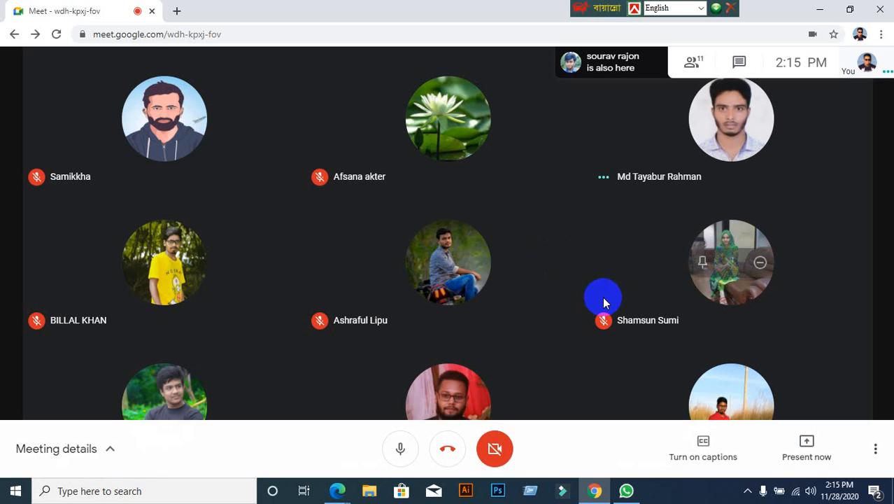
Step: Share your entire screen in Google Meet, hide the sharing notice, and open a new browser tab
left_click(780, 444)
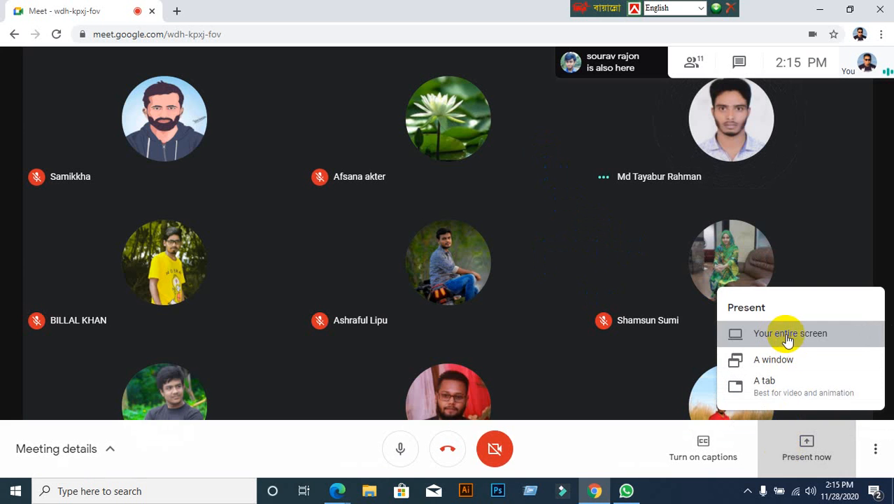
left_click(785, 339)
left_click(565, 317)
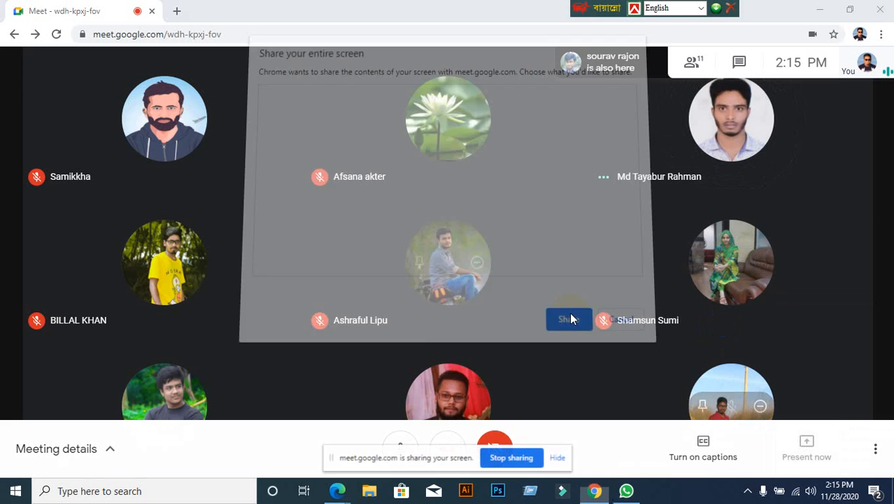
left_click(563, 458)
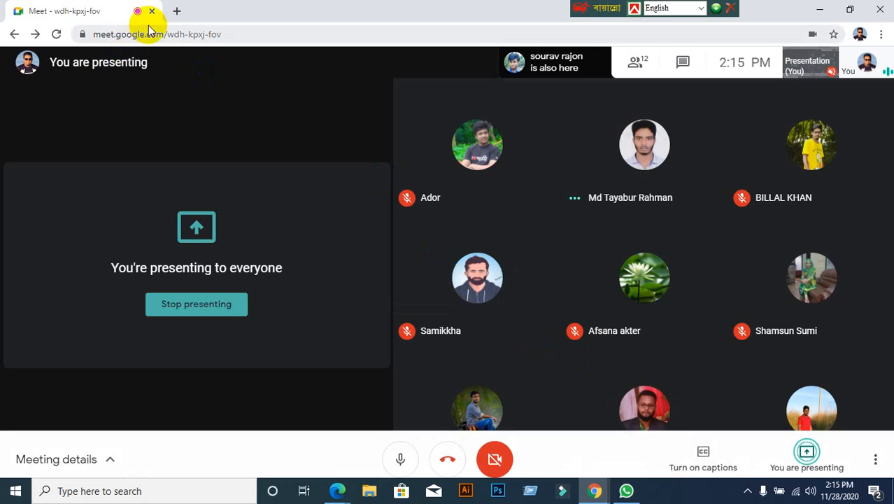
left_click(177, 10)
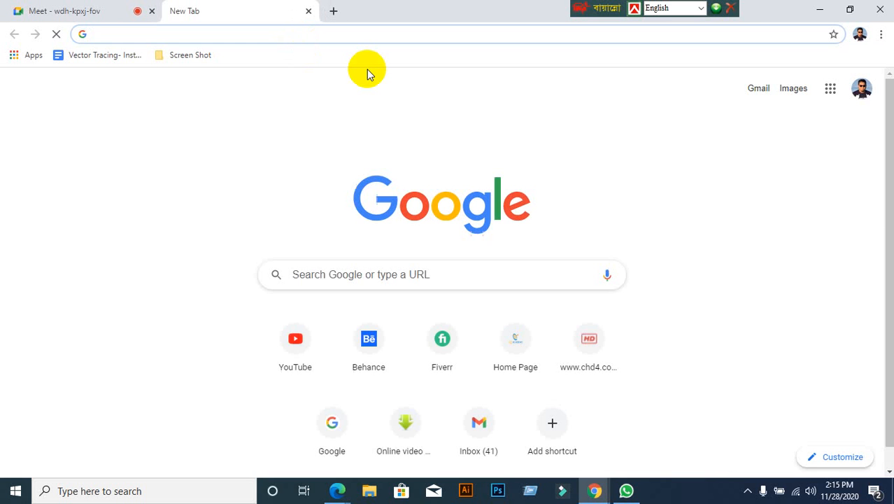
type("www.")
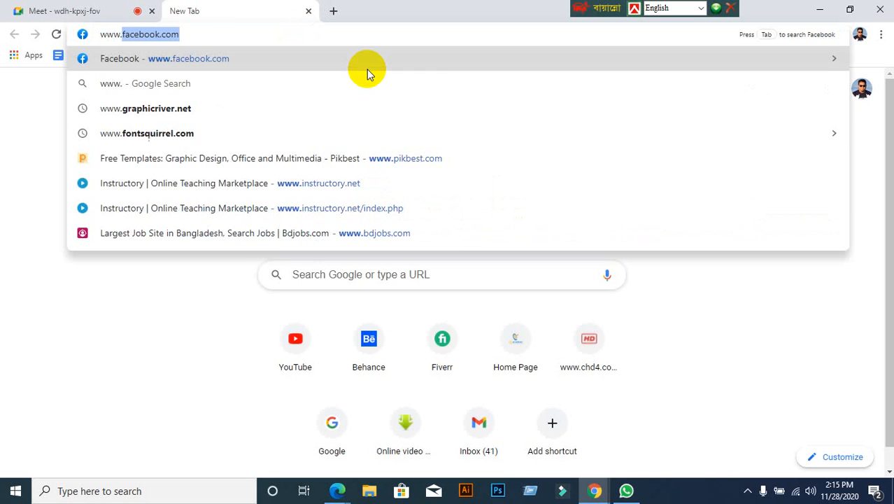
type("grp")
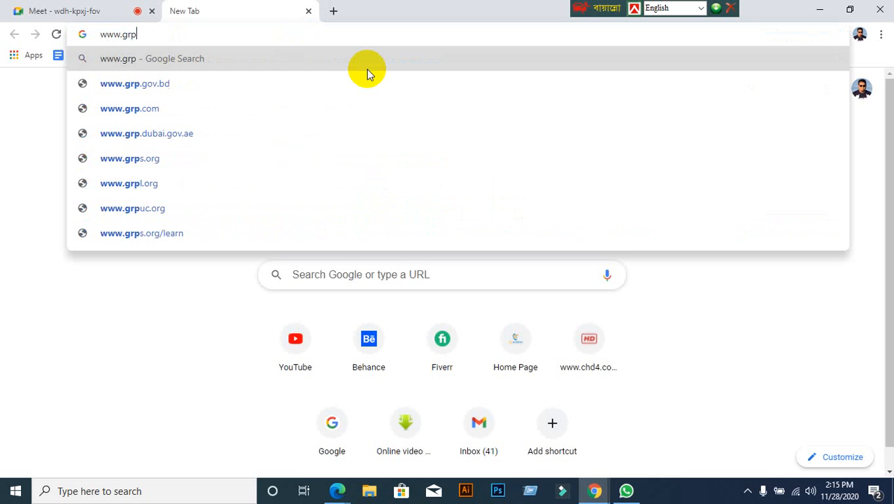
key("BackSpace")
type("aphicriver.net")
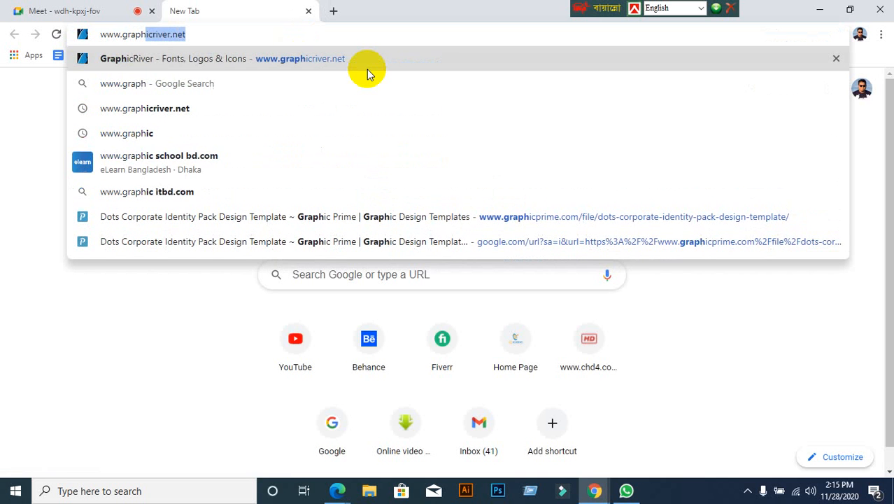
key("Return")
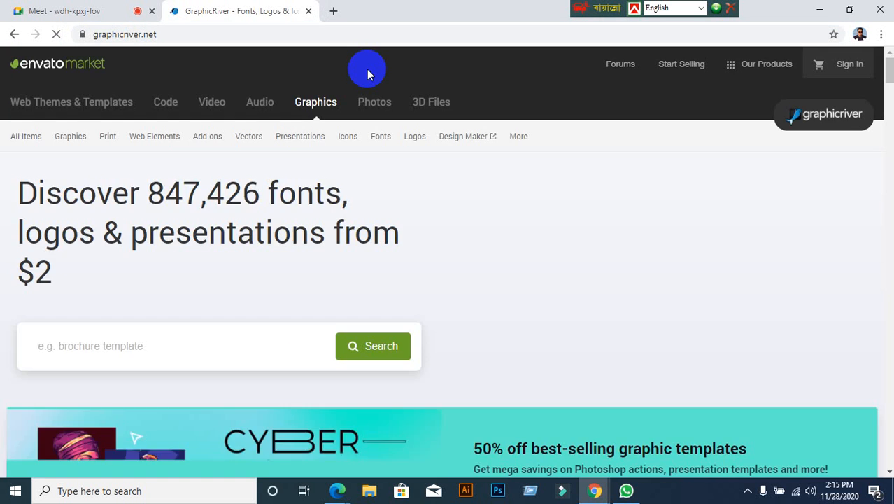
Step: Search for 'id card' and open the ID Card template with the purple lanyard
scroll(289, 268, "down", 2)
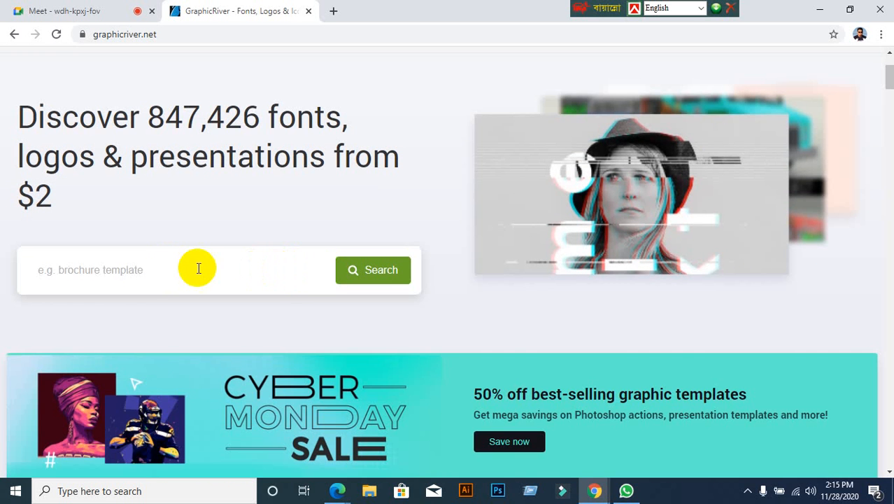
left_click(175, 264)
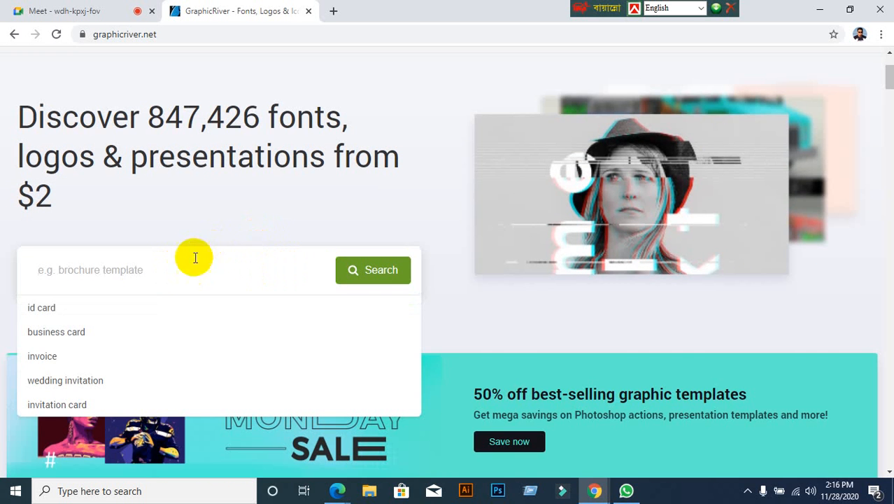
left_click(35, 309)
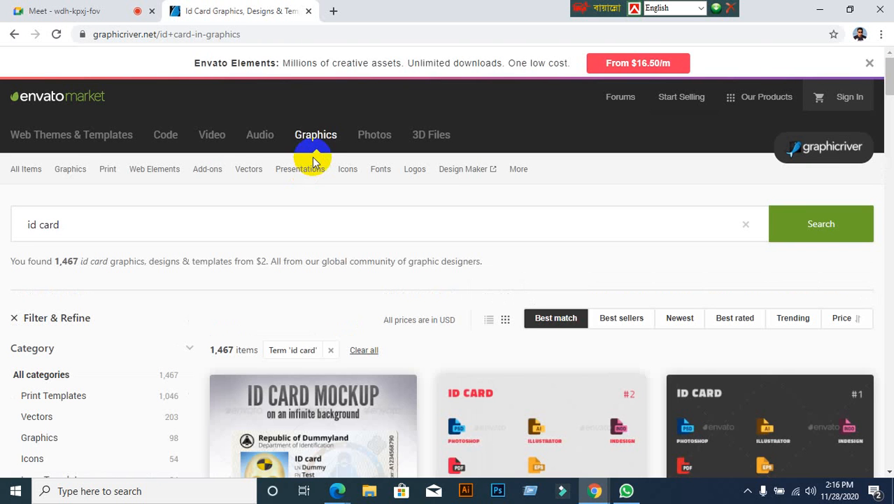
scroll(314, 161, "down", 10)
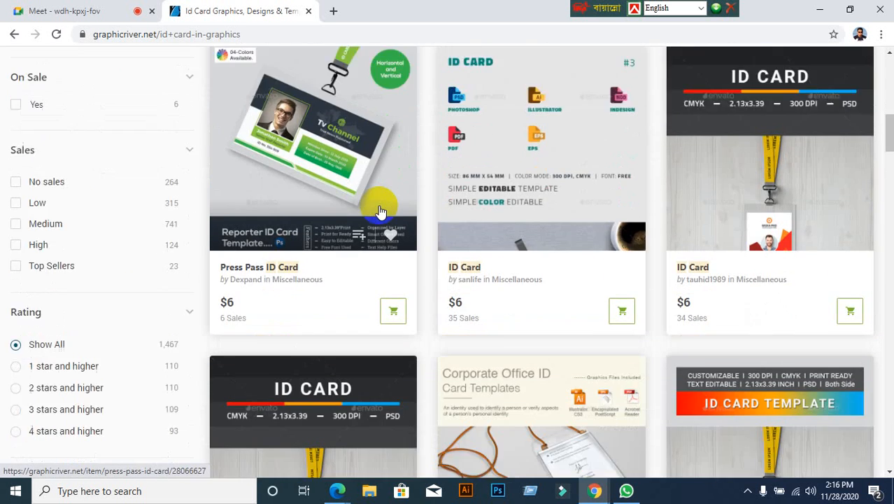
scroll(380, 211, "down", 9)
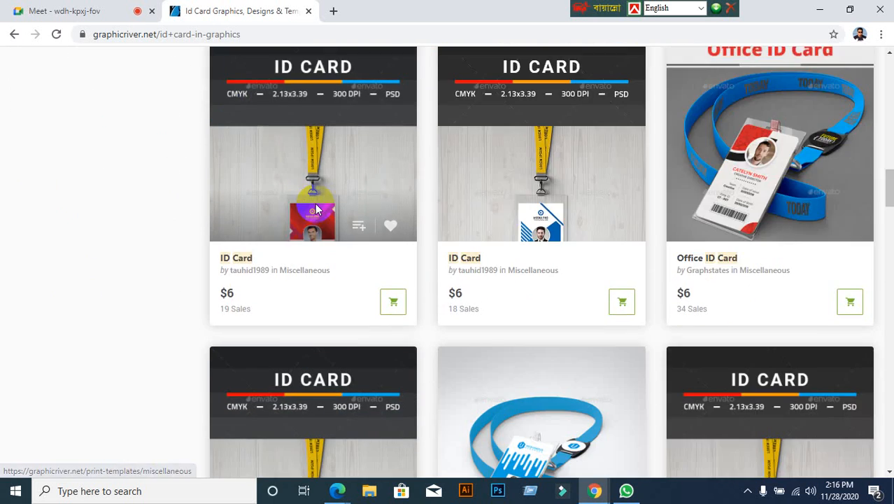
scroll(316, 209, "down", 9)
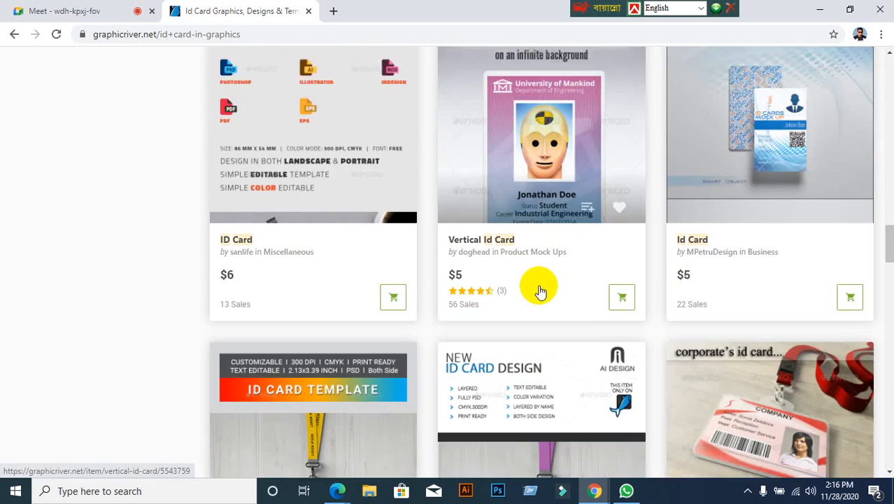
scroll(541, 291, "down", 12)
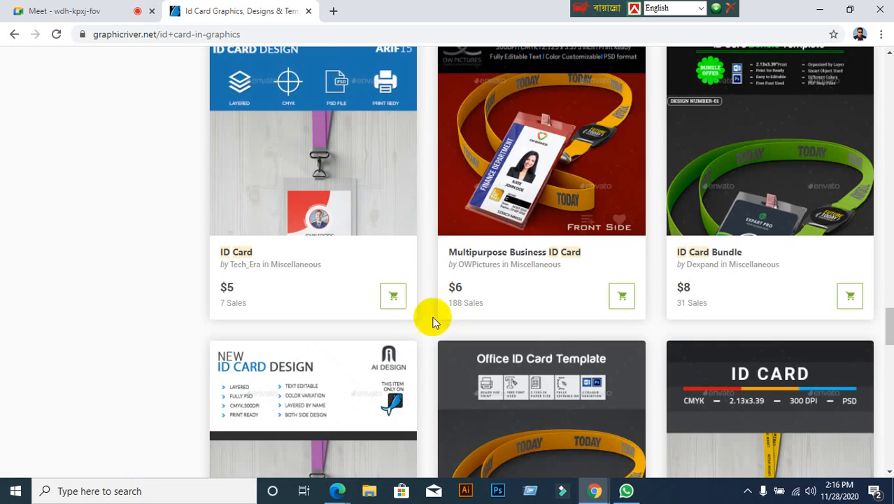
left_click(319, 216)
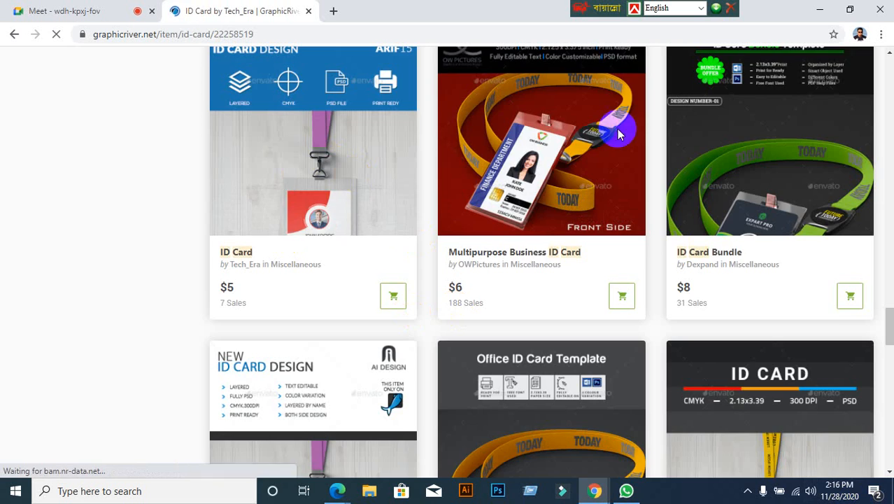
Step: Open the ID Card item's preview full-size and advance to the blue portrait card front
scroll(75, 326, "down", 2)
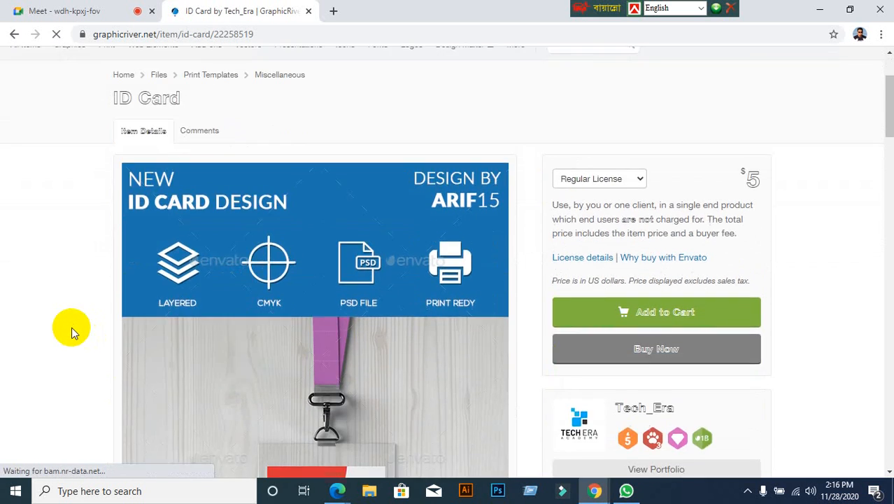
scroll(71, 327, "down", 10)
scroll(71, 326, "up", 3)
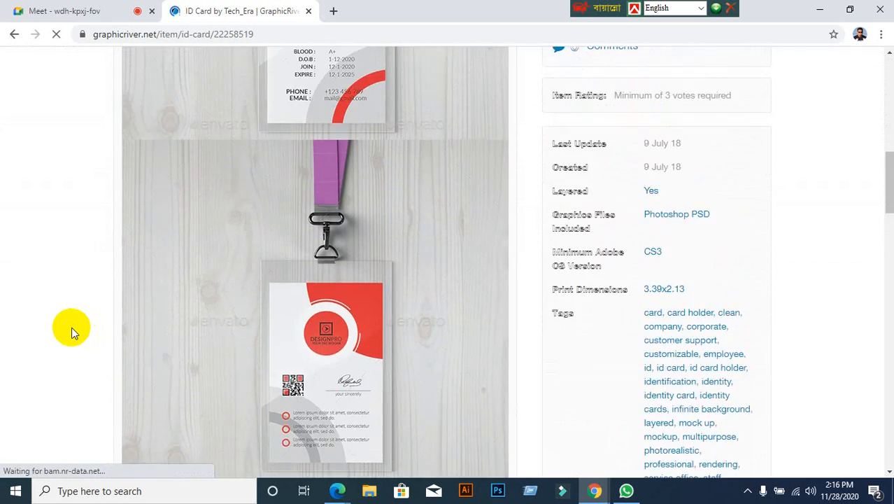
scroll(71, 327, "up", 3)
scroll(188, 314, "down", 4)
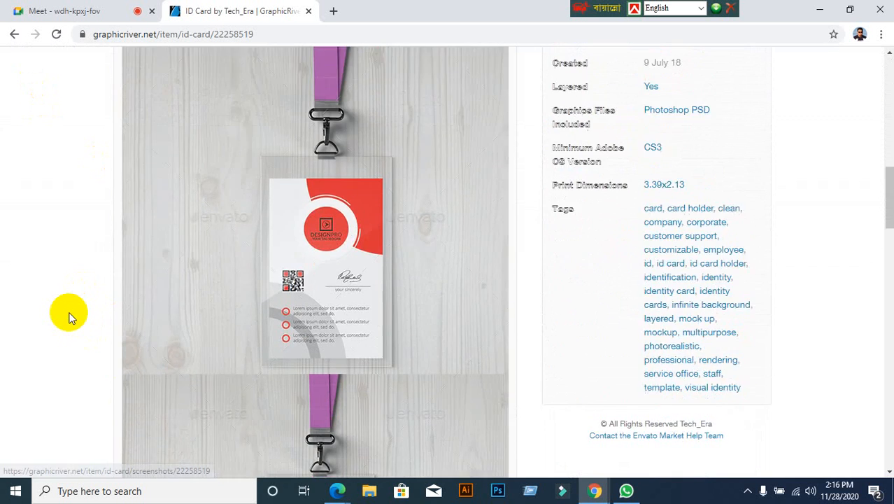
scroll(68, 316, "down", 4)
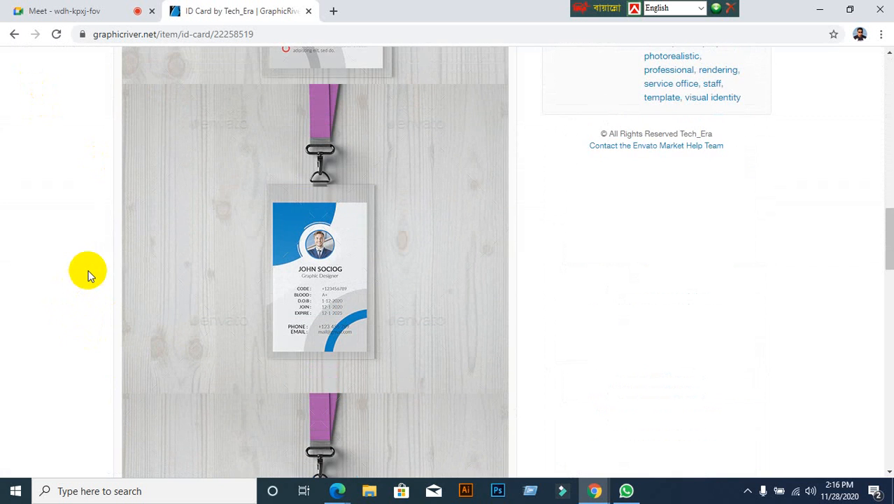
scroll(87, 275, "up", 5)
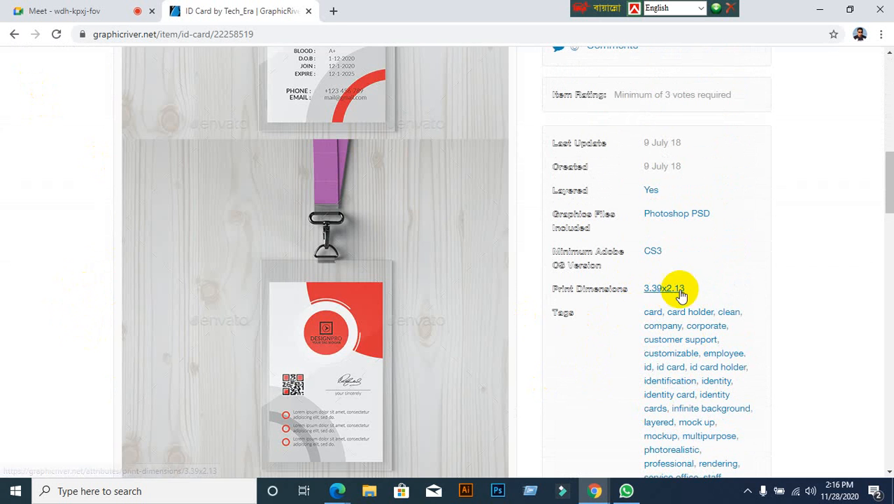
scroll(80, 294, "down", 3)
scroll(80, 290, "down", 4)
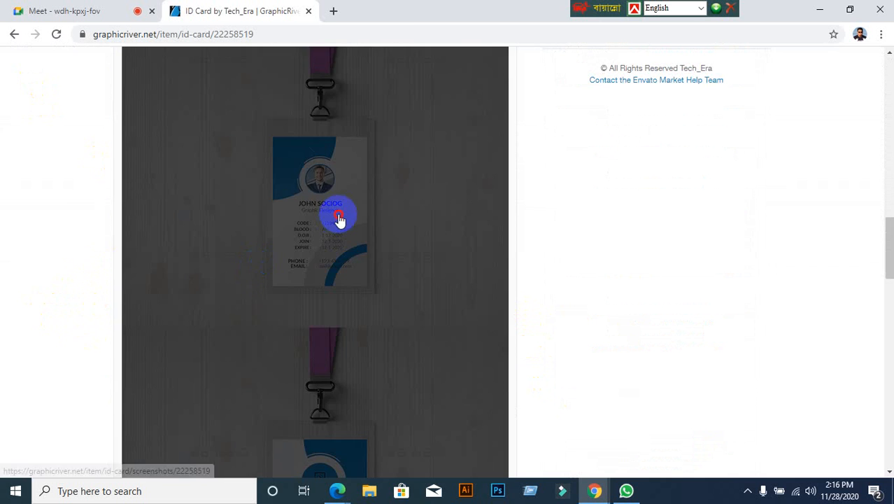
left_click(339, 218)
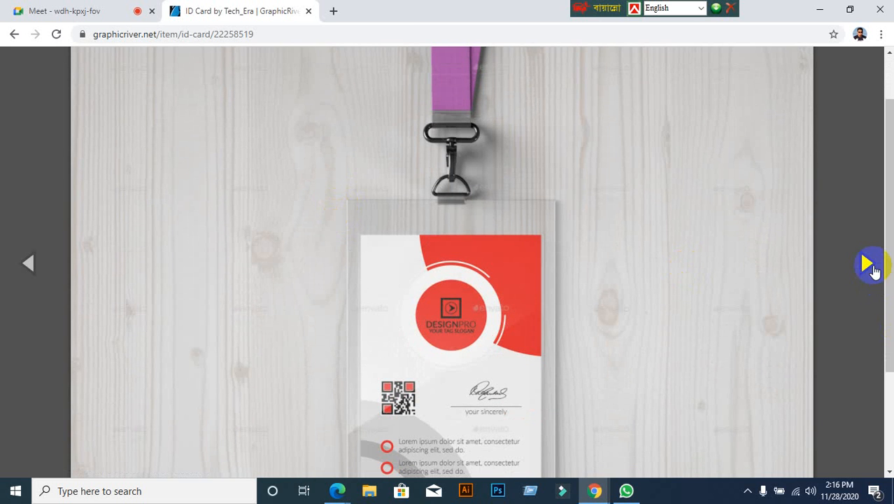
left_click(867, 263)
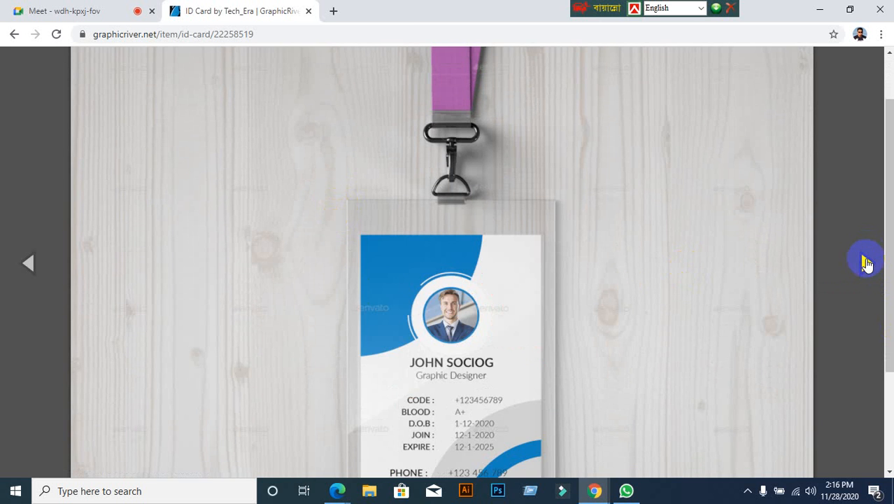
Step: Save the current blue card preview image to the Desktop as a JPEG
right_click(387, 219)
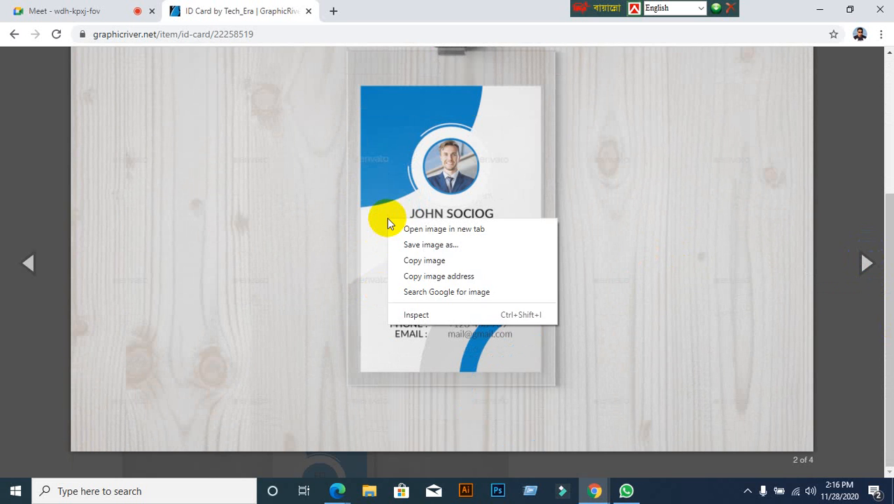
left_click(391, 244)
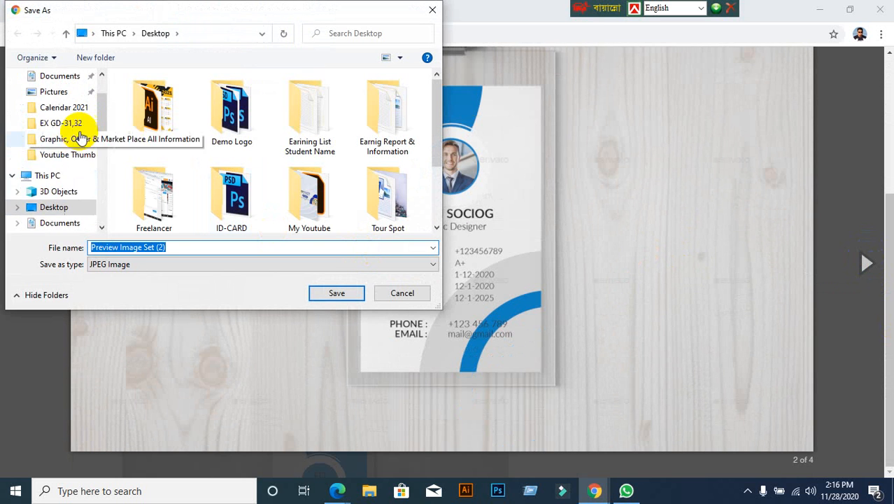
scroll(77, 133, "up", 1)
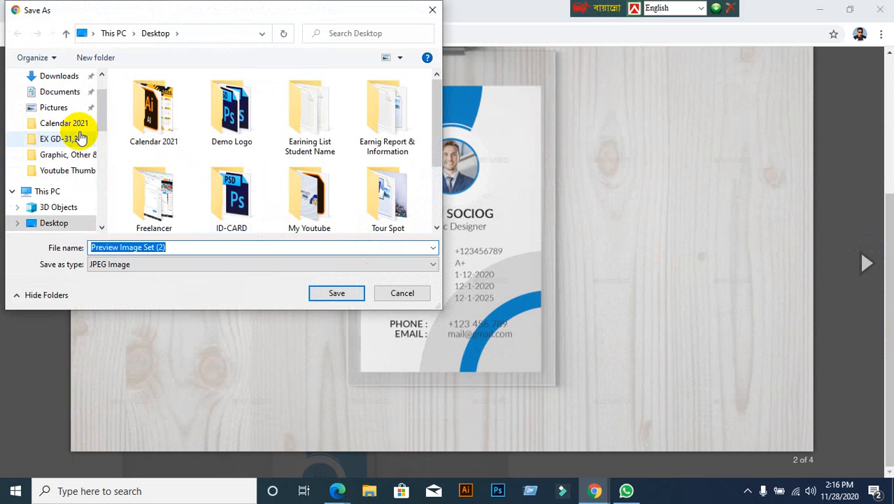
scroll(61, 101, "up", 1)
scroll(61, 100, "down", 1)
left_click(55, 79)
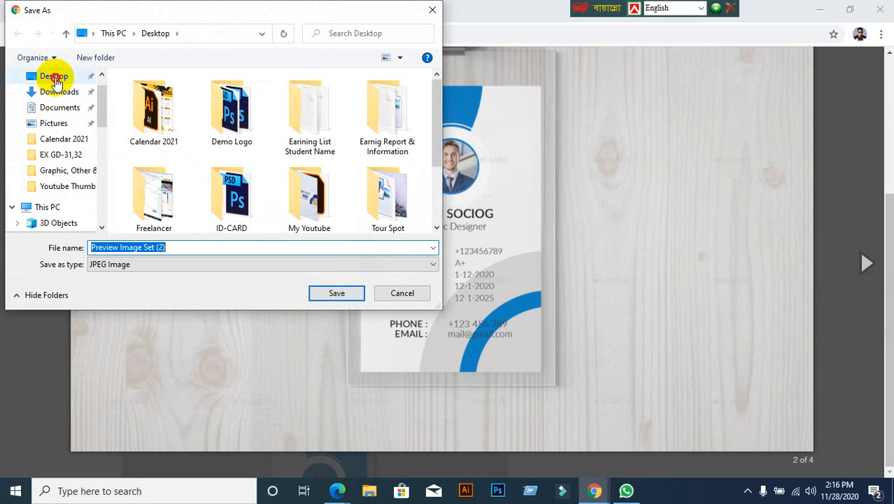
left_click(338, 294)
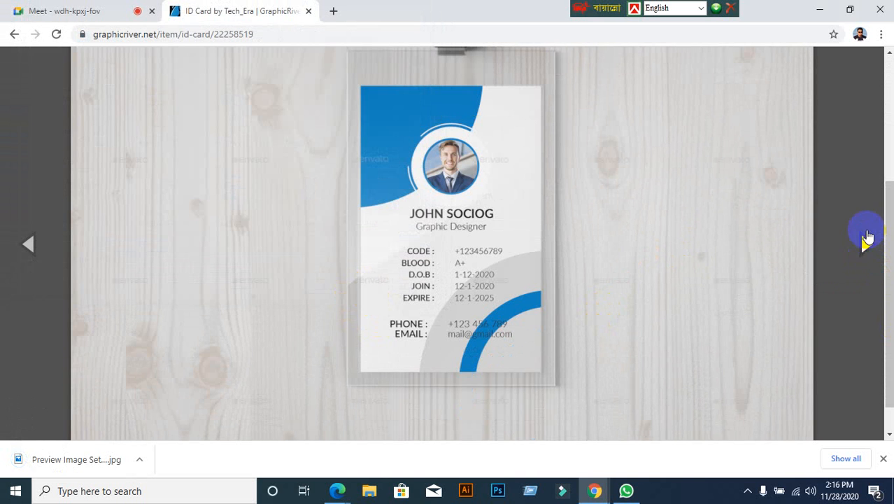
Step: Advance to the card's back-side preview and save it to the Desktop as Preview Image Set (4)
left_click(866, 244)
left_click(866, 244)
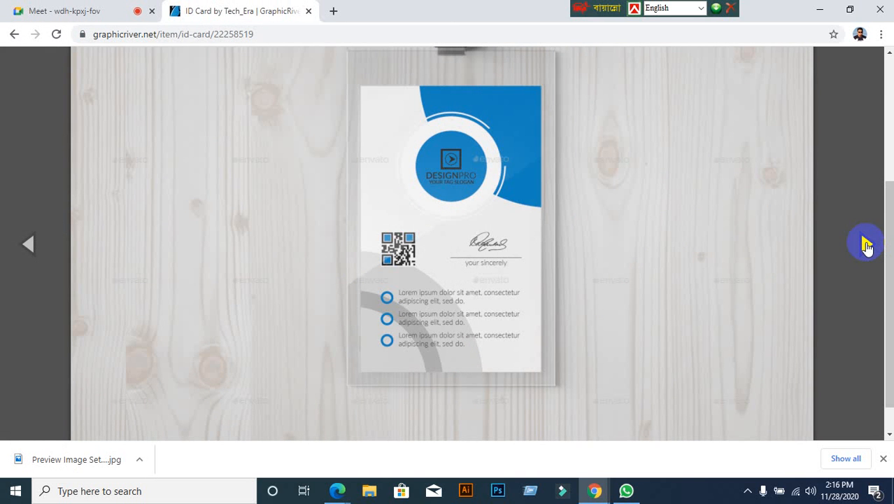
right_click(399, 174)
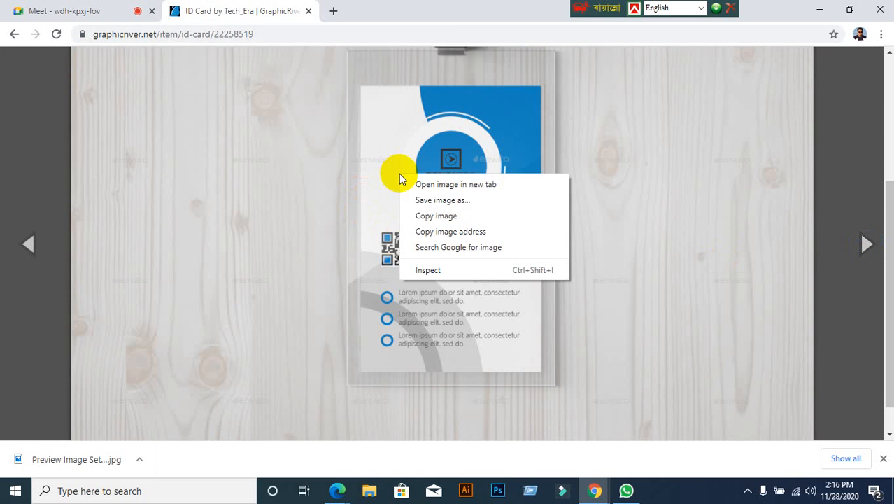
left_click(451, 202)
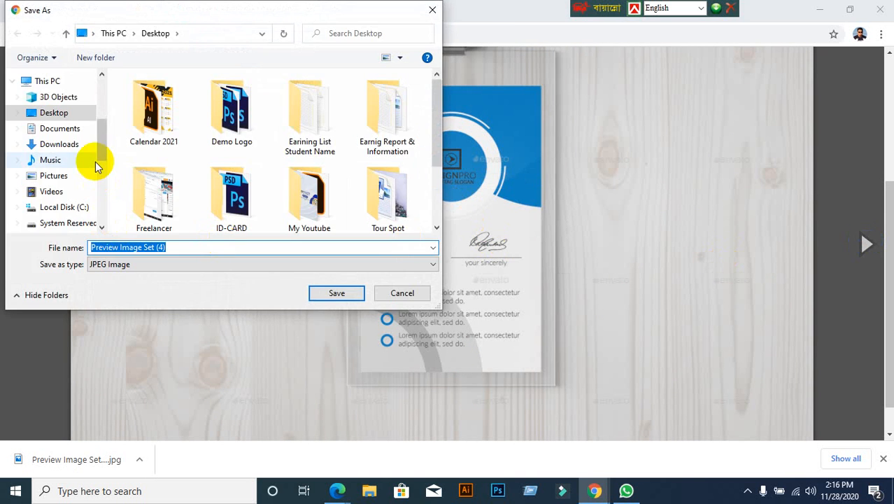
scroll(95, 165, "up", 1)
scroll(93, 166, "down", 1)
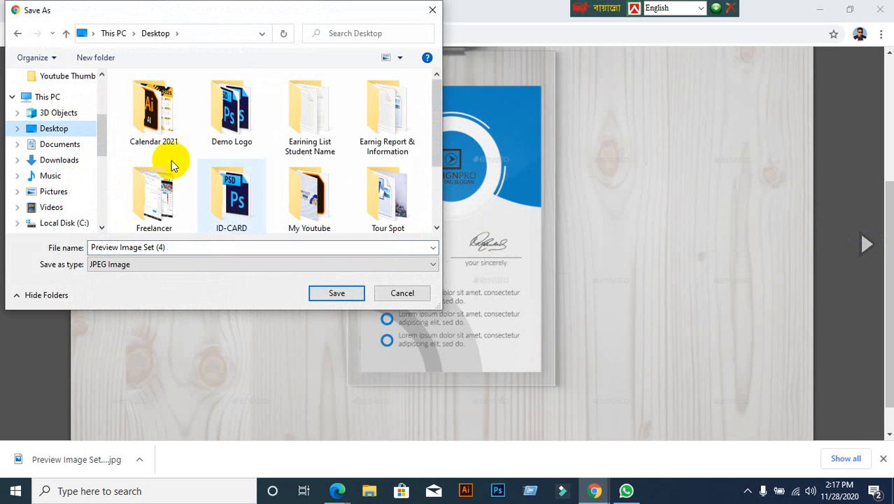
left_click(334, 293)
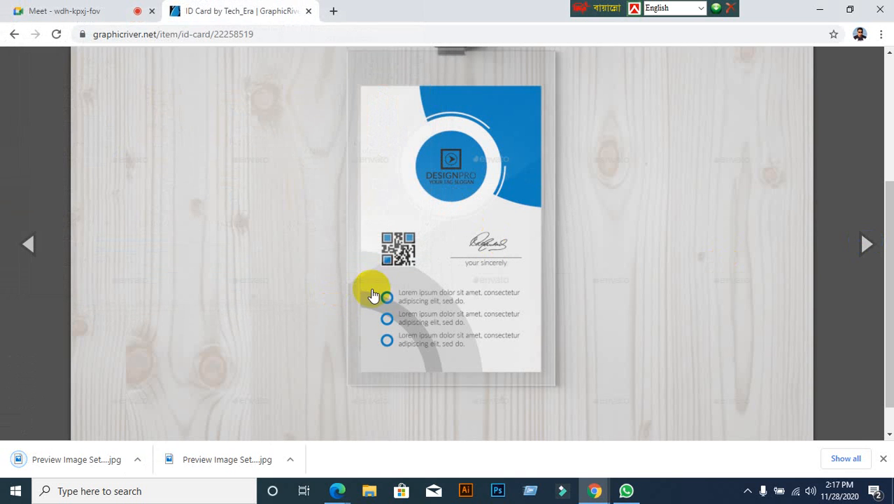
Step: Move on to the next mockup preview showing the red card-back version
left_click(116, 137)
scroll(117, 137, "down", 2)
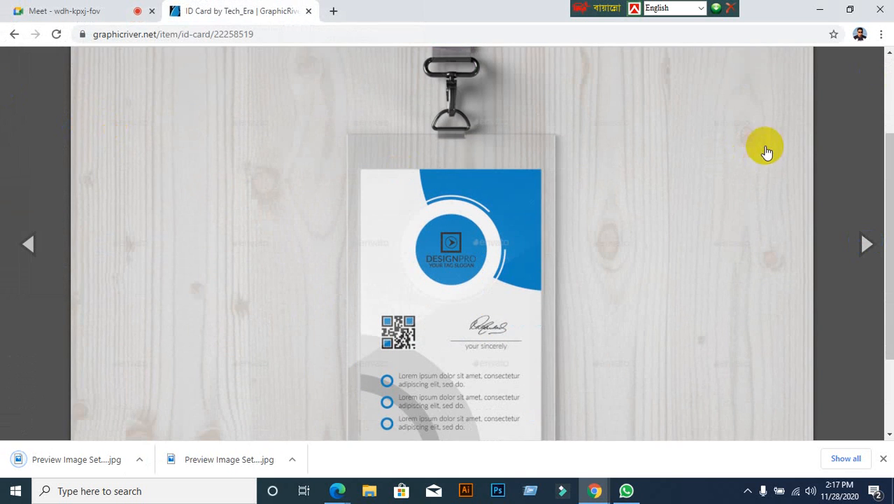
left_click(763, 148)
left_click(33, 90)
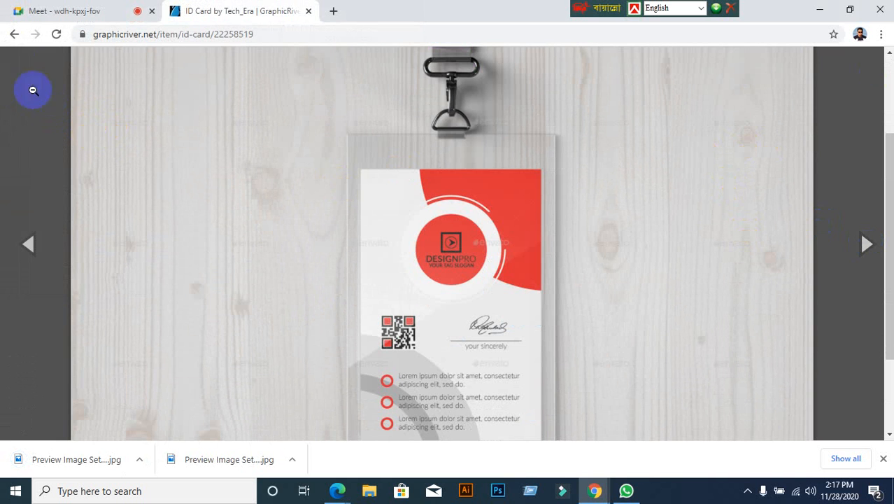
Step: Return to the 'id card' search results, scroll them, then minimize the browser window
left_click(14, 33)
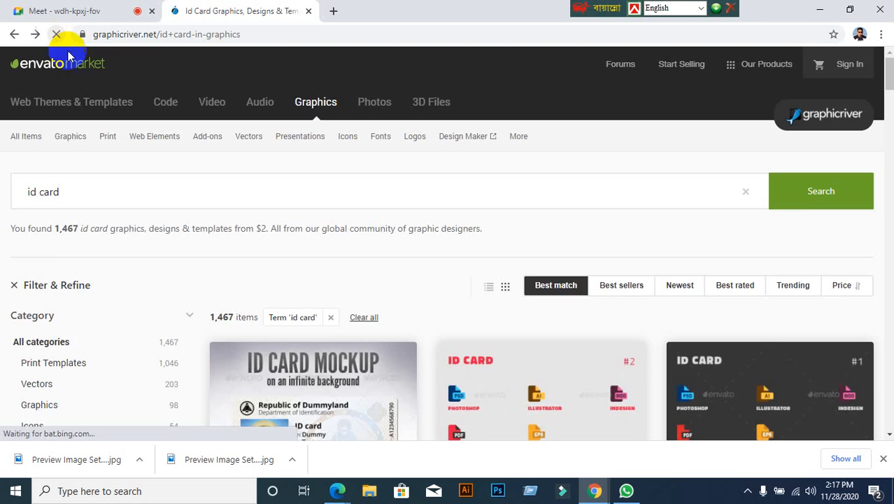
left_click(114, 100)
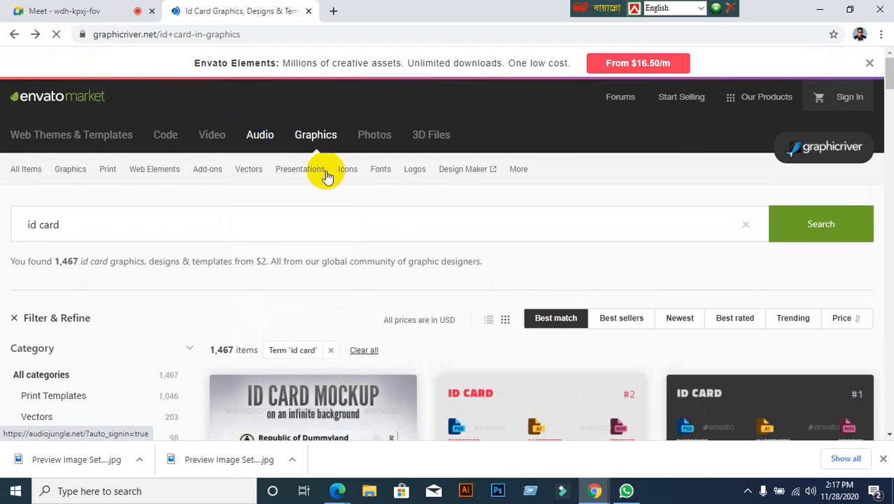
scroll(76, 309, "down", 9)
mouse_move(336, 486)
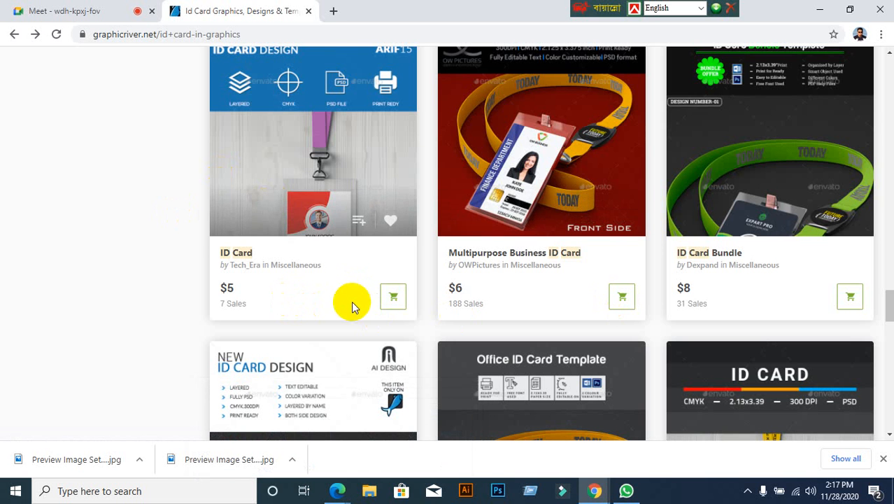
left_click(821, 18)
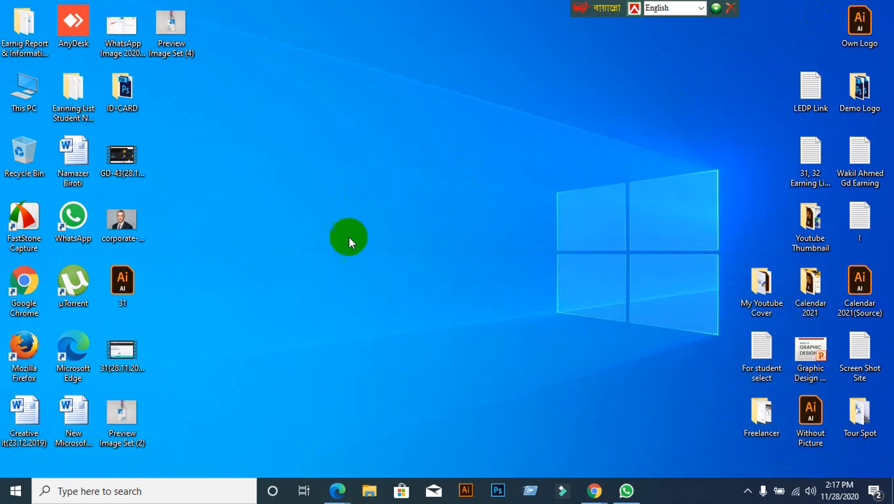
Step: Launch Photoshop from the taskbar, refreshing the desktop while it loads
left_click(497, 492)
right_click(456, 328)
left_click(502, 191)
right_click(407, 193)
left_click(445, 231)
right_click(459, 325)
left_click(497, 491)
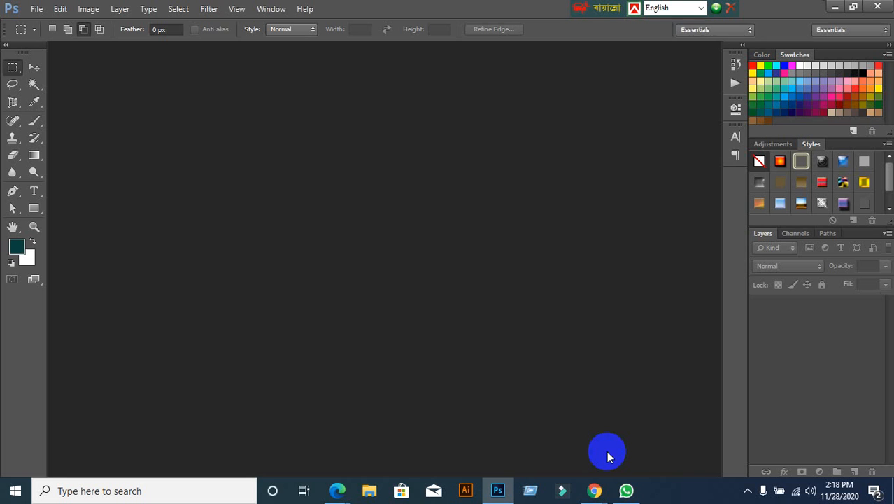
Step: Open Preview Image Set (2) and Preview Image Set (4) from the Desktop together
left_click(37, 10)
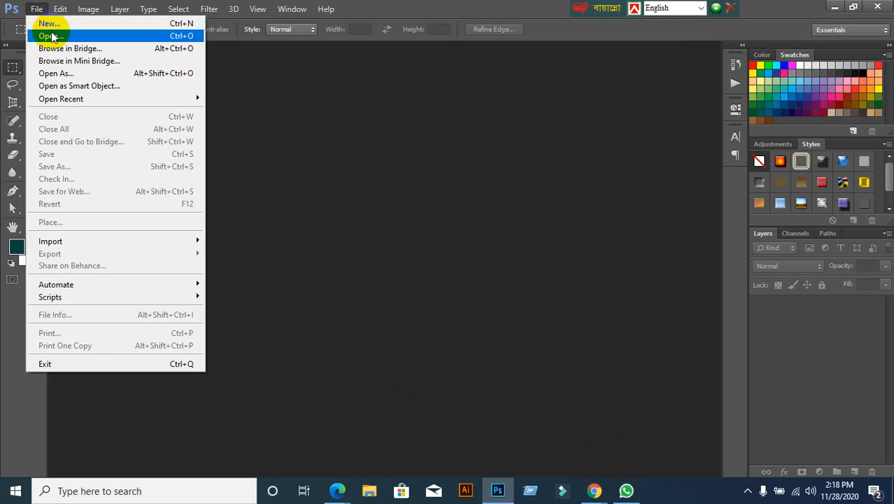
left_click(53, 37)
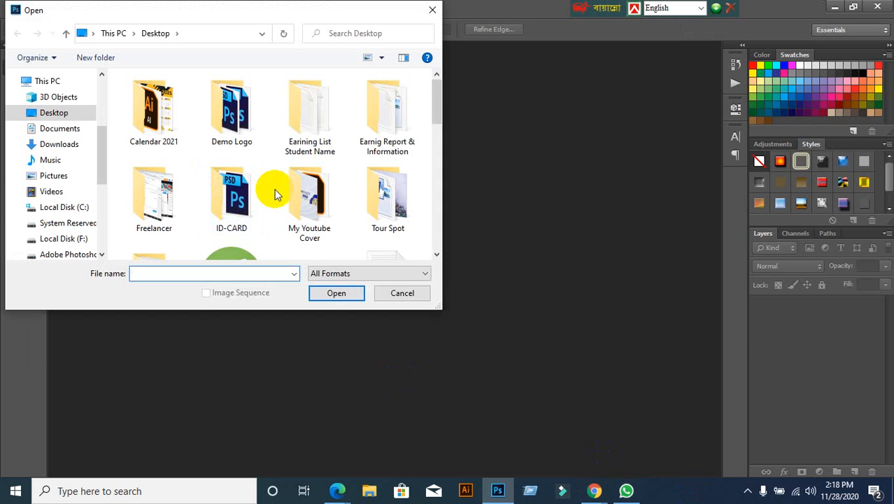
scroll(275, 193, "down", 10)
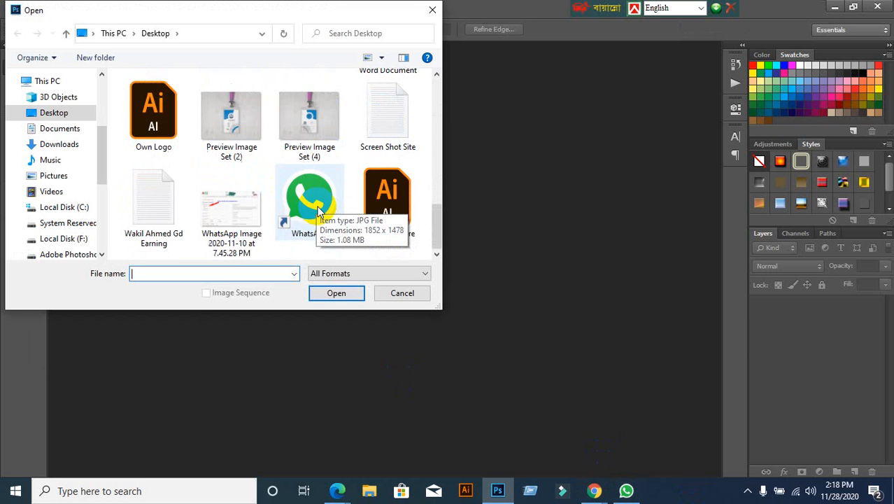
left_click(232, 137)
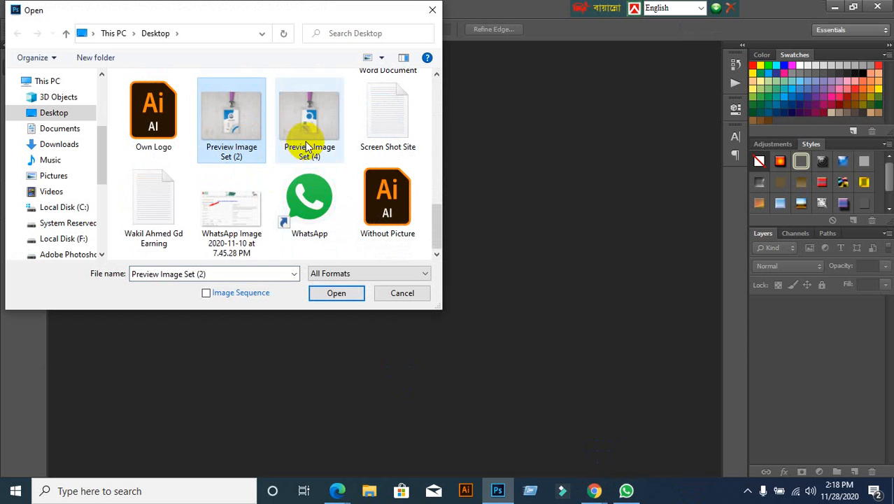
left_click(295, 125)
left_click(235, 137)
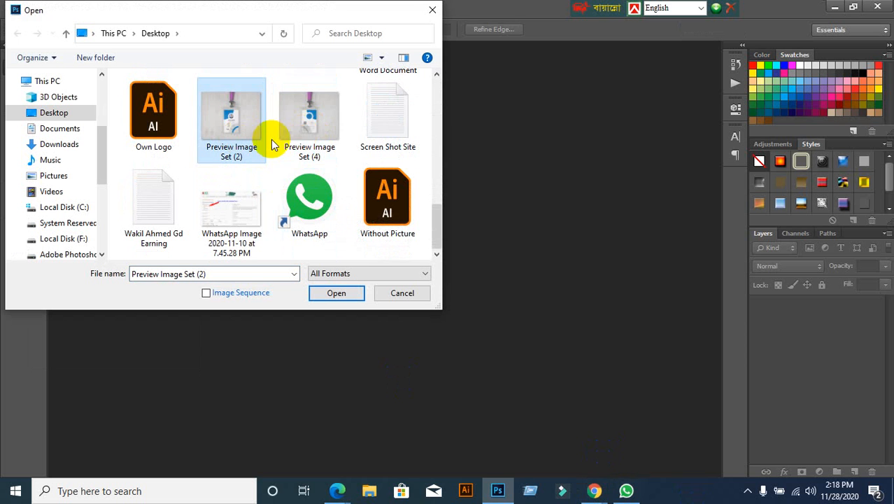
left_click(311, 137, "ctrl")
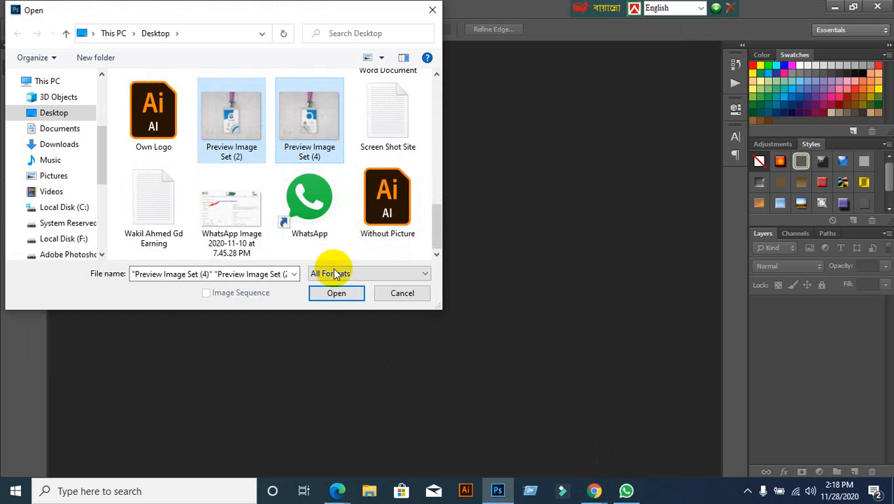
left_click(336, 293)
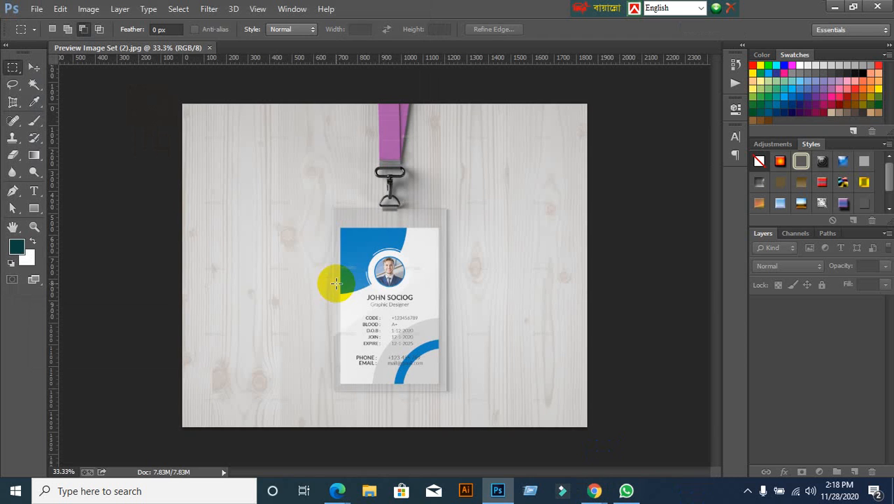
left_click(265, 131)
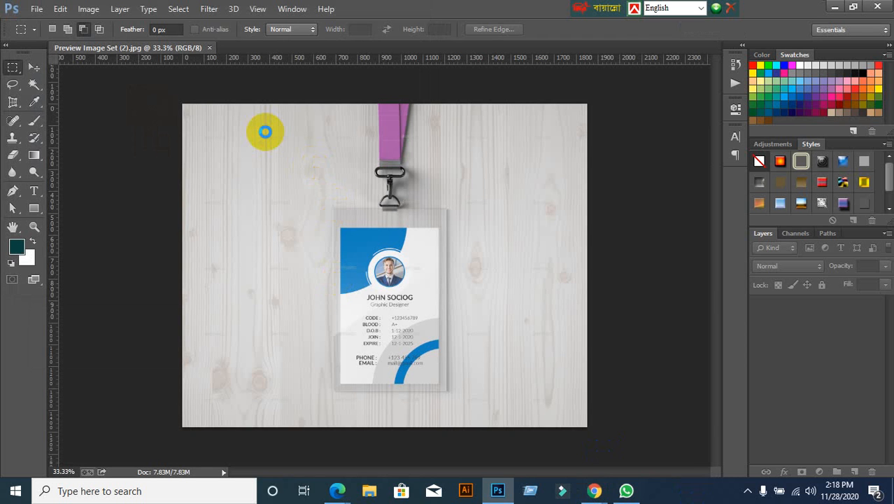
left_click(70, 48)
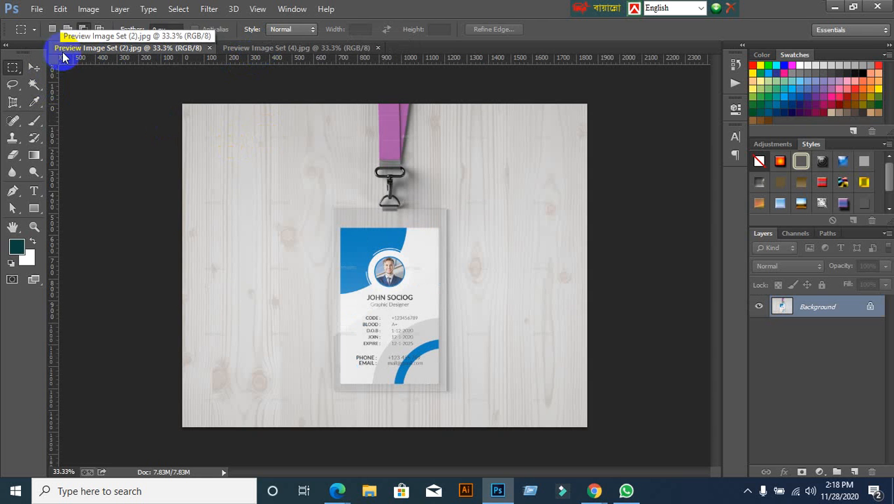
left_click(265, 48)
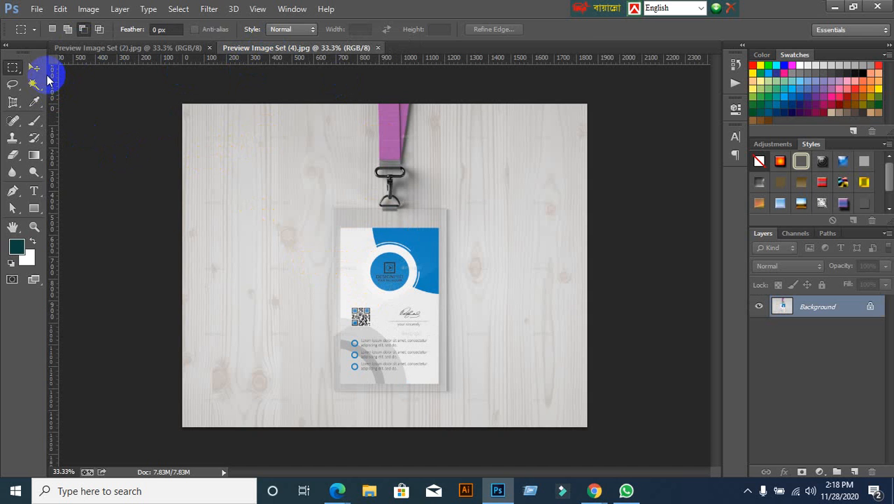
left_click(37, 68)
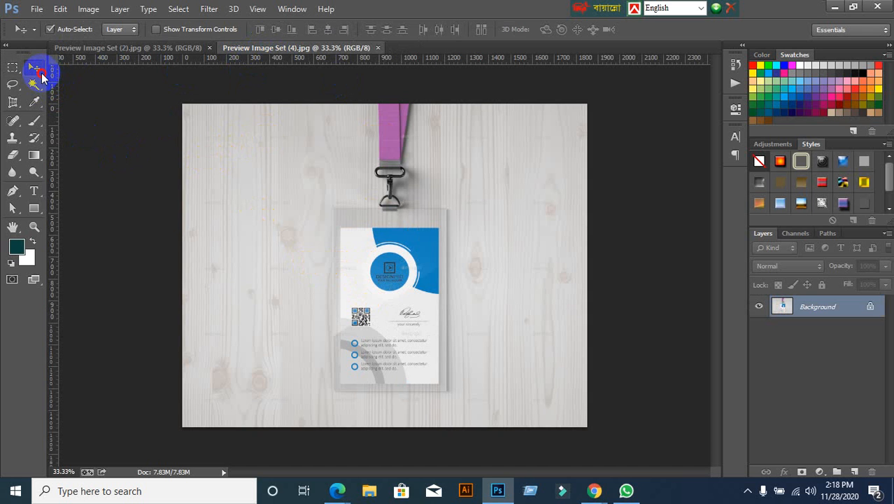
left_click(90, 48)
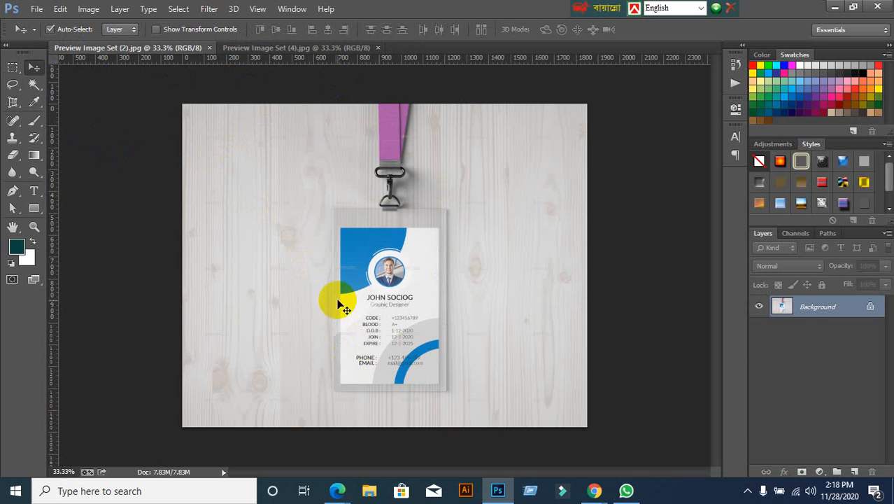
left_click(309, 48)
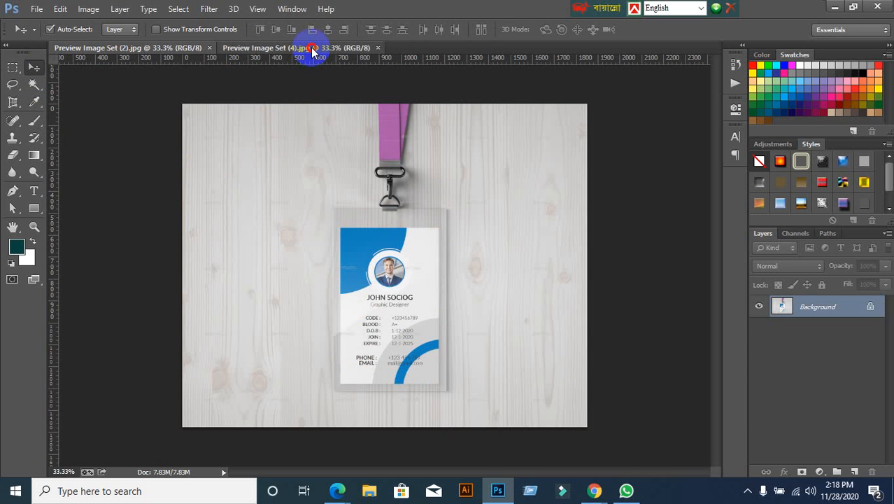
left_click(156, 49)
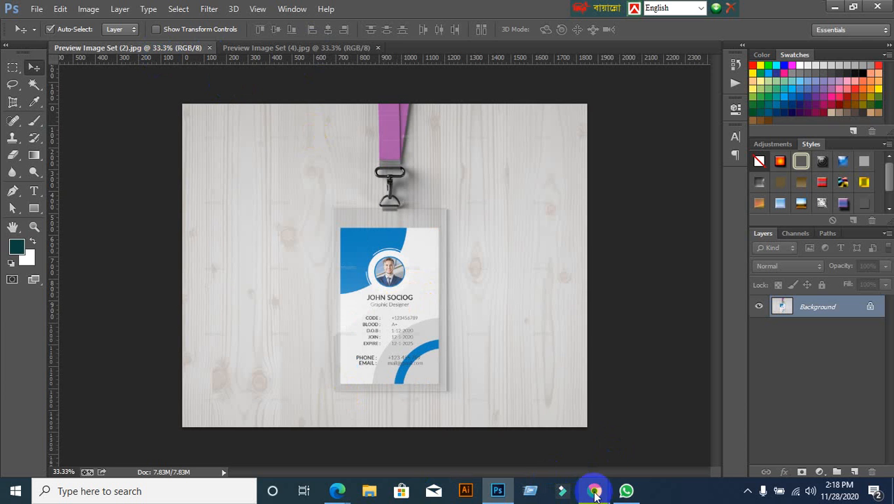
Step: View the first ID Card item's page, then go back and scroll the search results
mouse_move(593, 488)
left_click(545, 442)
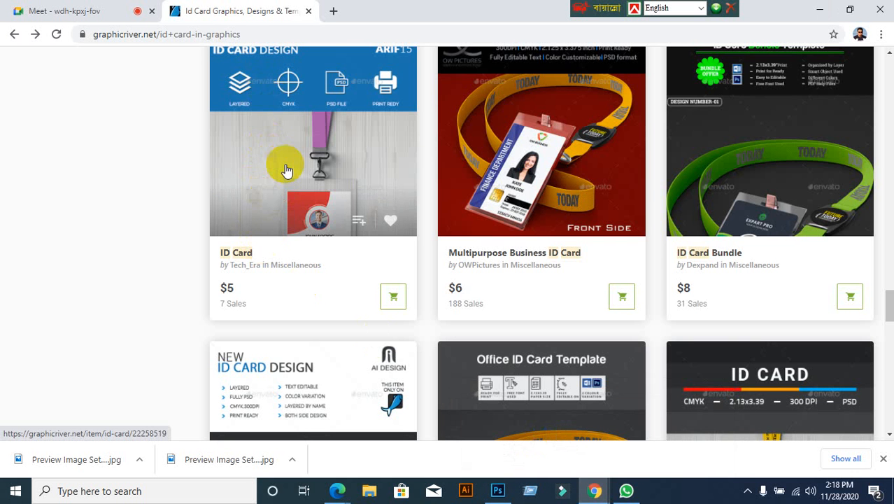
left_click(285, 167)
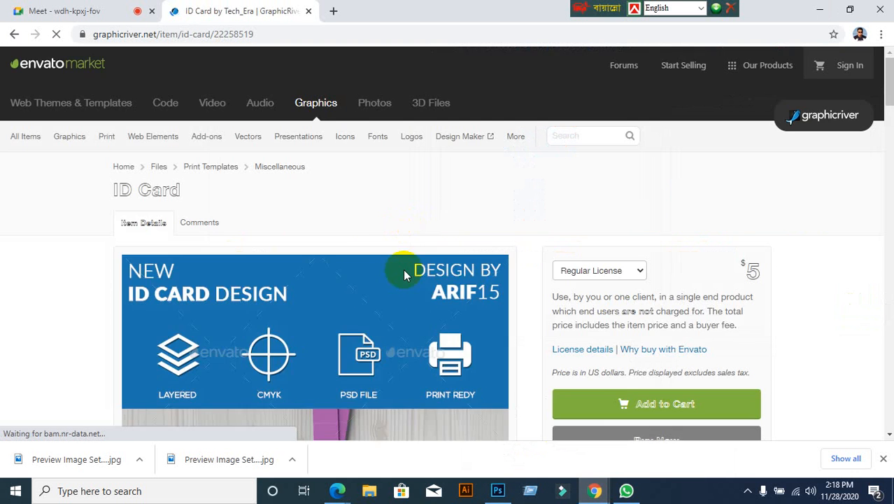
scroll(334, 324, "down", 3)
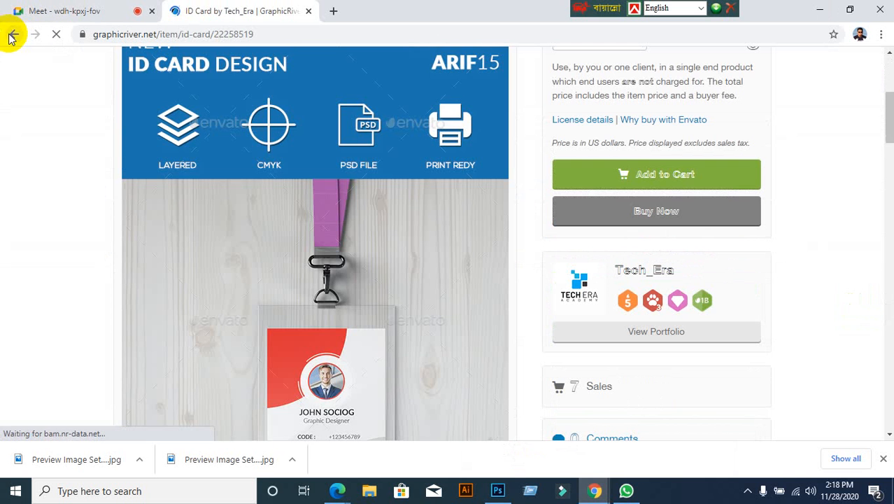
left_click(12, 34)
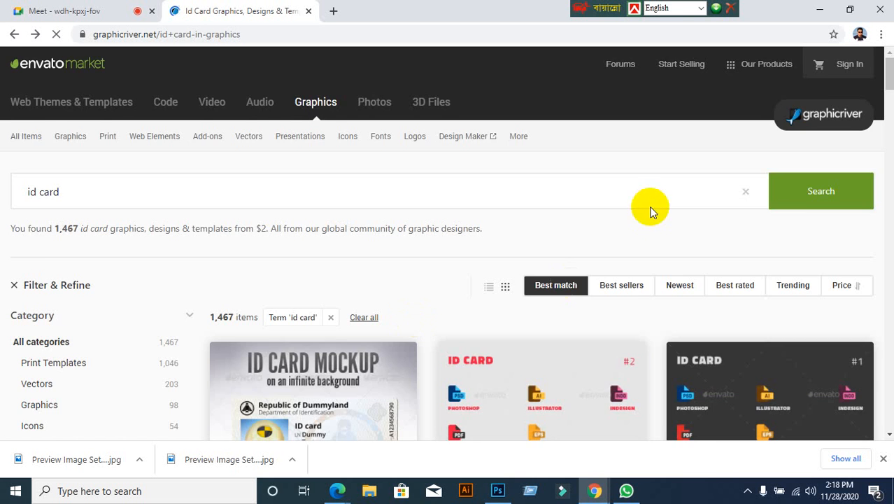
scroll(635, 268, "down", 5)
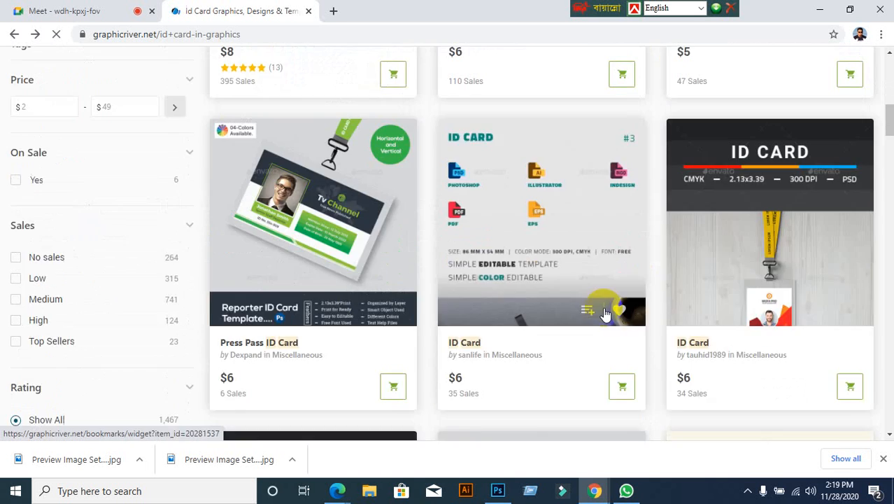
scroll(546, 314, "down", 9)
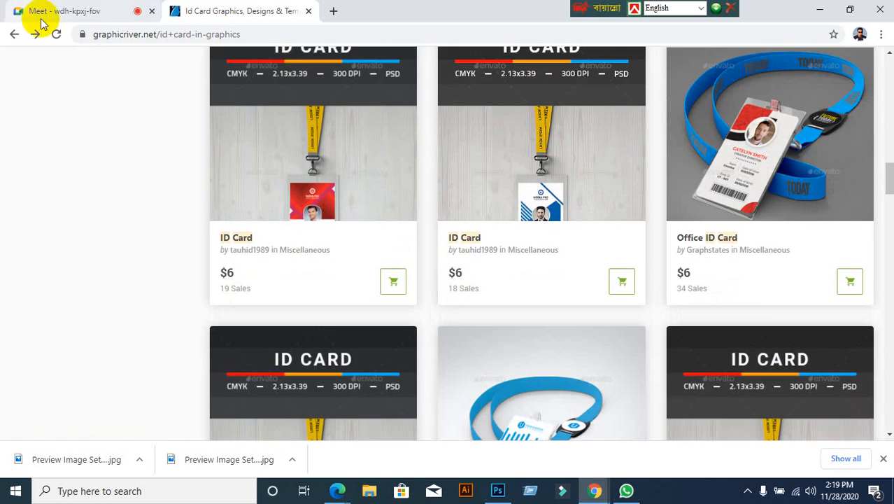
Step: Admit the person asking to join the call, keep browsing results, then return to Photoshop
left_click(60, 14)
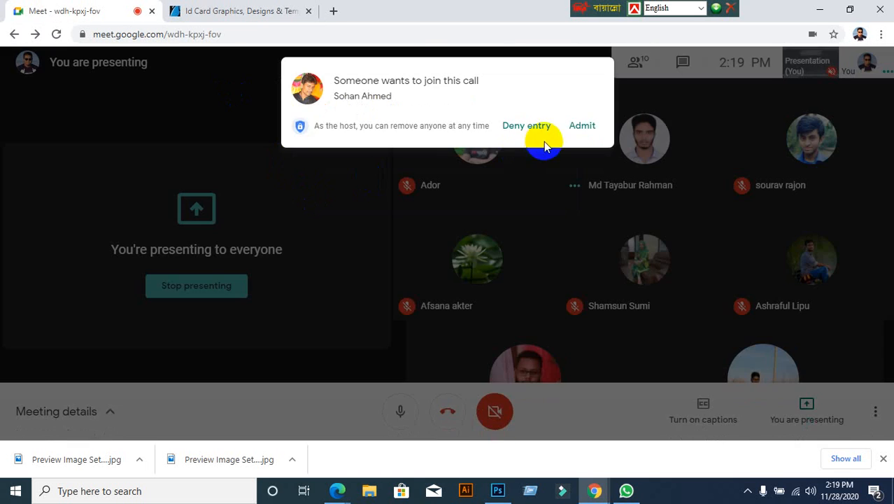
left_click(578, 128)
left_click(230, 14)
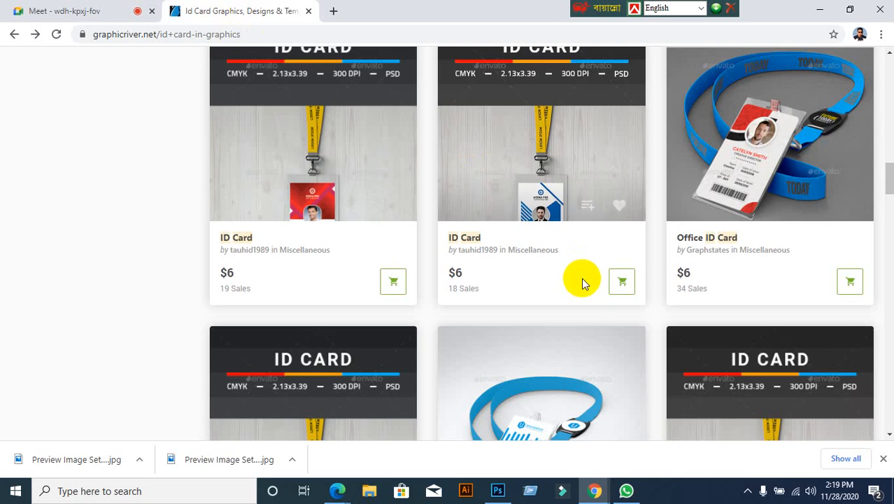
scroll(616, 300, "down", 2)
scroll(615, 336, "up", 1)
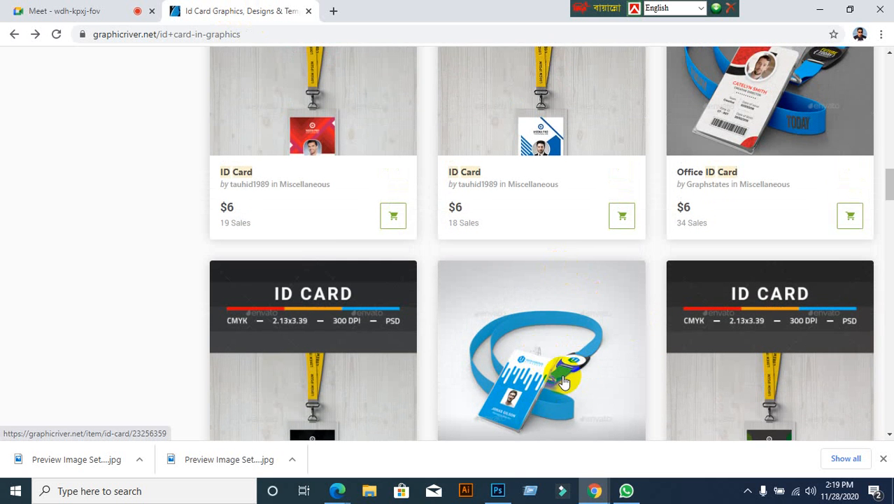
scroll(518, 381, "down", 8)
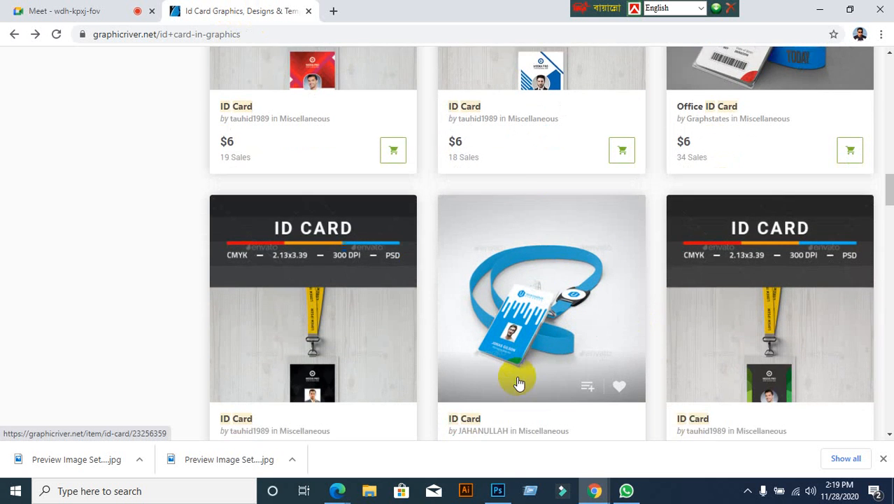
scroll(528, 368, "down", 6)
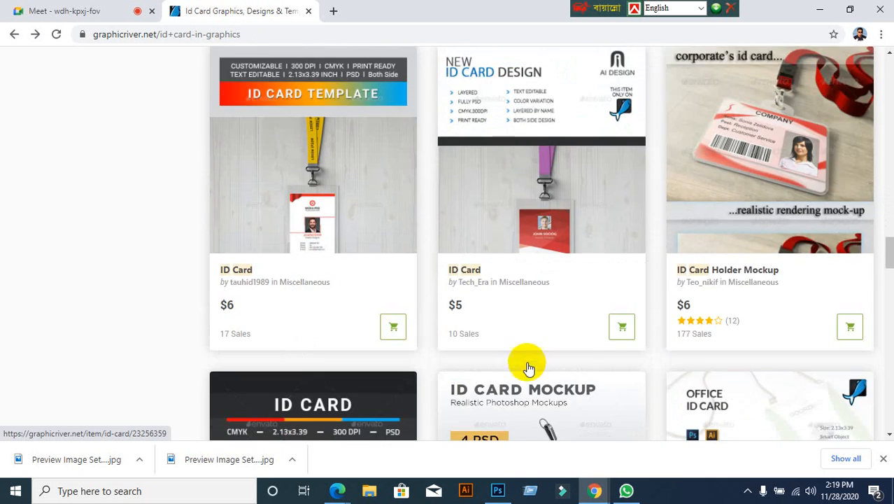
scroll(528, 368, "down", 6)
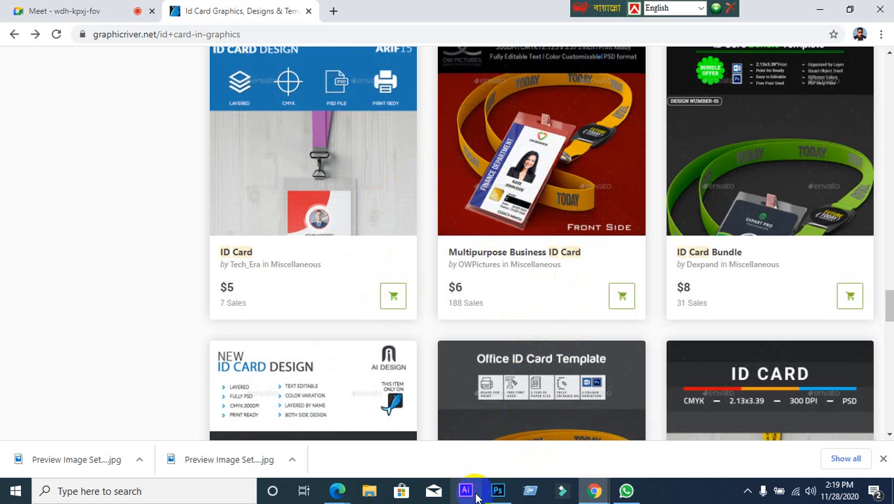
left_click(497, 490)
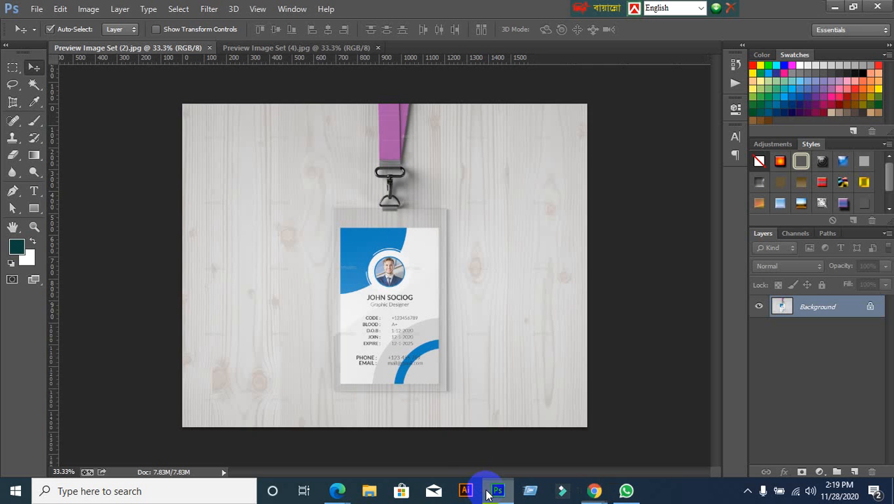
Step: Select the Perspective Crop Tool, place two trial corners on the card, then discard that crop
left_click(10, 103)
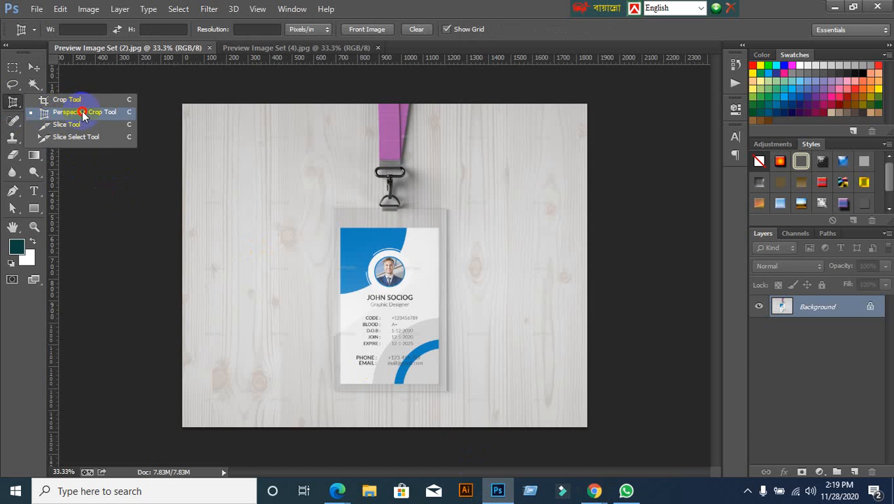
left_click(82, 111)
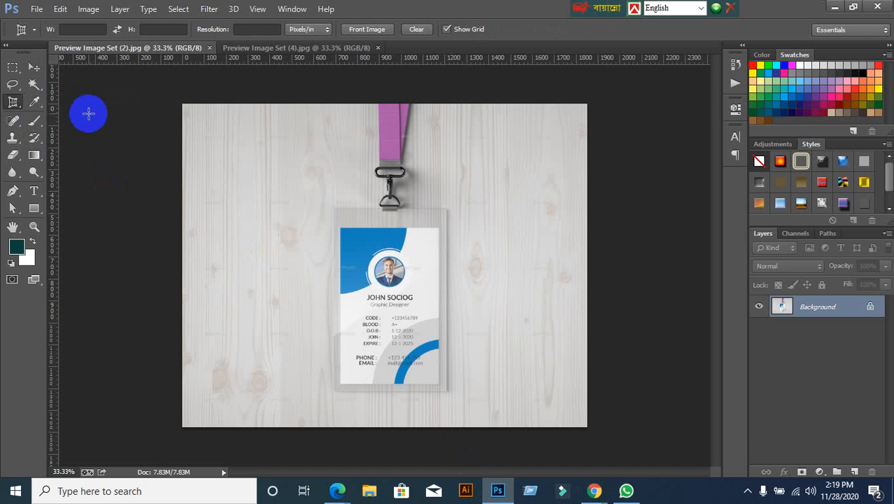
left_click(338, 226)
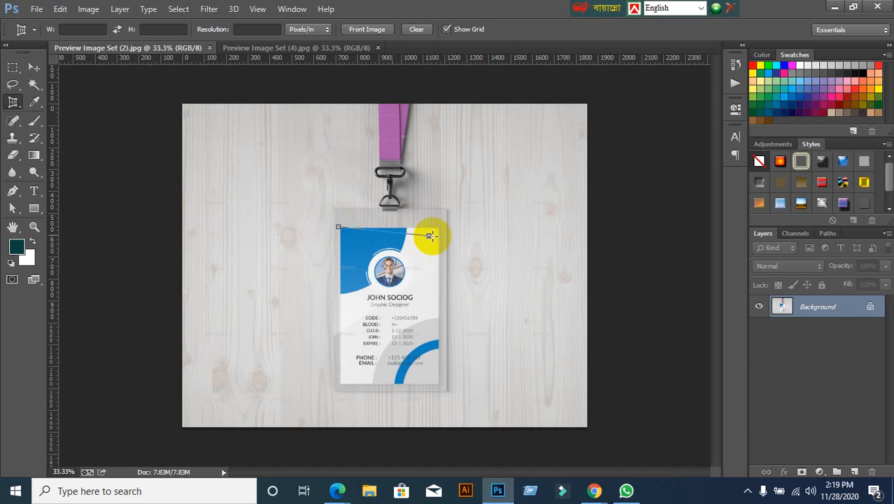
left_click(437, 227)
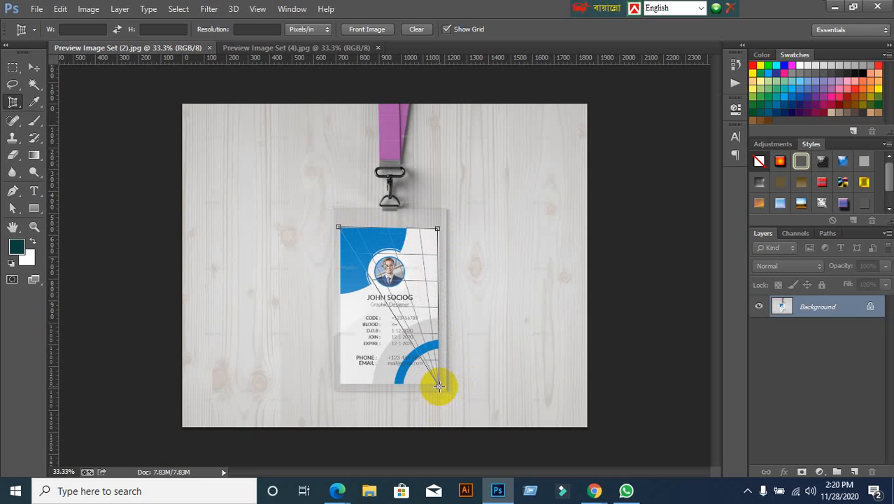
left_click(418, 29)
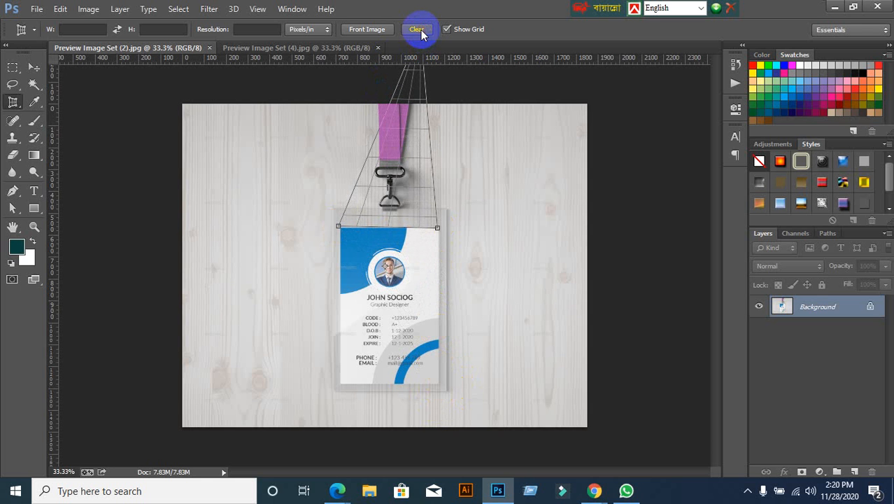
left_click(416, 28)
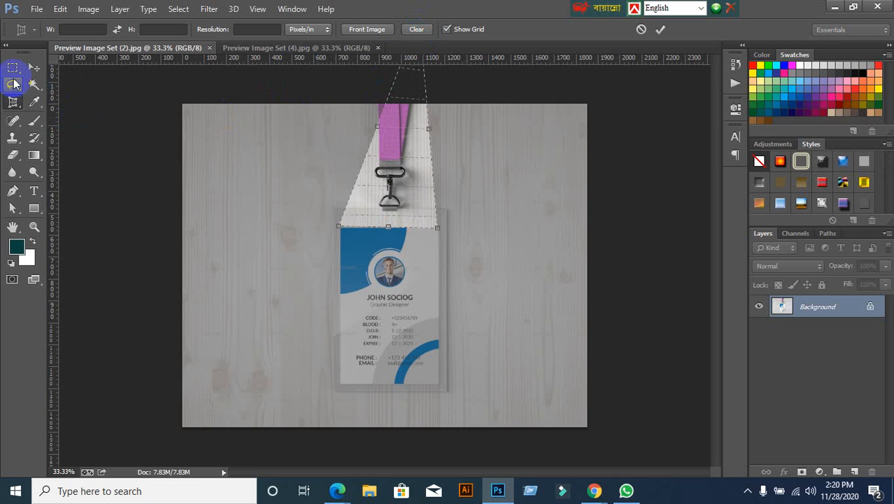
left_click(34, 67)
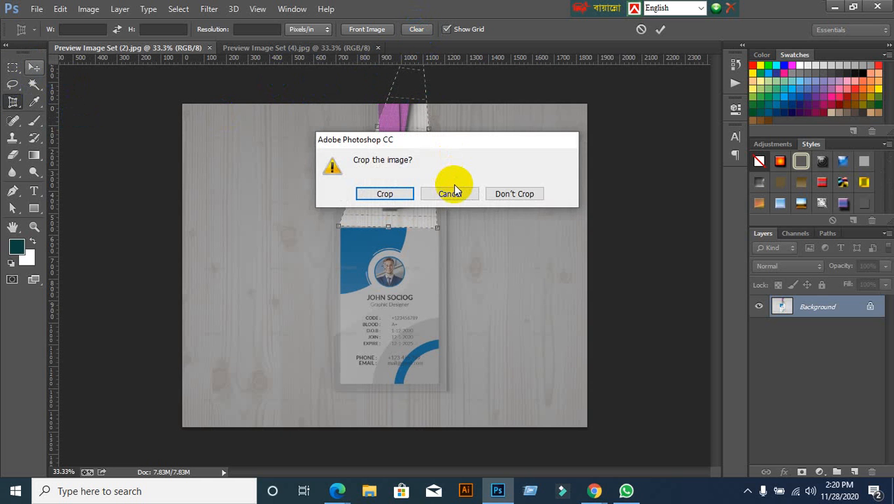
left_click(453, 191)
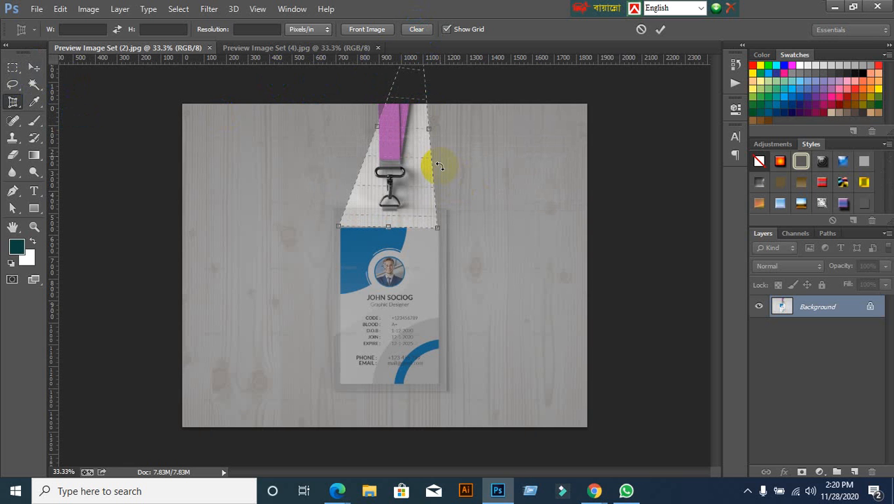
left_click(641, 30)
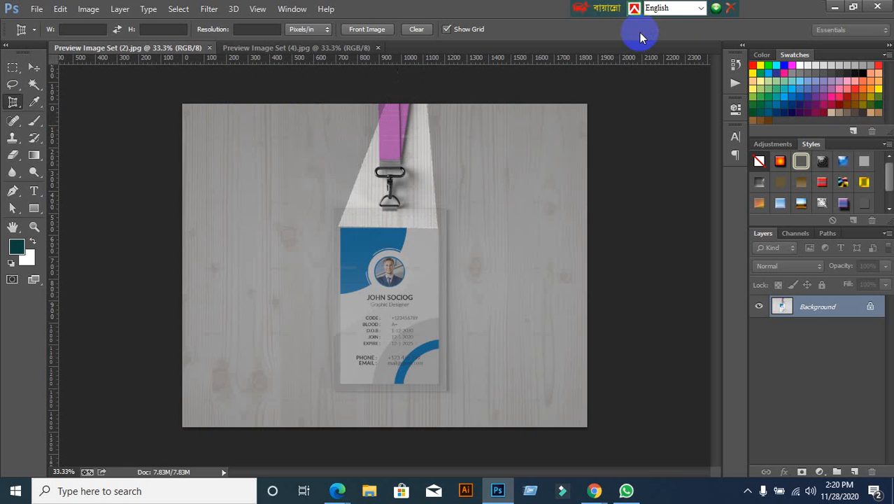
Step: Place the crop's four corners on the blue card, align the bottom-left corner, and commit
scroll(363, 372, "up", 1)
scroll(364, 372, "up", 3)
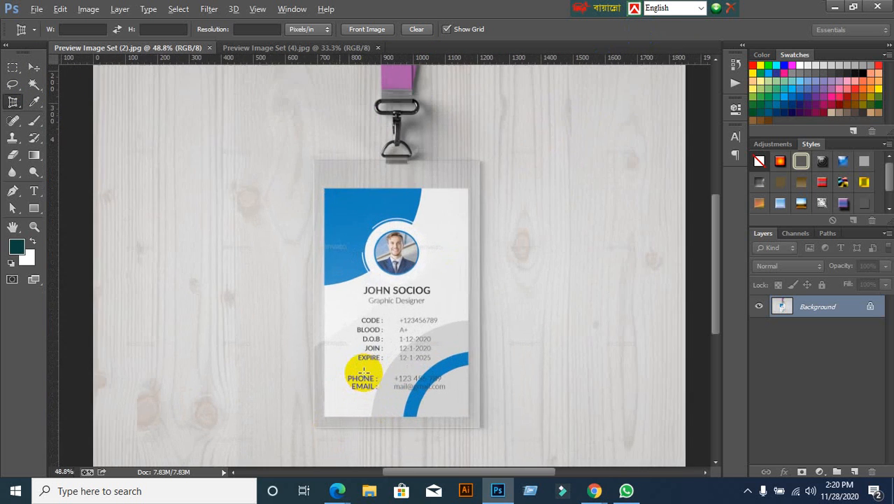
left_click(10, 103)
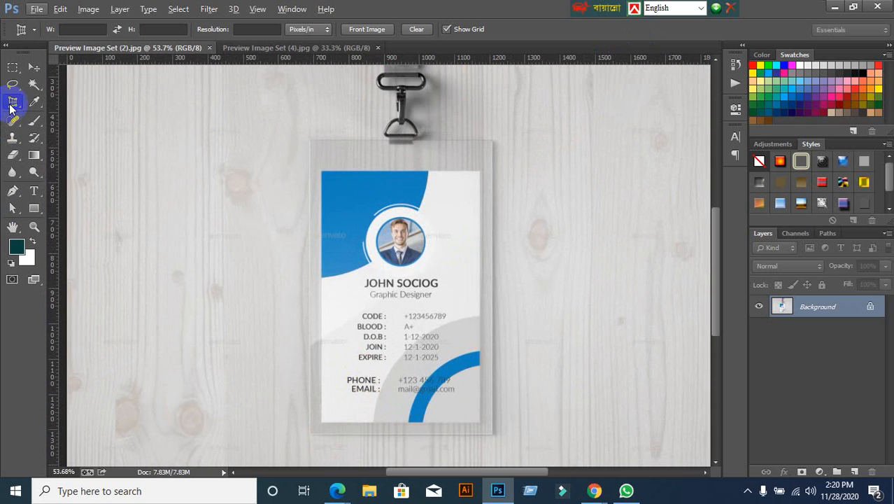
left_click(319, 170)
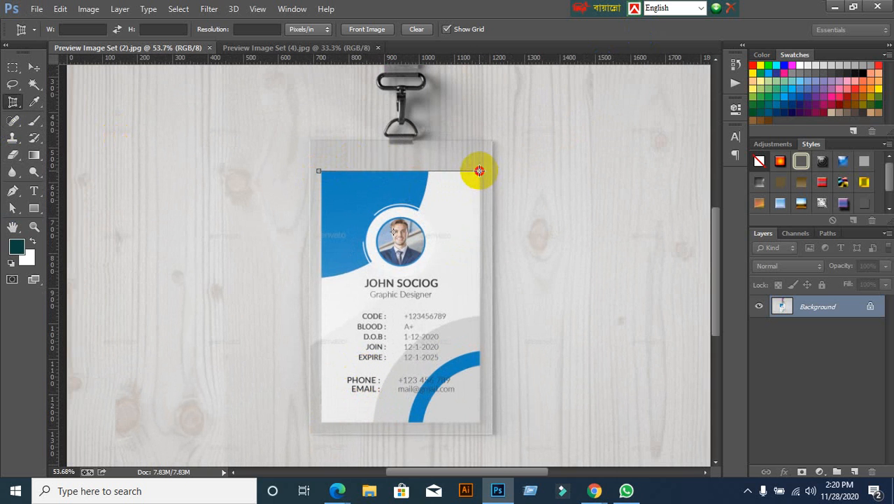
left_click(479, 170)
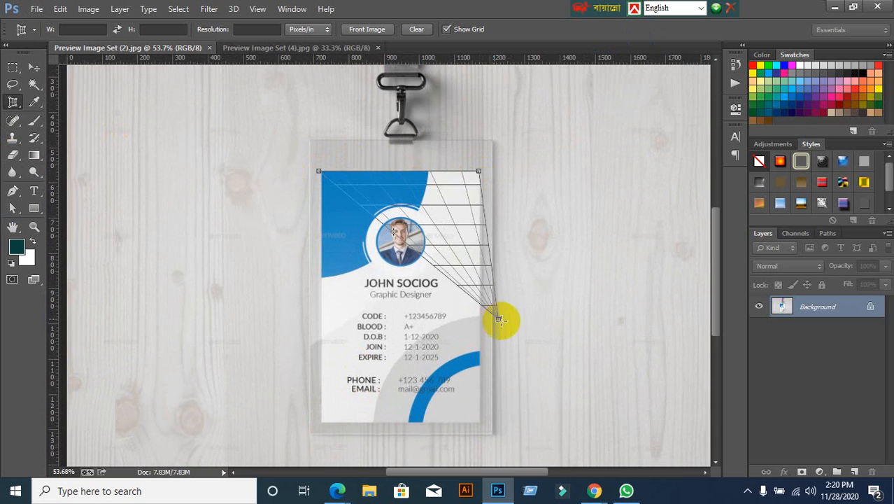
left_click(481, 424)
left_click(456, 425)
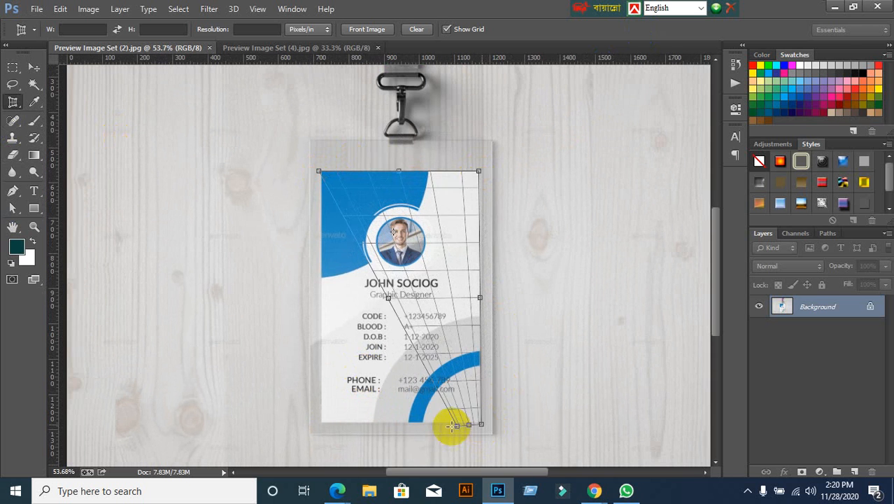
left_click_drag(456, 425, 320, 425)
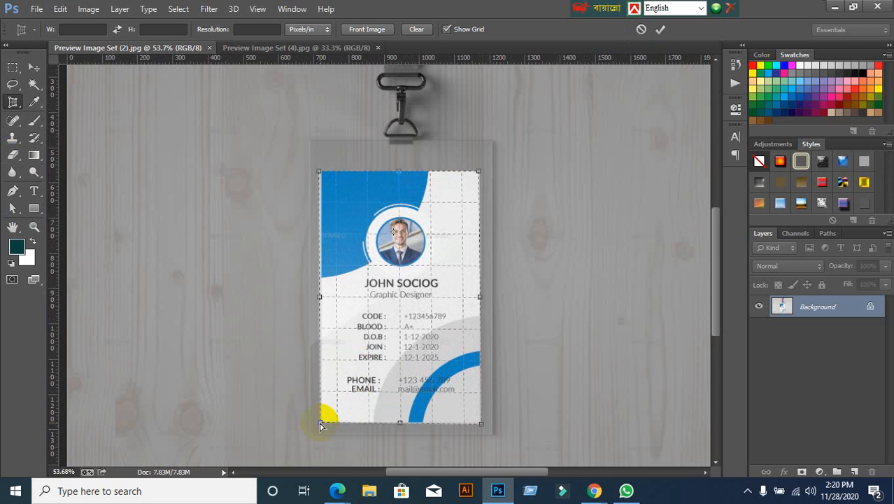
left_click(660, 29)
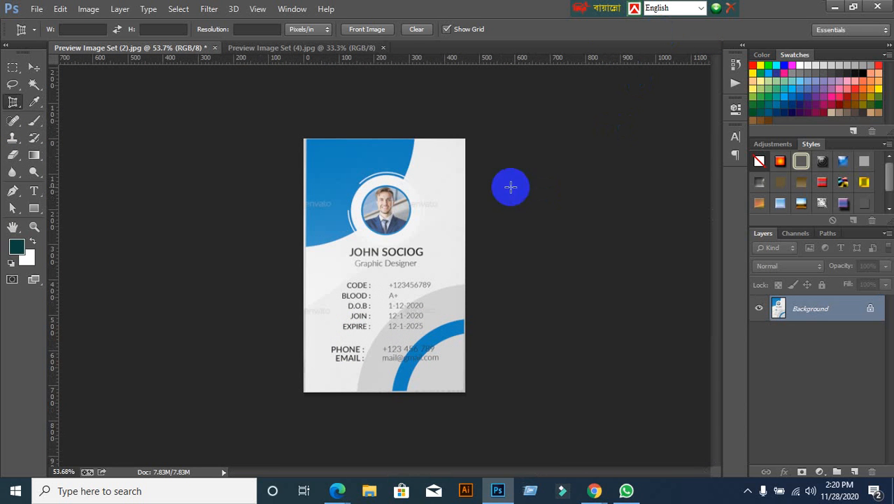
Step: Export the cropped card front through Save for Web as a JPEG named FRONT on the Desktop
left_click(34, 66)
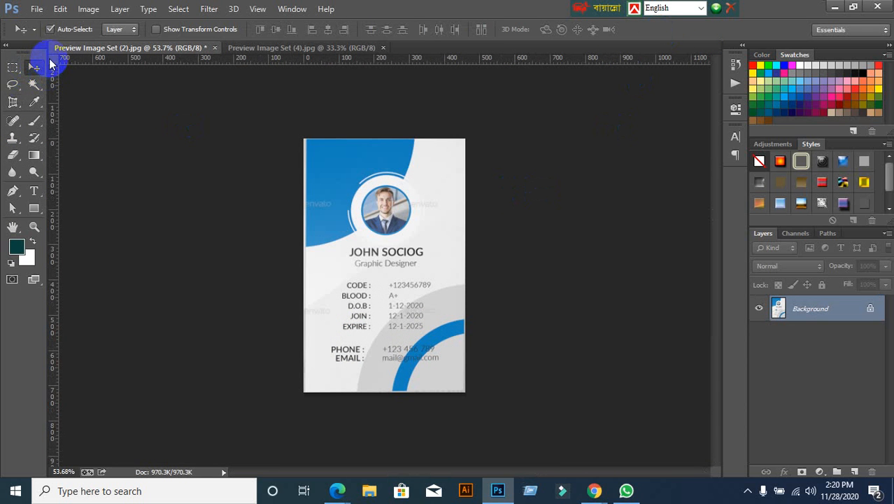
left_click(36, 9)
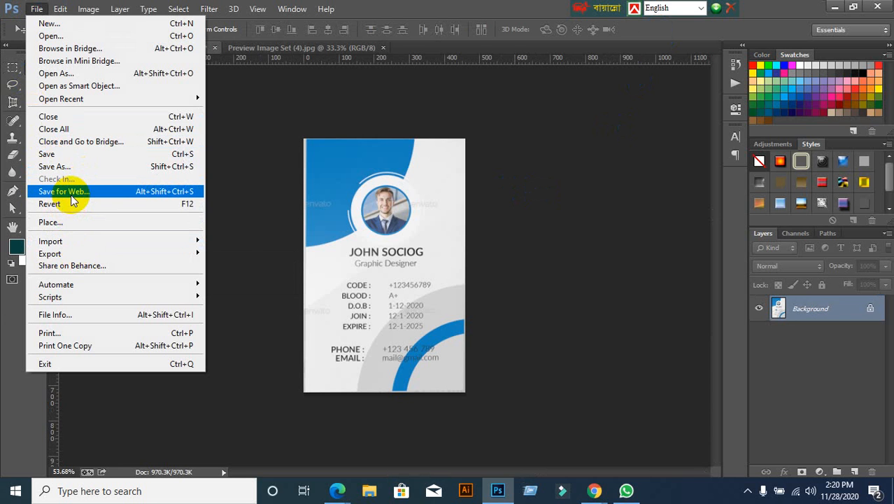
left_click(71, 195)
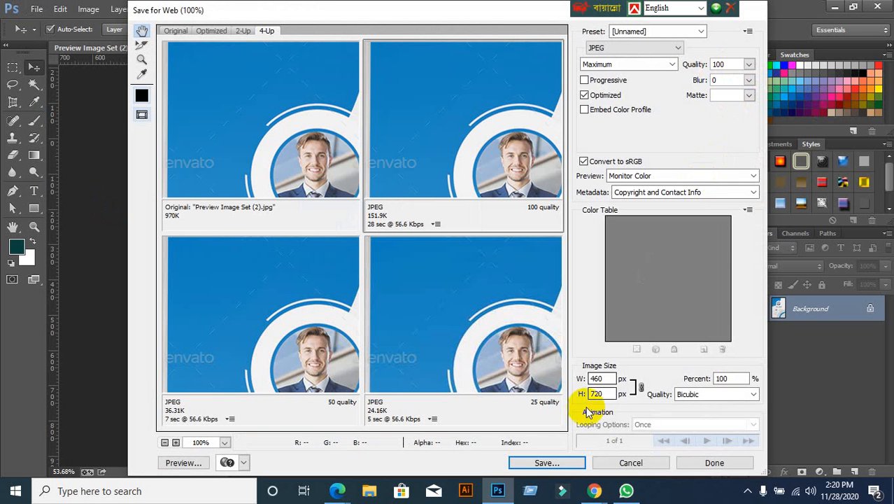
left_click(544, 463)
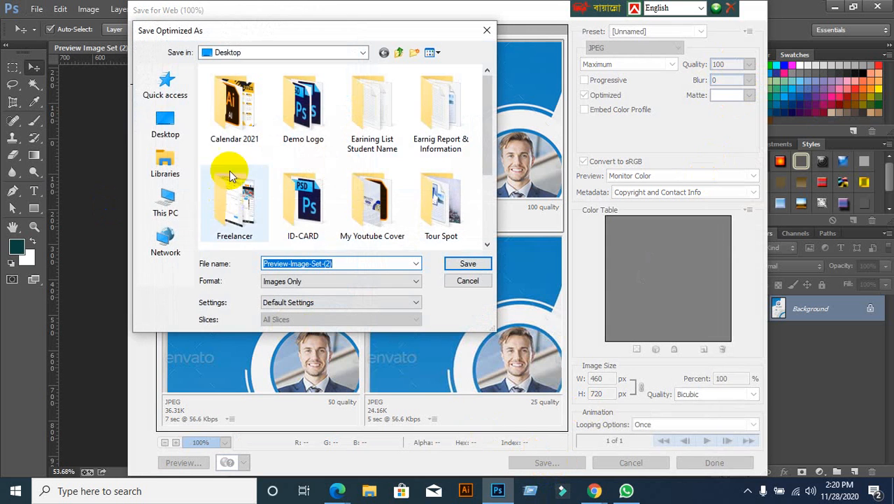
left_click(172, 126)
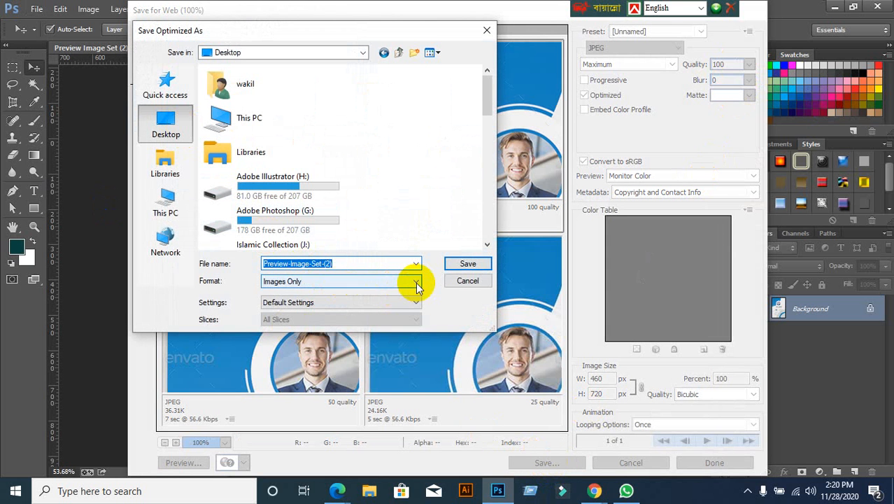
type("fRON")
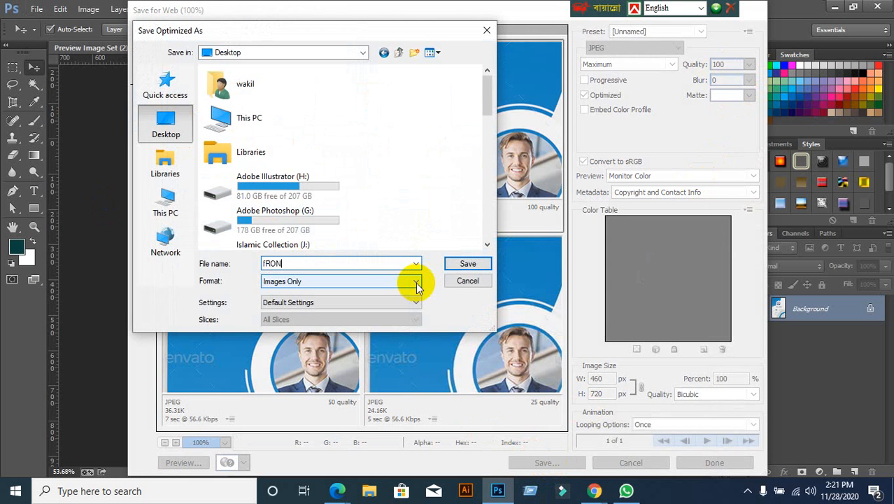
key("BackSpace")
key("BackSpace")
key("BackSpace")
type("f")
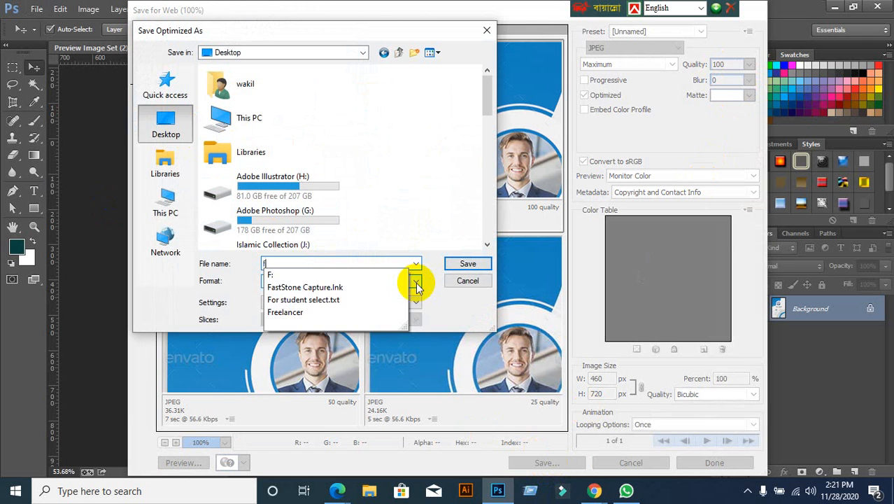
key("BackSpace")
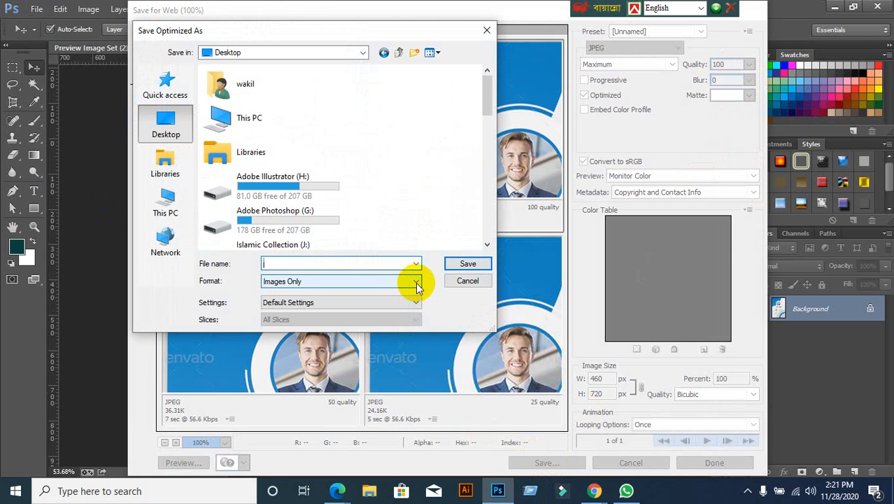
type("FRONT")
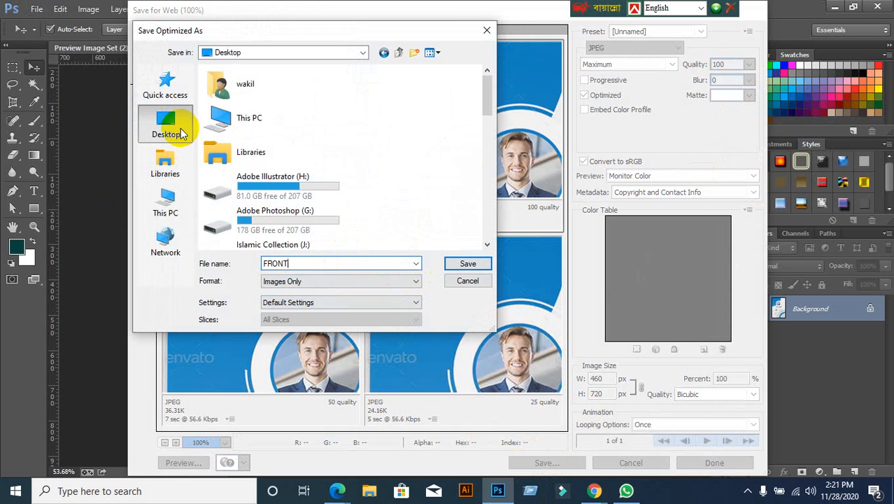
left_click(461, 263)
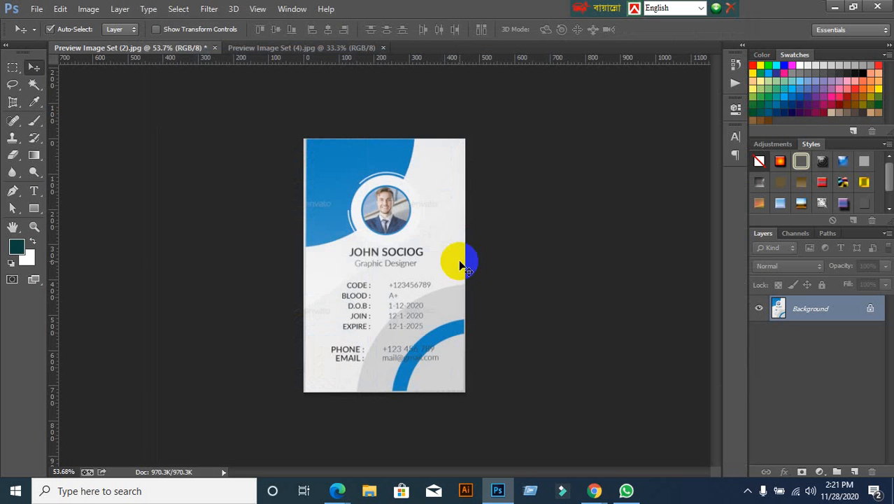
Step: Close the first card image without saving its changes
left_click(214, 47)
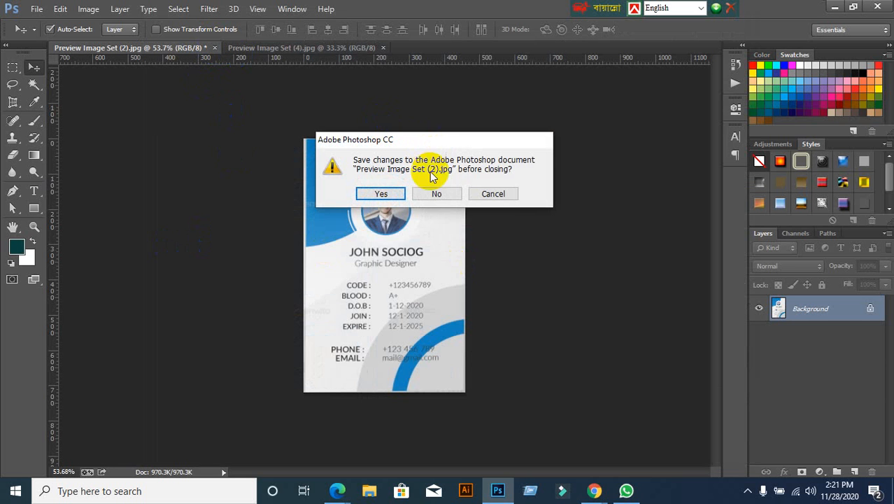
left_click(435, 194)
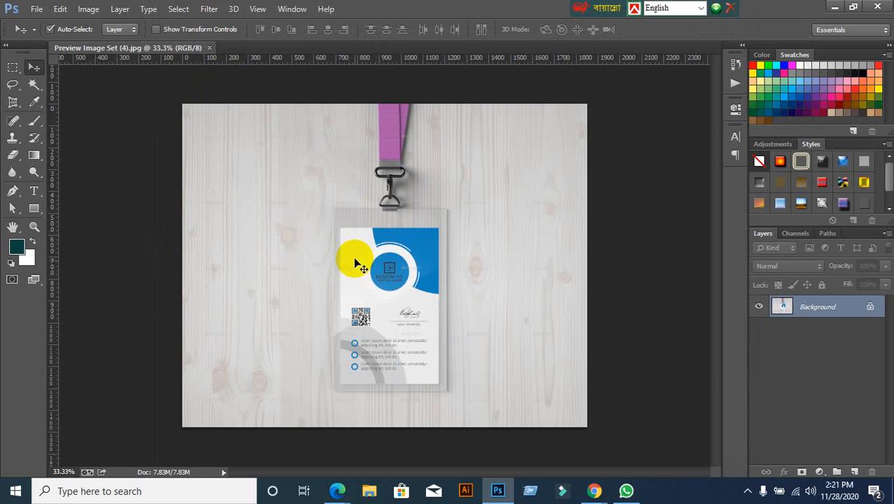
scroll(396, 406, "up", 1)
scroll(396, 405, "up", 2)
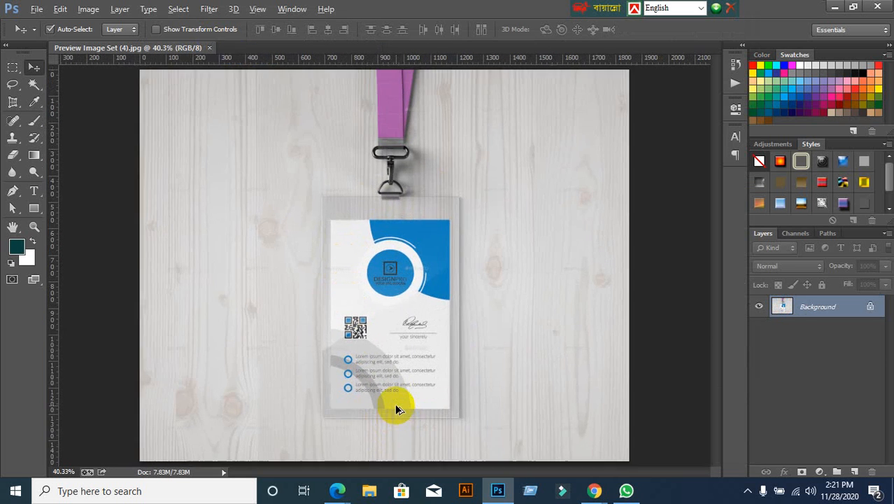
Step: Perspective-crop Preview Image Set (4) to the card's four corners, removing the wooden background
left_click(12, 102)
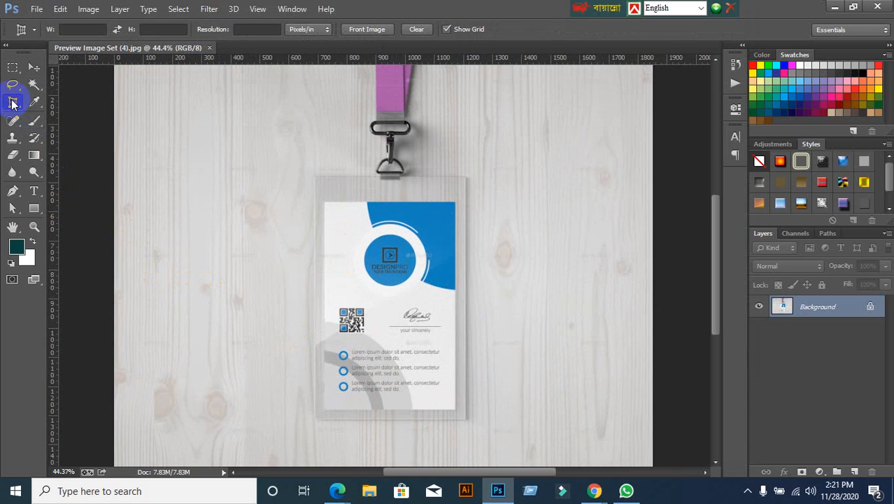
left_click(324, 202)
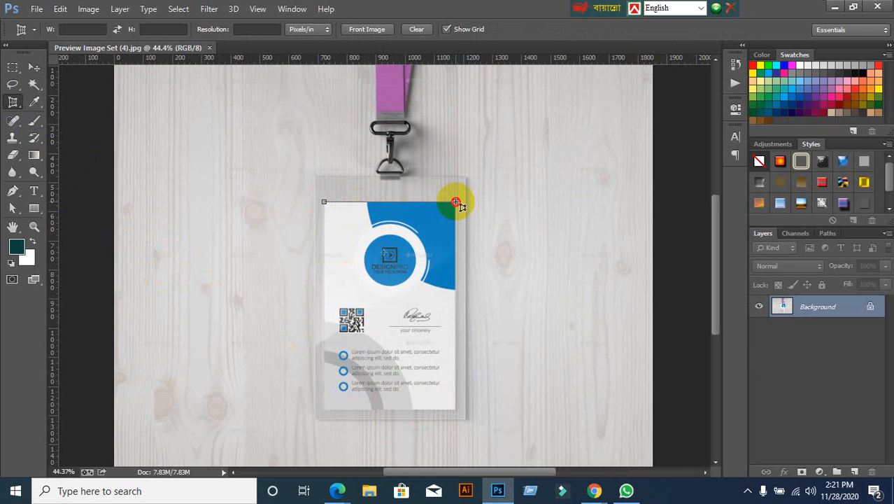
left_click(456, 202)
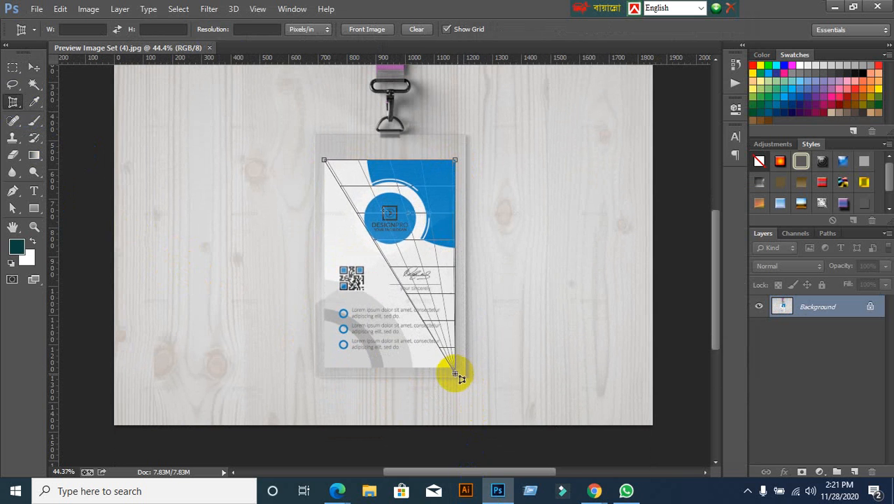
left_click(456, 371)
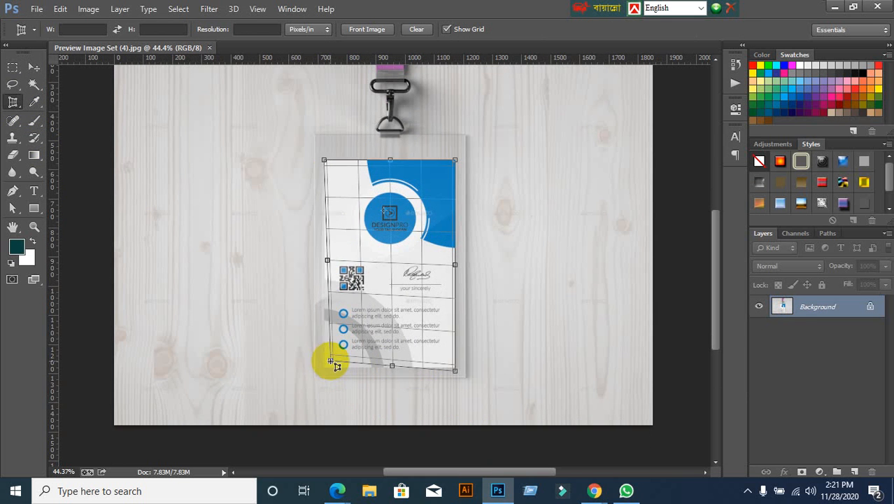
left_click(323, 371)
left_click_drag(326, 374, 327, 377)
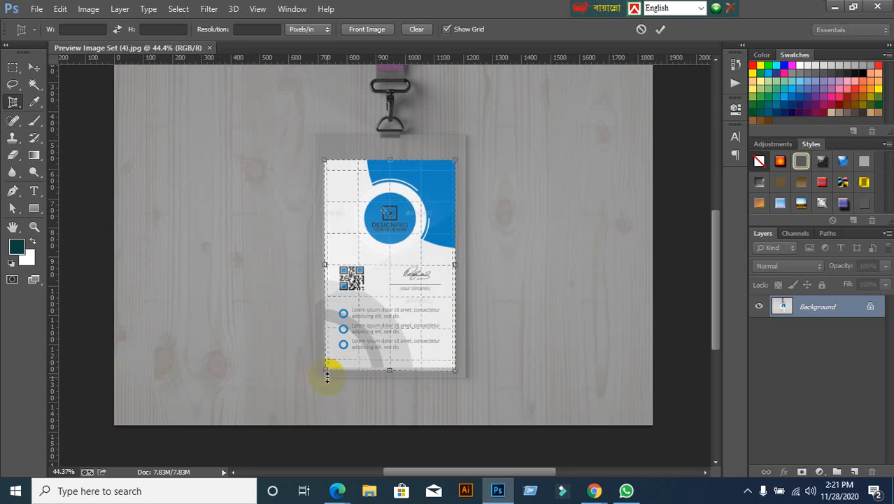
left_click(661, 29)
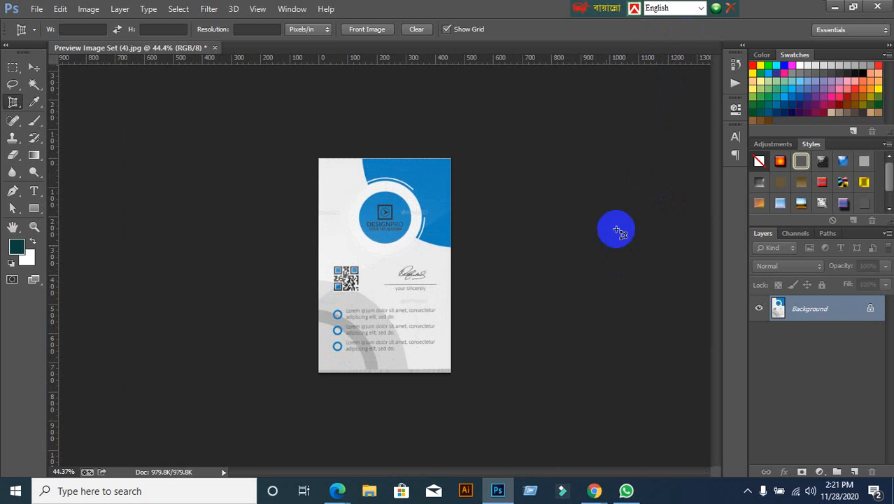
left_click(70, 31)
Step: Export the cropped DESIGNPRO card through Save for Web as a JPEG to the Desktop
left_click(36, 10)
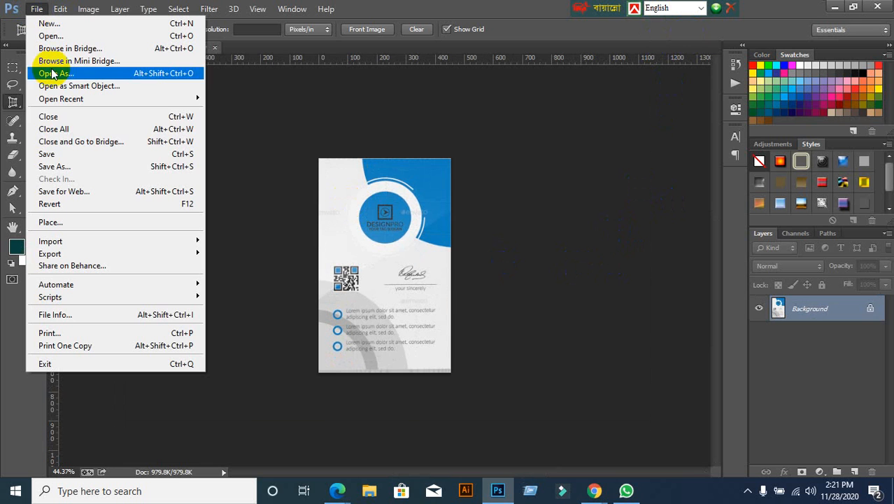
left_click(44, 190)
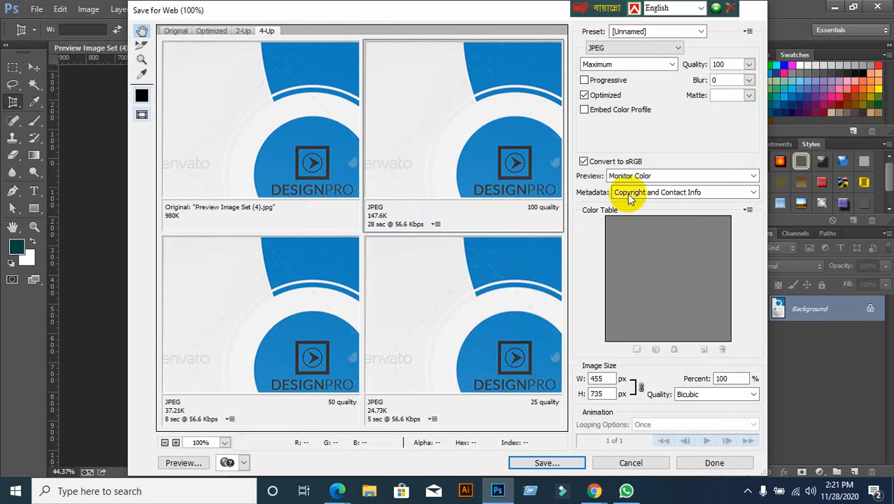
left_click(564, 462)
left_click(160, 140)
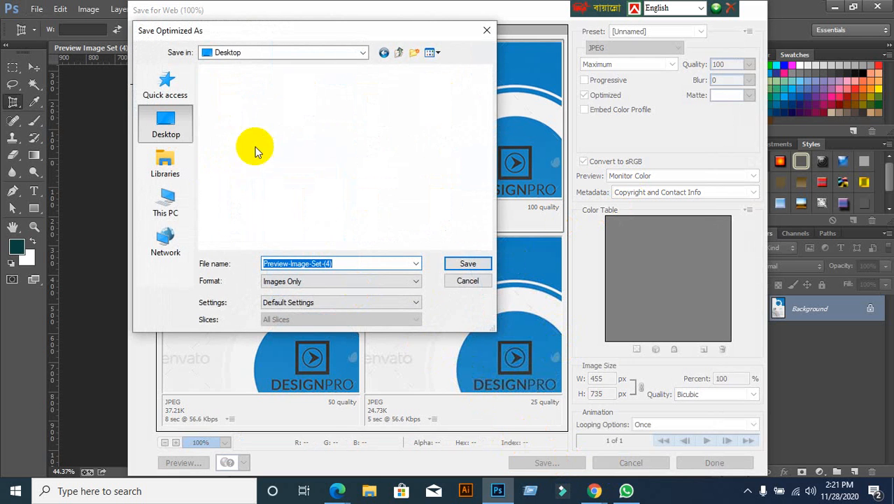
left_click(465, 264)
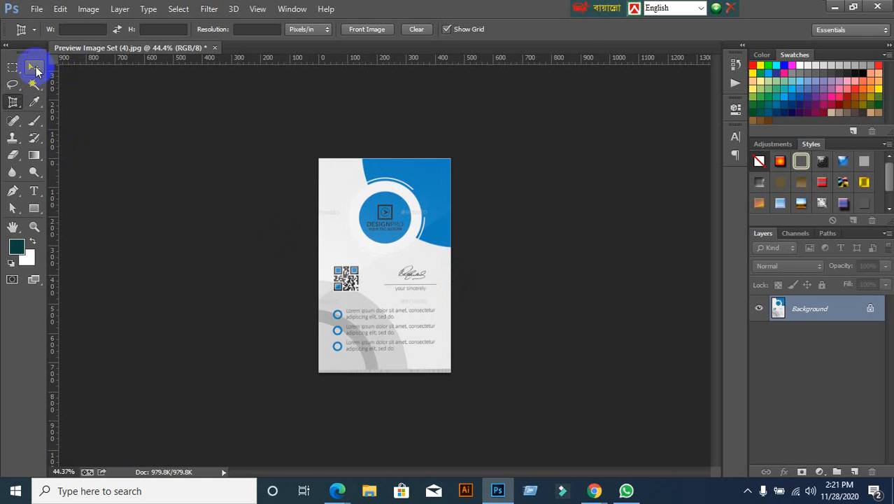
Step: Close the DESIGNPRO card image without saving changes
left_click(33, 67)
left_click(214, 48)
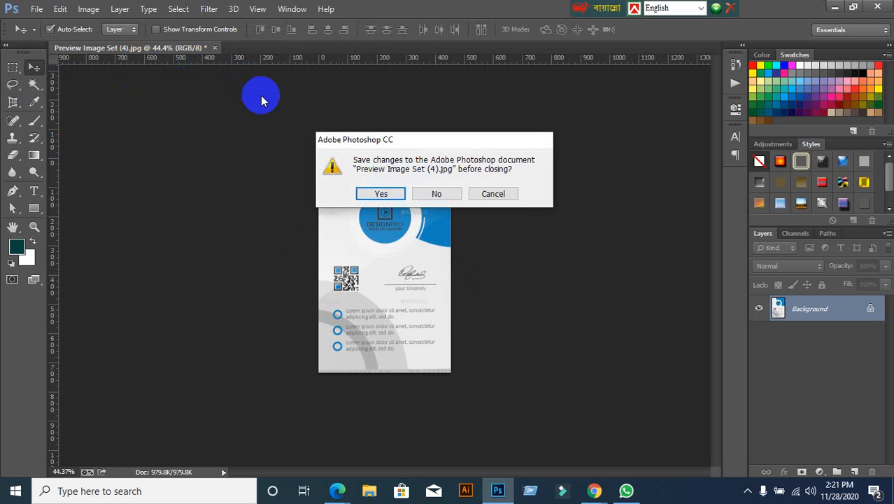
left_click(430, 196)
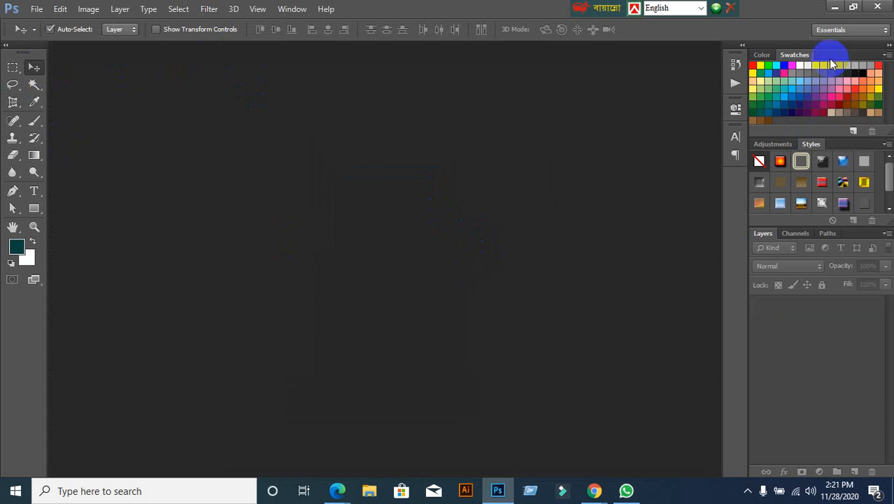
Step: Minimize Photoshop and then the browser to reveal the Windows desktop
left_click(832, 9)
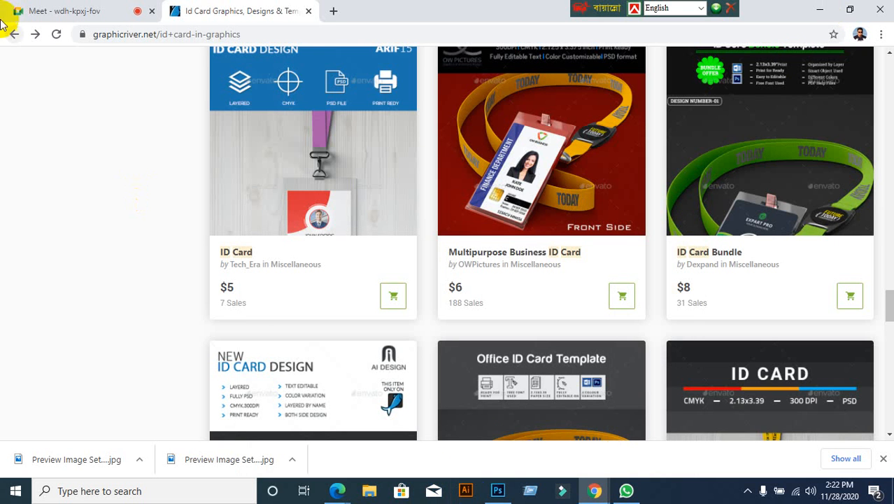
left_click(810, 9)
Step: Move the FRONT and Preview-Image-Set-(4) icons together to the middle of the desktop
left_click_drag(176, 80, 323, 82)
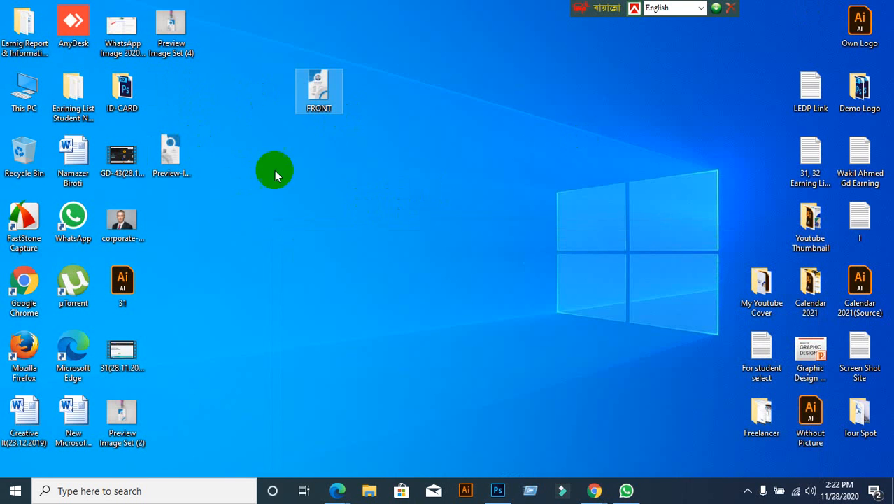
left_click(172, 154)
left_click_drag(291, 163, 301, 164)
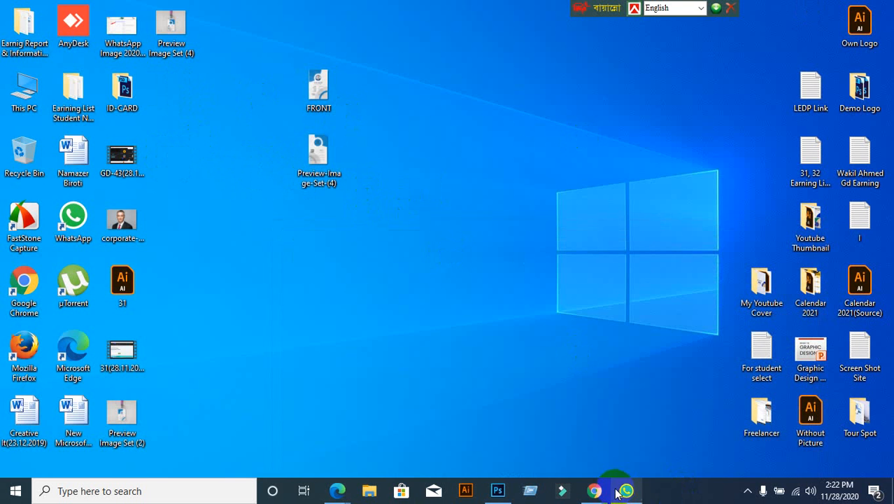
Step: Restore Chrome to the GraphicRiver ID card search results
mouse_move(594, 490)
left_click(488, 445)
scroll(532, 238, "up", 2)
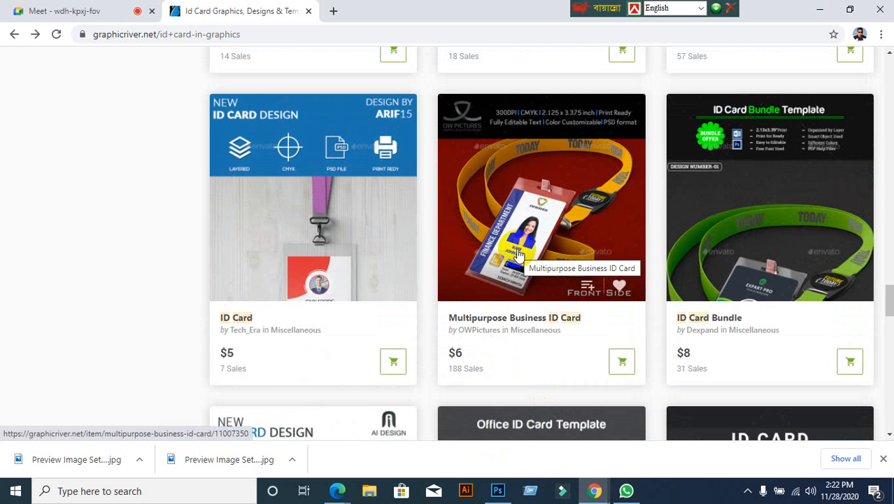
left_click(68, 11)
left_click(579, 137)
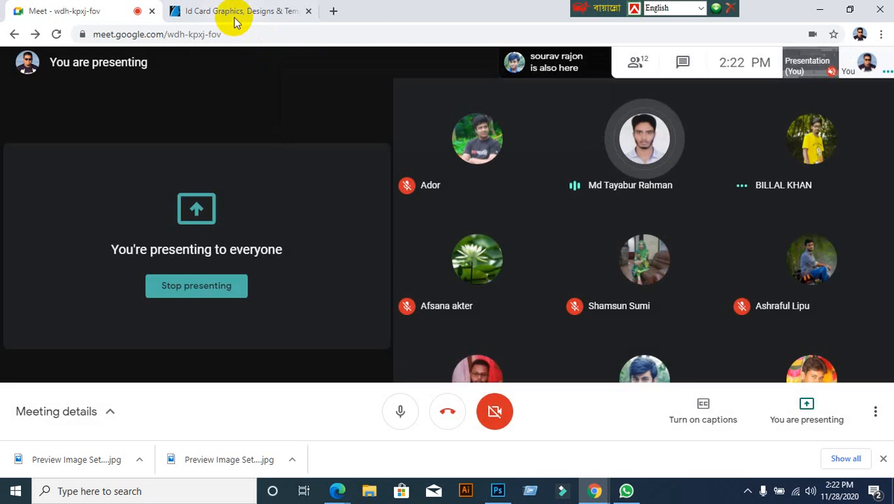
left_click(234, 13)
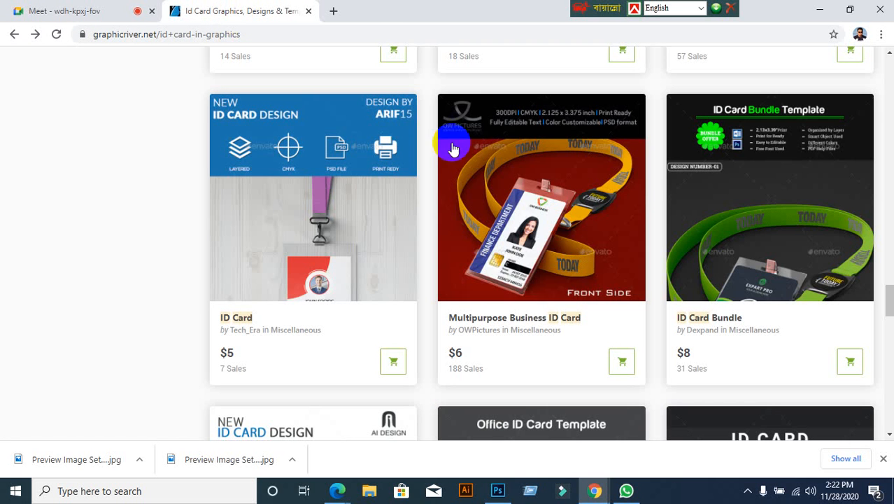
left_click(505, 244)
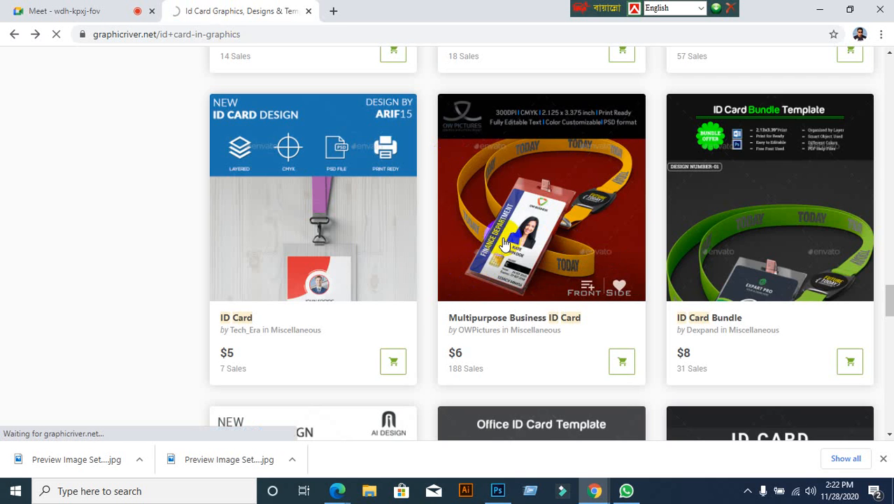
scroll(328, 329, "down", 1)
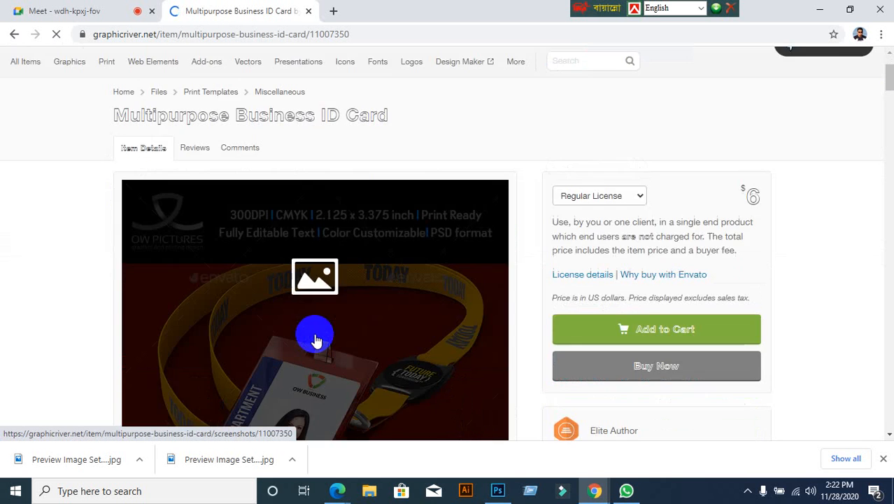
scroll(314, 339, "down", 4)
scroll(75, 325, "up", 2)
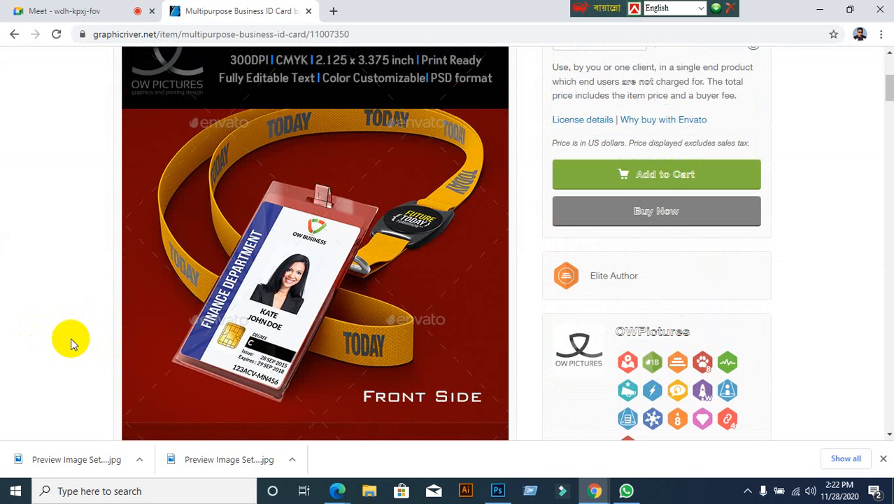
scroll(71, 336, "down", 10)
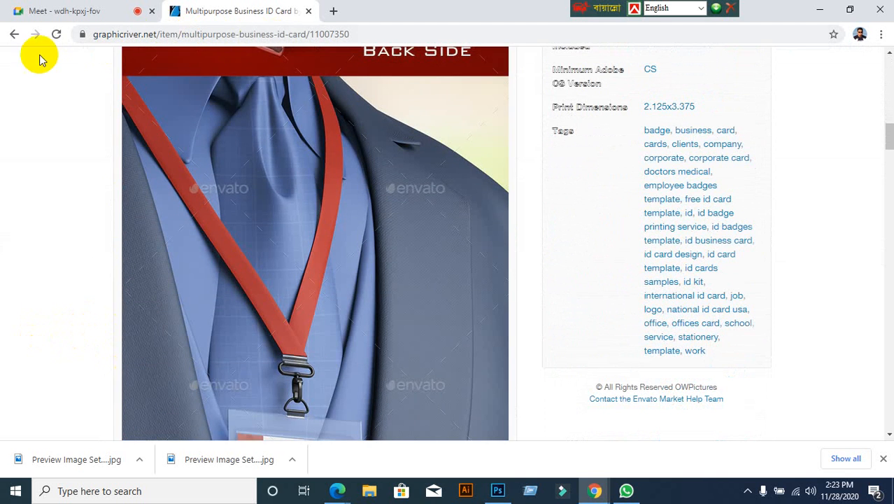
left_click(14, 35)
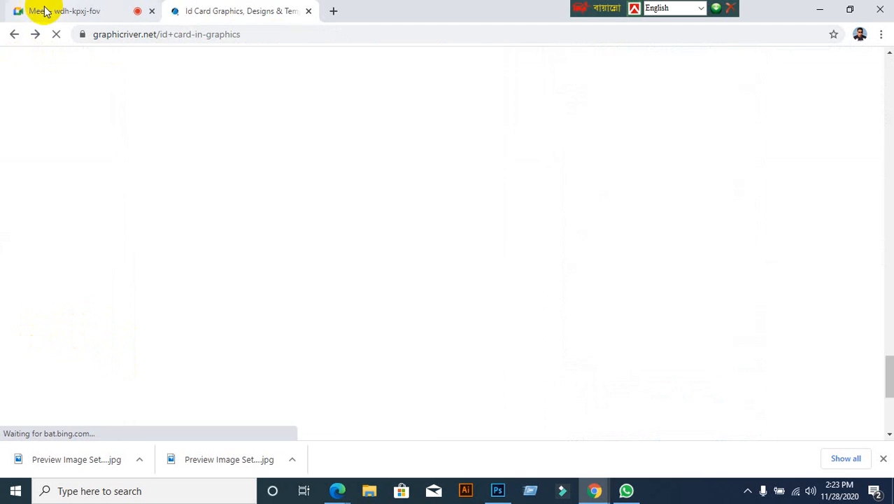
left_click(50, 14)
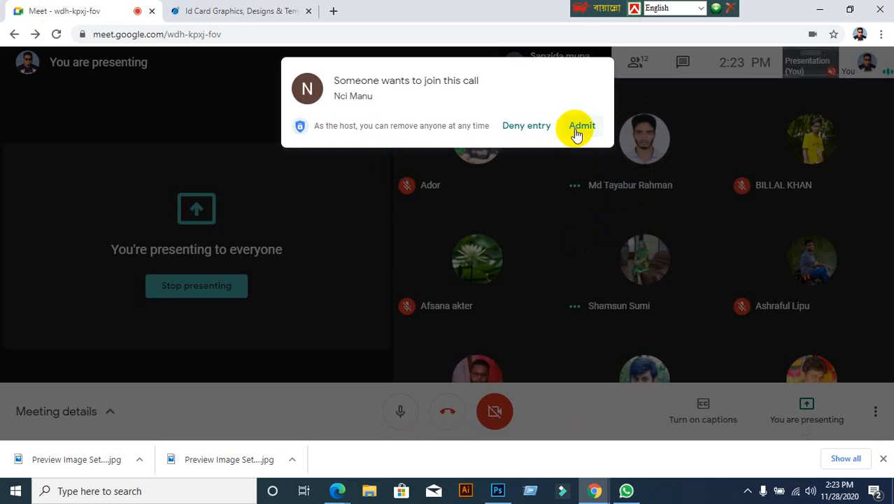
left_click(576, 131)
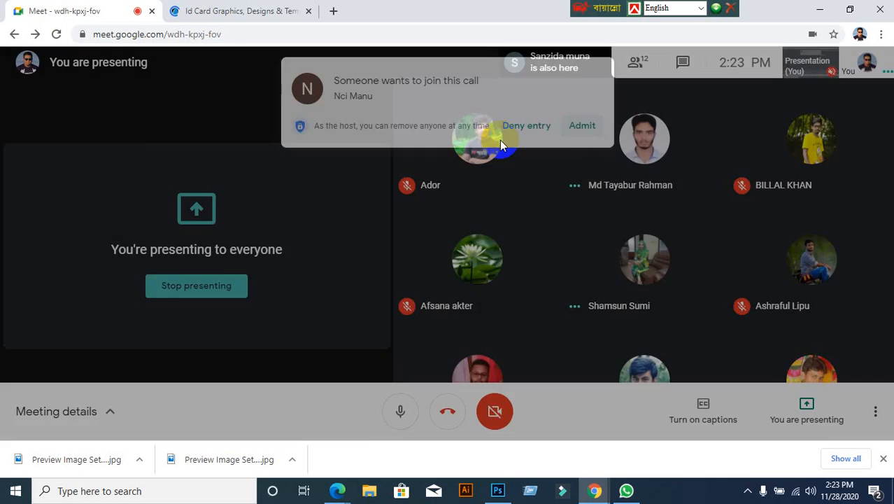
left_click(293, 19)
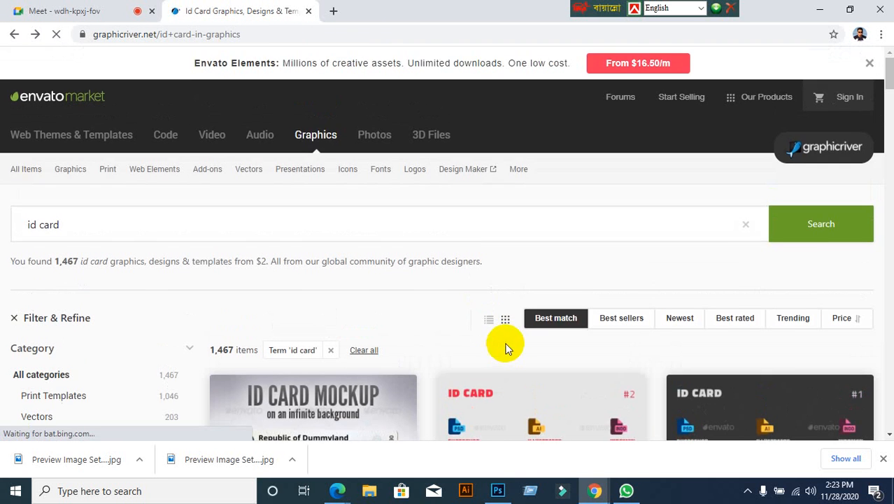
Step: Scroll the results and open the Corporate ID Card item page
scroll(506, 343, "down", 4)
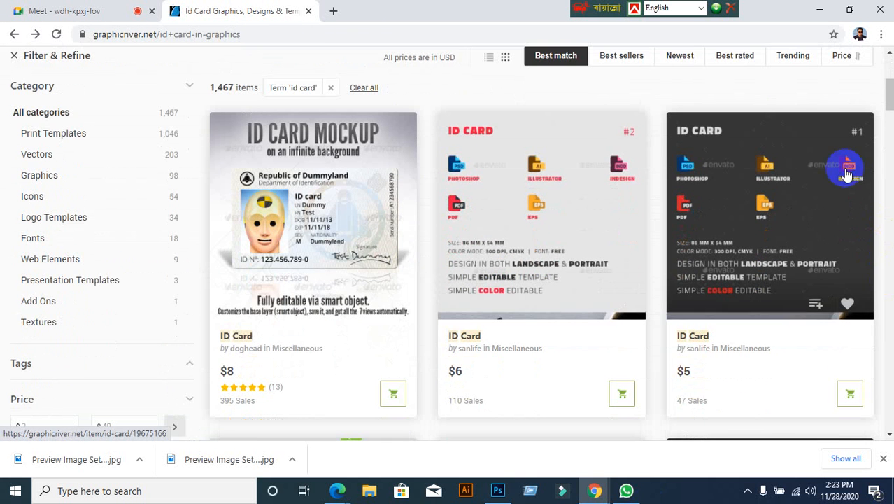
scroll(796, 219, "down", 2)
scroll(796, 219, "down", 2)
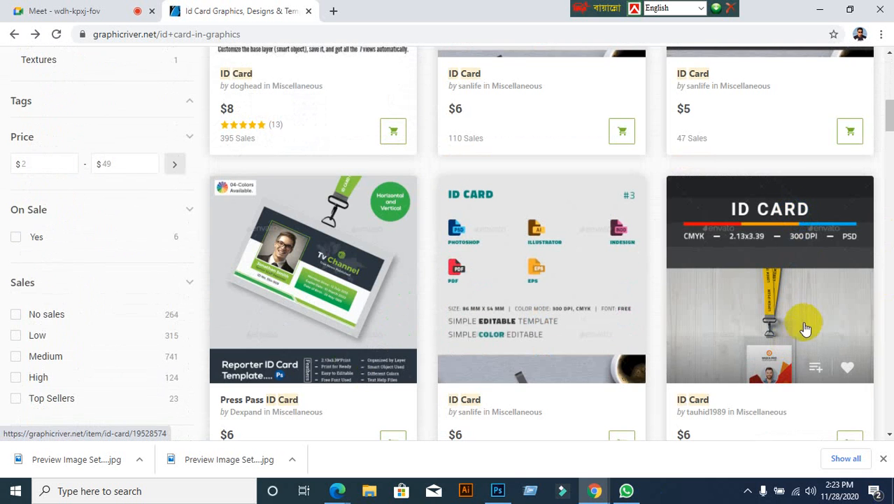
scroll(794, 326, "down", 6)
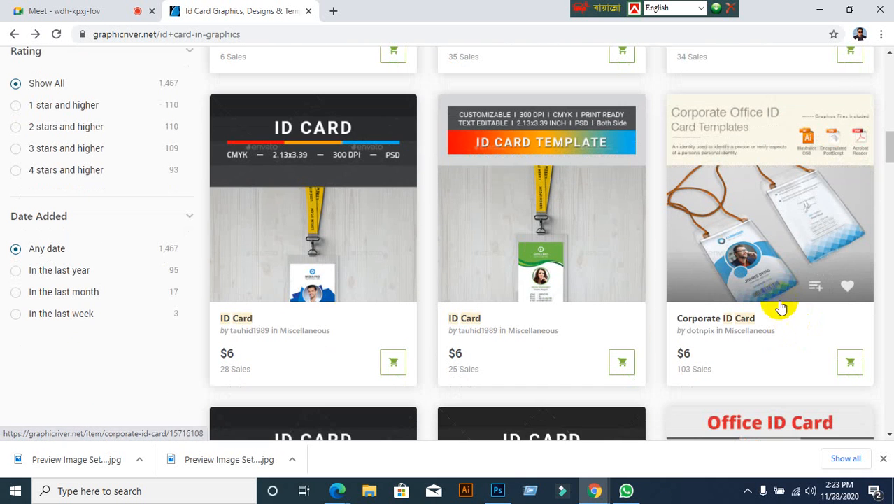
left_click(772, 257)
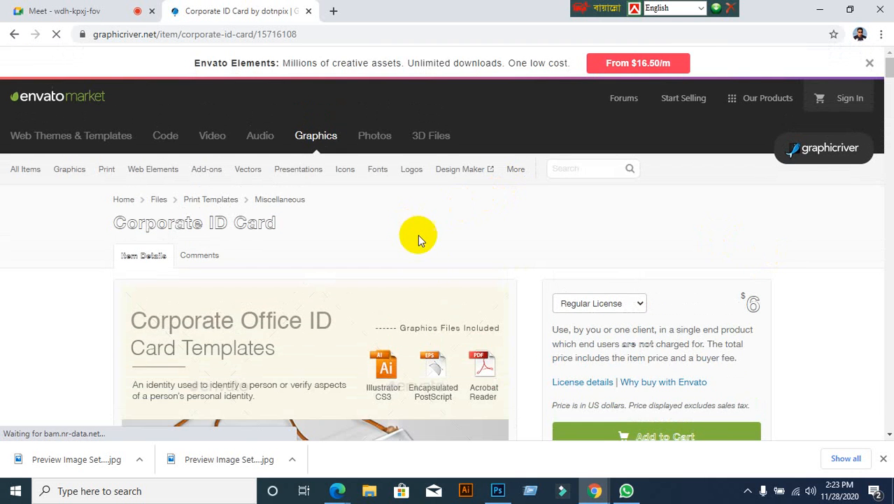
Step: Open the Corporate ID Card preview gallery at full size
scroll(417, 239, "down", 8)
scroll(370, 241, "up", 4)
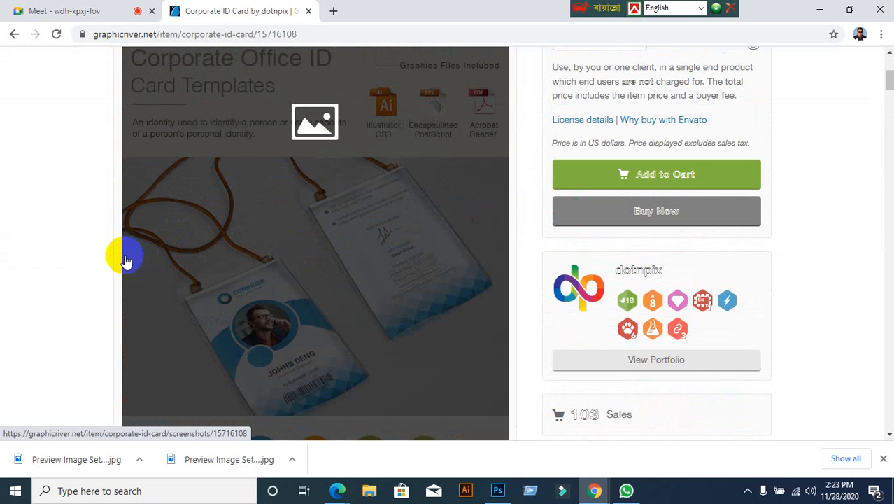
scroll(80, 281, "down", 1)
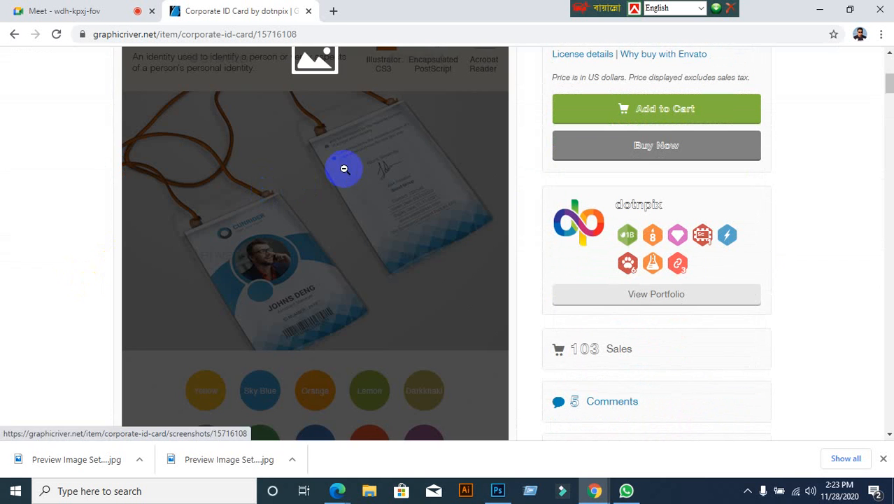
left_click(343, 173)
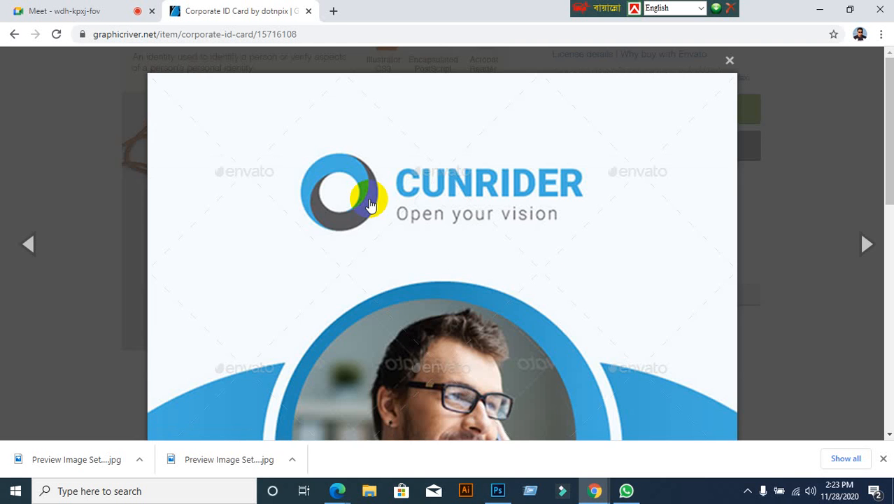
Step: Save the third preview, the lanyard card, to the Desktop as 03_Image.jpg
scroll(373, 212, "down", 3)
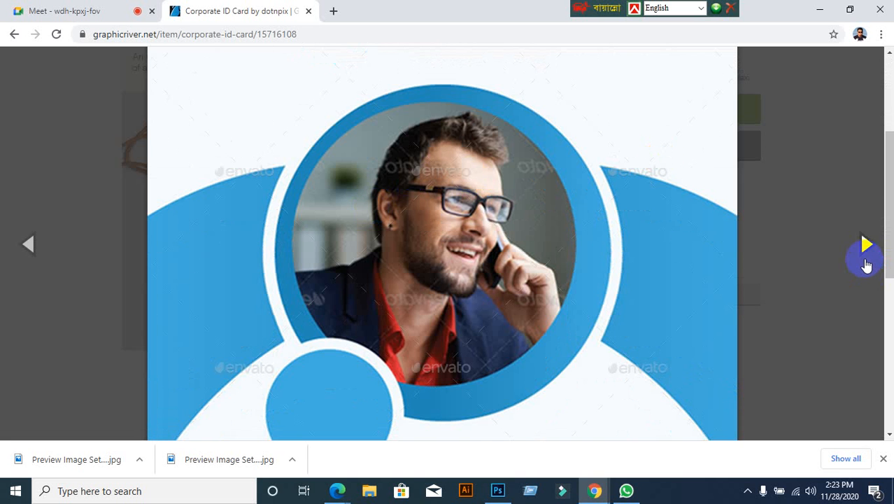
left_click(866, 245)
left_click(865, 245)
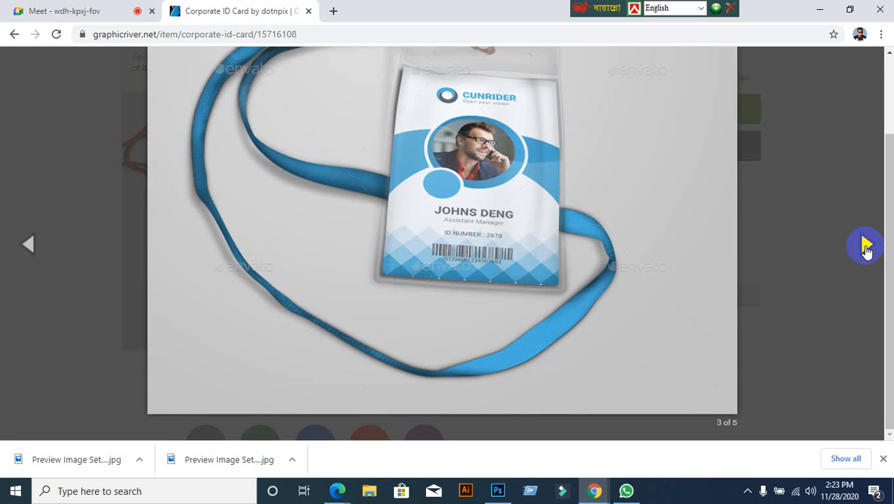
right_click(460, 246)
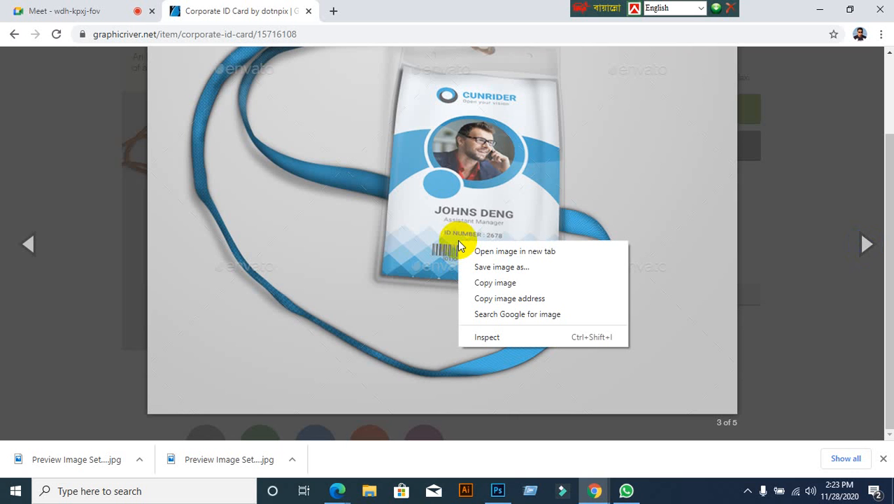
left_click(525, 278)
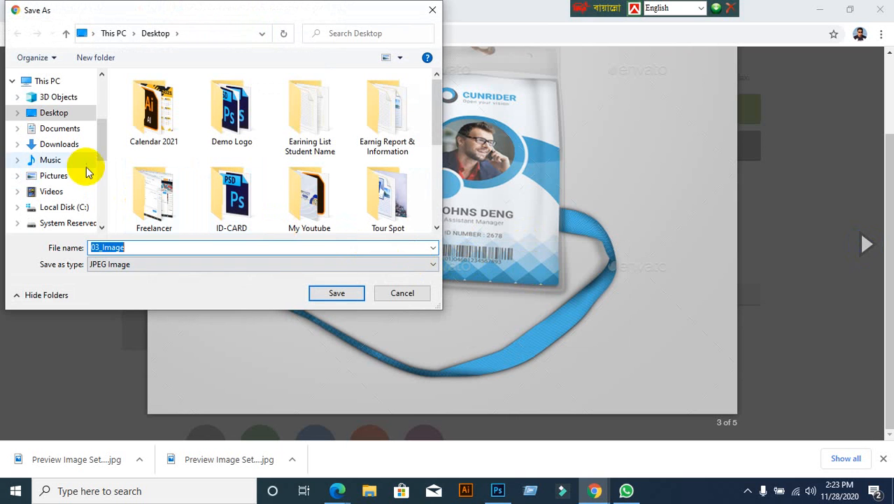
left_click(52, 114)
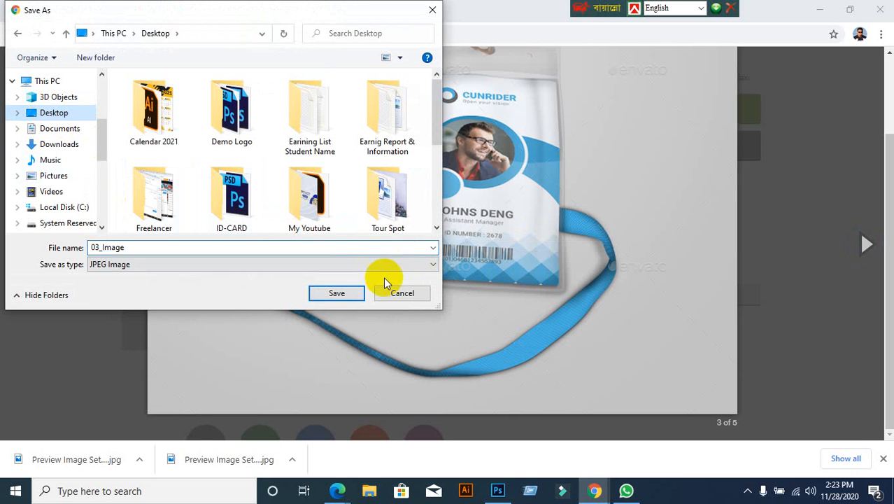
left_click(337, 292)
Step: Save the fifth preview, the two-card mockup, to the Desktop as 05_Image.jpg, then go back to results
scroll(604, 181, "up", 3)
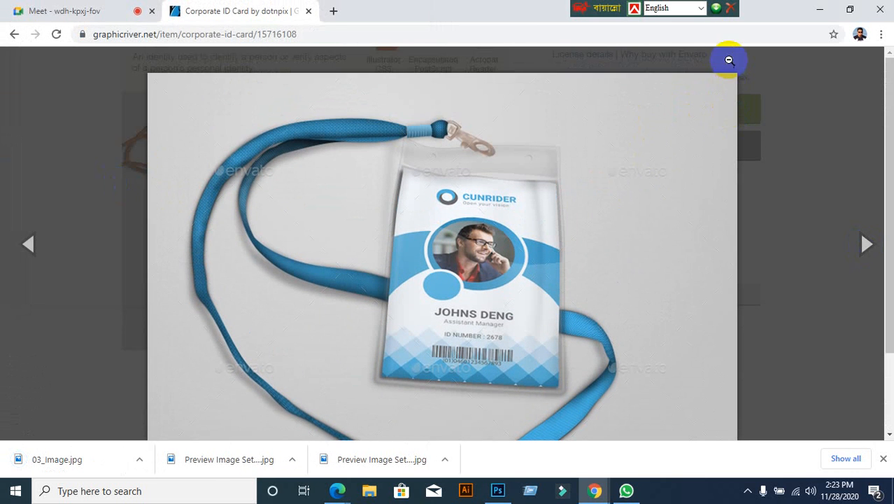
left_click(728, 62)
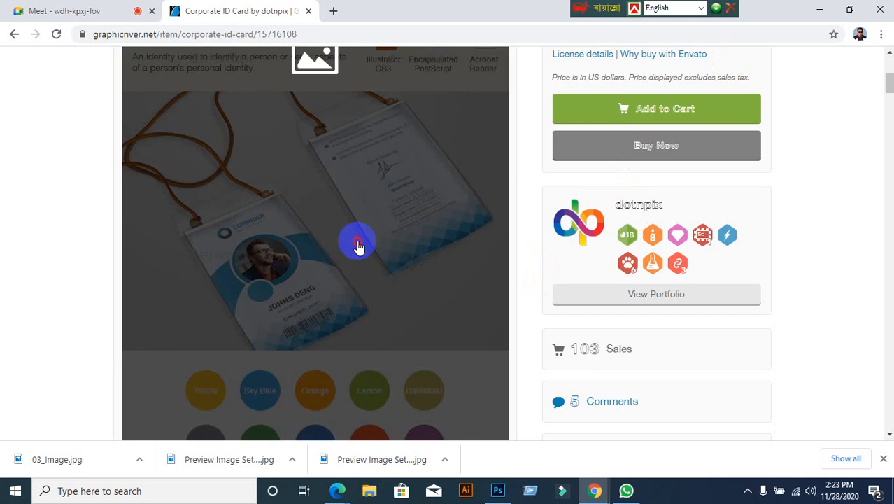
left_click(357, 242)
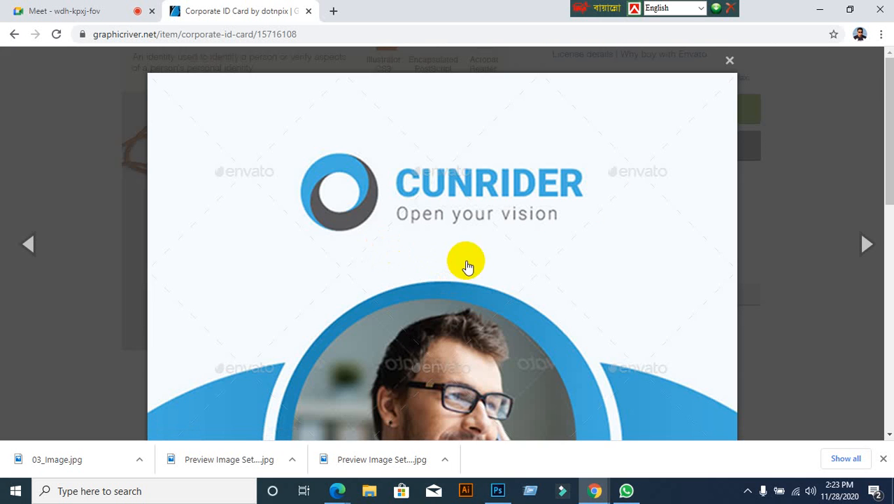
scroll(489, 280, "down", 8)
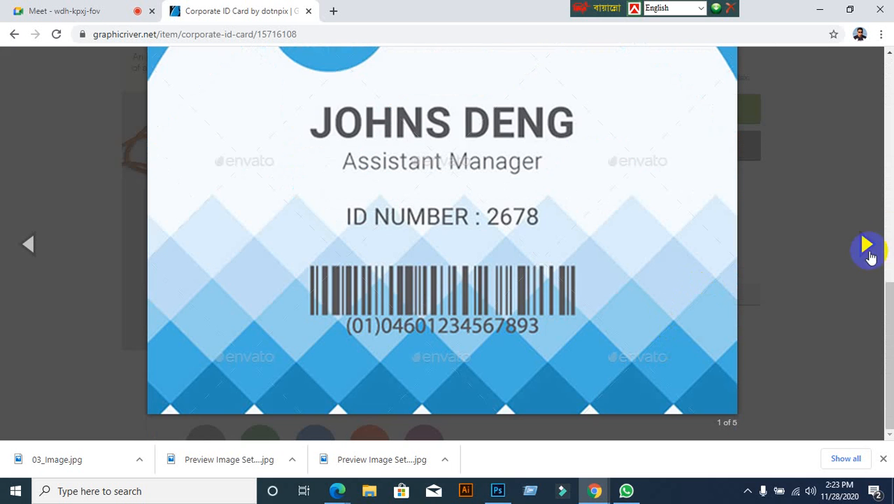
left_click(867, 246)
left_click(868, 246)
left_click(868, 244)
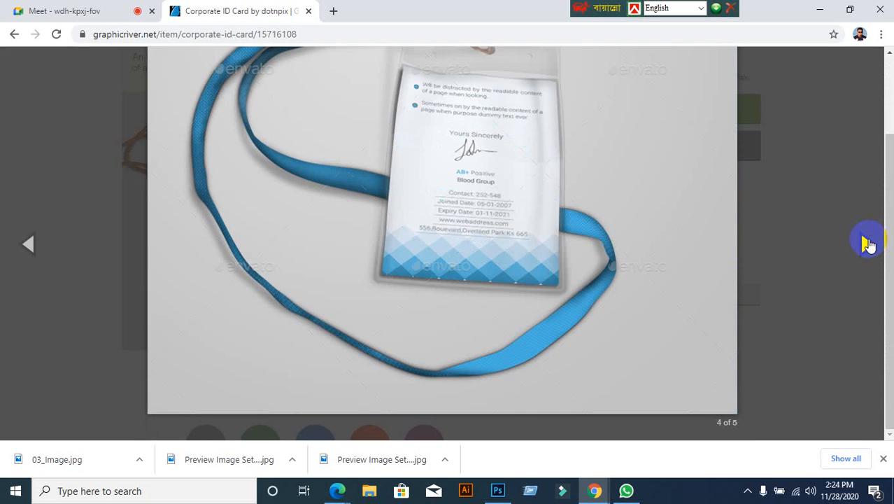
left_click(868, 245)
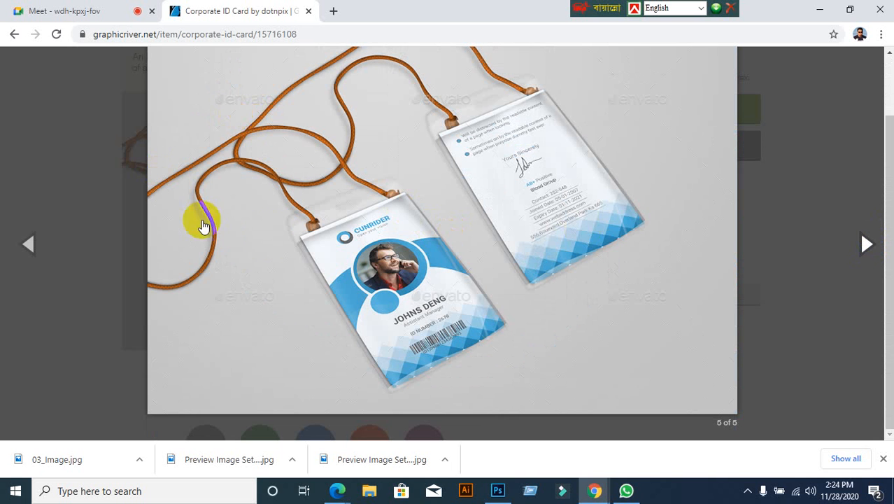
right_click(338, 218)
left_click(374, 242)
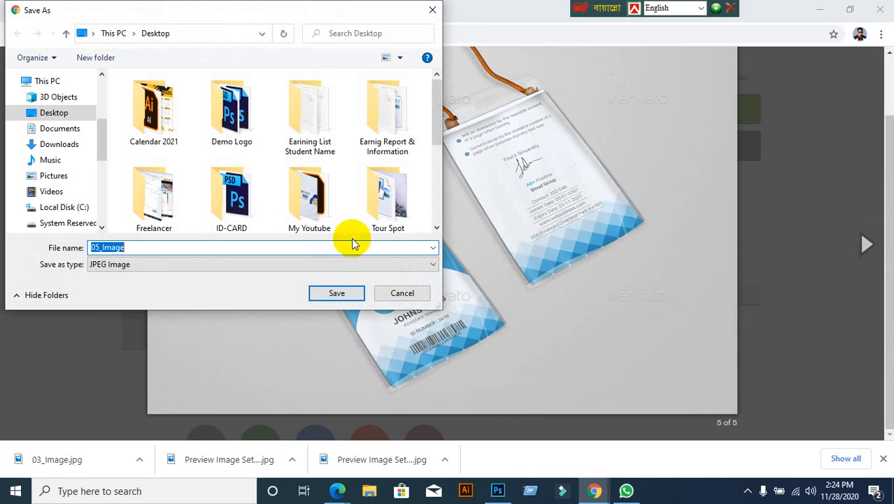
left_click(44, 113)
left_click(339, 293)
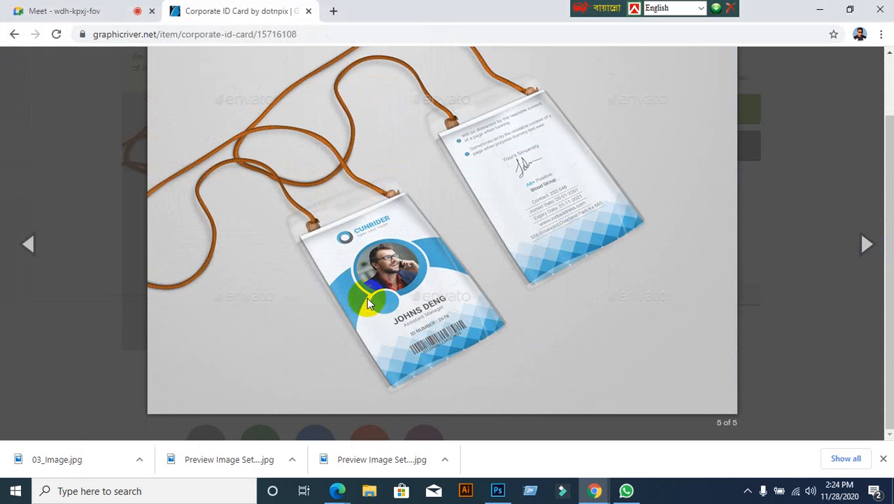
left_click(14, 35)
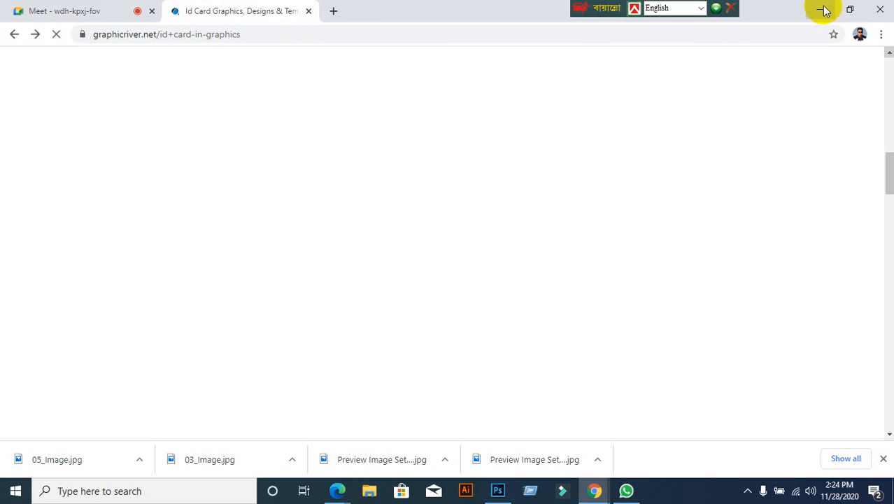
Step: Preview 05_Image from the desktop in Photos, close it, and bring Photoshop forward
left_click(821, 9)
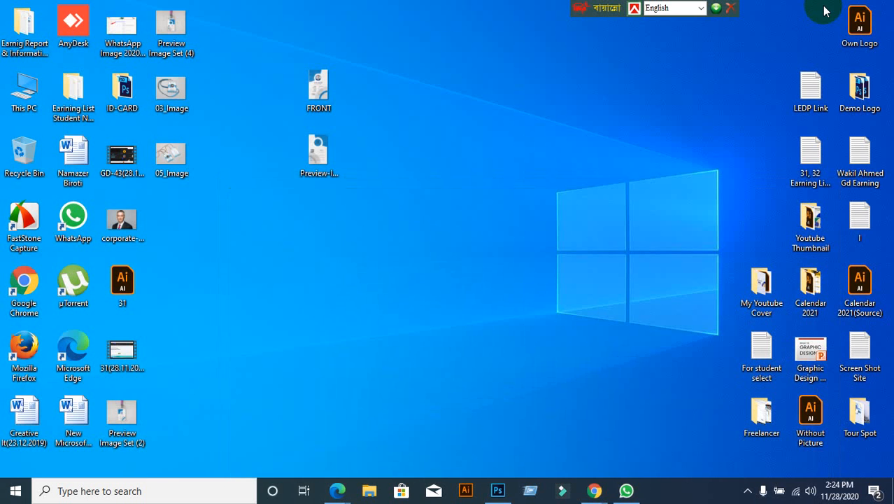
double_click(178, 155)
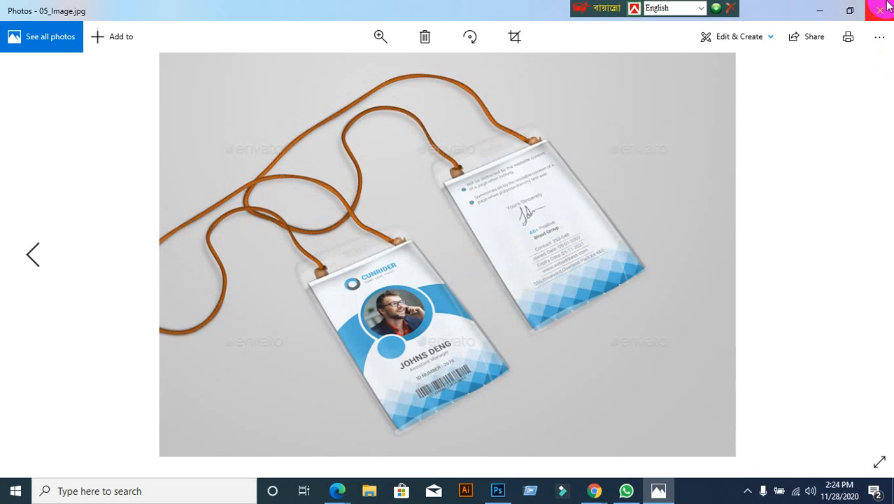
left_click(880, 8)
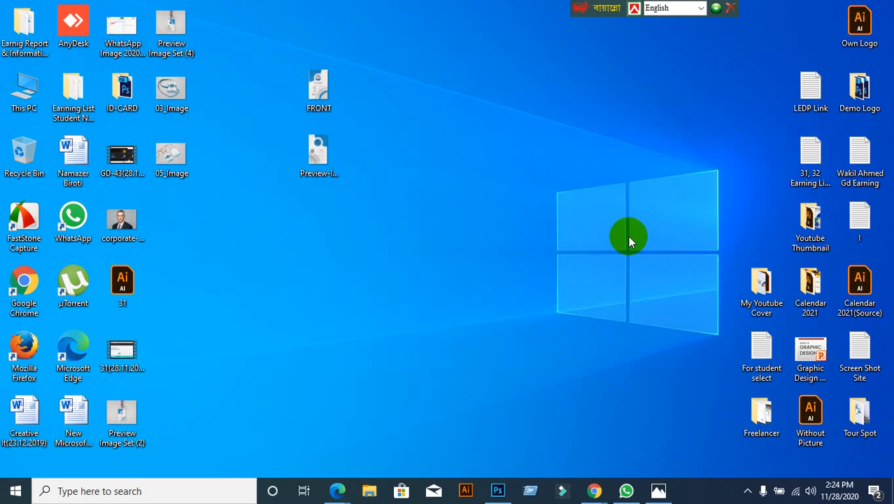
left_click(497, 490)
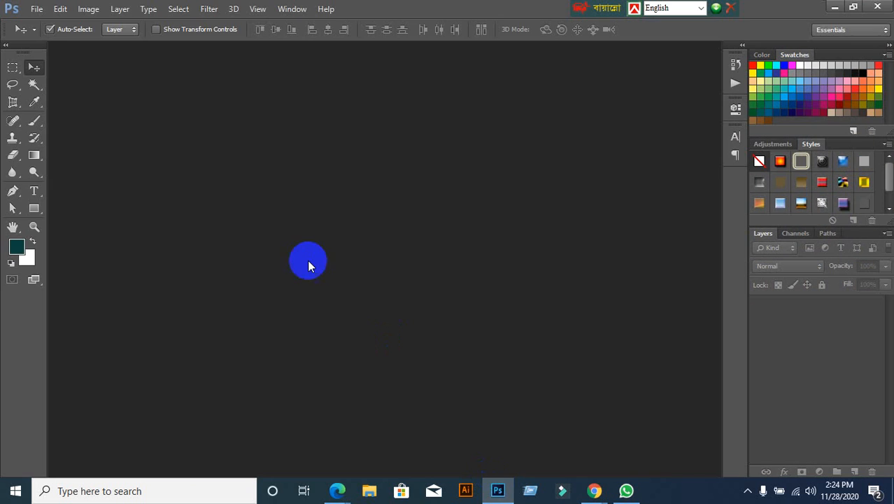
Step: Open 05_Image.jpg in Photoshop
left_click(37, 8)
left_click(44, 36)
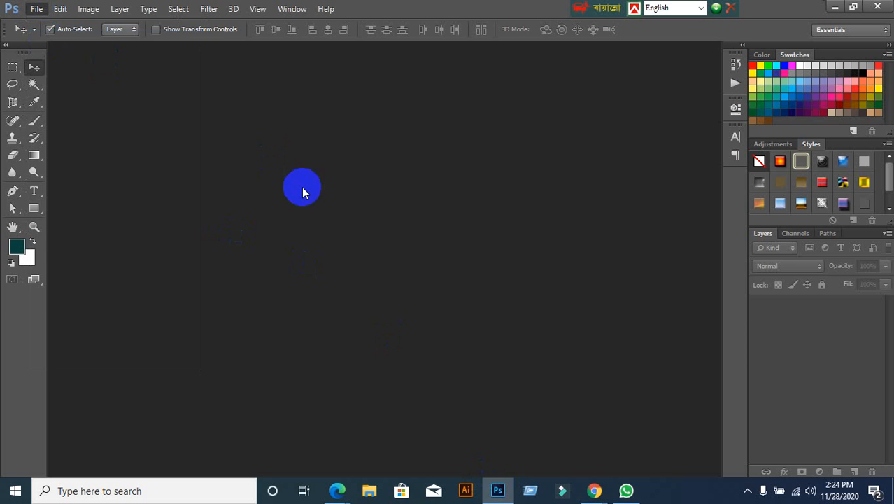
scroll(325, 220, "down", 5)
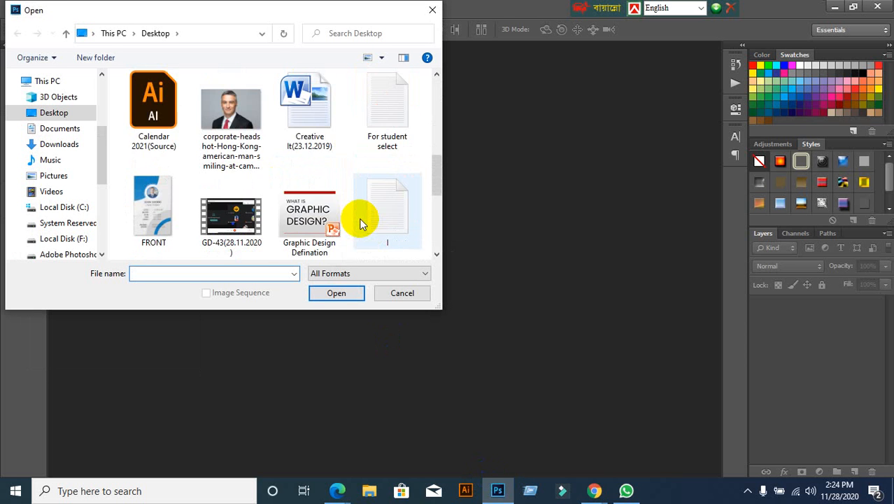
scroll(361, 223, "up", 5)
left_click(384, 196)
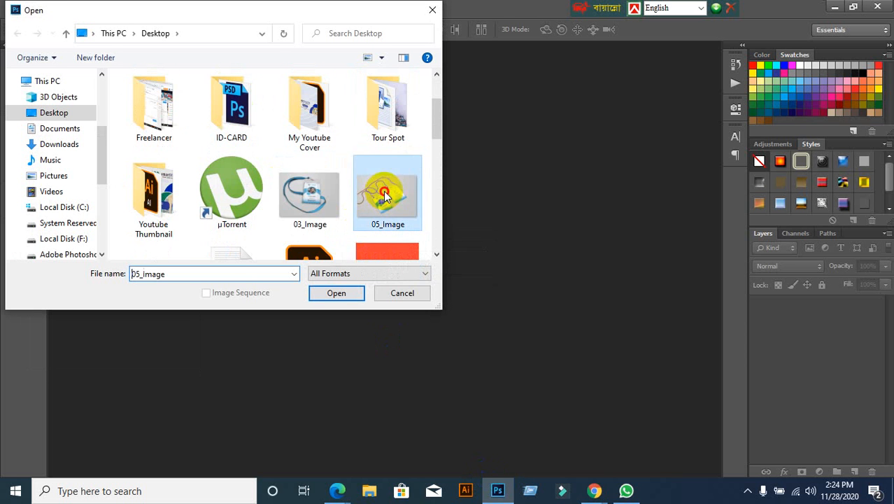
left_click(335, 293)
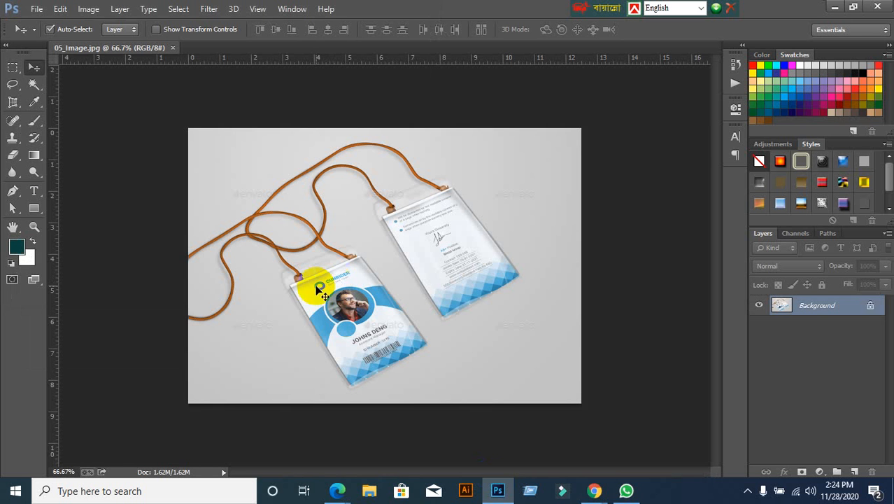
Step: Perspective-crop 05_Image to a flat view of the front ID card only
left_click(12, 101)
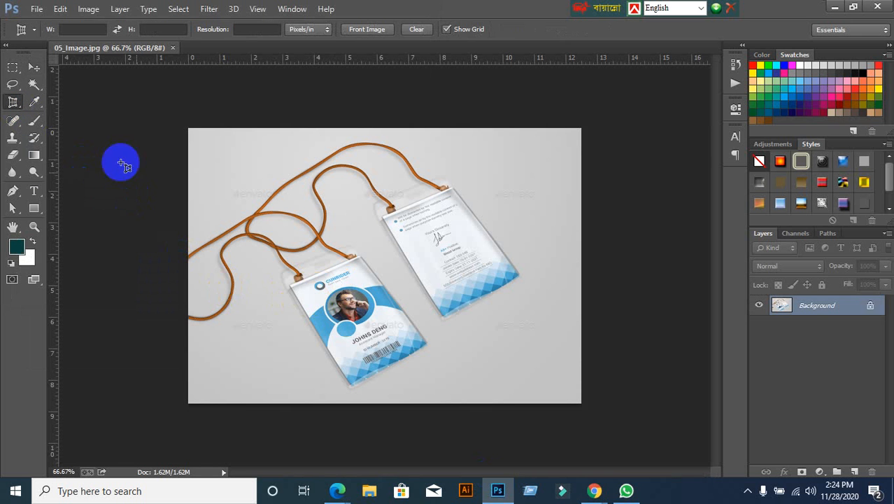
left_click(292, 285)
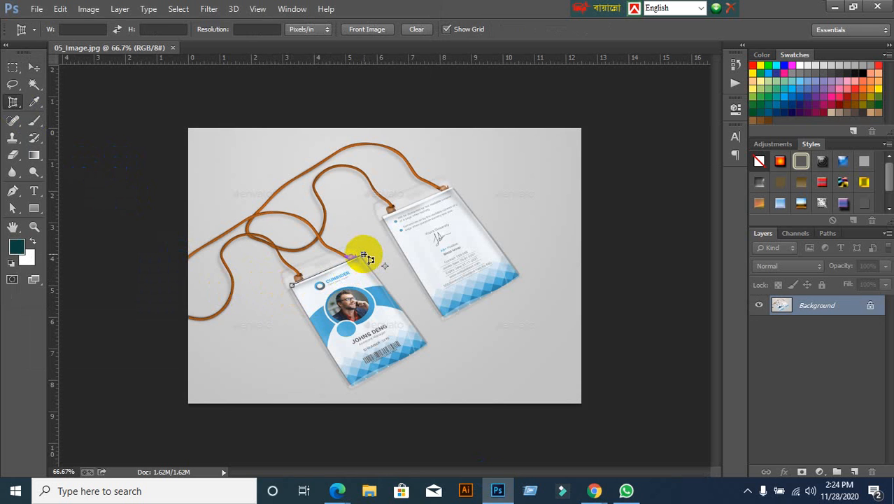
left_click(362, 255)
left_click_drag(430, 347, 353, 385)
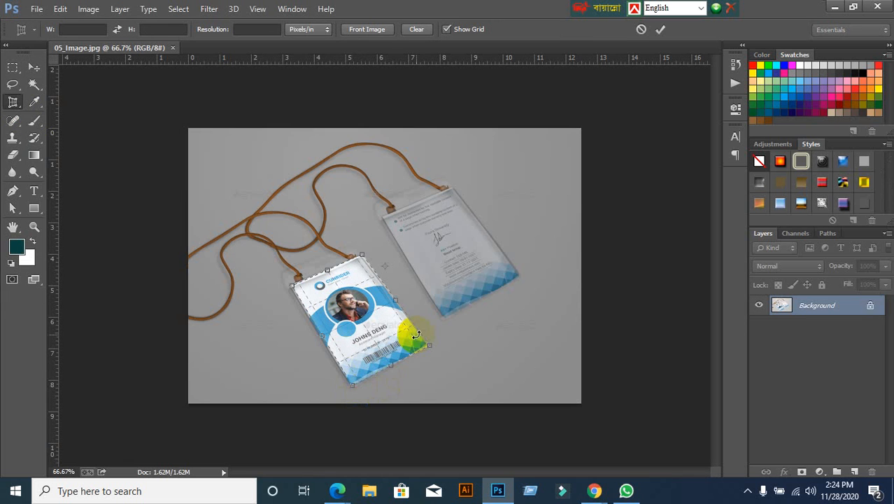
left_click(661, 30)
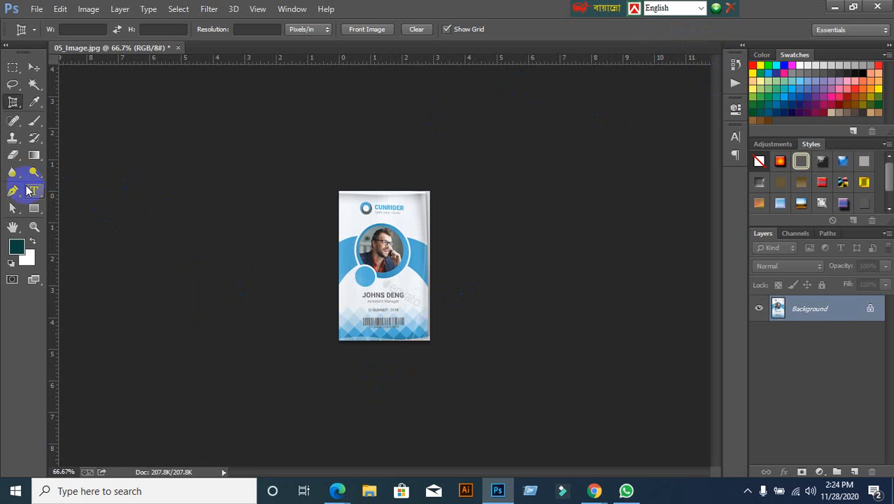
right_click(5, 104)
left_click(69, 113)
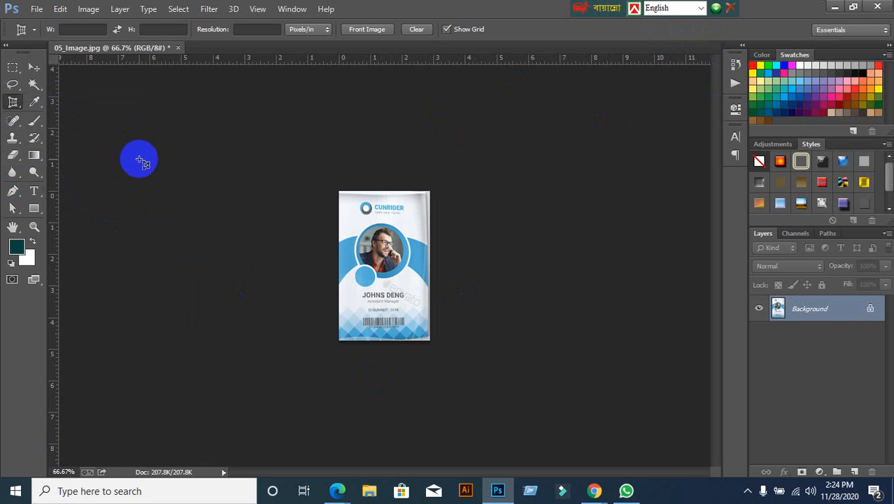
mouse_move(595, 493)
left_click(543, 454)
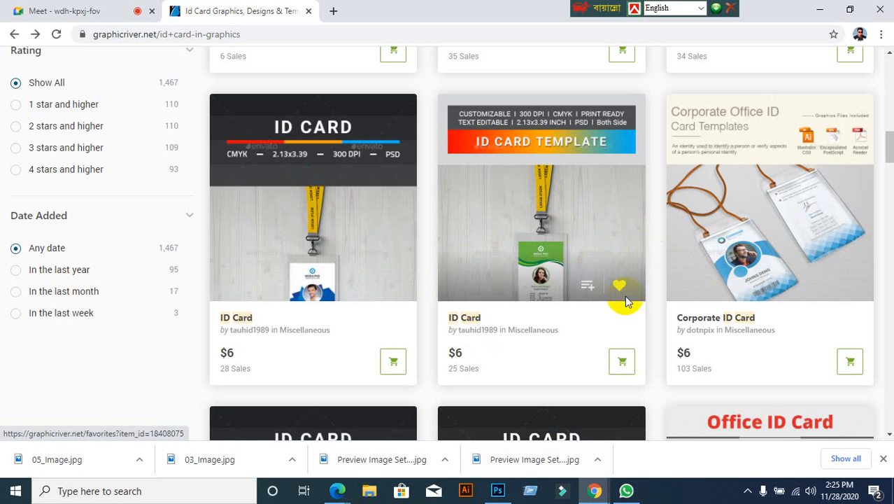
Step: Scroll further through the ID card results, then minimize Chrome to return to Photoshop
scroll(766, 337, "down", 3)
scroll(764, 335, "down", 1)
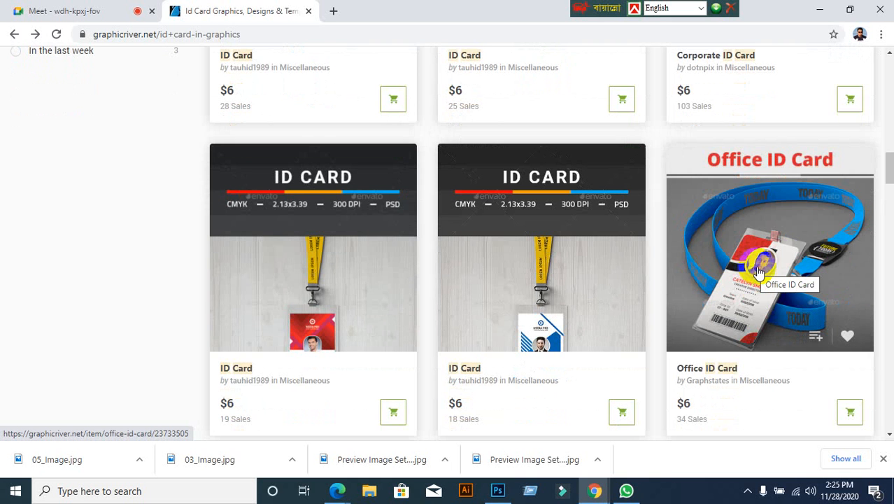
left_click(824, 11)
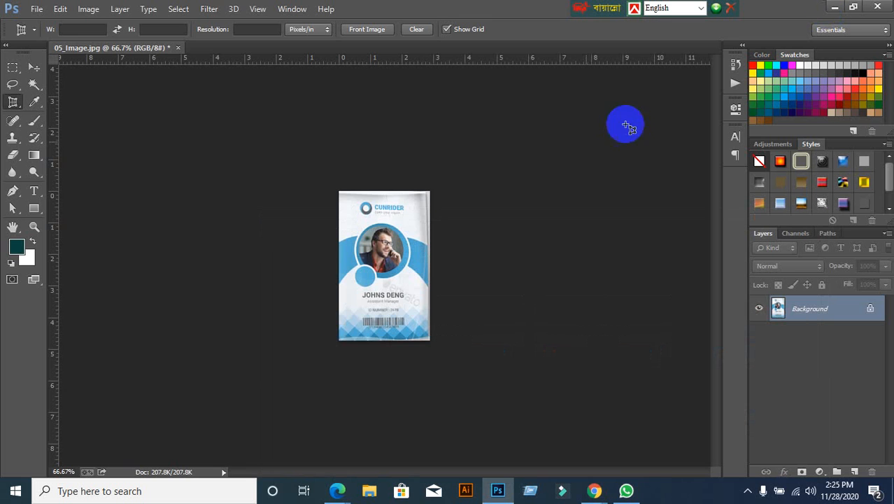
Step: Close the cropped card document without saving and minimize Photoshop
left_click(177, 47)
left_click(439, 191)
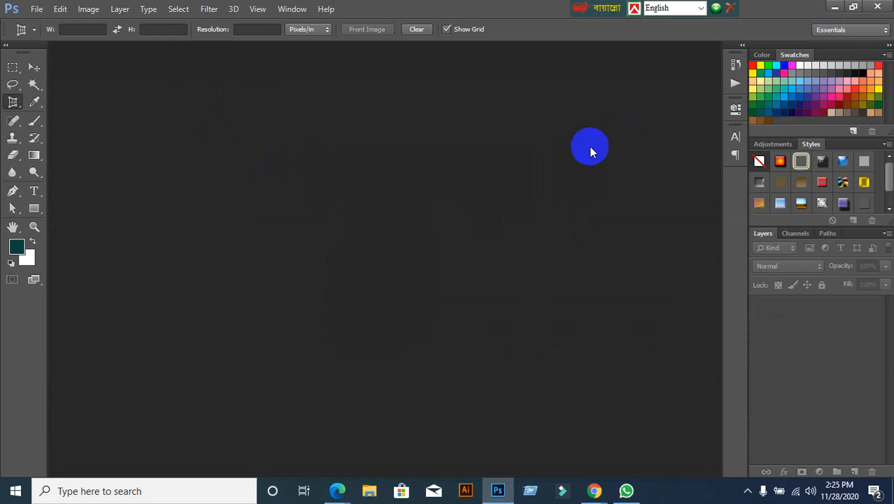
left_click(834, 7)
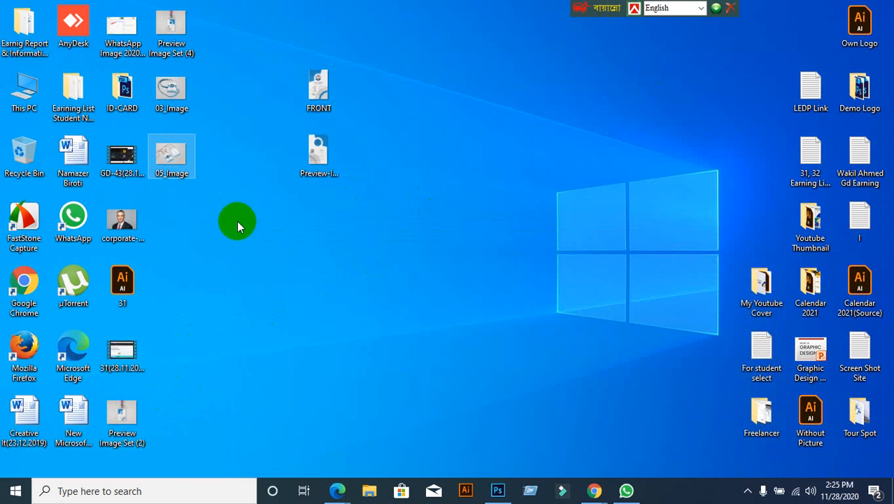
Step: Permanently delete 05_Image by moving it to the Recycle Bin and emptying the bin
left_click_drag(172, 156, 171, 95)
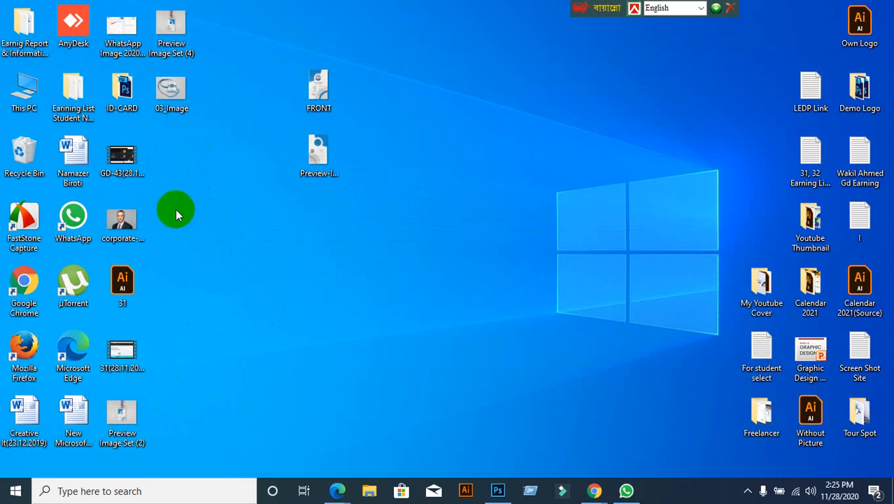
right_click(25, 151)
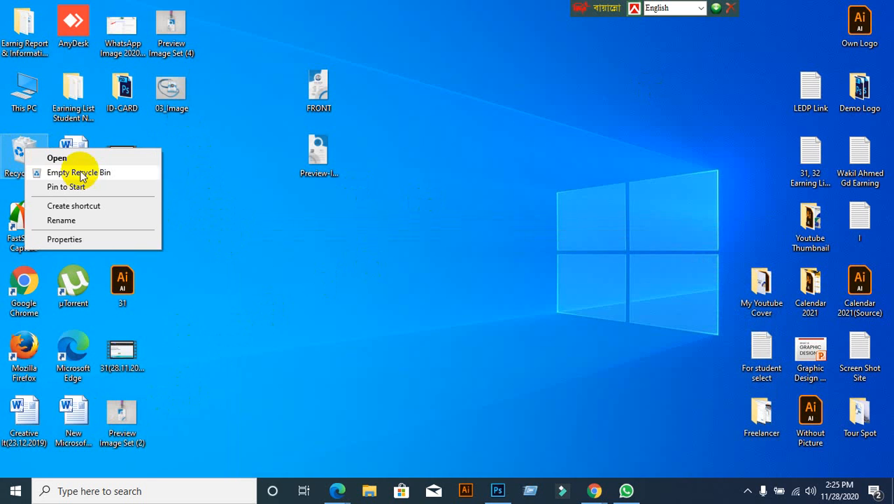
left_click(87, 174)
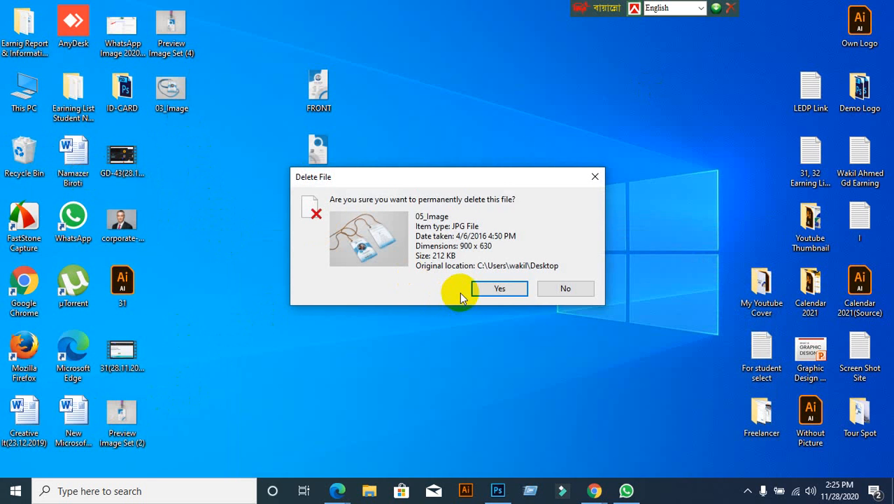
left_click(495, 288)
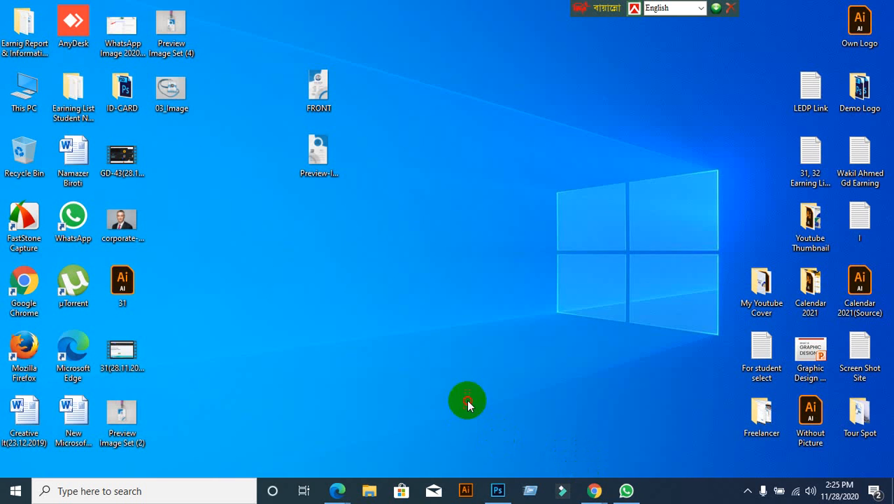
left_click(594, 493)
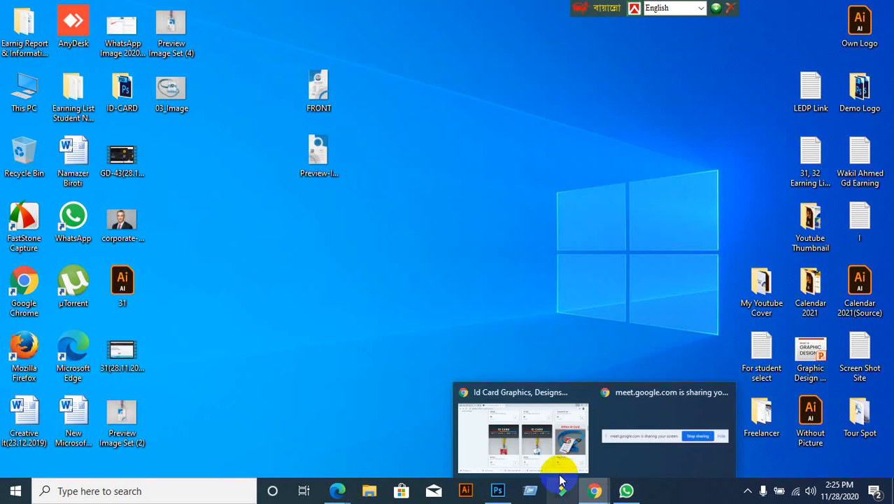
Step: Bring back the GraphicRiver window and return to its home page
left_click(537, 451)
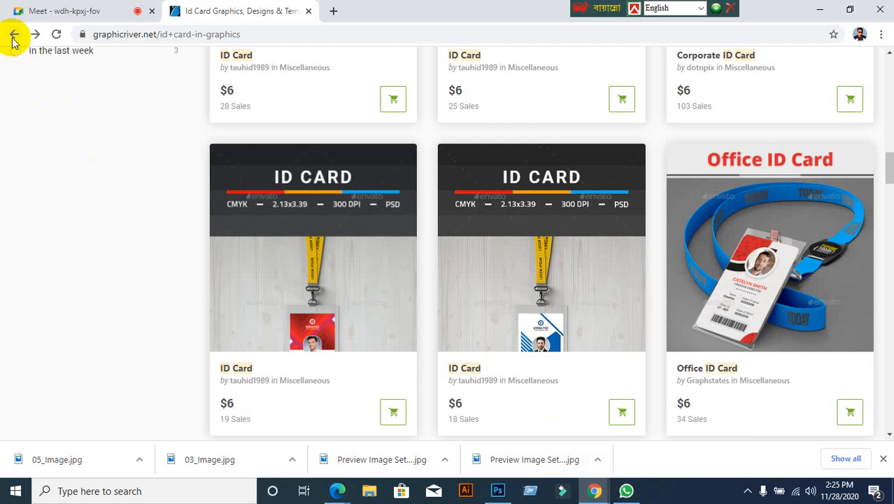
left_click(14, 36)
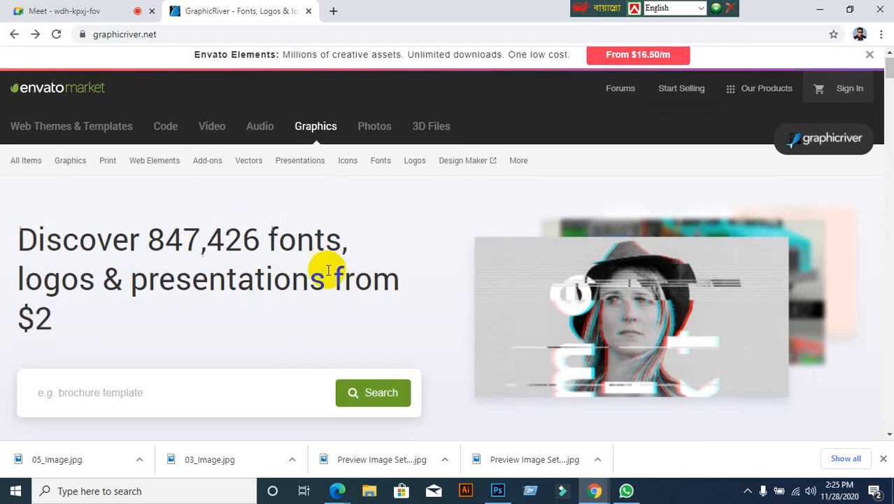
scroll(328, 271, "down", 9)
scroll(325, 268, "up", 2)
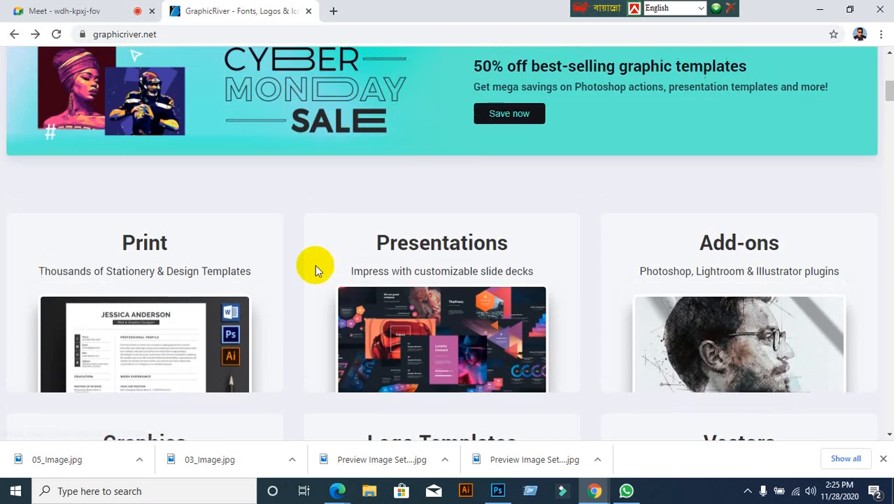
scroll(314, 264, "up", 3)
Step: Search GraphicRiver for 'id card' templates and open the $5 ID Card item from the results
left_click(182, 138)
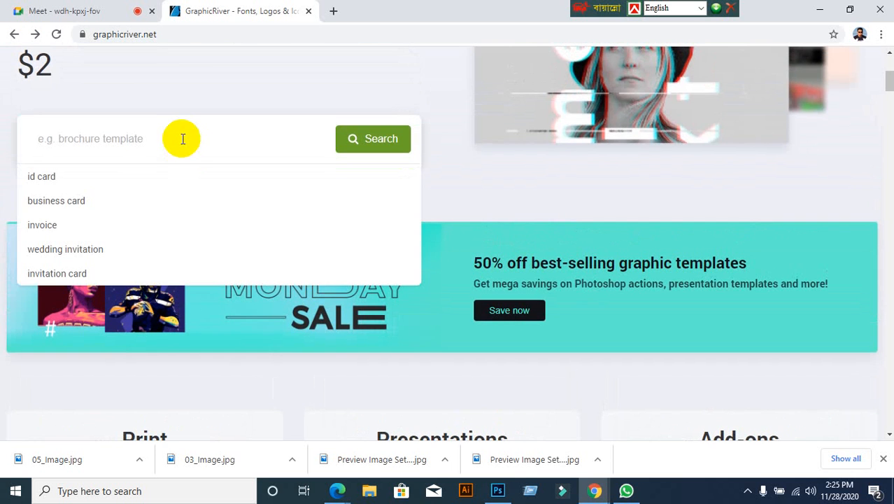
left_click(72, 178)
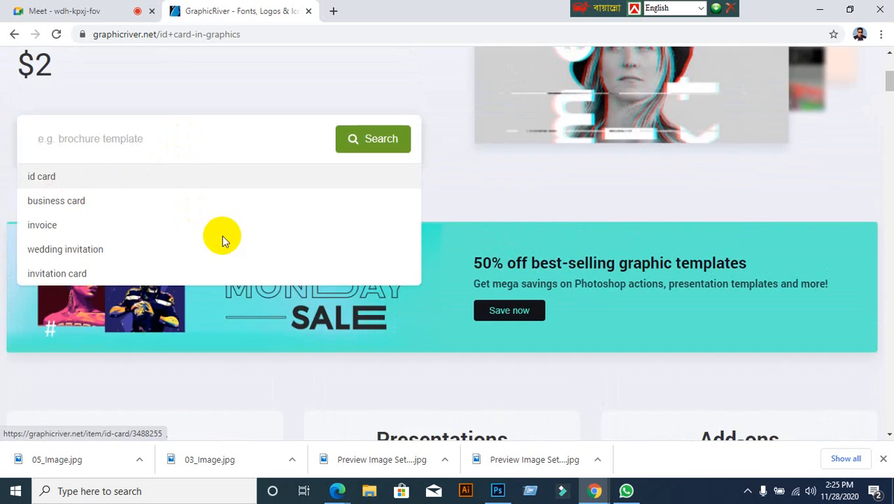
scroll(385, 312, "down", 5)
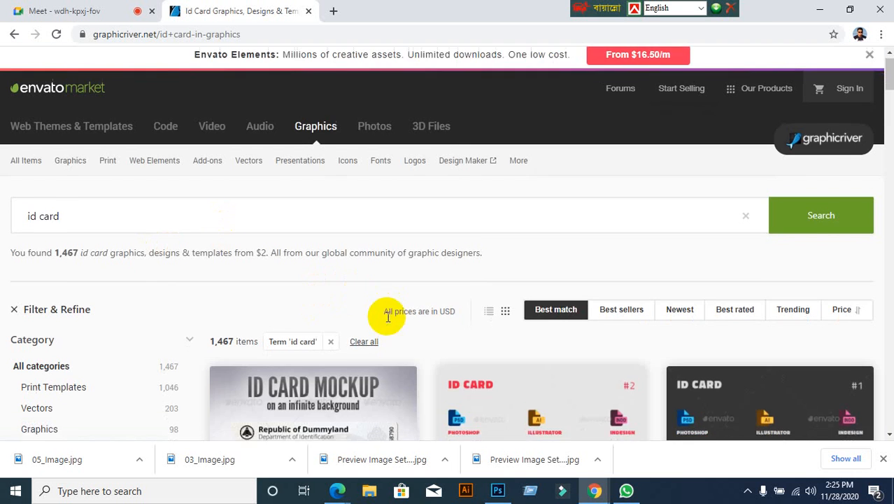
scroll(388, 316, "down", 10)
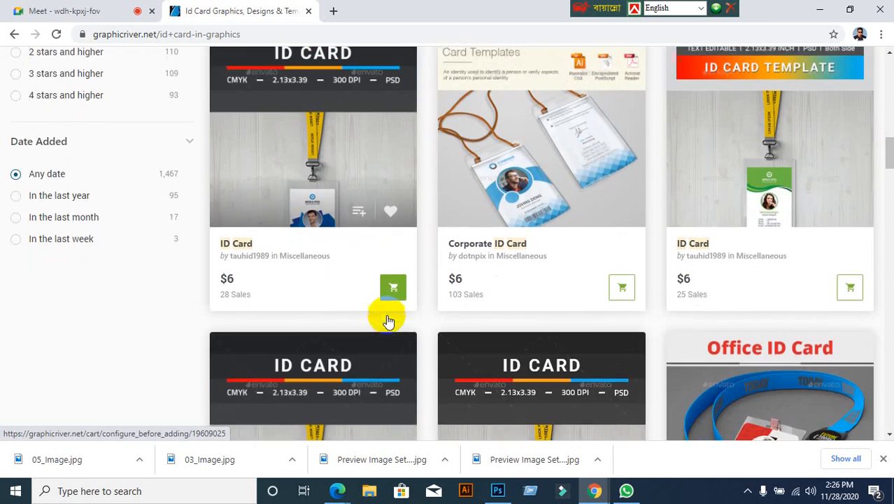
scroll(388, 321, "down", 12)
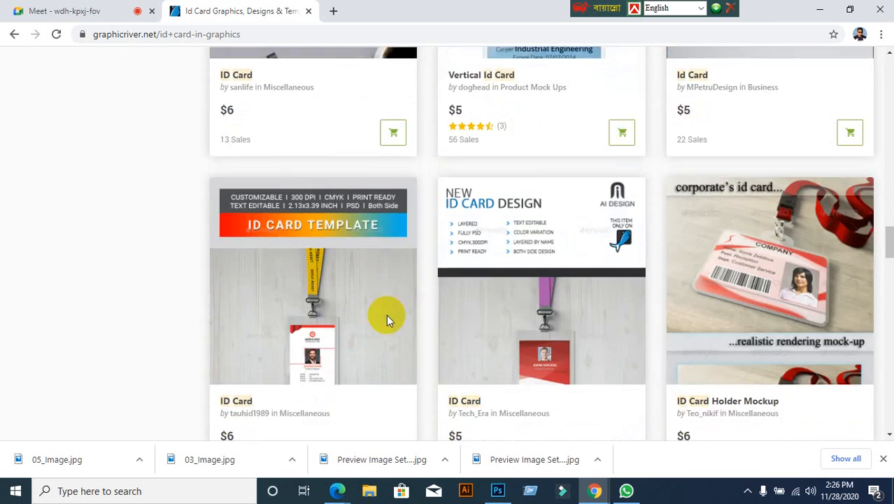
scroll(389, 320, "down", 9)
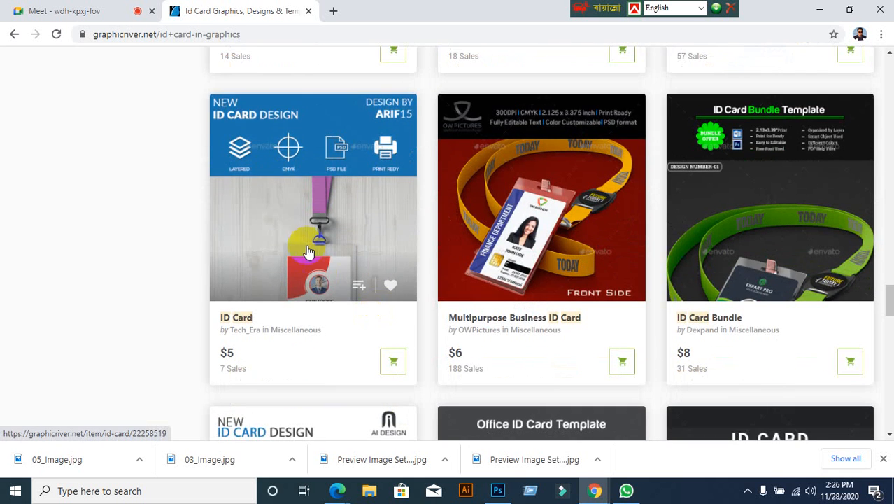
left_click(308, 252)
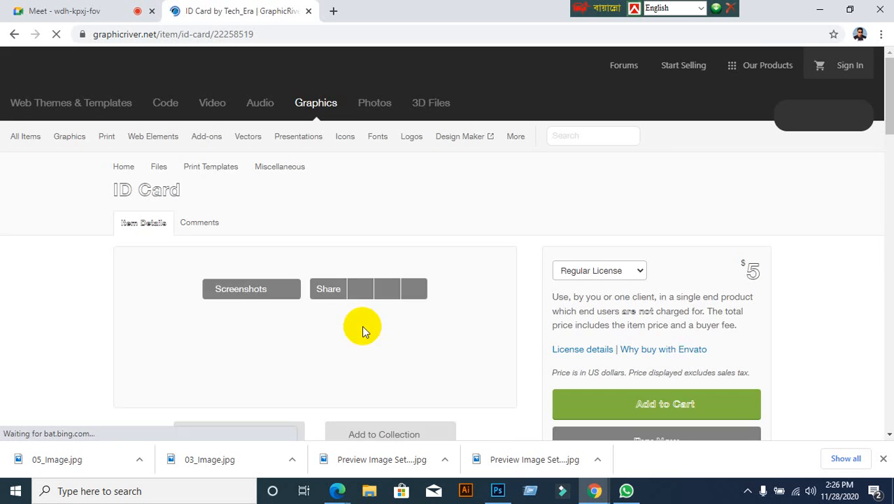
Step: Read through the $5 ID Card item's details, then follow its fontsquirrel.com/fonts/LATO Font Used link
scroll(391, 341, "down", 8)
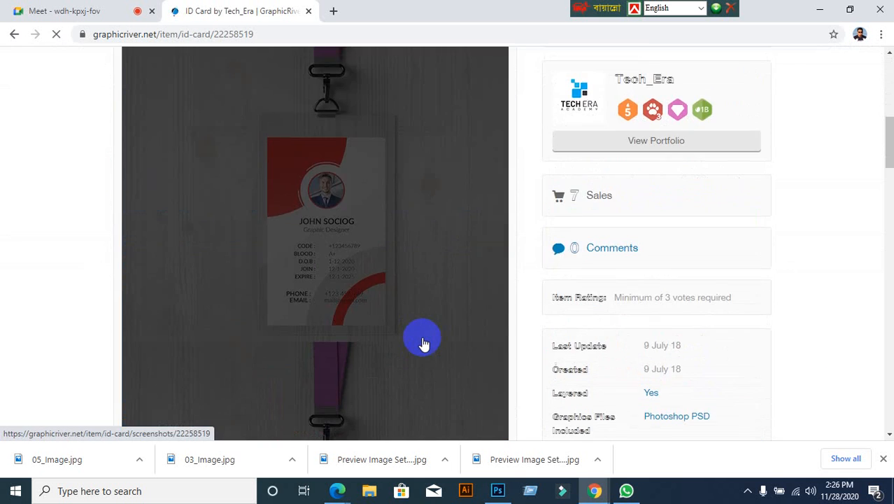
scroll(638, 393, "down", 2)
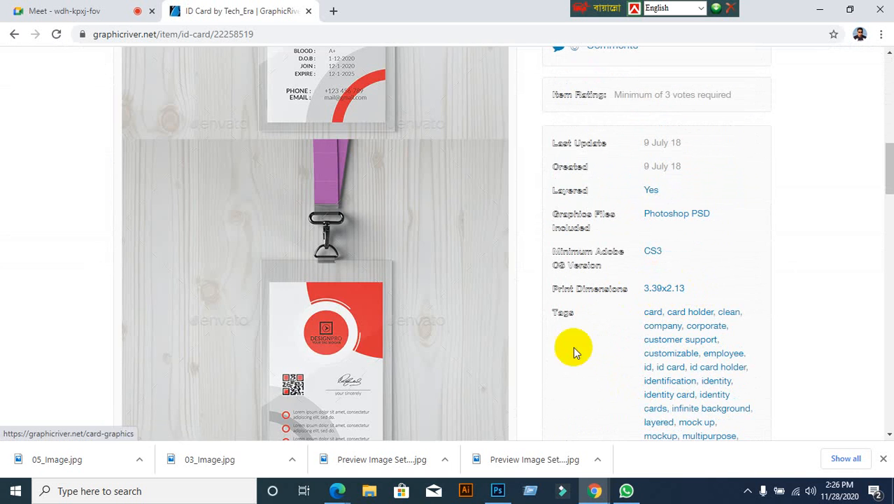
scroll(472, 367, "down", 1)
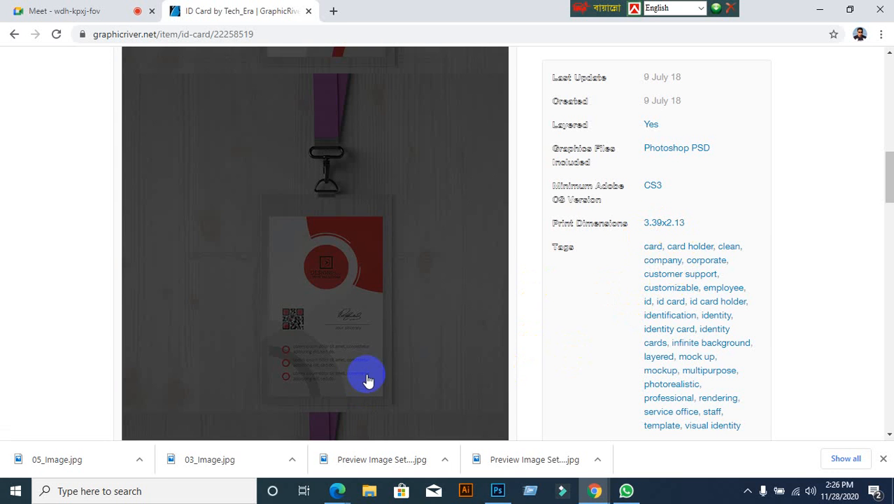
scroll(379, 374, "down", 1)
scroll(387, 374, "up", 1)
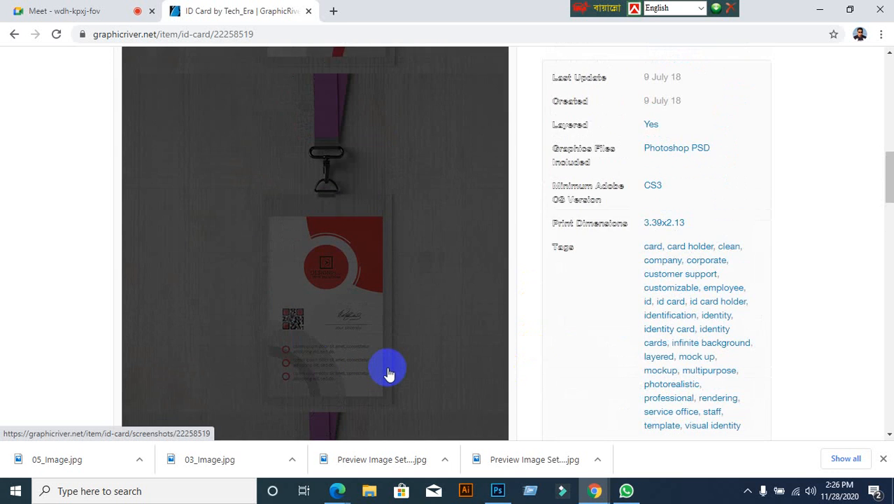
scroll(81, 316, "down", 5)
scroll(96, 325, "down", 10)
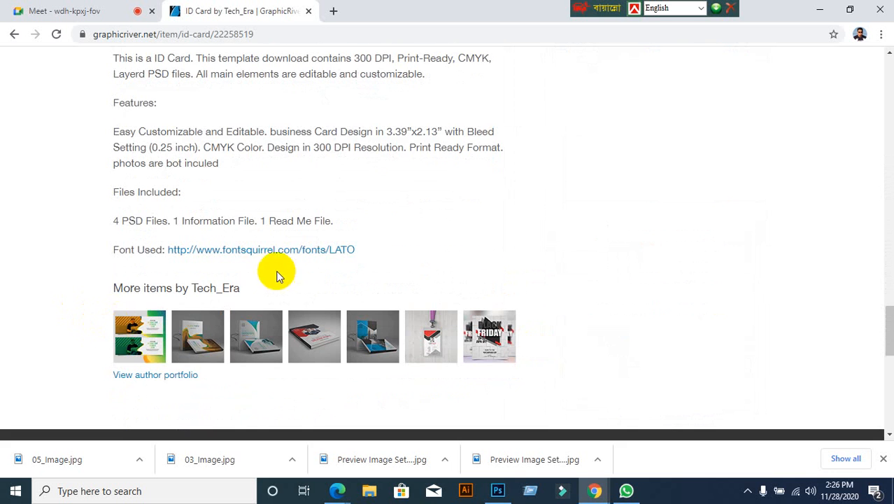
left_click(343, 257)
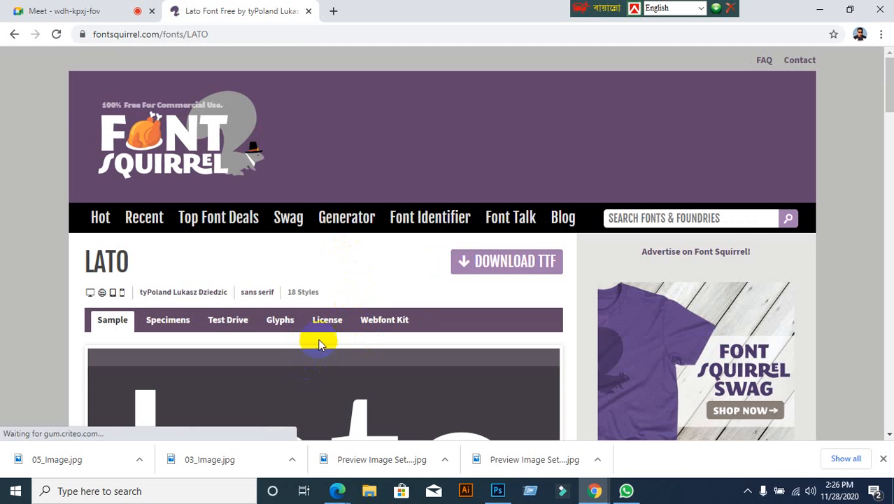
Step: Scroll through the Lato family's 18 style samples on Font Squirrel and back to the top
scroll(325, 332, "down", 5)
scroll(326, 340, "down", 5)
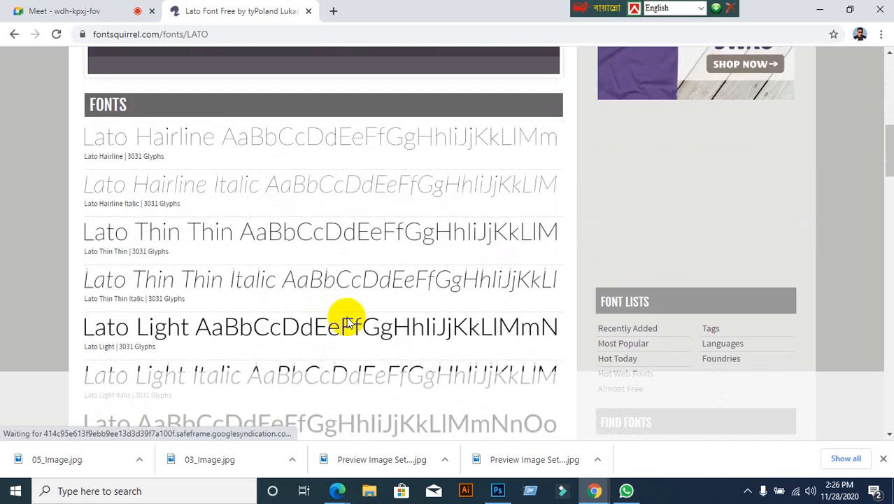
scroll(366, 302, "up", 10)
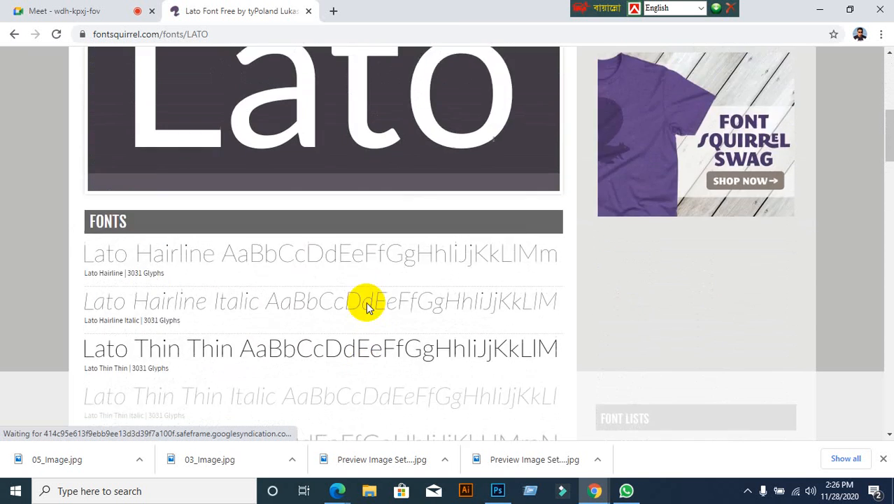
scroll(366, 303, "up", 2)
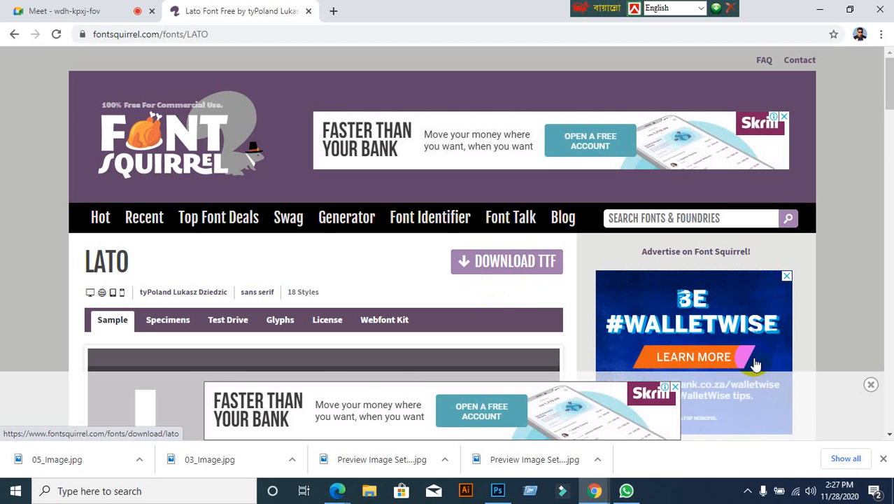
Step: Go back to the ID Card item page, look over it again, and minimize Chrome
left_click(12, 37)
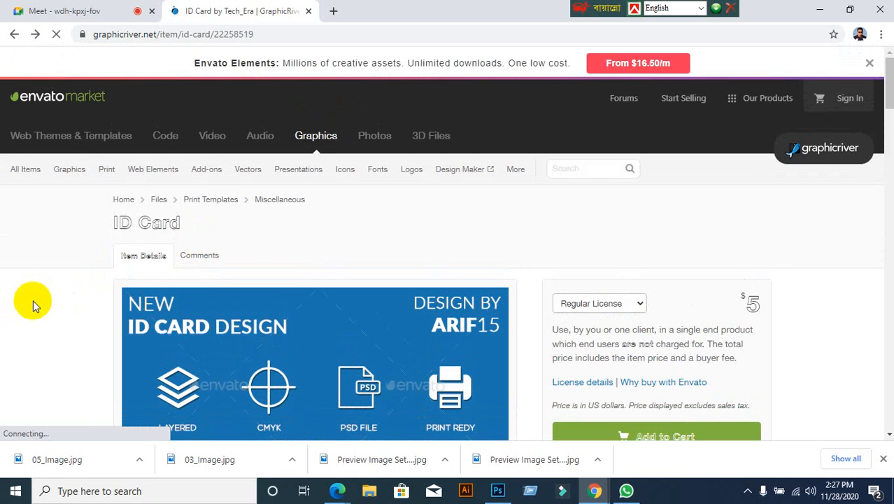
scroll(42, 293, "down", 15)
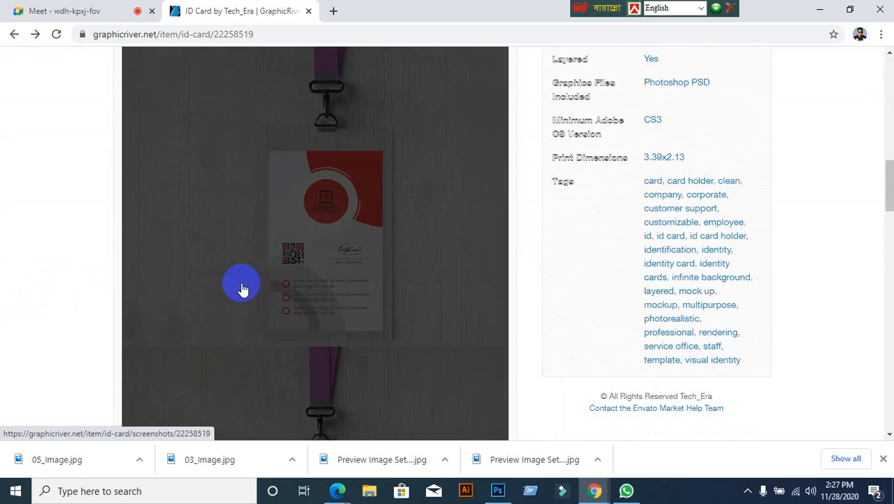
scroll(241, 288, "down", 10)
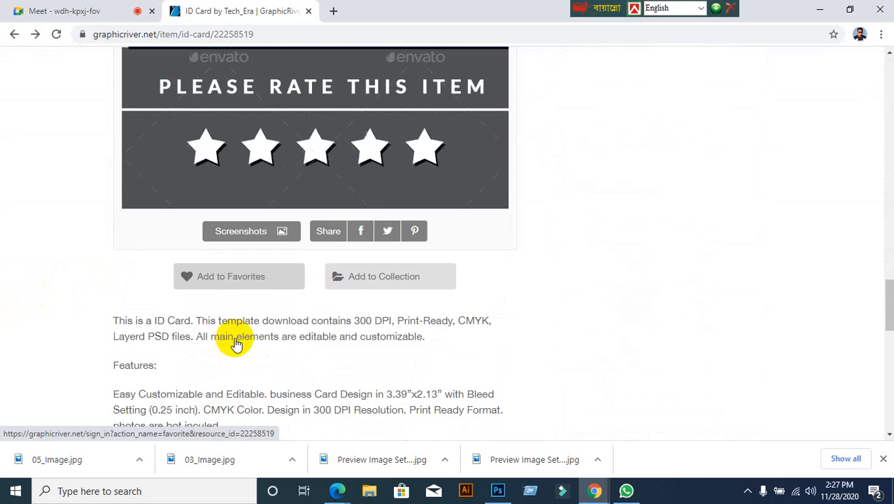
scroll(233, 337, "down", 3)
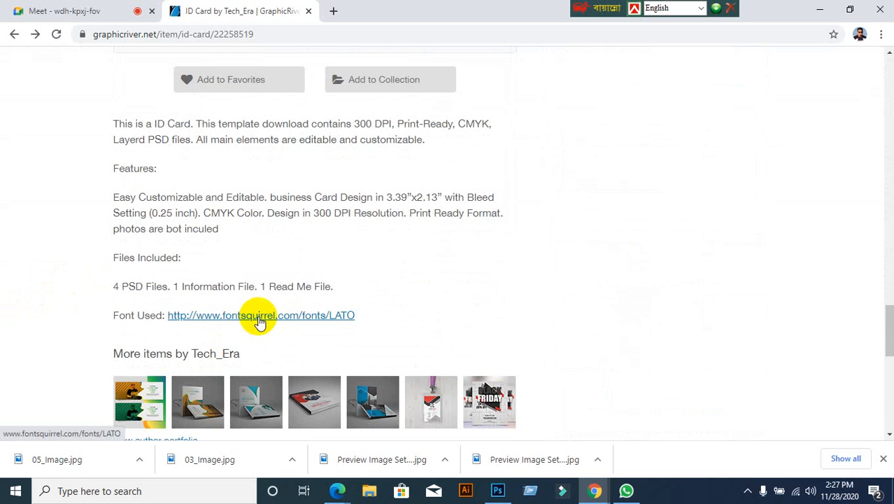
scroll(702, 202, "up", 8)
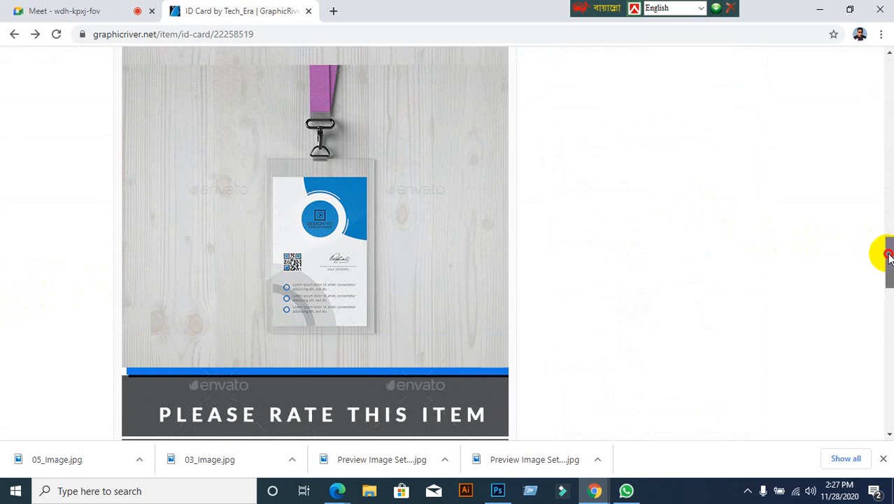
left_click_drag(886, 255, 886, 165)
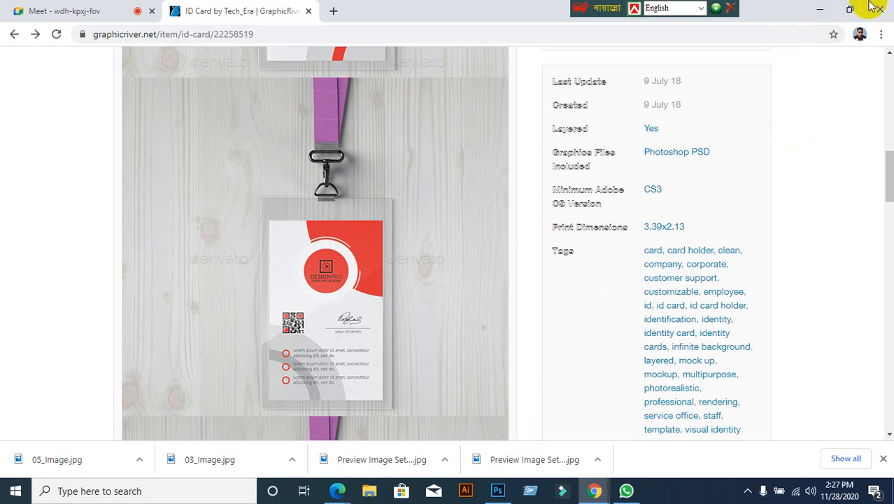
left_click(818, 11)
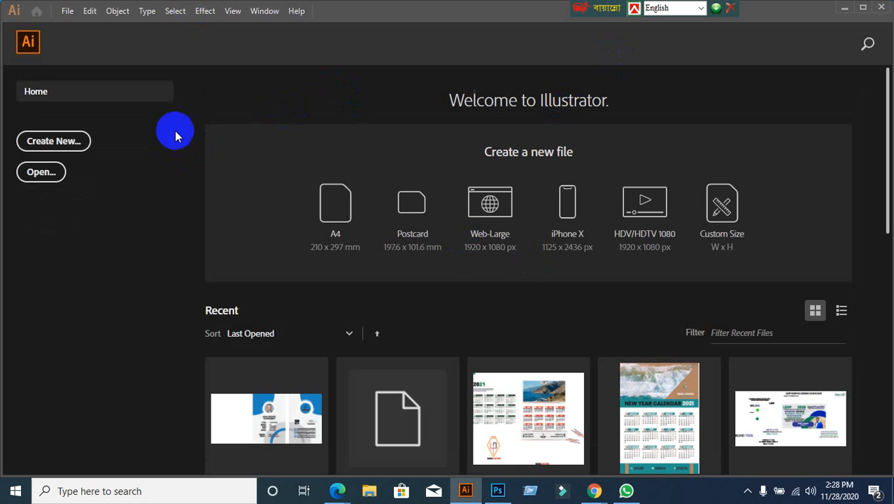
Step: Minimize and restore Illustrator until its Home screen is showing
left_click(843, 9)
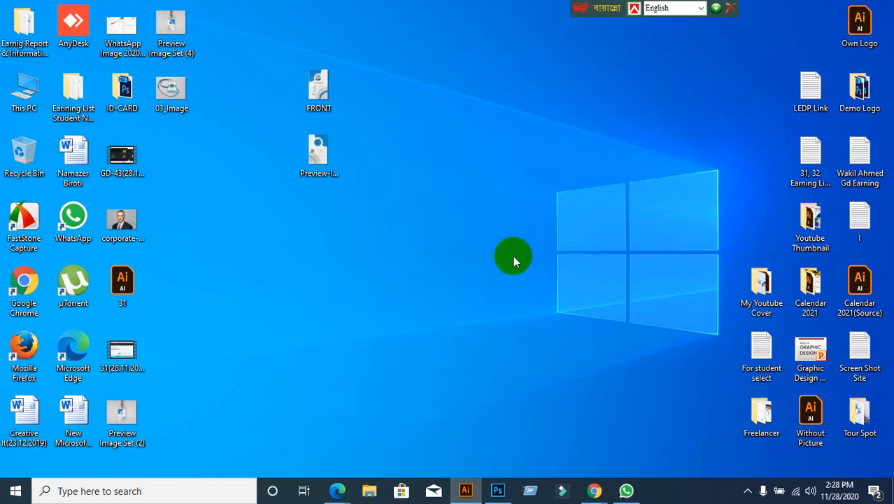
left_click(465, 490)
left_click(465, 489)
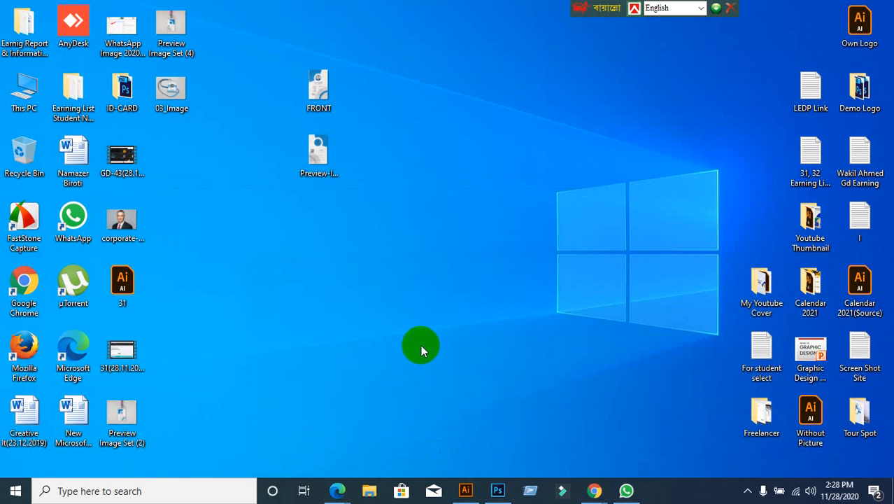
left_click(465, 490)
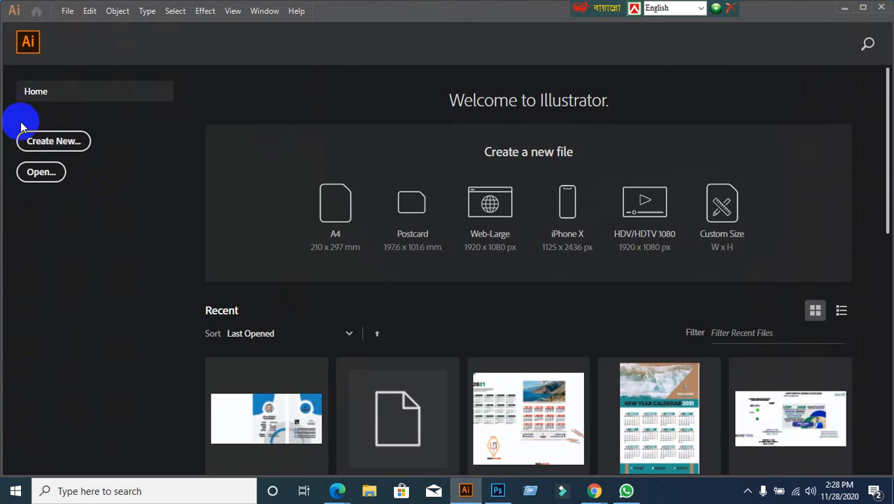
Step: Start a new document, switching units to Points and back to Inches, and select the 2.13 in width
left_click(54, 143)
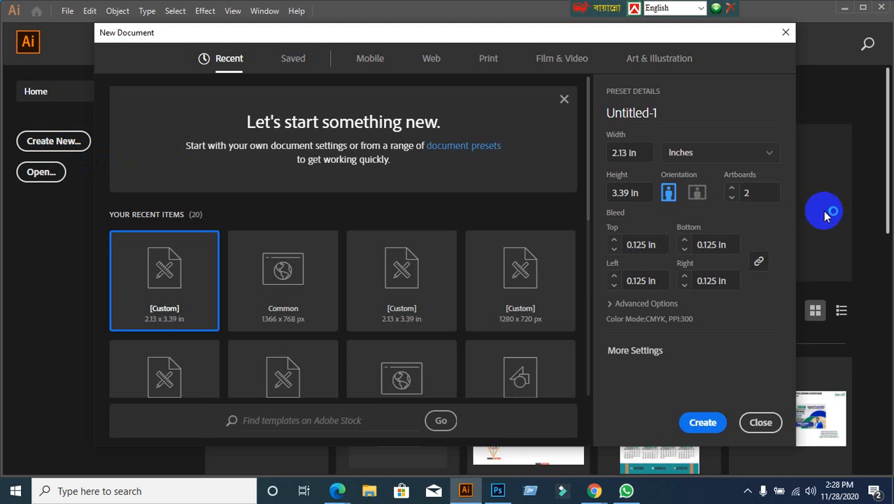
left_click(758, 157)
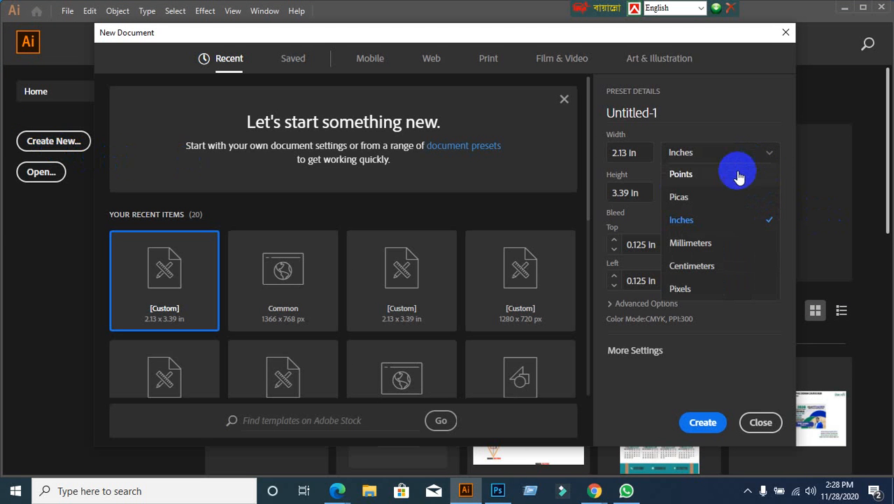
left_click(727, 178)
left_click(771, 161)
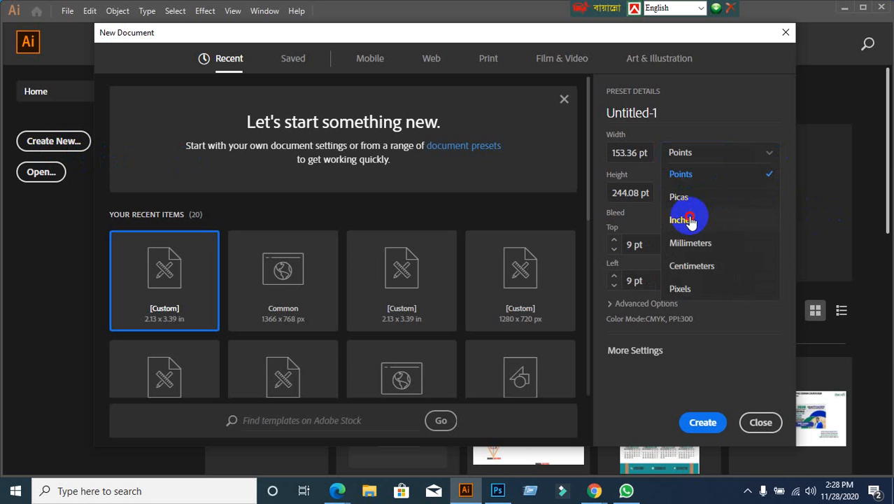
left_click(682, 219)
left_click(629, 151)
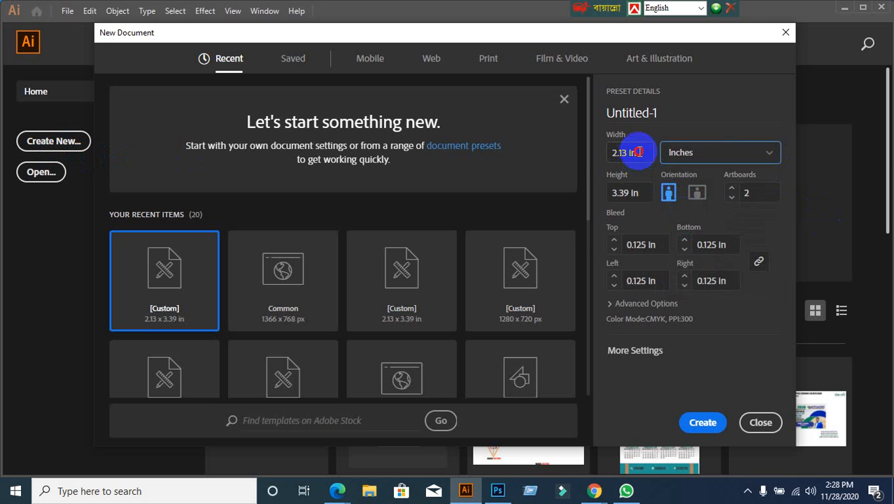
Step: Glance at the ID Card item page, then return to Illustrator's New Document dialog
mouse_move(594, 489)
left_click(529, 444)
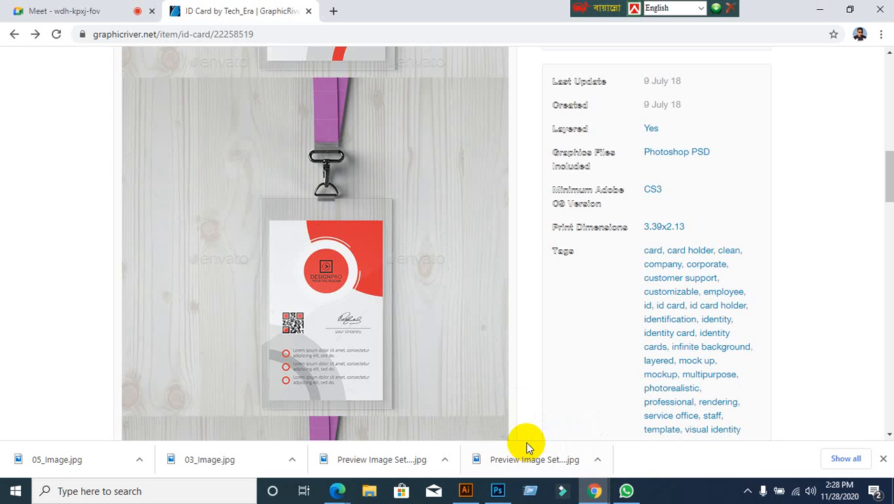
left_click(466, 494)
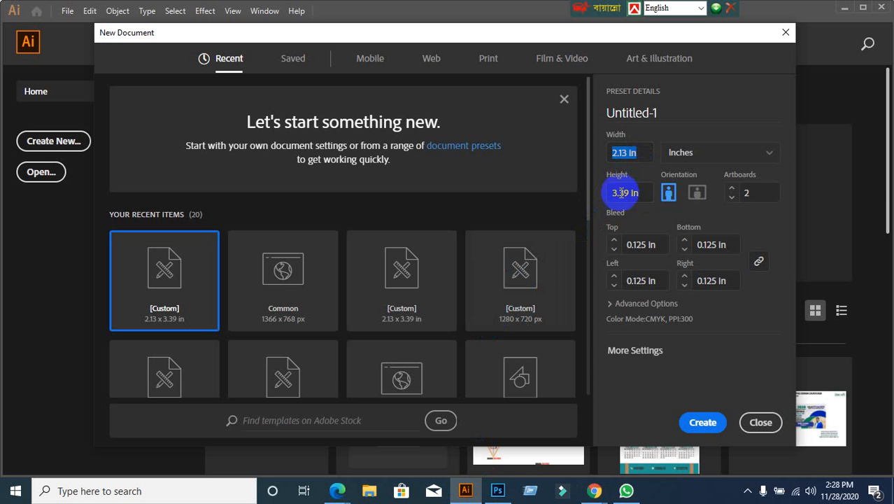
left_click(646, 192)
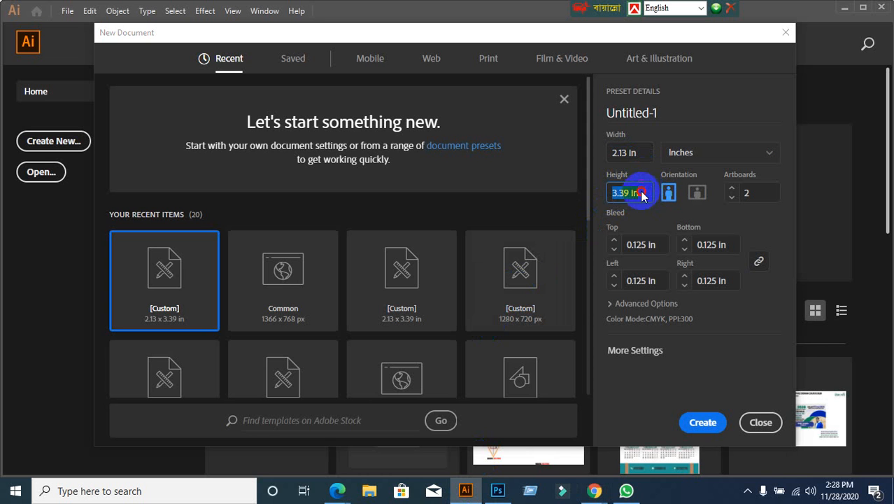
left_click(643, 194)
left_click(644, 195)
double_click(644, 194)
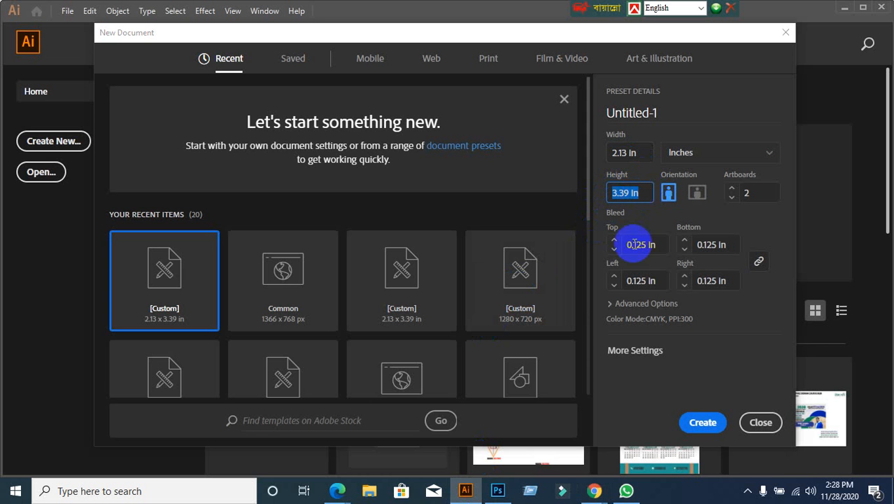
left_click(664, 244)
left_click(755, 260)
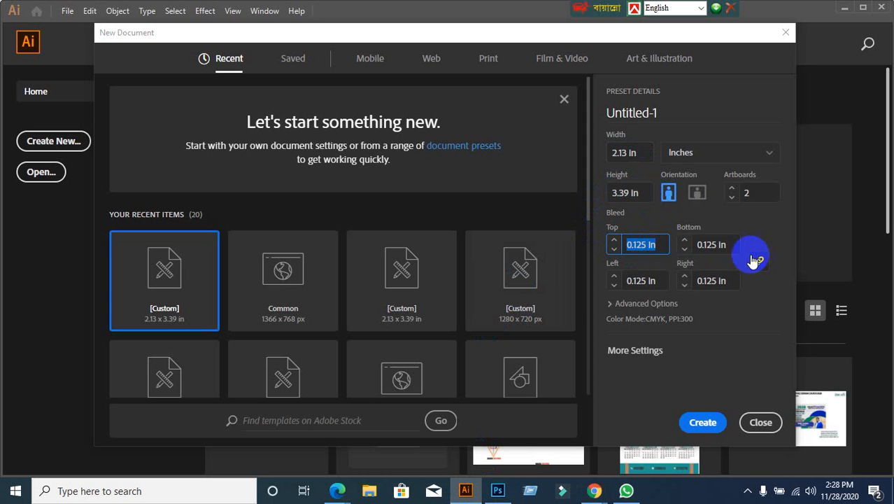
left_click(757, 261)
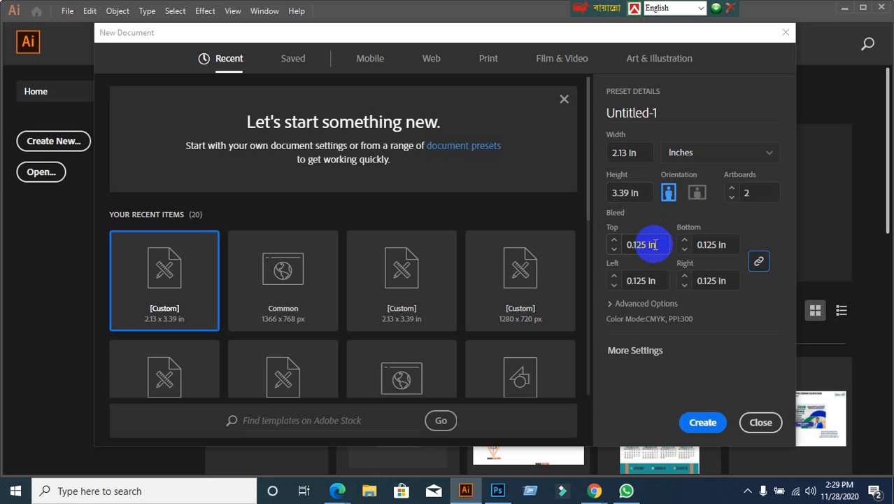
left_click_drag(655, 243, 616, 247)
type("0.125")
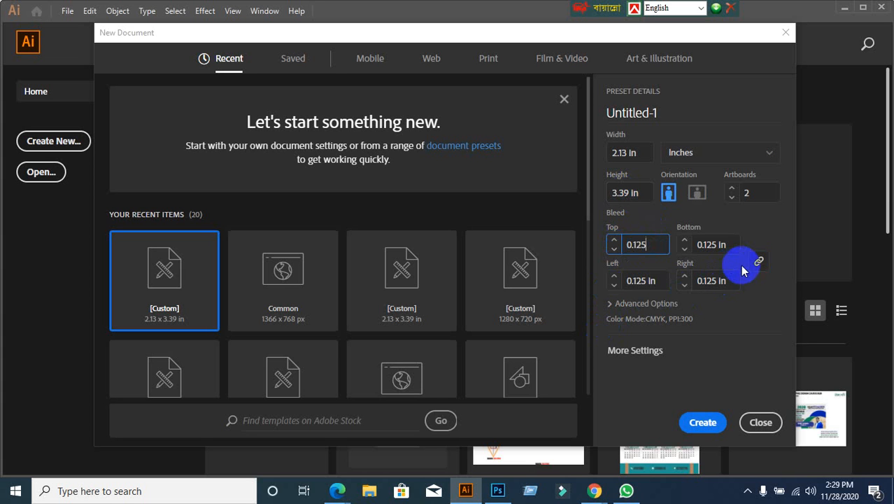
left_click(759, 261)
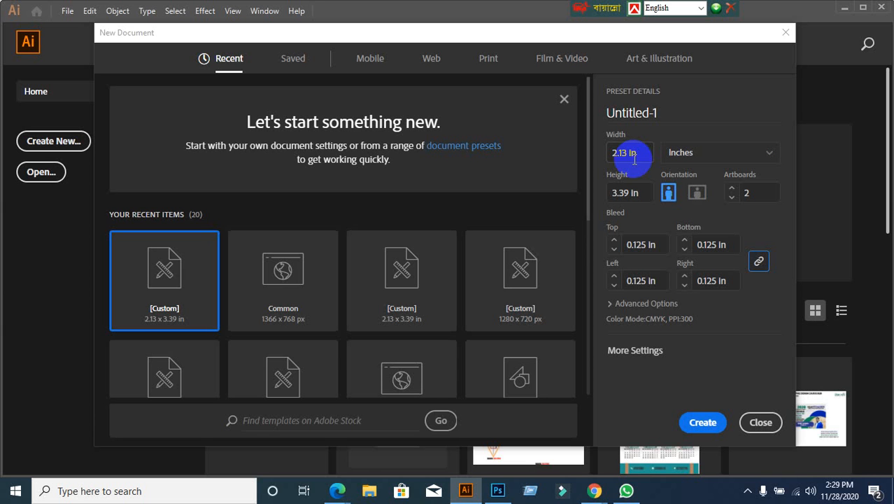
left_click(662, 247)
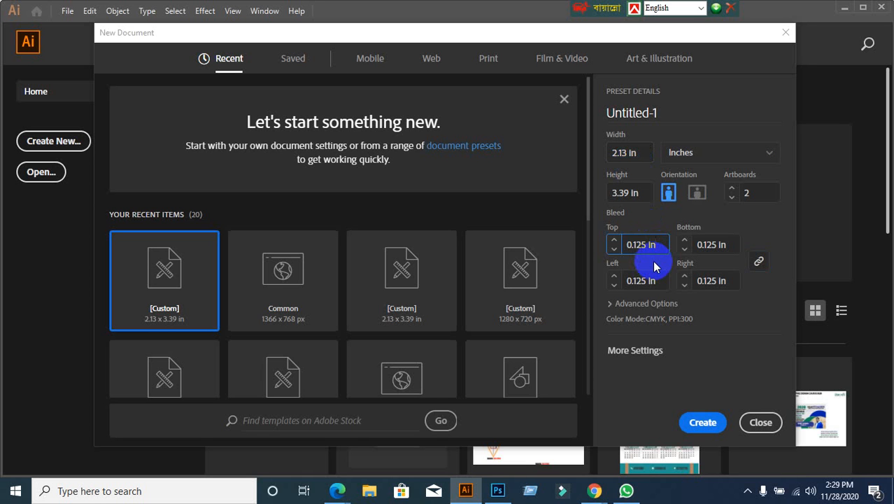
left_click(655, 264)
left_click(654, 266)
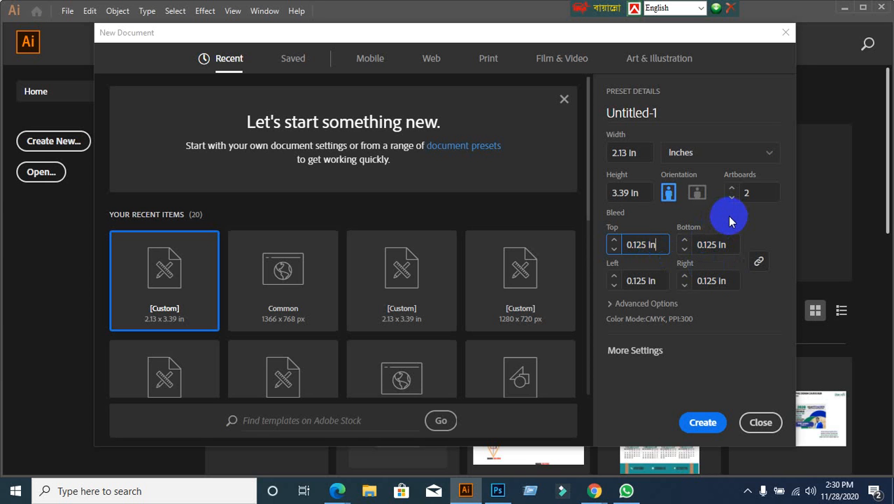
left_click(769, 192)
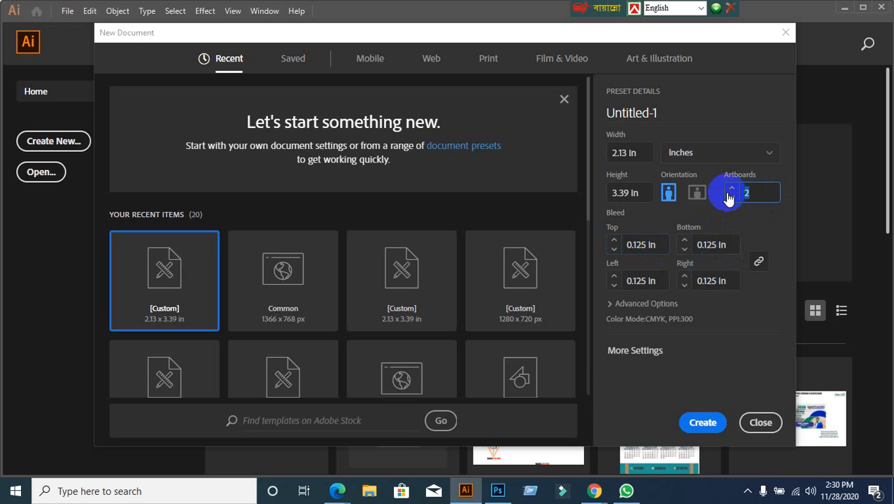
type("1")
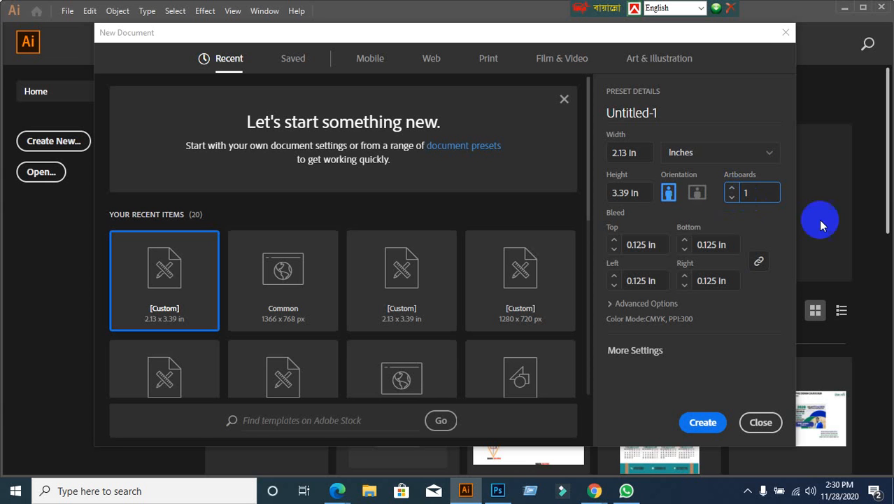
double_click(757, 193)
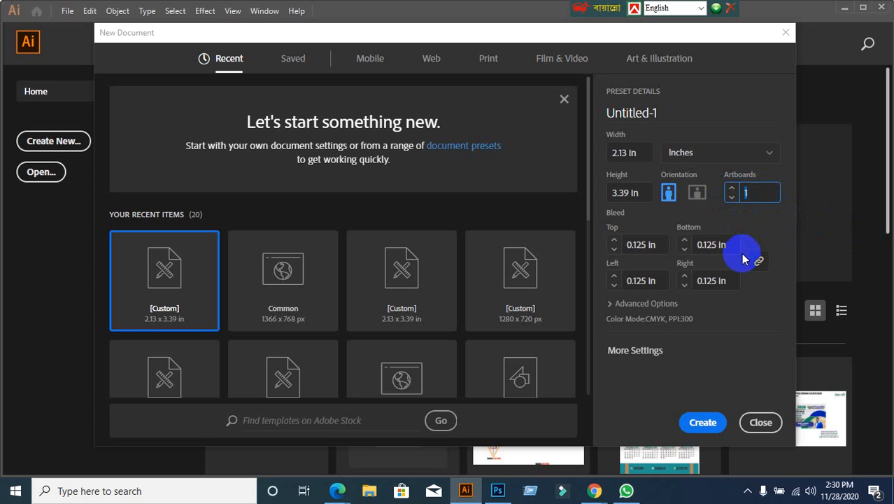
type("2")
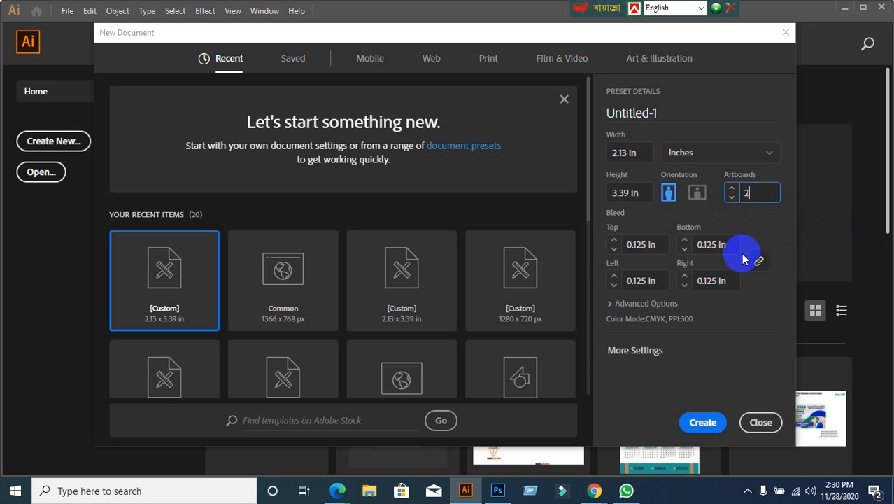
Step: In Advanced Options, try RGB and then keep the color mode at CMYK Color
left_click(636, 303)
left_click(670, 287)
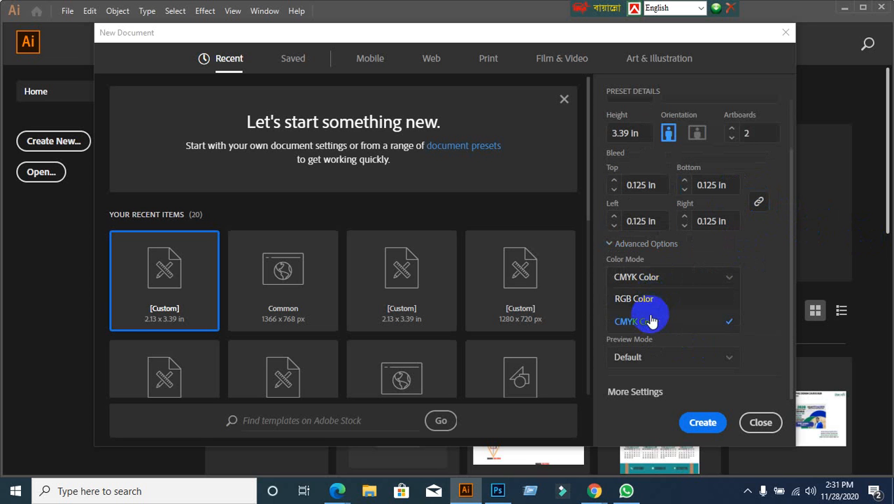
left_click(648, 319)
left_click(645, 281)
left_click(642, 296)
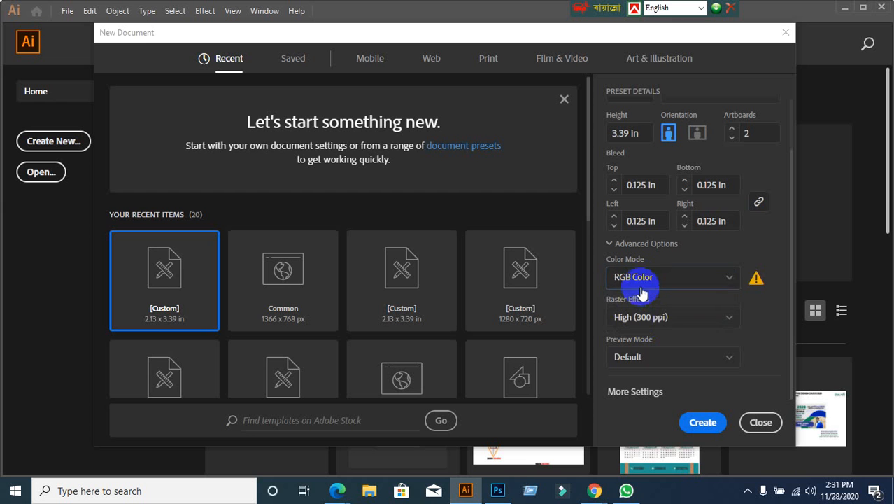
left_click(645, 280)
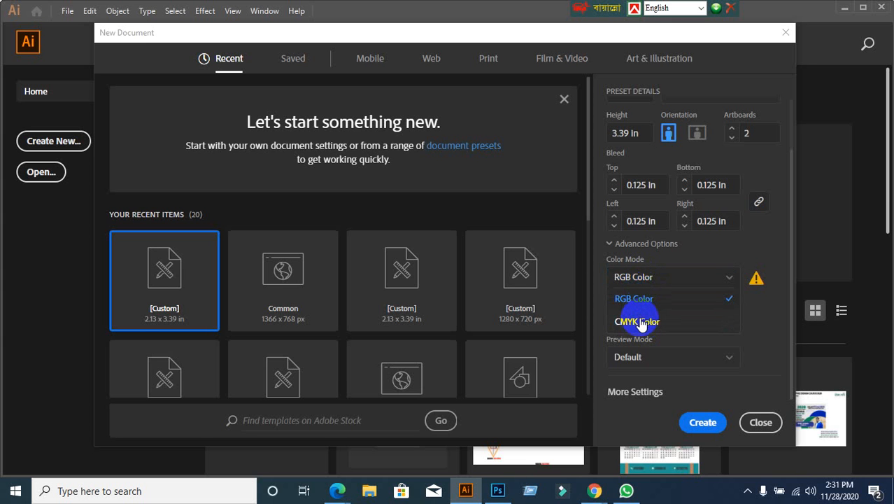
left_click(640, 322)
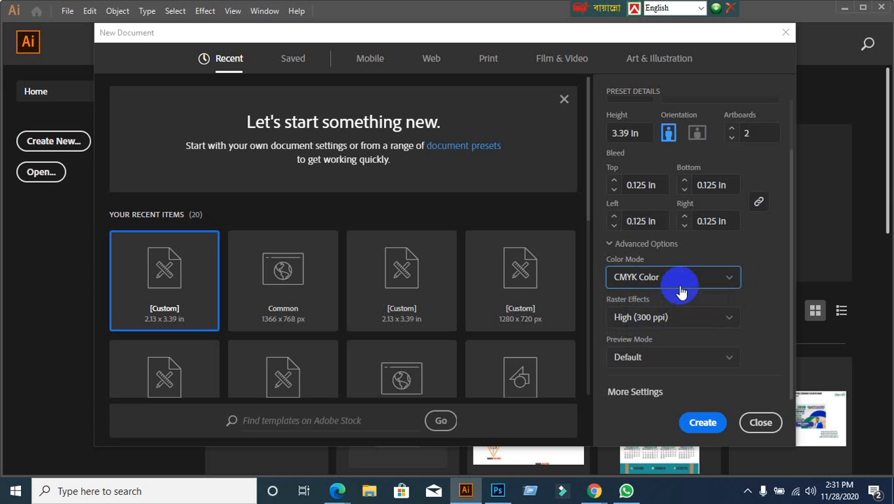
left_click(682, 291)
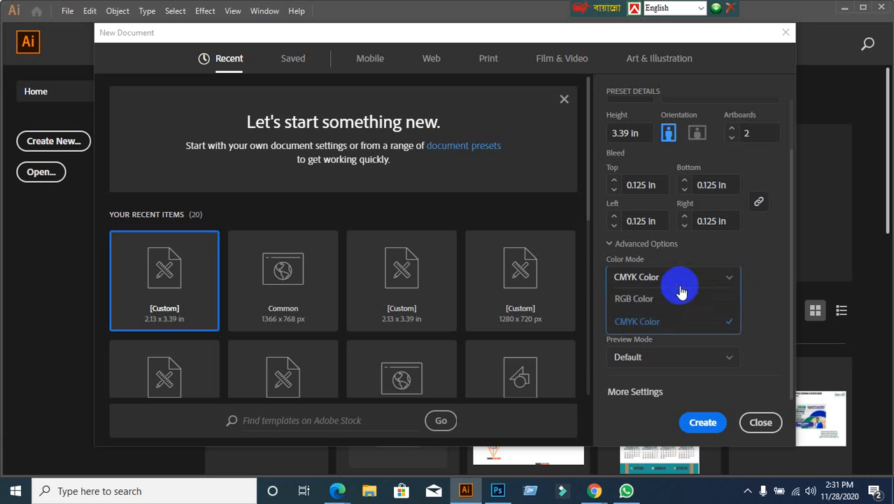
left_click(665, 315)
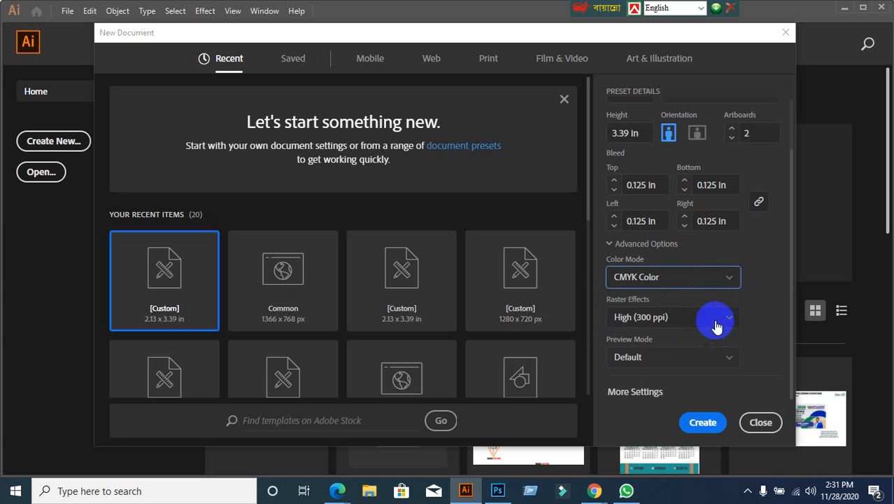
Step: Set Raster Effects to High (300 ppi) after trying Screen (72 ppi), and create the document
left_click(714, 319)
left_click(701, 339)
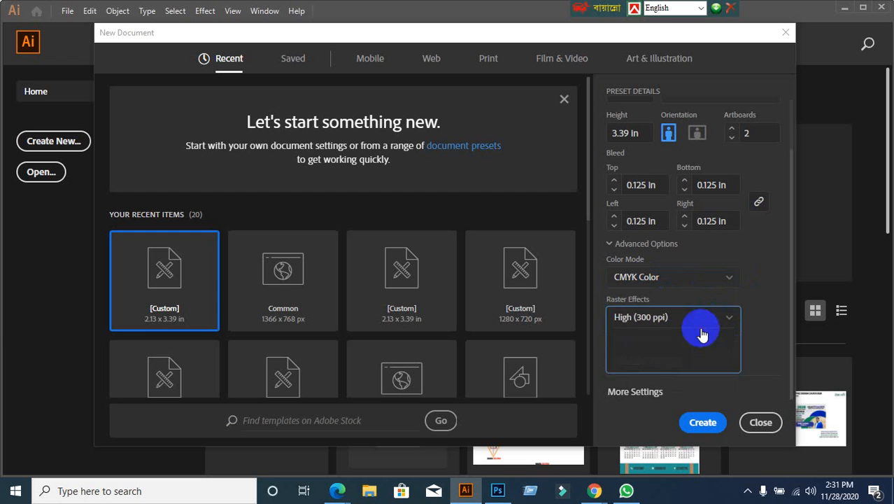
left_click(699, 320)
left_click(655, 386)
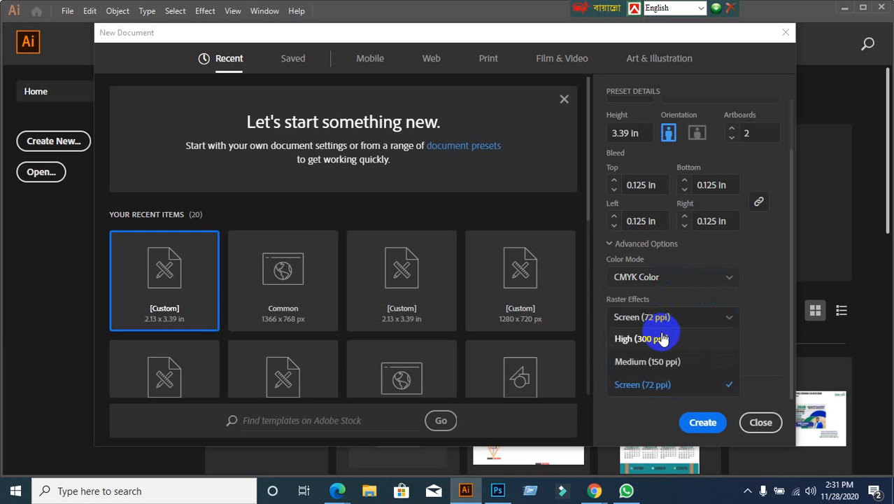
left_click(660, 337)
left_click(675, 319)
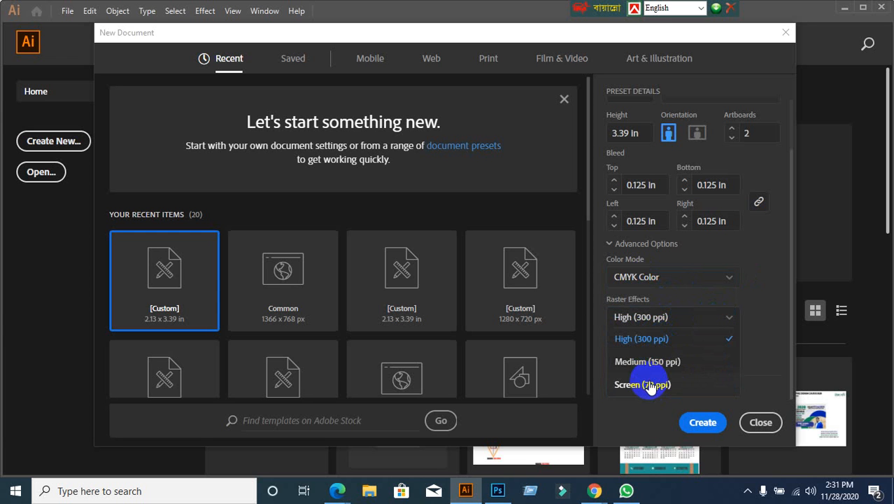
left_click(647, 384)
left_click(652, 318)
left_click(651, 339)
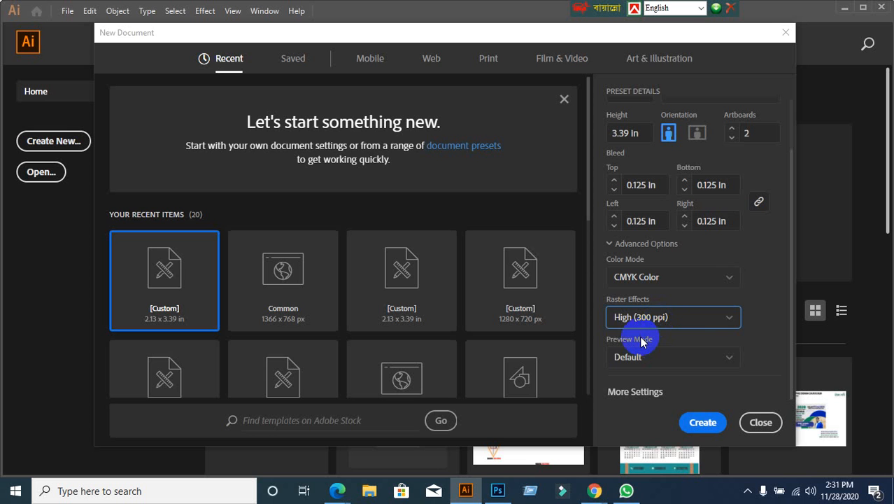
left_click(712, 423)
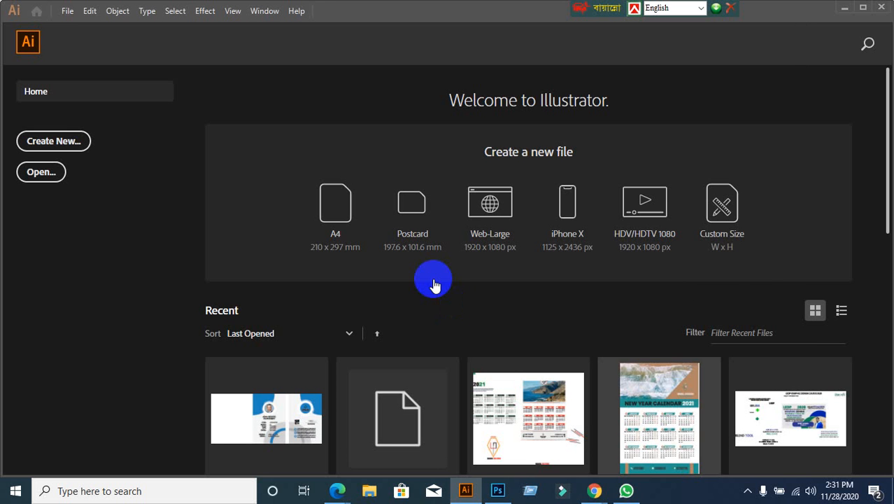
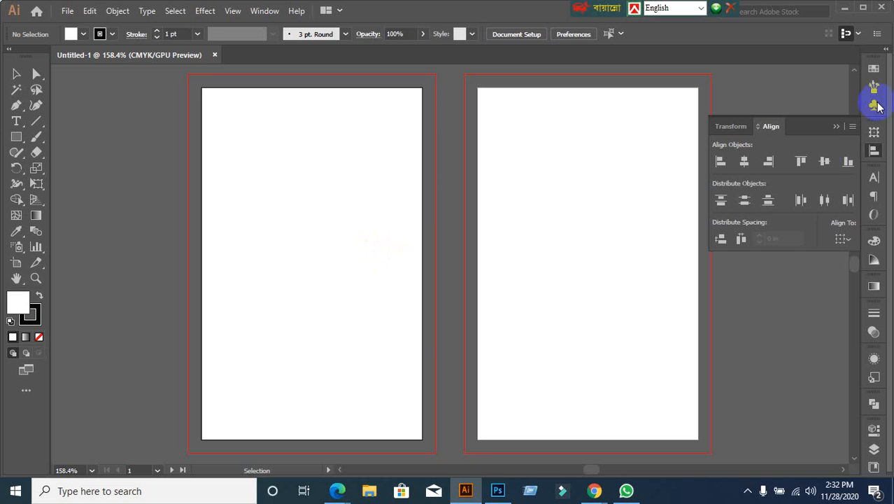
Step: Collapse the Align panel and make the stroke the active colour in the Color panel
left_click(834, 126)
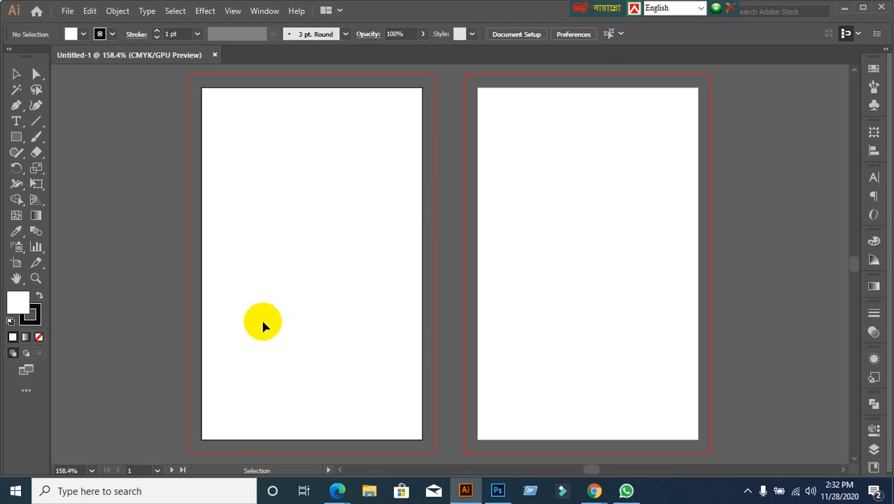
left_click(30, 316)
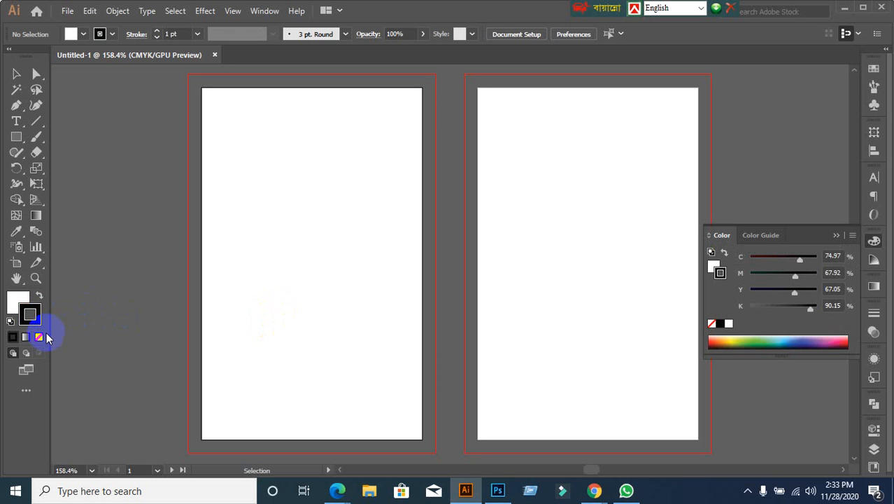
Step: Set the stroke to None and draw a 2.13 × 3.39 in rectangle with the Rectangle Tool
left_click(39, 337)
left_click(17, 302)
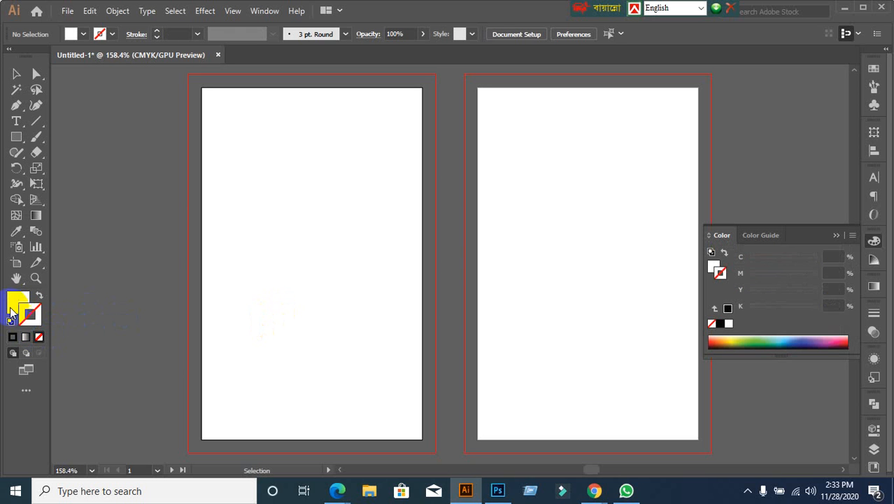
left_click(16, 137)
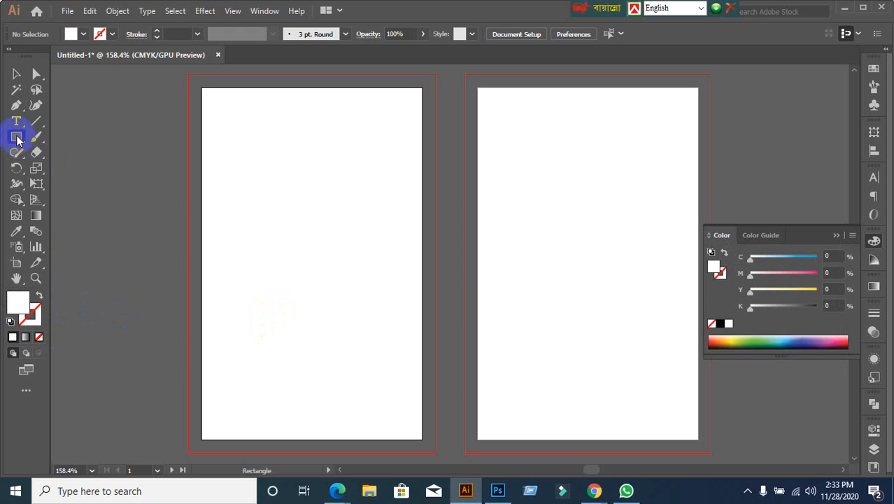
left_click(111, 189)
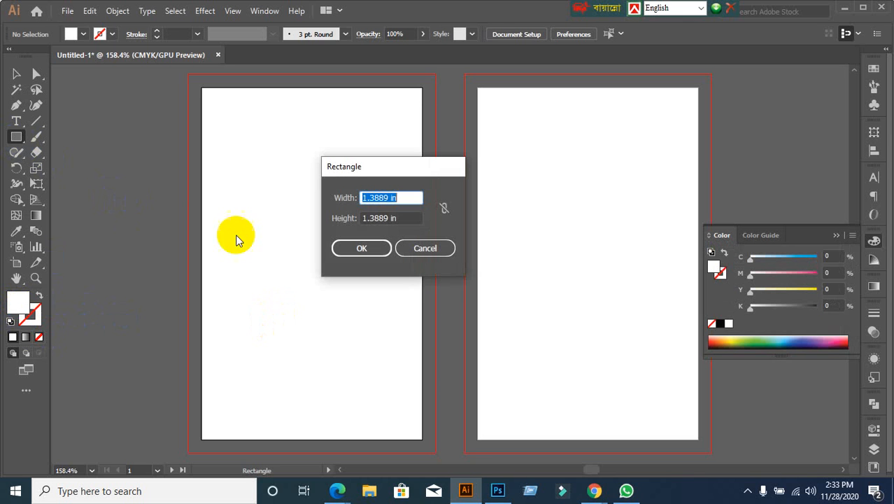
type("2.")
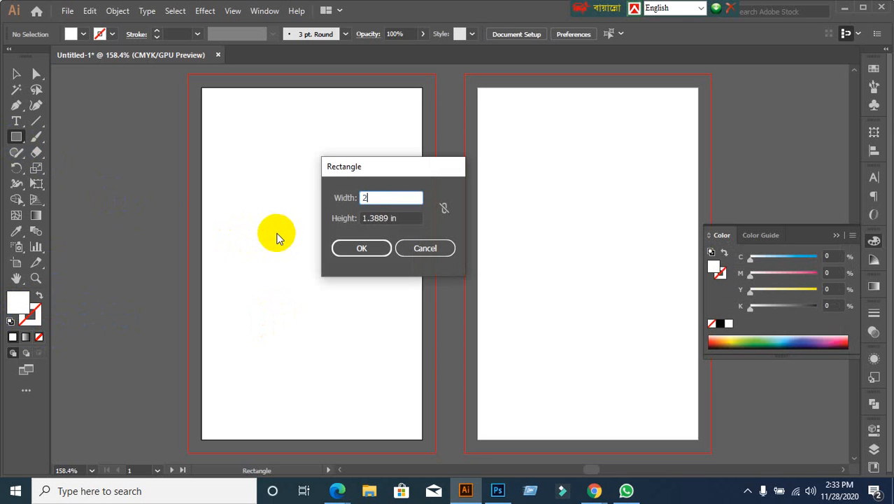
left_click(420, 248)
left_click_drag(16, 136, 56, 137)
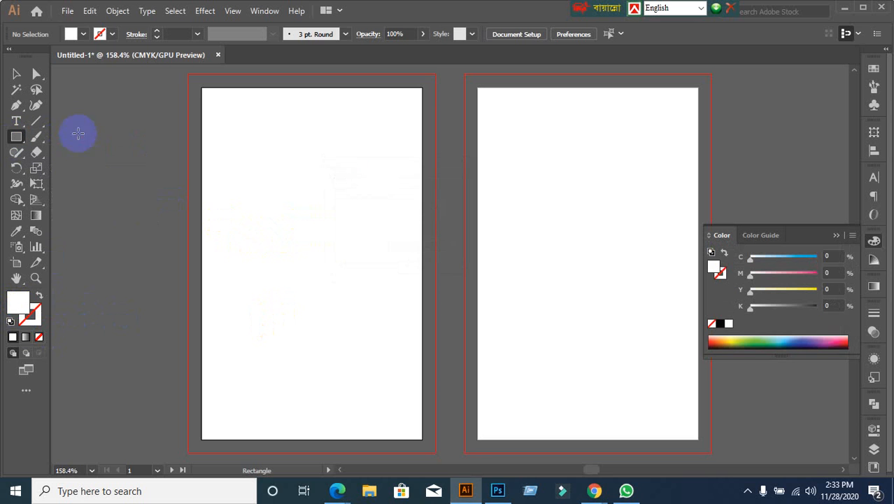
left_click(142, 206)
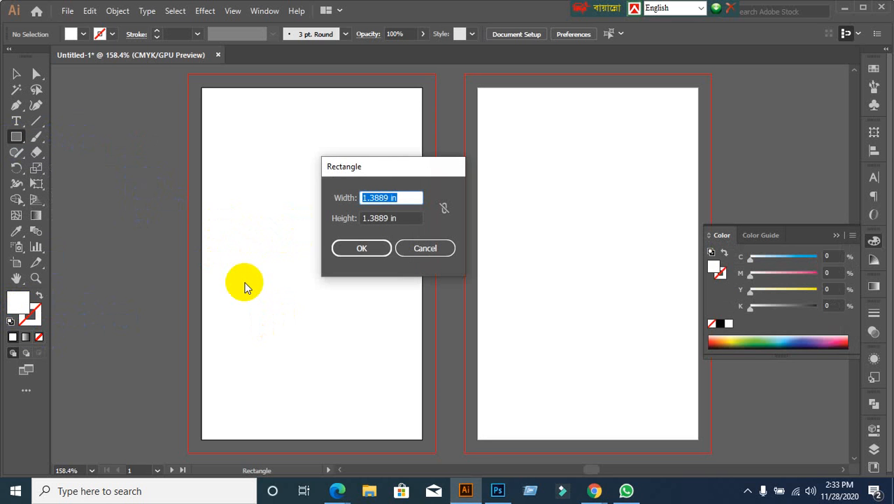
type("2.13")
key("Tab")
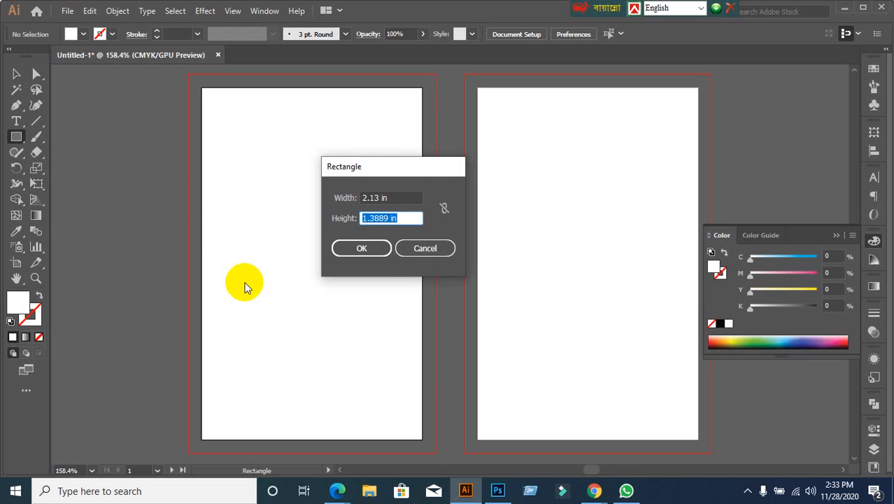
type("3.39")
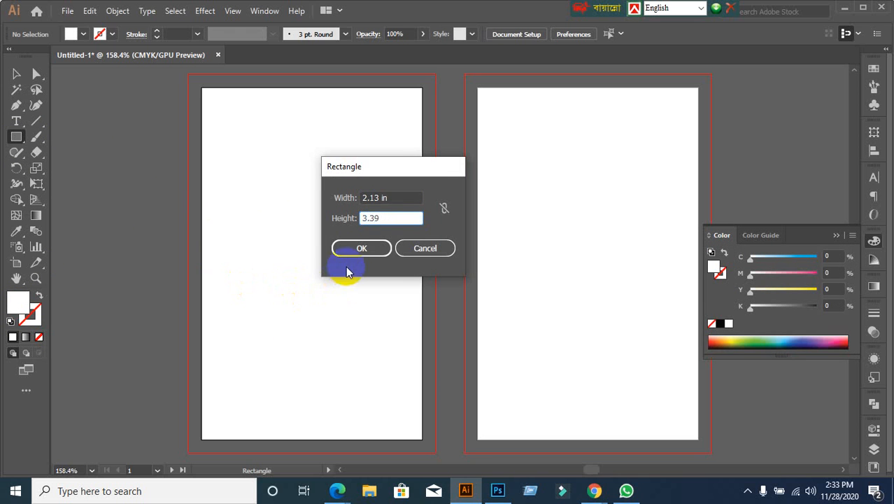
left_click(356, 247)
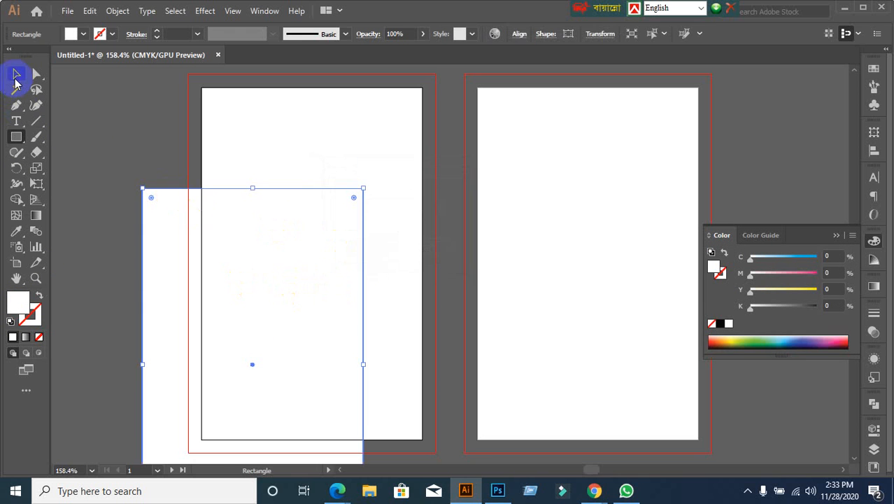
Step: With Align To Artboard, centre the rectangle horizontally and vertically on the first artboard
left_click(16, 74)
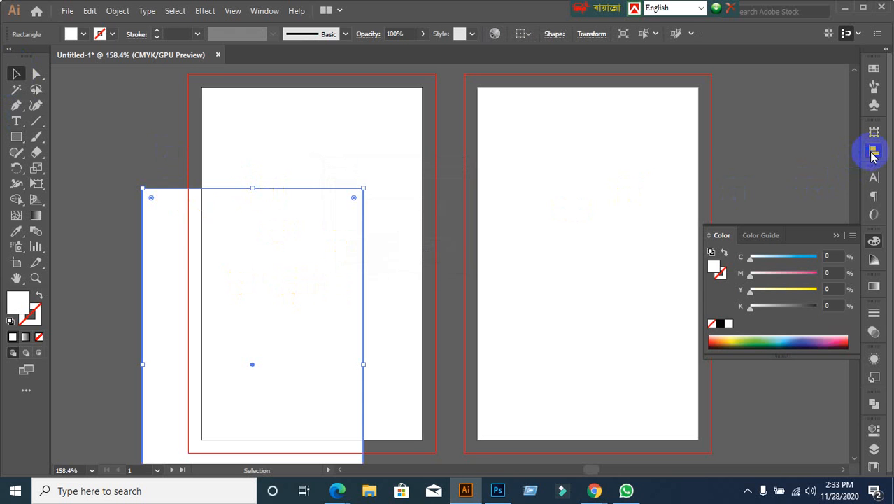
left_click(874, 150)
left_click(843, 240)
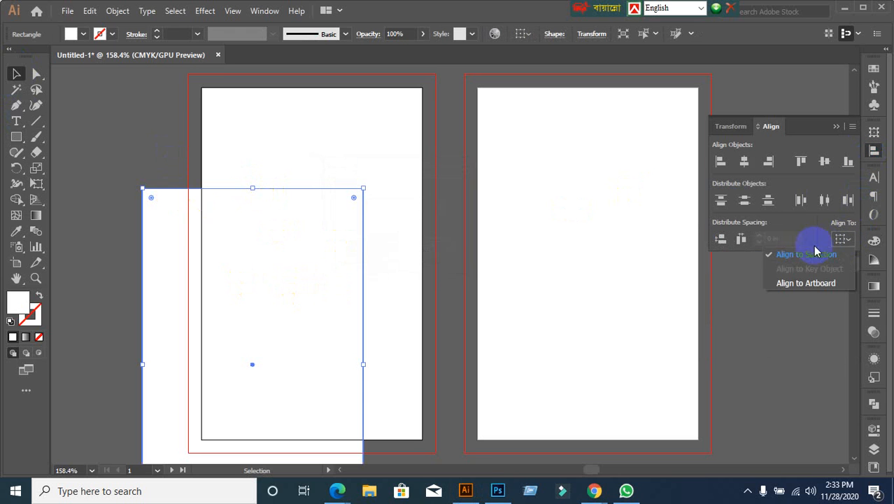
left_click(808, 283)
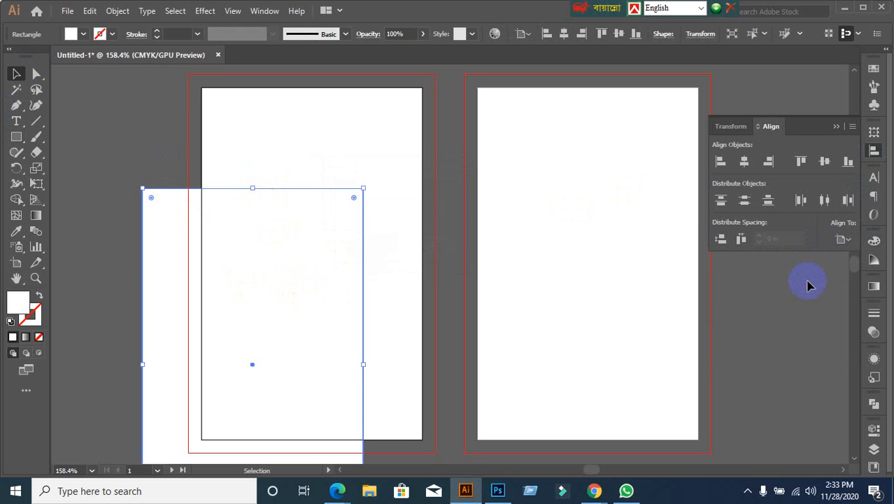
left_click(825, 168)
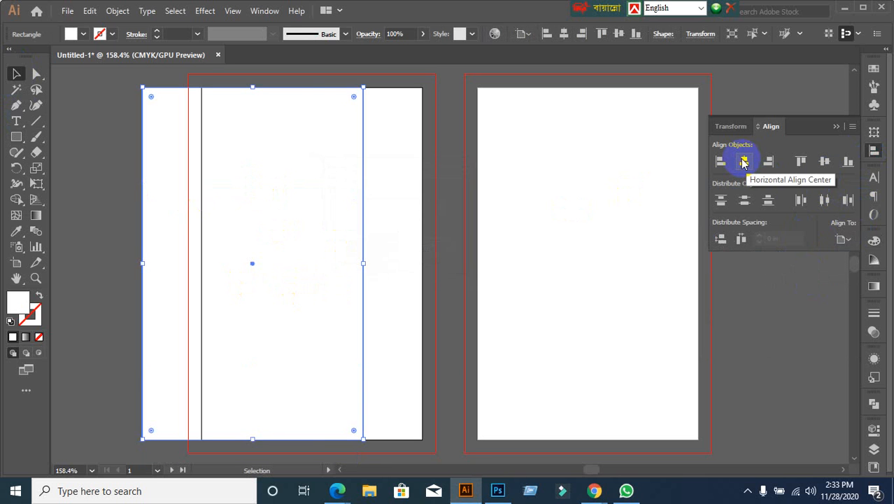
left_click(744, 162)
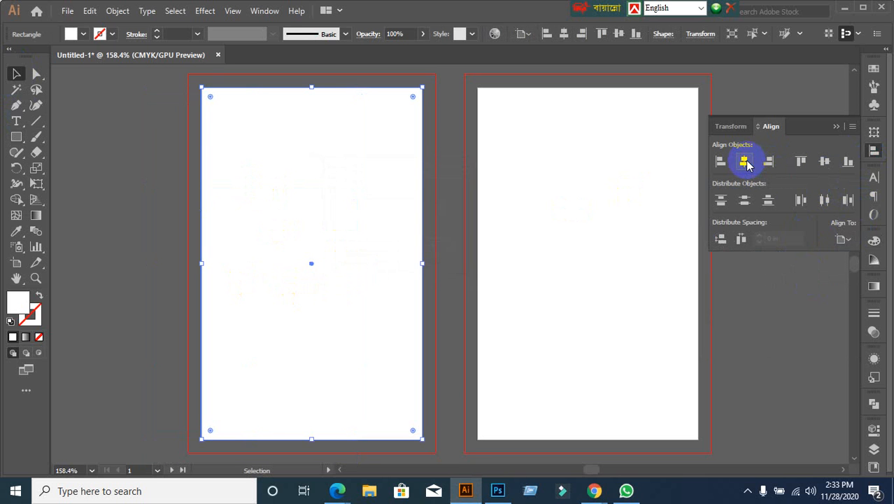
left_click(143, 305)
left_click(269, 248)
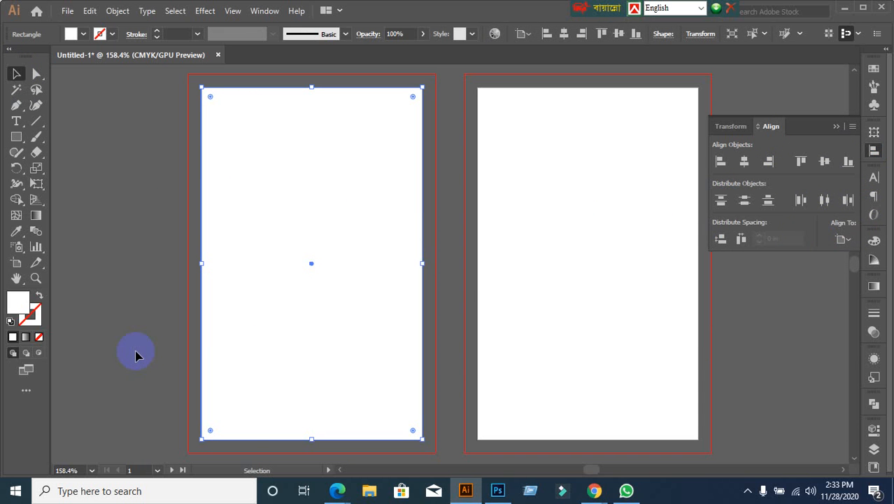
Step: Admit the waiting participant in the Google Meet tab, then switch back to Illustrator
mouse_move(594, 490)
left_click(532, 444)
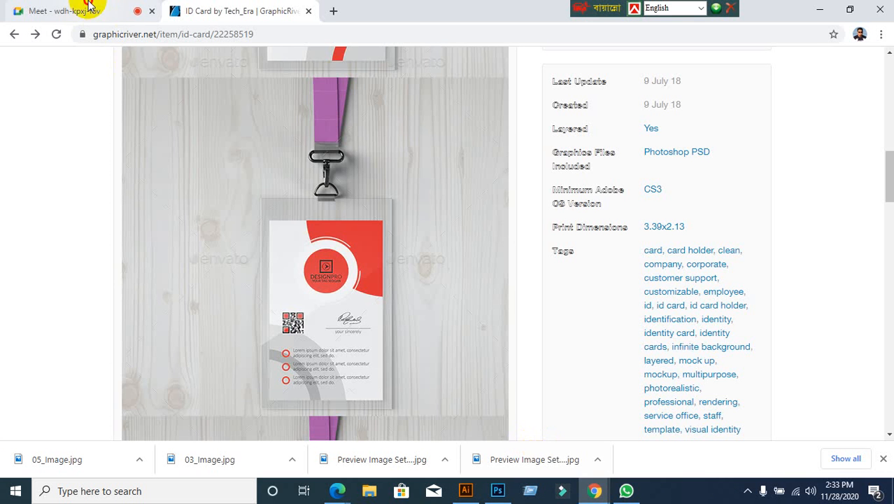
left_click(32, 11)
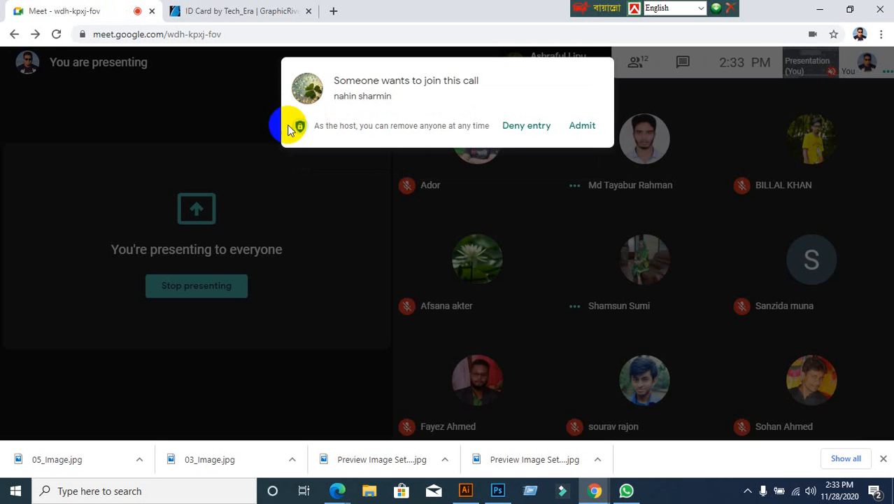
left_click(585, 127)
left_click(465, 490)
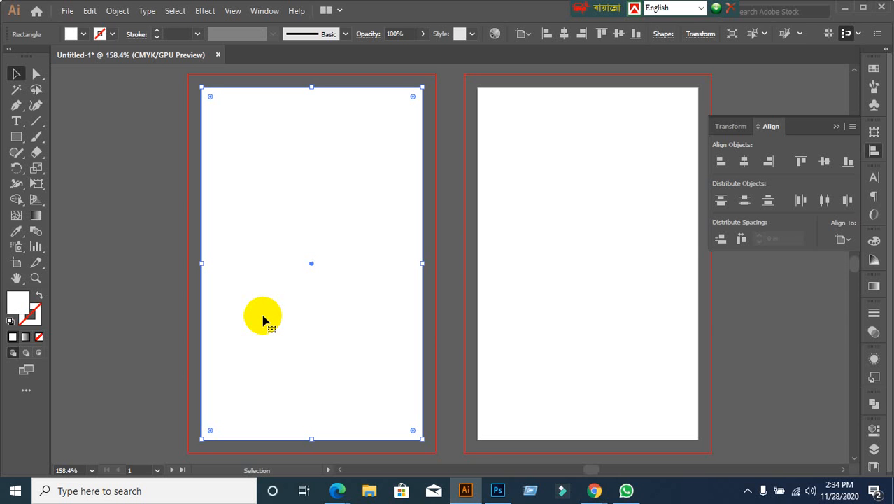
Step: Reselect the centred card rectangle, undoing two accidental drags of it
left_click(120, 263)
left_click(313, 273)
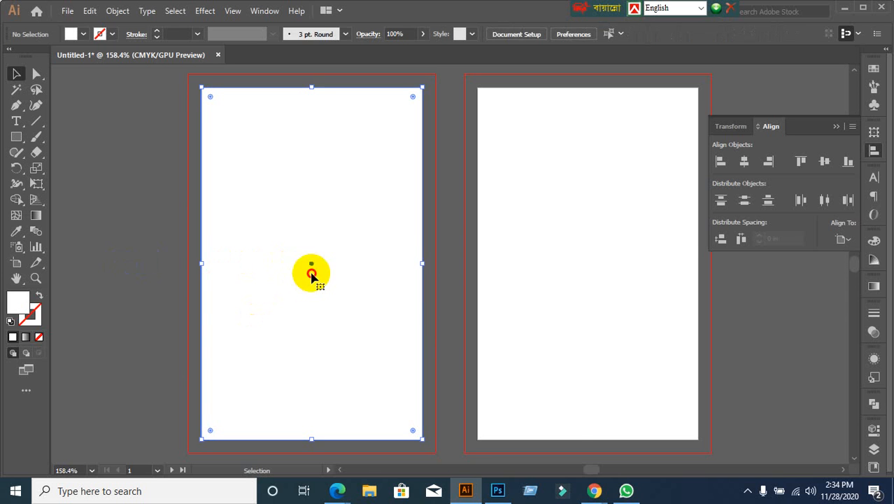
left_click_drag(313, 274, 467, 378)
key("ctrl+z")
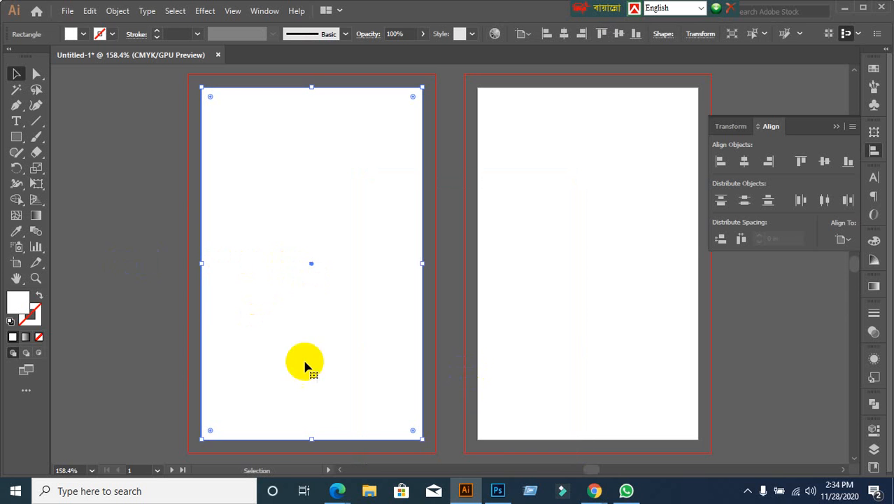
left_click(130, 295)
left_click_drag(288, 239, 339, 309)
key("ctrl+z")
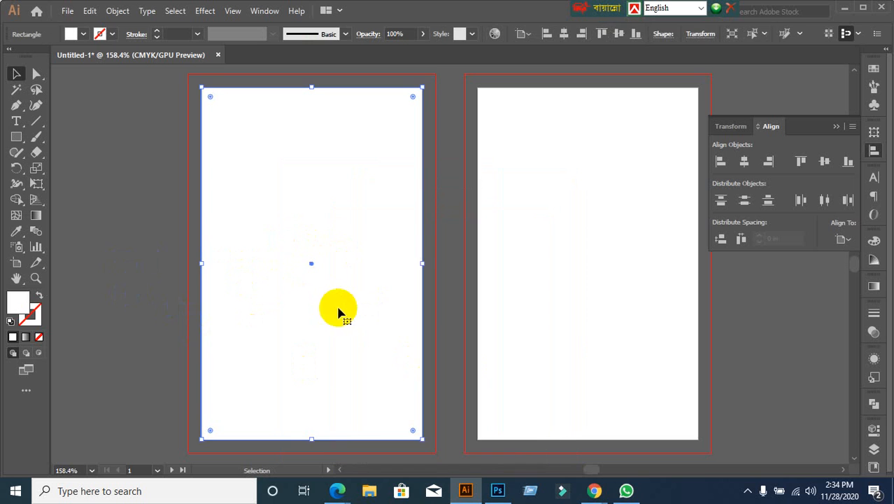
left_click(166, 305)
left_click(280, 293)
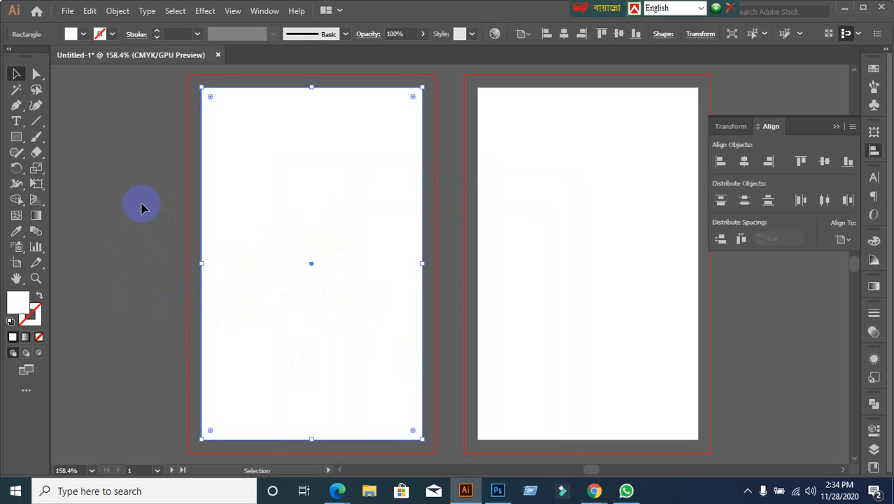
Step: Add a 0.125 in Offset Path around the rectangle, then reselect the card rectangle
left_click(118, 10)
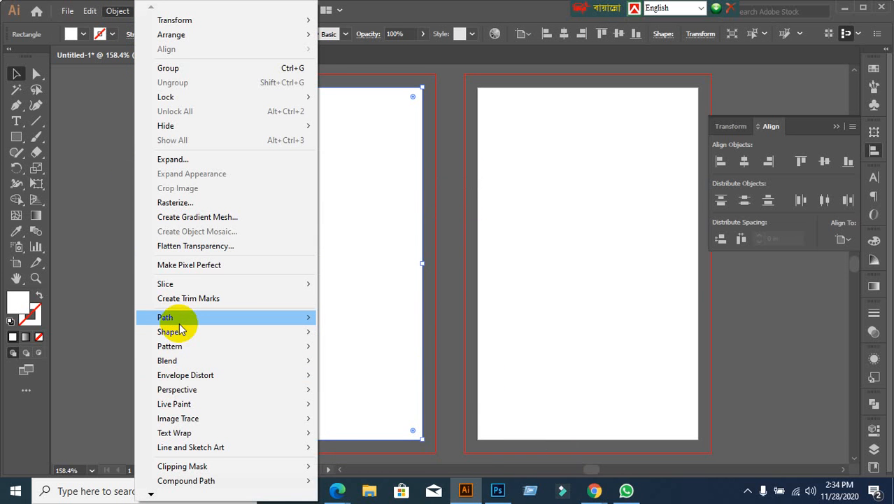
mouse_move(230, 326)
left_click(371, 365)
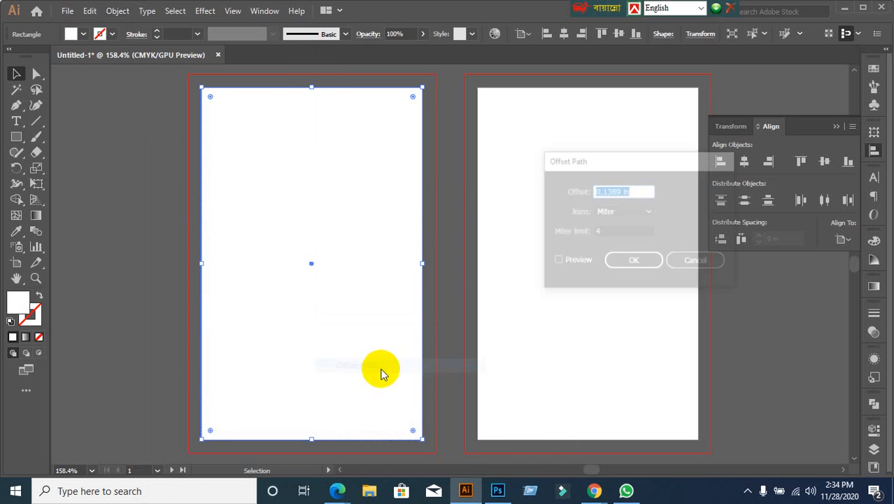
left_click(556, 261)
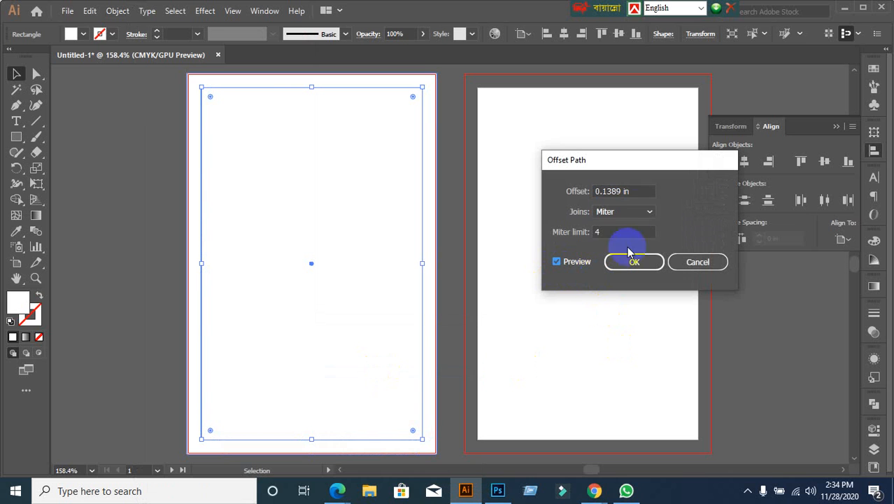
left_click_drag(632, 190, 578, 192)
type("0.125")
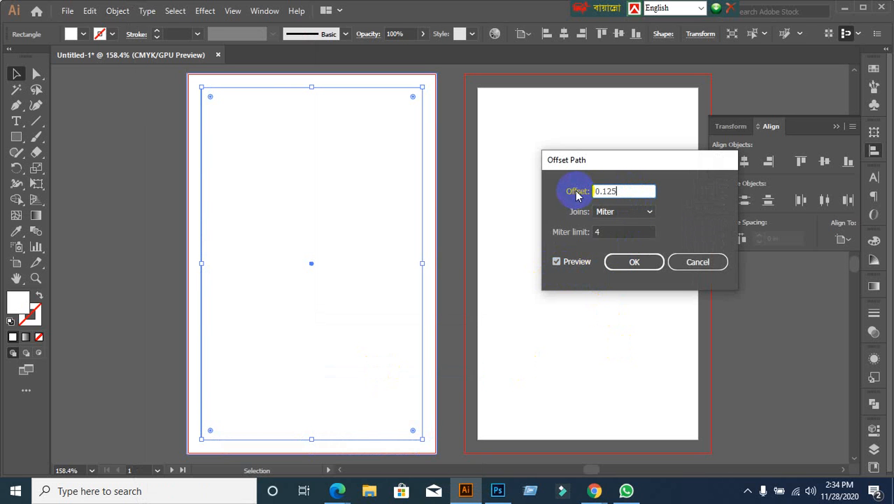
left_click(661, 264)
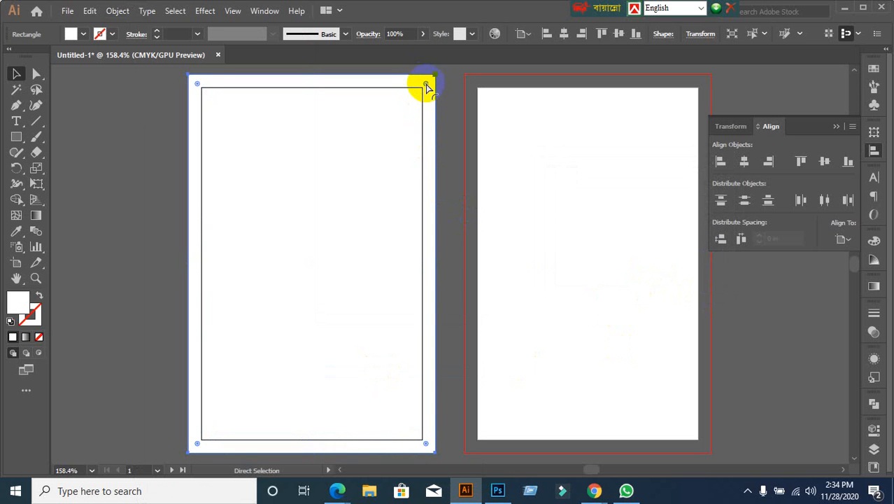
key("ctrl+shift+a")
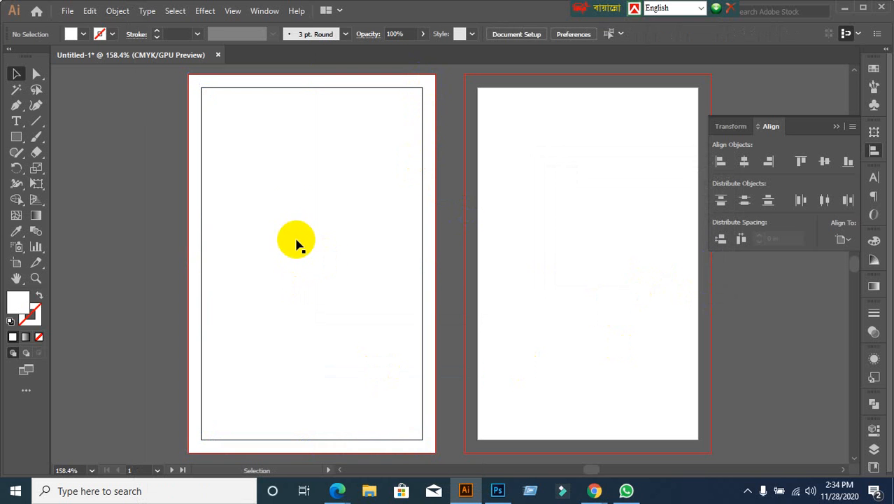
left_click(298, 212)
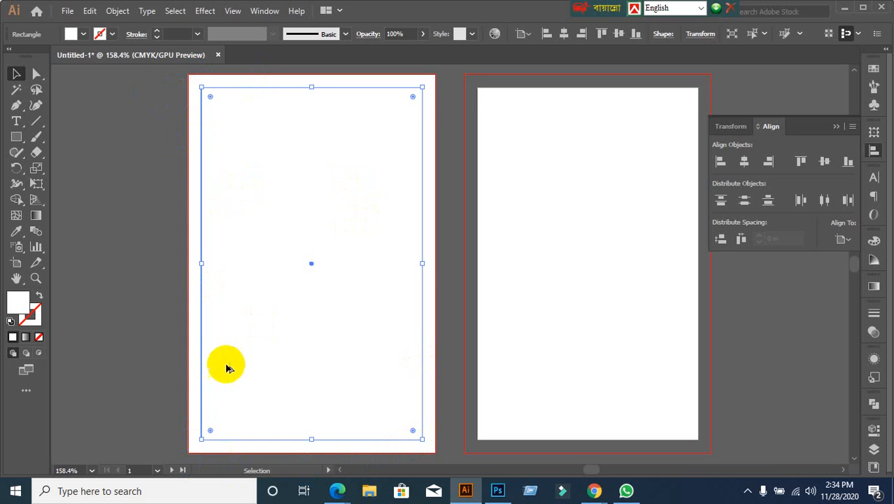
scroll(227, 367, "down", 1)
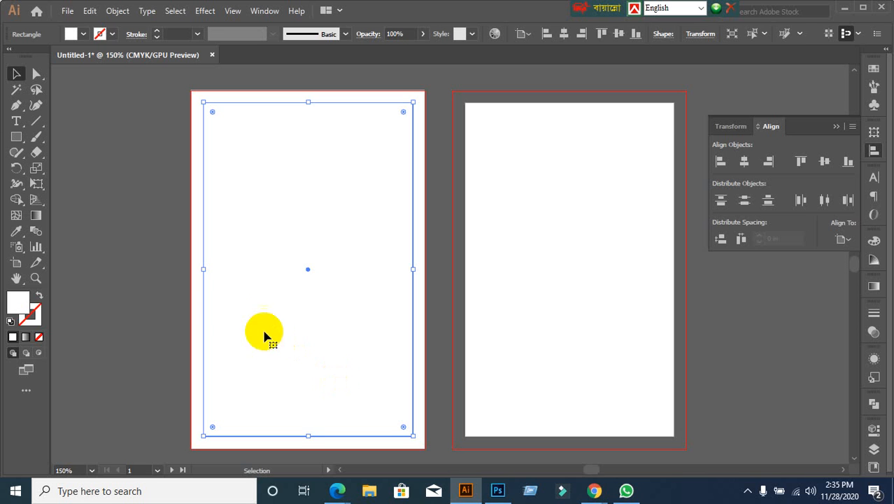
left_click(164, 212)
left_click(273, 252)
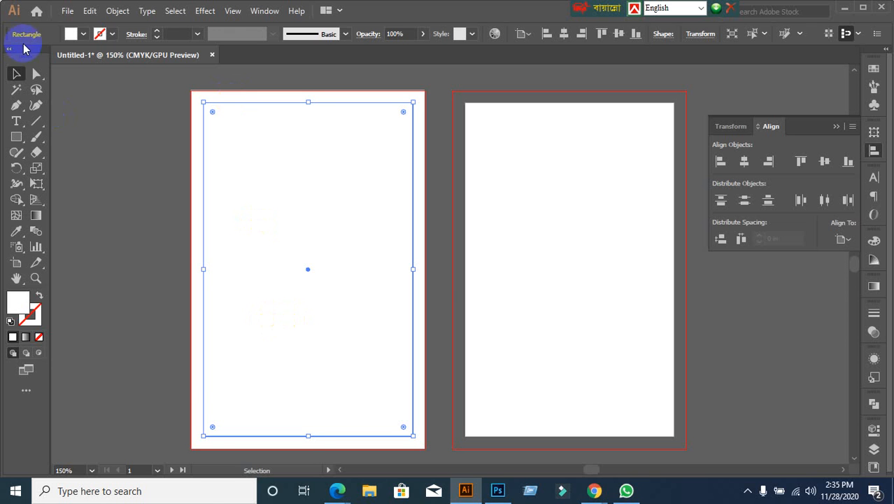
Step: Apply Offset Path at -0.125 in to the card rectangle, pausing to admit a Meet participant
left_click(116, 12)
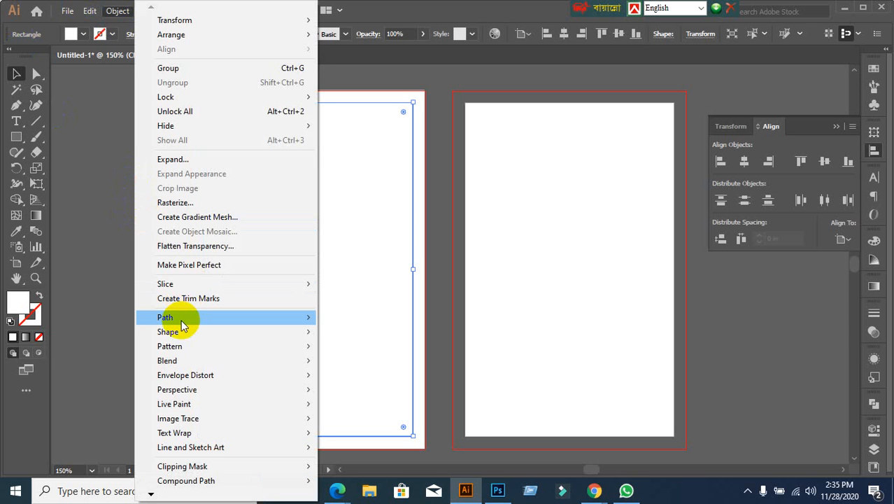
mouse_move(159, 319)
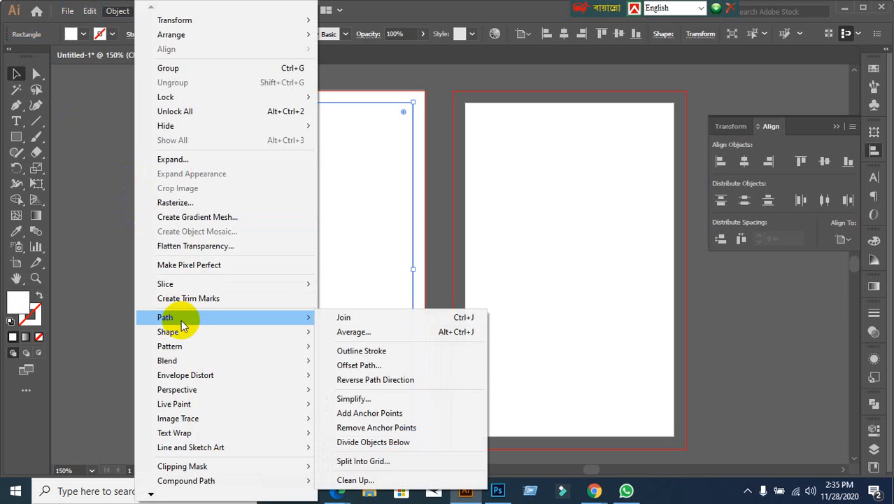
left_click(438, 365)
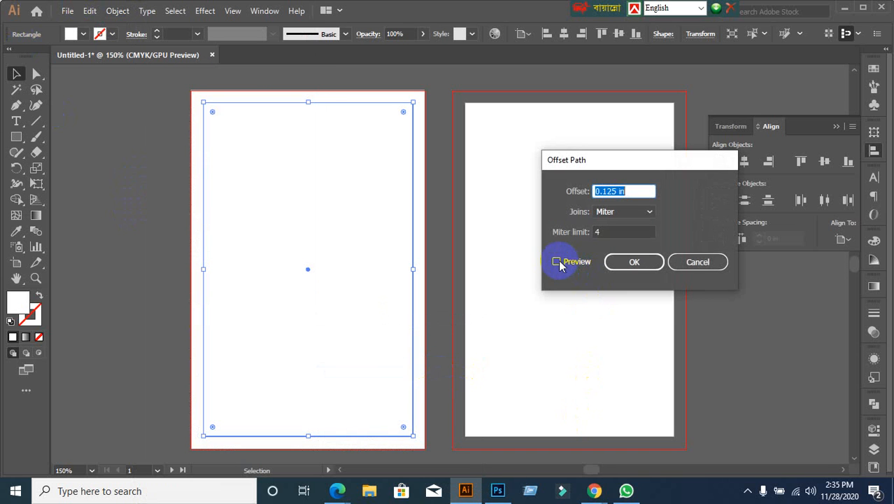
left_click(557, 261)
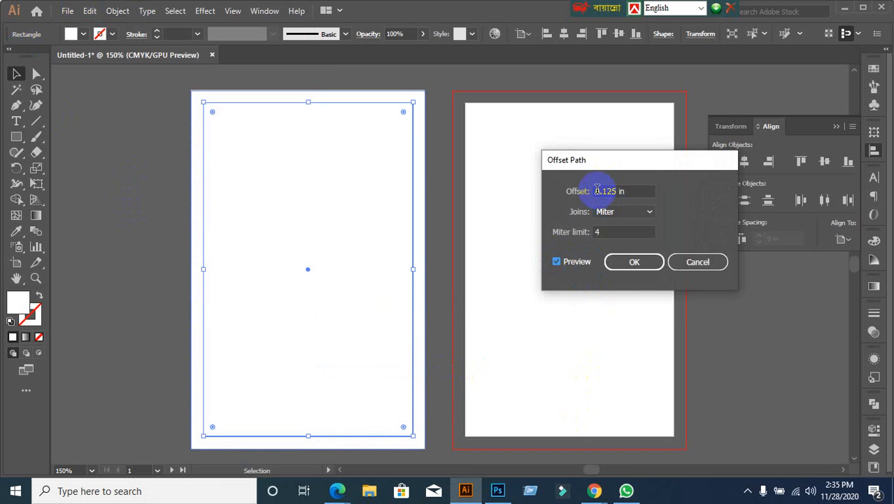
mouse_move(594, 486)
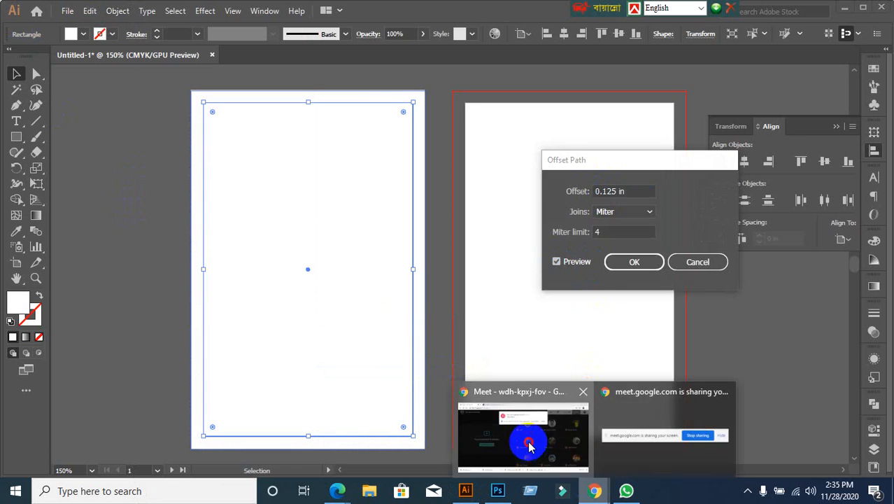
left_click(529, 442)
left_click(585, 136)
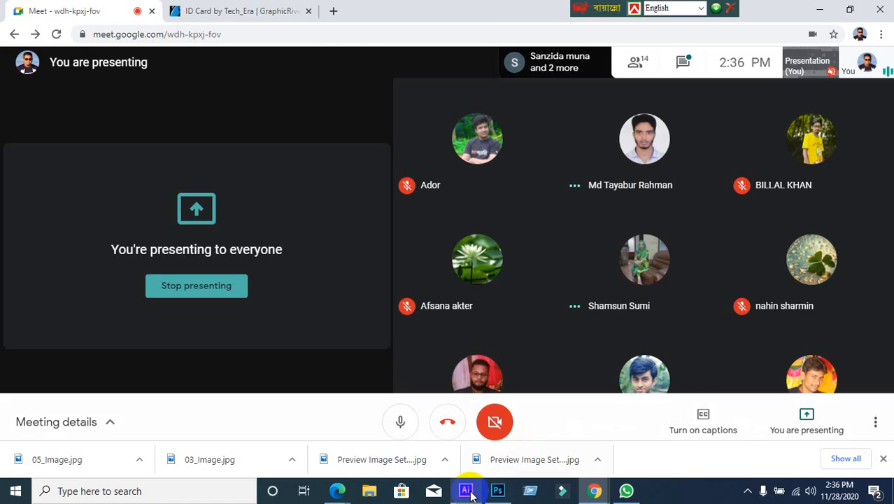
left_click(465, 490)
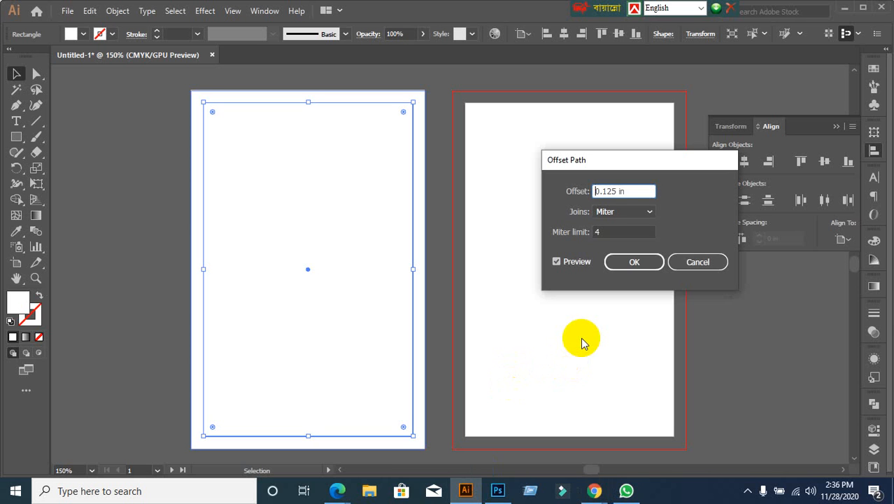
type("-")
left_click(632, 262)
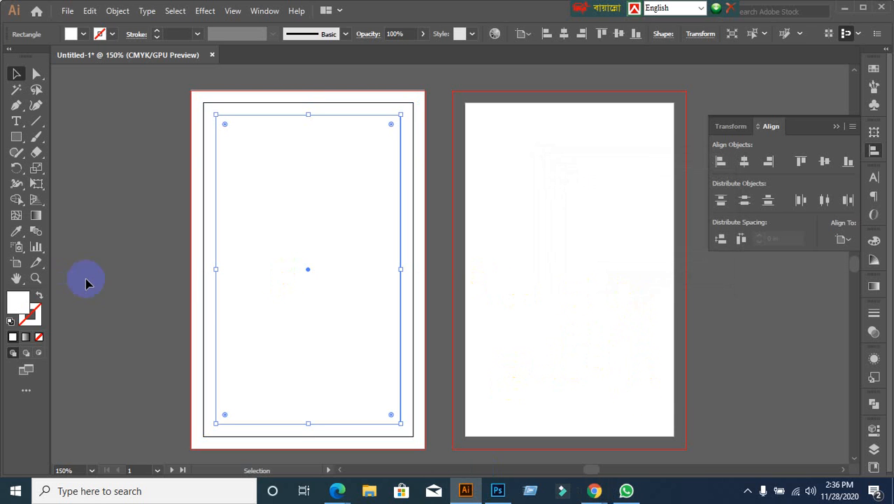
Step: Marquee-select the card rectangle and its inset copy and convert both with Make Guides
left_click(119, 228)
left_click_drag(152, 133, 356, 302)
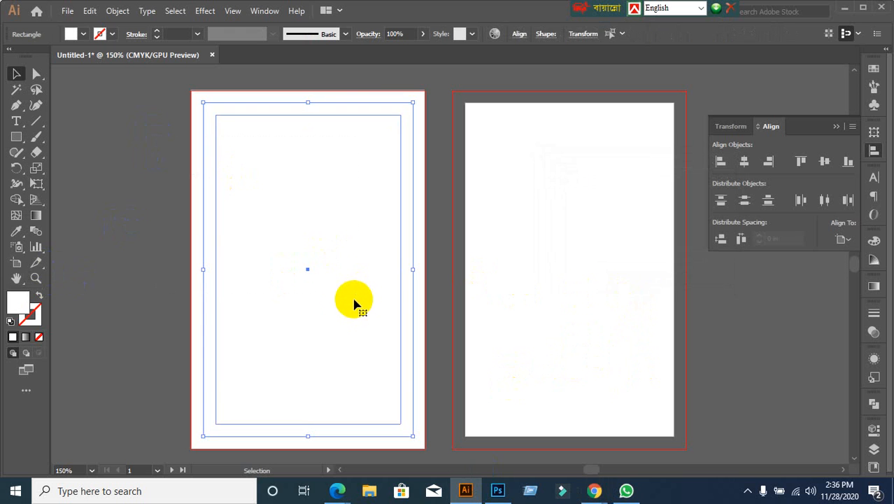
right_click(313, 212)
left_click(150, 174)
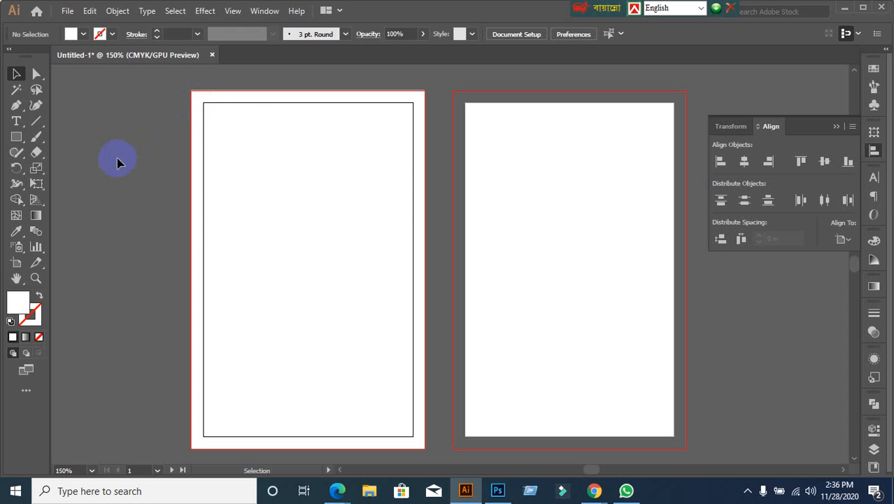
left_click_drag(121, 131, 321, 339)
right_click(281, 190)
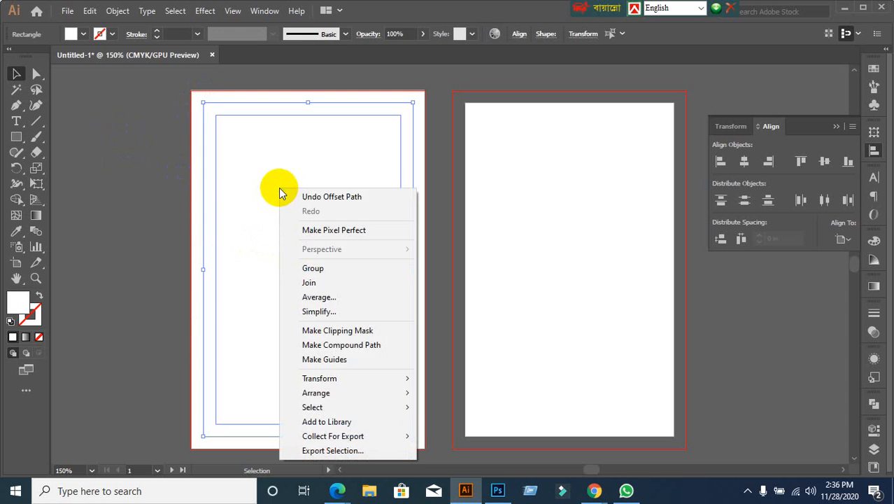
left_click(340, 358)
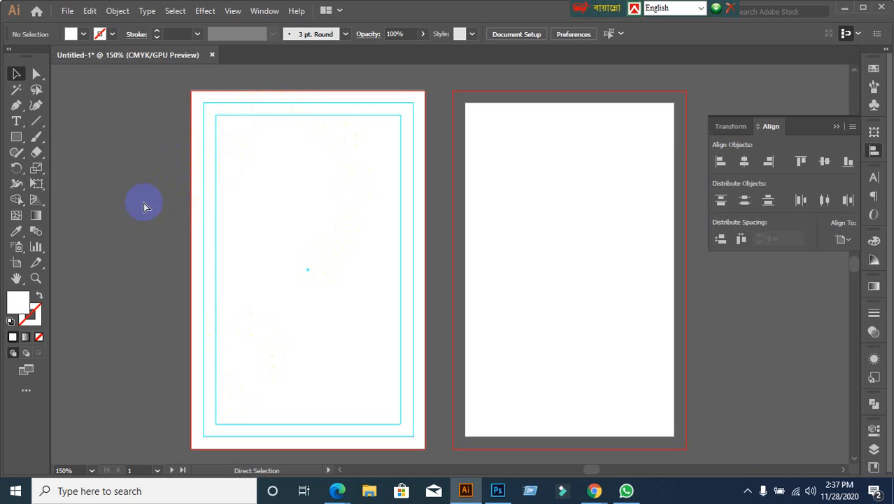
Step: Choose Unlock Guides from the canvas right-click menu
scroll(287, 80, "up", 2)
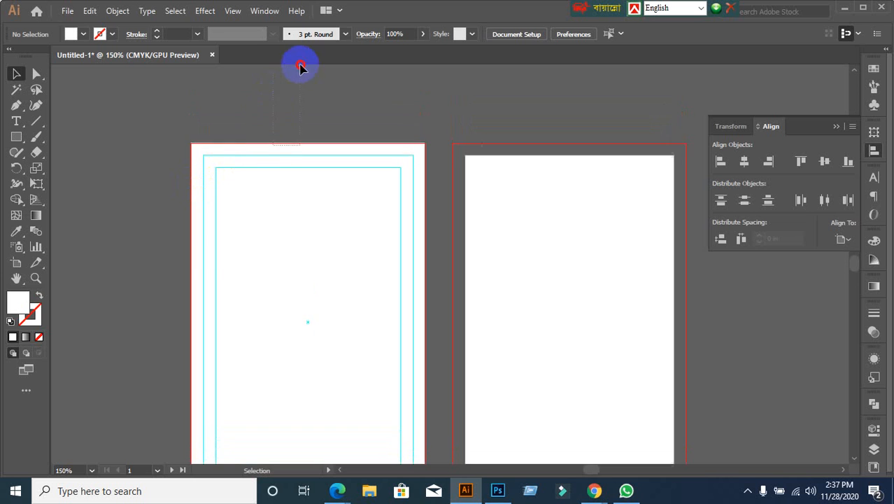
scroll(210, 238, "down", 2)
scroll(223, 255, "down", 1)
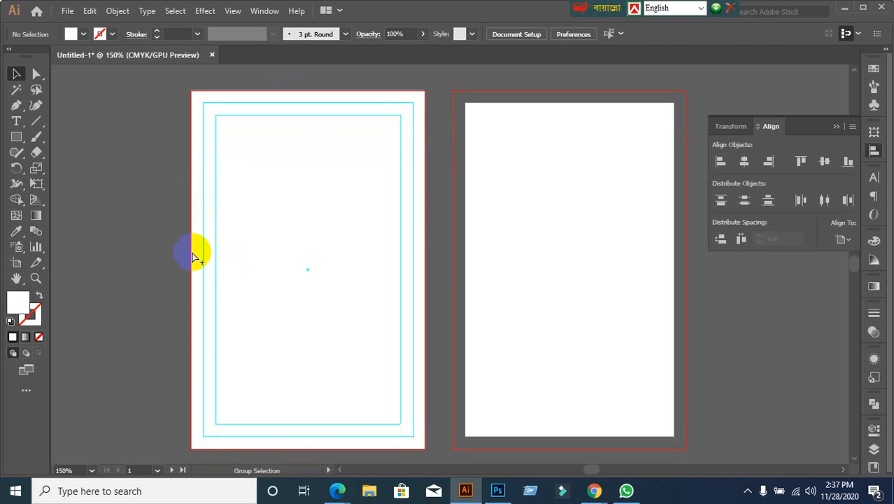
left_click(193, 254)
right_click(296, 229)
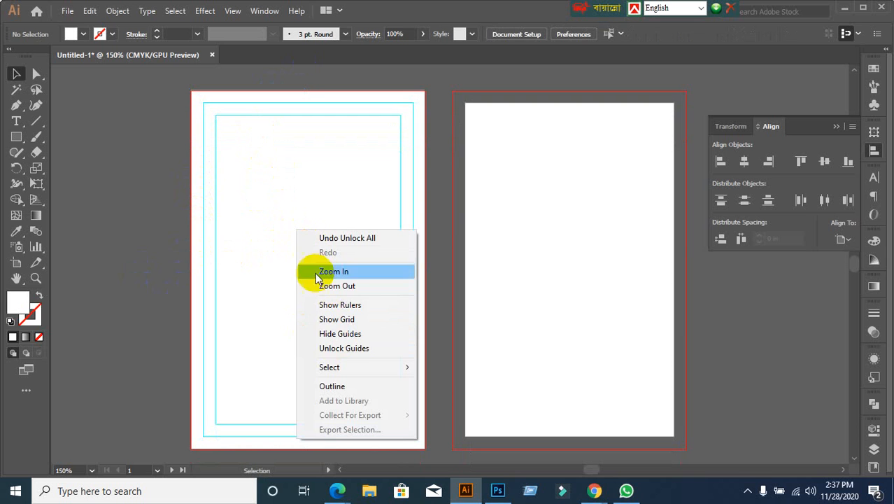
left_click(350, 348)
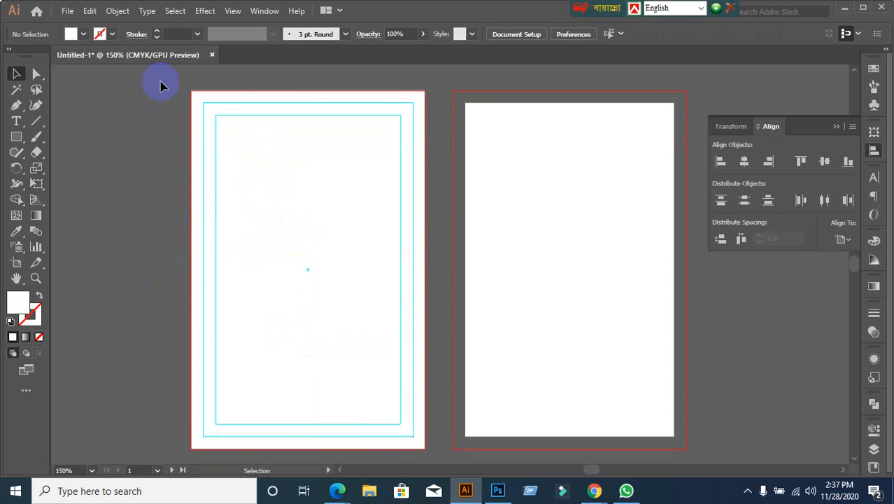
Step: Copy everything on the left artboard and use Edit > Paste on All Artboards
left_click_drag(159, 80, 423, 455)
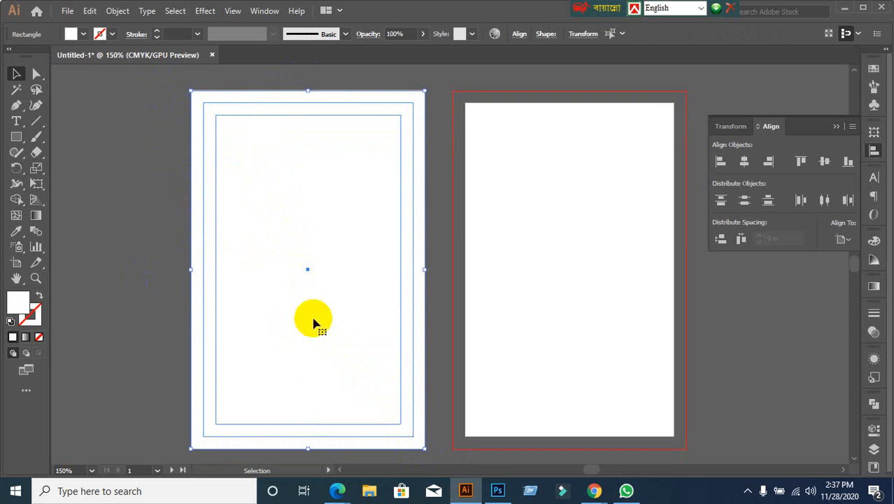
left_click(89, 11)
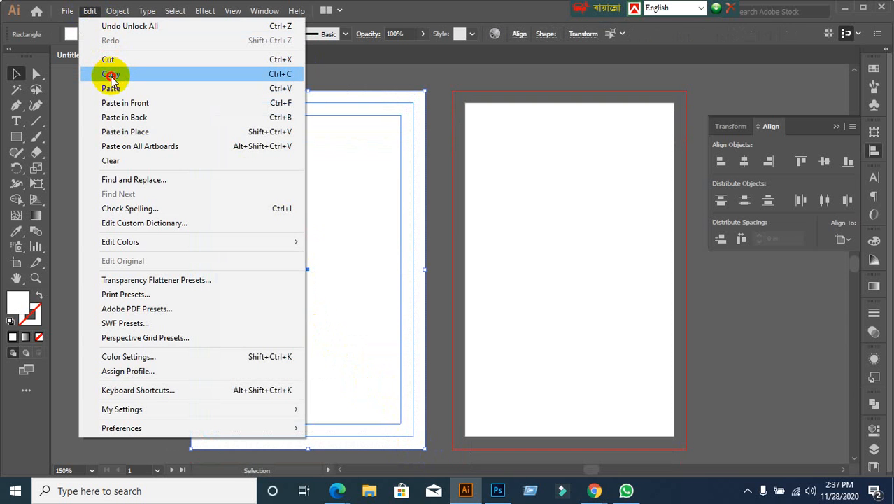
left_click(111, 75)
left_click(90, 11)
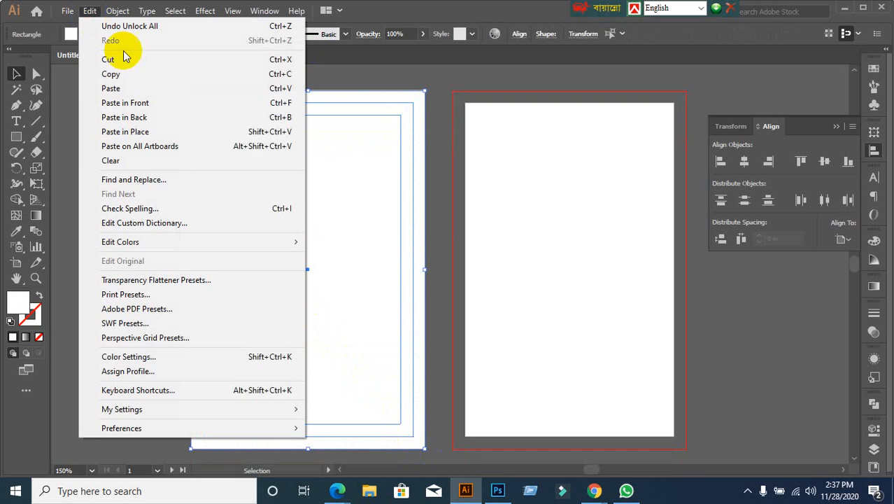
left_click(133, 148)
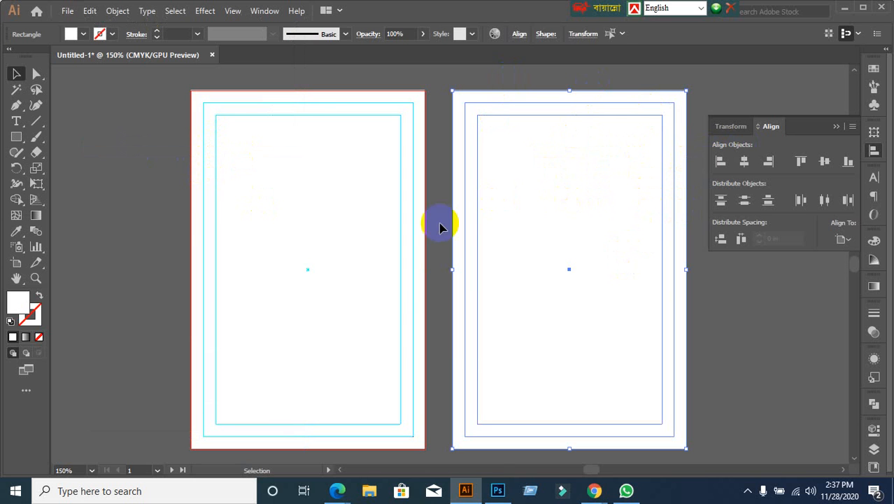
Step: Select the stacked rectangles on the left artboard, pressing Delete twice to clear them
scroll(190, 228, "up", 1)
scroll(297, 130, "up", 1)
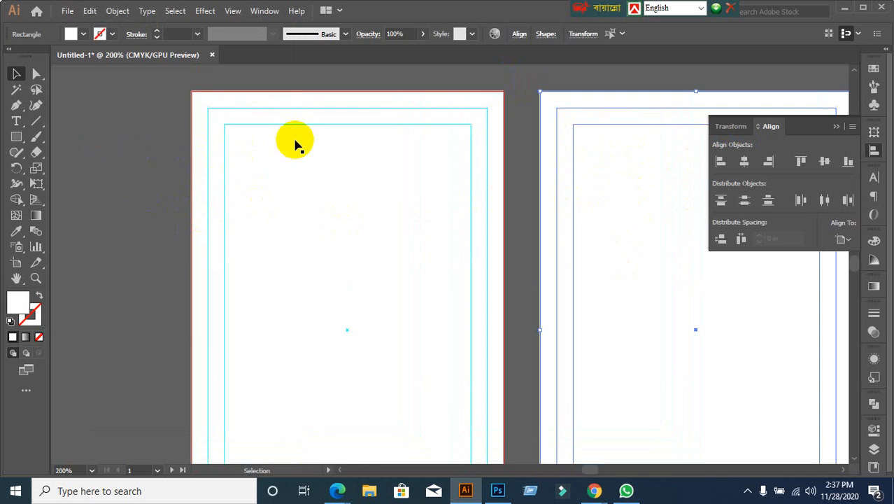
left_click(140, 168)
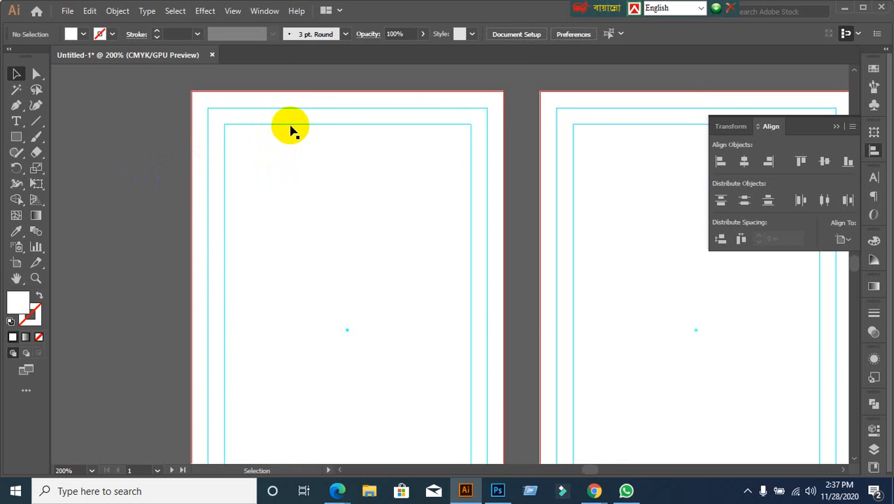
left_click(315, 149)
key("Delete")
left_click(323, 111)
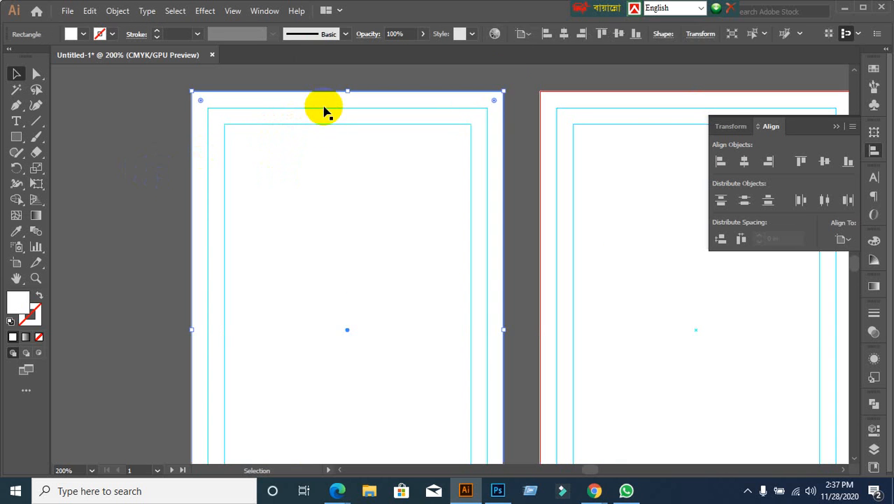
left_click(154, 158)
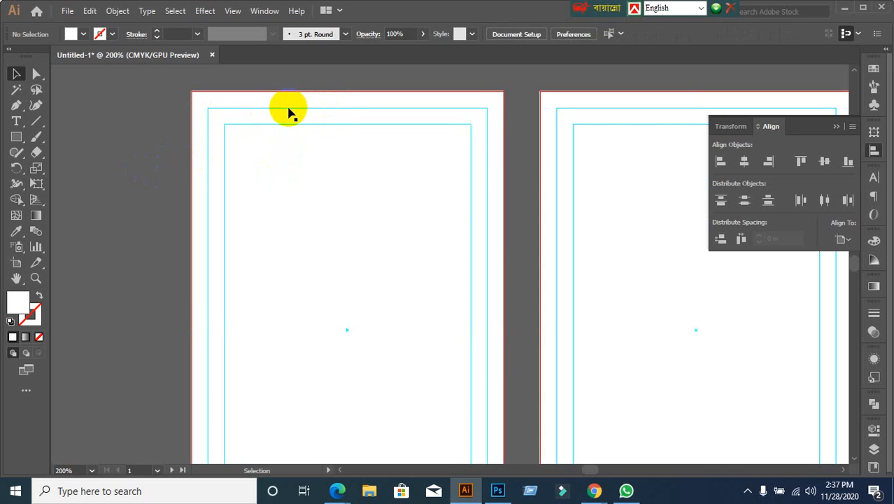
left_click(291, 111)
key("Delete")
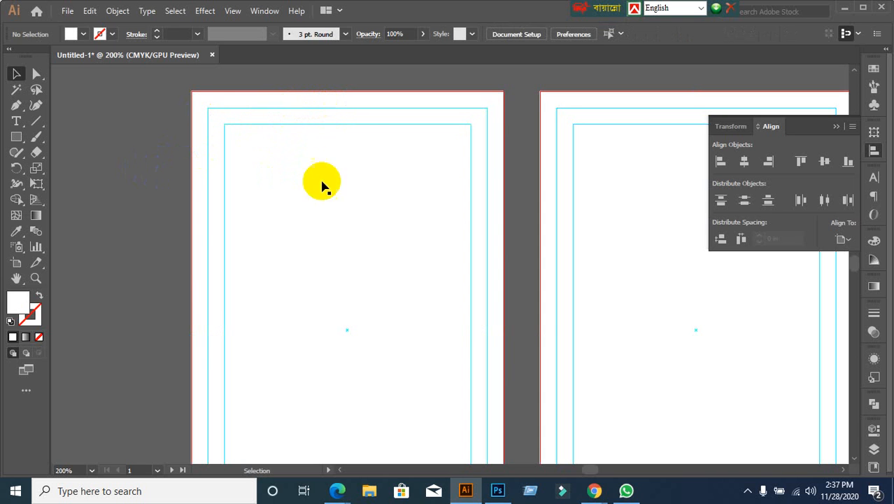
Step: Drag the extra white artboard-sized rectangle off the artboard, delete it, and recentre both artboards
scroll(338, 281, "down", 1)
left_click(340, 281)
left_click_drag(353, 283, 205, 283)
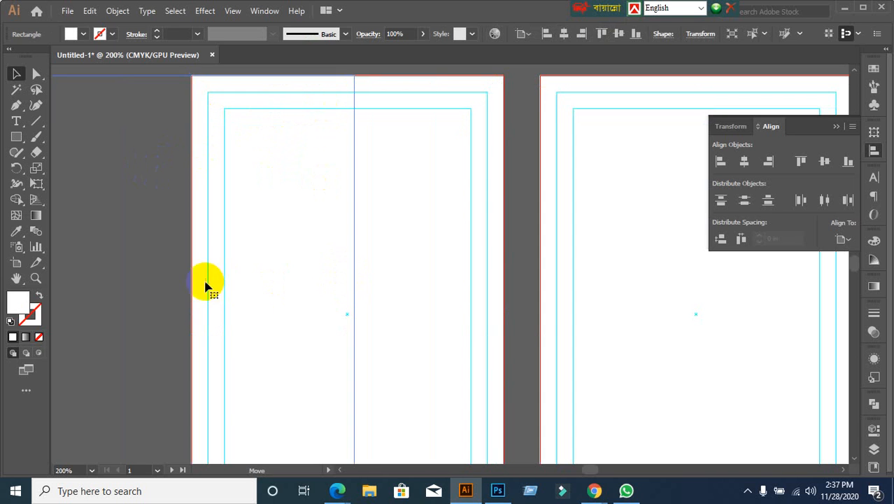
scroll(277, 308, "down", 1)
left_click_drag(263, 315, 351, 239)
left_click(102, 258)
left_click(212, 257)
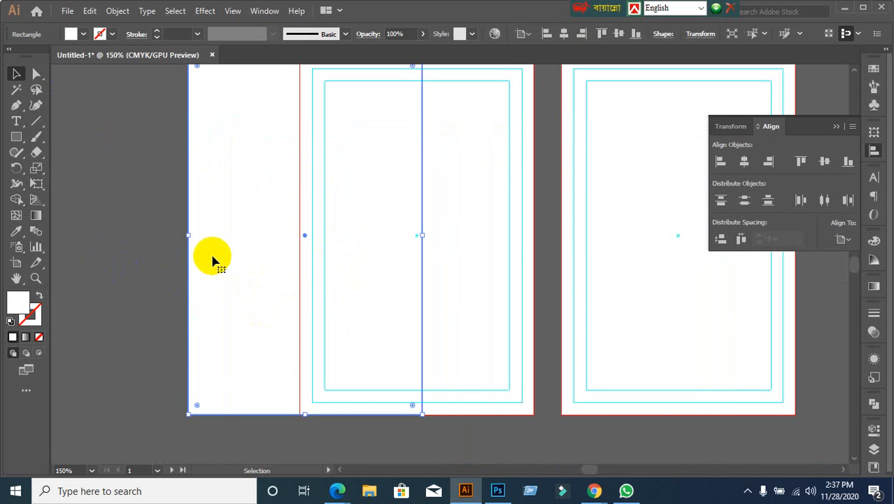
key("Delete")
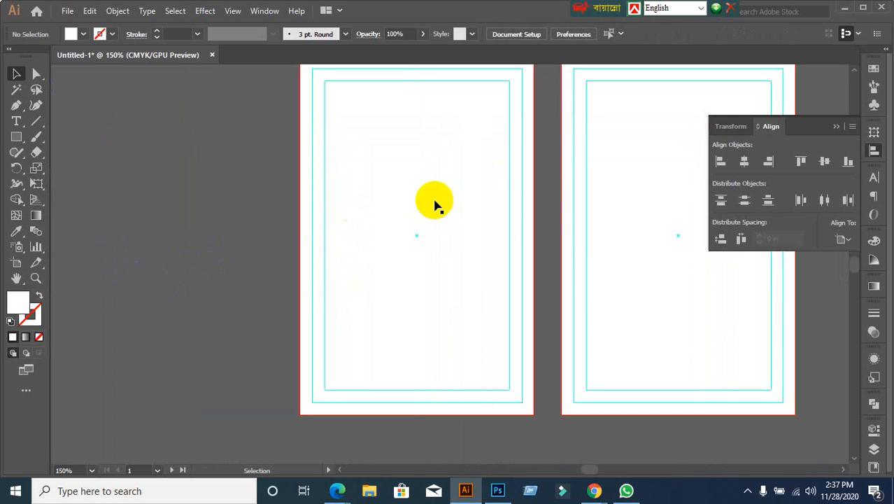
scroll(463, 229, "down", 1)
left_click_drag(558, 256, 507, 247)
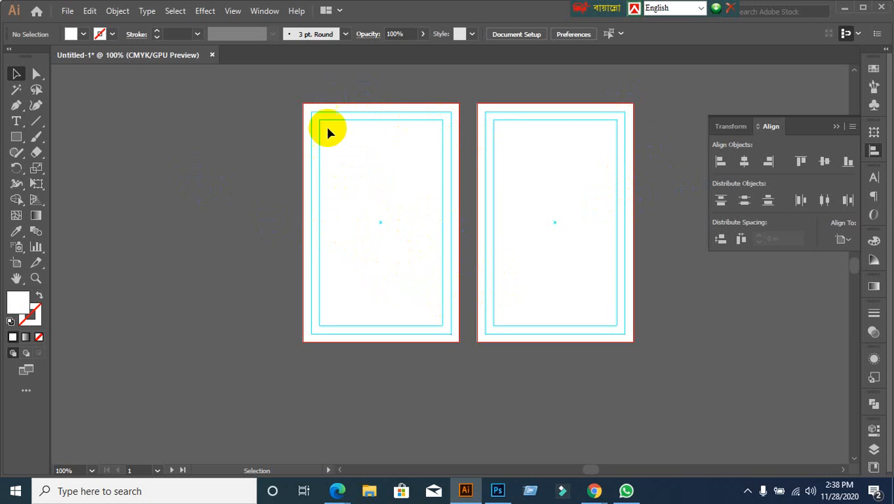
Step: Copy the left artboard's white rectangle and use Paste on All Artboards to duplicate it onto the right artboard
left_click(359, 318)
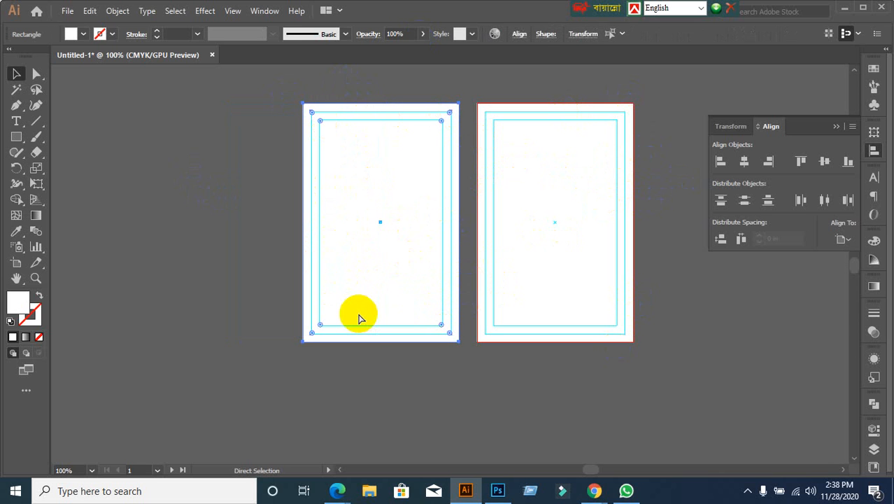
left_click(266, 165)
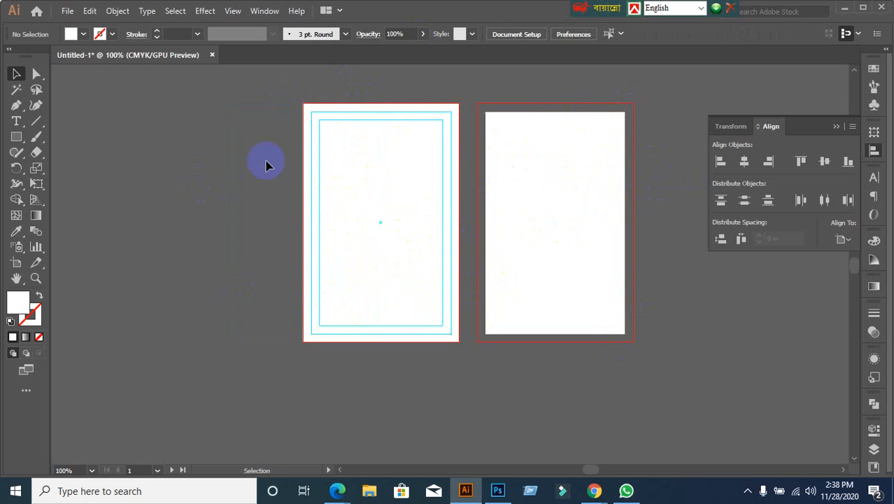
left_click_drag(274, 88, 379, 350)
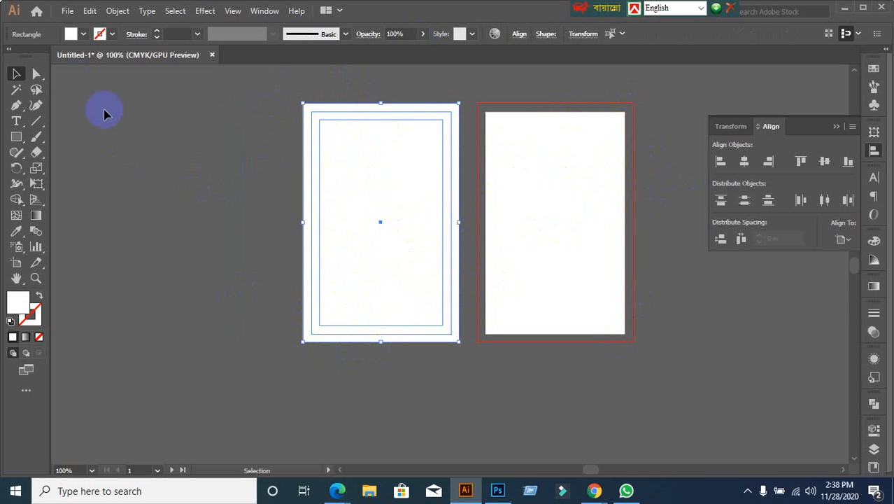
left_click(90, 11)
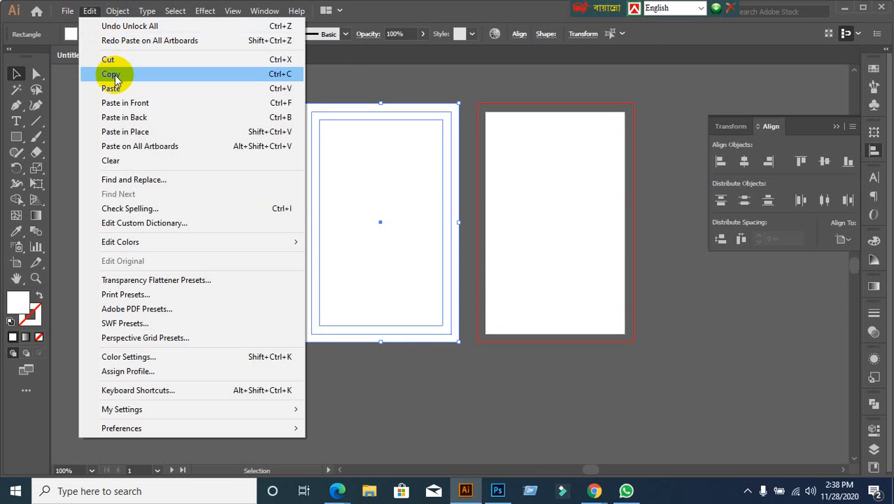
left_click(112, 74)
left_click(89, 11)
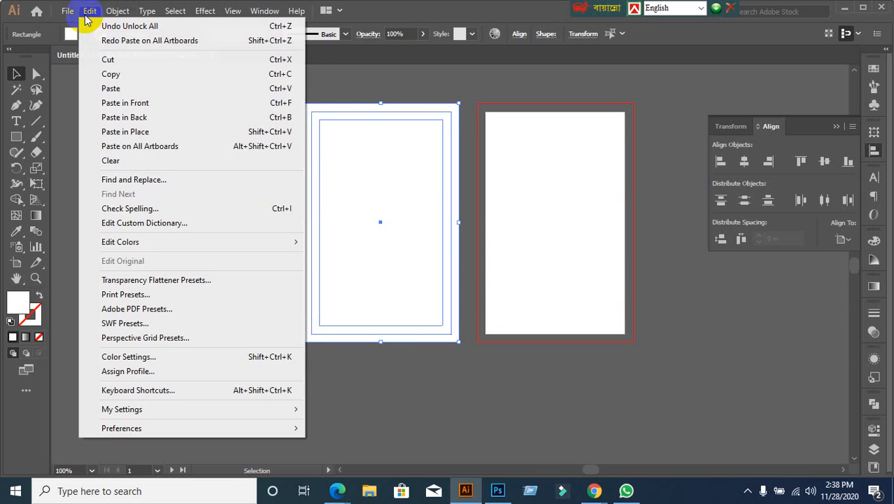
left_click(137, 146)
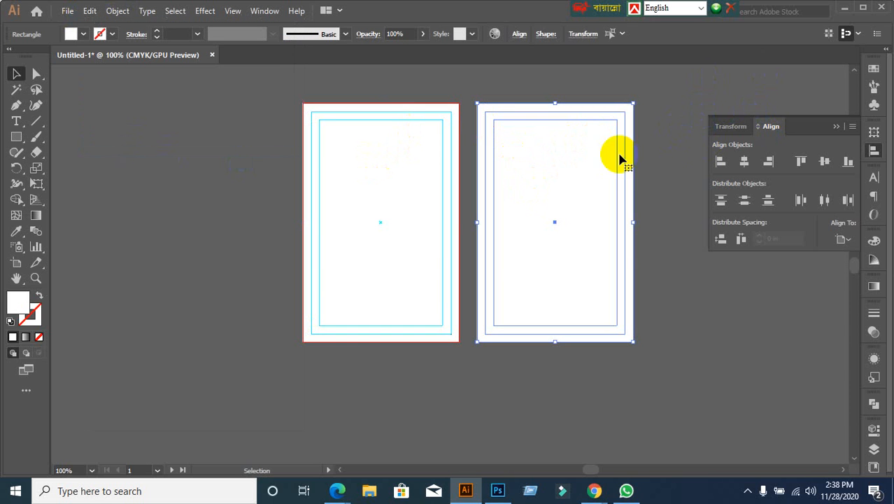
left_click(353, 161)
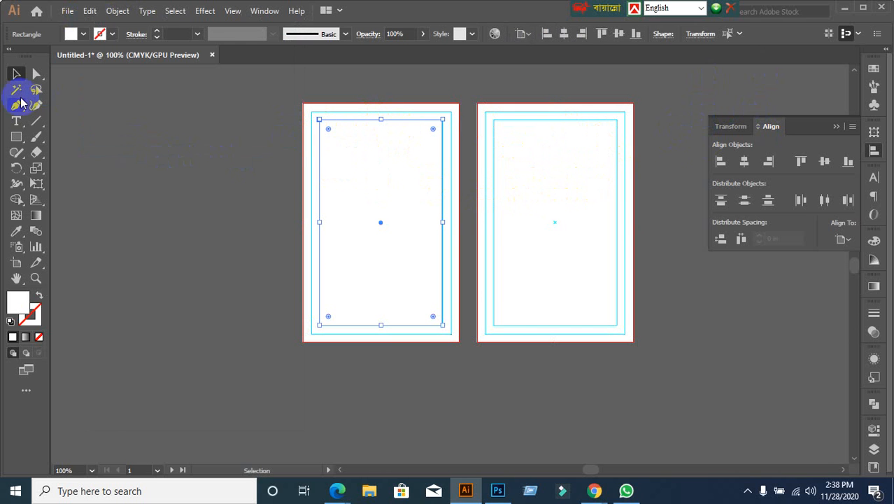
left_click(214, 163)
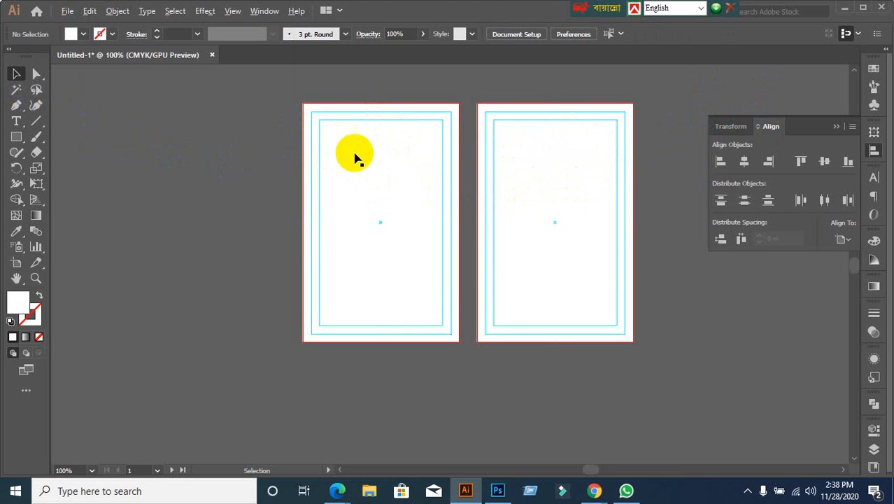
Step: Select the extra full-artboard white rectangle, drag it aside and delete it
scroll(440, 126, "up", 1)
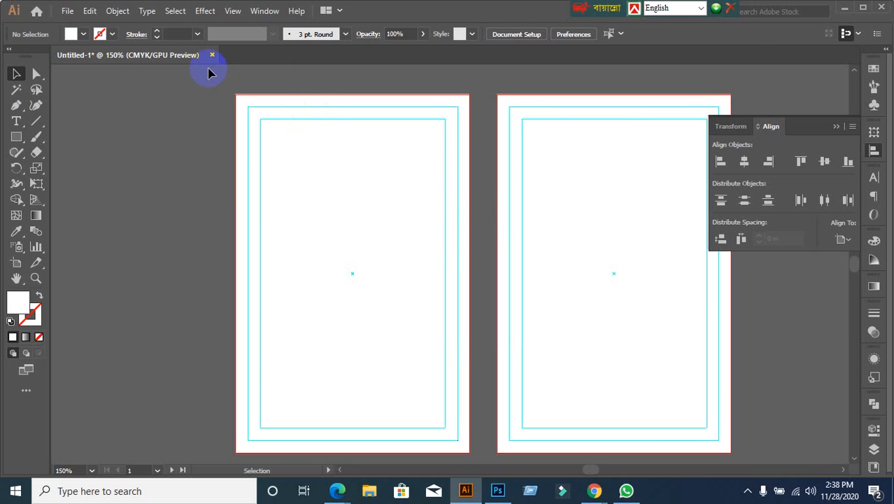
left_click(235, 200)
left_click(220, 193)
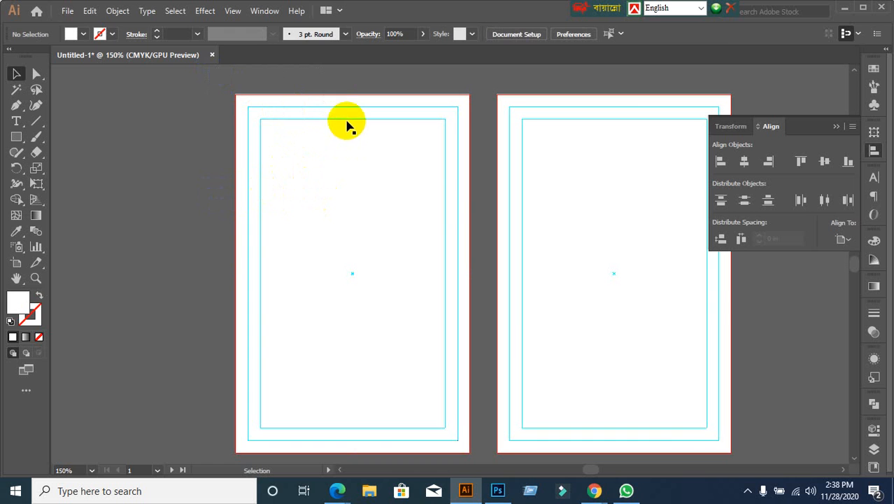
left_click(348, 120)
left_click(234, 136)
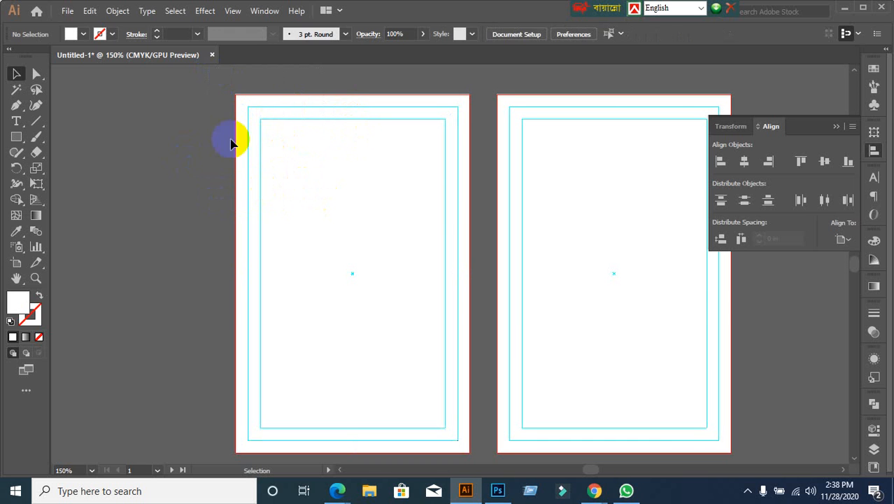
left_click(284, 109)
left_click(292, 125)
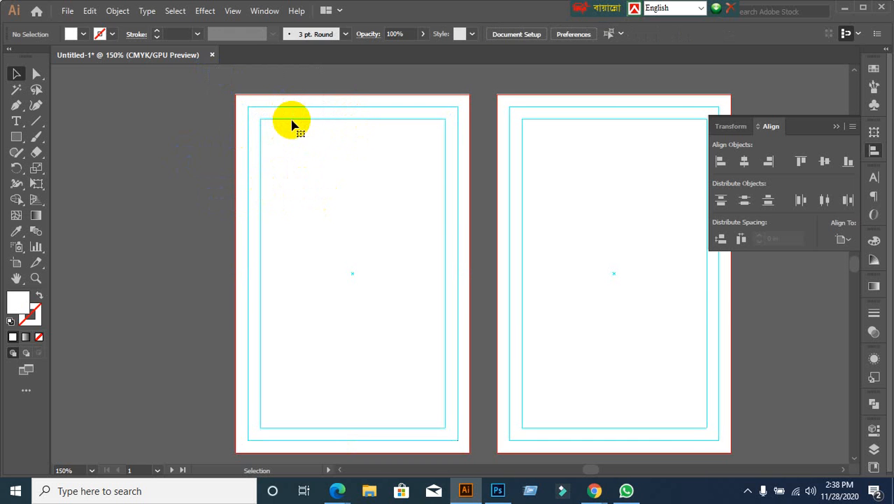
left_click(292, 124)
left_click(233, 211)
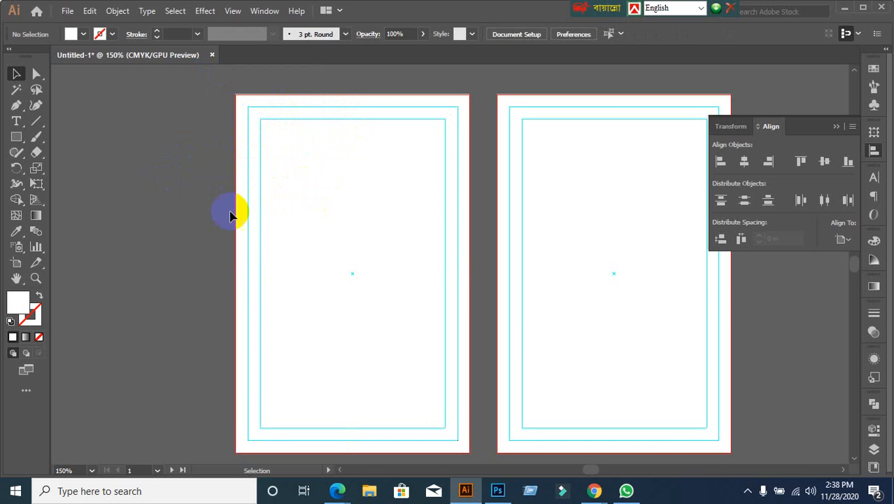
left_click(314, 228)
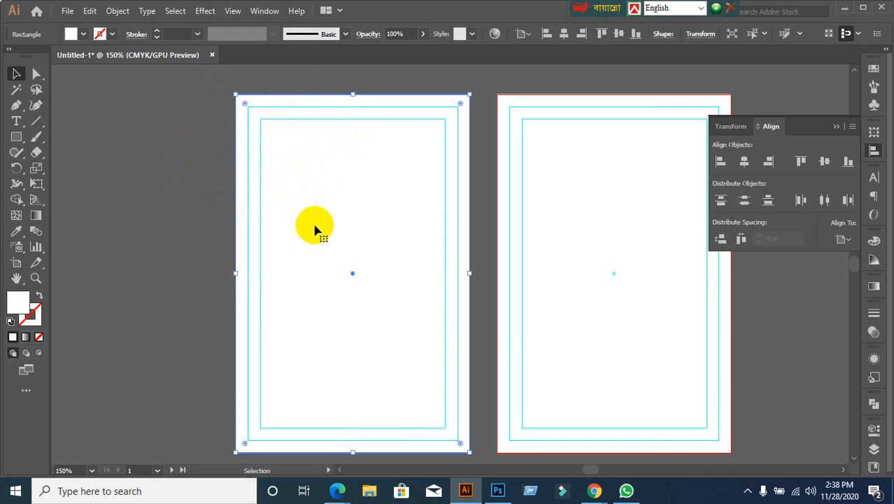
left_click_drag(319, 228, 244, 231)
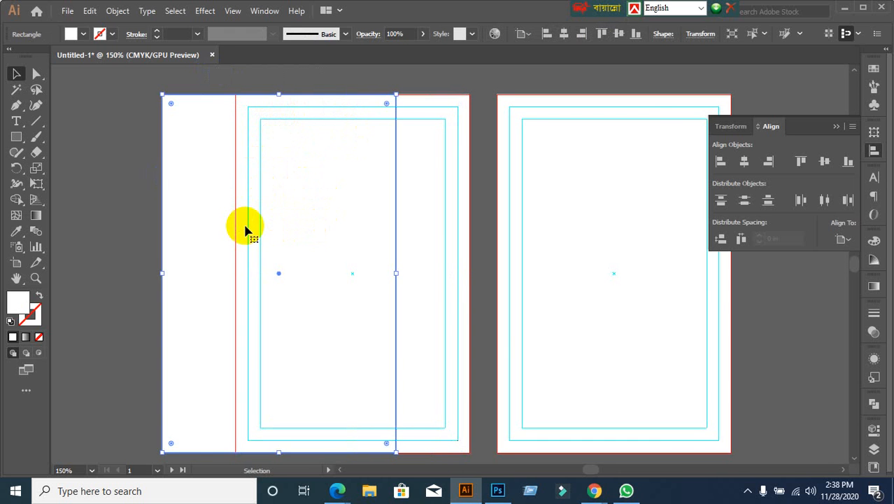
key("Delete")
Step: Lock the guides from the canvas context menu and zoom back out to 100%
scroll(225, 227, "down", 2)
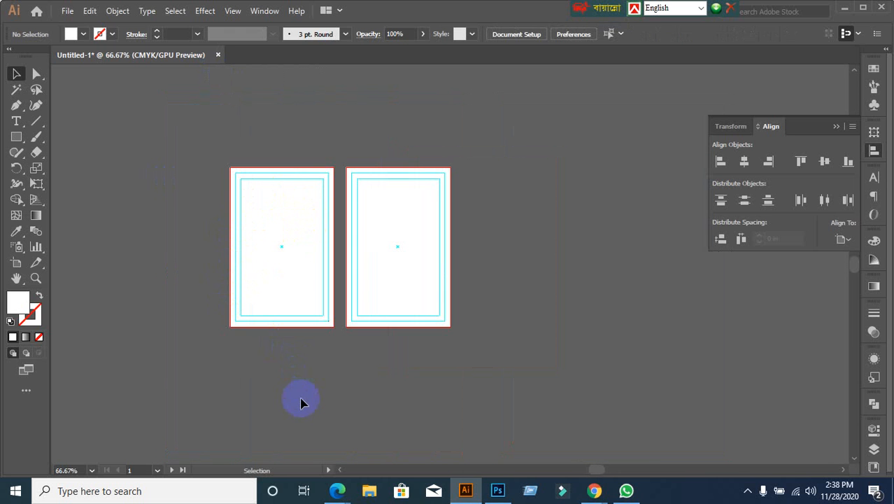
scroll(284, 388, "up", 1)
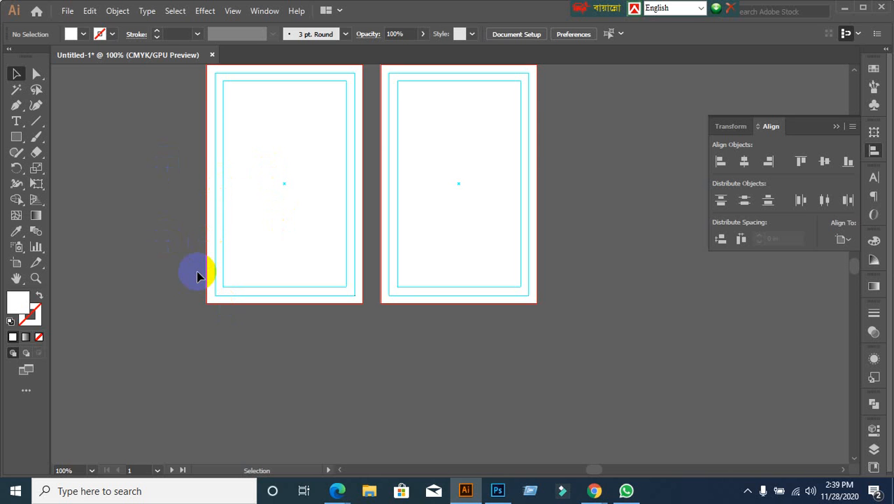
scroll(197, 275, "up", 1)
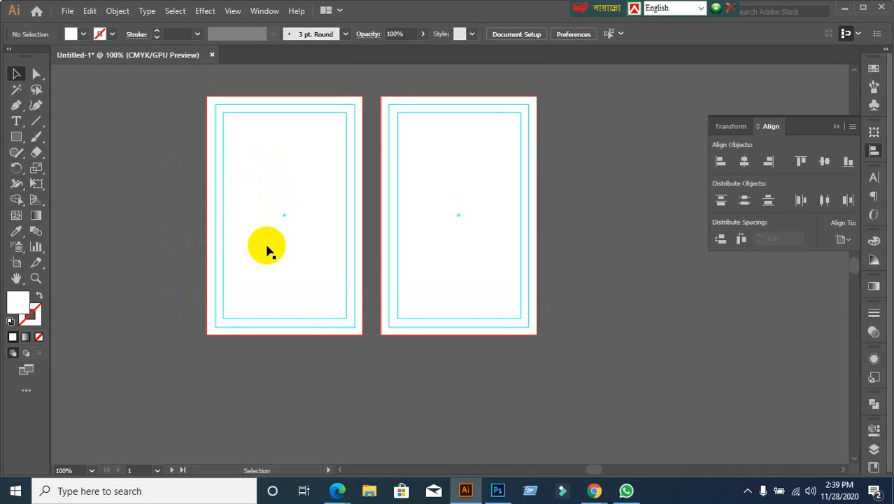
scroll(311, 329, "up", 1)
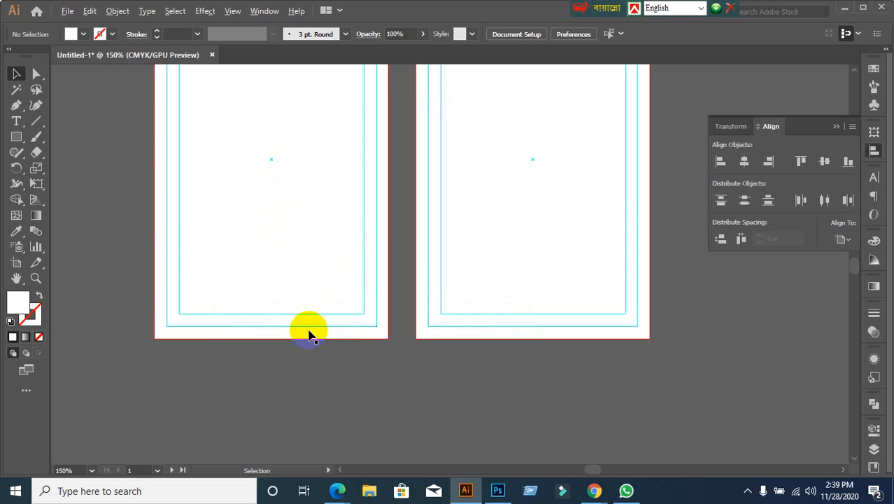
left_click(272, 205)
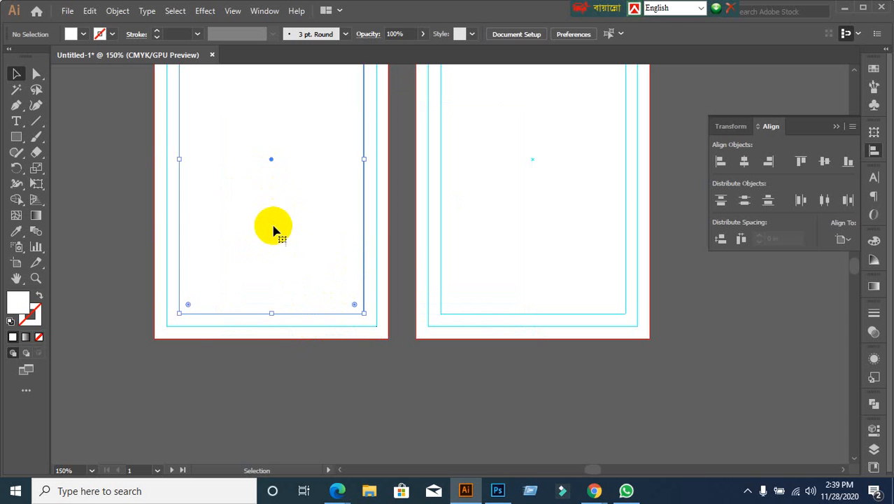
left_click(94, 234)
right_click(230, 167)
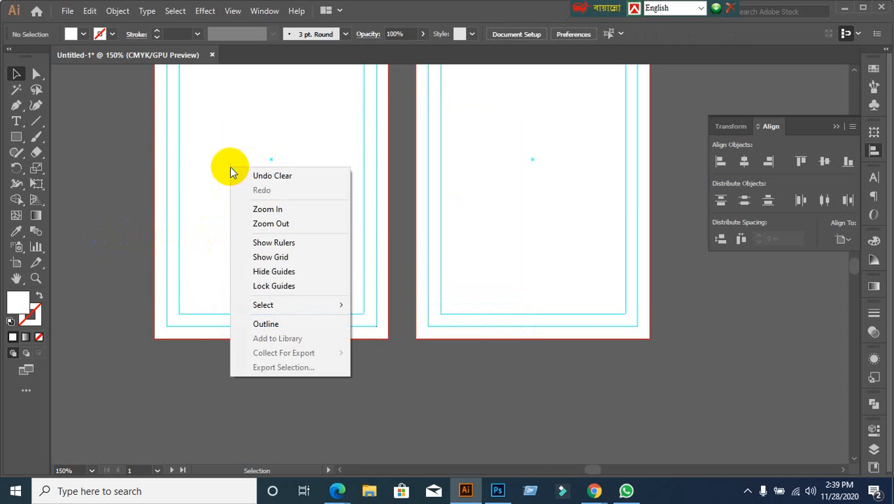
left_click(278, 286)
key("ctrl+minus")
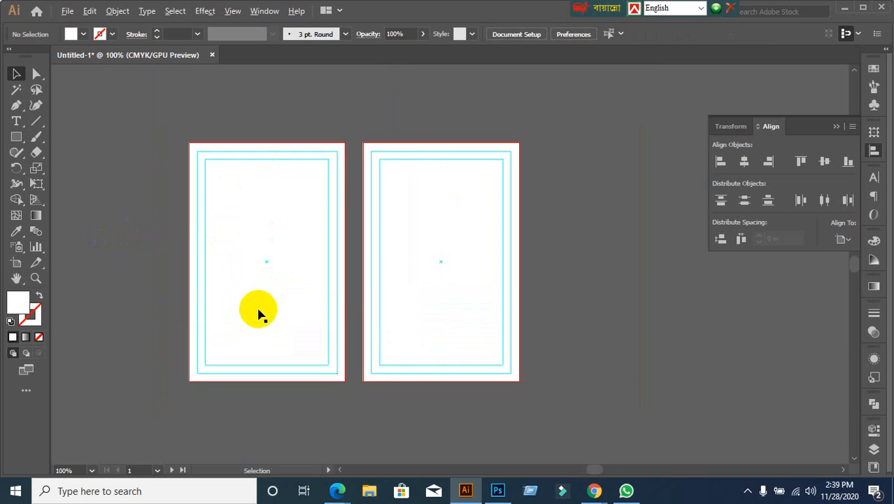
Step: Lock the second artboard's rectangle with Ctrl+2 and confirm a marquee across both artboards selects nothing
left_click(251, 243)
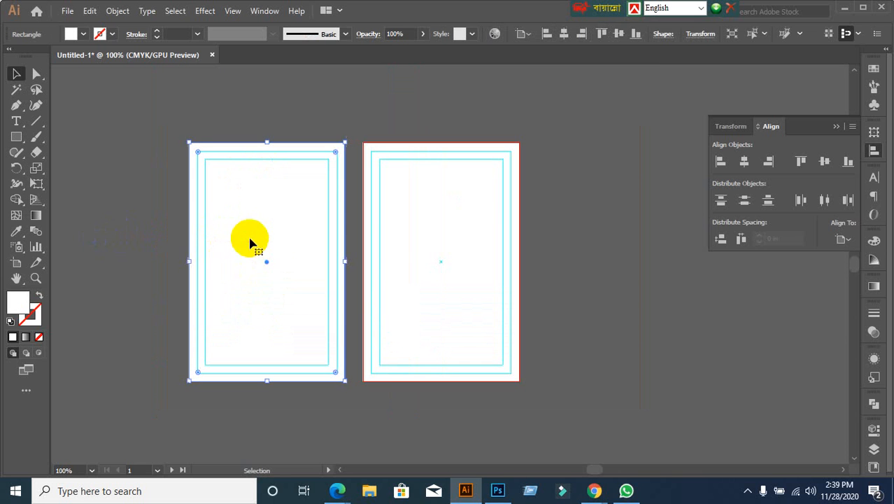
left_click(286, 273)
left_click(399, 263)
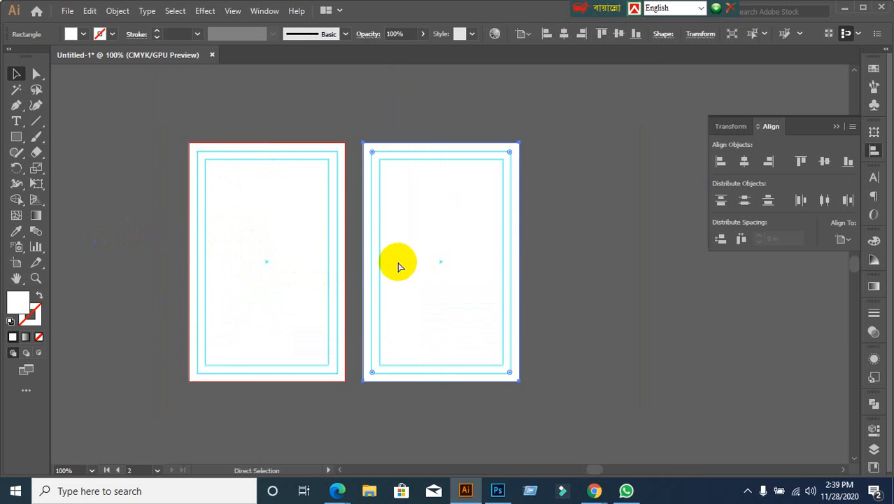
key("ctrl+2")
left_click_drag(136, 135, 557, 275)
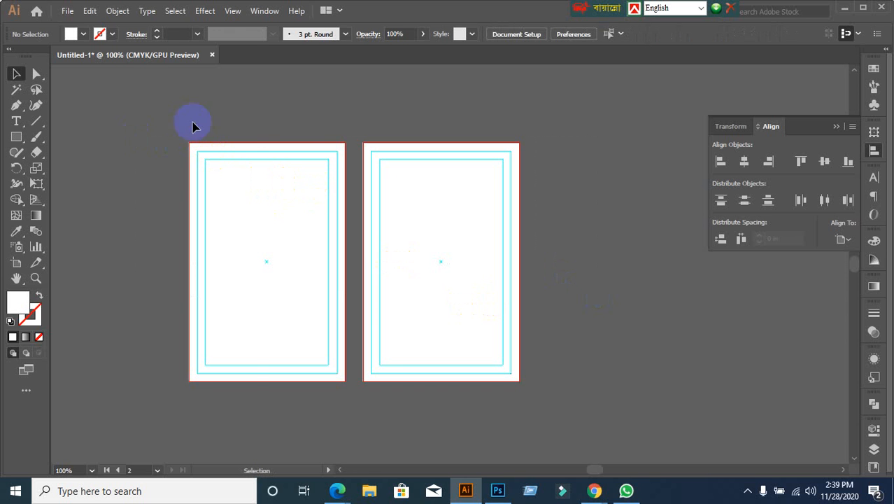
Step: Use File > Place to pick the FRONT image from the Desktop folder
left_click(68, 12)
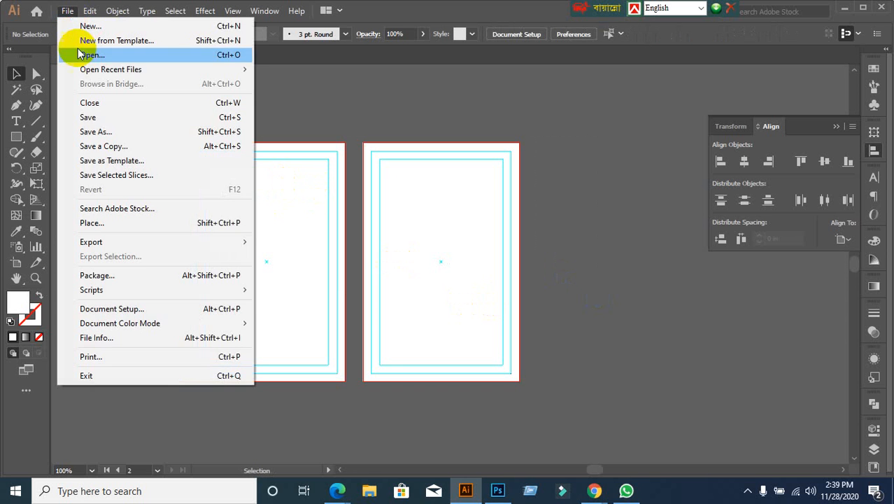
left_click(90, 224)
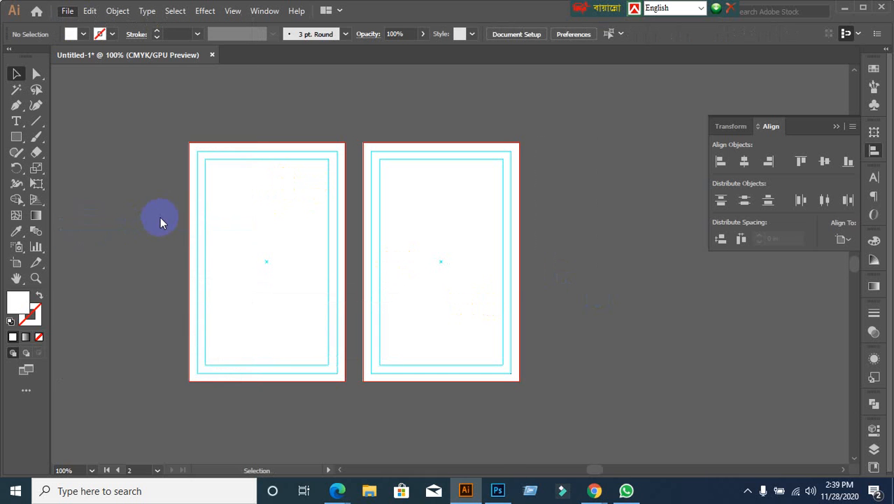
scroll(297, 275, "down", 8)
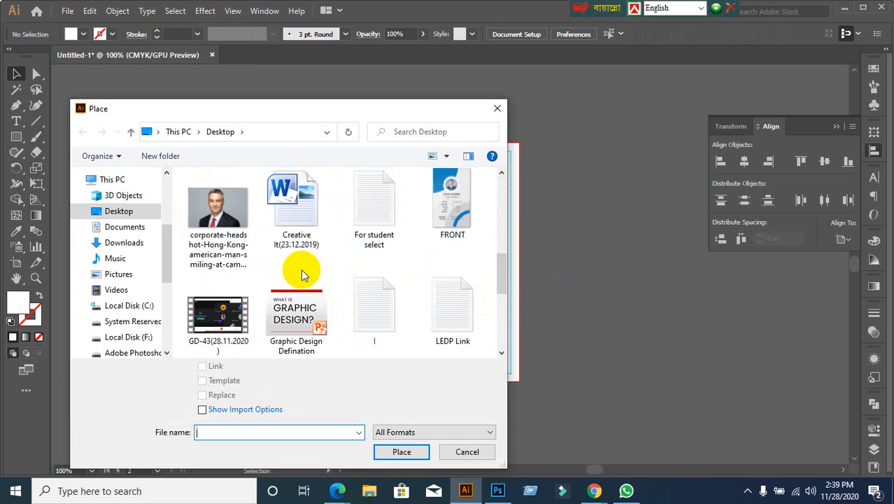
scroll(300, 280, "up", 1)
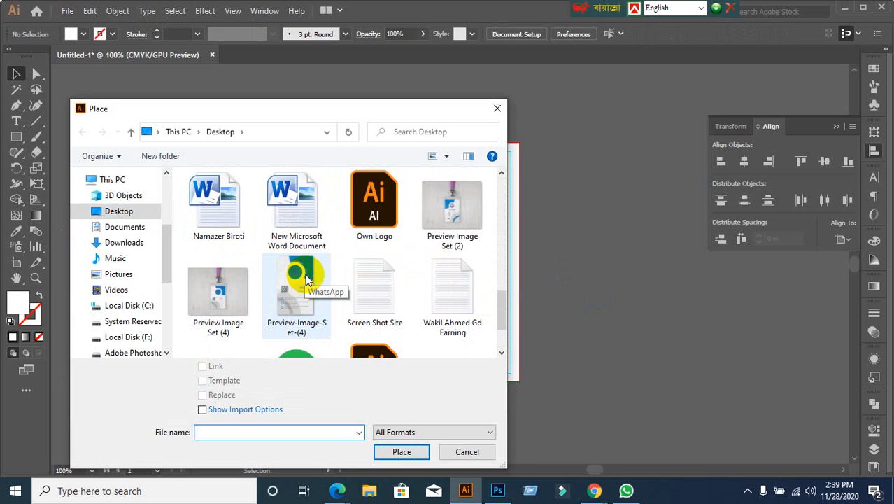
scroll(365, 284, "down", 1)
scroll(365, 299, "up", 1)
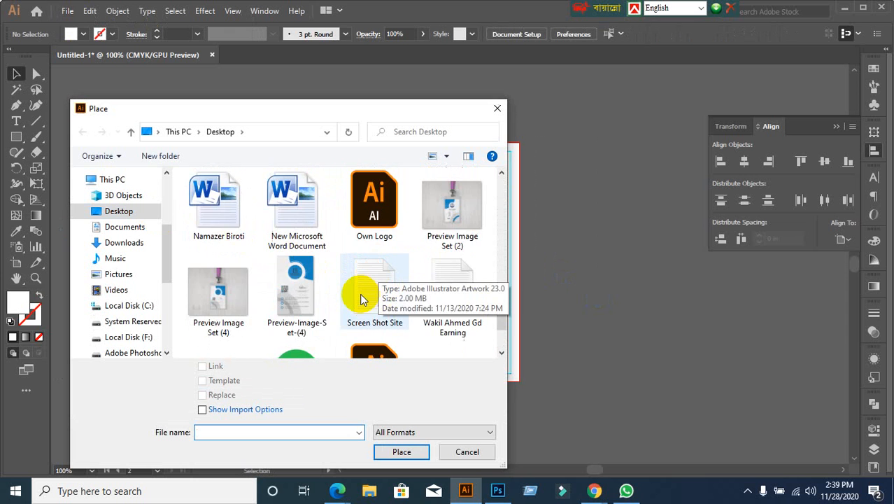
scroll(362, 298, "up", 2)
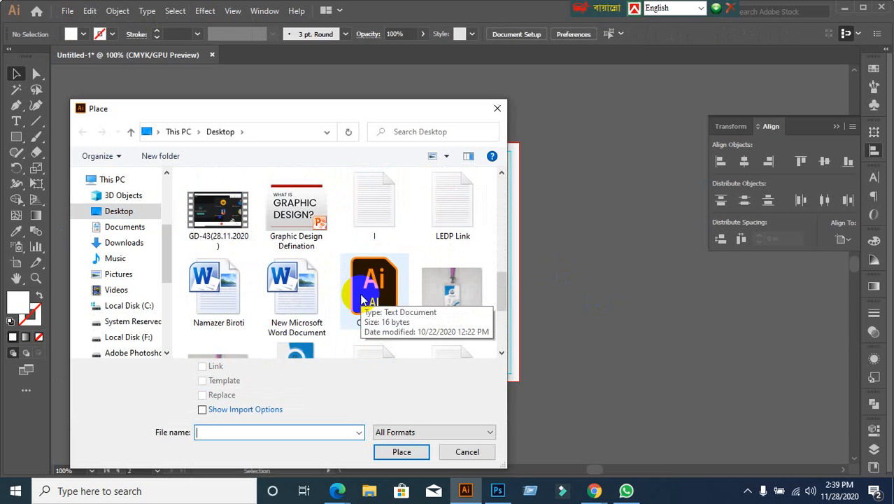
left_click(143, 211)
scroll(395, 294, "down", 3)
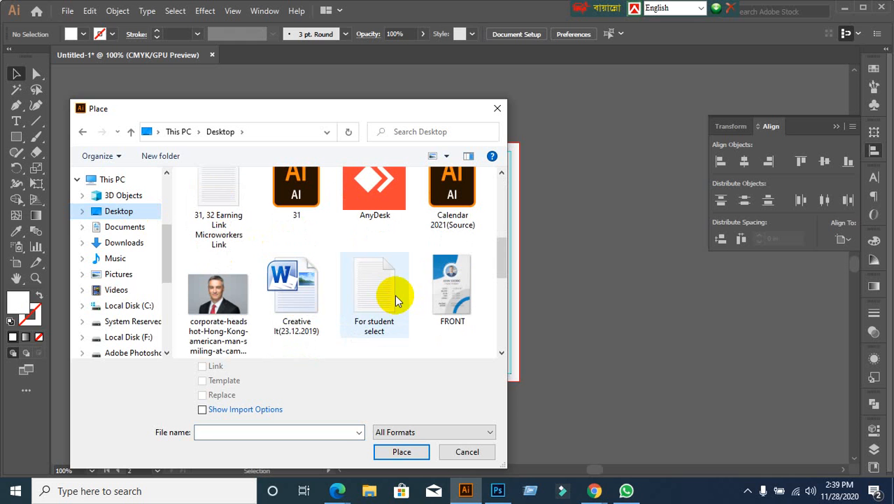
left_click(448, 279)
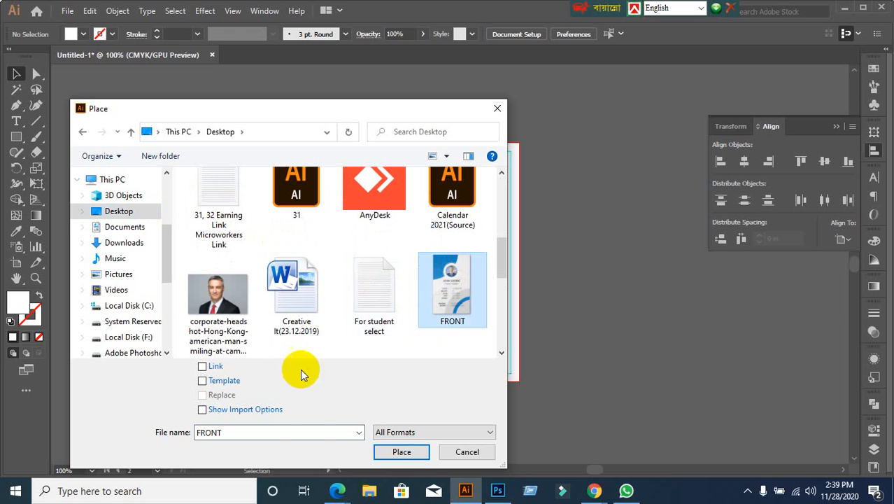
left_click(403, 452)
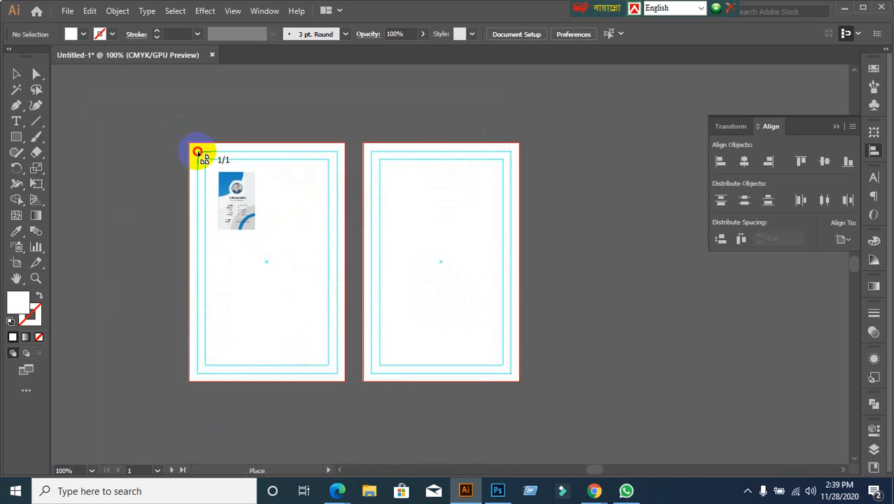
Step: Place the FRONT image from the first artboard's top-left corner and stretch it down to the artboard bottom
left_click_drag(200, 153, 335, 368)
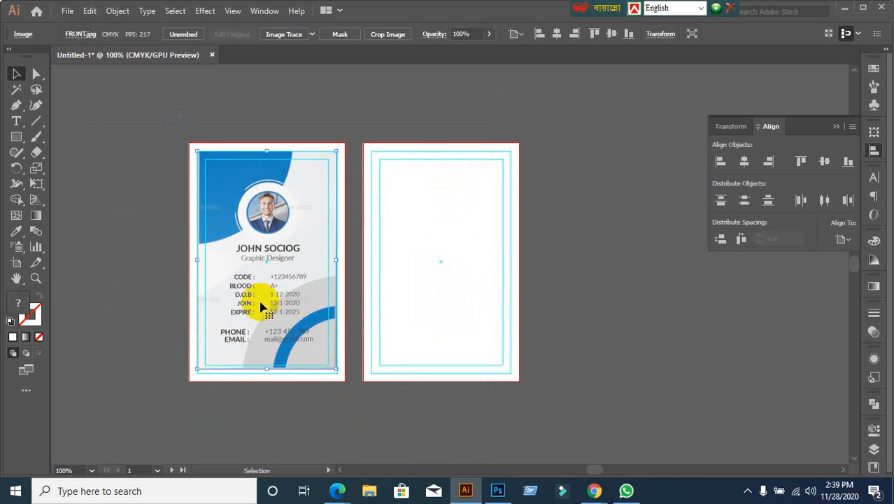
left_click(91, 198)
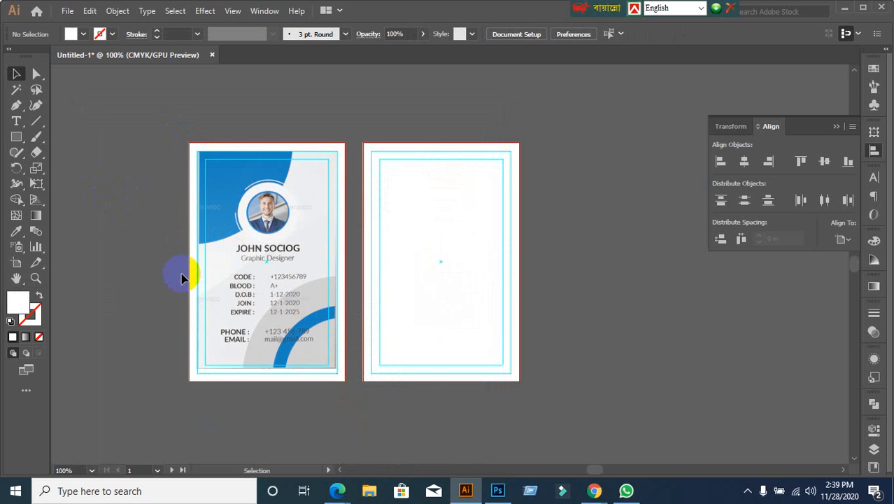
scroll(210, 365, "up", 1)
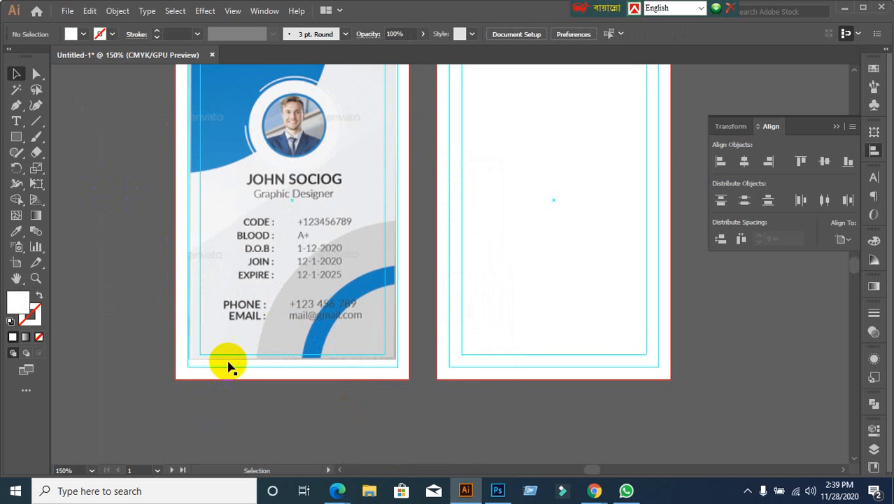
scroll(283, 248, "up", 1)
left_click(286, 245)
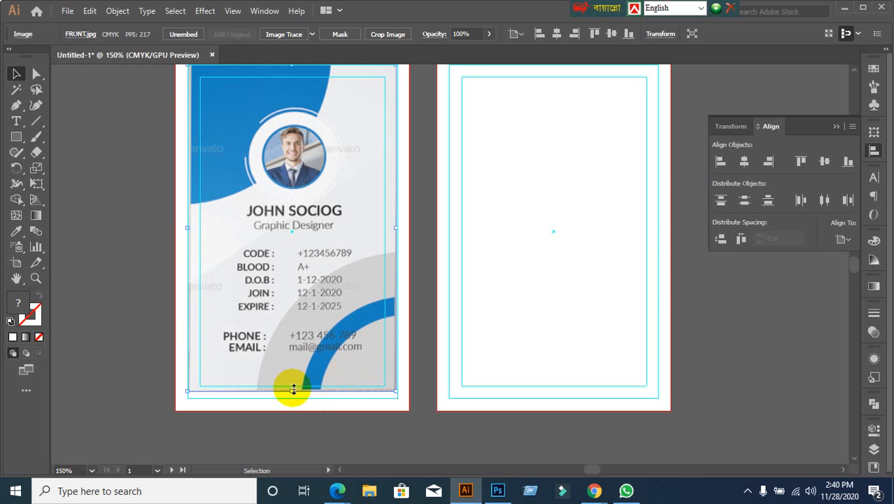
left_click_drag(292, 389, 292, 398)
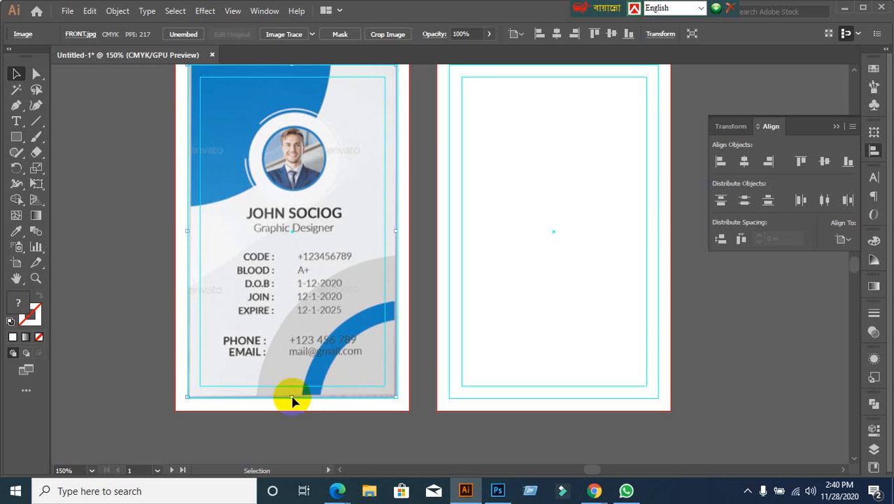
scroll(359, 393, "up", 2)
scroll(357, 393, "down", 2)
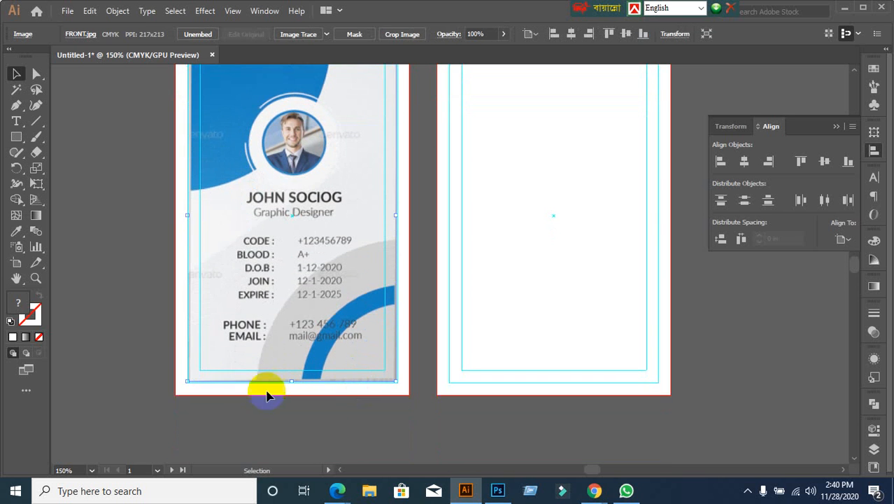
Step: Resize the card image from its corner, undo the overshoot, and deselect it
left_click(126, 319)
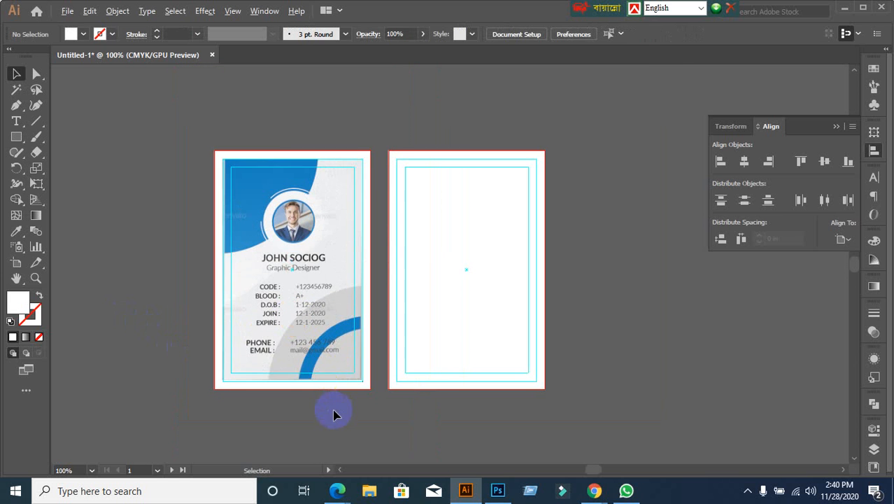
scroll(333, 413, "down", 2)
left_click(289, 319)
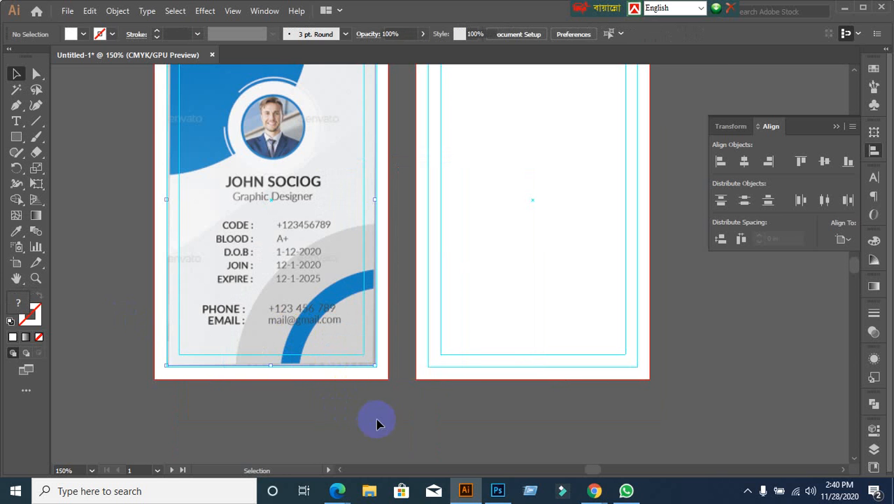
left_click_drag(374, 366, 392, 388)
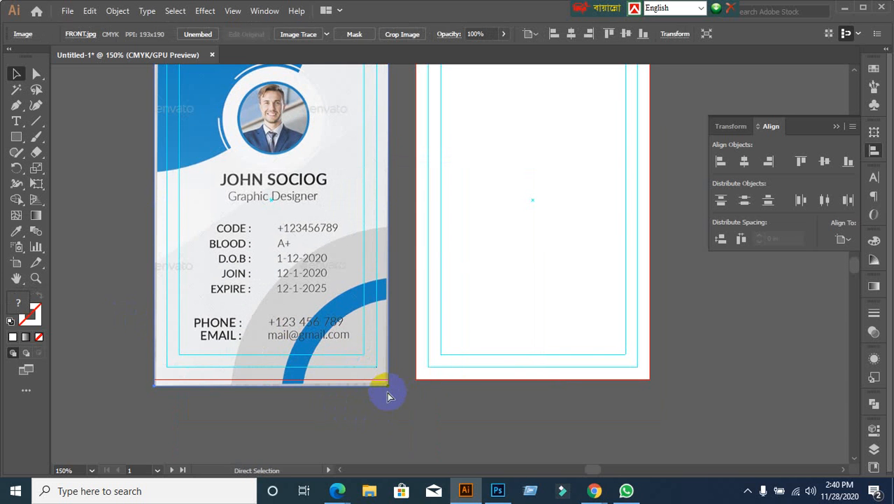
key("ctrl+z")
left_click(361, 405)
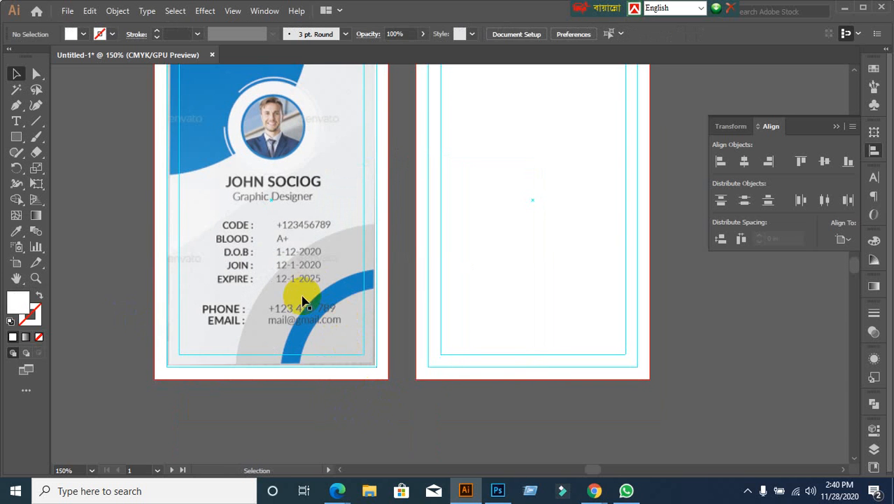
scroll(302, 300, "down", 1)
left_click(235, 341)
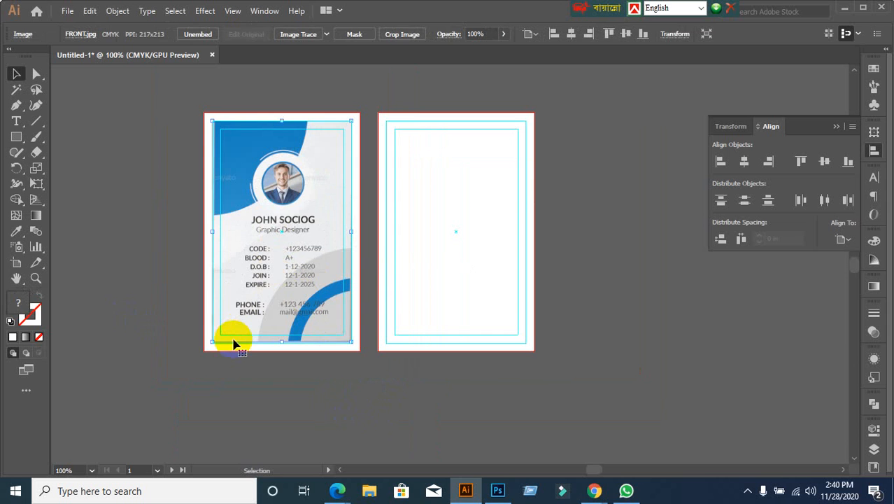
key("ctrl+shift+a")
scroll(267, 305, "up", 1)
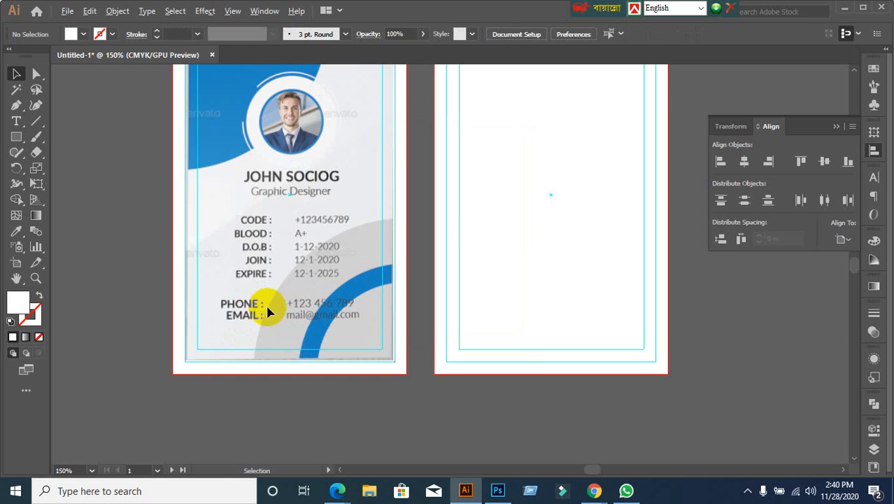
left_click(63, 16)
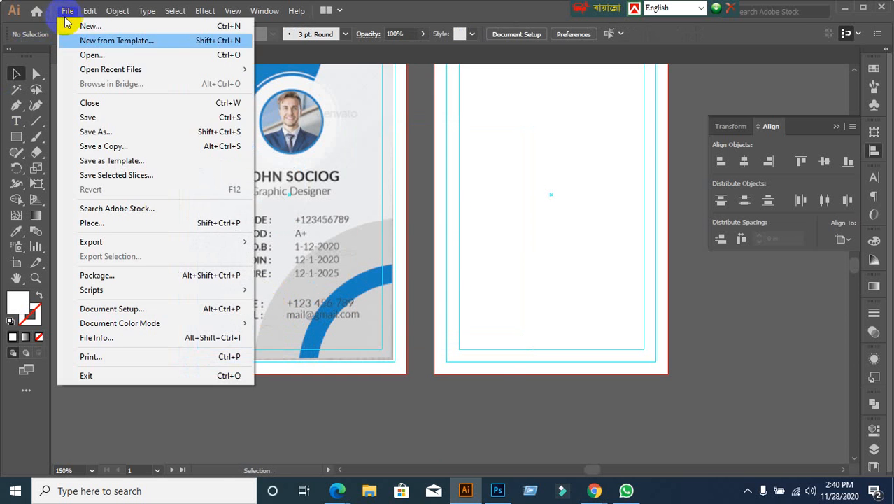
Step: Use File > Place to pick the Preview-Image-Set-(4) image from the Desktop
left_click(87, 222)
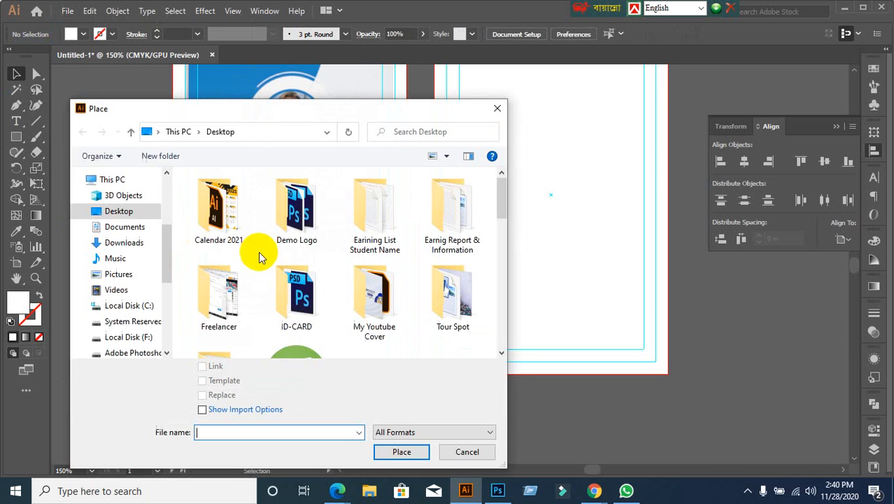
scroll(381, 308, "down", 5)
scroll(385, 298, "down", 2)
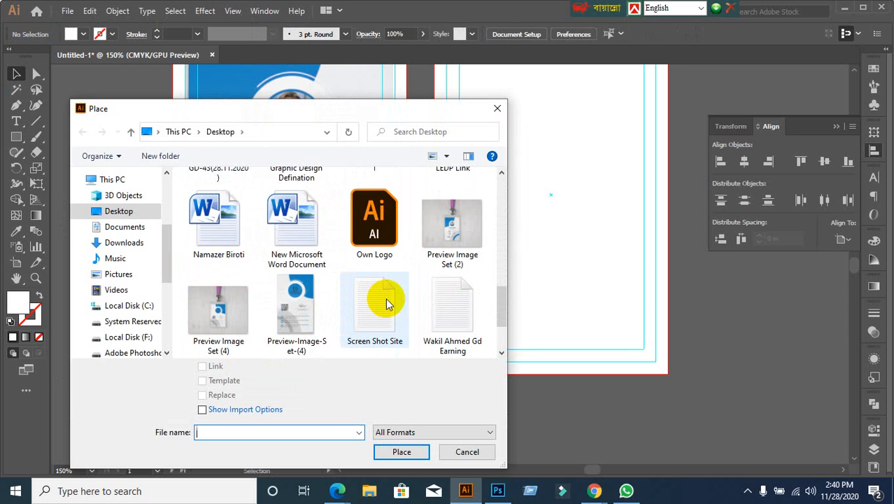
scroll(385, 298, "down", 1)
left_click(298, 210)
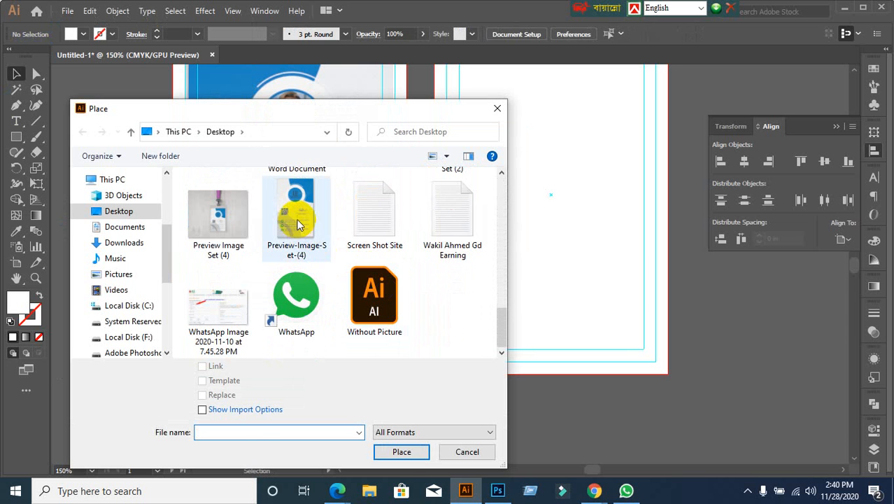
left_click(402, 450)
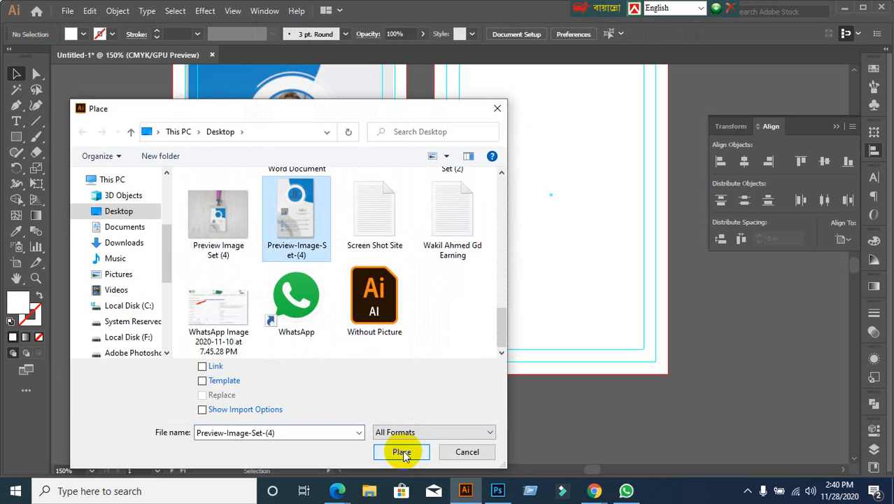
scroll(458, 377, "up", 3)
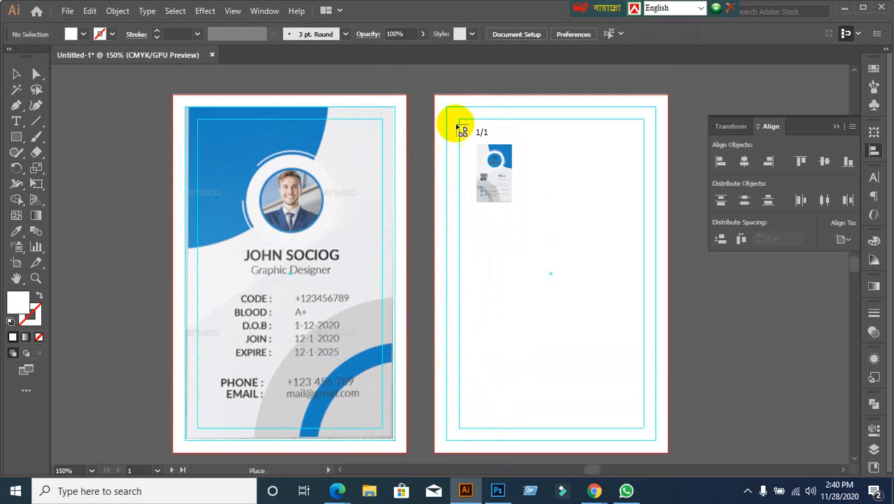
Step: Place the back image from the second artboard's top-left corner and shrink it with the Selection tool
left_click_drag(447, 105, 668, 437)
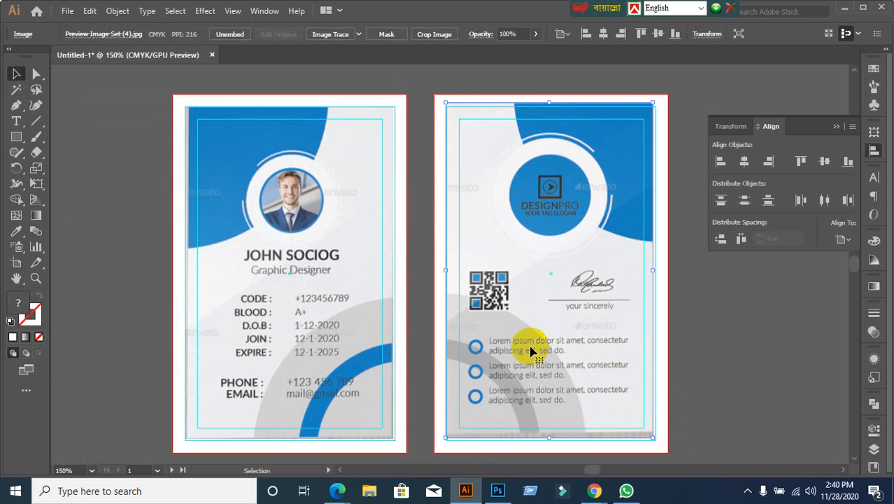
left_click(16, 75)
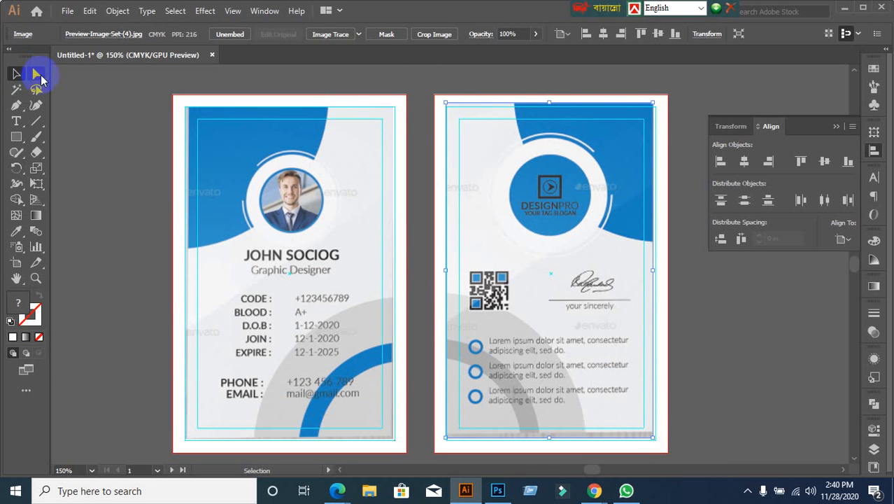
scroll(120, 135, "down", 1)
scroll(121, 135, "down", 2)
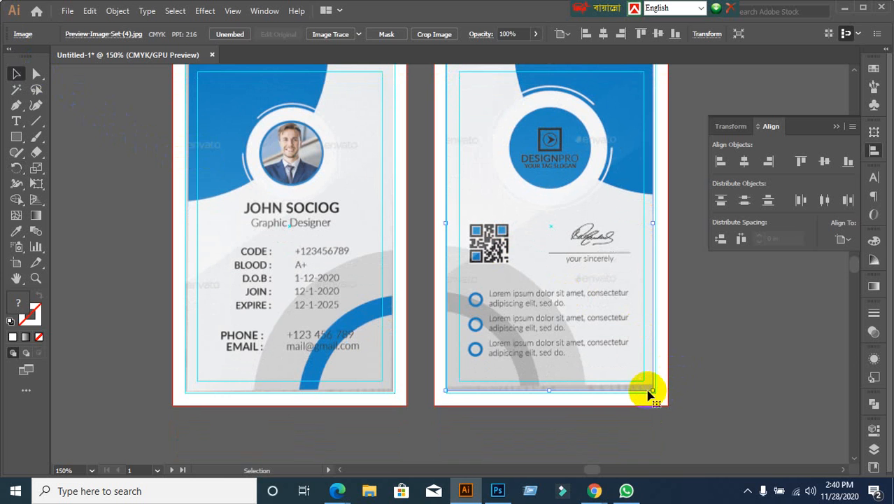
left_click_drag(651, 390, 630, 353)
scroll(696, 371, "up", 2)
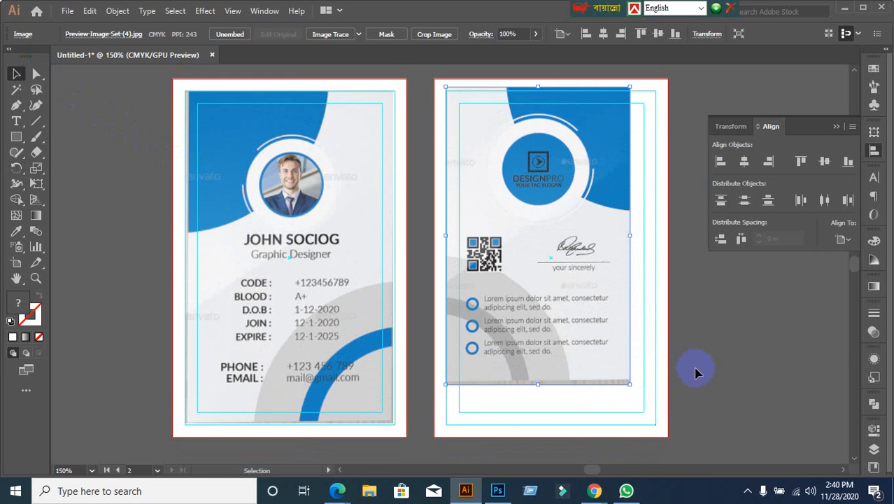
scroll(696, 370, "up", 1)
scroll(670, 329, "down", 1)
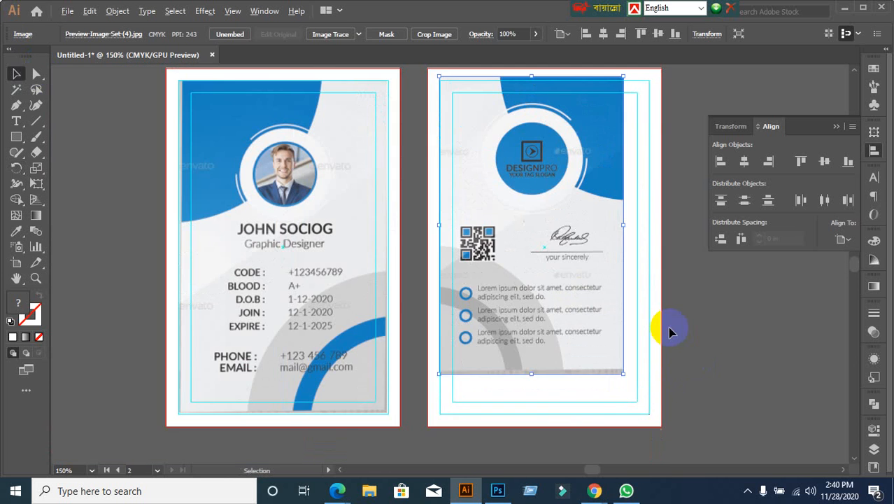
left_click_drag(665, 317, 602, 301)
mouse_move(472, 261)
left_mouse_down()
mouse_move(486, 276)
mouse_move(468, 261)
left_mouse_up()
scroll(491, 286, "up", 3)
scroll(581, 383, "down", 2)
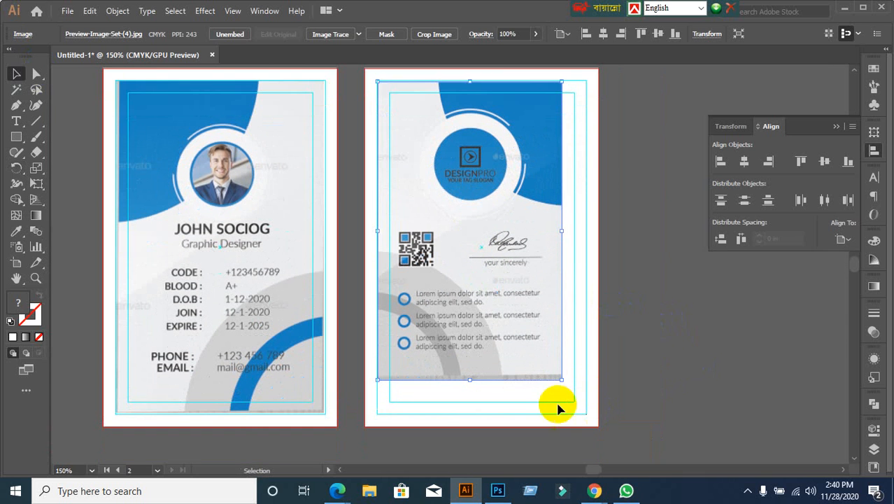
Step: Enlarge the back image to fill the second card, deselect it, and pan to the front card
left_click_drag(560, 379, 588, 417)
scroll(566, 447, "down", 3)
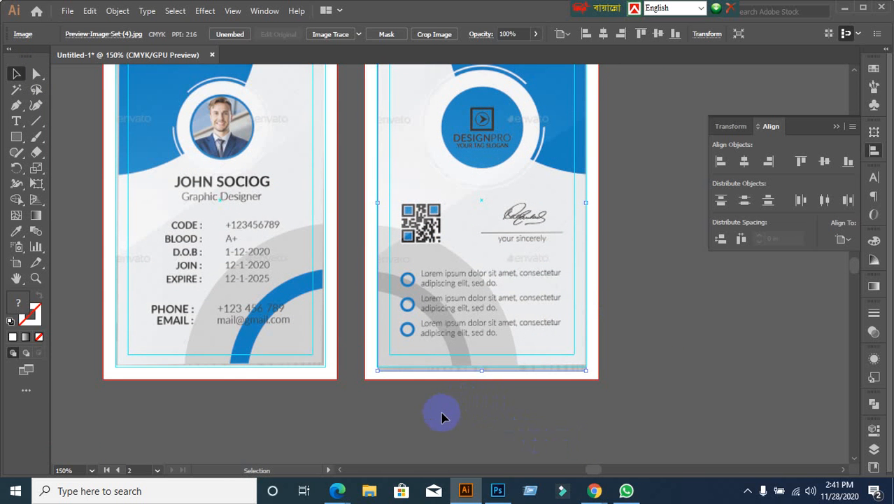
left_click(442, 417)
scroll(313, 379, "up", 2)
left_click(499, 289)
scroll(649, 402, "up", 3)
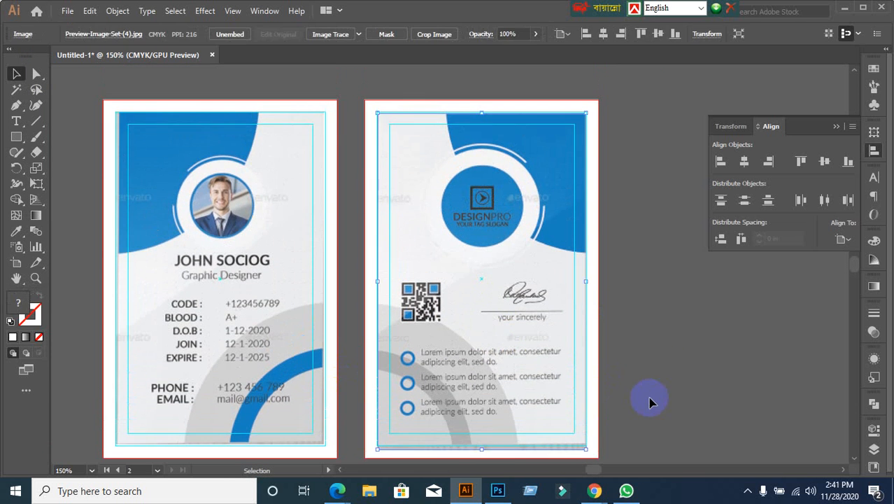
left_click(649, 402)
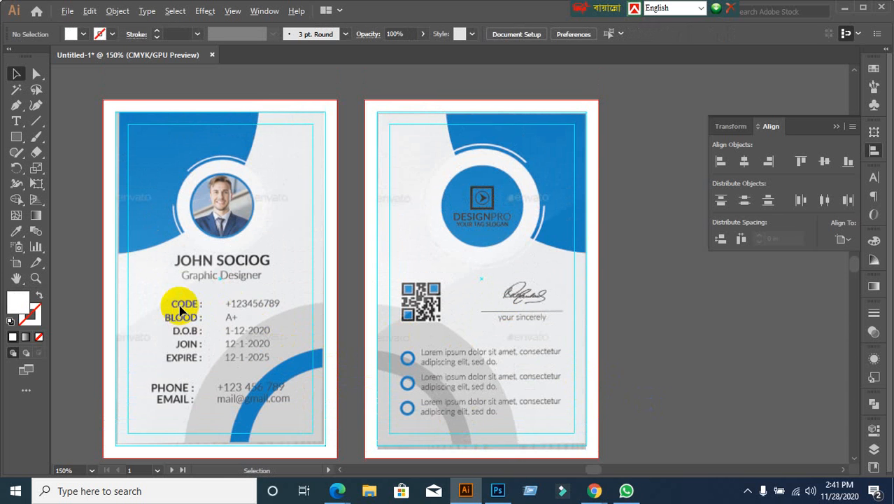
scroll(116, 306, "down", 1)
scroll(116, 306, "up", 2)
left_click_drag(150, 267, 401, 355)
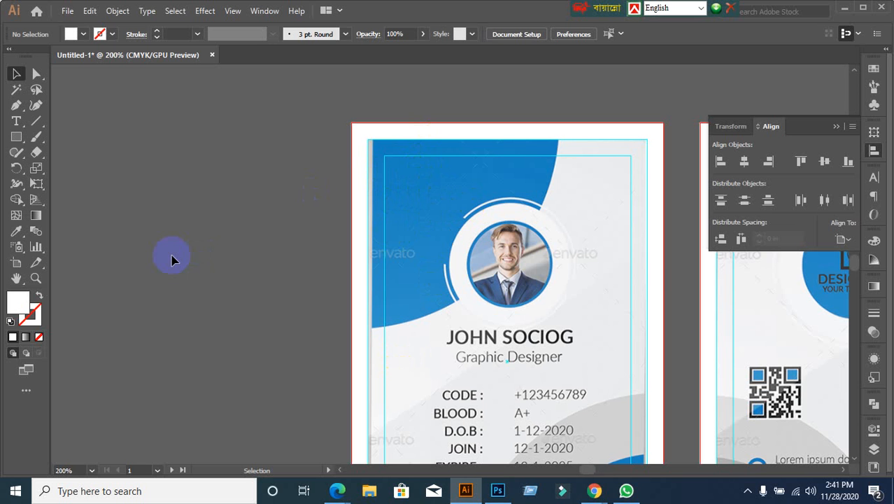
Step: Draw a large circle with the Ellipse tool on the empty canvas left of the cards
scroll(173, 259, "down", 1)
left_click_drag(187, 253, 259, 228)
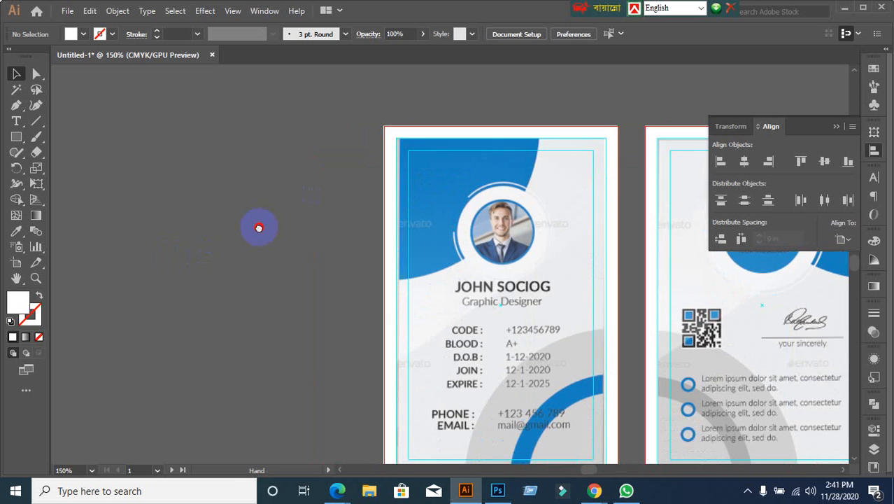
left_click(17, 137)
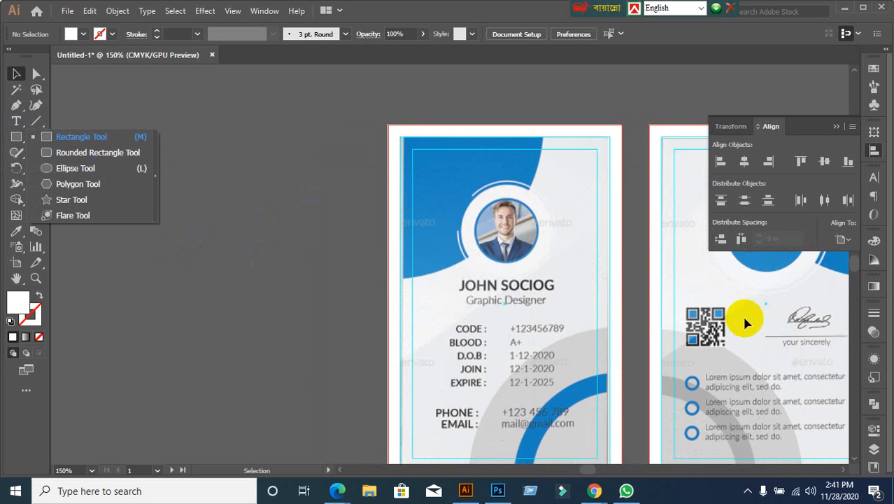
left_click(54, 168)
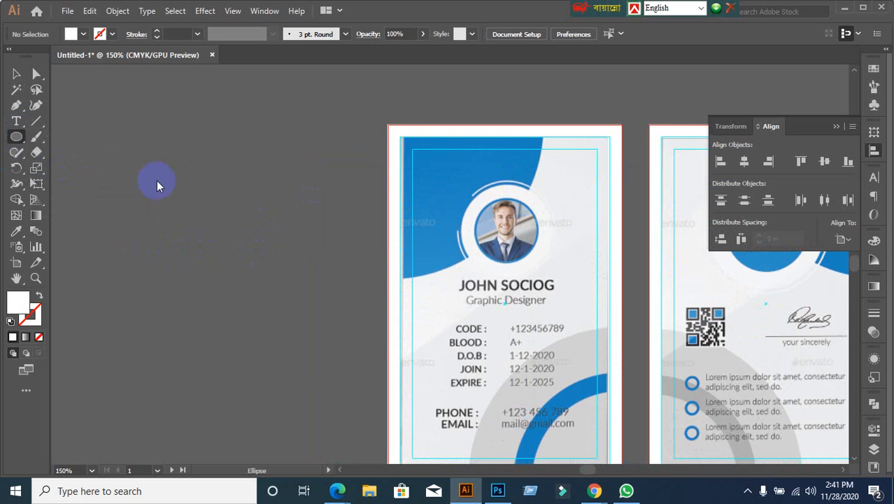
left_click_drag(131, 126, 363, 359)
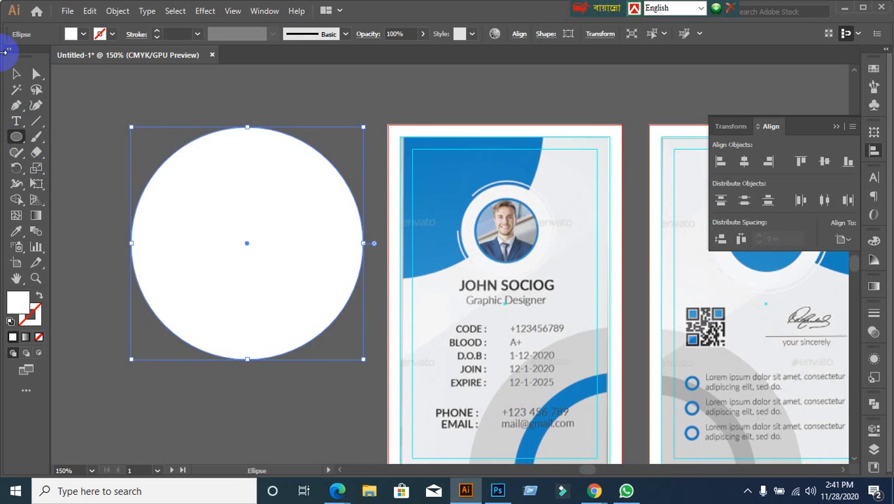
Step: Fill the circle with red from the control bar's Fill swatches
left_click(16, 73)
left_click(82, 34)
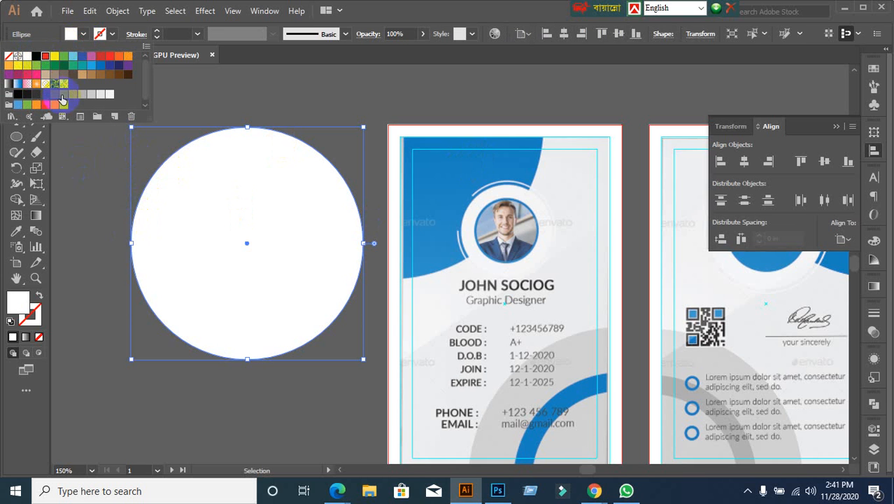
left_click(170, 185)
left_click(100, 170)
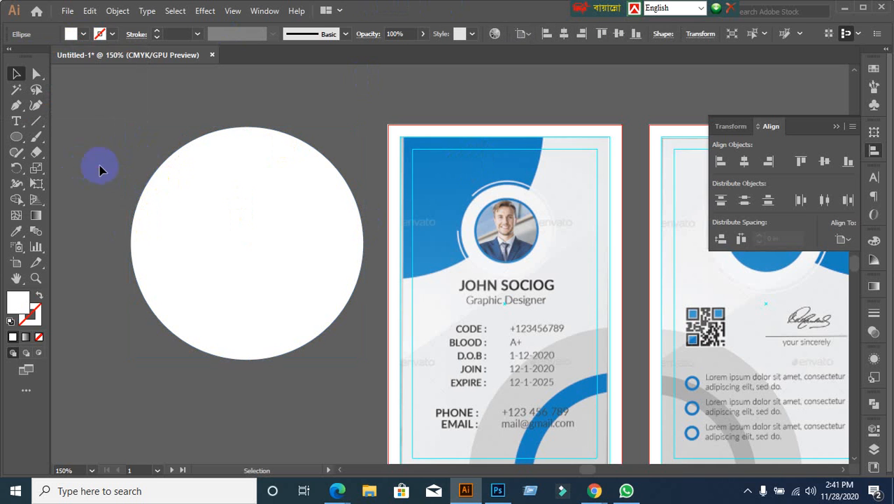
left_click(199, 243)
left_click(73, 35)
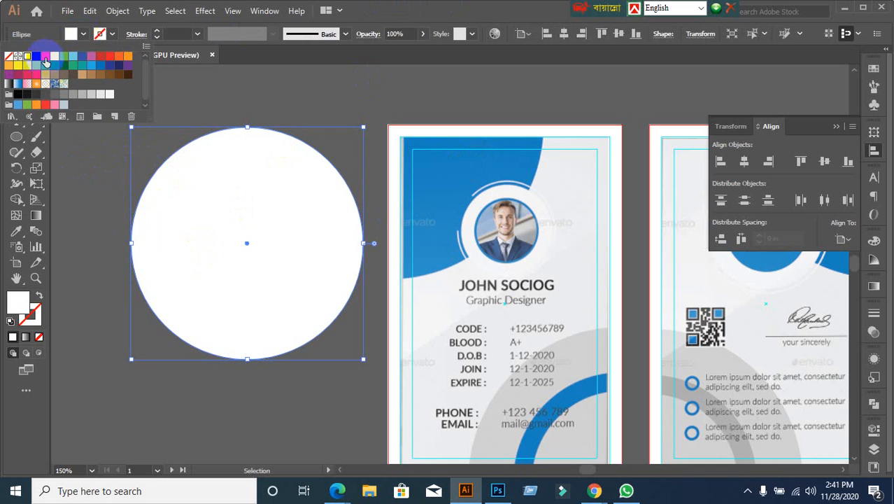
left_click(45, 62)
left_click(76, 235)
left_click(98, 165)
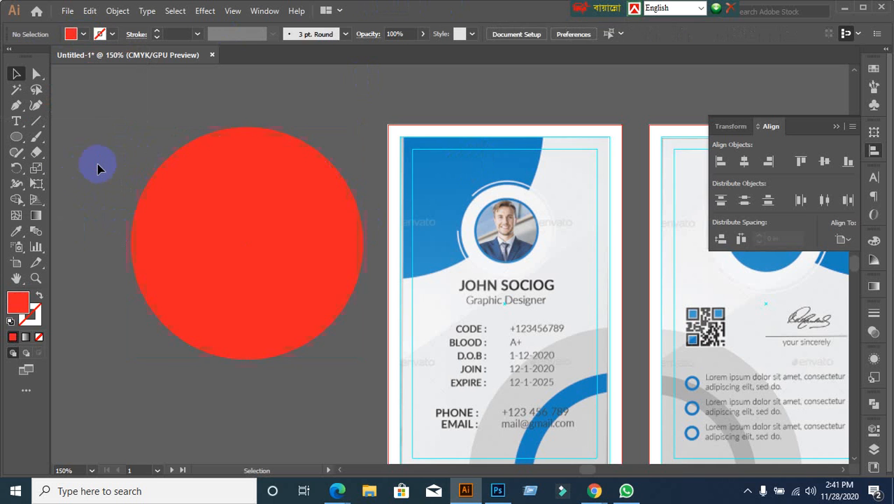
left_click(178, 261)
left_click(35, 121)
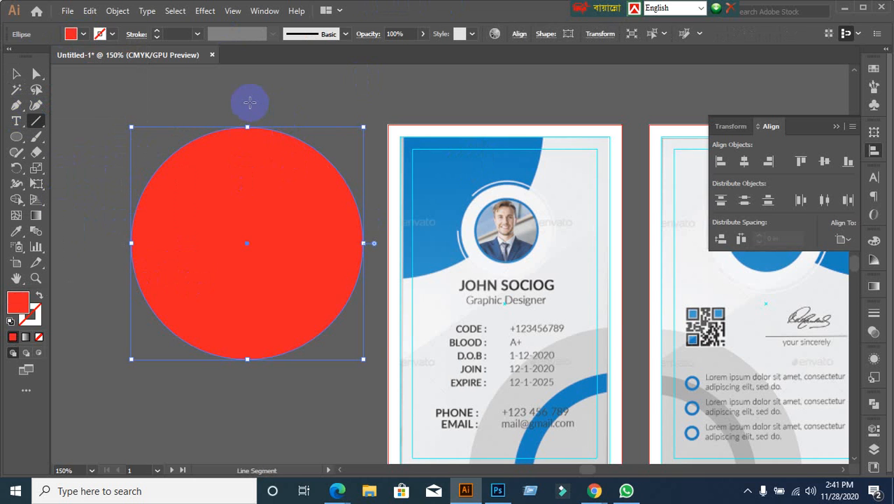
Step: Draw a vertical and a horizontal line through the red circle's centre
left_click_drag(247, 103, 250, 395)
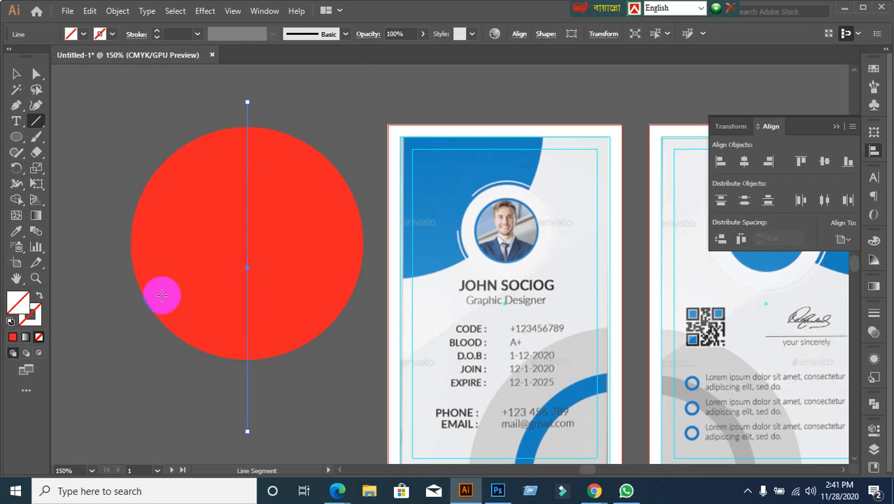
left_click(16, 74)
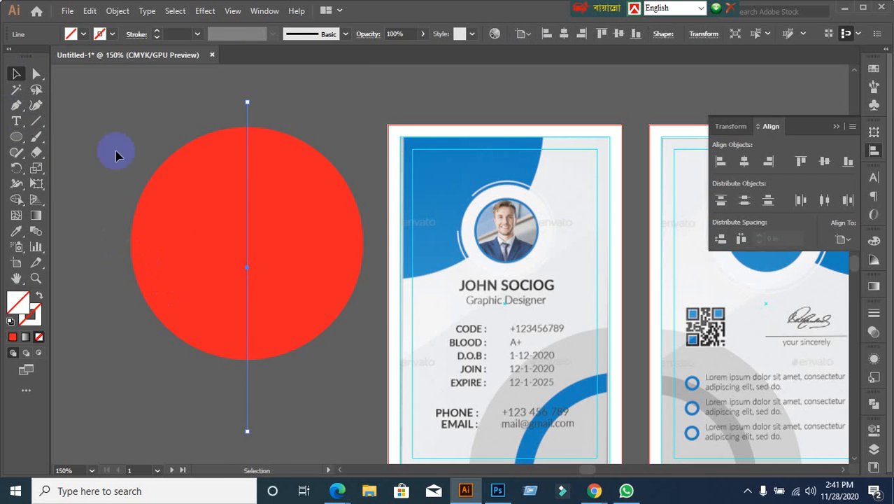
left_click(169, 229)
left_click(36, 120)
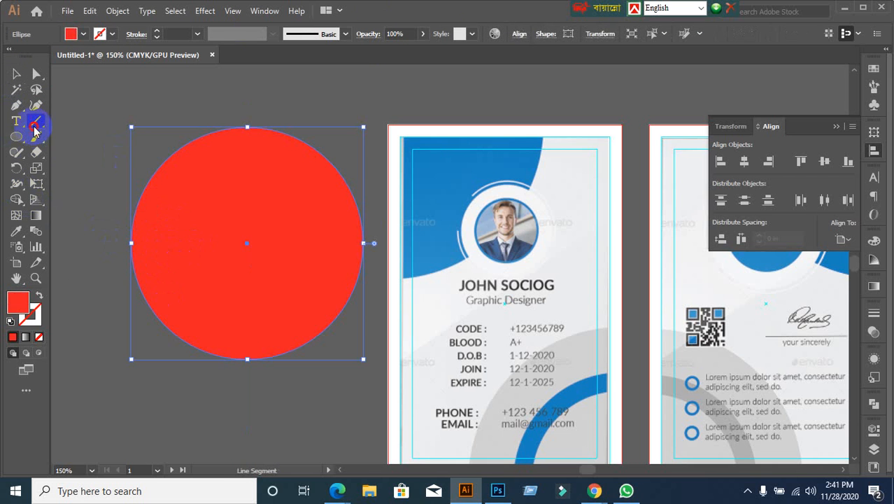
mouse_move(108, 242)
left_mouse_down()
mouse_move(402, 243)
mouse_move(409, 256)
mouse_move(378, 253)
left_mouse_up()
Step: Select the circle with both lines and drag a copy up above the cards
left_click(16, 73)
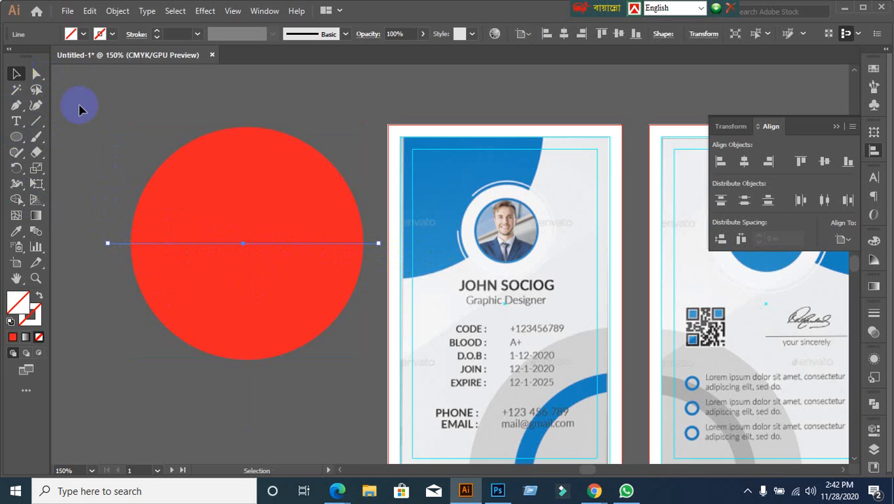
left_click(114, 123)
left_click_drag(189, 184, 322, 384)
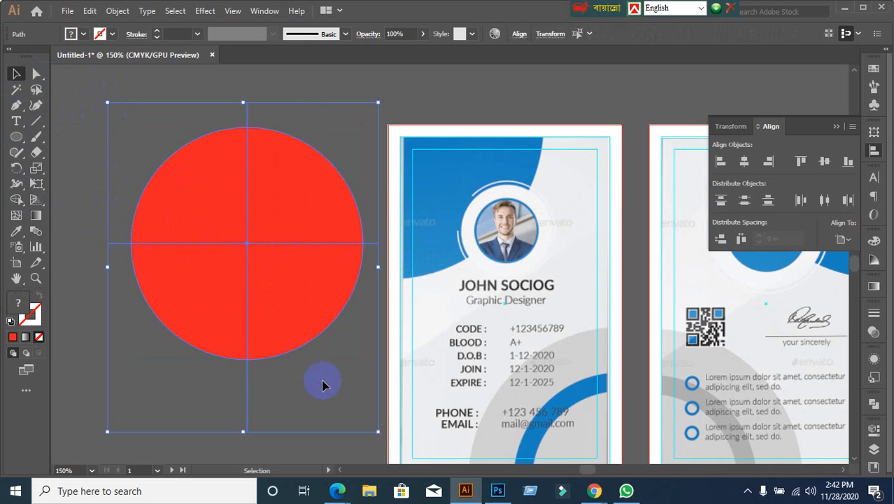
scroll(344, 361, "down", 1)
left_click_drag(295, 309, 516, 131)
left_click_drag(195, 186, 348, 386)
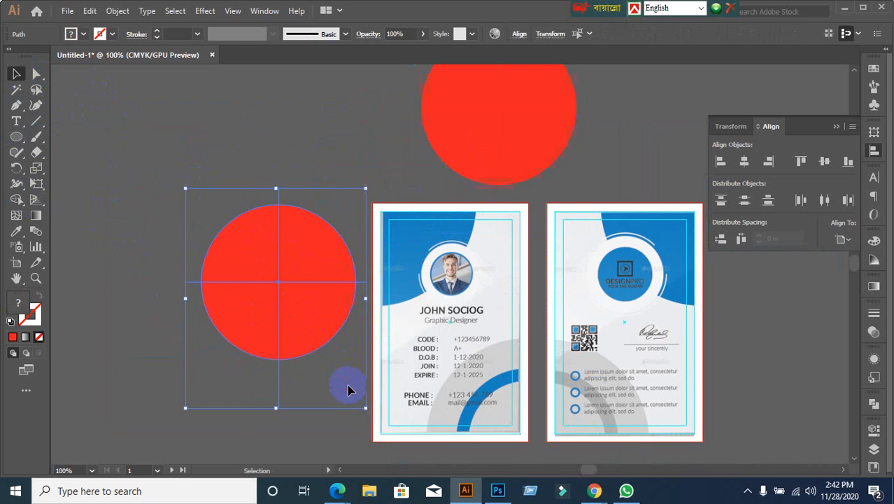
Step: With Shape Builder, remove the two top quarters and leftover line pieces, leaving one red quarter-circle
left_click(16, 199)
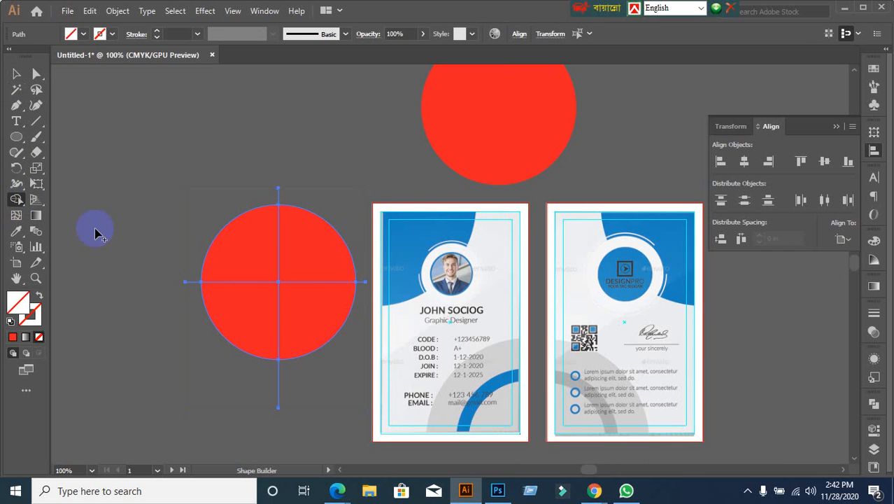
left_click(235, 255, "alt")
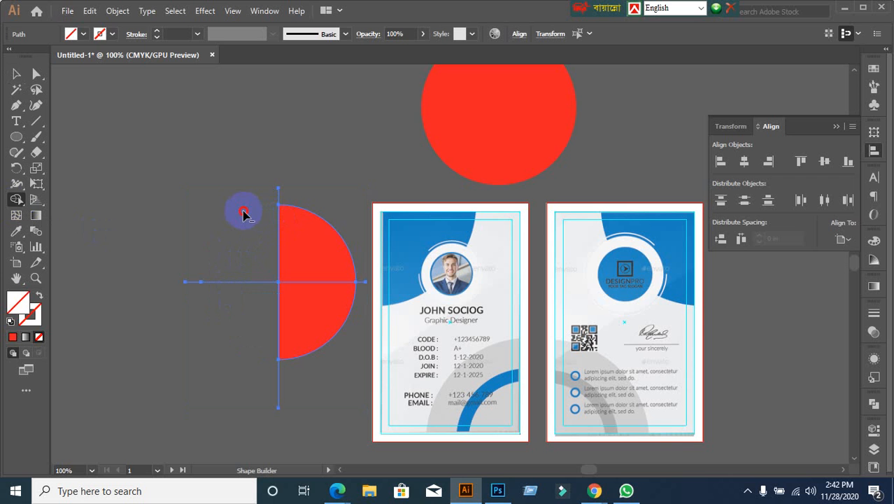
left_click(308, 242, "alt")
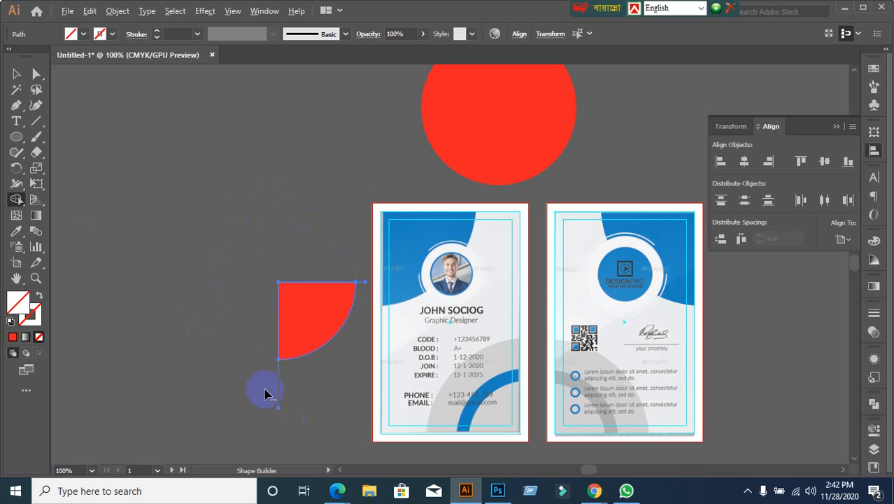
left_click_drag(321, 410, 326, 412)
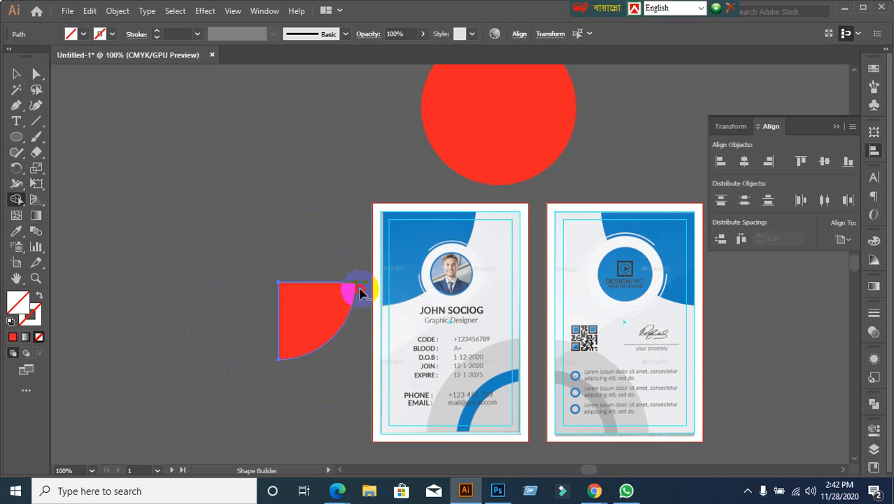
left_click(360, 292)
left_click(17, 73)
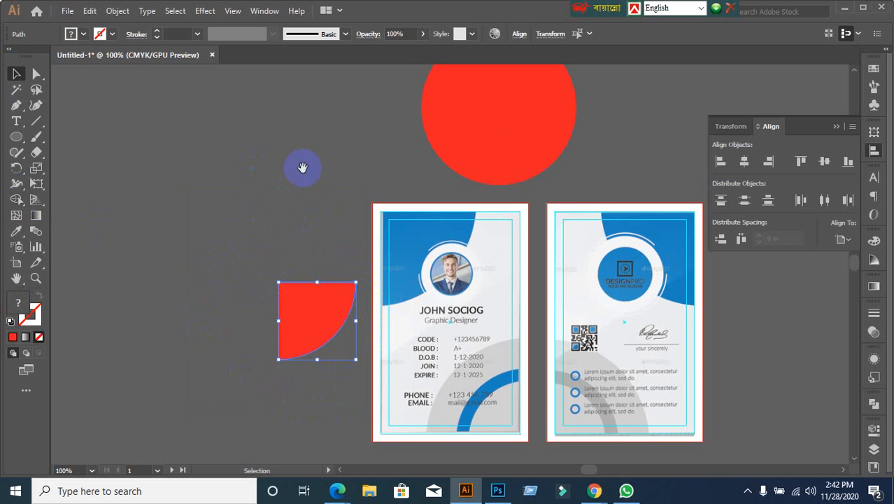
left_click_drag(302, 168, 141, 253)
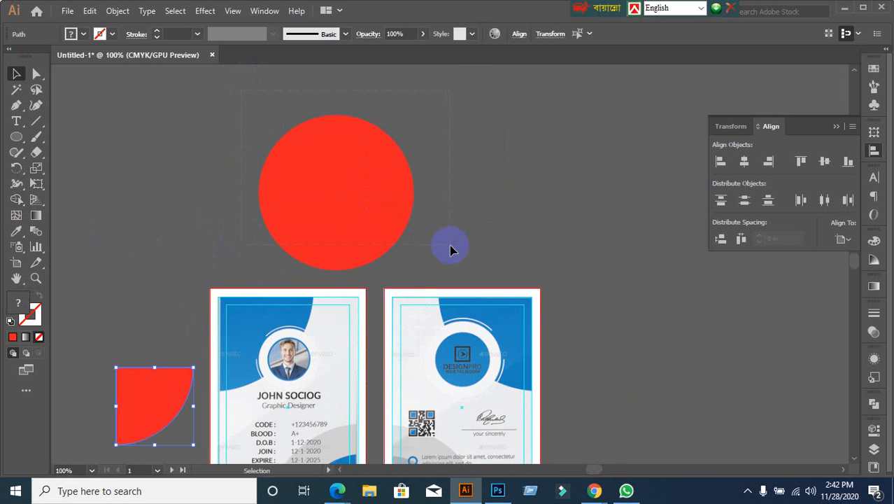
Step: Divide the spare red circle along its crossing lines with Pathfinder and ungroup the pieces
left_click_drag(450, 245, 450, 245)
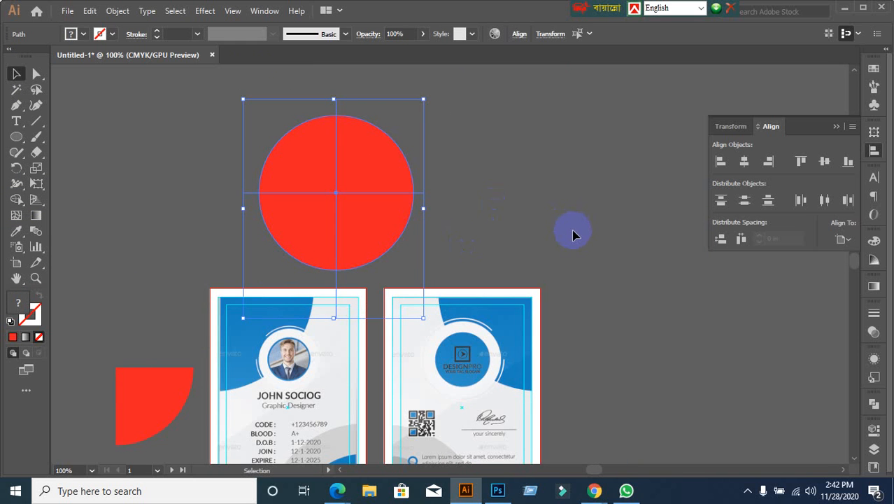
left_click(872, 404)
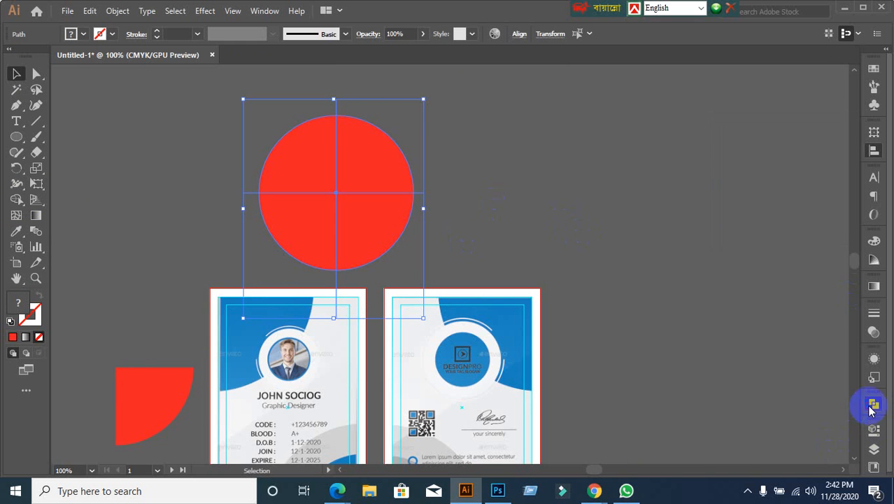
left_click(723, 457)
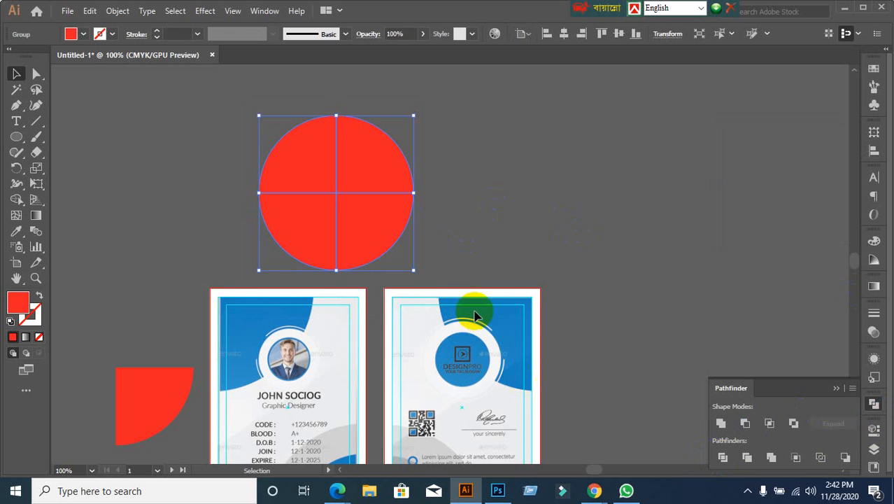
right_click(336, 222)
left_click(378, 326)
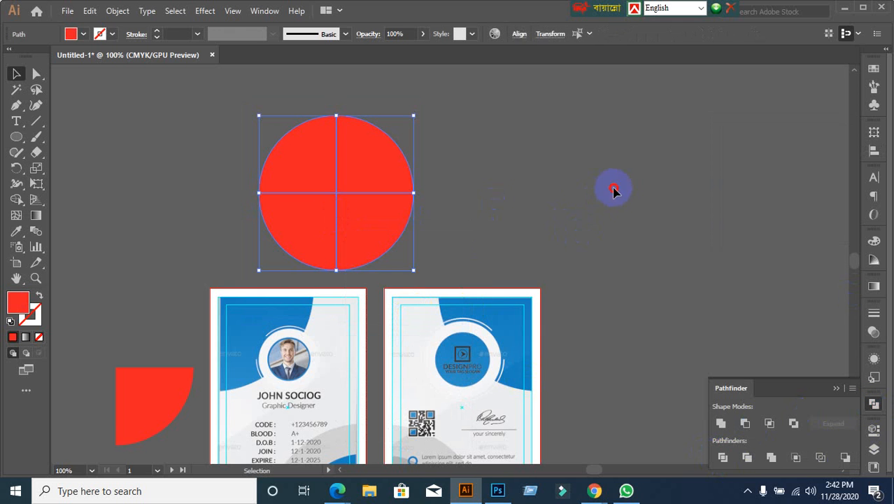
Step: Pull the quarter pieces apart and delete them all
left_click(613, 190)
left_click_drag(312, 236, 187, 212)
left_click_drag(289, 185, 206, 132)
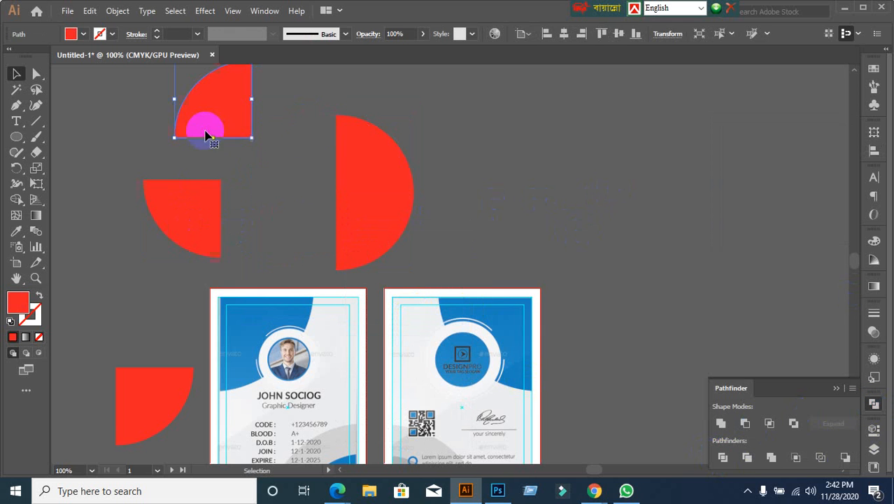
left_click_drag(363, 153, 385, 117)
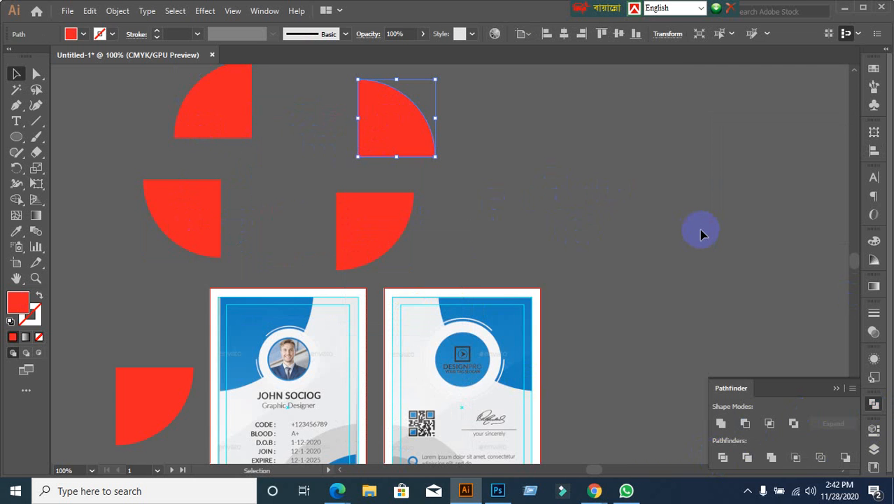
key("Delete")
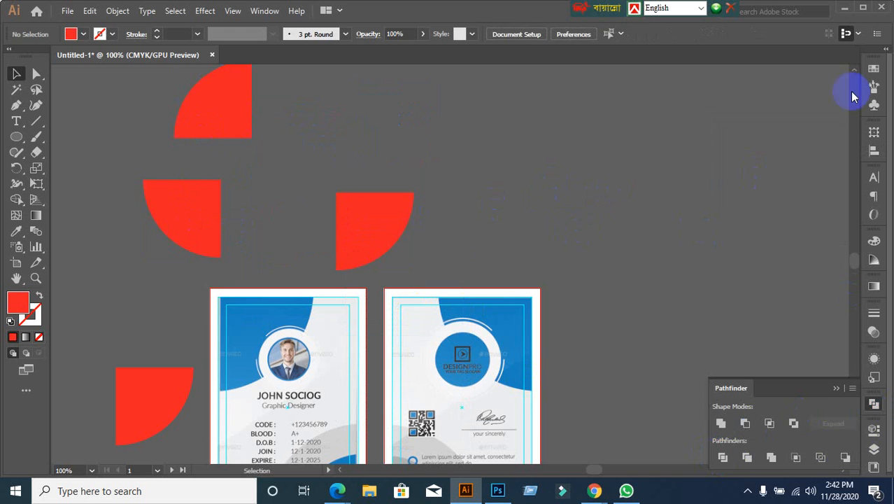
left_click(398, 225)
key("Delete")
Step: Move the red quarter-circle onto the card's photo area, then back off the card to the left
scroll(395, 226, "down", 3)
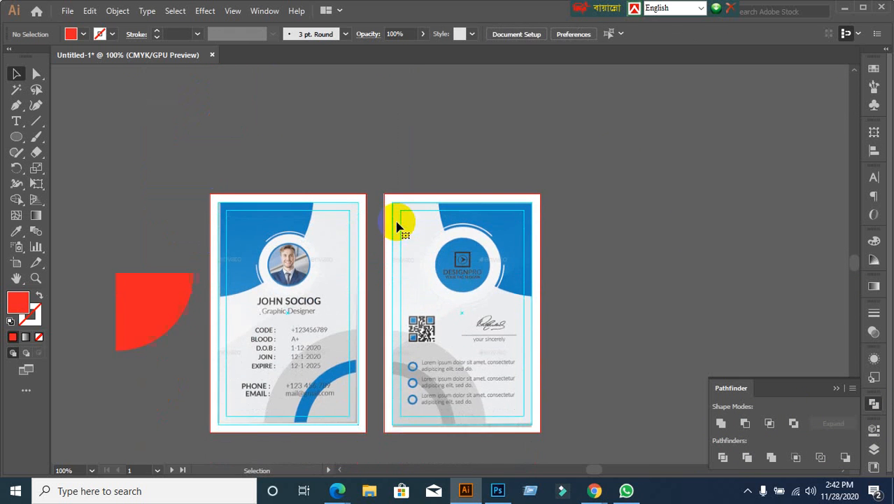
scroll(319, 260, "up", 1)
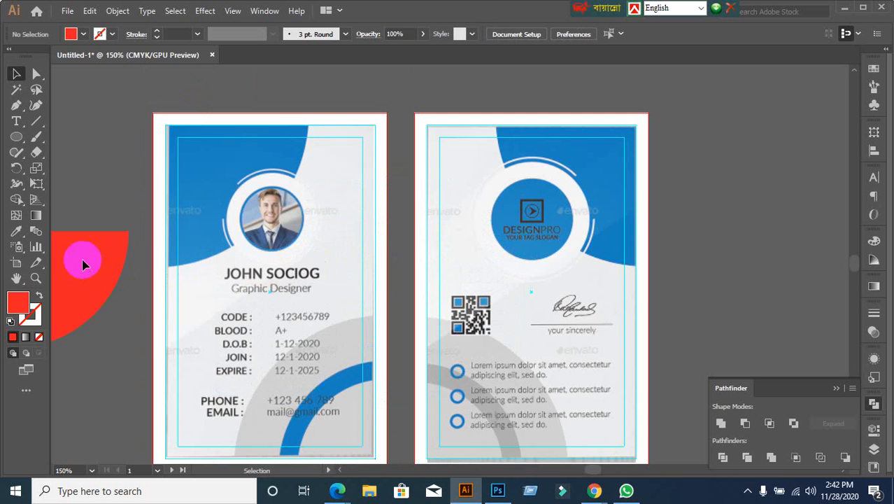
left_click_drag(80, 256, 280, 217)
scroll(147, 336, "up", 1)
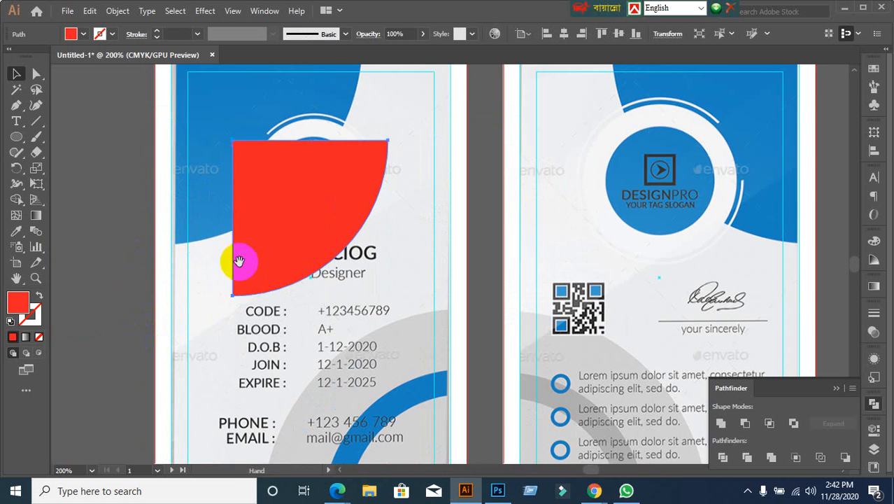
left_click_drag(238, 261, 260, 320)
scroll(204, 304, "down", 1)
left_click(164, 314)
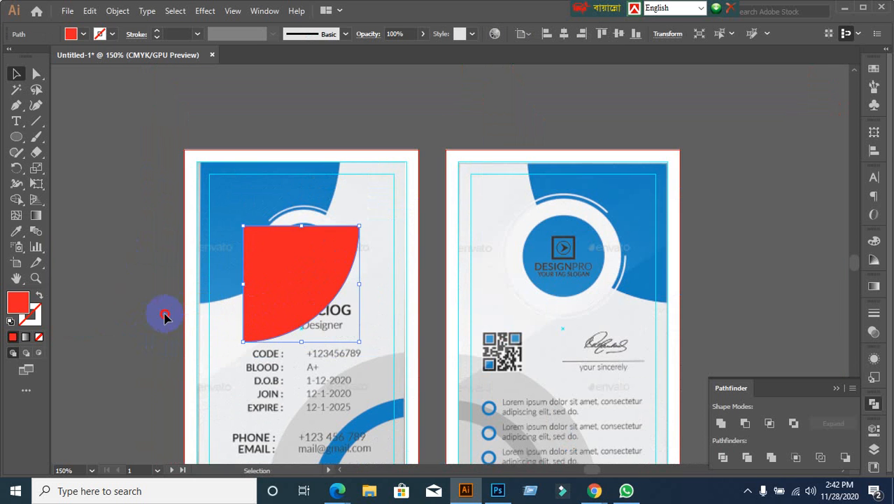
left_click(295, 295)
left_click_drag(296, 295, 94, 235)
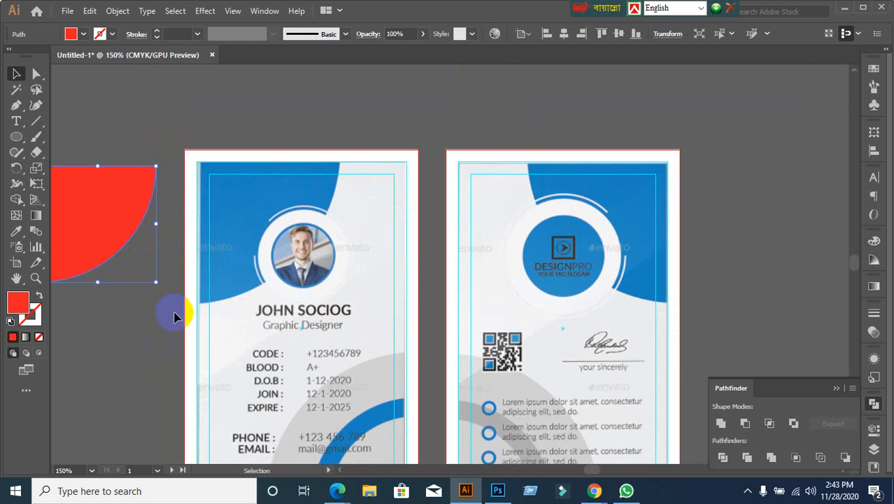
scroll(152, 344, "down", 1)
left_click(196, 335)
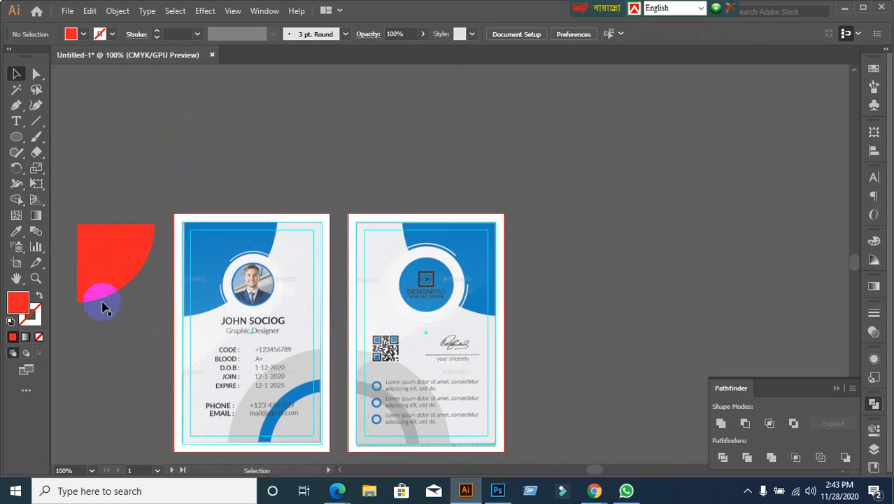
left_click(100, 300)
scroll(493, 303, "down", 3)
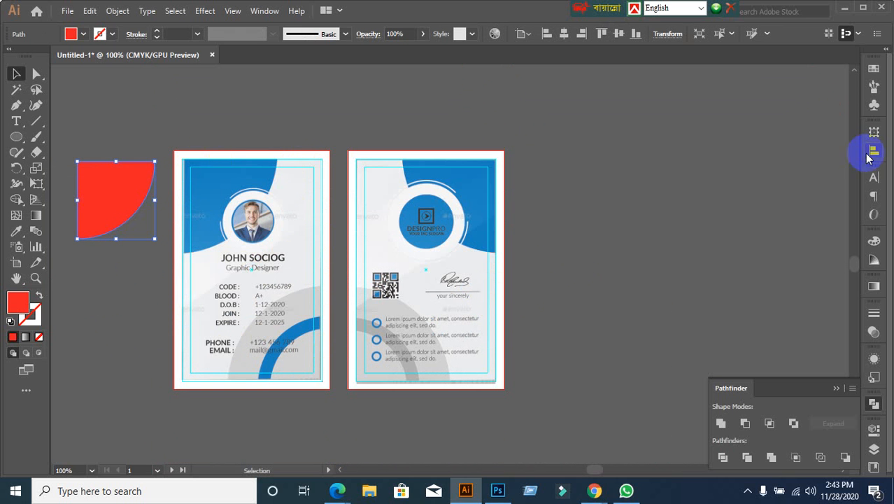
Step: Set the thin path under the quarter-circle to no fill, then reselect the quarter-circle
left_click(123, 331)
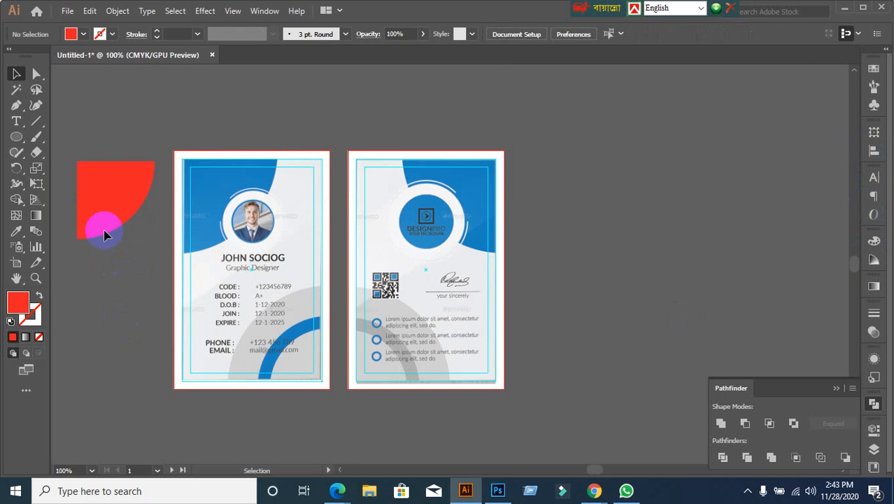
left_click(105, 232)
left_click(39, 336)
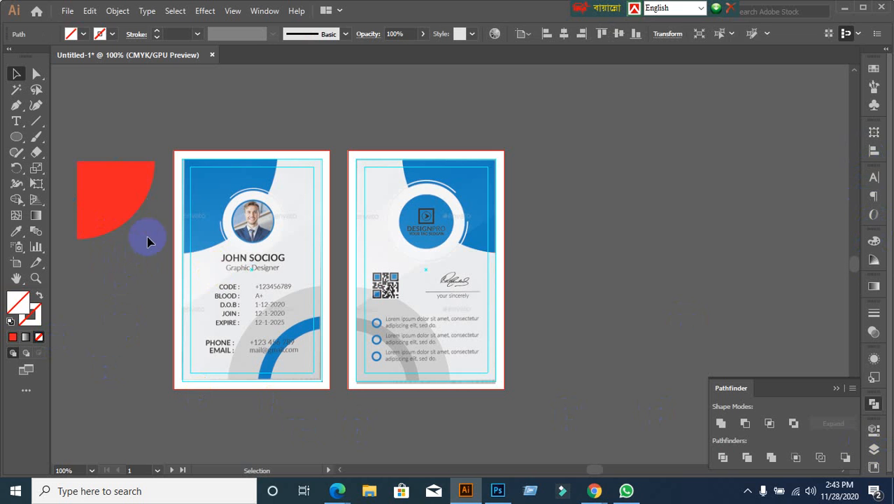
left_click(152, 225)
left_click(118, 333)
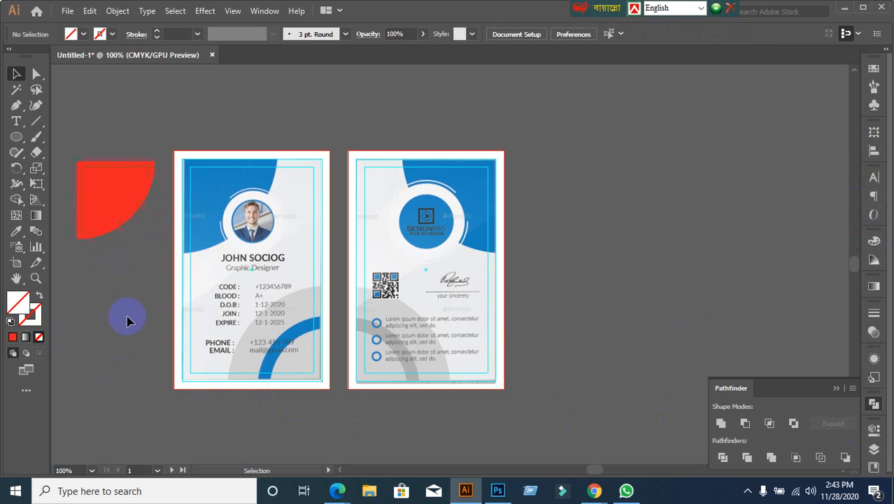
left_click(146, 231)
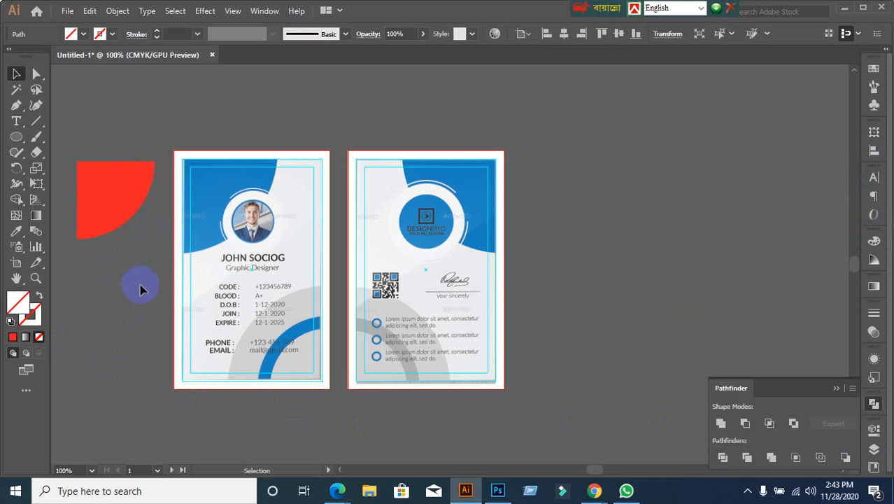
left_click(140, 288)
left_click(84, 180)
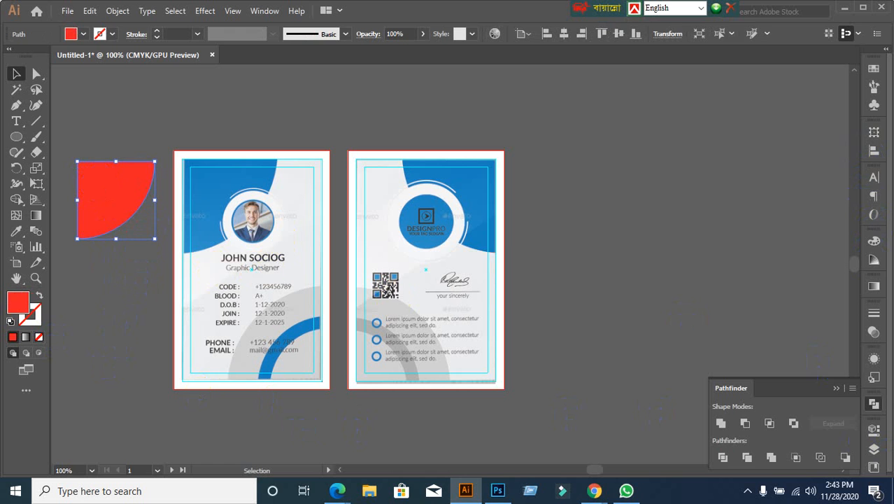
left_click(872, 149)
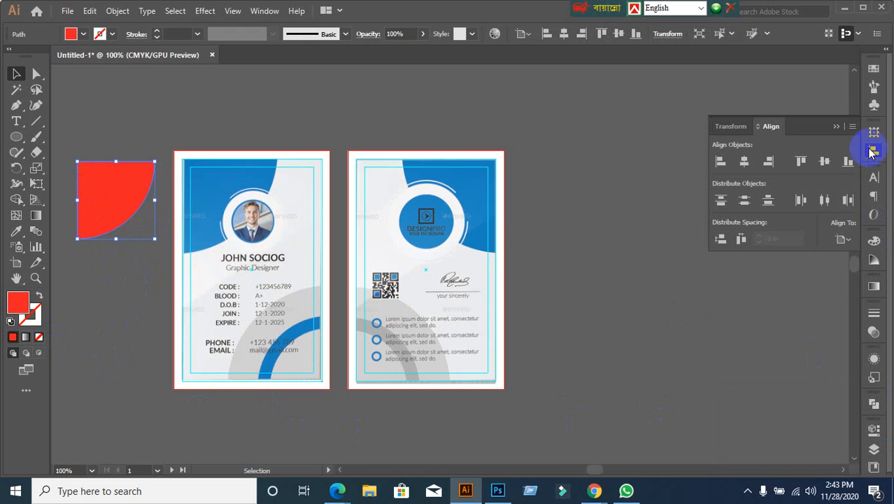
Step: Align the red quarter-circle to the artboard's left and top edges, then zoom in to check
left_click(839, 238)
left_click(807, 283)
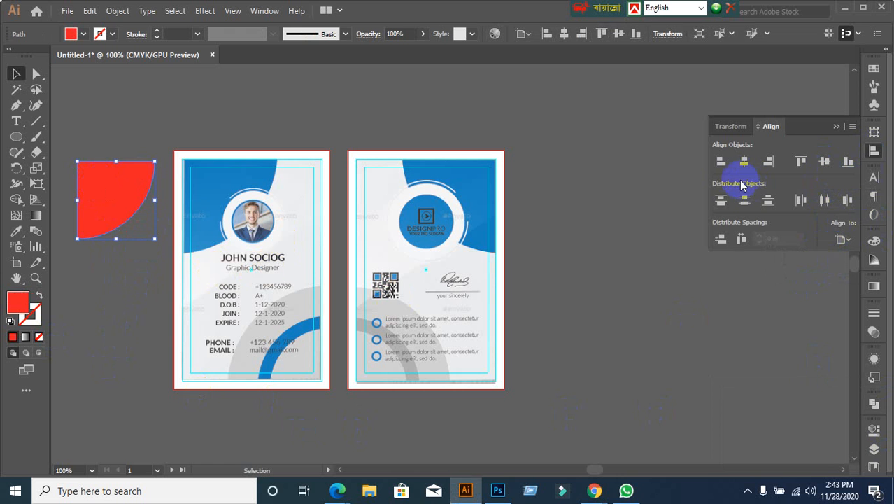
left_click(719, 163)
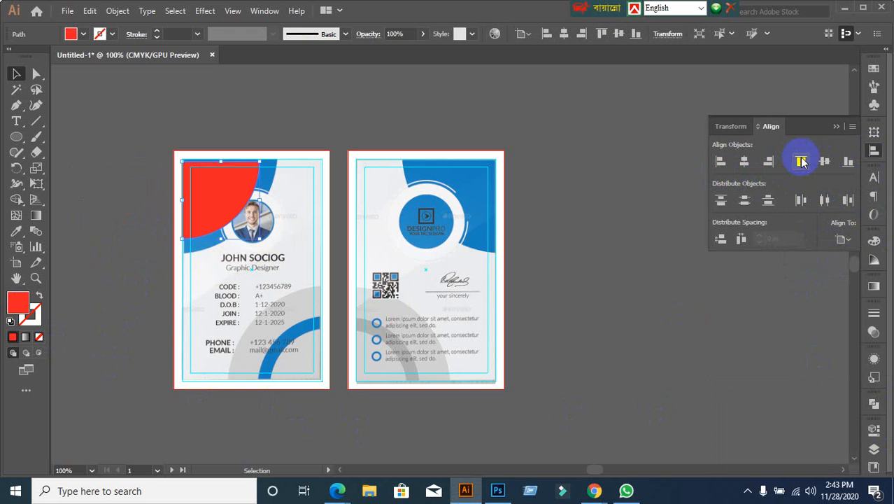
left_click(801, 161)
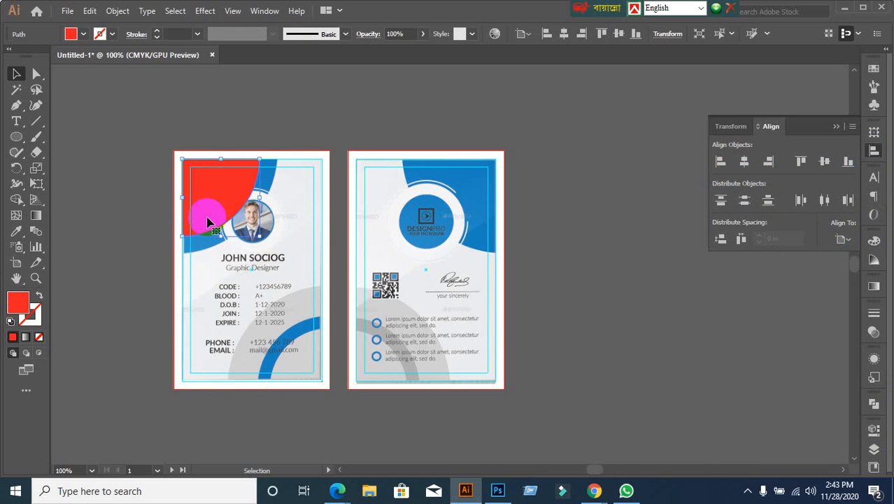
scroll(187, 209, "up", 1)
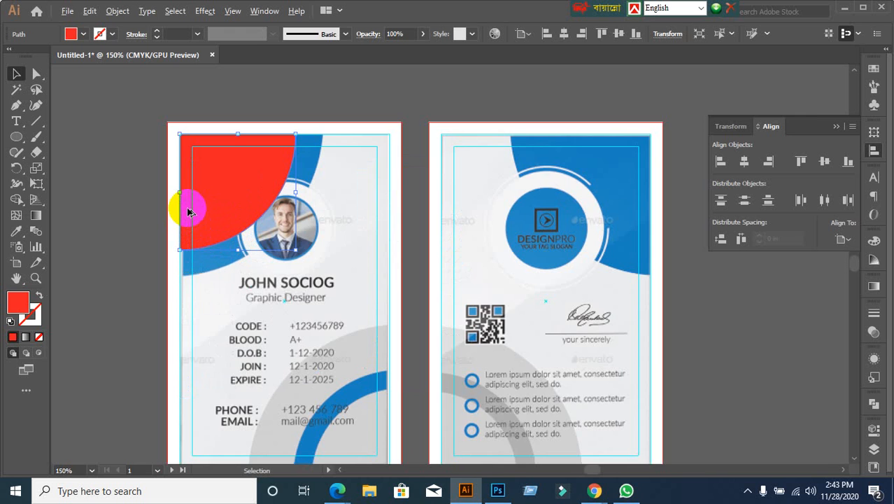
scroll(187, 209, "up", 1)
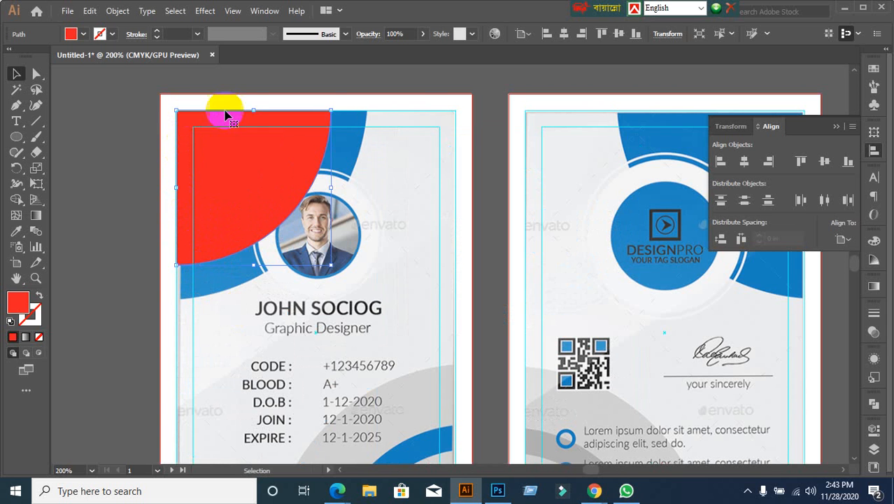
scroll(479, 419, "down", 5)
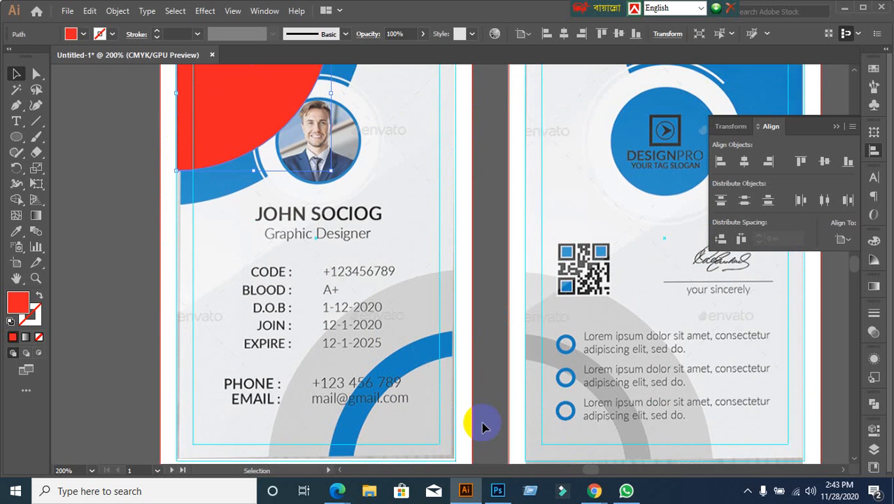
Step: Lock the front card reference image and the white background rectangle with Ctrl+2
left_click(478, 418)
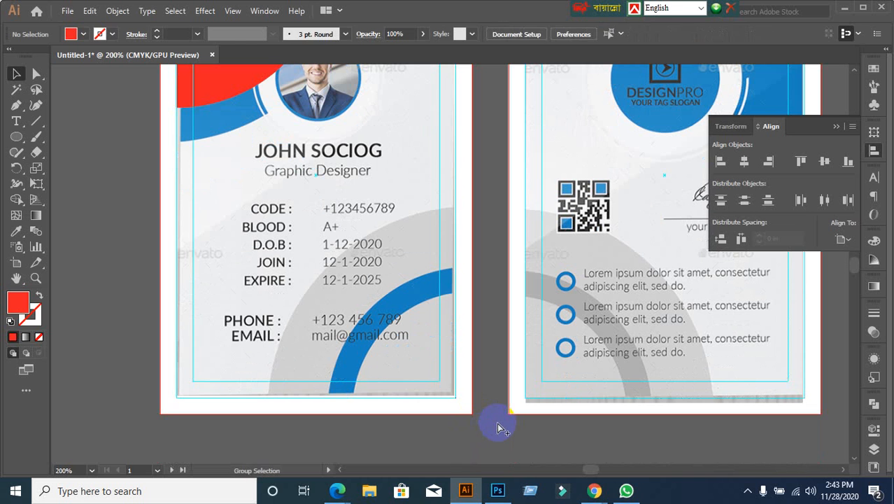
key("ctrl+alt+2")
left_click(498, 424)
left_click(362, 115)
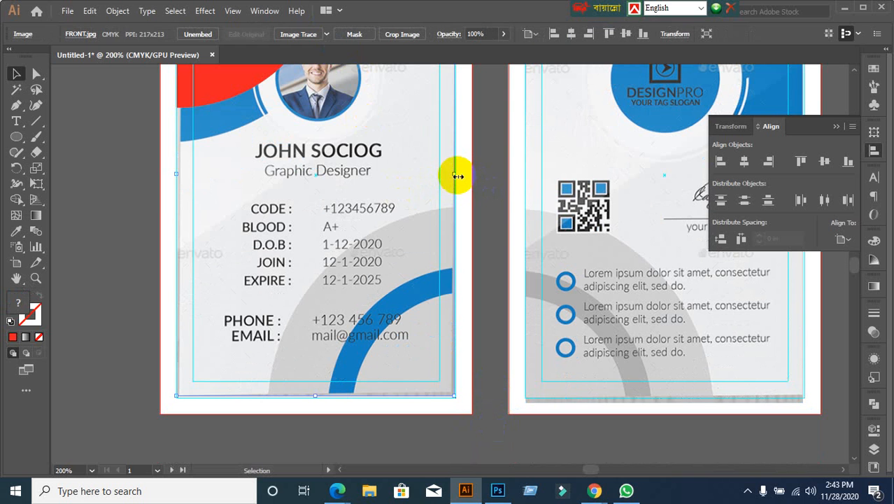
left_click(493, 239)
left_click(399, 225)
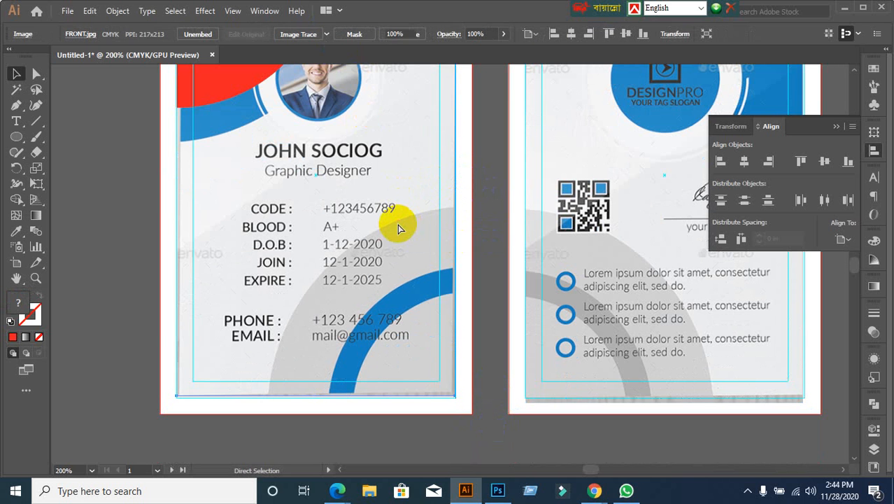
key("ctrl+2")
left_click(442, 407)
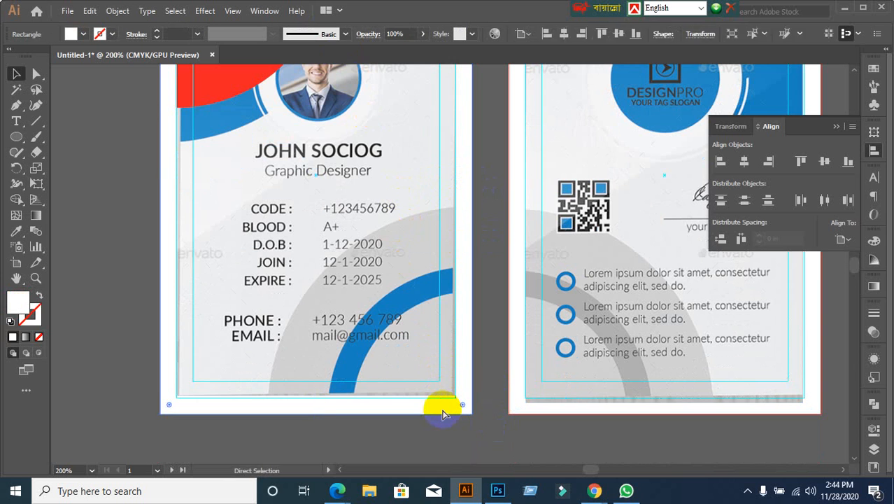
key("ctrl+2")
Step: Stretch the red quarter-circle to the artboard's top-left corner so it covers the blue arc
scroll(442, 413, "down", 1)
scroll(294, 225, "up", 2)
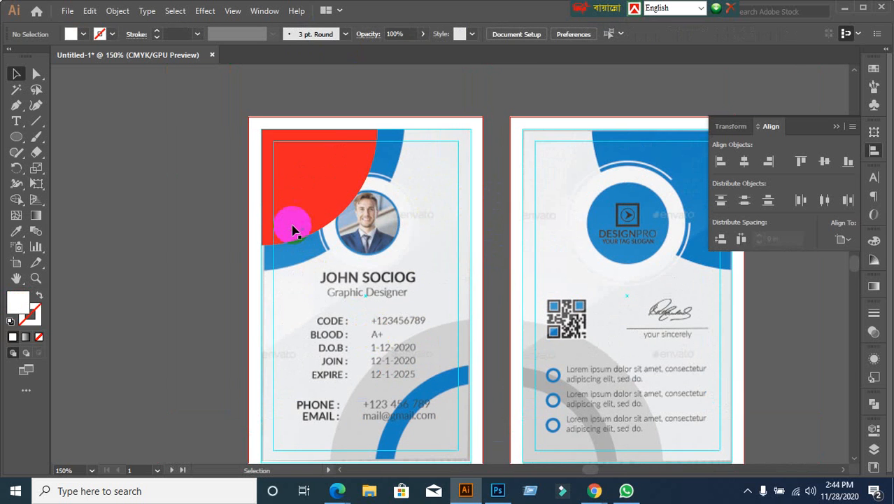
left_click(312, 203)
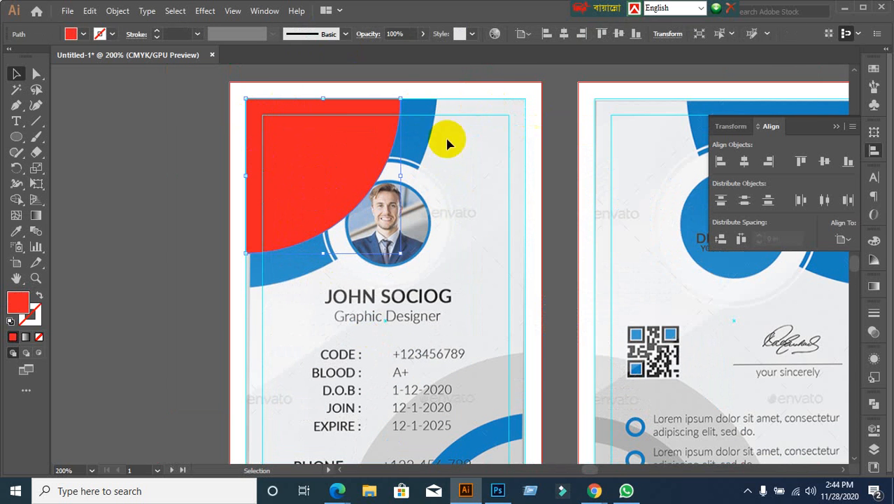
left_click(385, 167)
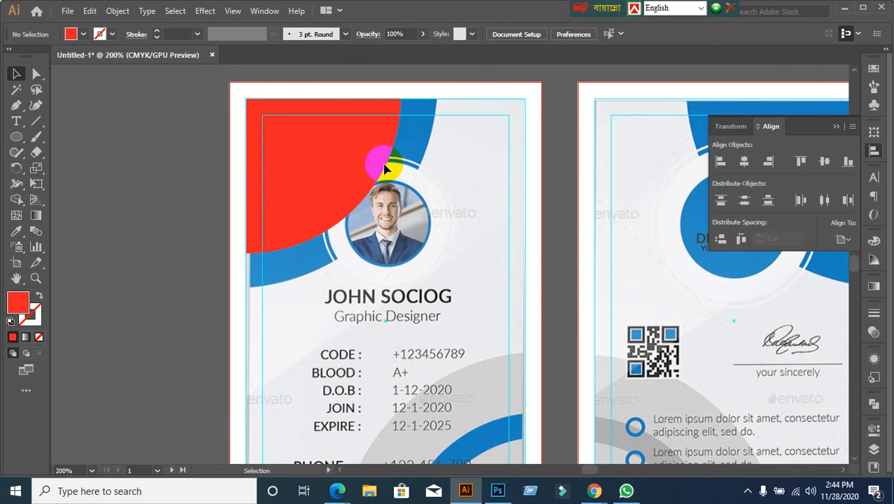
left_click(363, 173)
left_click(95, 265)
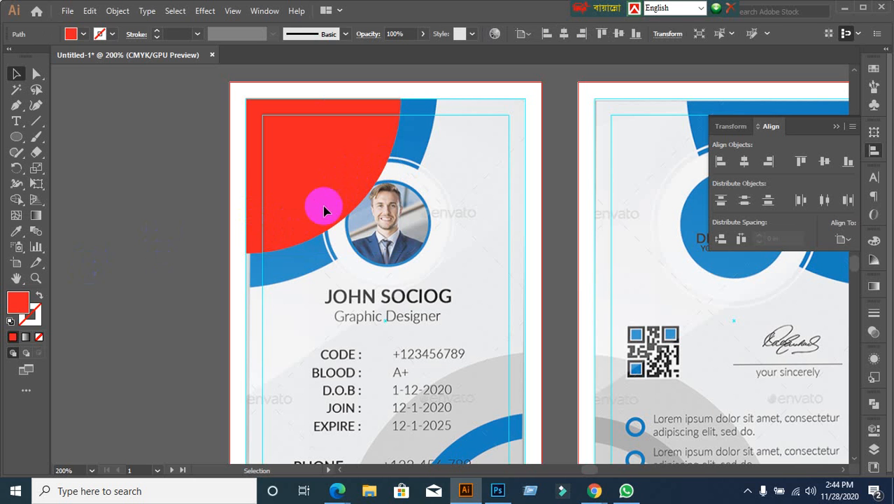
left_click(340, 194)
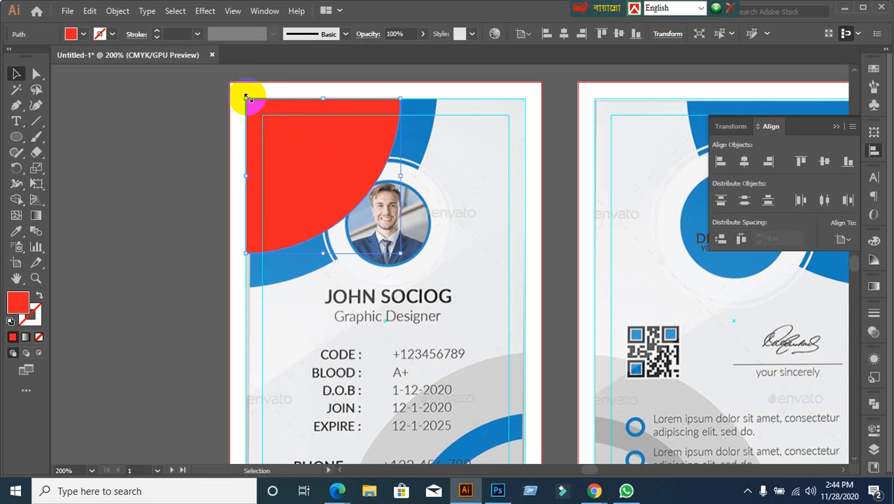
left_click_drag(246, 98, 229, 83)
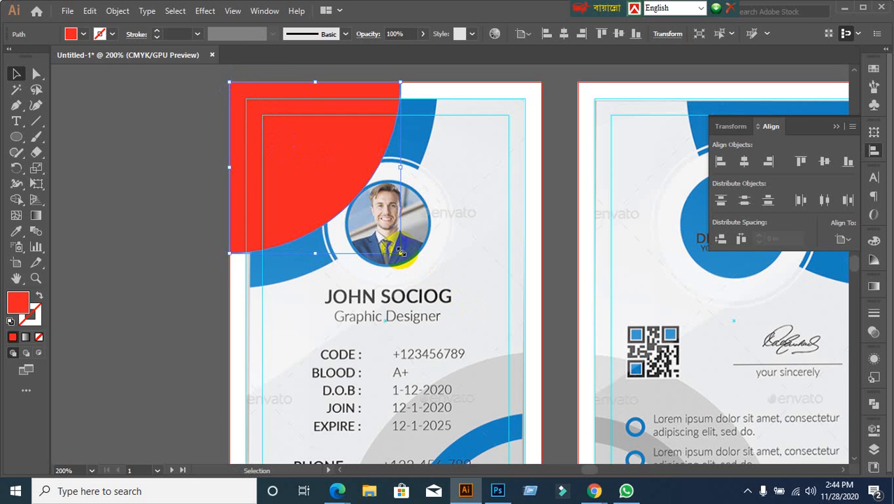
left_click(436, 286, "shift")
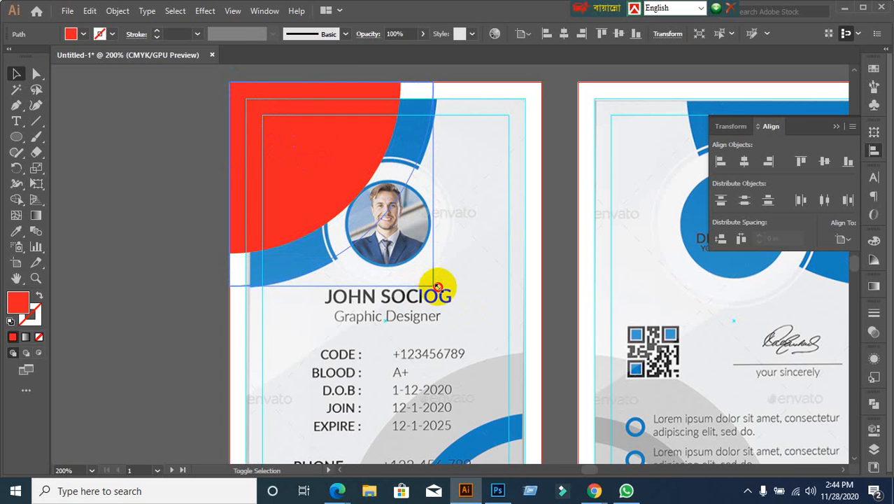
left_click_drag(438, 287, 437, 286)
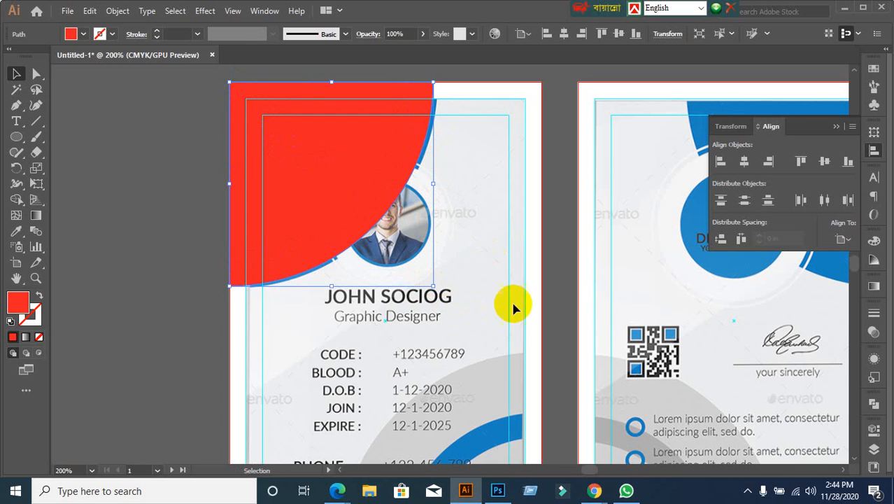
left_click(436, 288, "shift")
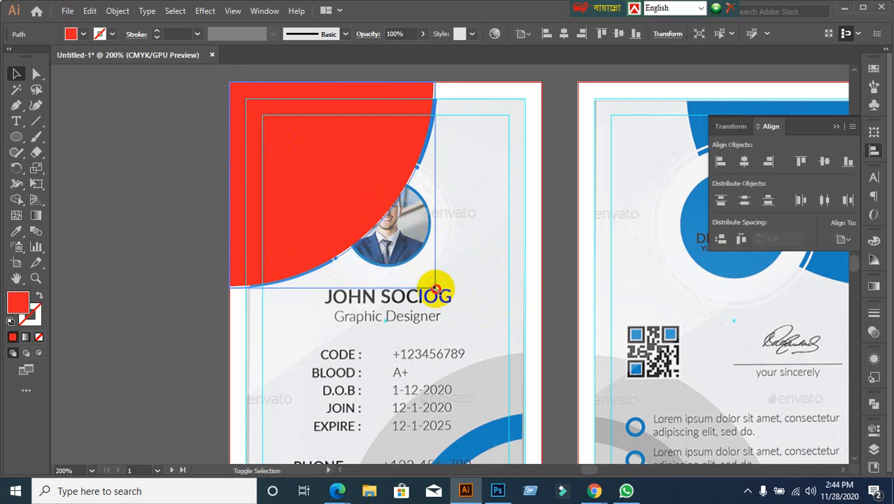
left_click(108, 266)
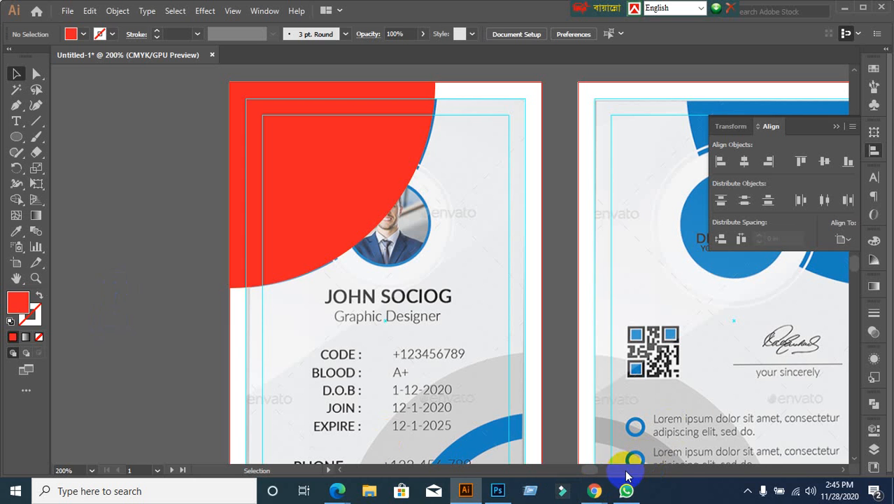
Step: Move the red quarter-circle off the corner to check beneath, then undo it back into place
left_click(323, 215)
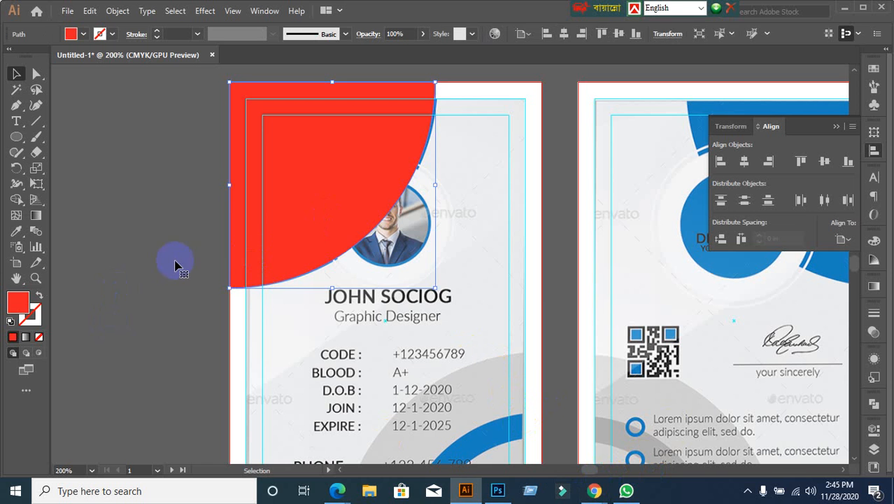
left_click(215, 256)
left_click_drag(235, 98, 323, 173)
left_click_drag(405, 235, 313, 165)
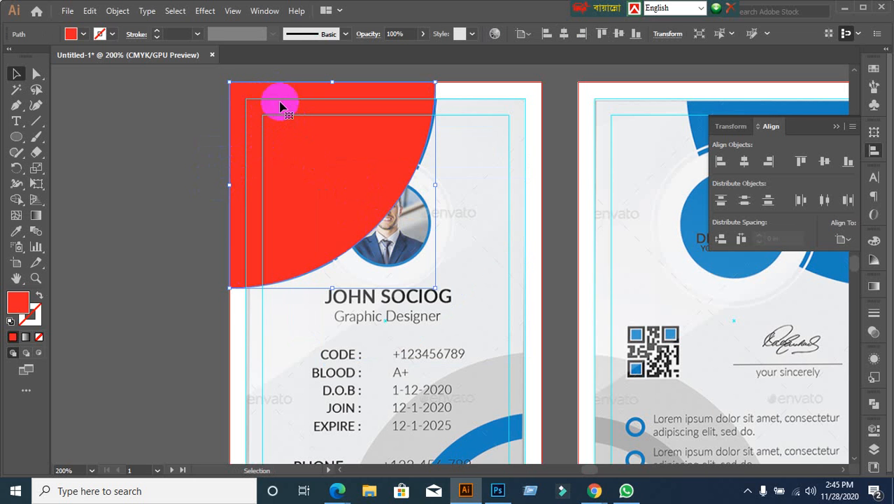
left_click_drag(325, 245, 425, 300)
key("a")
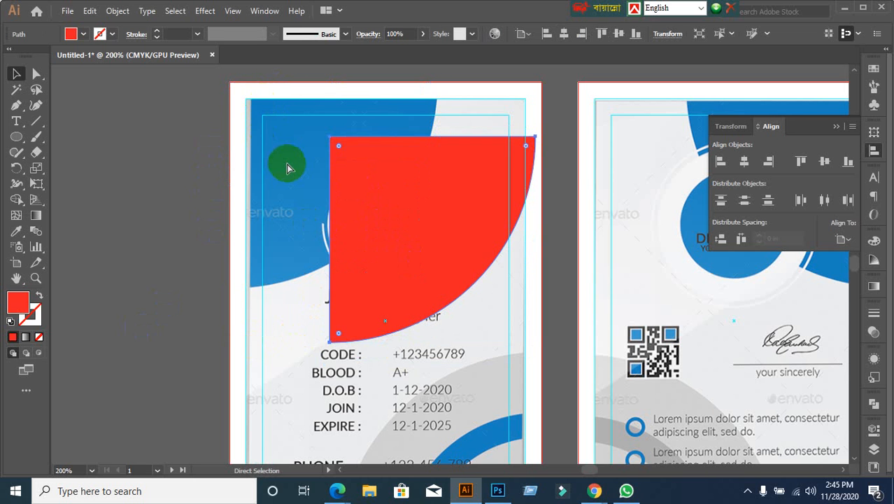
key("ctrl+z")
key("v")
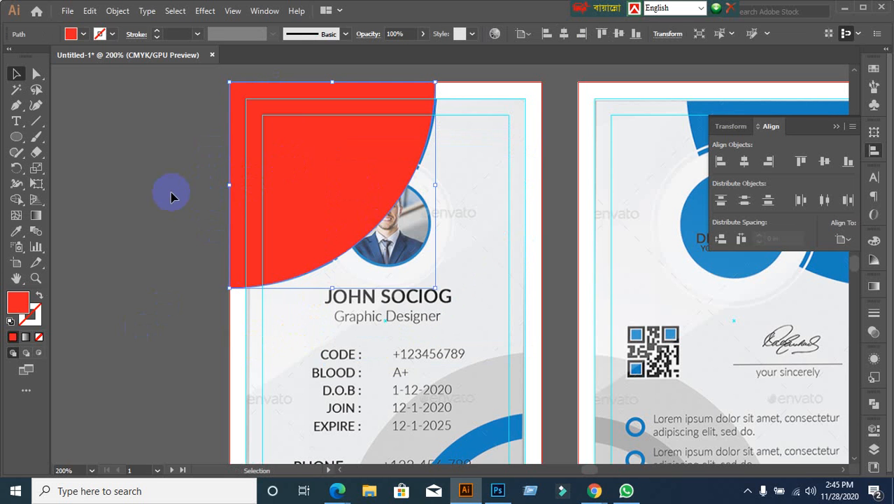
left_click(173, 194)
left_click(314, 246)
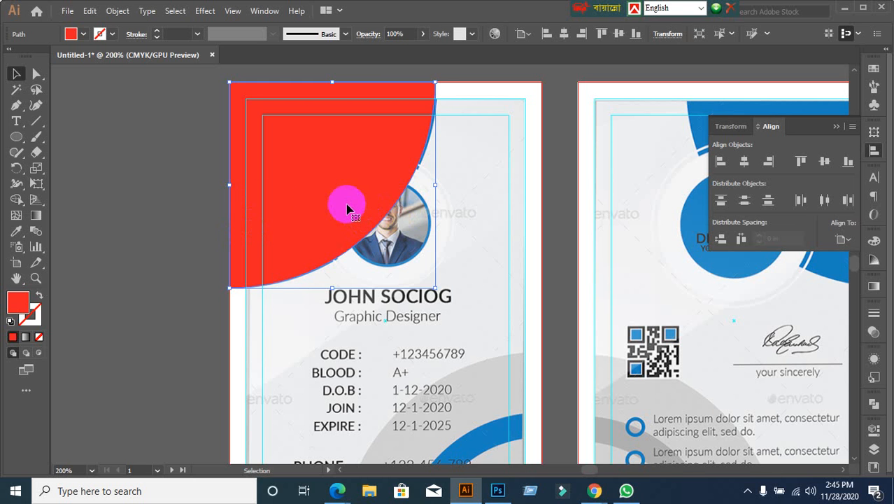
Step: Reselect the red quarter-circle and delete it
left_click(152, 239)
left_click(335, 201)
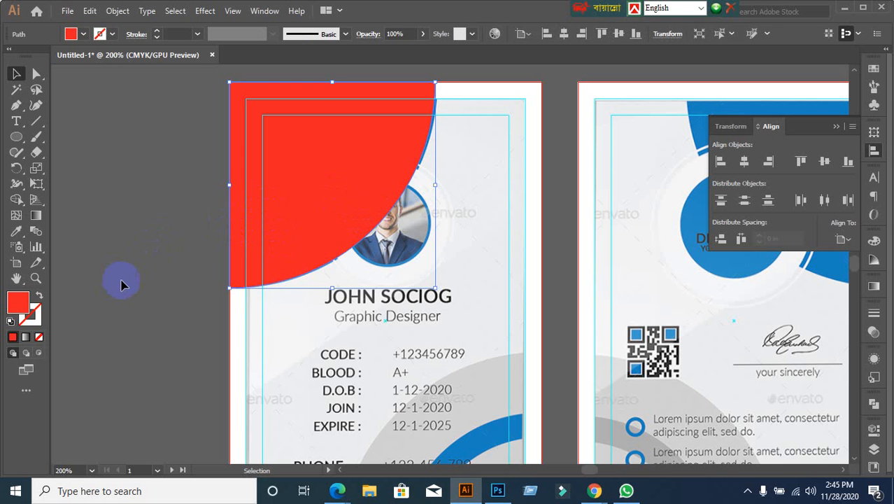
left_click(120, 284)
left_click(299, 228)
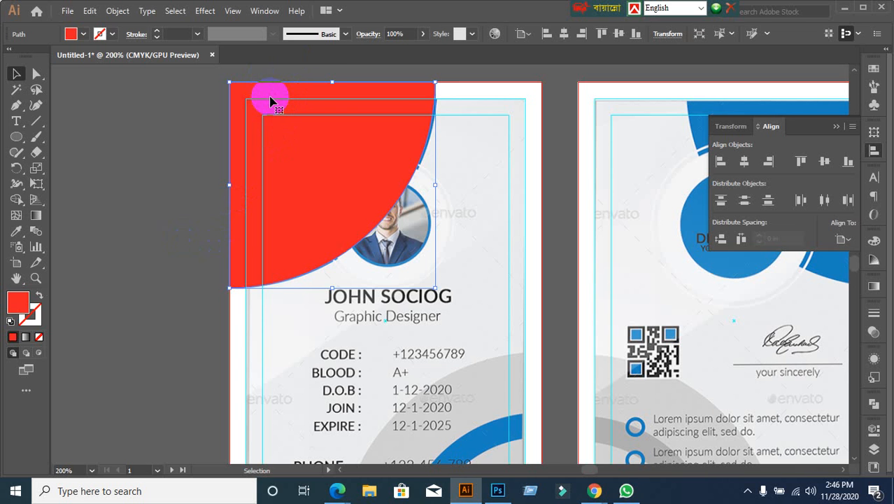
left_click(184, 184)
left_click(353, 187)
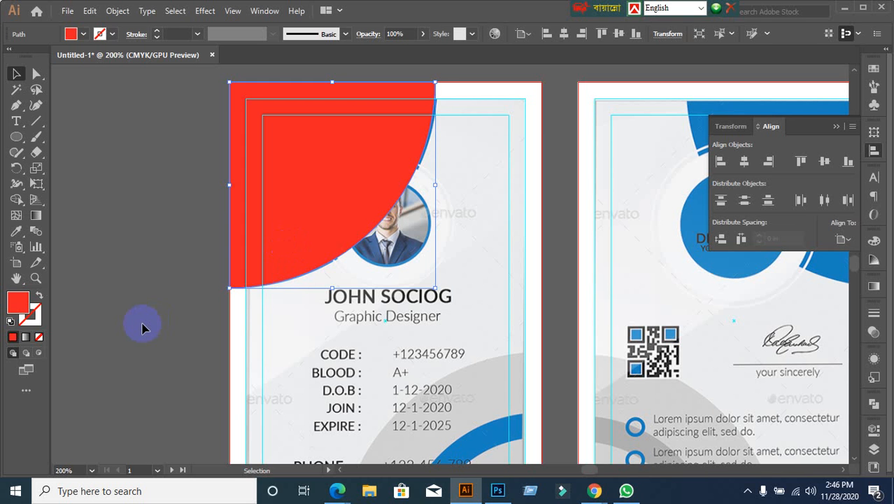
left_click(180, 295)
left_click(349, 194)
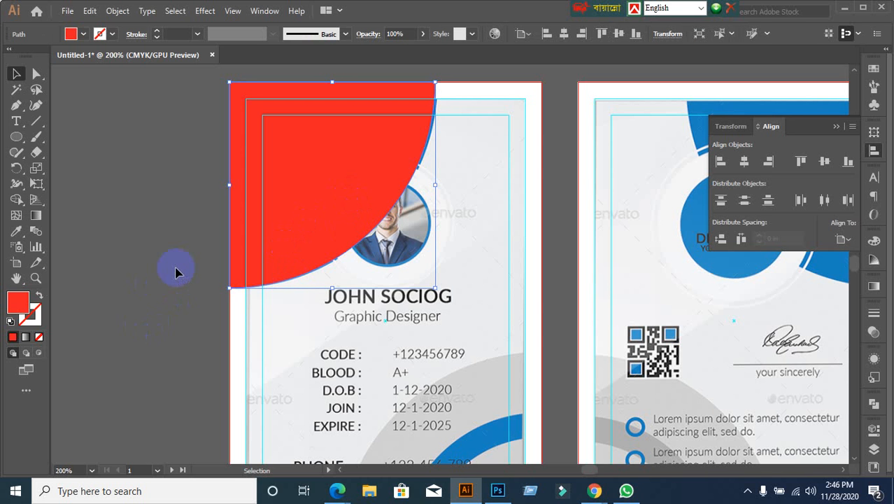
key("Delete")
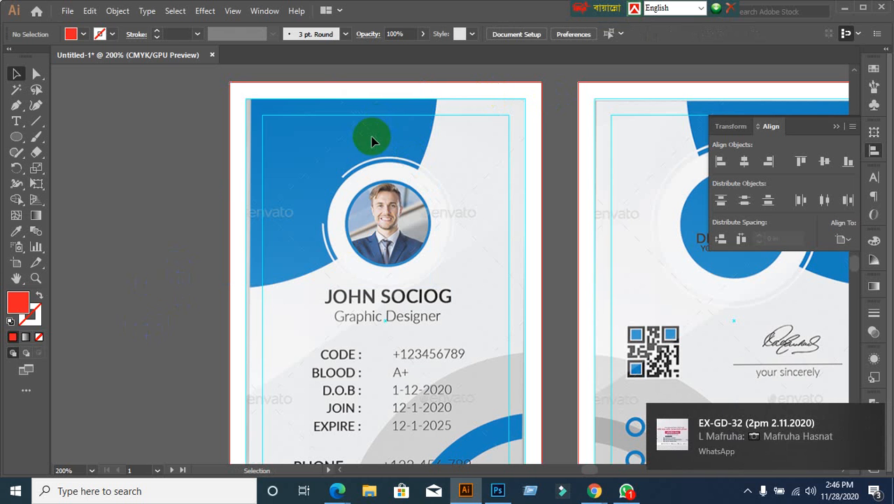
scroll(370, 211, "down", 1)
scroll(370, 212, "up", 1)
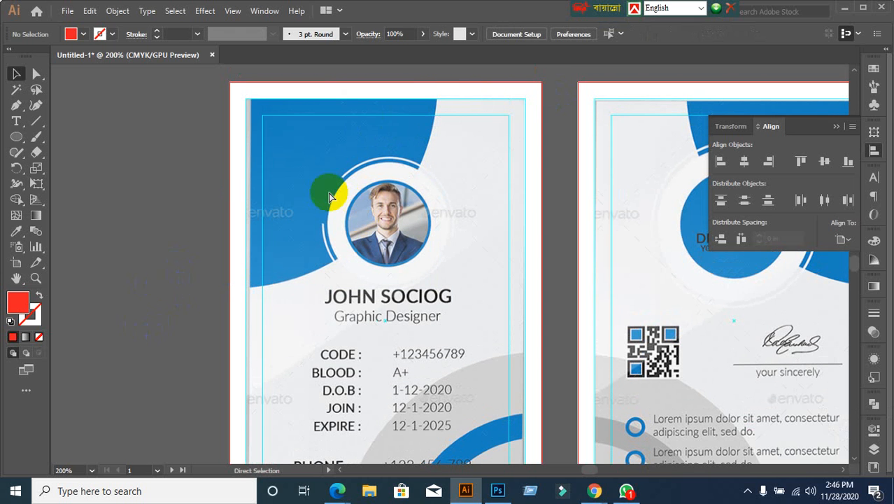
key("ctrl+z")
left_click(145, 218)
left_click(362, 186)
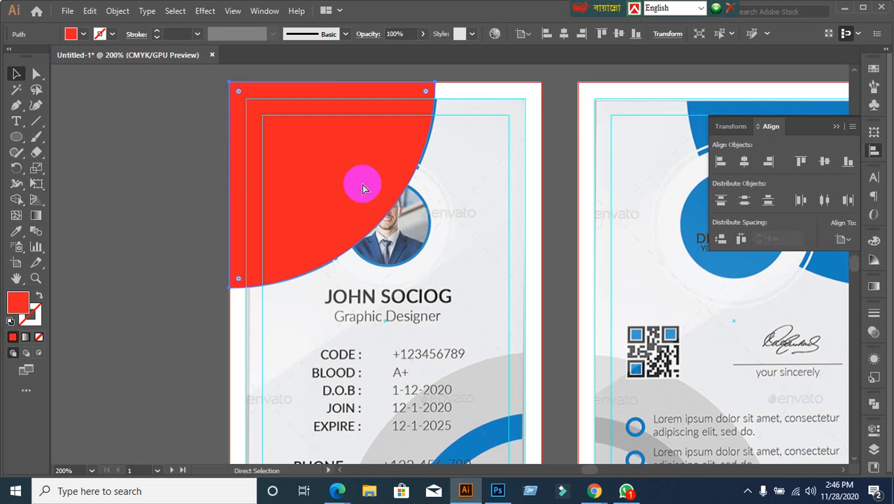
key("Delete")
scroll(409, 250, "down", 1)
scroll(453, 273, "up", 3)
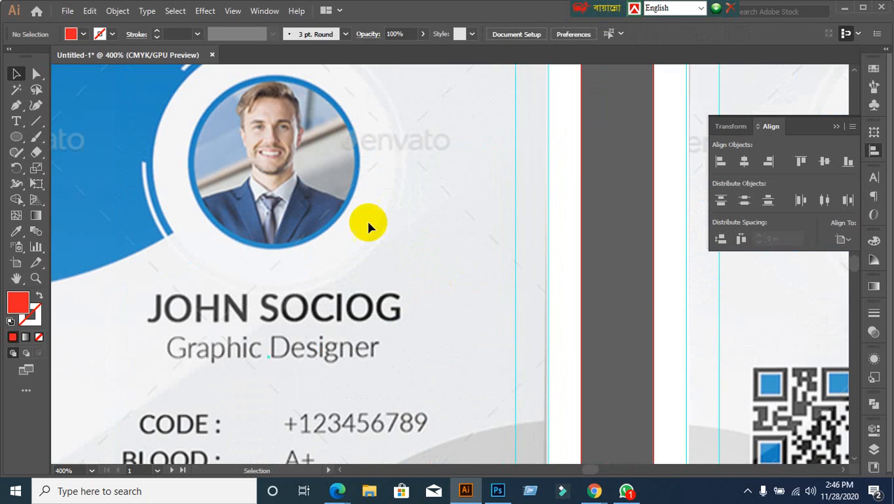
scroll(250, 206, "down", 1)
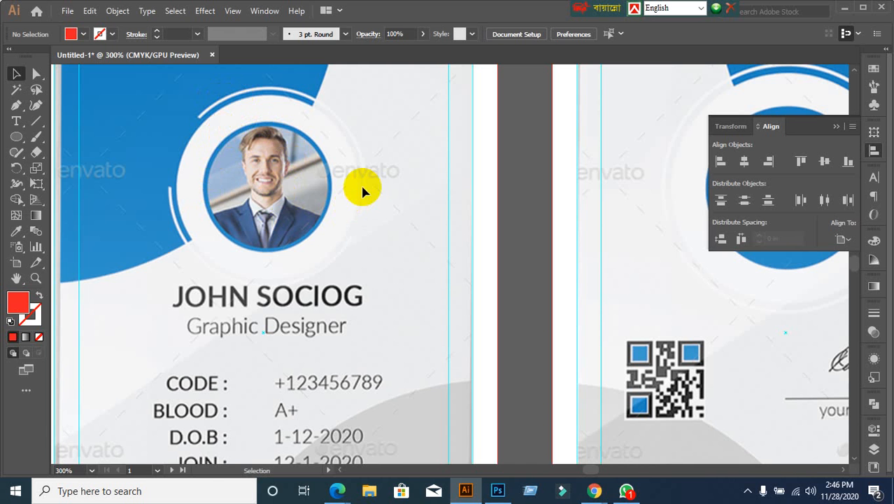
key("ctrl+minus")
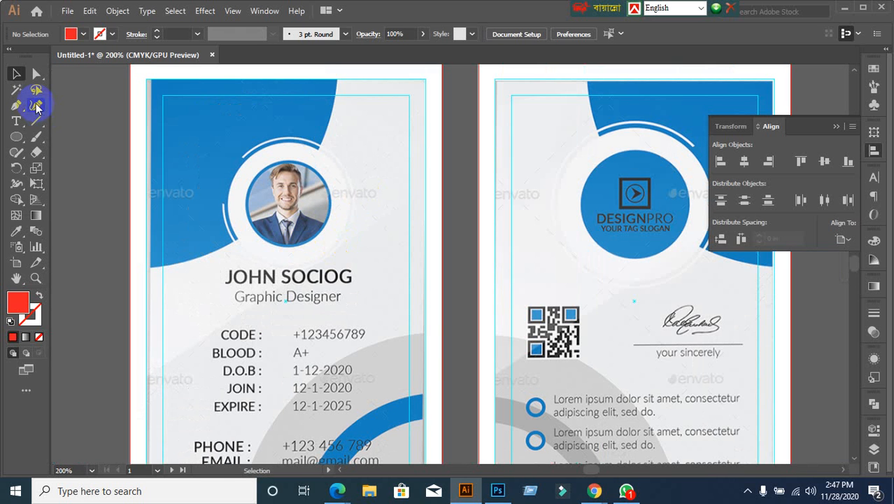
Step: Draw a circle around the card photo with the Ellipse tool, then return to the Selection tool
left_click(16, 136)
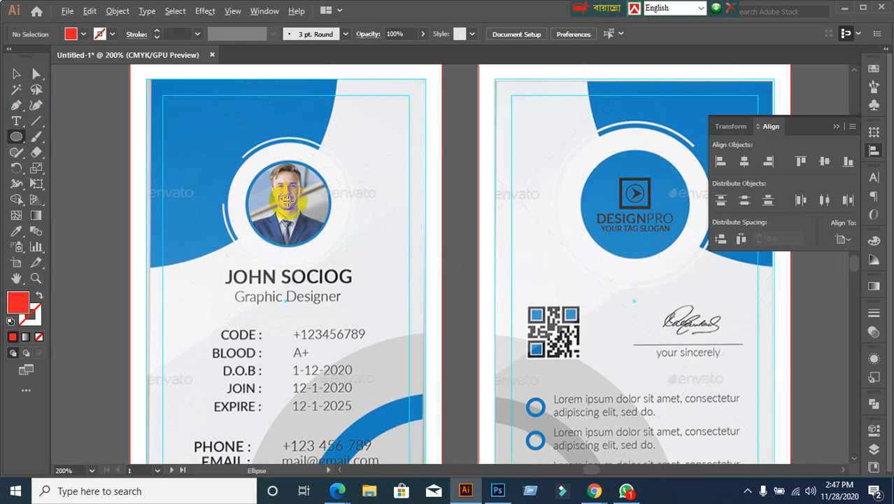
left_click_drag(287, 200, 353, 260)
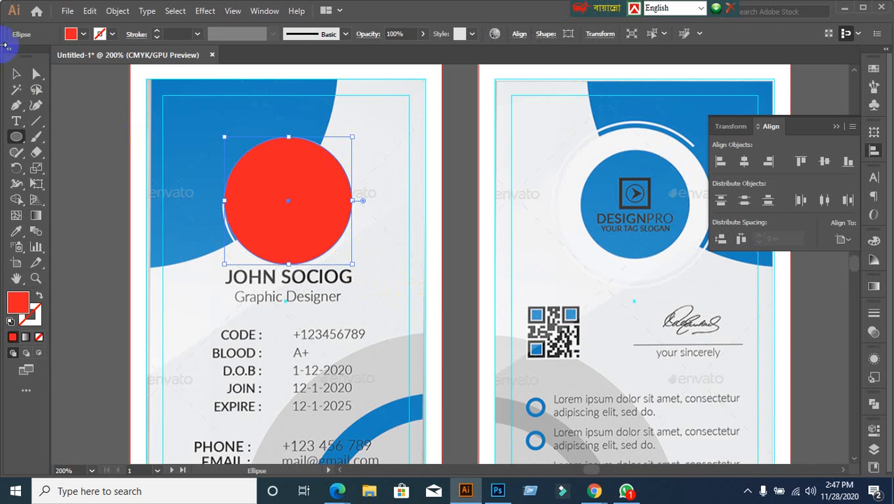
left_click(17, 78)
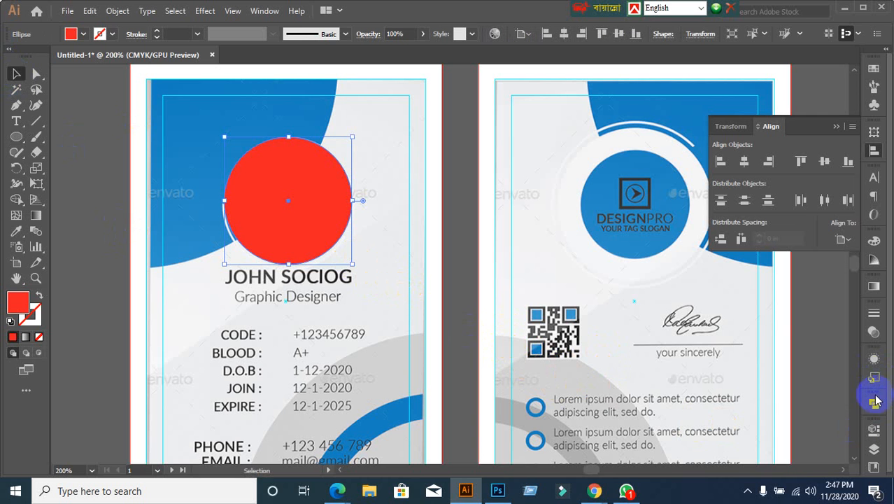
Step: Set the red circle's opacity to 95% in the Transparency panel
left_click(875, 335)
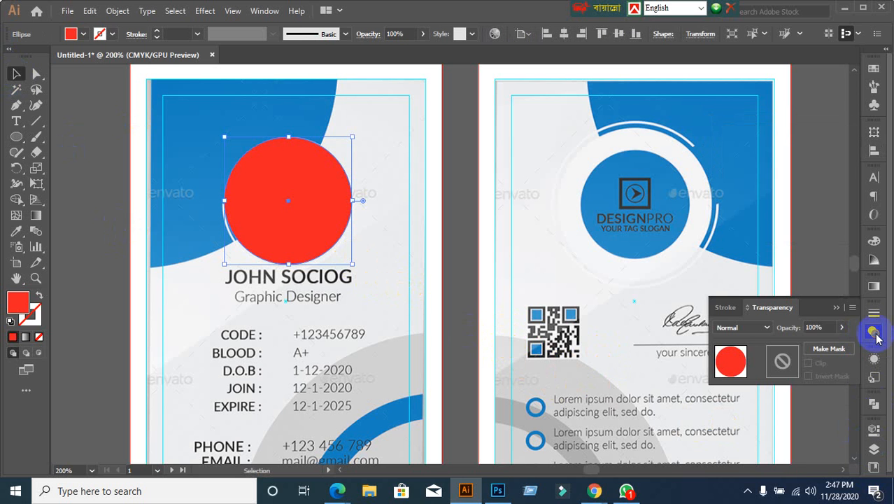
left_click(823, 326)
type("95")
key("Return")
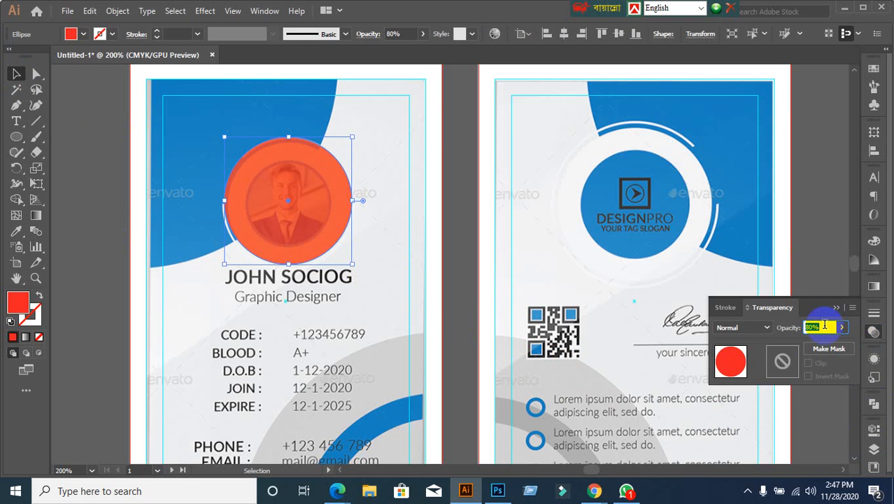
Step: Resize the orange circle around its centre over the photo, undoing a stray duplicate and move
left_click(472, 309)
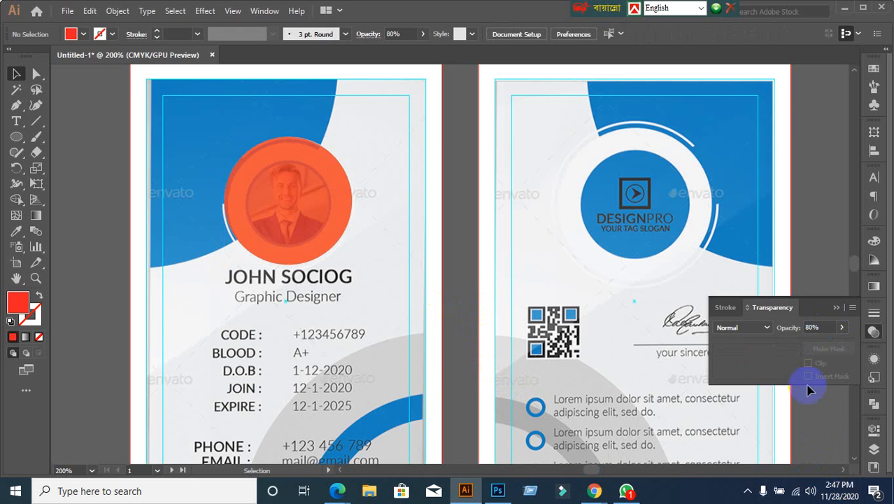
left_click(329, 239)
scroll(248, 300, "up", 1, "alt")
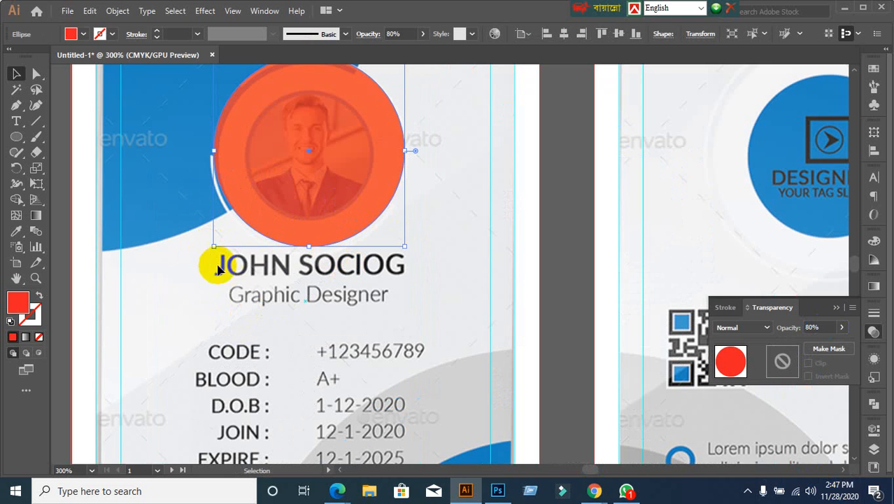
left_click_drag(213, 246, 207, 251)
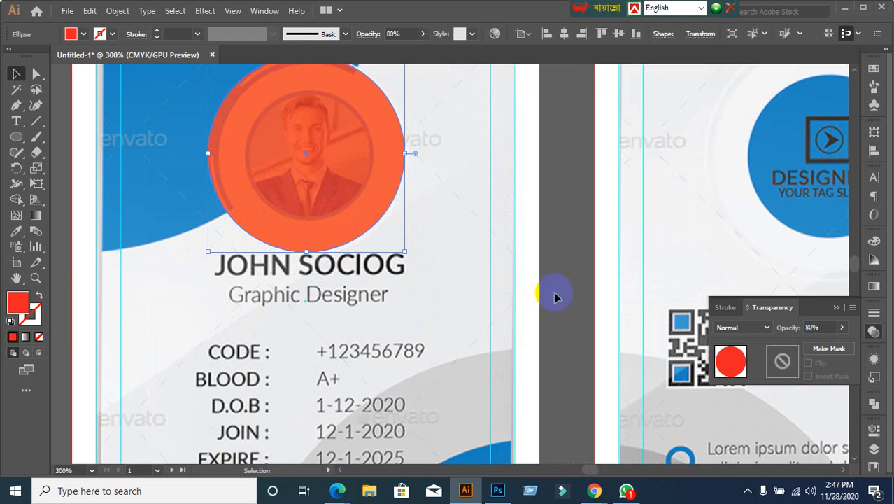
scroll(555, 298, "up", 1)
scroll(569, 304, "down", 1)
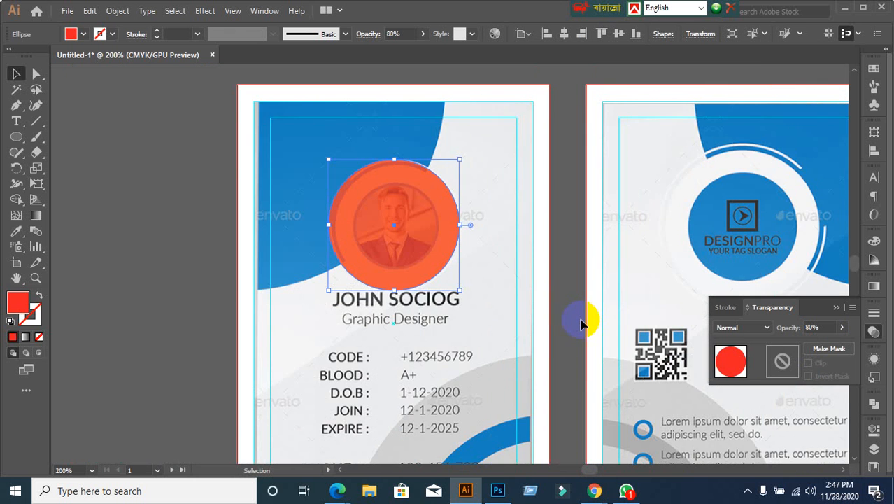
scroll(576, 319, "up", 1)
left_click(532, 245)
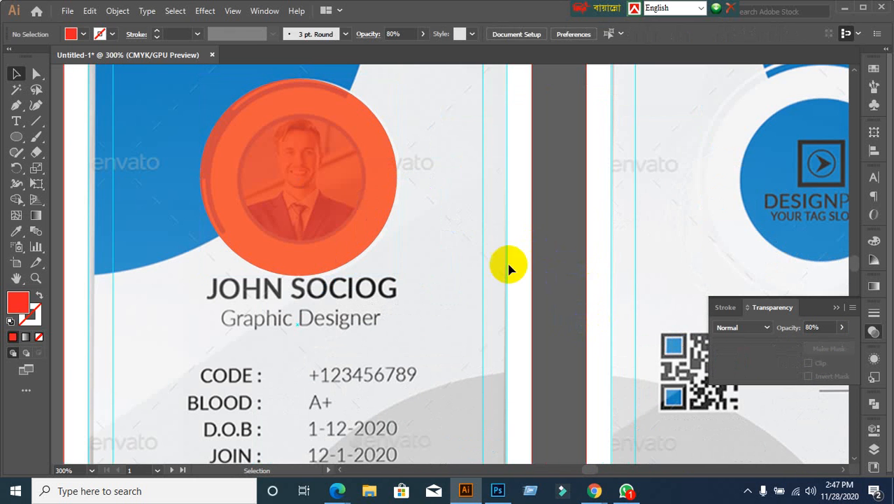
left_click(345, 212)
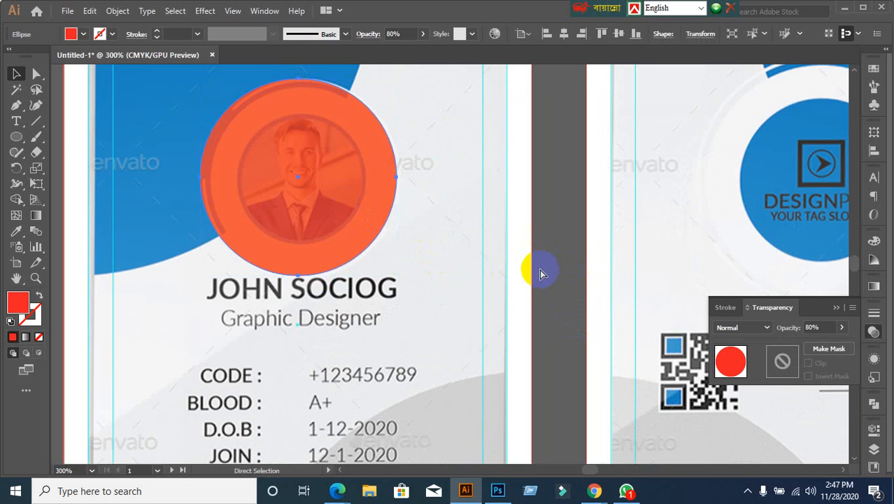
key("v")
key("ctrl+f")
key("ctrl+z")
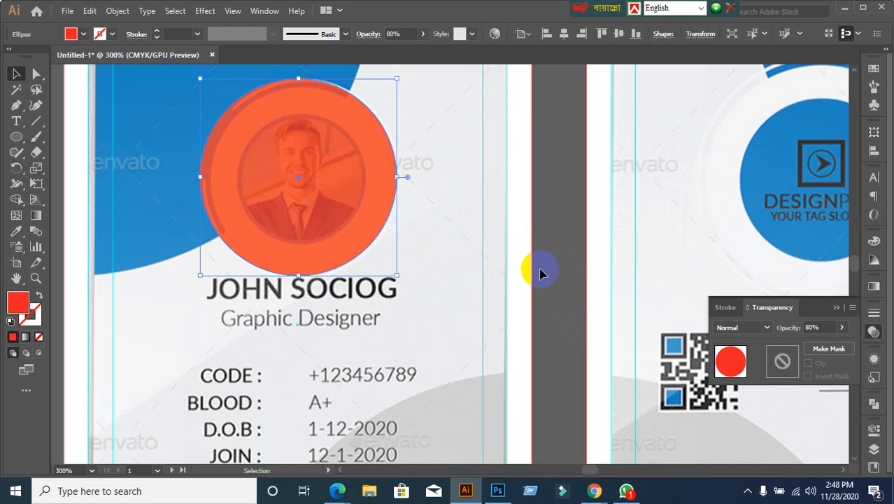
left_click(536, 255)
left_click_drag(378, 211, 524, 244)
key("ctrl+z")
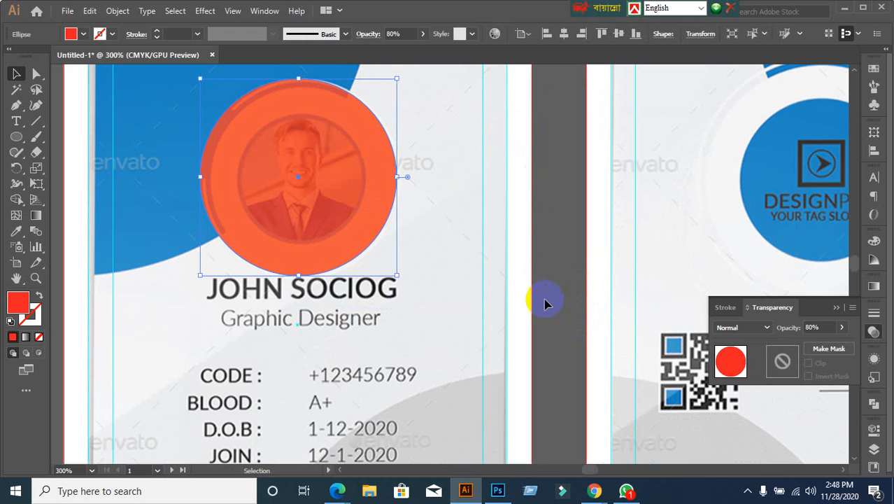
Step: Lower the circle's opacity to 30% and reselect the pale circle
left_click(829, 327)
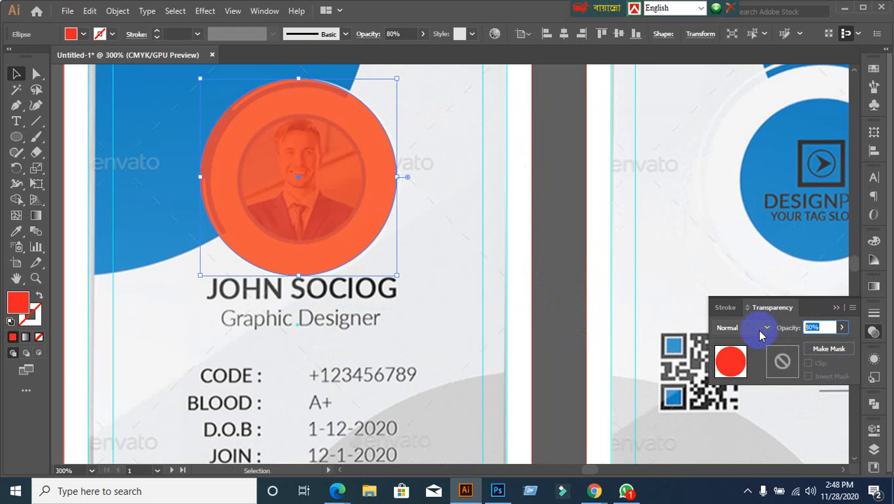
type("30")
key("Return")
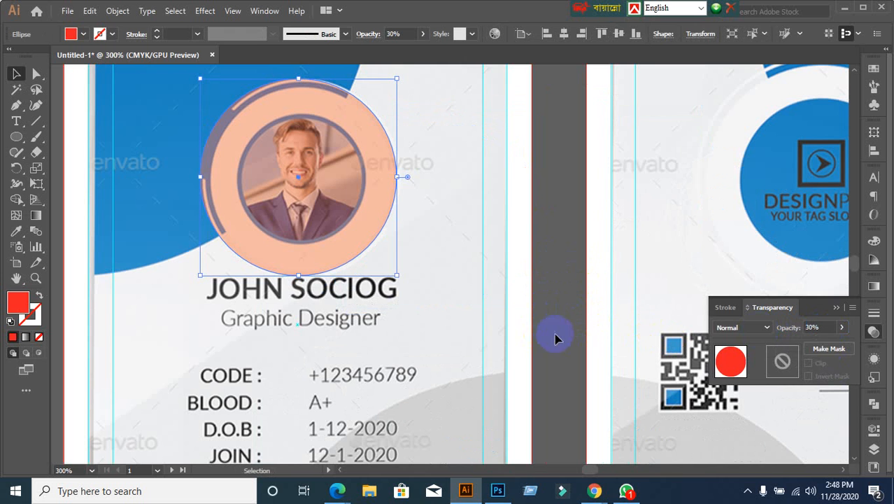
left_click(565, 301)
left_click(365, 195)
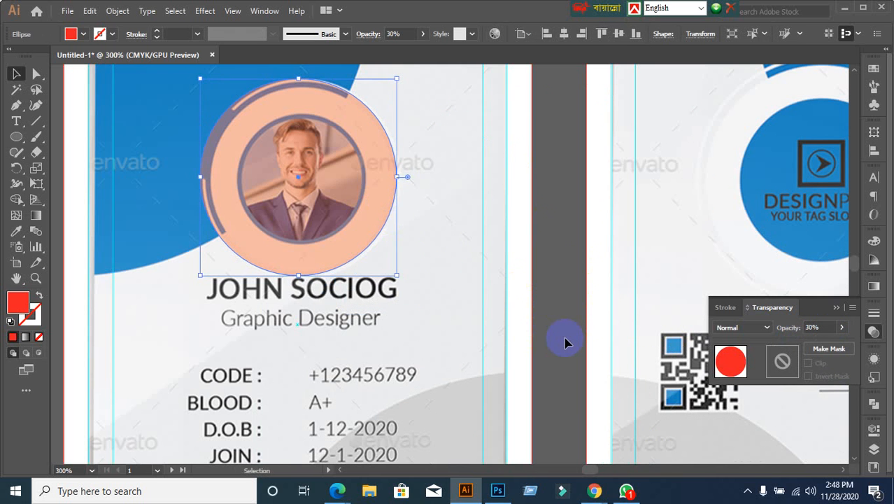
key("a")
key("v")
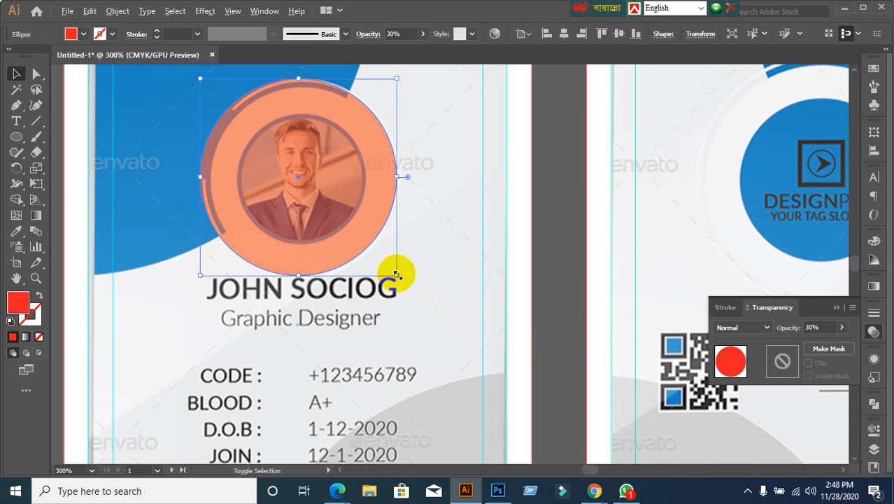
Step: Shrink the circle to 0.89 in, paste a copy in front, and scale the copy down around the photo
left_click_drag(396, 275, 387, 266)
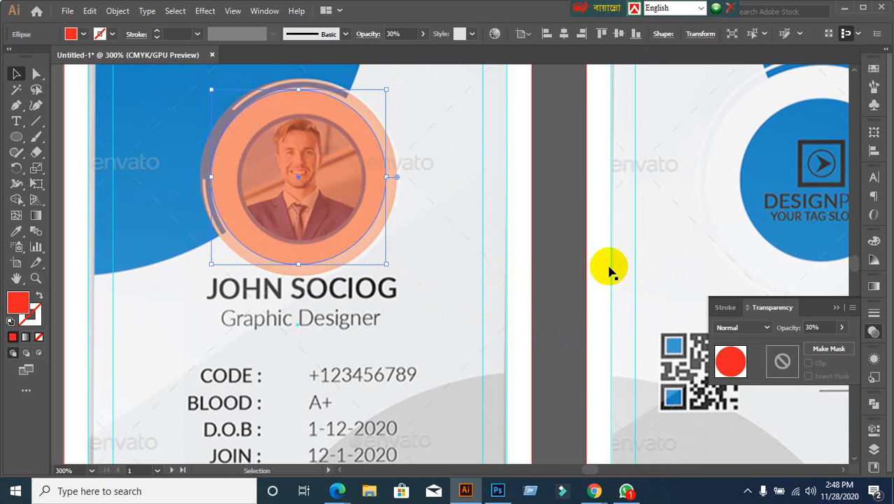
key("ctrl+c")
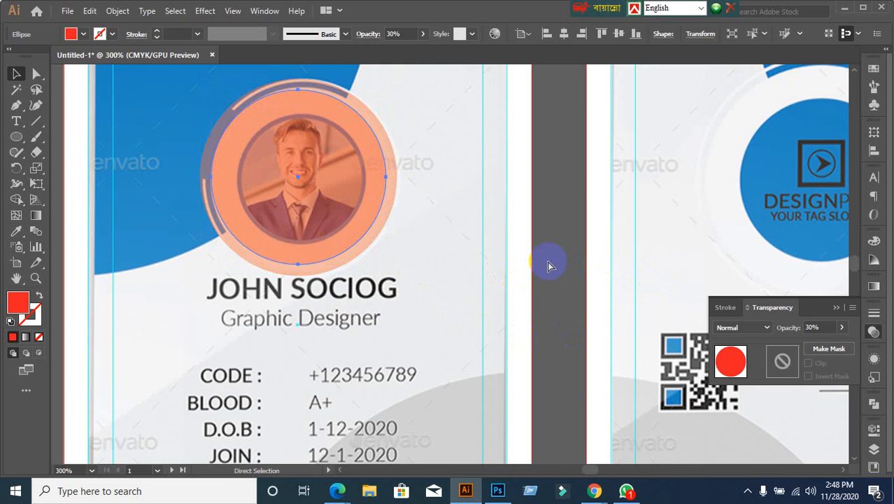
key("ctrl+f")
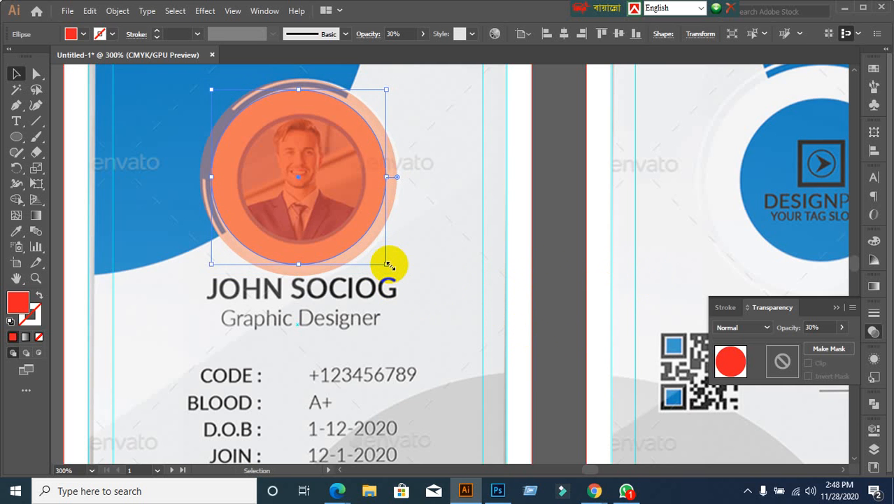
left_click_drag(386, 264, 357, 235)
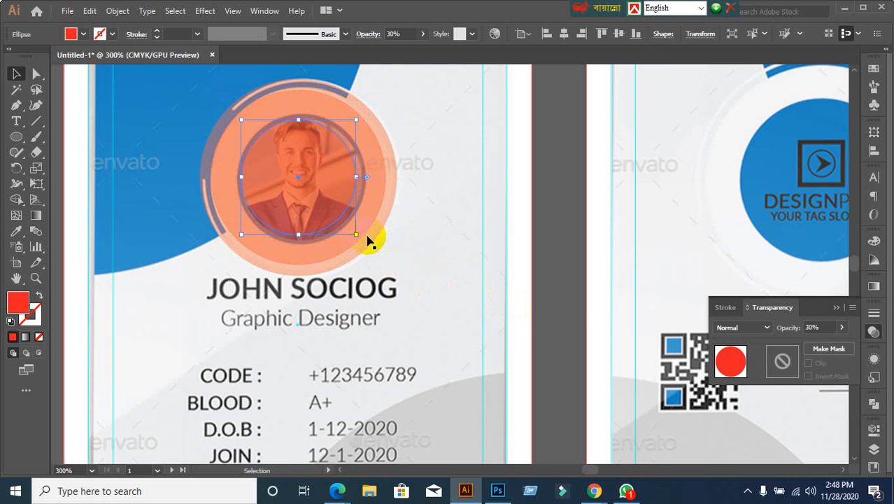
key("ctrl+z")
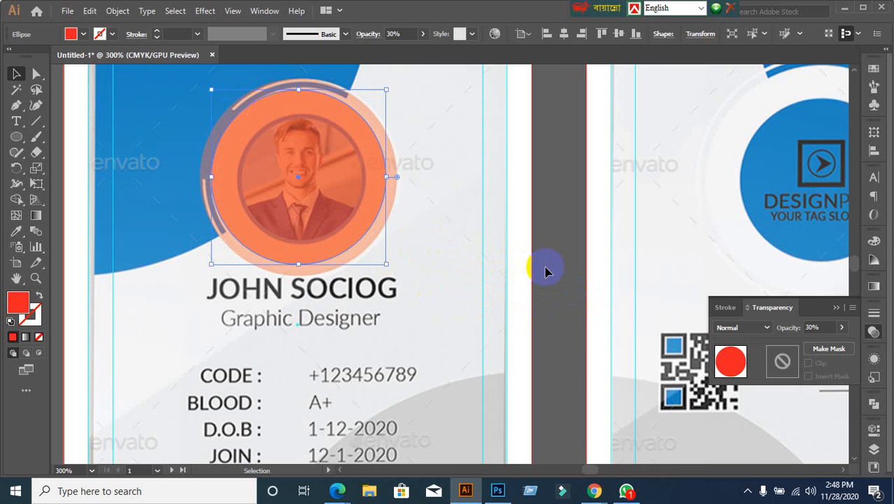
left_click(393, 207)
left_click_drag(319, 189, 381, 227)
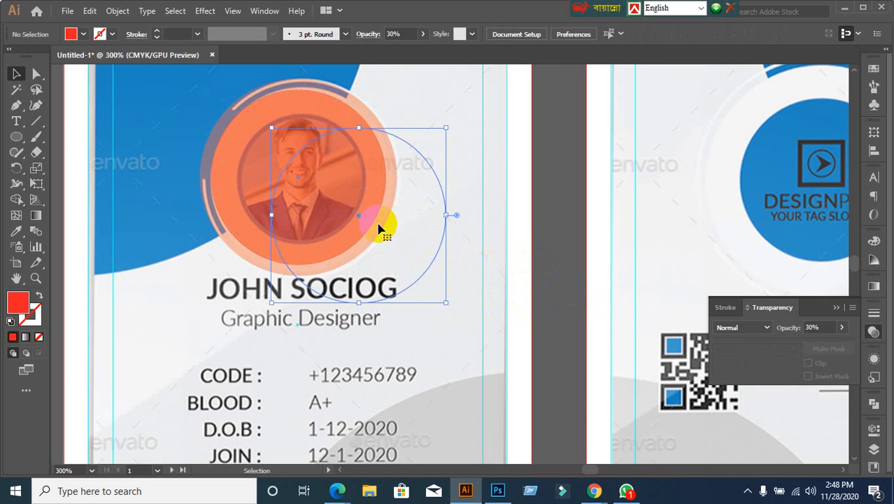
key("ctrl+z")
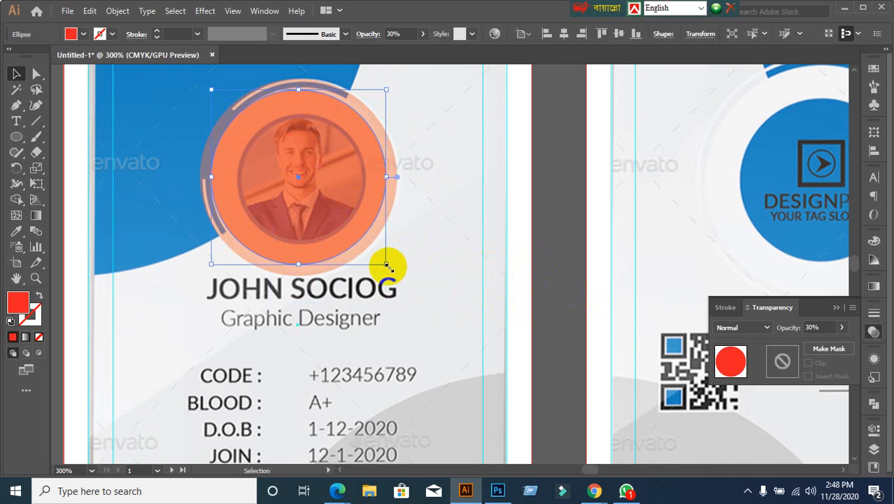
left_click_drag(388, 267, 365, 239)
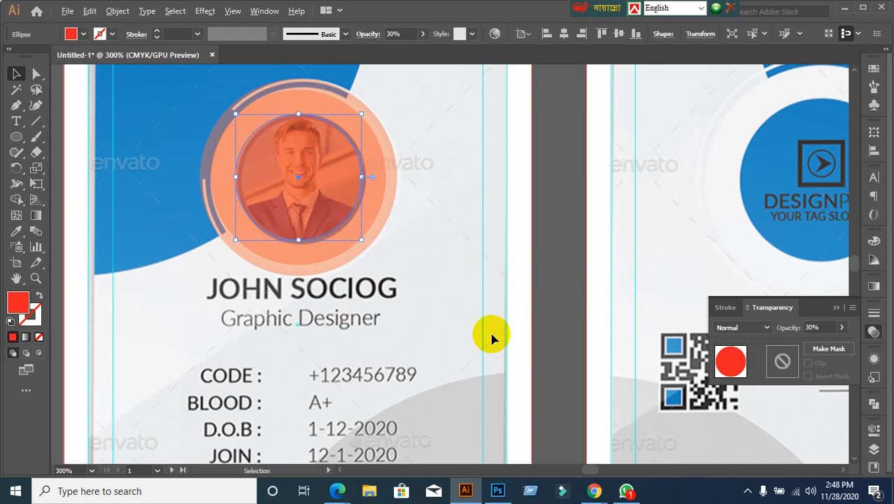
Step: Deselect the circles to review the result and bring up the Google Meet window
scroll(491, 339, "down", 1)
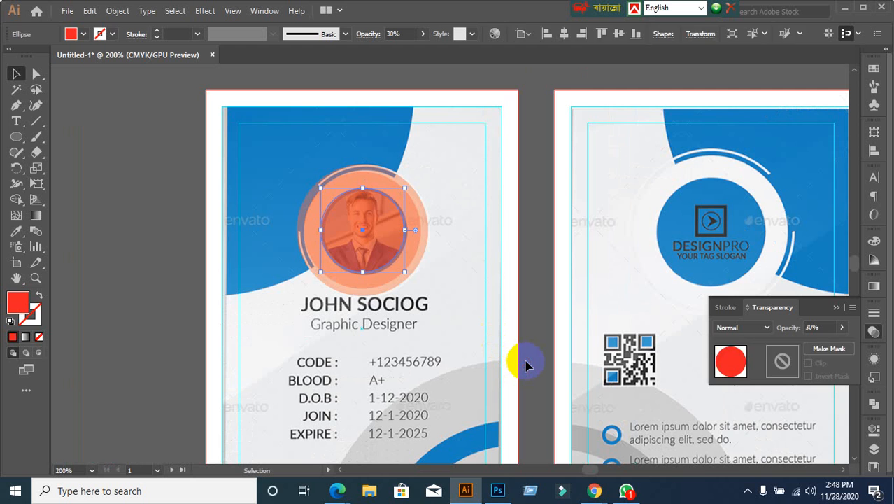
left_click(526, 362)
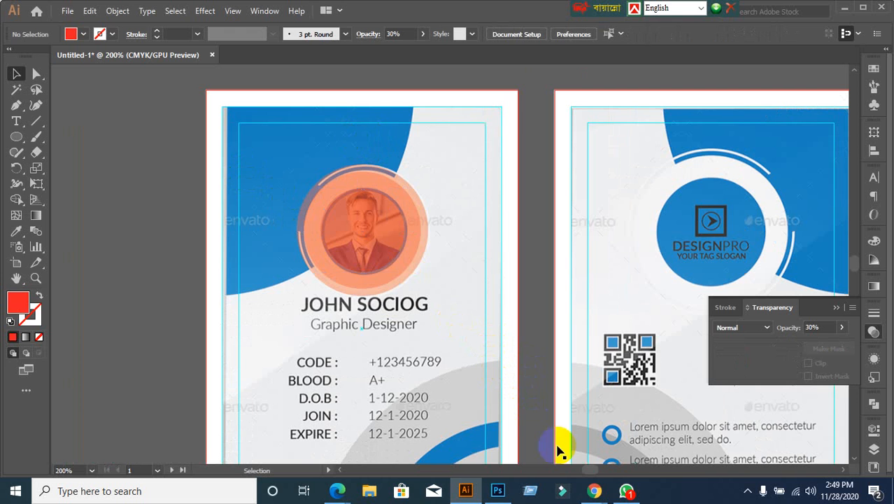
left_click(516, 448)
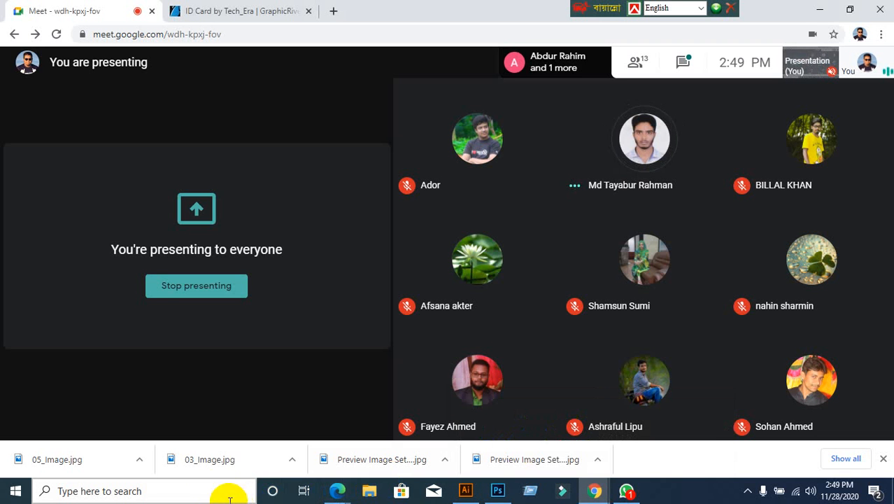
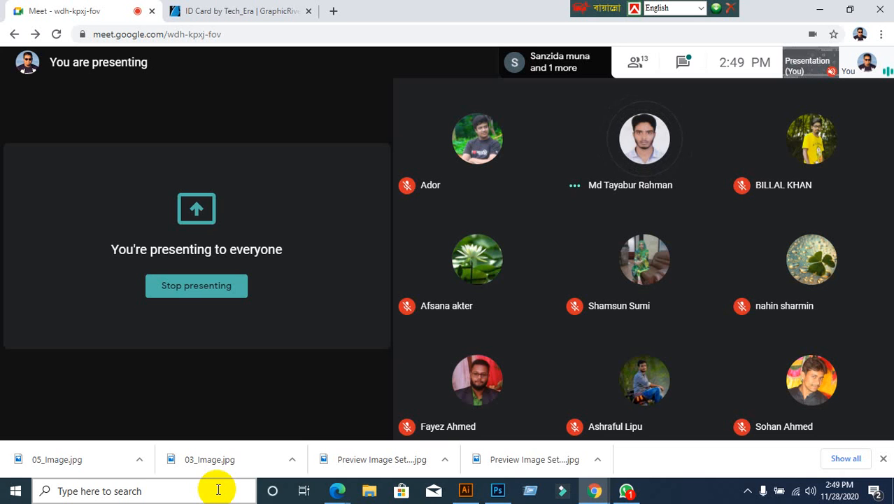
Step: Switch from Google Meet to Illustrator, showing the ID card's front and back sides
left_click(466, 490)
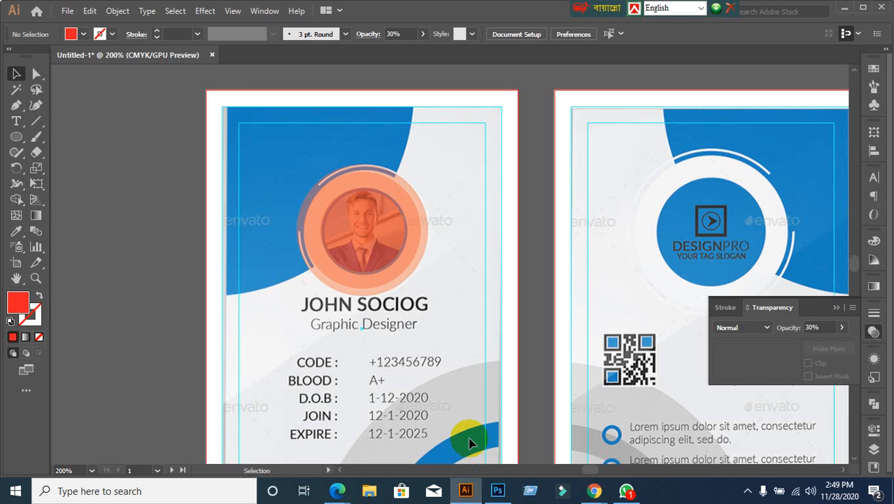
Step: Set the orange photo-frame circle's opacity to 100%
scroll(399, 310, "down", 1)
scroll(373, 277, "down", 2)
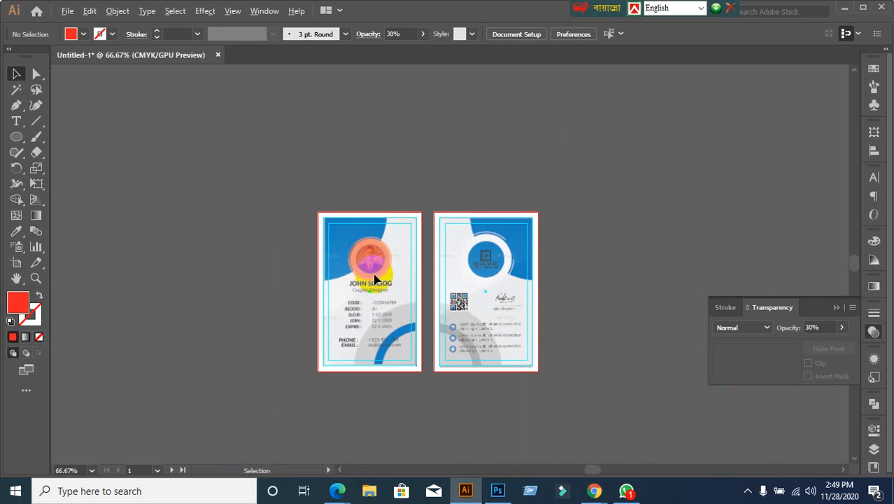
scroll(374, 279, "up", 2)
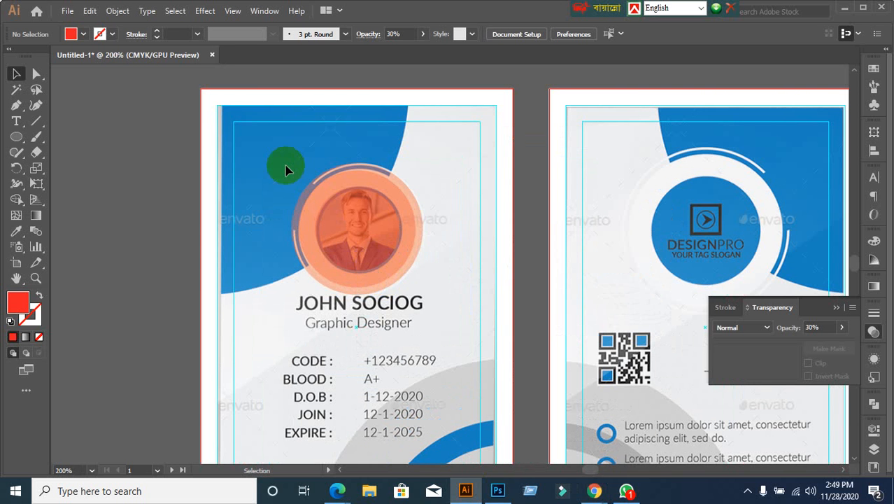
left_click(351, 224)
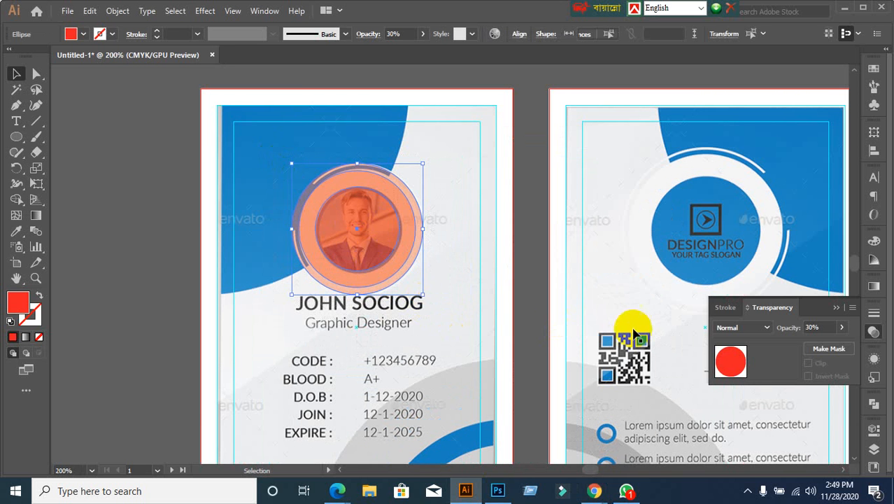
left_click(815, 327)
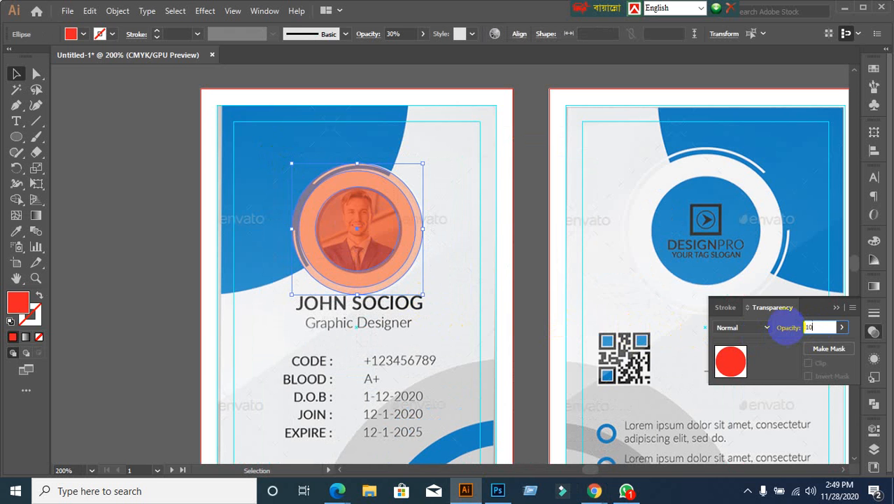
key("Return")
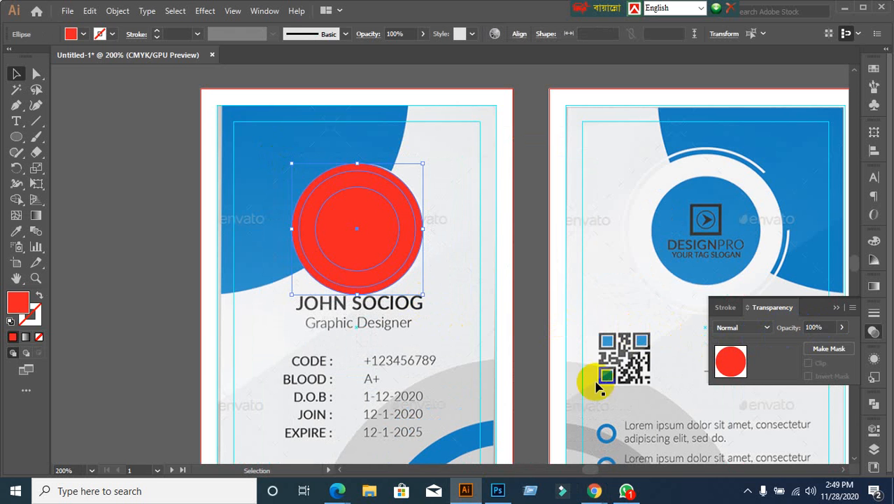
Step: Fill the inner circle light blue and the middle circle yellow
left_click(186, 311)
scroll(415, 269, "up", 2)
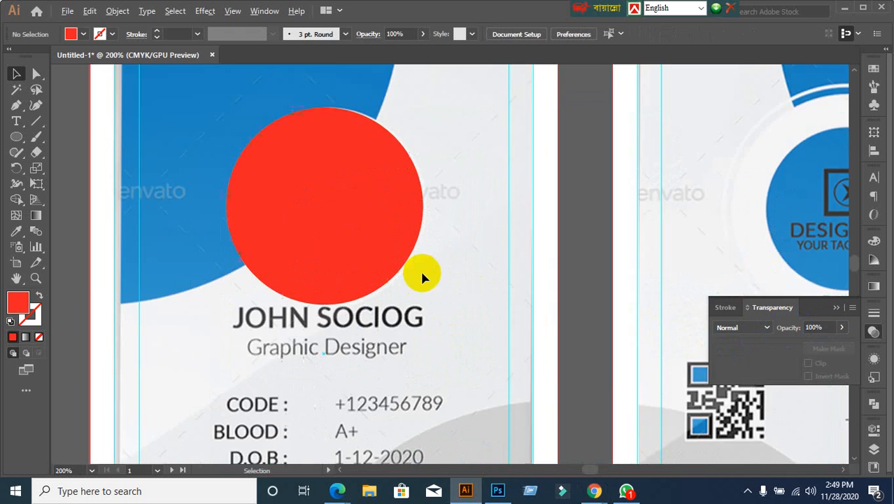
left_click(313, 207)
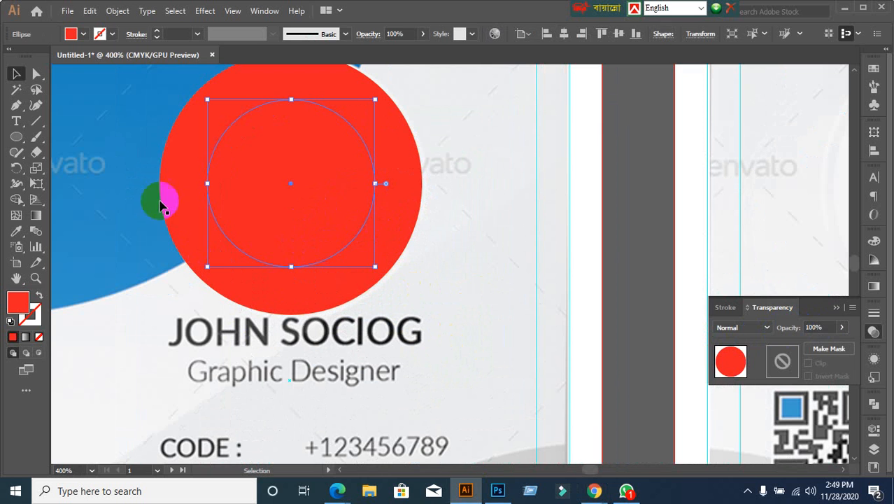
left_click(72, 33)
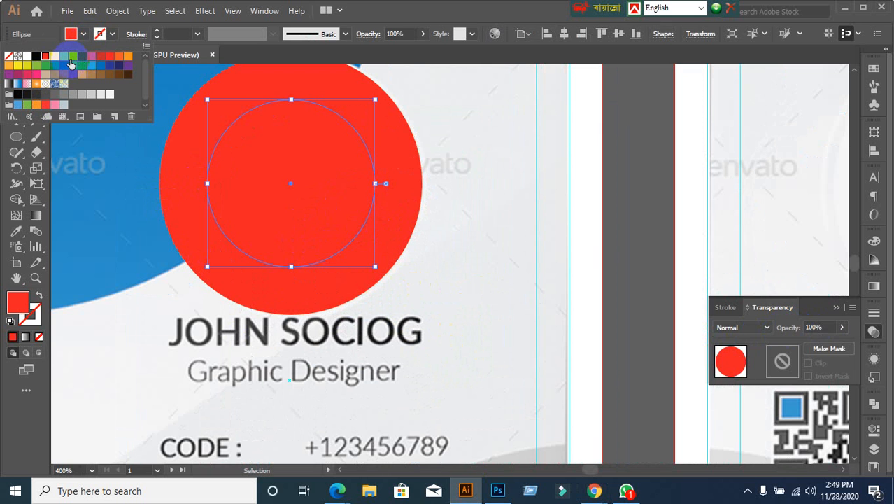
left_click(71, 63)
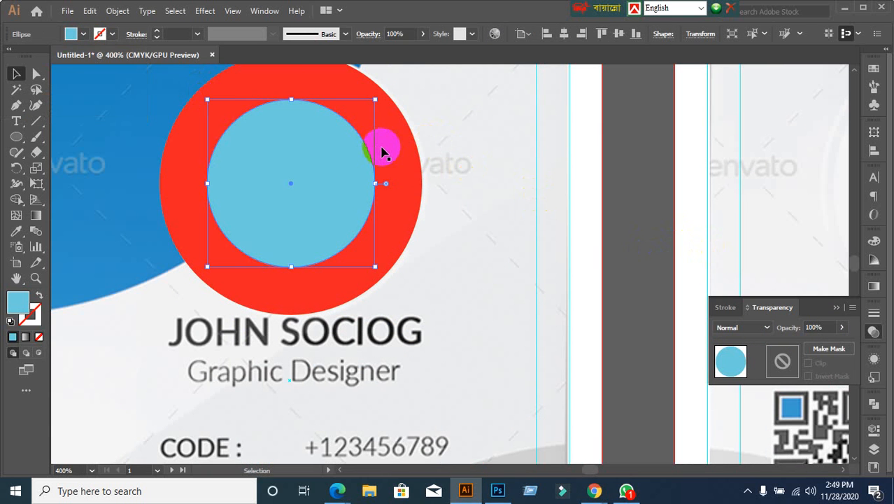
left_click(382, 152)
left_click(72, 34)
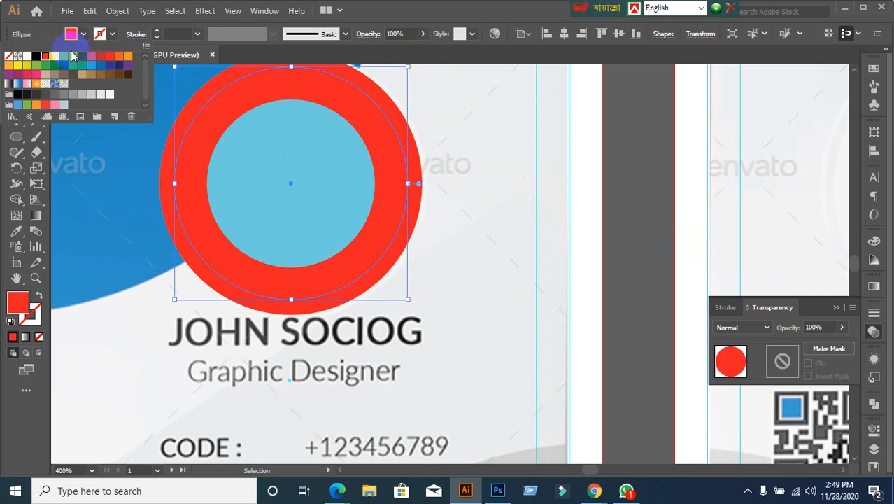
left_click(55, 56)
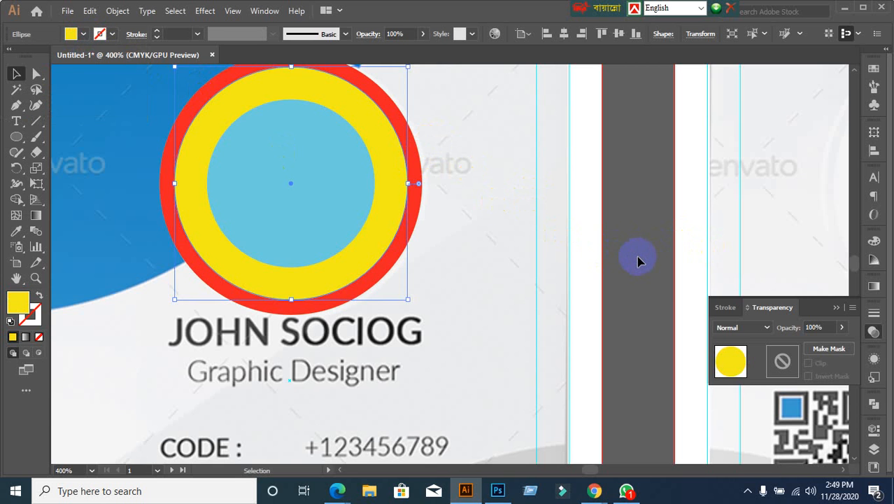
scroll(638, 261, "down", 1)
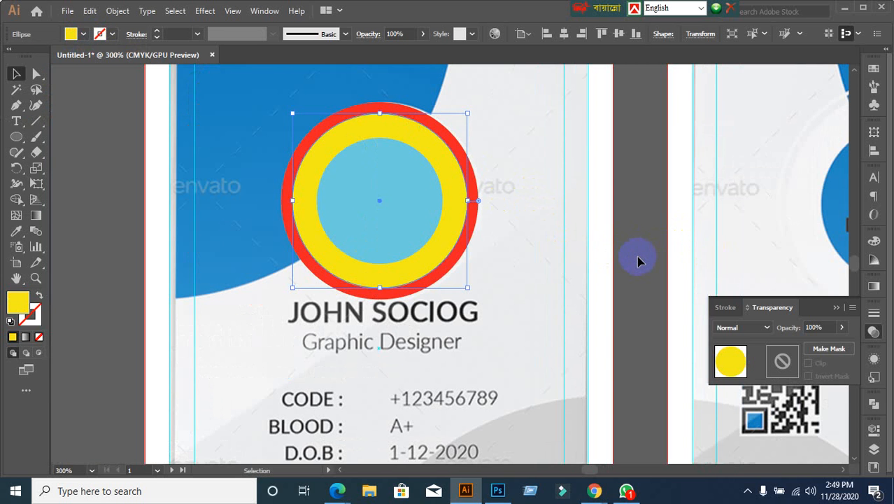
left_click(645, 264)
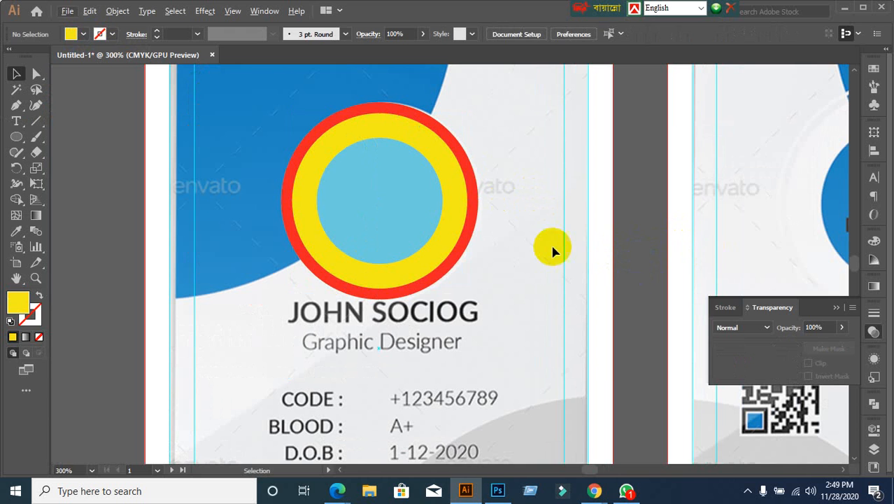
Step: Move the group of circles off the card to the right
left_click_drag(281, 130, 472, 237)
left_click_drag(400, 209, 686, 202)
left_click(378, 103)
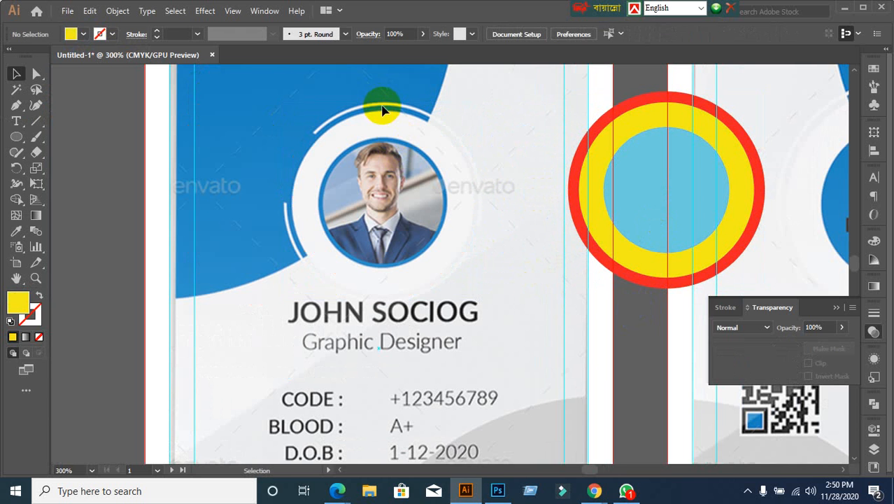
Step: Give the outer circle no fill and a red outline
left_click(758, 157)
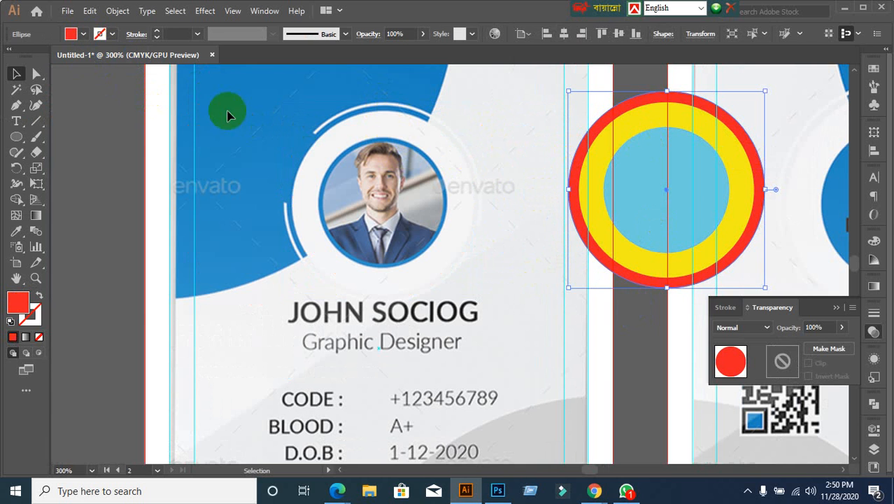
left_click(83, 35)
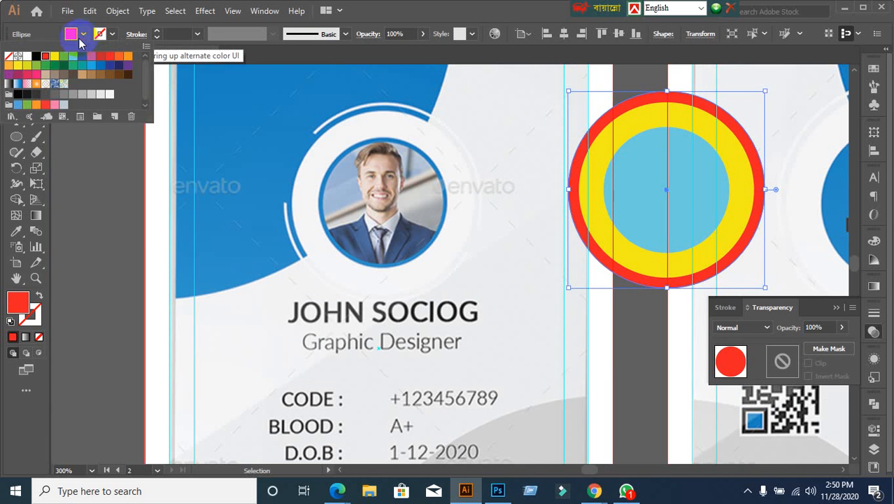
left_click(9, 56)
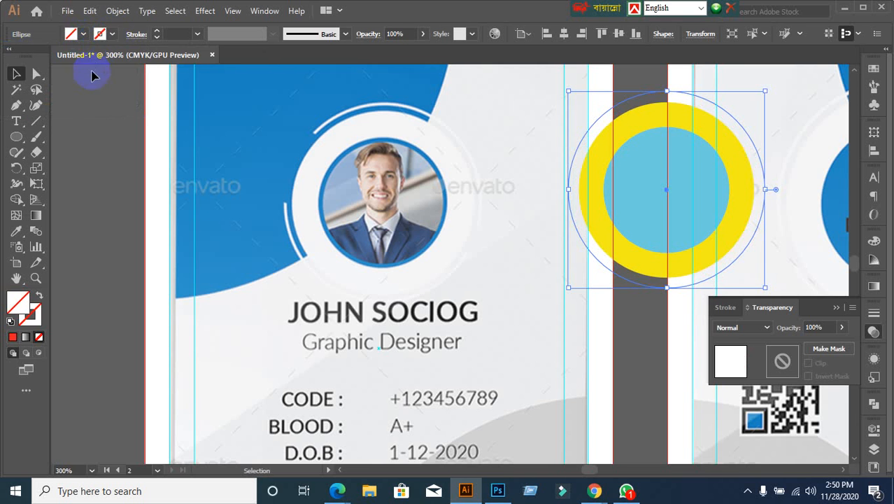
left_click(110, 34)
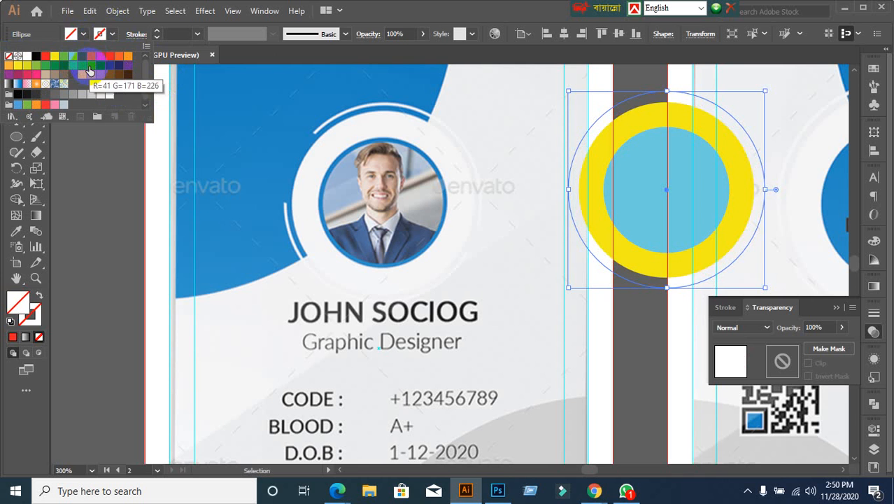
left_click(109, 57)
left_click(80, 227)
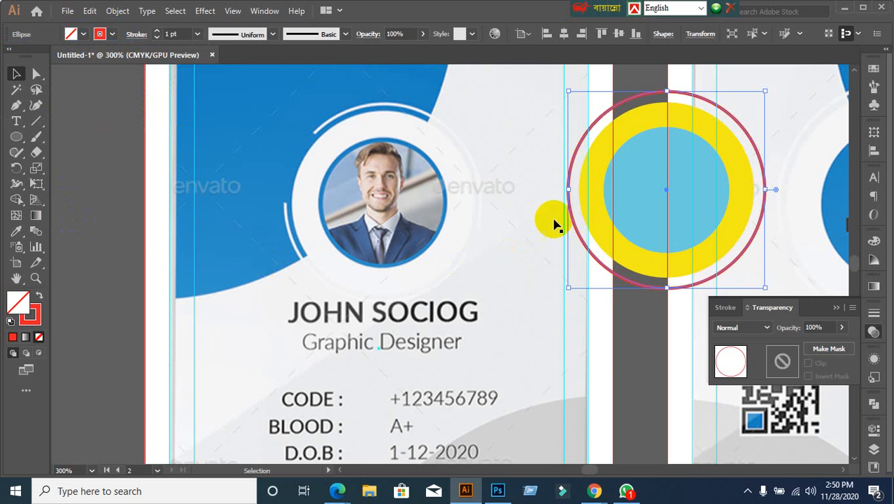
Step: Give the inner blue circle a purple outline
left_click(627, 201)
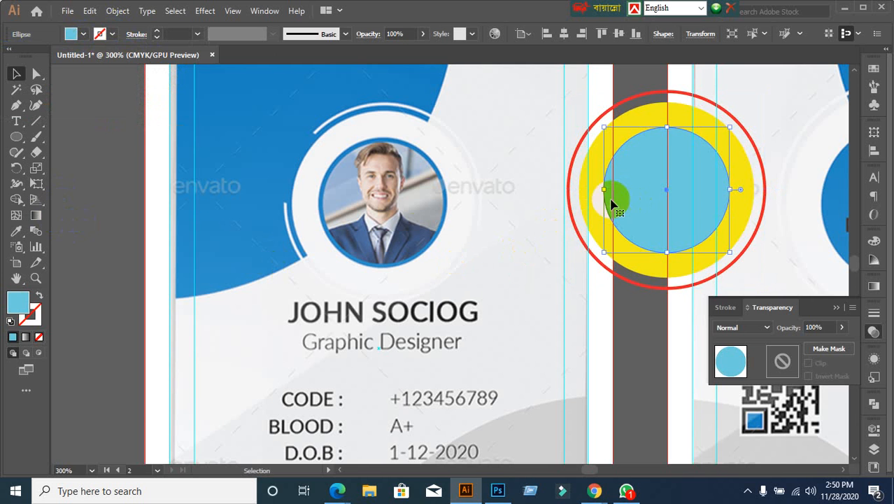
left_click(112, 35)
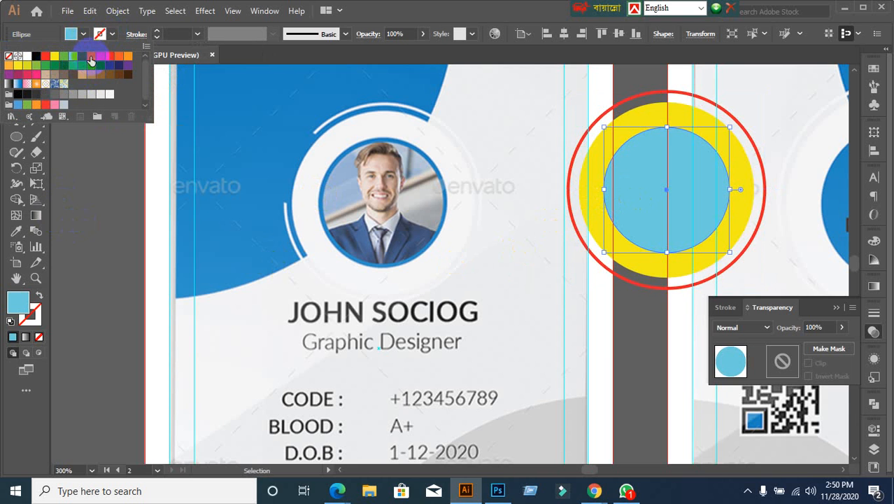
left_click(90, 58)
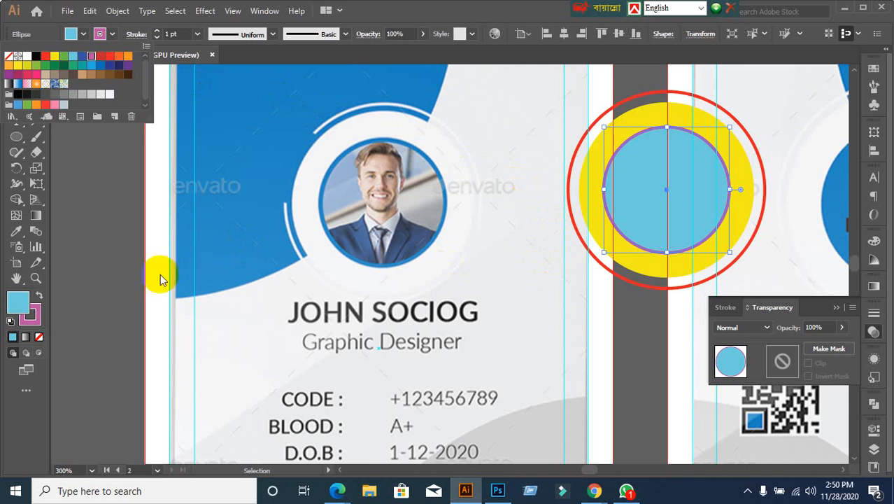
left_click(126, 283)
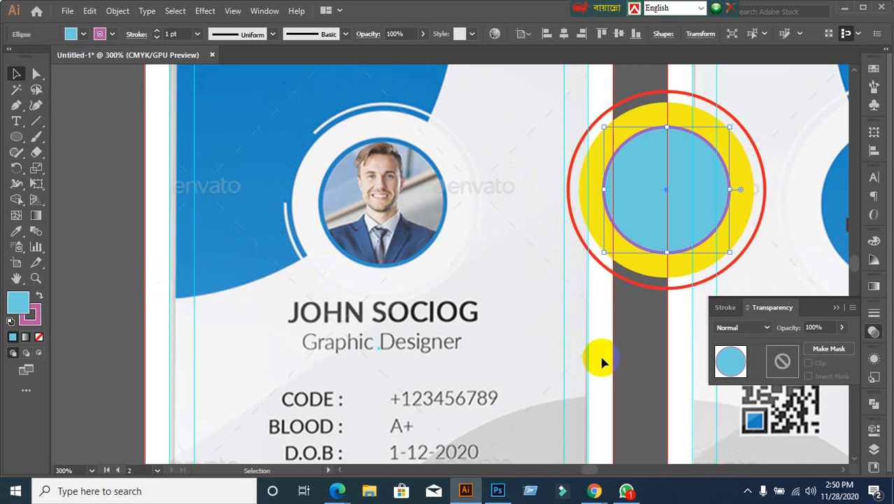
left_click(624, 352)
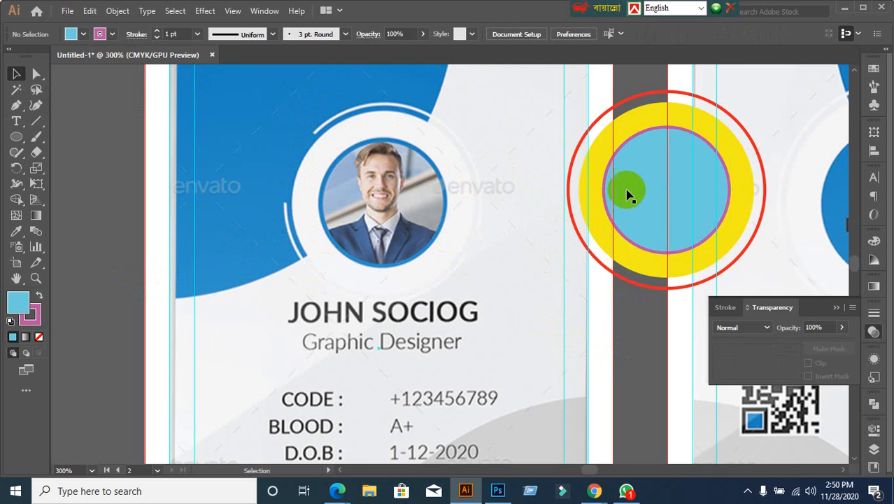
Step: Move the circle group back over the photo frame
left_click(666, 202)
left_click_drag(667, 205, 384, 221)
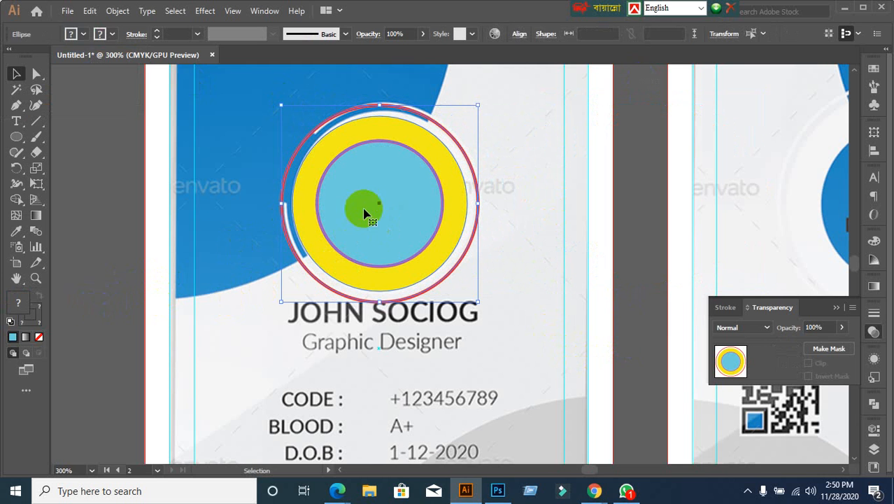
left_click_drag(364, 209, 425, 225)
key("ctrl+z")
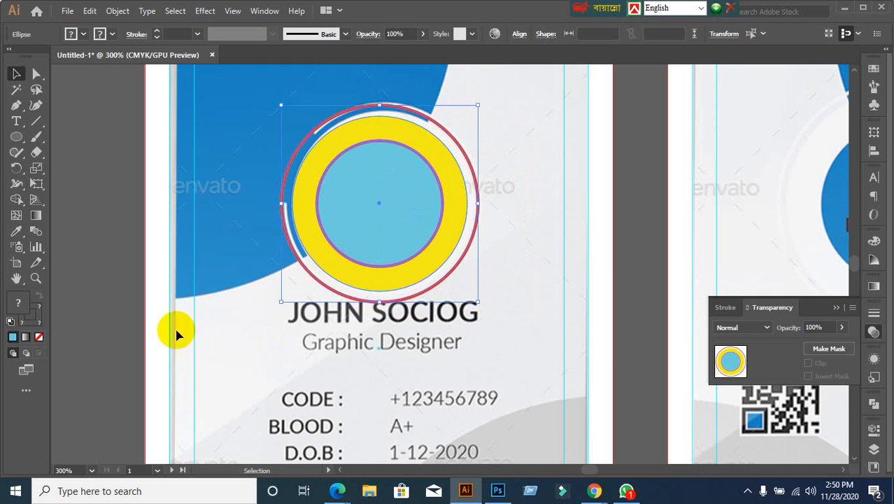
left_click(125, 326)
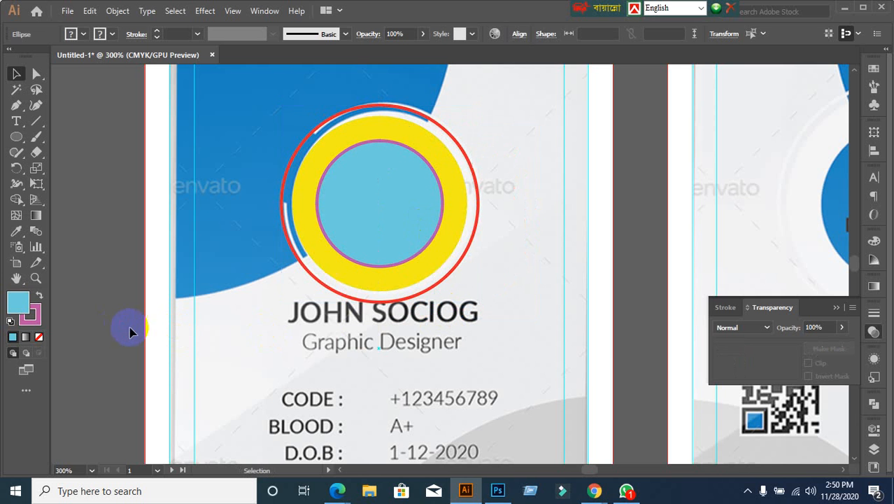
Step: Enlarge the yellow ring slightly, then select all the placeholder circles and remove them
left_click(462, 233)
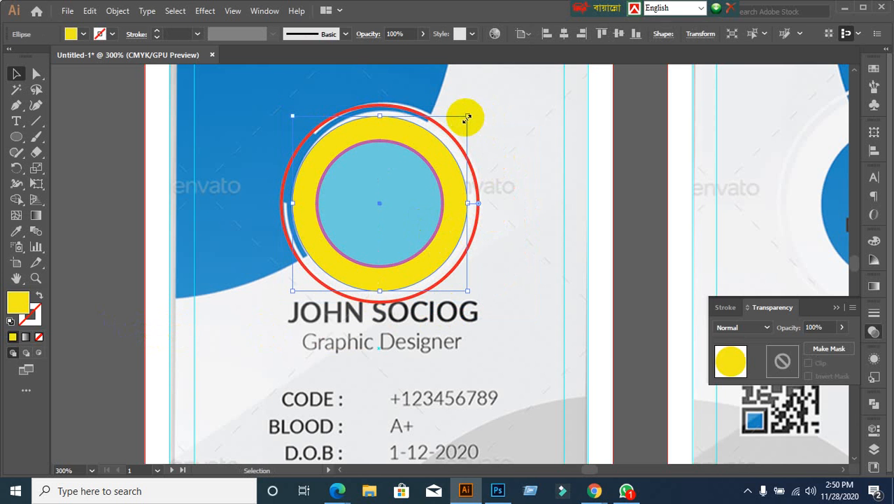
mouse_move(468, 117)
left_mouse_down()
mouse_move(479, 104)
mouse_move(473, 110)
left_mouse_up()
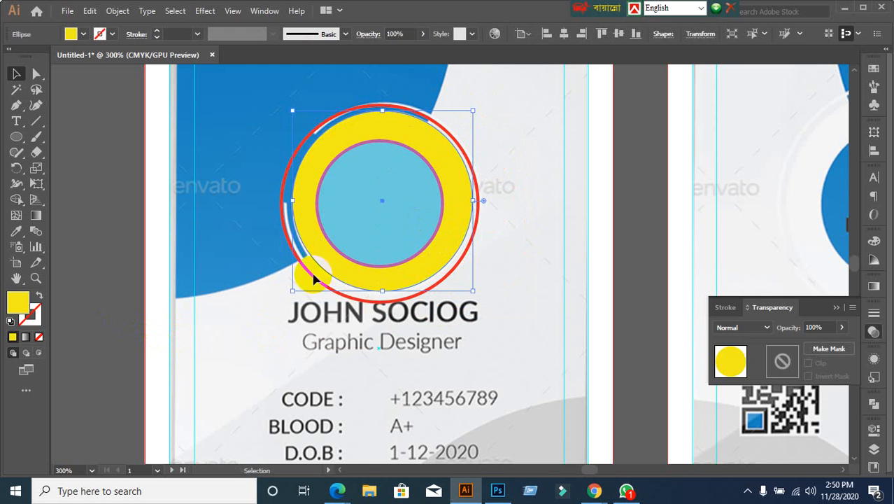
left_click(78, 314)
left_click_drag(273, 108, 528, 324)
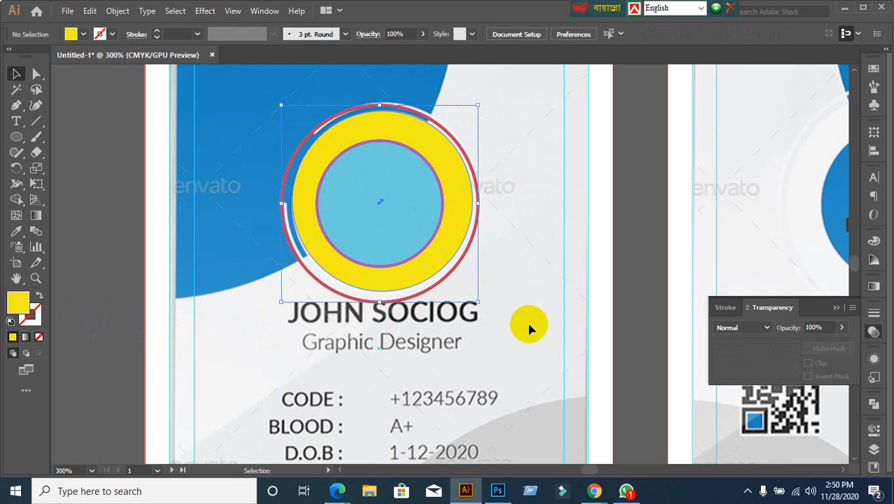
key("ctrl+3")
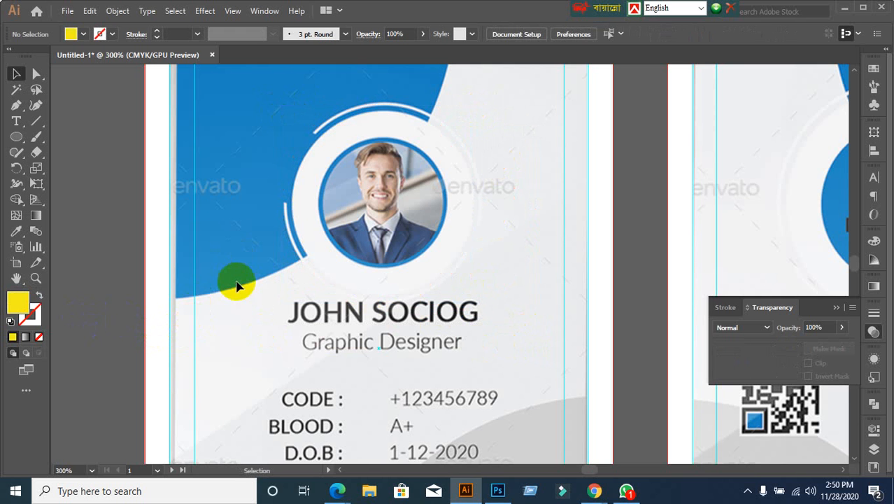
Step: Draw a circle centred on the photo and enlarge it to cover the outer frame
left_click(16, 137)
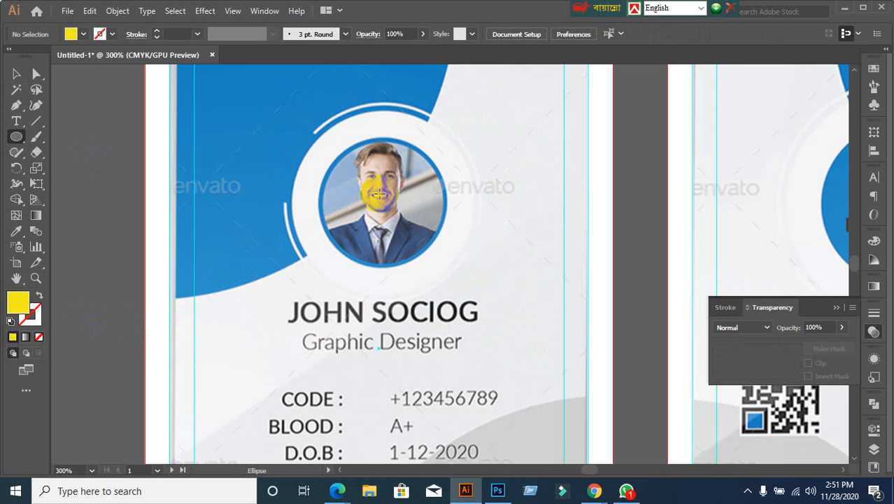
left_click_drag(380, 203, 458, 303)
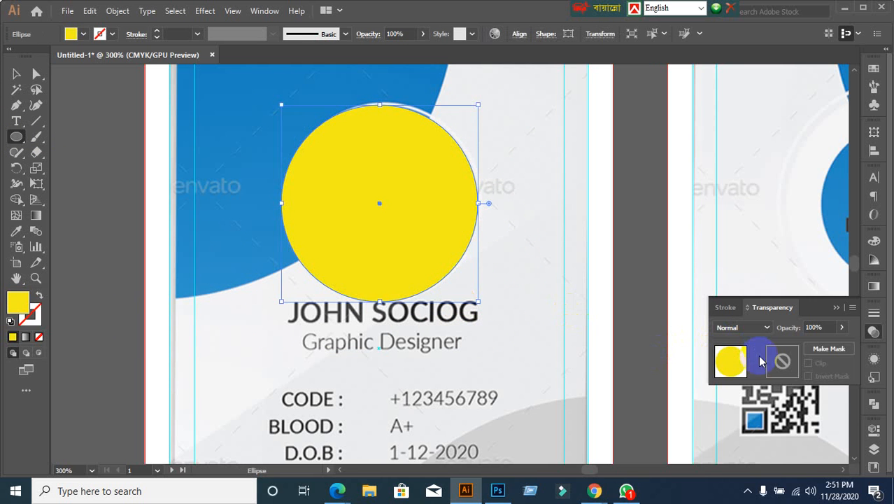
left_click(828, 323)
key("Down")
key("Down")
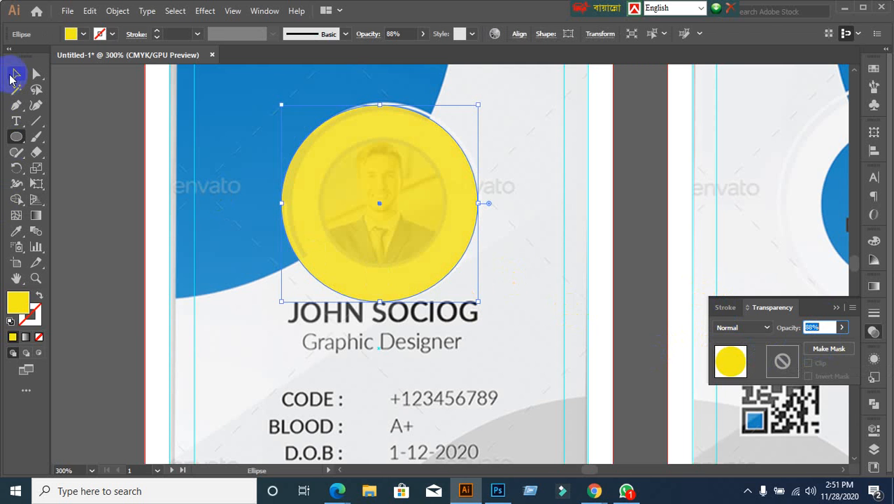
left_click(14, 76)
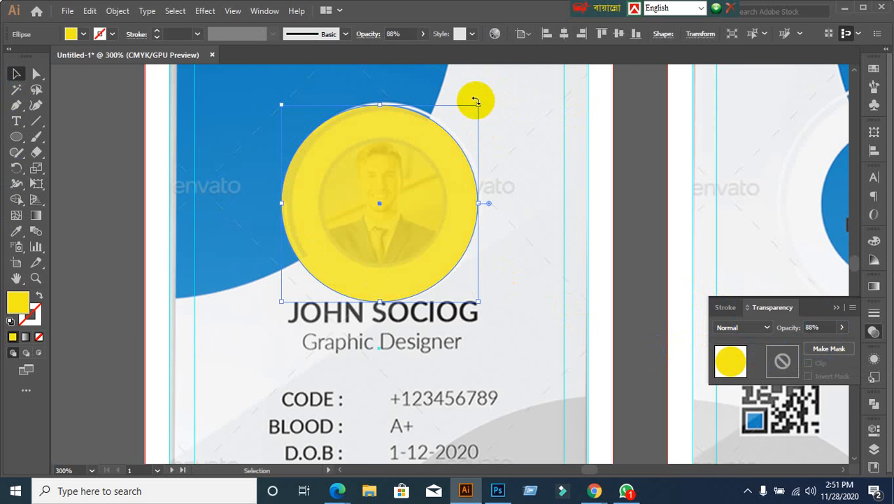
left_click_drag(477, 104, 480, 100)
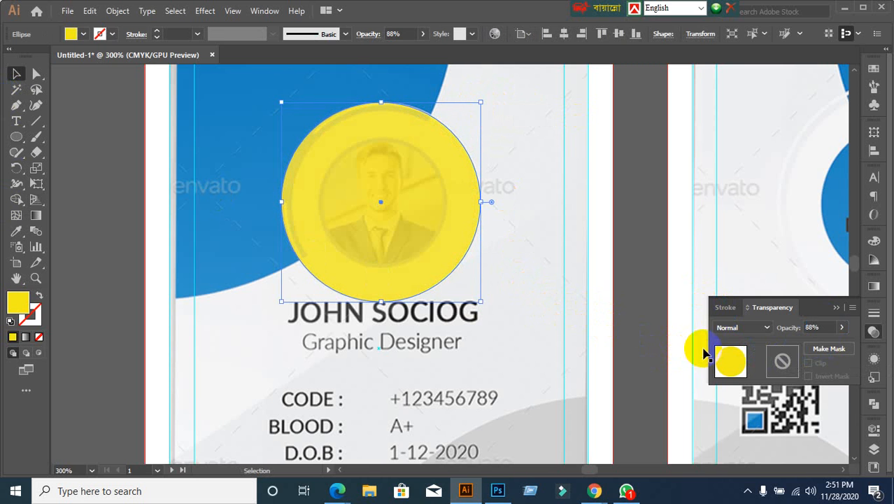
Step: Set the circle's opacity to 20% so the photo shows through
left_click(817, 327)
left_click_drag(820, 326, 778, 335)
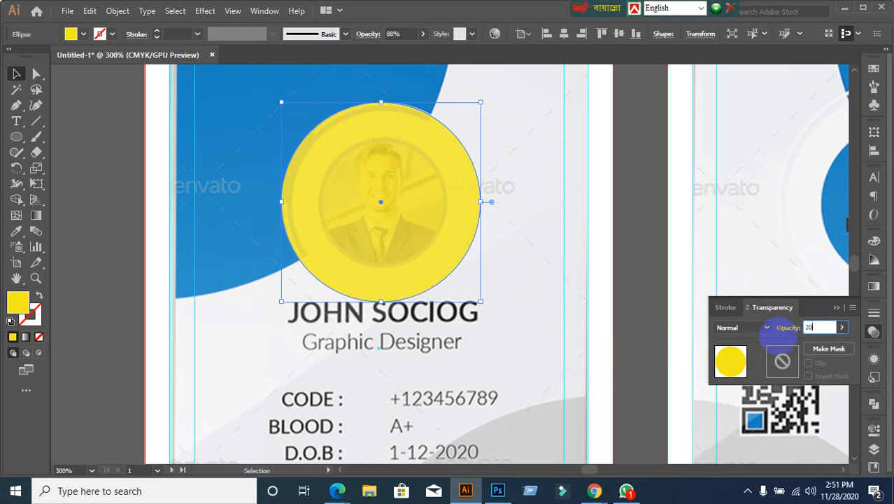
key("Return")
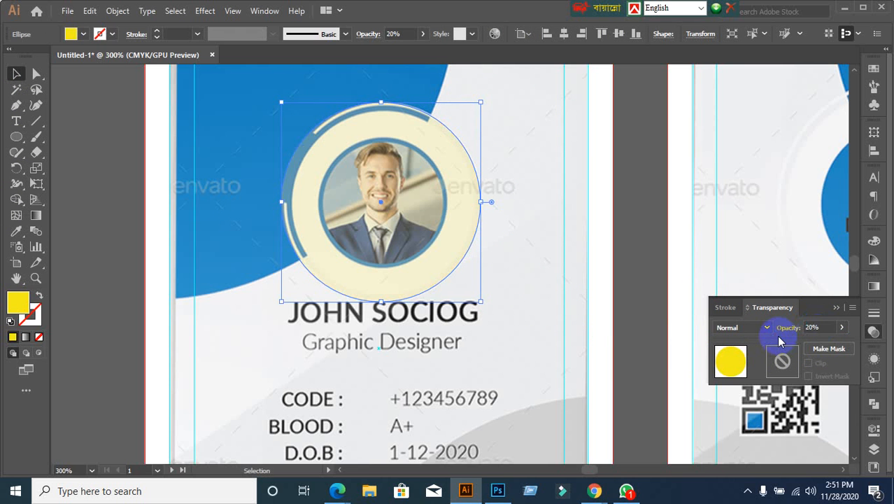
left_click(652, 265)
Step: Paste a copy of the yellow circle in front and shrink it to fit the headshot
left_click(430, 280)
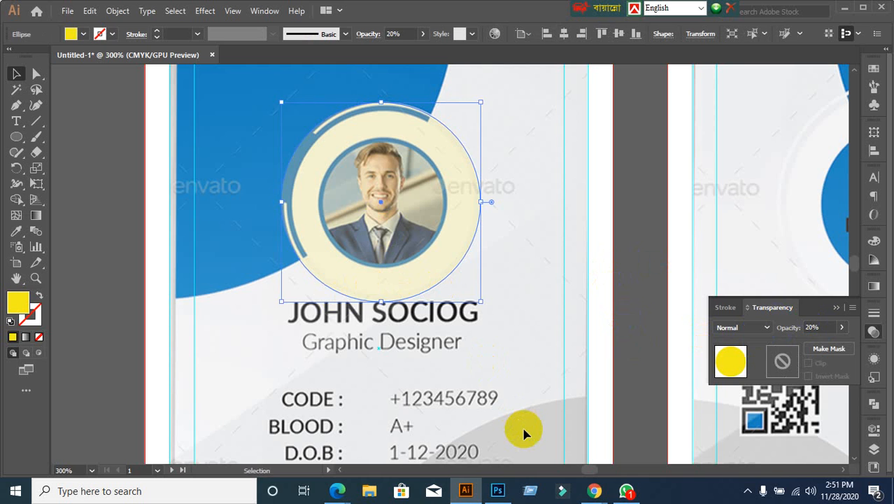
key("ctrl+c")
key("ctrl+f")
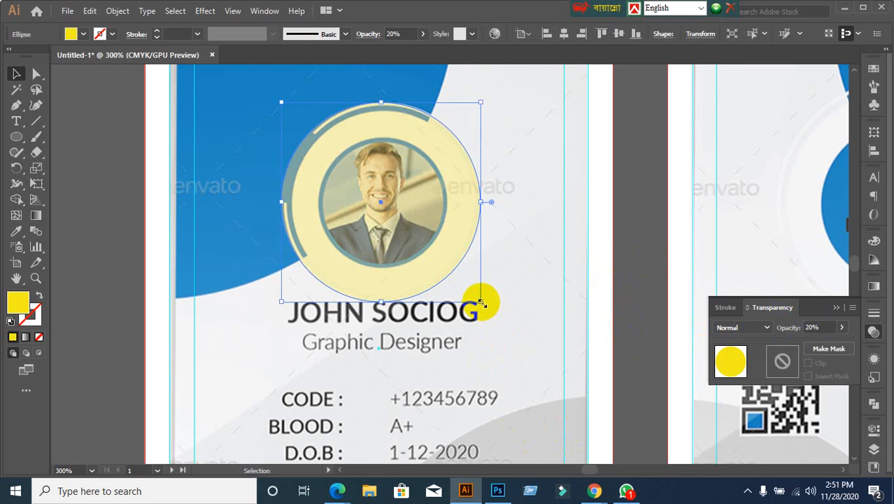
mouse_move(480, 302)
left_mouse_down()
mouse_move(474, 289)
mouse_move(473, 298)
left_mouse_up()
left_click(648, 333)
left_click(415, 251)
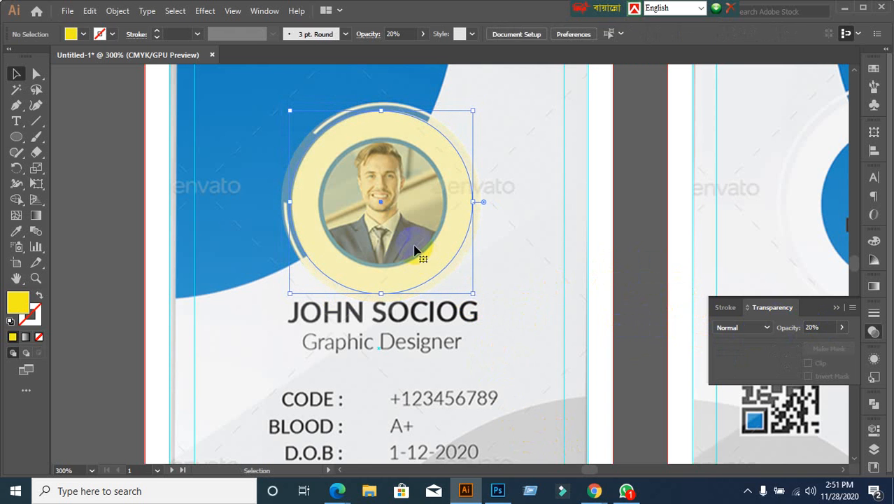
key("a")
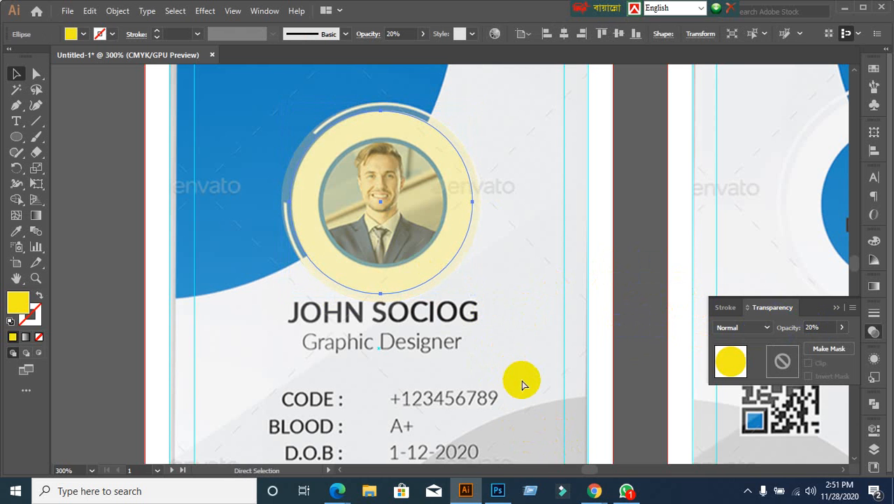
key("v")
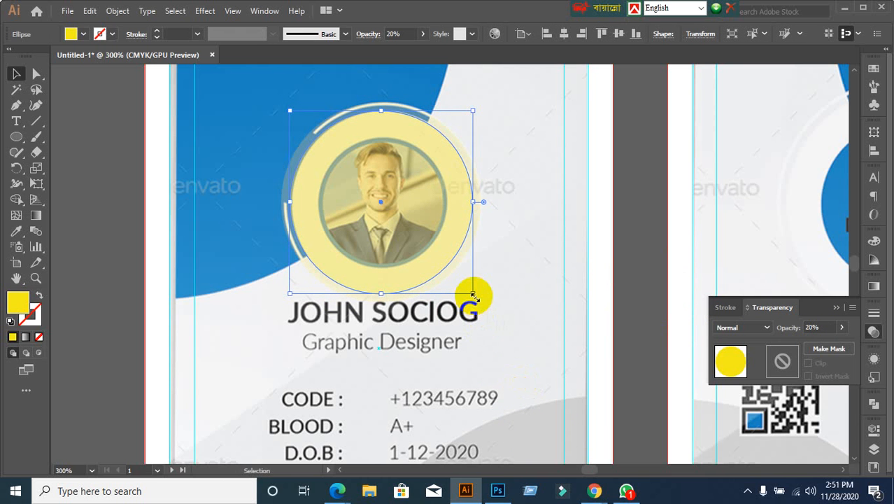
left_click_drag(473, 297, 446, 264)
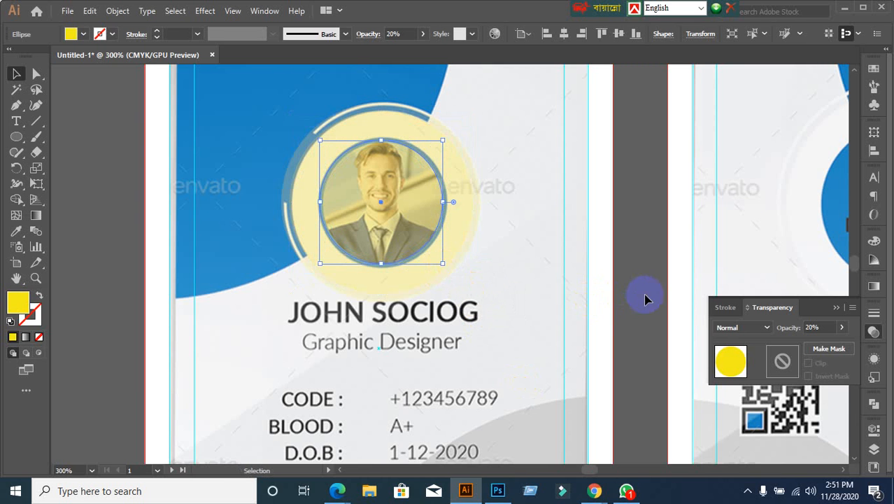
Step: Reselect the larger yellow circle and highlight its opacity value
left_click(645, 318)
left_click(423, 235)
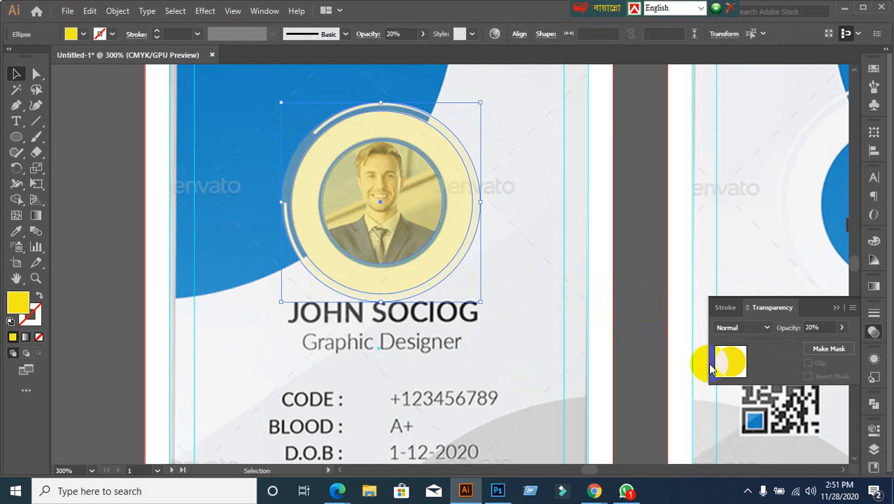
left_click_drag(820, 326, 770, 322)
Step: Set the larger yellow circle's opacity to 100% and zoom out to both cards
type("100")
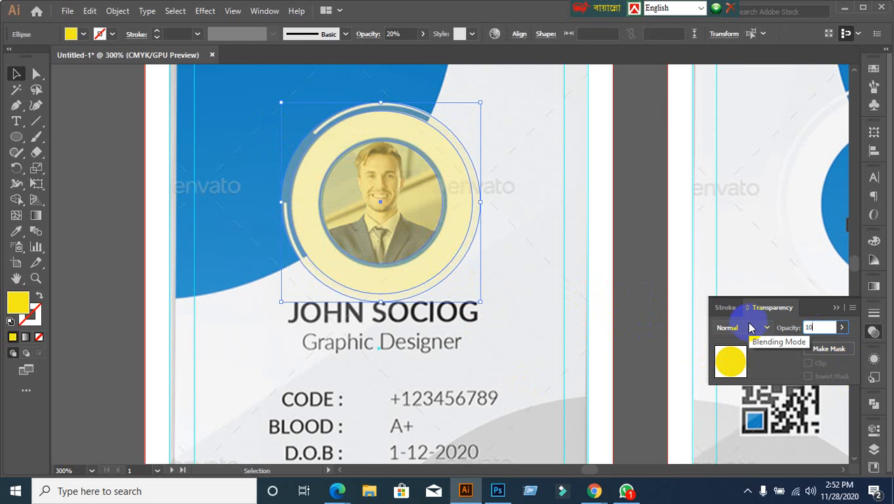
key("Return")
key("ctrl+minus")
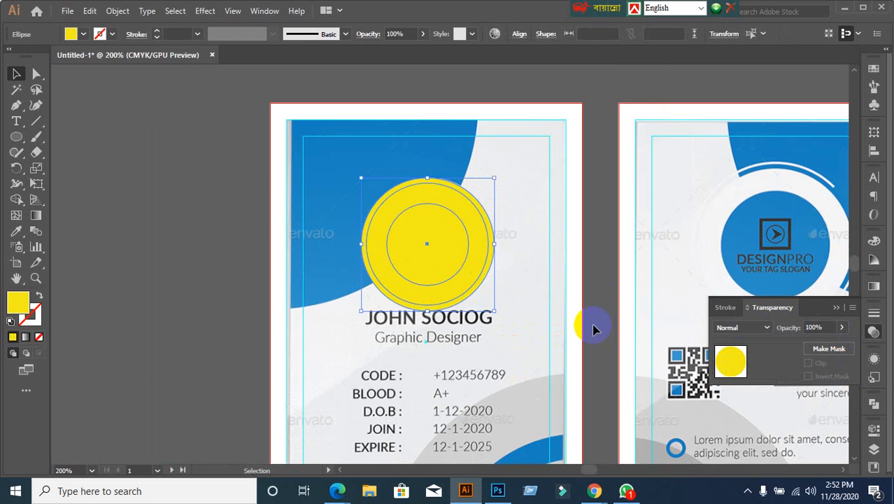
left_click(592, 325)
Step: Fill the inner photo-sized circle blue and the outer circle red
left_click(429, 231)
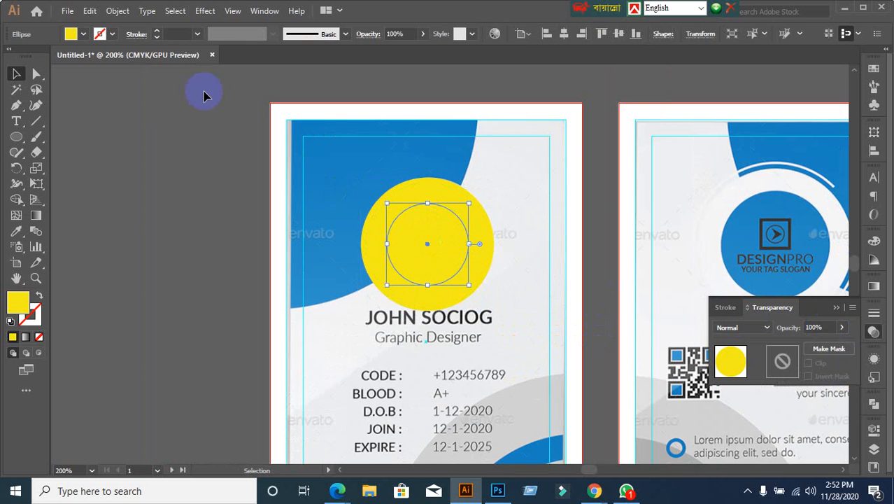
left_click(83, 34)
left_click(82, 65)
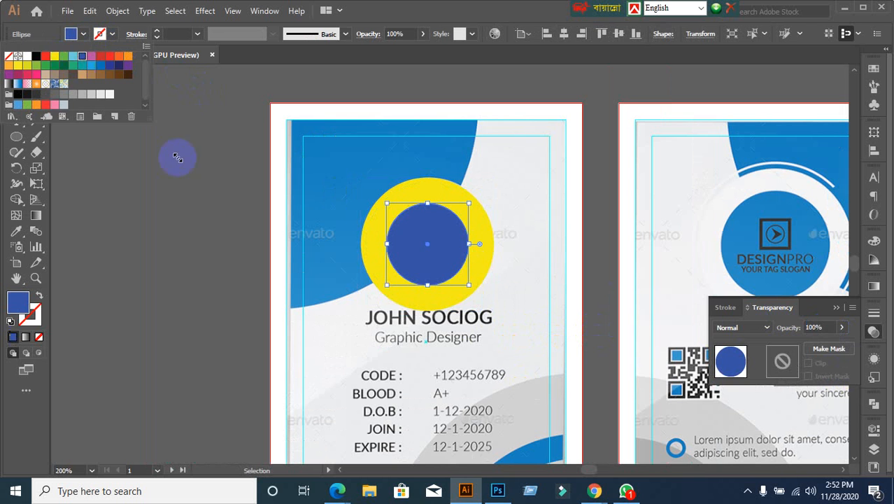
left_click(178, 155)
left_click(378, 238)
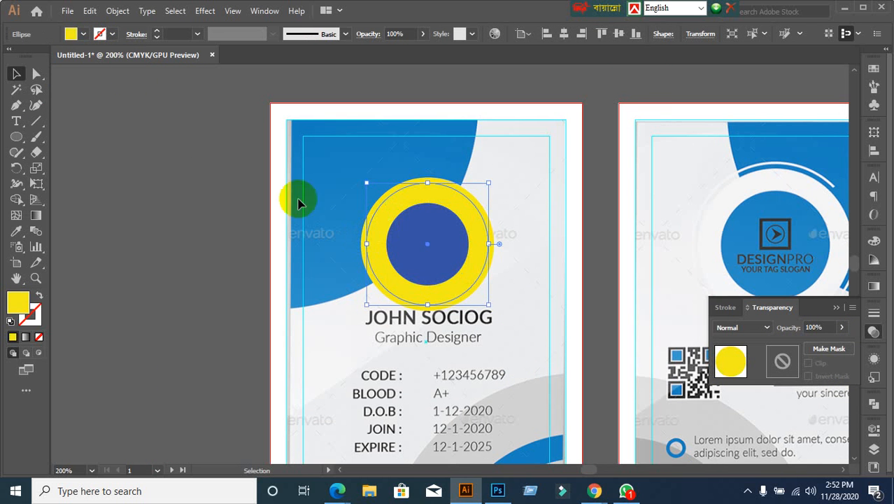
left_click(83, 35)
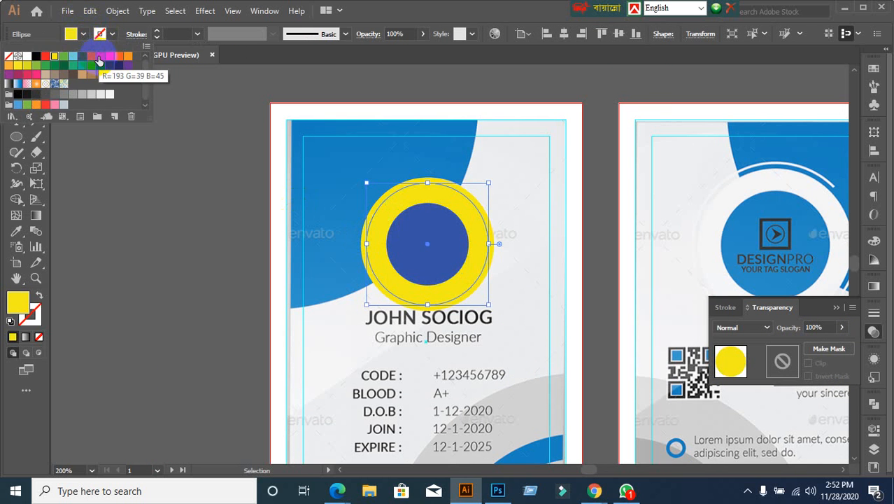
left_click(98, 56)
left_click(293, 304)
left_click(140, 332)
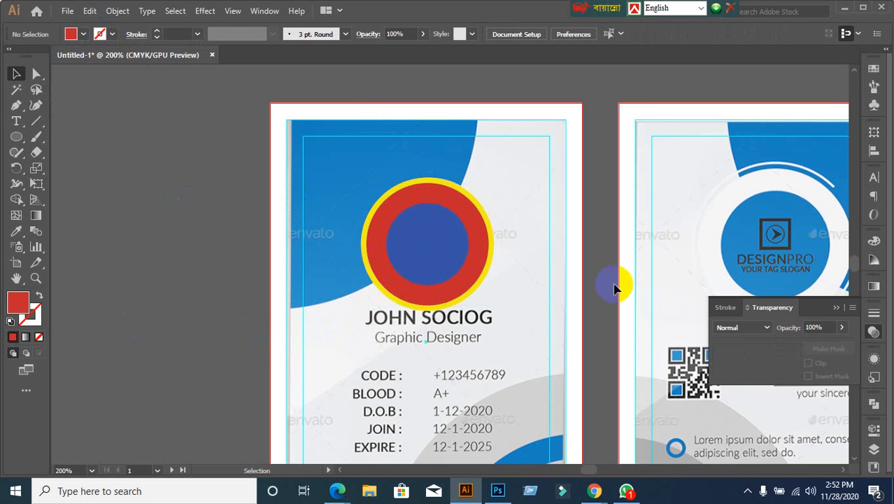
Step: Try moving the circle group onto the back card, undo it, and reselect the outer circle
scroll(620, 283, "down", 1)
left_click_drag(545, 298, 463, 245)
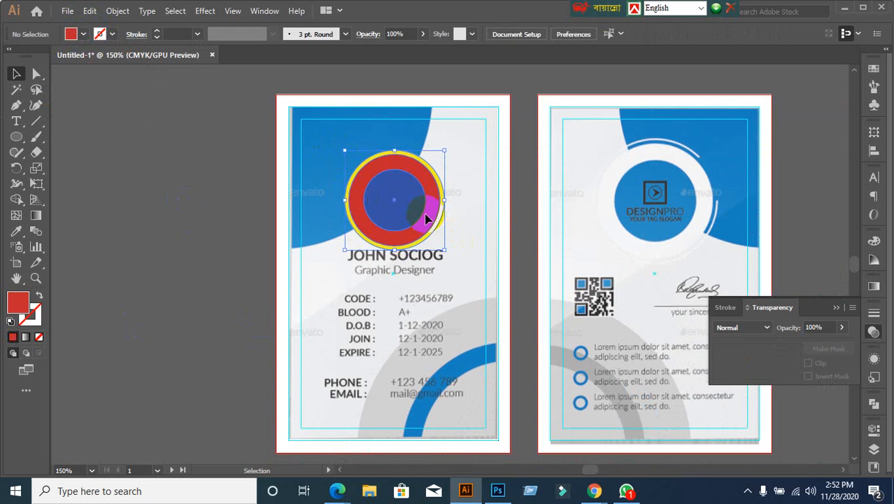
left_click_drag(413, 201, 577, 196)
left_click(521, 298)
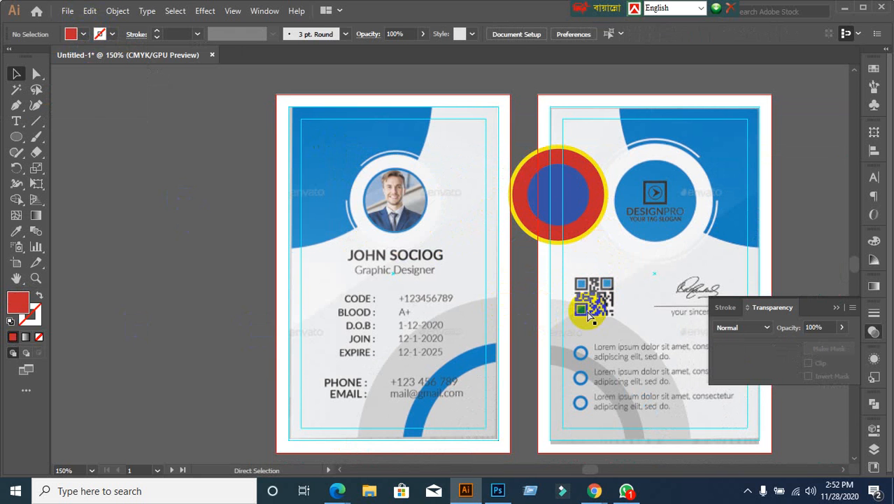
key("ctrl+z")
left_click(206, 288)
scroll(457, 165, "up", 1)
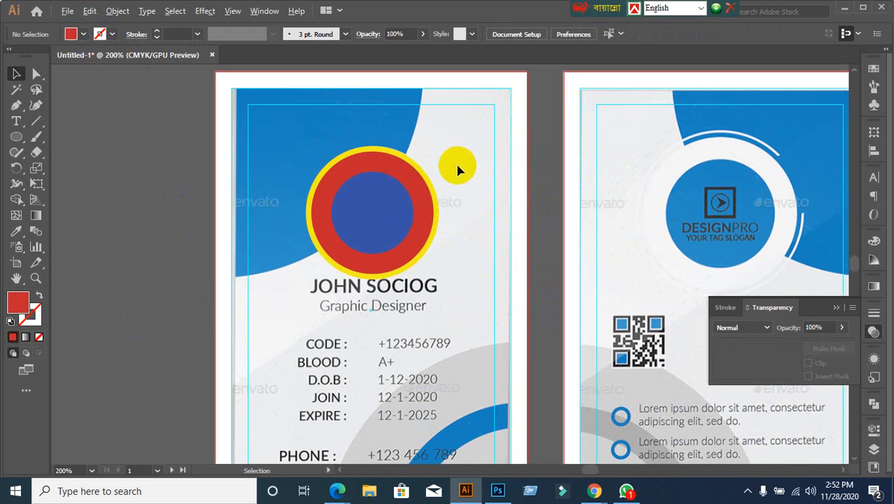
scroll(451, 219, "up", 1)
left_click(440, 206)
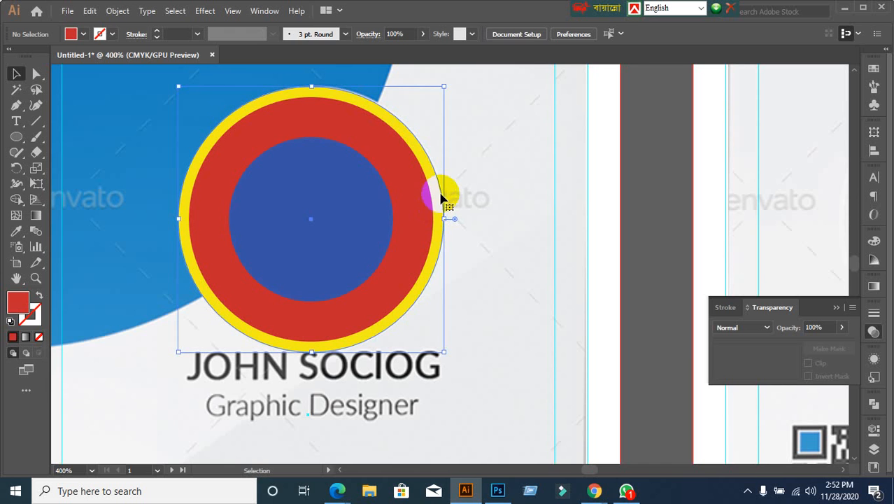
Step: Give the outer circle no fill and a black outline
left_click(81, 34)
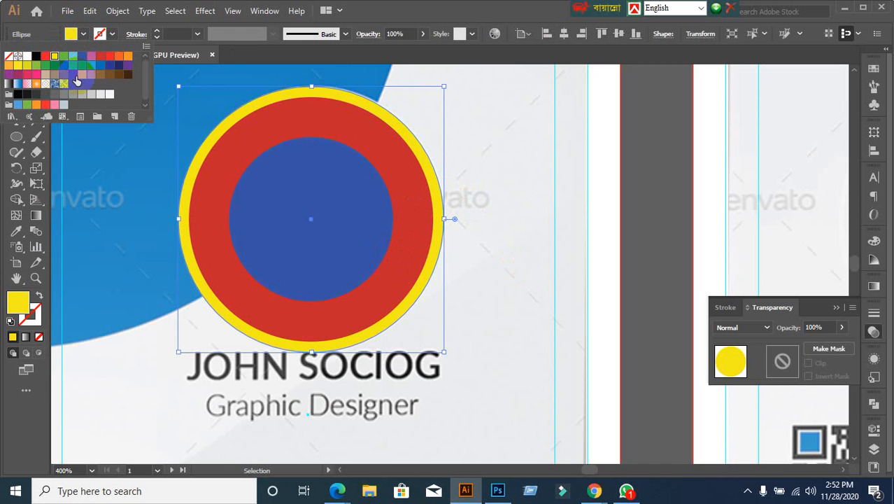
left_click(9, 56)
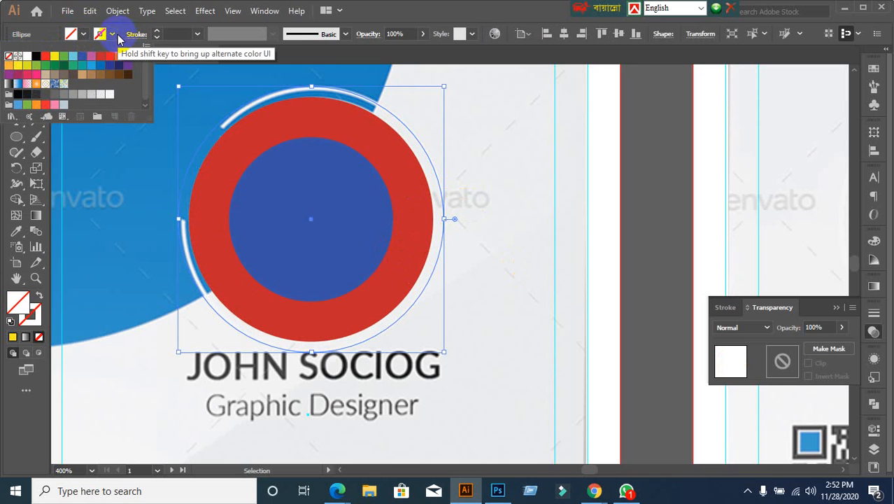
left_click(114, 37)
left_click(112, 35)
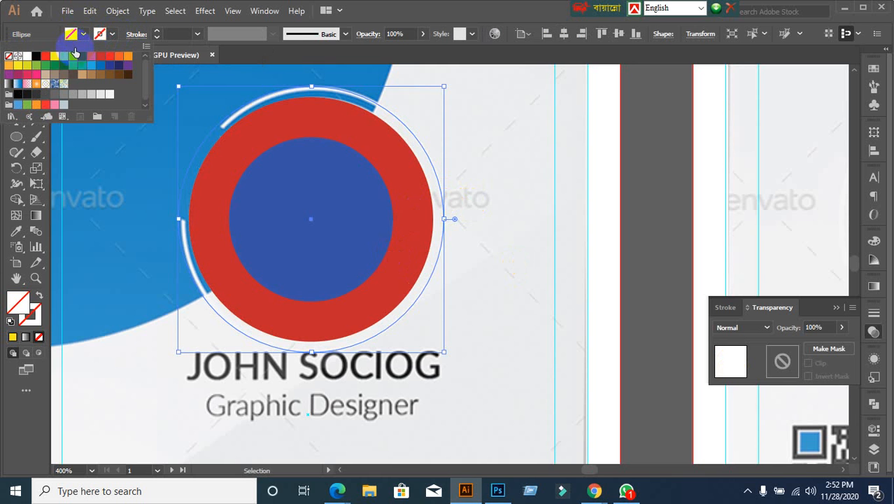
left_click(37, 59)
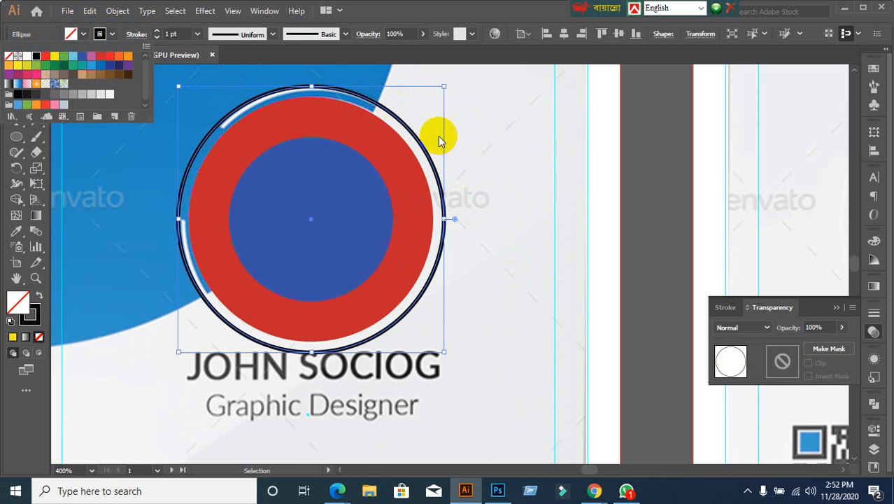
left_click(653, 220)
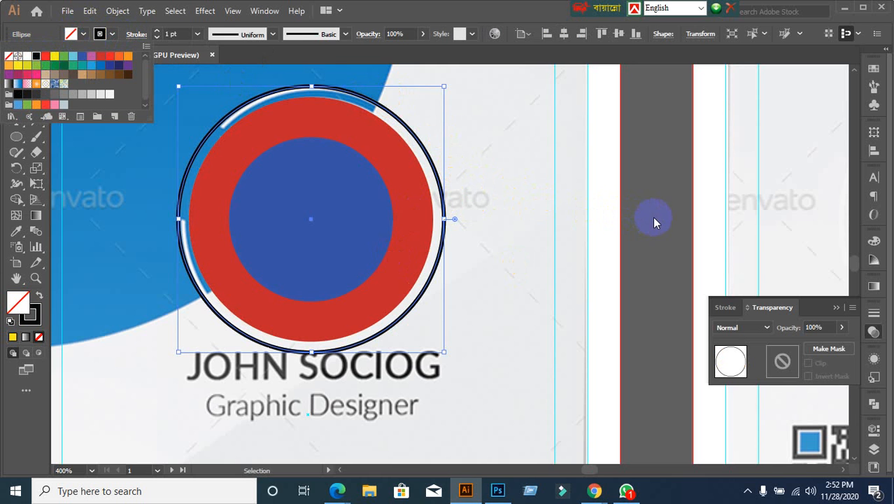
Step: Outline the inner blue circle in black, then reselect the outer ring
left_click(355, 213)
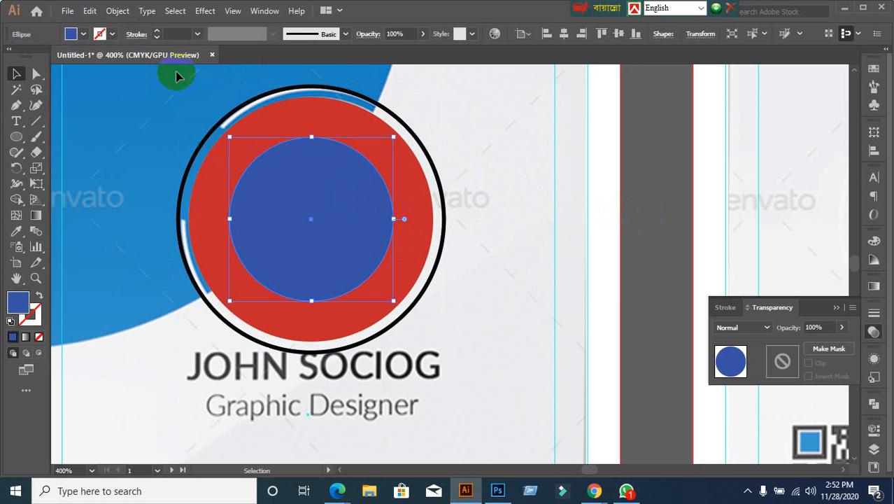
left_click(109, 33)
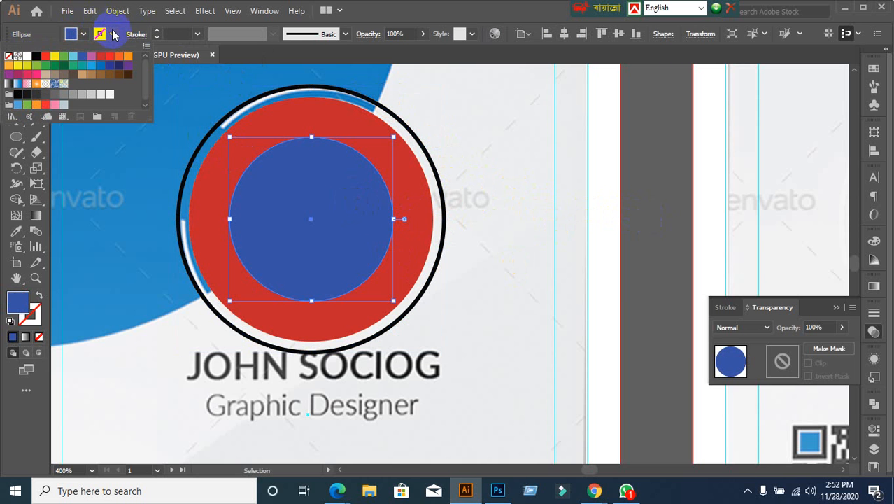
left_click(36, 56)
left_click(650, 240)
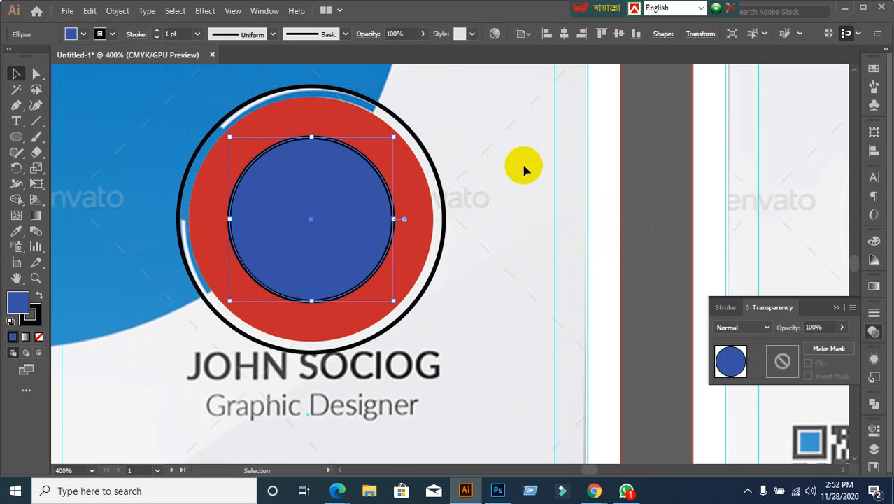
left_click(523, 165)
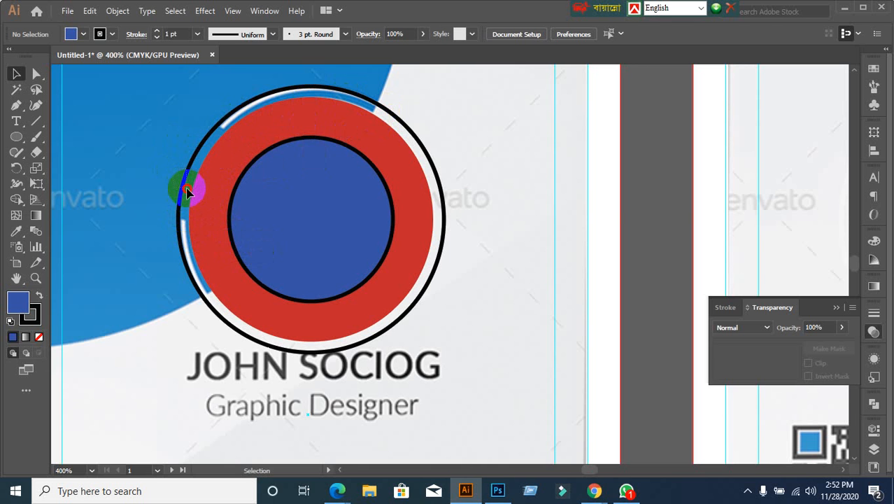
left_click(187, 192)
left_click(647, 203)
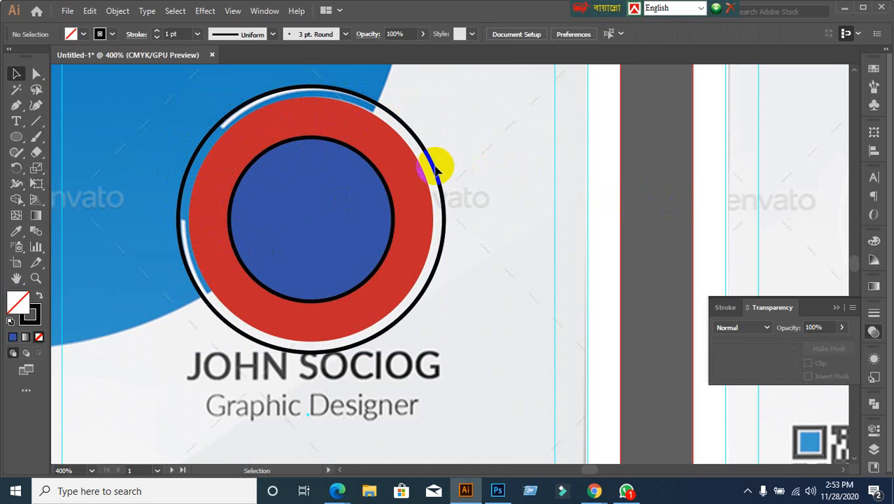
left_click(147, 154)
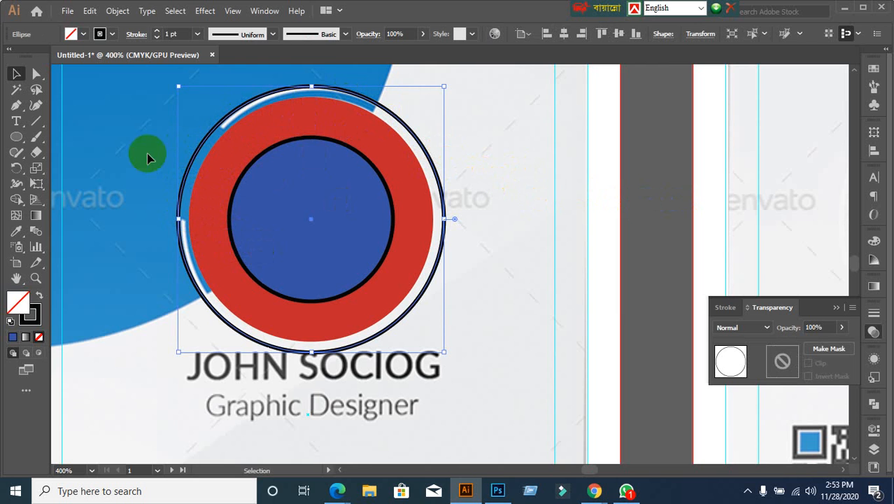
Step: Expand the outer ring's fill and stroke into shapes with Object > Expand
left_click(118, 11)
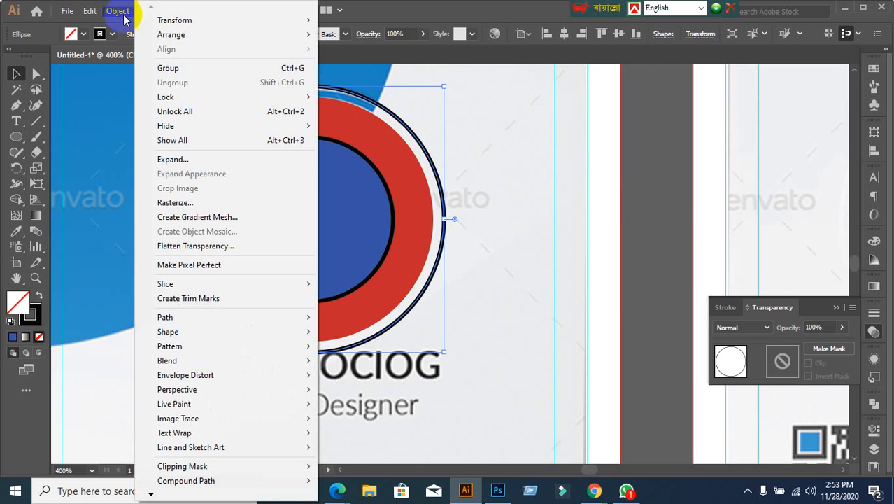
left_click(180, 159)
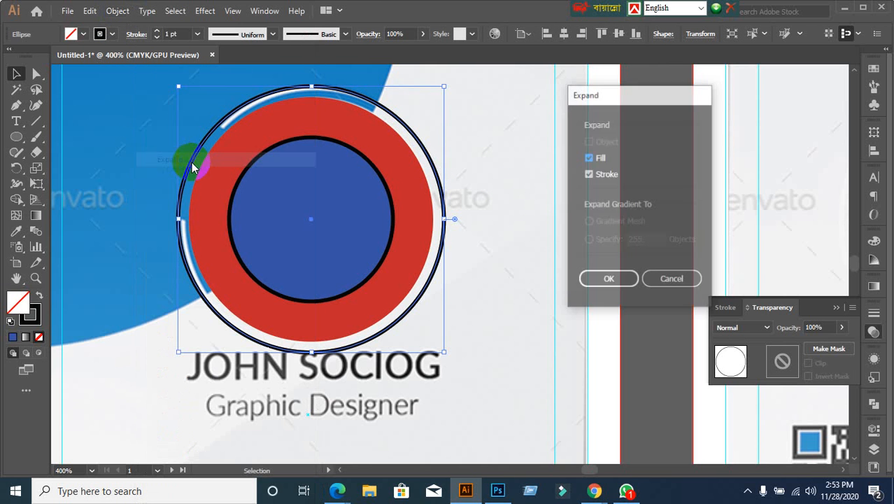
left_click(609, 281)
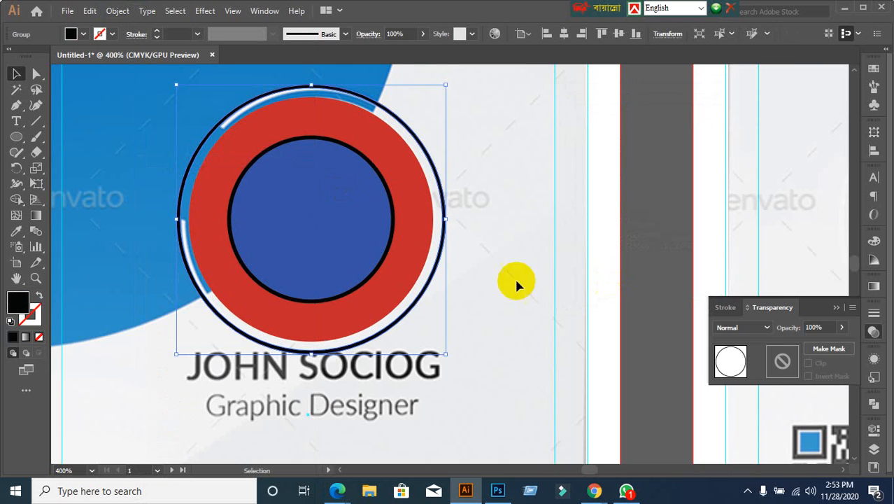
left_click(104, 222)
Step: Draw a horizontal cutting line across the ring's left side and select it with the circles
scroll(190, 246, "down", 1)
left_click_drag(178, 246, 291, 250)
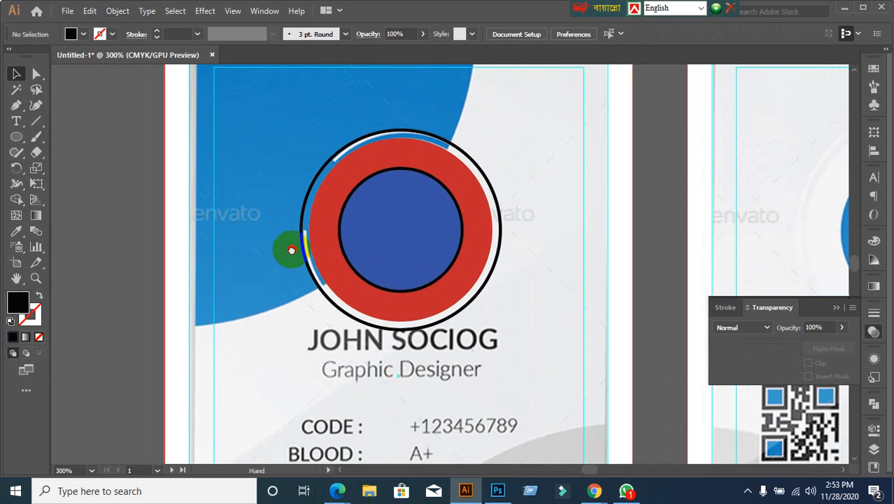
scroll(300, 213, "up", 1)
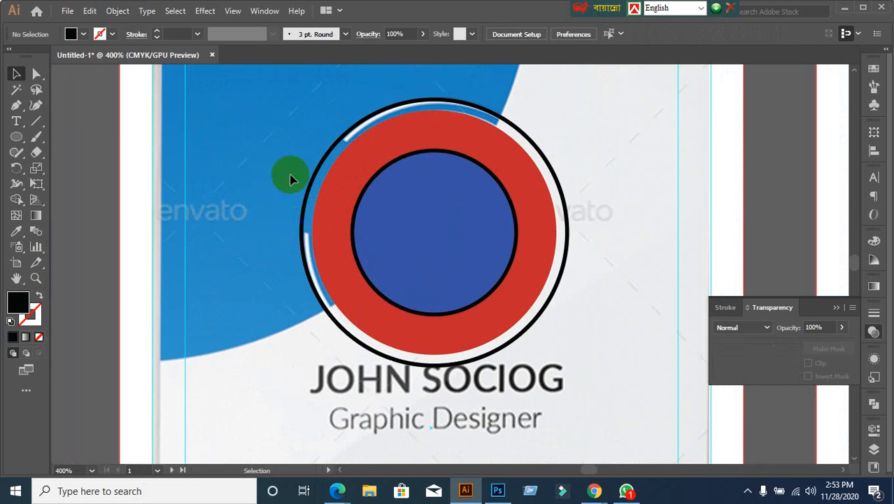
left_click(36, 122)
left_click_drag(370, 136, 229, 138)
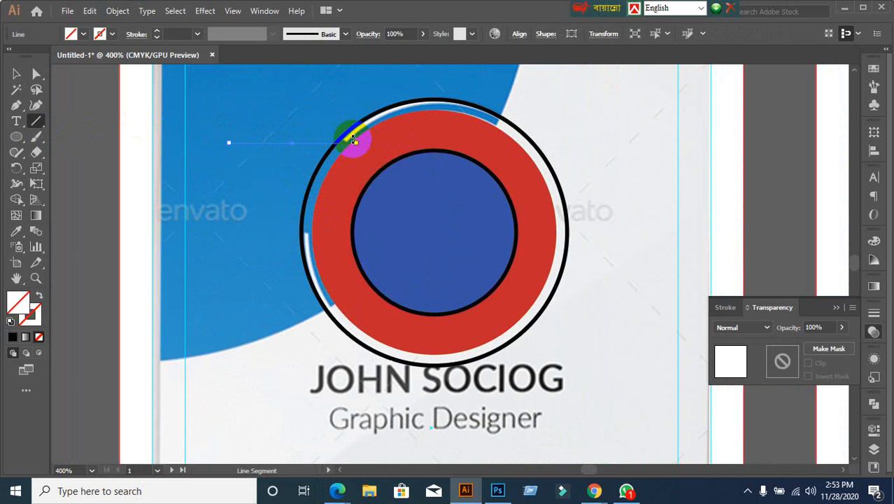
left_click_drag(319, 234, 199, 234)
left_click(16, 74)
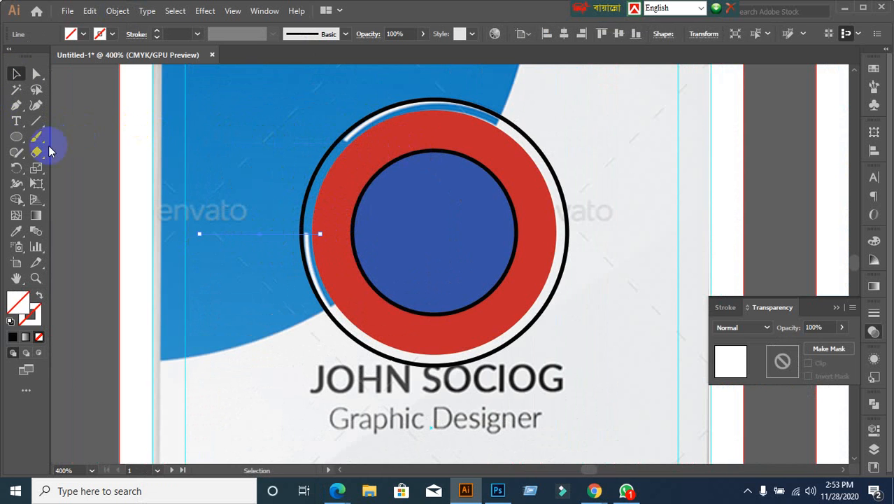
left_click(398, 282, "shift")
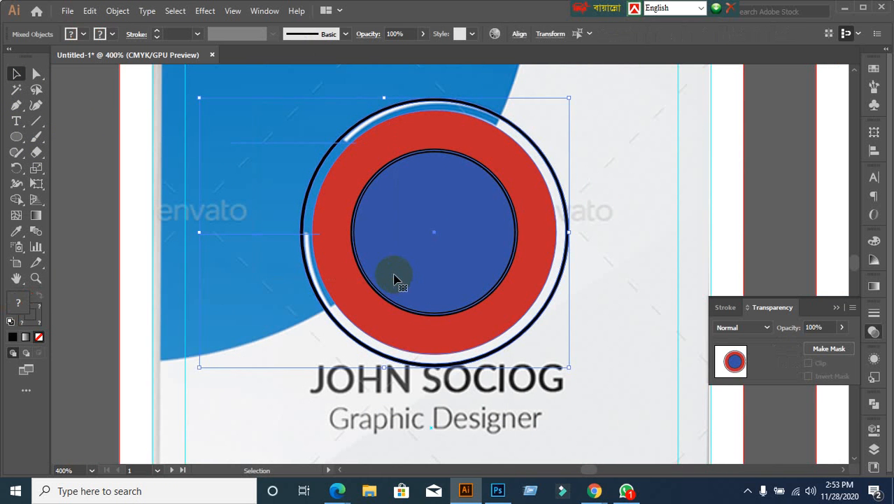
Step: Use the Shape Builder to delete black arc pieces, leaving gaps in the outer ring
left_click(15, 202)
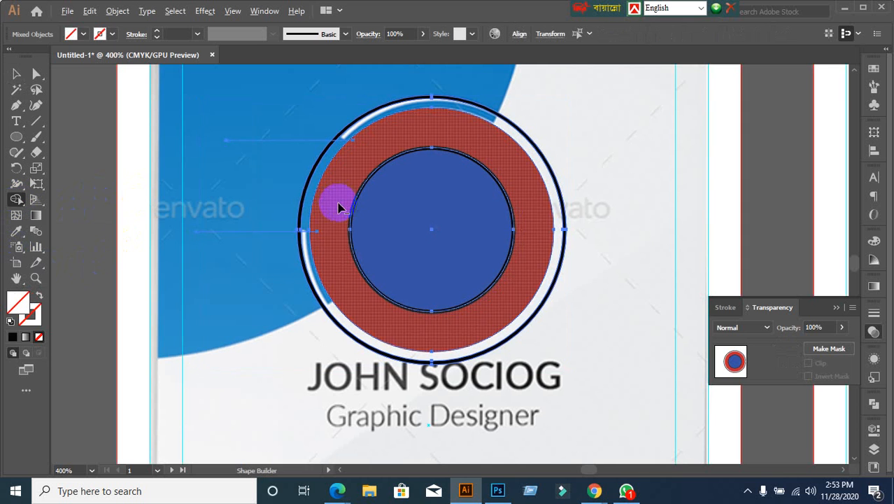
left_click(306, 190, "alt")
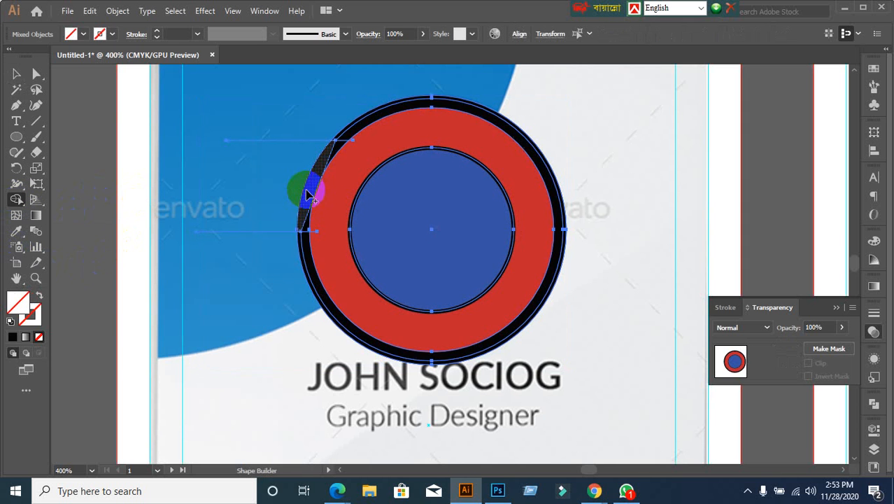
key("ctrl+z")
scroll(311, 209, "up", 3)
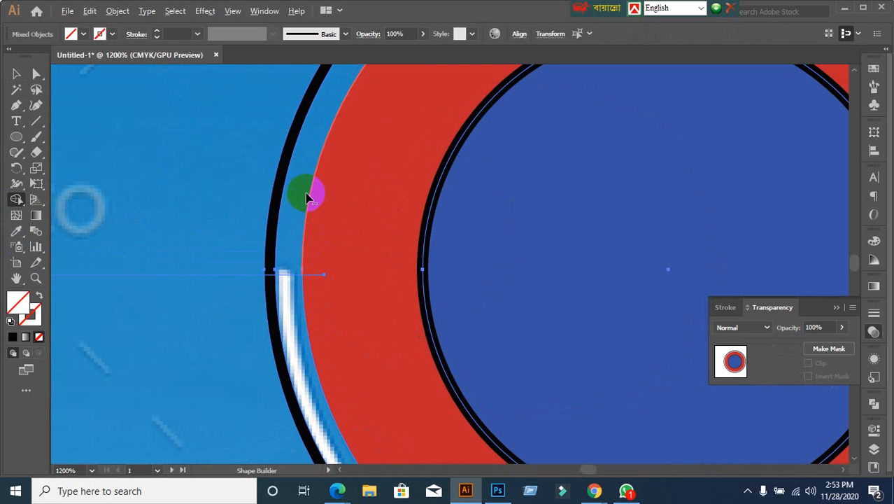
left_click(281, 177, "alt")
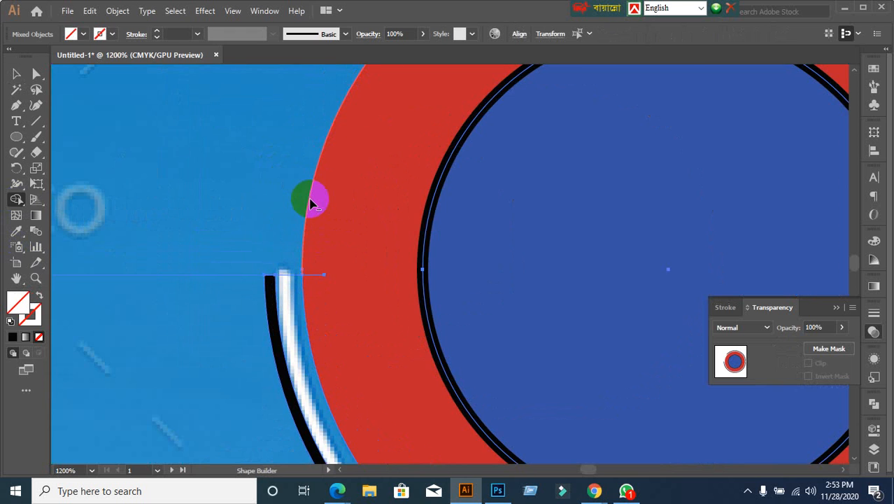
scroll(309, 200, "down", 5)
scroll(309, 185, "up", 3)
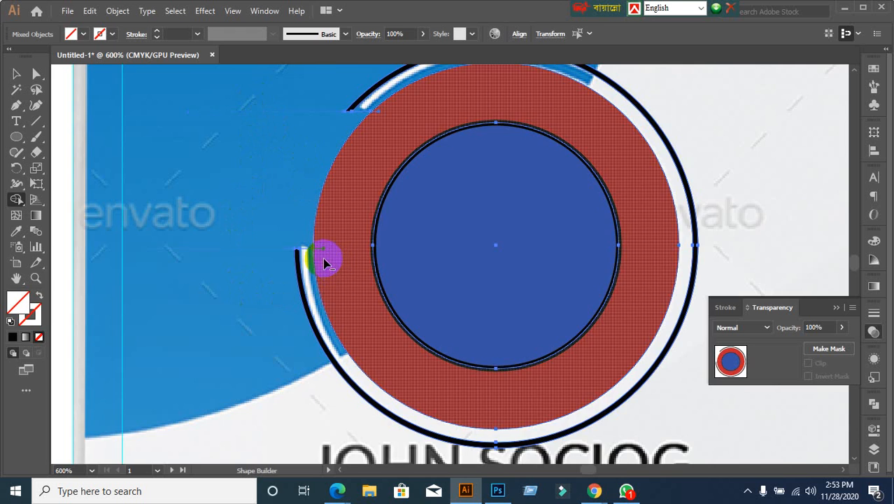
scroll(324, 262, "up", 2)
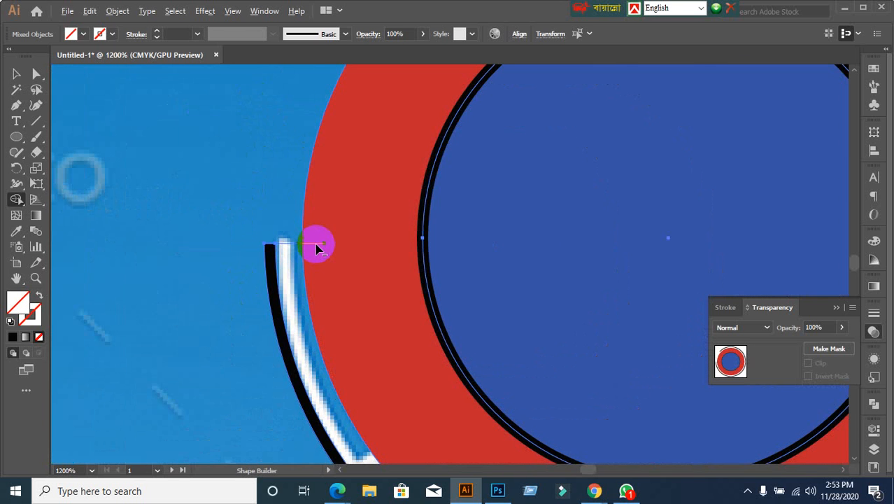
scroll(357, 251, "down", 1)
scroll(416, 199, "down", 1)
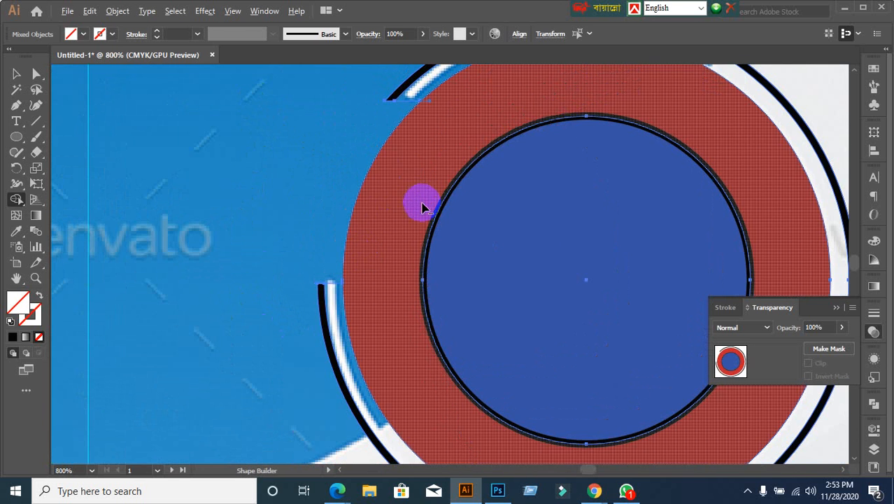
left_click(19, 73)
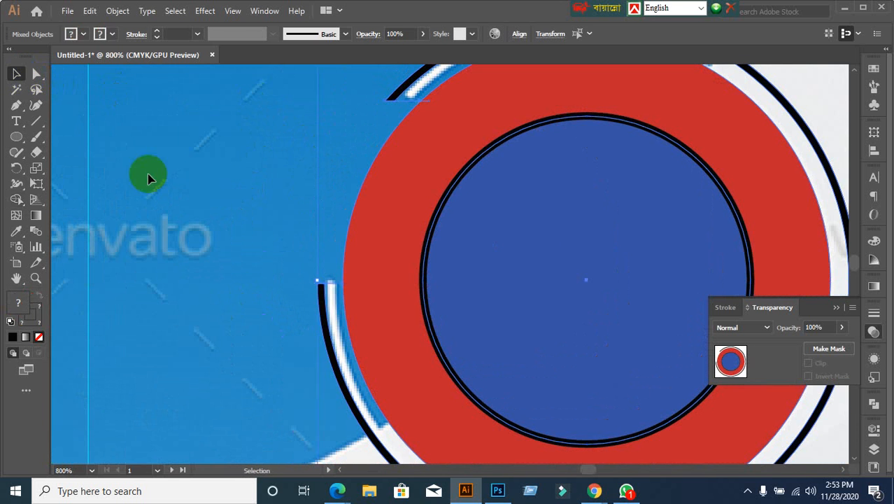
left_click(199, 230)
key("ctrl+y")
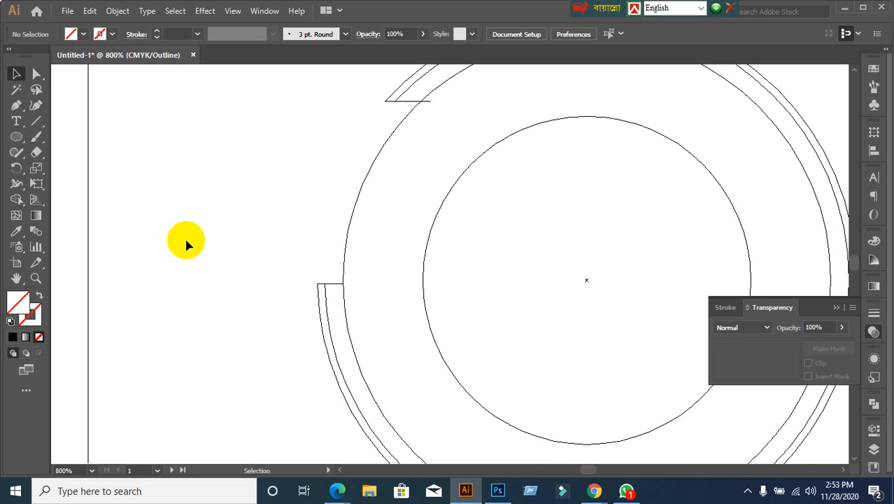
Step: Locate the short line at the top arc end in Outline view, then check the preview
left_click(412, 103)
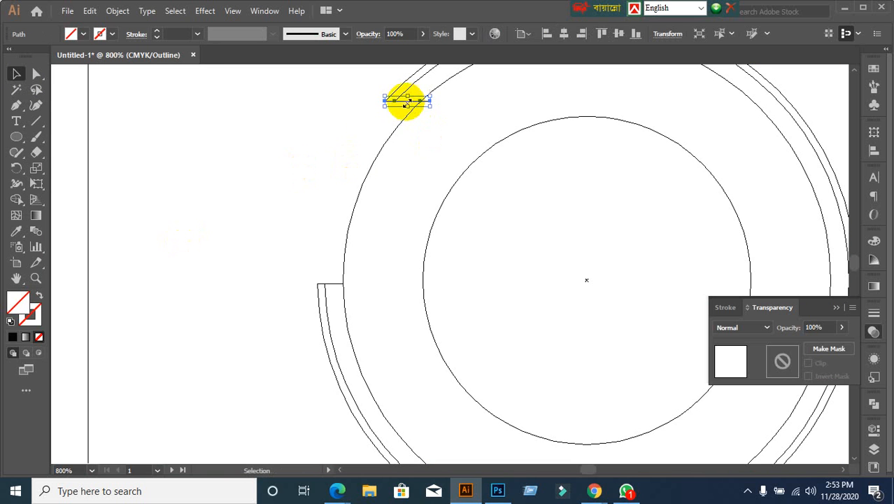
left_click(345, 132)
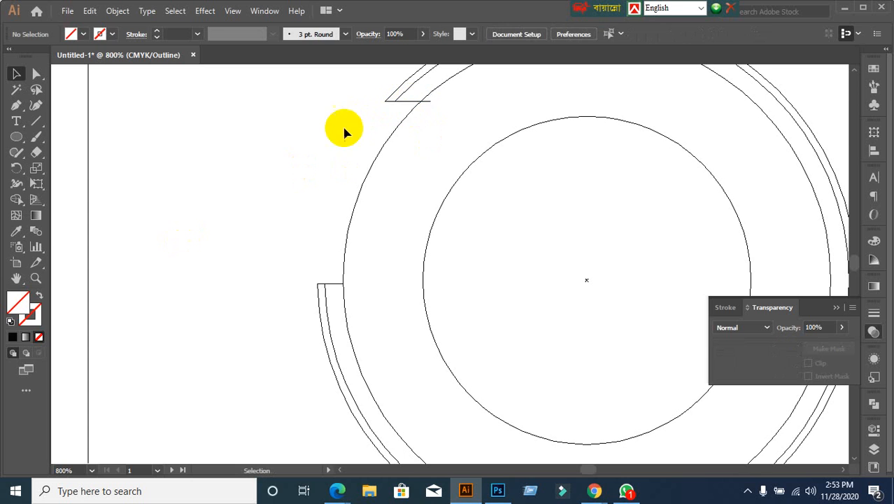
left_click(410, 103)
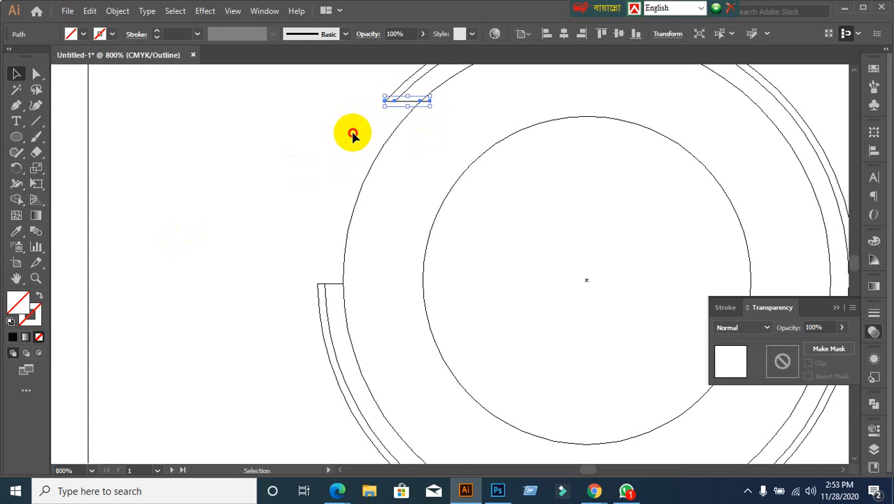
left_click(352, 134)
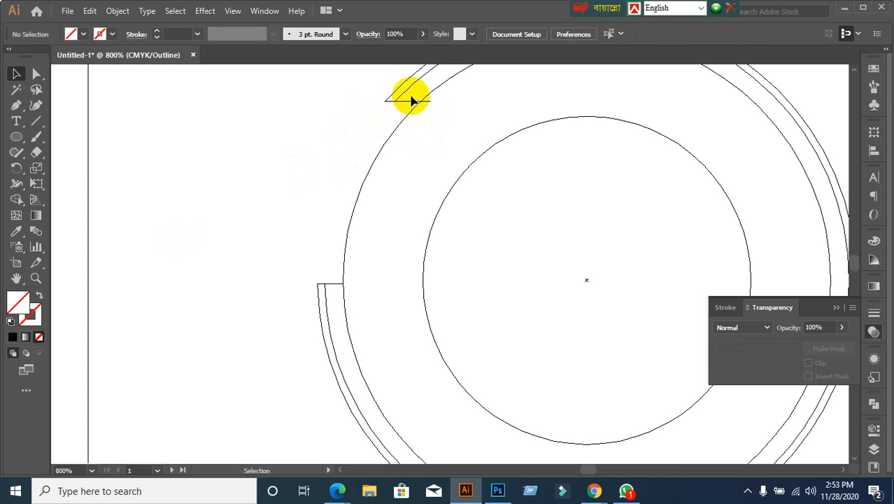
key("ctrl+y")
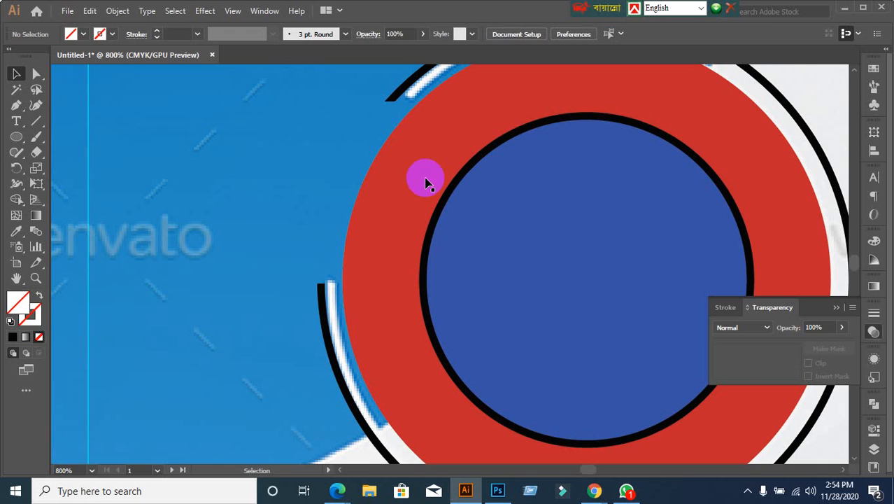
left_click(426, 179)
left_click(231, 220)
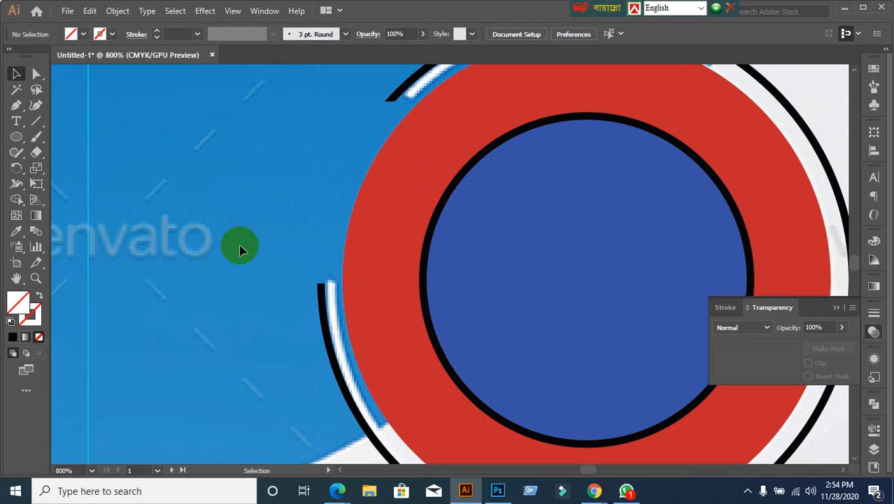
Step: Delete the lower and top short lines in Outline view, then return to Preview
key("ctrl+y")
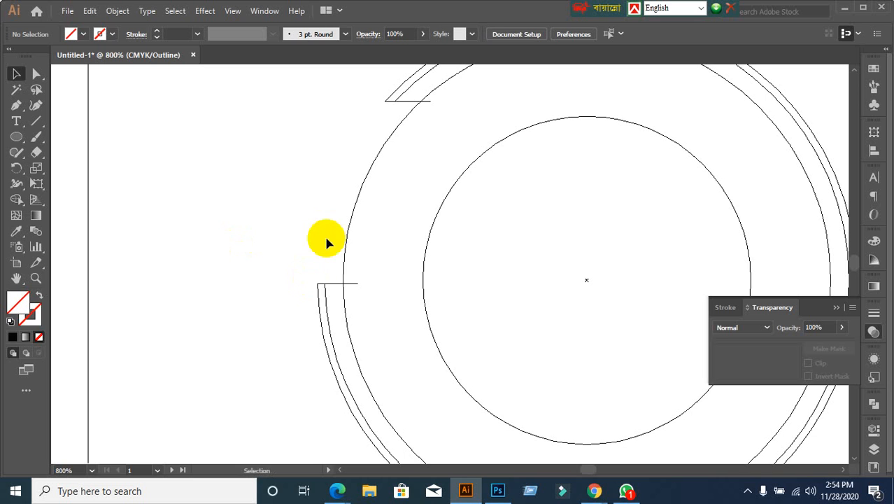
left_click(332, 284)
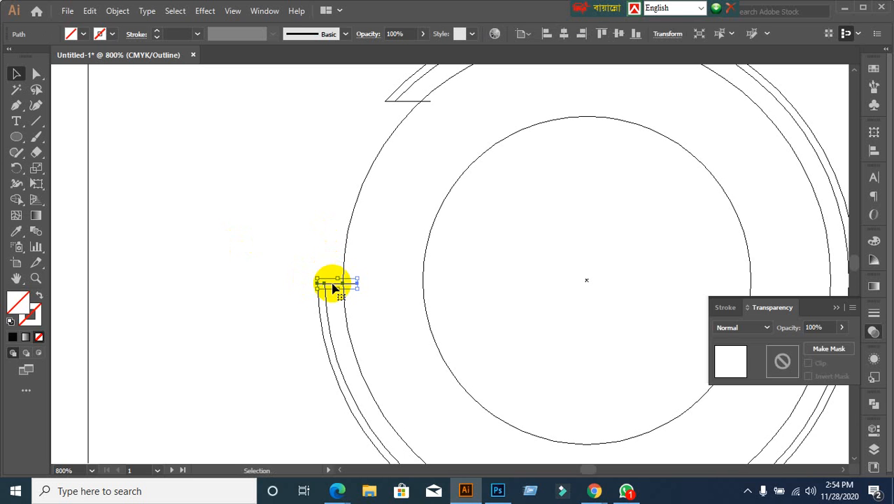
key("Delete")
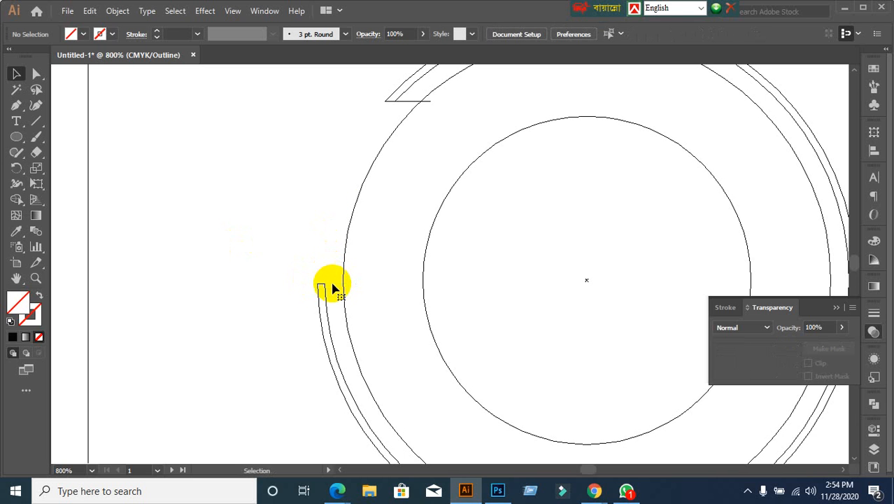
left_click(411, 102)
key("Delete")
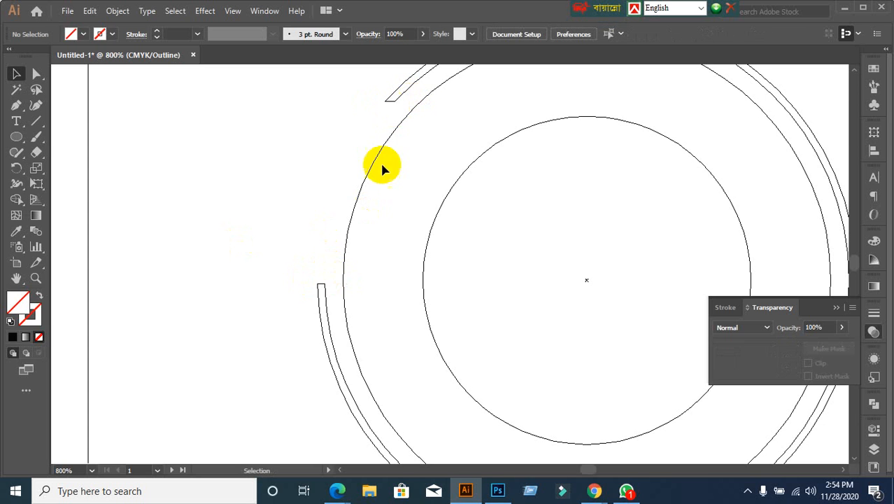
scroll(352, 289, "down", 2)
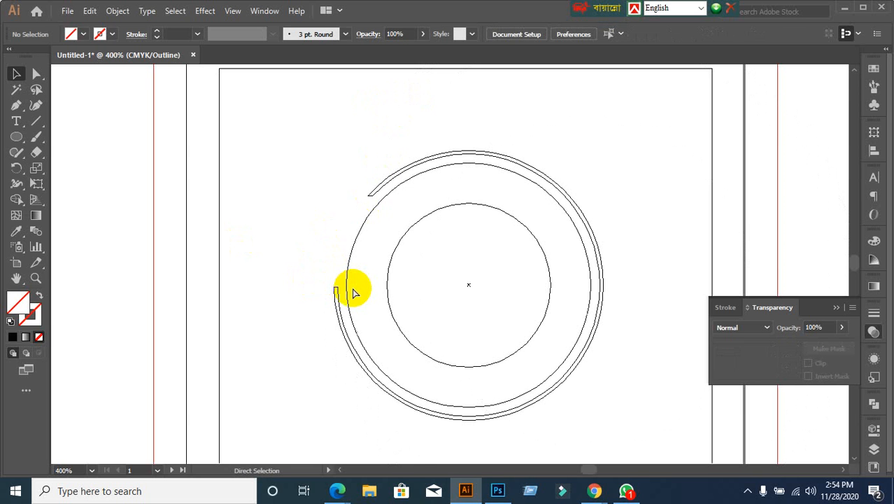
key("ctrl+y")
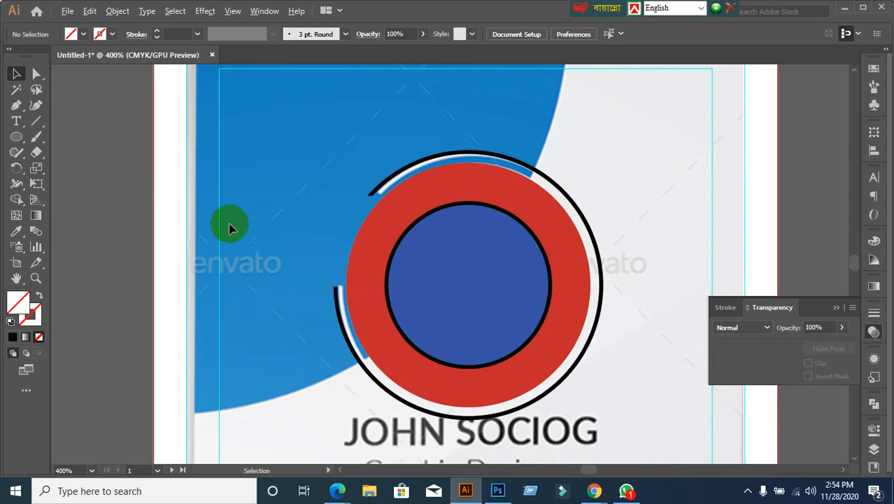
Step: Select the inner blue circle and expand its fill and stroke with Object > Expand
scroll(229, 225, "down", 1)
left_click_drag(427, 336, 422, 234)
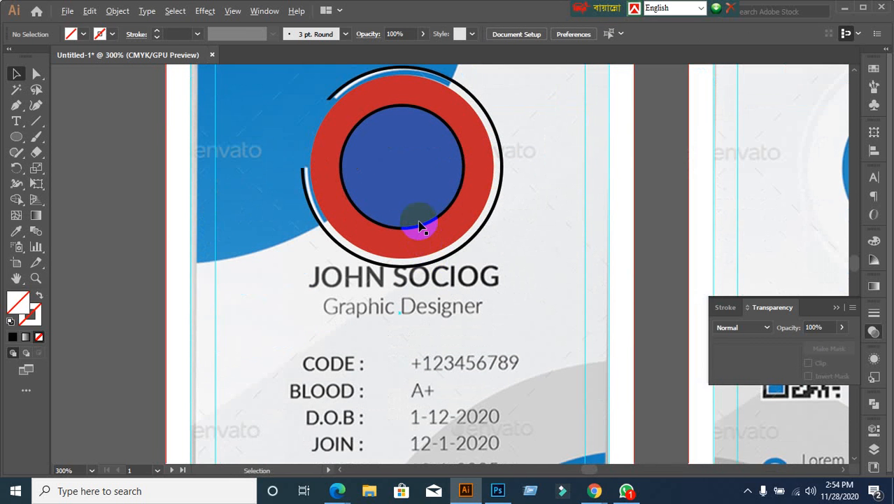
left_click(419, 226)
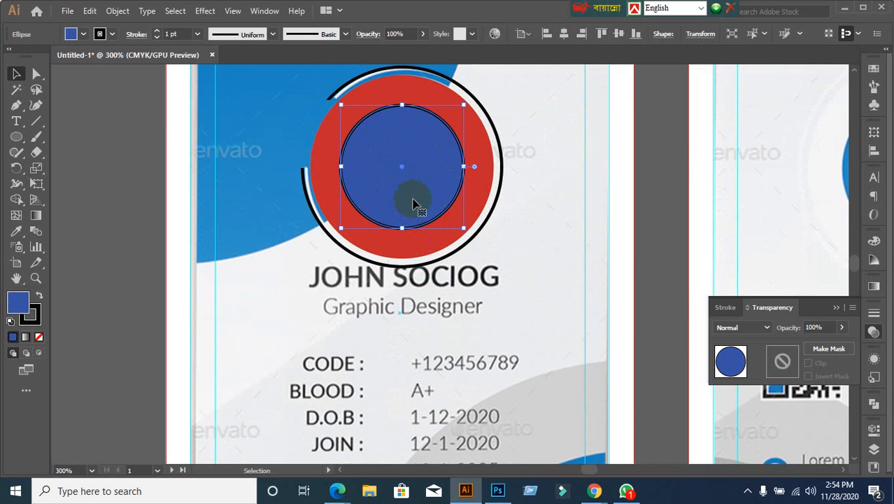
left_click(273, 219)
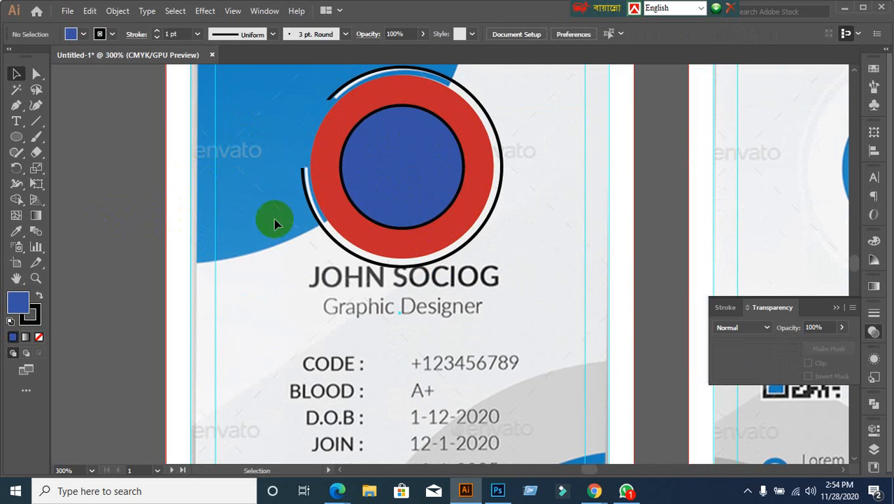
left_click(402, 197)
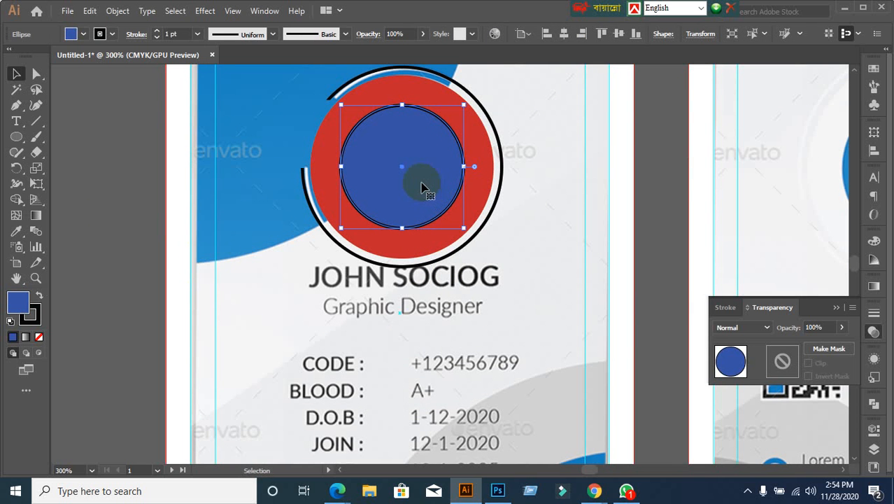
left_click(133, 273)
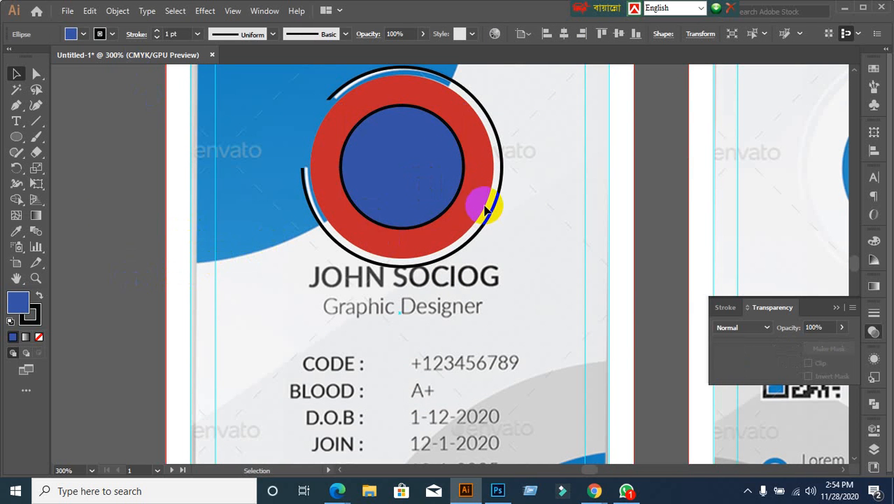
left_click(439, 174)
left_click(118, 11)
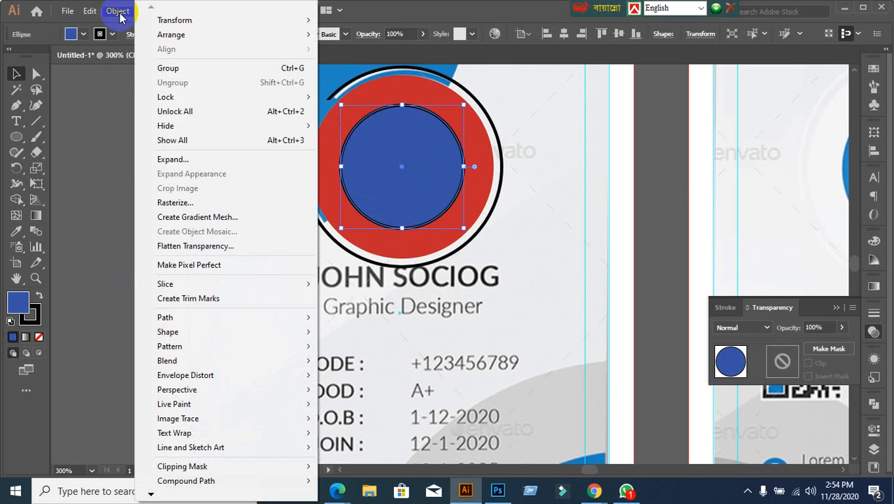
left_click(167, 160)
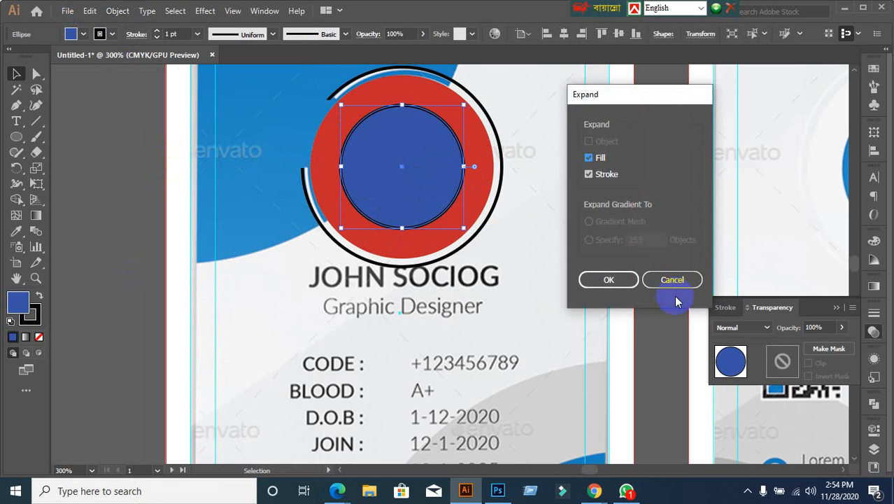
left_click(608, 278)
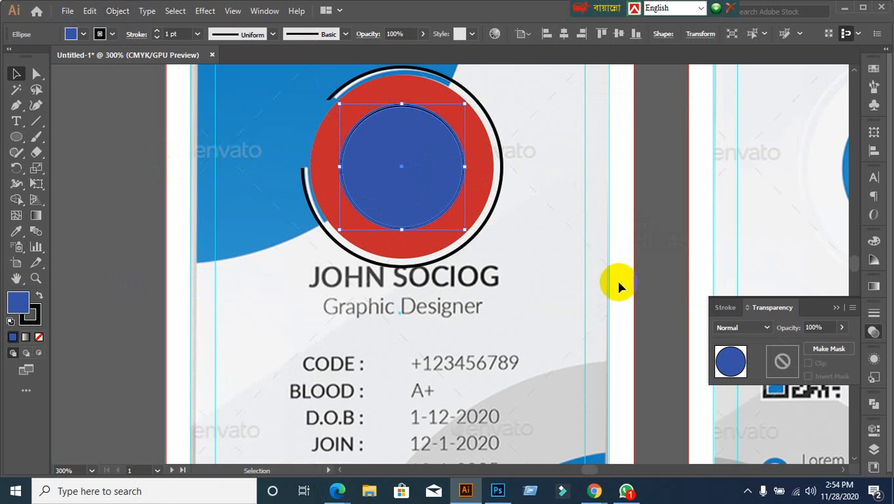
Step: Ungroup the expanded circle, test-move its blue fill and undo, then return to the Google Meet call
right_click(406, 189)
left_click(458, 293)
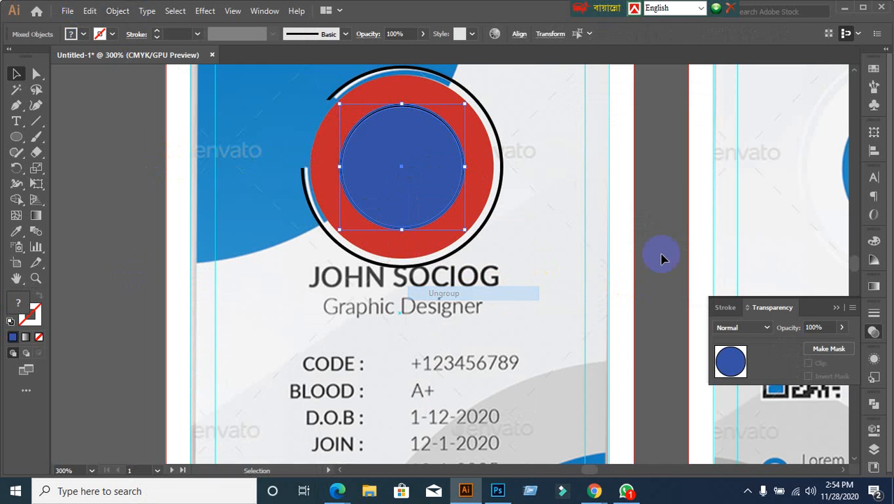
left_click(674, 202)
left_click(426, 181)
left_click_drag(426, 181, 526, 241)
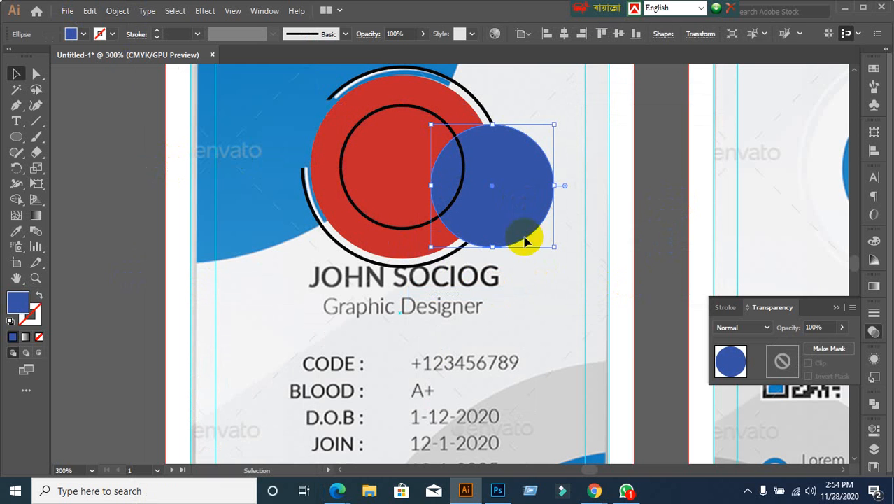
key("ctrl+z")
left_click(651, 287)
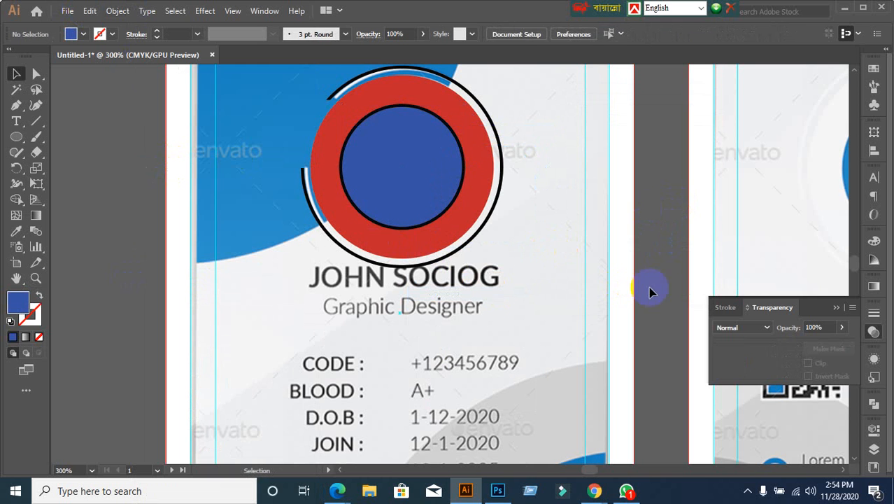
mouse_move(594, 490)
left_click(561, 473)
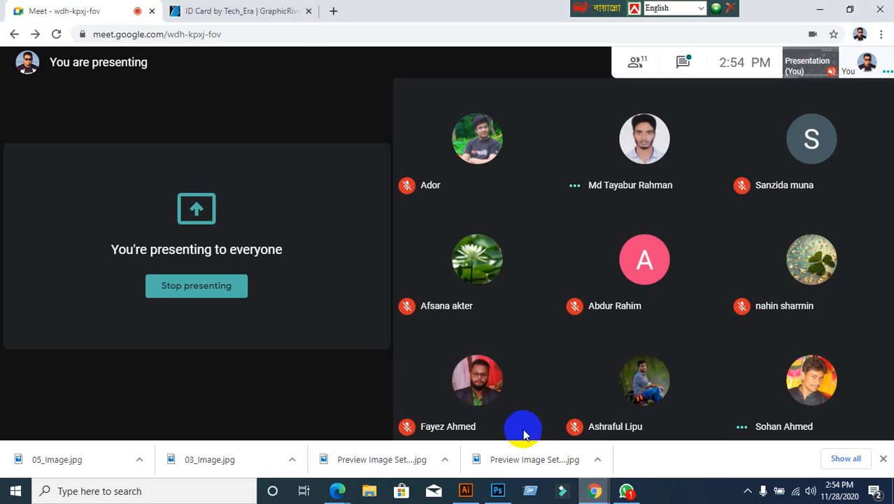
Step: In a new browser tab, search Google for 'Corporate man'
left_click(201, 12)
left_click(333, 12)
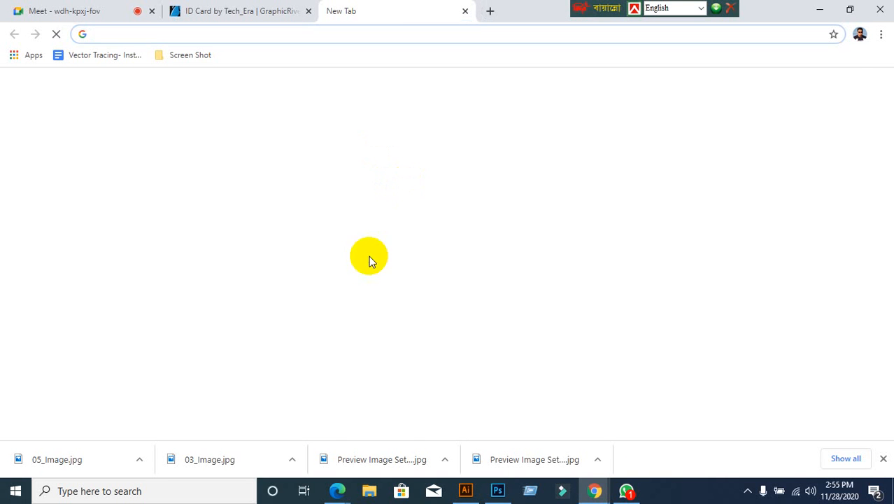
left_click(322, 416)
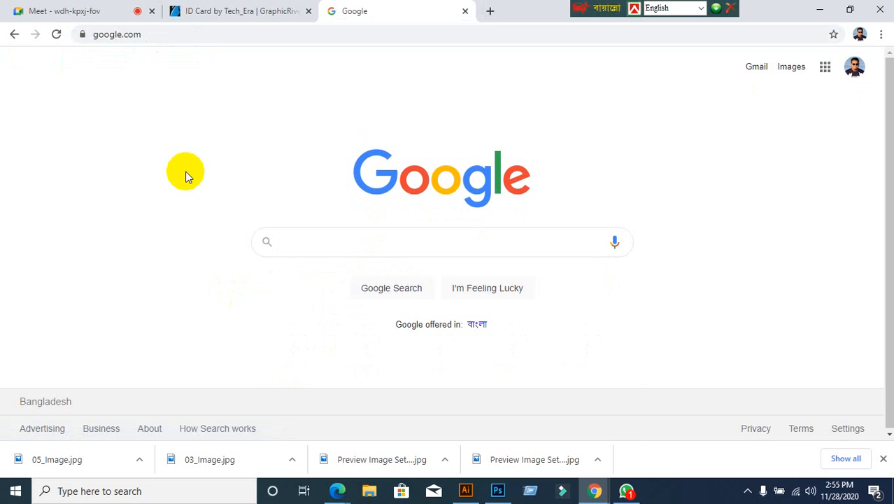
type("cor")
key("BackSpace")
key("BackSpace")
key("BackSpace")
type("C")
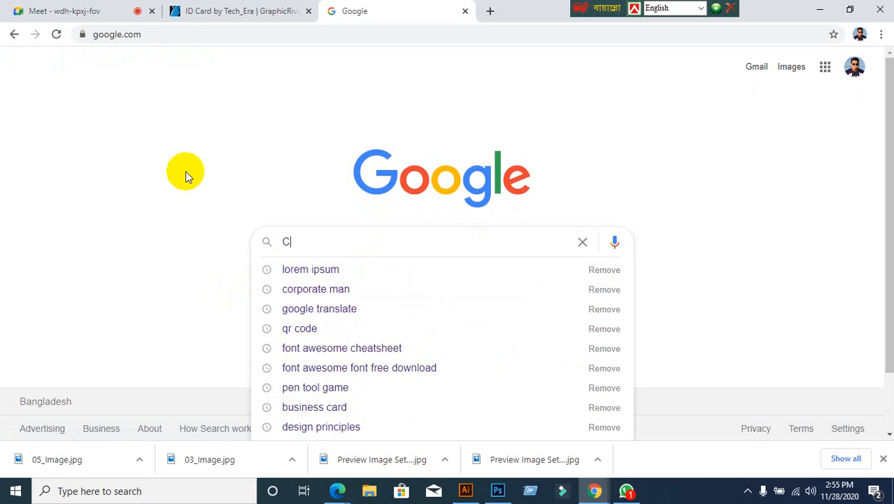
type("orporao")
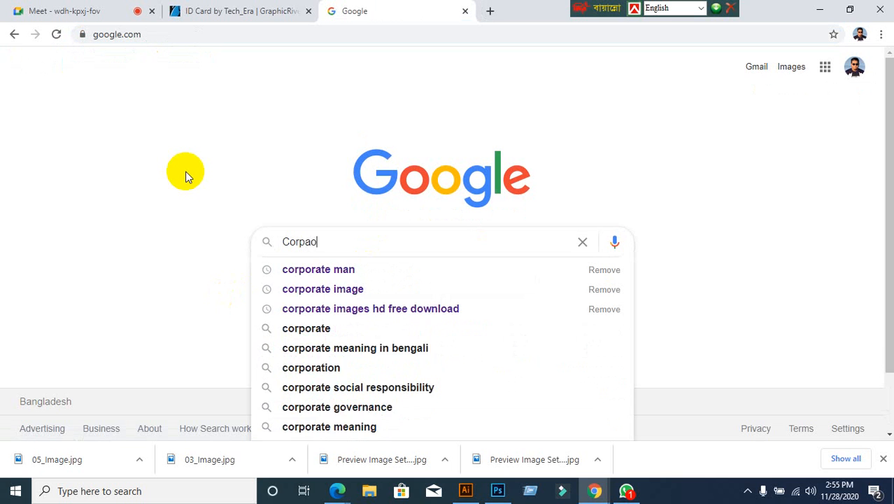
key("BackSpace")
type("orate ")
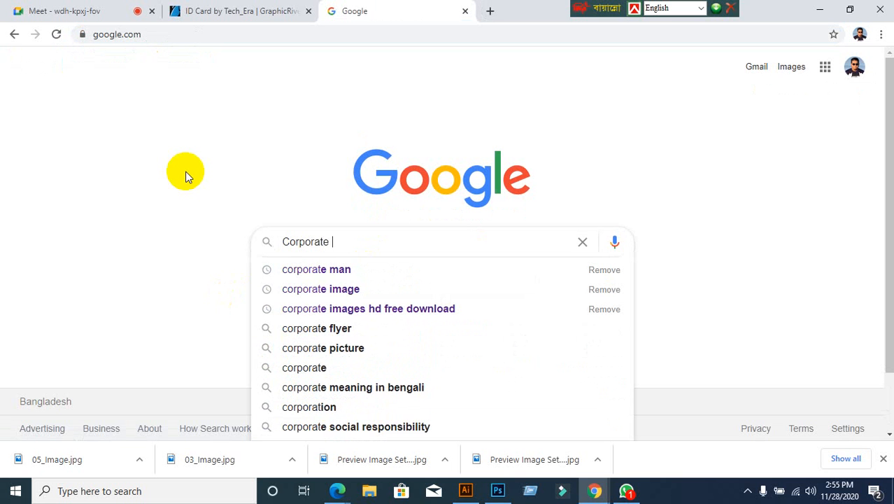
type("man")
key("Return")
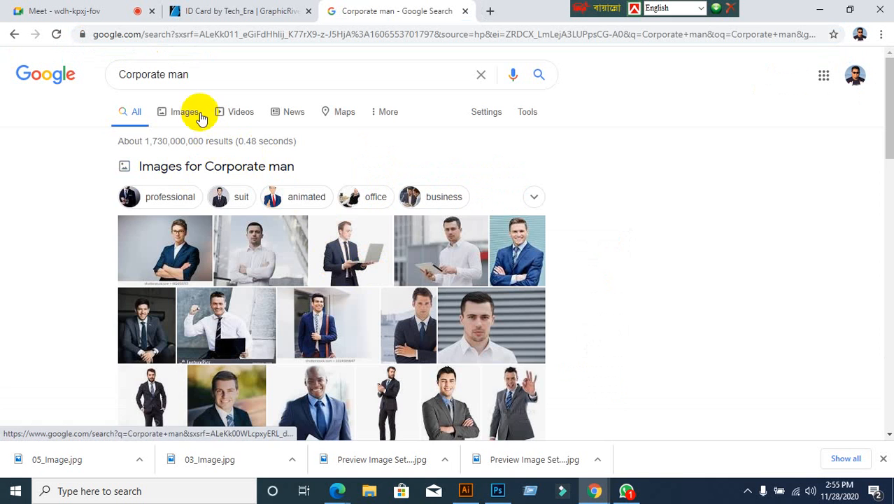
Step: Browse the Images results and open a larger preview of a corporate headshot
left_click(184, 116)
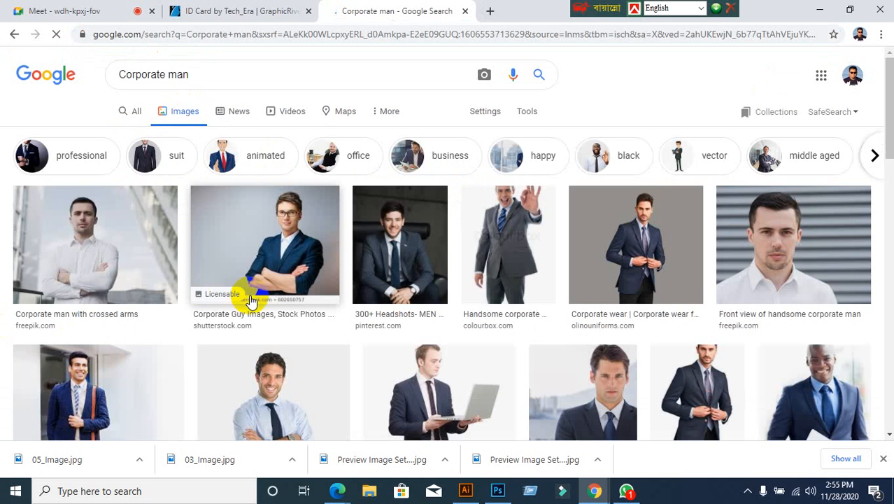
scroll(272, 298, "down", 1)
scroll(273, 298, "down", 3)
scroll(355, 320, "down", 1)
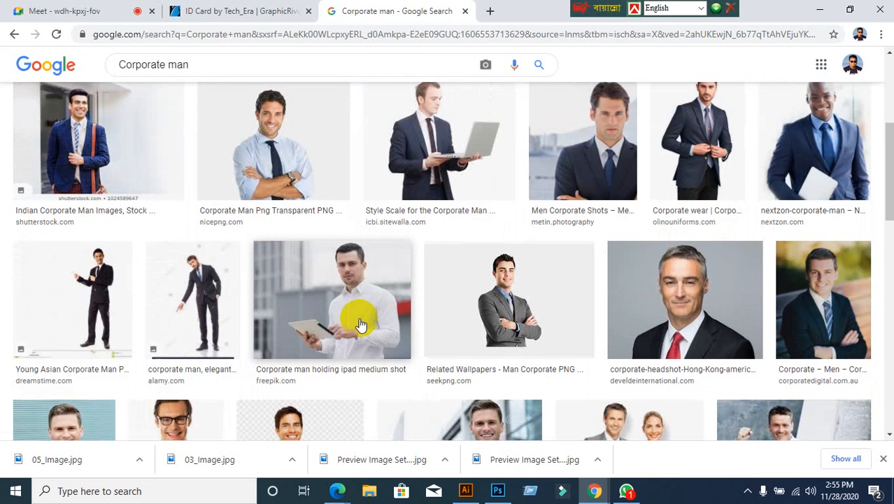
scroll(354, 322, "down", 5)
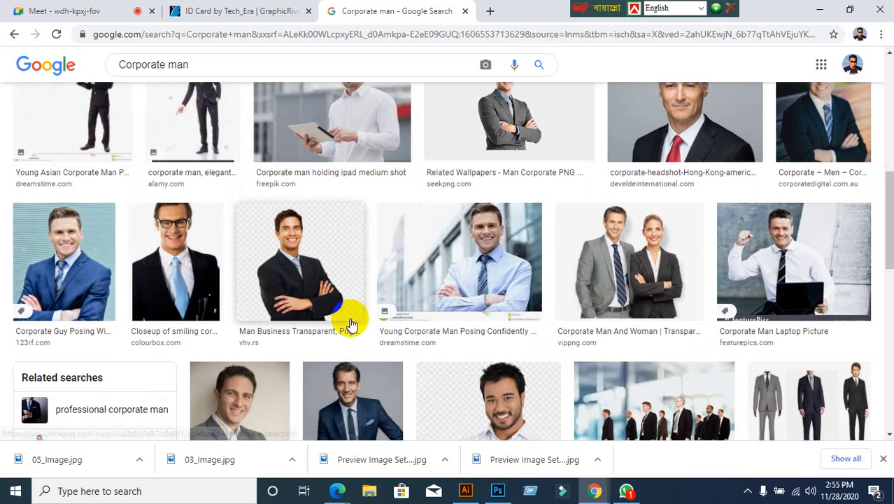
scroll(316, 339, "down", 2)
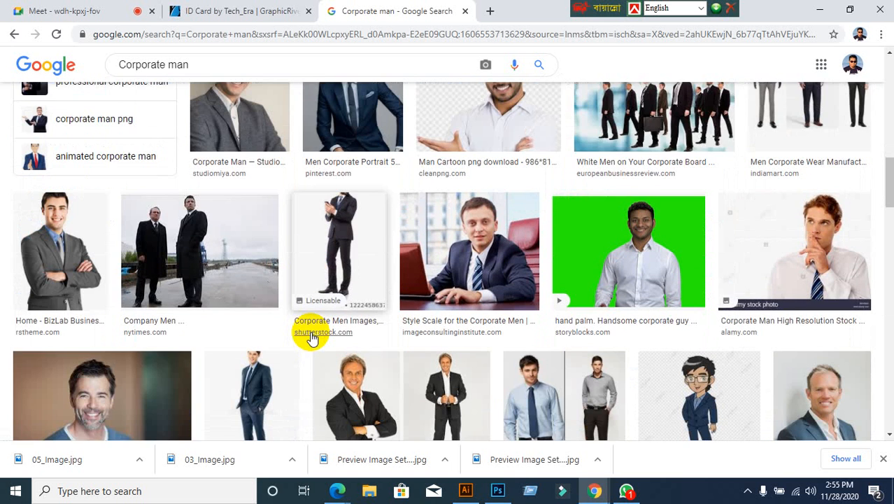
scroll(313, 338, "down", 5)
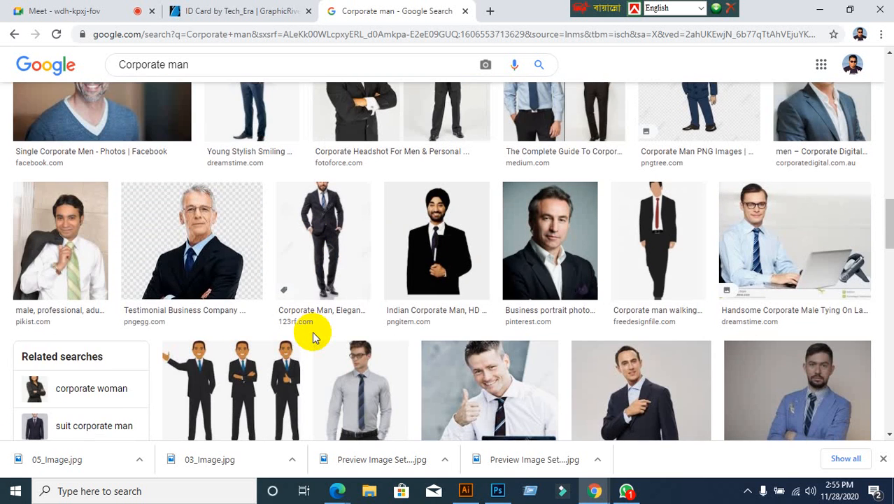
scroll(312, 336, "down", 5)
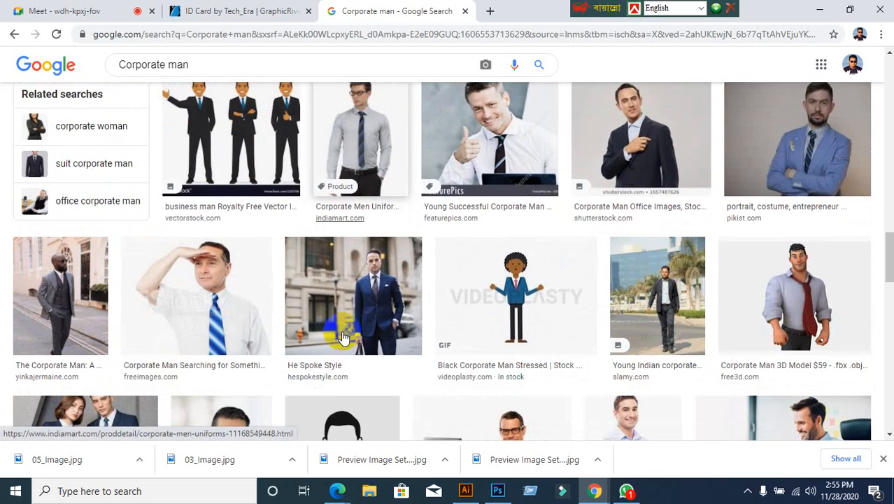
scroll(343, 338, "down", 1)
scroll(343, 337, "down", 3)
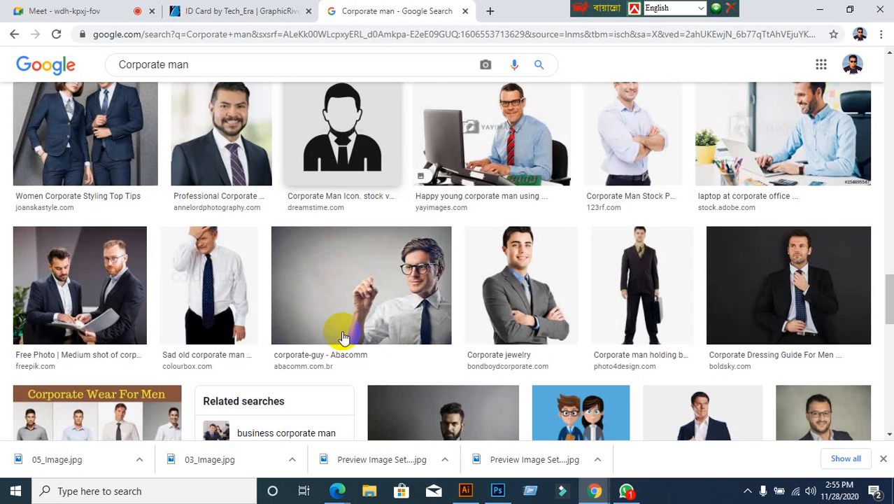
scroll(343, 337, "up", 2)
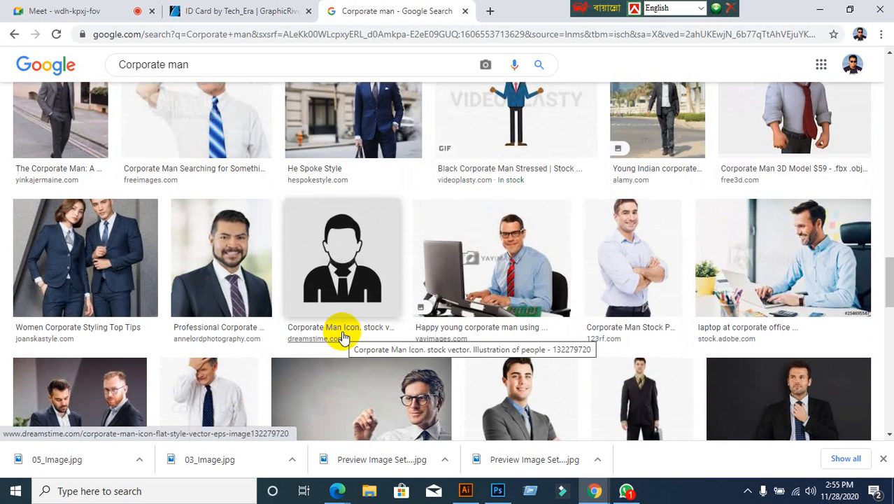
scroll(343, 337, "down", 5)
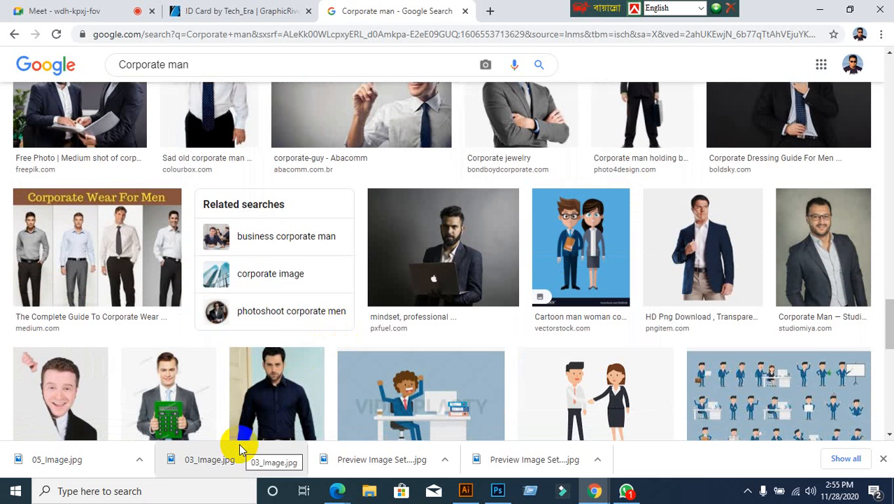
scroll(273, 429, "up", 3)
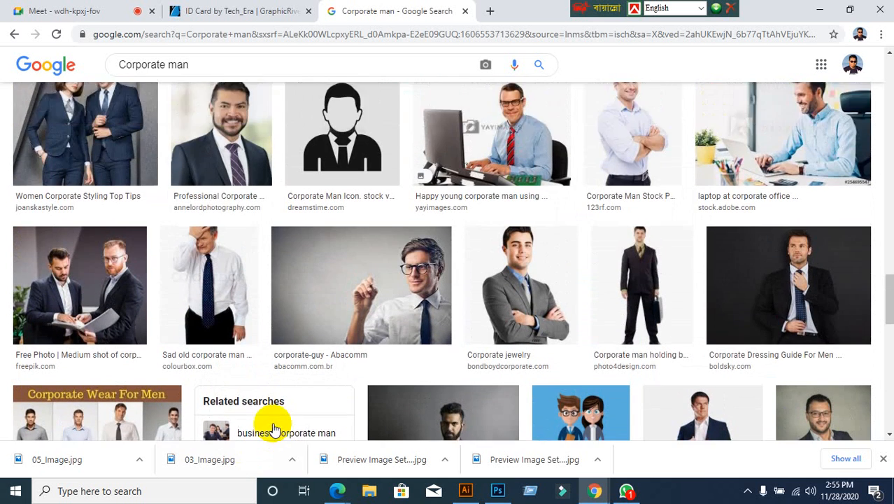
scroll(273, 430, "down", 1)
scroll(588, 313, "up", 4)
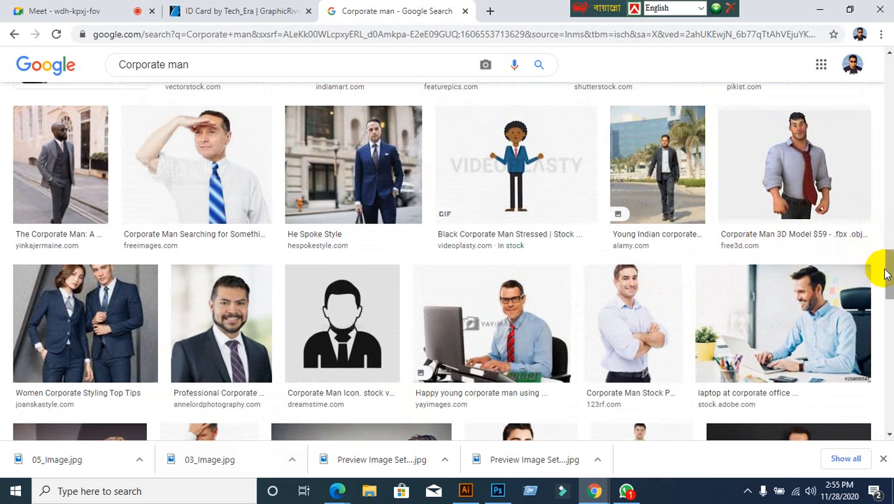
left_click_drag(886, 273, 859, 61)
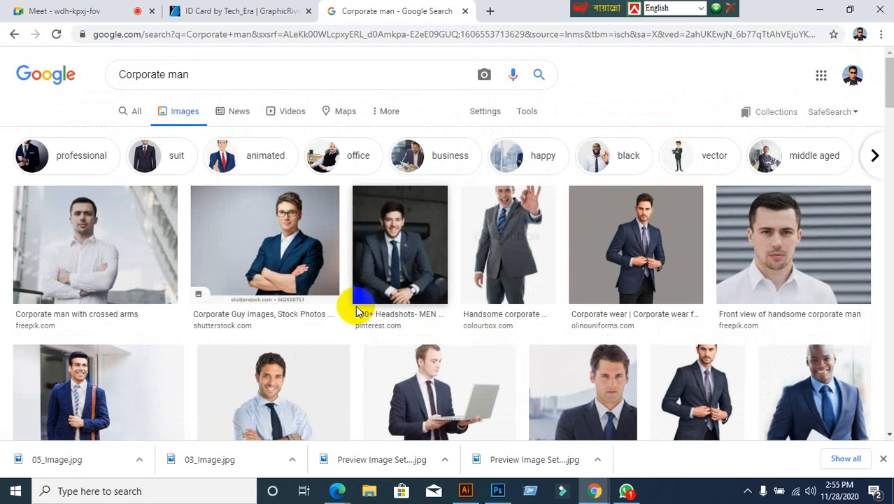
scroll(356, 308, "down", 8)
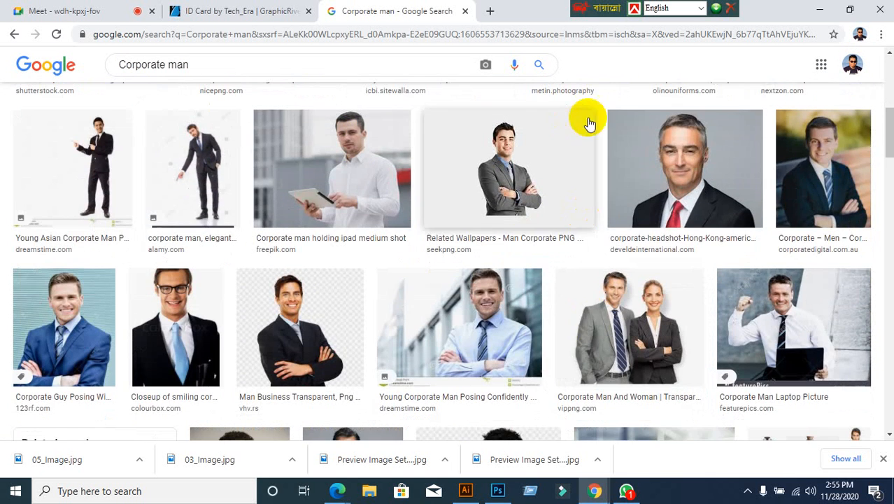
left_click(708, 164)
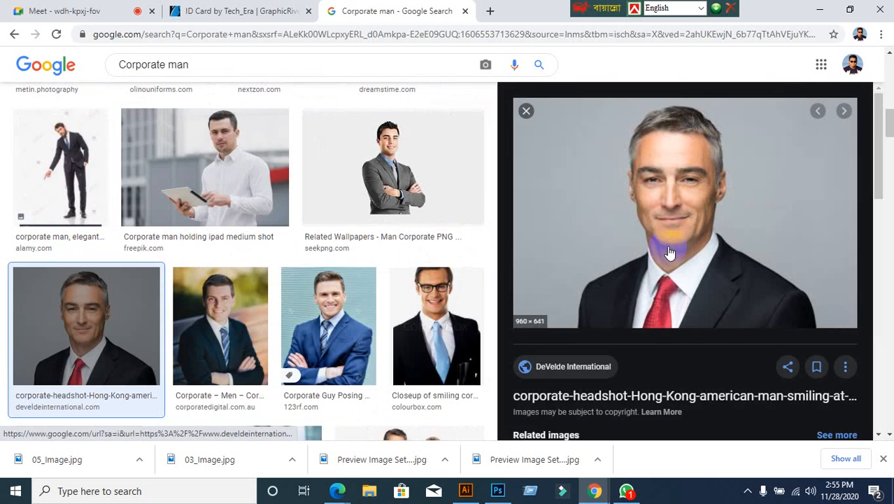
Step: Save the headshot image to the Desktop and close the preview
right_click(625, 185)
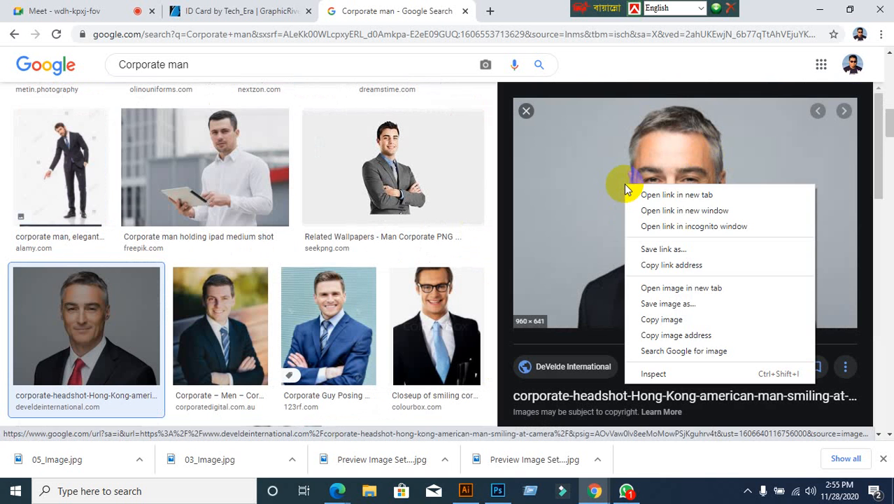
left_click(670, 317)
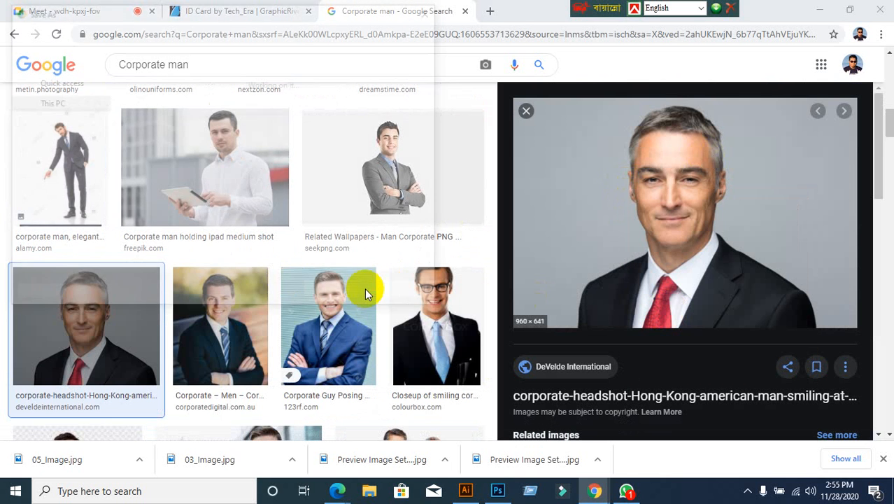
scroll(52, 154, "up", 2)
scroll(48, 148, "up", 4)
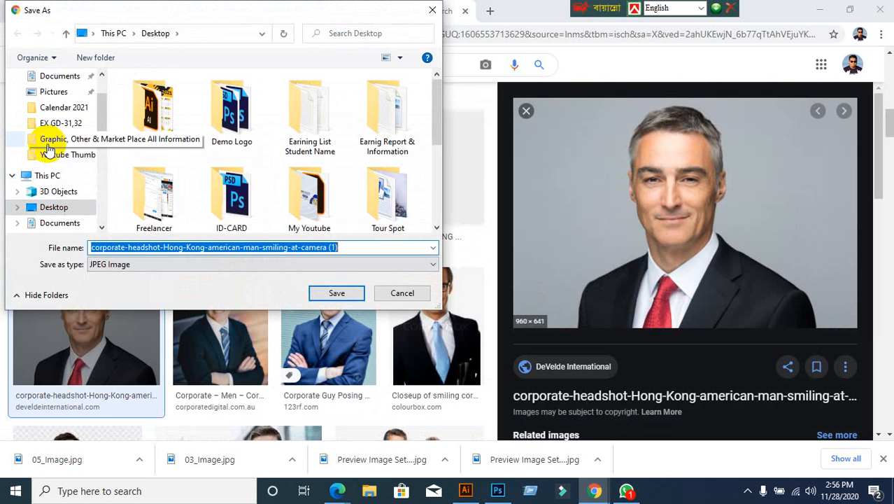
left_click(46, 102)
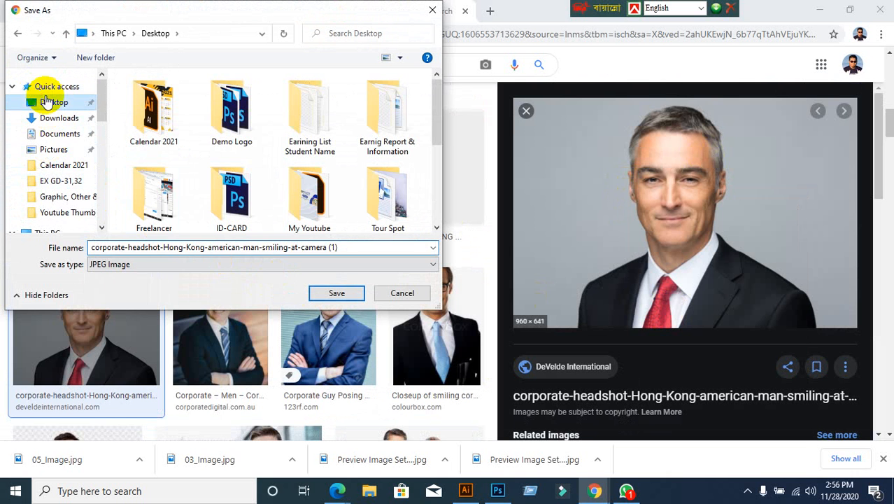
left_click(338, 292)
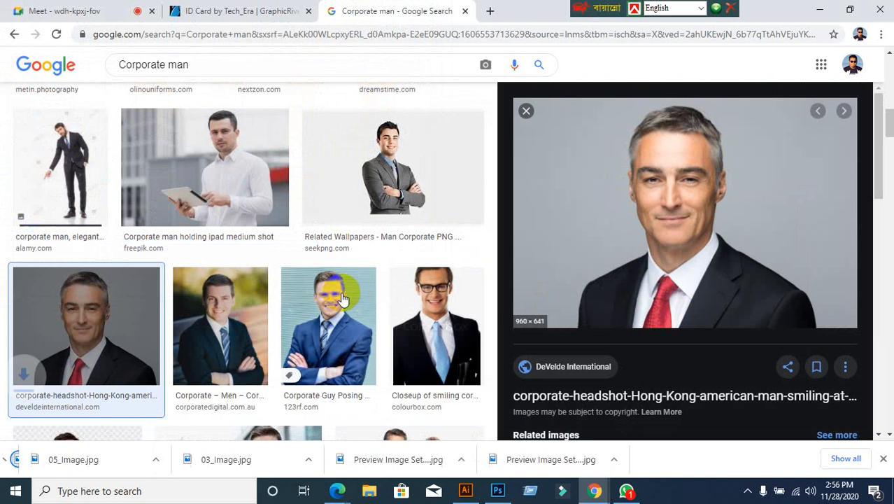
left_click(531, 115)
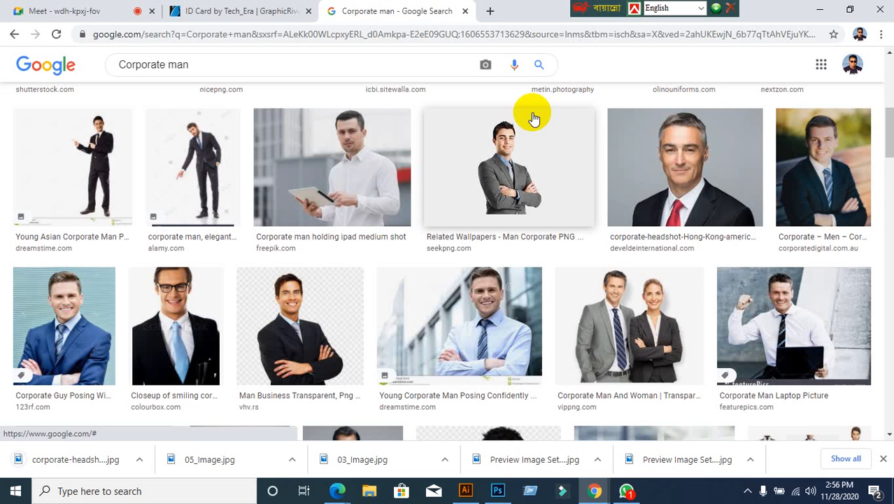
Step: Use File > Place to add the second corporate headshot file, dragging it to size on the card
left_click(465, 490)
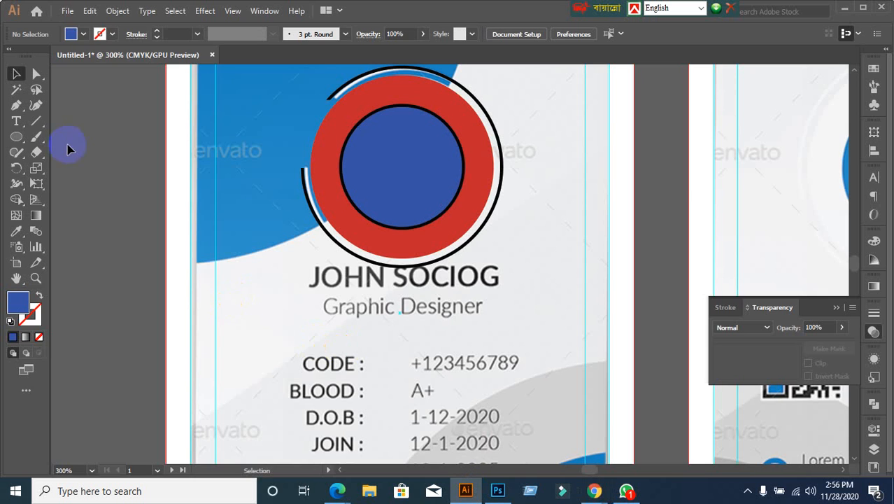
left_click(67, 11)
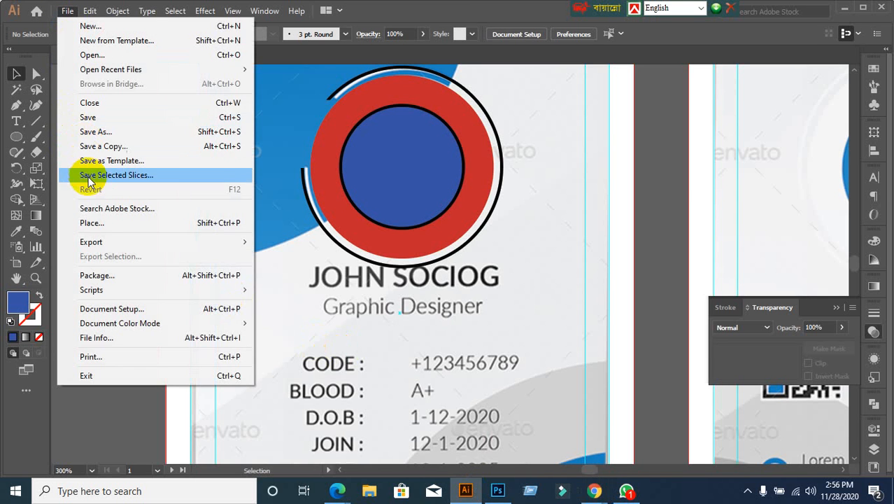
left_click(91, 223)
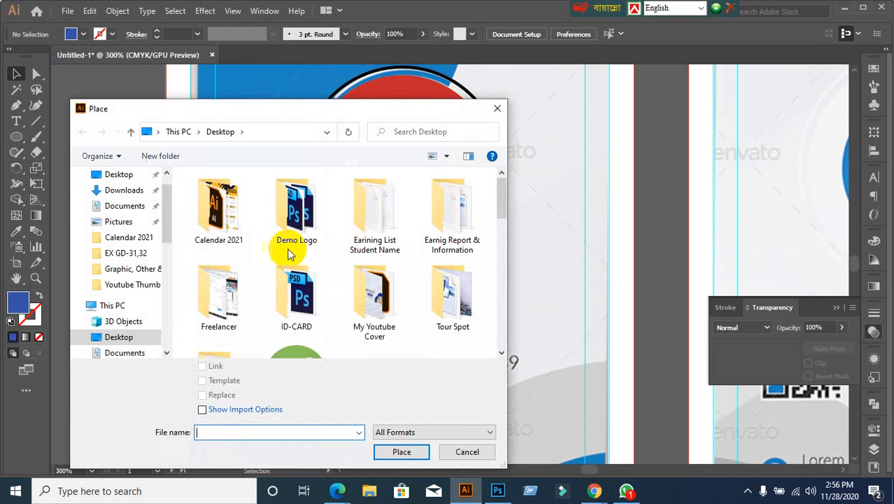
scroll(346, 283, "down", 8)
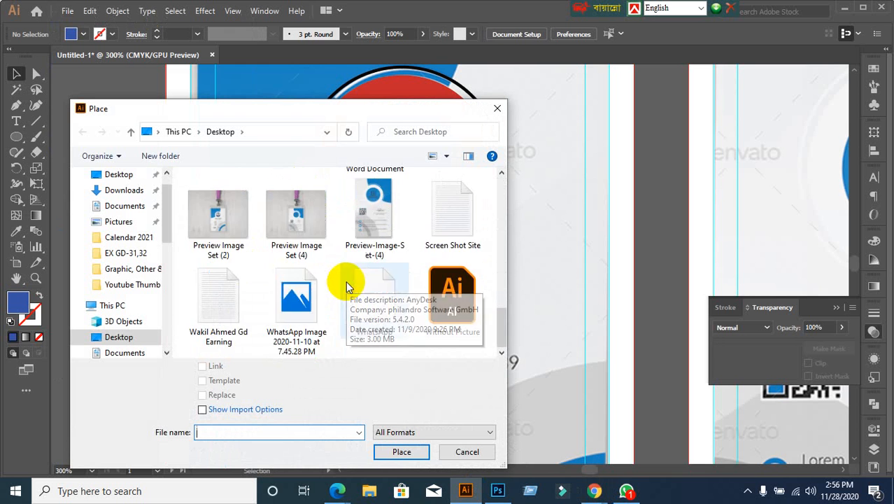
scroll(348, 286, "up", 5)
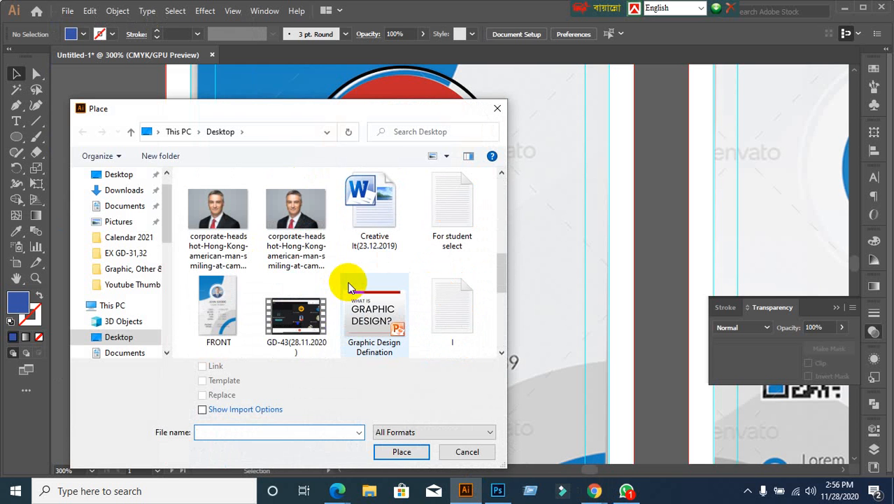
left_click(290, 223)
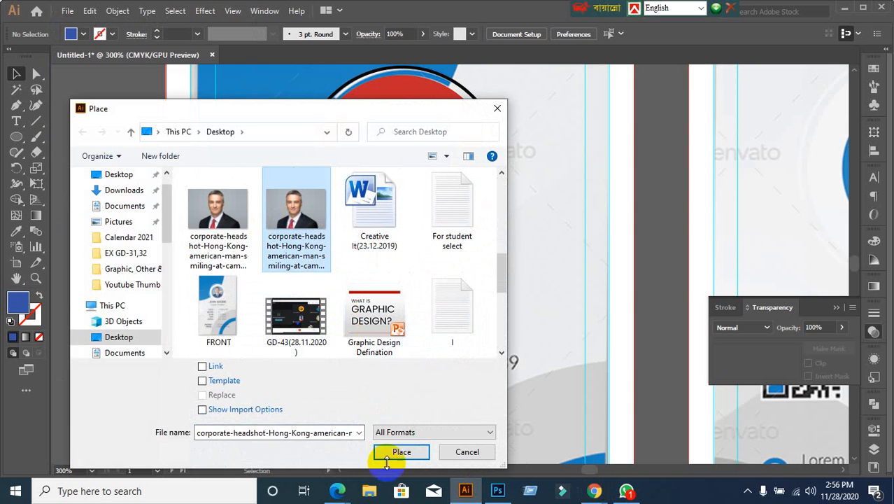
left_click(400, 452)
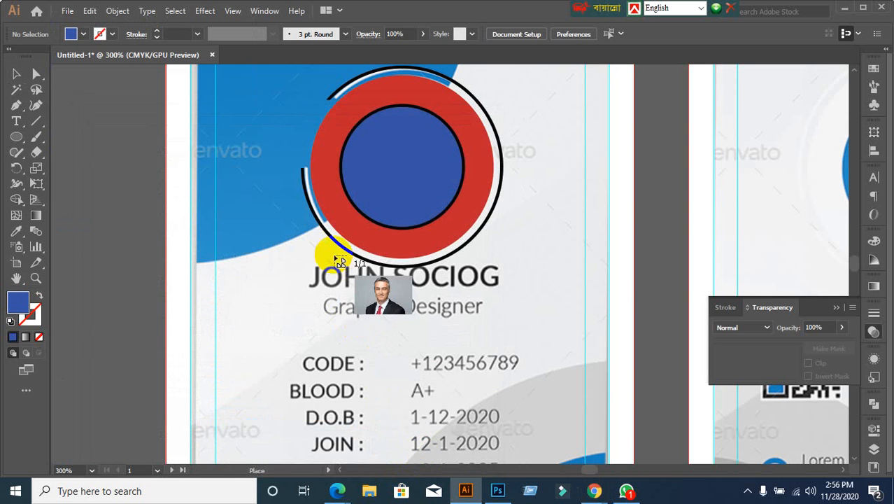
left_click_drag(297, 84, 642, 425)
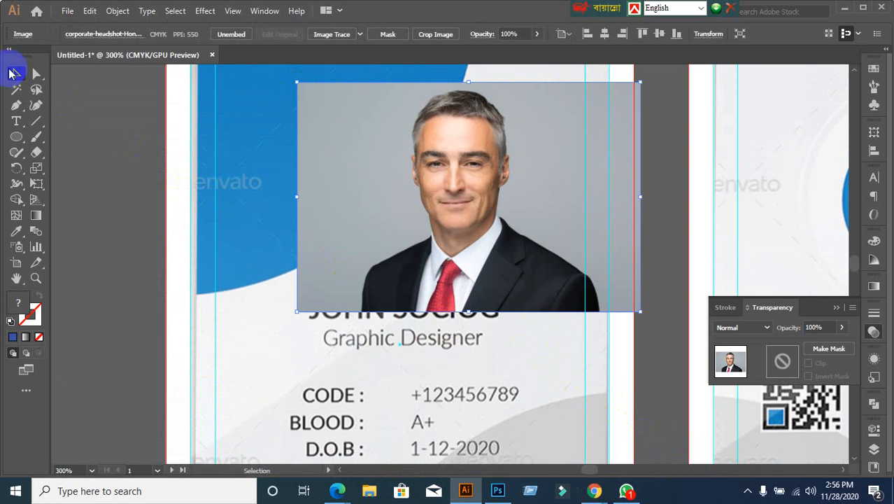
Step: Move the headshot left and send it backward twice so it sits behind the blue circle
left_click(14, 74)
left_click_drag(573, 265, 520, 260)
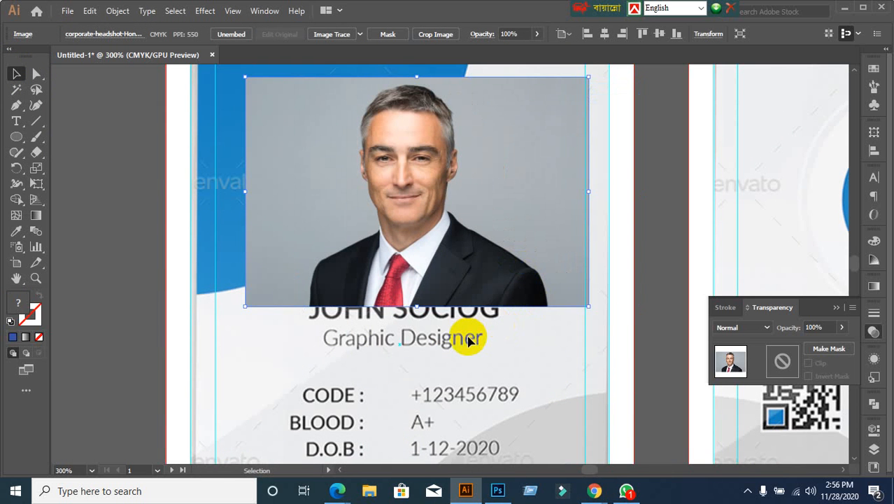
right_click(352, 209)
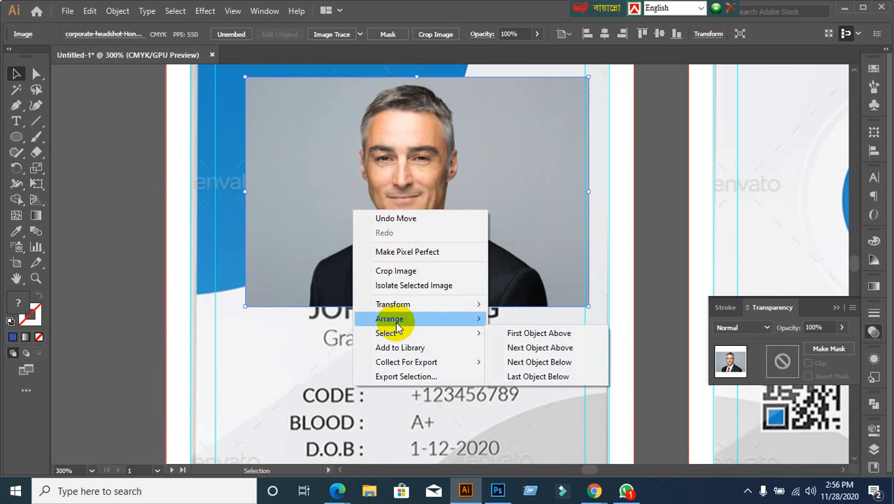
mouse_move(393, 318)
left_click(538, 345)
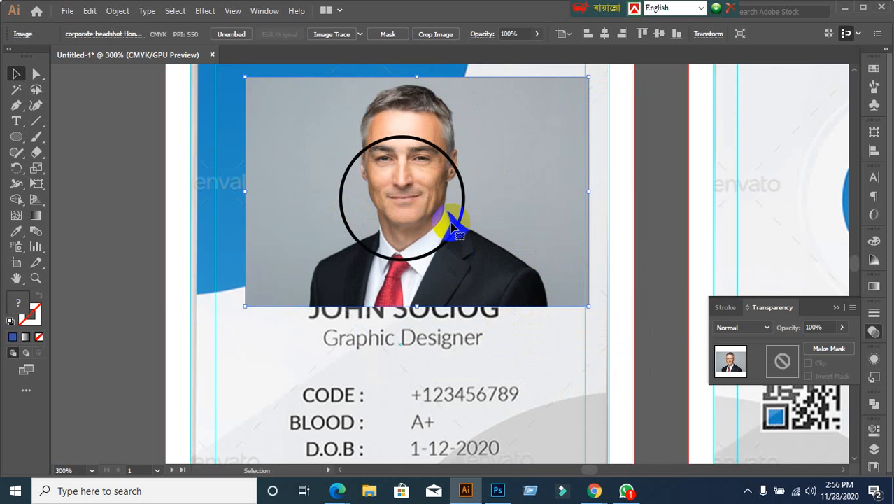
right_click(546, 155)
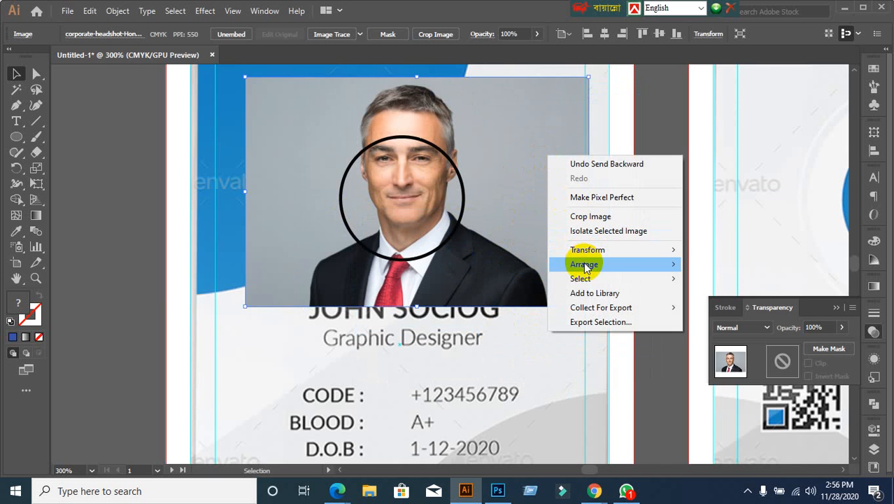
mouse_move(584, 264)
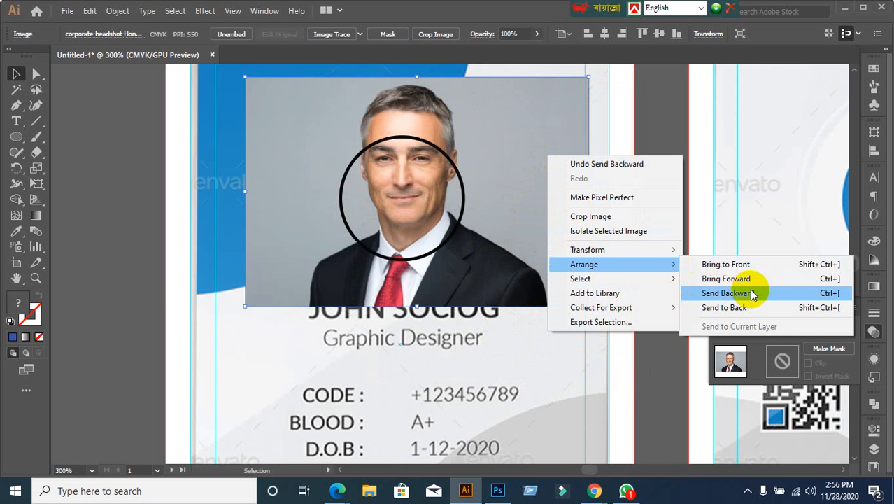
left_click(831, 296)
left_click(662, 227)
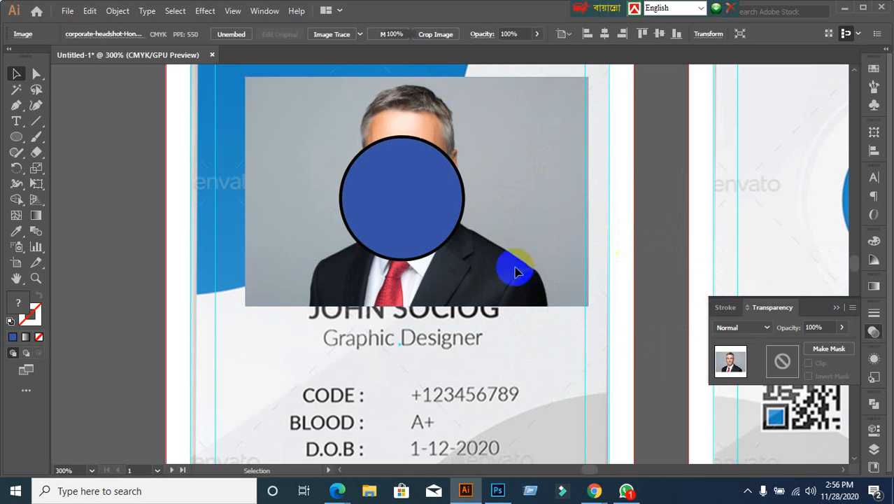
left_click(411, 196)
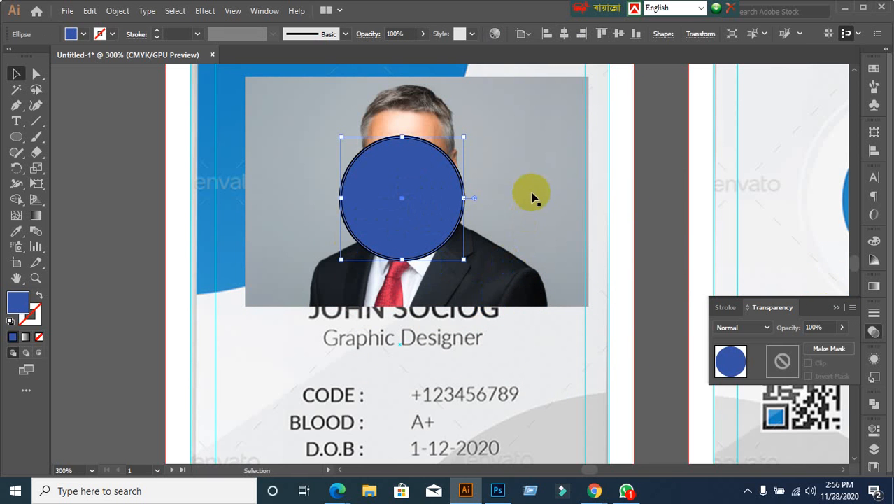
Step: Lower the headshot on the card, set the blue circle to 79% opacity, then reselect the photo
left_click(531, 193, "shift")
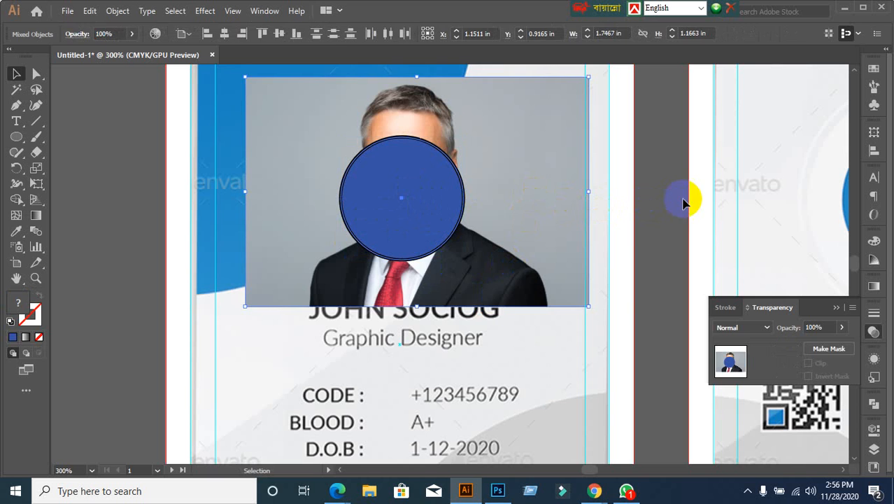
key("ctrl+shift+a")
left_click_drag(552, 182, 544, 223)
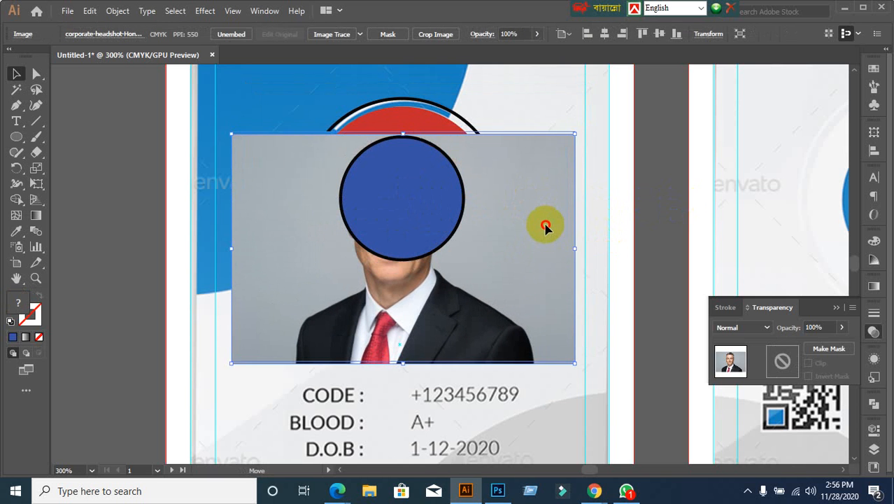
left_click(647, 205)
left_click(448, 210)
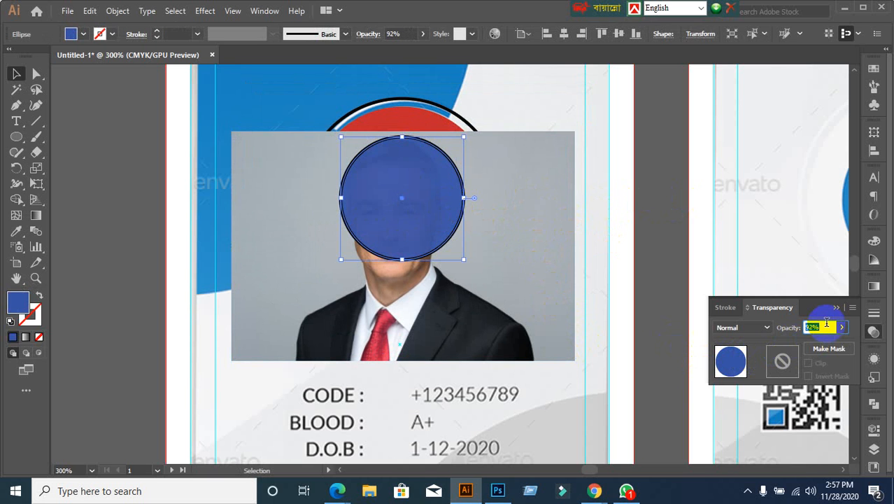
scroll(825, 322, "down", 2)
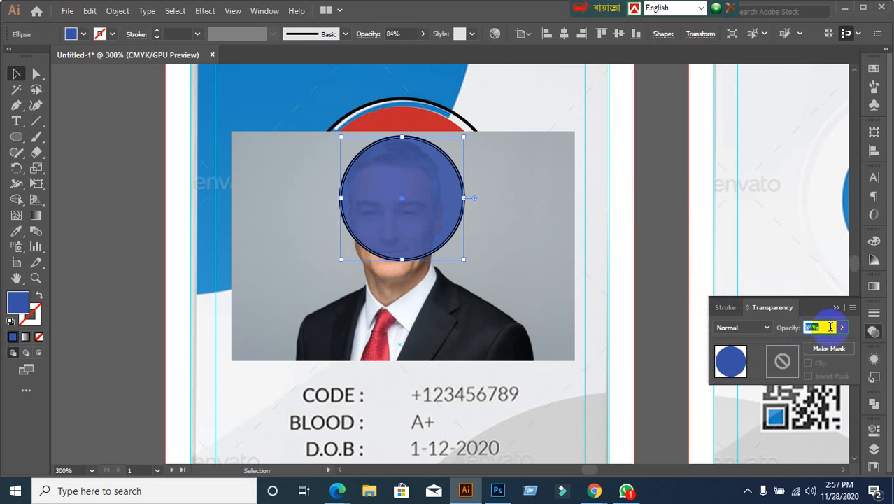
scroll(830, 327, "down", 2)
left_click(666, 286)
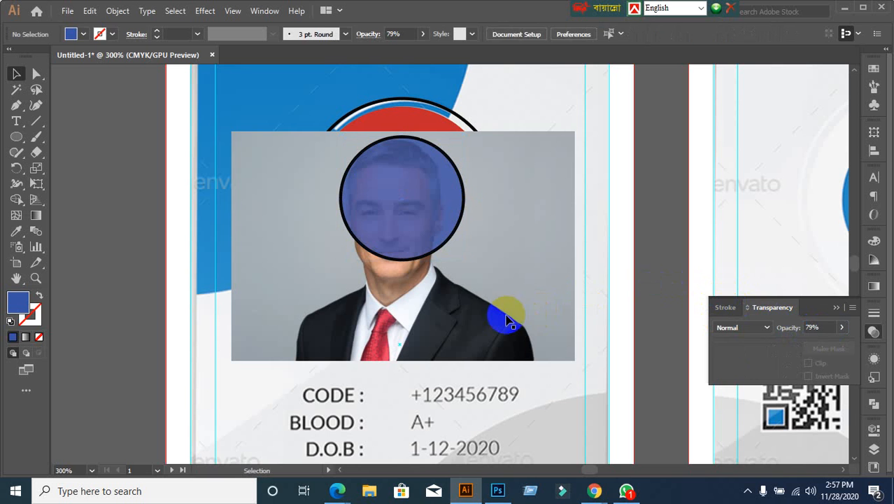
left_click(567, 357)
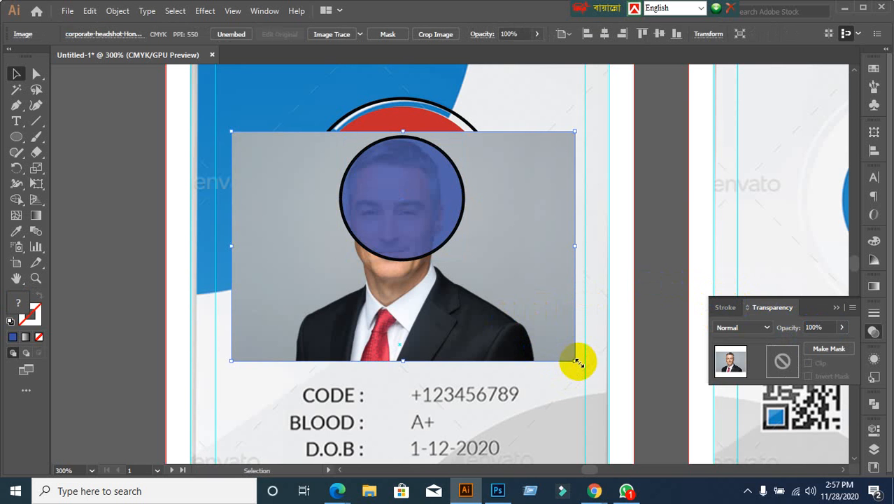
Step: Scale the headshot down proportionally and nudge it to centre the face behind the circle
left_click_drag(578, 361, 477, 295)
left_click_drag(232, 298, 274, 305)
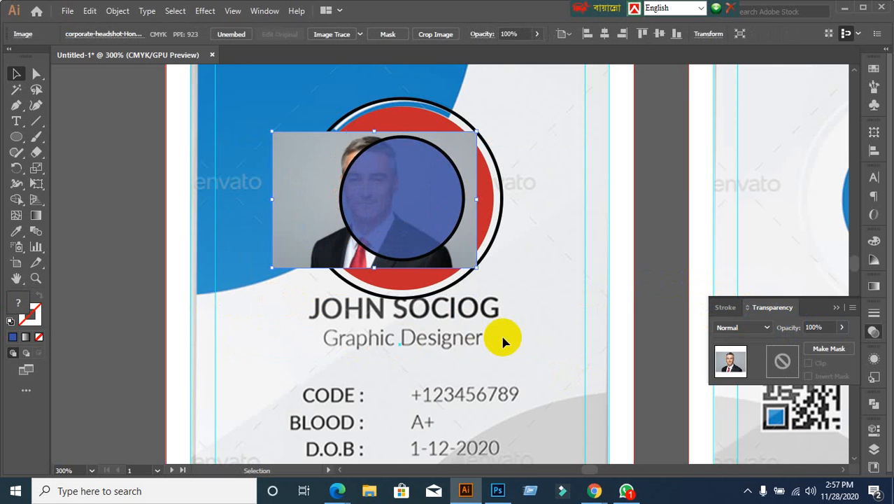
key("Right")
key("Right")
key("Right")
key("Right")
key("Right")
key("Right")
key("Right")
key("Right")
key("Right")
key("Right")
key("Right")
key("Right")
key("Right")
key("Right")
key("Right")
key("Right")
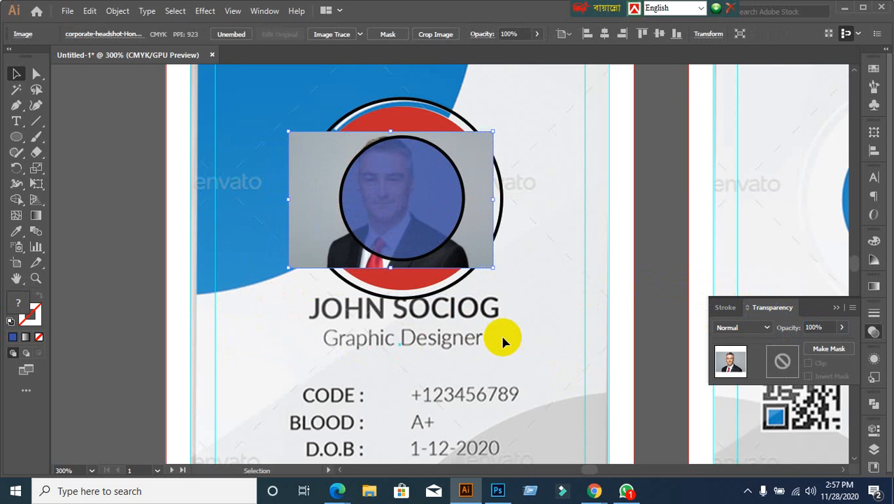
key("Left")
key("Left")
key("Left")
key("Left")
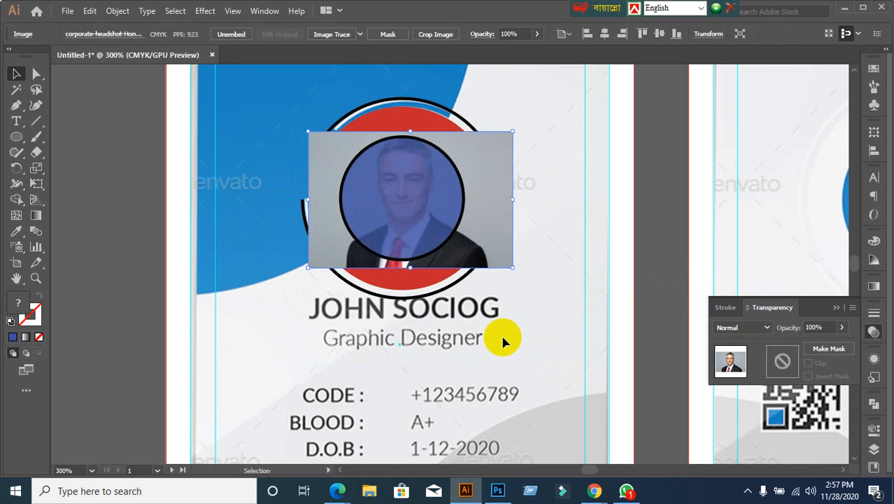
key("Down")
key("Up")
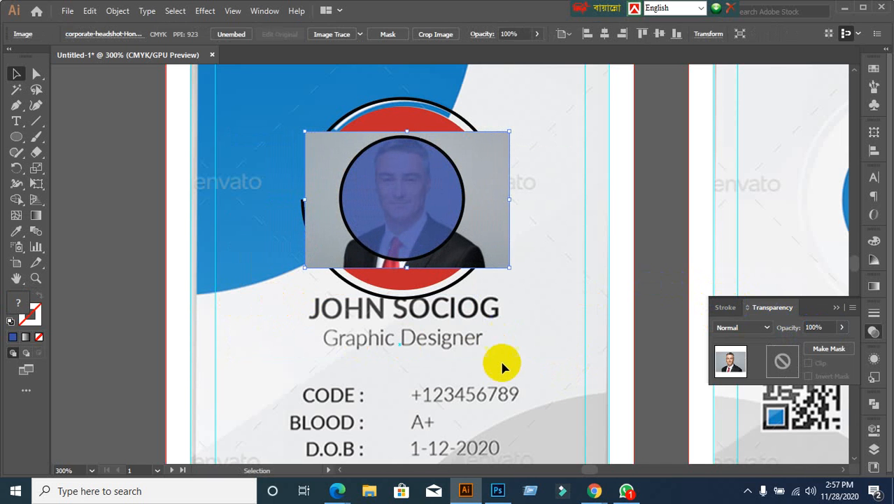
key("ctrl+h")
Step: Set the blue circle's opacity back to 100%
left_click(407, 203)
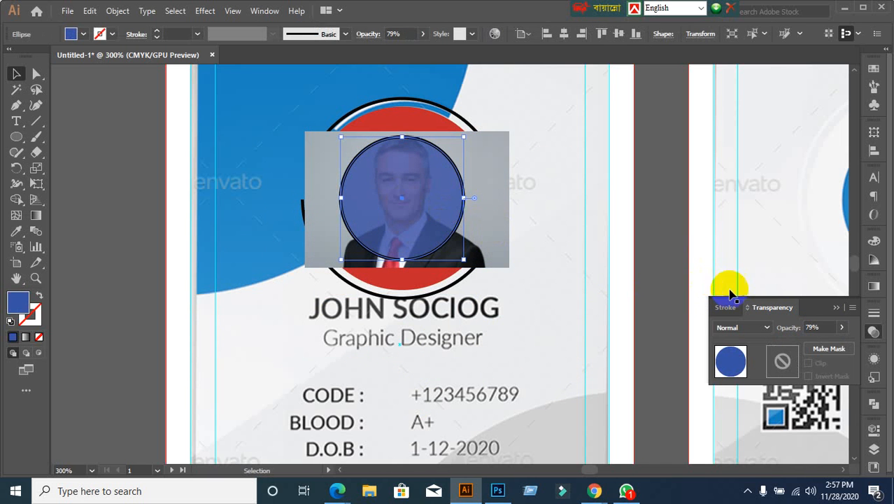
left_click(819, 326)
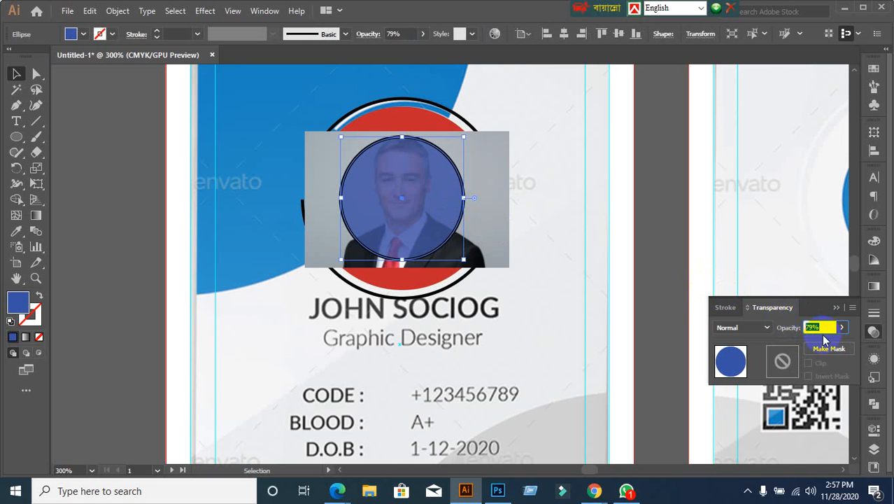
type("100")
key("Return")
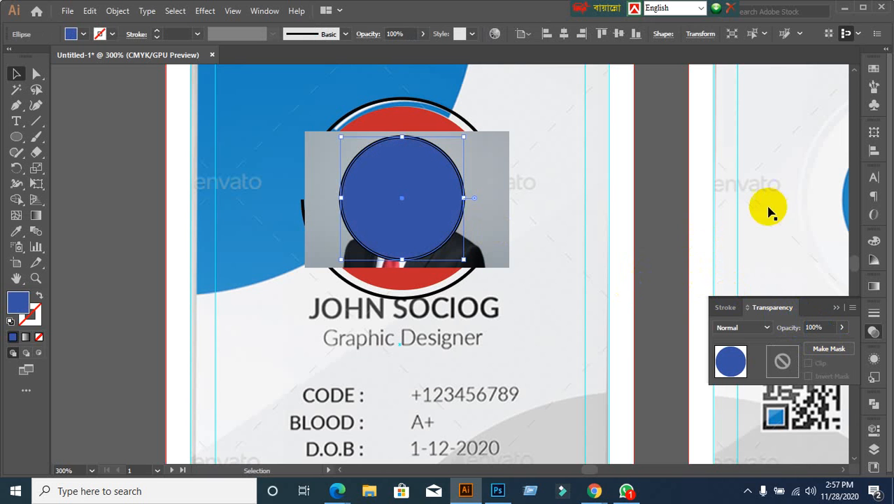
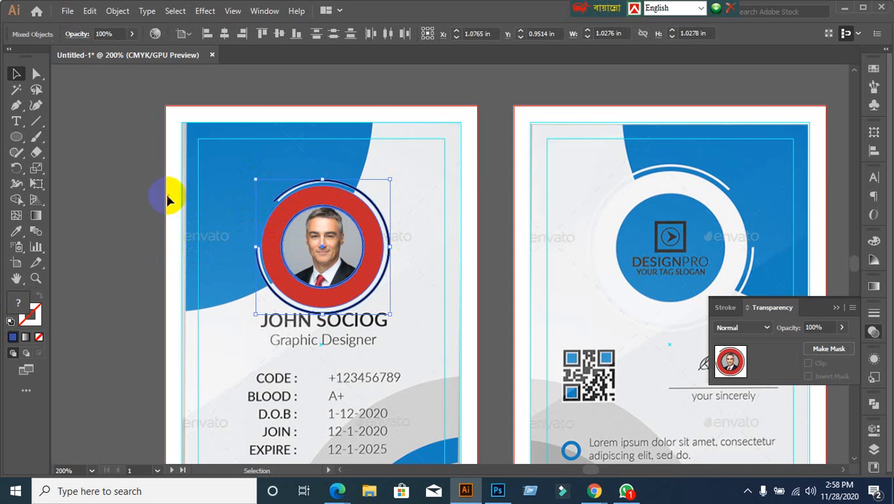
Step: Select the red-ringed headshot group with its outer arc and delete it
left_click(206, 280)
scroll(202, 294, "up", 1)
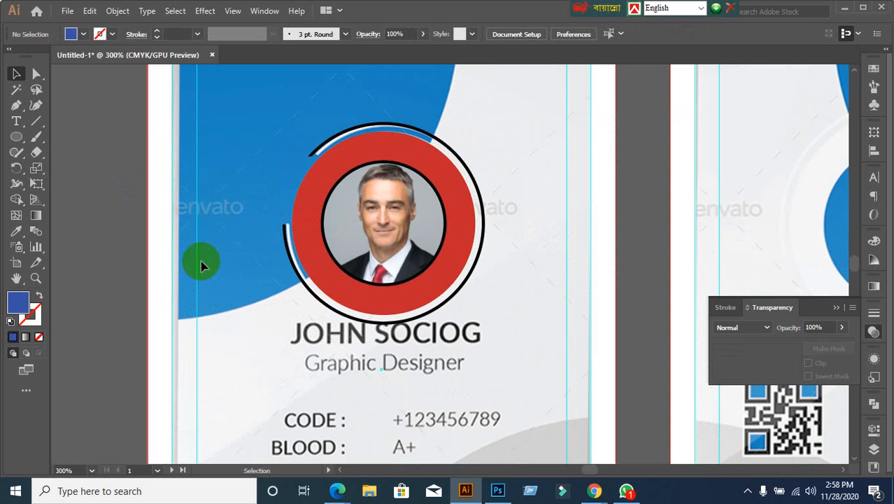
left_click_drag(238, 117, 497, 236)
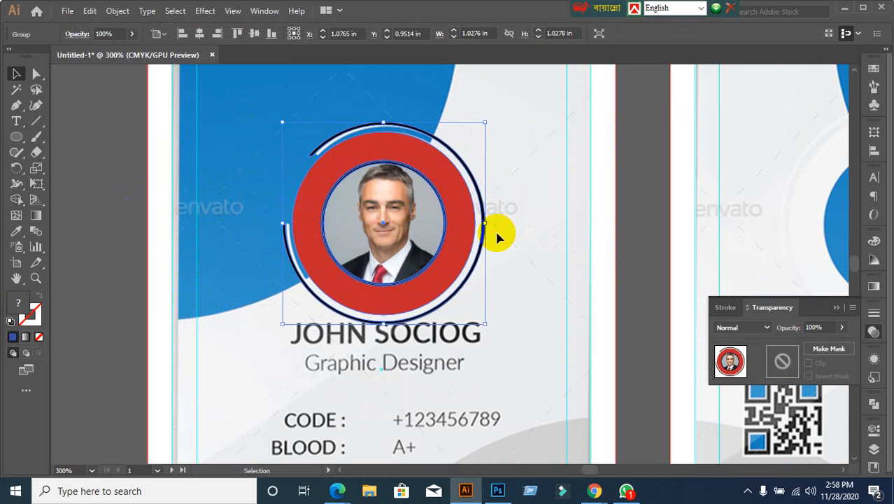
key("Delete")
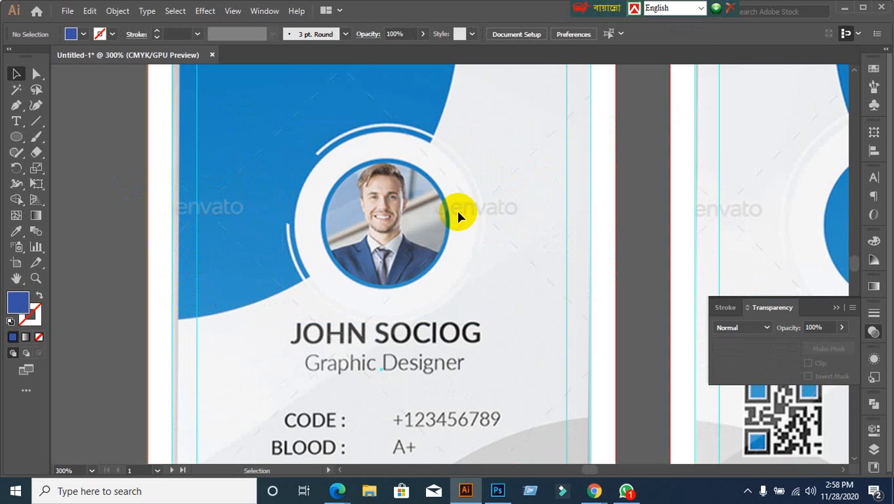
Step: Undo the deletion to restore the headshot group, then frame both cards in view
scroll(458, 217, "down", 1)
left_click_drag(459, 239, 397, 238)
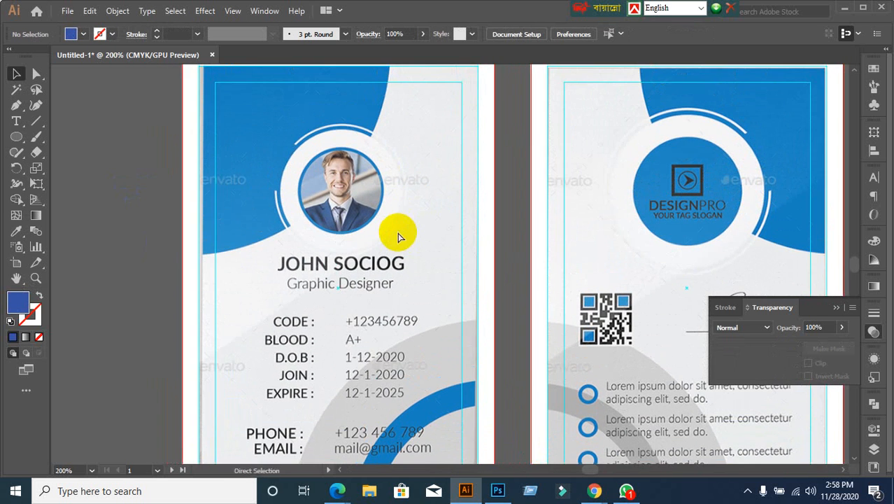
key("ctrl+z")
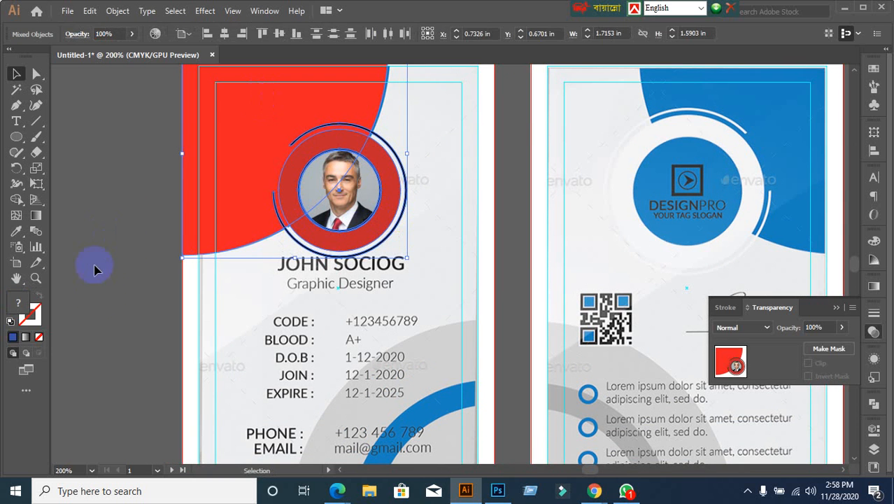
left_click(104, 299)
scroll(137, 312, "down", 1)
left_click_drag(137, 305, 142, 256)
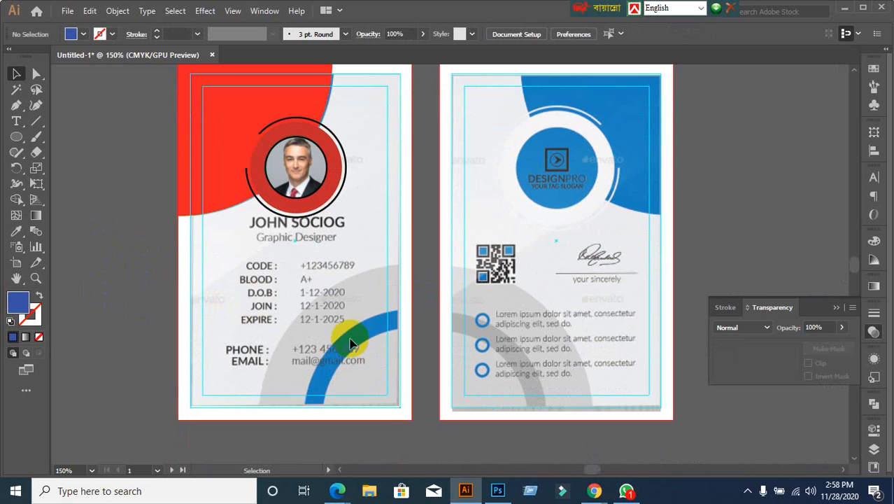
Step: Duplicate the red top corner shape down onto the card's lower half
left_click(258, 90)
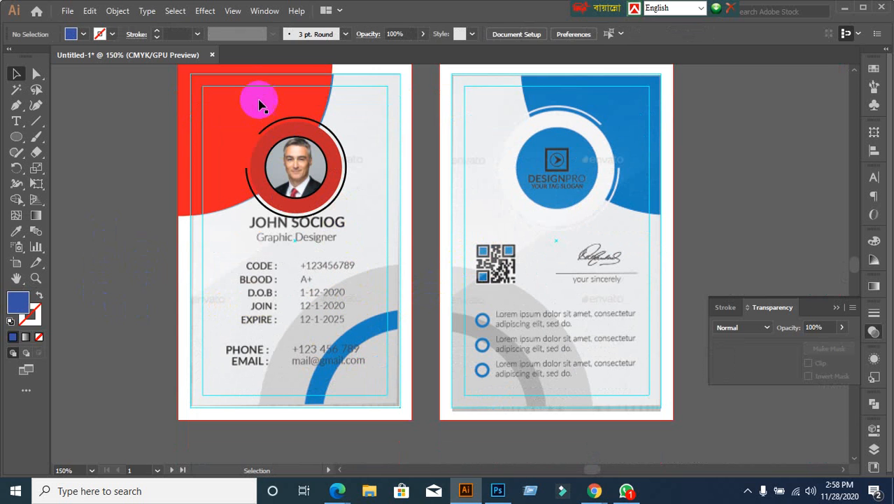
left_click_drag(258, 91, 293, 283)
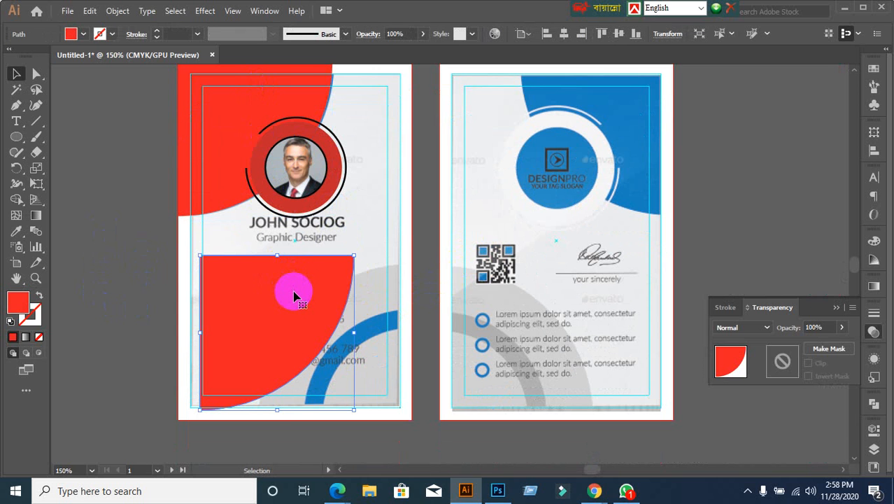
key("ctrl+z")
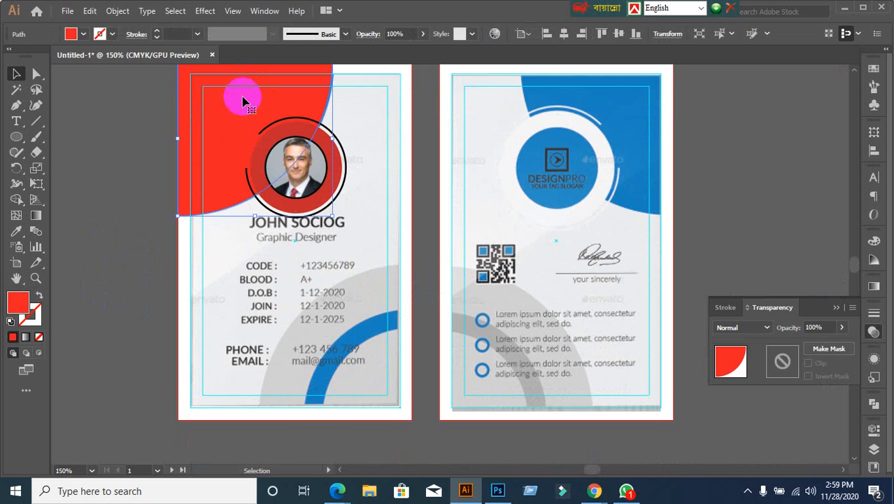
left_click_drag(243, 105, 257, 283)
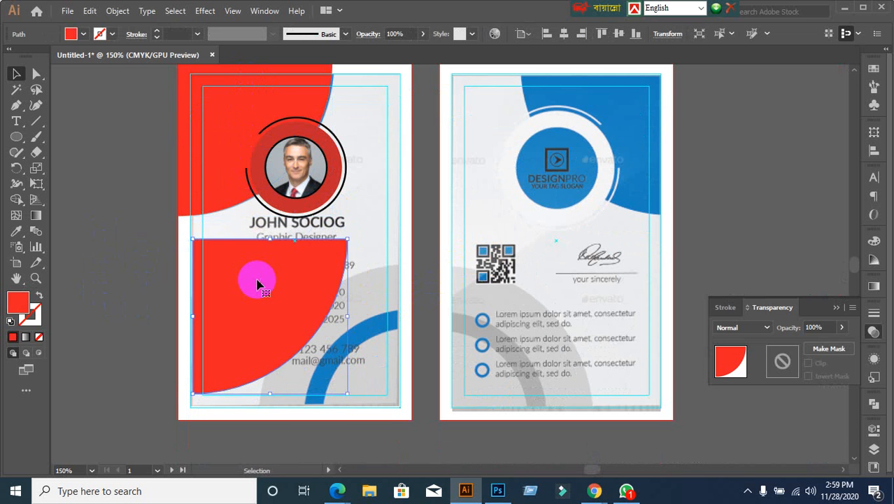
Step: Reflect the red copy across the vertical axis
right_click(258, 281)
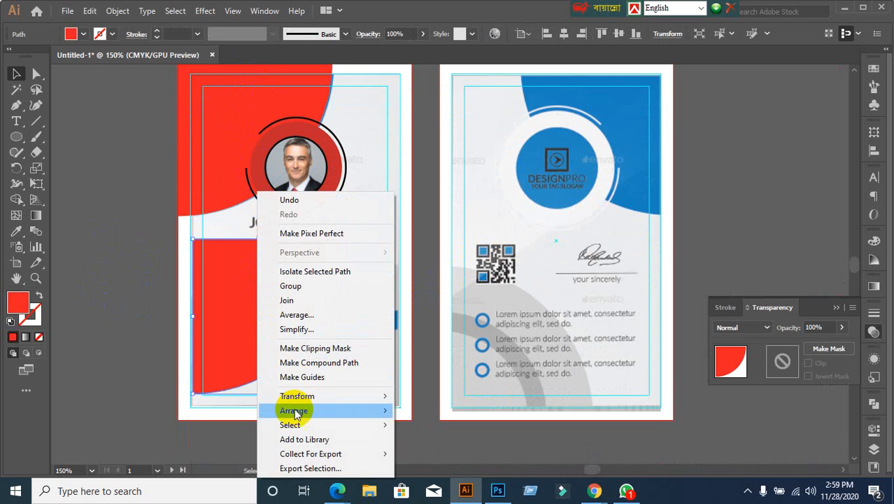
mouse_move(301, 405)
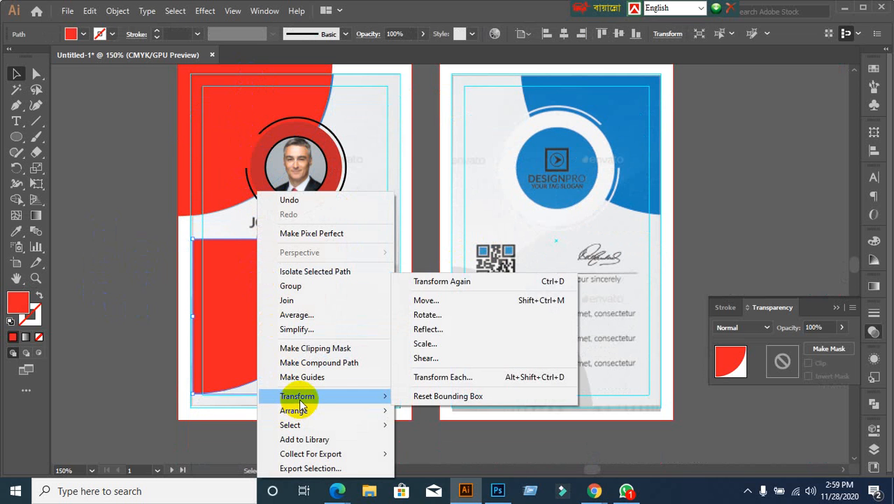
left_click(456, 337)
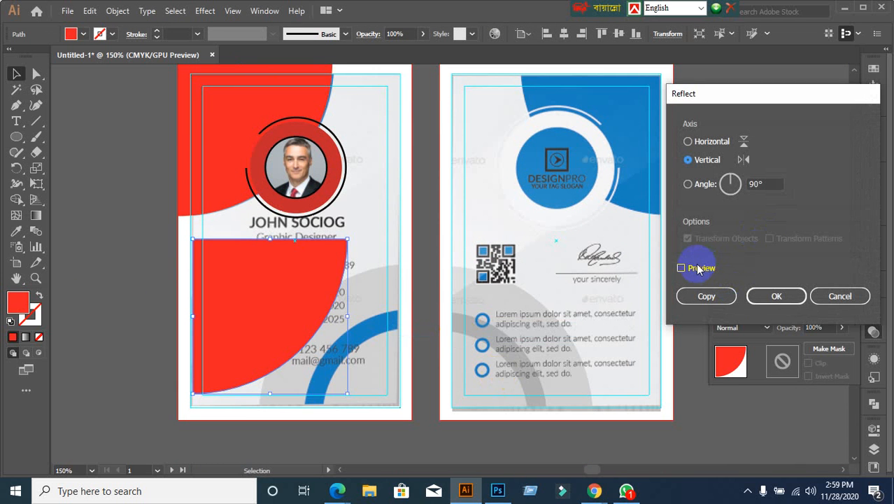
left_click(682, 268)
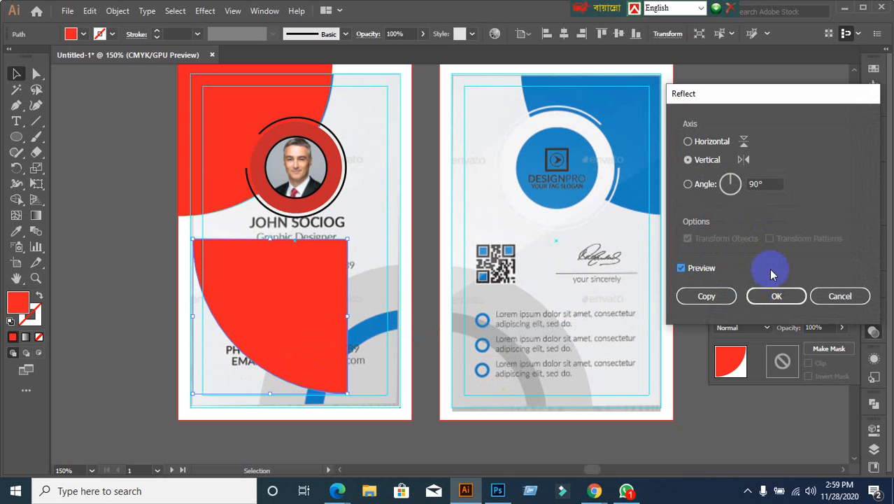
left_click(775, 295)
Step: Reflect the copy again across the horizontal axis so it faces the lower corner
right_click(312, 297)
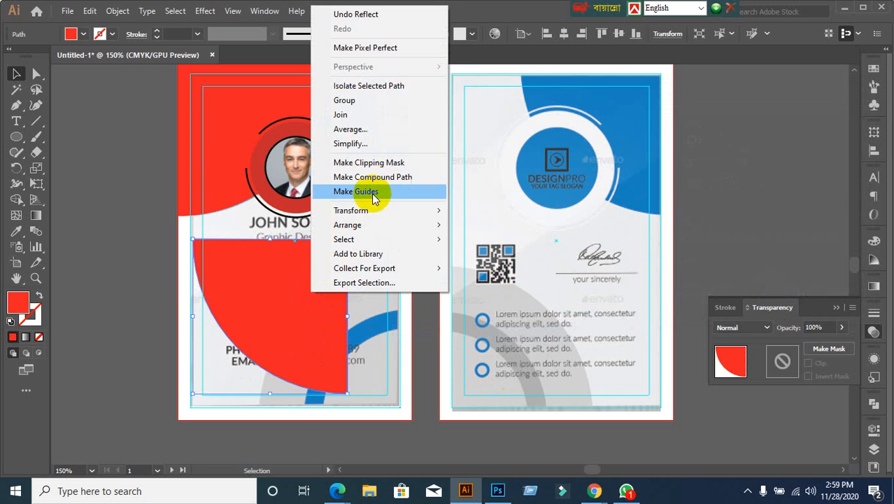
mouse_move(409, 210)
left_click(503, 259)
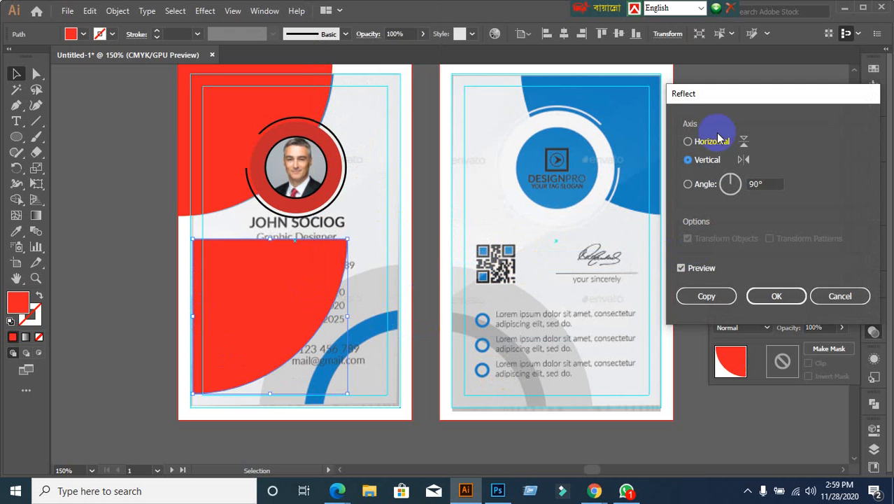
left_click(707, 142)
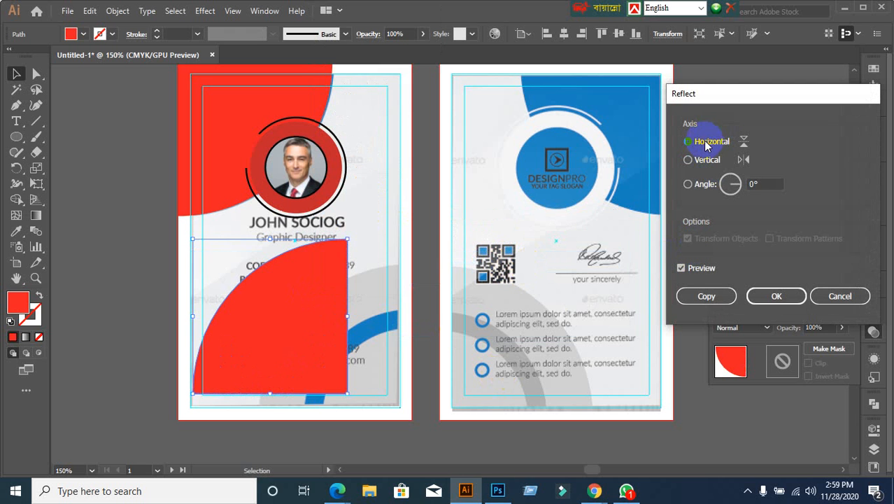
left_click(787, 296)
left_click(405, 399)
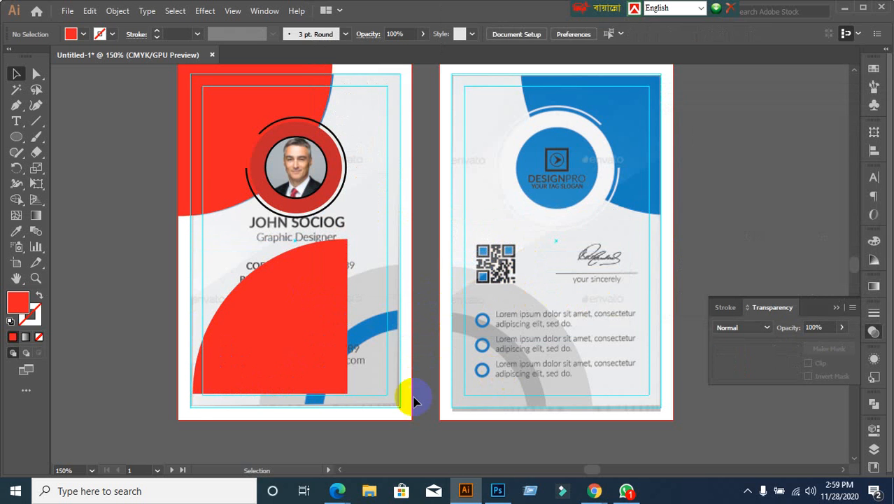
Step: Unlock all locked card artwork with Ctrl+Alt+2
scroll(416, 399, "down", 2)
scroll(415, 399, "up", 3)
scroll(416, 399, "down", 1)
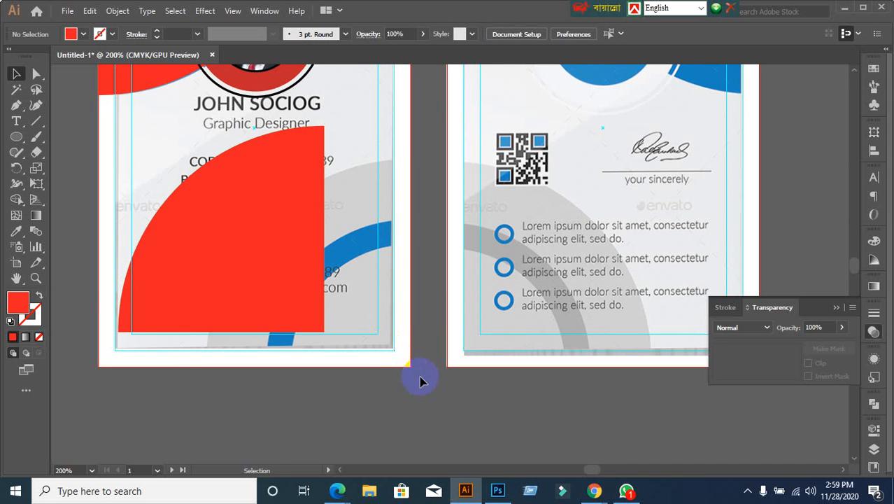
key("ctrl+alt+2")
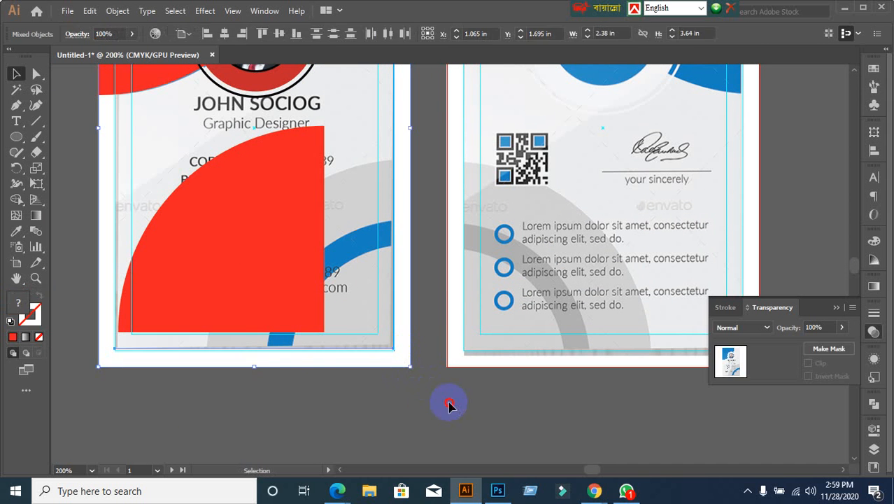
left_click(448, 402)
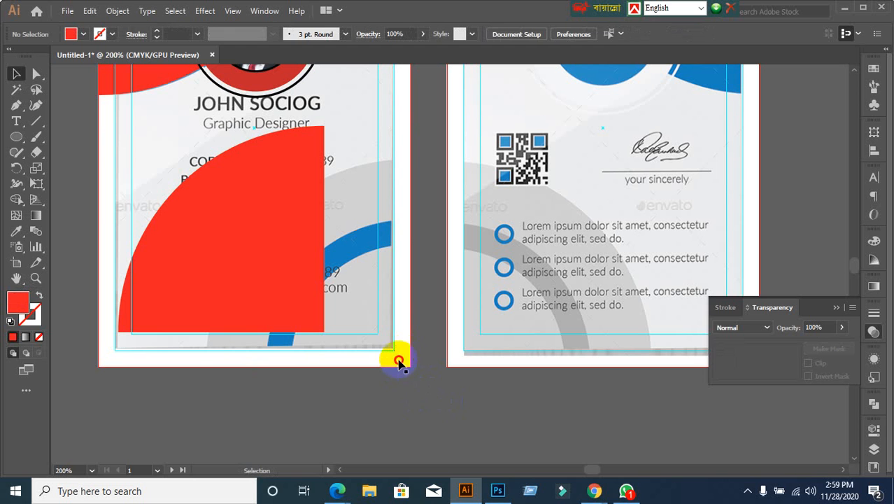
left_click(399, 360)
left_click(423, 411)
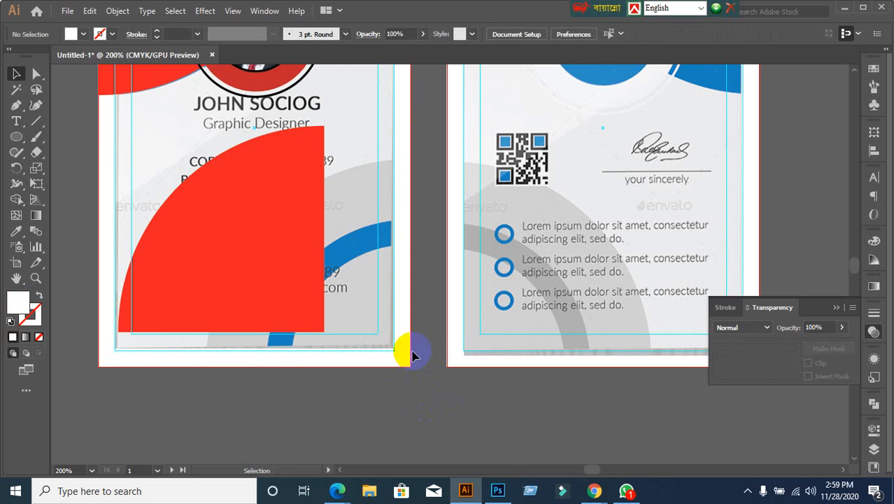
Step: Align the red quarter-circle bottom and right to the card background as key object
left_click(249, 240)
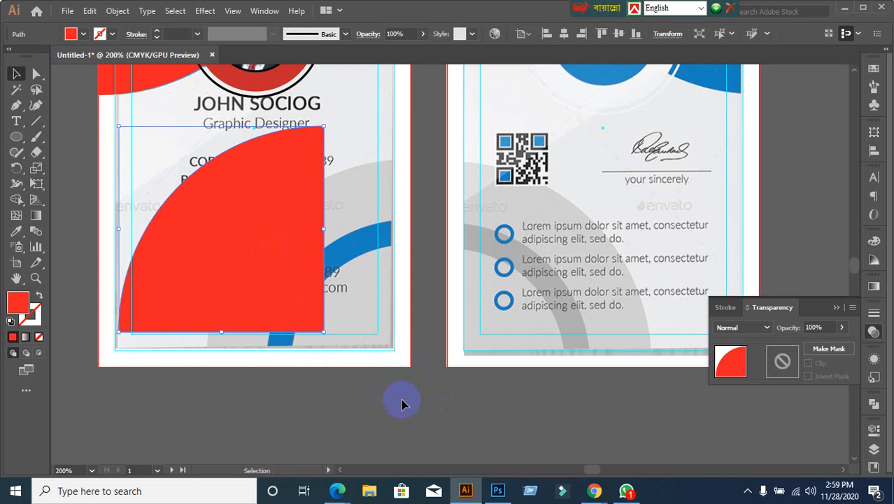
left_click(408, 364, "shift")
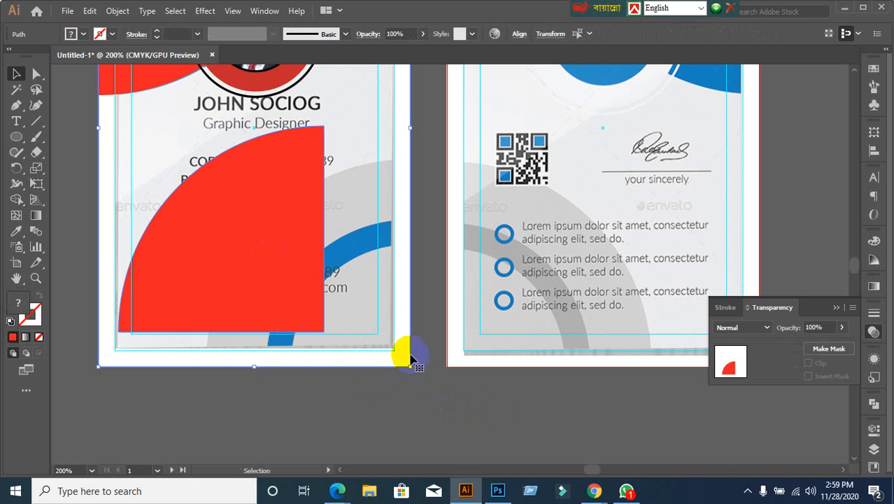
left_click(405, 358)
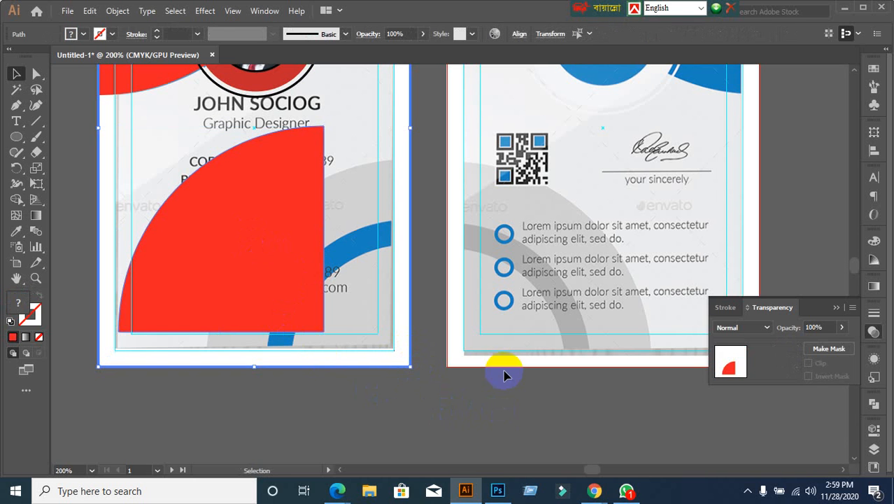
left_click(876, 155)
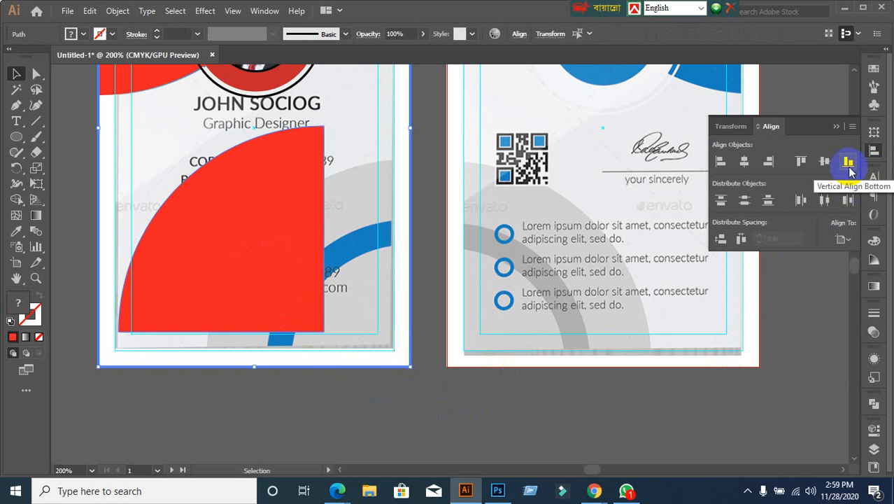
left_click(849, 168)
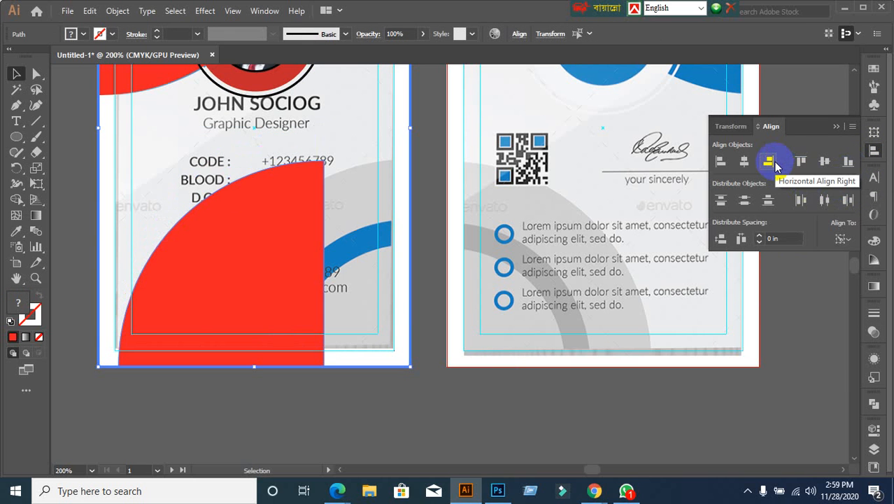
left_click(775, 163)
left_click(459, 429)
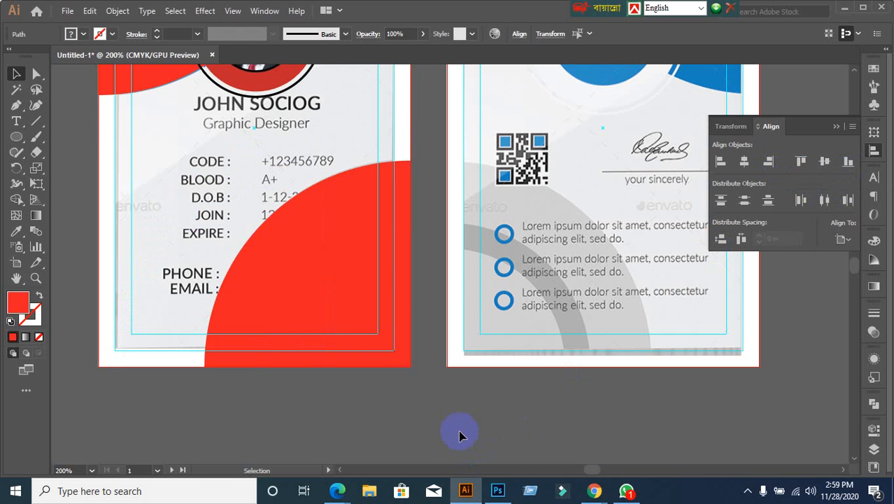
scroll(462, 429, "down", 1)
scroll(463, 427, "up", 1)
left_click(365, 304)
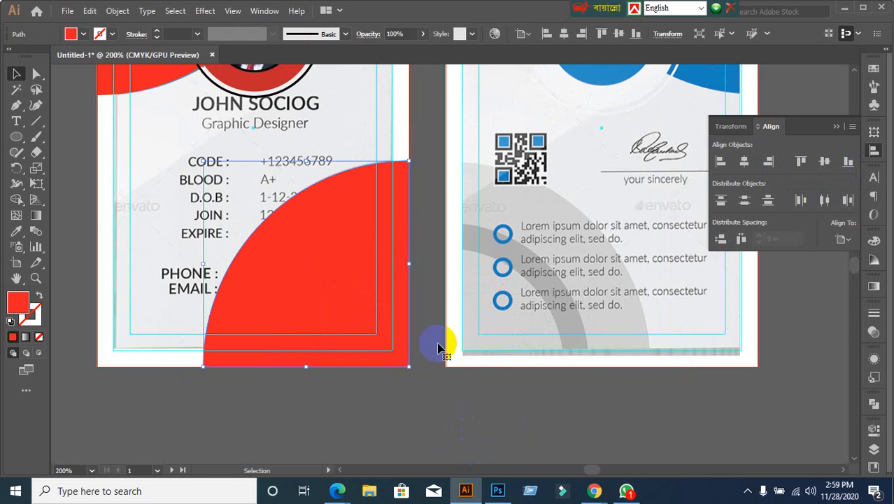
Step: Set the red quarter-circle's opacity to 30% in the Transparency panel
left_click(872, 331)
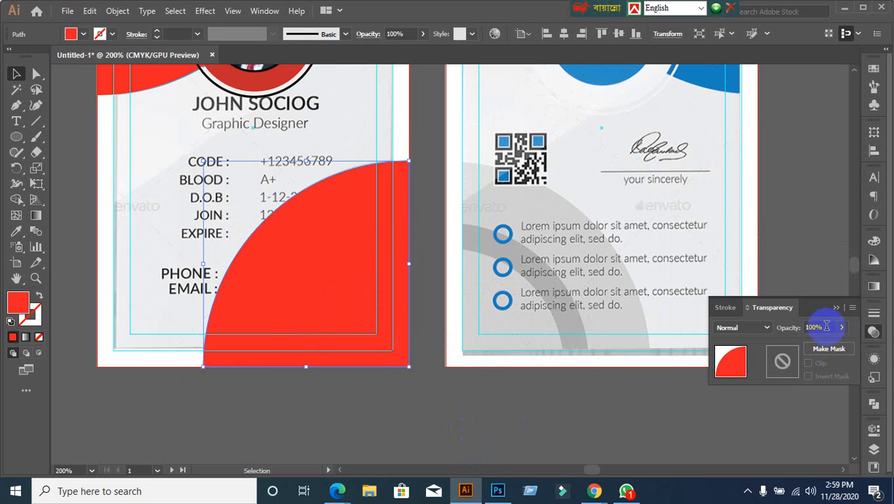
type("94")
key("Return")
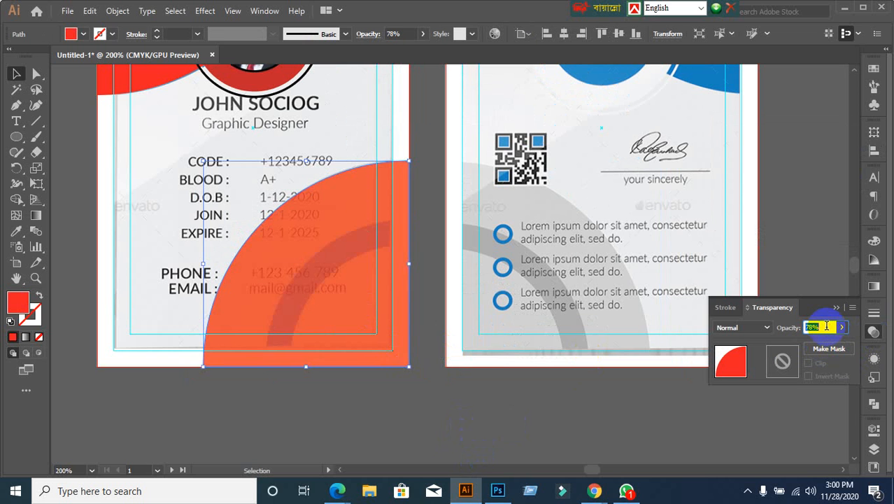
left_click(402, 412)
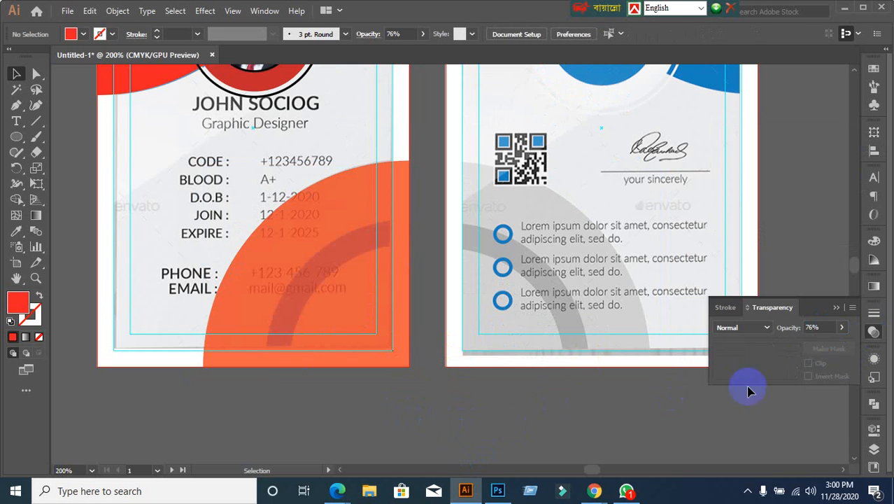
left_click(832, 329)
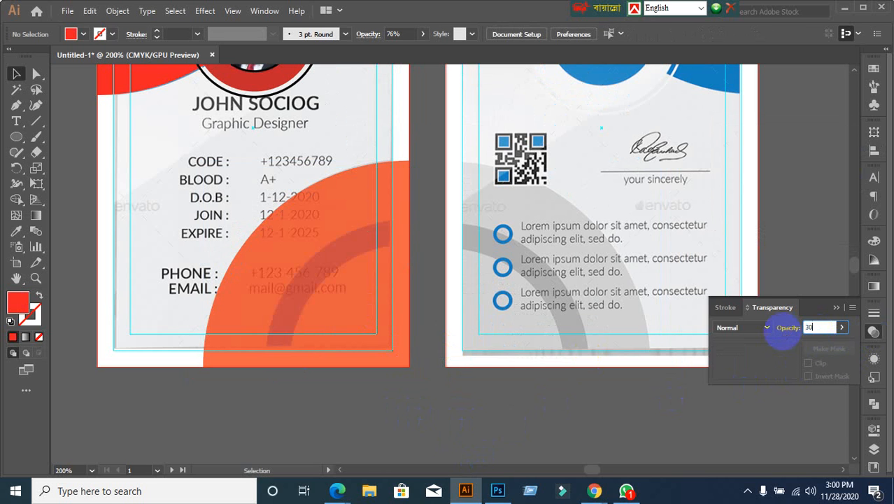
type("30")
left_click(359, 295)
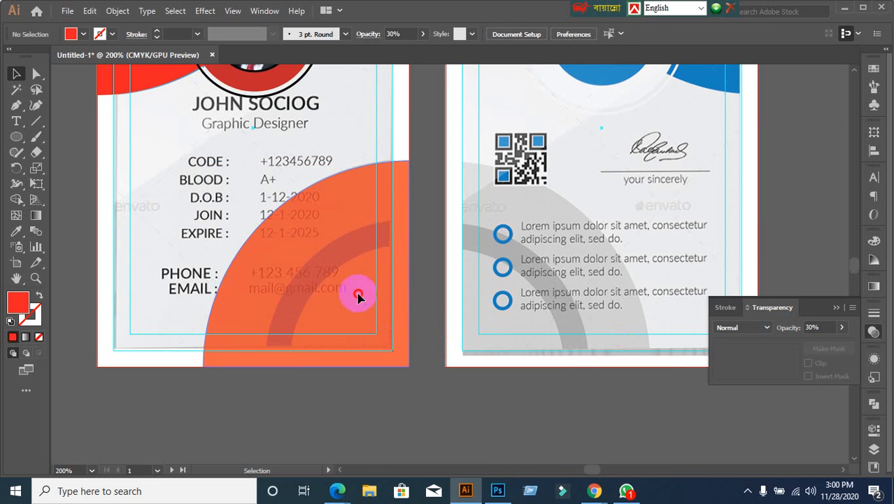
left_click(829, 326)
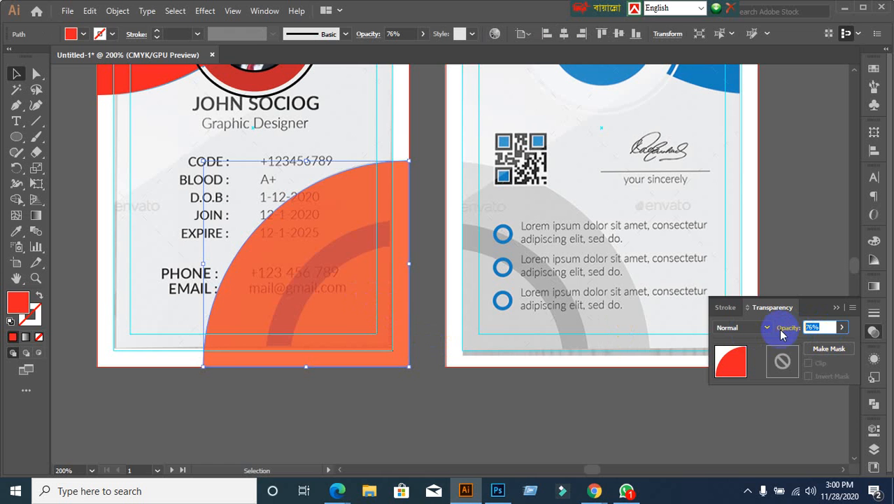
key("Return")
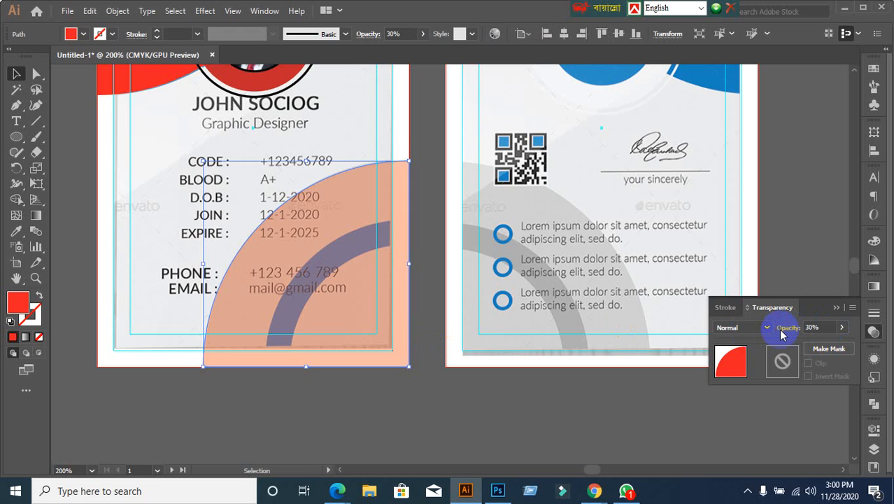
left_click(438, 408)
Step: Copy the quarter-circle and paste it in front with Ctrl+C, Ctrl+F
left_click(364, 350)
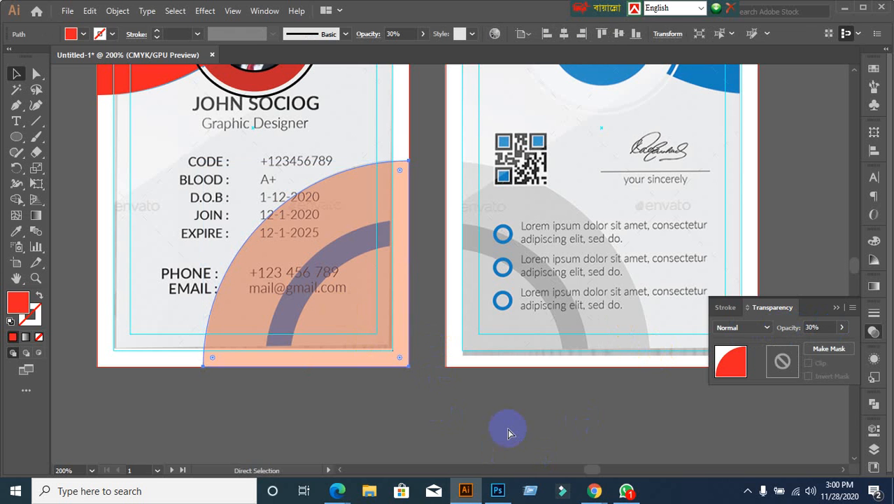
key("ctrl+c")
key("ctrl+f")
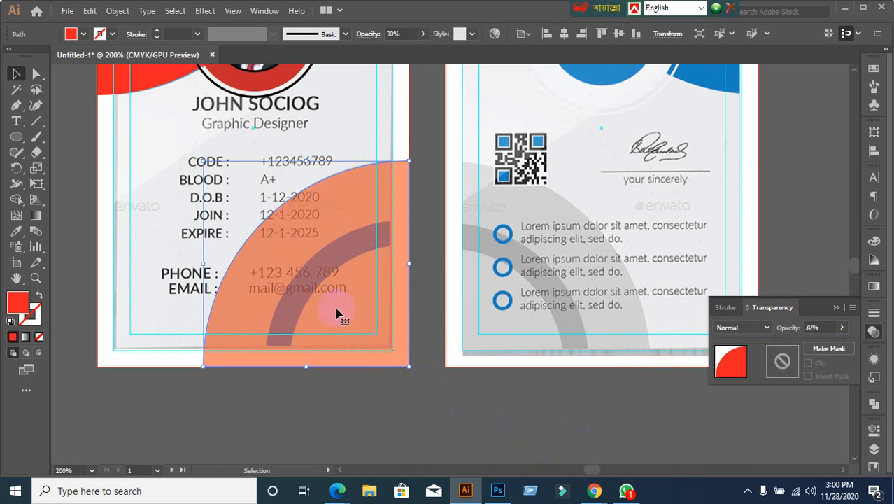
Step: Scale the pasted quarter-circle copy down into the bottom-right corner
left_click_drag(202, 158, 263, 213)
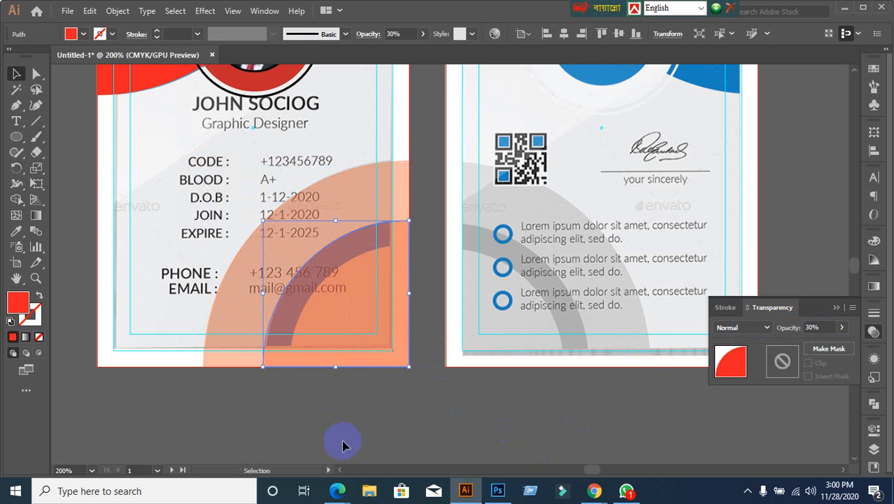
left_click(344, 444)
left_click(365, 337)
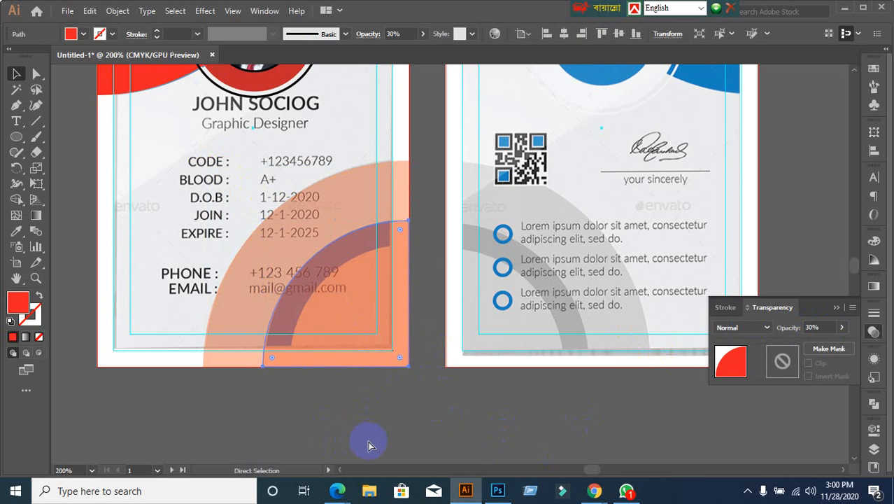
Step: Add another copy shrunk further into the corner, then recentre the front card
key("v")
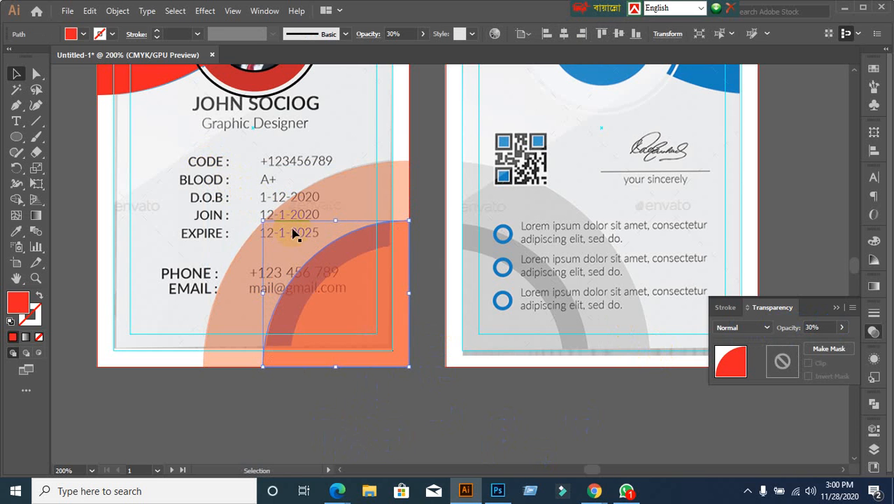
left_click_drag(264, 219, 290, 246)
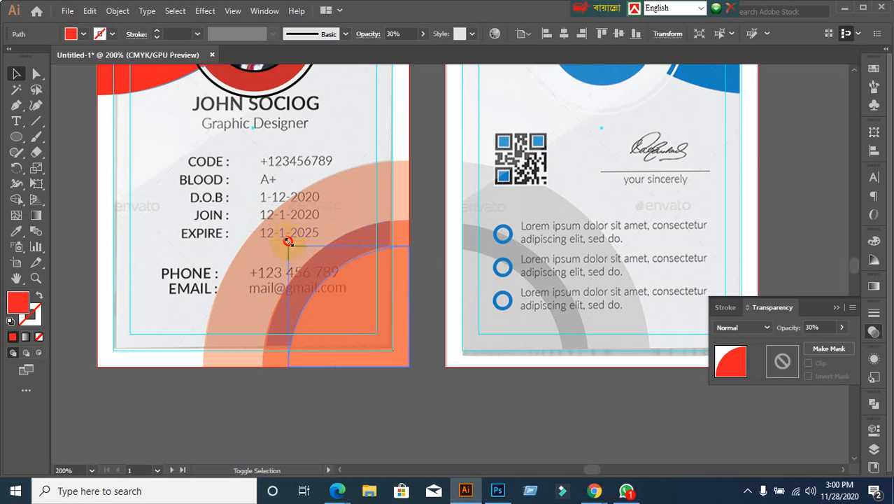
left_click(411, 414)
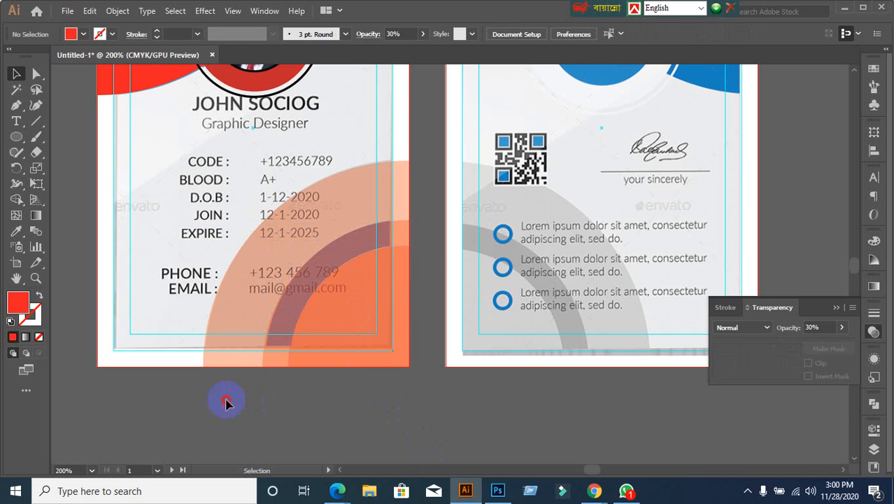
key("ctrl+a")
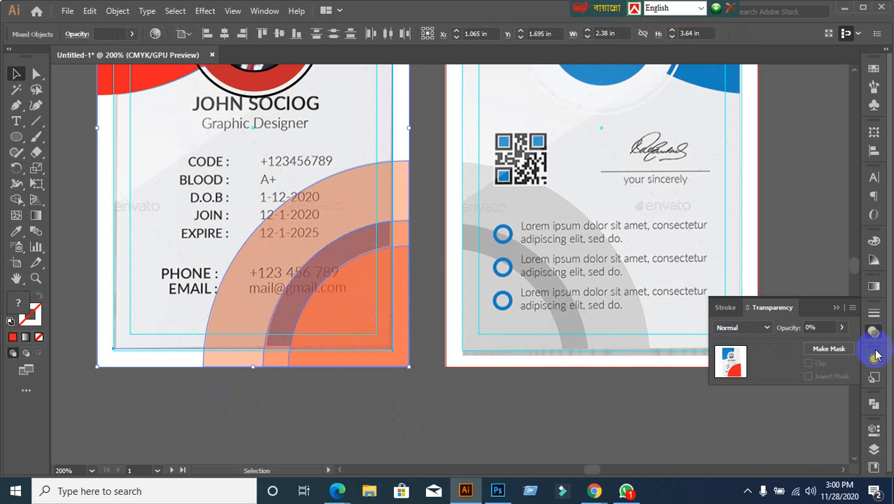
left_click(112, 339)
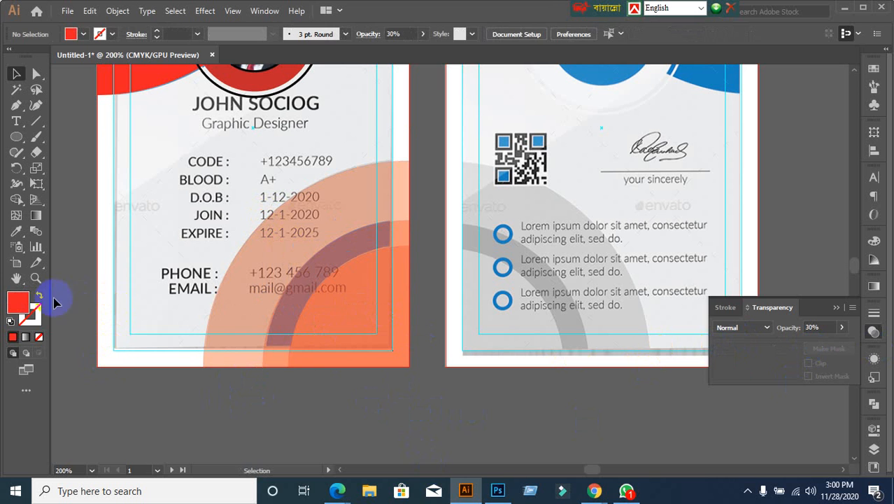
scroll(96, 286, "down", 1)
left_click_drag(85, 285, 206, 295)
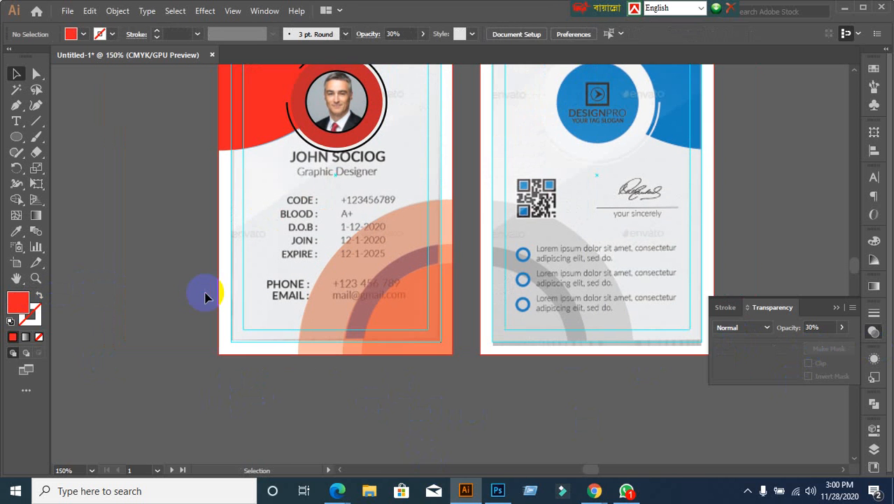
scroll(168, 322, "up", 1)
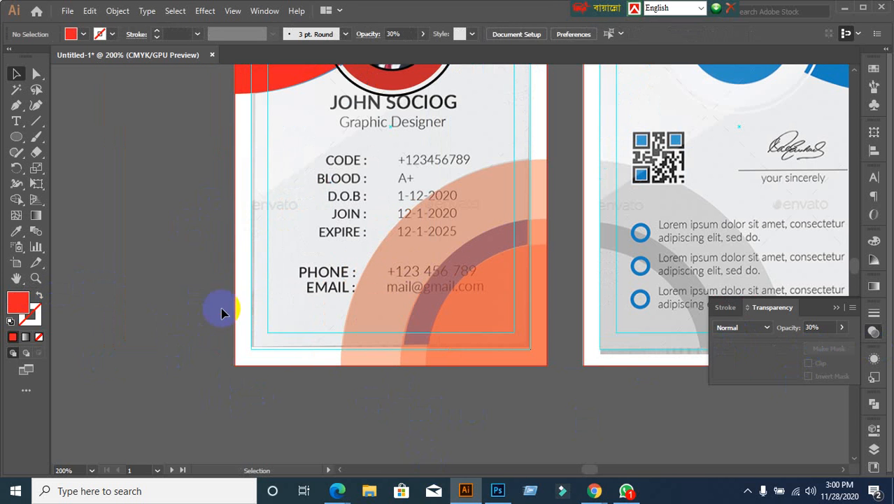
Step: Set the large outer arc back to 100% opacity
left_click(270, 202)
left_click(196, 313)
left_click(235, 280)
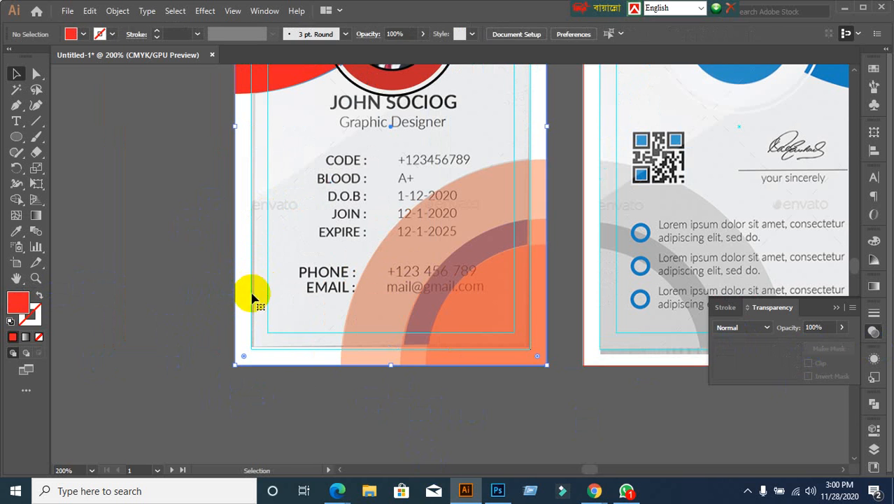
left_click(163, 315)
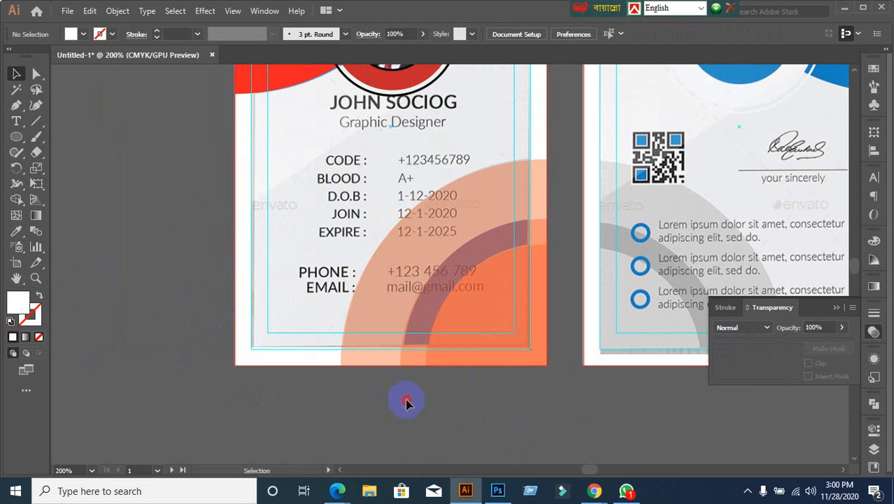
left_click(505, 344)
left_click(823, 327)
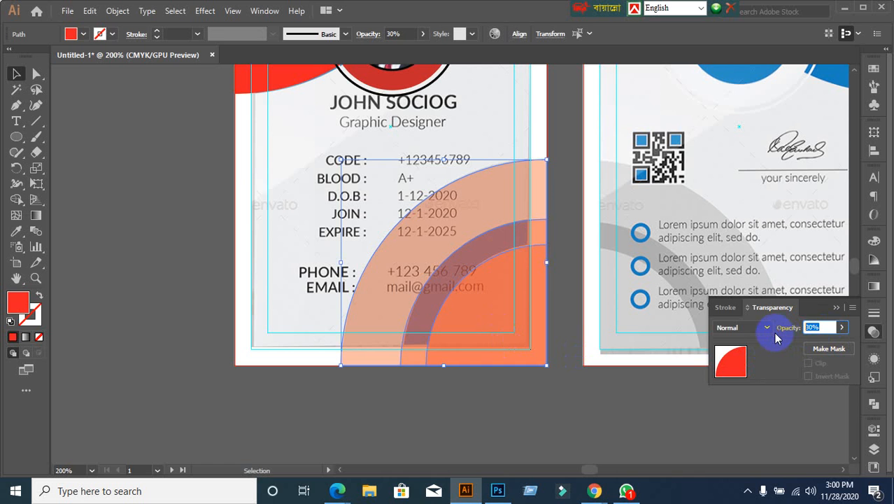
type("100")
left_click(773, 332)
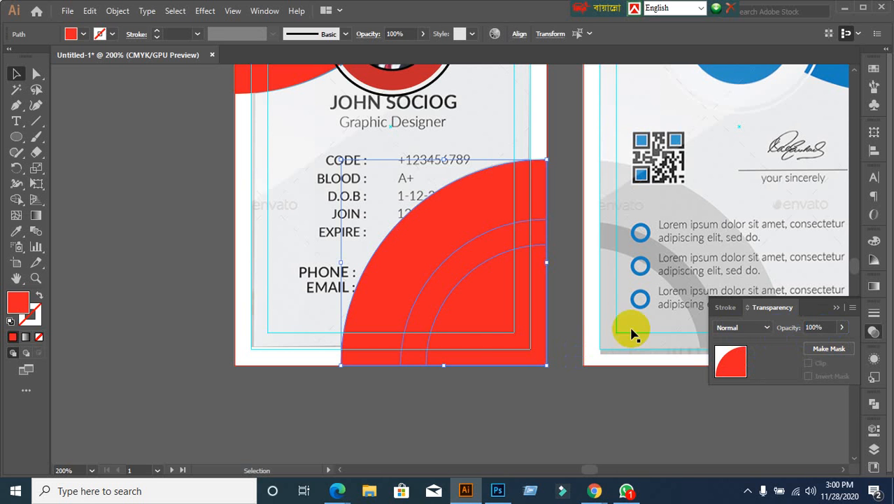
Step: Fill the smallest inner arc light blue and the middle arc orange
left_click(505, 337)
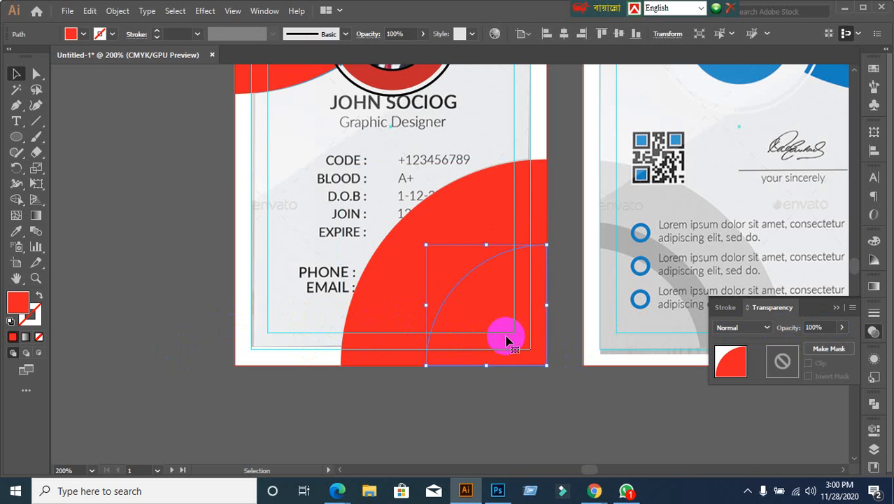
left_click(83, 35)
left_click(46, 56)
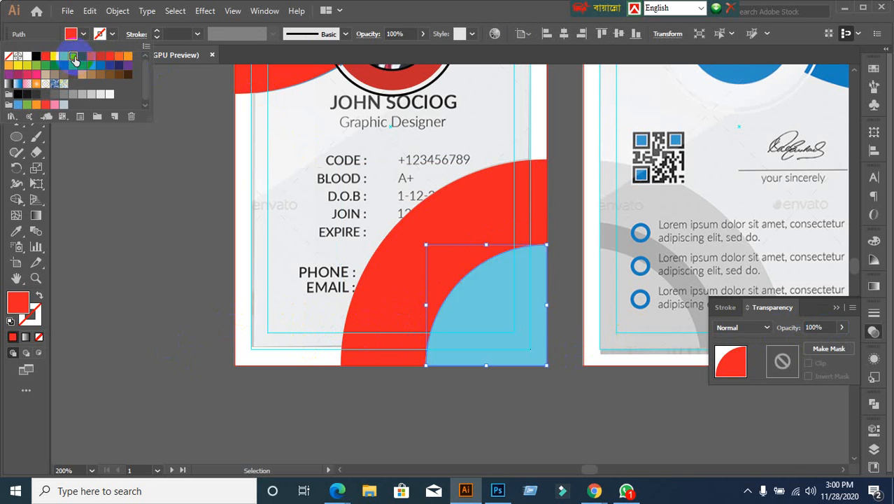
left_click(409, 296)
left_click(443, 294)
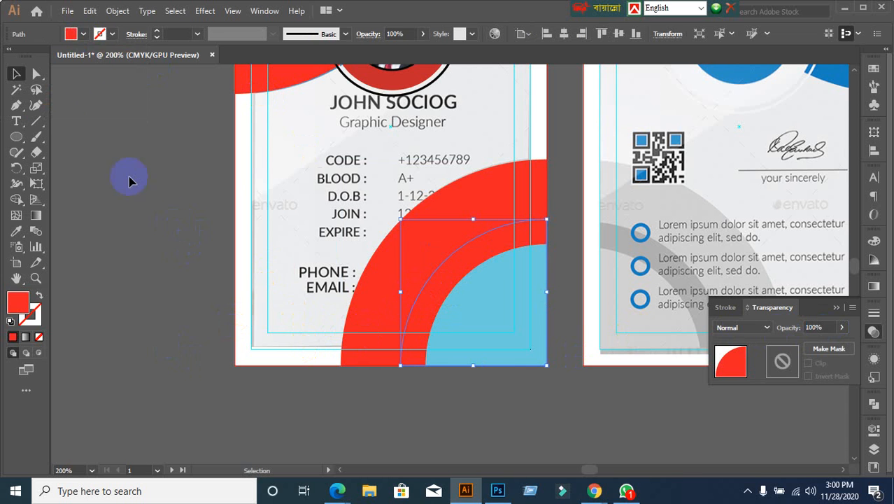
left_click(83, 35)
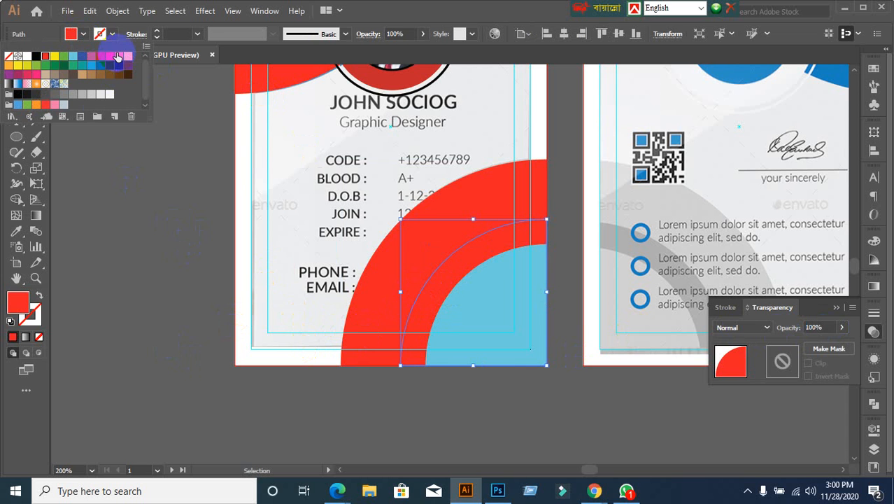
left_click(119, 56)
scroll(183, 327, "down", 1)
scroll(183, 327, "down", 2)
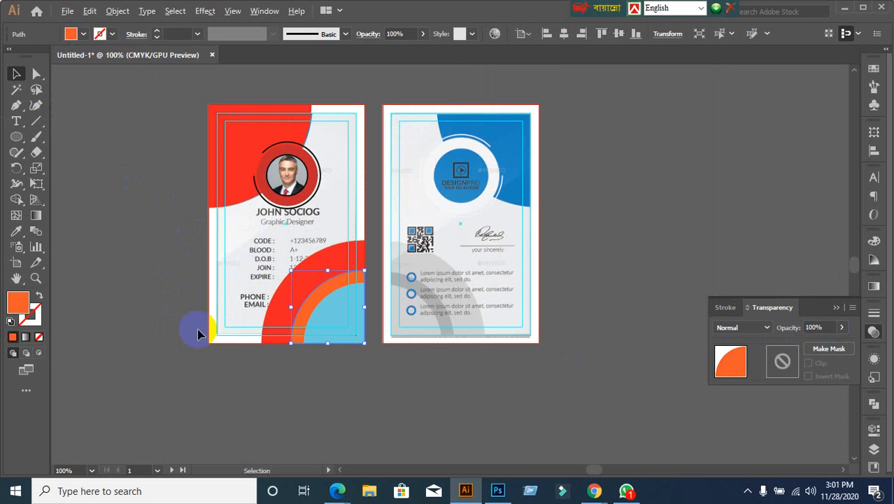
left_click(231, 370)
Step: Group the red and orange corner arcs and delete them
left_click(325, 314)
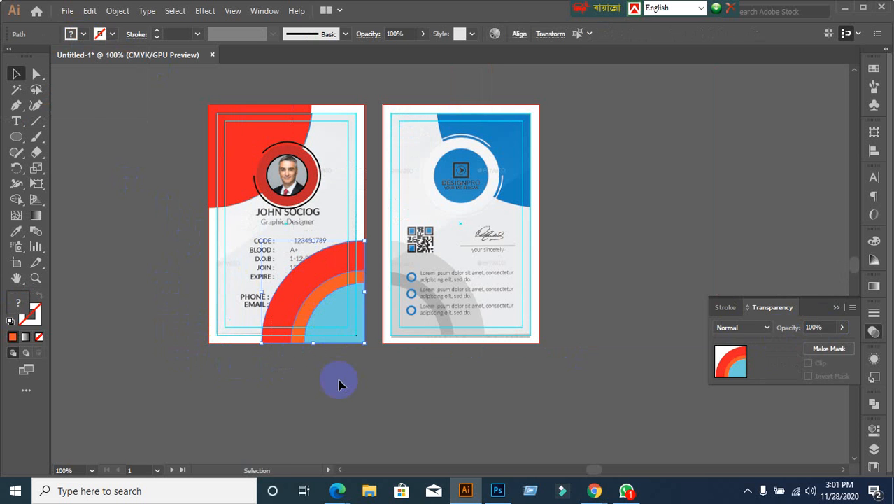
key("ctrl+g")
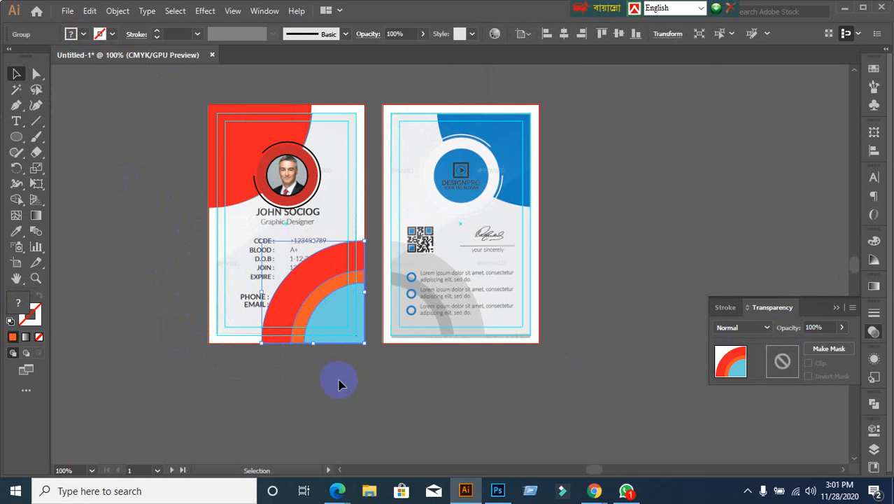
key("Delete")
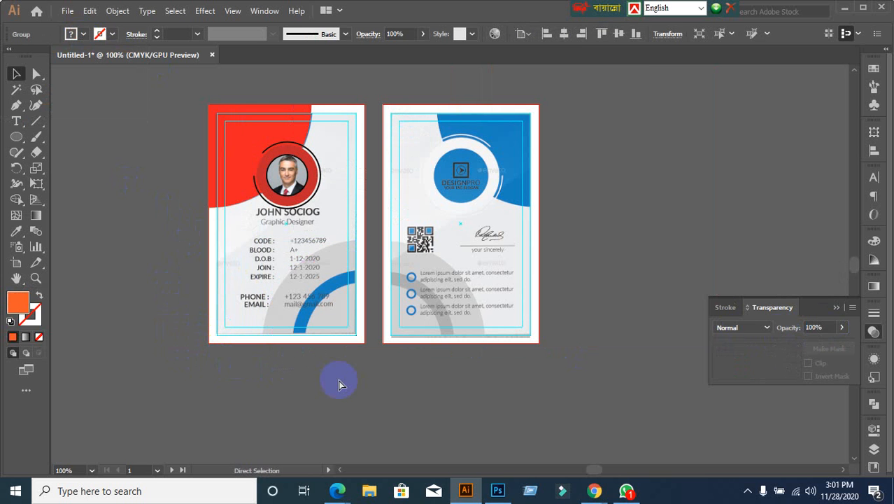
scroll(313, 261, "up", 2)
scroll(274, 246, "down", 1)
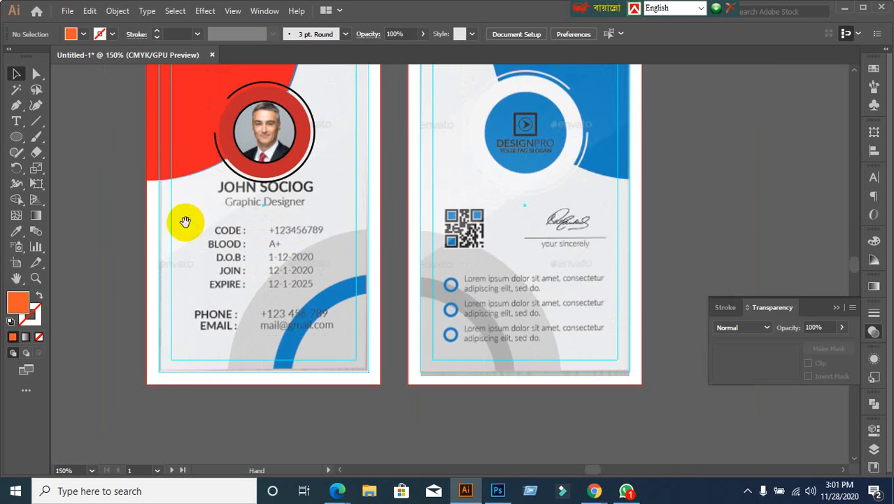
left_click_drag(184, 224, 207, 314)
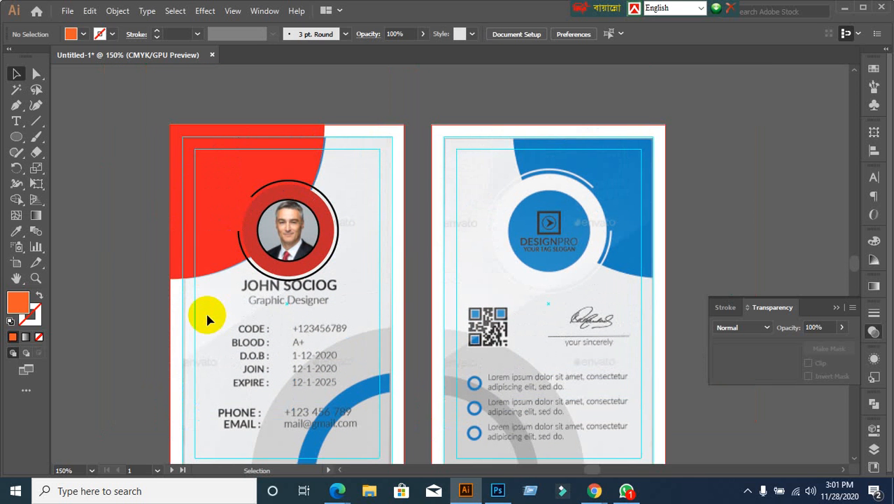
Step: Delete the red-ringed photo group and the large red top shape, revealing the blue design
left_click(268, 206)
key("Delete")
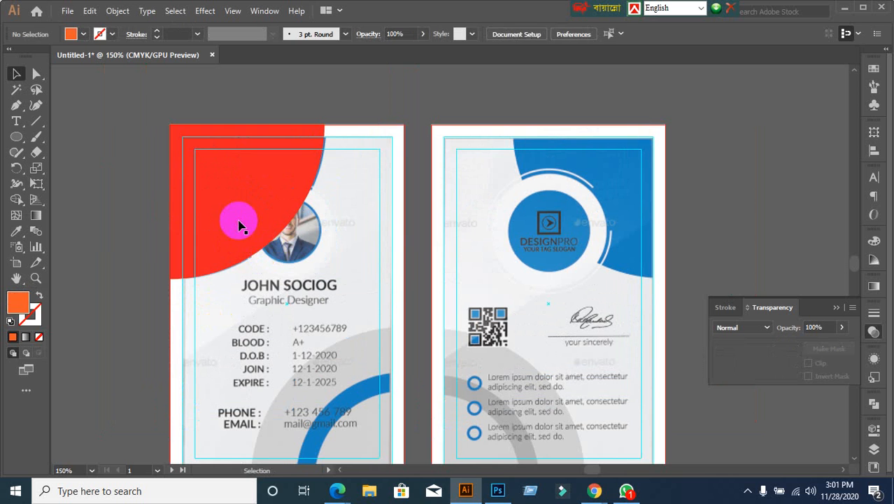
left_click(239, 222)
key("Delete")
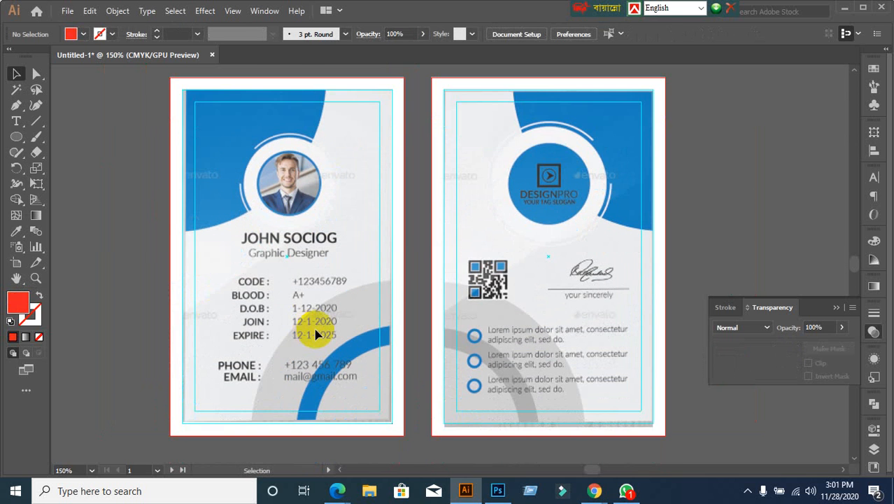
scroll(263, 347, "up", 2)
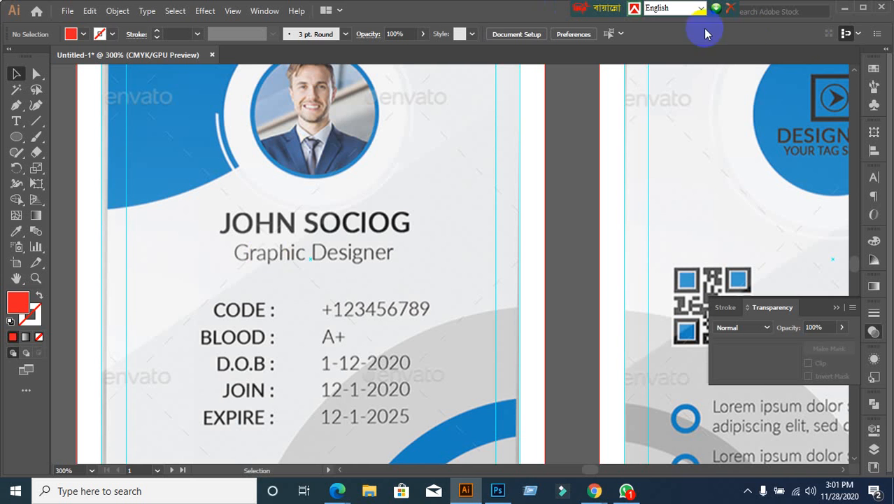
Step: Switch to Google Meet, check WhatsApp, unmute the microphone and return to Illustrator
left_click(843, 9)
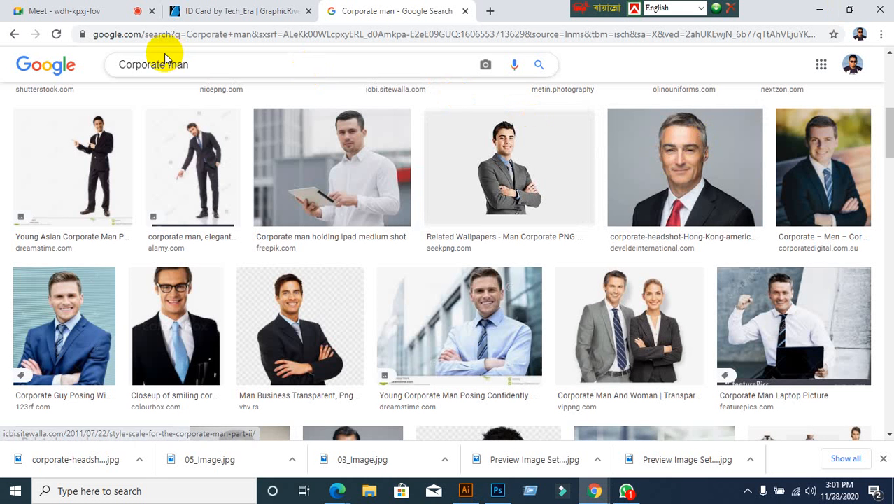
left_click(98, 11)
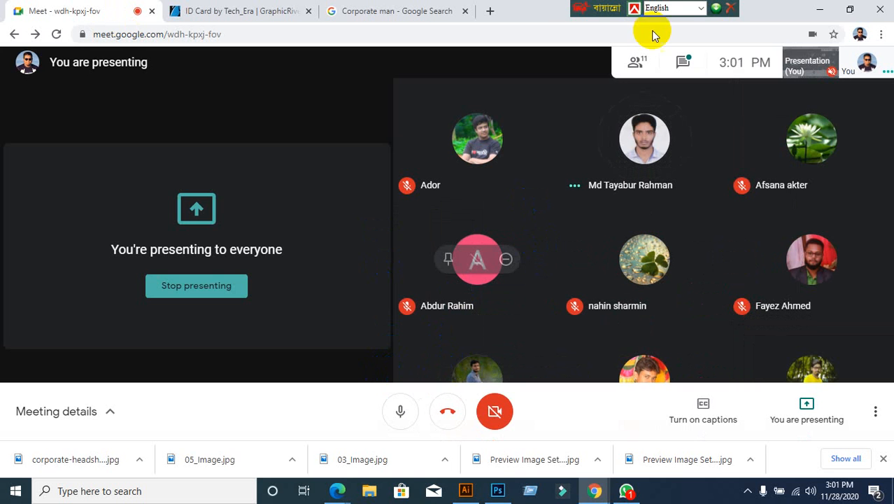
left_click(820, 9)
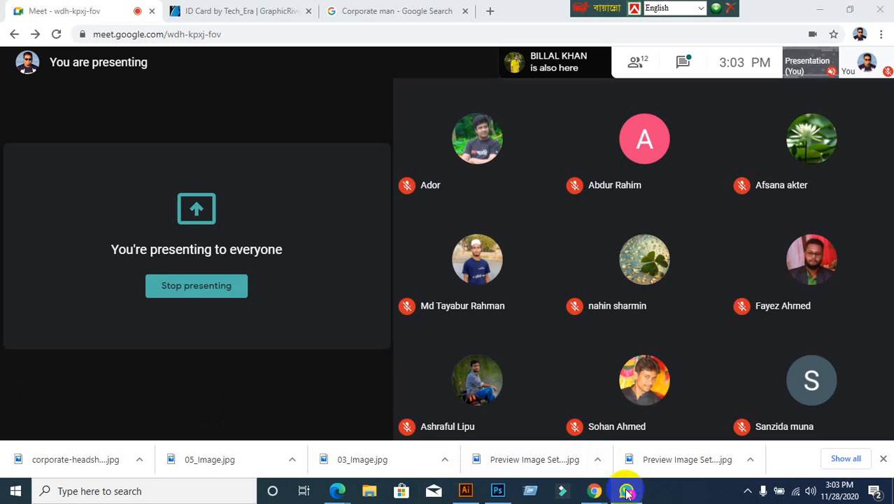
left_click(626, 491)
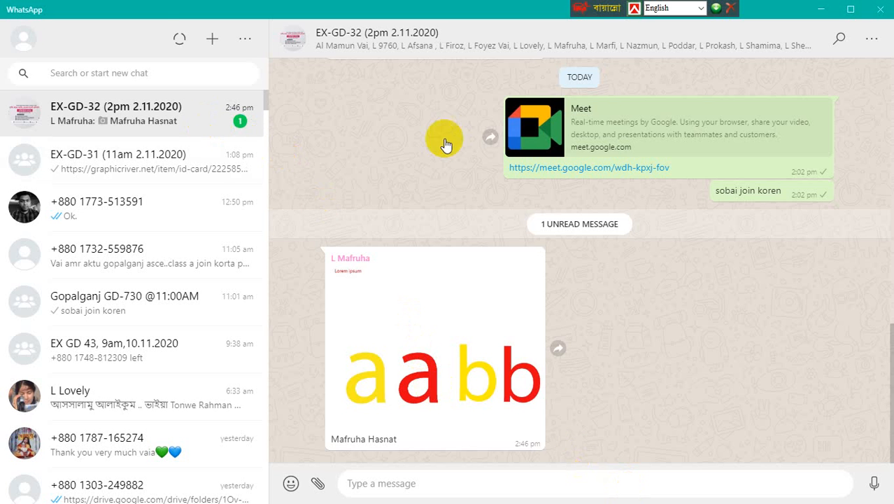
left_click(819, 9)
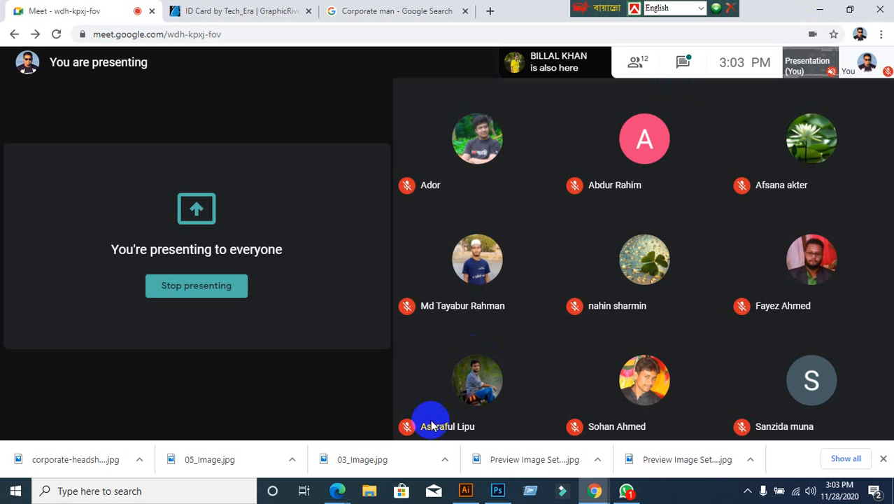
left_click(399, 411)
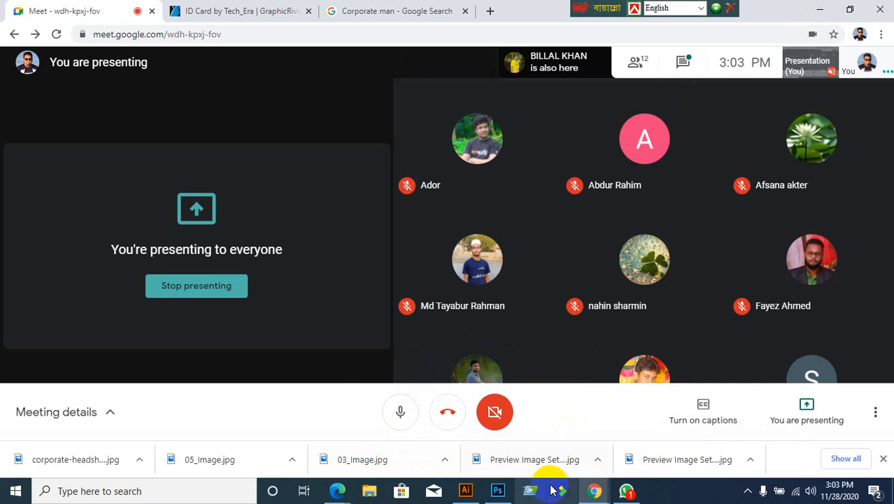
left_click(463, 492)
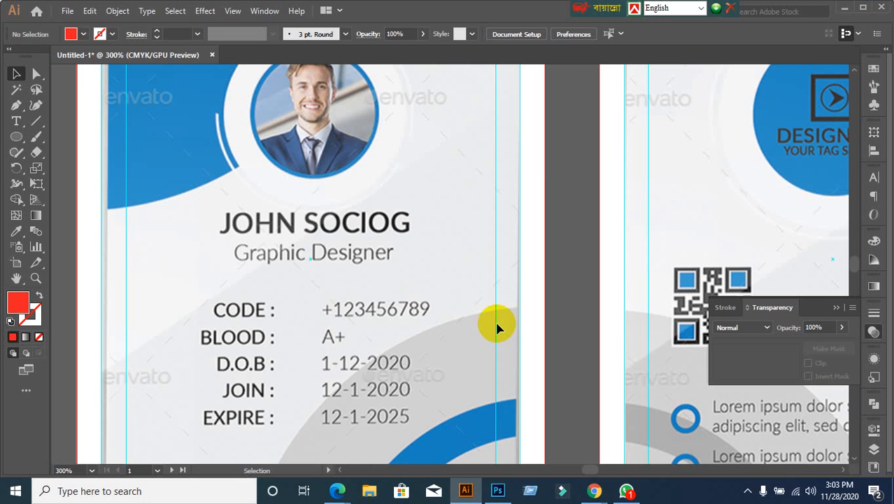
Step: Zoom in on the card front's name area and pick the Type tool
scroll(452, 331, "down", 2)
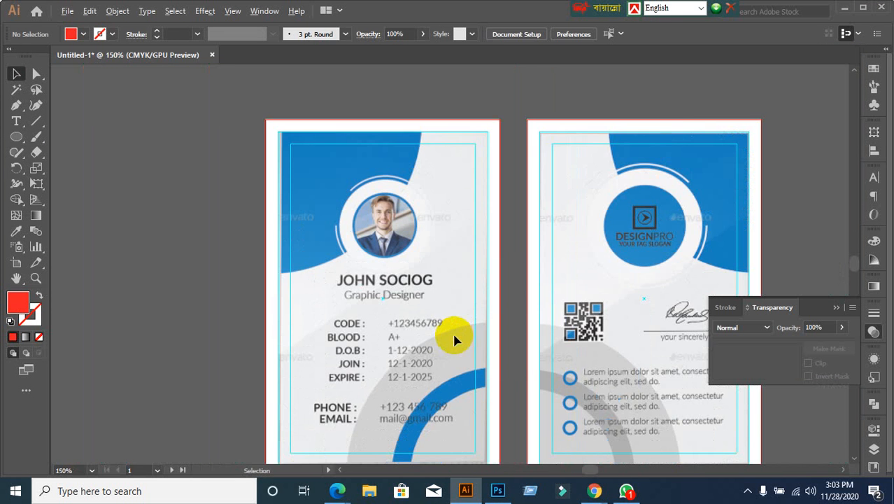
scroll(417, 377, "up", 1)
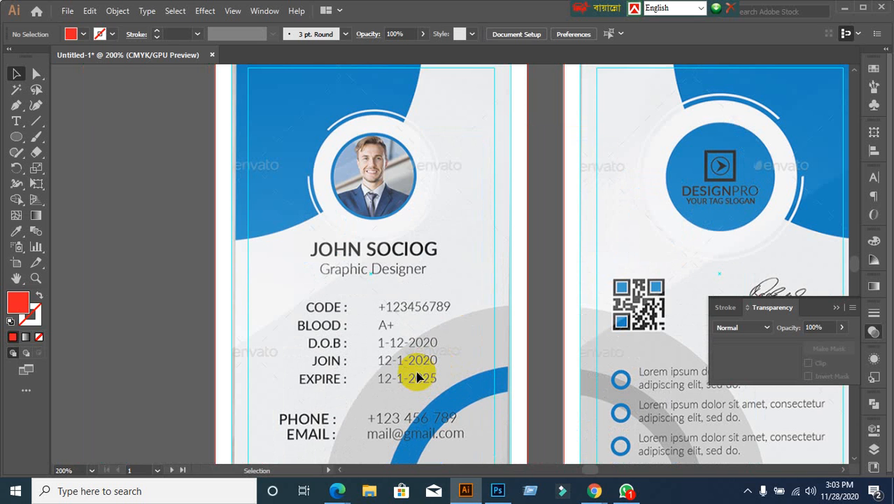
scroll(367, 264, "up", 1)
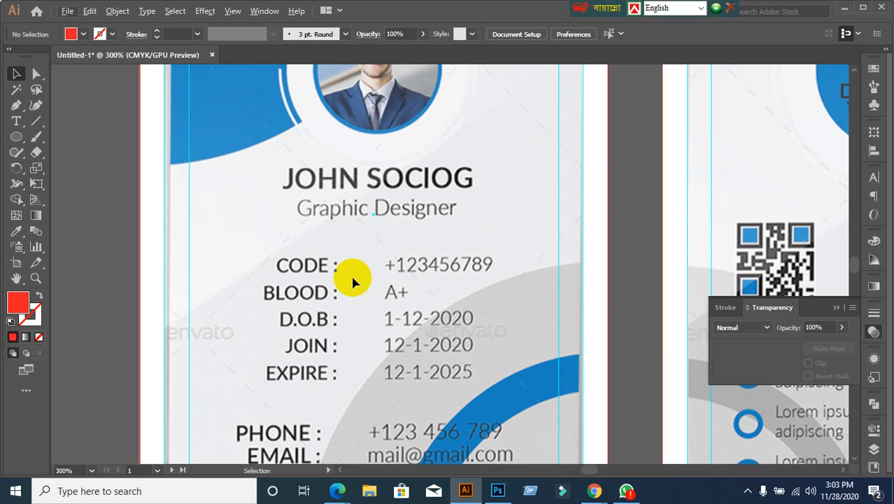
left_click(11, 124)
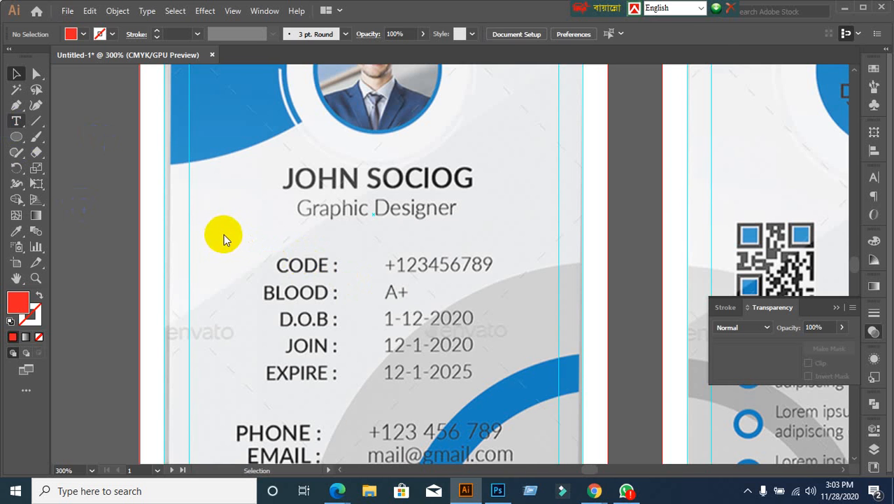
Step: Type the cardholder's name as a new text line above the CODE row, fixing a typo
left_click(231, 238)
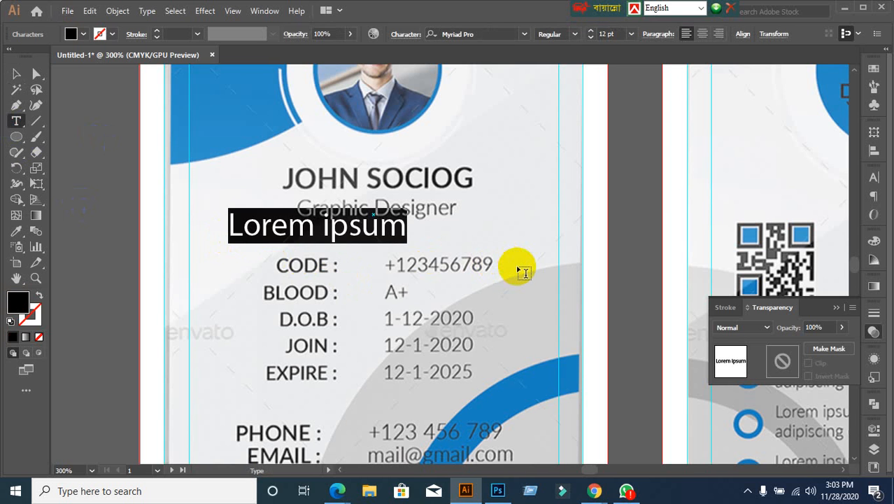
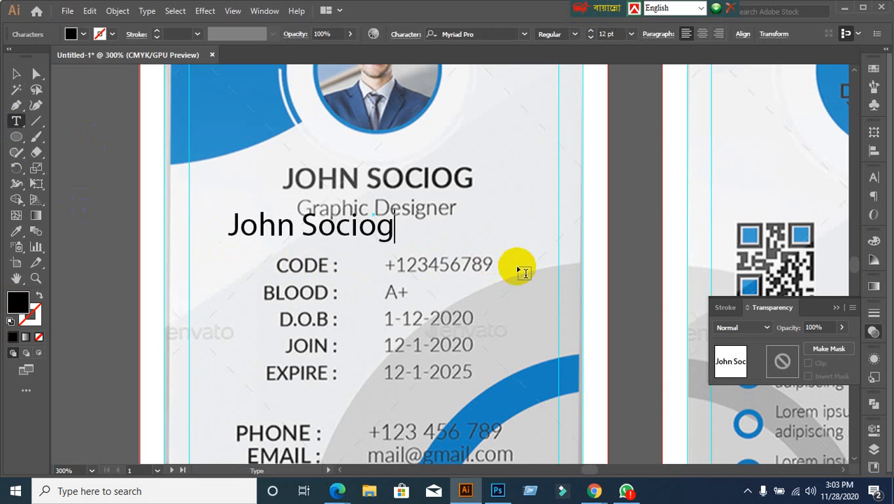
left_click(16, 74)
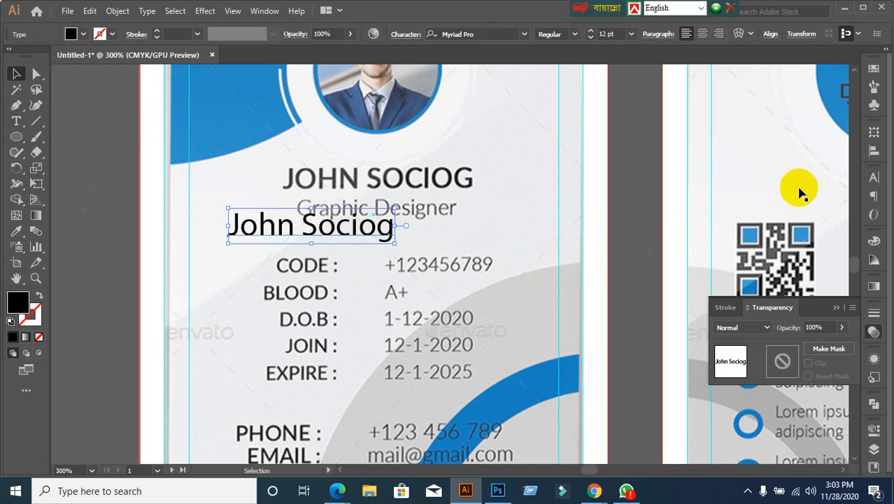
Step: Set the new name line in all capitals using Lato Semibold
left_click(874, 177)
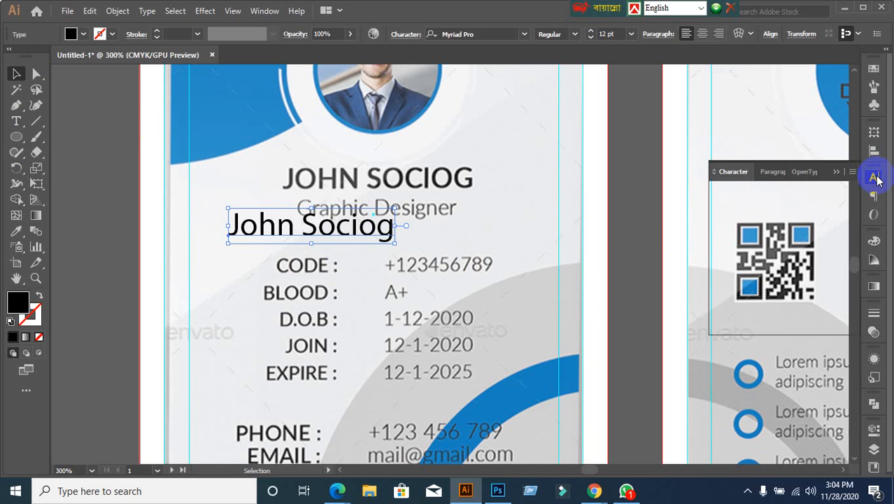
left_click(721, 305)
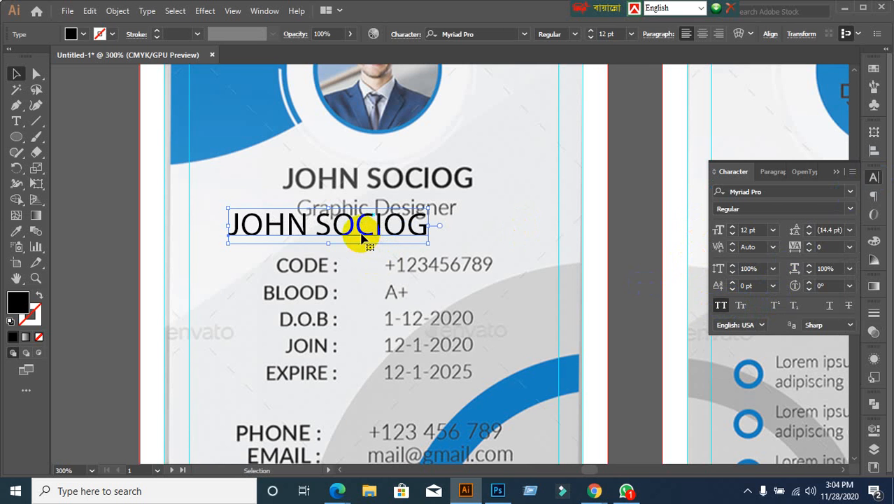
left_click(799, 192)
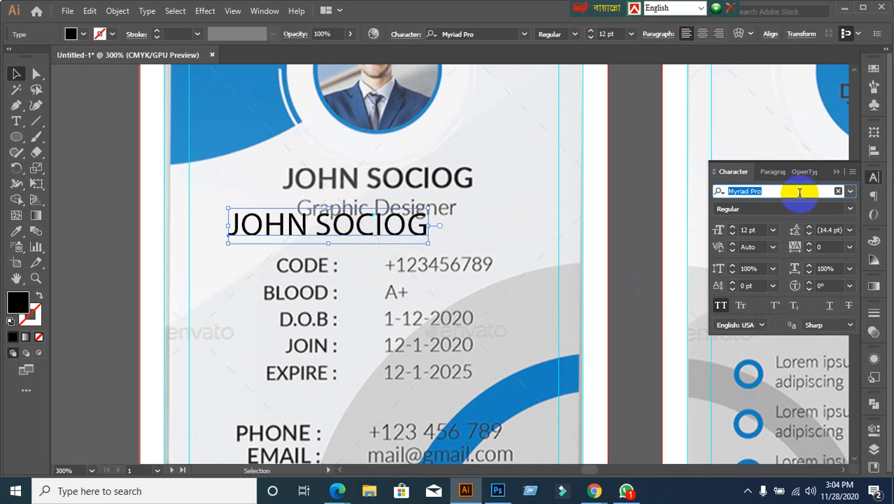
type("Lato")
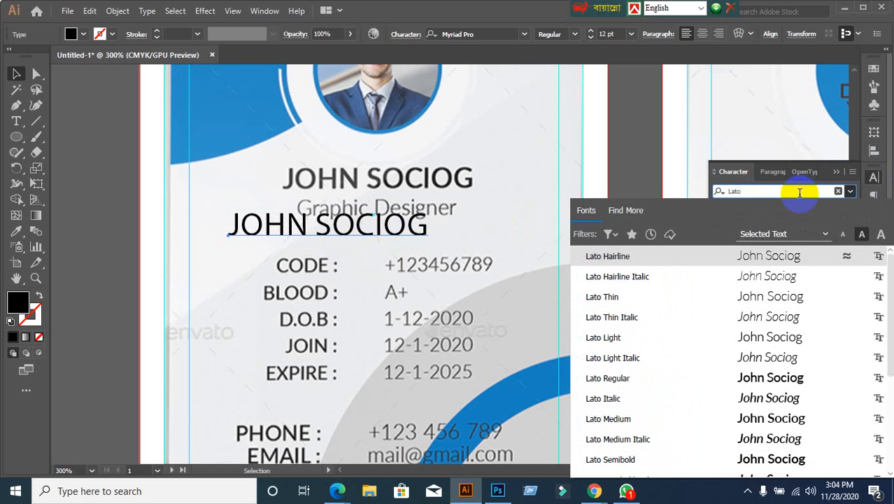
left_click(596, 377)
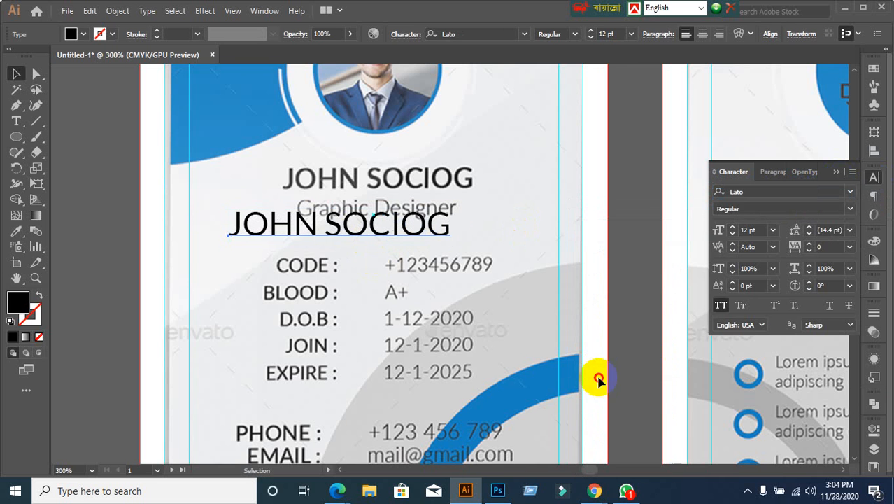
left_click(851, 214)
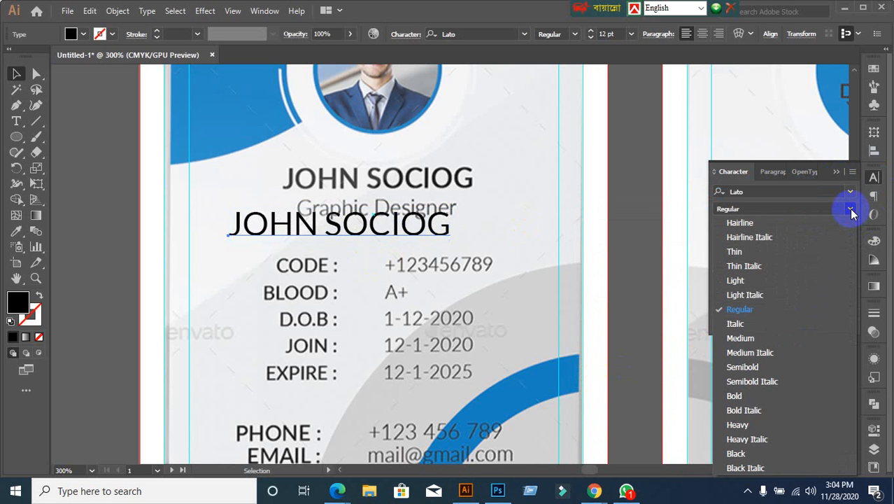
left_click(743, 368)
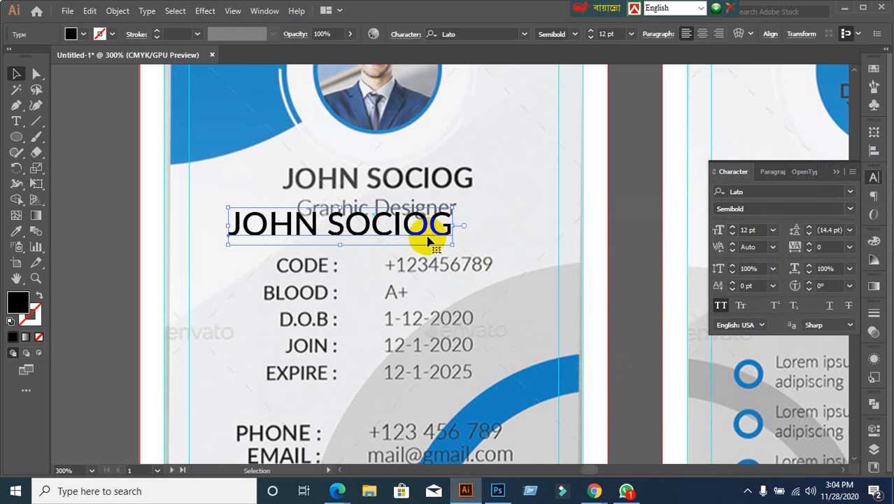
Step: Fill the name text red, set it to 9 pt, and move it over the card's name
left_click_drag(425, 233, 462, 187)
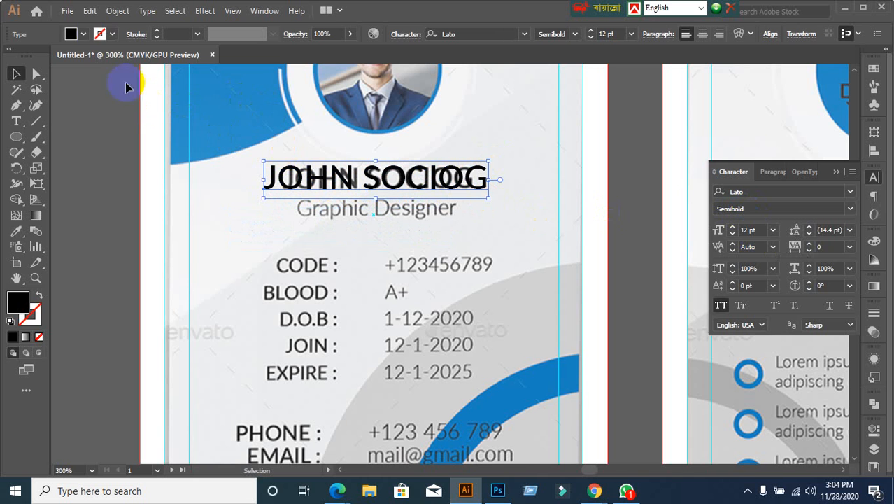
left_click(84, 34)
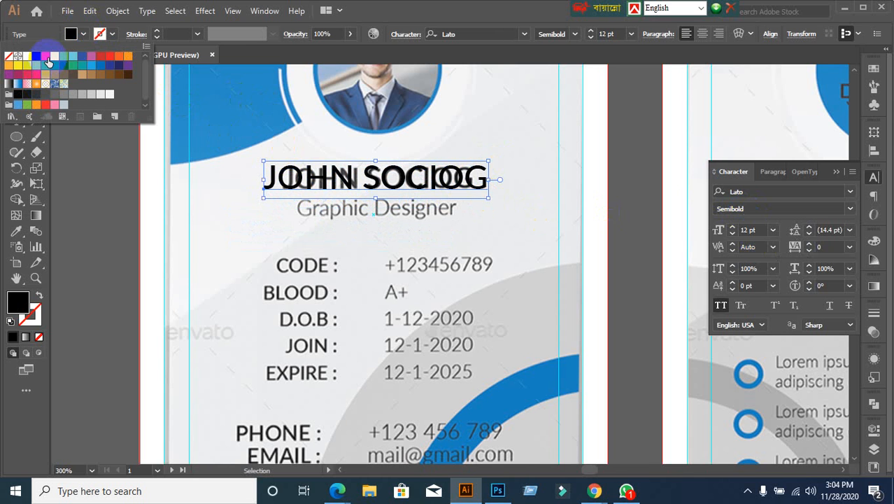
left_click(45, 55)
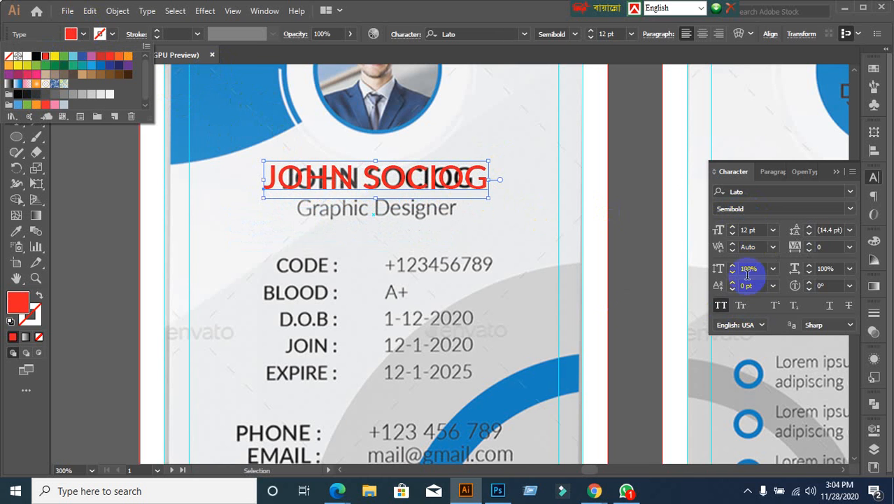
left_click(762, 230)
double_click(762, 231)
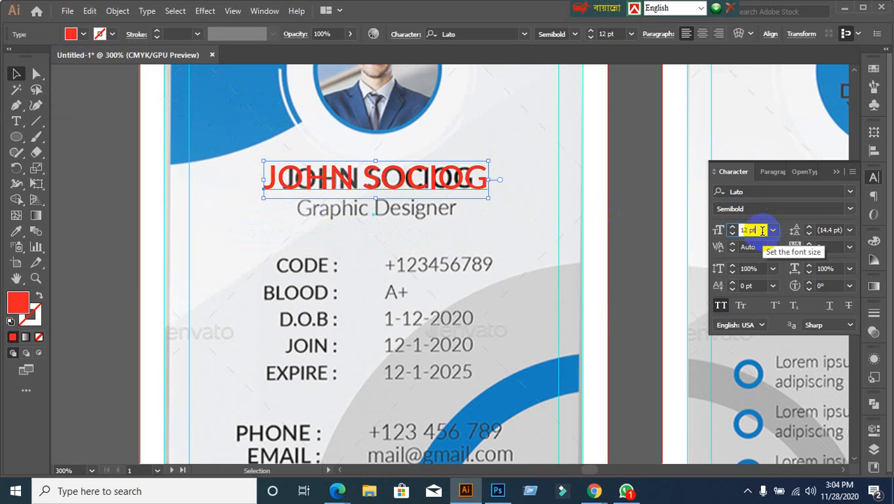
type("9")
key("Return")
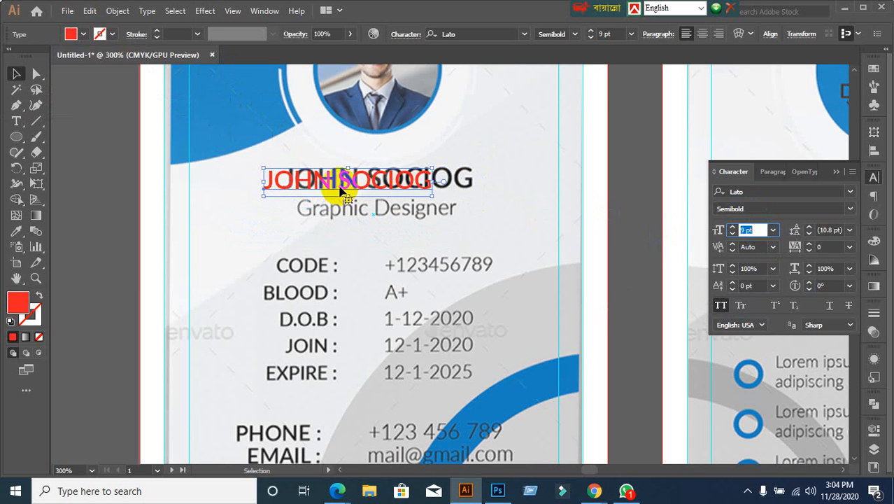
left_click_drag(325, 179, 305, 195)
left_click(226, 235)
scroll(305, 105, "up", 1)
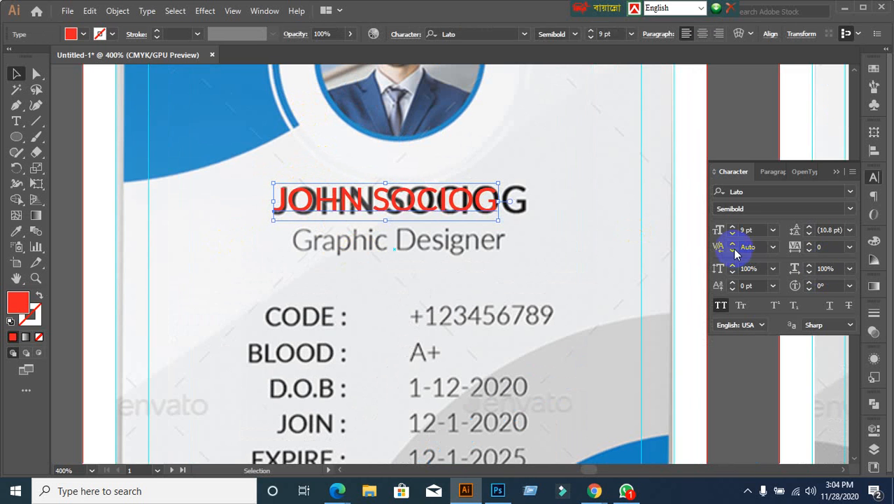
Step: Enlarge the red name to 10 pt, line it up over the grey name, and adjust its alignment
left_click(750, 230)
type("10")
key("Return")
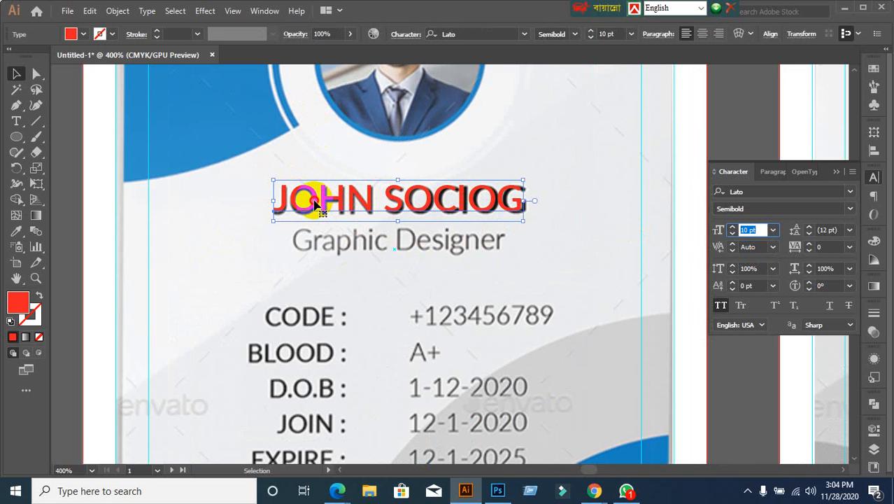
left_click_drag(314, 200, 314, 203)
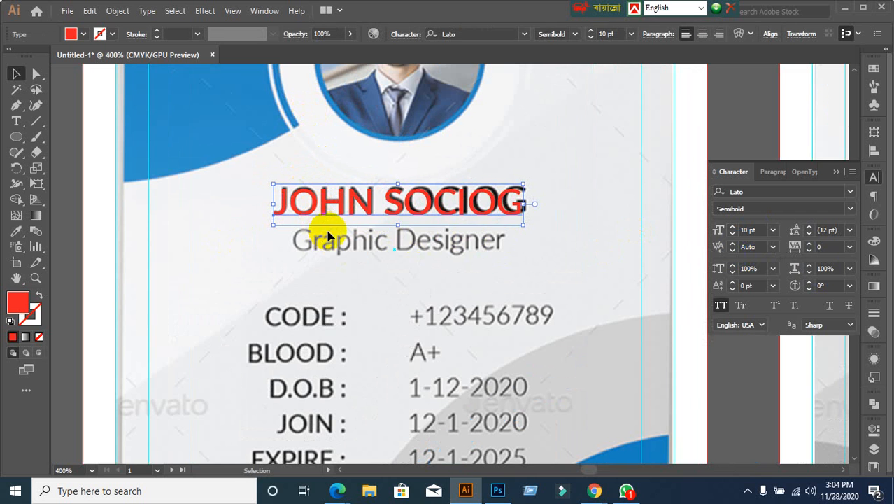
left_click_drag(489, 213, 489, 214)
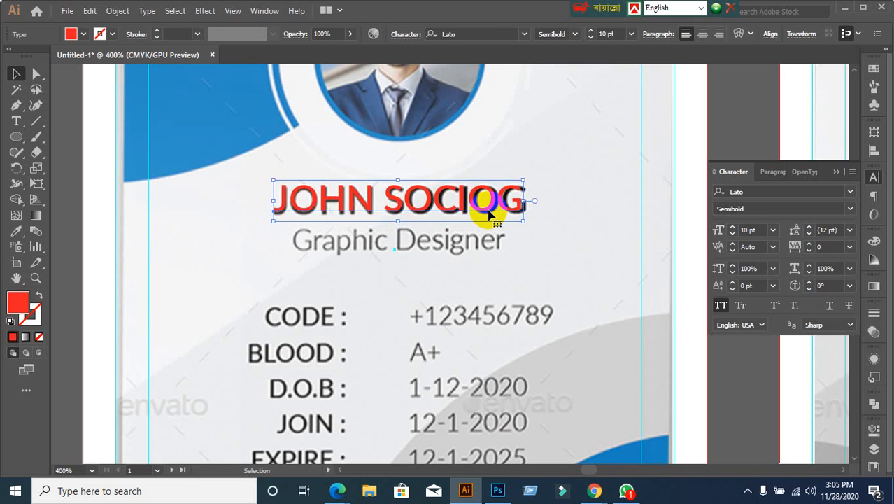
key("Down")
left_click(617, 237)
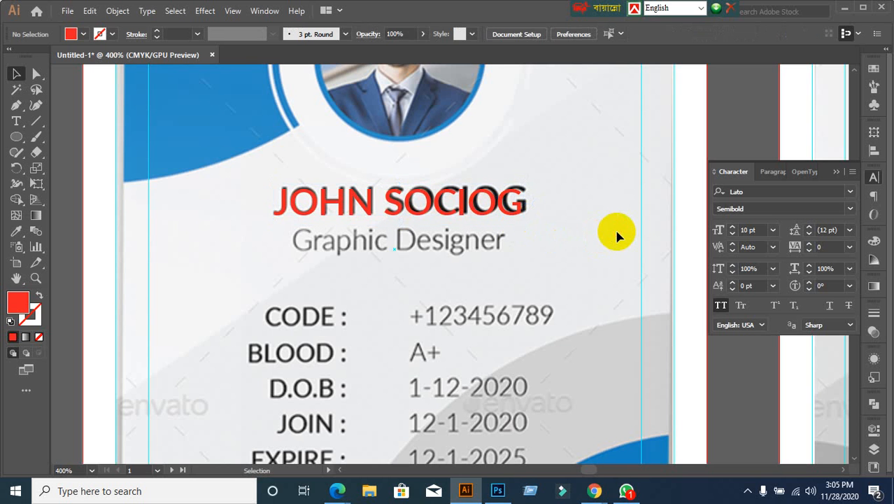
left_click(489, 209)
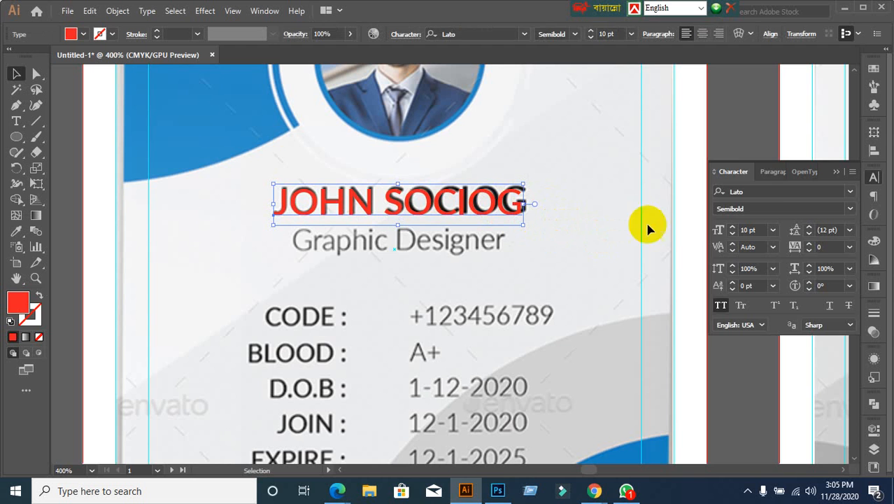
left_click(769, 171)
left_click(729, 194)
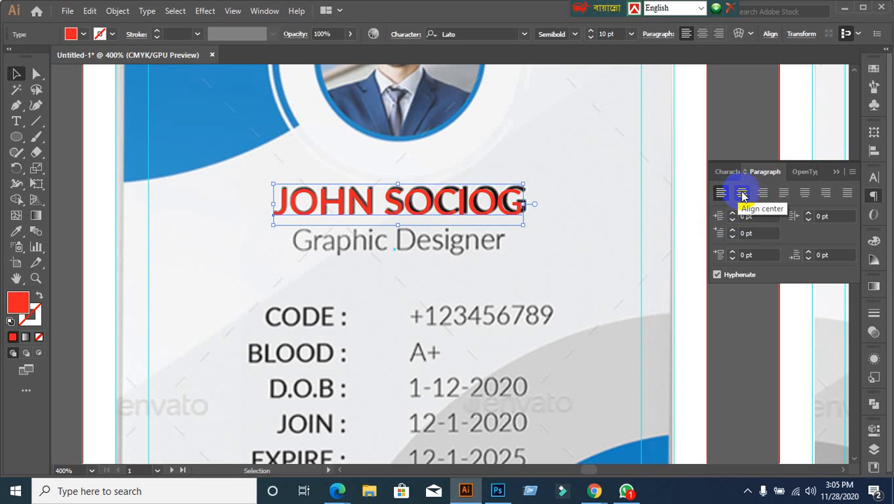
Step: Center-align the red name, move it over the grey name, and undo a trial retyping of the name
left_click(742, 194)
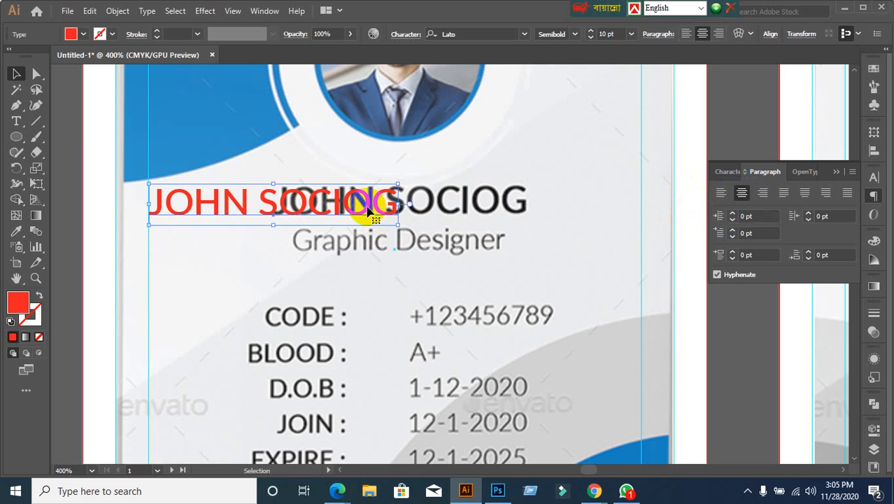
left_click_drag(358, 202, 495, 208)
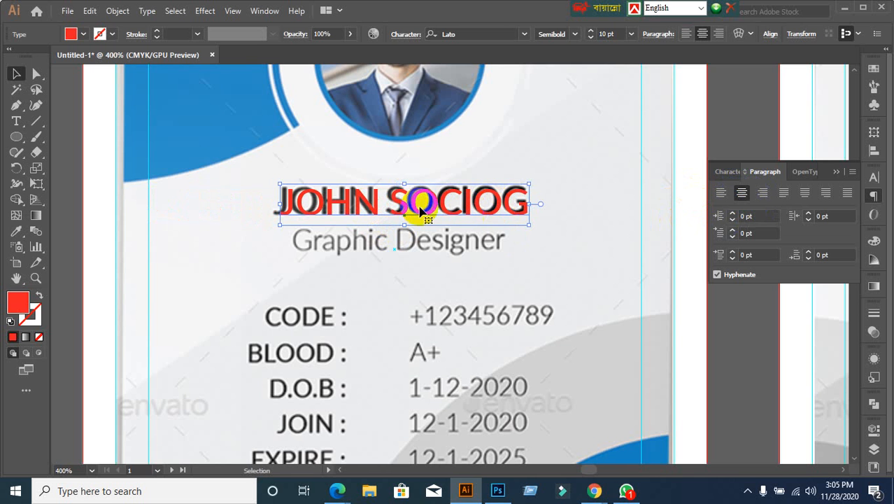
double_click(402, 200)
triple_click(418, 200)
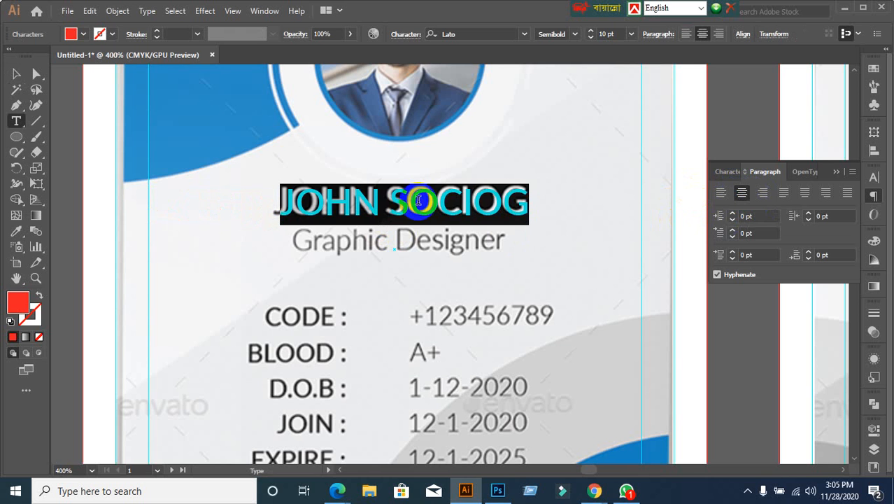
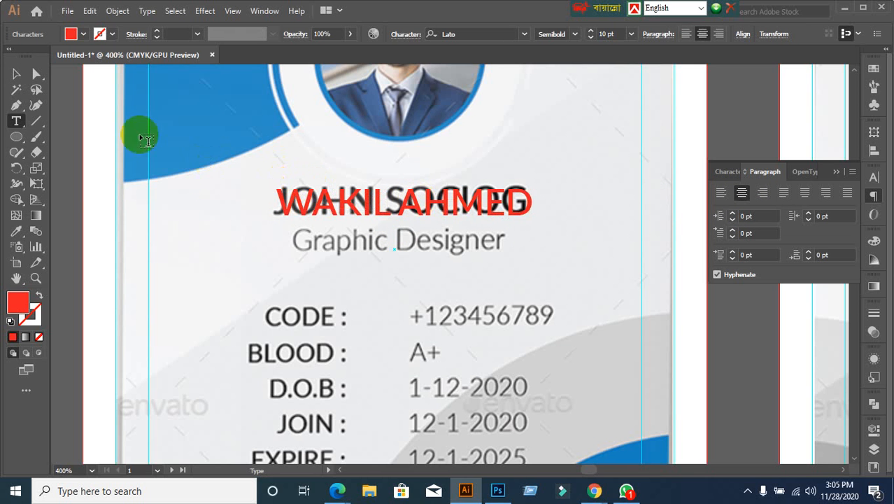
left_click(17, 74)
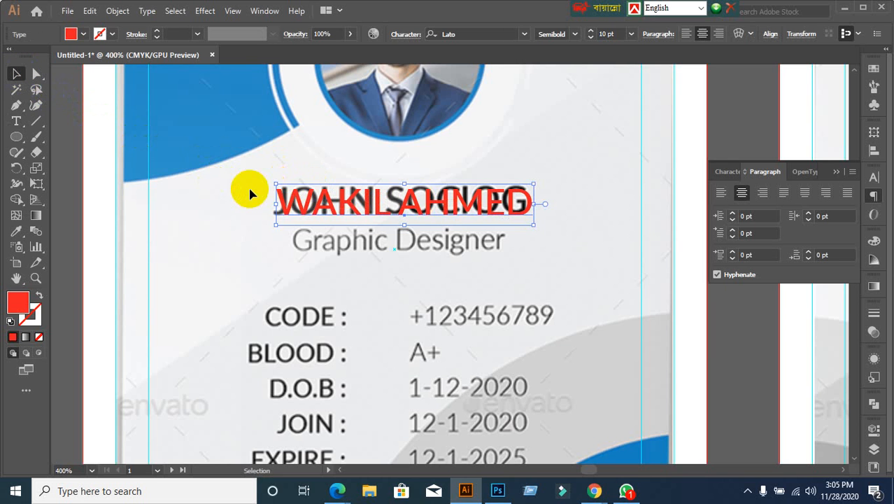
key("ctrl+z")
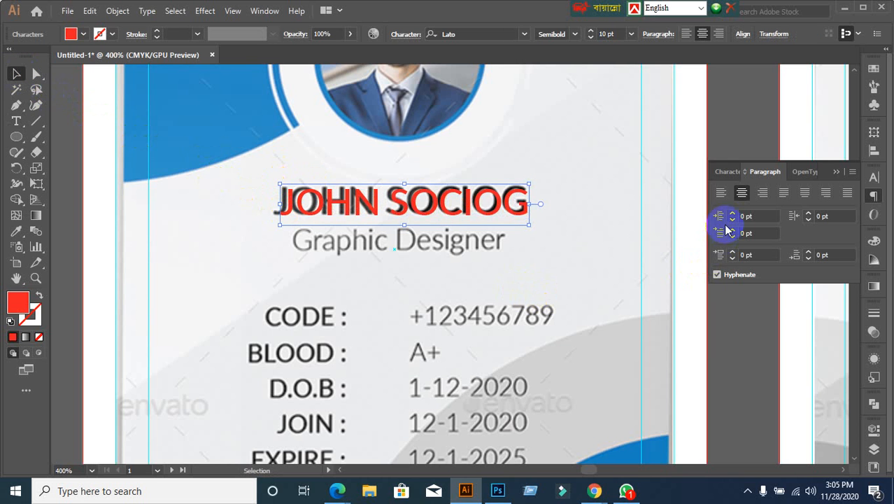
Step: Left-align the red name again, place it back, then retype the cardholder's name and undo it
left_click(721, 193)
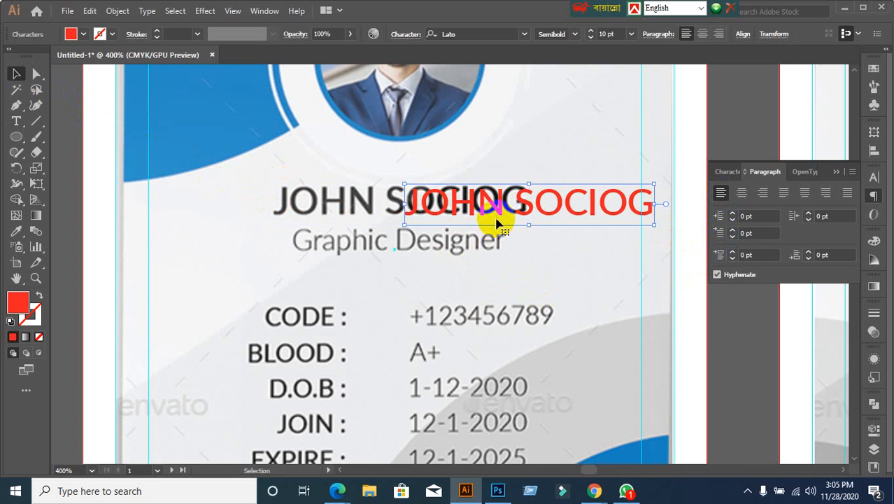
left_click_drag(499, 209, 359, 202)
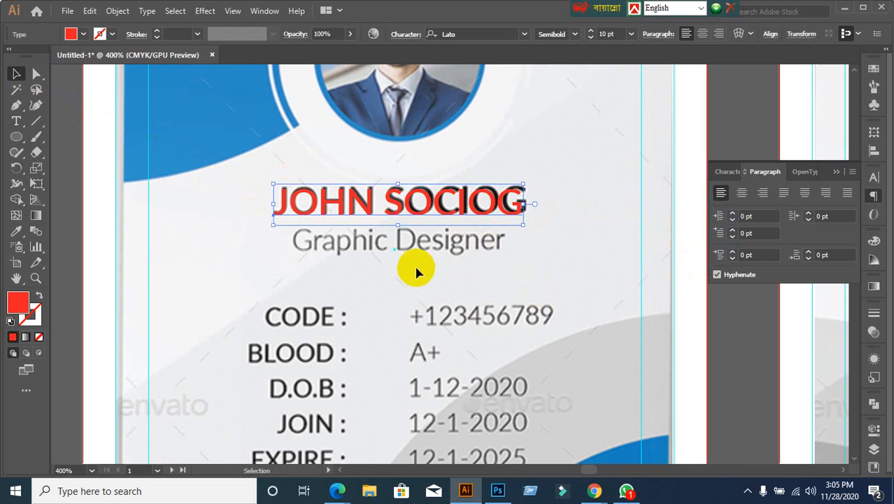
key("t")
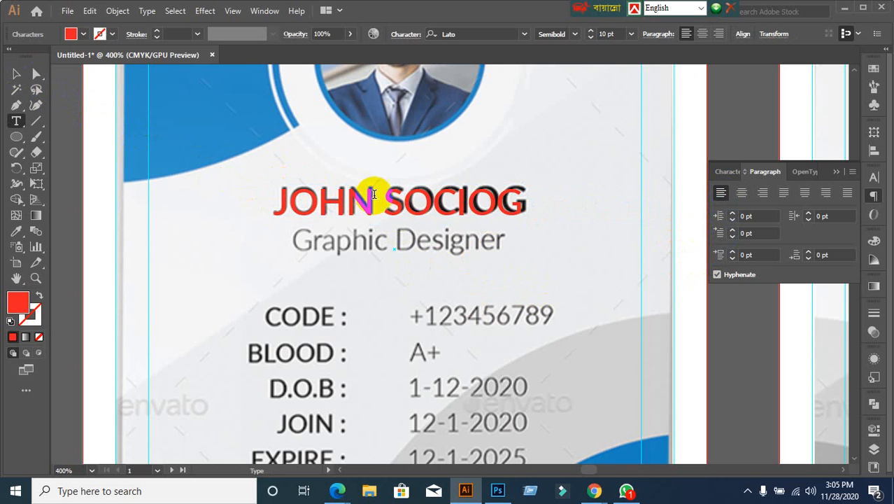
double_click(388, 194)
triple_click(388, 194)
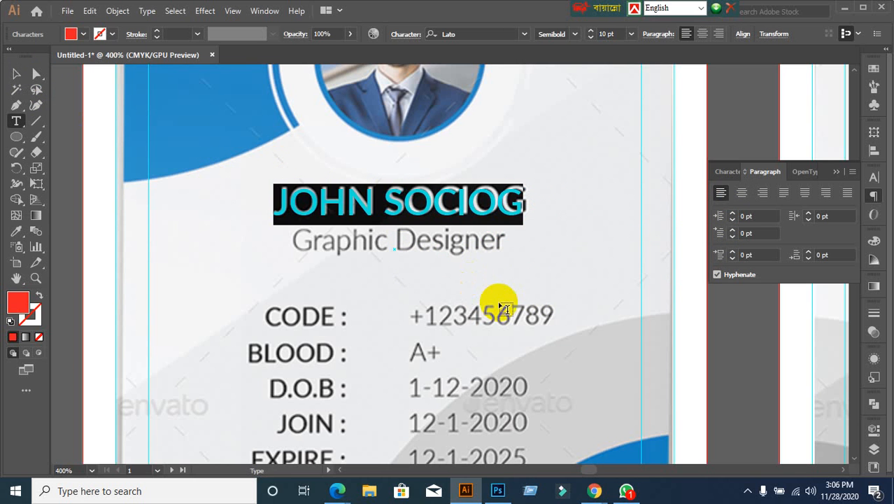
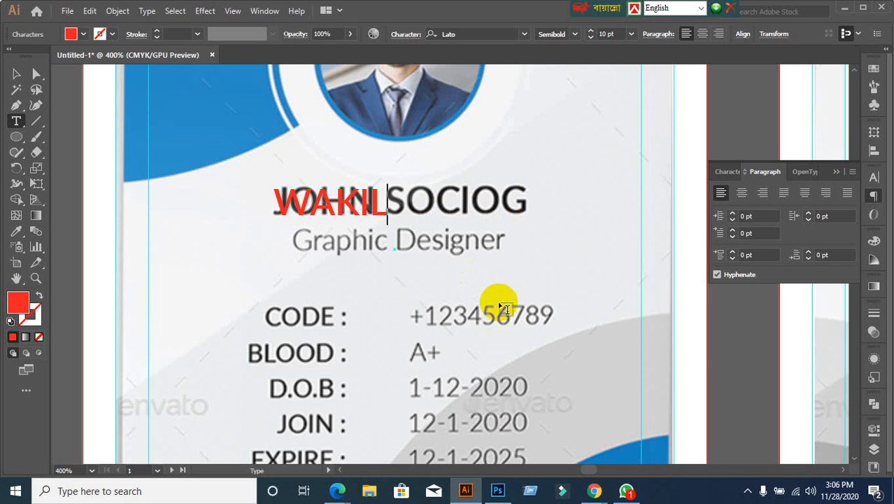
left_click(16, 73)
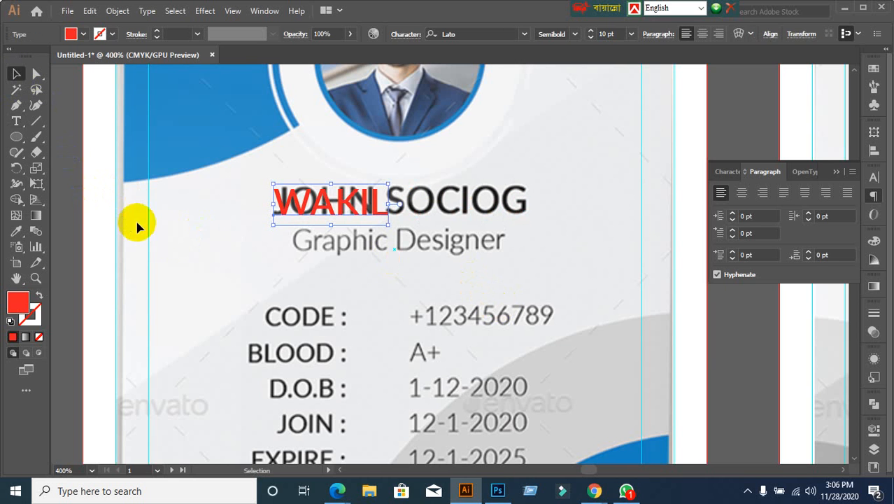
left_click(175, 240)
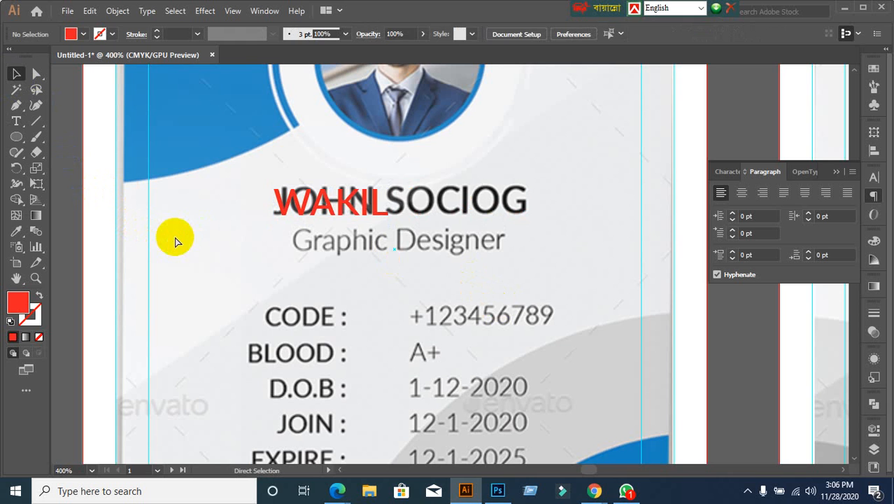
key("ctrl+z")
key("ctrl+z")
key("ctrl+z")
key("ctrl+z")
key("ctrl+z")
key("ctrl+z")
key("ctrl+z")
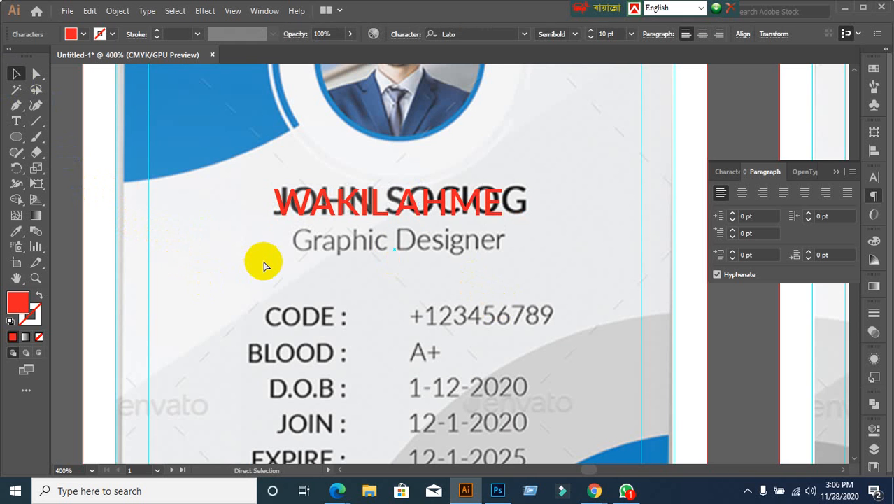
key("ctrl+z")
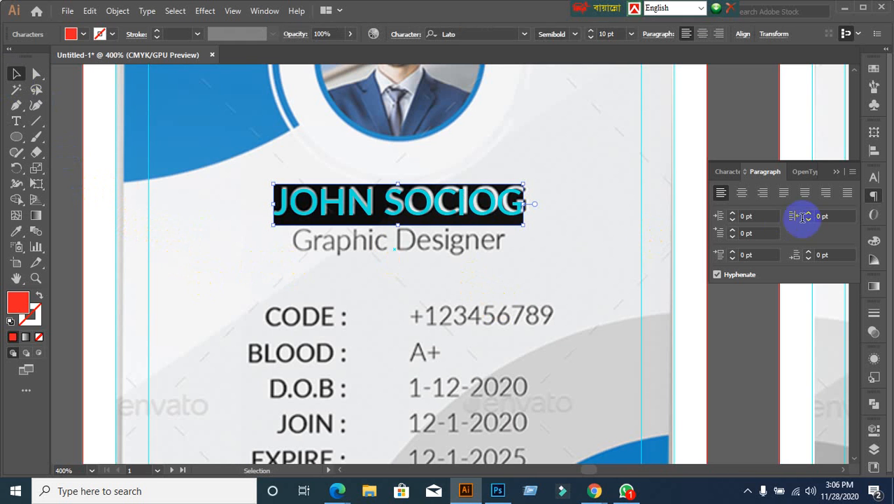
Step: Center-align the red name on the black name, undoing a further edit to keep the original text
left_click(742, 193)
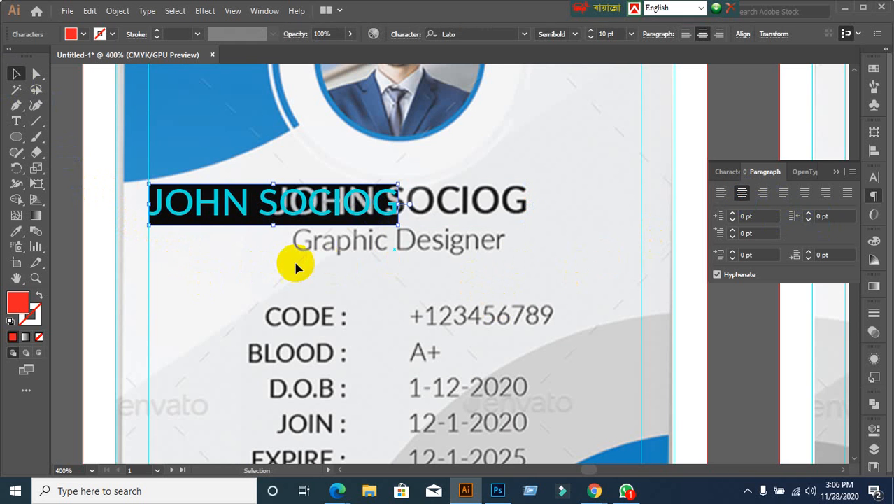
left_click(247, 259)
left_click_drag(239, 216, 365, 222)
double_click(395, 213)
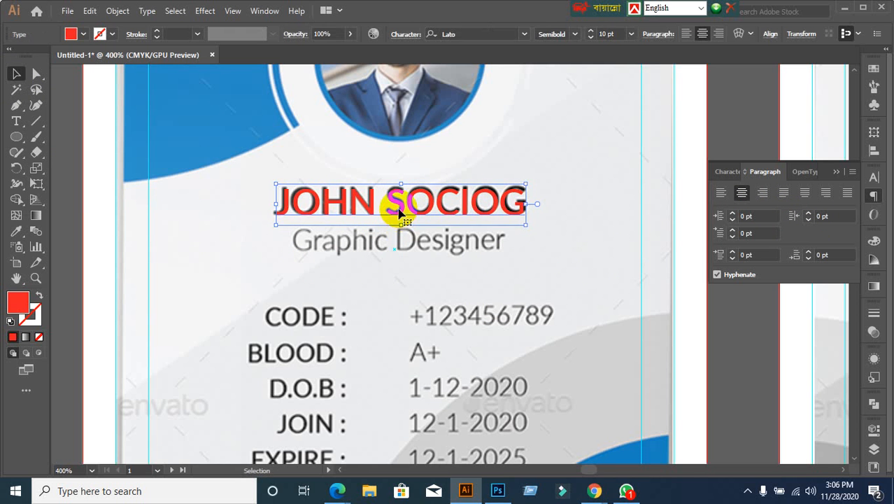
triple_click(400, 200)
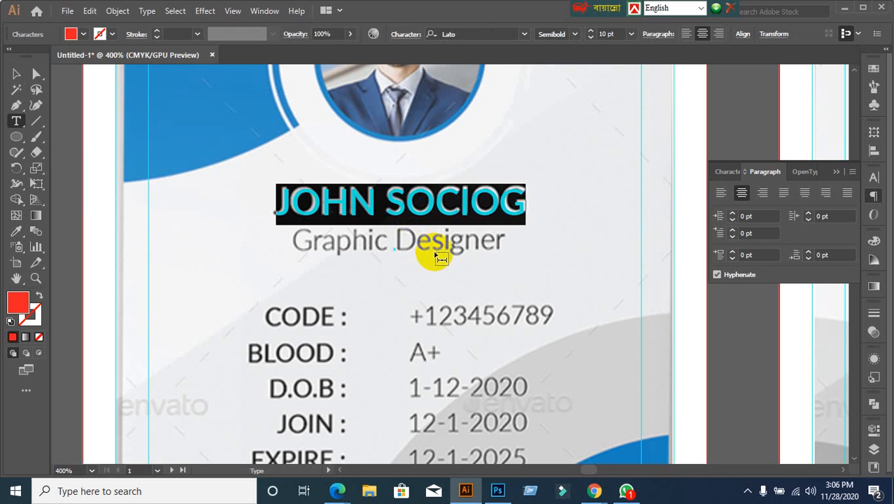
type("WAKIL")
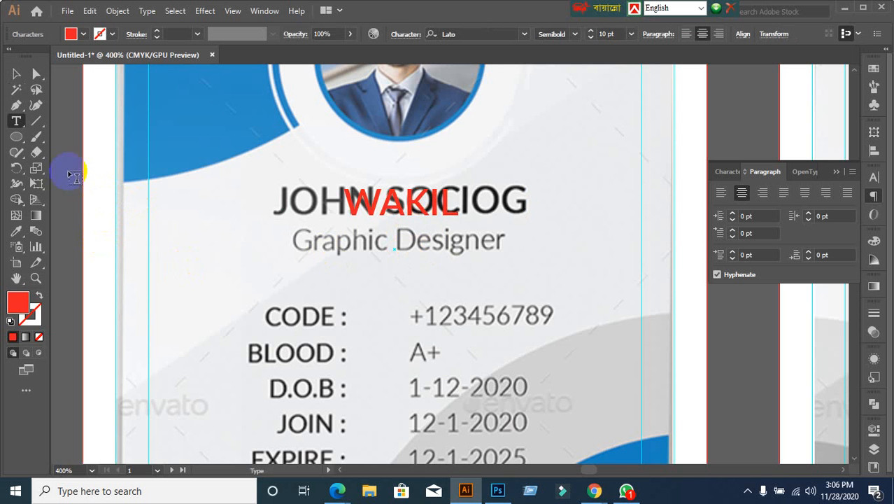
left_click(16, 74)
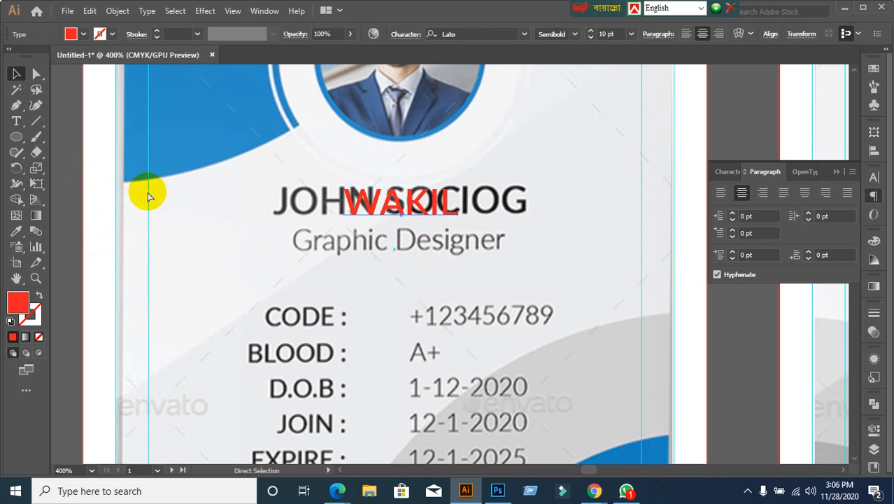
key("ctrl+z")
Step: Duplicate the red name below the original and retype the copy as 'GRAPHIC DESINGER'
left_click(203, 223)
scroll(213, 219, "down", 1)
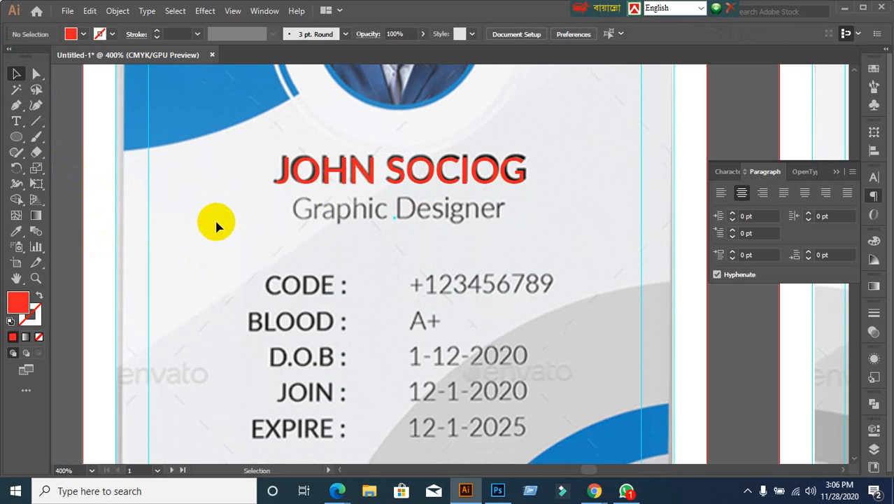
left_click(367, 183)
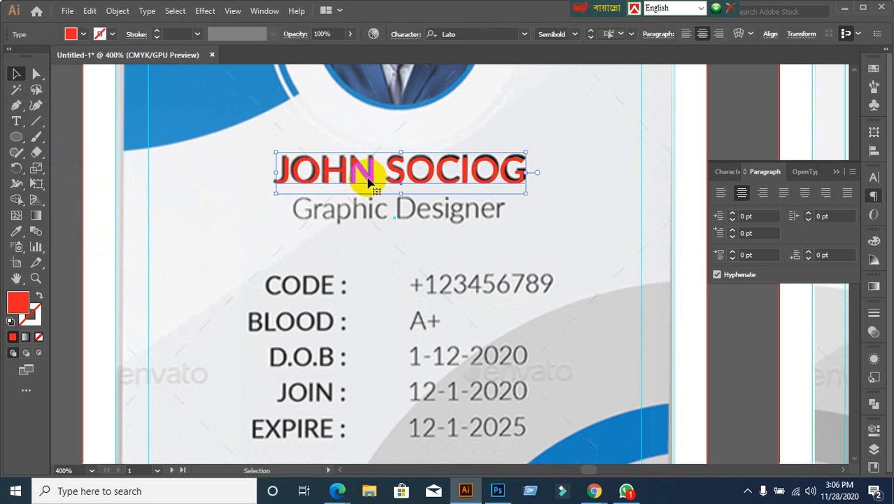
left_click_drag(369, 193, 374, 223)
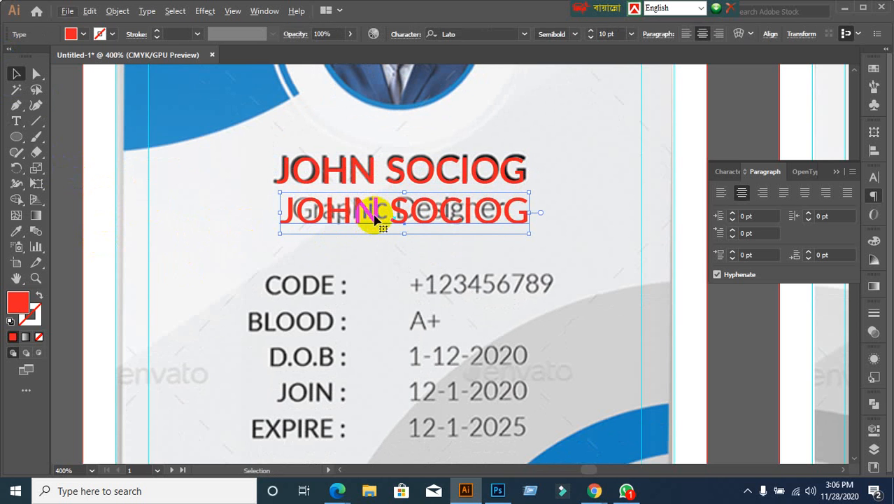
key("t")
triple_click(399, 213)
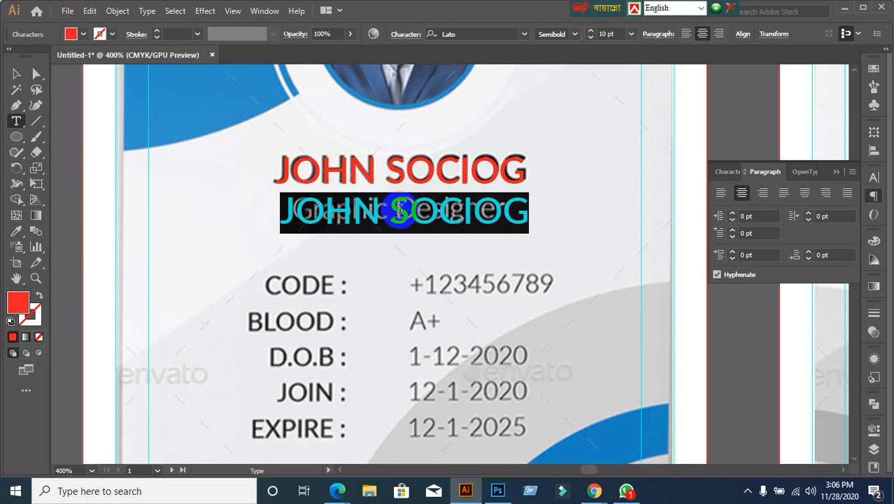
type("GRAP")
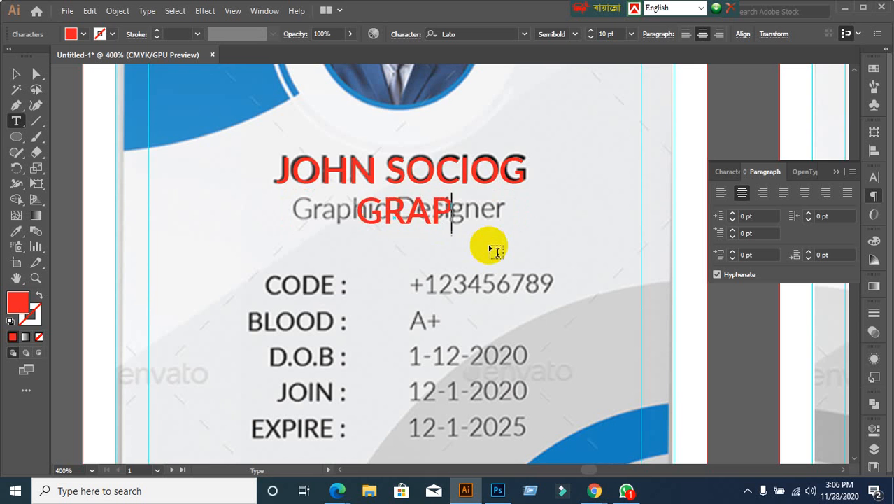
type("HIC DES")
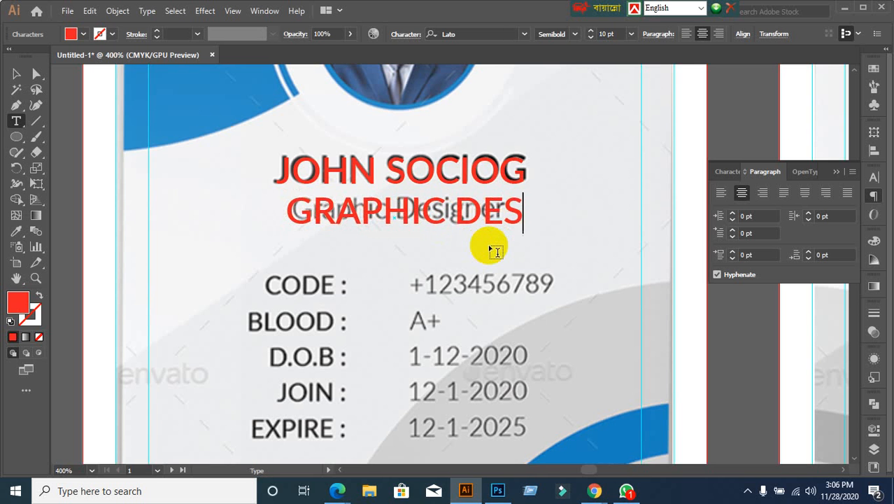
type("INGER")
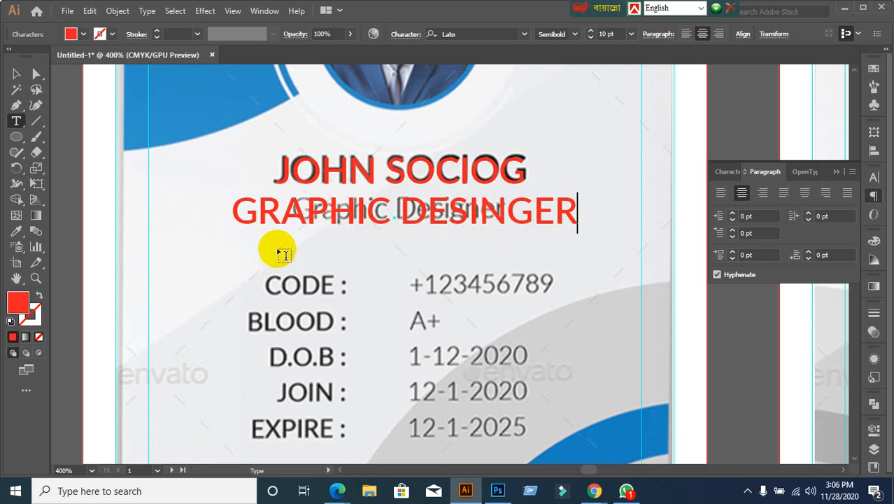
left_click(16, 73)
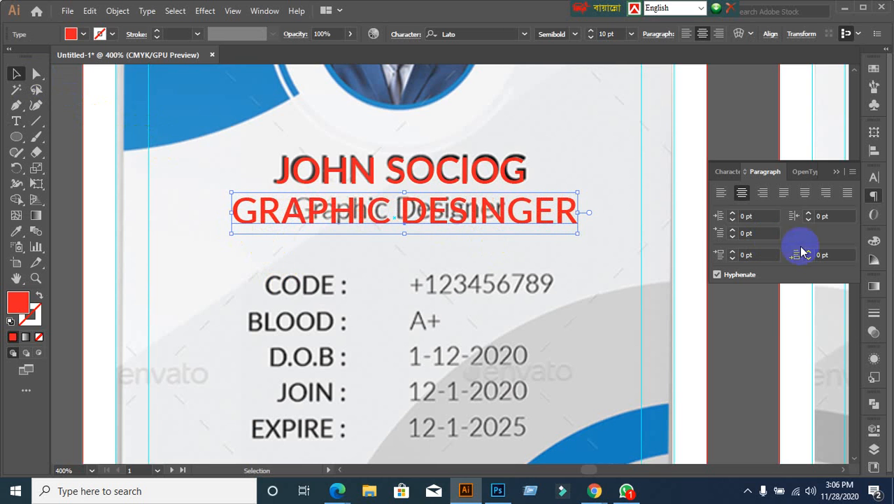
Step: Reduce the subtitle to 6 pt and move it onto the Graphic Designer line
left_click(721, 171)
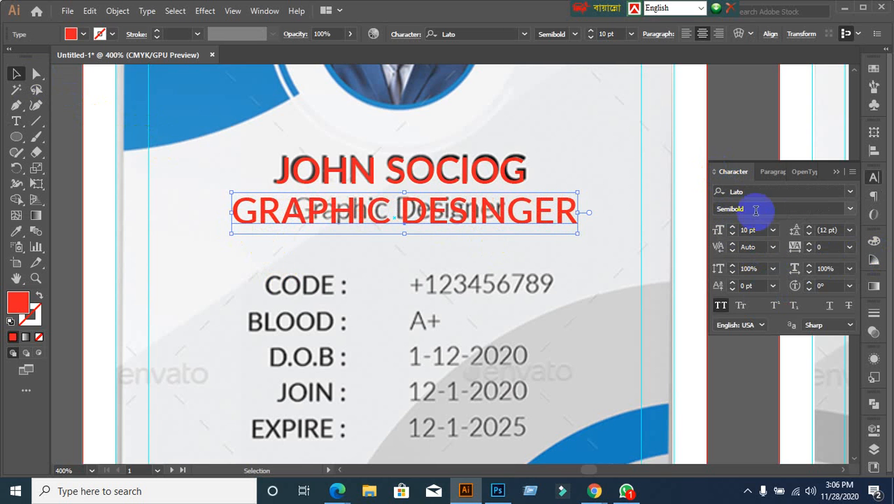
left_click(752, 233)
key("Down")
key("Down")
key("Down")
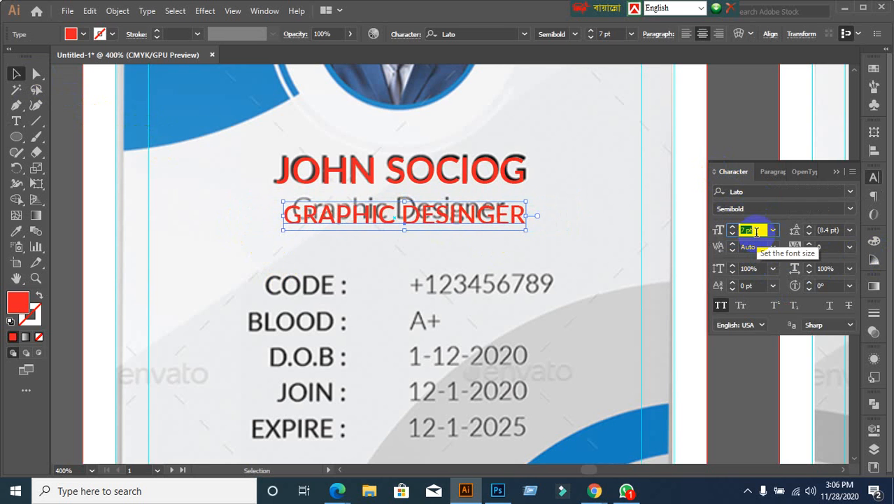
key("Down")
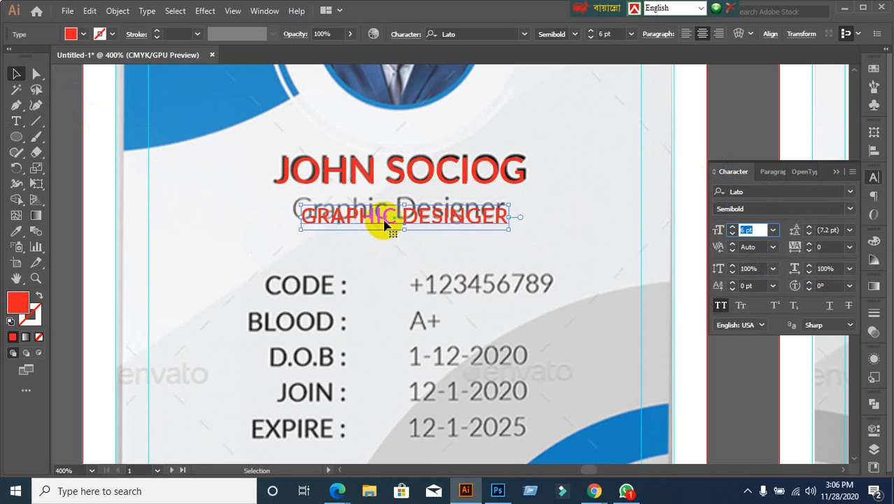
left_click_drag(384, 223, 374, 216)
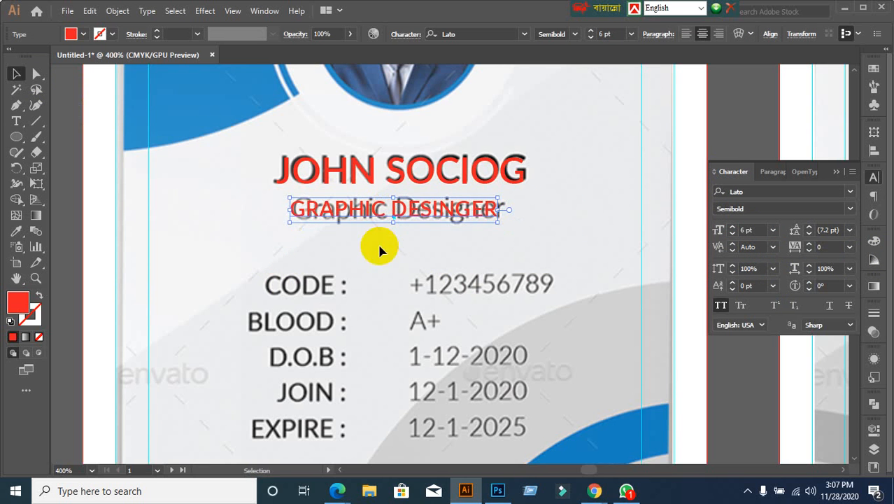
Step: Change the subtitle weight to Lato Regular, keeping it at 6 pt
left_click(848, 210)
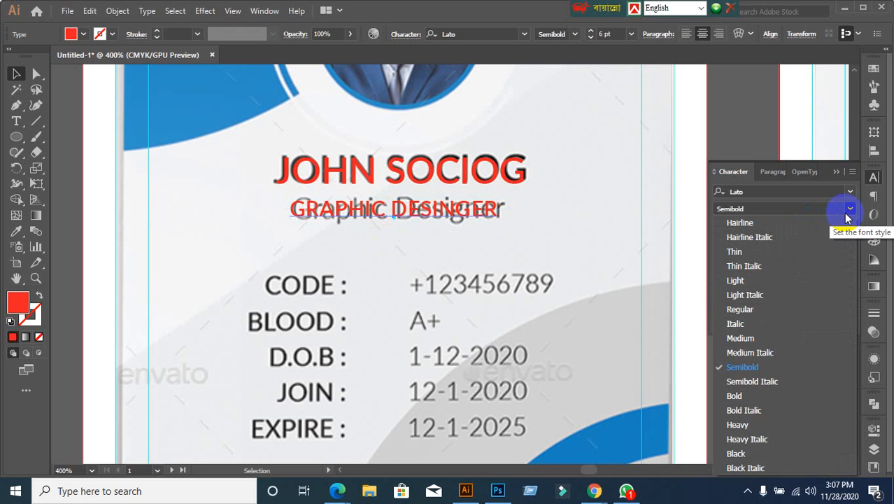
left_click(740, 308)
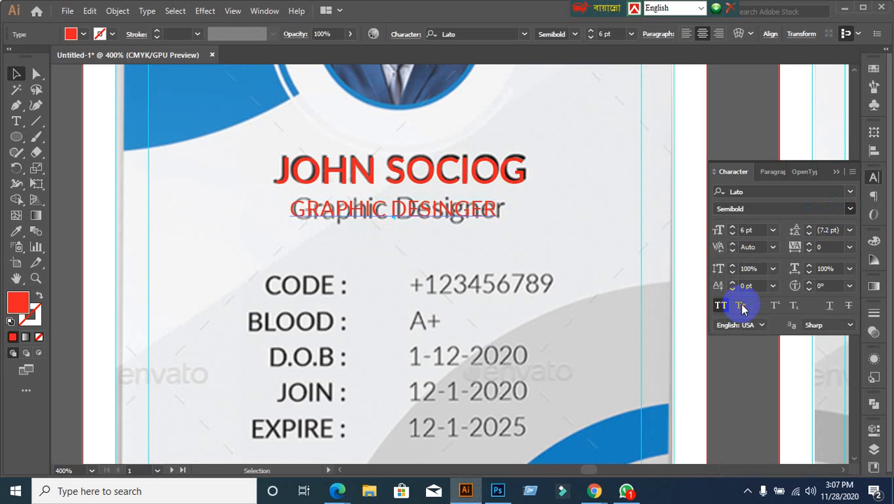
left_click(759, 229)
type("7")
key("Return")
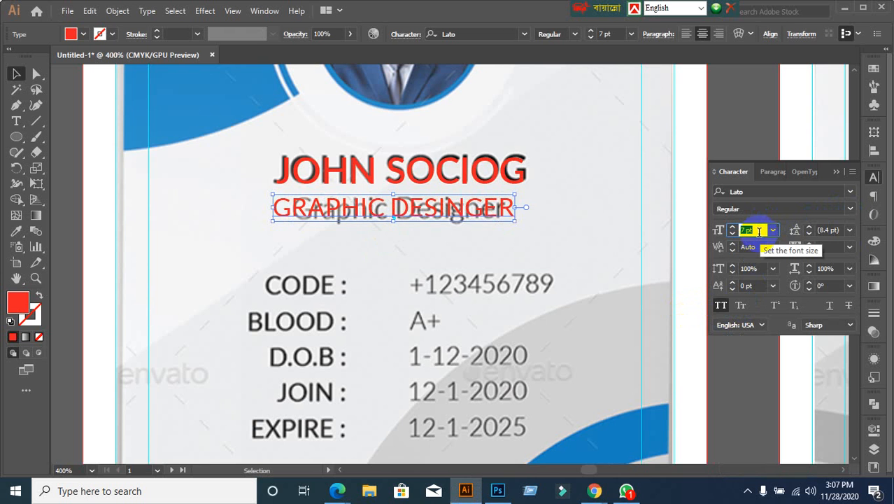
type("6")
key("Return")
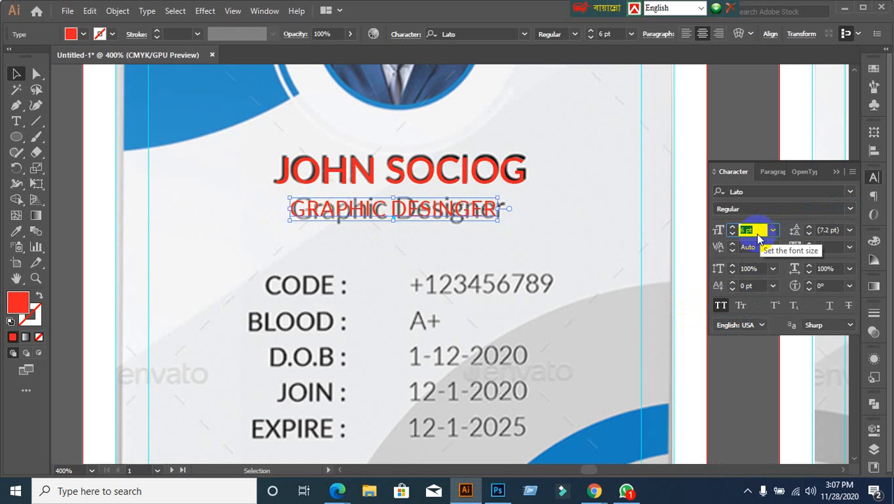
left_click(547, 240)
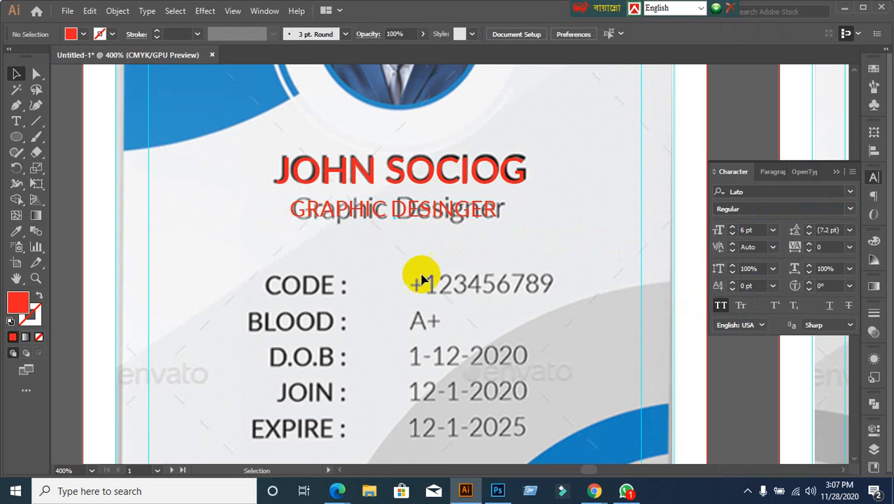
key("alt")
scroll(405, 246, "down", 3)
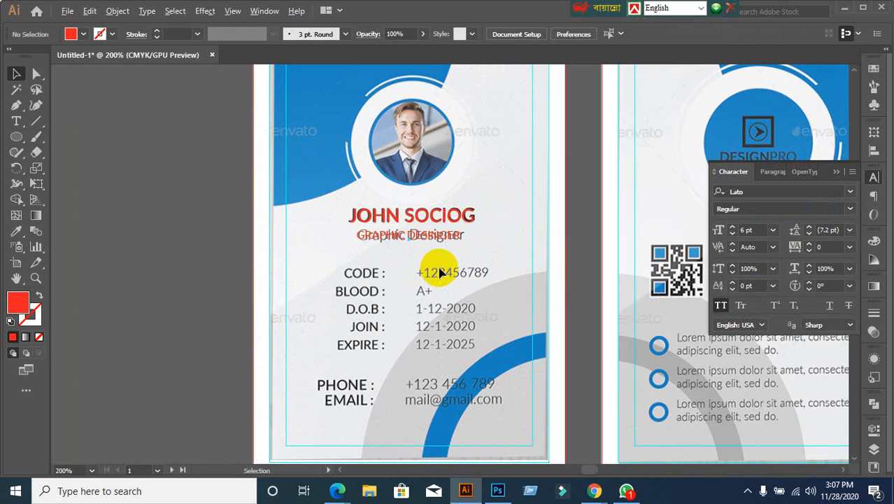
scroll(440, 273, "up", 2)
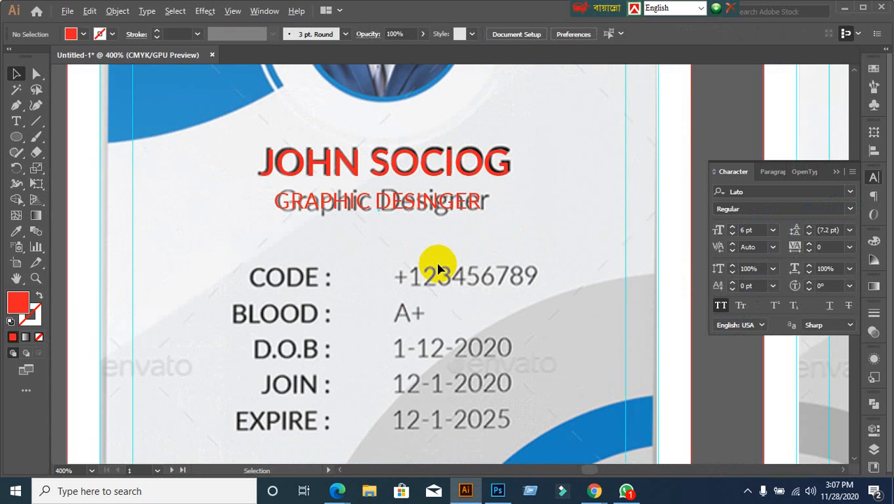
Step: Enlarge the red subtitle to 7 pt and reposition it over the old subtitle
left_click(420, 208)
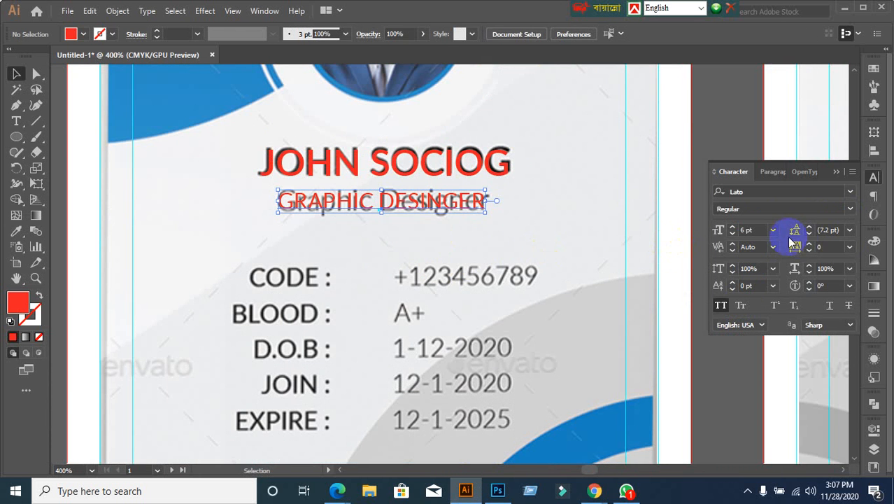
left_click(751, 231)
type("7")
key("Return")
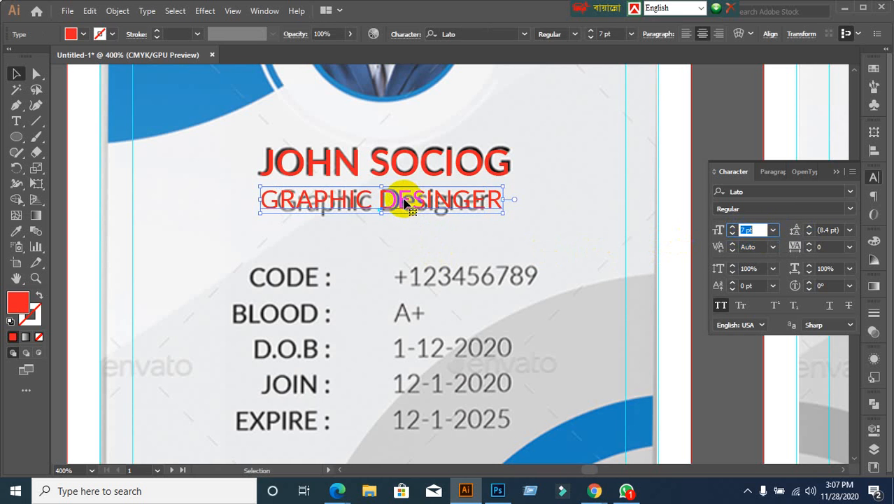
mouse_move(404, 202)
left_mouse_down()
mouse_move(417, 204)
mouse_move(414, 198)
left_mouse_up()
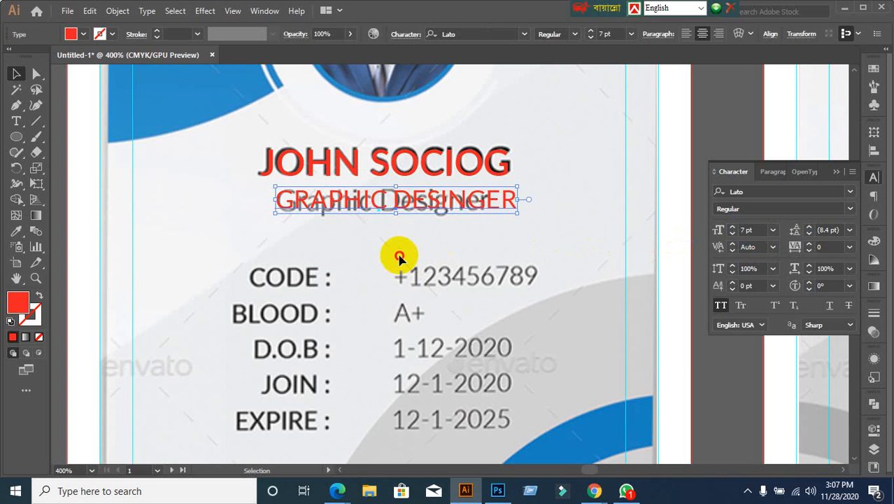
left_click(398, 256)
left_click(370, 201)
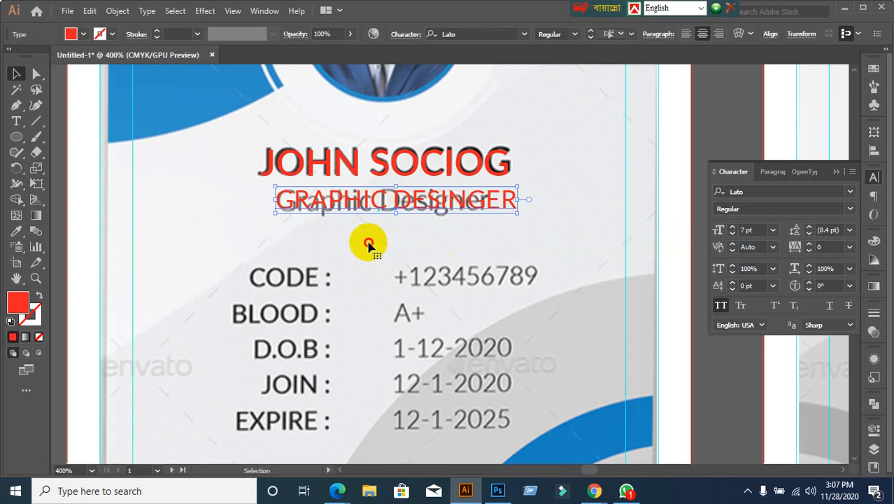
key("ctrl+shift+a")
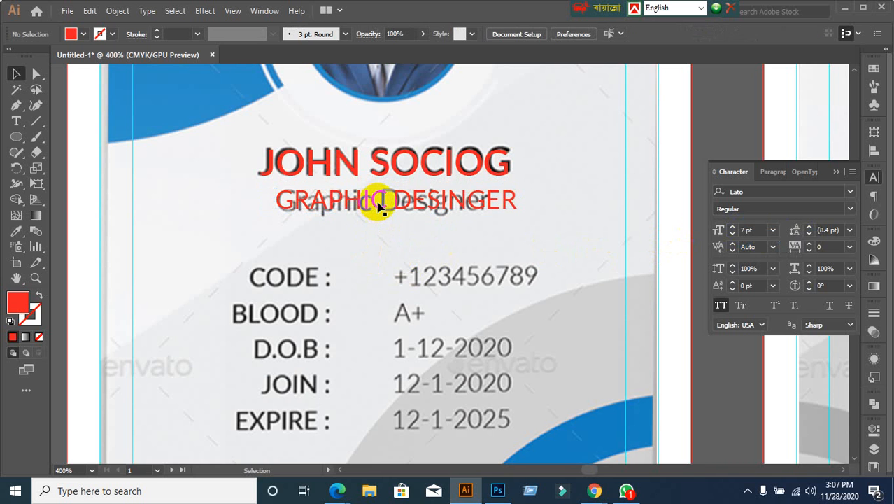
left_click_drag(378, 203, 375, 235)
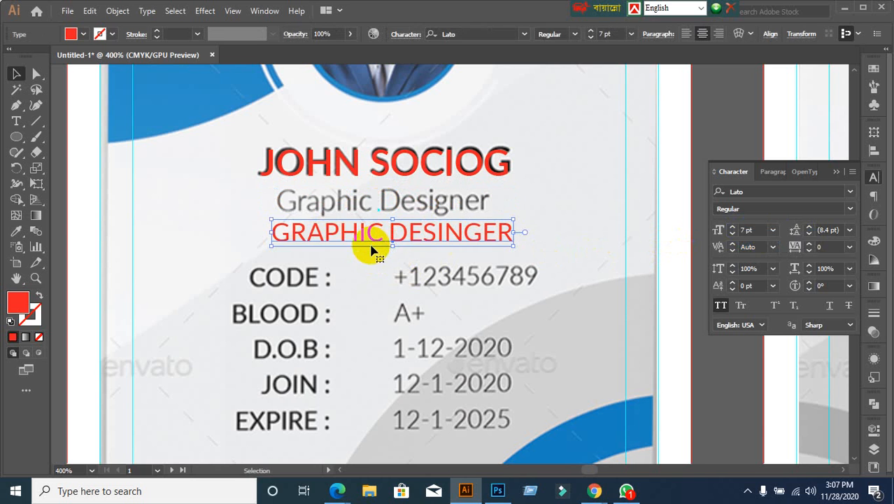
key("ctrl+z")
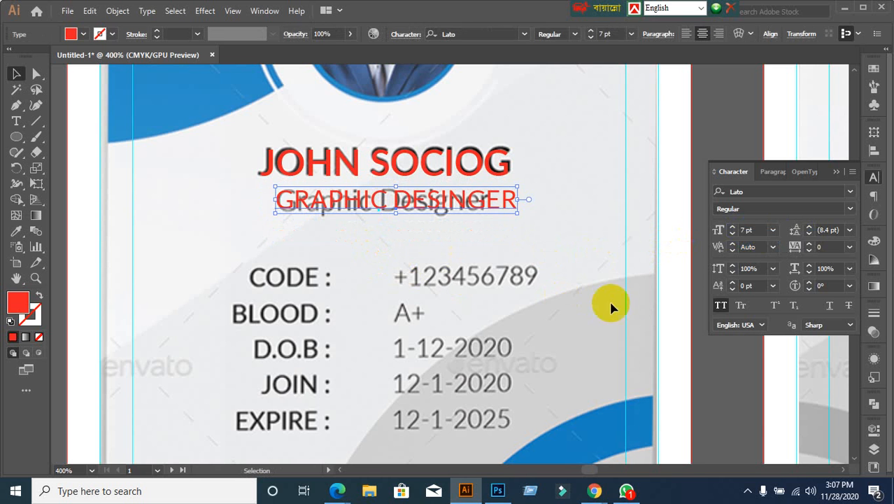
Step: Set the subtitle's horizontal scale to 90% and shift it left over the grey reference
left_click(832, 267)
scroll(833, 267, "down", 13)
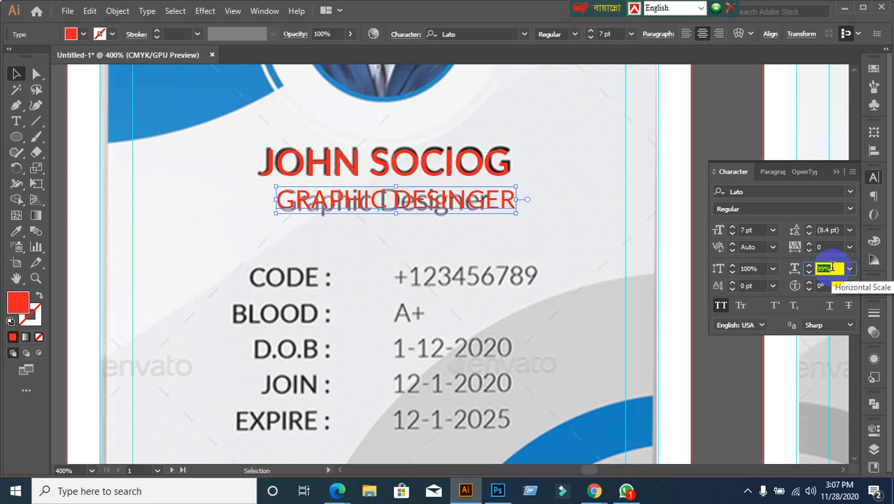
scroll(832, 267, "down", 4)
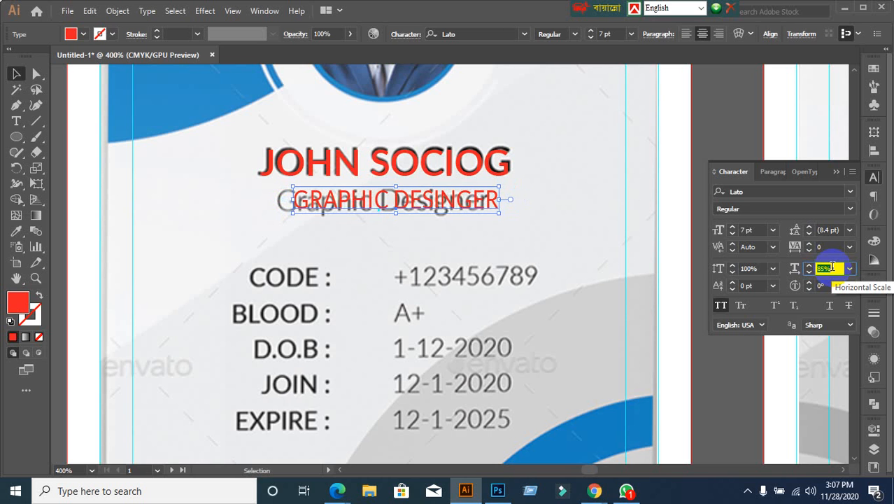
left_click_drag(419, 207, 394, 202)
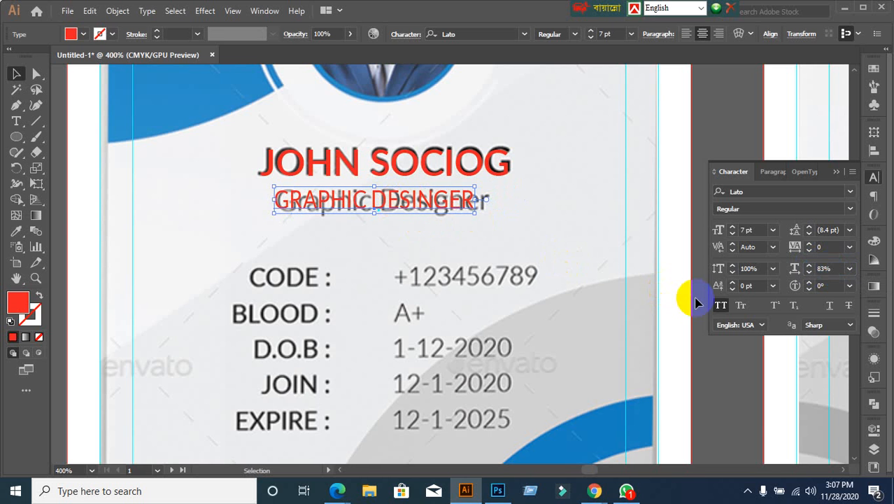
left_click(834, 269)
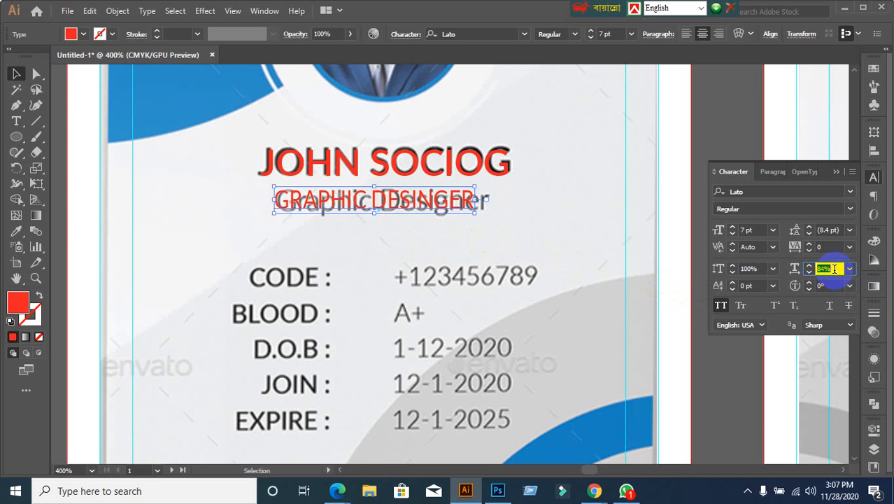
key("Up")
key("Up")
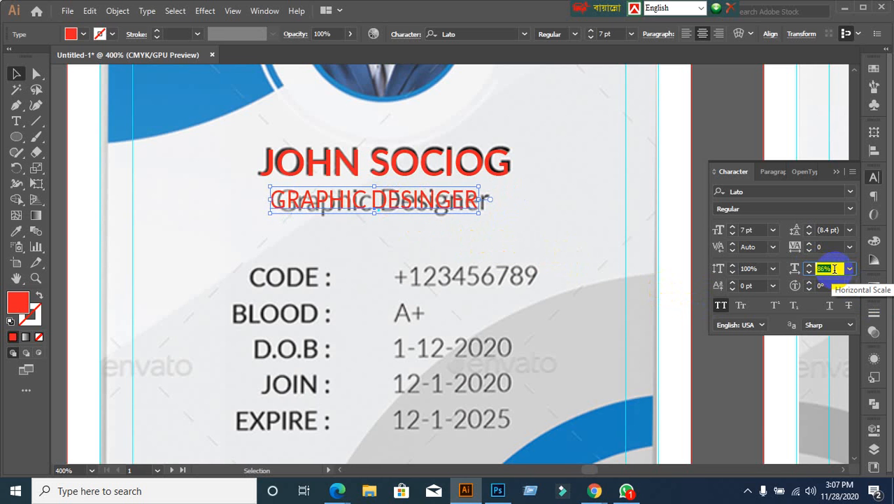
key("Up")
key("Up")
key("Up")
key("Up")
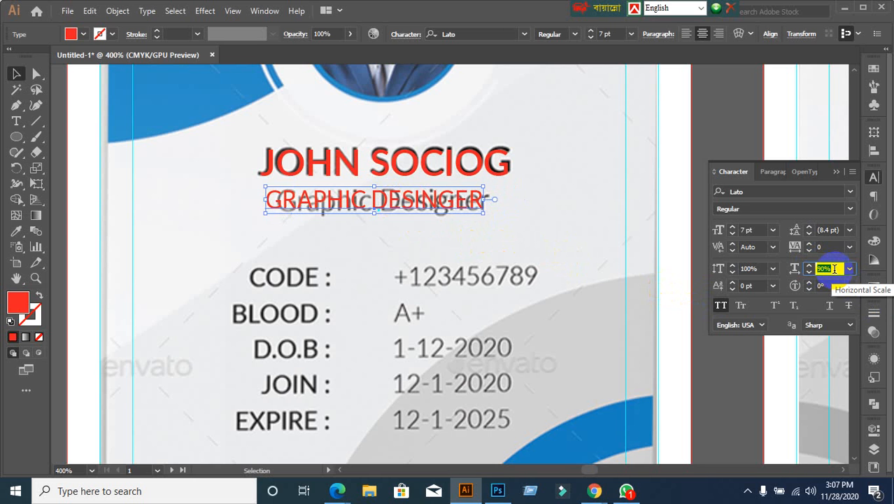
left_click(527, 224)
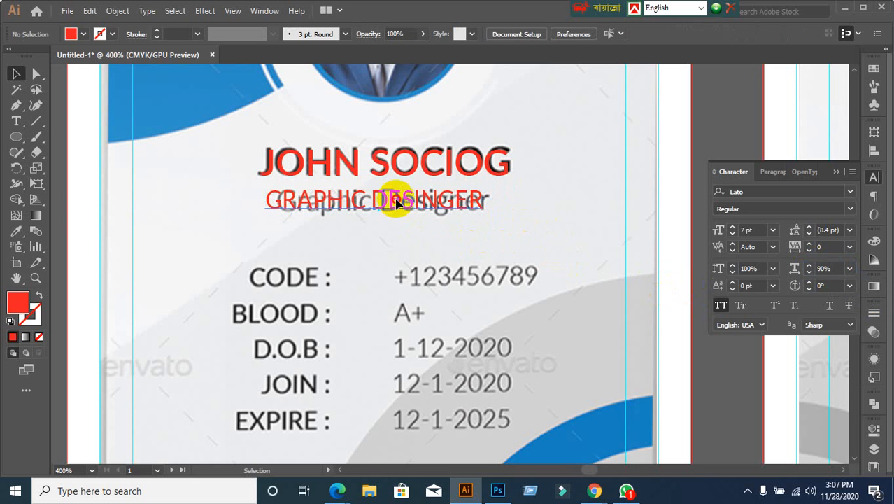
Step: Increase the red subtitle to 8 pt and test toggling All Caps off and on
left_click_drag(395, 200, 405, 202)
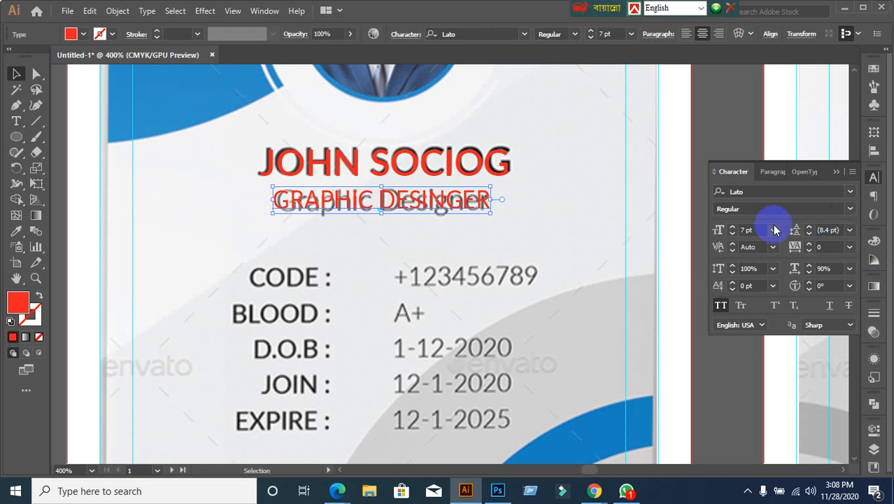
key("Up")
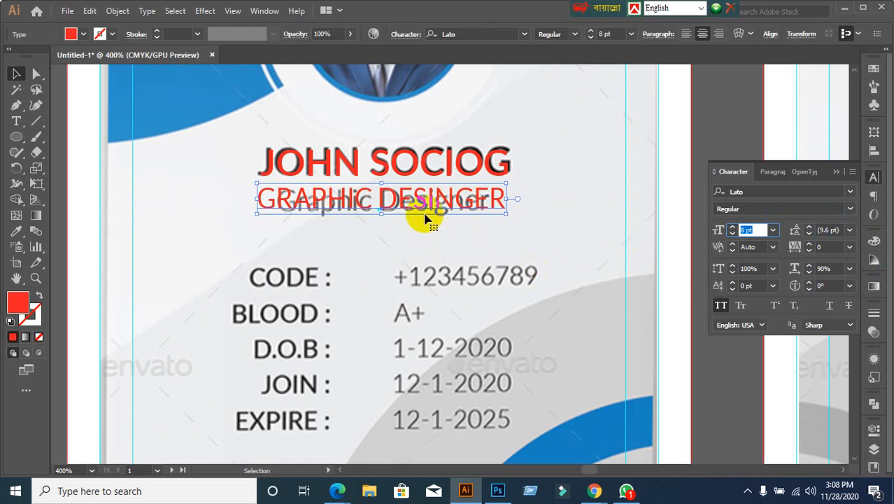
left_click_drag(404, 201, 415, 203)
left_click(721, 306)
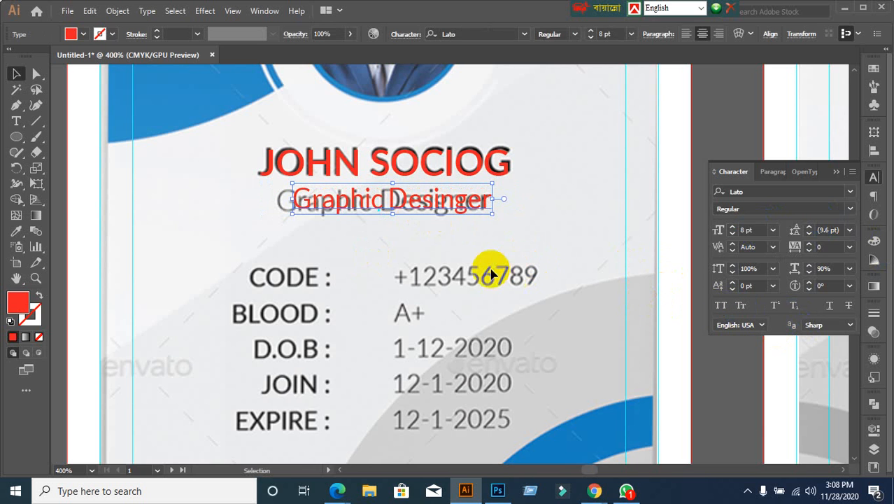
key("ctrl+z")
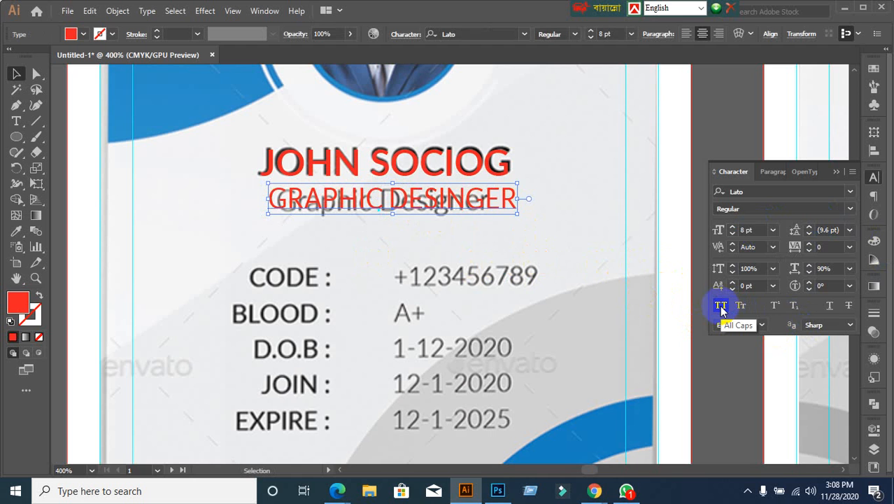
left_click(719, 305)
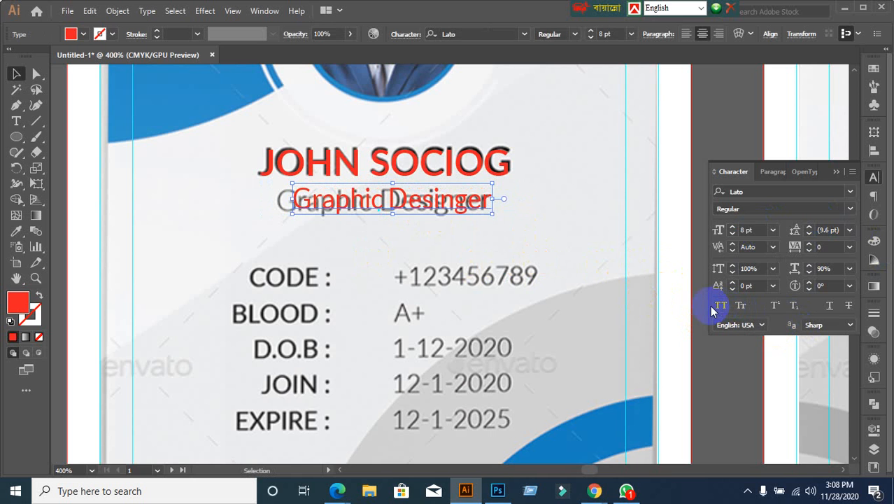
left_click(719, 306)
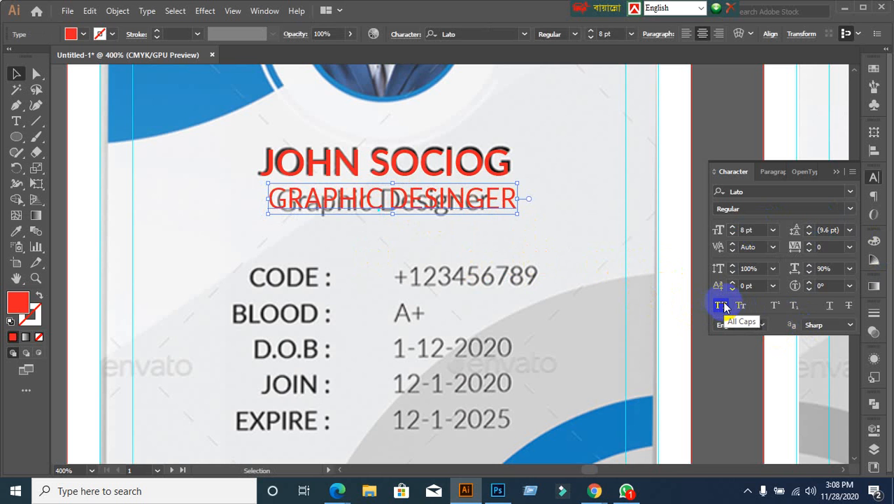
left_click(721, 306)
left_click(451, 249)
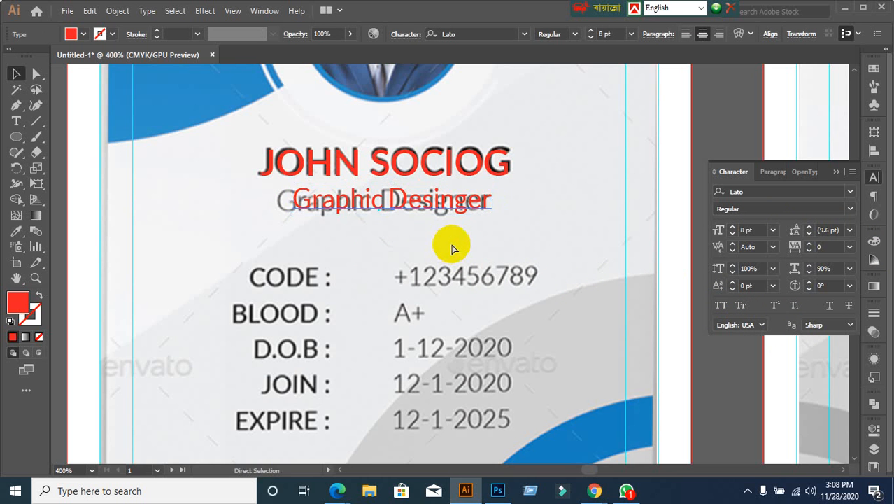
key("ctrl+z")
left_click(450, 245)
Step: Switch the subtitle to mixed case 'Graphic Desinger' and place it over Graphic Designer
left_click_drag(410, 207, 491, 249)
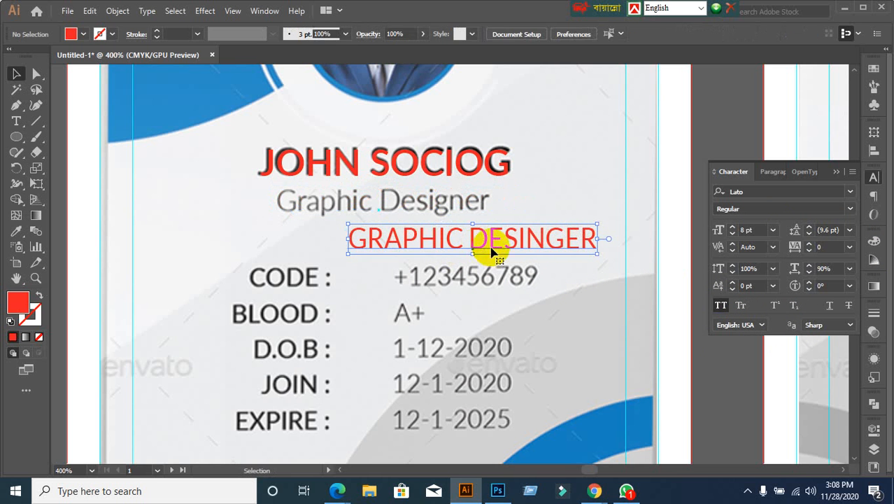
left_click(530, 201)
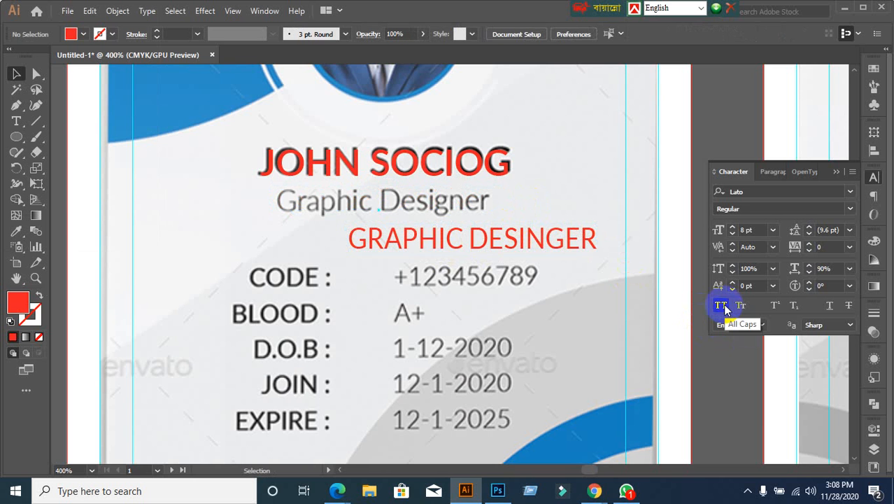
left_click(573, 241)
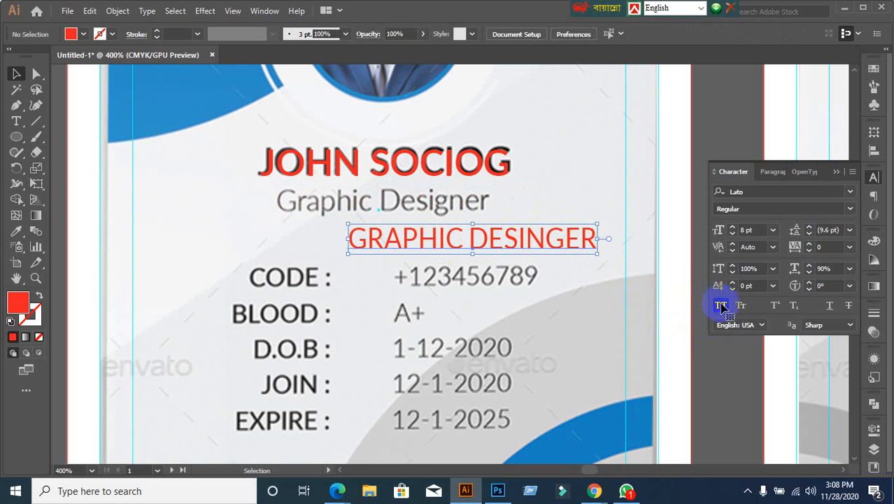
left_click(720, 306)
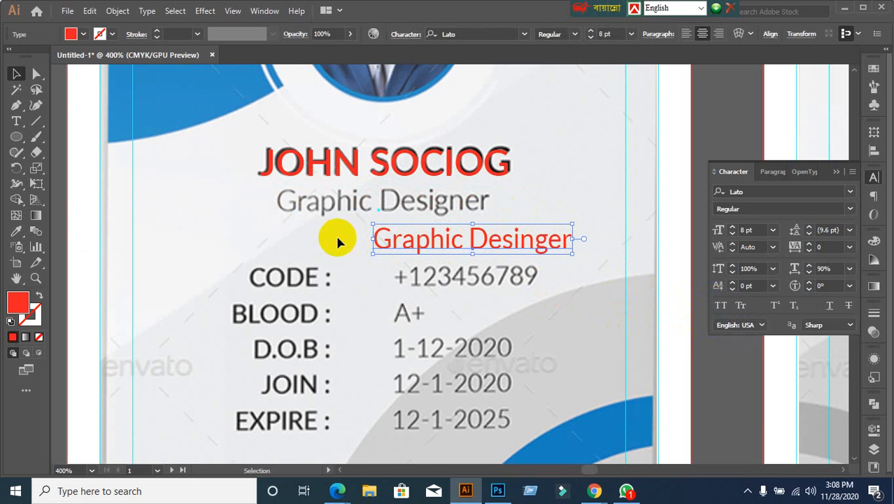
left_click_drag(384, 239, 291, 204)
left_click(420, 260)
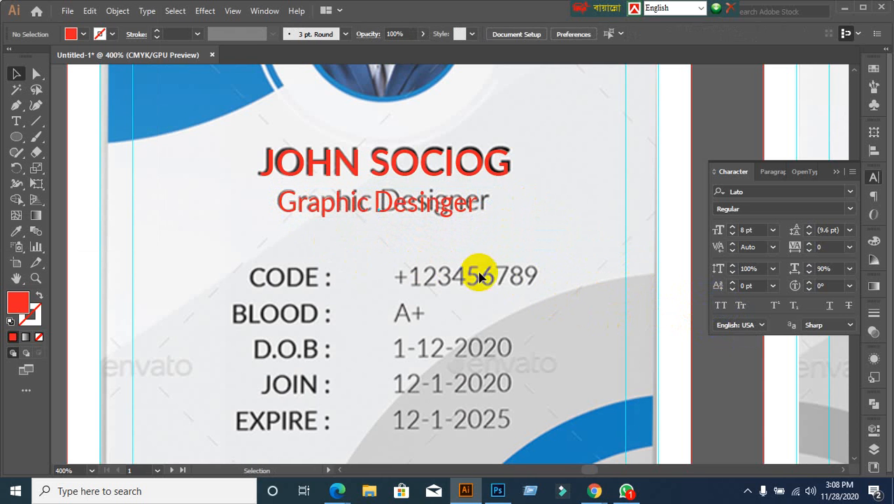
Step: Set the subtitle's horizontal scale back to 100%
left_click(390, 209)
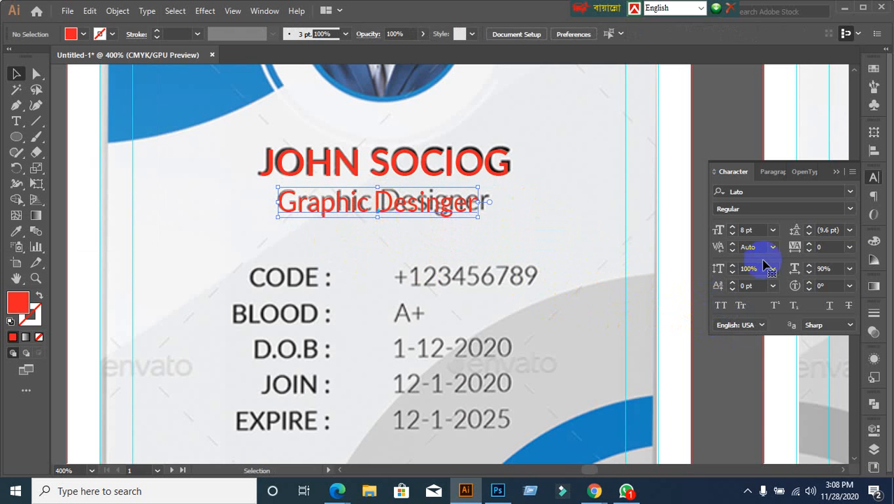
left_click(832, 270)
type("100")
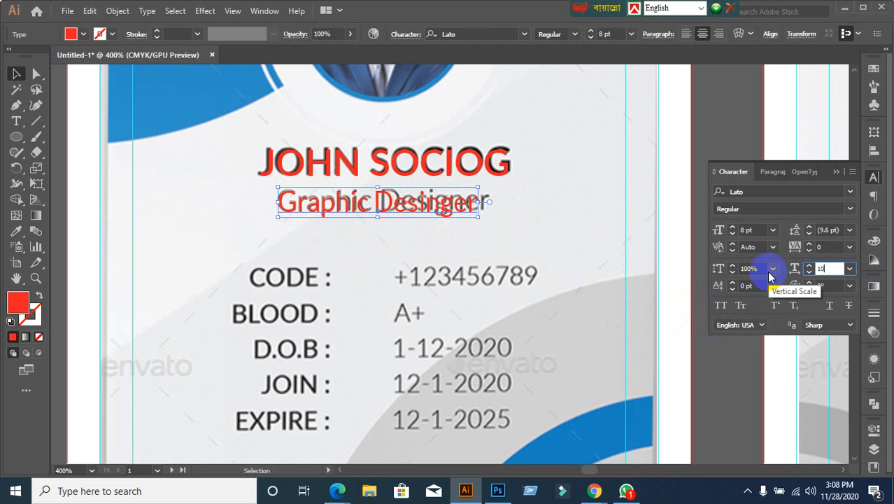
key("Return")
left_click(829, 268)
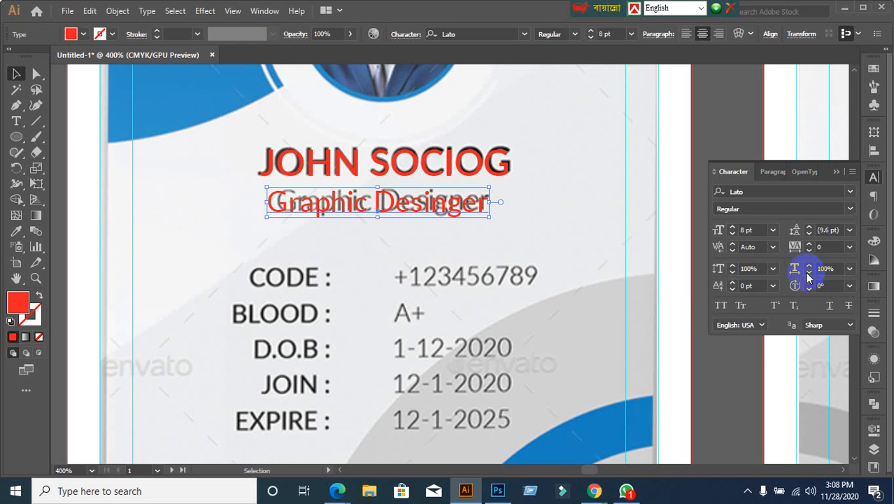
left_click(532, 233)
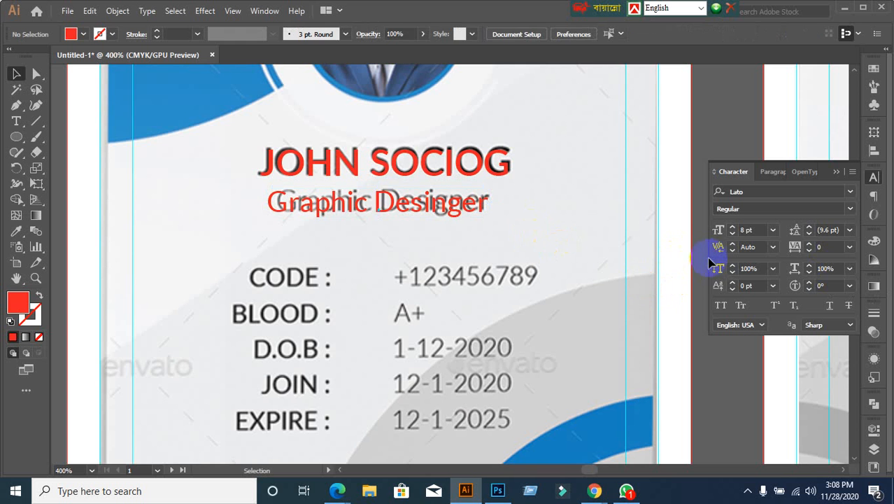
Step: Type a new 'Code :' text object beside the card's CODE label
scroll(597, 235, "down", 2)
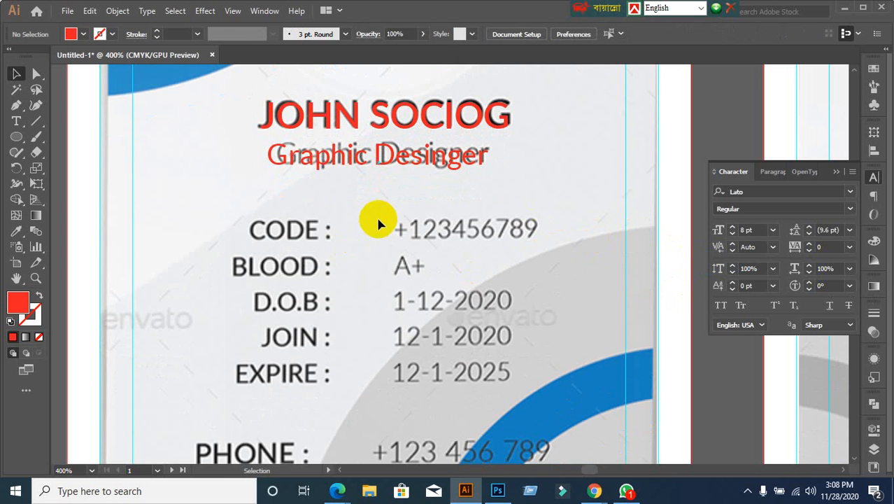
scroll(350, 205, "down", 2)
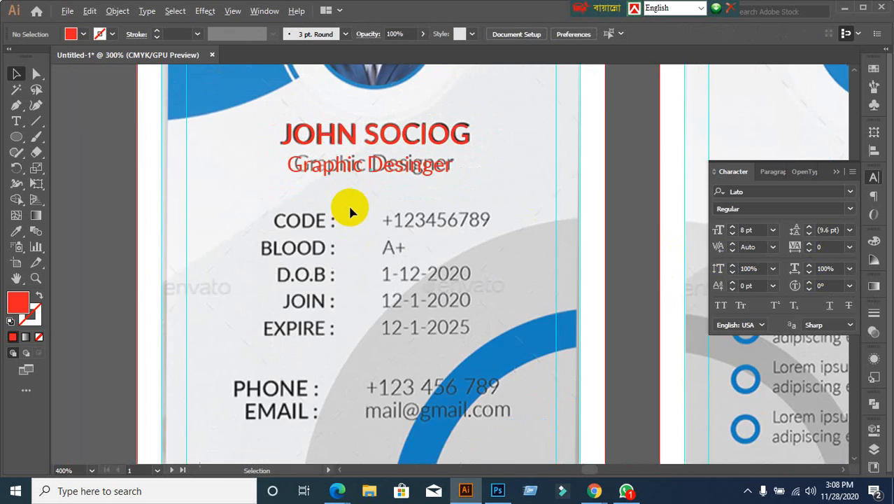
left_click_drag(377, 293, 377, 216)
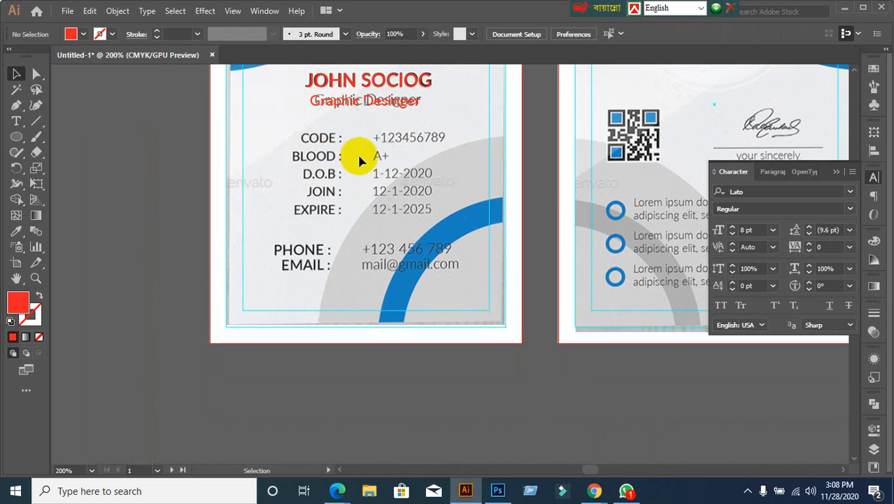
scroll(357, 154, "up", 1)
left_click(16, 121)
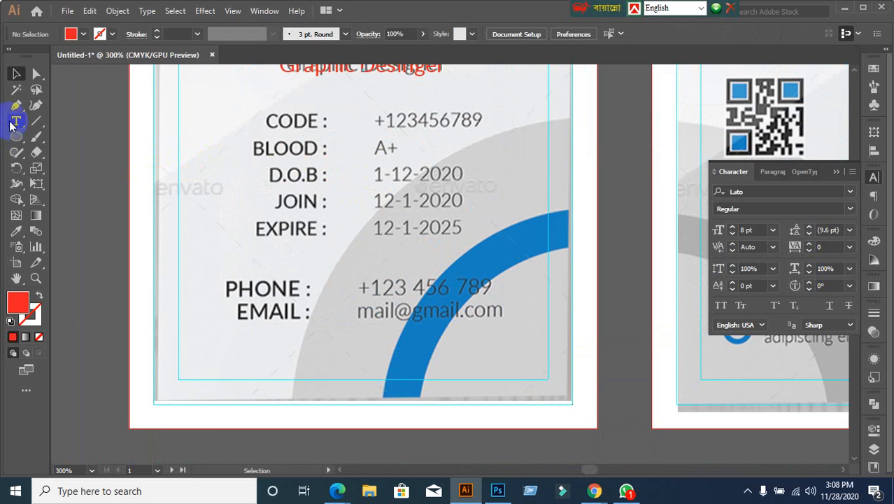
left_click(249, 127)
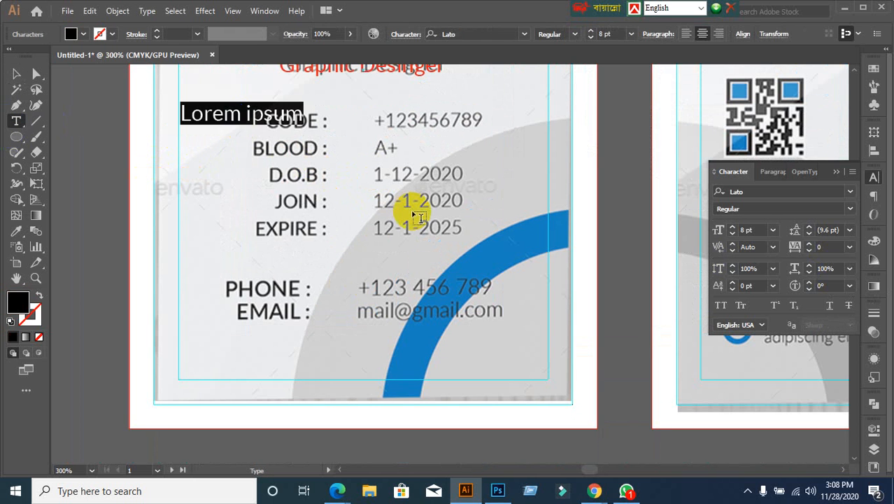
type("Code")
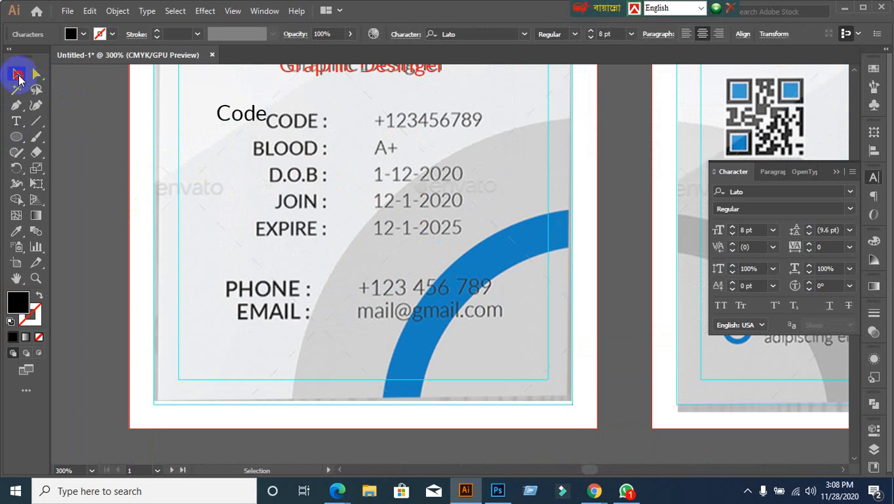
left_click(16, 73)
double_click(265, 113)
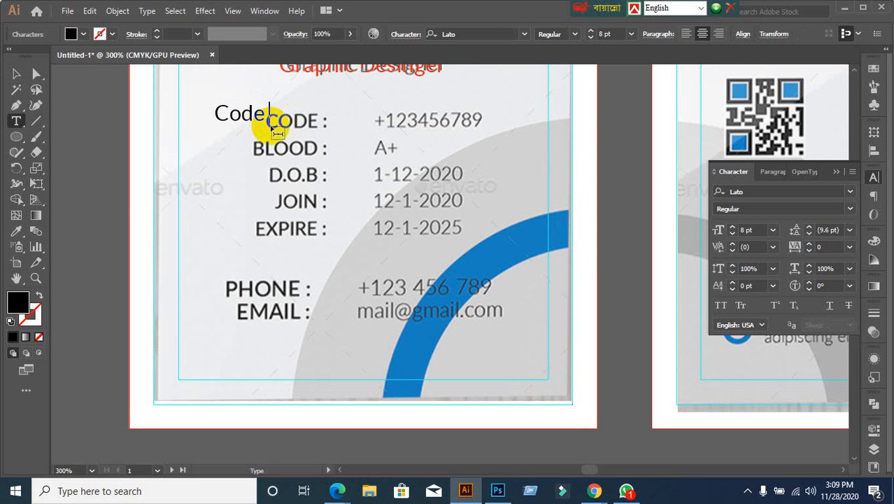
type(":")
left_click(17, 74)
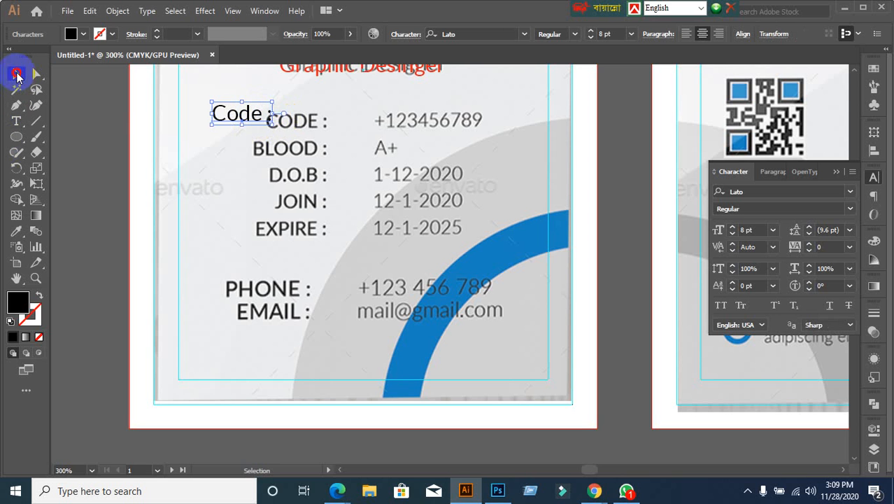
left_click_drag(234, 114, 245, 115)
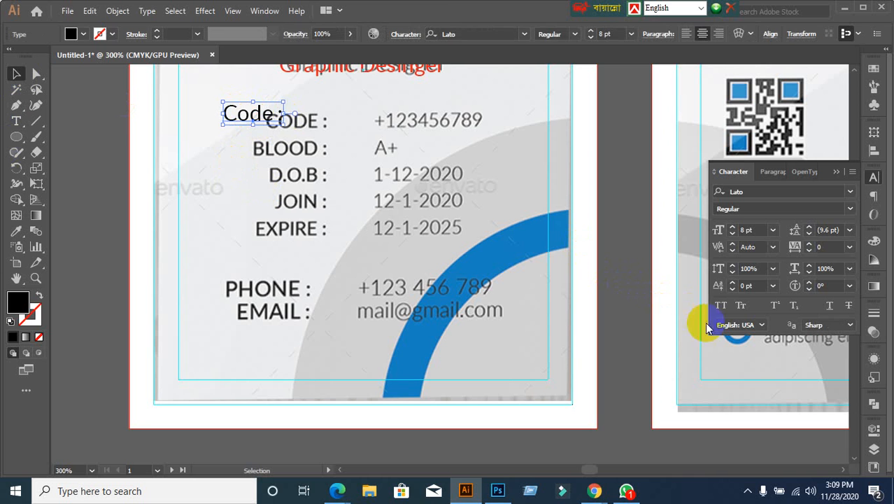
Step: Make the Code : text all caps, red and 7 pt, lined up over the black CODE label
left_click(720, 305)
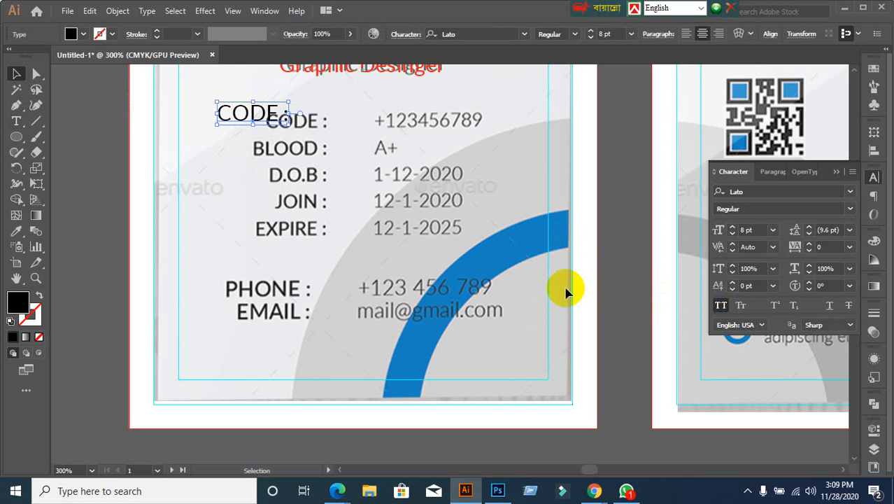
left_click_drag(242, 121, 290, 130)
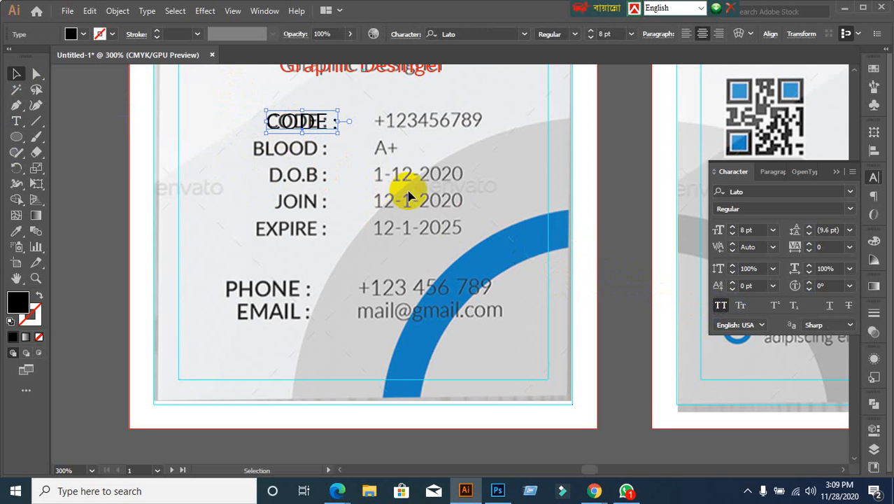
left_click(78, 33)
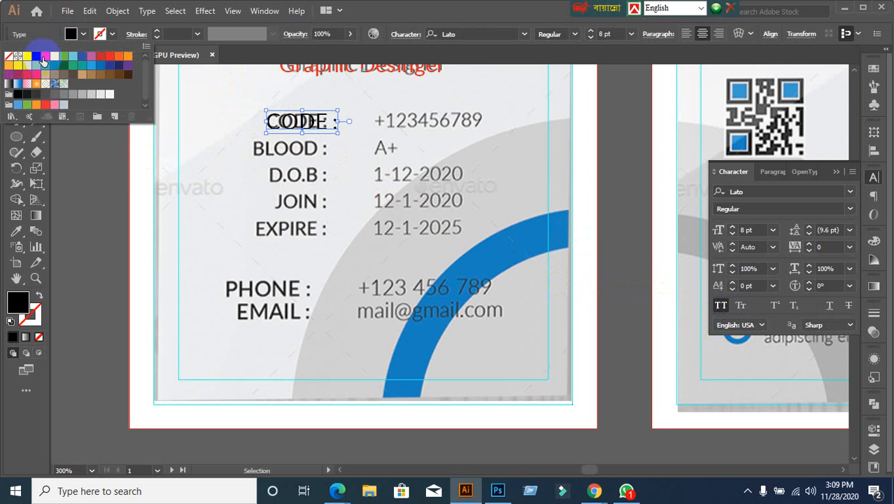
left_click(43, 60)
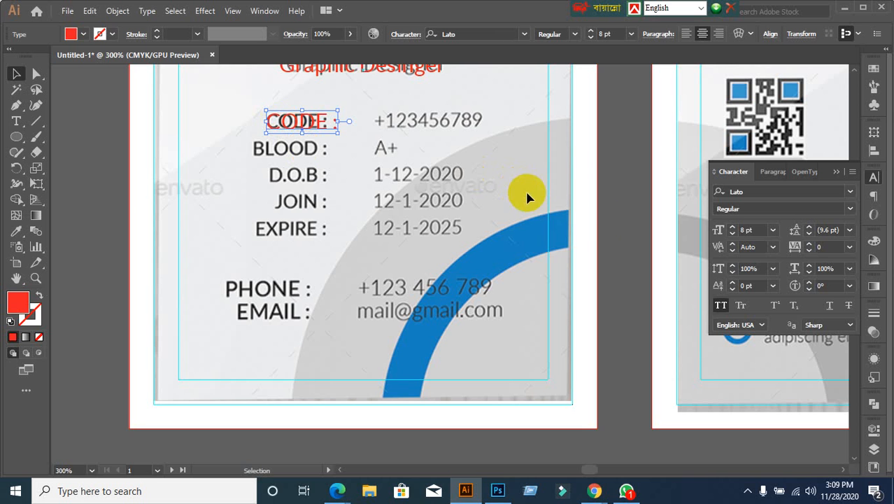
left_click(759, 232)
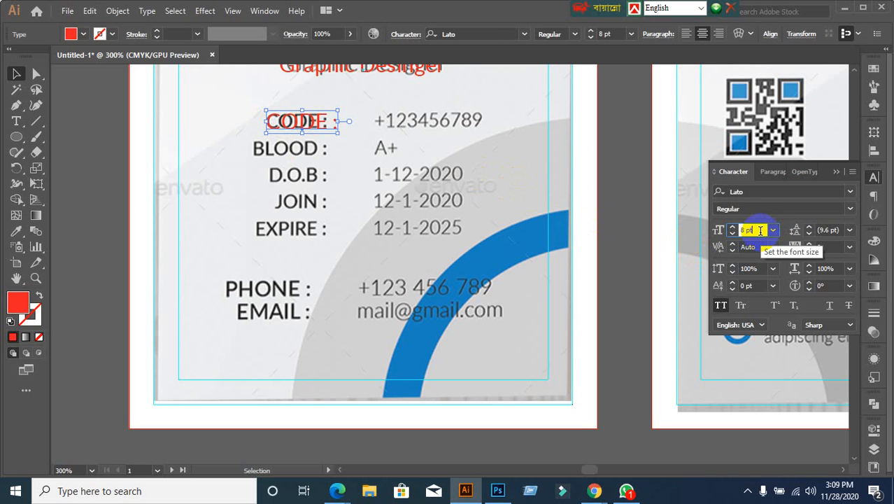
type("7")
key("Return")
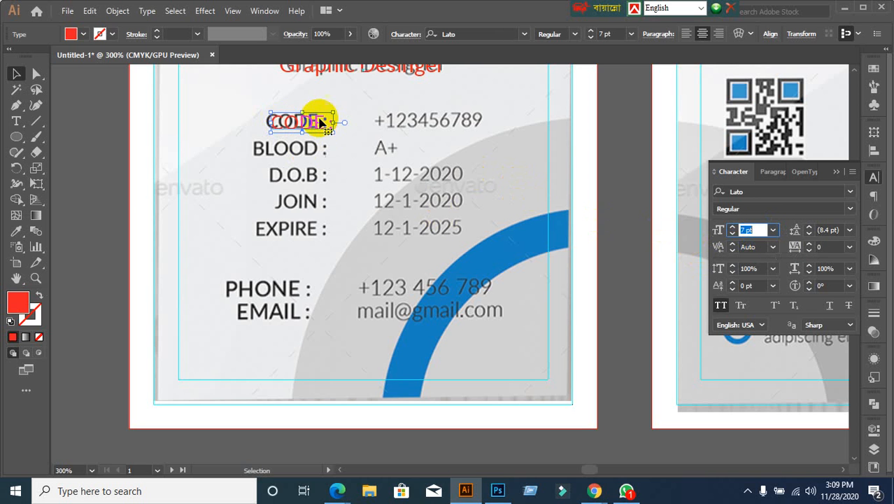
left_click_drag(318, 123, 311, 124)
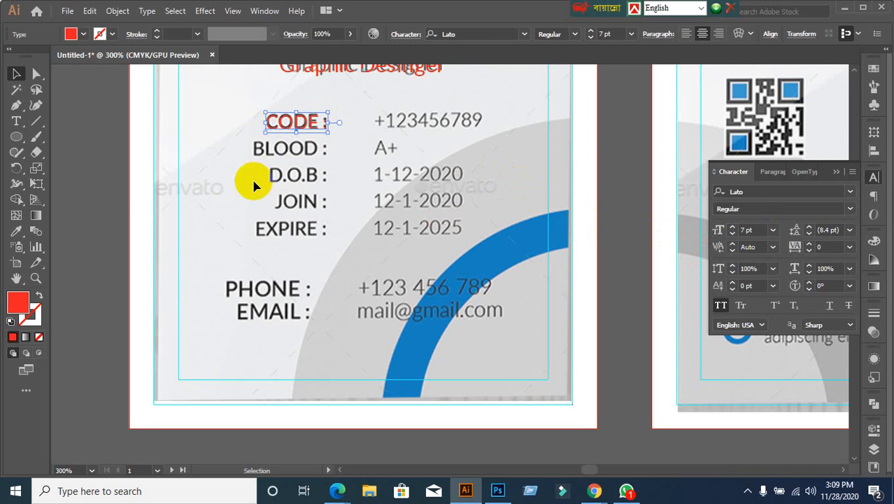
left_click(343, 159)
Step: Alt-drag a spare copy of the red CODE : label, undoing a misplaced first copy
scroll(343, 159, "down", 1)
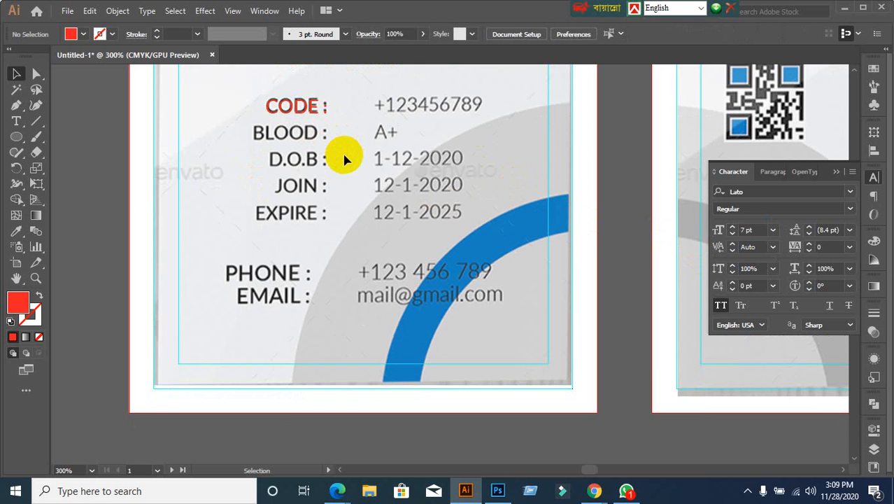
scroll(274, 193, "down", 1)
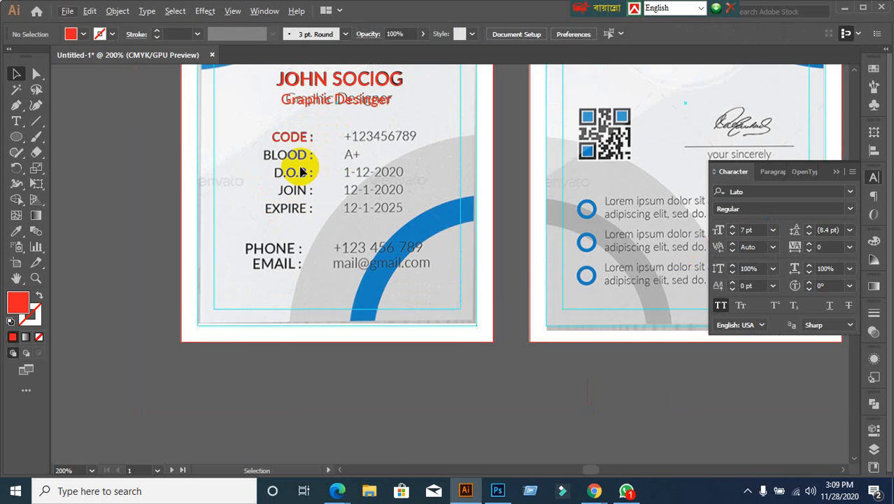
scroll(301, 172, "up", 2)
left_click_drag(287, 133, 279, 167)
key("ctrl+z")
left_click(281, 174)
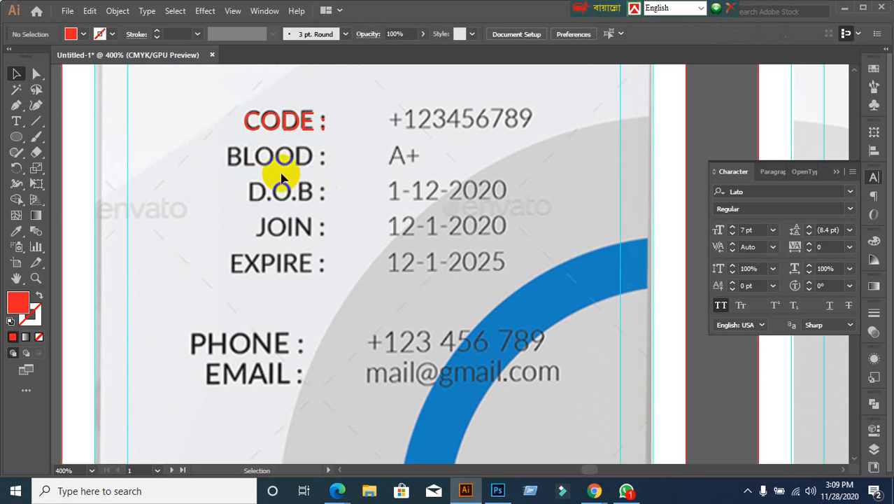
scroll(291, 140, "up", 2)
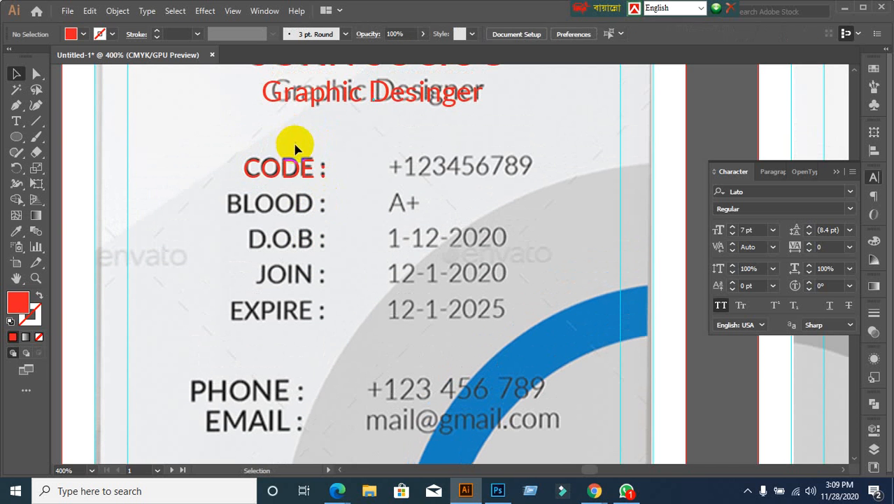
left_click_drag(276, 176, 211, 148)
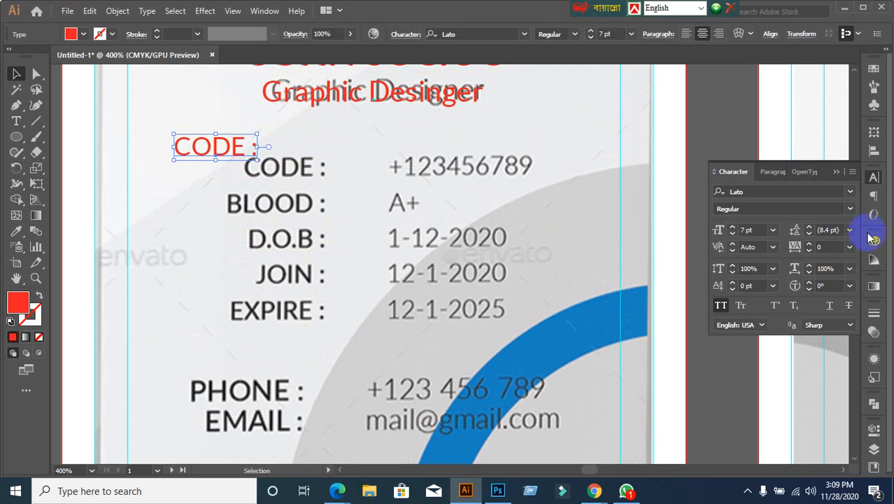
Step: Set the copied CODE : label to Align right and drag it onto the BLOOD row
left_click(780, 175)
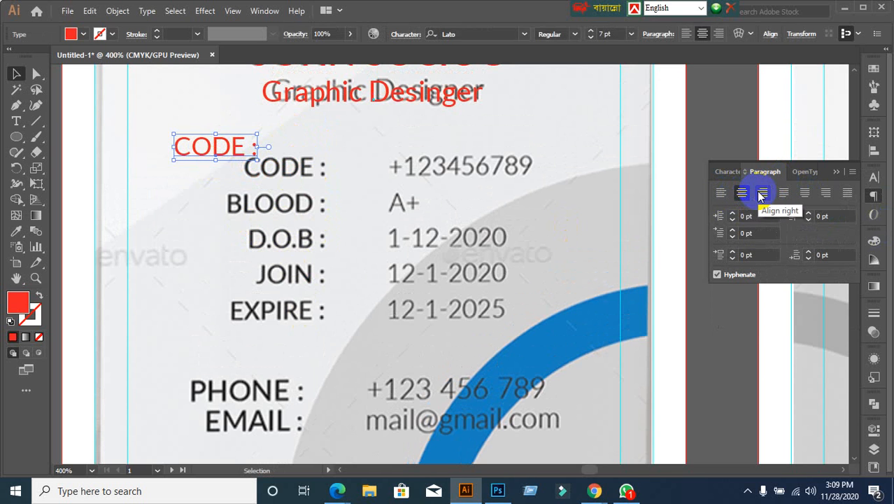
left_click(740, 197)
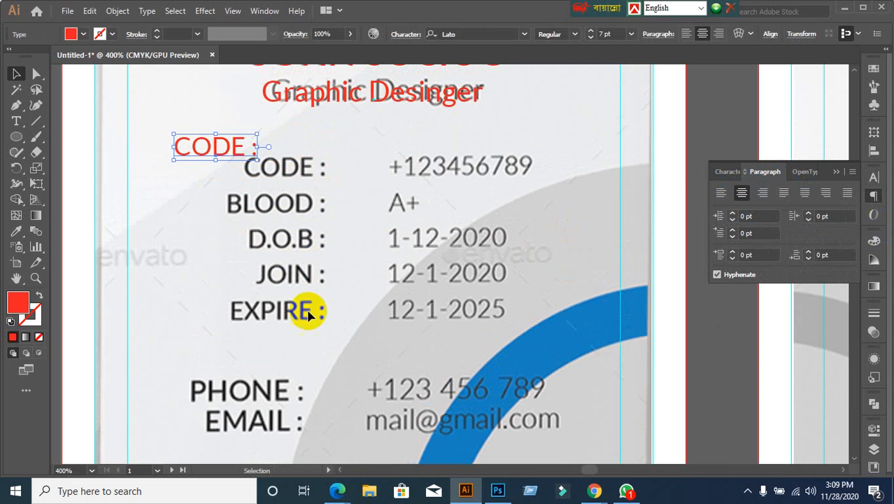
left_click(763, 194)
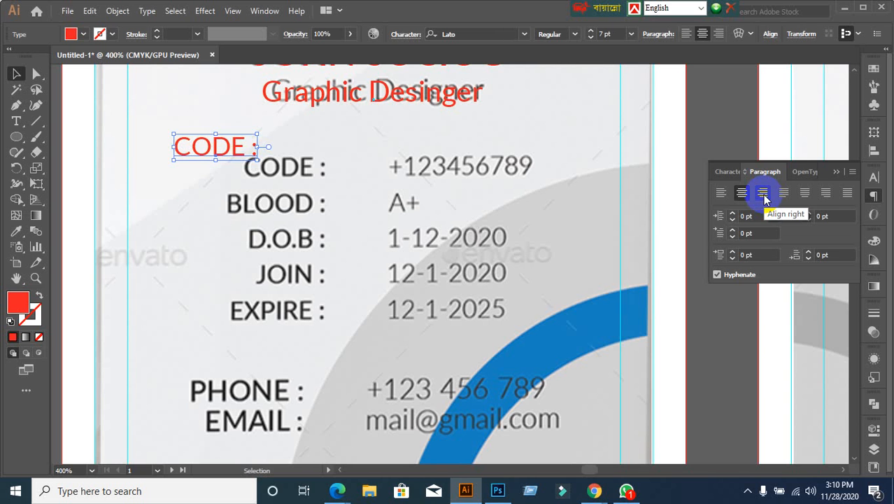
left_click(763, 194)
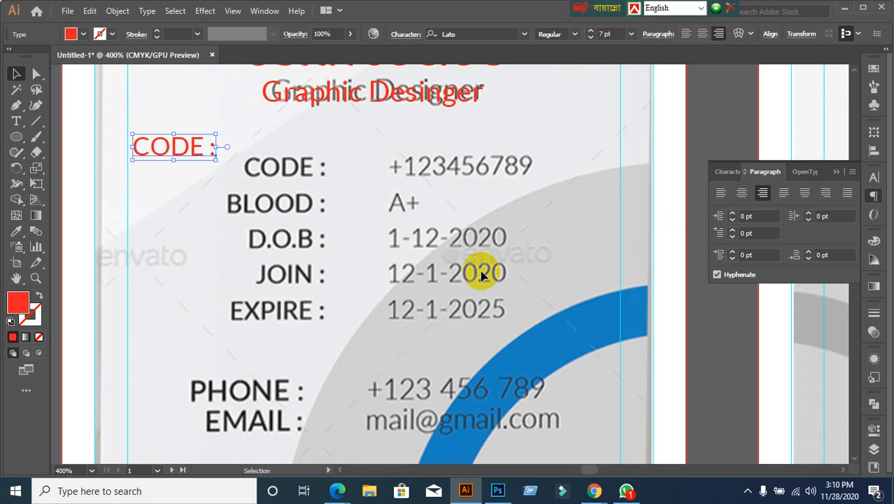
left_click_drag(180, 156, 292, 210)
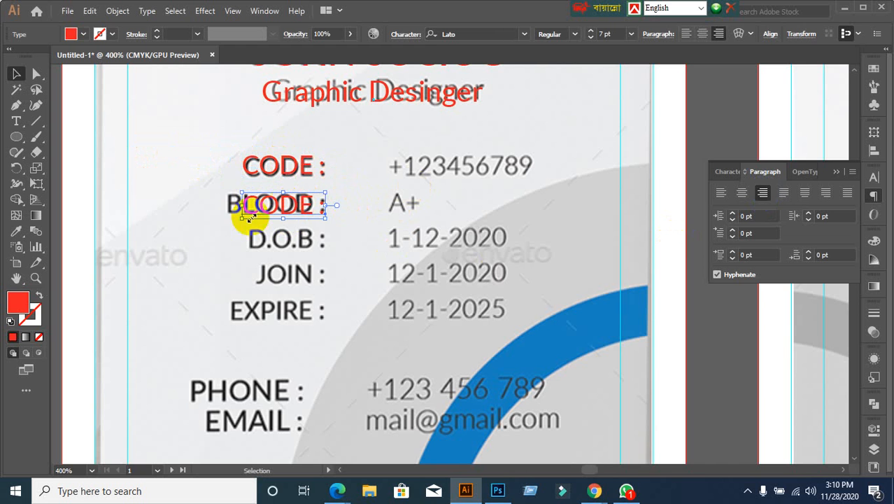
Step: Retype the copied red label on the BLOOD row as BLOOD
double_click(313, 215)
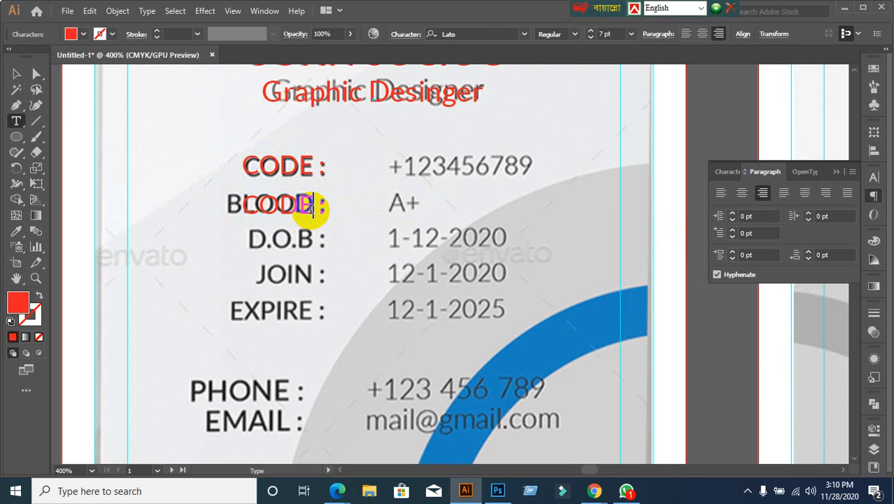
key("BackSpace")
key("BackSpace")
key("BackSpace")
key("BackSpace")
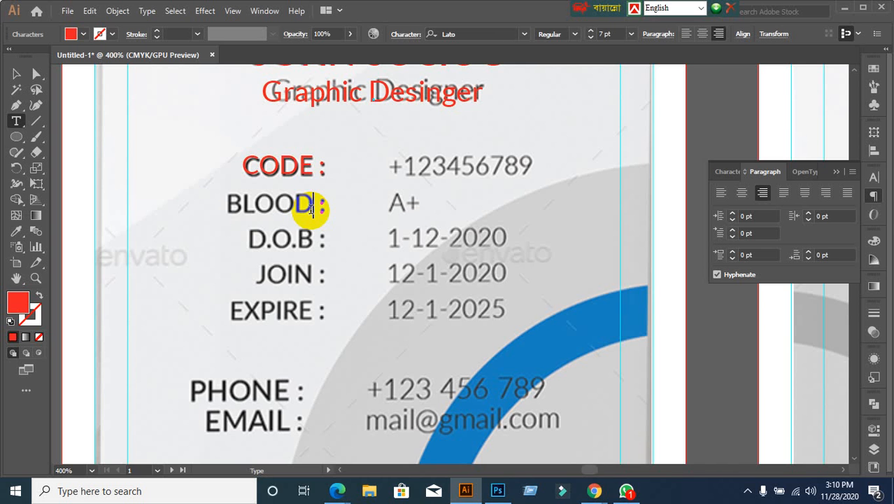
type("BLOOD")
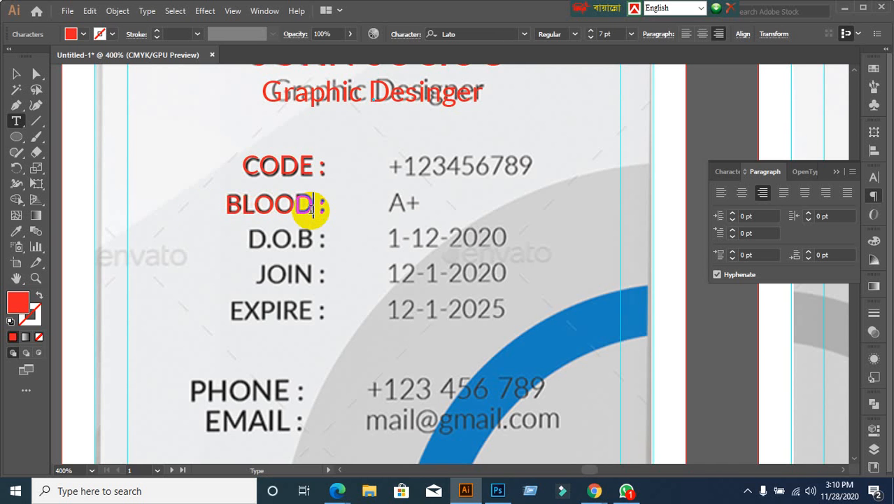
left_click(16, 74)
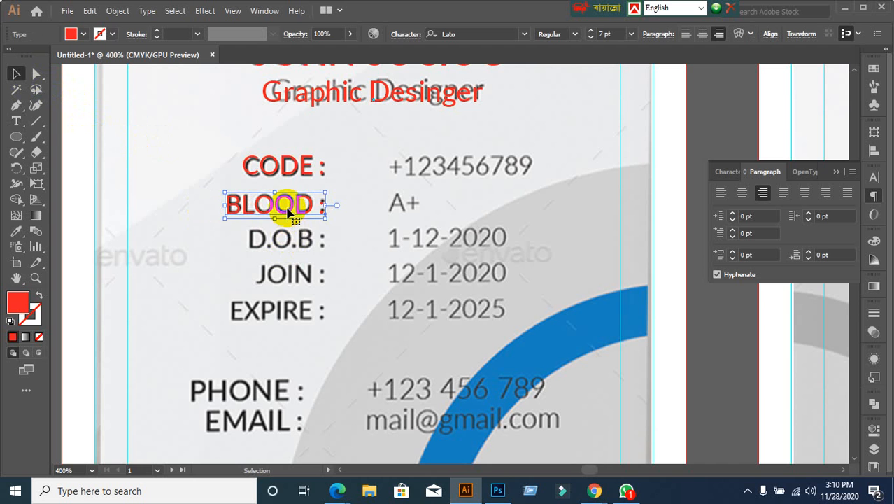
Step: Duplicate the red BLOOD label down to the date-of-birth row and retype it as 'D.O.B :'
left_click_drag(289, 203, 189, 239)
double_click(307, 242)
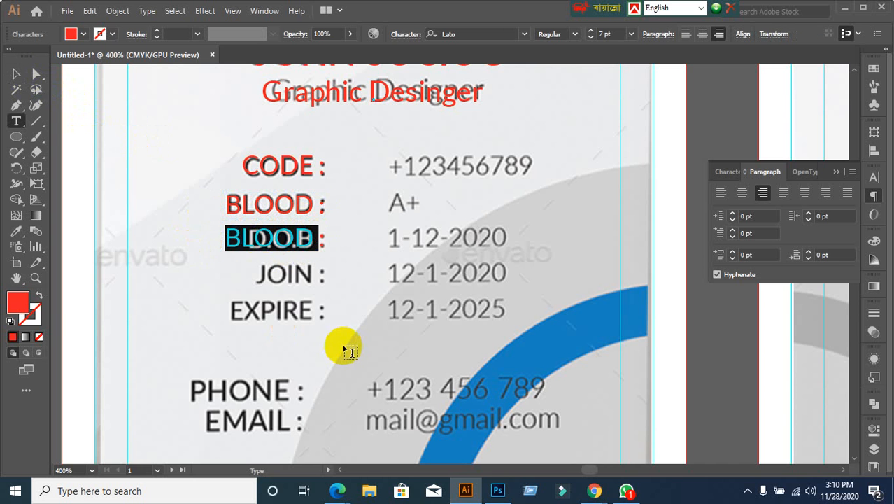
type("D.O.B:")
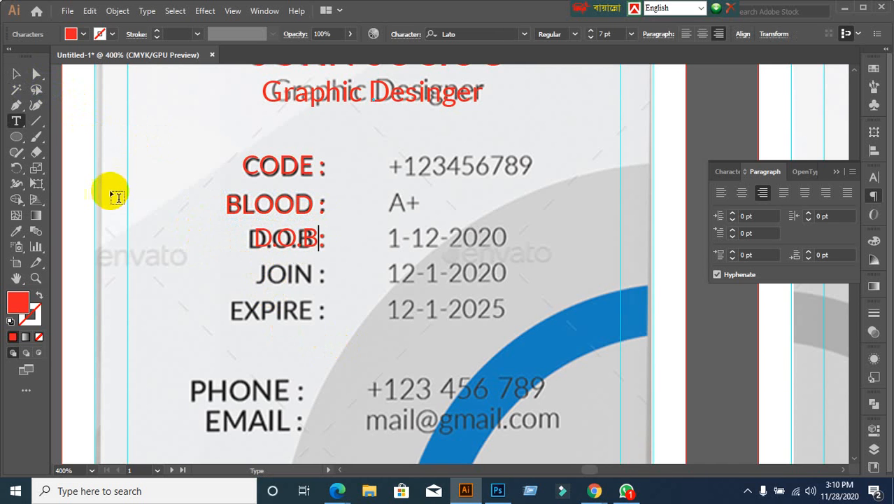
left_click(16, 73)
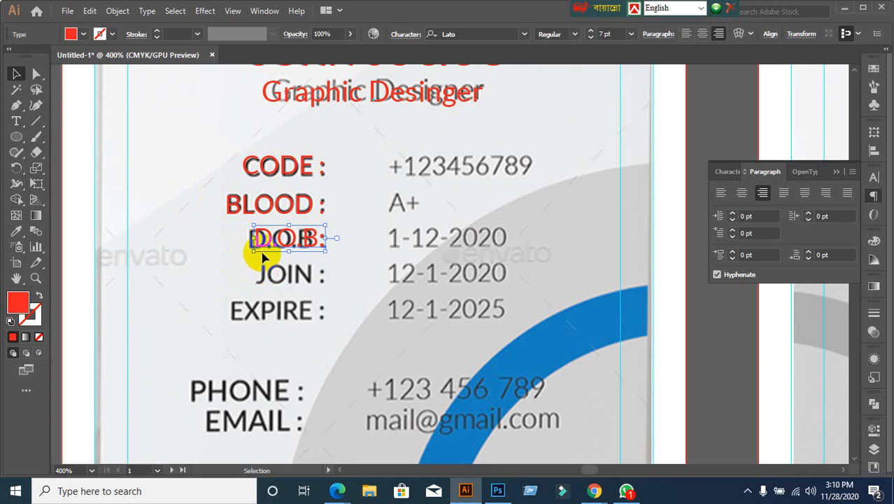
double_click(269, 239)
double_click(276, 241)
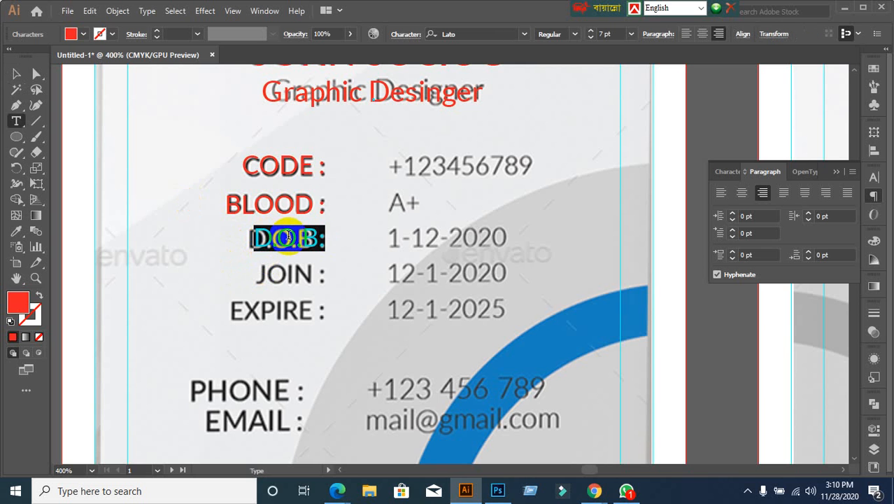
type("D.")
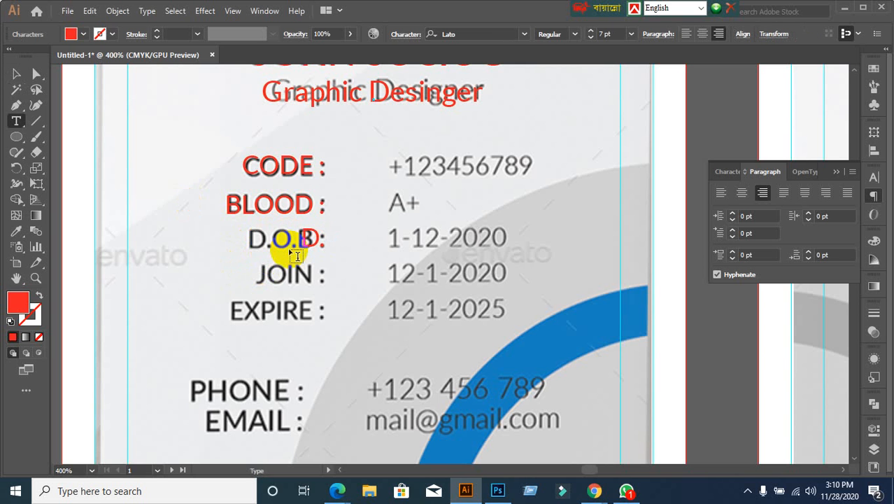
type("O.B :")
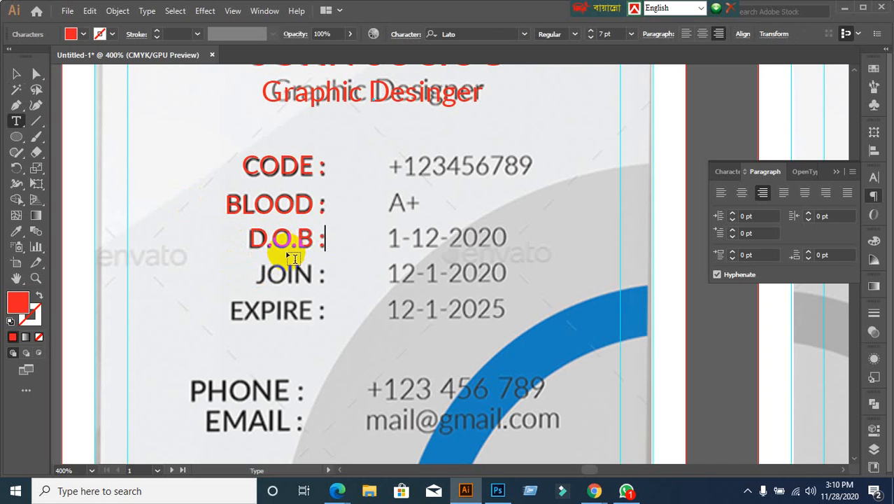
left_click(15, 73)
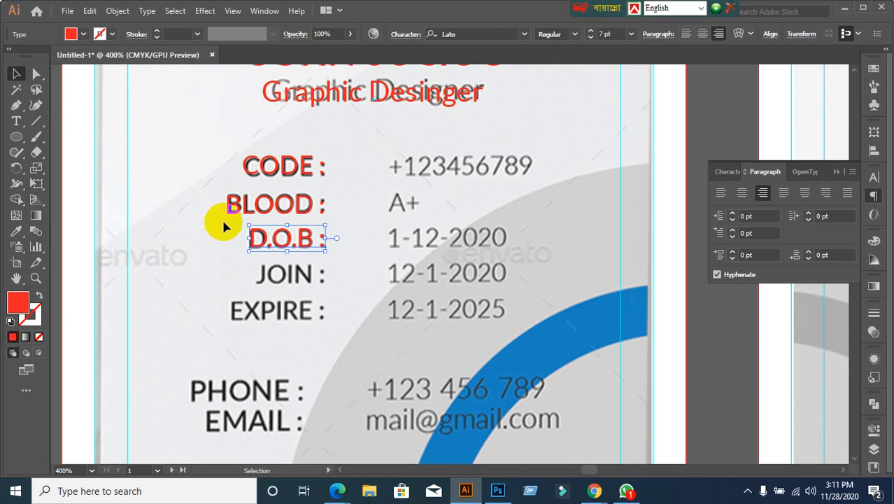
left_click(235, 203)
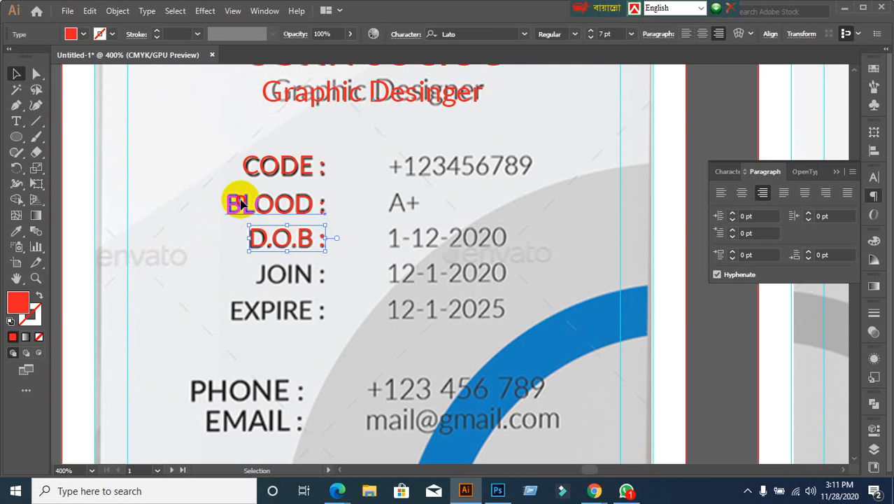
left_click(255, 239)
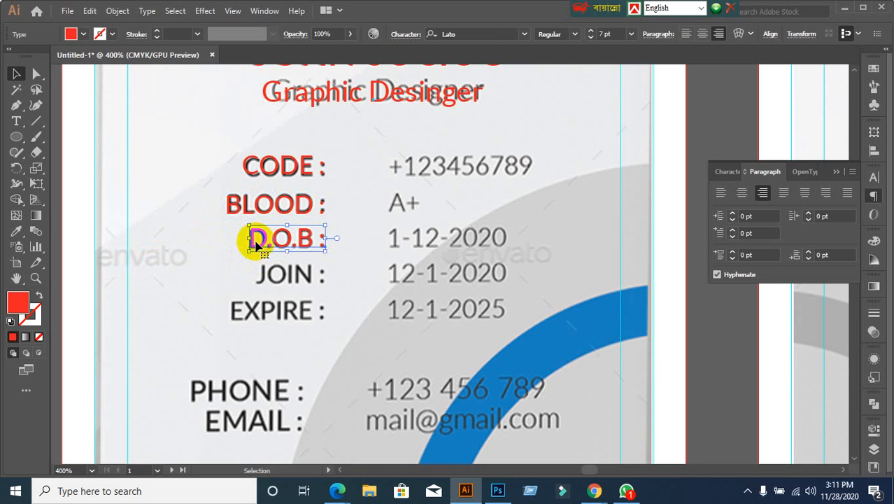
Step: Copy the D.O.B : label down to the JOIN row and retype it as 'JOIN :'
left_click_drag(255, 242, 268, 280)
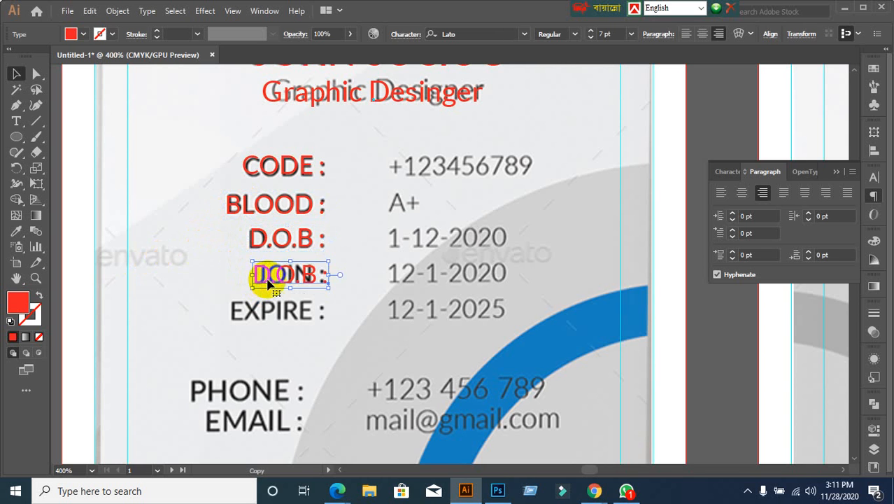
key("t")
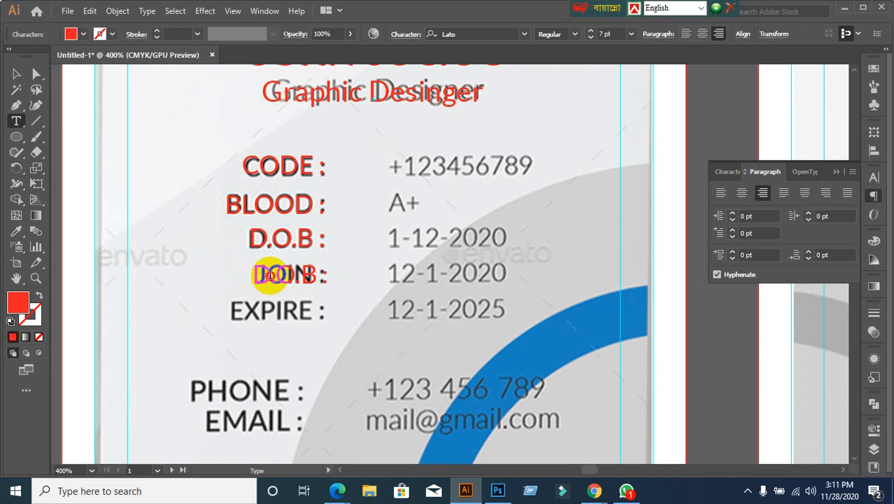
triple_click(270, 274)
type("JOIN :")
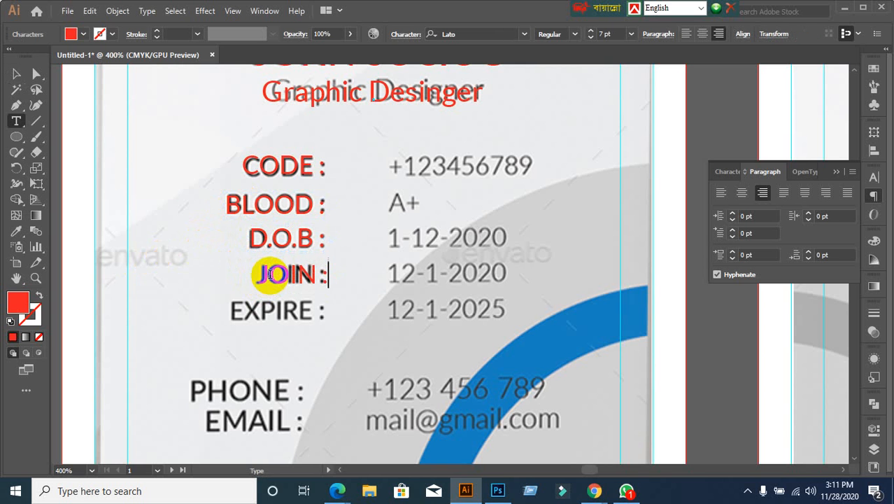
left_click(14, 73)
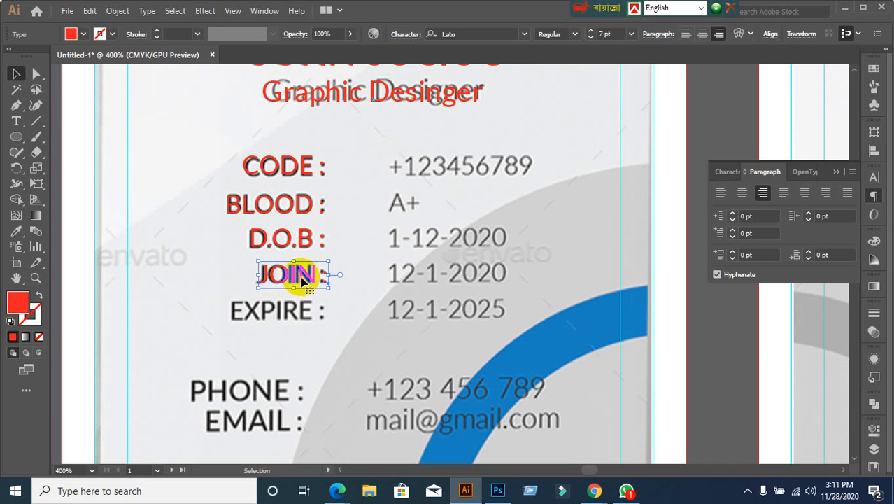
Step: Copy the JOIN : label down to the EXPIRE row and retype it as EXPIRE
left_click_drag(295, 276, 283, 313)
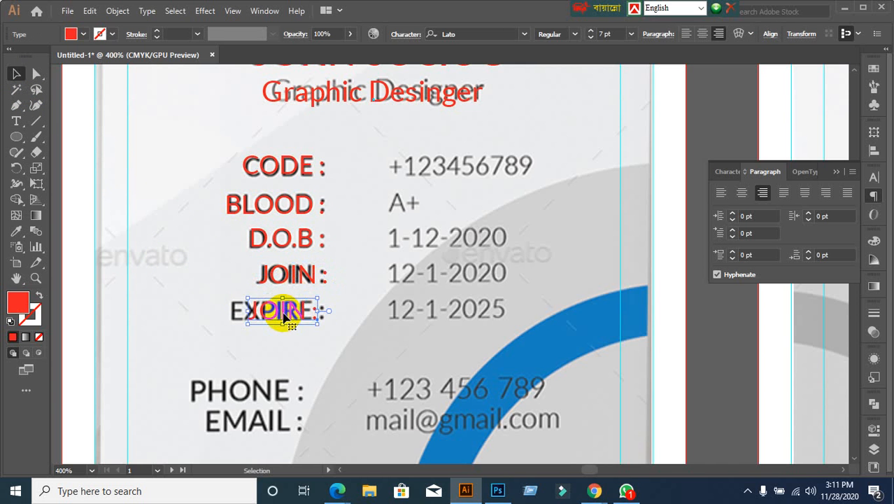
triple_click(283, 313)
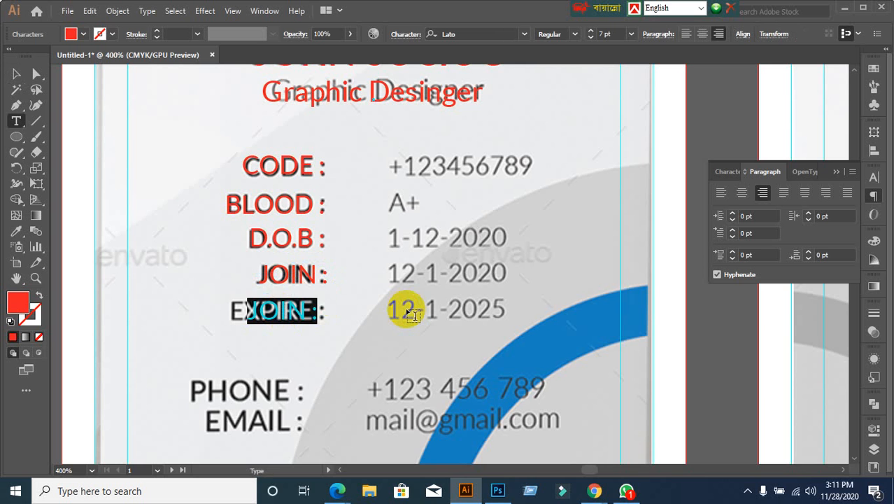
type("EXPI")
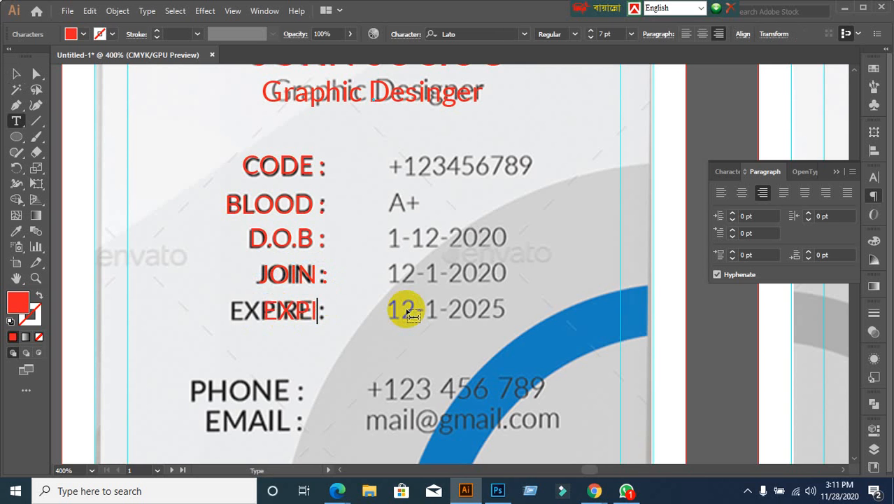
type("RE")
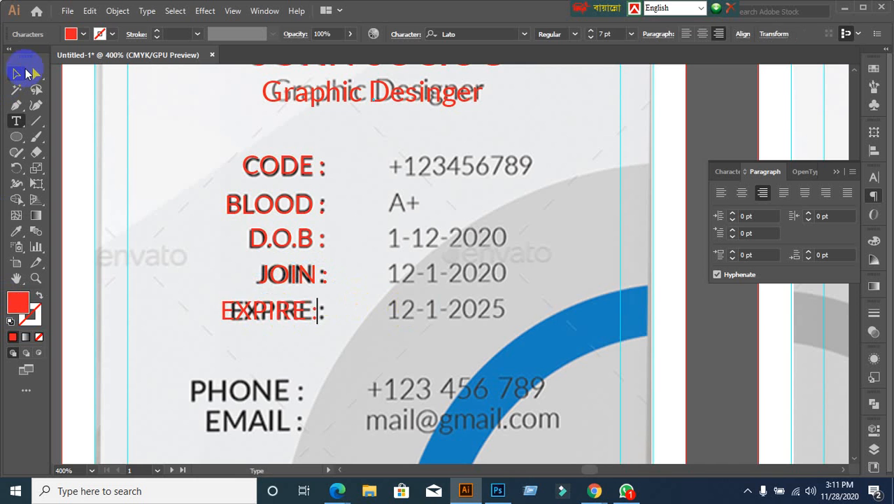
left_click(23, 73)
left_click(309, 343)
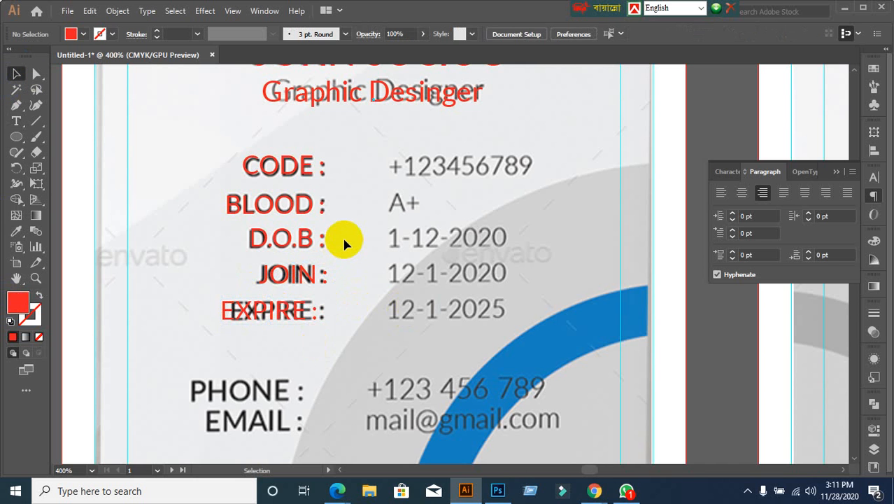
left_click(17, 120)
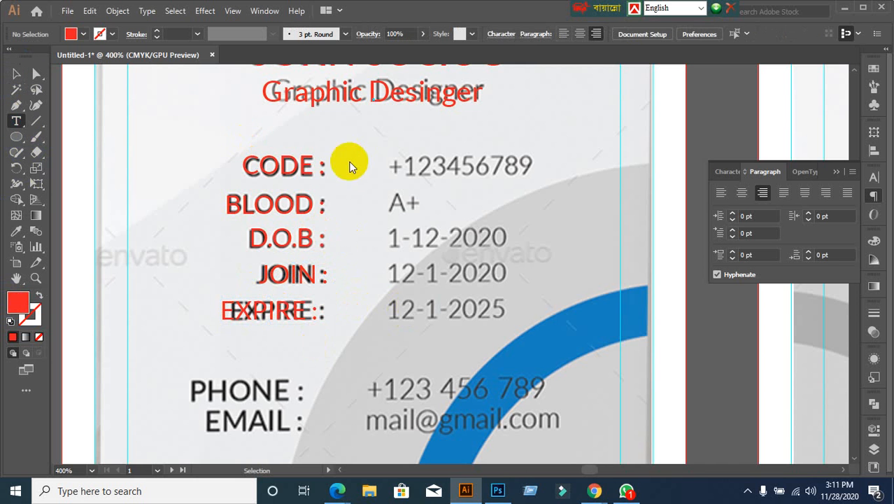
Step: Type '+123456789' as a new text object and move it toward the CODE value
left_click(397, 165)
key("BackSpace")
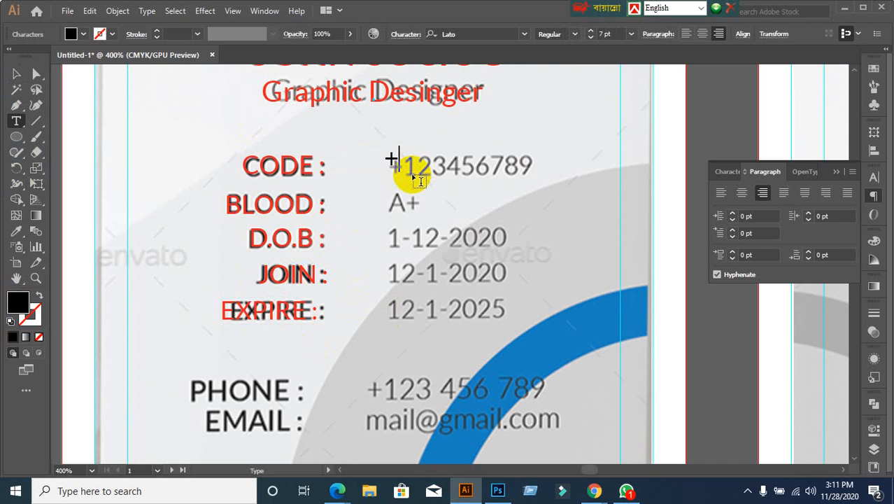
type("+123")
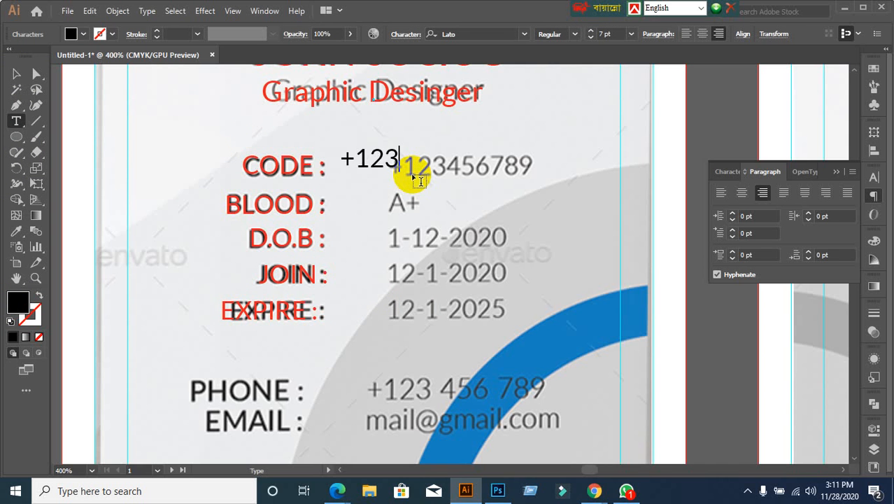
type("456789")
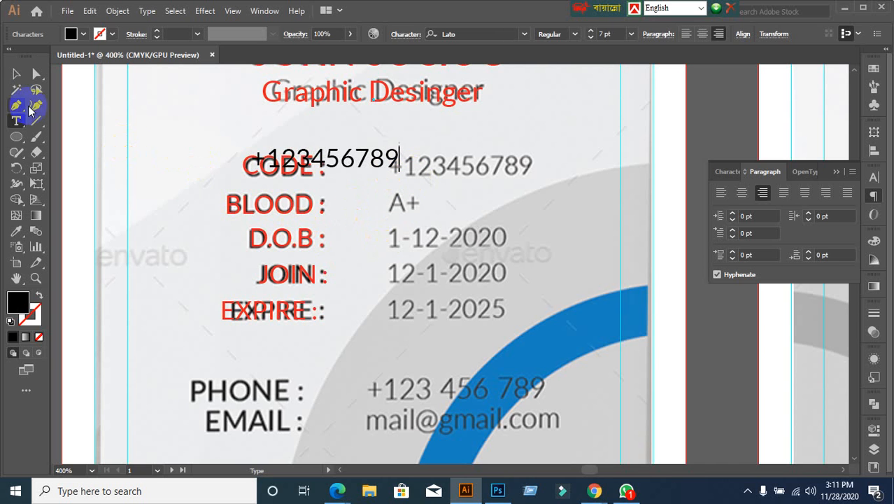
left_click(16, 74)
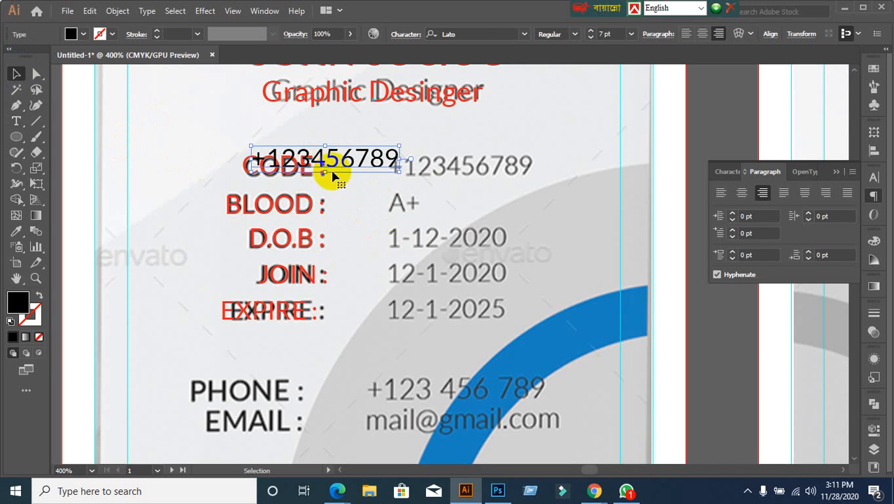
left_click_drag(330, 172, 472, 179)
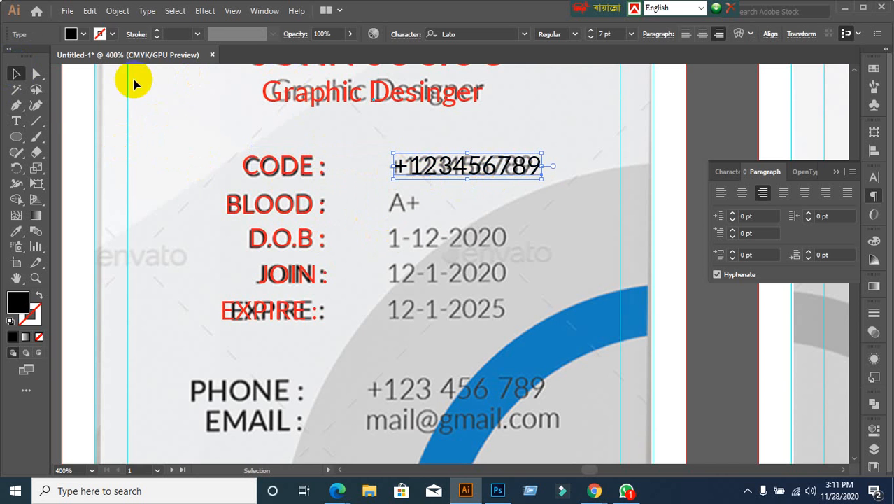
Step: Fill the +123456789 text red and move it up and to the right
left_click(84, 34)
left_click(46, 55)
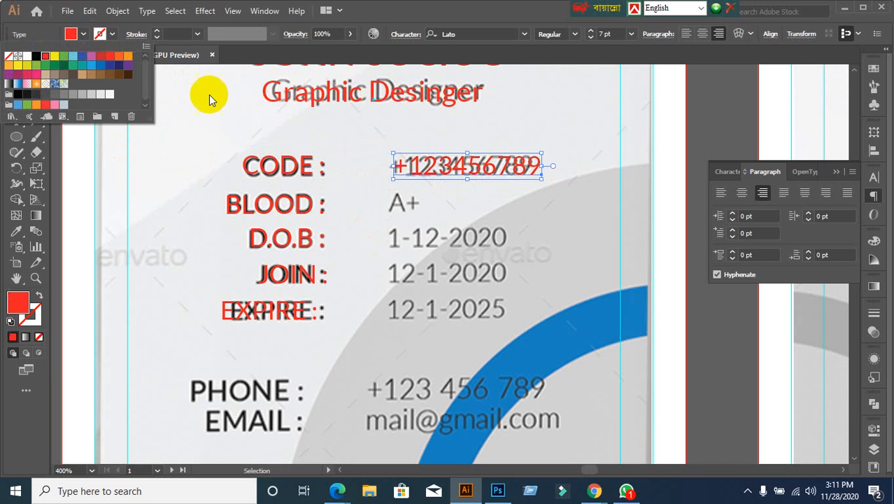
left_click(352, 132)
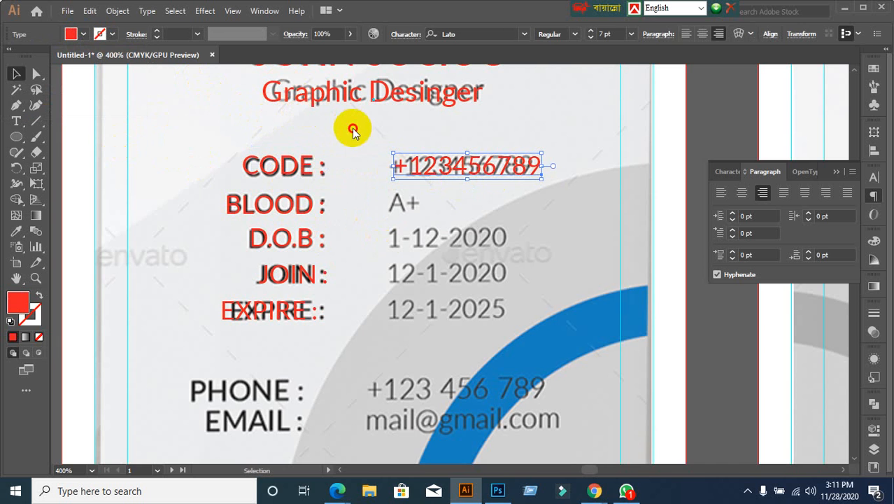
left_click(365, 146)
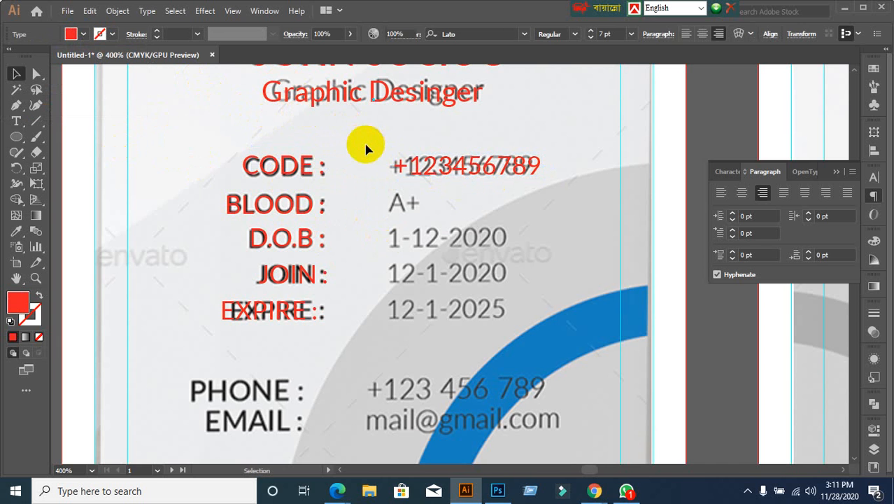
left_click(429, 182)
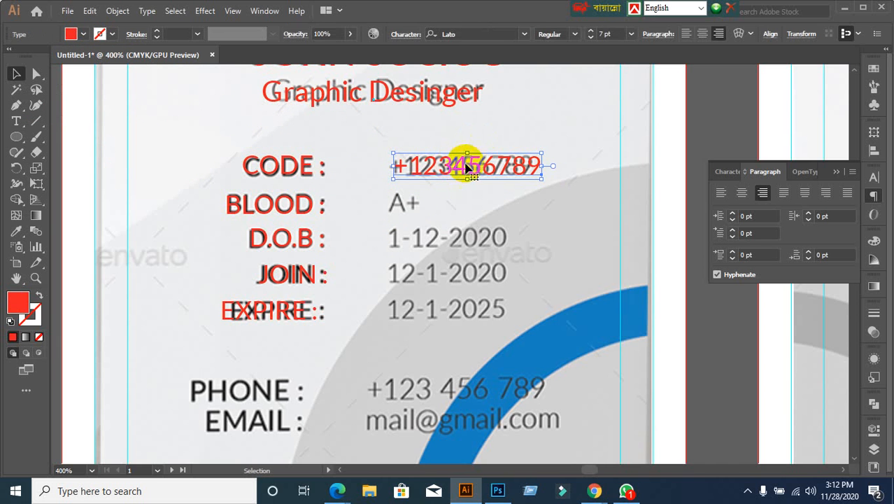
left_click_drag(463, 172, 587, 132)
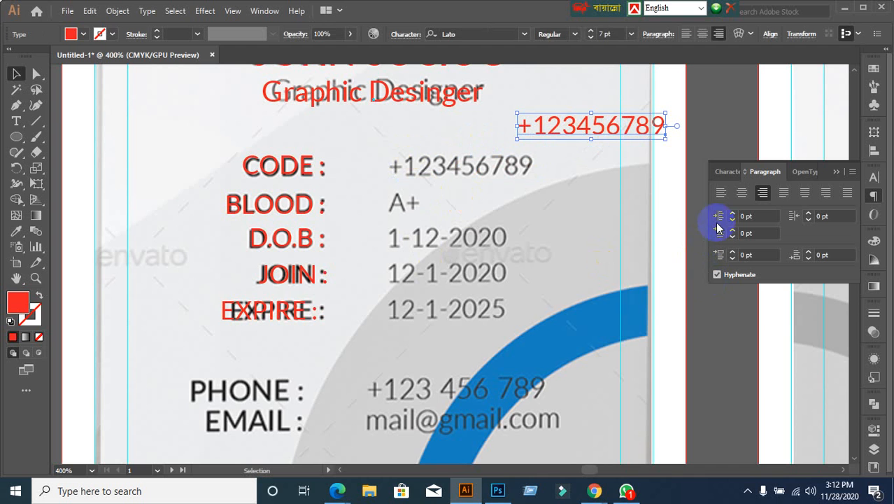
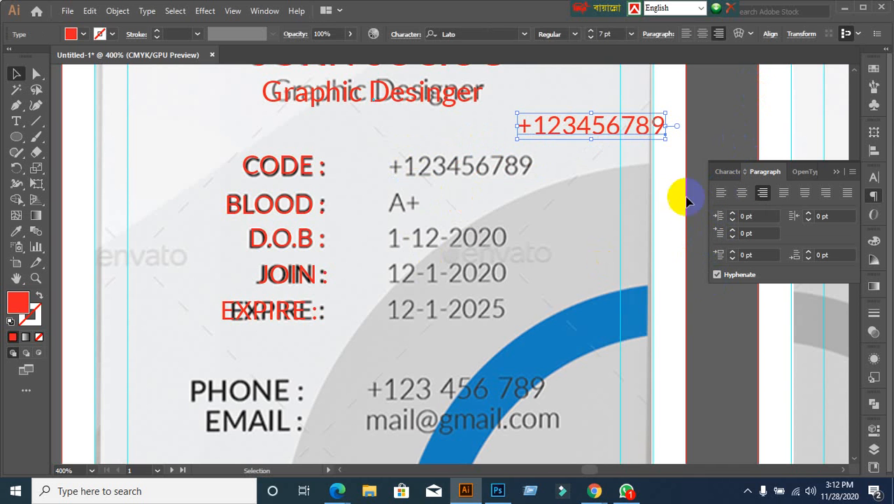
Step: Left-align the red +123456789 text and line it up on the CODE row
left_click(721, 194)
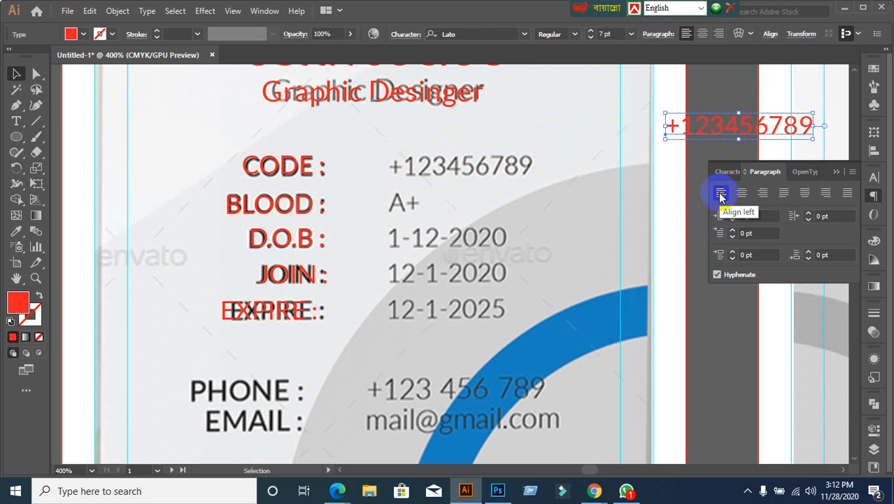
left_click_drag(718, 124, 431, 166)
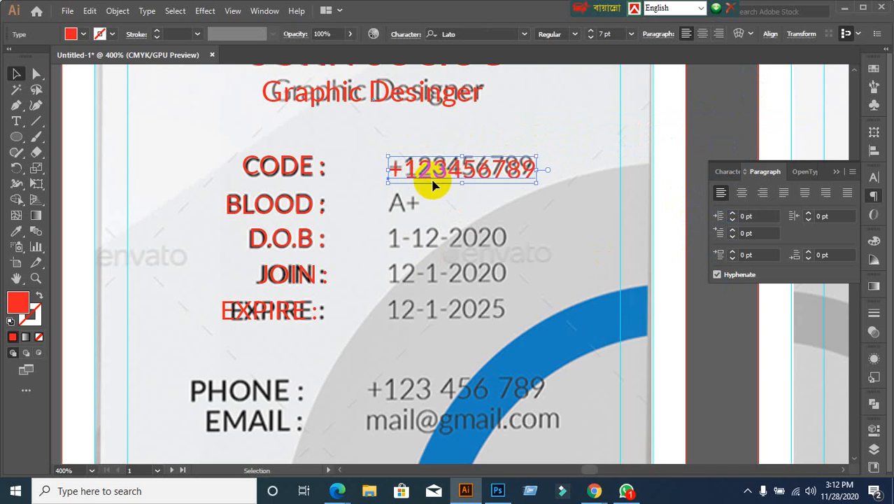
scroll(473, 232, "down", 2)
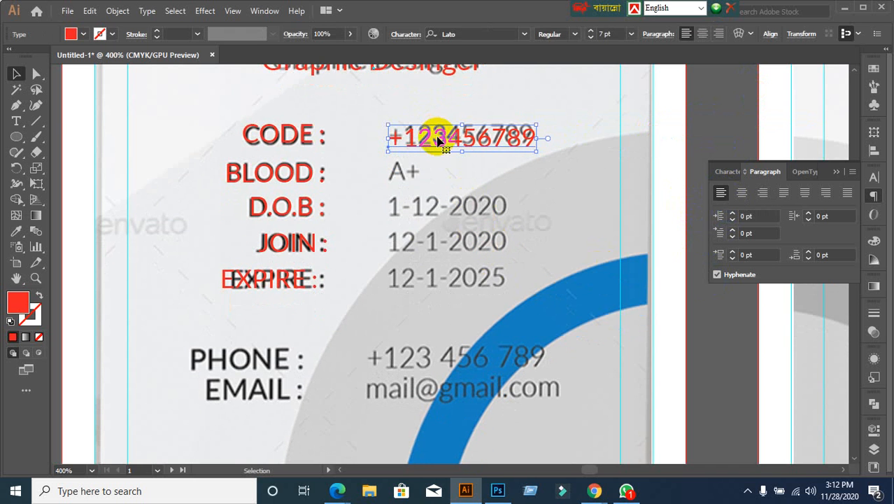
key("Up")
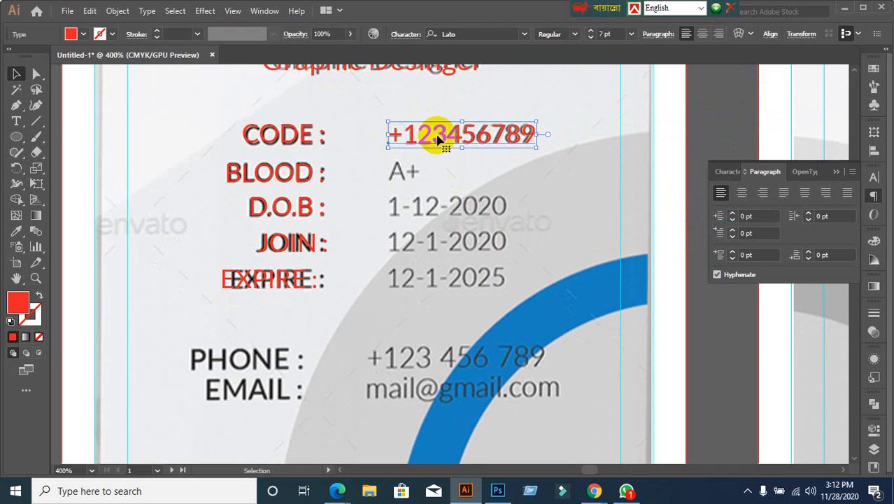
Step: Copy the number down onto the BLOOD row and retype it as A+
left_click_drag(438, 138, 433, 173)
key("t")
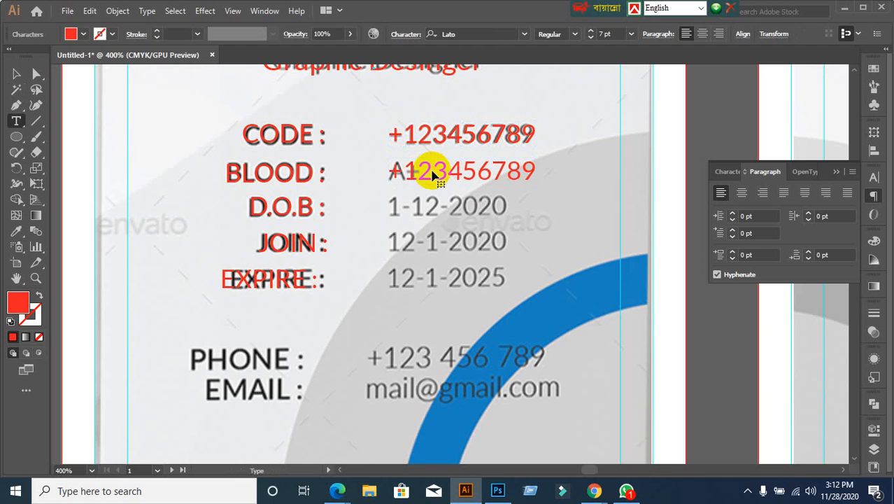
triple_click(477, 171)
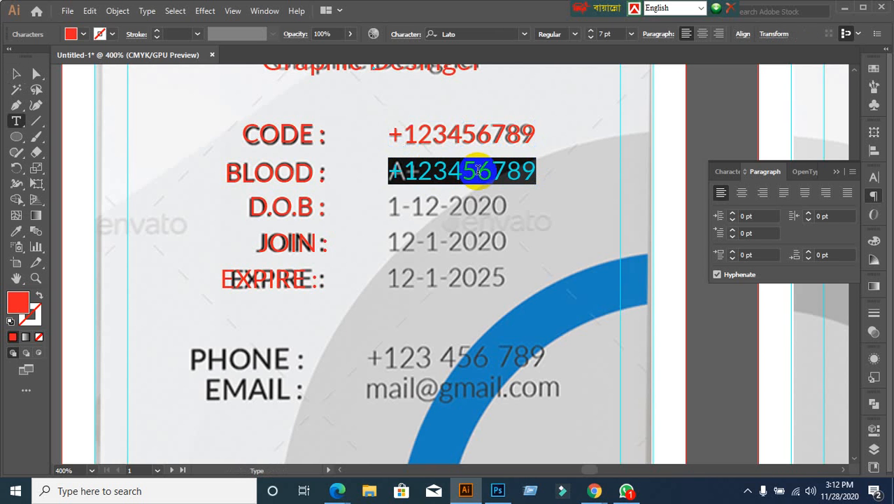
type("A++")
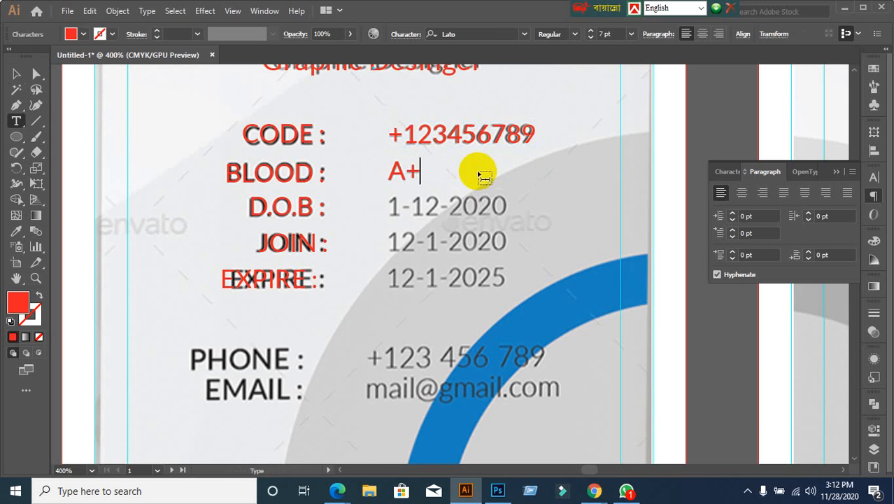
left_click(17, 74)
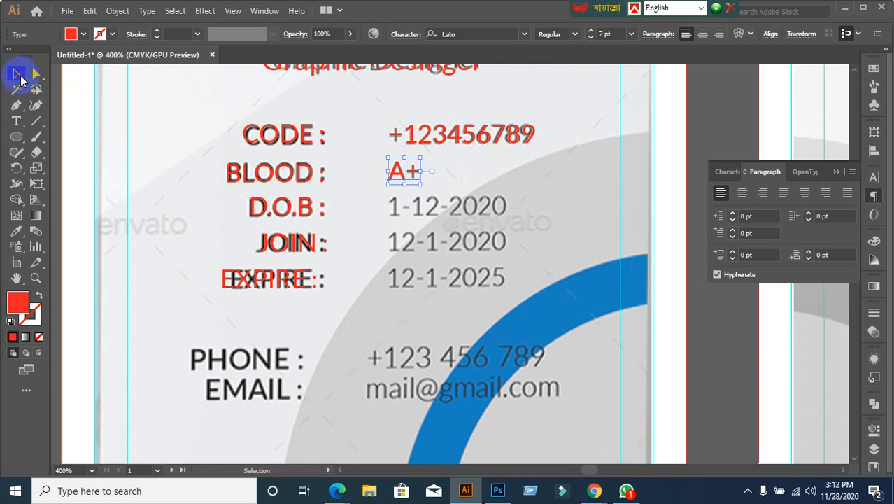
Step: Copy the A+ value onto the D.O.B row and retype it as 1-12-2020
left_click_drag(400, 173, 404, 212, "alt")
double_click(404, 209)
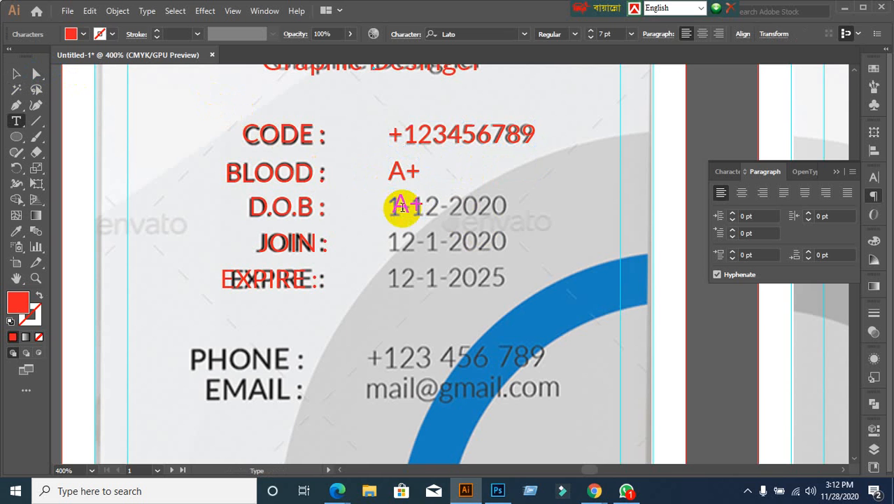
key("ctrl+a")
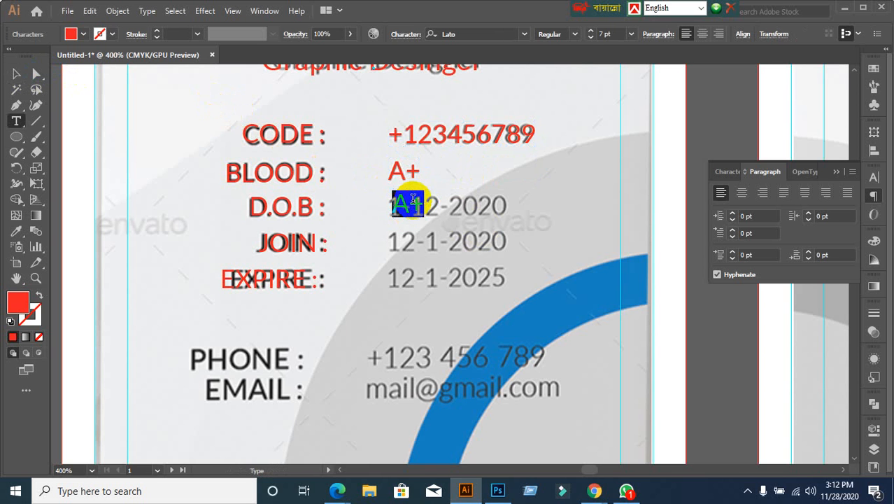
type("1")
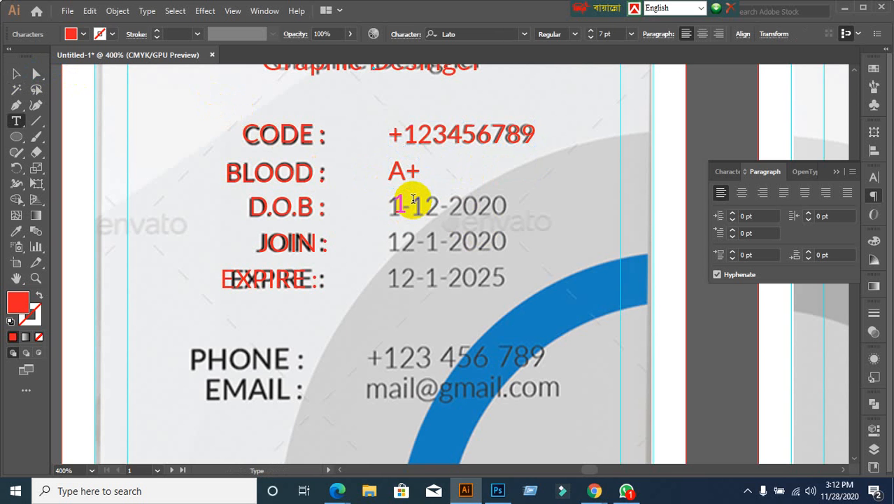
type("-12-2020")
key("Escape")
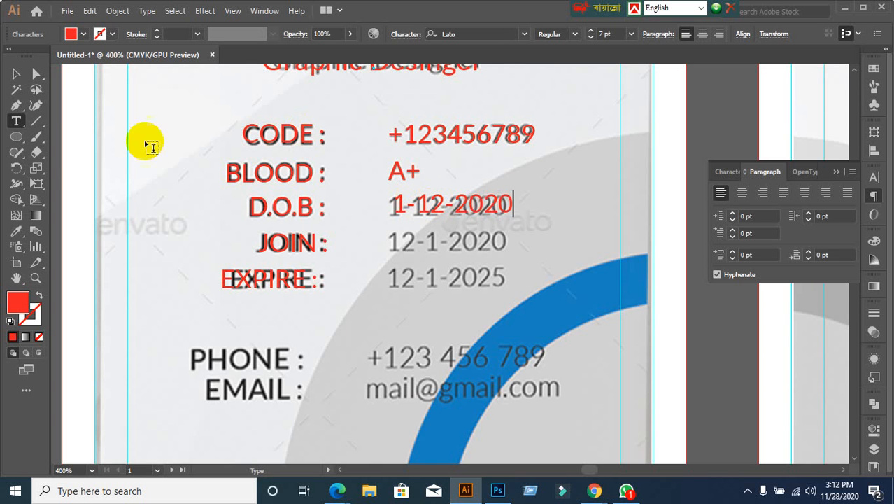
left_click(16, 73)
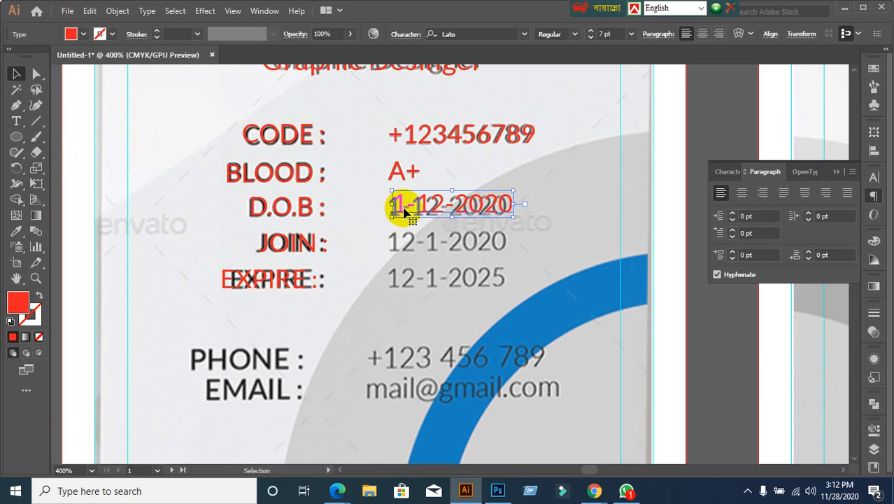
Step: Copy the date onto the JOIN row and retype it as 12-1-2020
left_click_drag(400, 207, 456, 248)
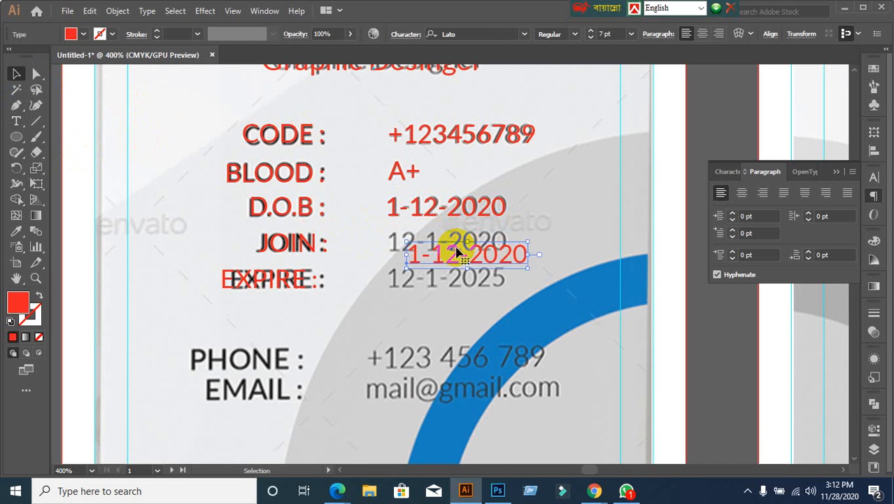
key("ctrl+z")
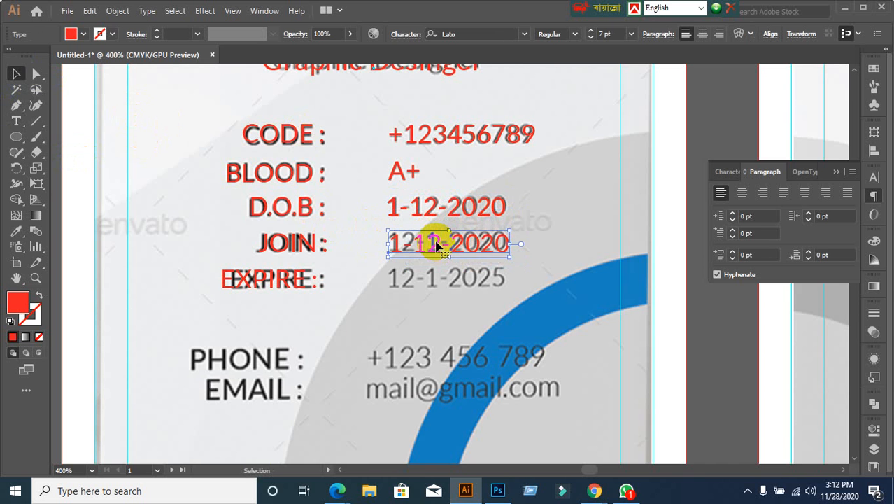
double_click(437, 243)
key("ctrl+a")
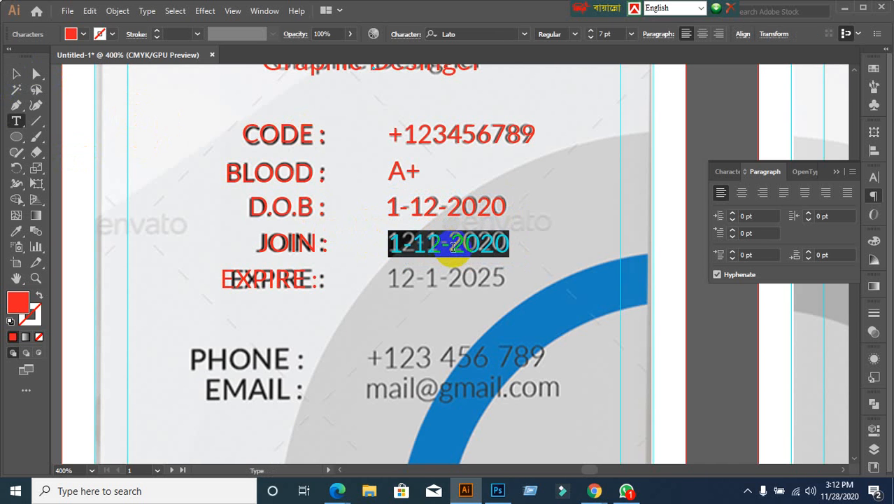
type("12")
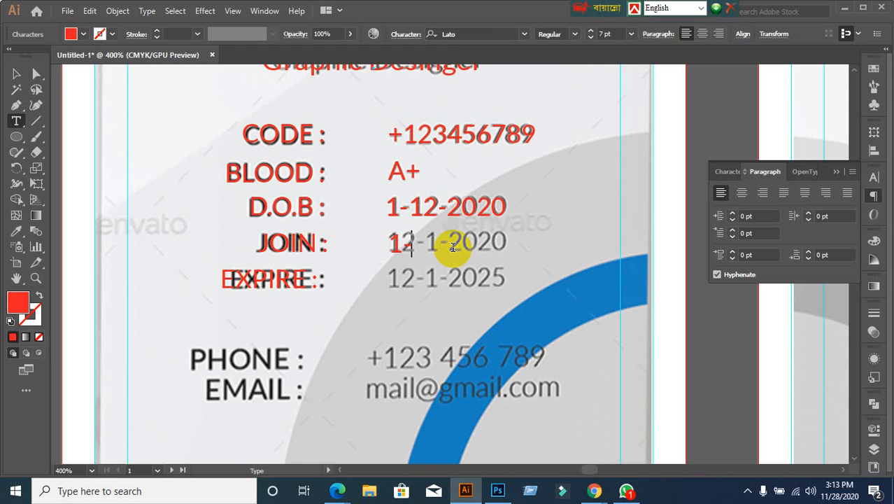
key("BackSpace")
type("12-1-2020")
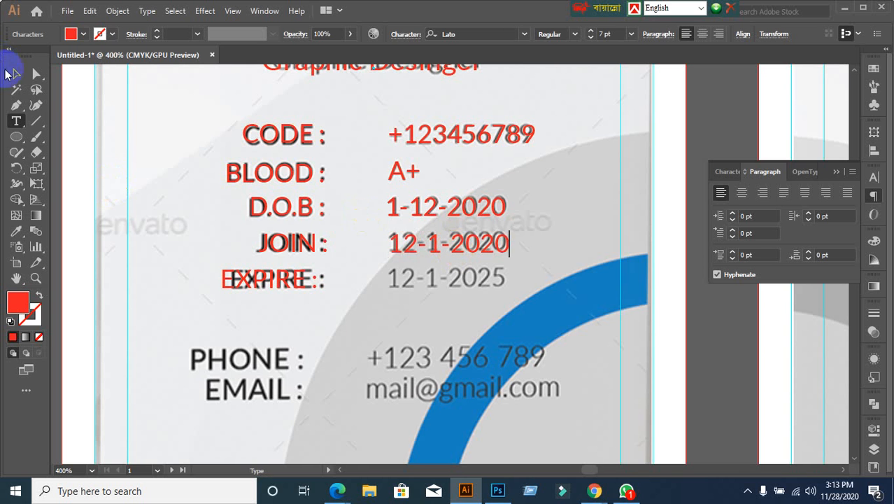
left_click(15, 74)
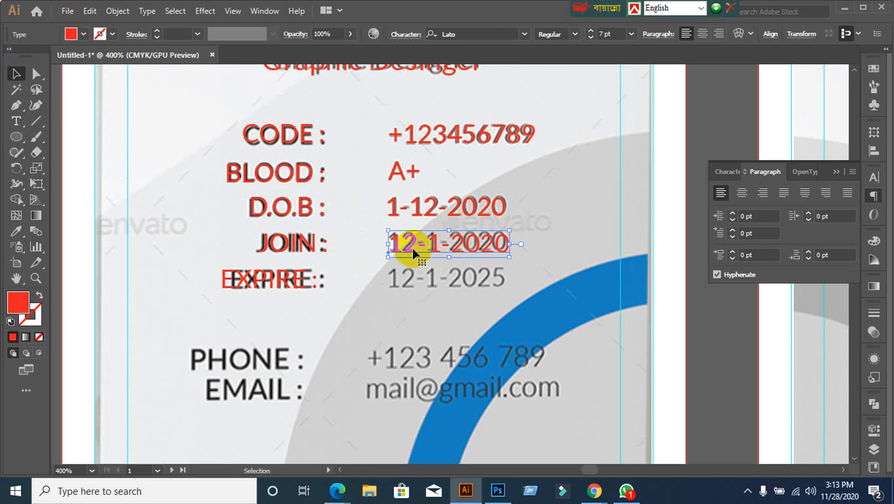
Step: Copy the JOIN date onto the EXPIRE row and retype it as 12-1-2025
left_click_drag(413, 251, 414, 291)
double_click(414, 291)
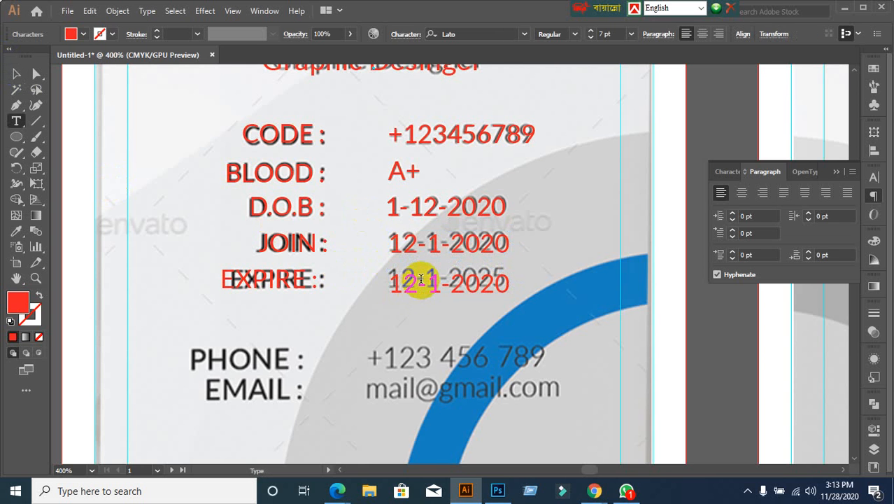
triple_click(419, 280)
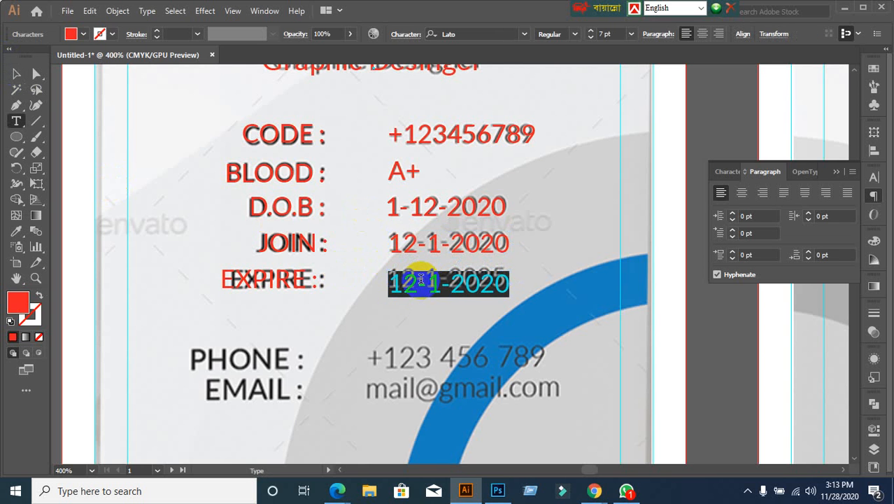
type("12")
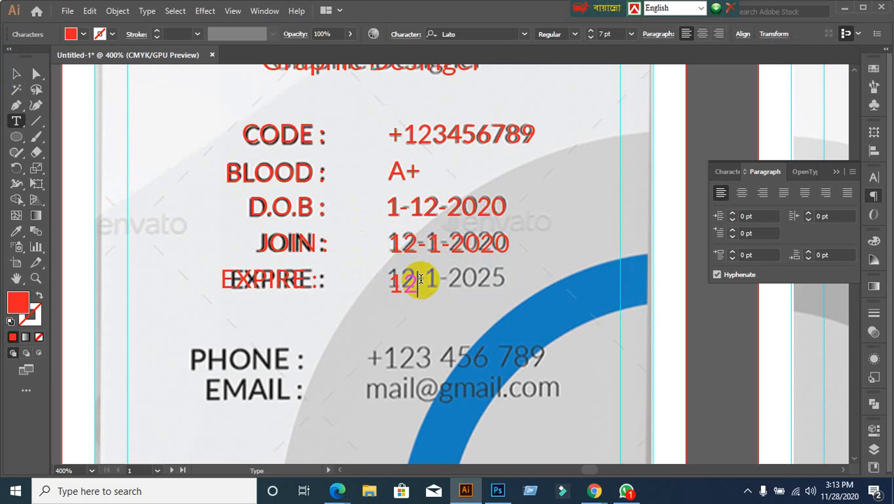
type("0")
key("BackSpace")
type("-1-2025")
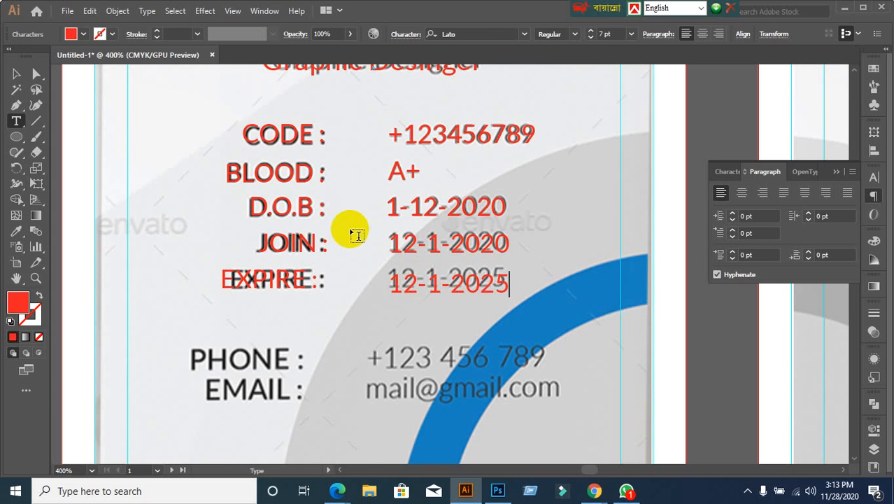
left_click(18, 75)
scroll(329, 286, "down", 1)
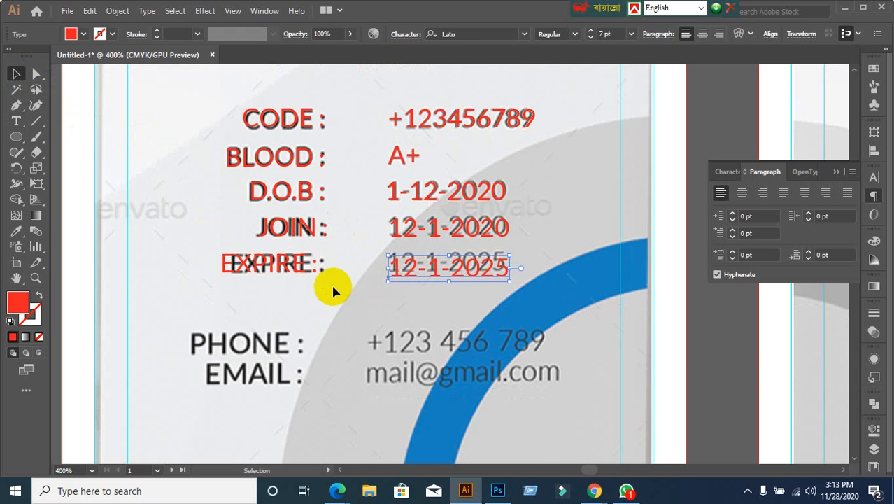
scroll(333, 291, "down", 1)
left_click_drag(330, 289, 349, 185)
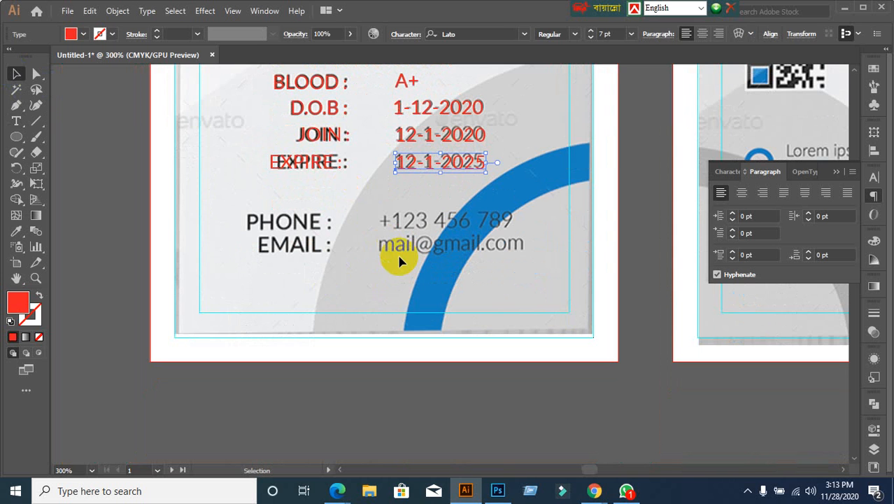
left_click(166, 240)
Step: Type a new PHONE label and place it over the template's PHONE label
scroll(252, 253, "up", 1)
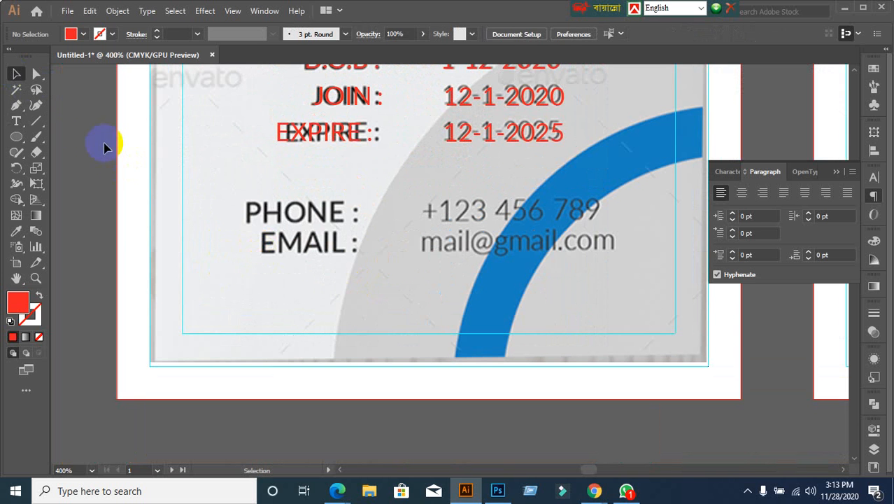
left_click(23, 122)
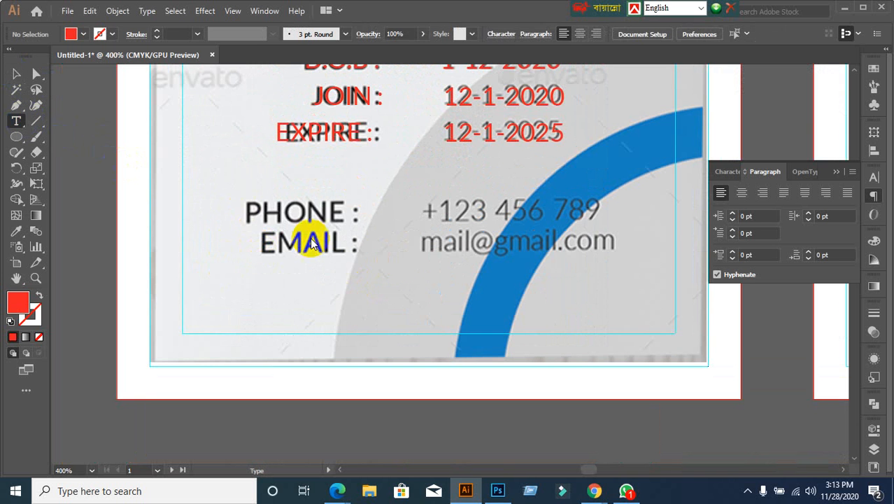
left_click(262, 215)
type("PHONE :")
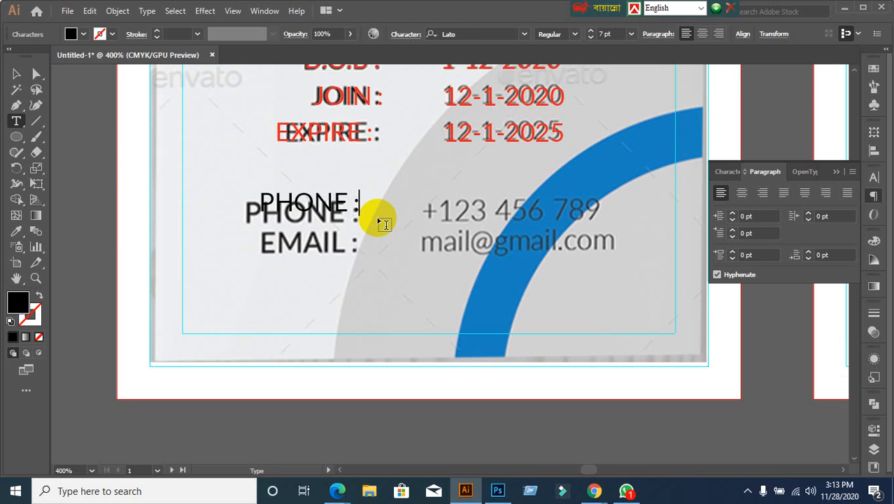
left_click(16, 74)
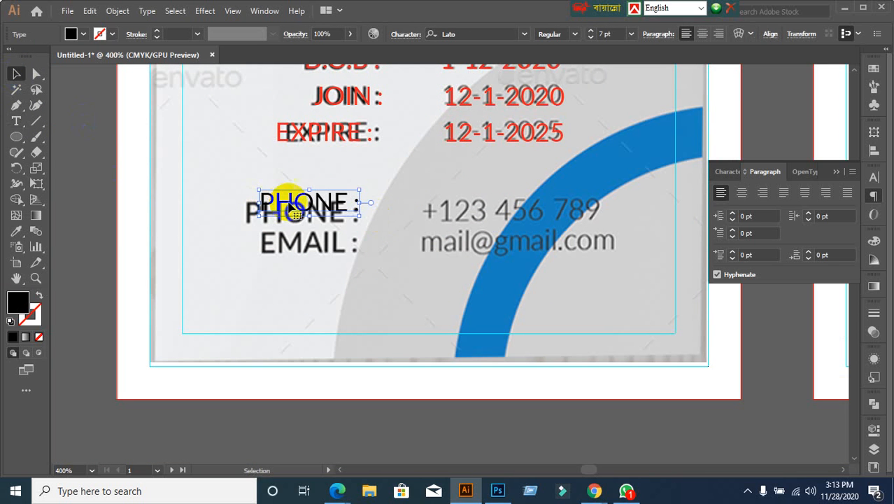
left_click(292, 196)
mouse_move(291, 198)
left_mouse_down()
mouse_move(266, 206)
mouse_move(279, 210)
left_mouse_up()
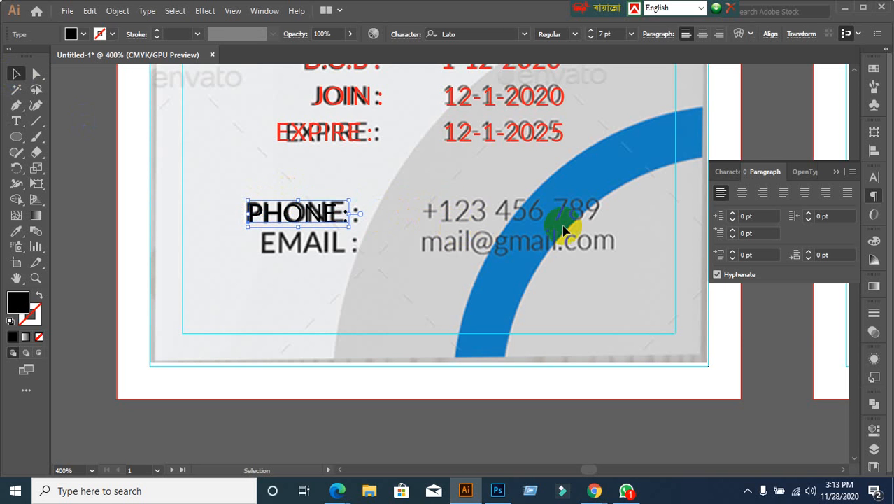
Step: Give the PHONE label 8 pt size, red fill and Medium weight
left_click(729, 173)
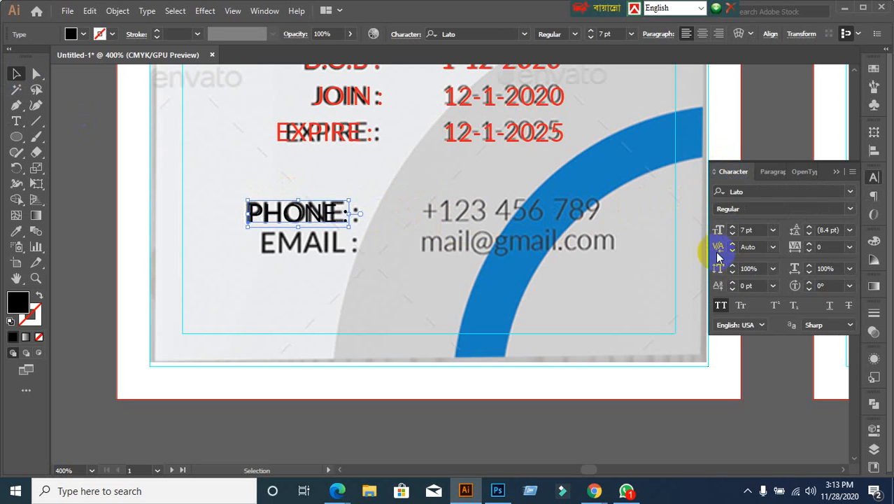
left_click(757, 231)
key("Up")
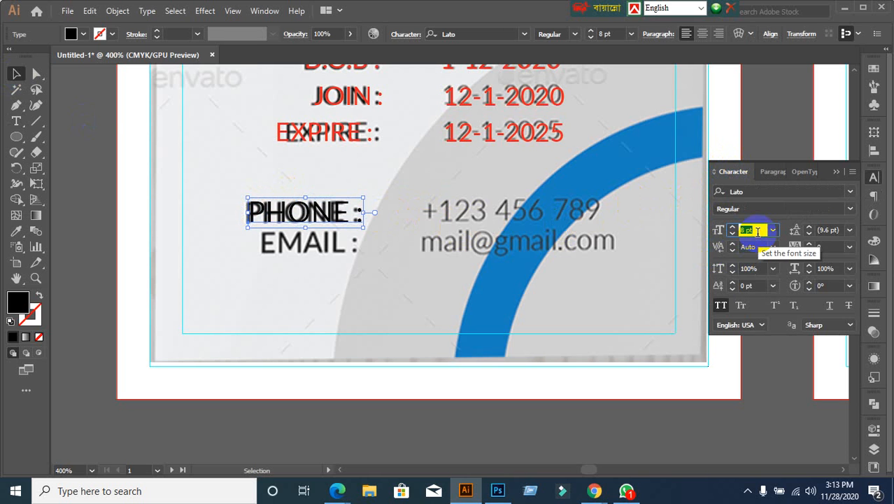
left_click(71, 33)
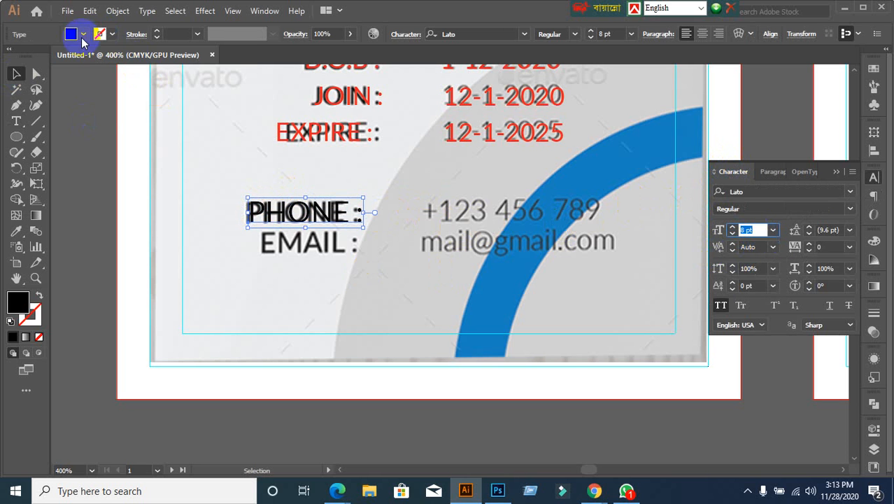
left_click(45, 56)
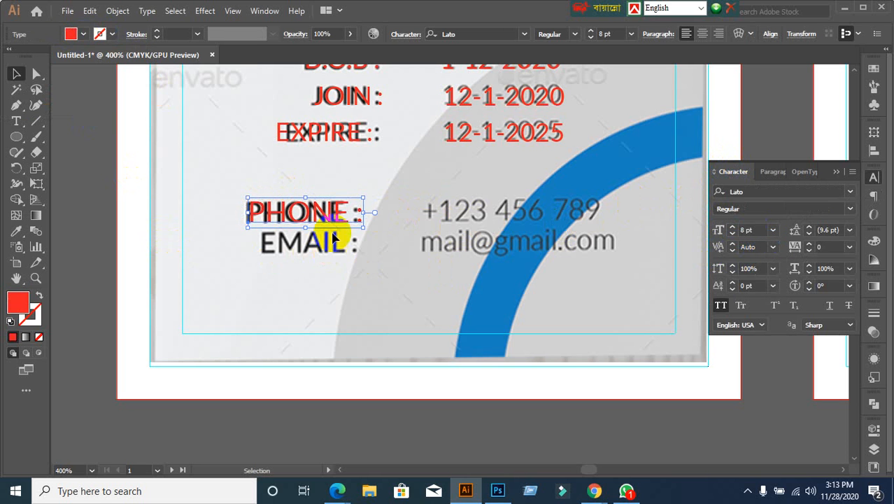
key("Left")
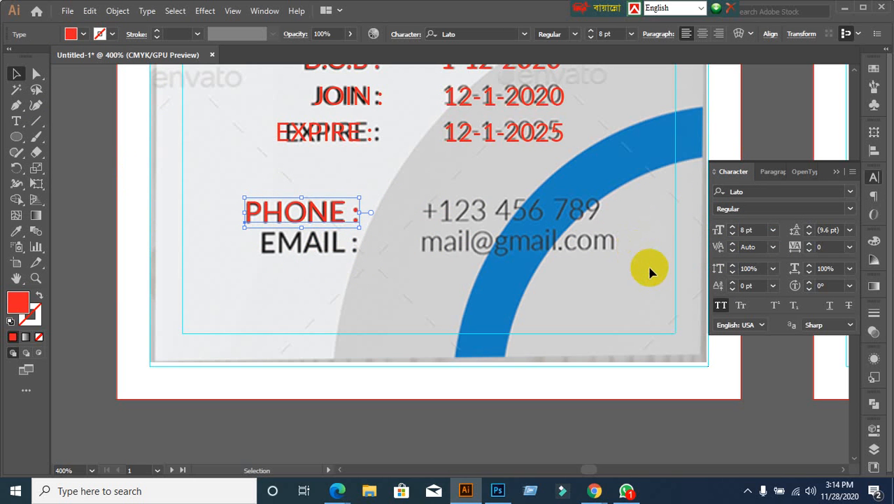
left_click(849, 209)
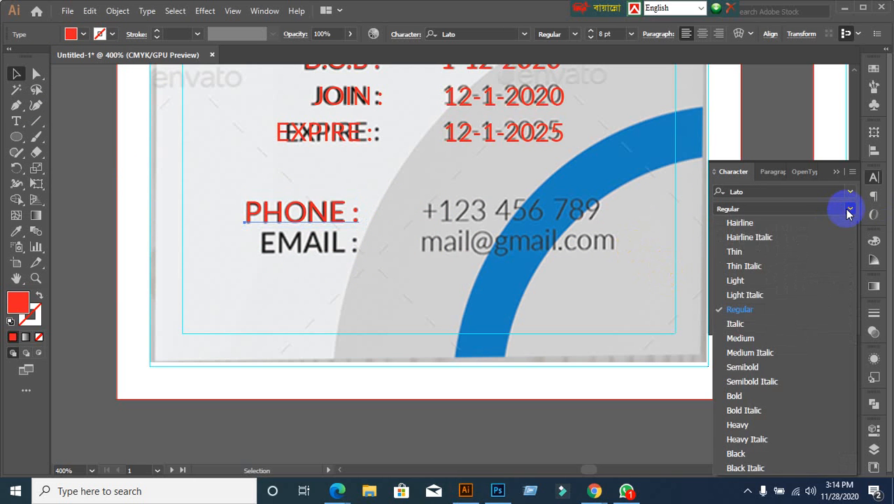
left_click(742, 340)
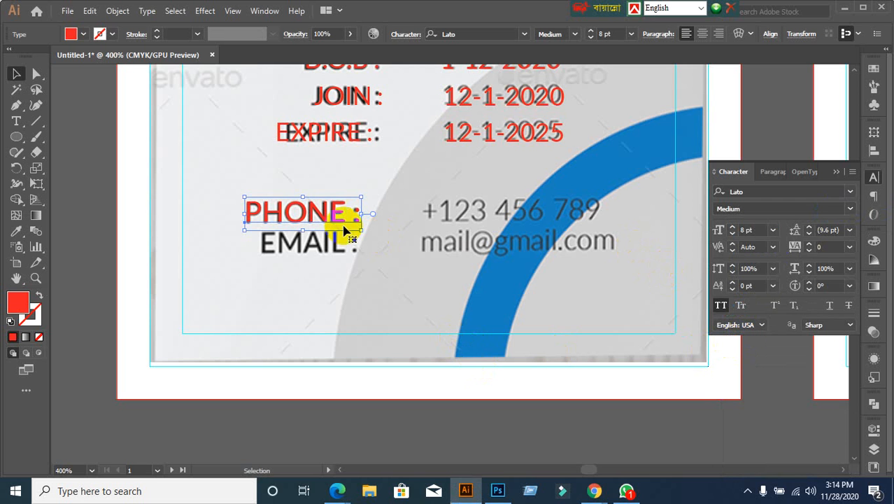
Step: Duplicate the PHONE label onto the EMAIL line and retype it as EMAIL
left_click_drag(339, 221, 340, 256)
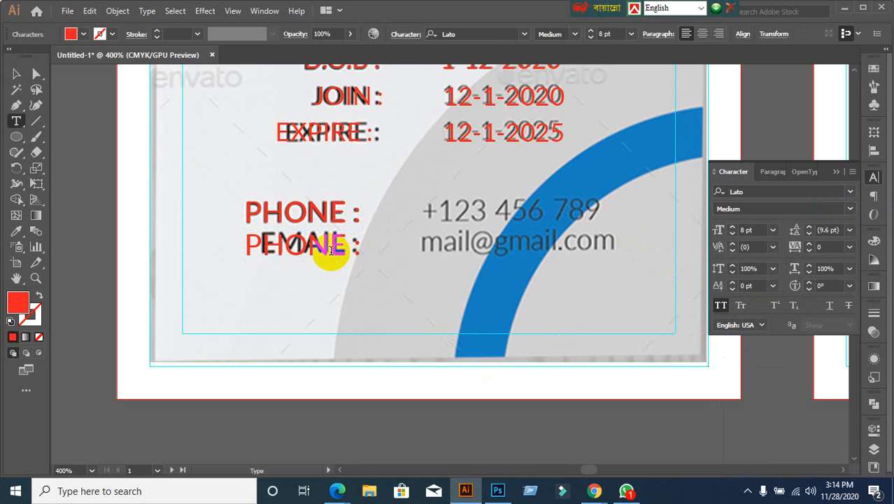
triple_click(325, 249)
type("EMAIL")
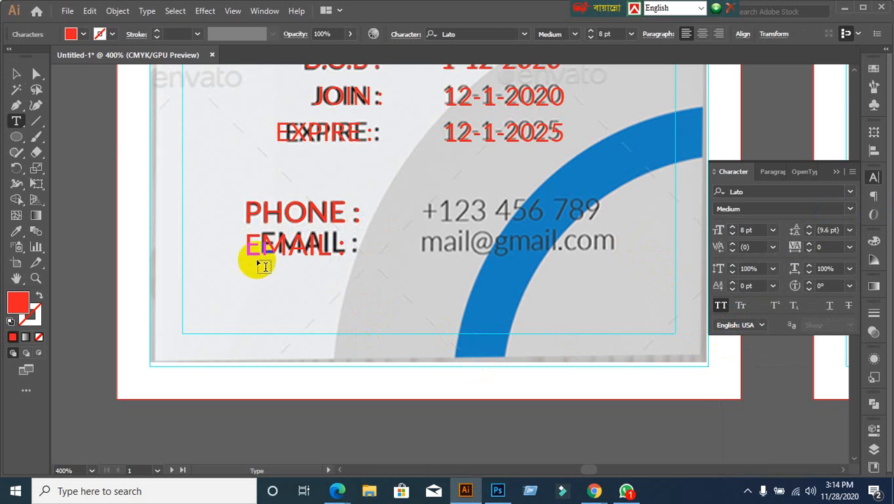
left_click(17, 74)
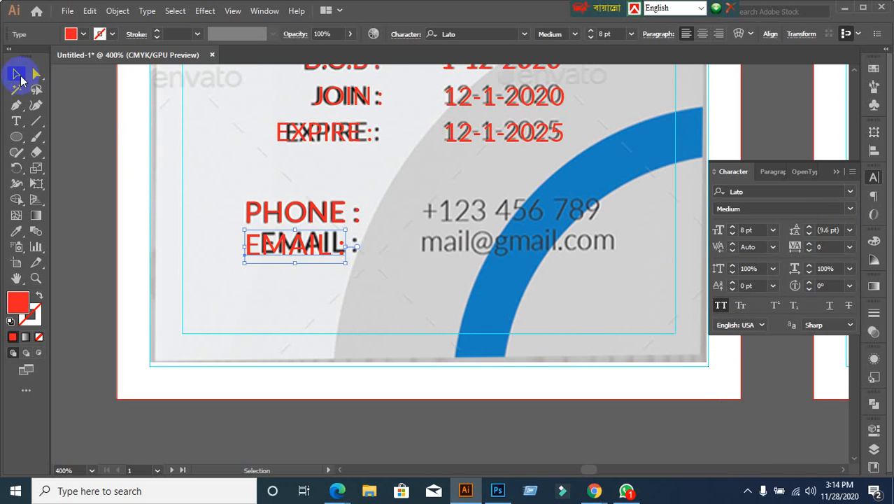
Step: Right-align the PHONE and EMAIL labels and move both onto the template's labels
left_click(253, 214)
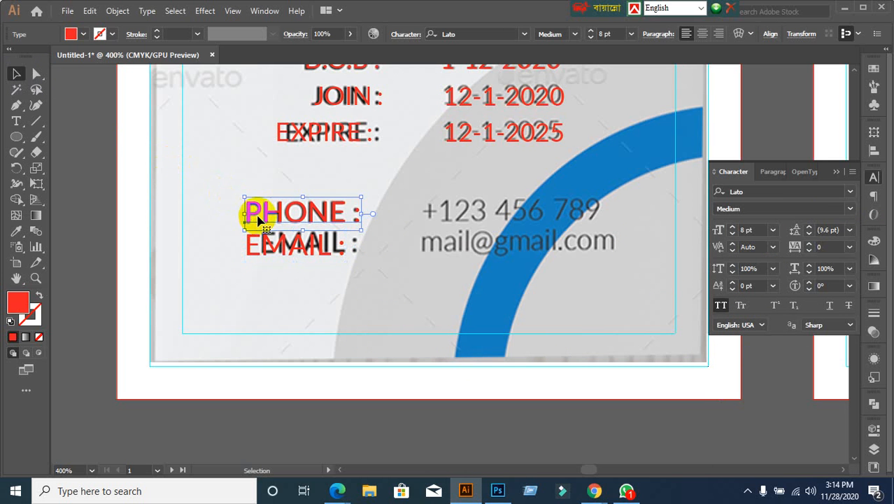
left_click(771, 172)
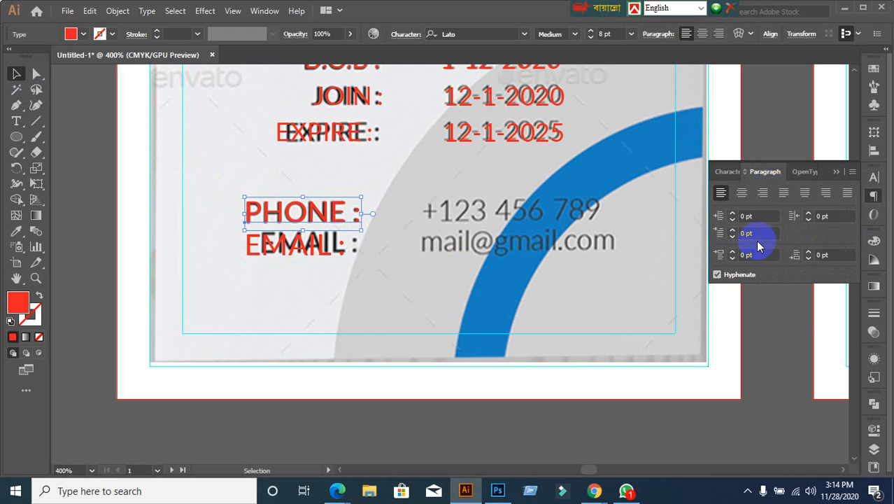
left_click(762, 192)
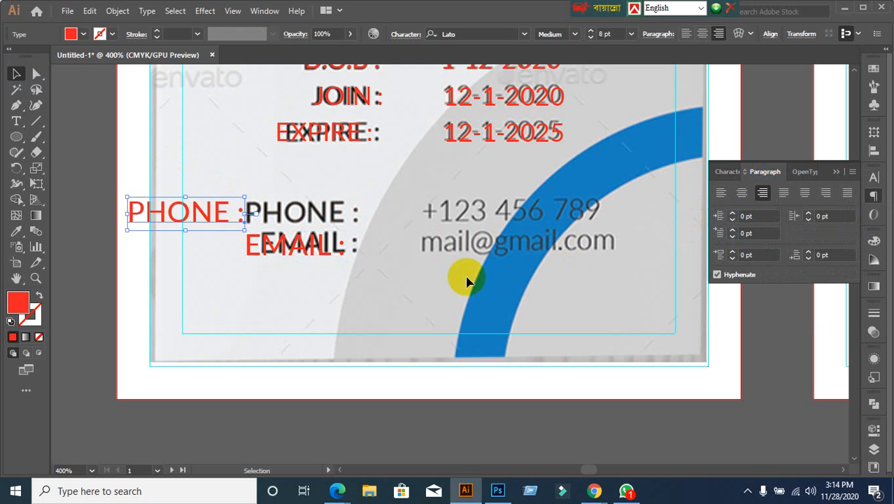
left_click(322, 252)
left_click(763, 193)
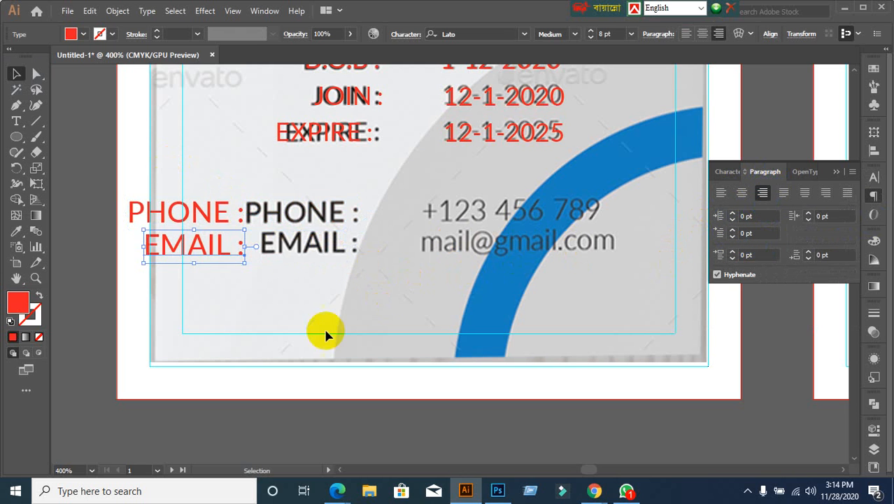
left_click(323, 334)
left_click(196, 251)
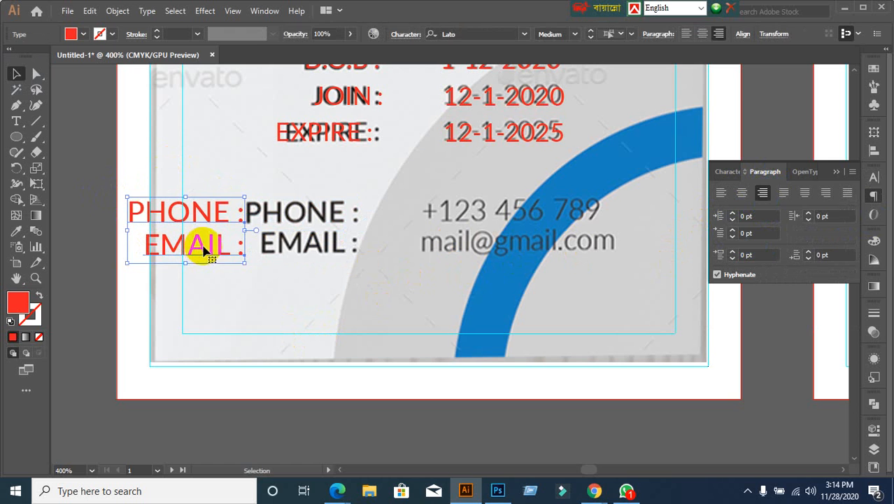
left_click_drag(210, 249, 318, 243)
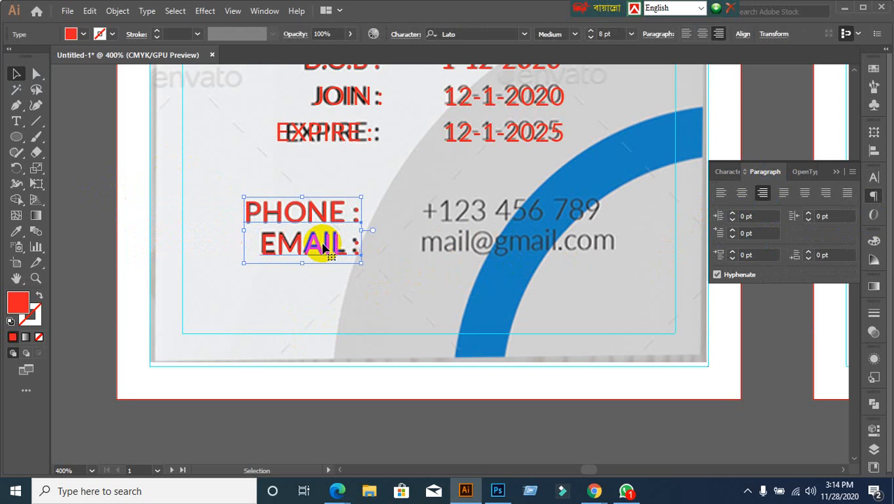
left_click(472, 320)
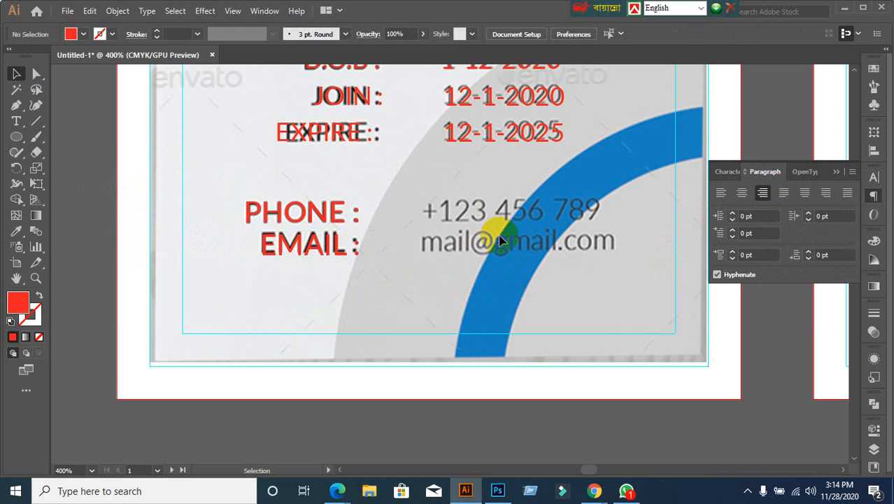
Step: Add the phone number +123 456 789 and place it over the template's number
left_click(16, 121)
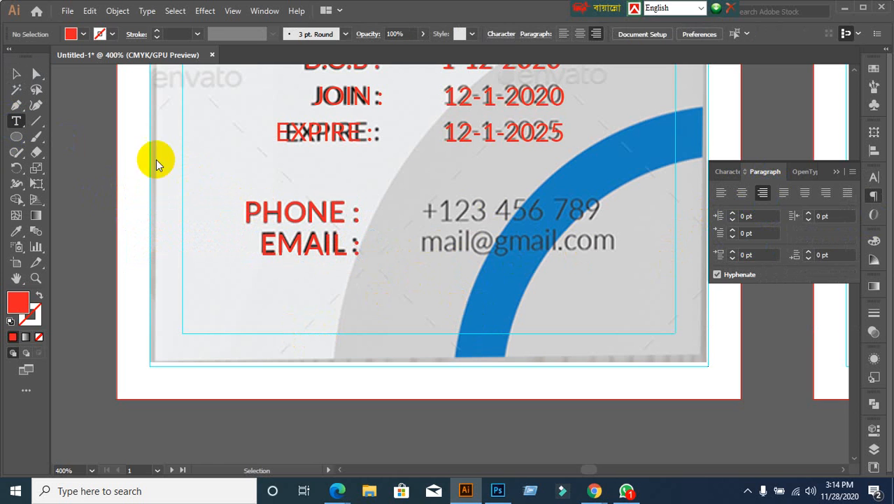
left_click(470, 214)
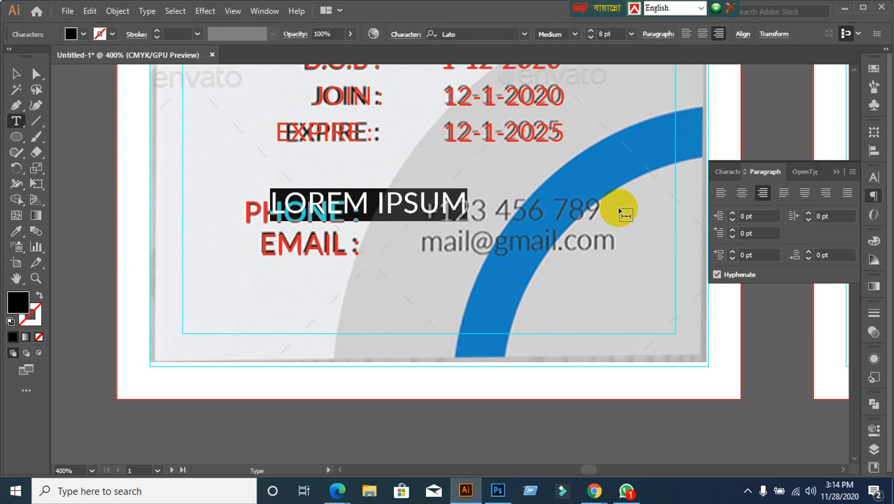
key("BackSpace")
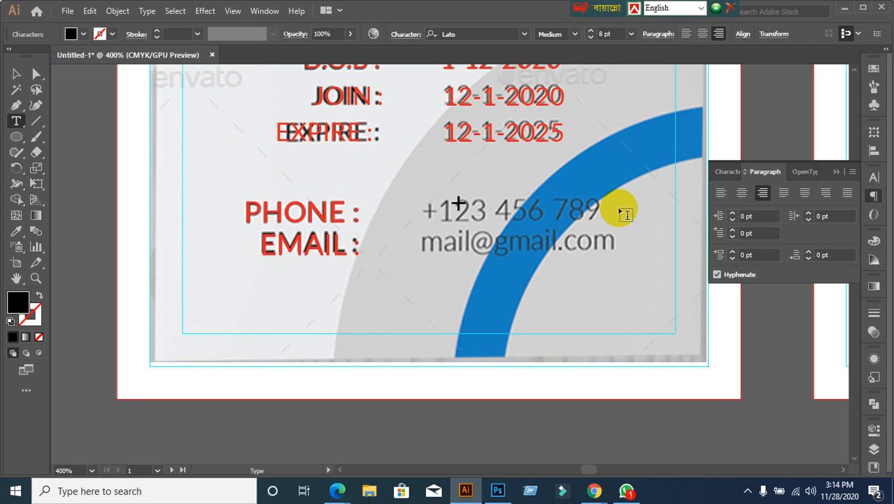
type("+123")
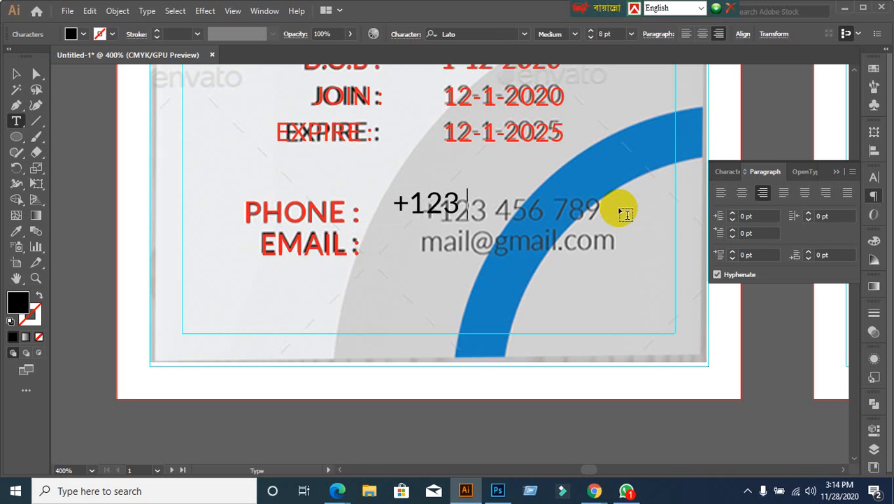
type(" 456 789")
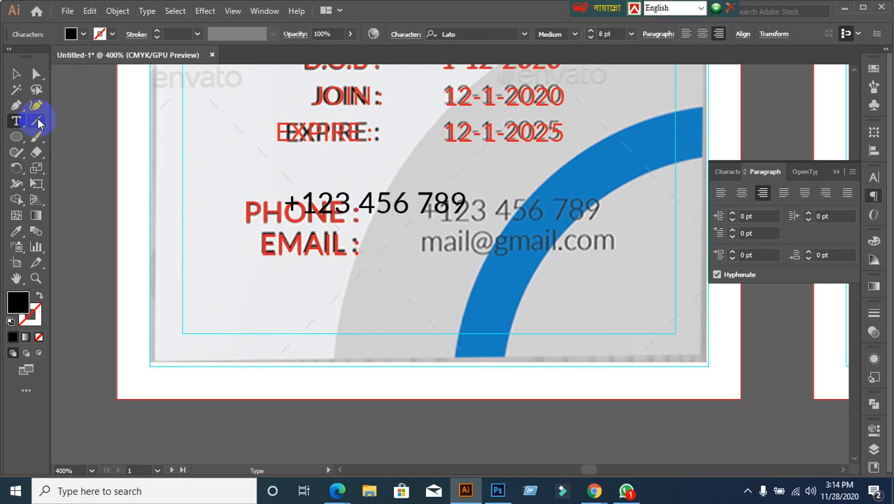
left_click(16, 74)
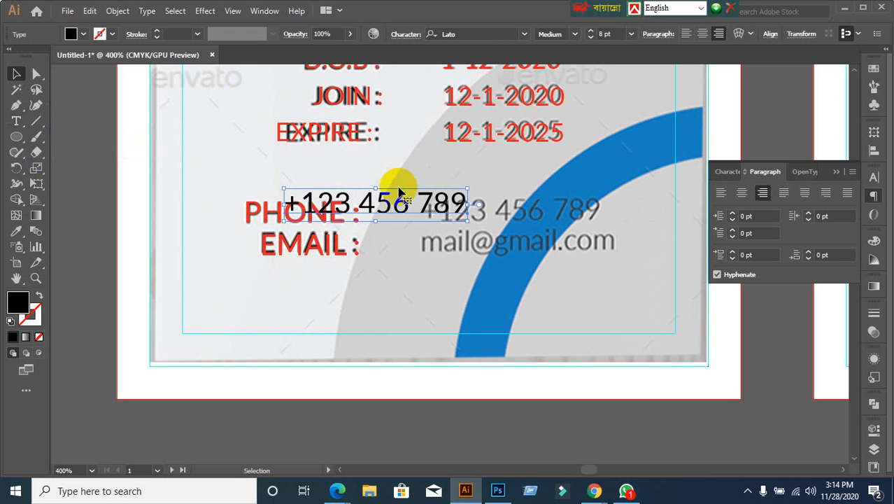
left_click_drag(406, 198, 530, 205)
left_click(489, 258)
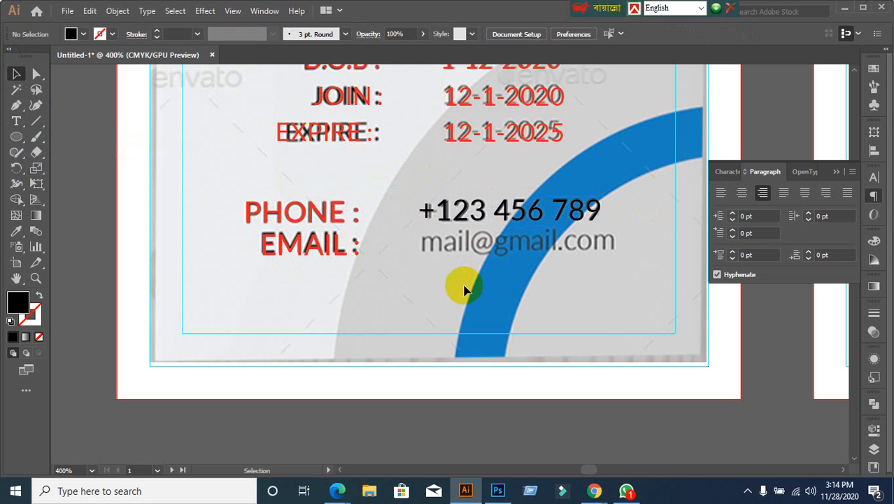
Step: Type the sample e-mail address in capitals on the EMAIL row
left_click(23, 123)
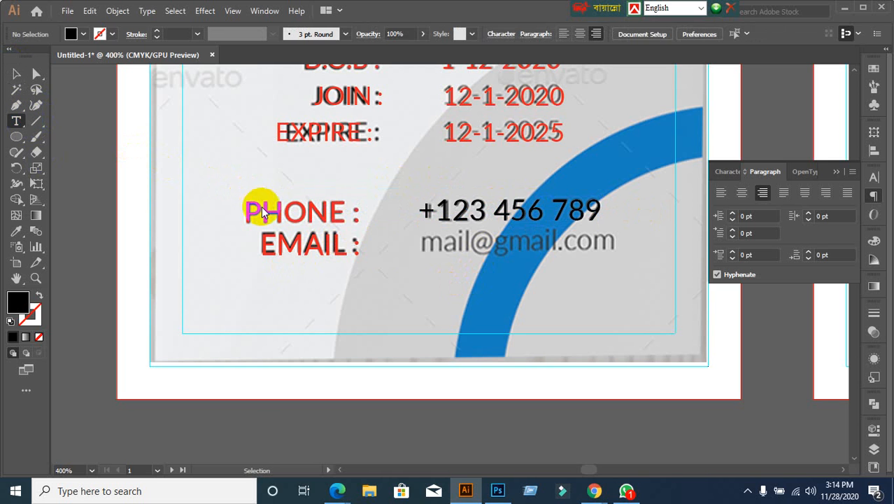
left_click(403, 268)
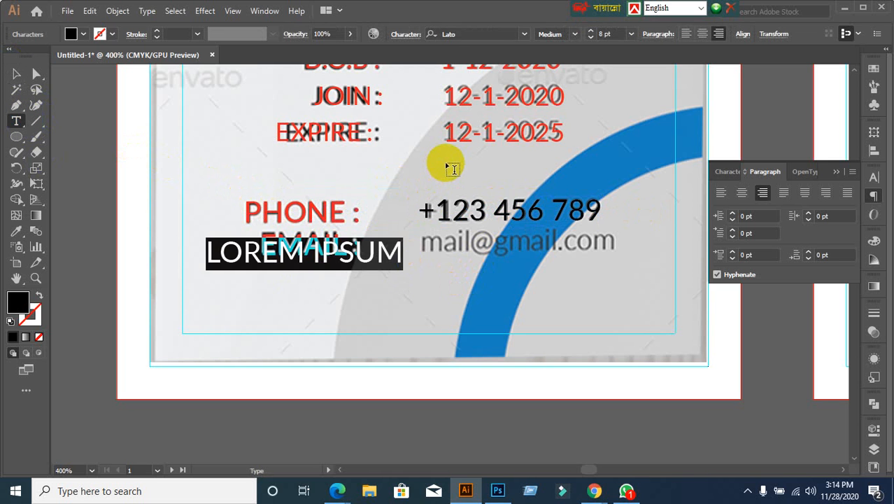
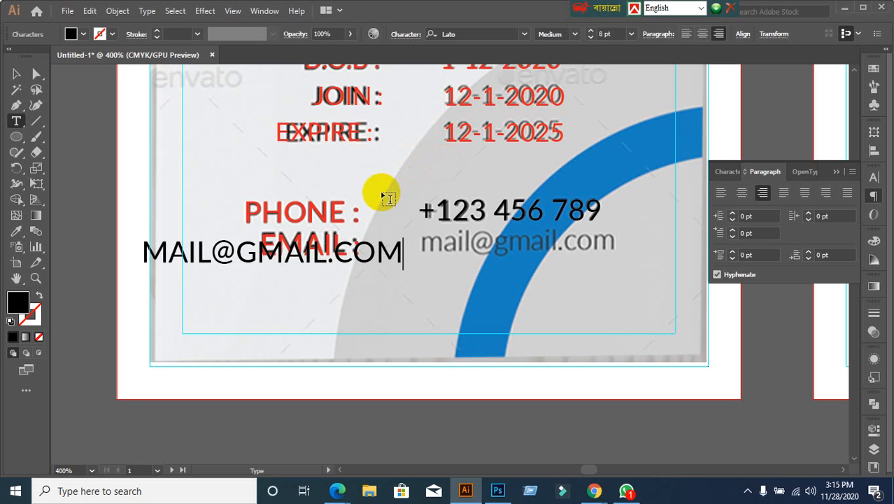
left_click(16, 73)
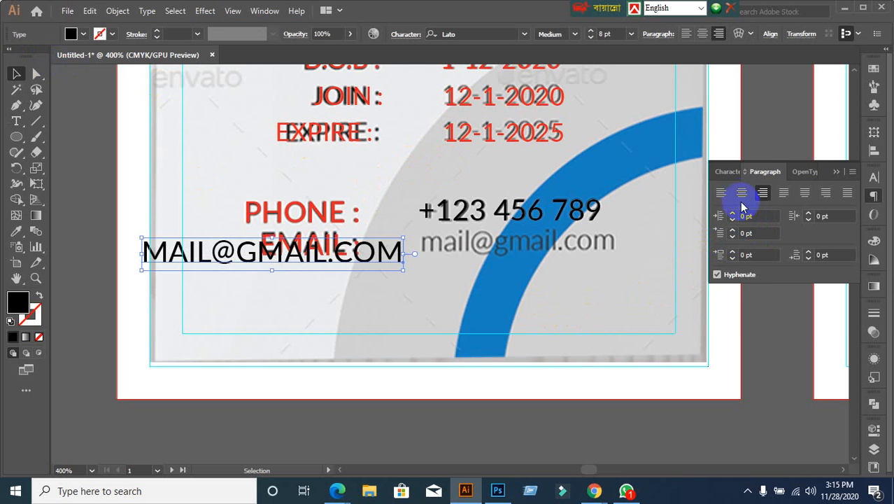
Step: Turn off All Caps on the e-mail address, move it over the template's address and fill it red
left_click(727, 171)
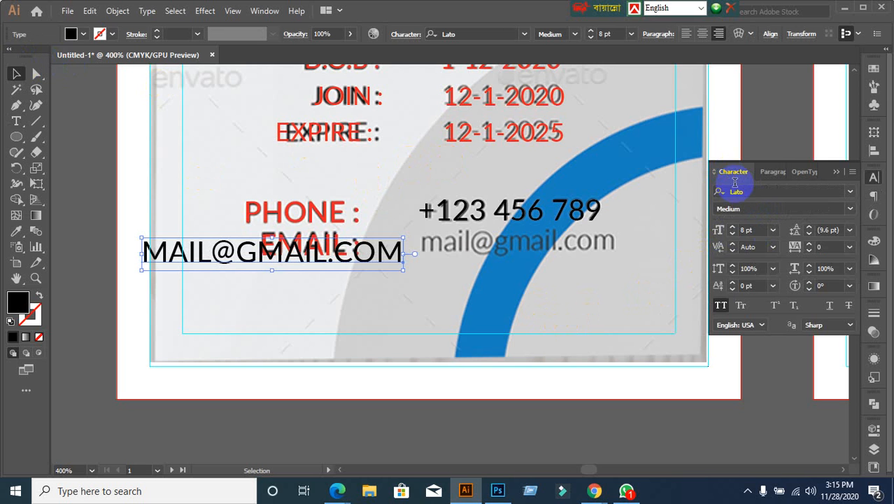
left_click(723, 305)
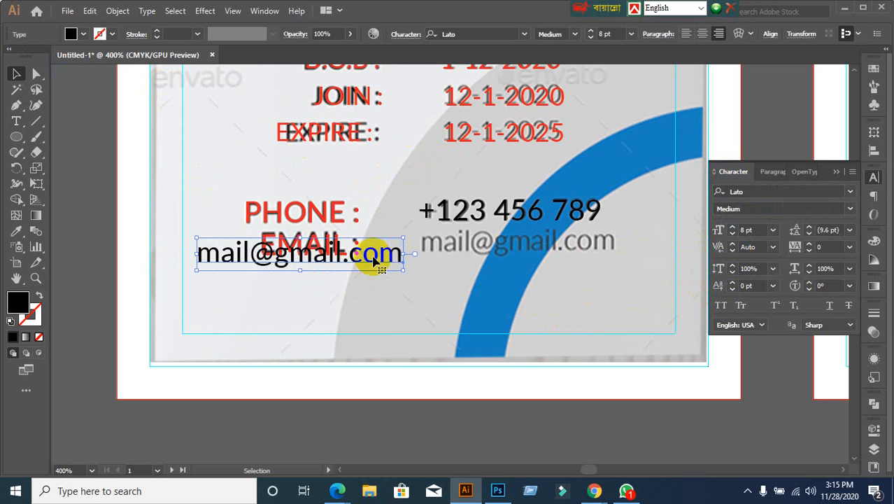
left_click_drag(374, 260, 596, 251)
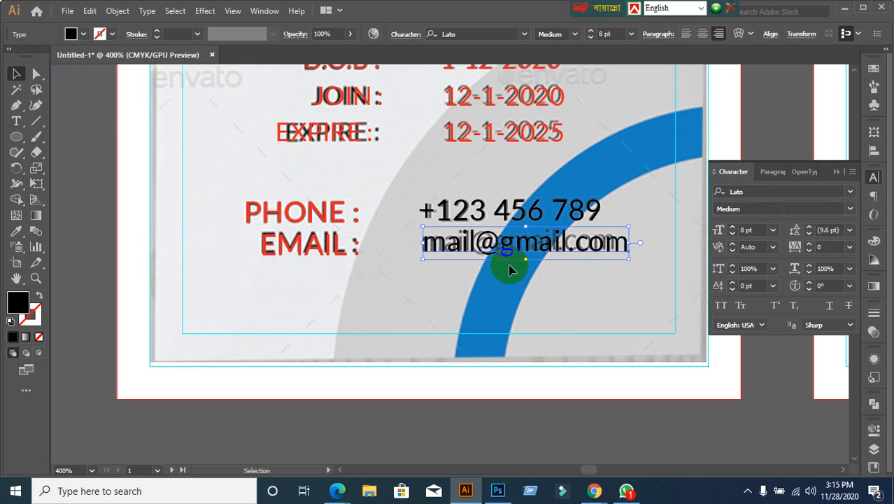
left_click(83, 34)
left_click(46, 55)
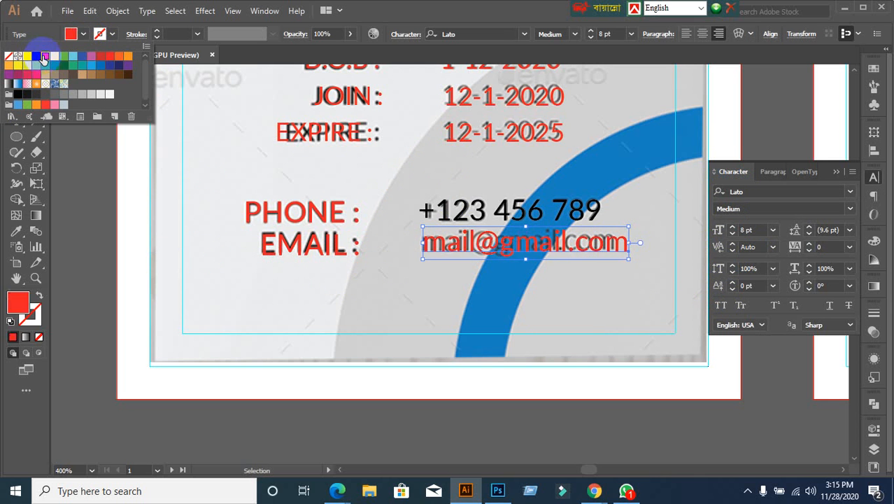
left_click(426, 195)
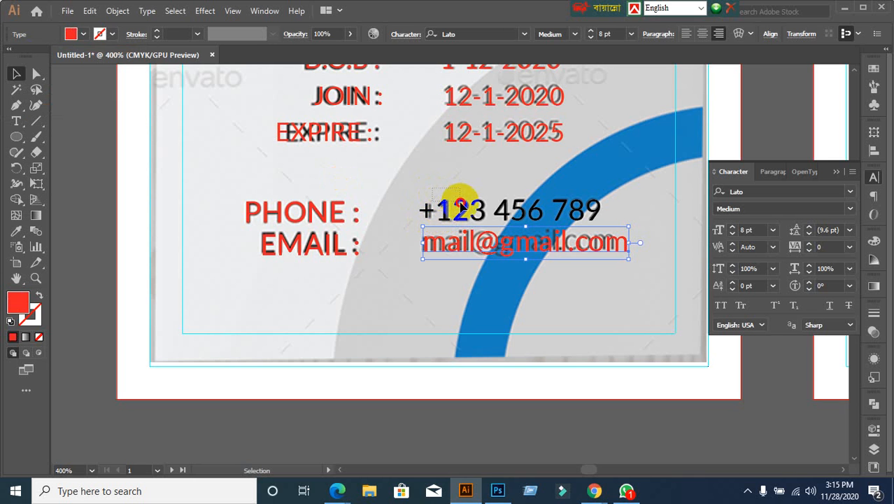
Step: Fill the +123 456 789 phone number red
left_click(459, 210)
left_click(73, 34)
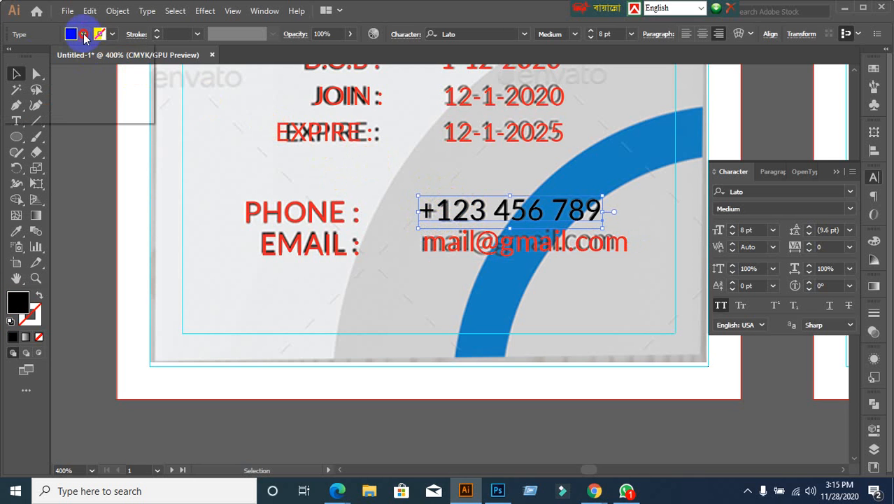
left_click(45, 55)
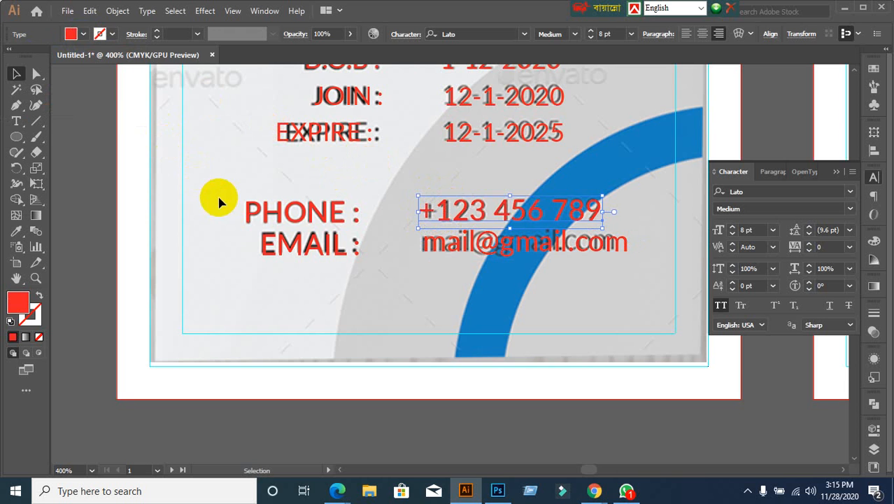
scroll(217, 200, "down", 2)
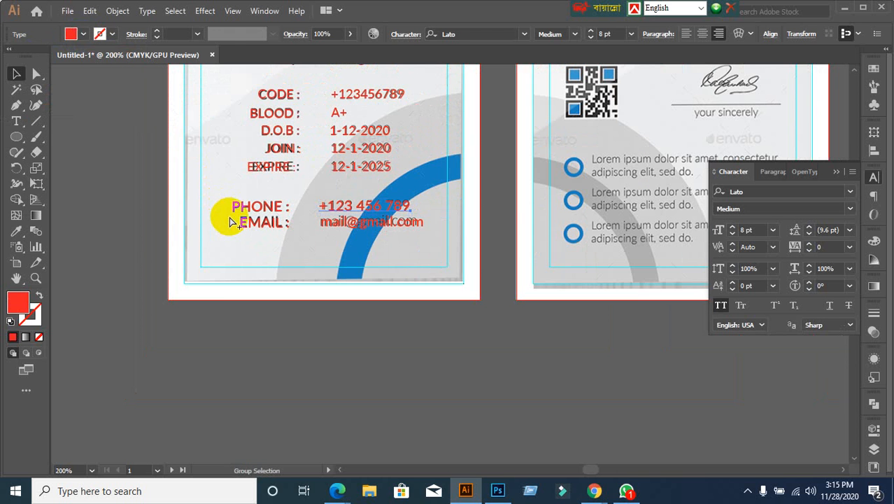
Step: Show all hidden artwork and lock the card's white background rectangle with Ctrl+2
key("ctrl+alt+3")
scroll(295, 262, "down", 1)
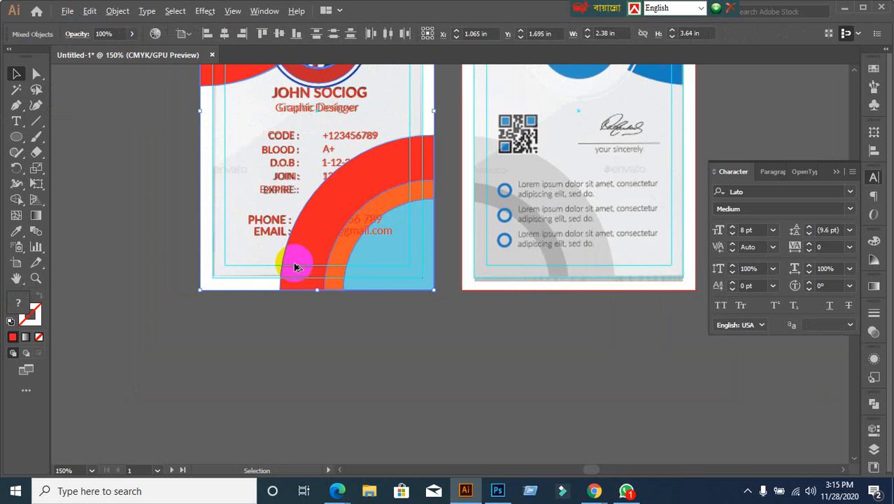
scroll(295, 262, "down", 1)
left_click(207, 258)
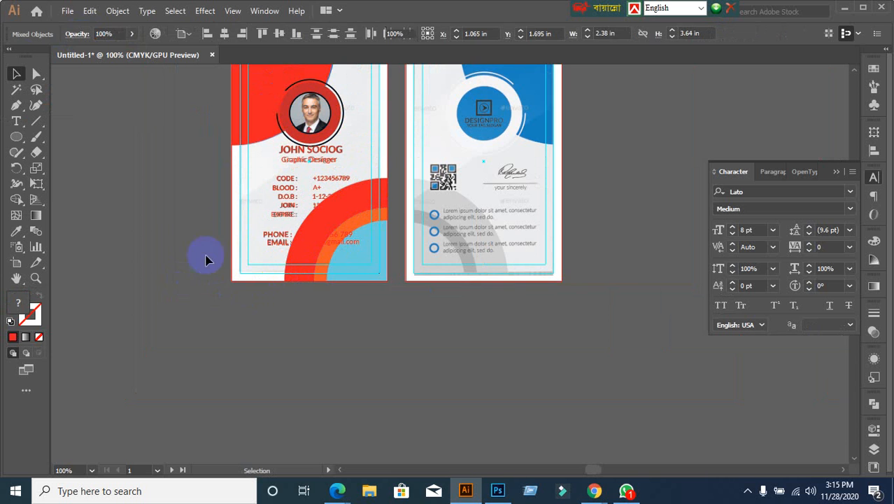
scroll(231, 208, "up", 1)
left_click(234, 209)
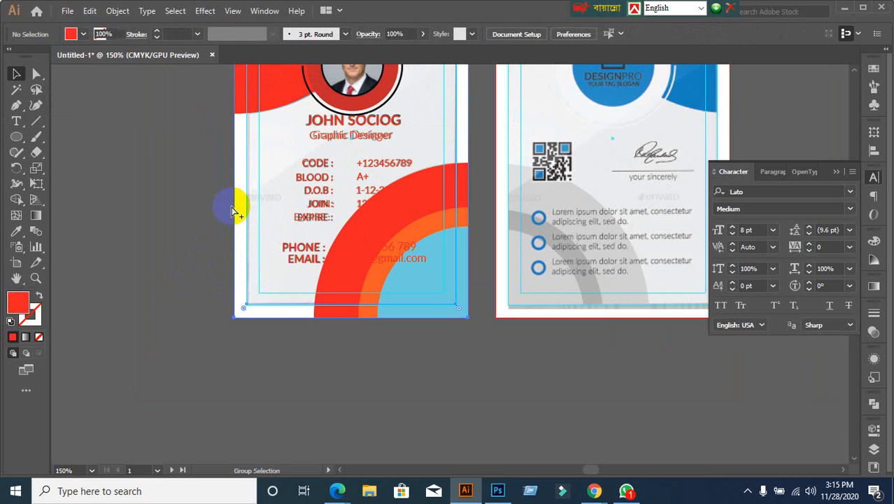
key("ctrl+2")
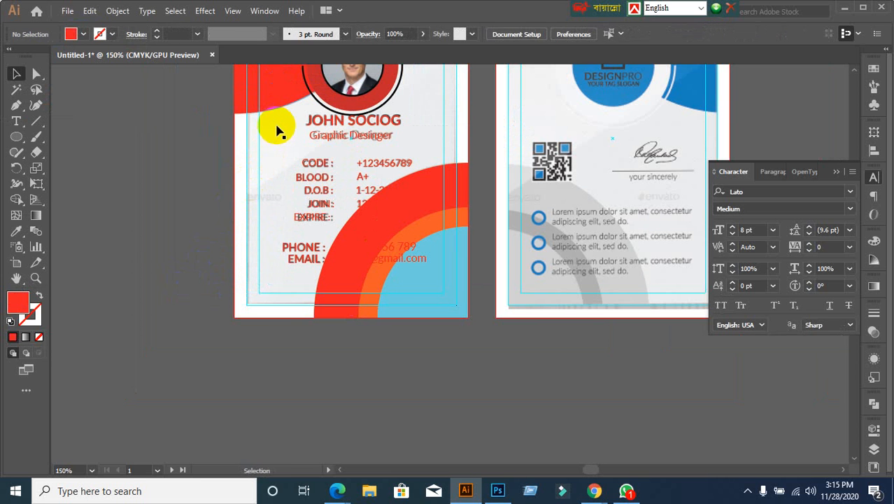
Step: Move the FRONT.jpg reference off to the left of the card and select the red card
left_click_drag(277, 132, 103, 163)
scroll(168, 238, "down", 2)
left_click(152, 265)
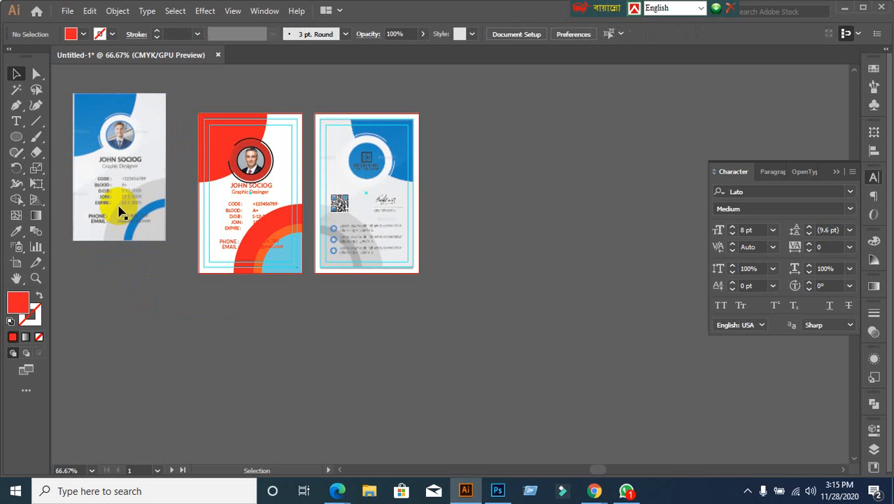
scroll(160, 144, "up", 2)
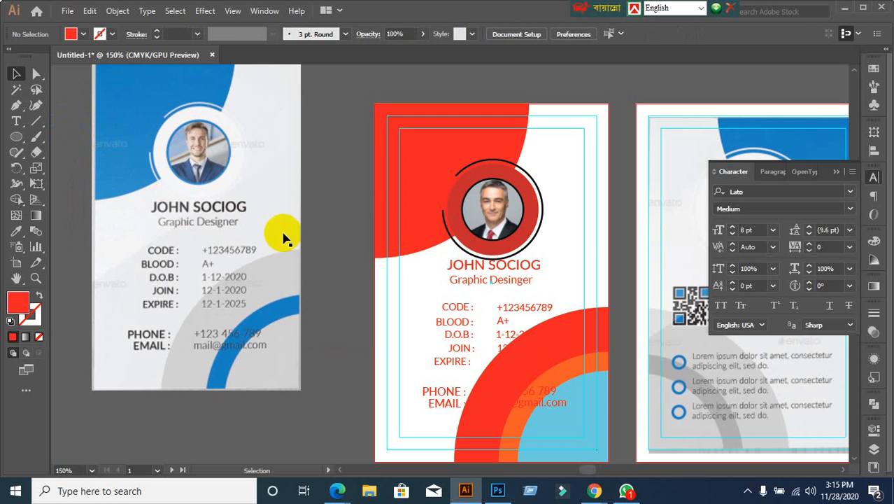
left_click_drag(336, 230, 511, 175)
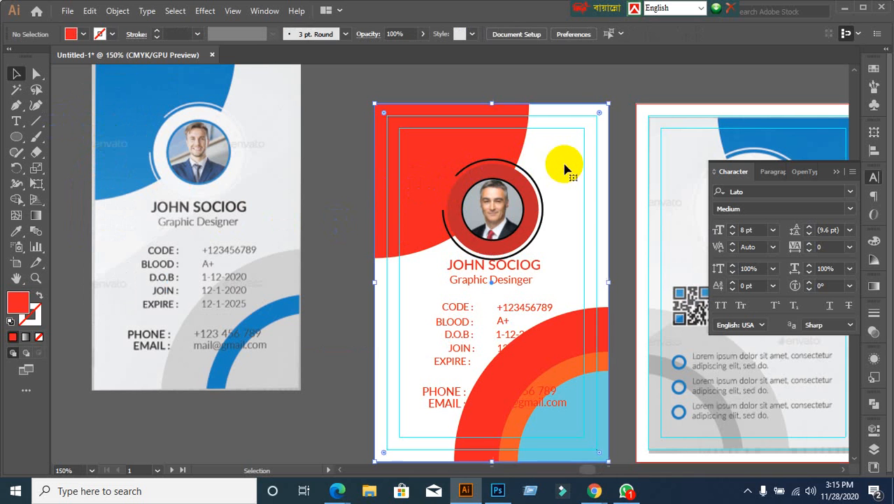
Step: Eyedrop the reference's light grey onto the card background
left_click(12, 232)
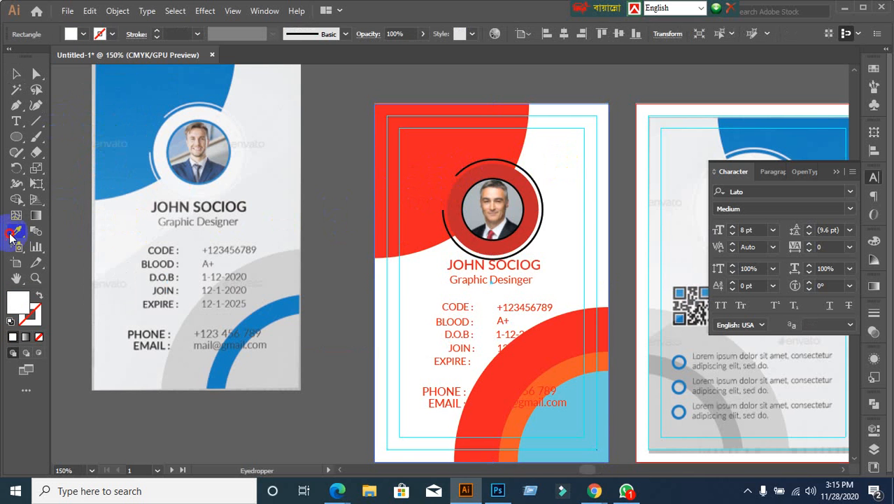
left_click(120, 225)
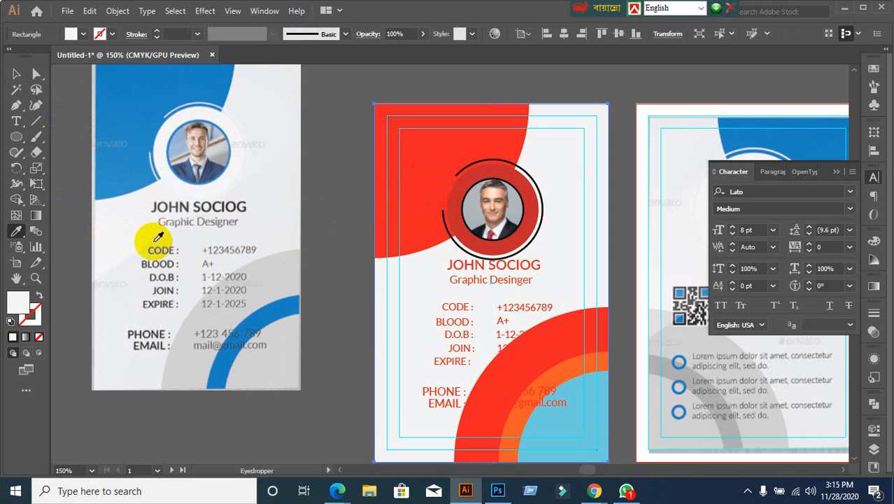
left_click(16, 74)
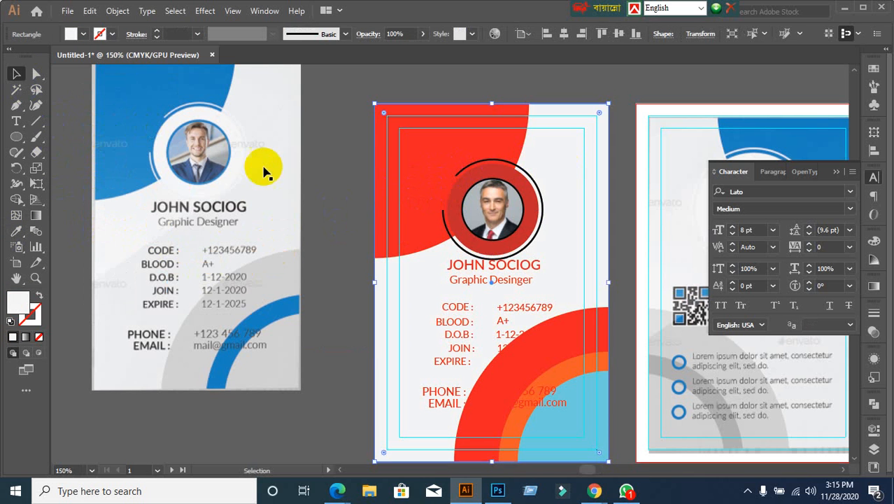
left_click(322, 131)
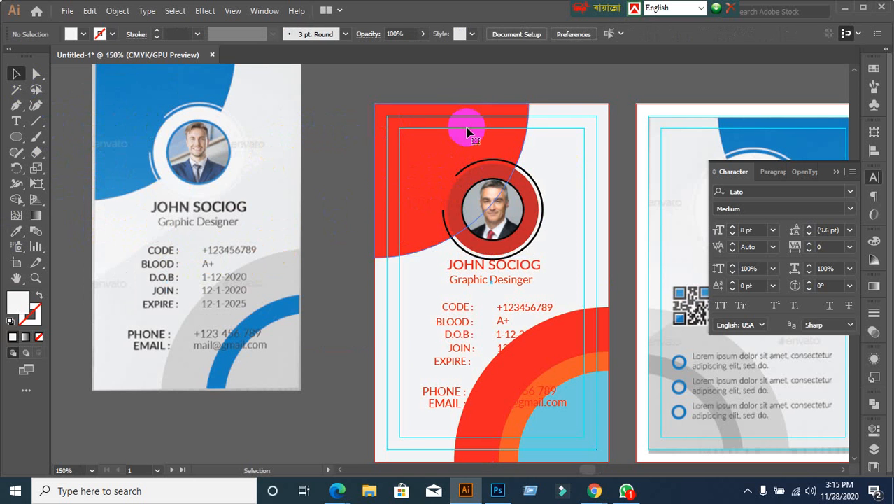
Step: Recolour the red top-left corner shape with the reference's blue using the Eyedropper
left_click(422, 165)
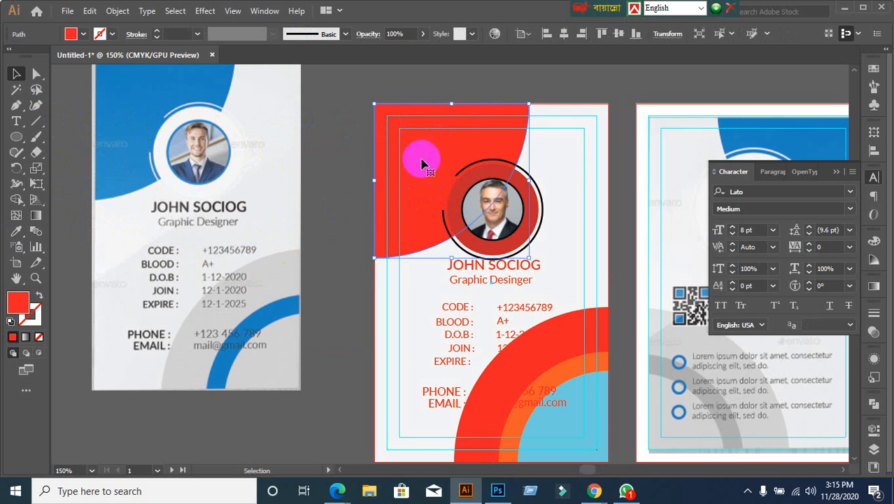
left_click(16, 231)
left_click(125, 83)
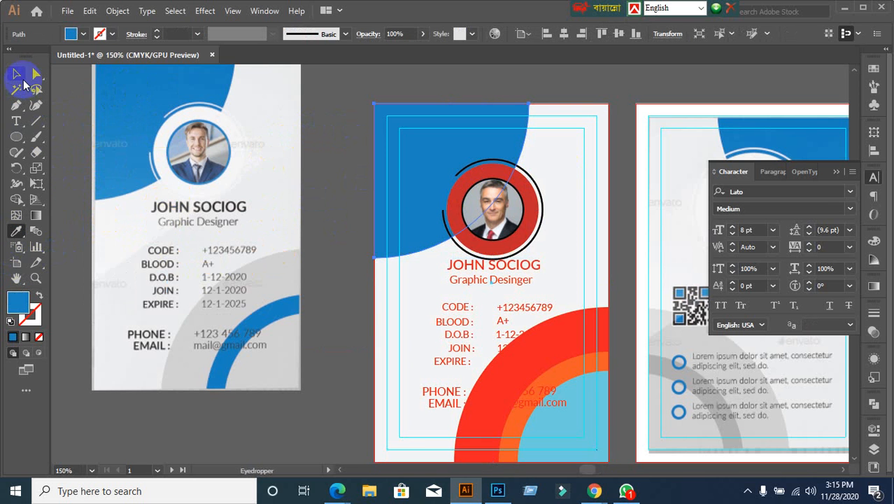
left_click(16, 74)
left_click(369, 135)
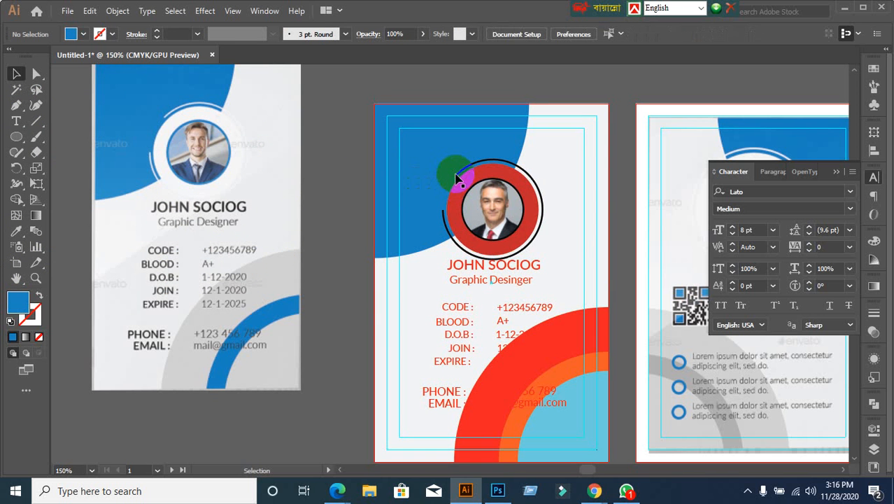
Step: Inspect the photo ring group and switch to the Group Selection tool
scroll(456, 181, "down", 1)
scroll(462, 180, "up", 3)
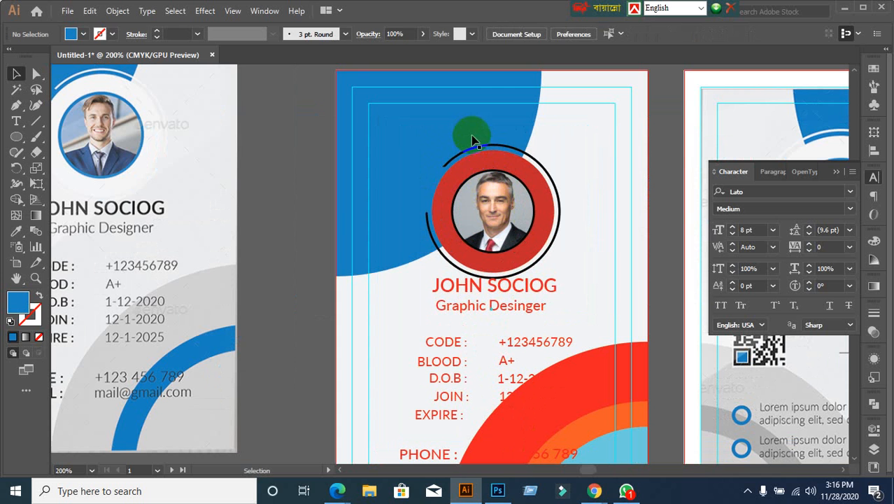
left_click(475, 152)
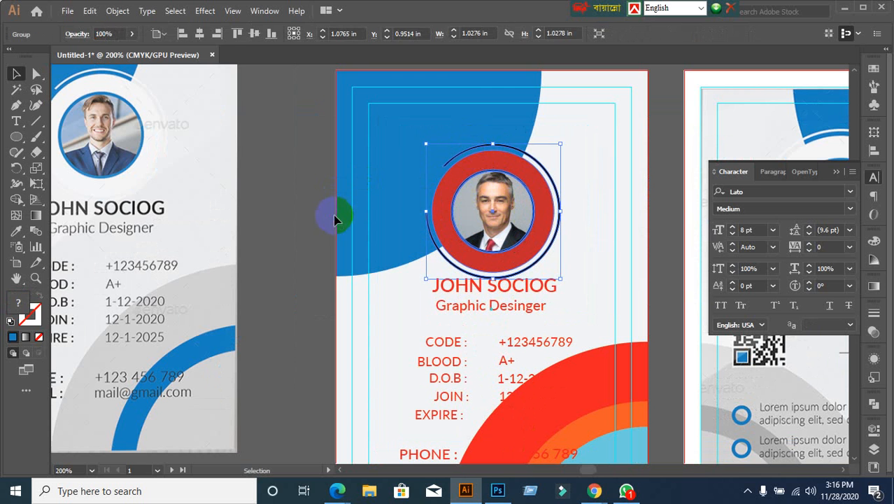
left_click(424, 219)
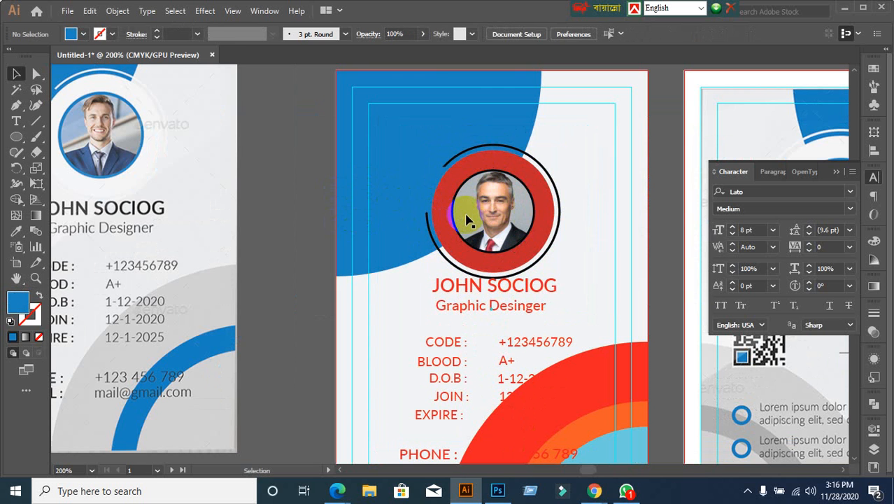
left_click(467, 219)
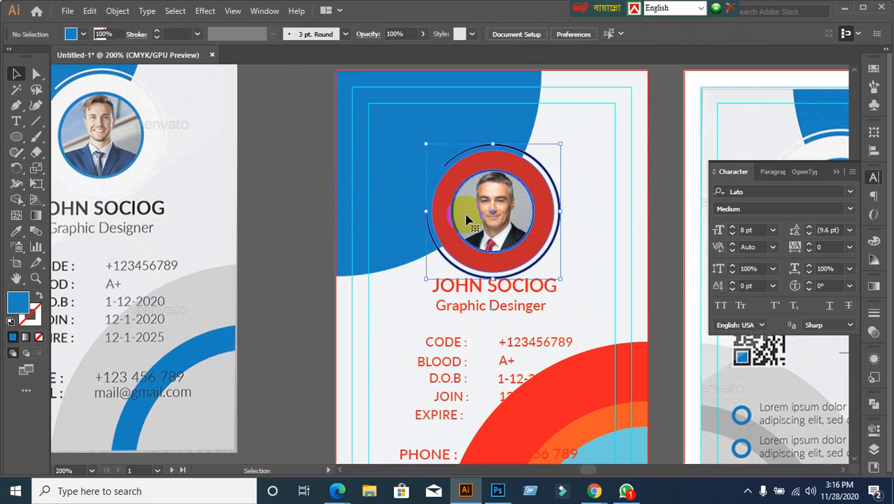
left_click(297, 180)
left_click_drag(37, 73, 78, 91)
left_click(223, 127)
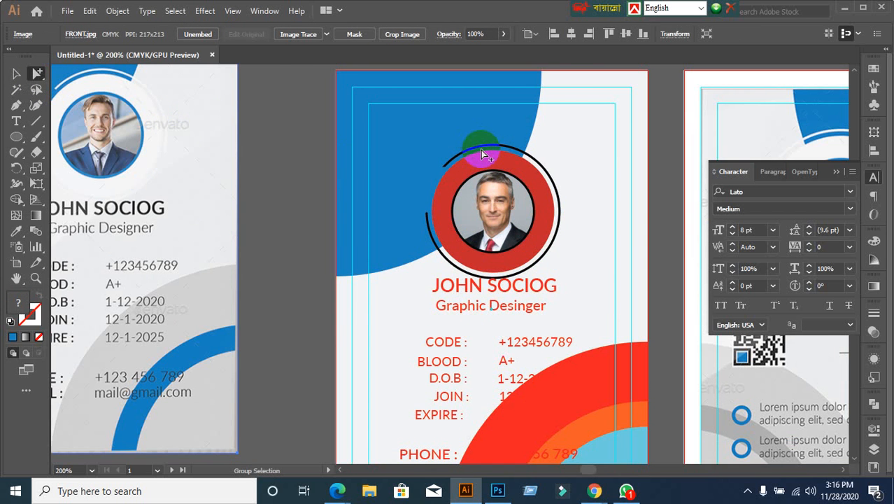
Step: Fill the outer arc around the photo white
scroll(480, 150, "up", 1)
left_click(481, 150)
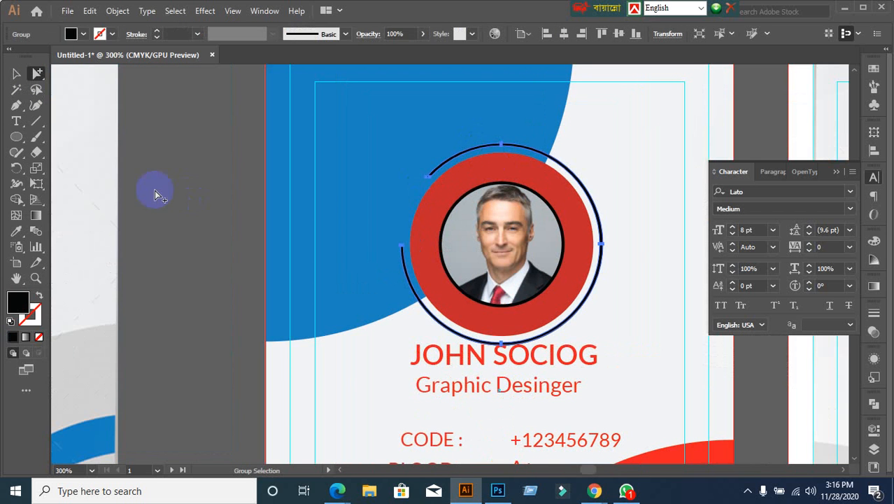
left_click(73, 34)
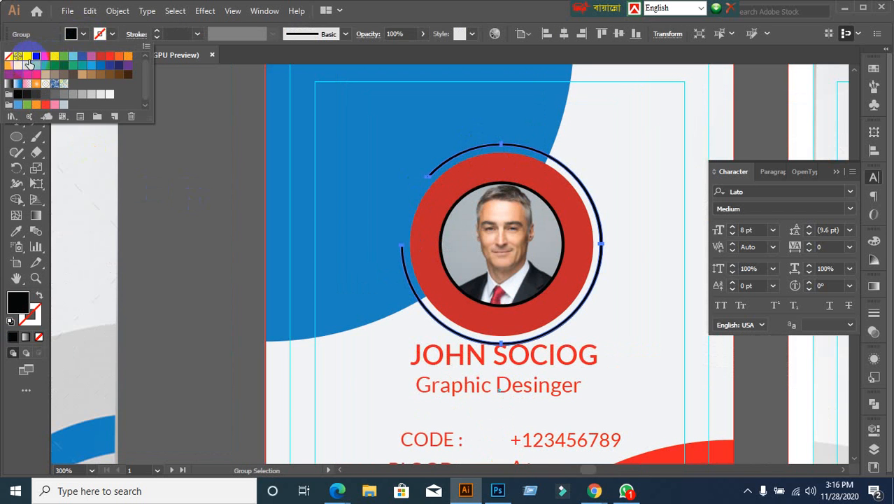
left_click(29, 64)
Step: Fill the red circle behind the photo white
left_click(506, 173)
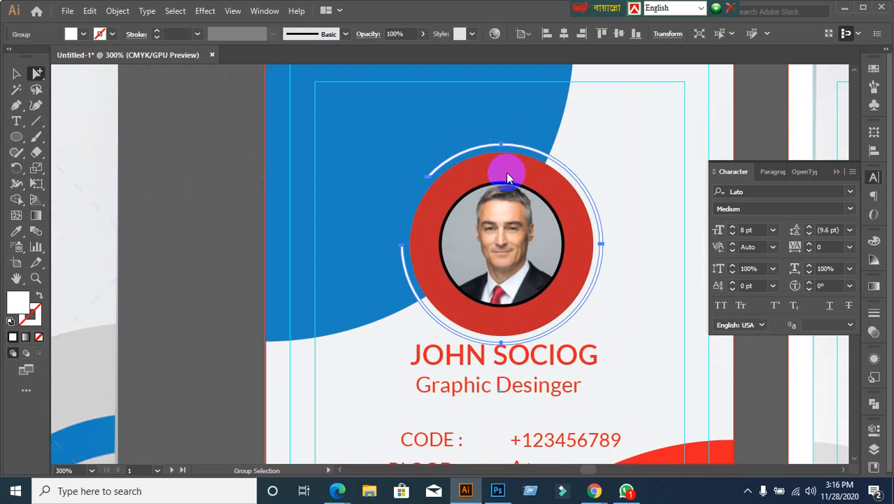
left_click(486, 175)
scroll(485, 175, "down", 3)
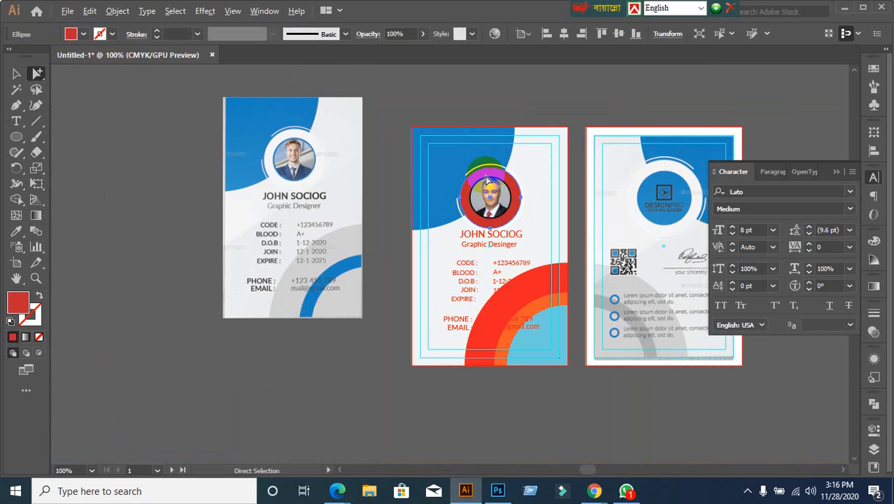
scroll(485, 178, "up", 1)
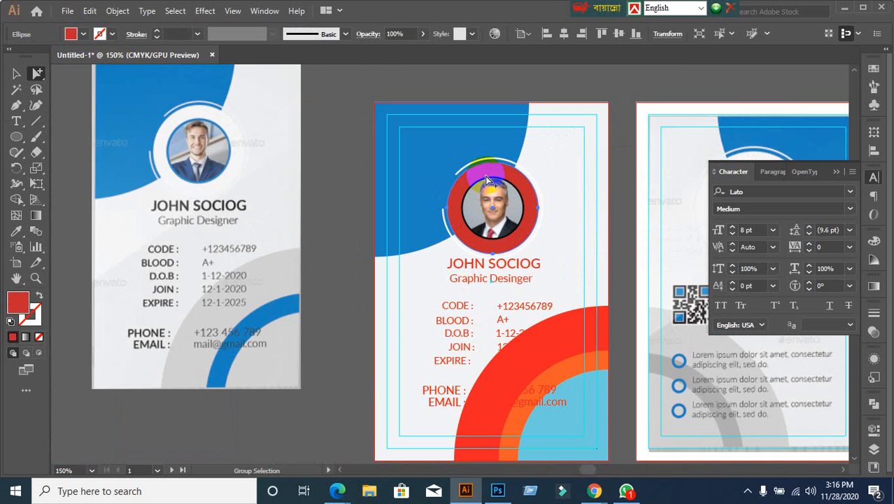
left_click(83, 34)
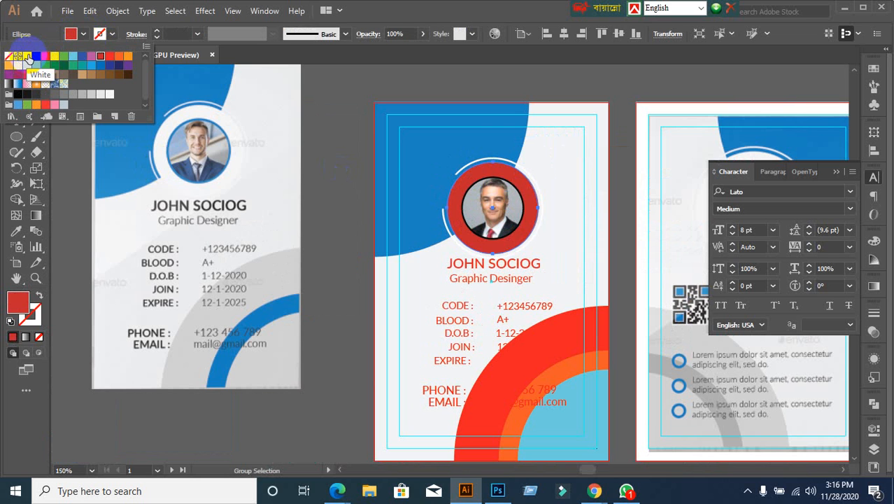
left_click(27, 57)
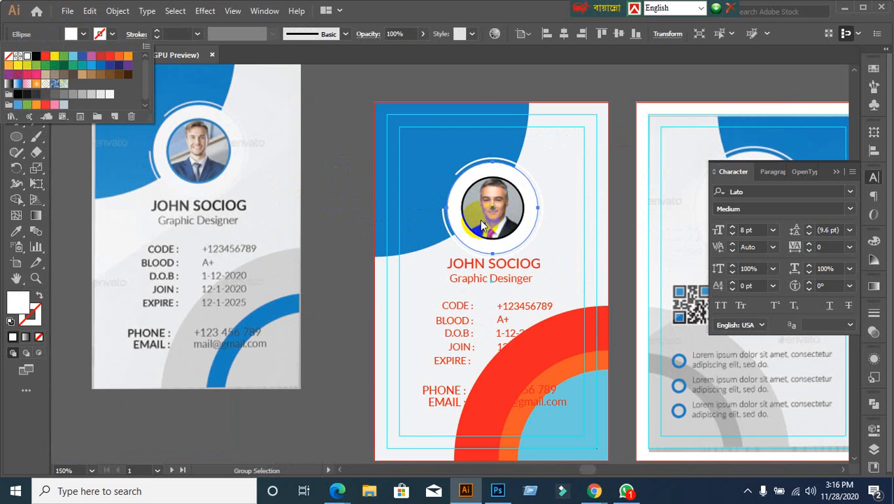
key("Escape")
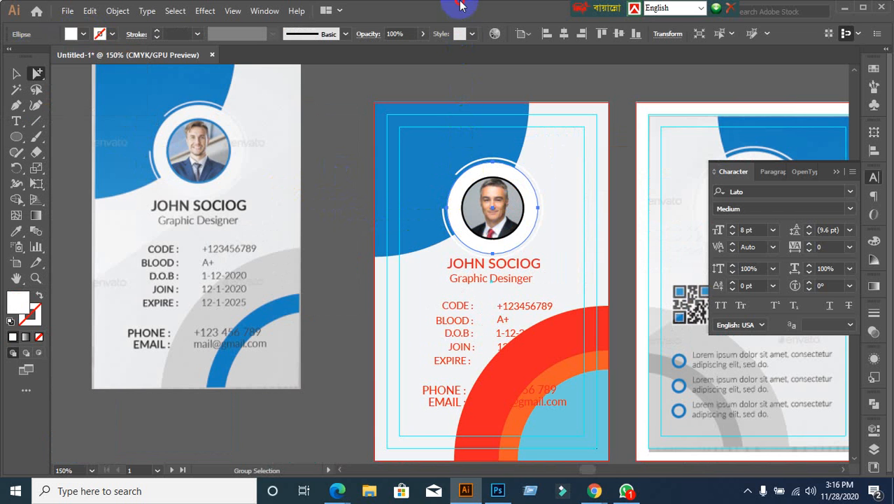
left_click(15, 73)
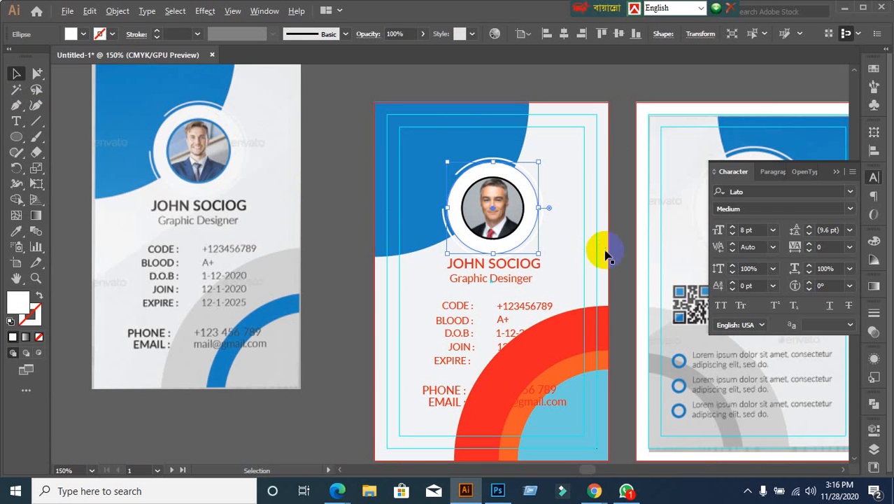
scroll(599, 250, "up", 2)
left_click(121, 267)
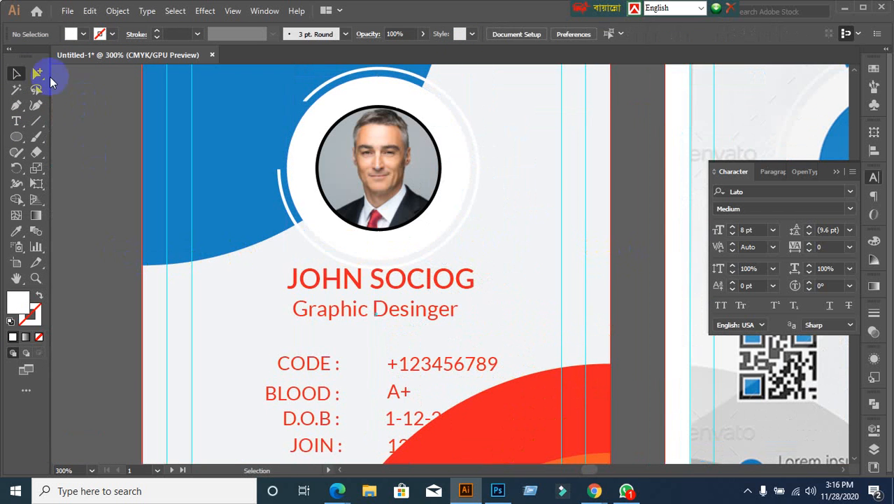
Step: Eyedrop the card's top-shape blue onto the black ring around the photo
left_click(37, 73)
scroll(394, 156, "up", 2)
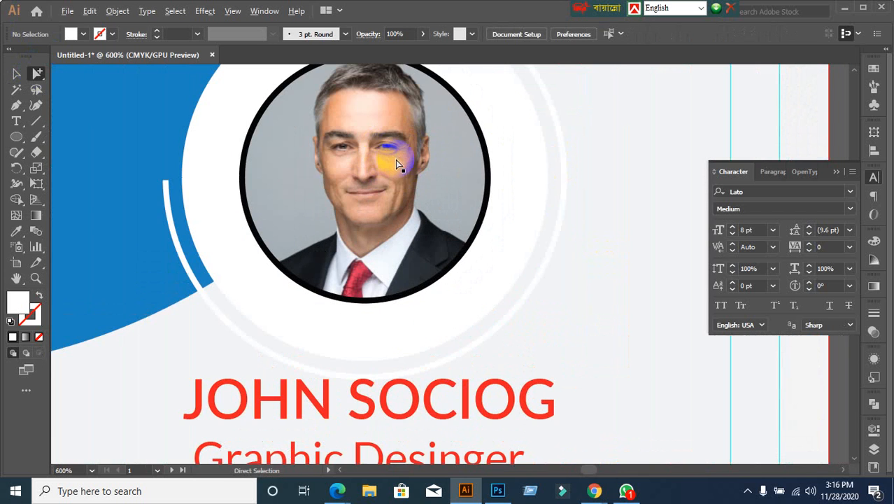
left_click(484, 139)
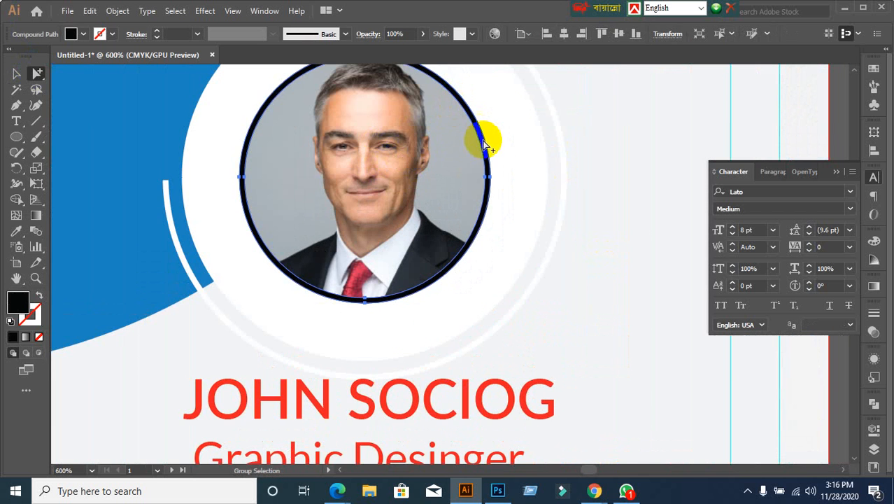
scroll(481, 140, "down", 5)
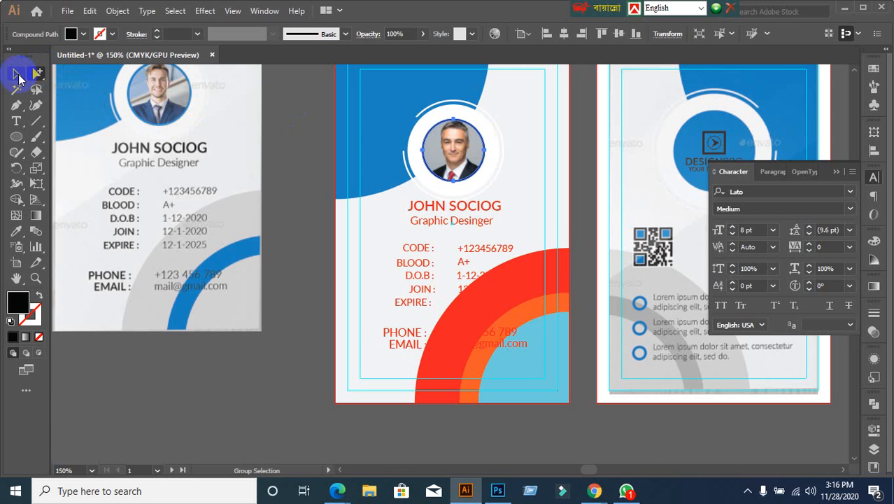
left_click(16, 232)
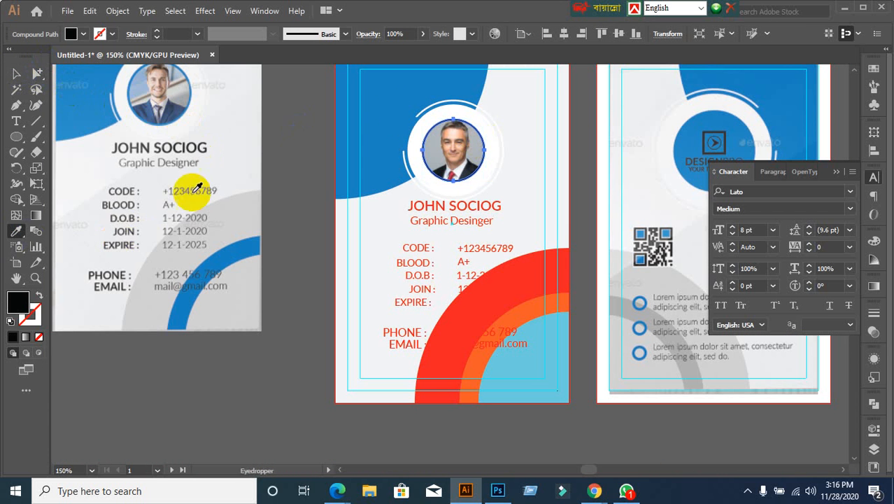
left_click(404, 94)
left_click(16, 74)
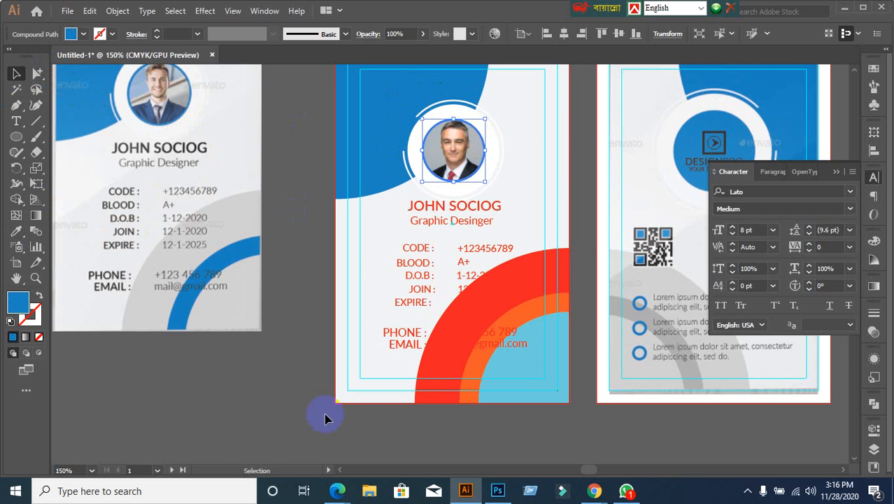
left_click(271, 392)
Step: Try filling the middle card's arc group with the reference card's grey, then undo it
scroll(304, 399, "down", 1)
left_click_drag(380, 396, 330, 315)
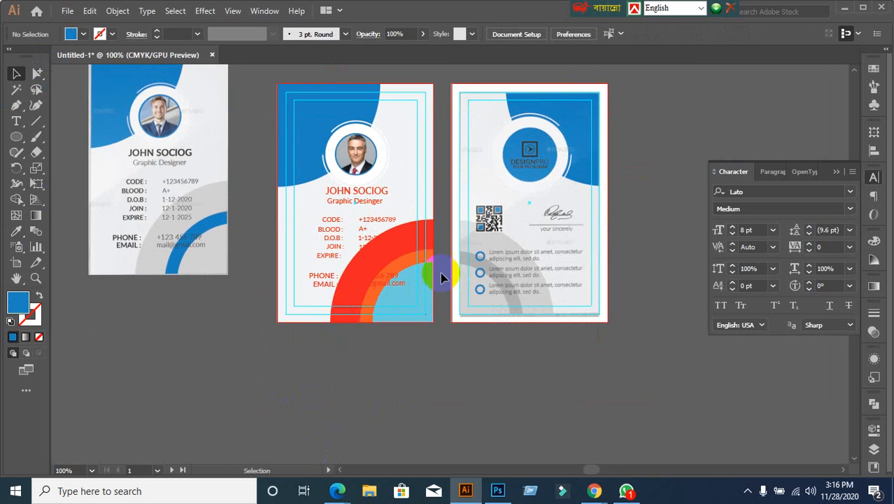
scroll(441, 271, "up", 2)
left_click(400, 205)
scroll(448, 258, "down", 1)
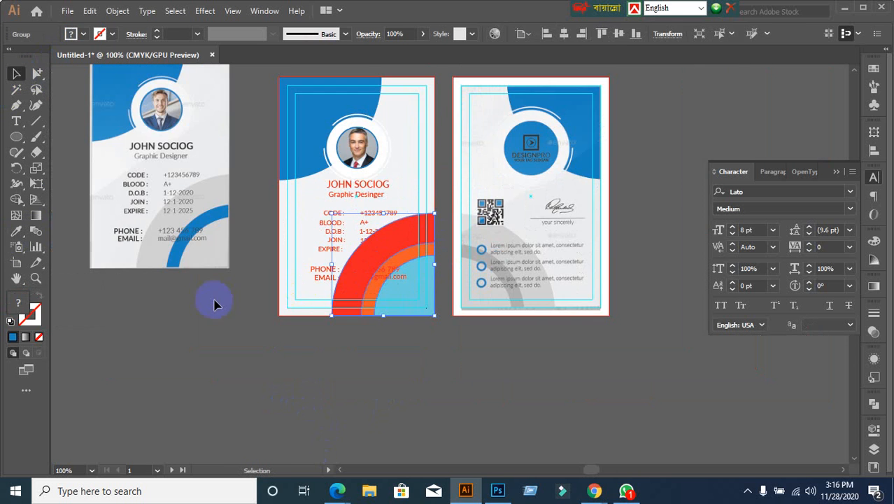
left_click(11, 238)
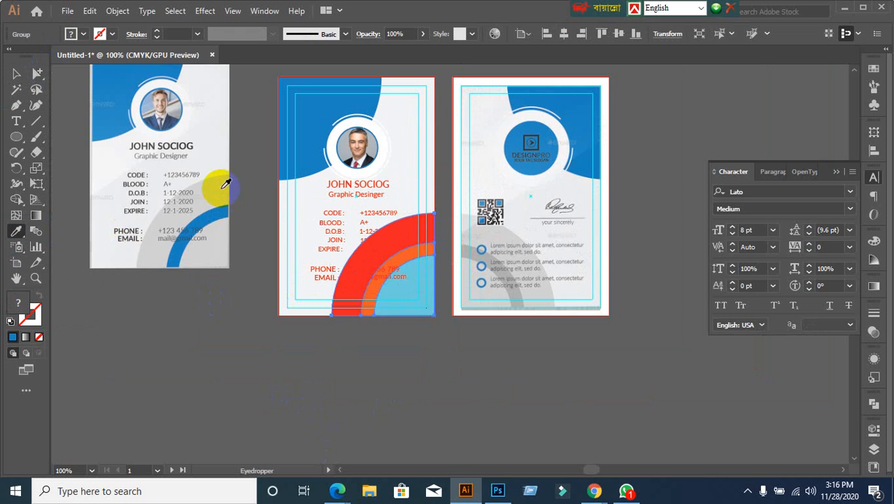
left_click(223, 196)
left_click(16, 75)
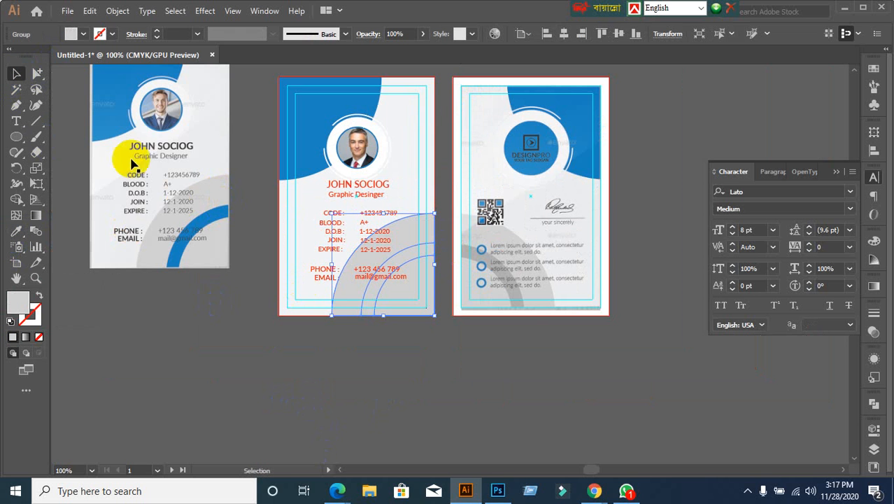
key("ctrl+z")
Step: Drag the arc group below the card, then undo the move
left_click(335, 346)
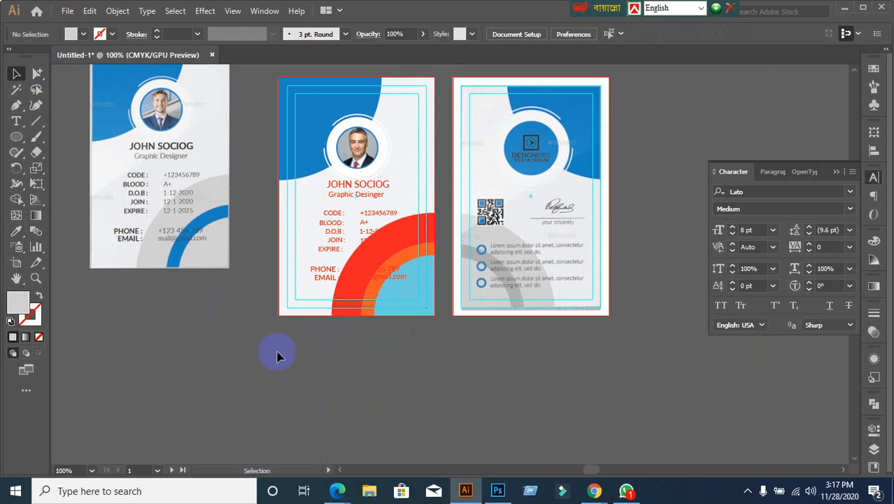
scroll(231, 345, "up", 1)
left_click_drag(526, 277, 528, 359)
key("ctrl+z")
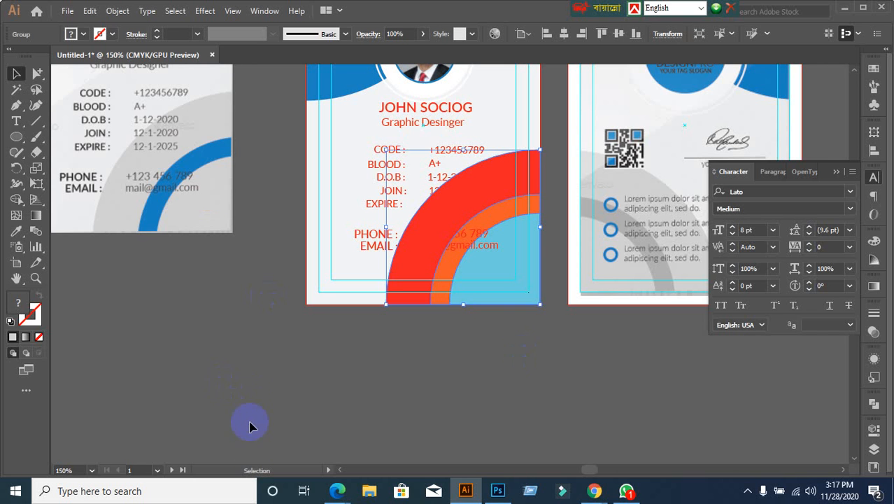
Step: Turn the red outer arc the reference card's grey with the Eyedropper
left_click(218, 357)
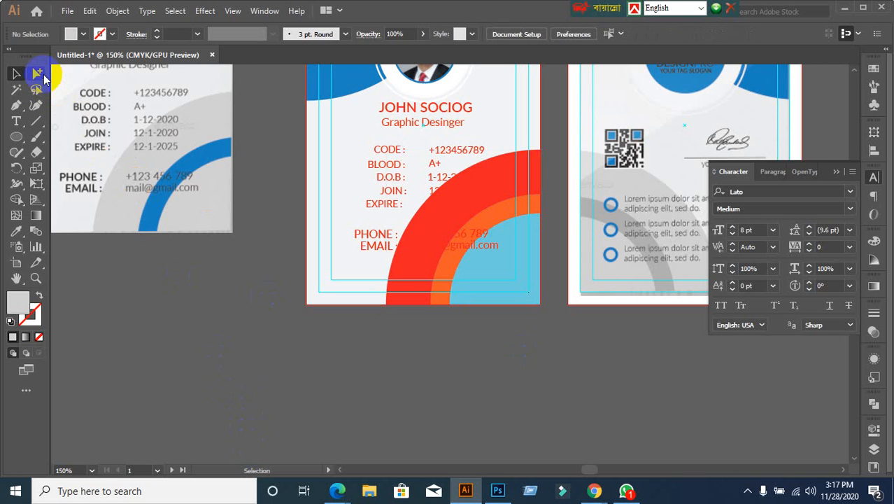
left_click(38, 75)
left_click(70, 89)
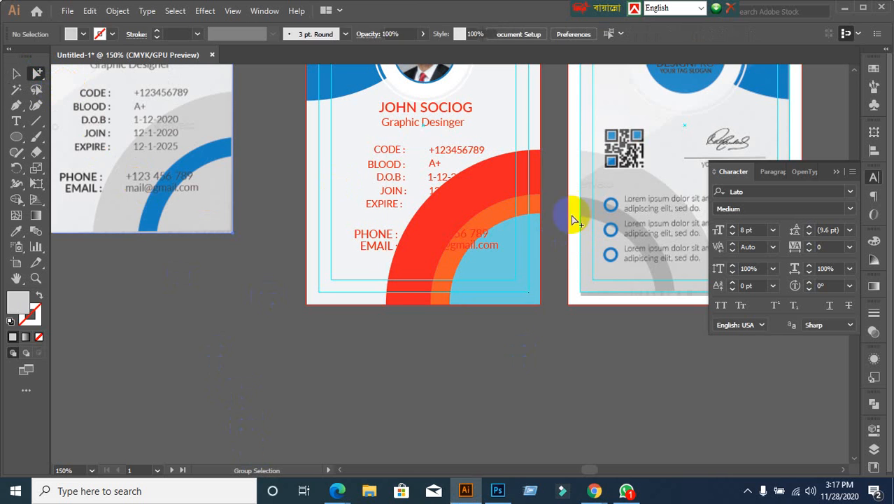
left_click(494, 183)
left_click(495, 183)
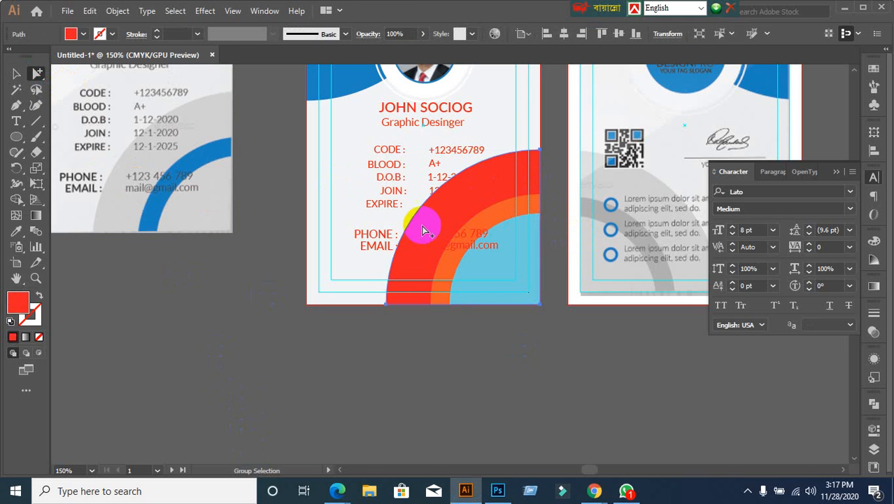
left_click(15, 233)
left_click(215, 112)
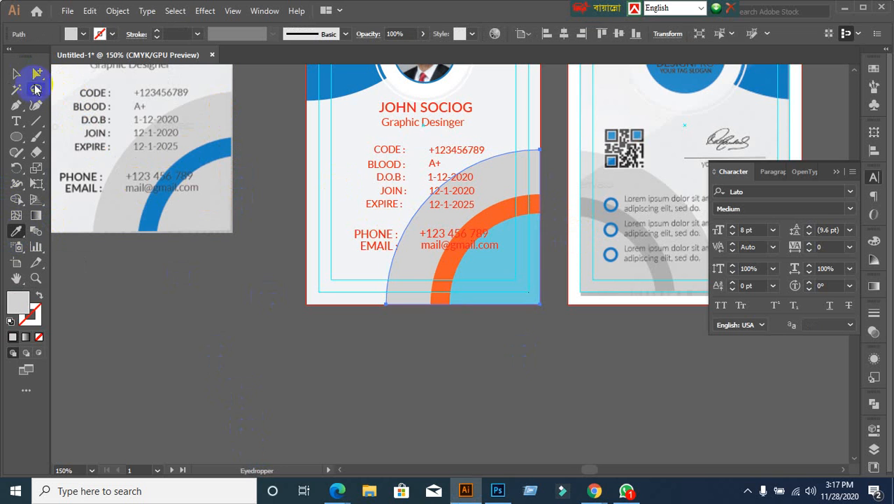
left_click(21, 74)
Step: Make the orange middle arc the card's blue
left_click(36, 73)
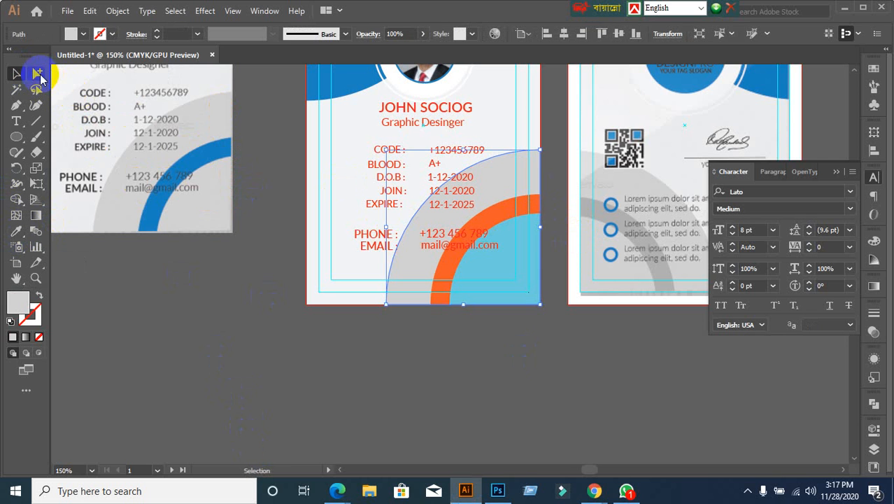
left_click(496, 210)
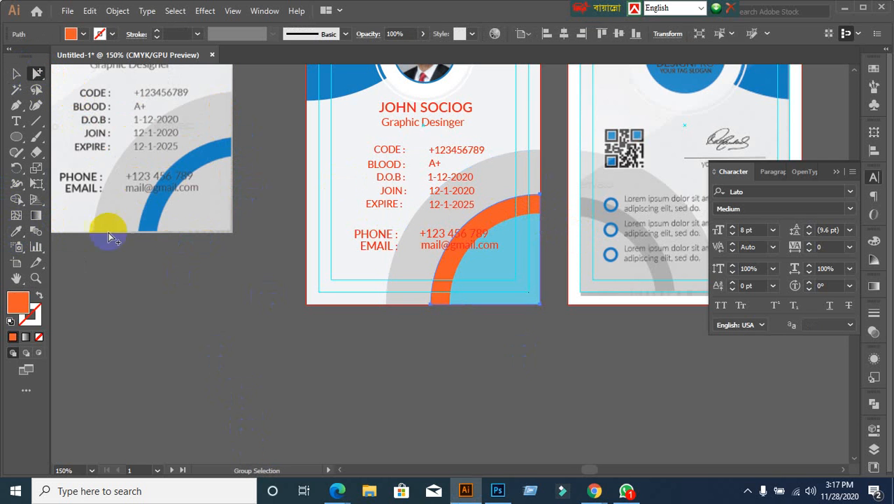
left_click(15, 75)
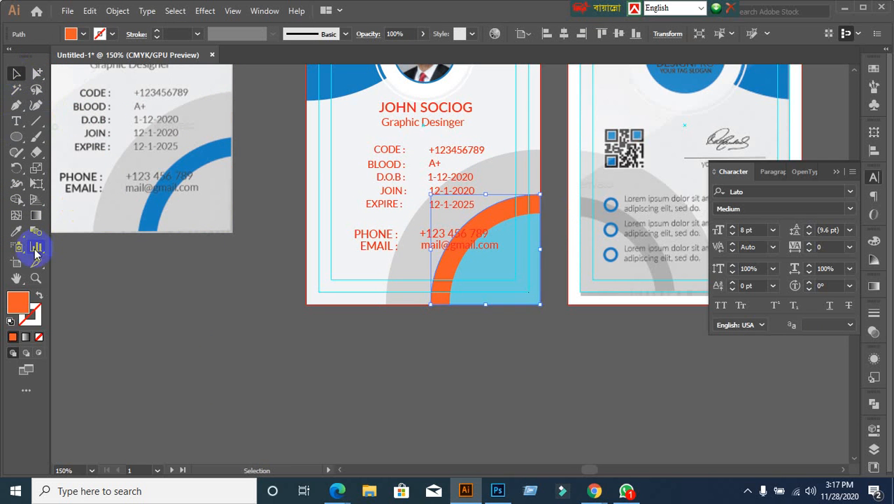
left_click(17, 233)
left_click(358, 79)
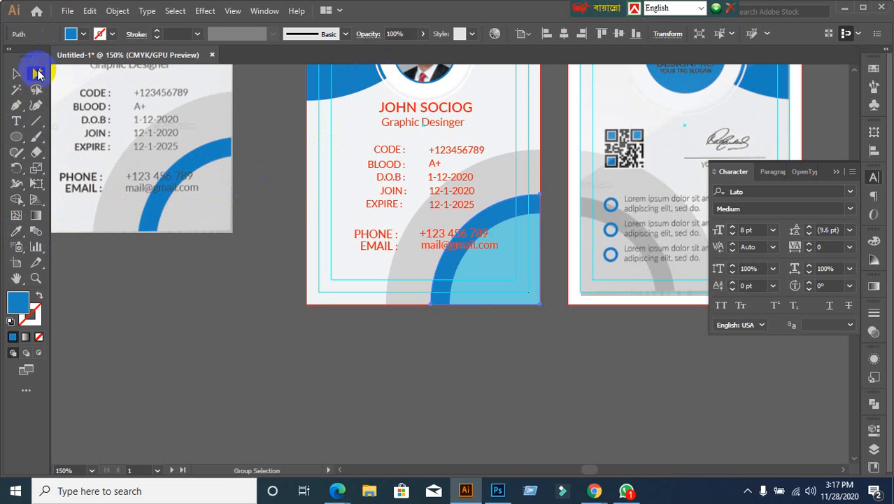
Step: Make the light-blue inner quarter circle light grey
left_click(495, 275)
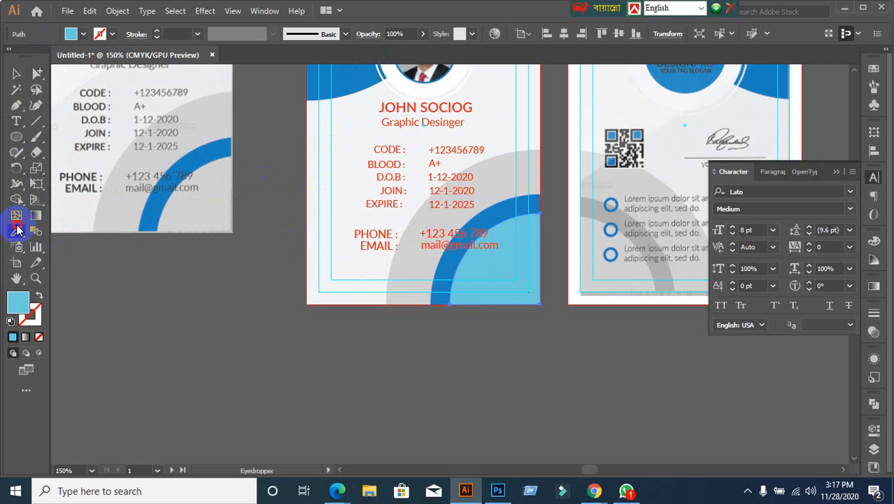
left_click(178, 209)
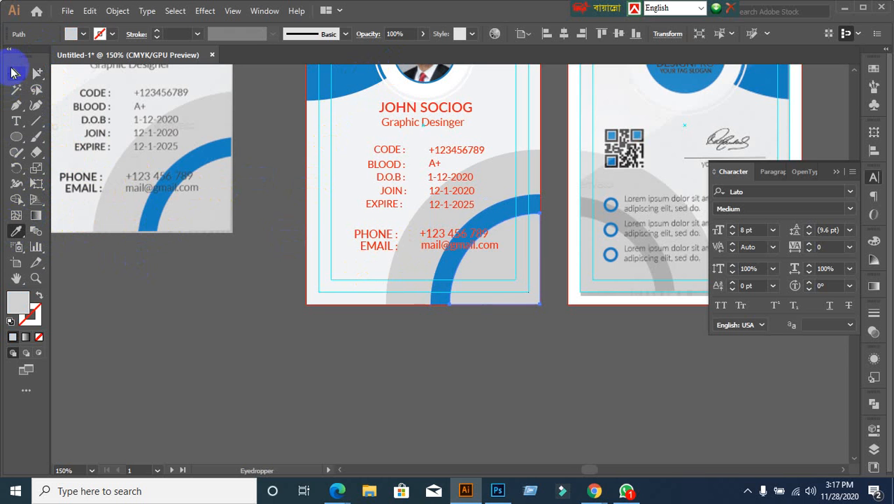
left_click(14, 73)
left_click(260, 336)
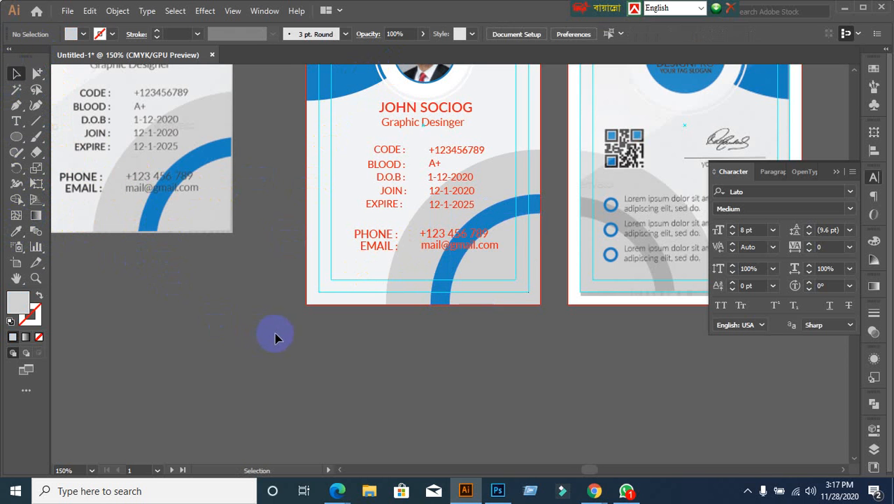
scroll(340, 321, "up", 1)
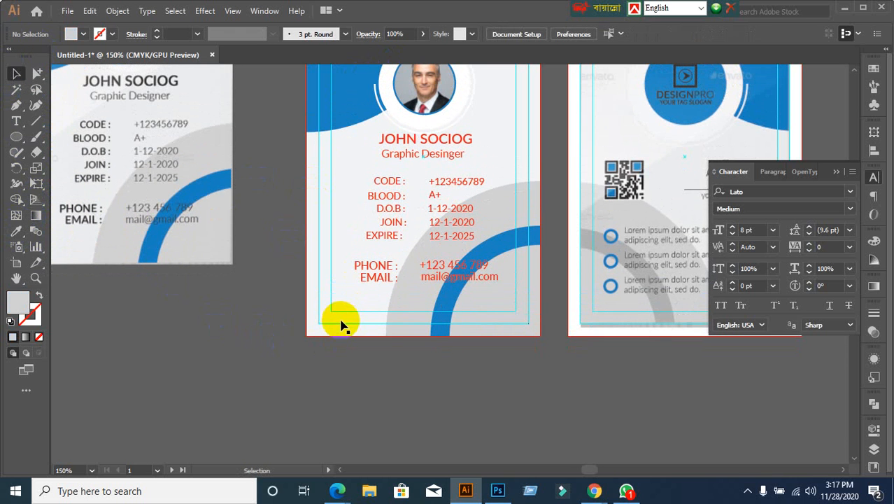
Step: Try deleting the lower-right arcs, then restore them
left_click_drag(478, 350, 506, 327)
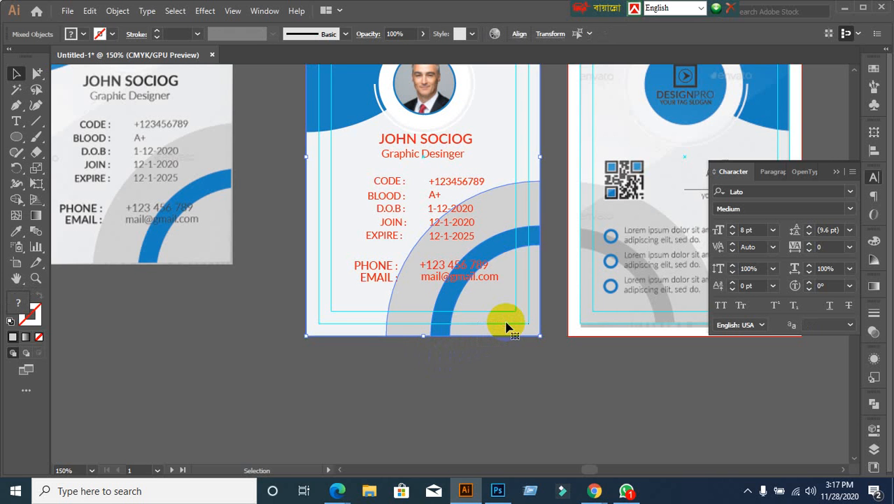
key("Delete")
key("ctrl+z")
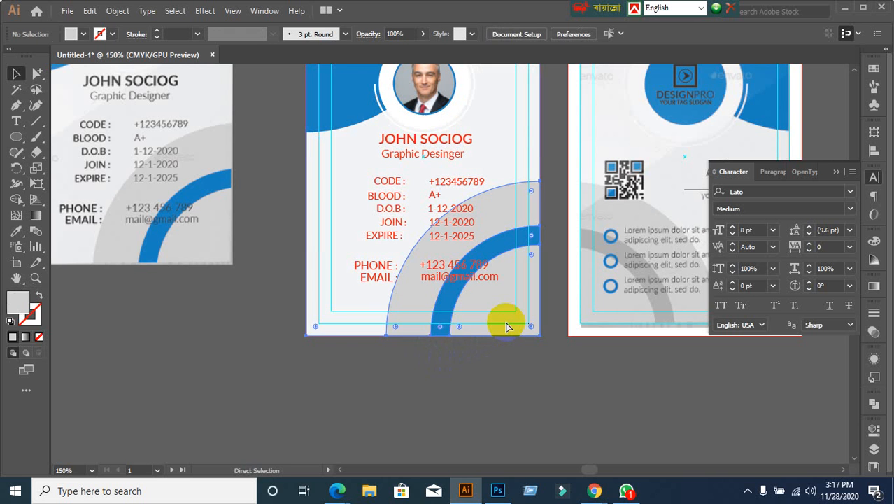
left_click(505, 371)
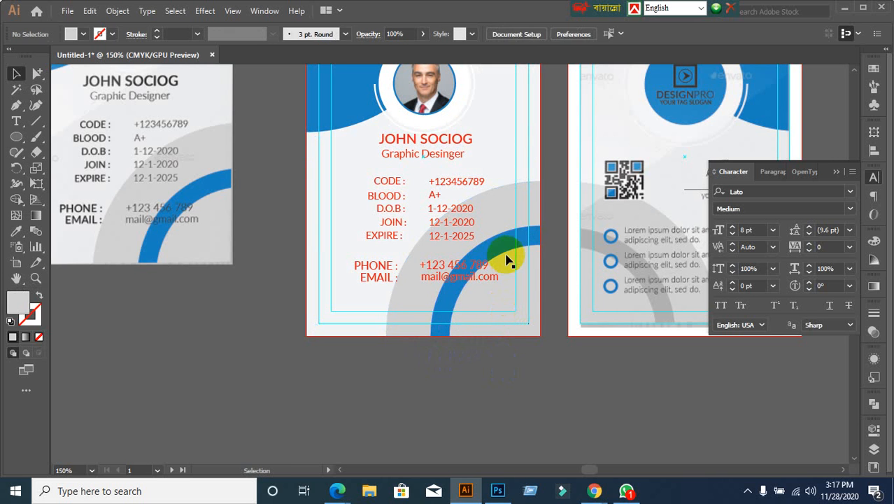
Step: Lock the card background with Ctrl+2 and delete the arc and quarter-circle group
left_click(502, 145)
key("ctrl+2")
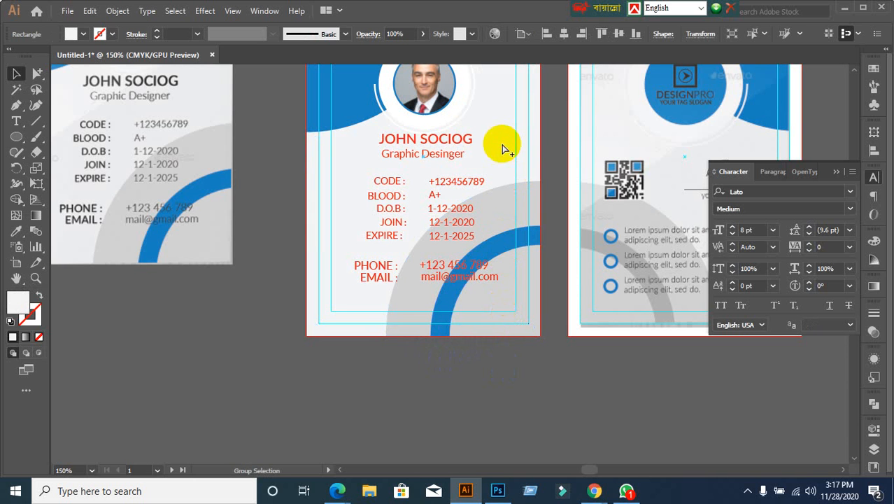
left_click(520, 317)
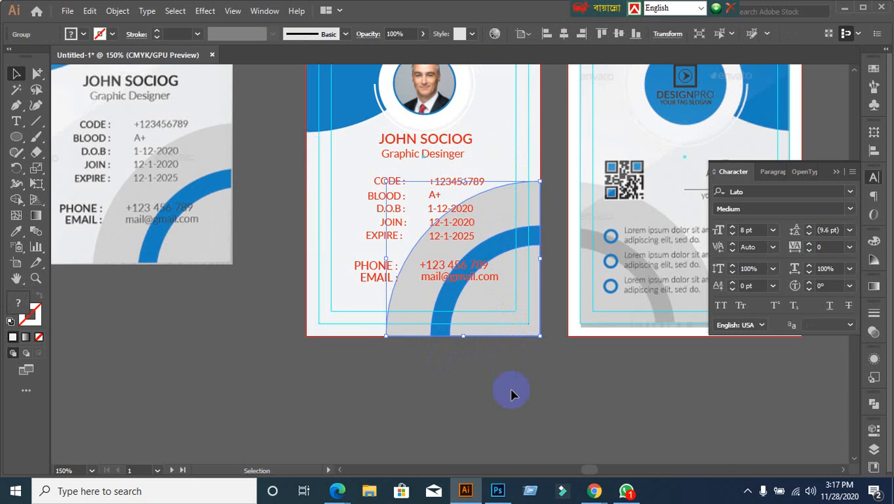
key("Delete")
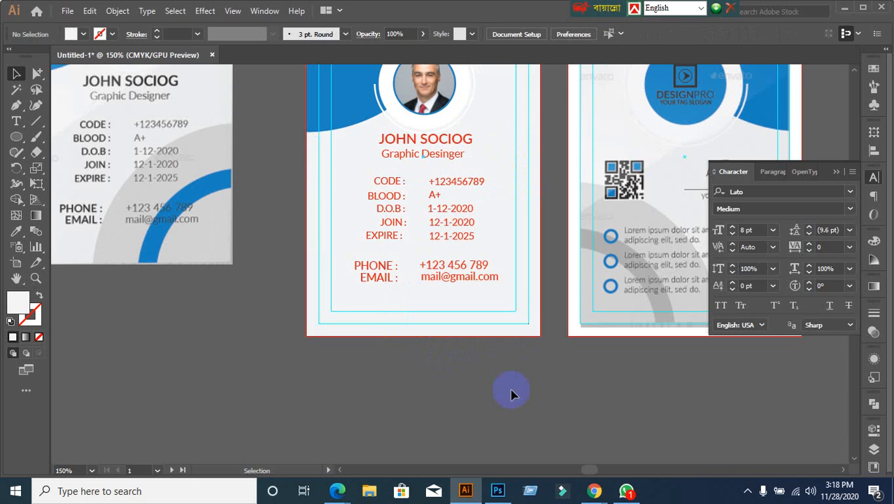
scroll(194, 166, "up", 1)
left_click_drag(255, 160, 374, 297)
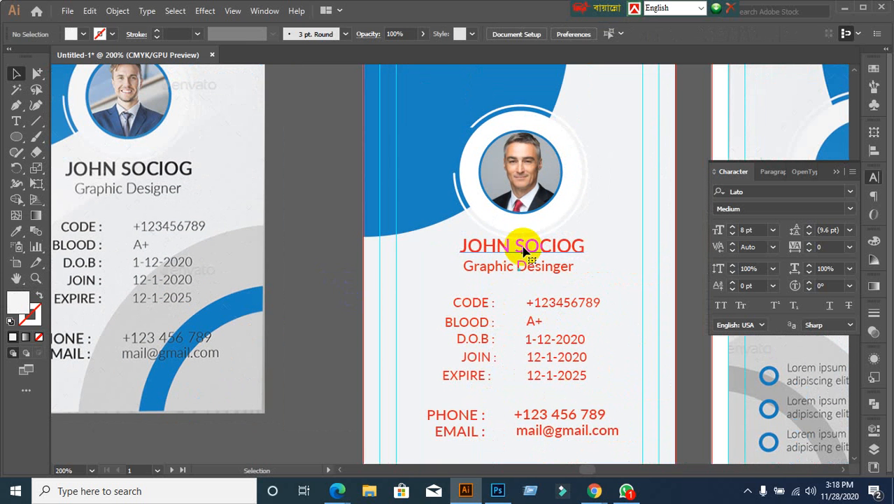
left_click(523, 256)
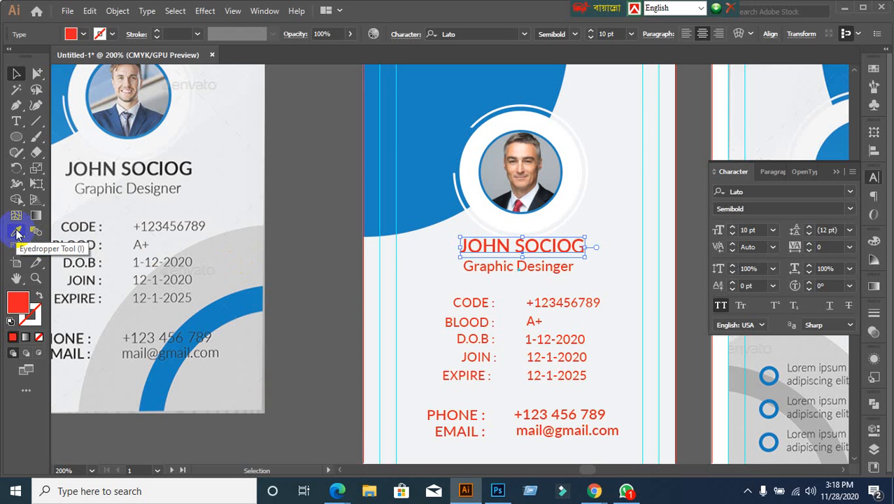
double_click(10, 308)
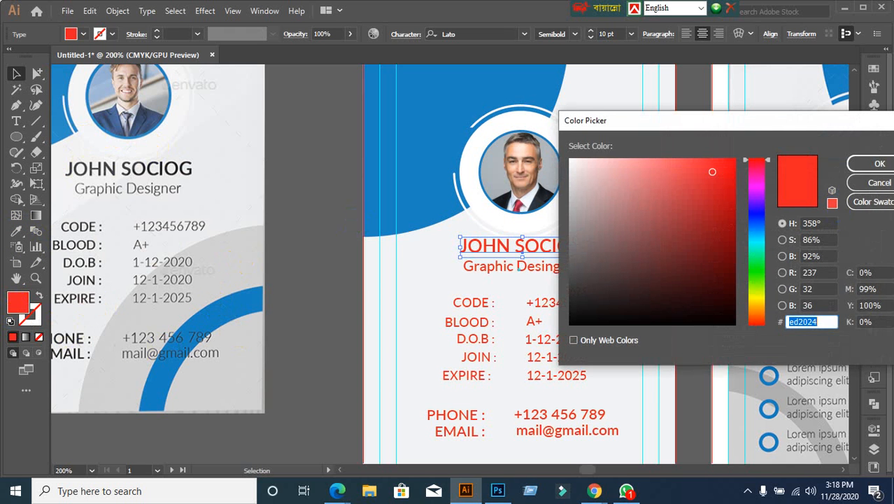
left_click(879, 184)
left_click(16, 230)
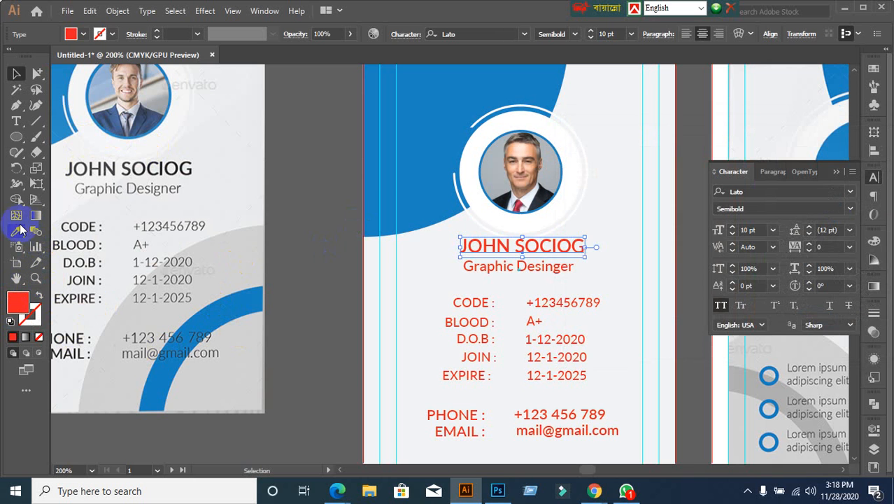
left_click(129, 167)
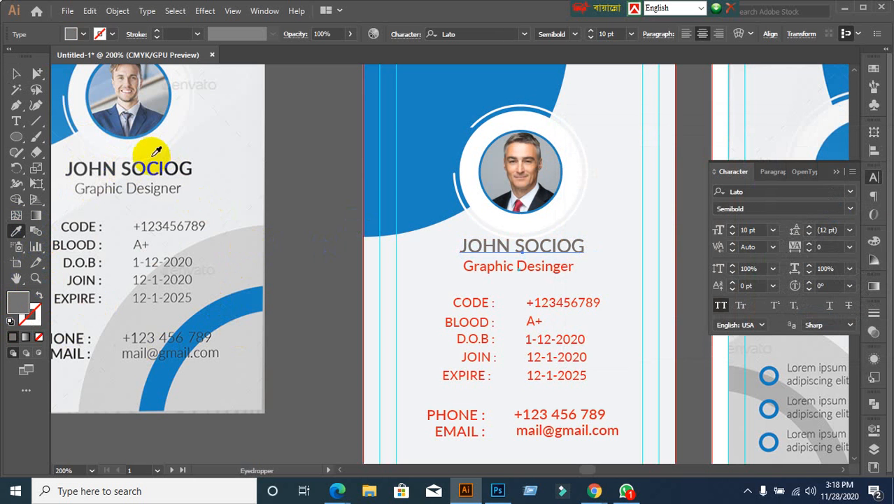
left_click(147, 162)
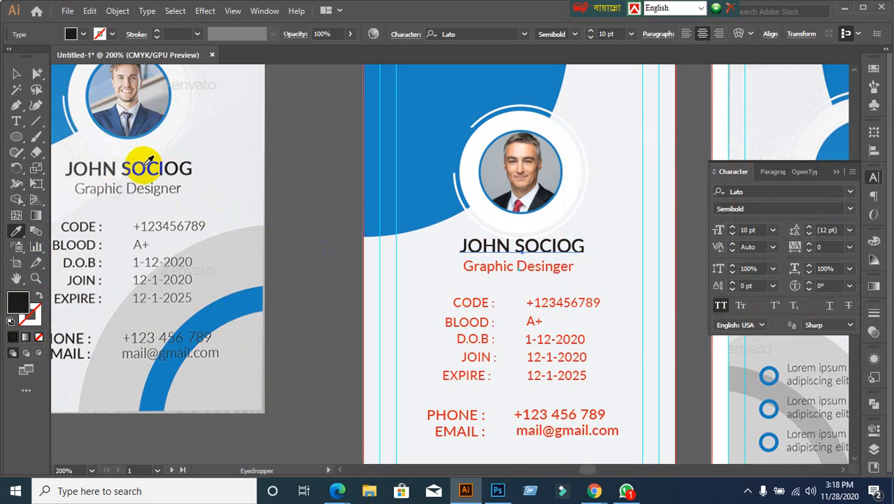
left_click(16, 72)
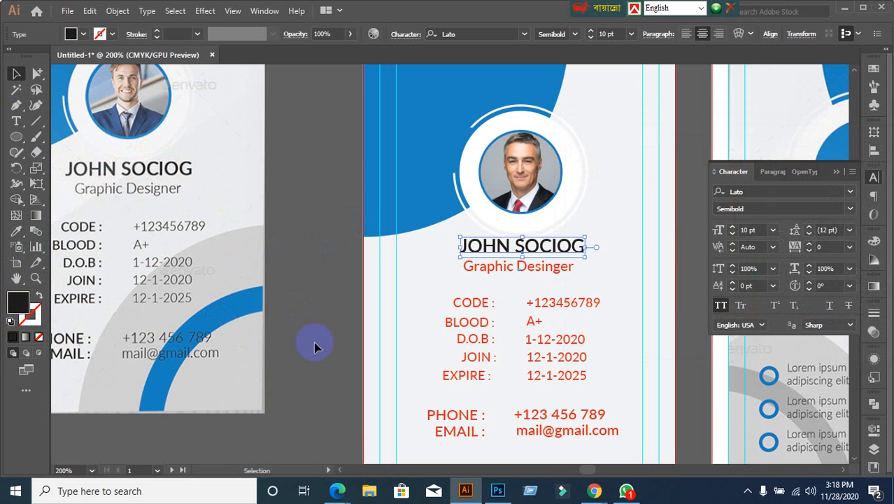
Step: Set the name's fill to near-black #161616 in the Color Picker
double_click(18, 305)
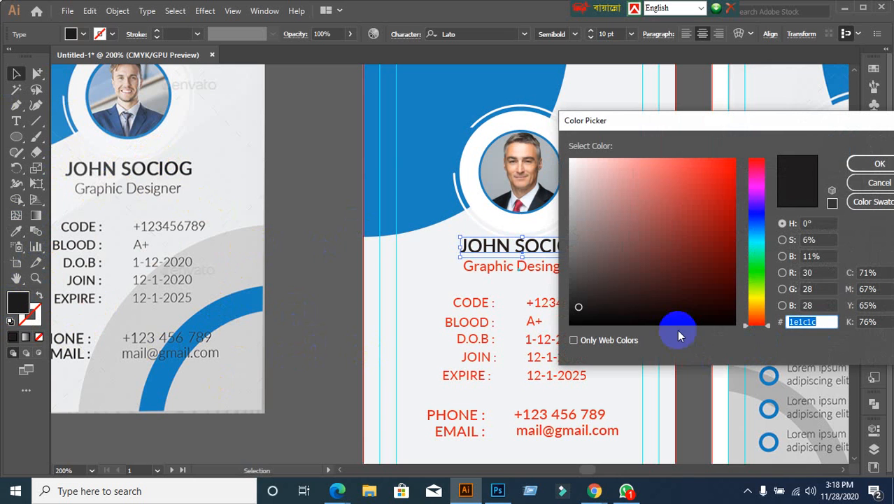
left_click_drag(577, 311, 568, 324)
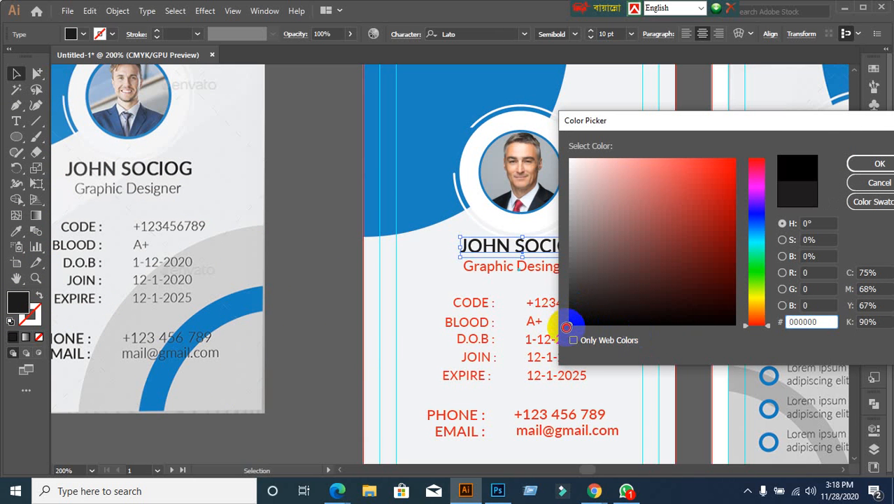
mouse_move(567, 323)
left_mouse_down()
mouse_move(562, 317)
mouse_move(558, 334)
mouse_move(557, 314)
left_mouse_up()
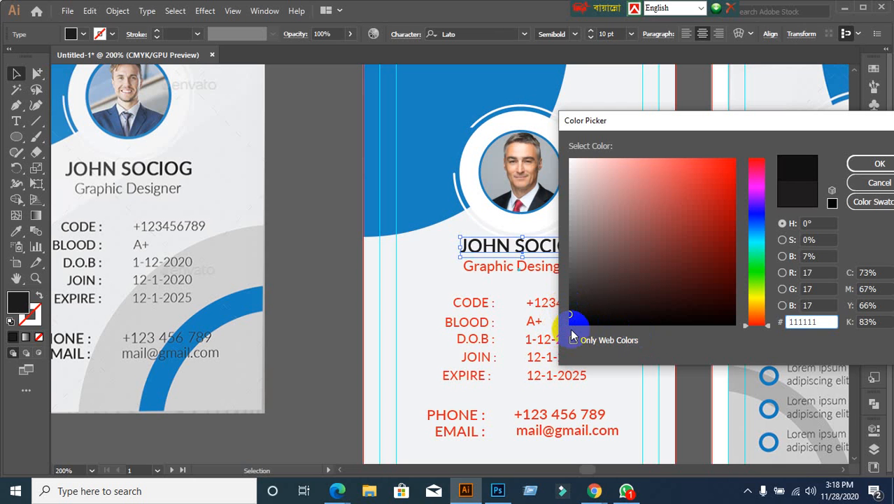
left_click_drag(571, 315, 569, 308)
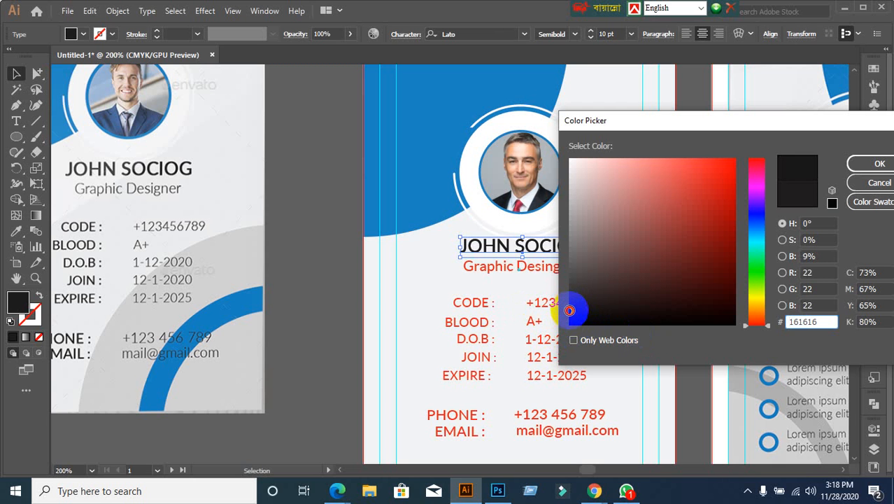
left_click(879, 164)
left_click(336, 297)
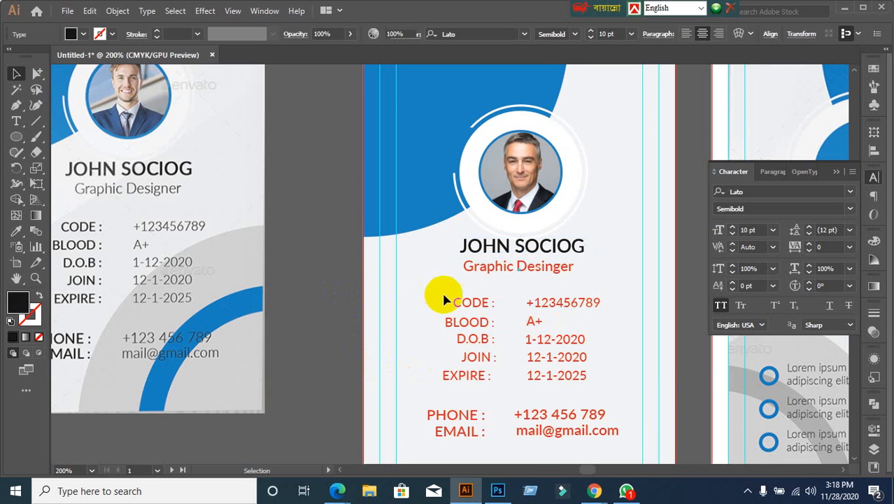
Step: Select the Graphic Desinger title and try copying the name's style onto it, then restore it
scroll(439, 295, "down", 1)
left_click(531, 242)
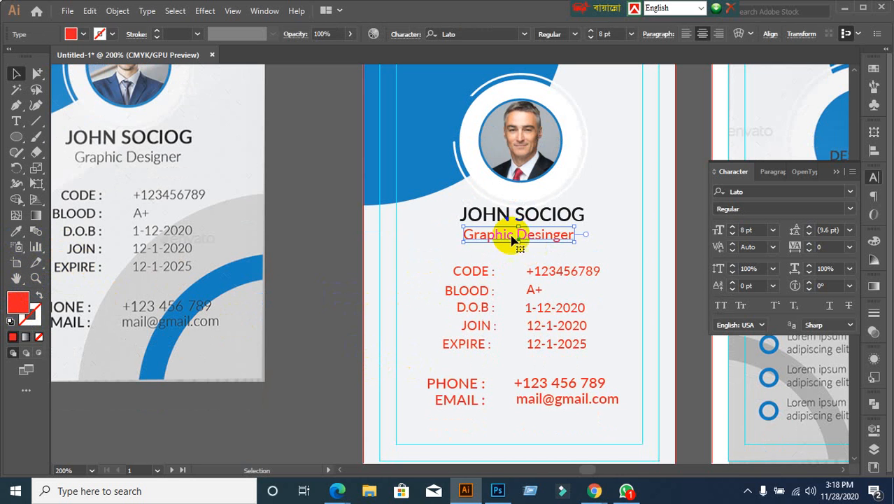
left_click(478, 218)
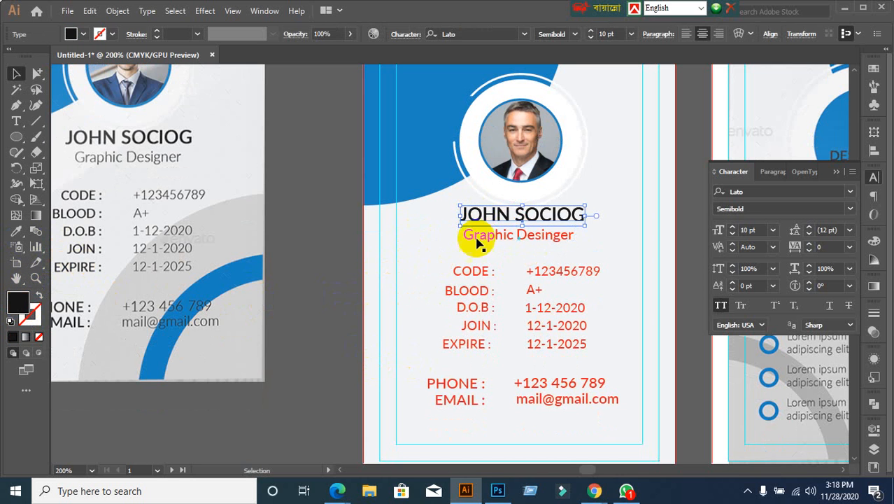
left_click(508, 240)
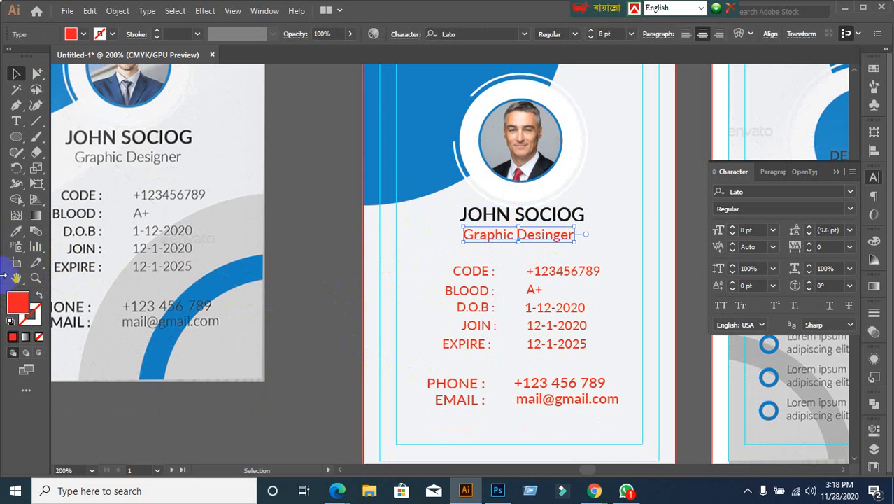
left_click(18, 233)
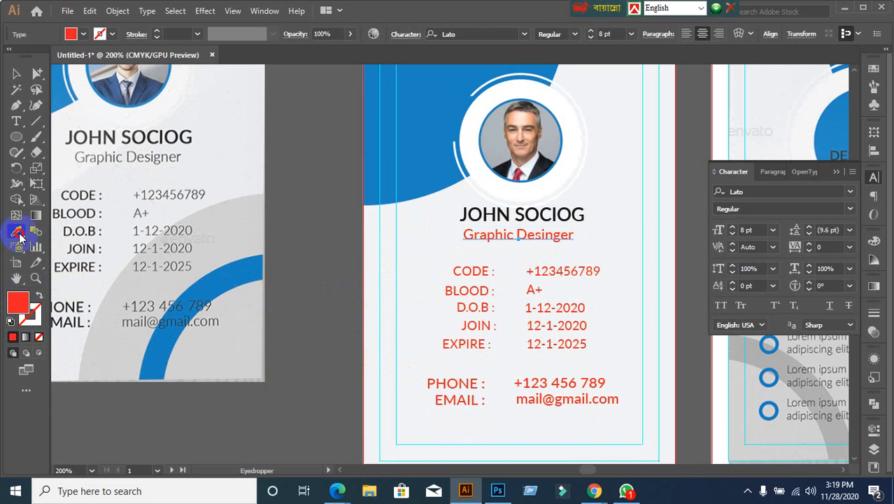
left_click(501, 210)
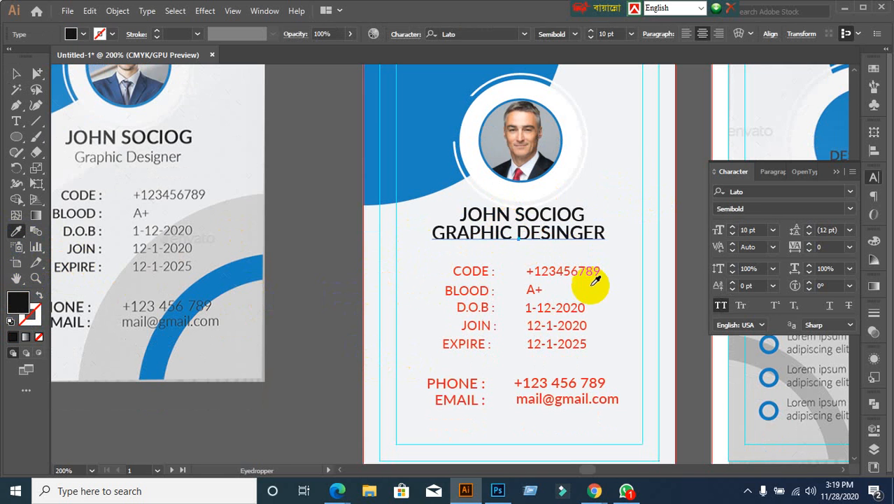
left_click(535, 289)
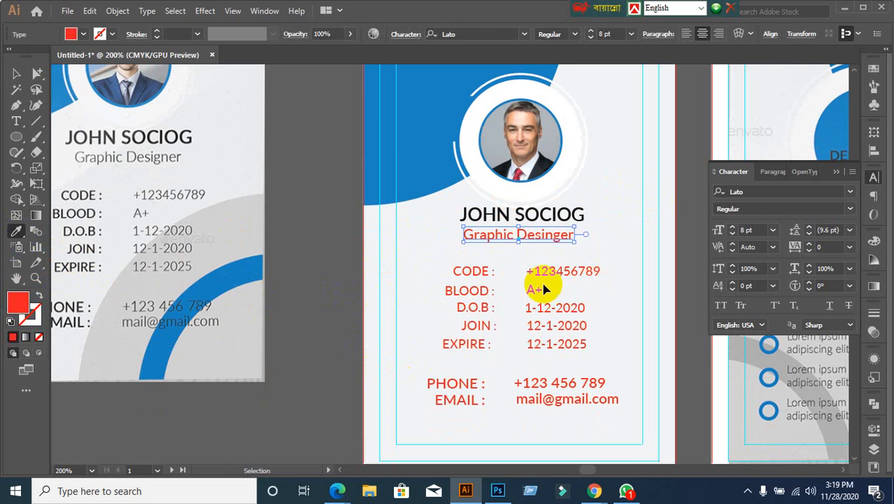
left_click(16, 74)
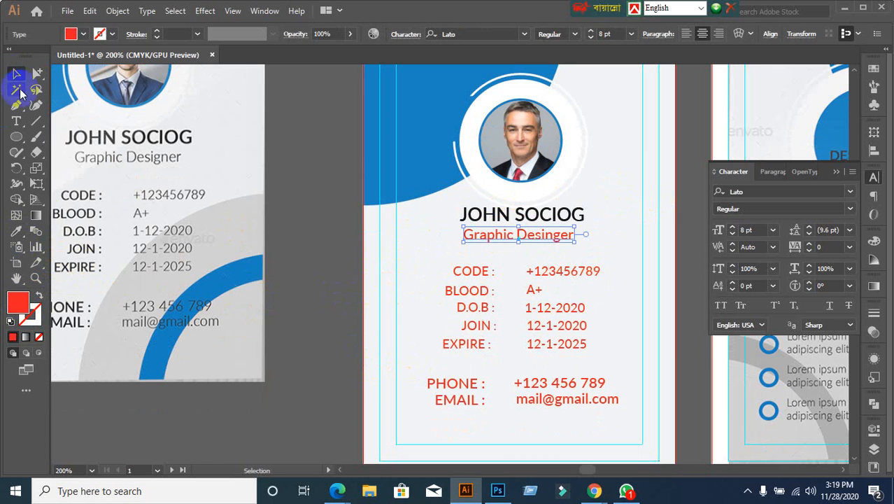
Step: Set the title's fill to near-black #191919 in the Color Picker
double_click(12, 310)
left_click_drag(591, 313, 557, 307)
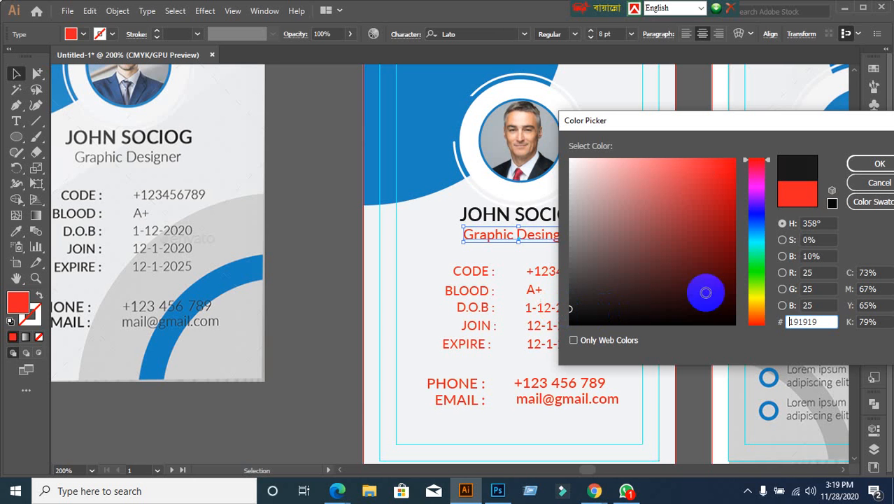
left_click(873, 166)
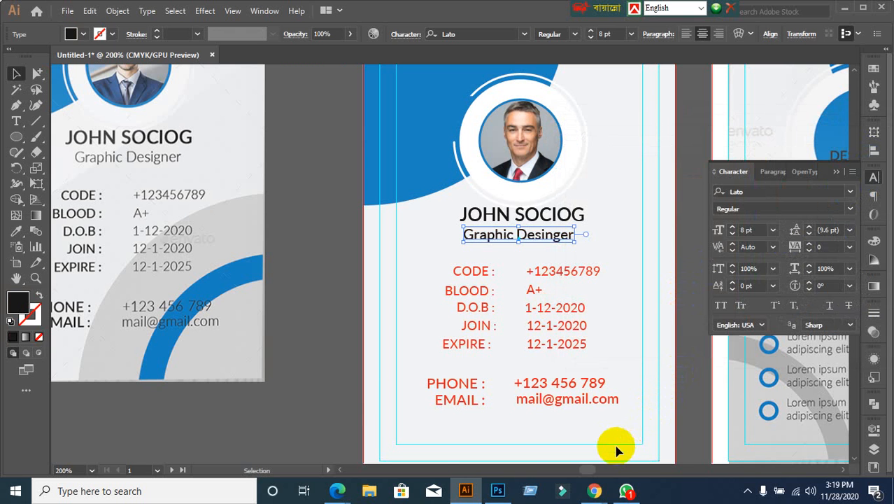
Step: Bring the video call window forward briefly, then return to the Illustrator document
mouse_move(595, 492)
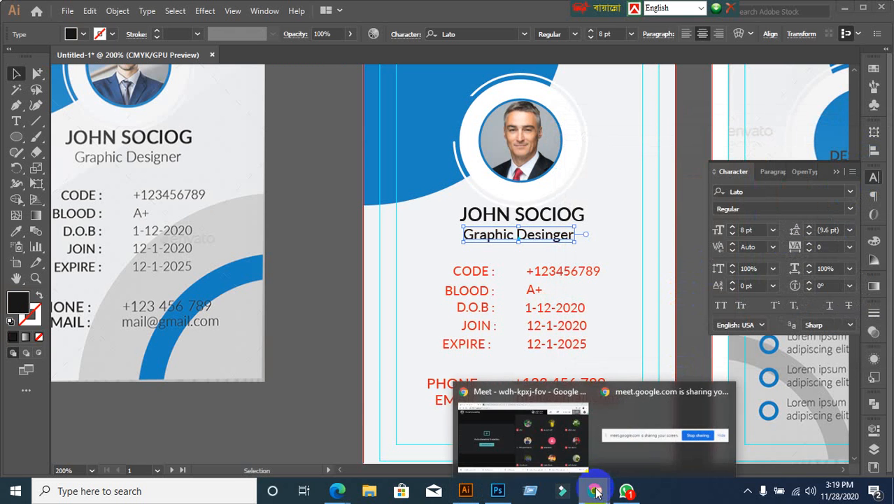
left_click(491, 428)
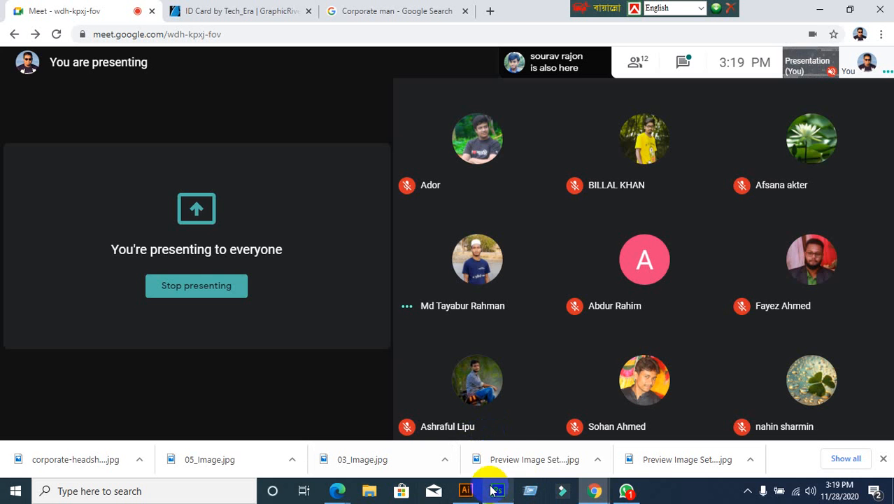
left_click(465, 491)
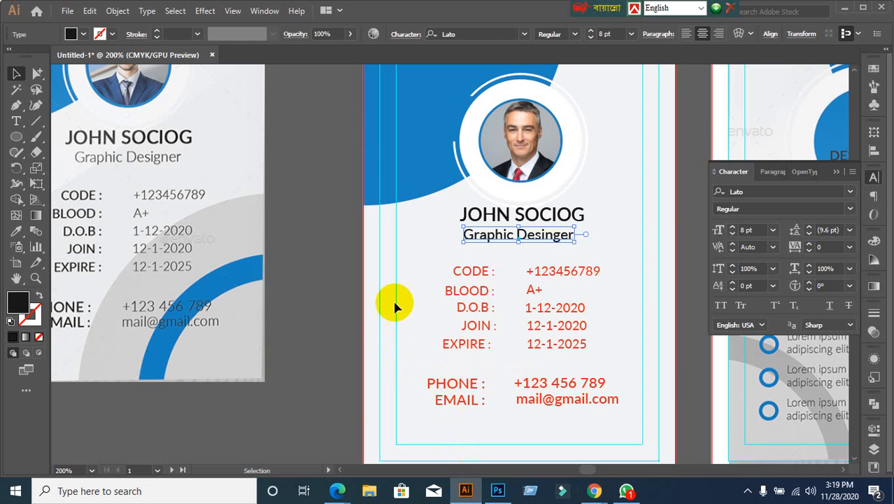
Step: Lighten the Graphic Desinger title from near-black to a softer grey over two Color Picker passes
left_click(334, 320)
scroll(546, 239, "up", 1)
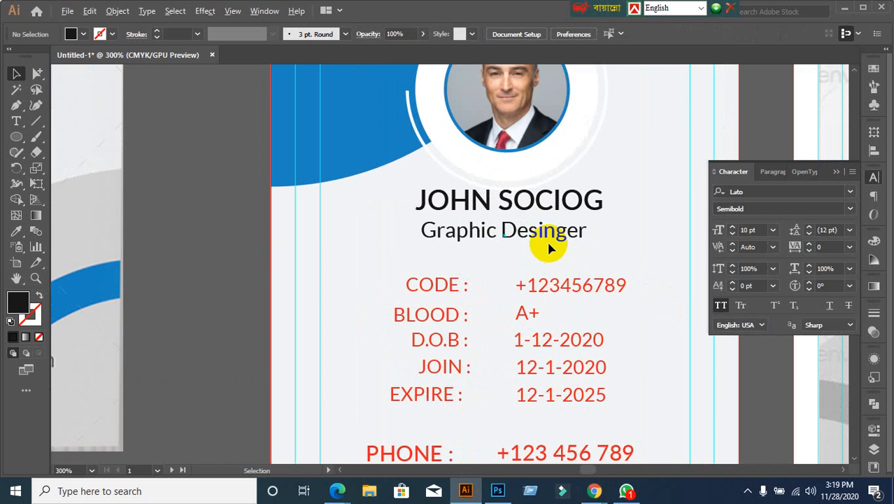
left_click(556, 242)
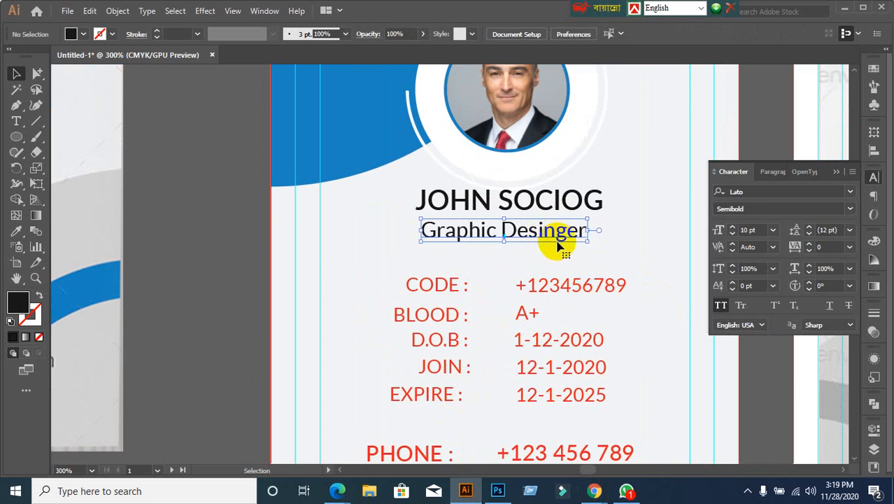
double_click(19, 302)
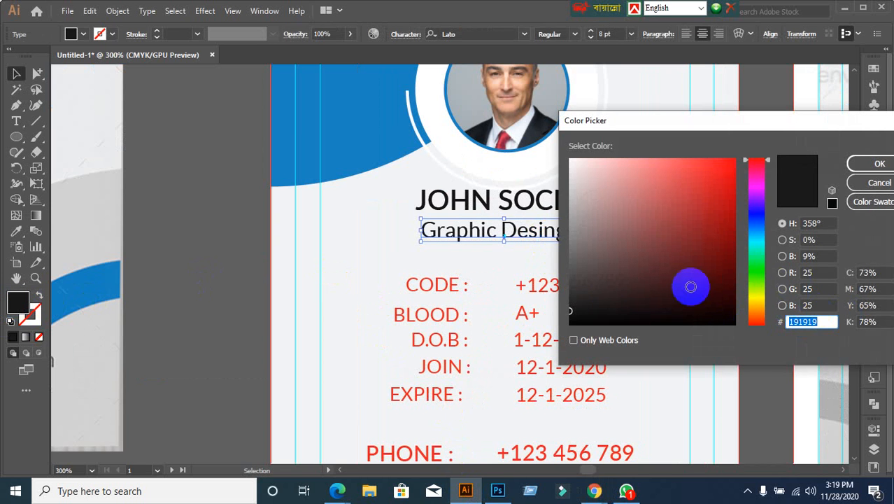
left_click_drag(572, 312, 564, 285)
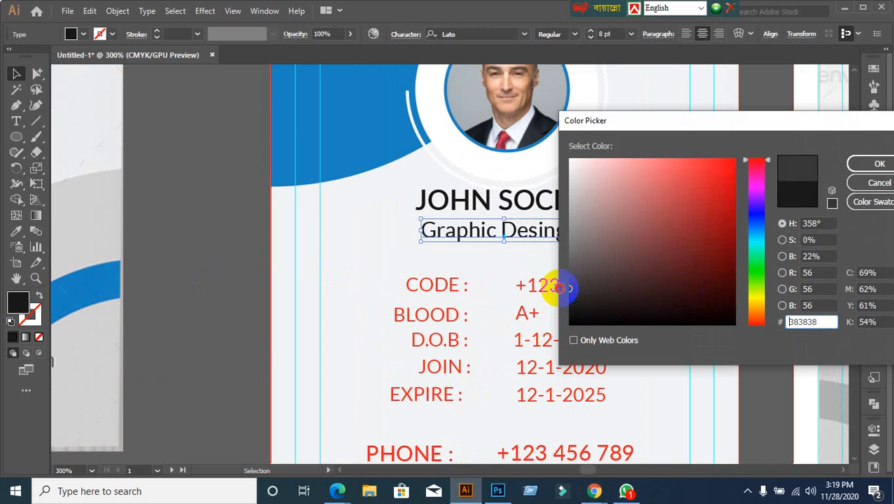
left_click(877, 164)
left_click(268, 268)
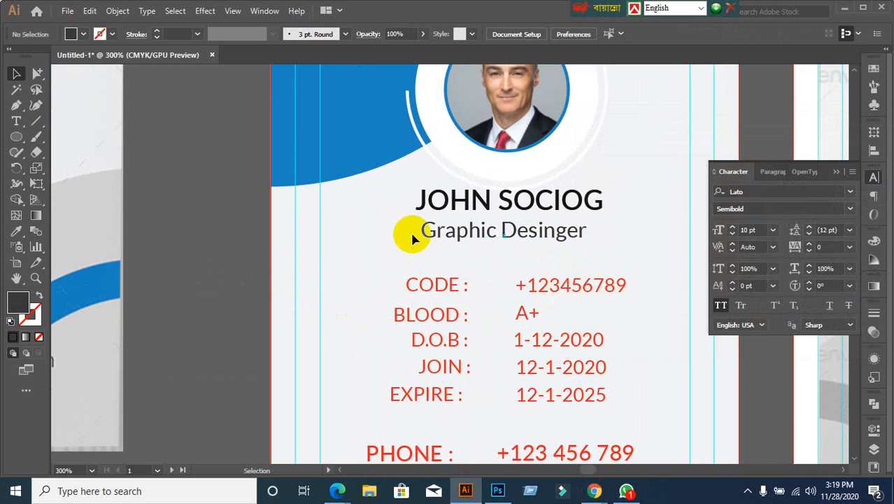
left_click(432, 240)
double_click(17, 300)
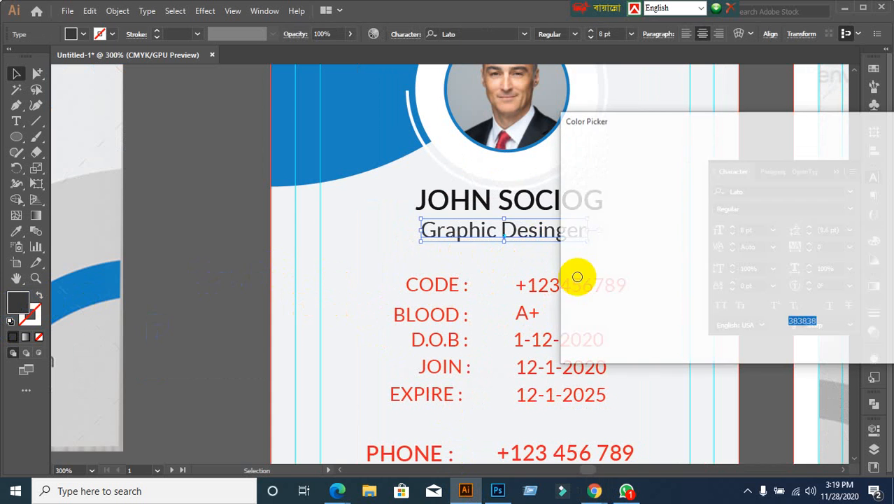
mouse_move(568, 283)
left_mouse_down()
mouse_move(565, 261)
mouse_move(561, 275)
left_mouse_up()
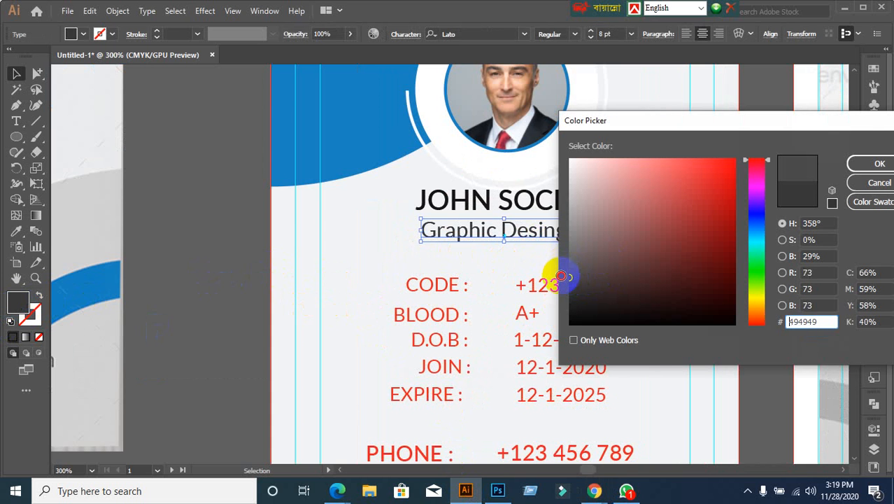
left_click(875, 163)
left_click(259, 290)
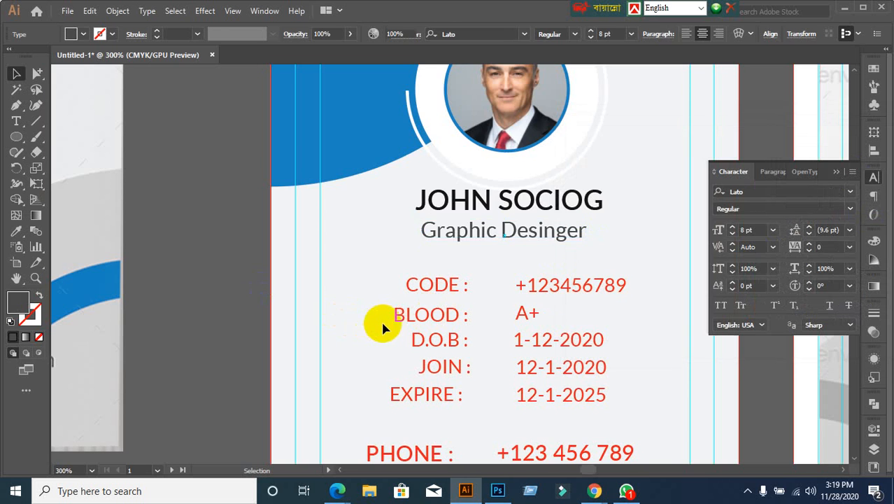
Step: Set the title's fill to medium grey 606060
scroll(380, 319, "down", 4)
scroll(390, 325, "up", 1)
scroll(402, 336, "up", 1)
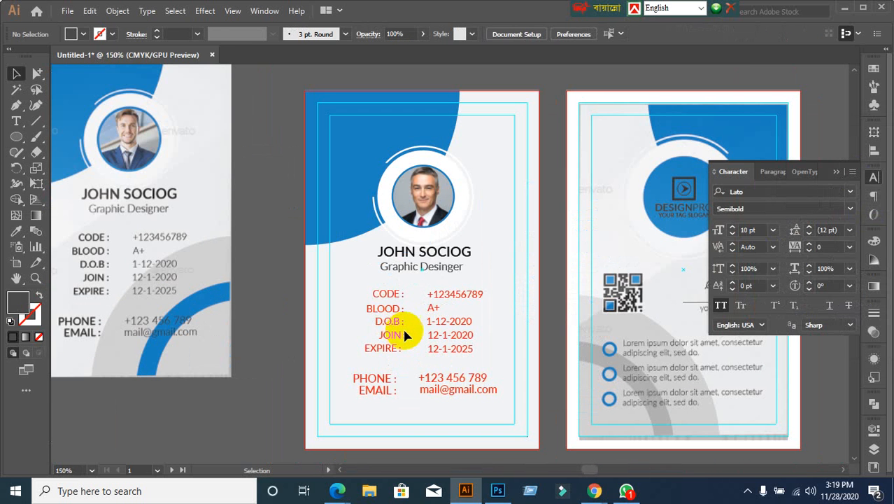
left_click(423, 266)
double_click(18, 301)
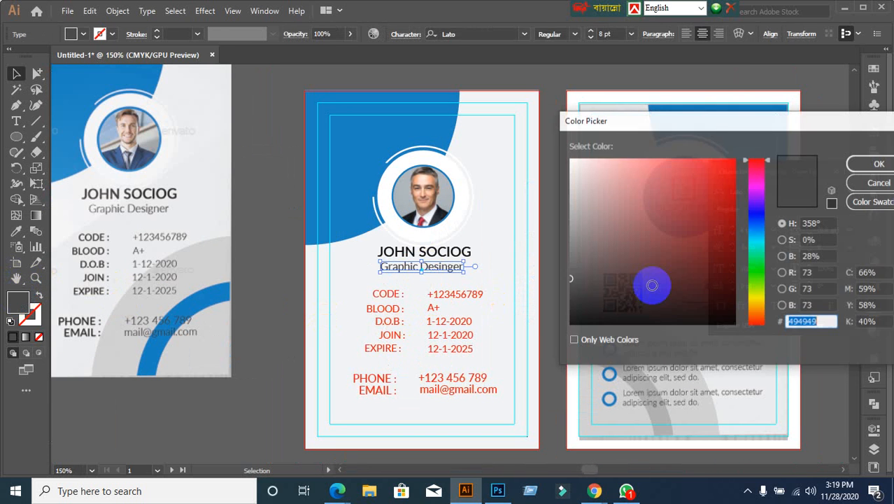
left_click(568, 260)
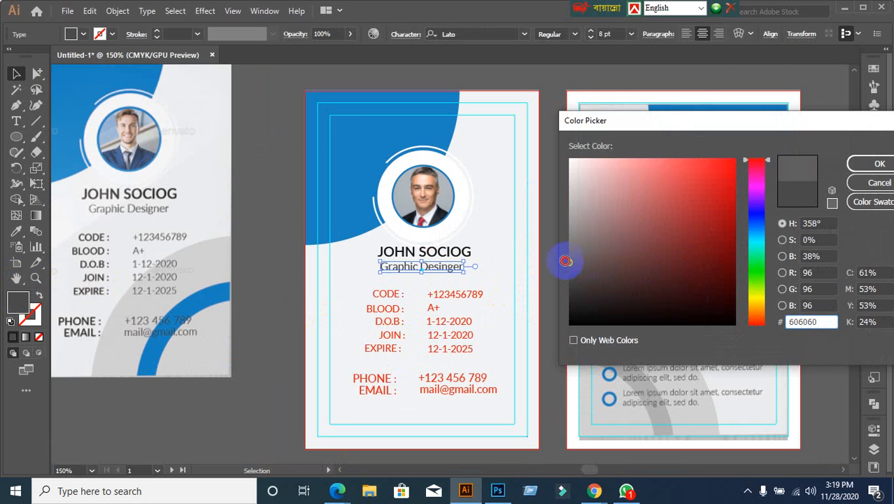
left_click(862, 164)
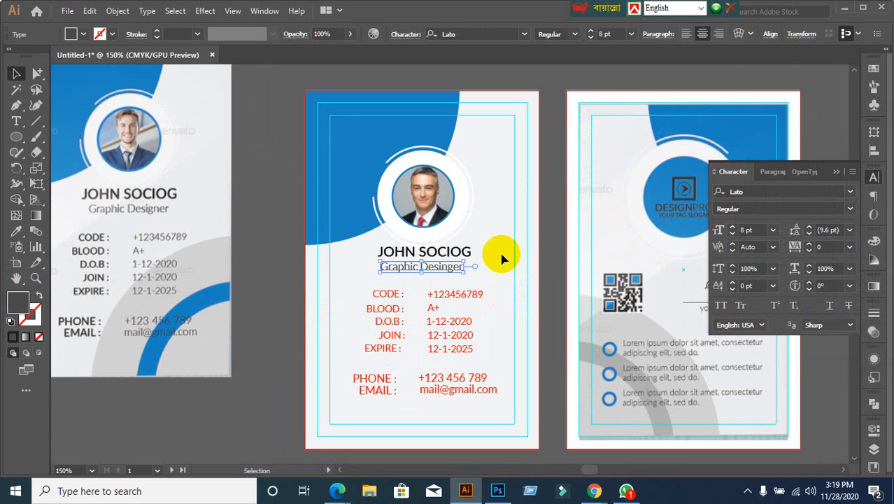
left_click(305, 335)
scroll(388, 359, "up", 2)
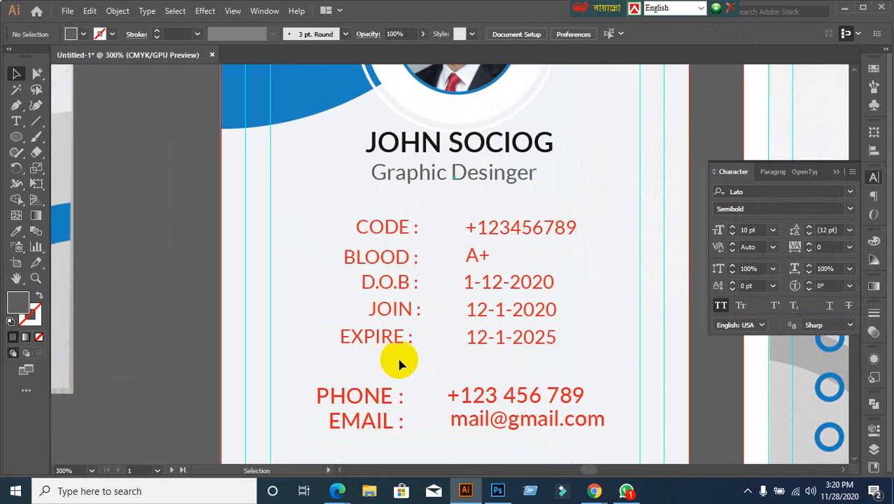
scroll(399, 362, "down", 1)
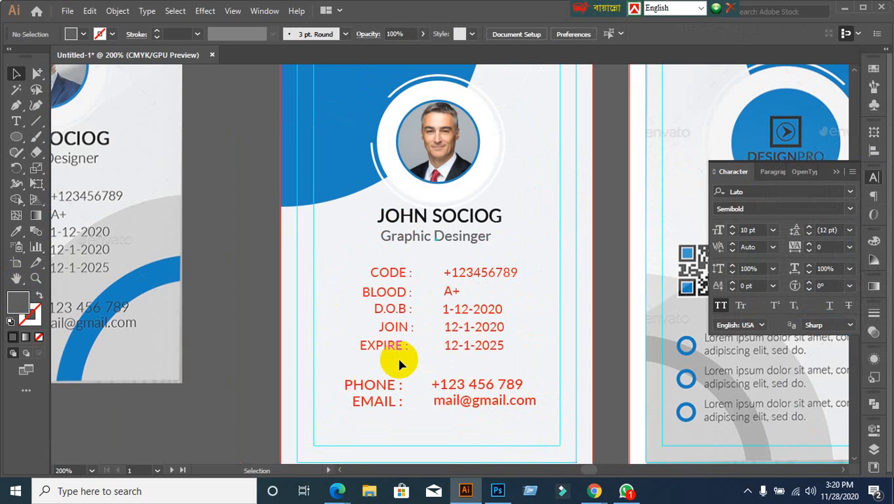
scroll(398, 362, "down", 1)
left_click_drag(395, 349, 469, 253)
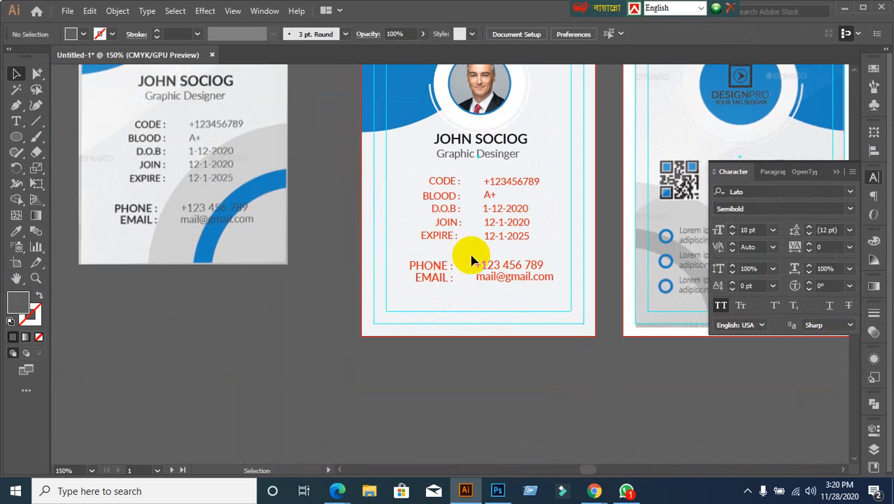
scroll(459, 254, "up", 1)
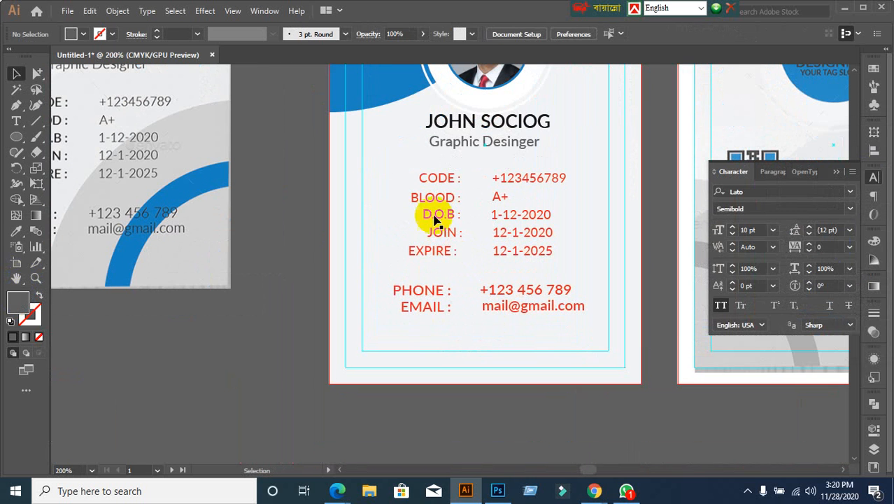
left_click_drag(408, 173, 462, 270)
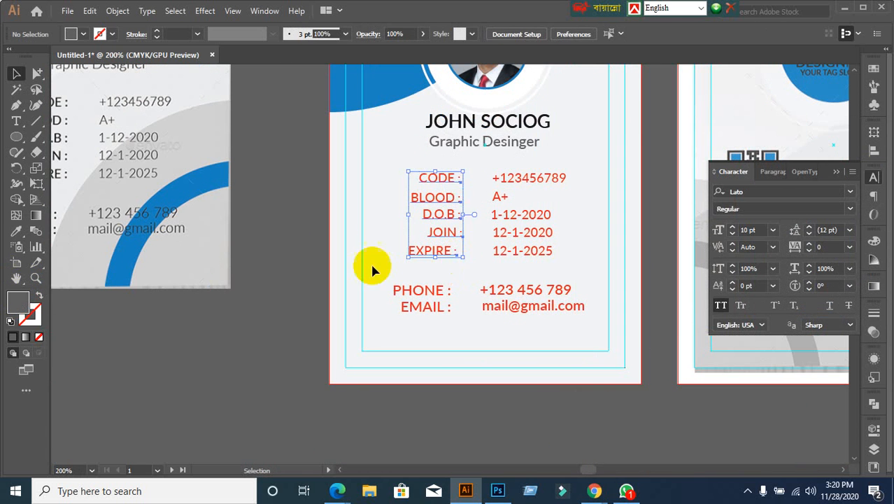
scroll(365, 260, "down", 2)
scroll(405, 255, "up", 1)
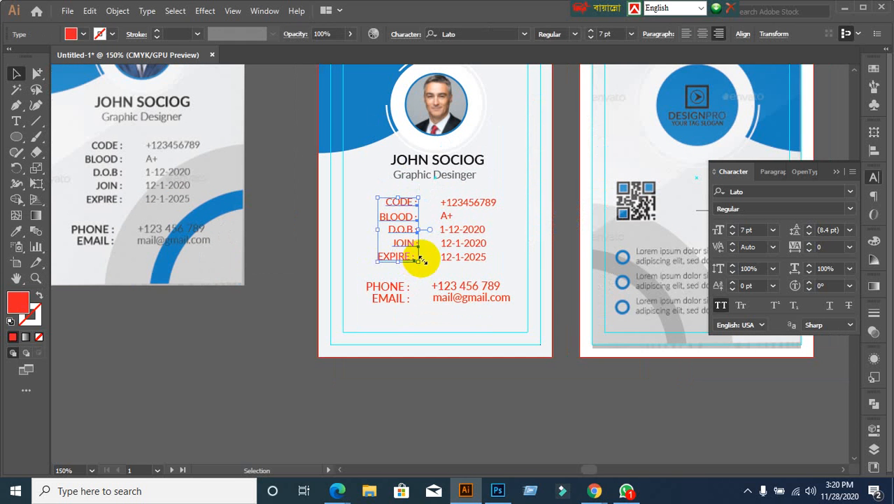
left_click(17, 231)
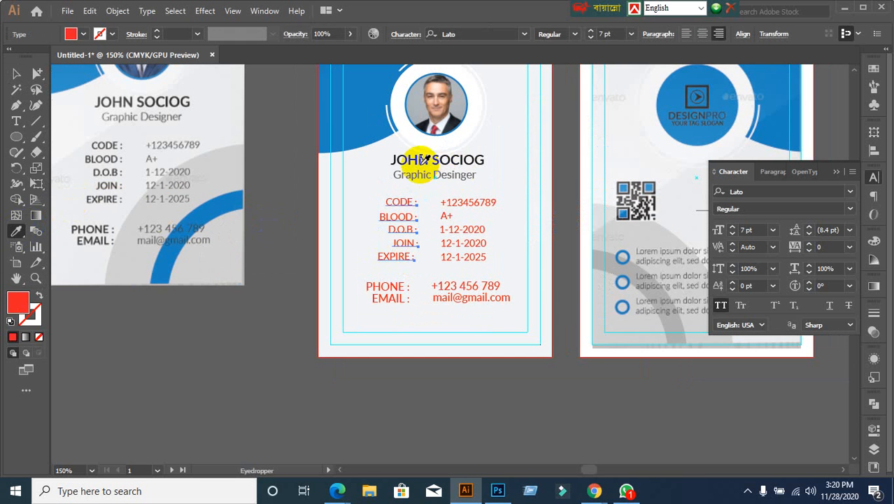
left_click(423, 154)
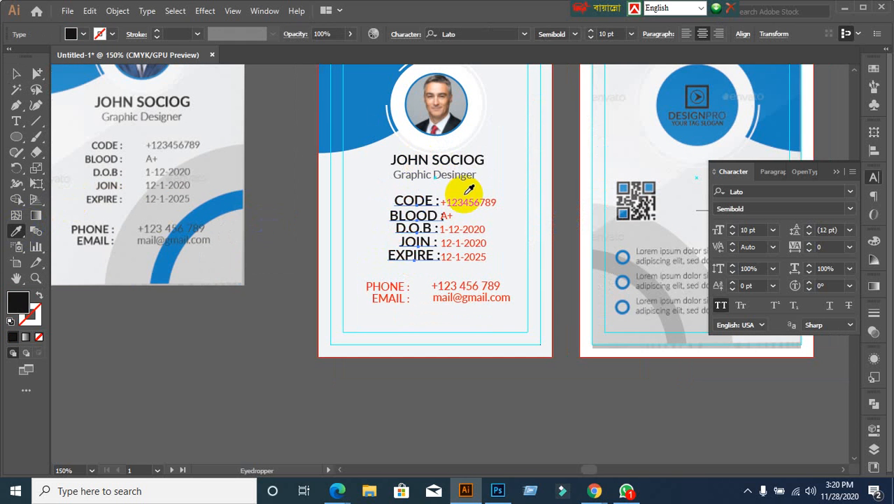
left_click(17, 73)
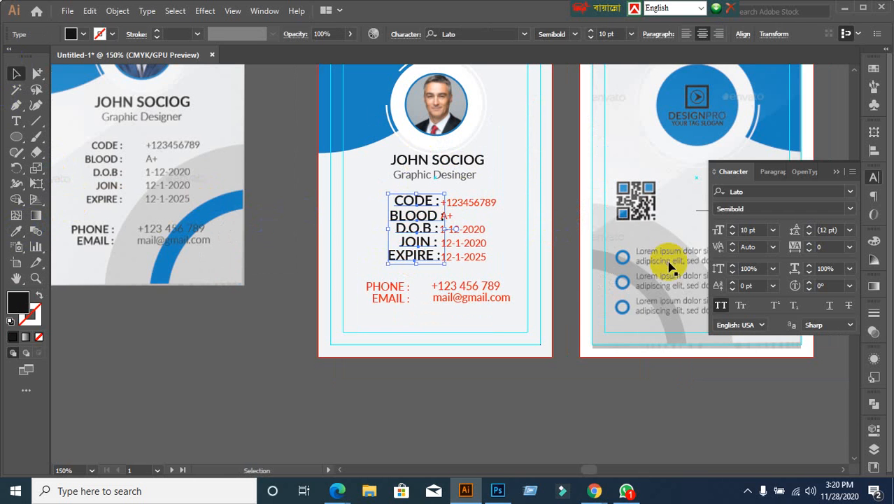
left_click(526, 214)
left_click_drag(473, 189, 507, 276)
key("ctrl+z")
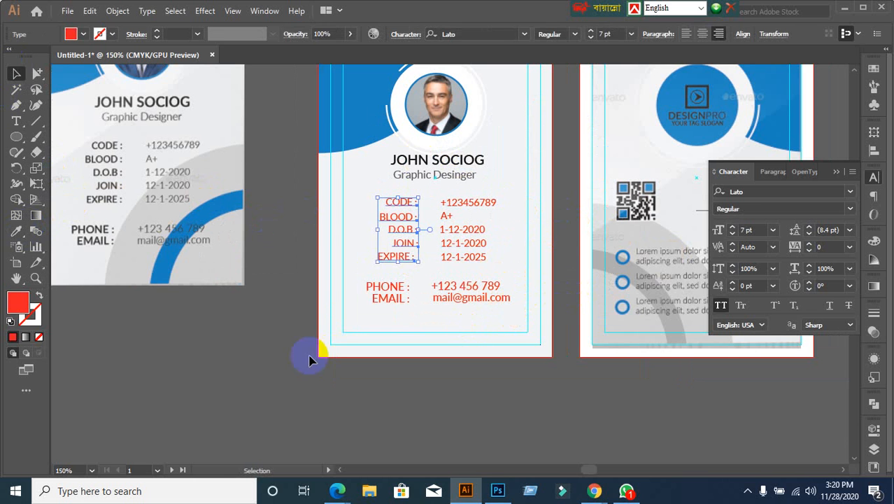
left_click(282, 367)
Step: Make the CODE to EXPIRE labels near-black
scroll(410, 296, "up", 1)
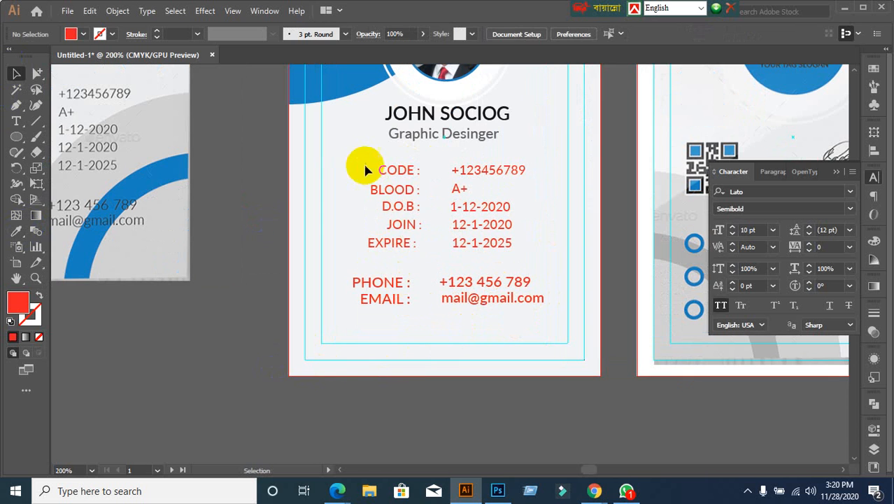
left_click_drag(362, 153, 409, 254)
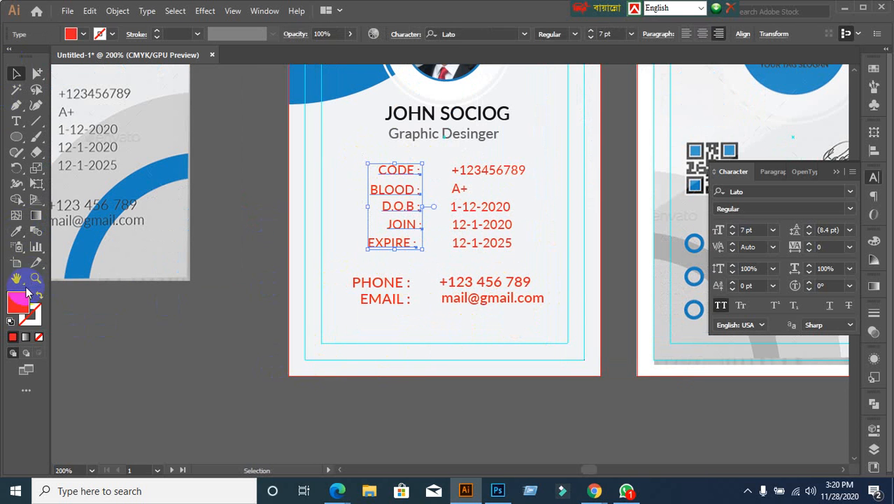
double_click(16, 312)
left_click_drag(651, 295, 569, 303)
left_click(857, 164)
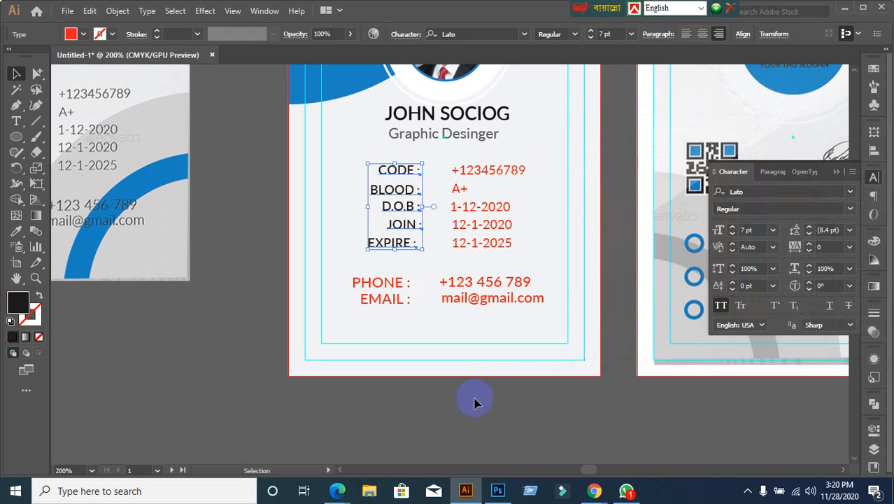
left_click(473, 378)
Step: Set the five value lines' fill to grey 707070
left_click_drag(462, 161, 544, 266)
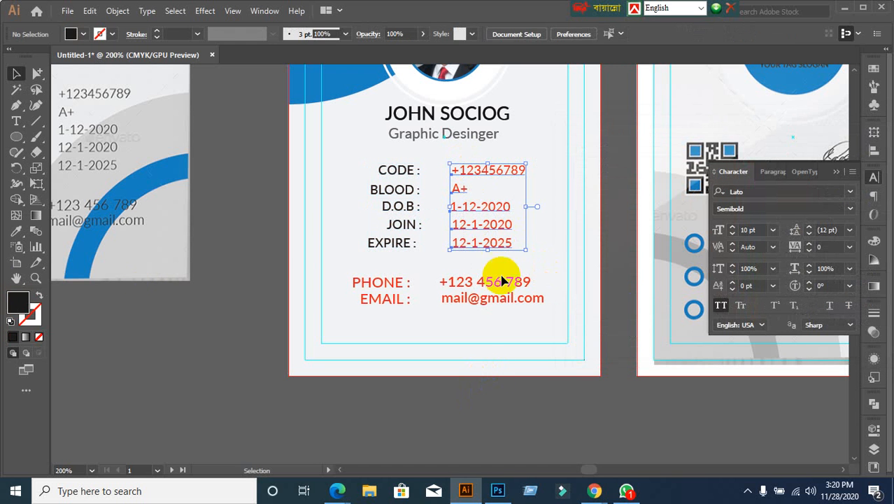
double_click(11, 306)
left_click_drag(591, 280, 559, 273)
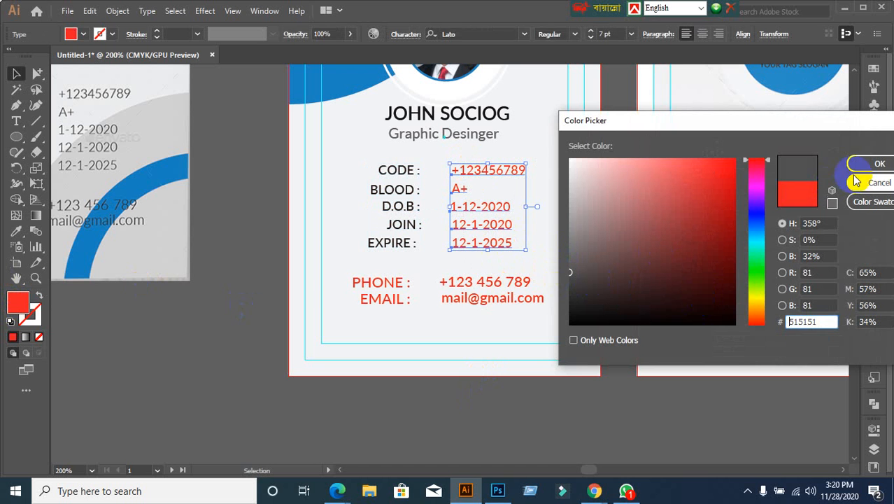
left_click(872, 164)
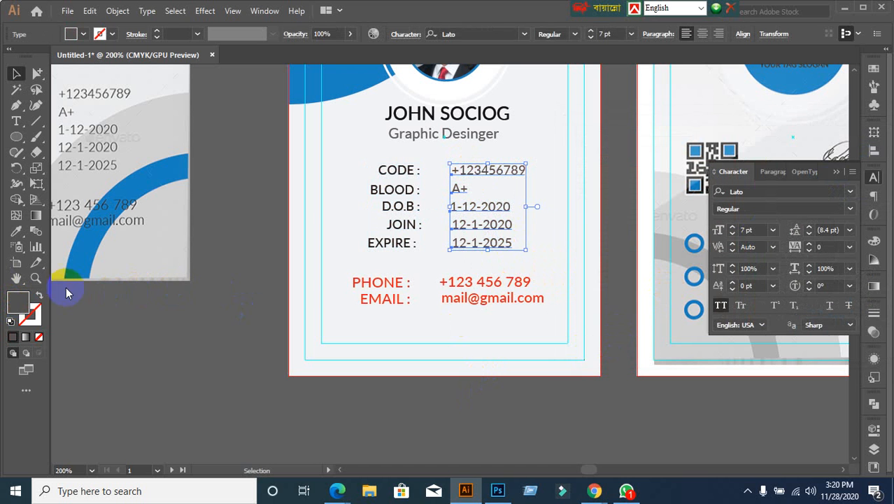
double_click(18, 301)
left_click_drag(591, 267, 562, 250)
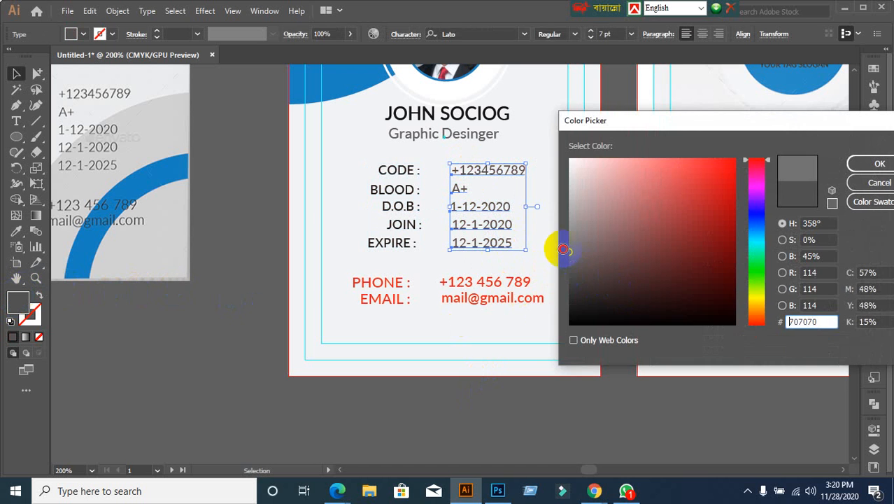
left_click(874, 164)
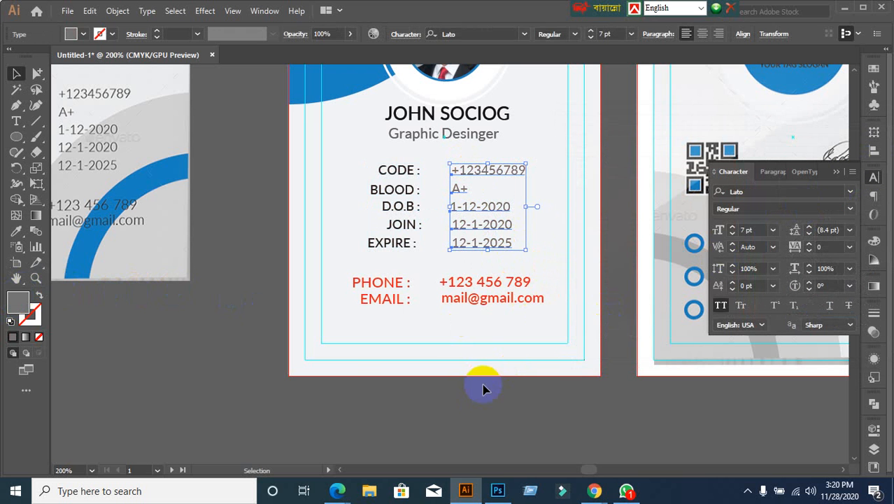
left_click(469, 413)
scroll(469, 408, "down", 1)
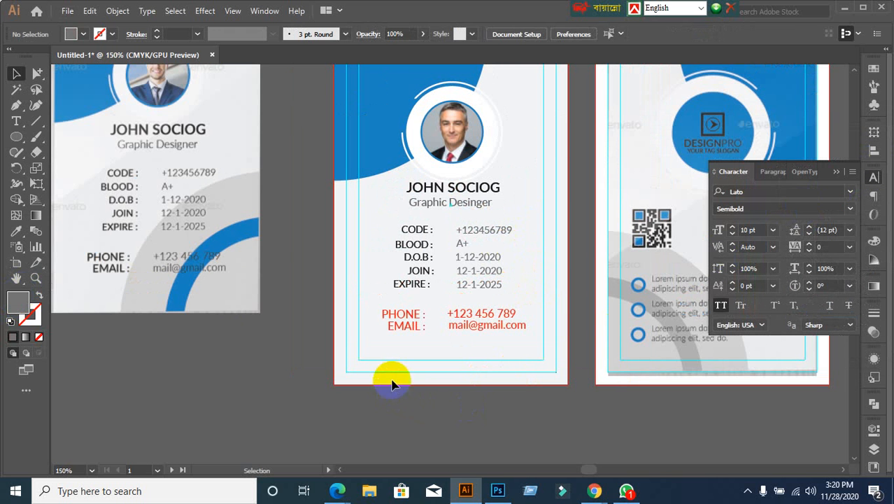
Step: Keep the D.O.B, JOIN and EXPIRE labels in the near-black label colour
scroll(392, 378, "up", 2)
left_click_drag(386, 124, 461, 208)
double_click(19, 306)
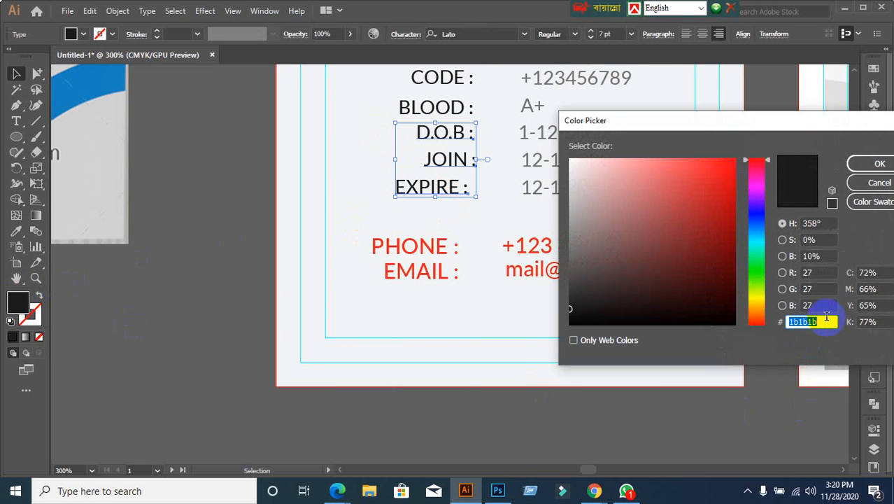
left_click(879, 163)
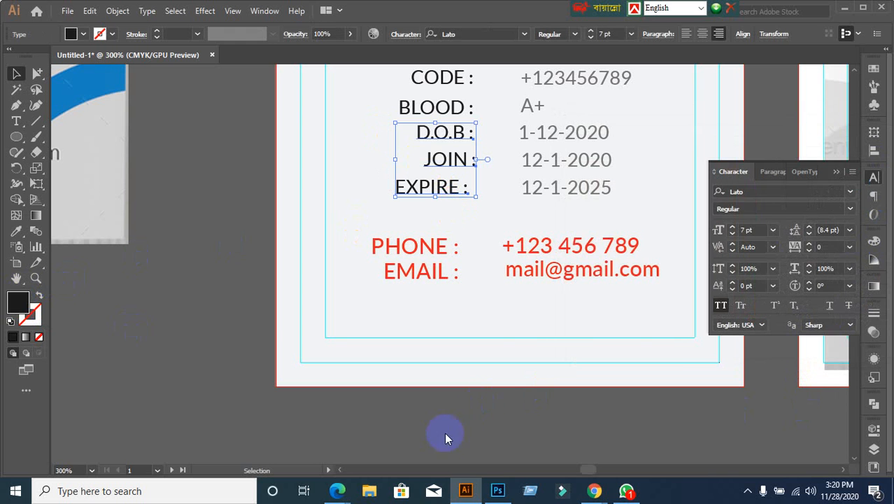
left_click(448, 415)
Step: Color the PHONE and EMAIL labels near-black 1b1b1b
left_click_drag(357, 236, 436, 293)
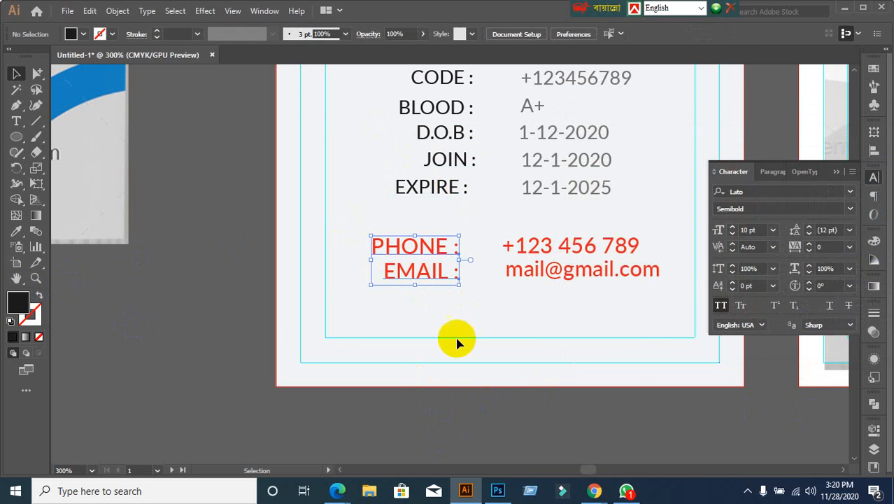
double_click(12, 301)
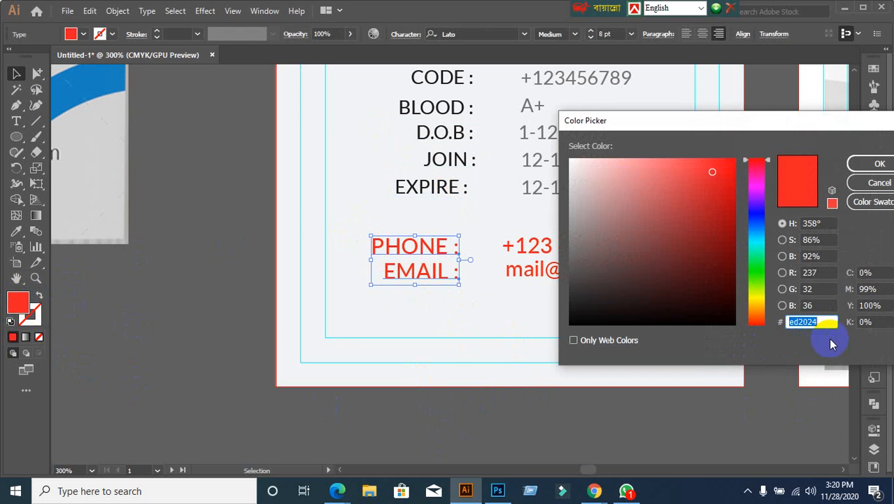
type("1b1b1b")
key("Return")
left_click(553, 418)
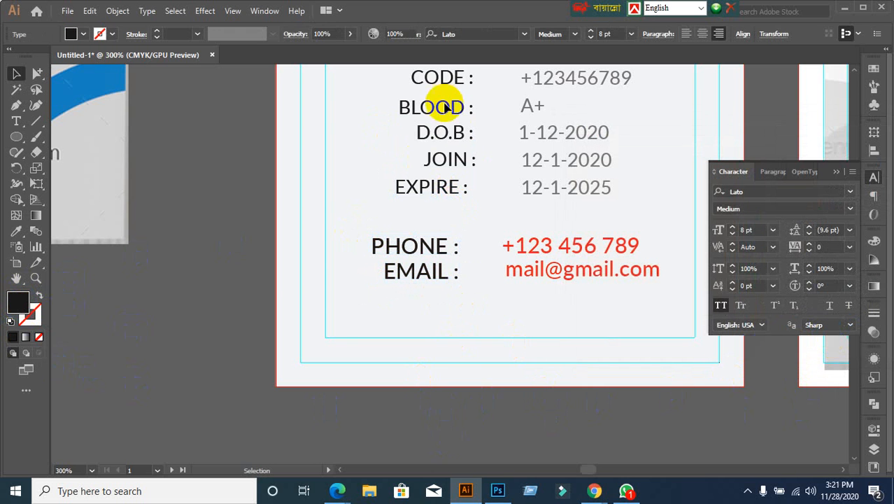
Step: Apply the grey 727373 fill to the JOIN and EXPIRE dates
left_click(496, 230)
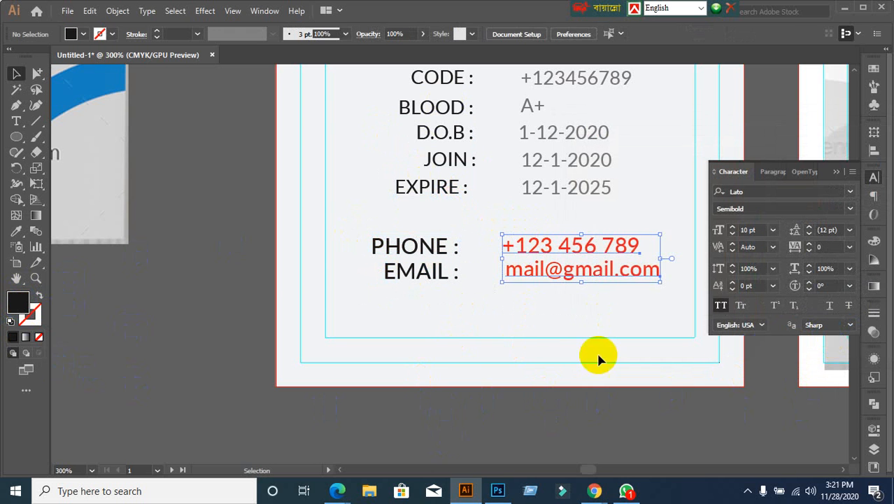
left_click_drag(579, 201, 583, 170)
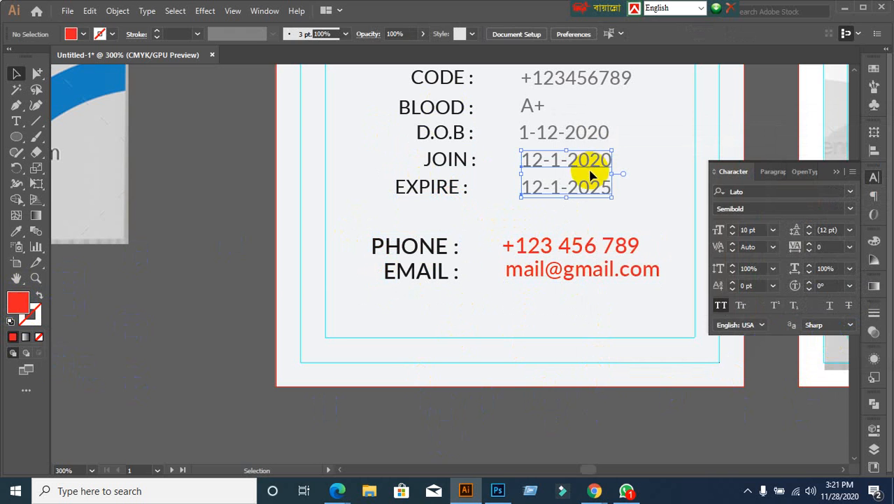
double_click(28, 302)
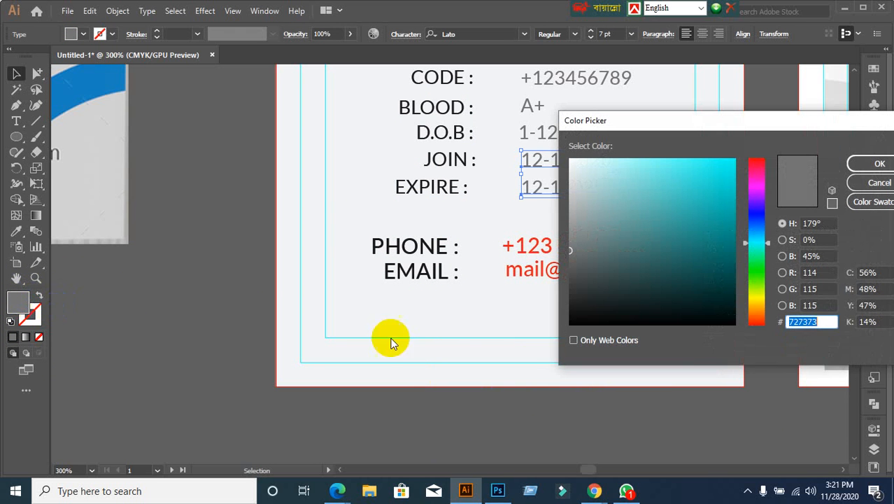
double_click(821, 320)
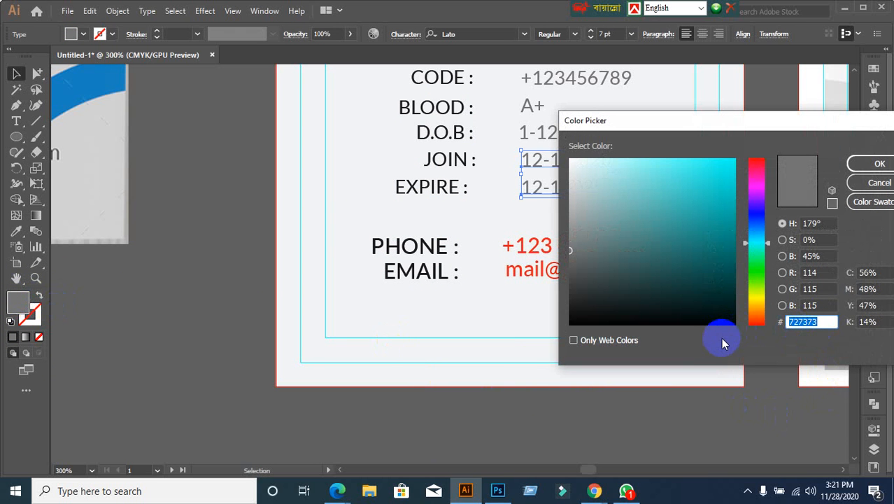
left_click(878, 164)
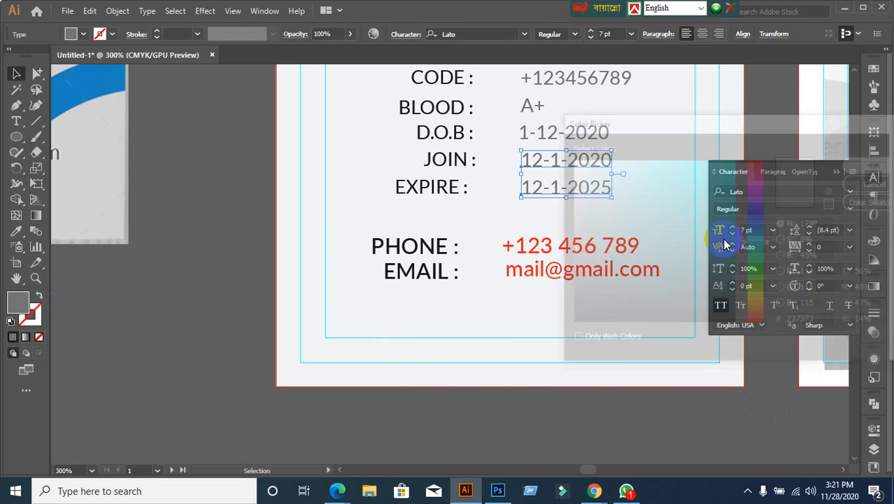
Step: Recolor the phone number and e-mail values to grey 727373
left_click(610, 239)
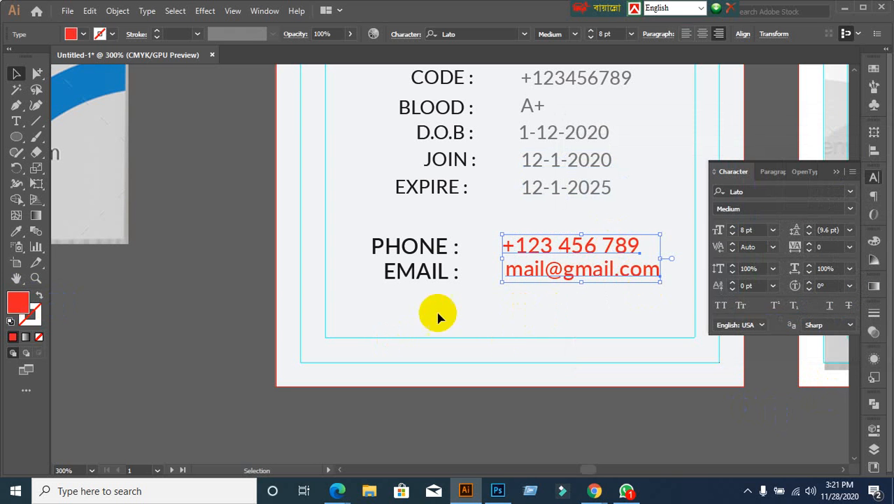
double_click(21, 302)
double_click(803, 322)
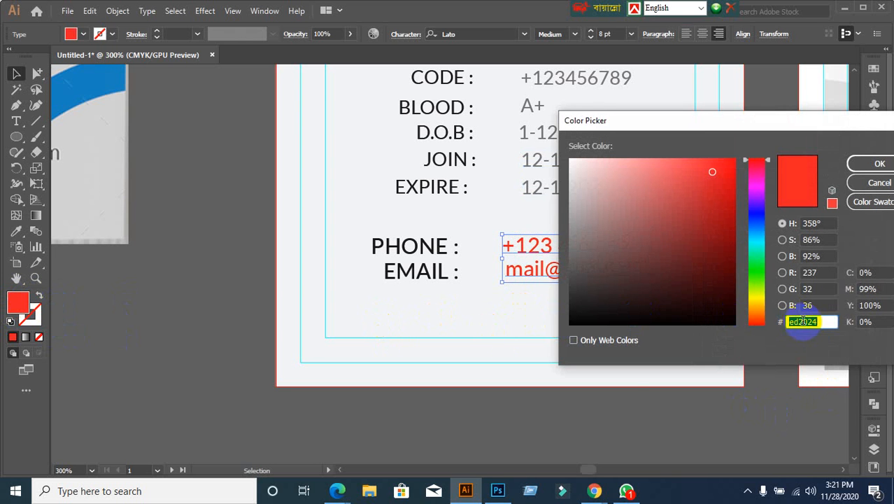
type("727373")
key("Return")
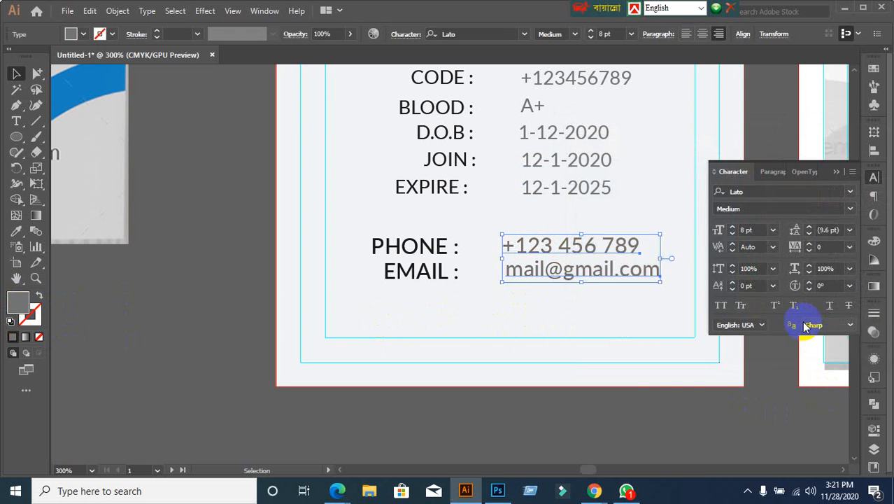
left_click(256, 238)
scroll(447, 279, "down", 2)
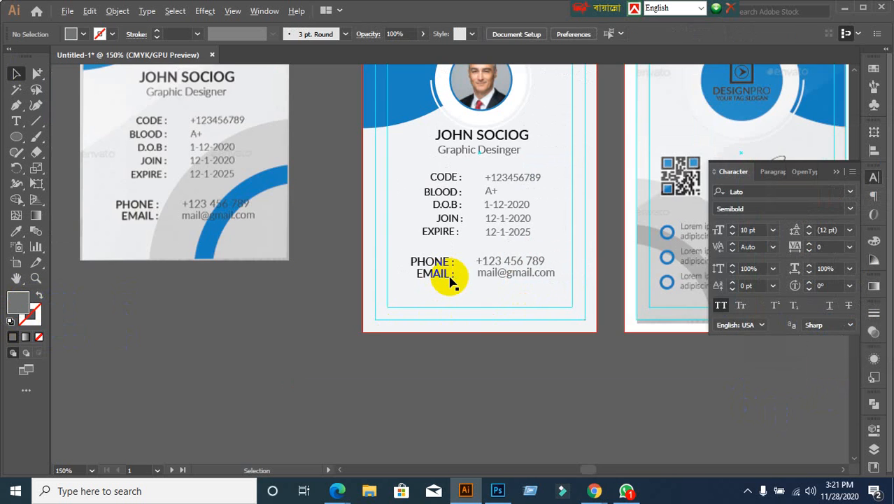
scroll(449, 274, "up", 1)
scroll(488, 349, "up", 3)
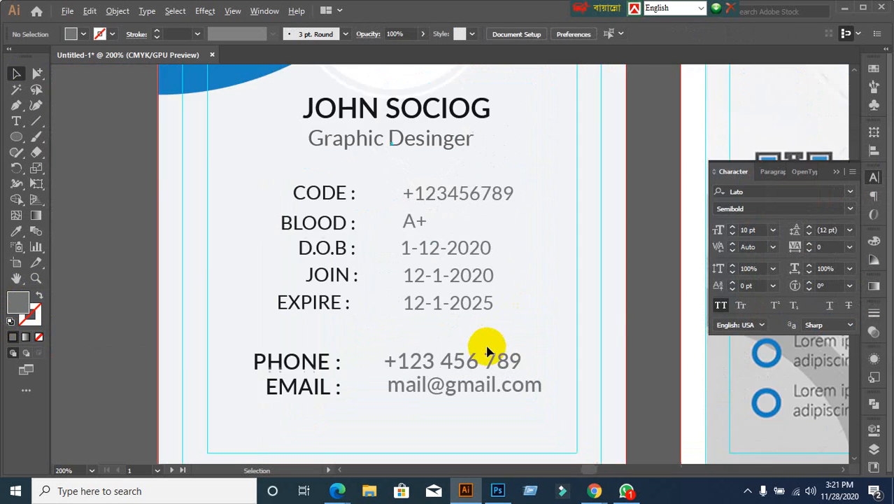
scroll(487, 350, "down", 1)
scroll(488, 350, "up", 2)
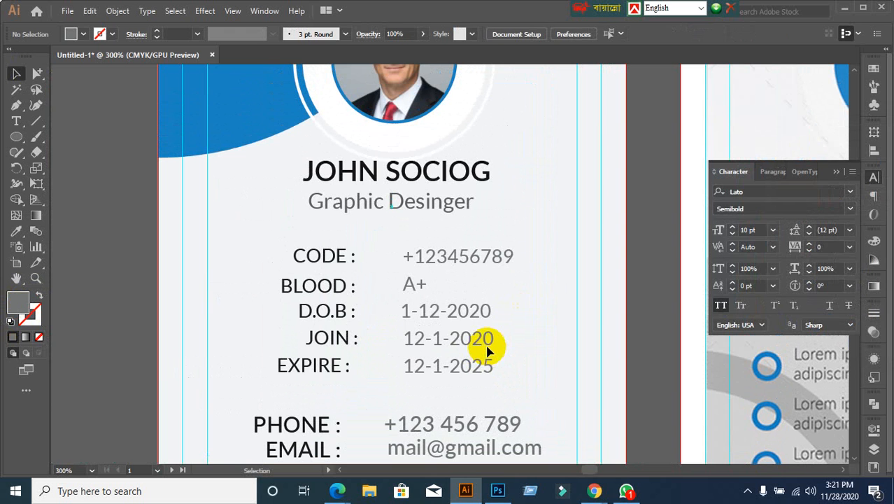
scroll(455, 360, "down", 2)
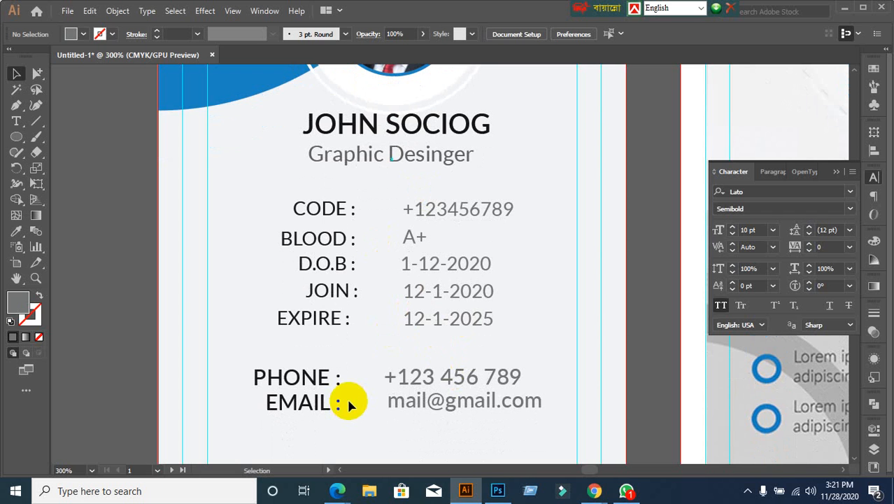
scroll(356, 392, "up", 2)
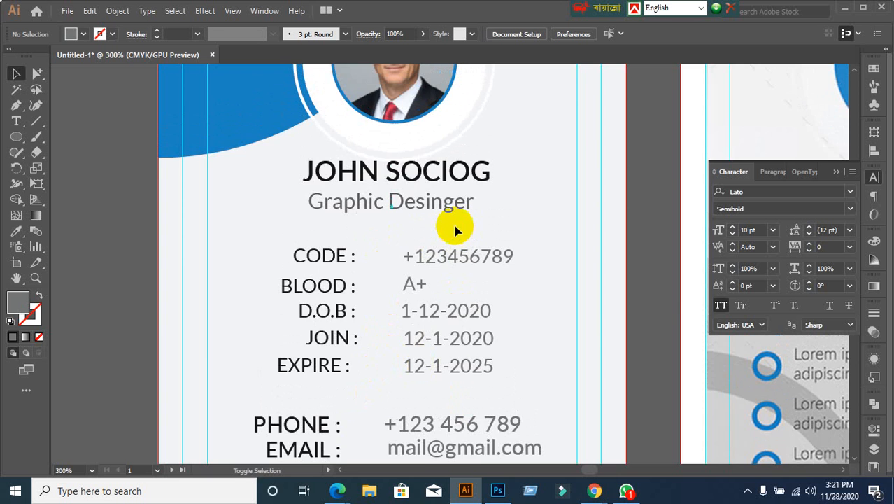
scroll(427, 227, "up", 5)
scroll(454, 391, "down", 3)
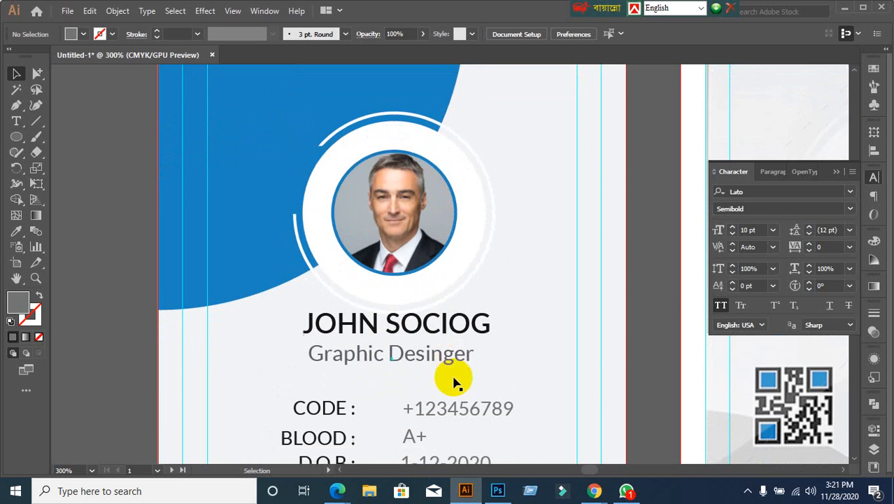
scroll(440, 343, "up", 1, "alt")
scroll(439, 343, "down", 2)
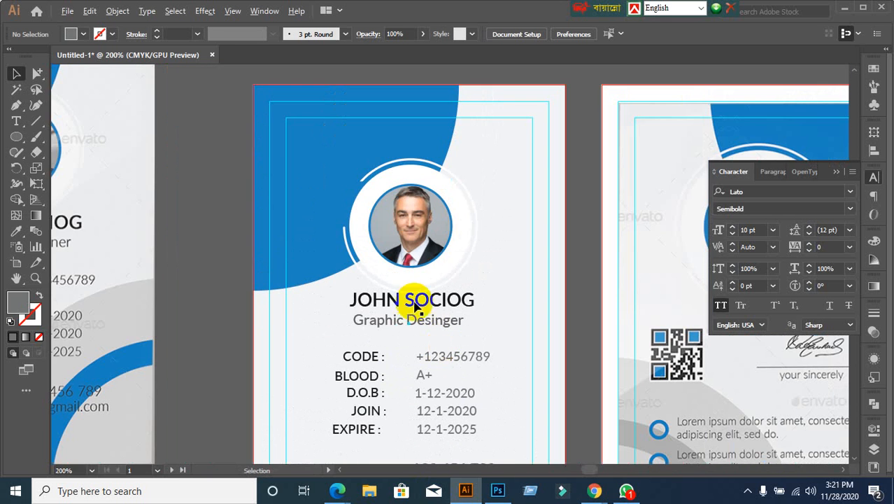
Step: Horizontally center the blue-ringed portrait group with the Align panel, undoing an accidental nudge first
left_click(390, 207)
left_click(268, 300)
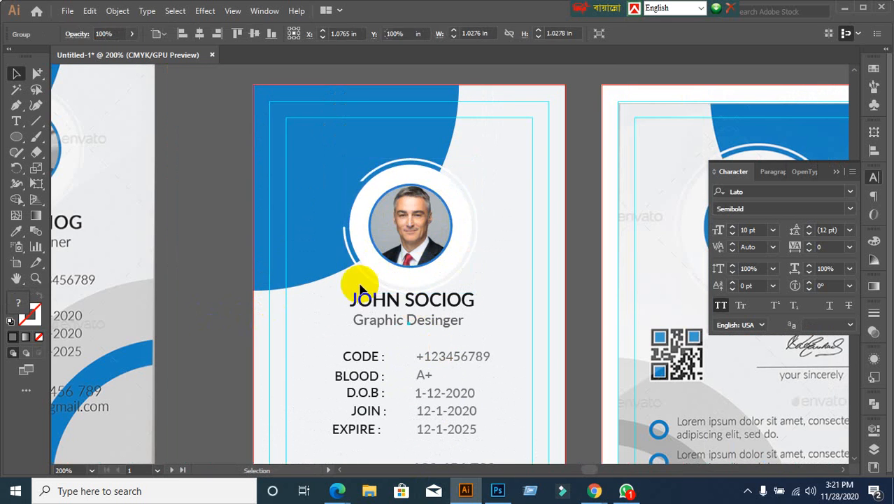
left_click_drag(421, 254, 414, 239)
key("ctrl+z")
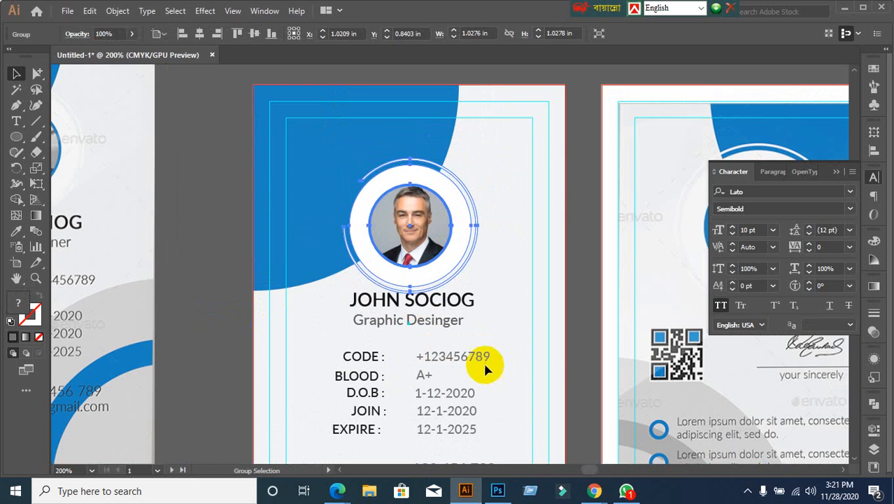
left_click(286, 299)
left_click(379, 249)
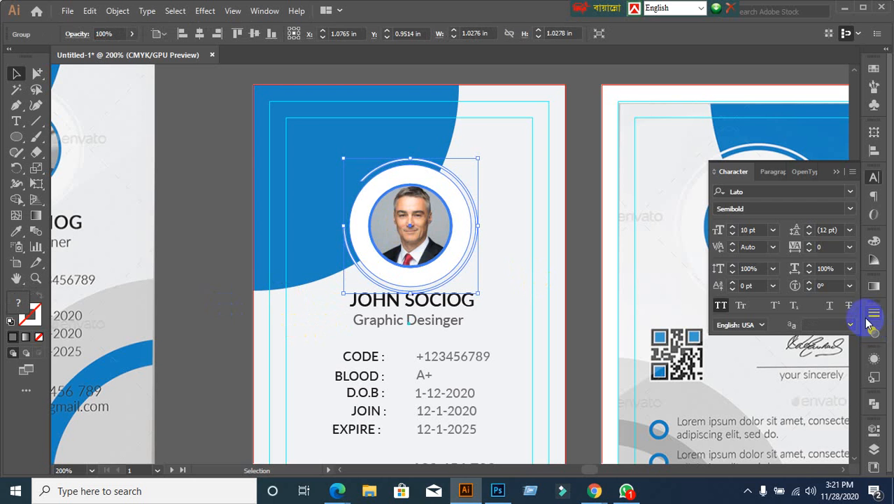
left_click(873, 150)
left_click(836, 241)
left_click(807, 286)
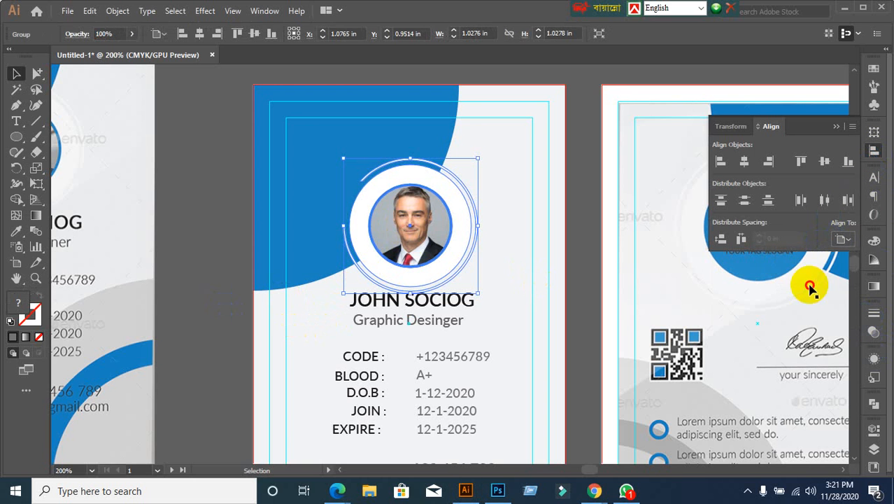
left_click(745, 165)
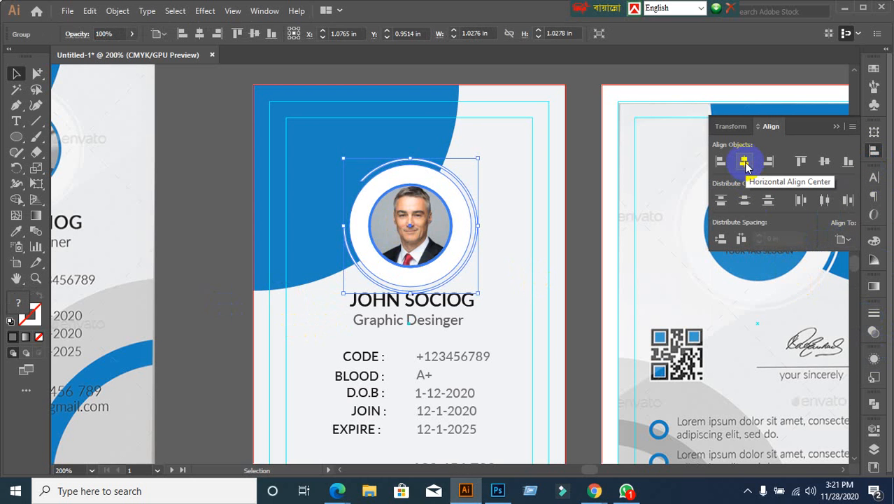
left_click(744, 163)
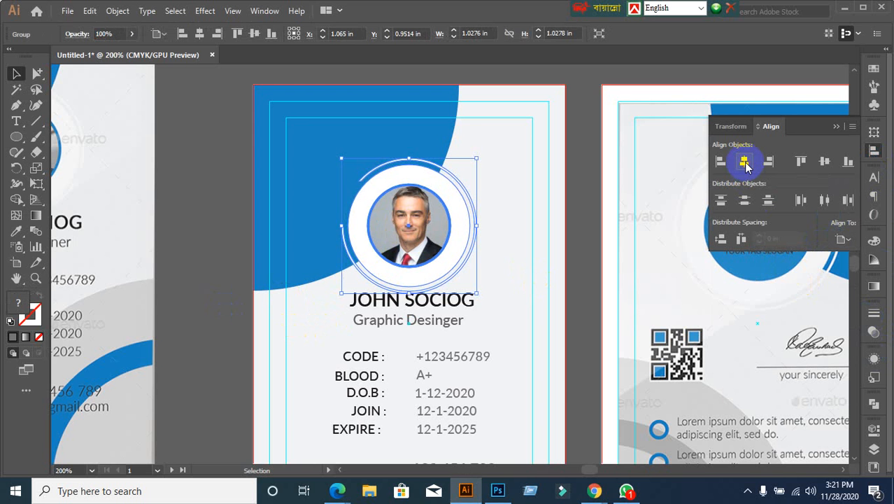
left_click(507, 381)
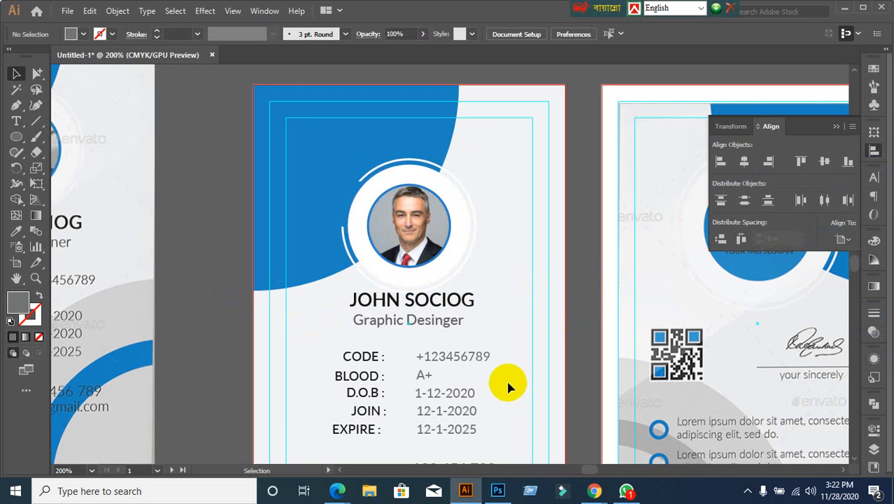
Step: Nudge the Graphic Desinger title up toward the name, then lower both together
scroll(525, 389, "down", 3)
scroll(523, 389, "down", 3)
scroll(379, 256, "up", 2, "alt")
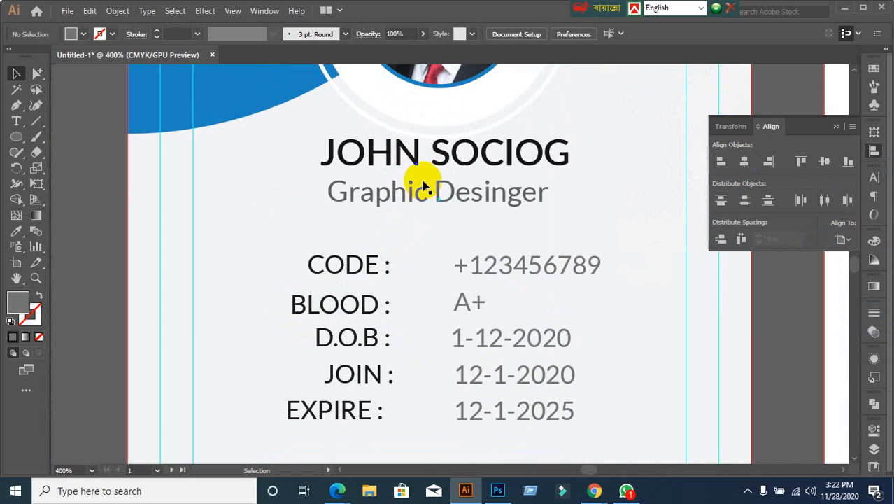
left_click(406, 161)
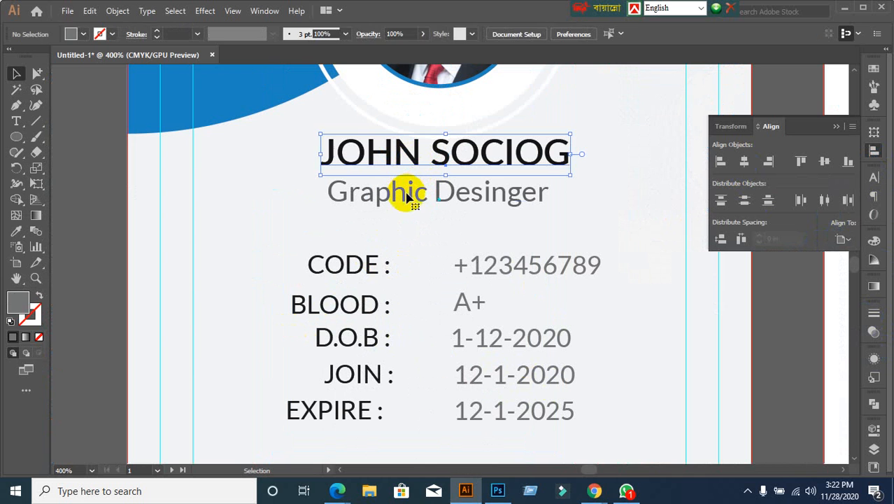
left_click(407, 196)
key("Up")
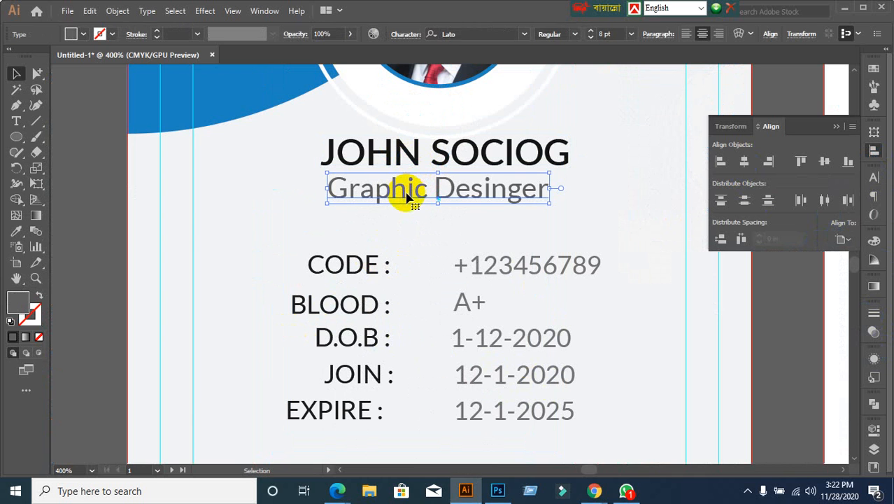
left_click(395, 160, "shift")
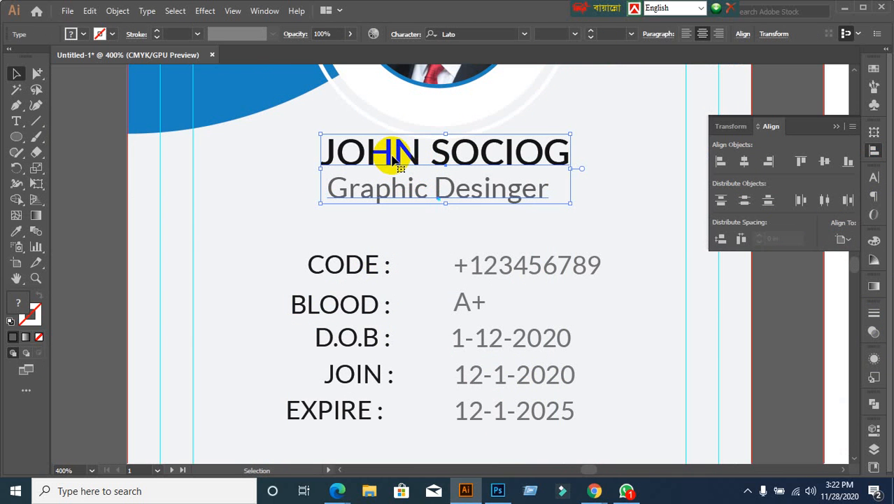
key("Down")
key("Down")
key("Down")
key("Down")
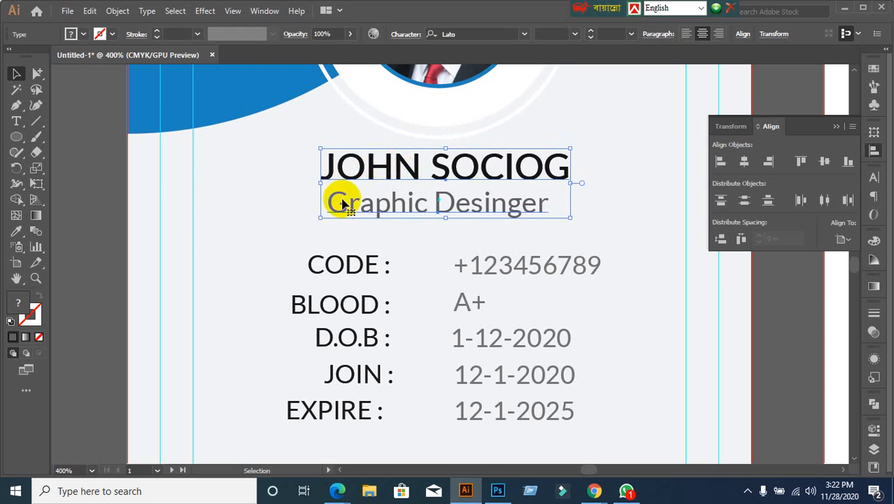
left_click(307, 203)
left_click_drag(305, 166, 454, 220)
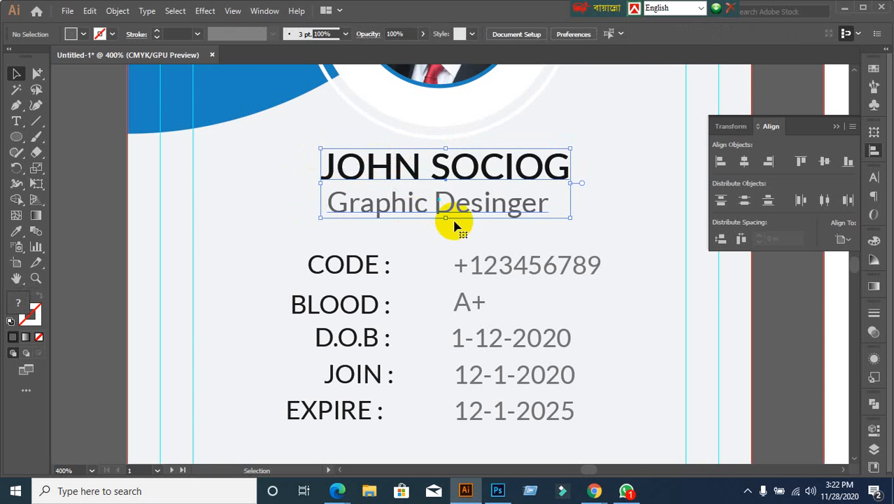
scroll(453, 226, "down", 2)
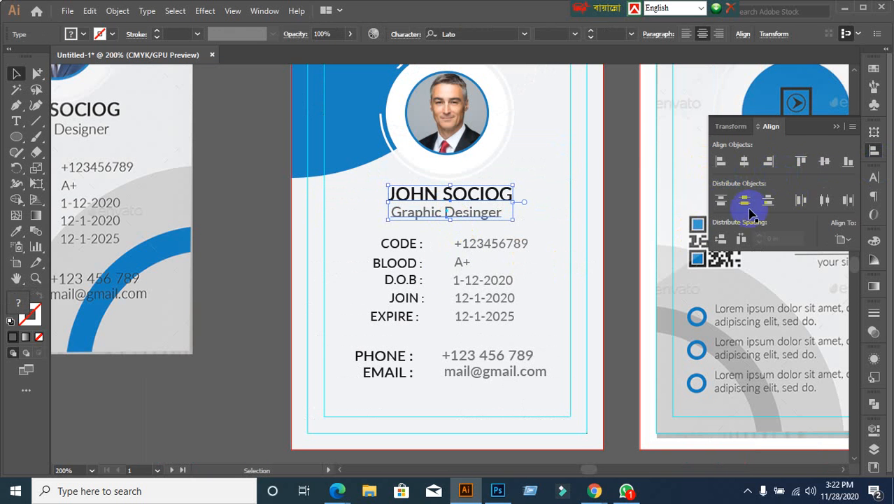
left_click(373, 227)
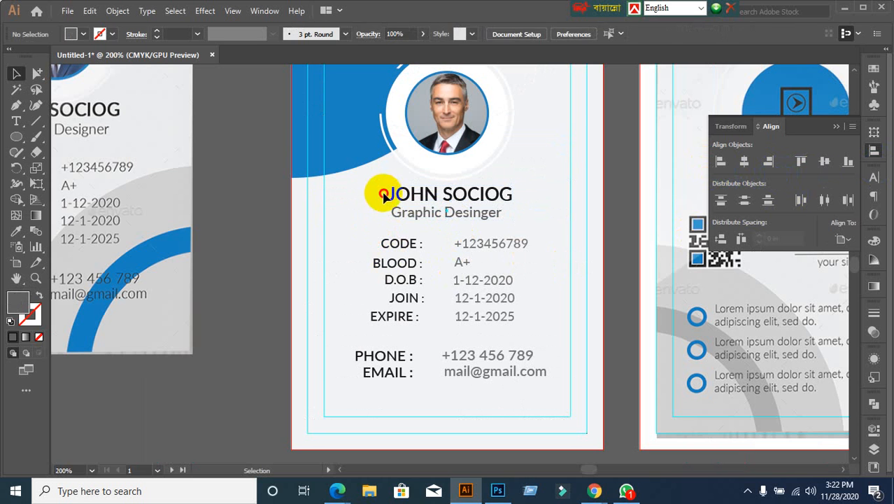
left_click_drag(381, 194, 560, 227)
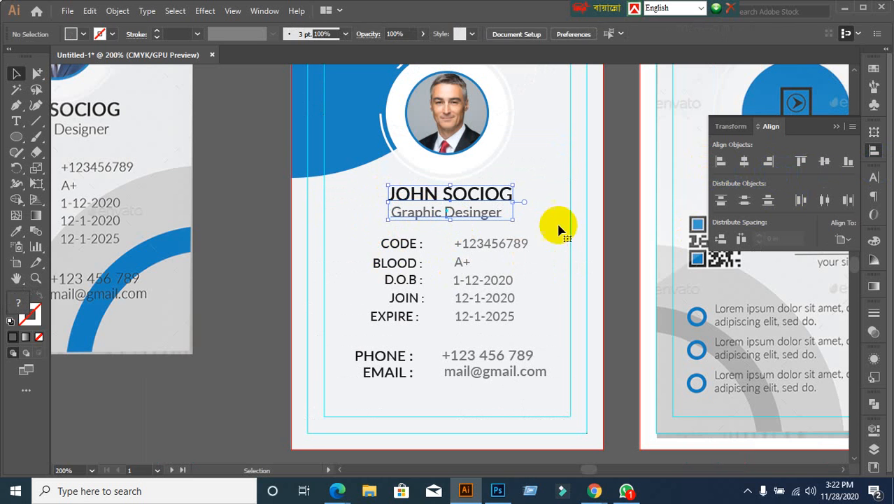
left_click(745, 162)
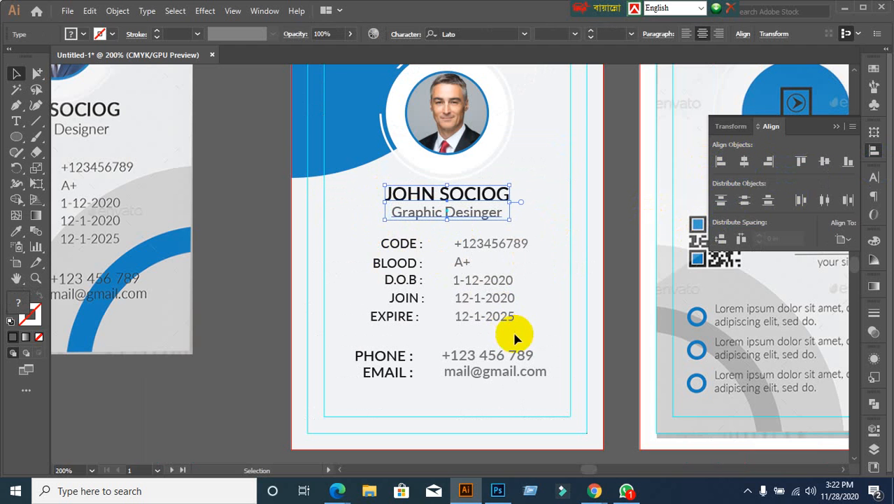
left_click(258, 316)
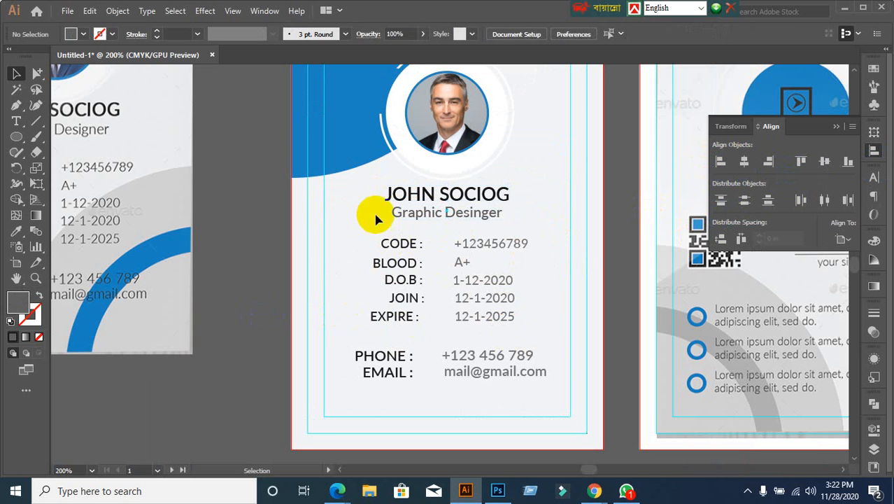
Step: Reselect the name and title together as one group
left_click_drag(375, 187, 434, 238)
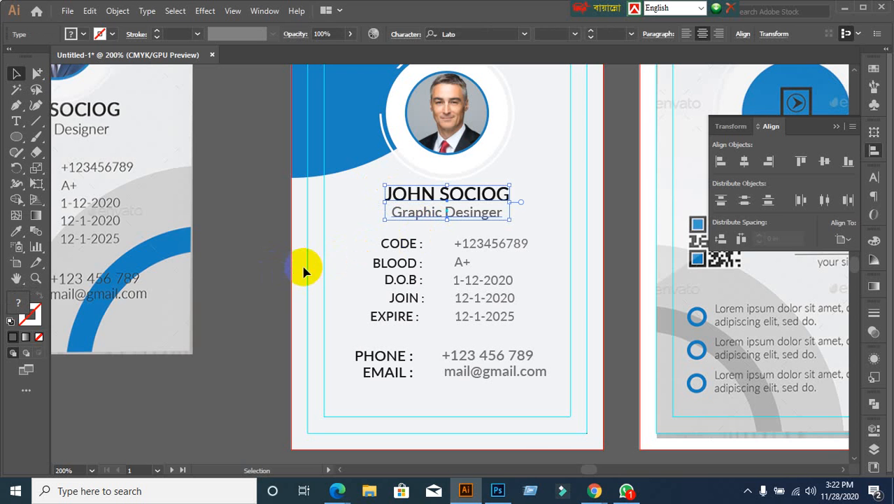
left_click_drag(276, 267, 312, 271)
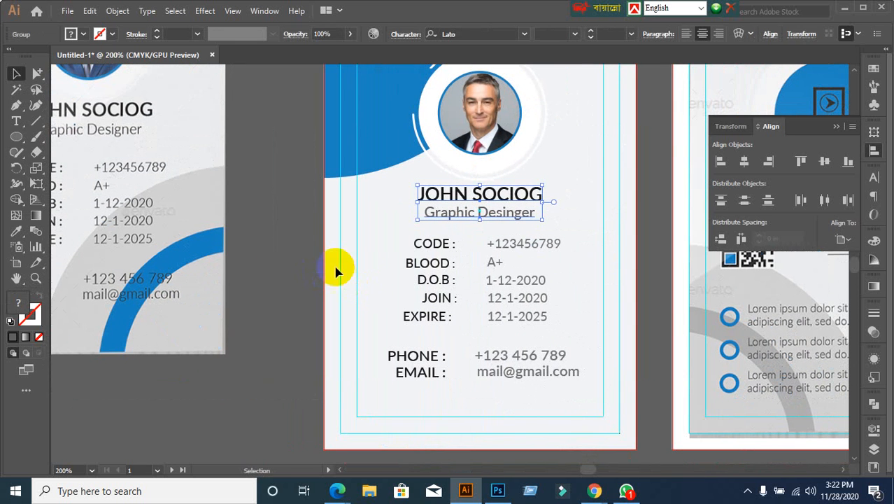
left_click(339, 270)
left_click(465, 199)
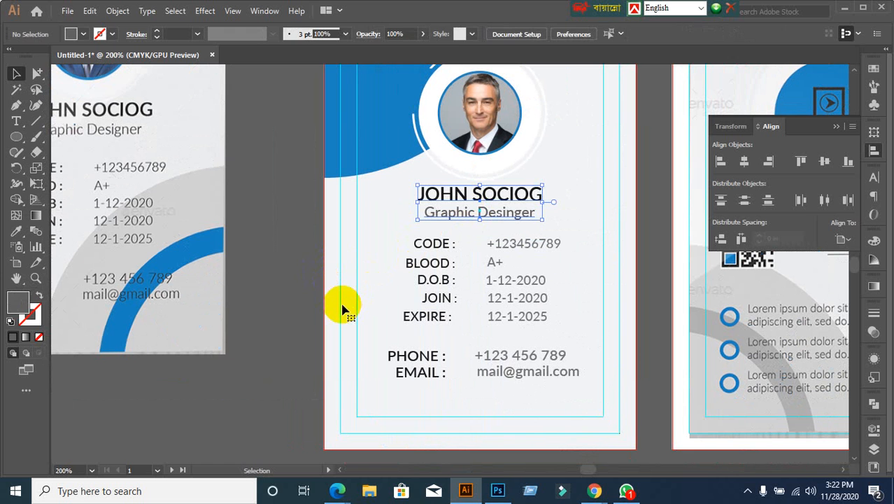
left_click(452, 197)
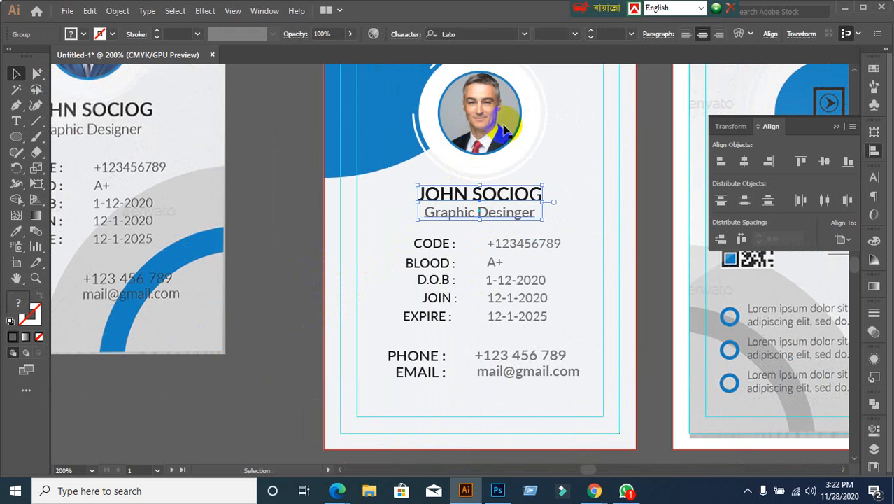
Step: Center the name-and-title group horizontally on the portrait, using the photo as key object
scroll(489, 143, "up", 1)
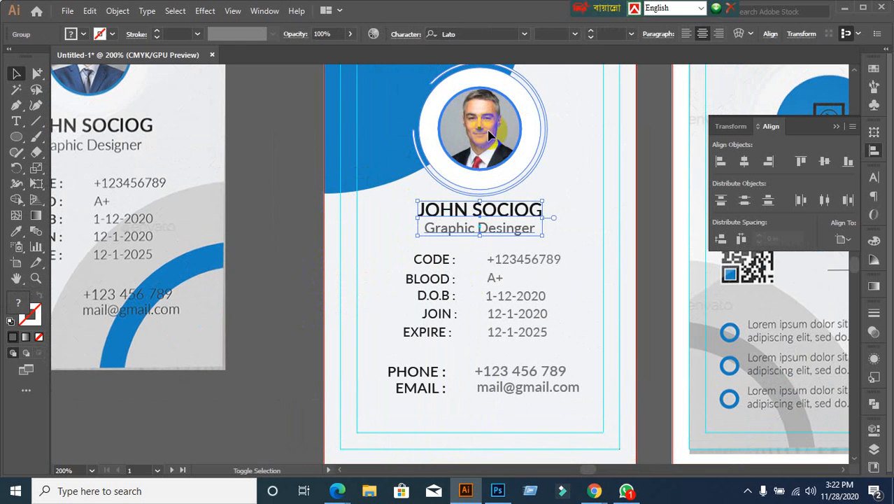
left_click(535, 129, "shift")
left_click(468, 123)
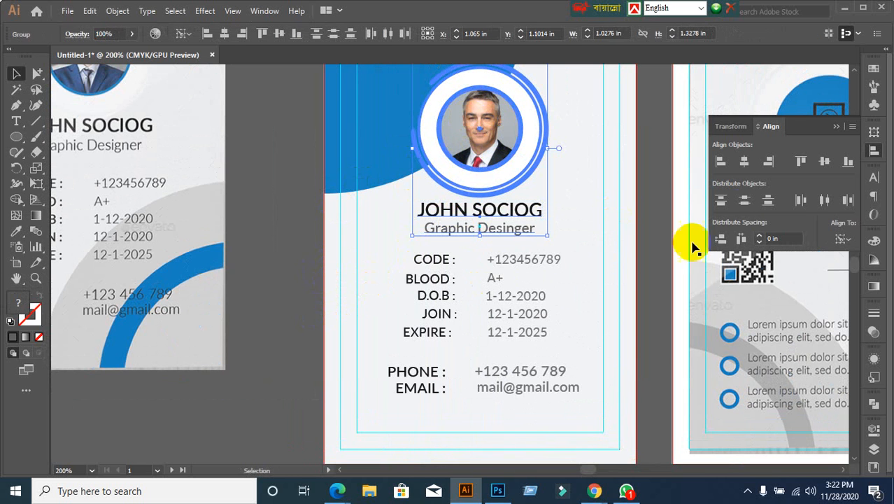
left_click(745, 162)
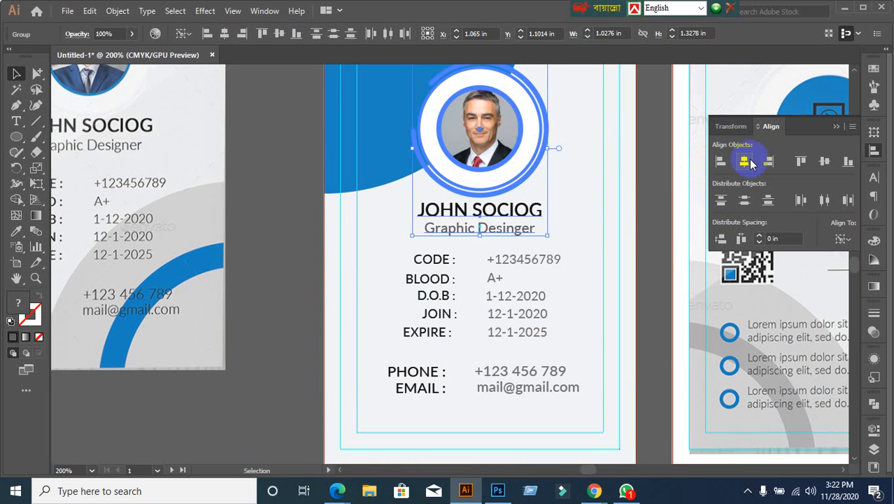
left_click(747, 162)
left_click(632, 275)
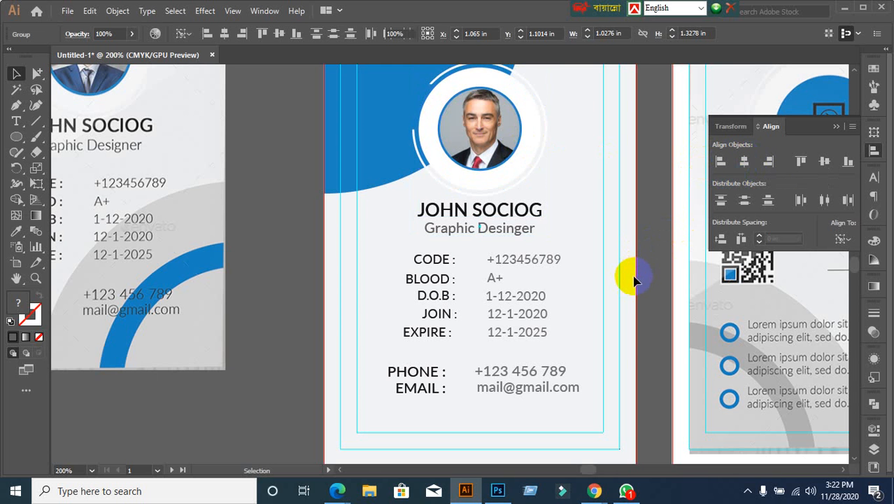
scroll(630, 277, "down", 3)
scroll(622, 290, "up", 4)
left_click_drag(567, 294, 539, 220)
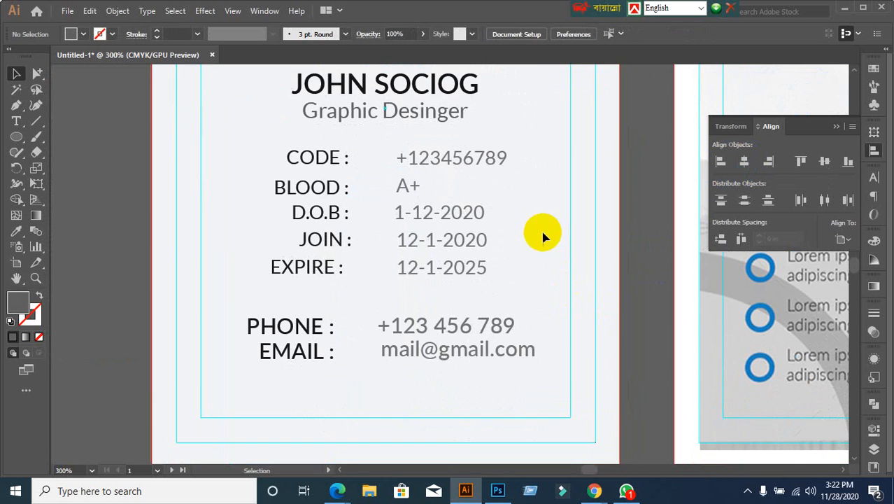
scroll(545, 241, "down", 2)
Step: Try horizontal and vertical centering on the CODE label and value, undoing both
left_click(401, 186)
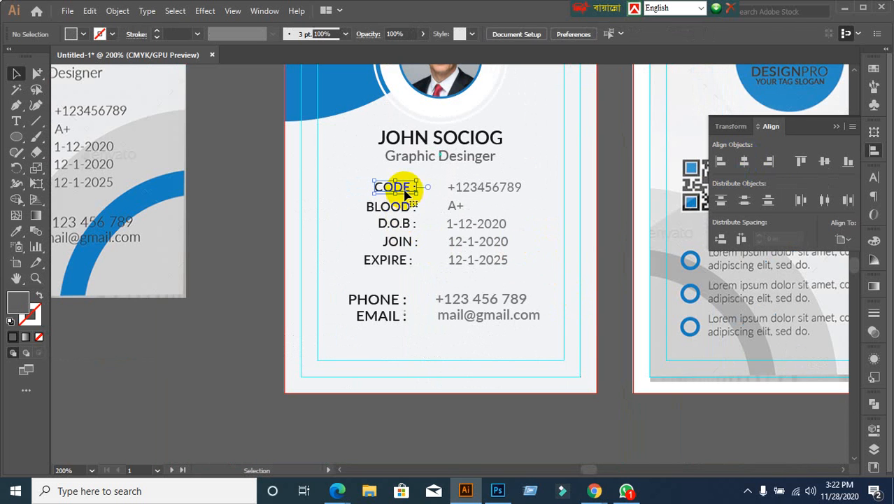
left_click(485, 187, "shift")
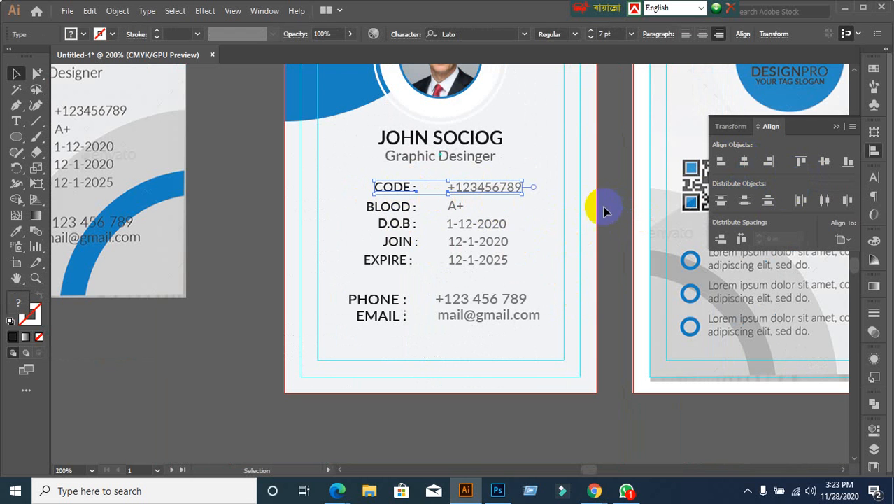
left_click(743, 164)
key("ctrl+z")
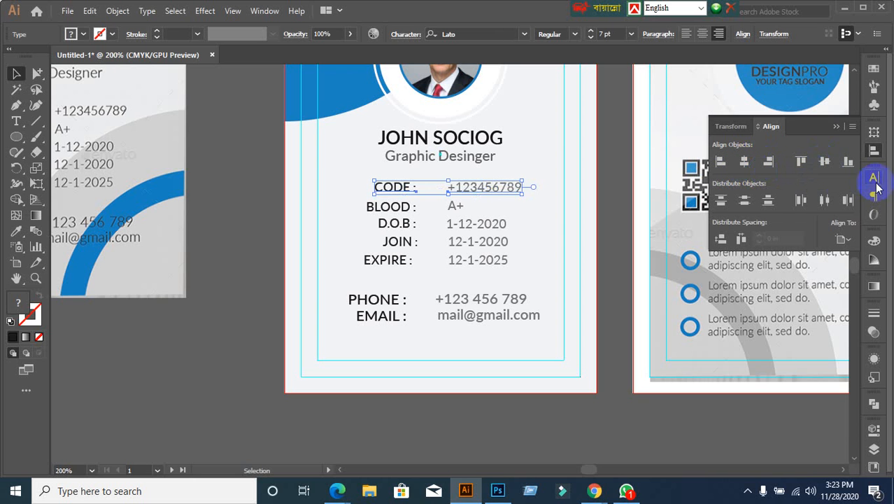
left_click(828, 166)
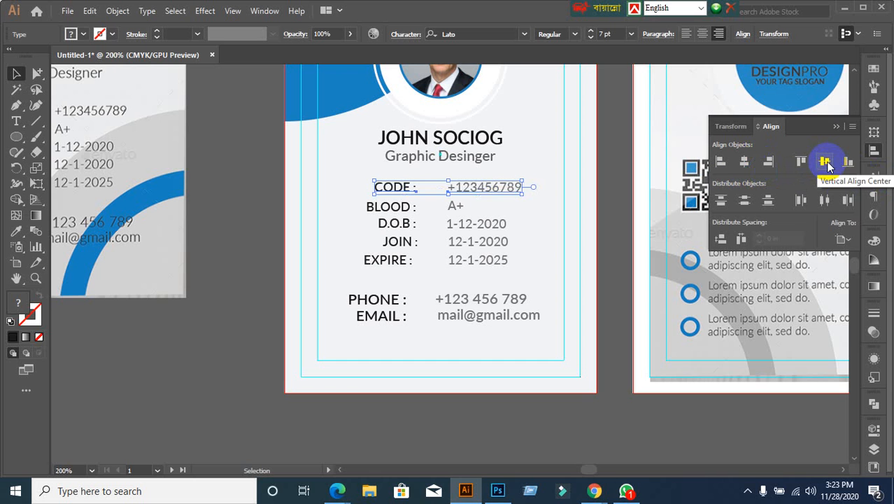
left_click(827, 164)
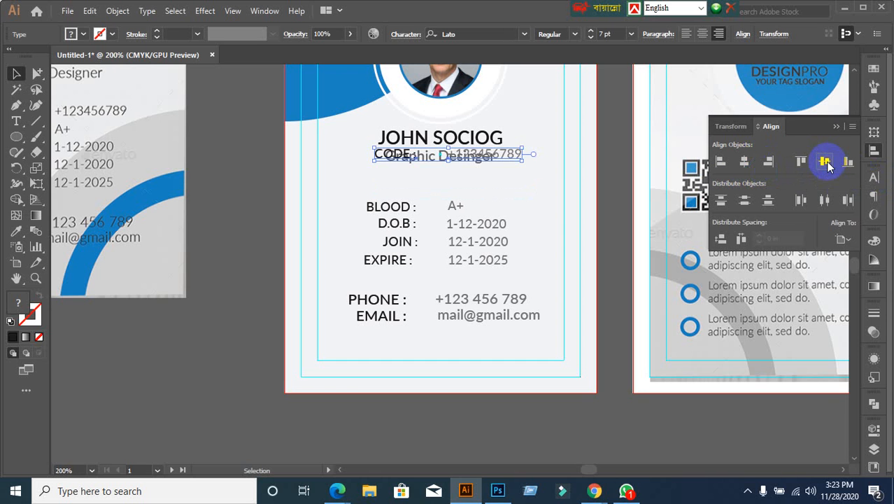
key("ctrl+z")
Step: Set Align To to Align to Selection instead of the artboard
left_click(845, 239)
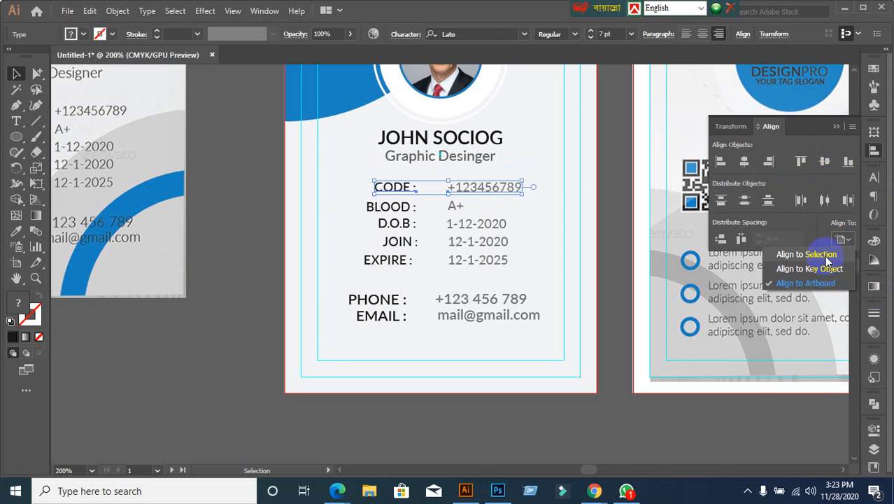
left_click(817, 283)
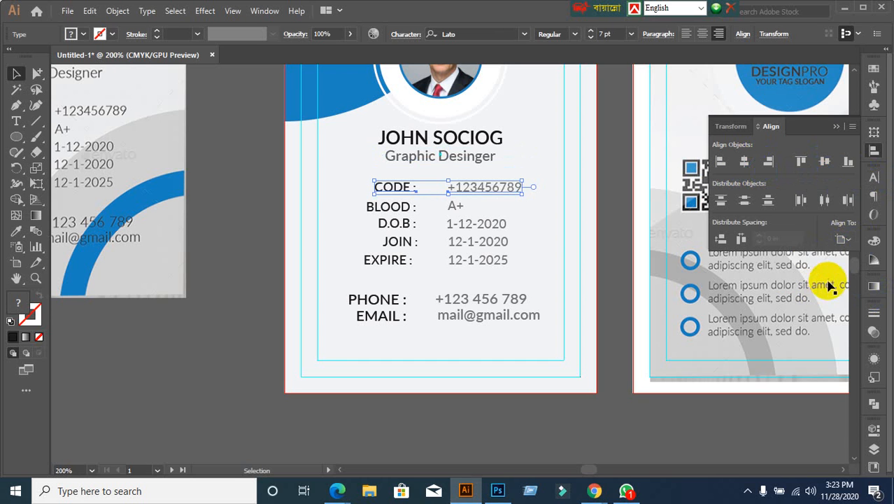
left_click(843, 239)
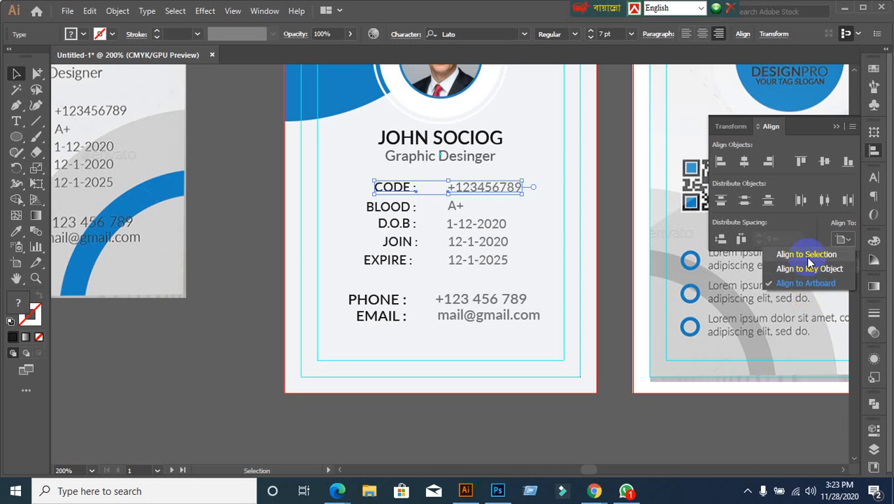
left_click(807, 257)
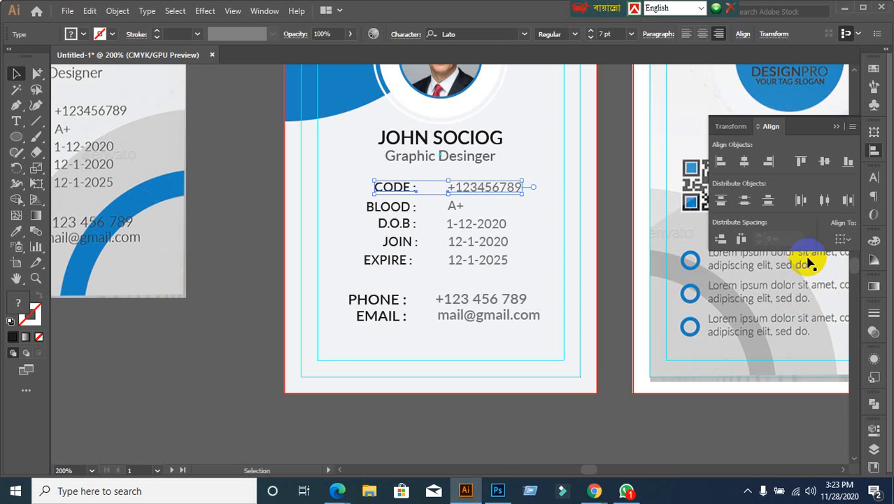
left_click(611, 263)
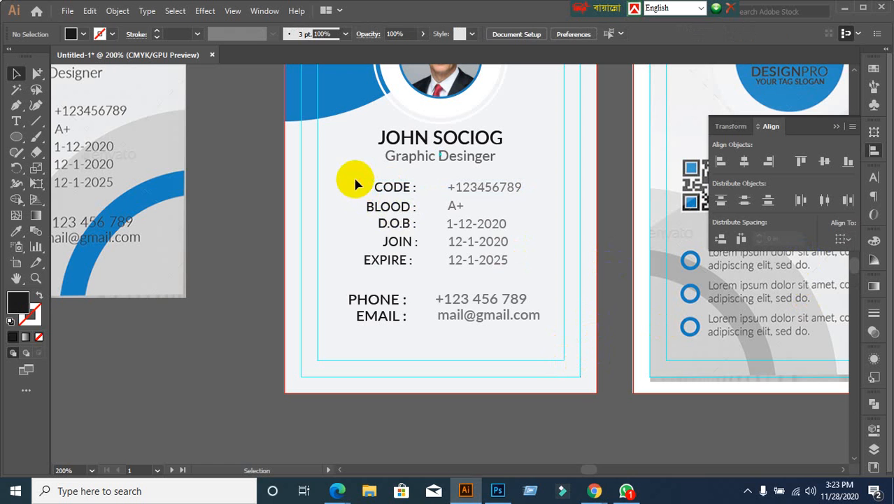
Step: Vertically center the CODE, BLOOD (A+) and D.O.B (1-12-2020) labels with their values
left_click_drag(355, 183, 533, 195)
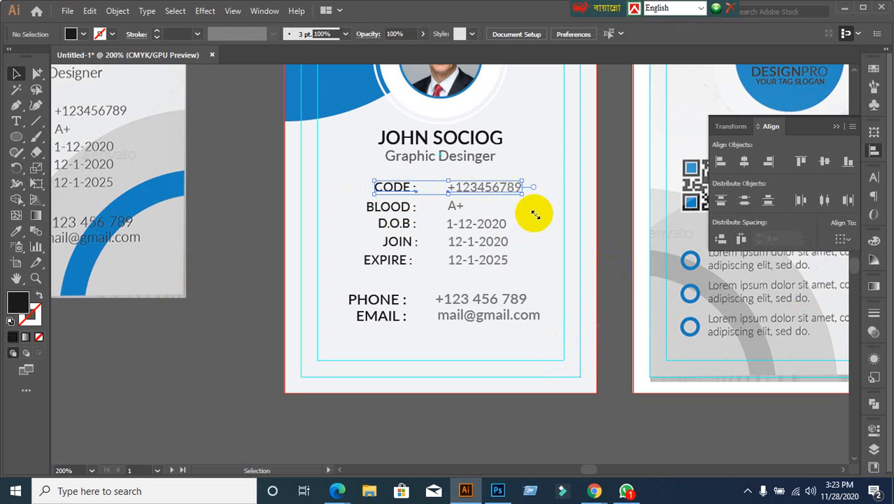
left_click(826, 162)
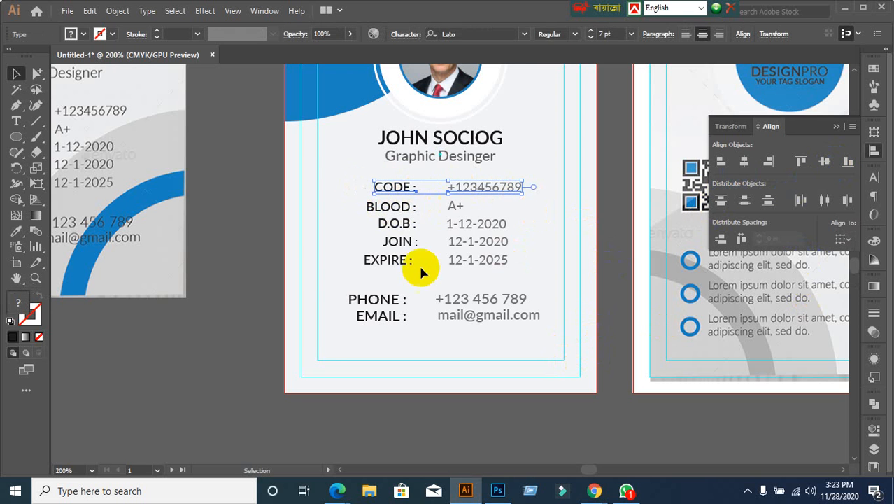
scroll(498, 279, "up", 1)
left_click_drag(274, 173, 515, 175)
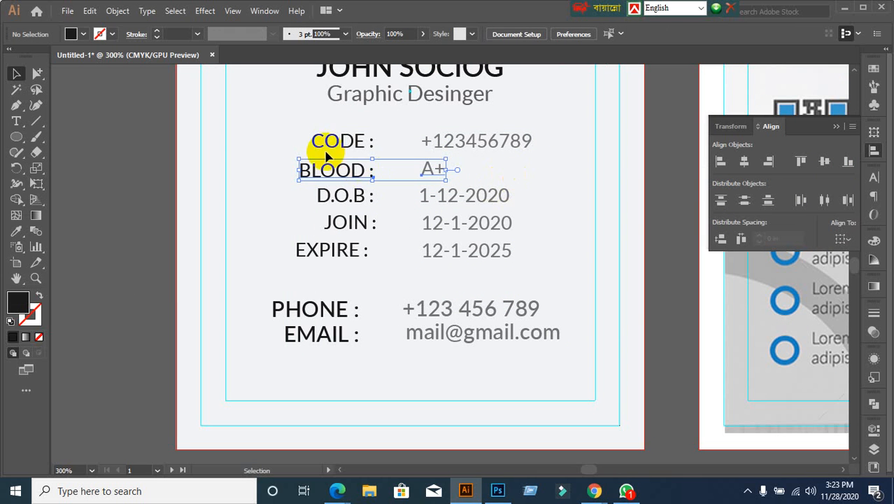
left_click_drag(300, 129, 381, 141)
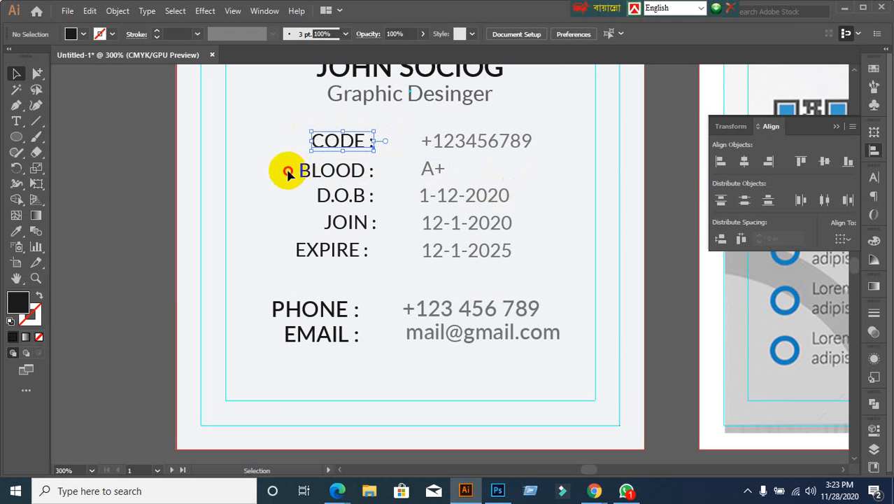
left_click_drag(285, 171, 476, 176)
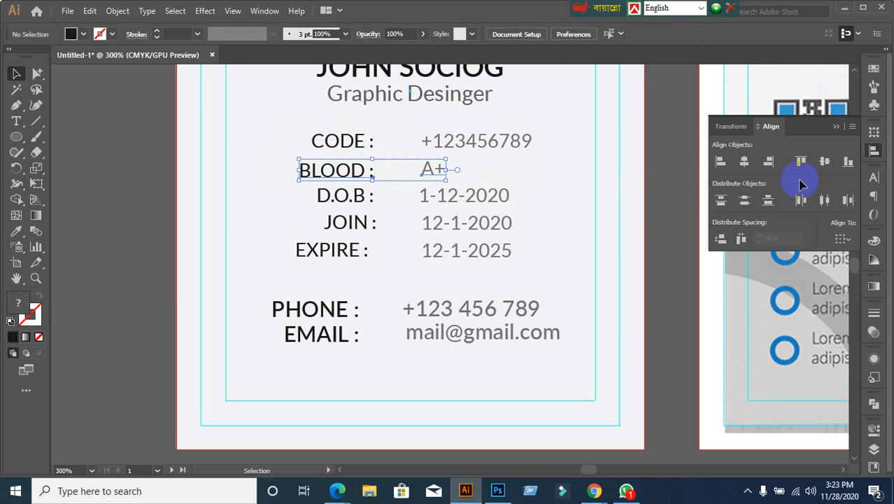
left_click(824, 163)
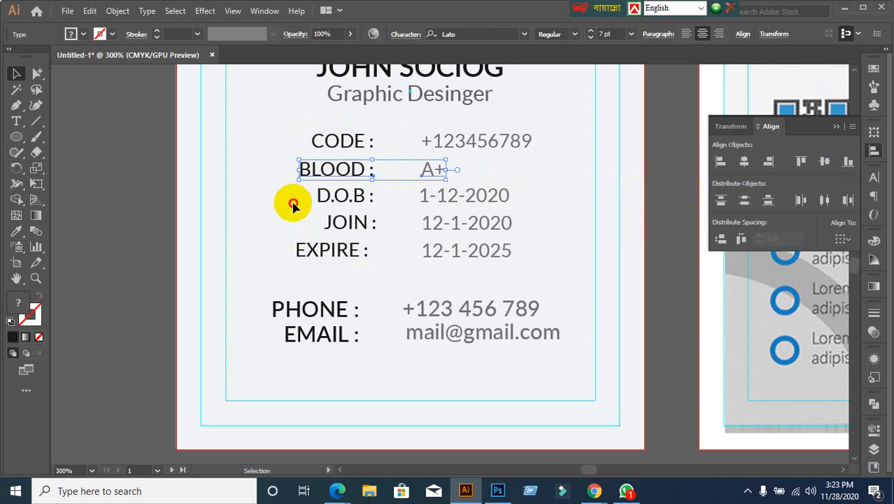
left_click_drag(306, 197, 533, 197)
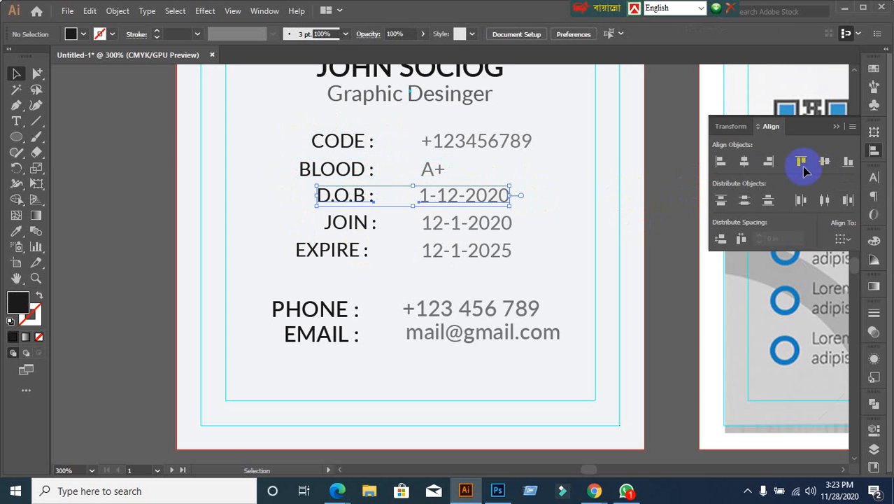
left_click(823, 163)
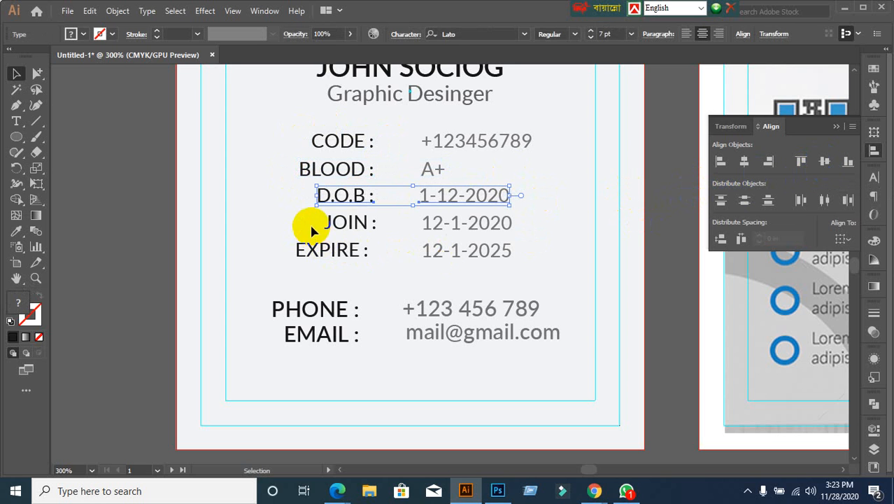
Step: Vertically center JOIN (12-1-2020), EXPIRE (12-1-2025), PHONE and EMAIL with their values
left_click_drag(311, 225, 540, 228)
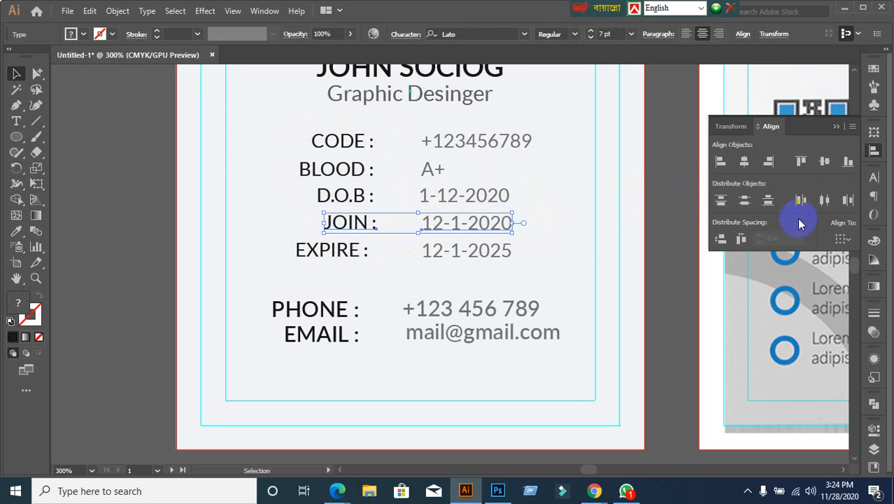
left_click(823, 163)
left_click_drag(281, 253, 540, 258)
left_click(824, 162)
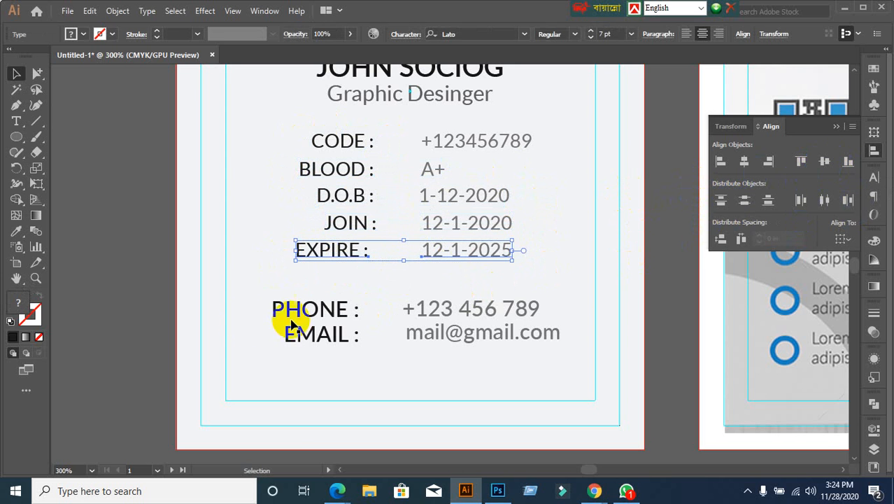
left_click_drag(255, 306, 560, 316)
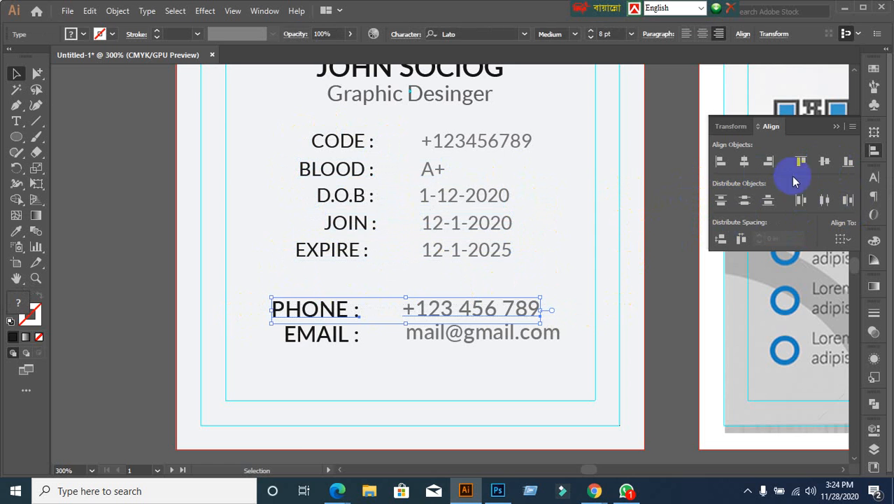
left_click(826, 161)
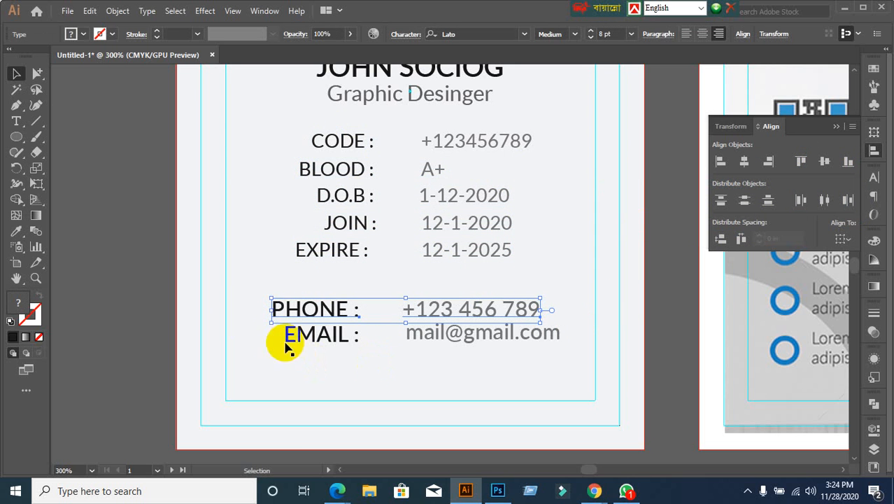
left_click_drag(287, 338, 596, 359)
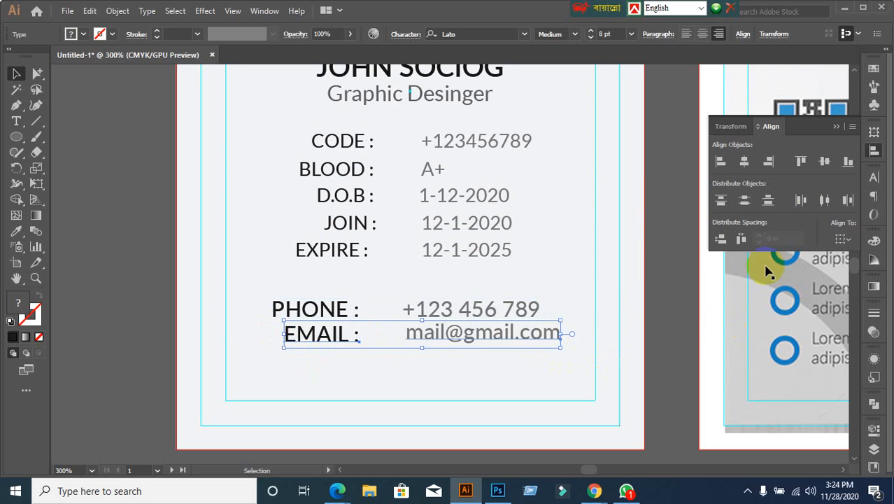
left_click(825, 161)
left_click(498, 397)
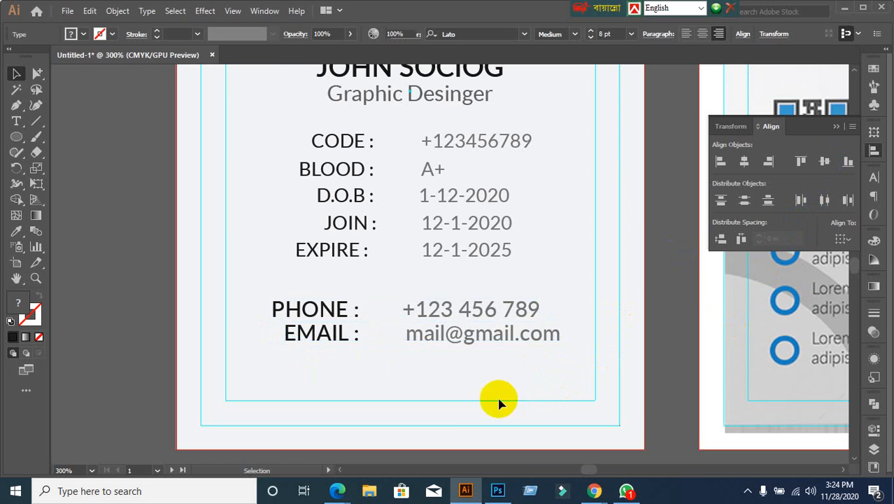
Step: Select all five labels from CODE down to EXPIRE
scroll(428, 400, "up", 2)
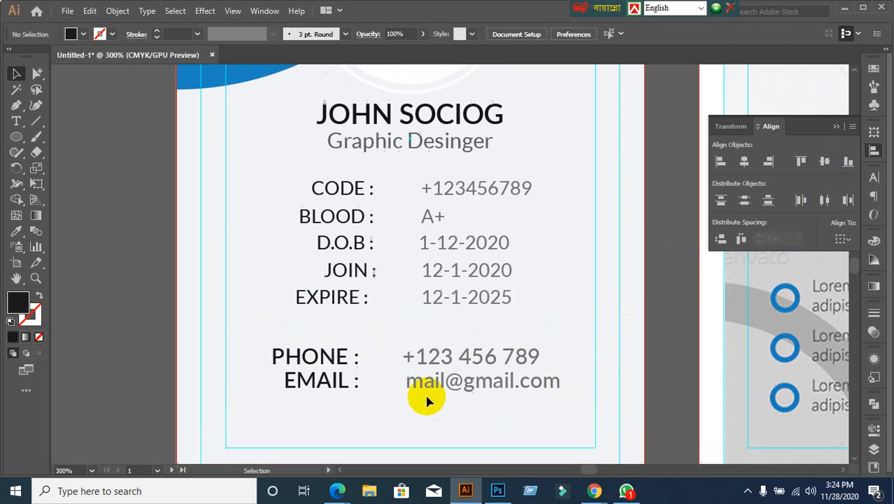
left_click(331, 186)
left_click(279, 203)
left_click_drag(287, 175, 370, 327)
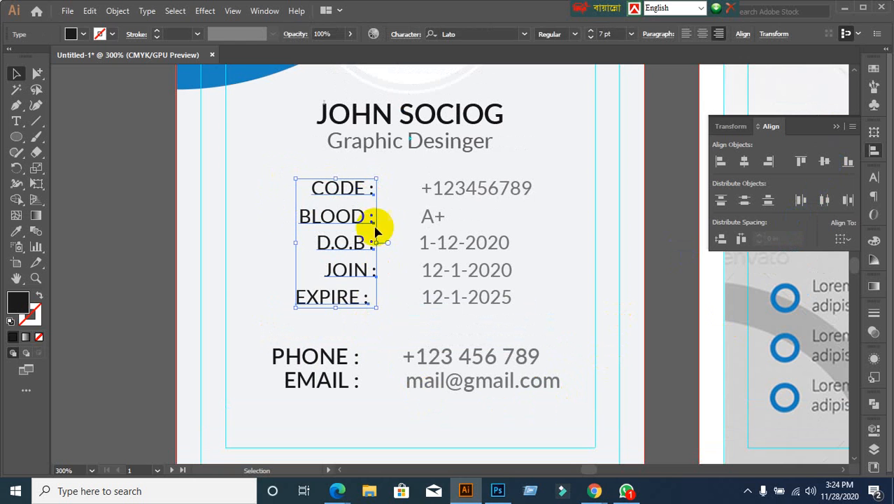
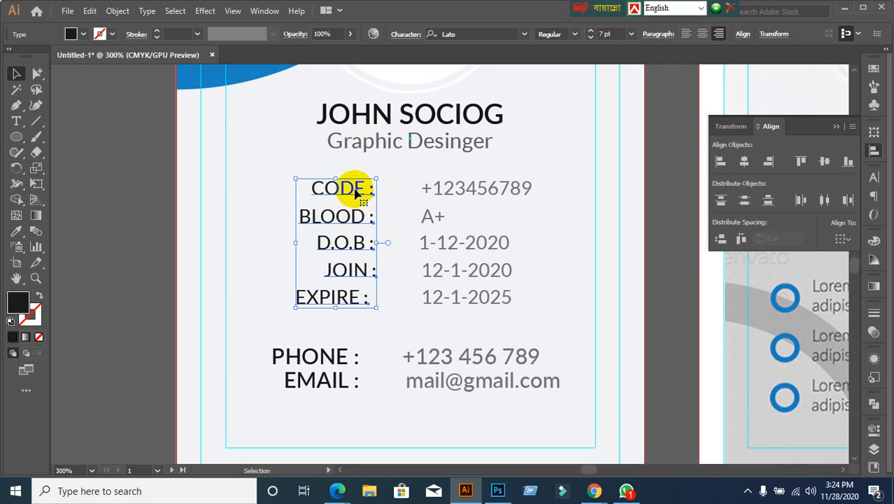
Step: Right-align the CODE to EXPIRE labels on the CODE key object so their colons line up
left_click(273, 190)
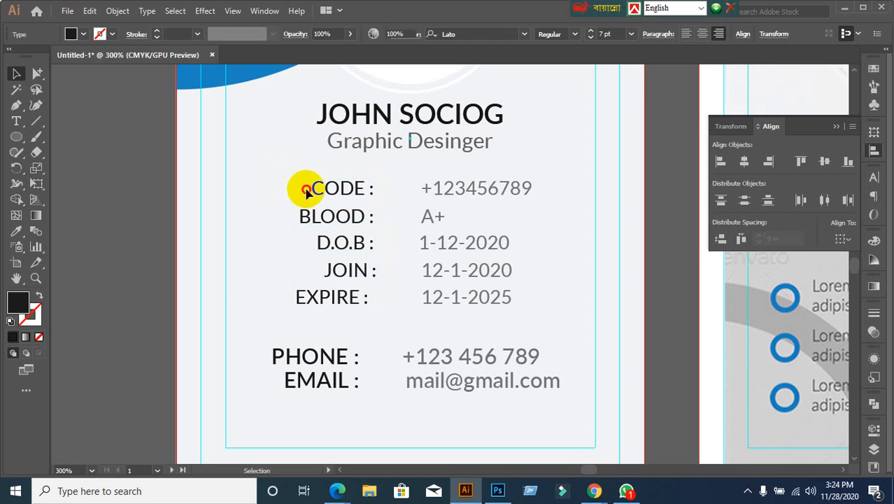
left_click(366, 307)
left_click(353, 198)
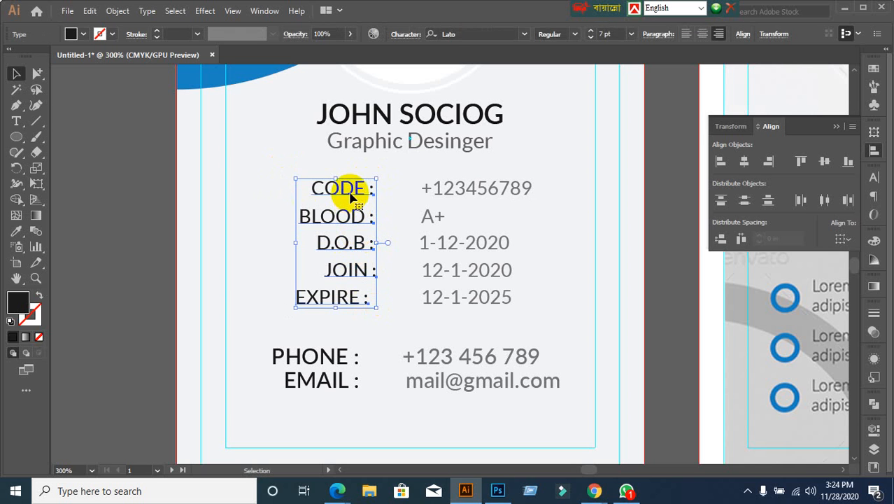
left_click(353, 198)
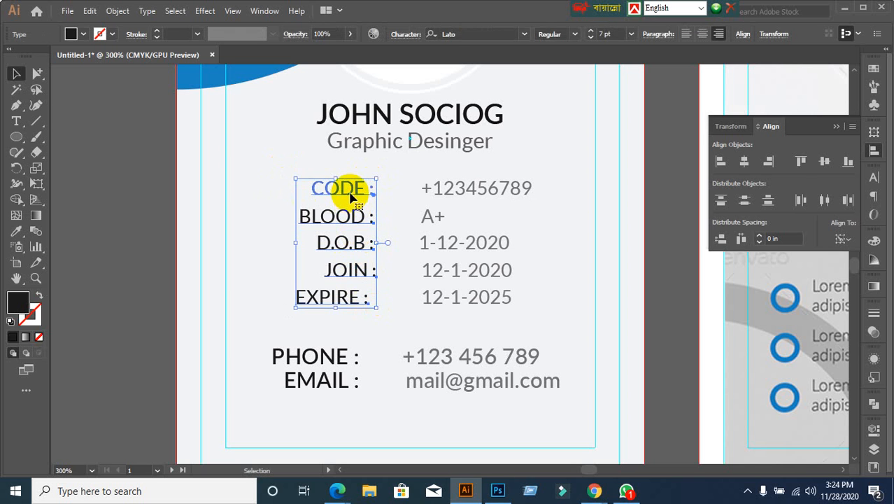
left_click(771, 162)
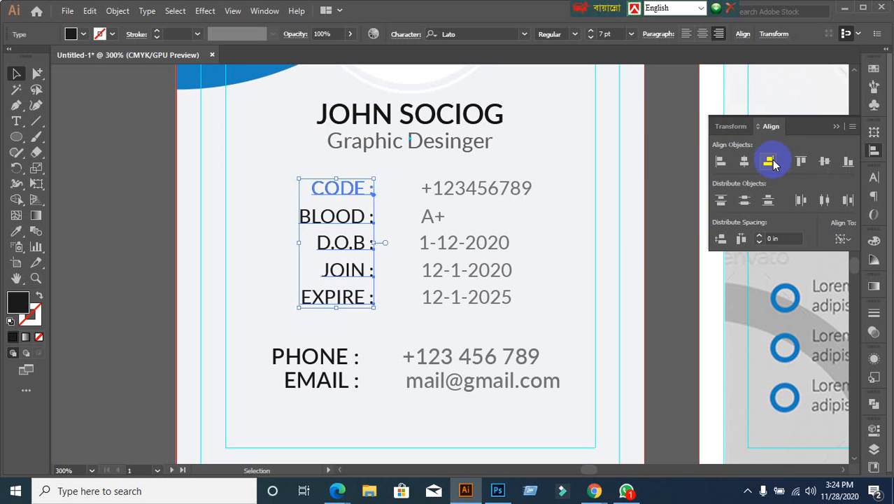
Step: Left-align the column of values, using the CODE value as the key object
left_click(563, 266)
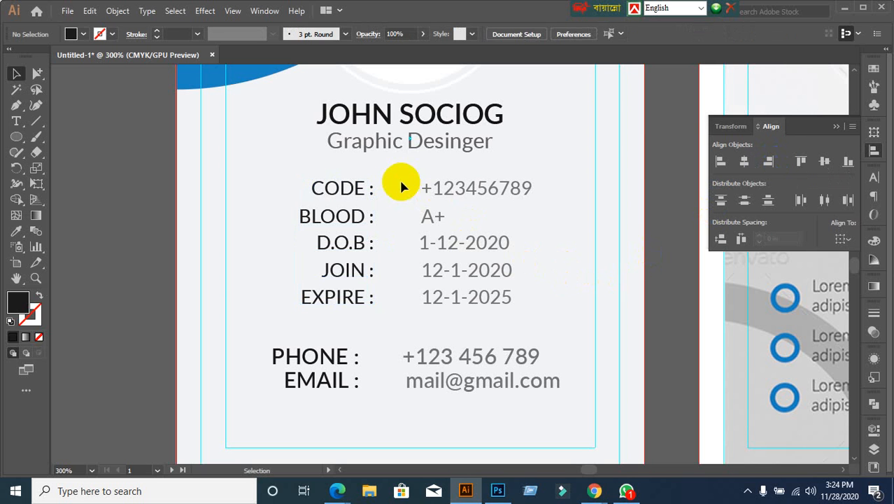
left_click(485, 242)
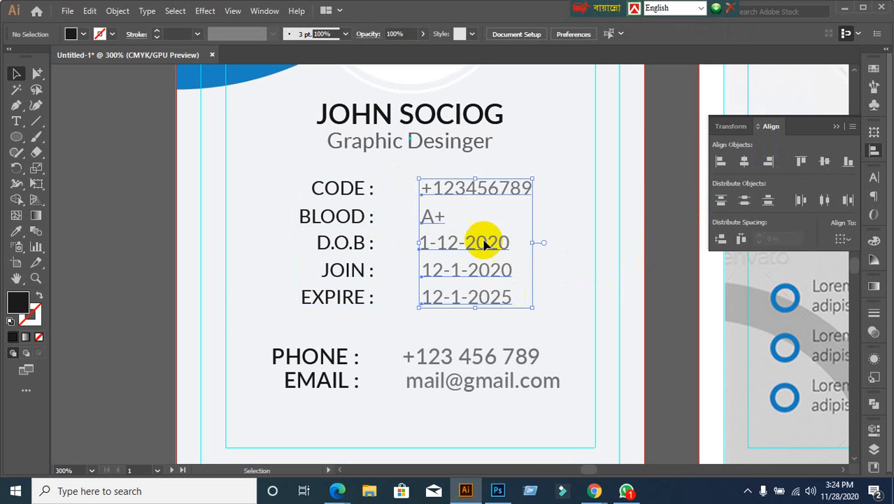
left_click(470, 196)
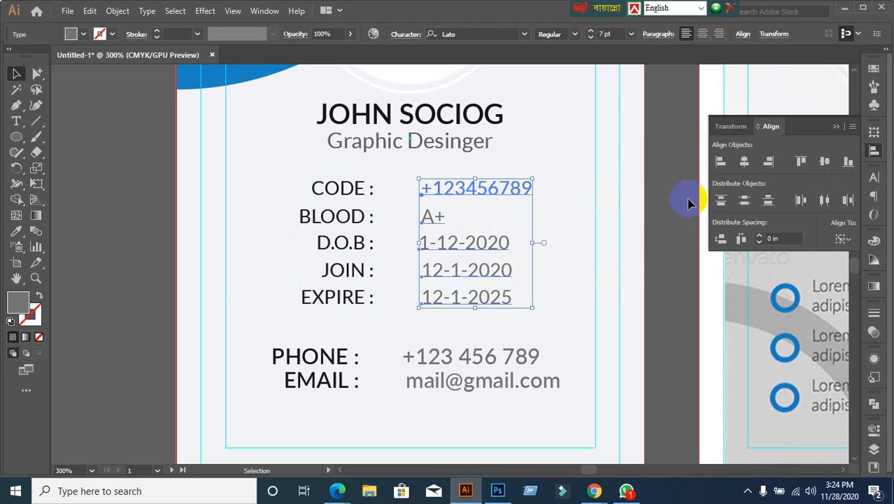
left_click(720, 161)
left_click(586, 223)
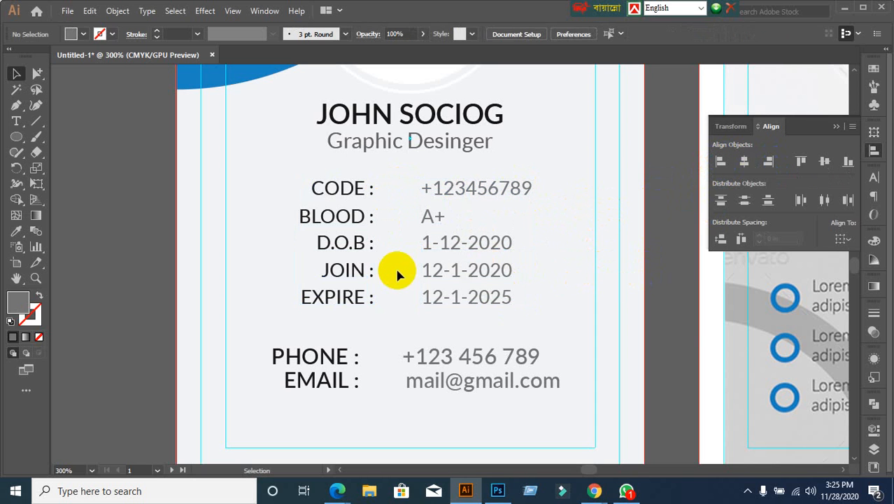
Step: Group each label with its value with Ctrl+G: CODE, BLOOD, D.O.B, JOIN and EXPIRE rows
left_click(328, 186)
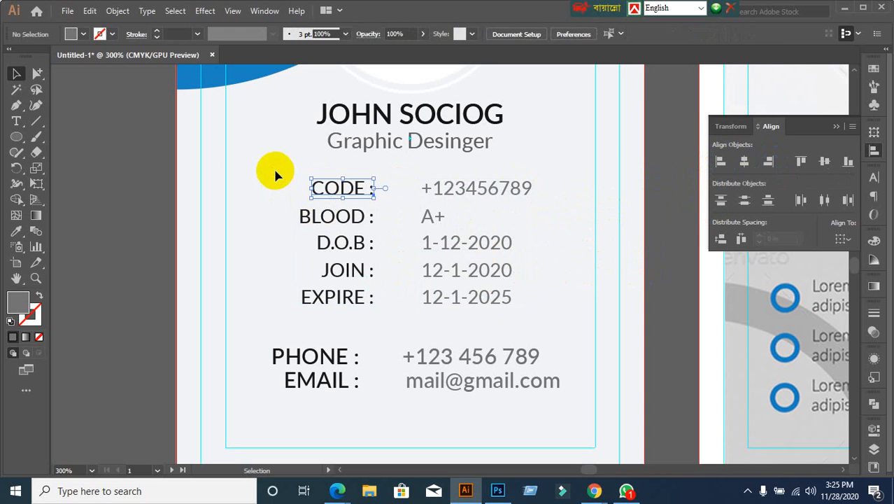
left_click(505, 187, "shift")
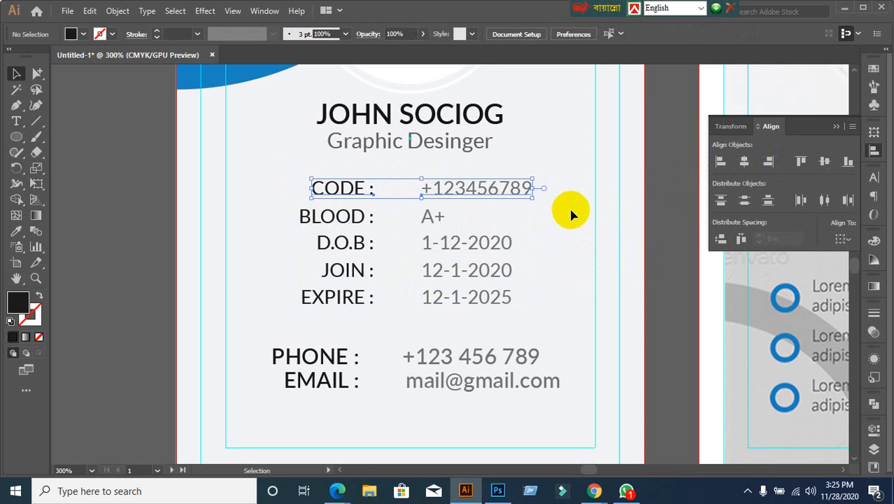
key("ctrl+g")
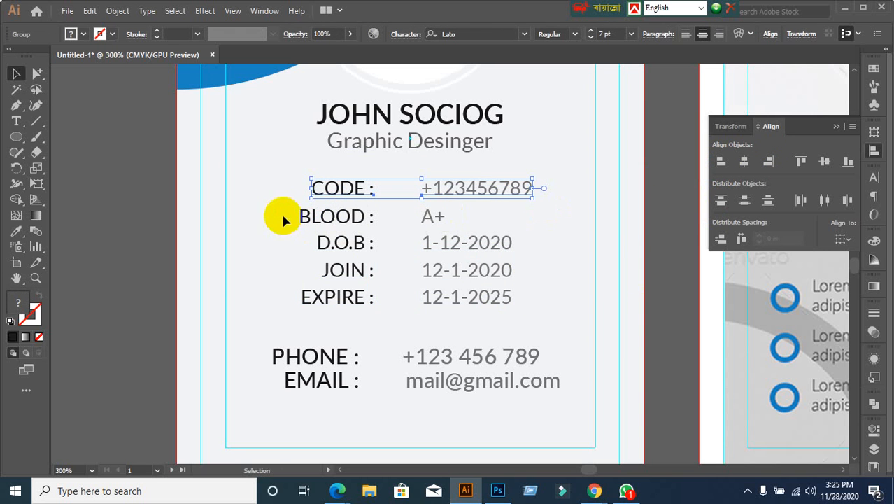
left_click_drag(283, 216, 504, 230)
key("ctrl+g")
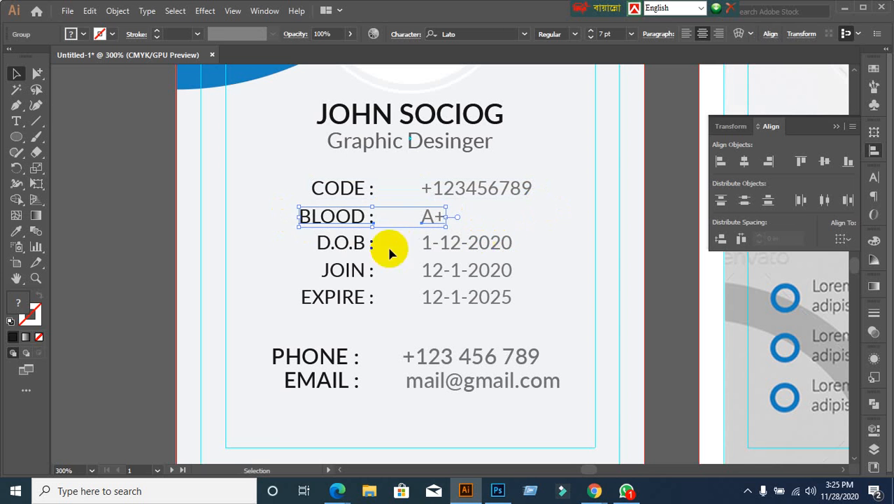
left_click_drag(301, 253, 531, 244)
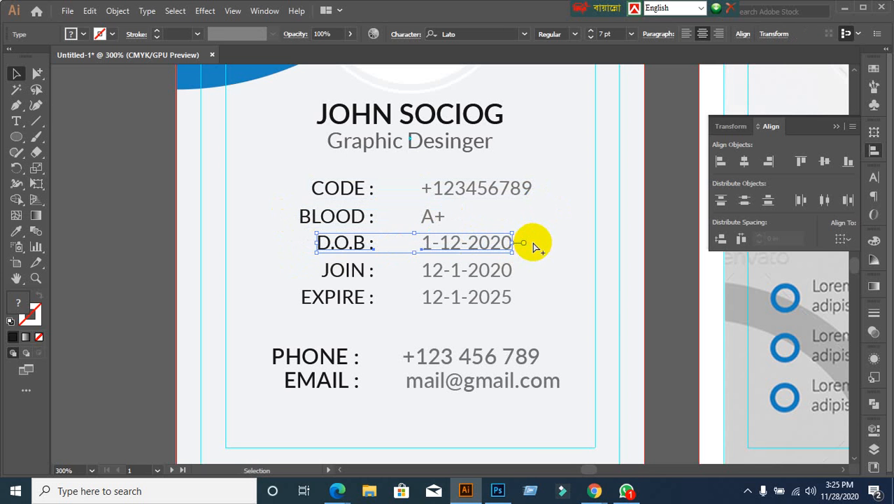
key("ctrl+g")
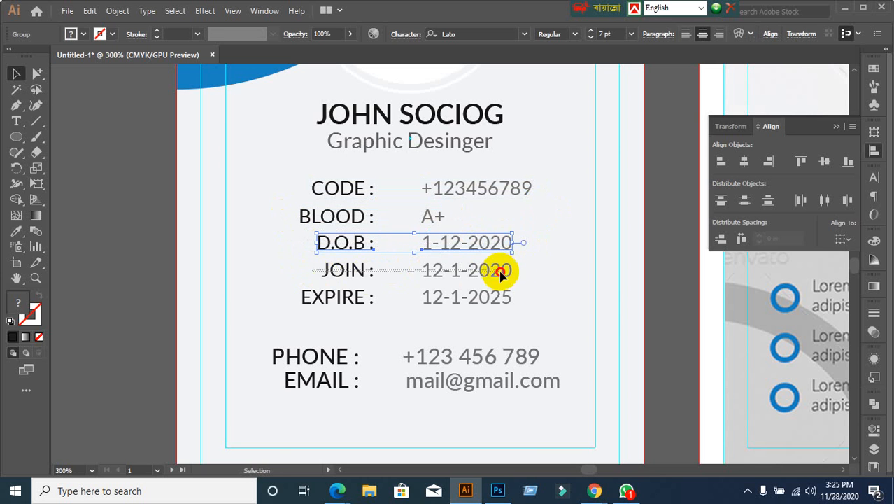
left_click_drag(500, 271, 514, 275)
key("ctrl+g")
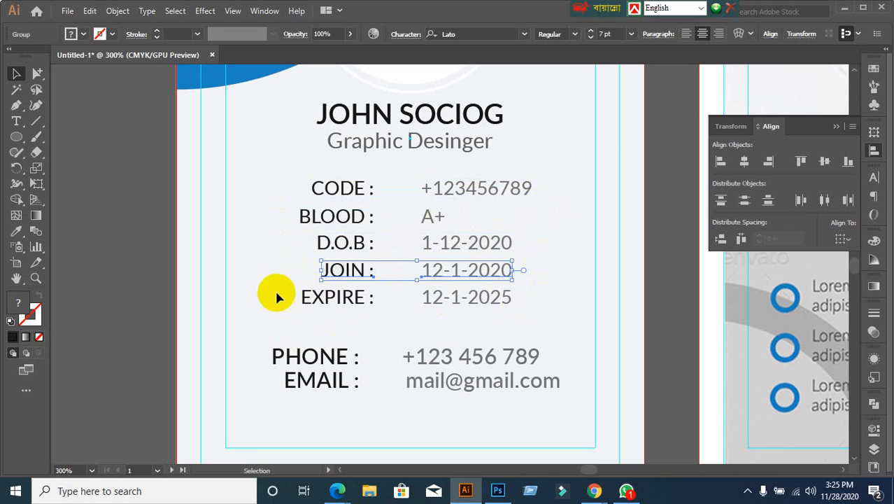
left_click_drag(276, 297, 549, 311)
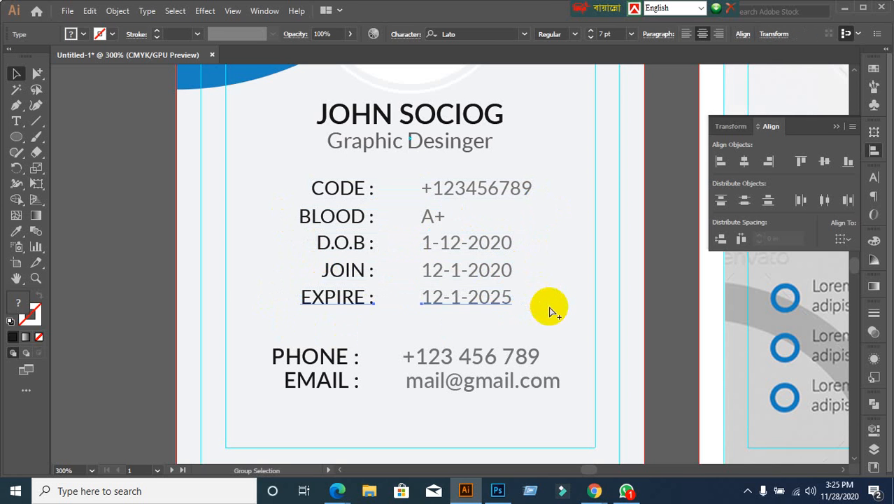
key("ctrl+g")
left_click_drag(260, 337, 379, 419)
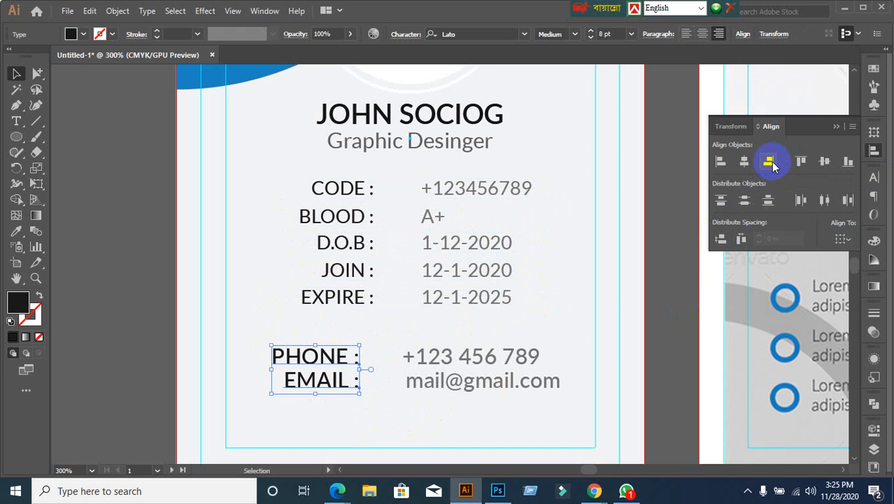
Step: Left-align the email address with the phone number above it
left_click_drag(434, 339, 509, 418)
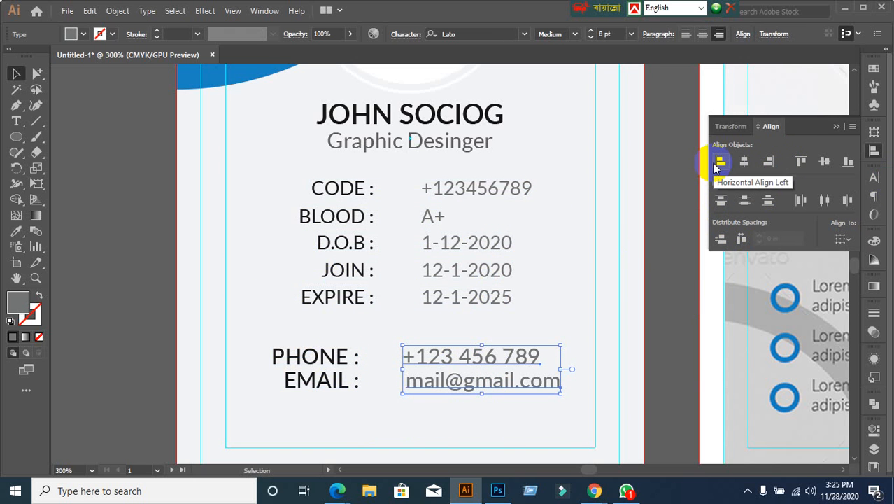
left_click(718, 164)
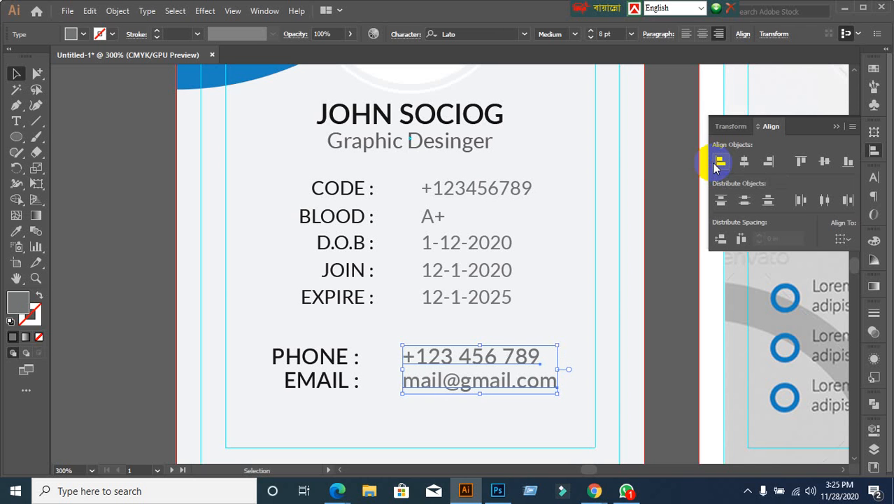
left_click(305, 411)
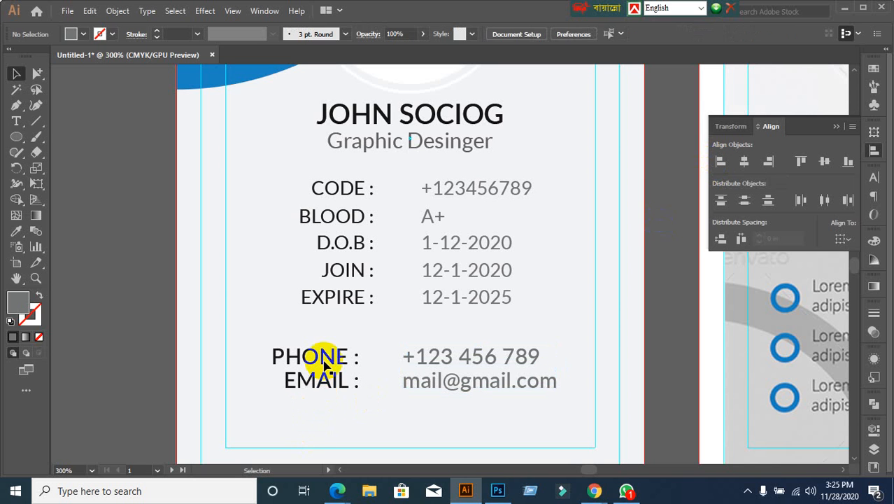
Step: Select the PHONE label together with its phone number
left_click(341, 298)
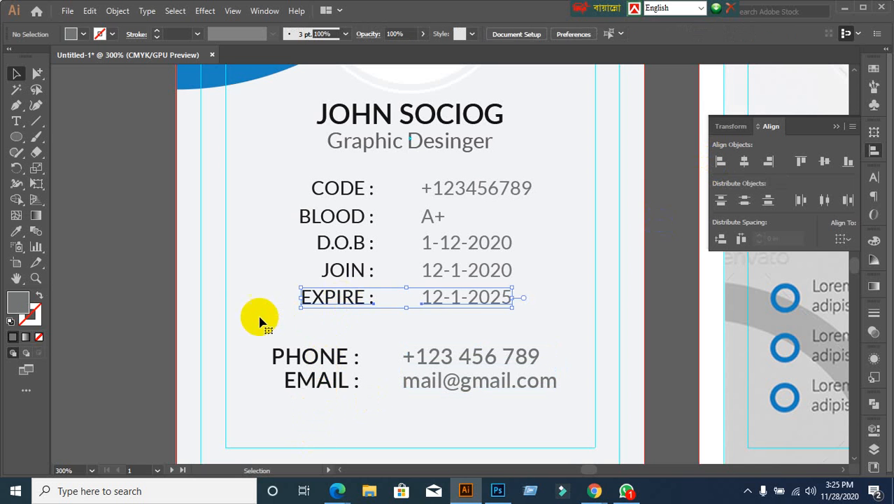
left_click(290, 357)
left_click(418, 355, "shift")
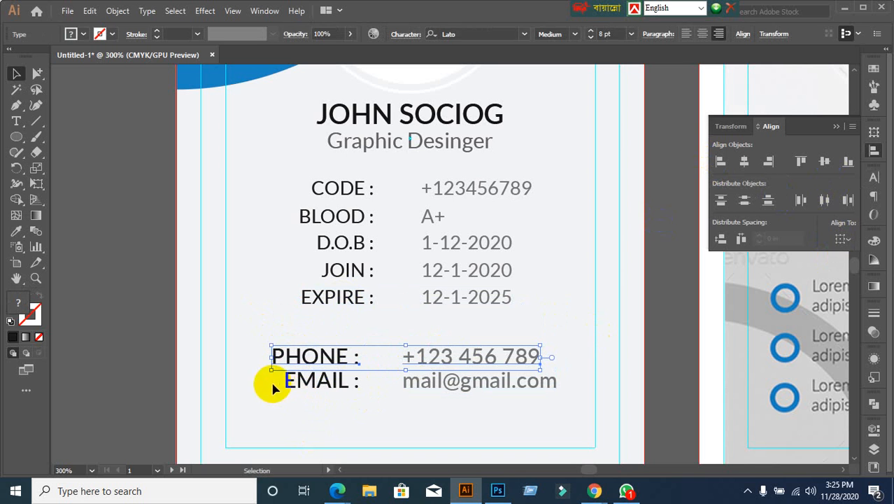
Step: Check the CODE, BLOOD, D.O.B, JOIN and EXPIRE row groups, then marquee-select all five
left_click_drag(273, 389, 532, 412)
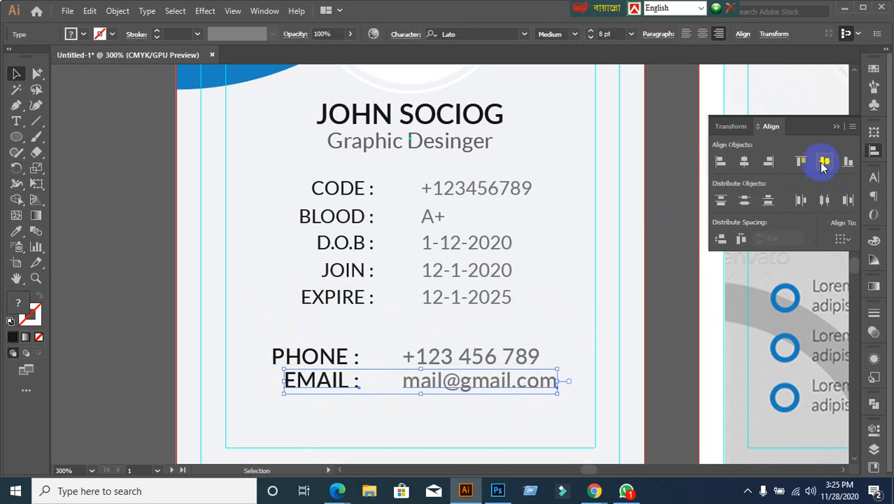
left_click(592, 308)
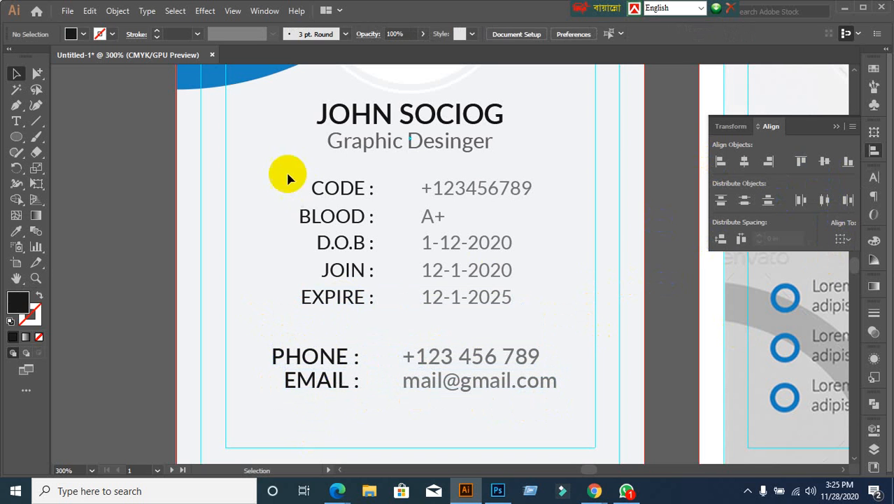
left_click(324, 190)
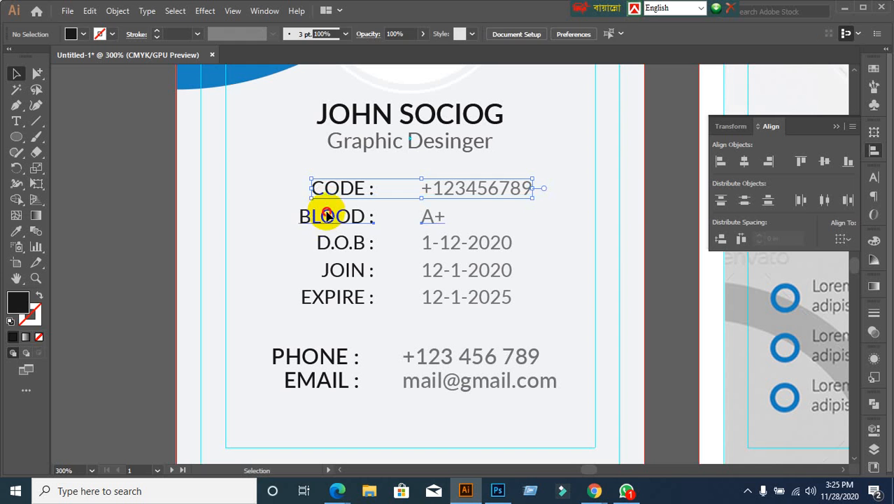
left_click(326, 214)
left_click(329, 242)
left_click(327, 271)
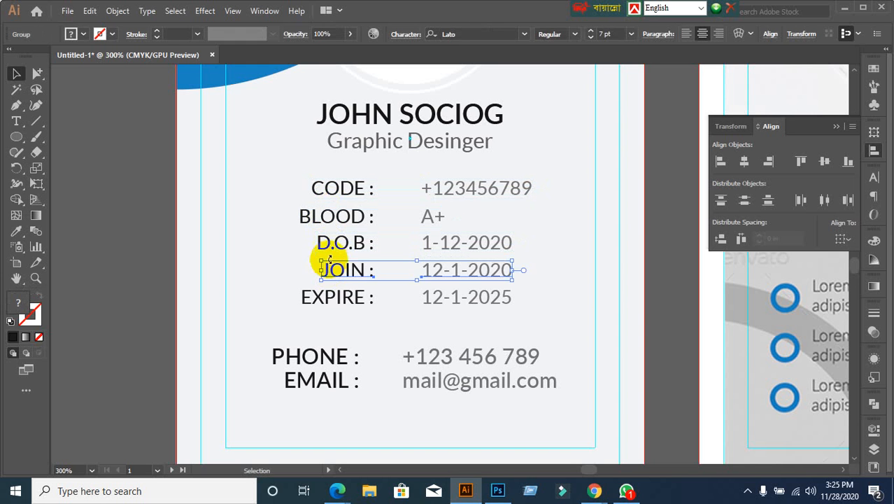
left_click(340, 186)
left_click(342, 298)
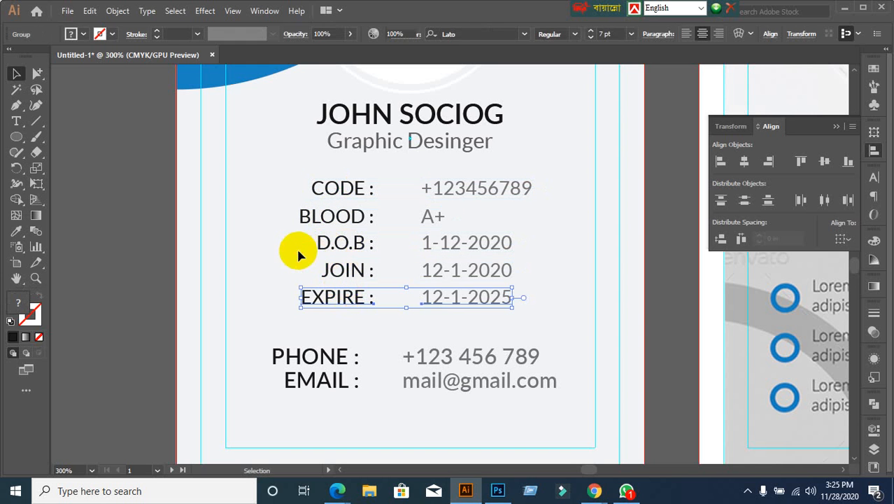
left_click_drag(284, 173, 416, 302)
left_click(720, 240)
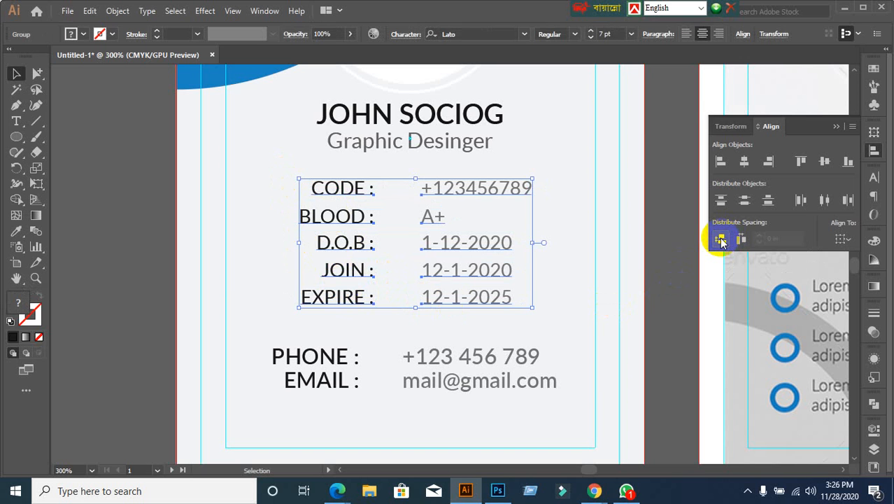
left_click(721, 239)
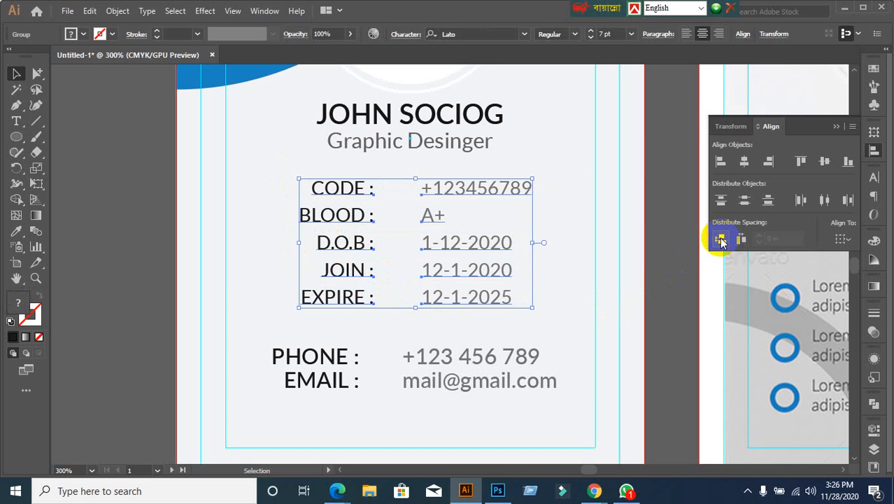
left_click(658, 264)
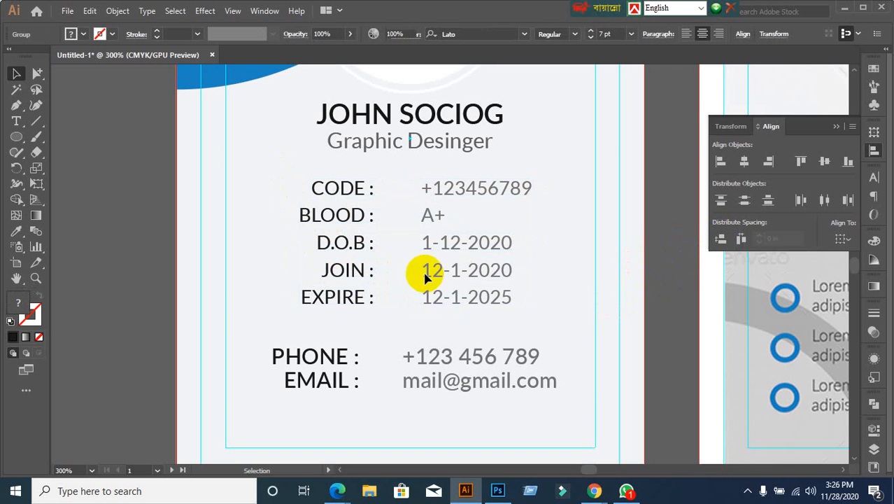
left_click_drag(277, 196, 431, 296)
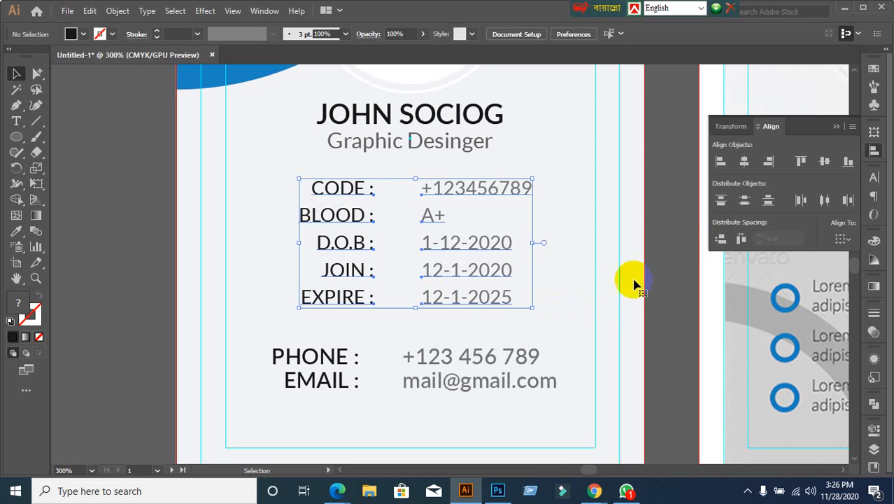
left_click(718, 239)
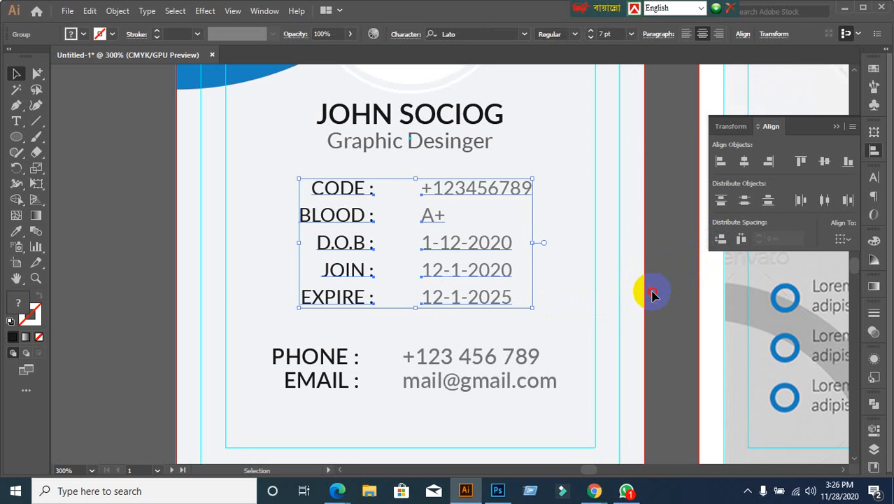
left_click(651, 295)
left_click(350, 186)
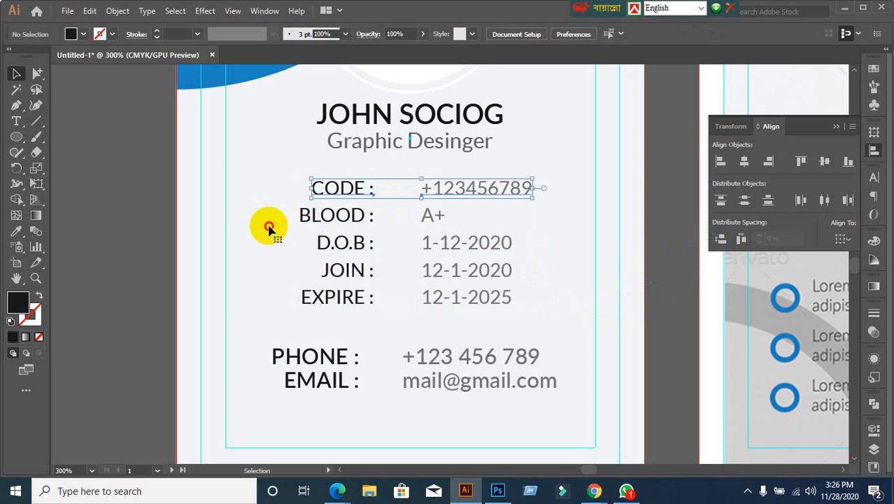
left_click(323, 219)
left_click(284, 270)
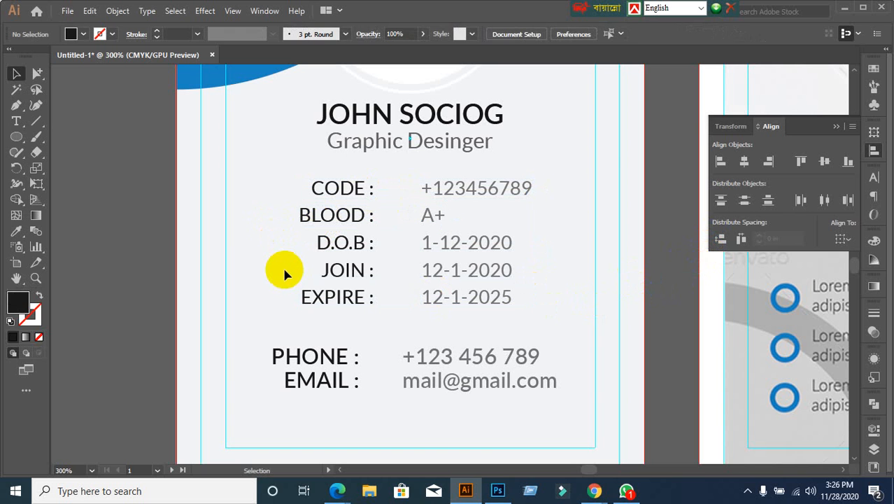
left_click(335, 358)
left_click(420, 367)
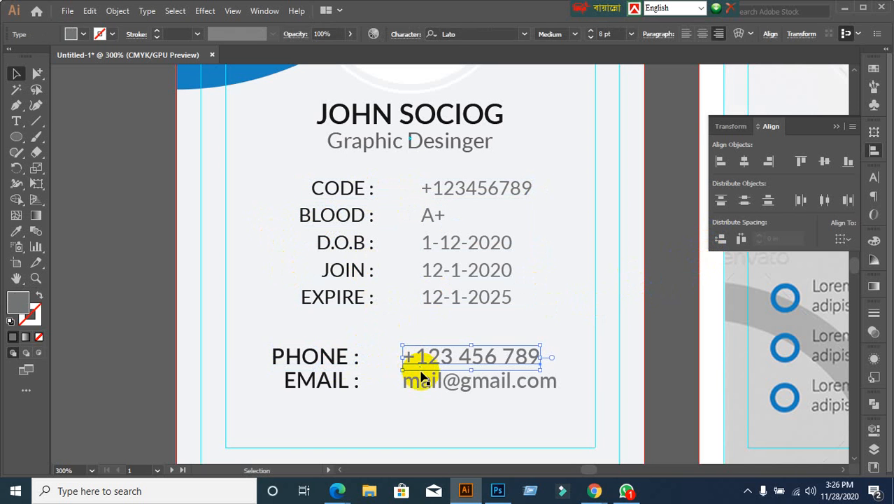
left_click(337, 213)
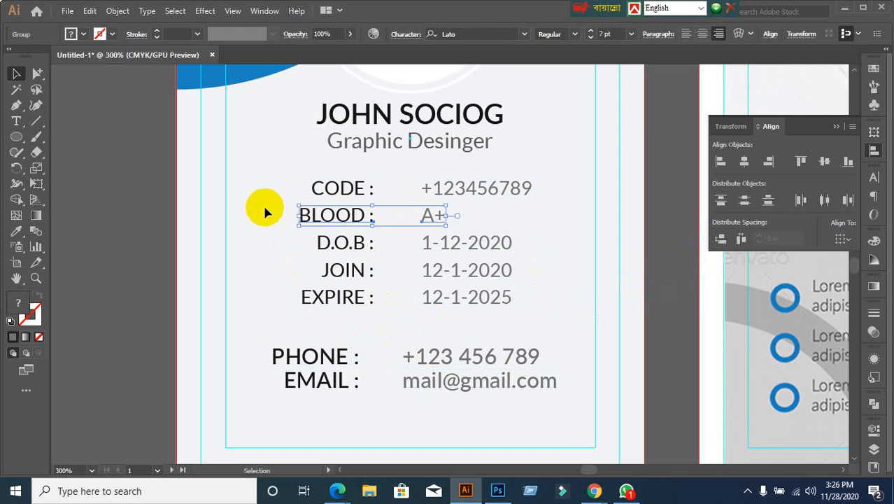
left_click_drag(294, 173, 575, 326)
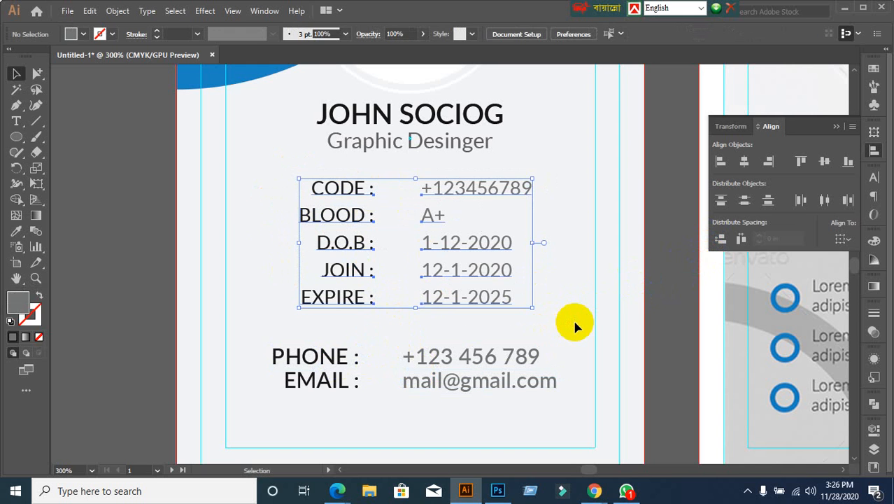
left_click(249, 339)
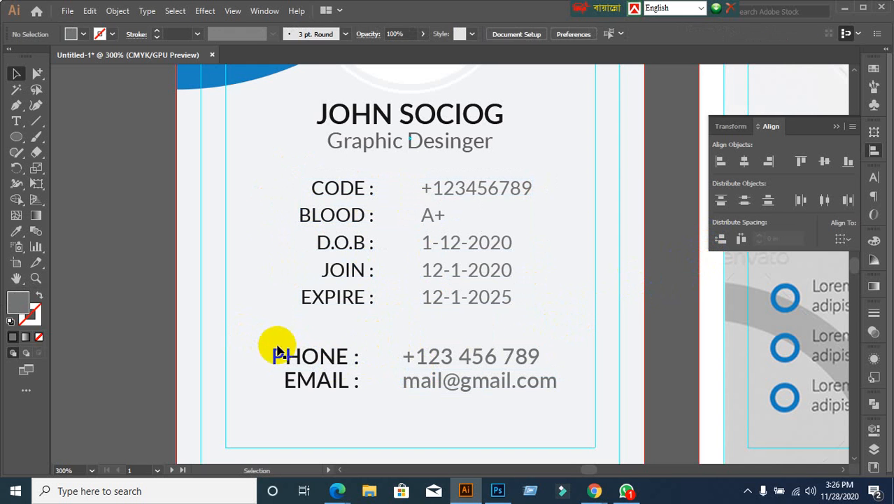
left_click_drag(288, 350, 428, 356)
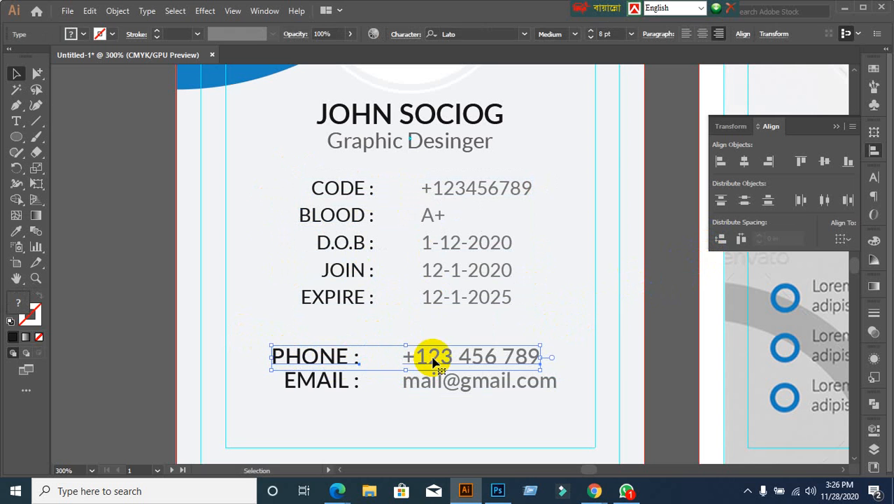
key("ctrl")
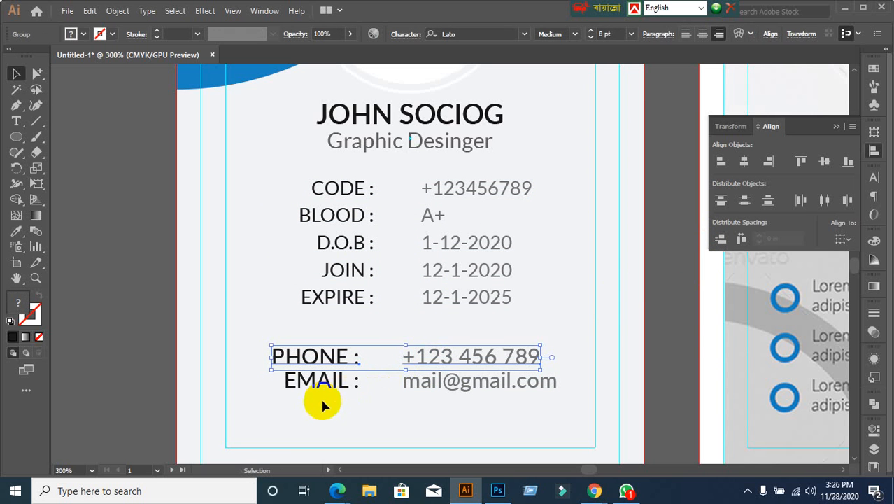
left_click_drag(320, 401, 473, 396)
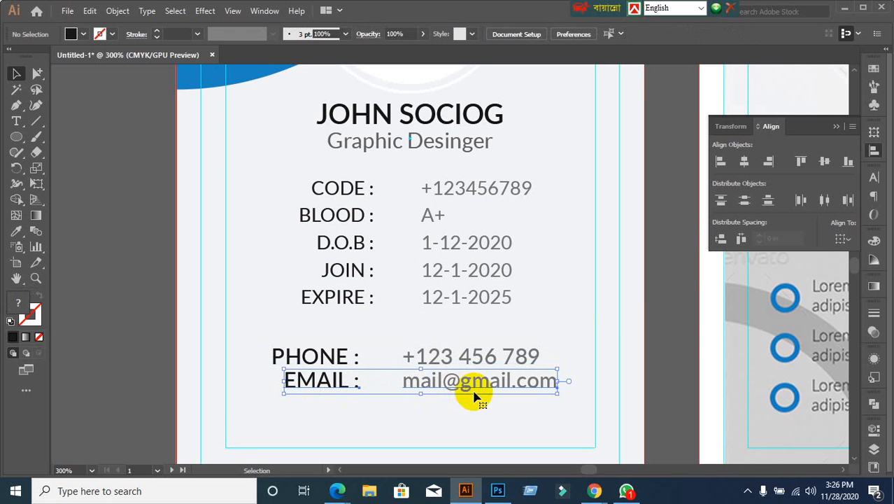
left_click_drag(257, 330, 523, 416)
left_click(652, 318)
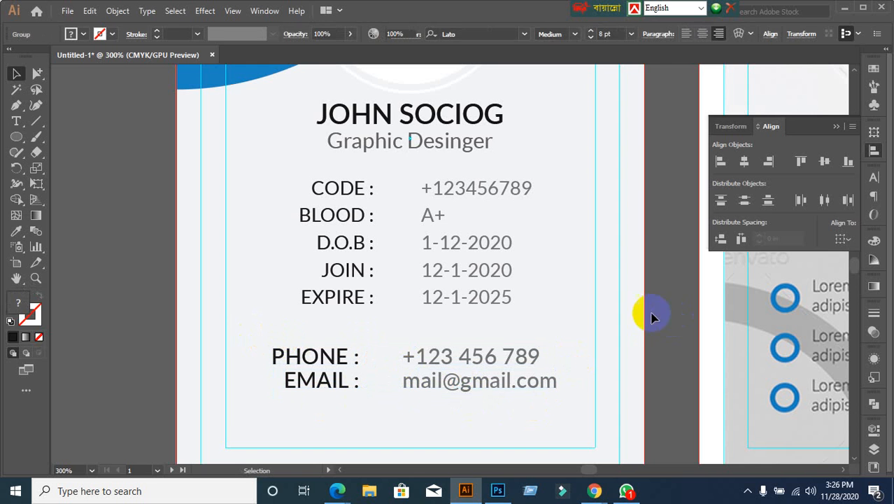
left_click(342, 184)
left_click(342, 350)
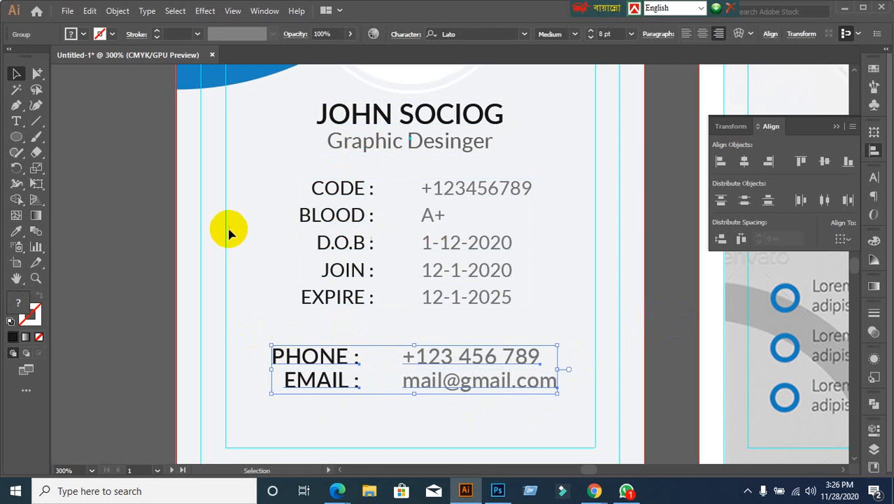
left_click(229, 231)
left_click_drag(271, 102, 441, 378)
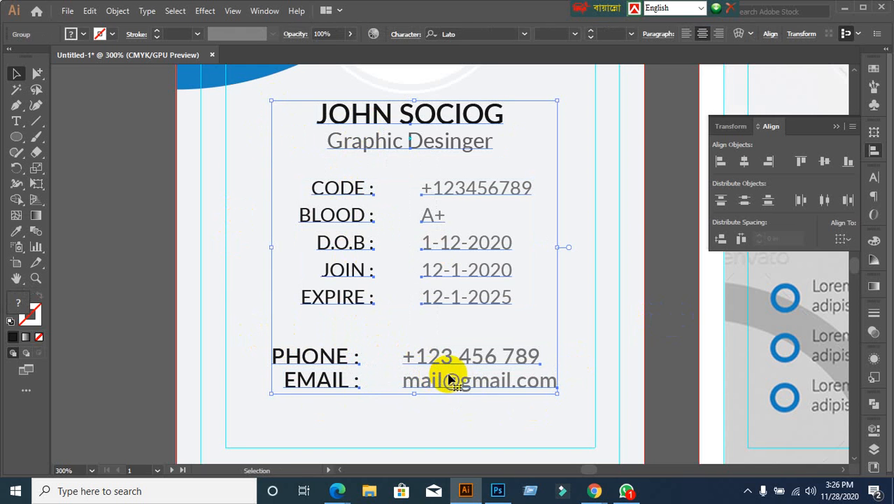
left_click(686, 331)
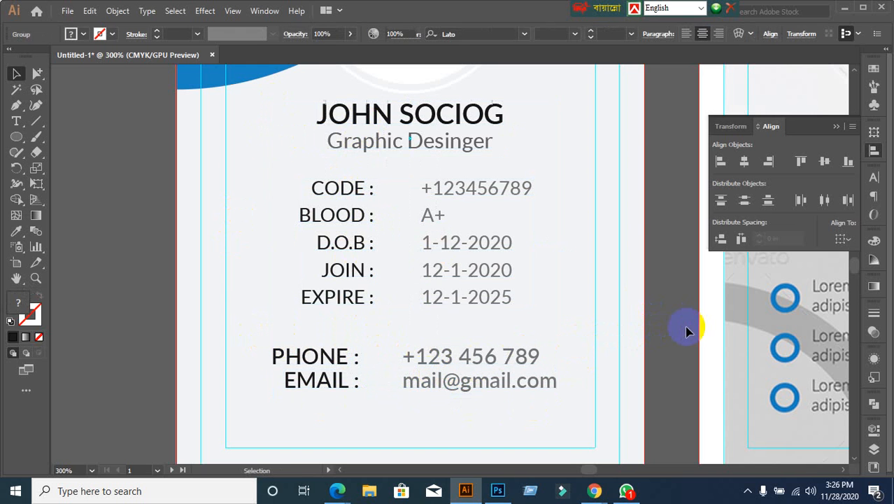
left_click(393, 115)
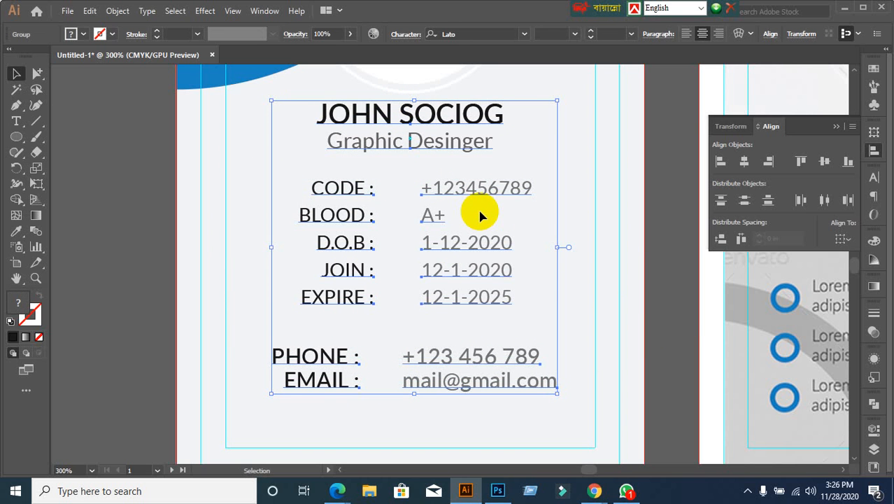
scroll(480, 217, "up", 1)
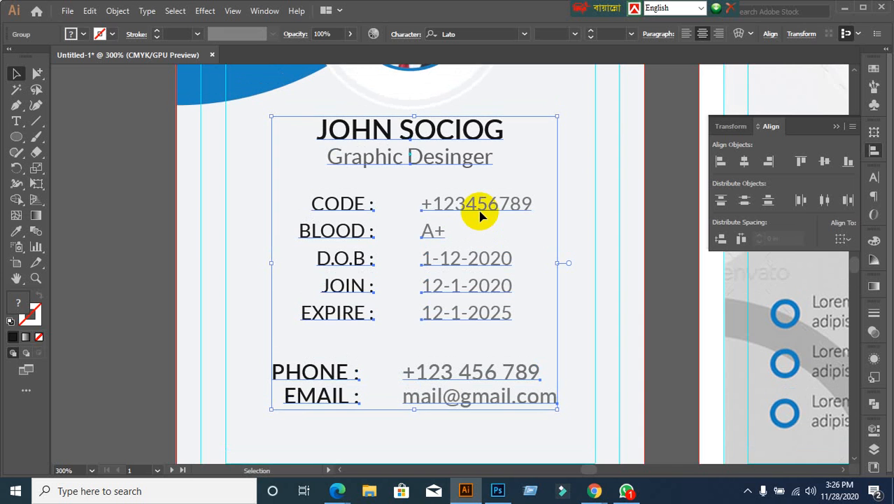
key("ctrl+shift+a")
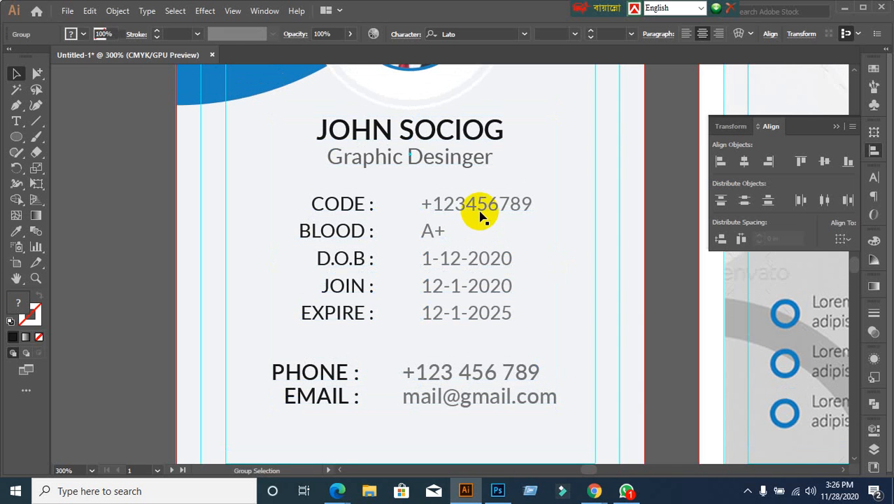
left_click(312, 203)
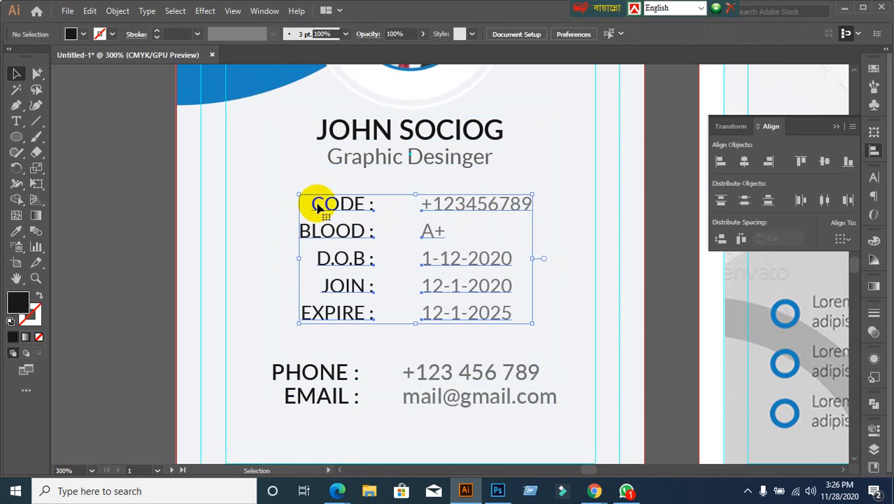
left_click(289, 370)
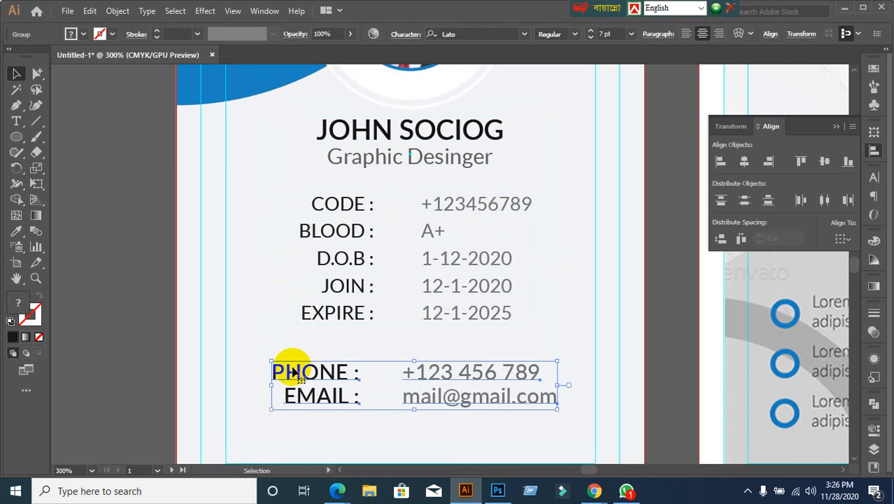
scroll(261, 305, "up", 4)
left_click(423, 98)
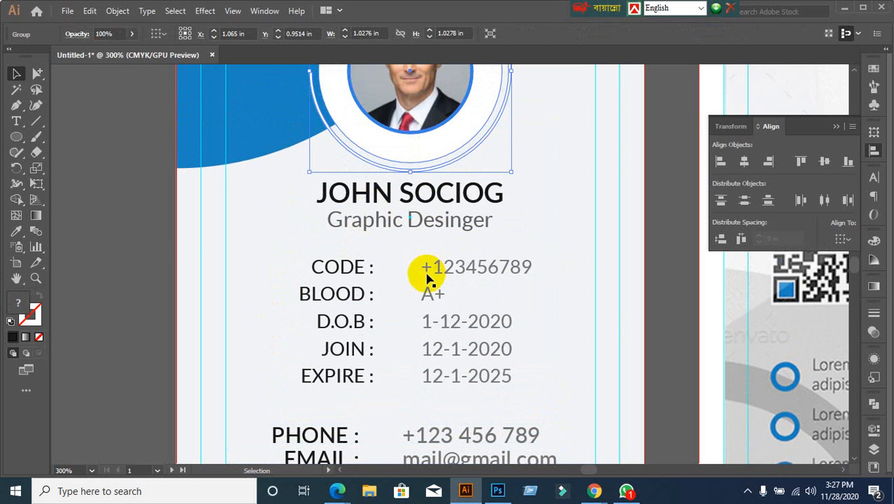
scroll(420, 231, "up", 3)
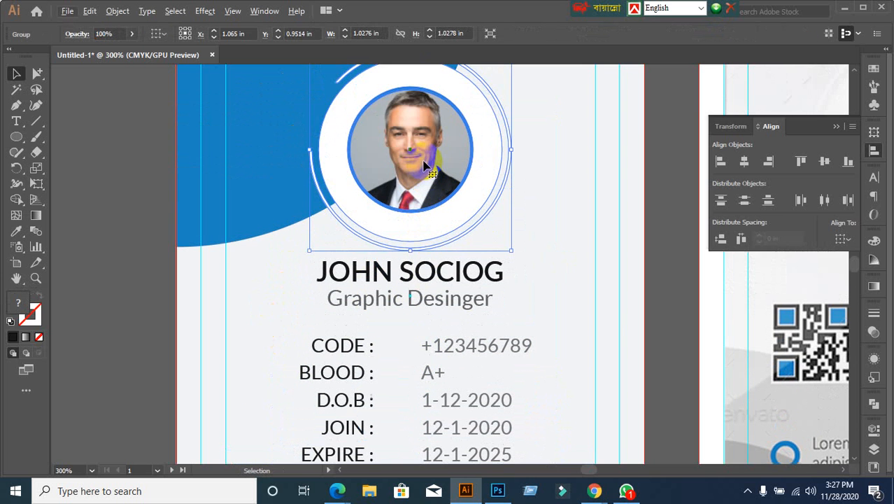
scroll(423, 164, "down", 1)
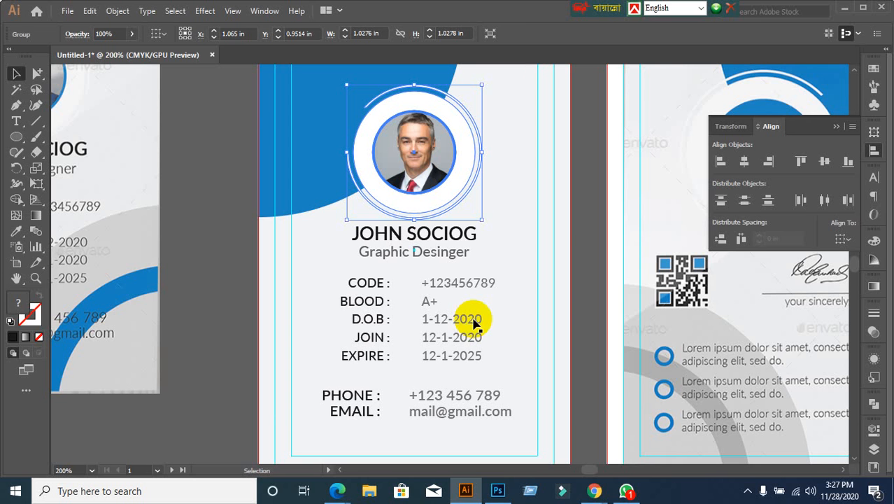
Step: Centre the name and job title under the photo ring, with the ring as key object
left_click(427, 237)
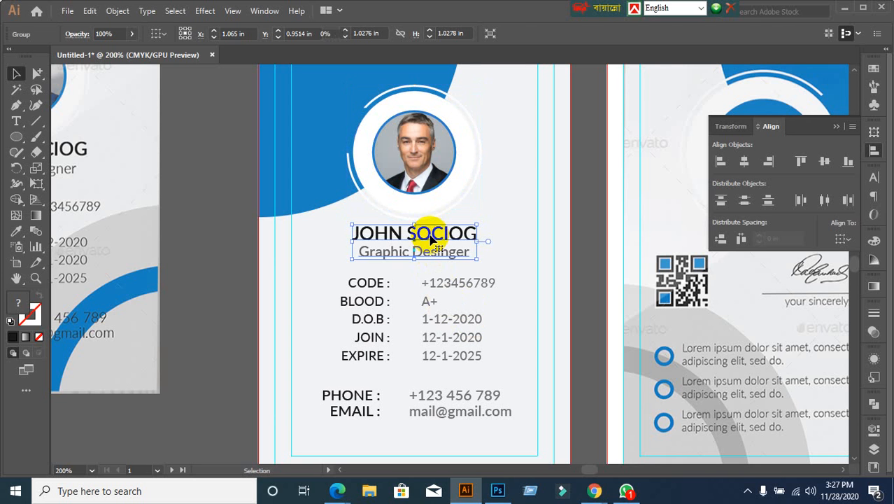
left_click(433, 178, "shift")
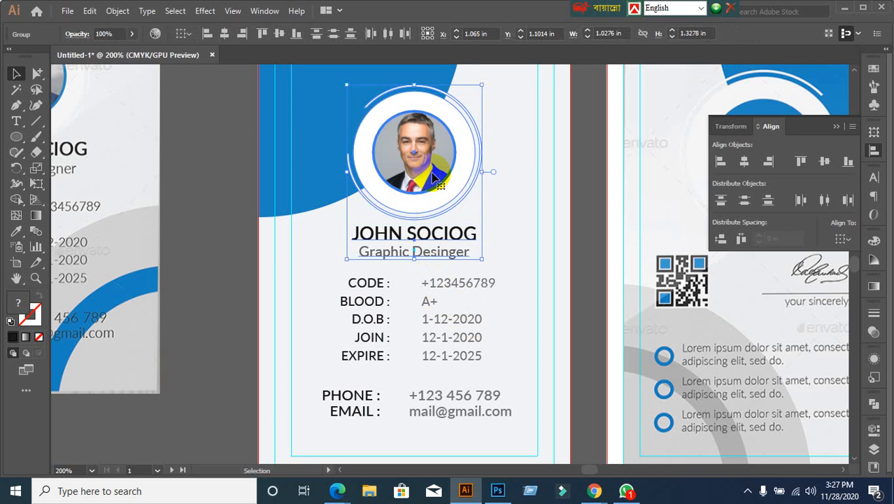
left_click(430, 173)
left_click(743, 161)
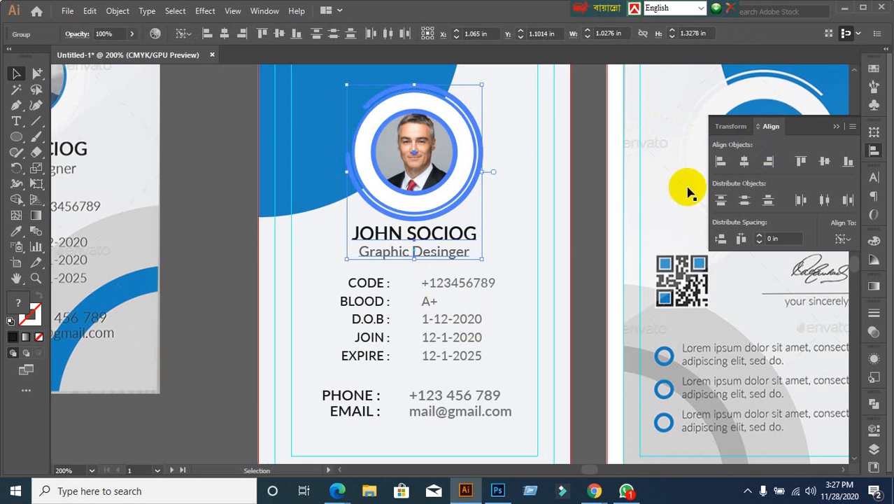
left_click(591, 232)
Step: Re-centre the name and title block horizontally on the photo as key object
left_click_drag(337, 275, 396, 335)
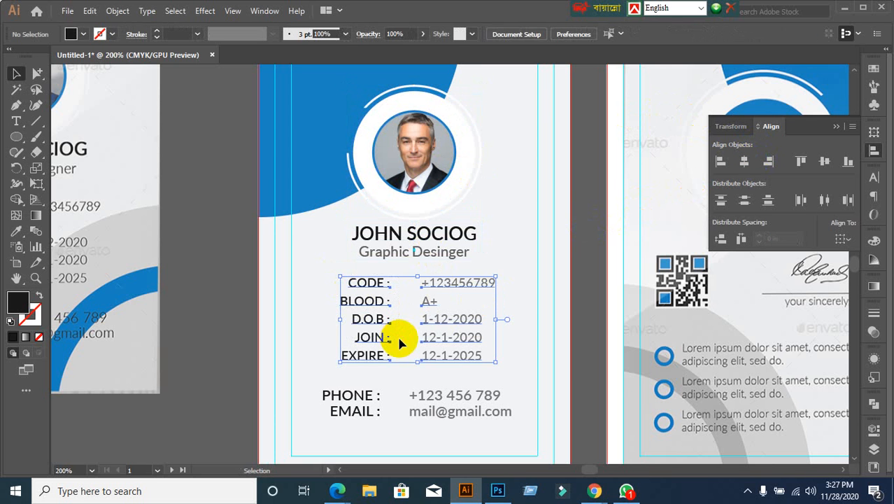
left_click(413, 173)
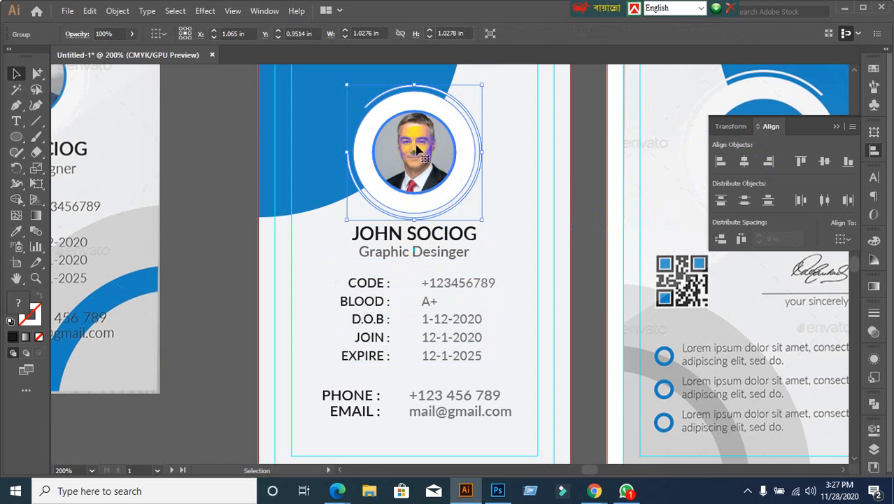
scroll(427, 168, "up", 1)
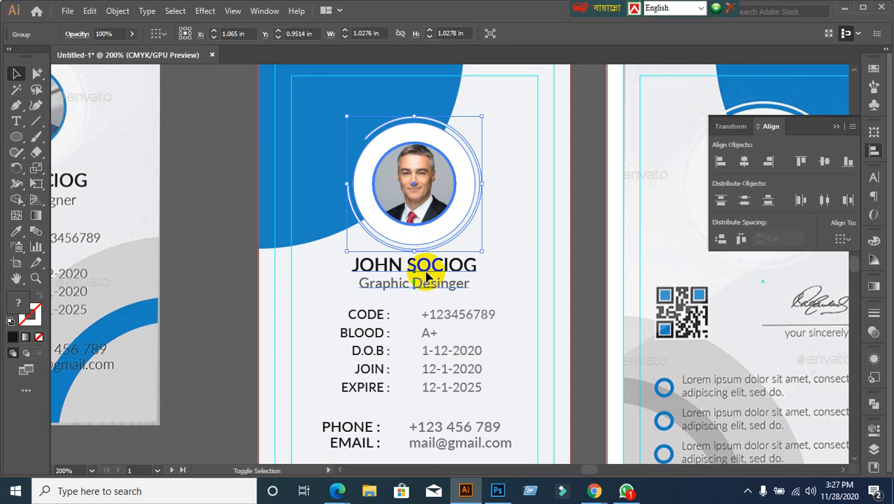
left_click(426, 270, "shift")
left_click(416, 196)
left_click(744, 162)
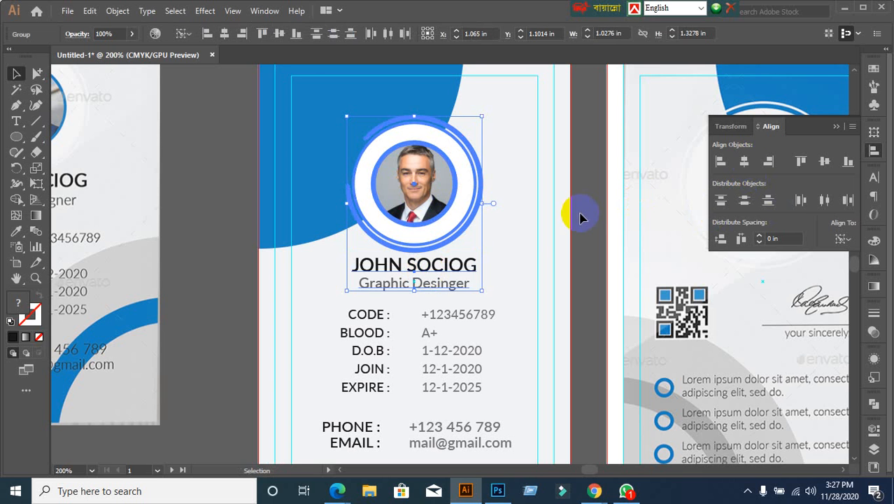
left_click(598, 217)
left_click(474, 283)
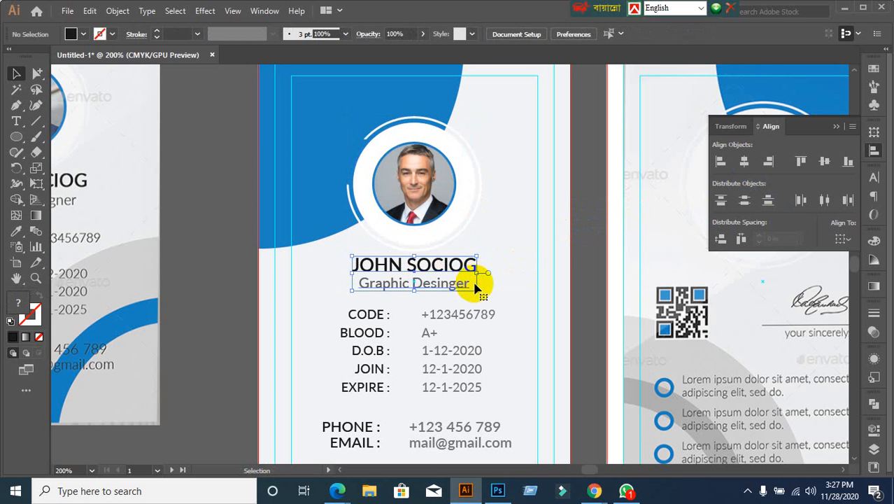
scroll(479, 349, "down", 3)
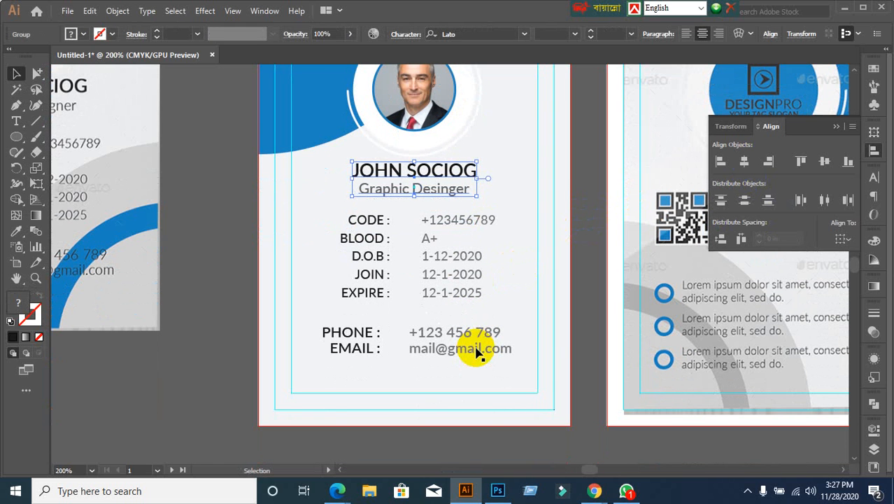
Step: Centre the CODE–EXPIRE info block horizontally under the photo
left_click(304, 251)
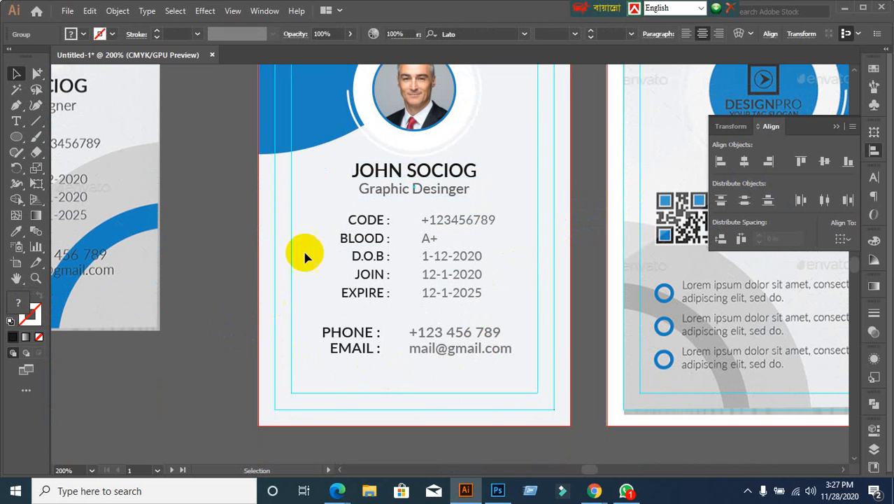
left_click(342, 239)
left_click(325, 256)
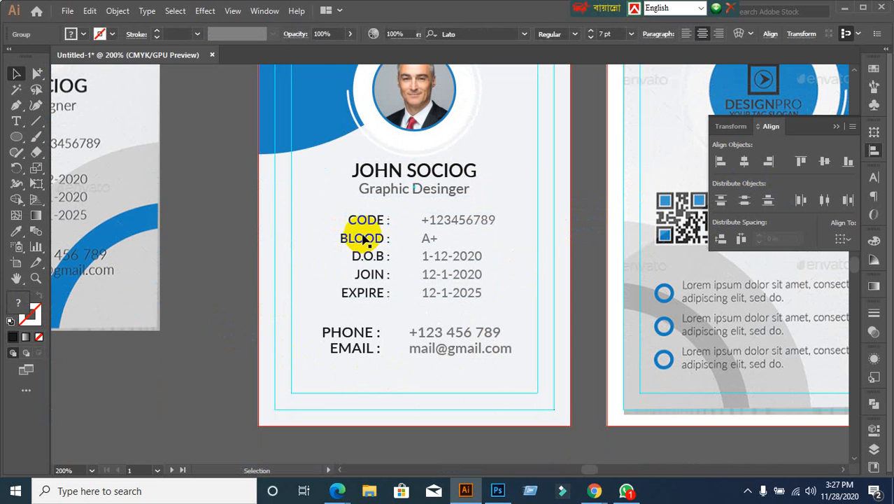
left_click(365, 221)
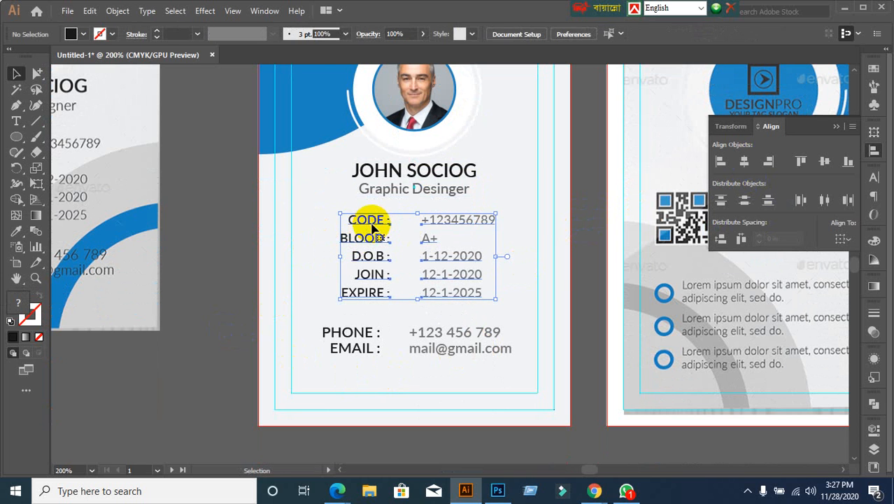
left_click(414, 116, "shift")
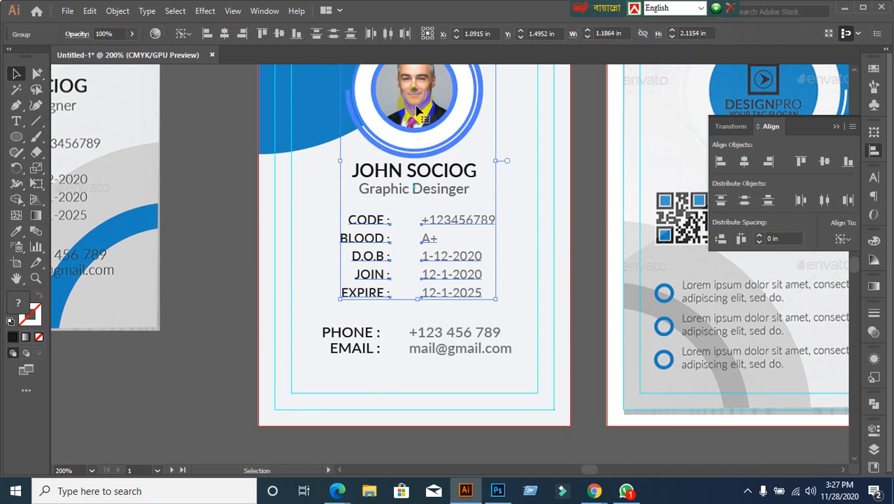
left_click(745, 162)
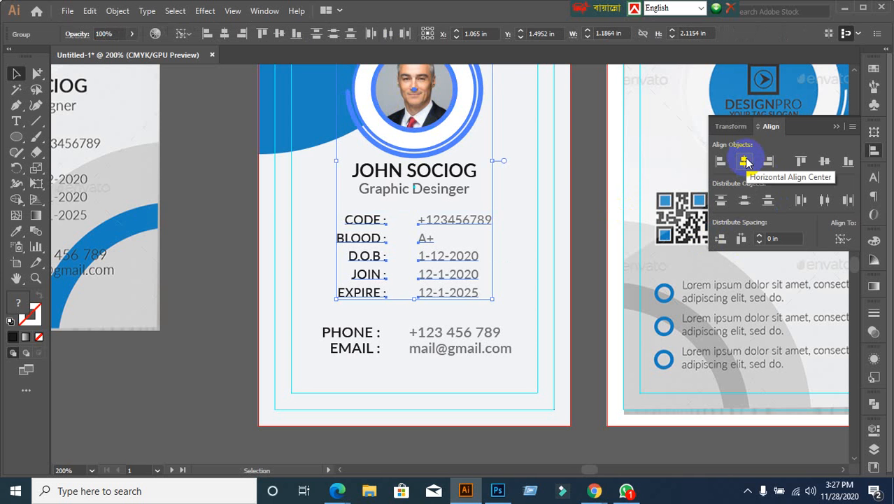
left_click(589, 280)
Step: Centre the PHONE and EMAIL lines horizontally under the photo
left_click(365, 343)
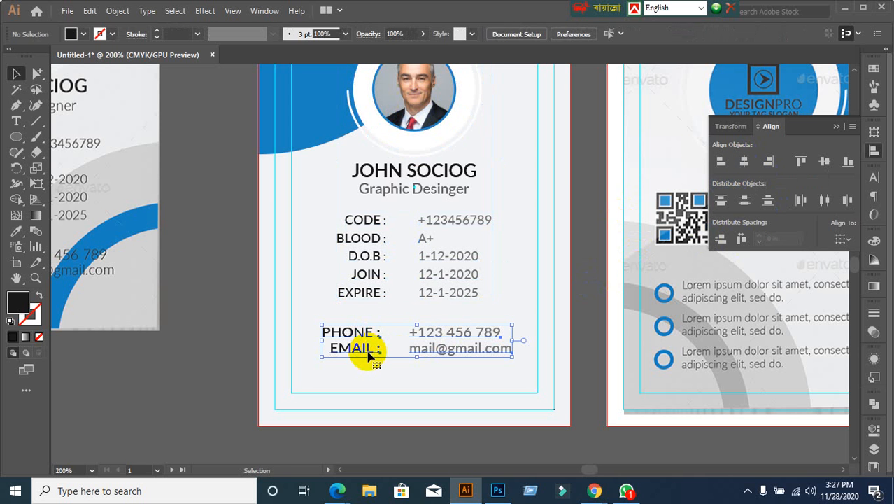
left_click(422, 94, "shift")
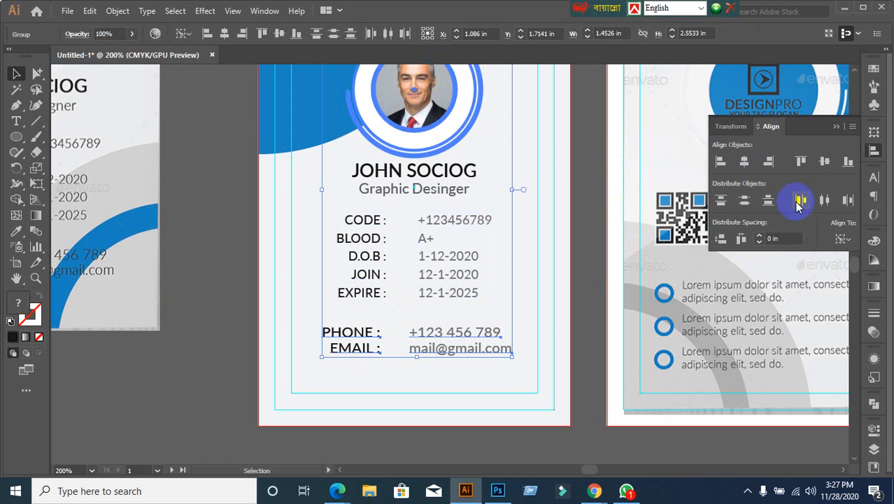
left_click(744, 162)
left_click(591, 310)
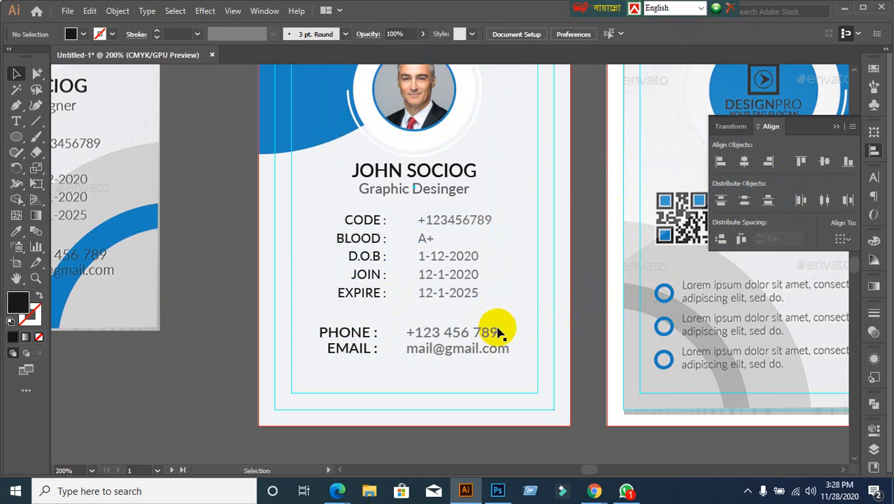
scroll(499, 332, "down", 1)
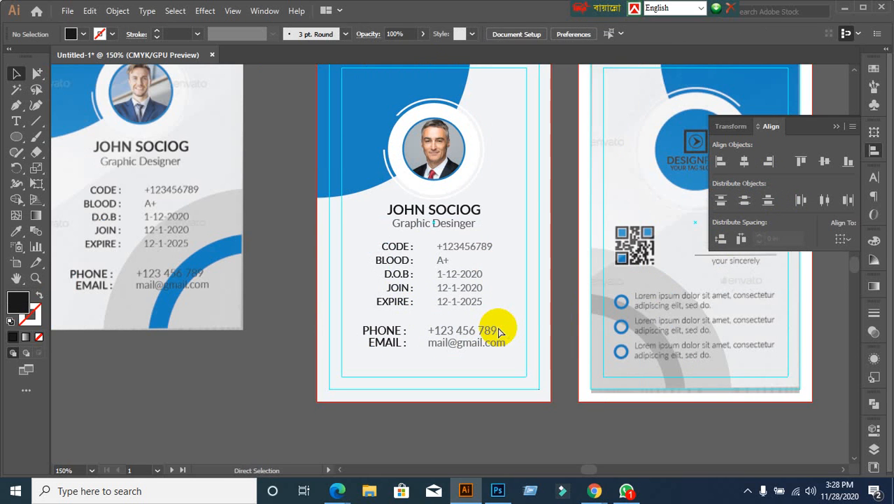
Step: Reveal the hidden grey and blue corner arcs with Show All (Ctrl+Alt+3)
key("ctrl+alt+3")
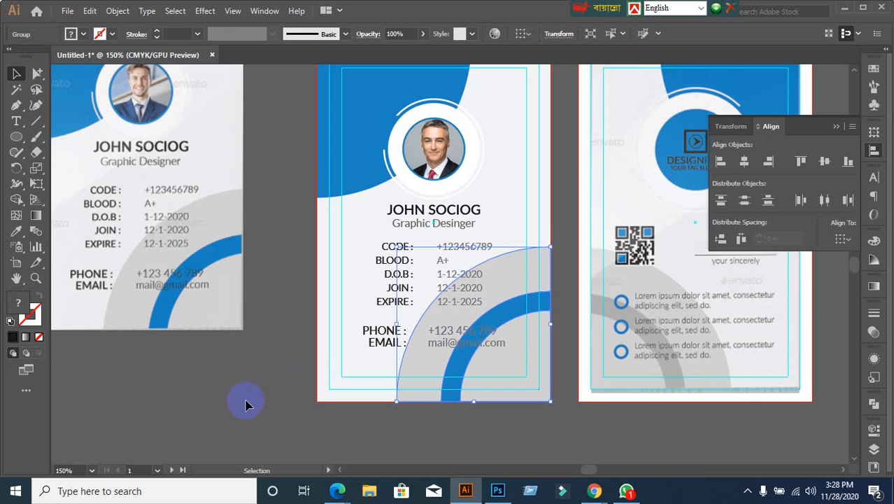
left_click(259, 403)
scroll(260, 400, "down", 1)
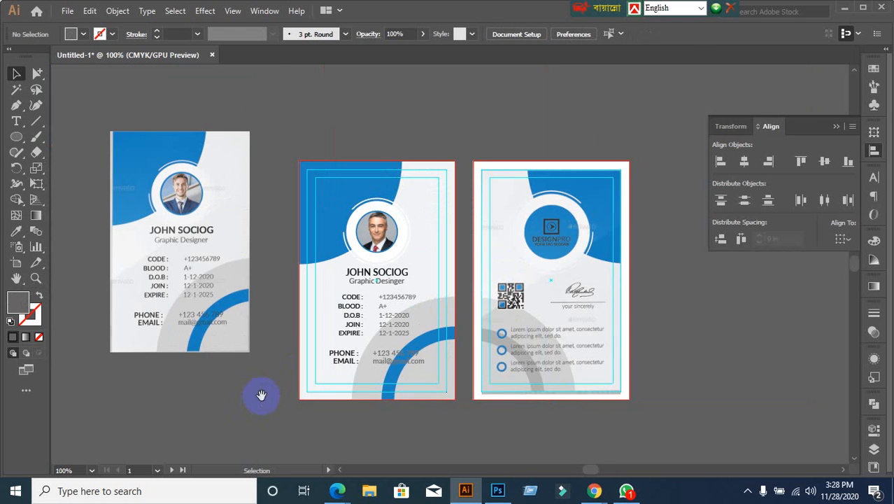
left_click_drag(259, 394, 337, 311)
scroll(504, 375, "up", 1)
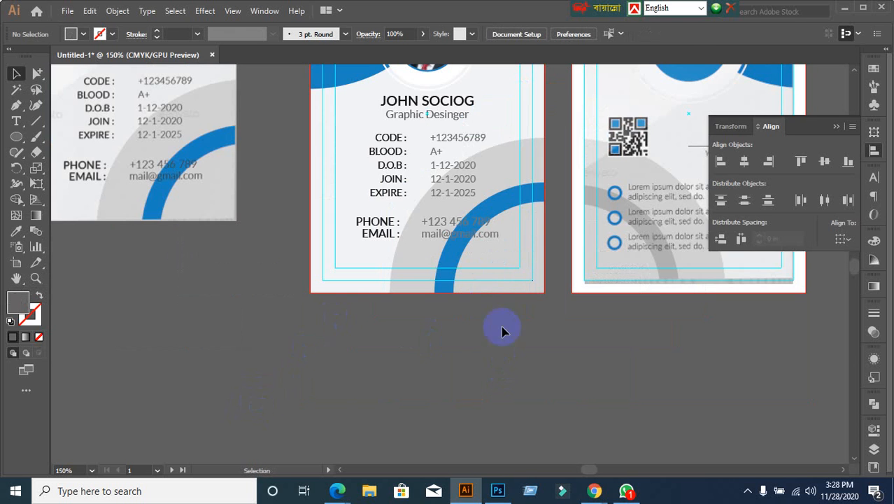
Step: Zoom and pan around the artboards to review the card front and back
left_click(476, 238)
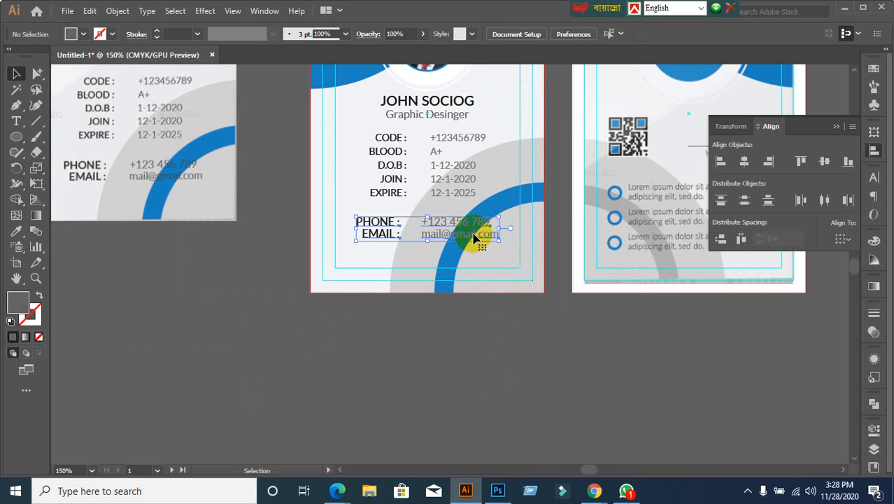
scroll(518, 361, "down", 1)
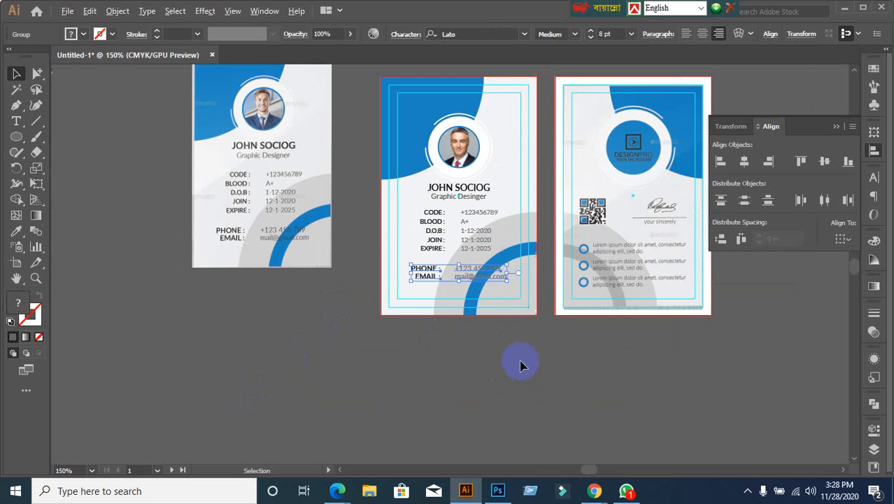
left_click_drag(566, 361, 540, 373)
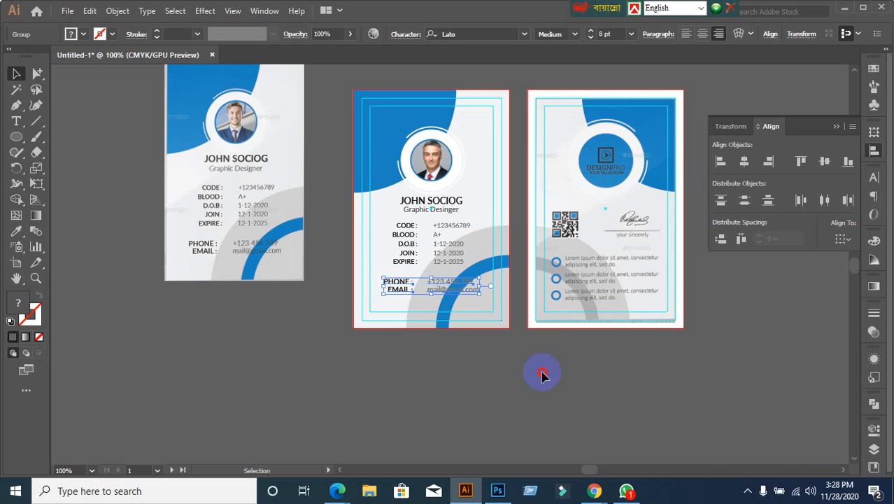
left_click(542, 376)
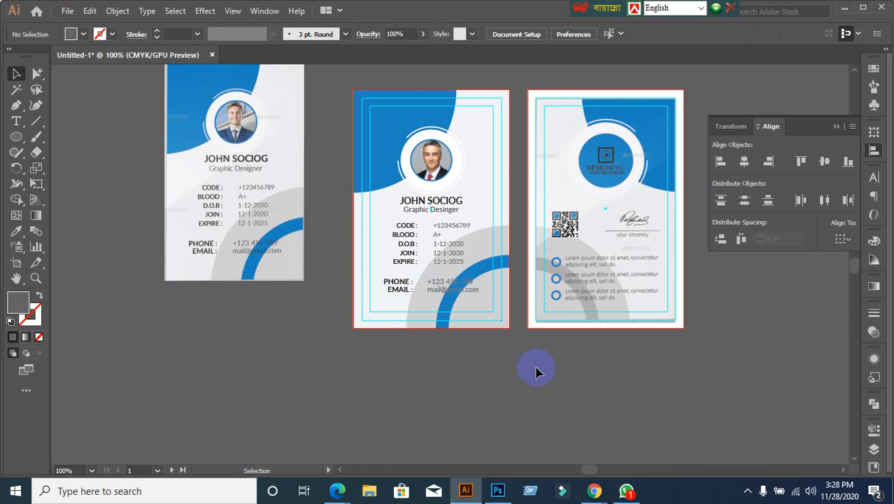
scroll(507, 309, "up", 1)
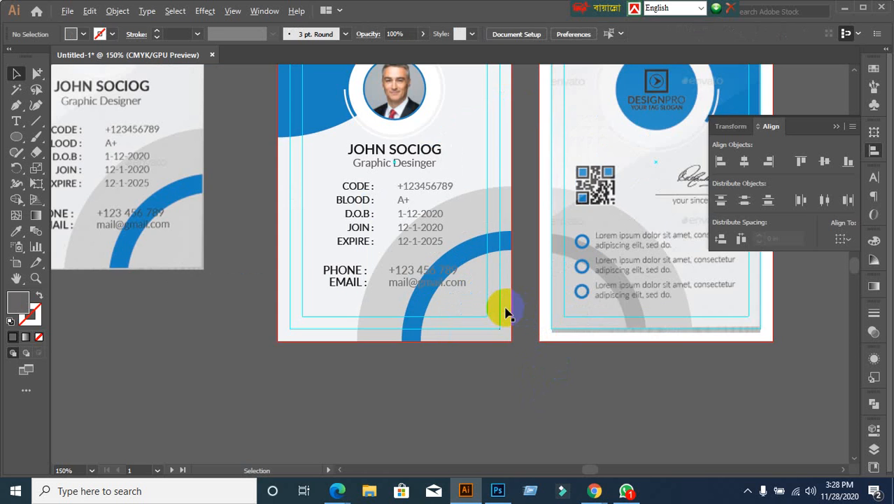
scroll(502, 317, "up", 2)
scroll(413, 371, "down", 1)
left_click_drag(413, 375, 370, 319)
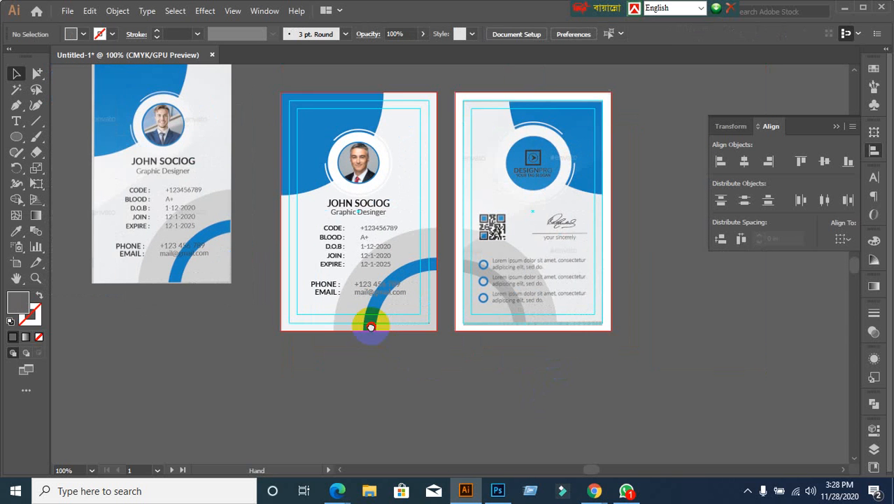
scroll(423, 329, "up", 1)
left_click_drag(429, 306, 409, 343)
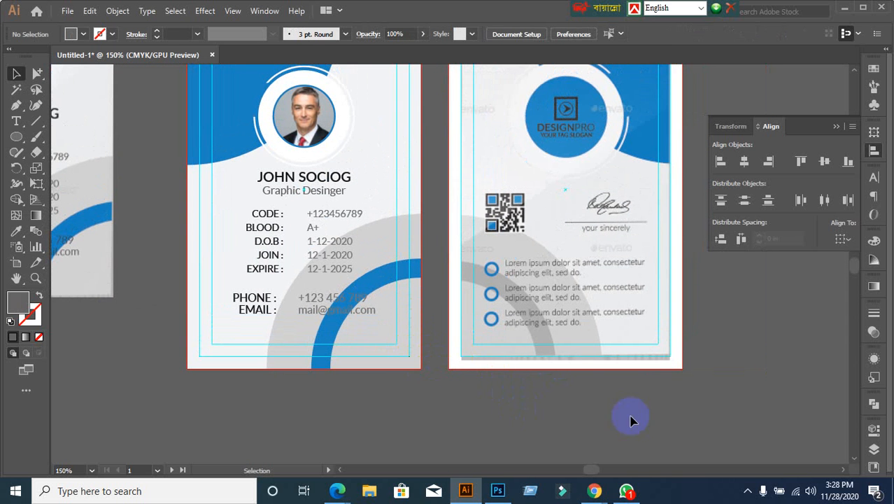
mouse_move(591, 486)
left_click(516, 435)
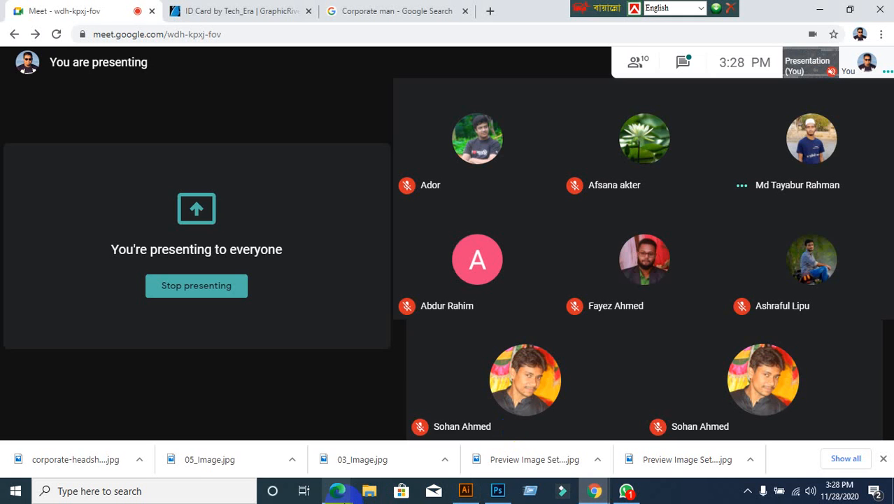
mouse_move(339, 493)
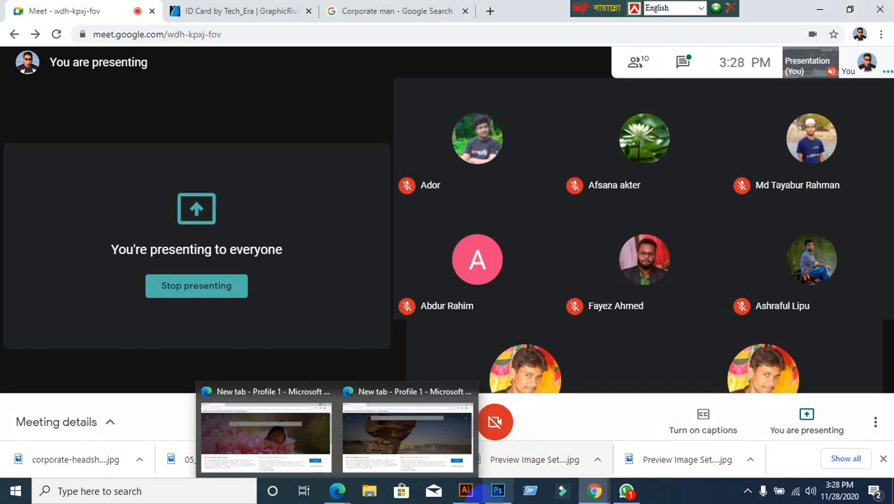
left_click(467, 494)
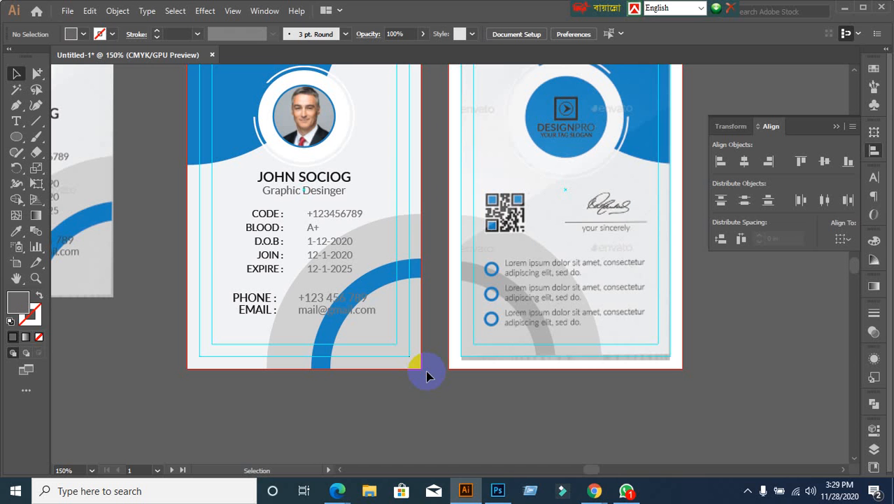
Step: Alt-drag a copy of the front's blue corner shape, photo ring and photo onto the back card
scroll(427, 376, "up", 3)
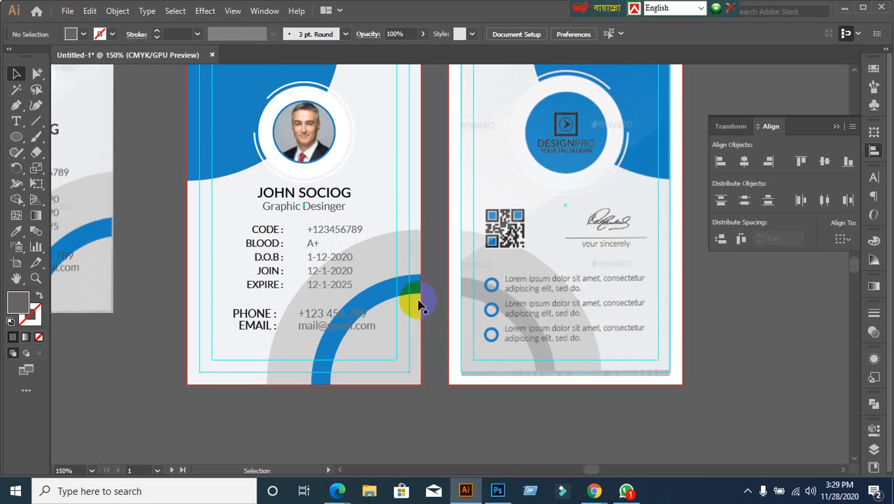
scroll(404, 276, "down", 2)
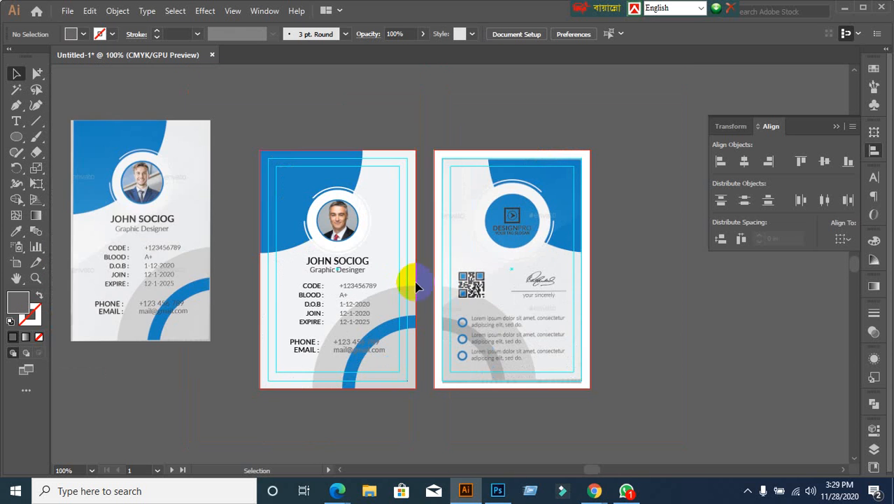
scroll(423, 299, "up", 2)
left_click(226, 176)
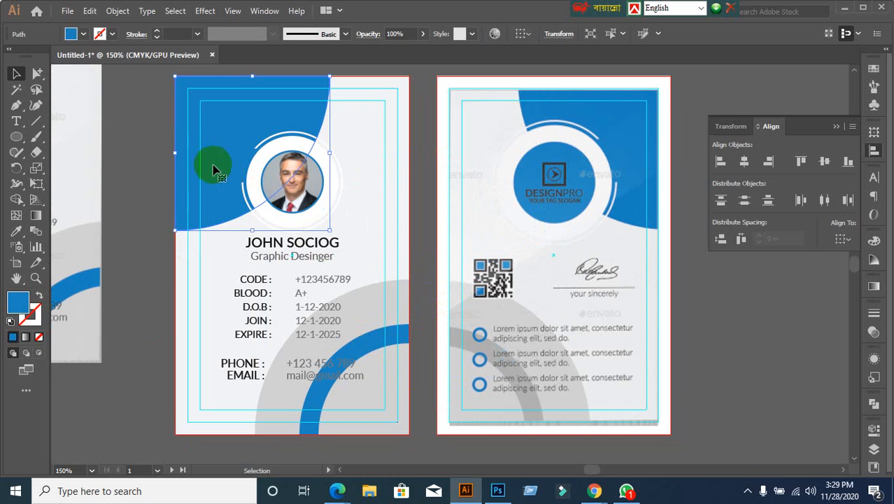
left_click(330, 199)
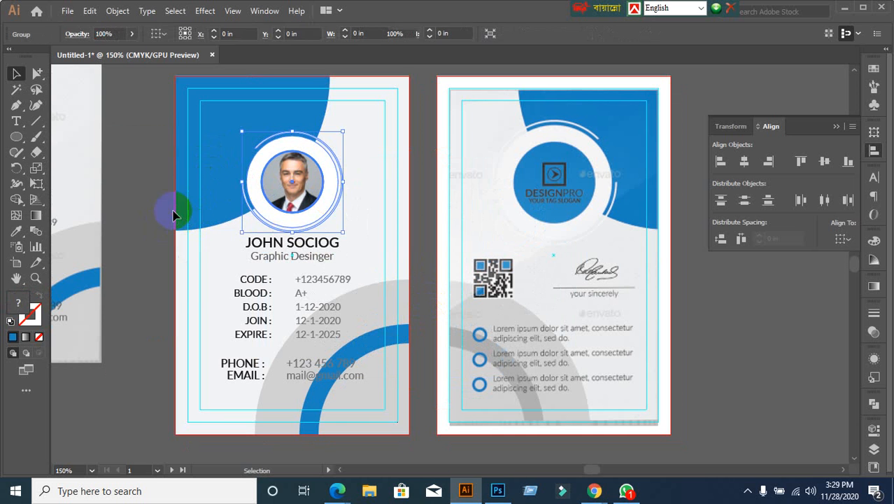
left_click(196, 286)
left_click_drag(153, 99, 597, 234)
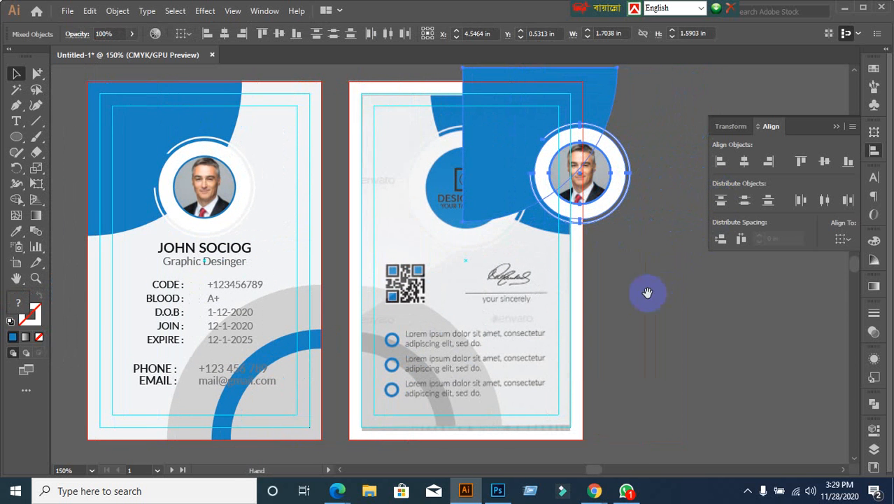
left_click_drag(648, 294, 468, 305)
Step: Drag the copied blue shape and photo ring group off the right side of the back card
left_click(540, 260)
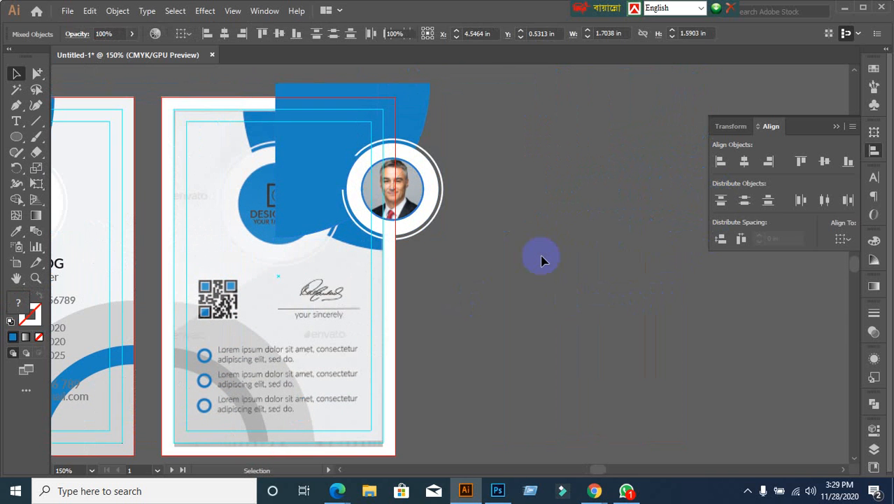
left_click(435, 195)
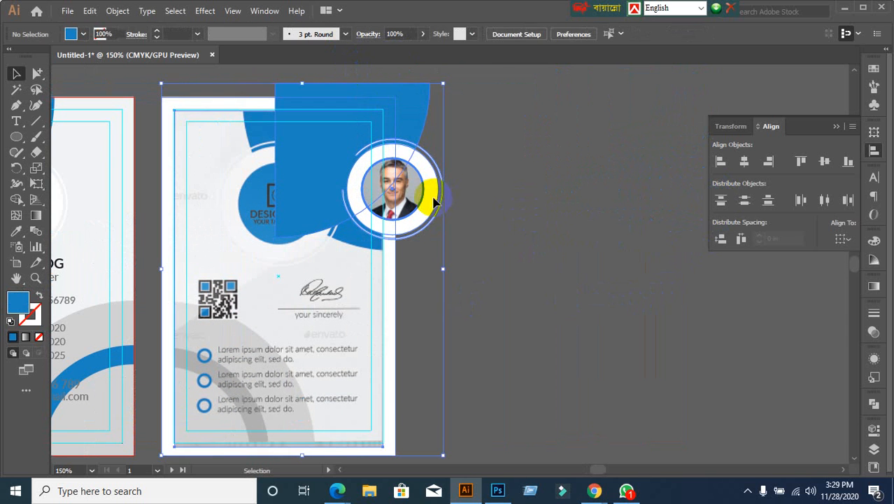
left_click(465, 210)
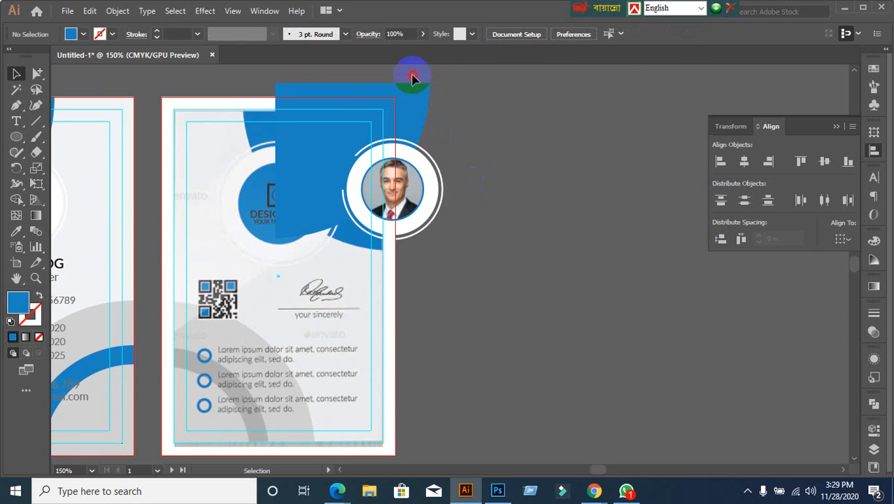
left_click_drag(435, 193, 579, 190)
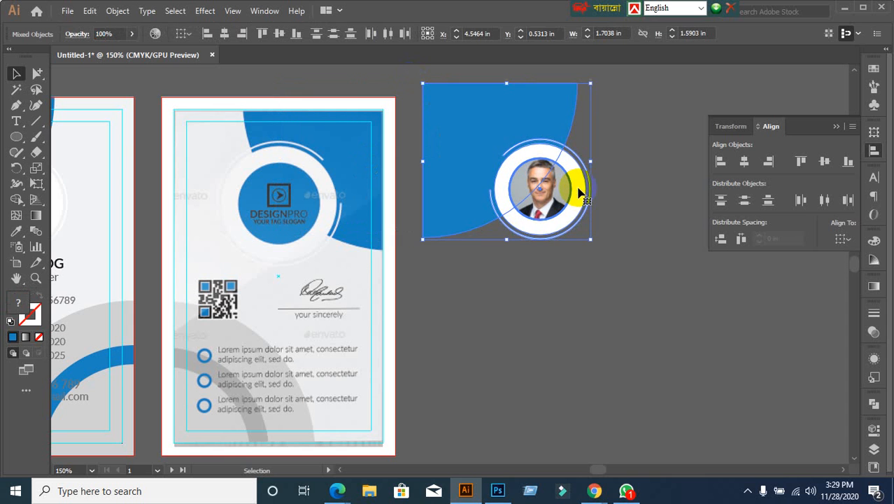
Step: Move the photo ring group apart from the blue shape, down and to the right
left_click(597, 322)
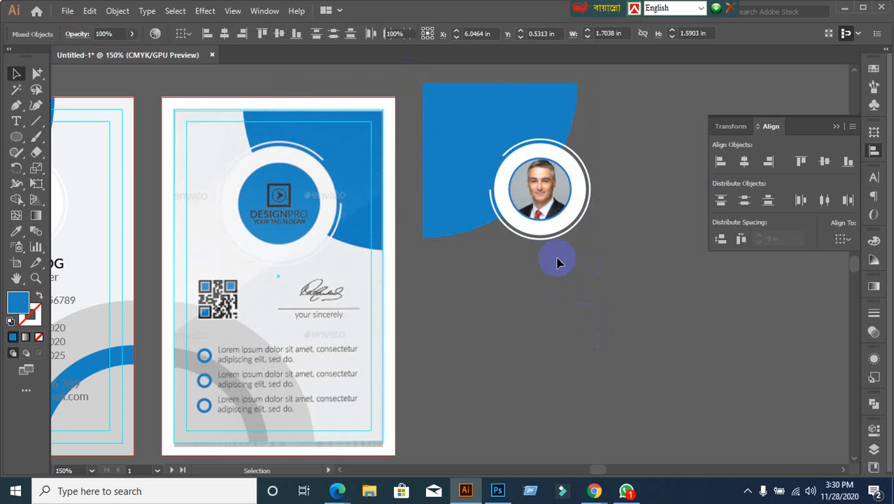
left_click(540, 212)
left_click(577, 304)
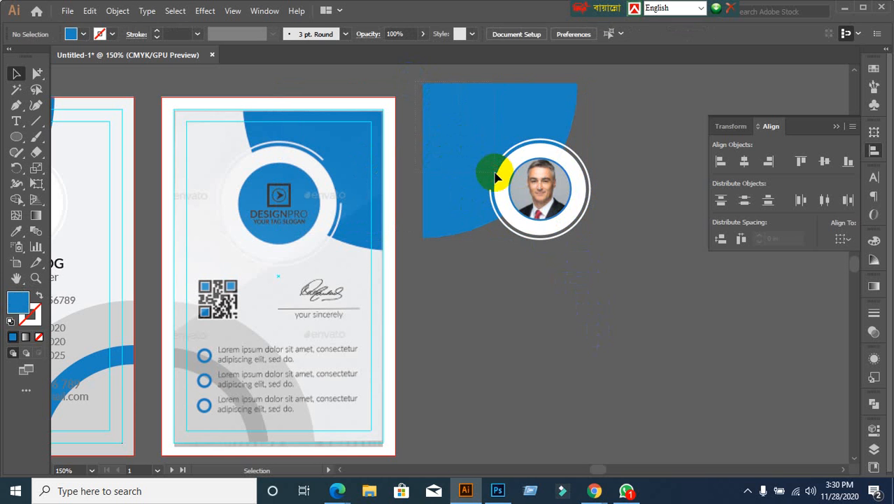
left_click(500, 218)
left_click(533, 228)
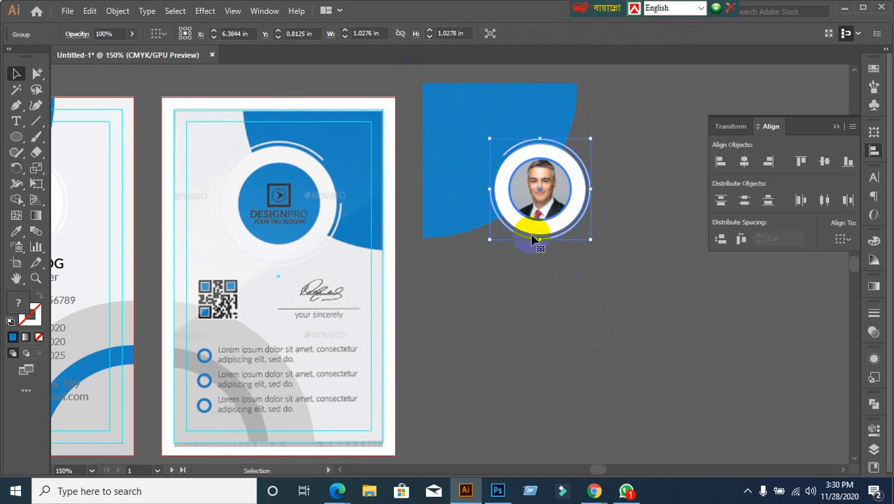
left_click(542, 217)
left_click_drag(542, 217, 656, 293)
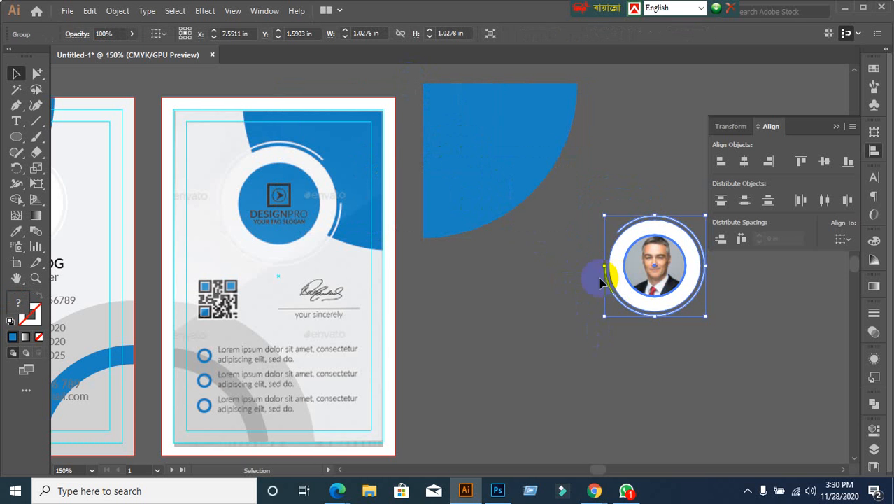
left_click(510, 259)
left_click(504, 217)
Step: Reflect the blue quarter-circle via Transform > Reflect, first trying the horizontal axis
right_click(471, 151)
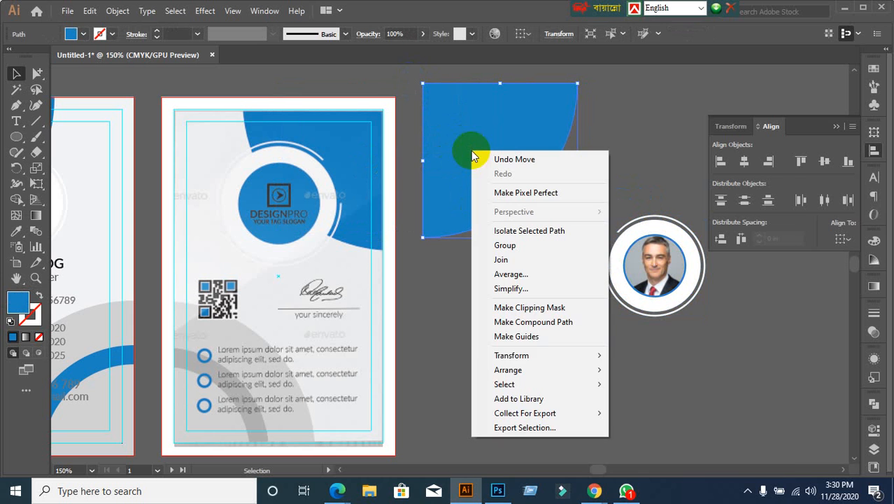
mouse_move(530, 354)
left_click(641, 402)
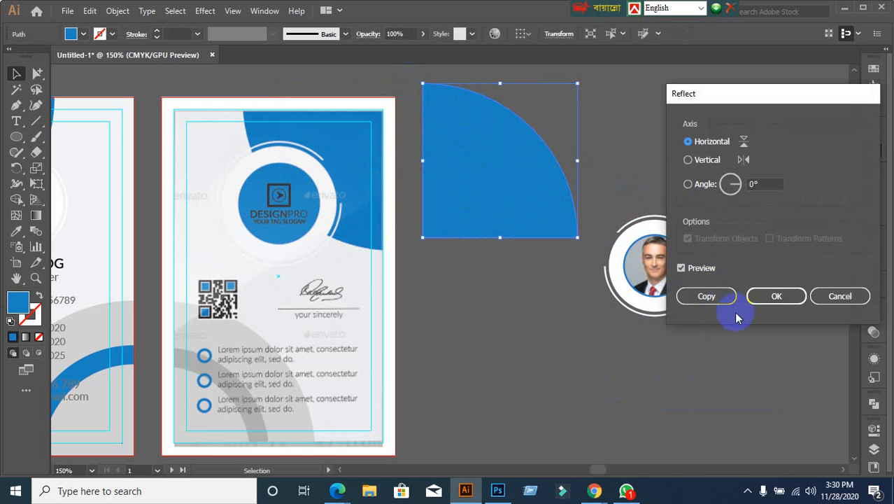
left_click(771, 295)
right_click(529, 180)
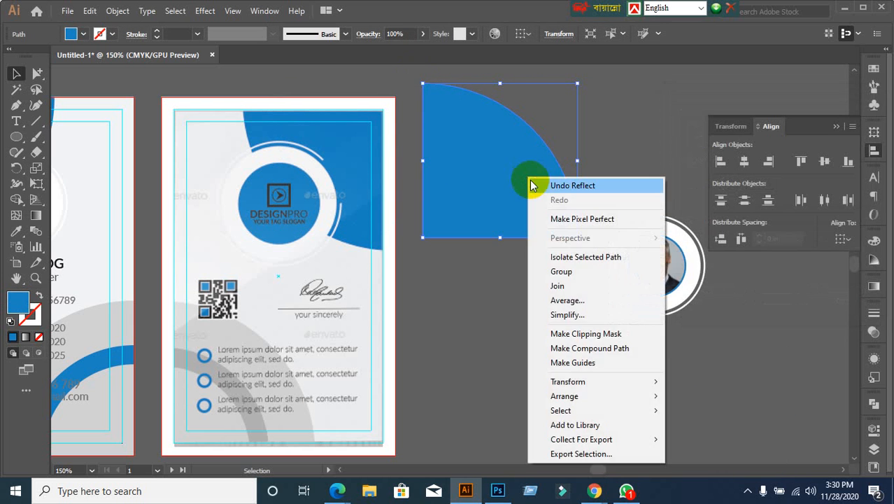
mouse_move(581, 384)
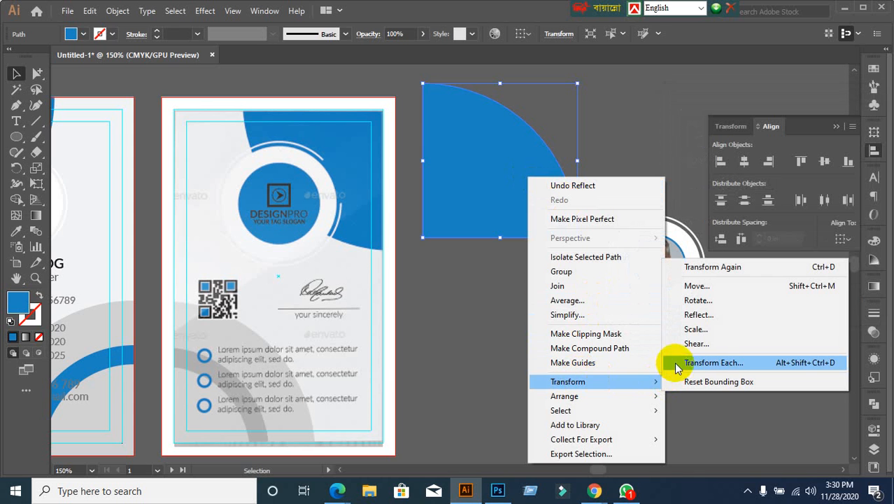
left_click(692, 316)
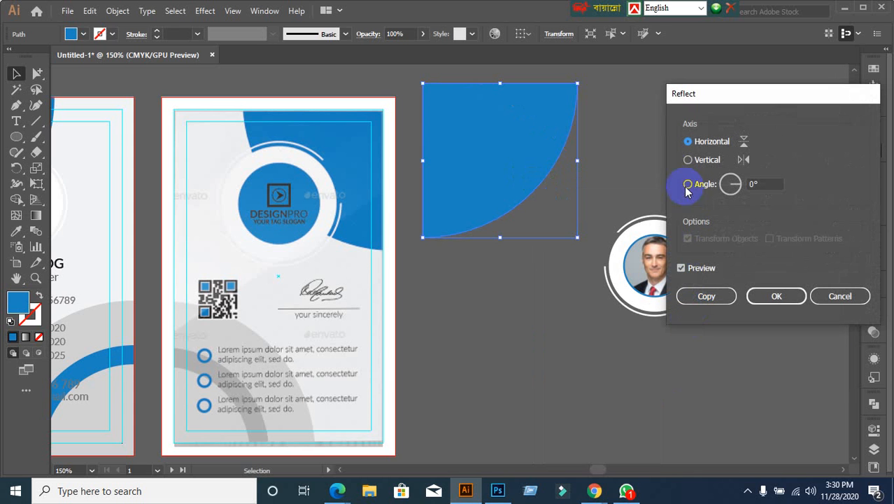
left_click(688, 160)
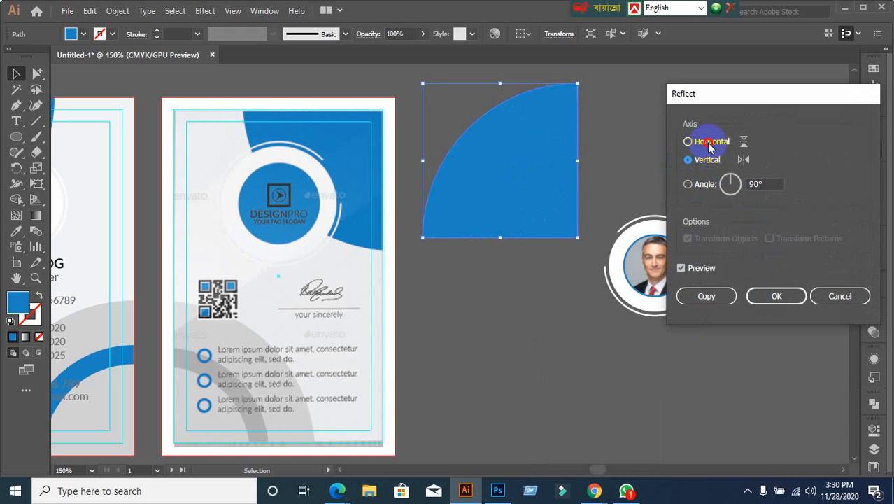
left_click(708, 142)
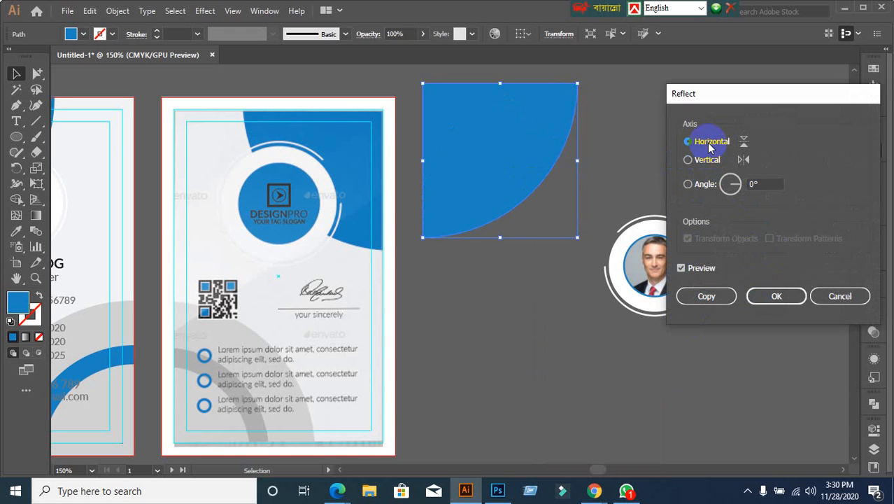
left_click(775, 300)
Step: Reflect the quarter-circle across the vertical axis, then Unlock All (Ctrl+Alt+2)
right_click(466, 131)
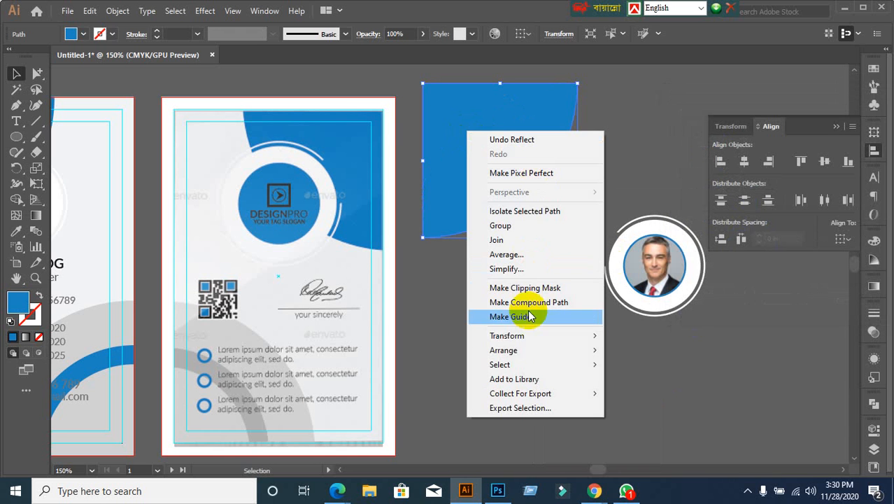
mouse_move(528, 343)
mouse_move(591, 352)
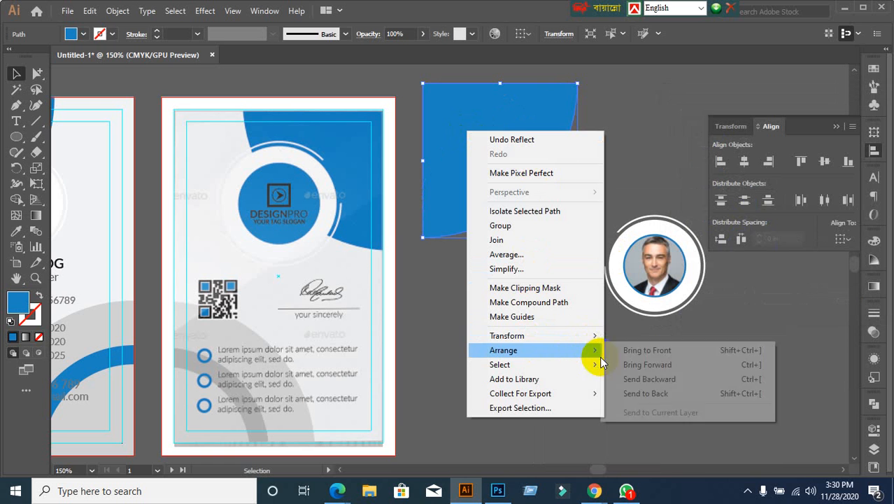
left_click(647, 378)
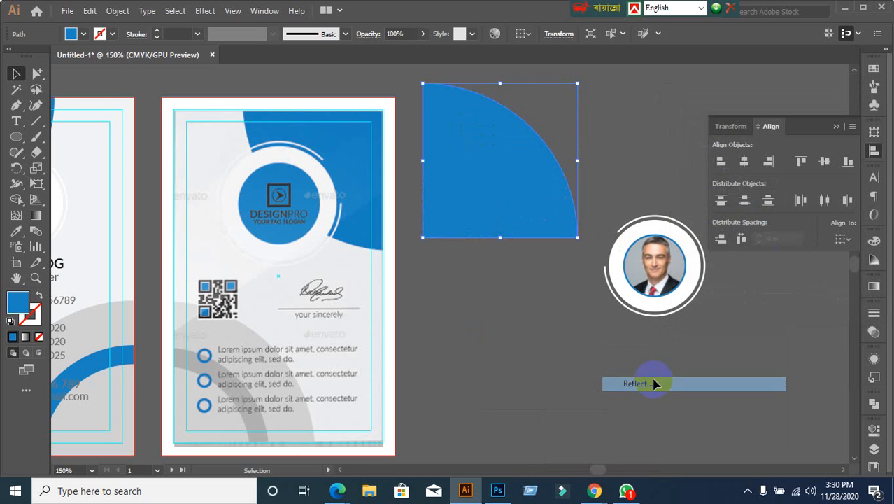
left_click(689, 160)
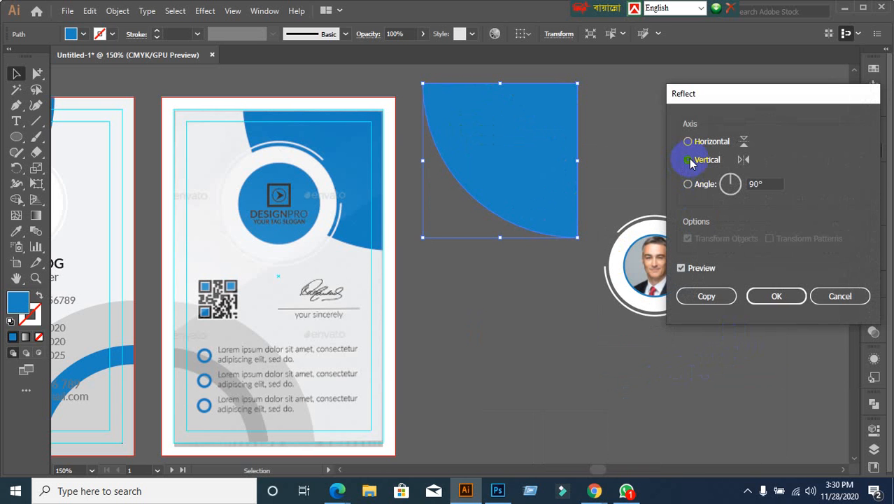
left_click(776, 296)
left_click(469, 382)
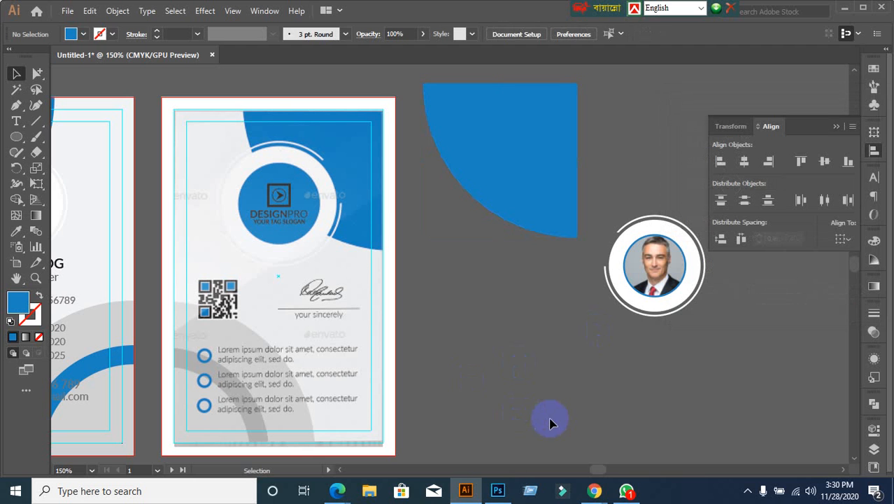
key("ctrl+alt+2")
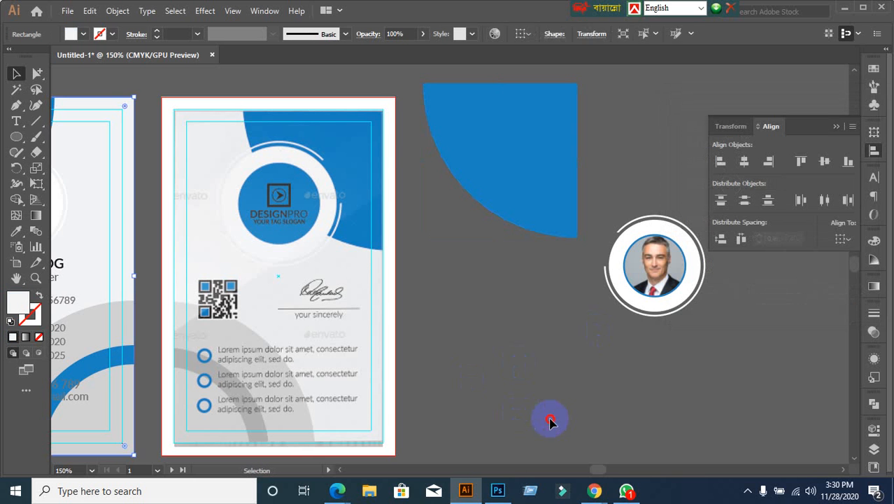
Step: Align the blue quarter-circle to the card's top and right edges, using the card as key object
left_click(550, 423)
left_click(387, 114)
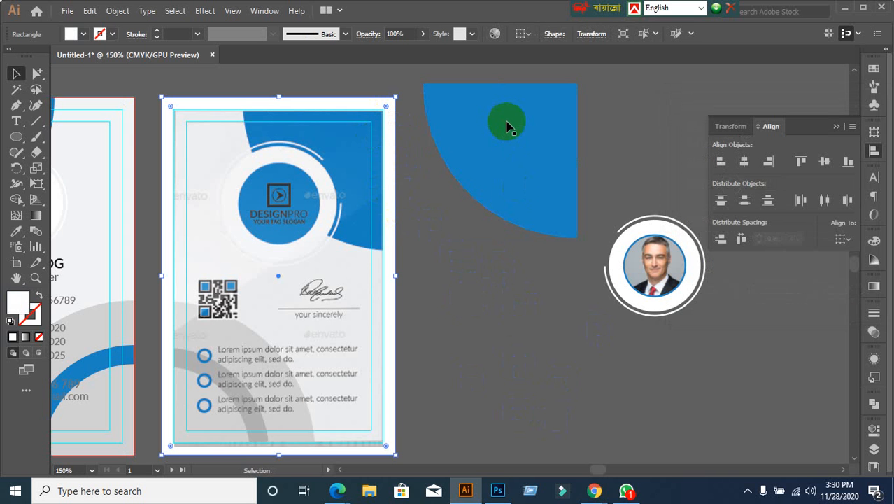
left_click(508, 126, "shift")
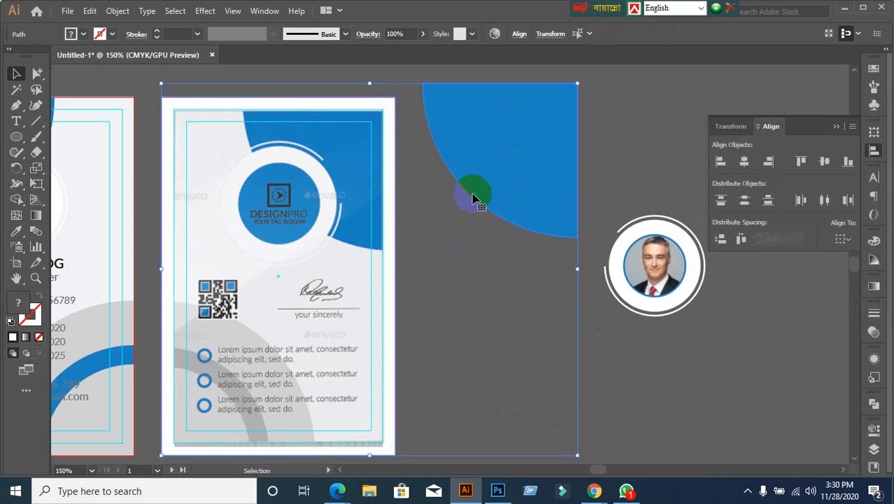
left_click(391, 105)
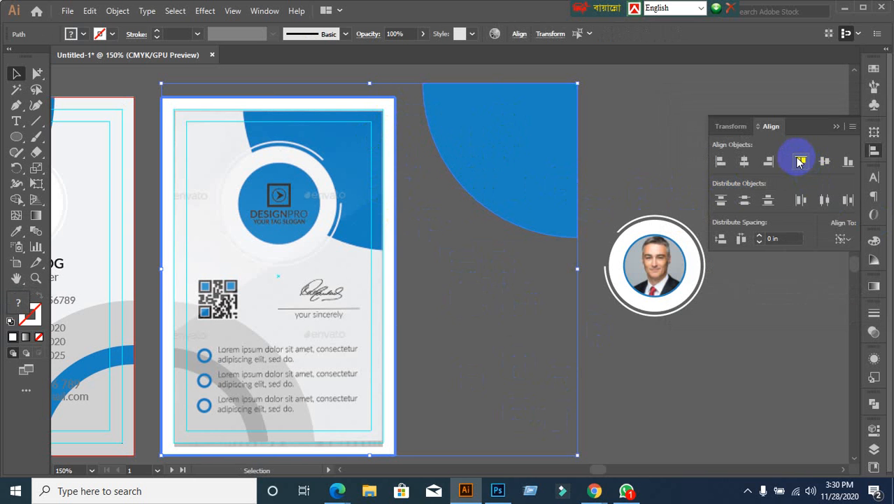
left_click(800, 161)
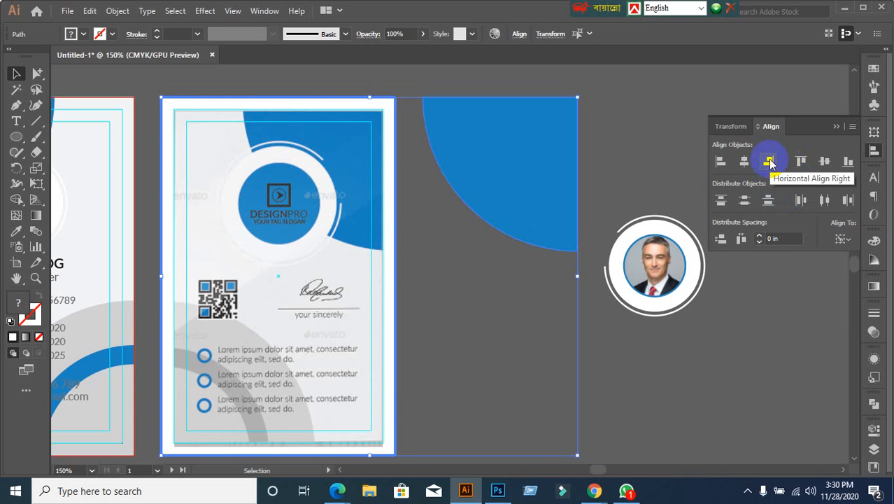
left_click(769, 162)
Step: Fill the top-corner shape yellow, then select and delete it
left_click(521, 244)
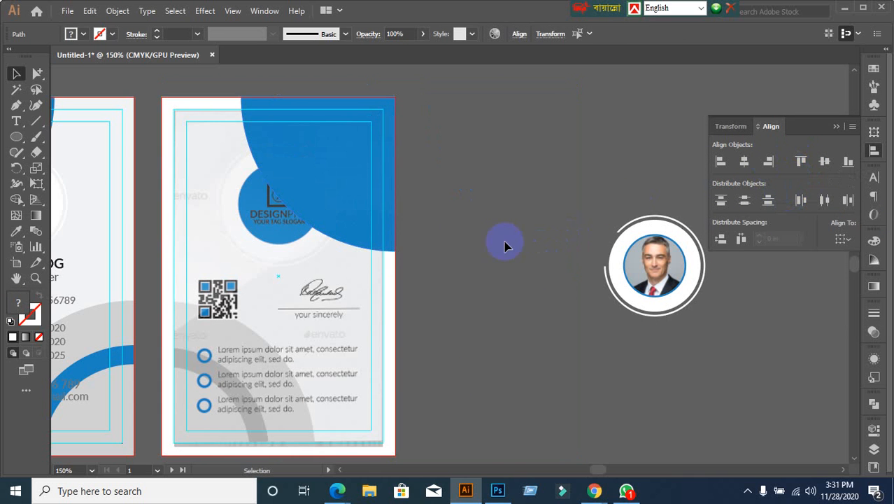
left_click(369, 216)
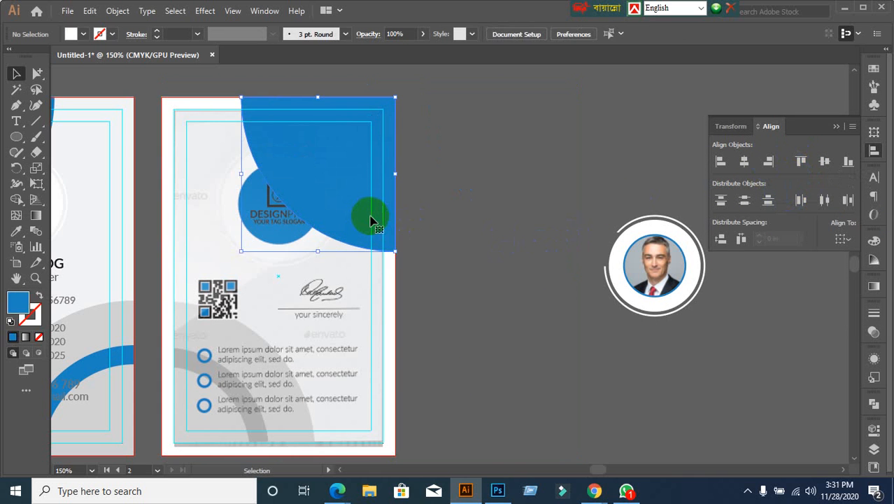
left_click(84, 35)
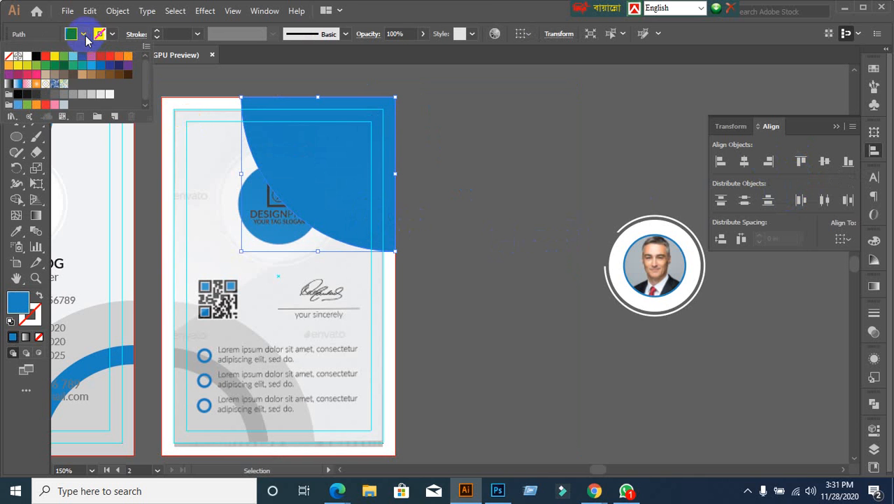
left_click(58, 62)
left_click(496, 204)
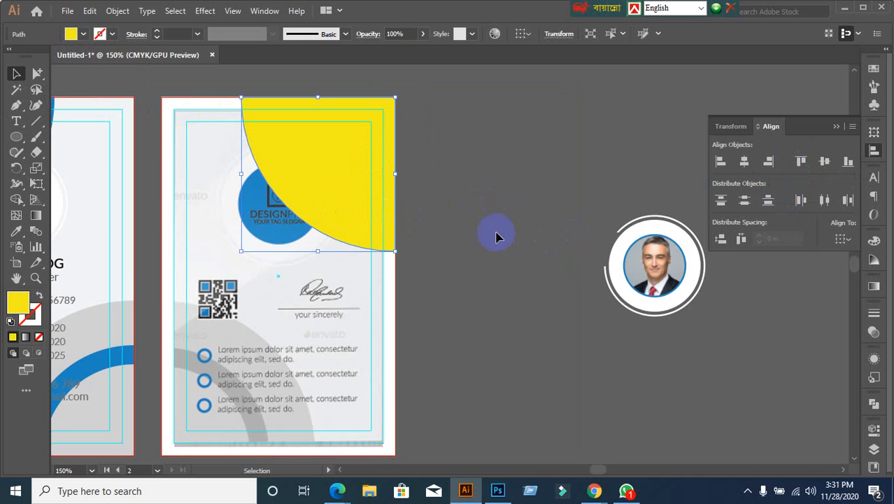
left_click(496, 233)
left_click(360, 199)
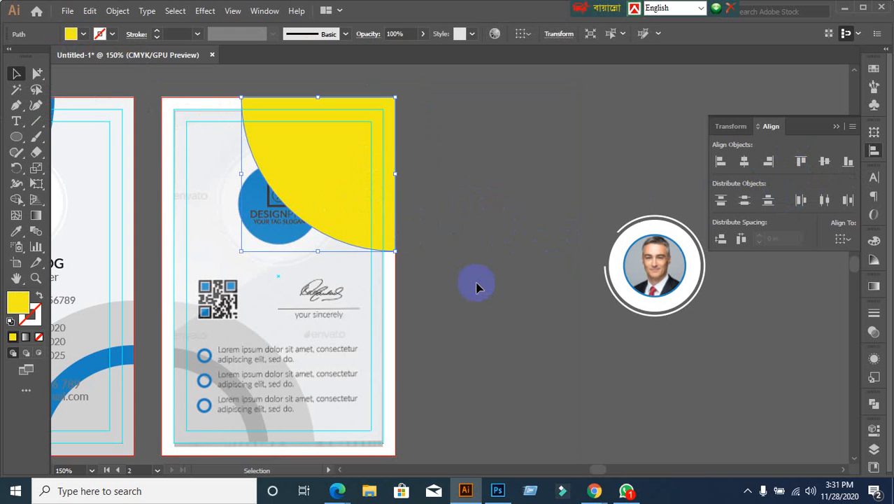
key("a")
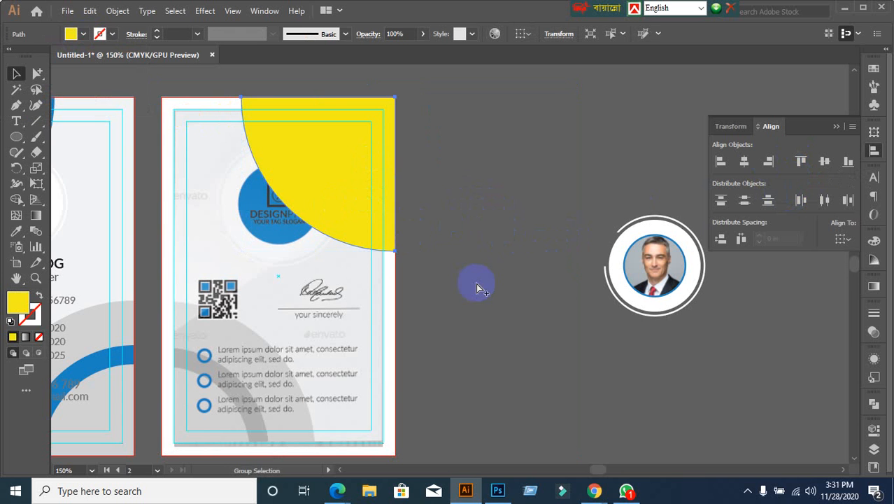
key("ctrl+3")
scroll(484, 283, "down", 1)
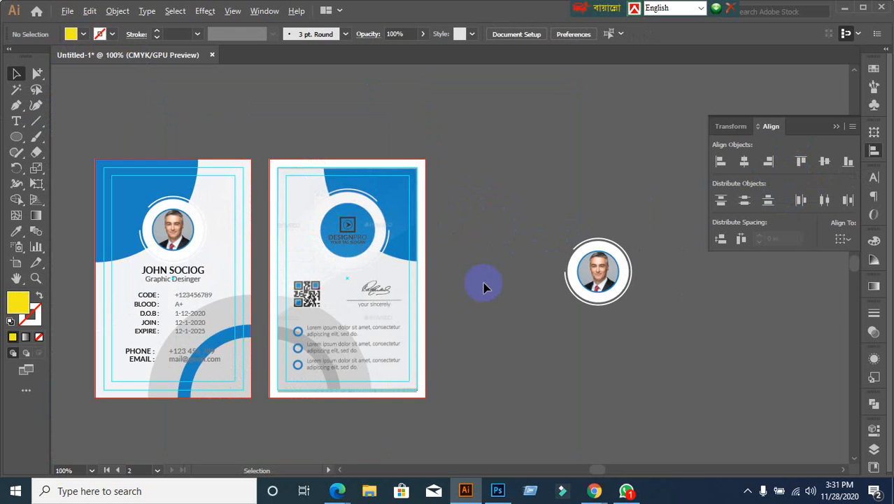
scroll(484, 287, "up", 1)
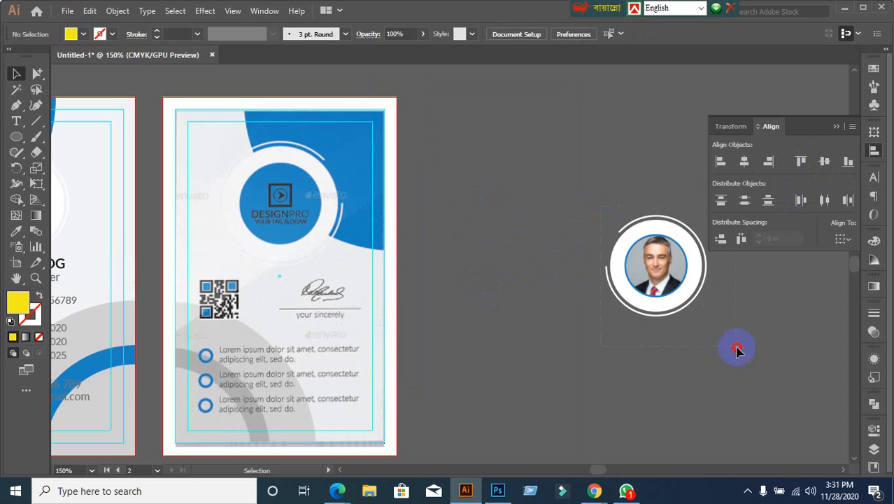
Step: Undo the photo move so the blue shape and round photo sit off the card again
left_click_drag(668, 277, 492, 276)
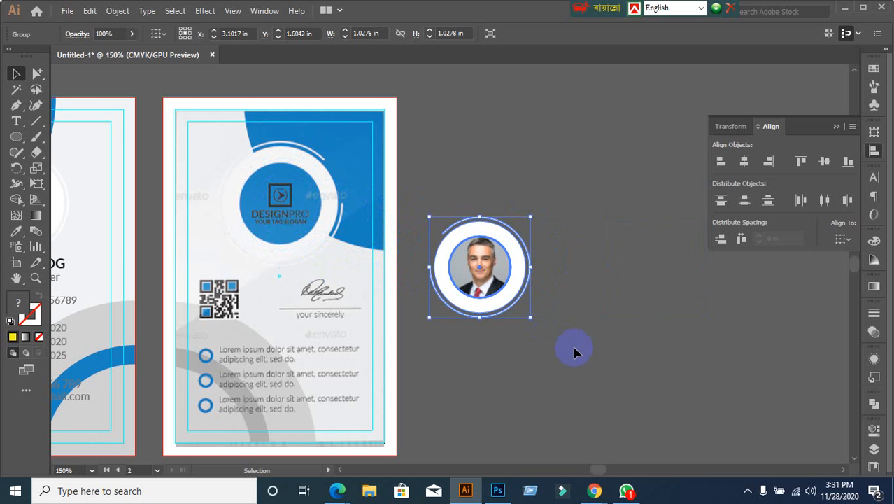
key("ctrl")
key("ctrl+z")
key("ctrl+z")
key("ctrl+z")
key("ctrl+z")
key("ctrl+z")
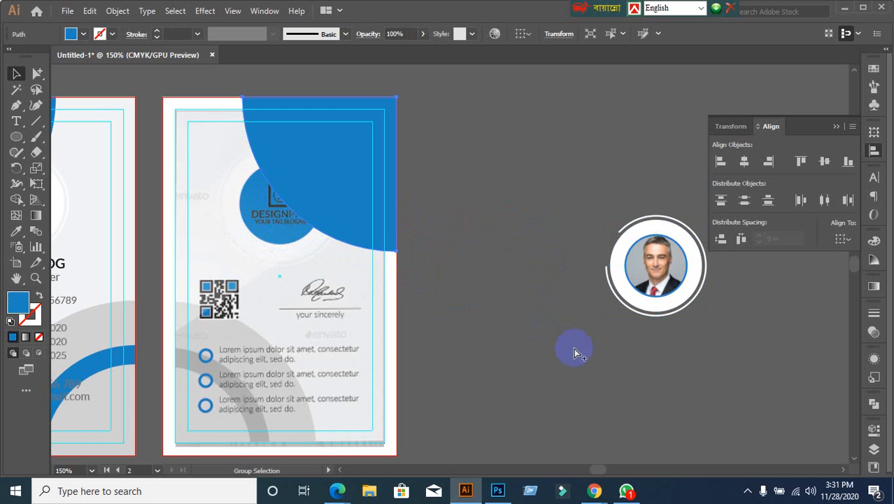
key("ctrl+z")
key("ctrl+z")
key("ctrl+z")
key("ctrl+z")
key("ctrl+z")
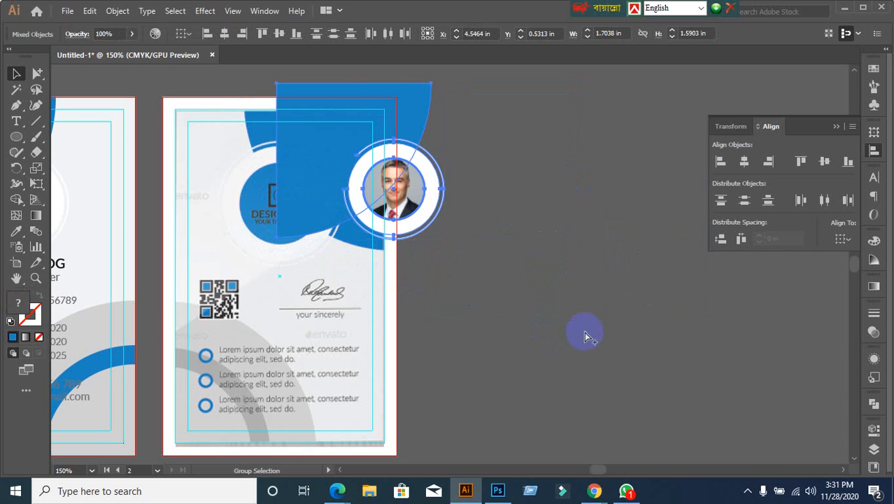
key("ctrl+z")
key("ctrl+z")
key("ctrl+z")
Step: Marquee-select the blue corner shape and round photo and group them with Ctrl+G
left_click(560, 218)
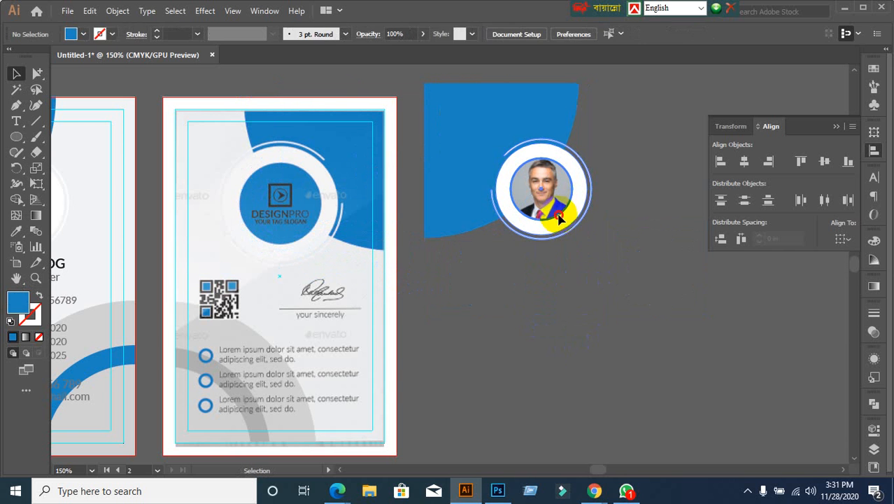
left_click(610, 346)
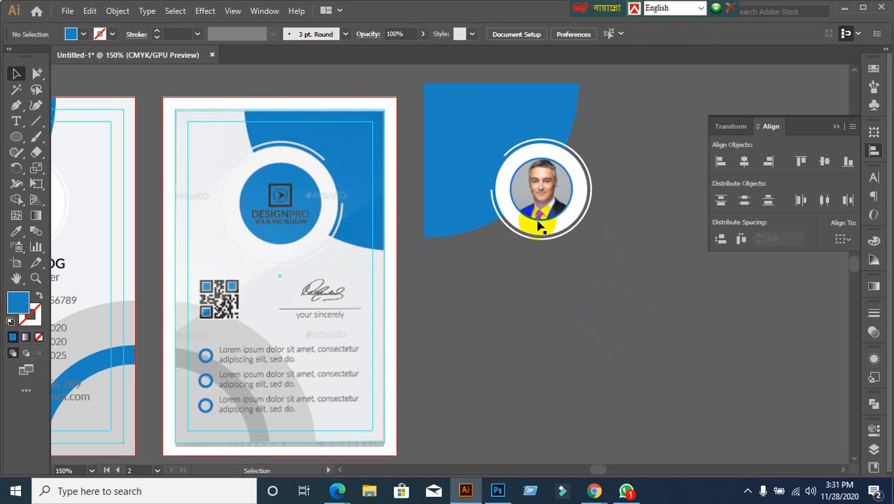
left_click(460, 84)
left_click(573, 217, "shift")
right_click(558, 177)
left_click(489, 289)
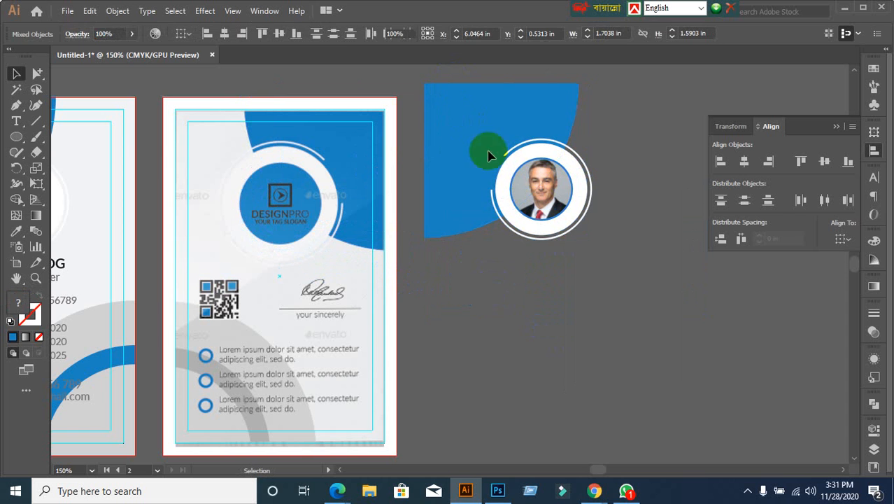
left_click_drag(479, 74, 594, 240)
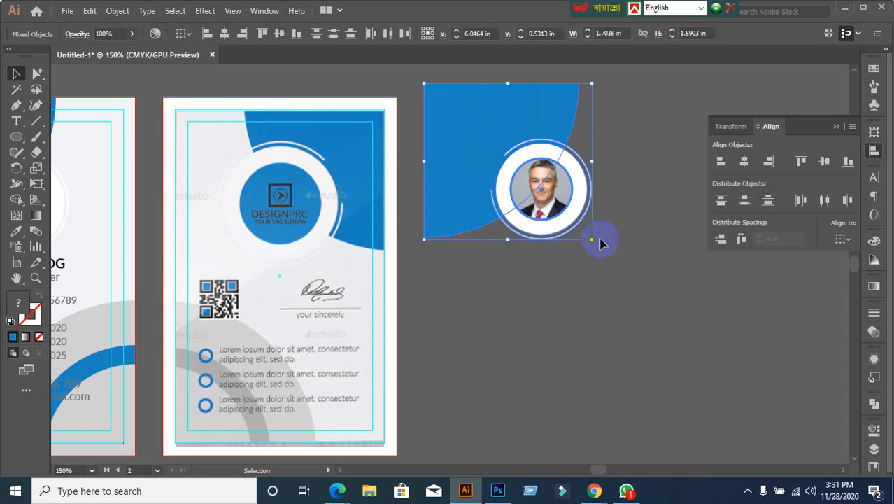
key("ctrl+g")
Step: Reflect the shape-and-photo group across the Vertical axis
left_click(626, 333)
left_click(545, 202)
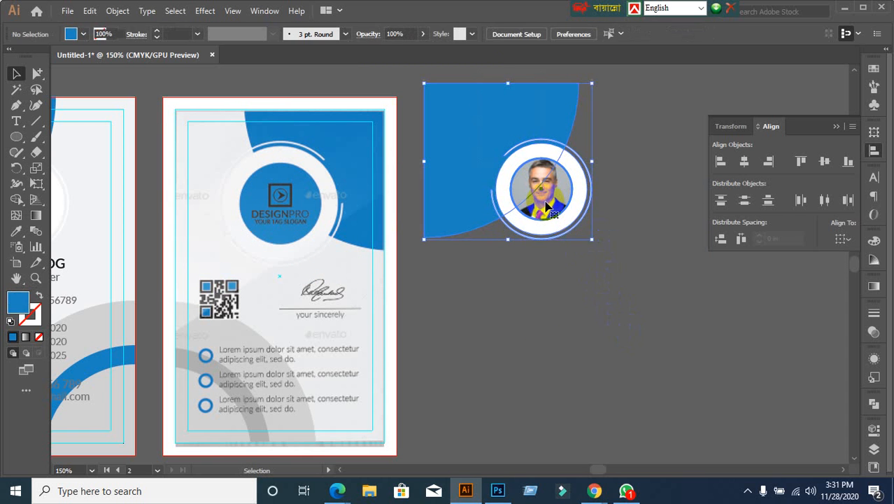
right_click(544, 202)
mouse_move(608, 348)
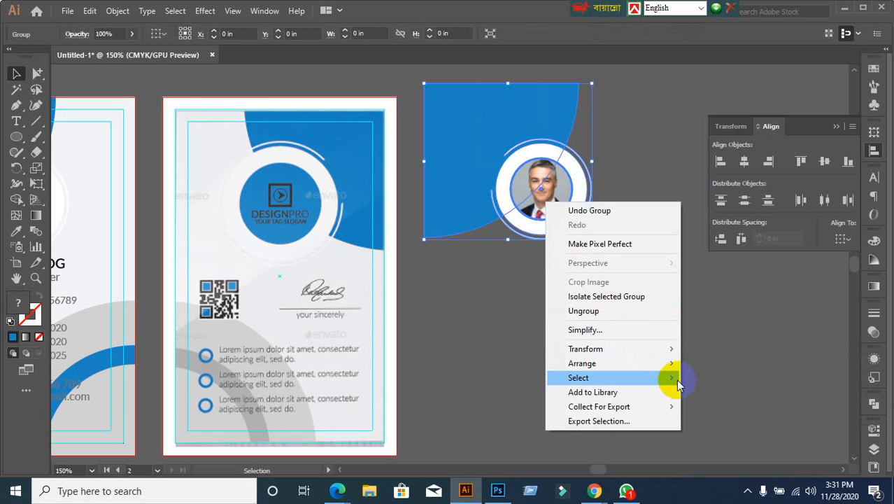
mouse_move(672, 348)
left_click(707, 397)
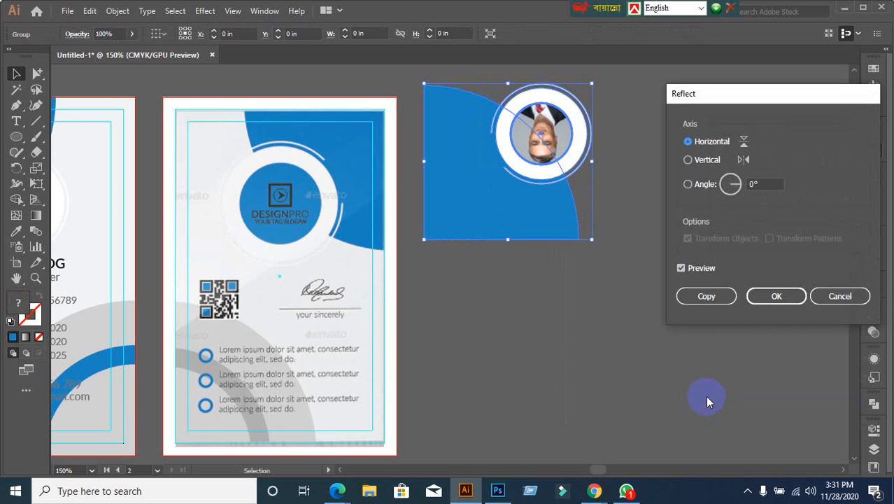
left_click(689, 160)
left_click(753, 306)
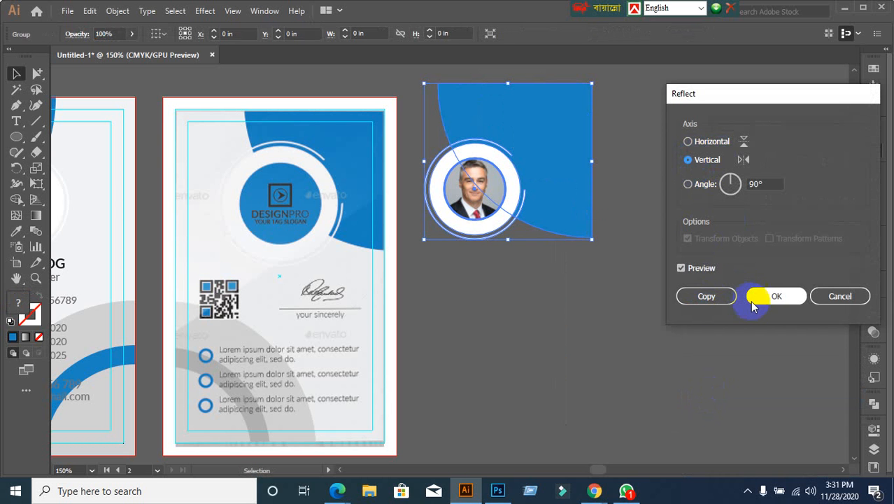
left_click(538, 330)
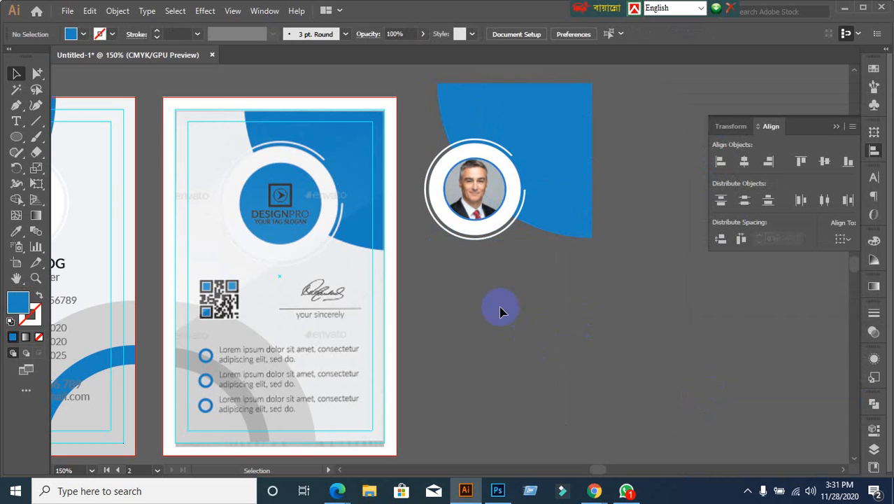
left_click(588, 124)
Step: Align the mirrored group's top and horizontal position to the card background
left_click(585, 320)
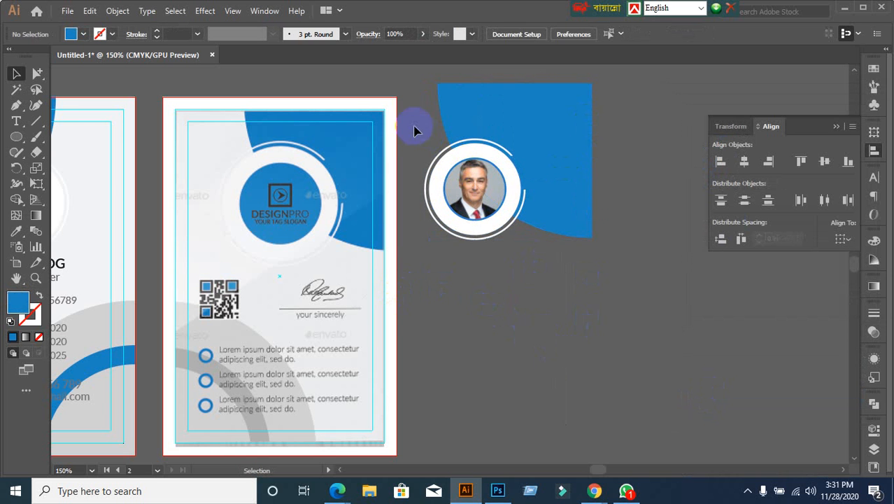
left_click(394, 120)
left_click(565, 151, "shift")
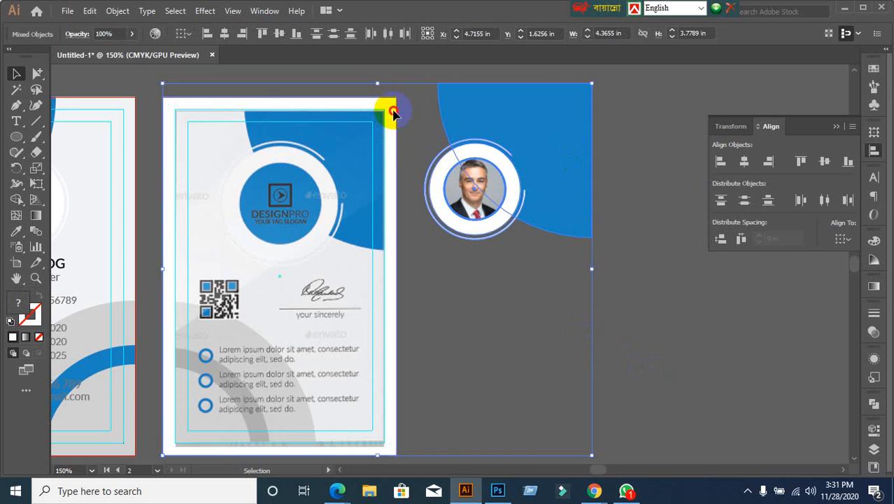
left_click(496, 294)
left_click(488, 204)
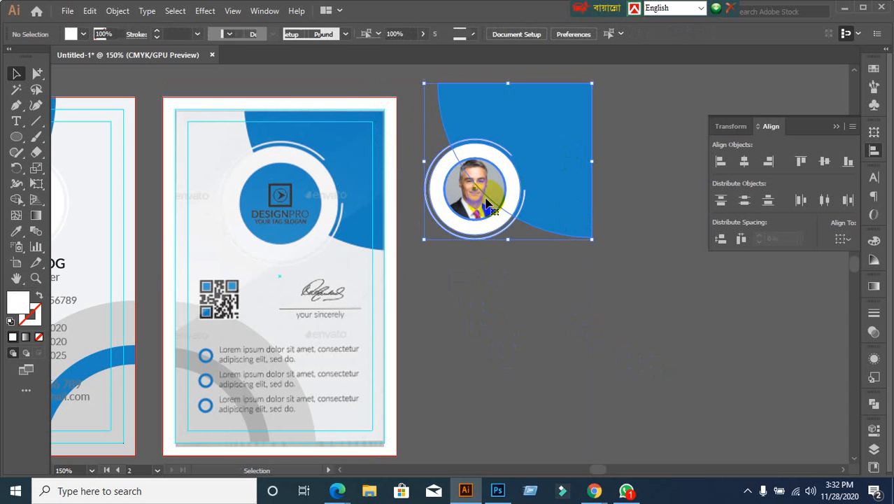
left_click(369, 105)
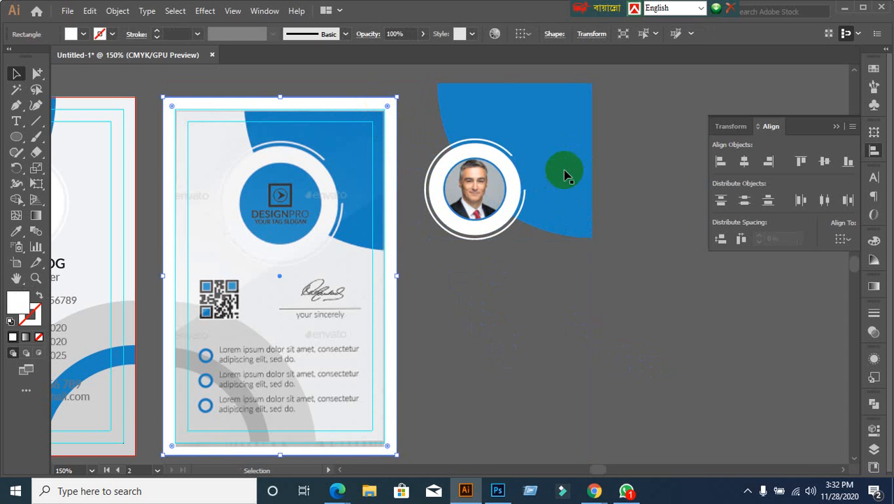
left_click(567, 173, "shift")
left_click(387, 106)
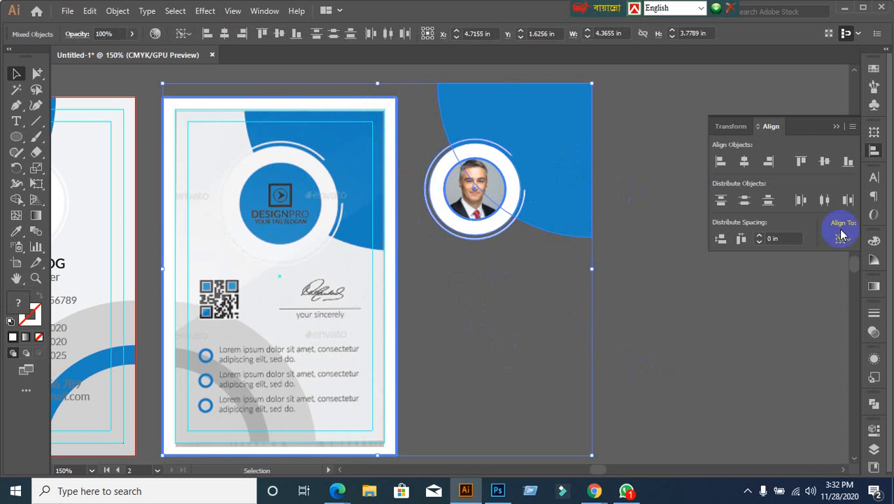
left_click(801, 162)
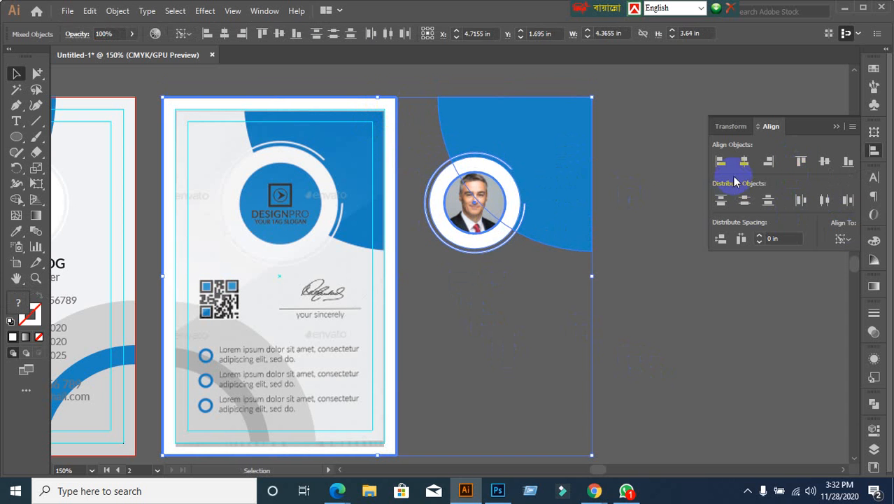
left_click(767, 162)
left_click(559, 257)
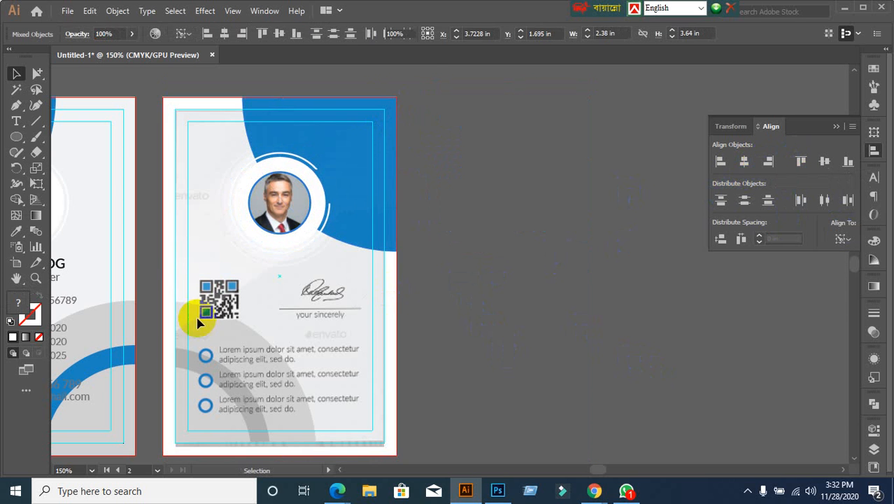
Step: Ungroup the blue corner shape from the ring-and-photo group
scroll(276, 256, "up", 1)
left_click(291, 203)
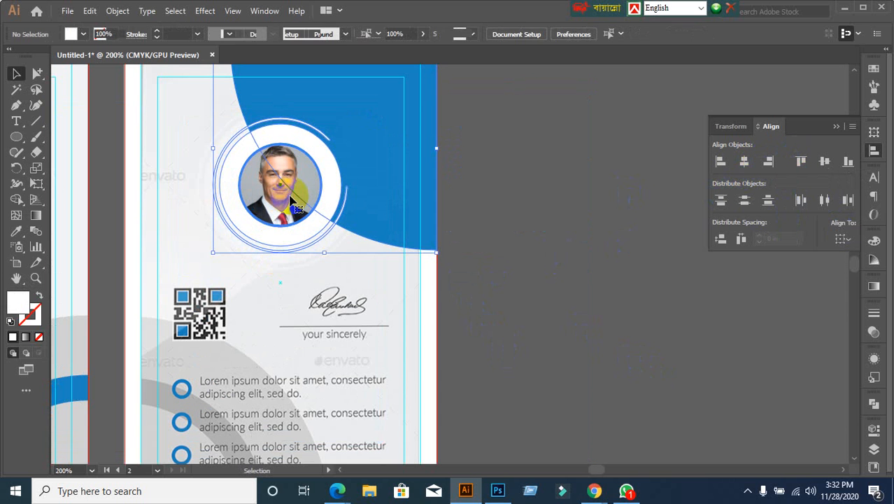
left_click(629, 267)
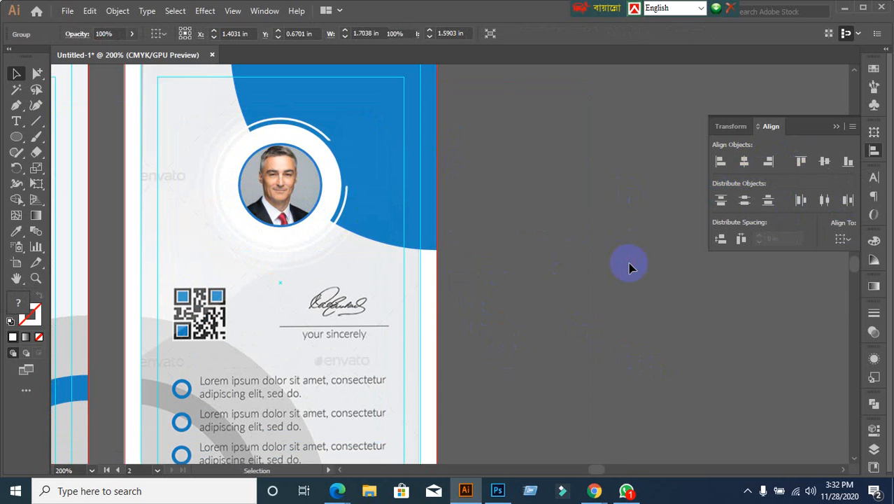
left_click(316, 176)
right_click(315, 179)
left_click(352, 283)
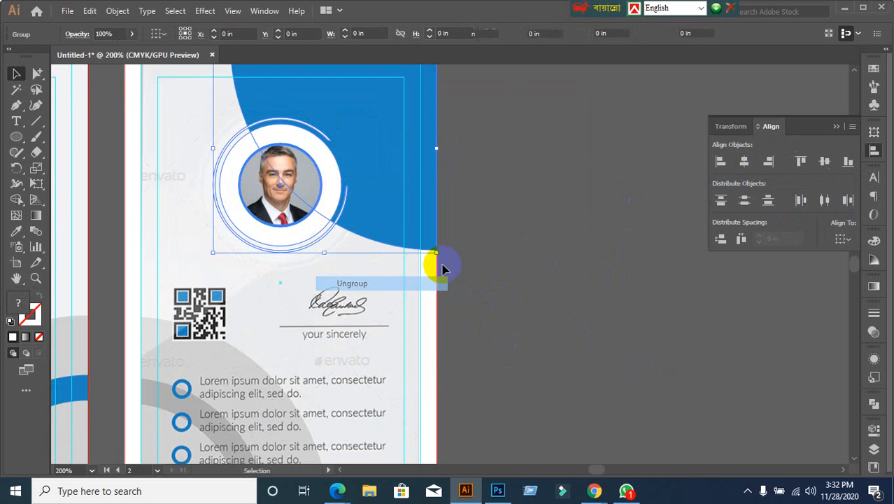
left_click(439, 264)
left_click(412, 148)
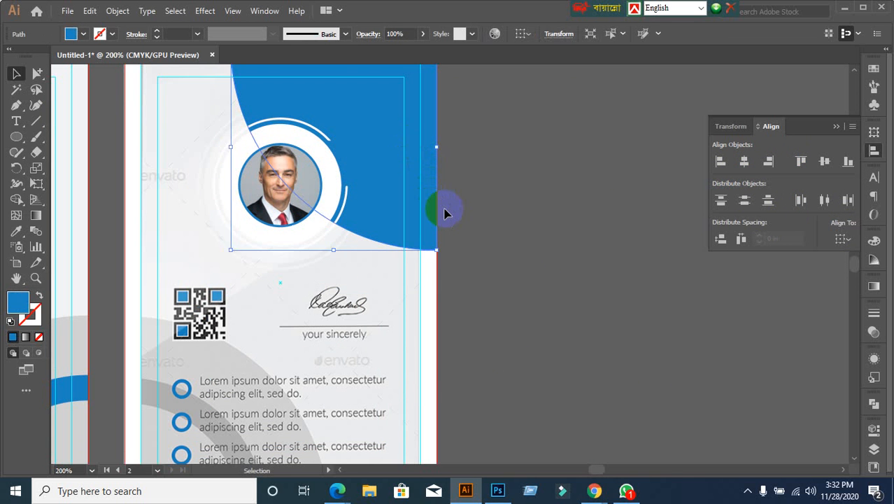
left_click(446, 210)
Step: Scale up the ring-and-photo group by its corner handle to about 1.30 in wide
left_click(261, 202)
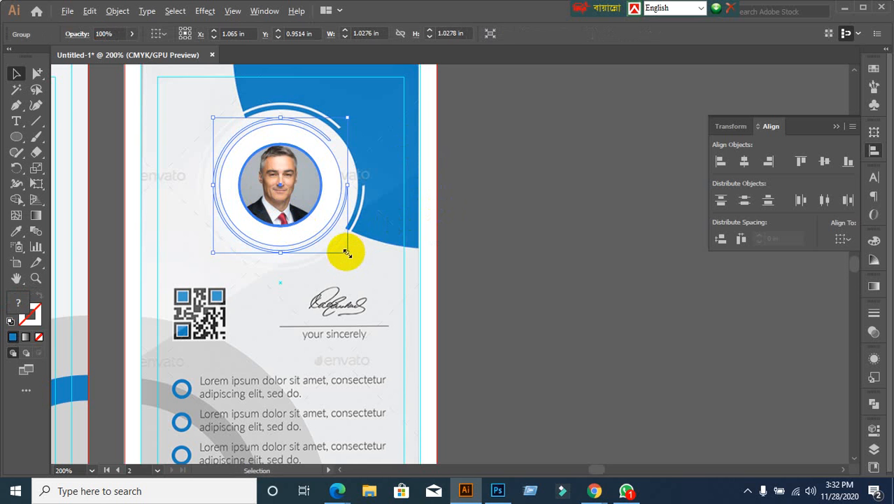
left_click_drag(346, 253, 372, 273)
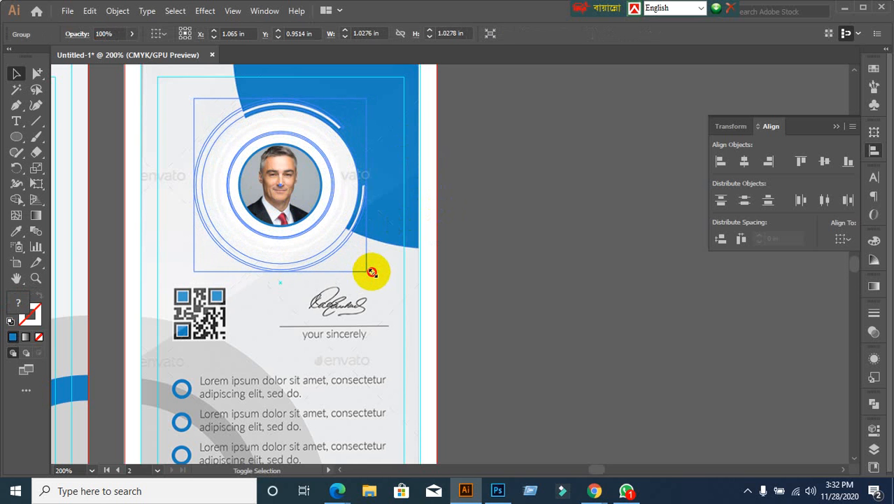
left_click_drag(372, 272, 371, 273)
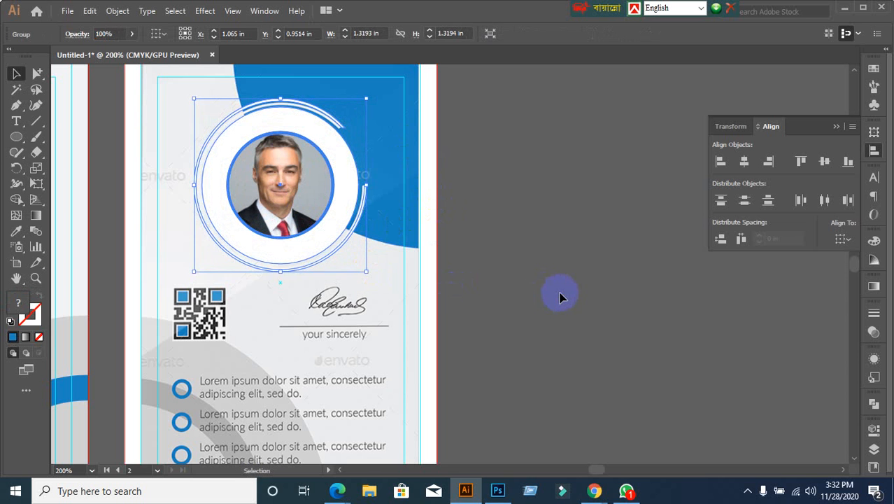
left_click(560, 295)
key("ctrl+z")
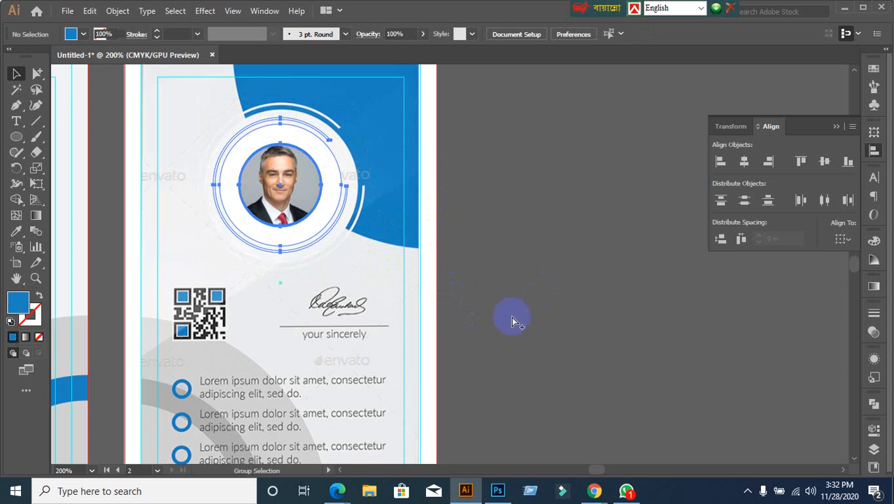
left_click(561, 321)
left_click(314, 242)
scroll(340, 253, "up", 1)
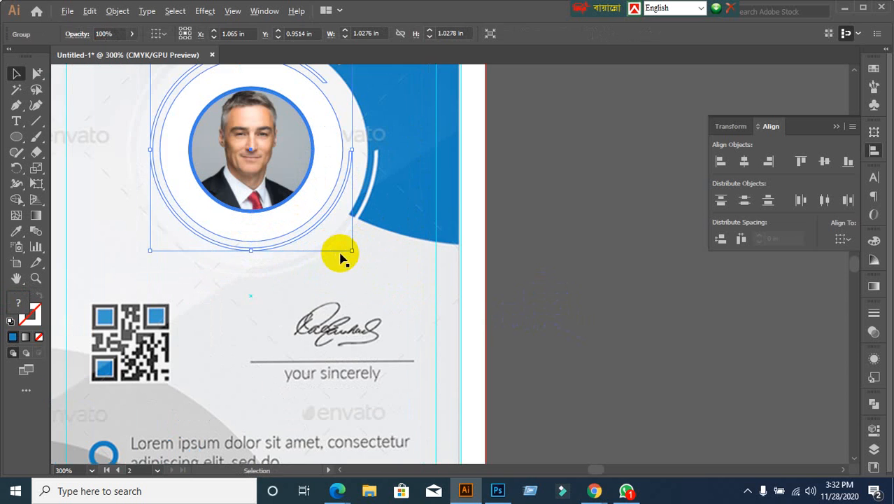
left_click_drag(352, 250, 379, 278)
scroll(583, 287, "down", 1)
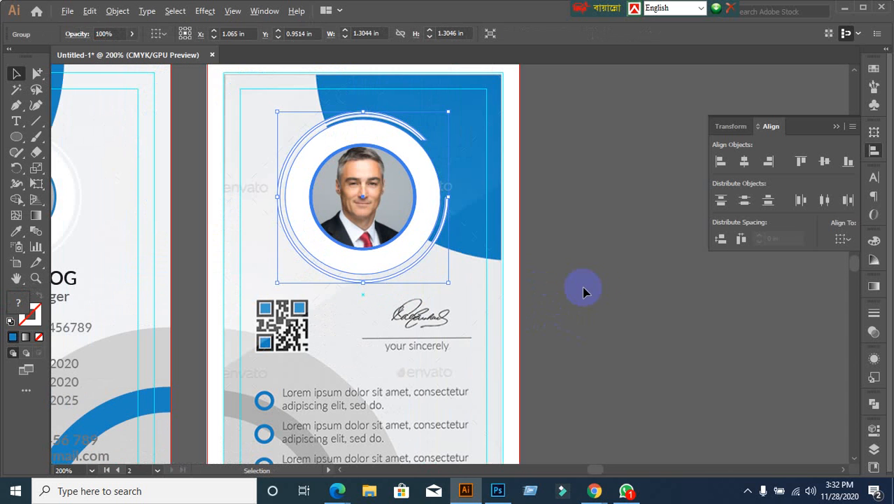
Step: Ungroup the photo-and-ring group
left_click(593, 287)
left_click(388, 222)
right_click(376, 209)
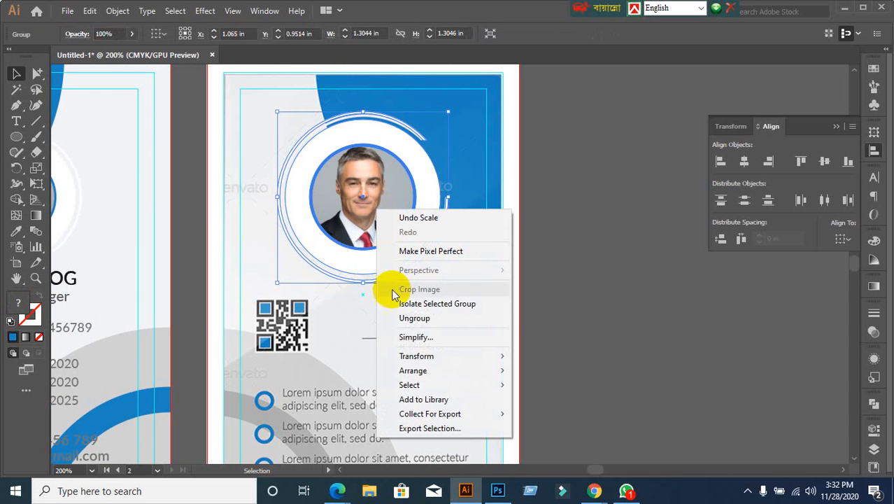
left_click(415, 318)
left_click(628, 270)
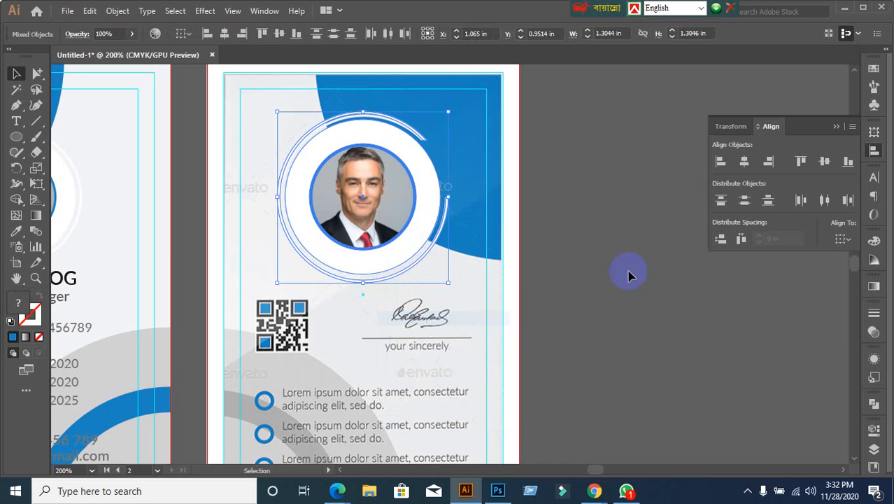
Step: Release the clipping mask on the headshot photo
left_click(383, 199)
right_click(381, 199)
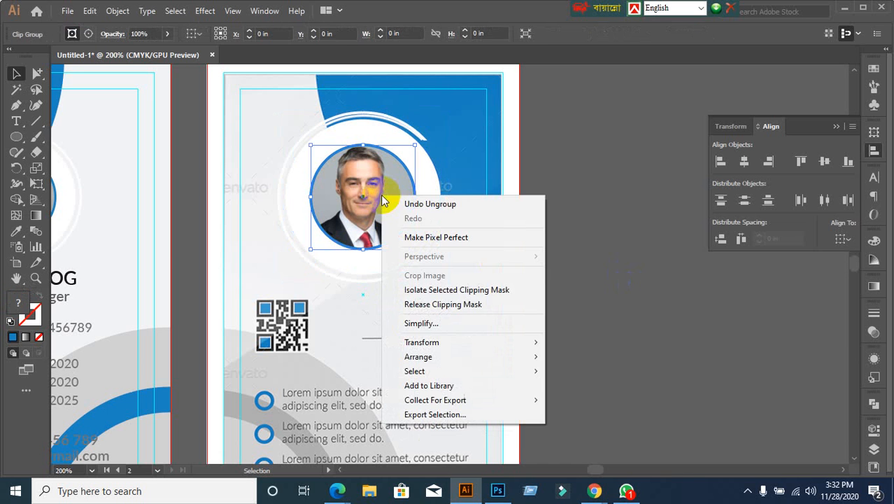
left_click(442, 304)
left_click(653, 298)
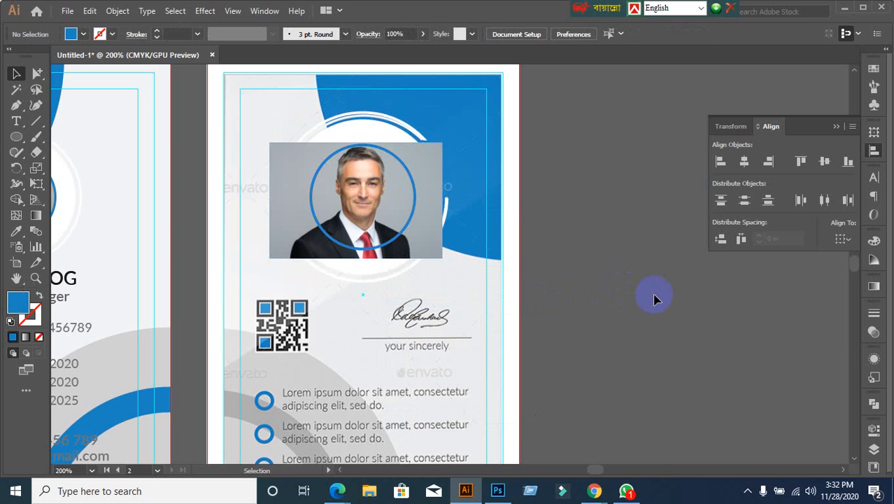
key("ctrl+z")
left_click(347, 185)
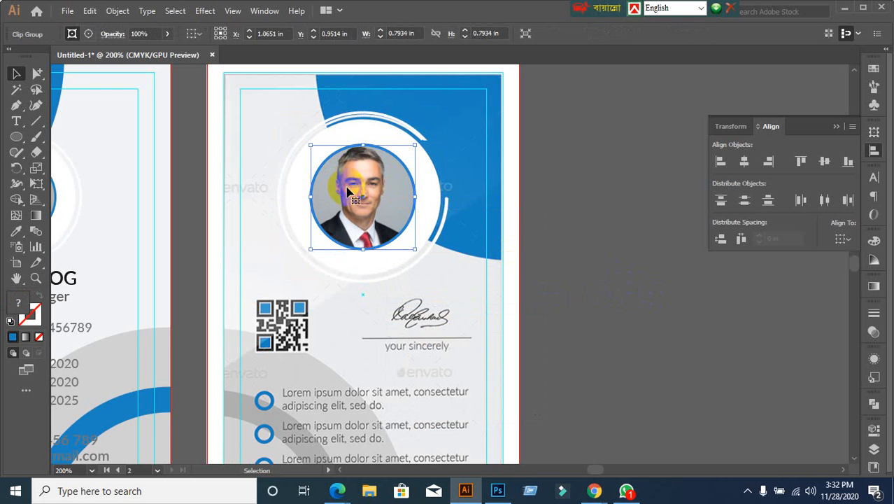
right_click(363, 182)
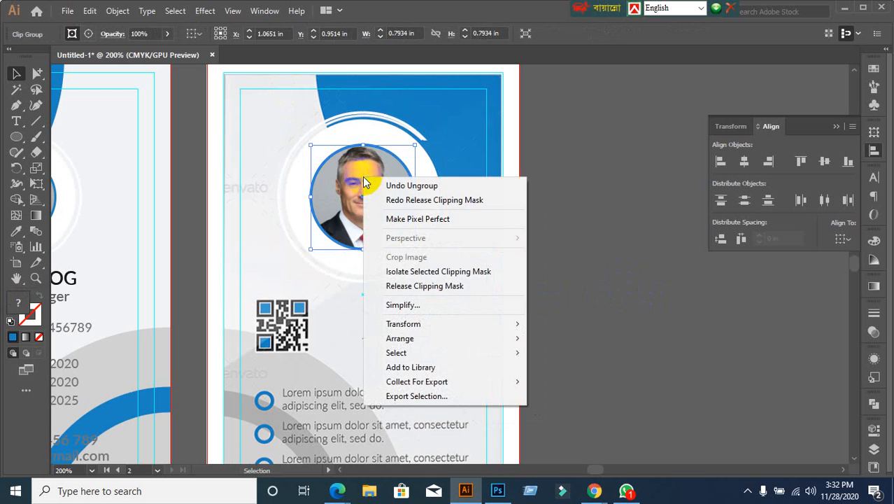
left_click(390, 287)
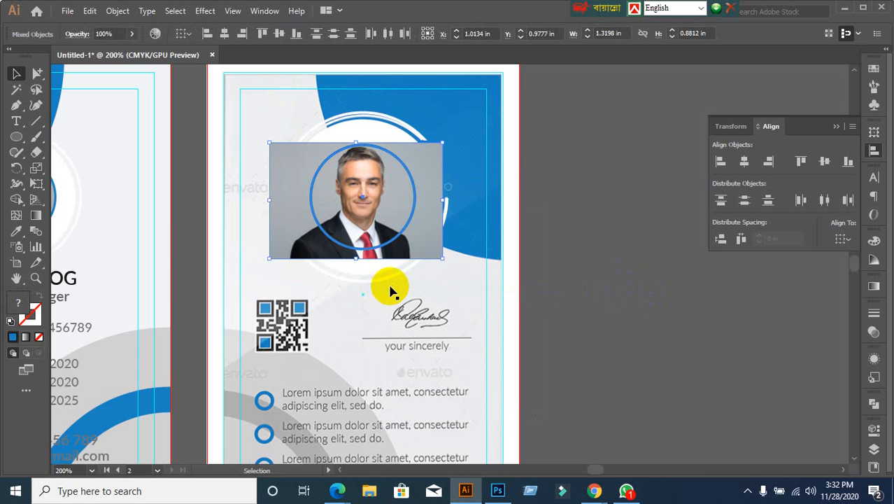
Step: Delete the rectangular headshot photo, leaving the circle outline inside the rings
left_click(660, 226)
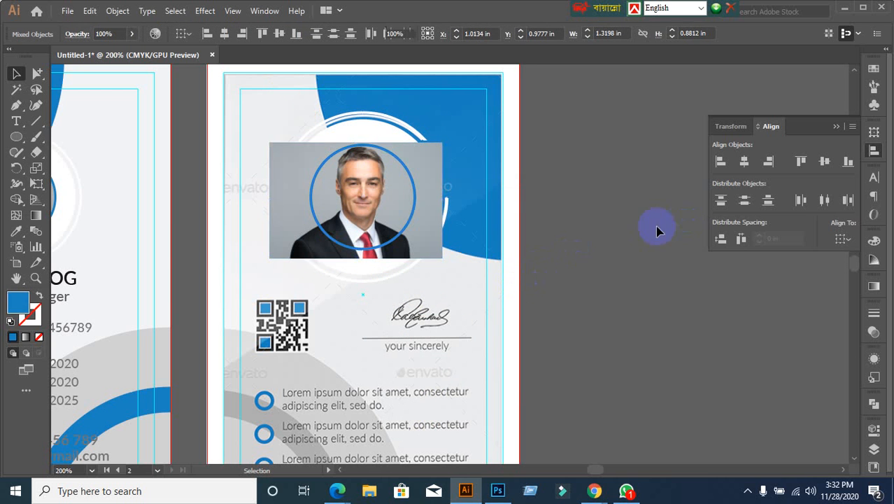
left_click(421, 252)
key("Delete")
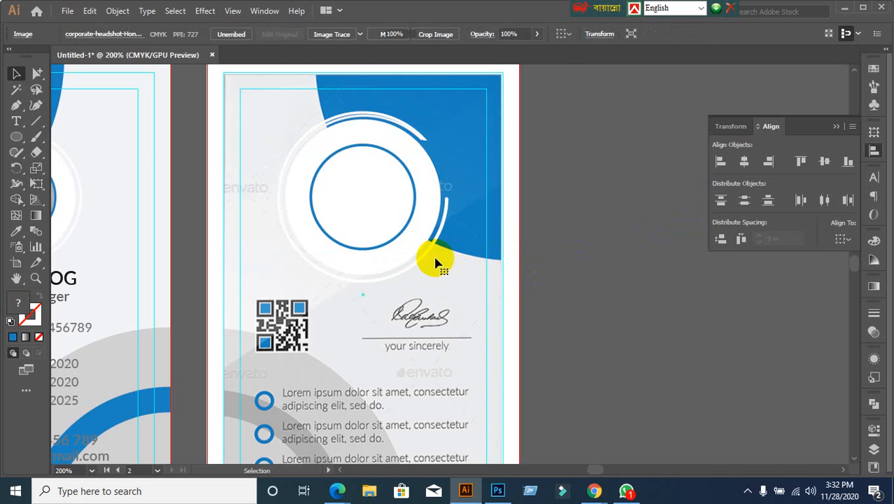
scroll(423, 235, "up", 1)
left_click(393, 233)
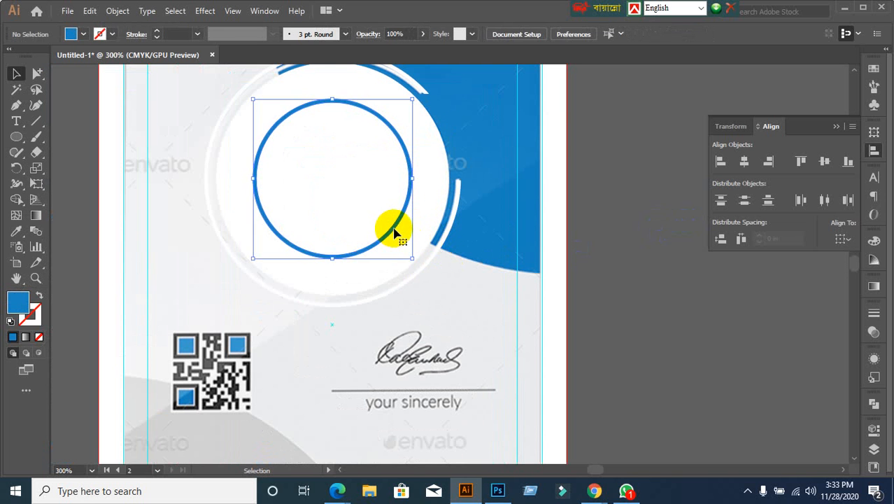
Step: Delete the blue circle stroke and fill the inner ellipse with red, found via outline view
key("Delete")
key("ctrl+y")
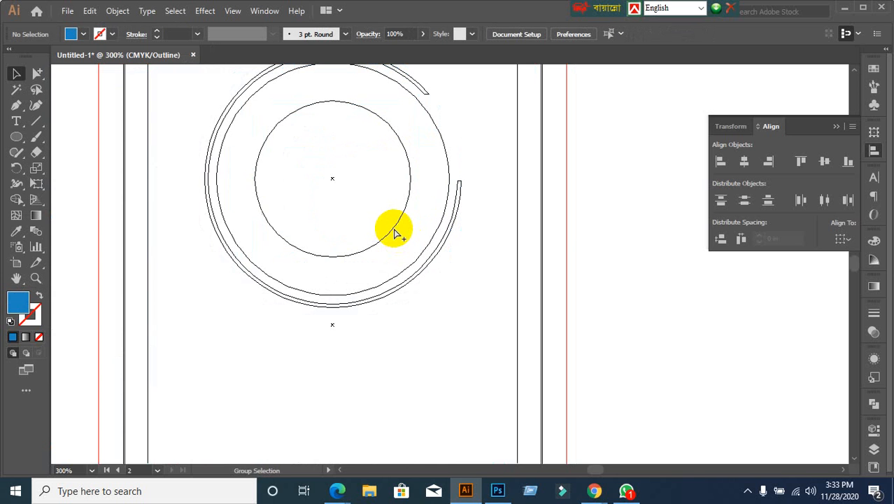
key("ctrl+y")
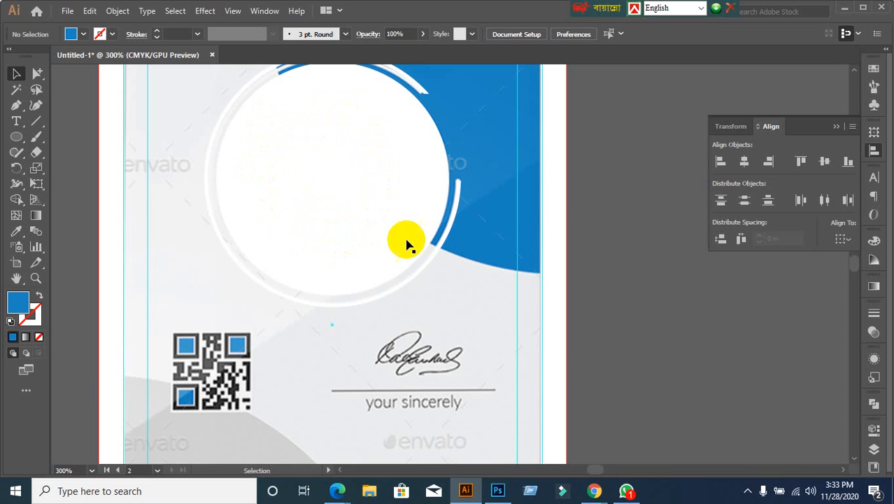
left_click(377, 246)
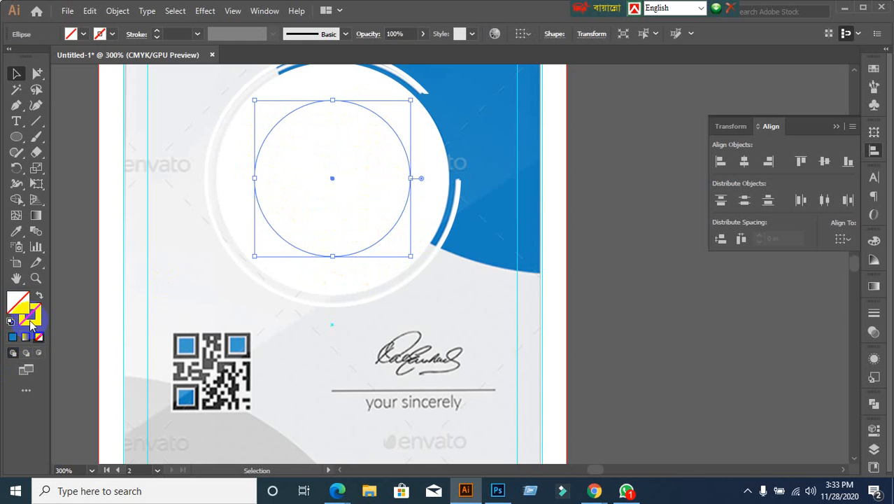
left_click(688, 341)
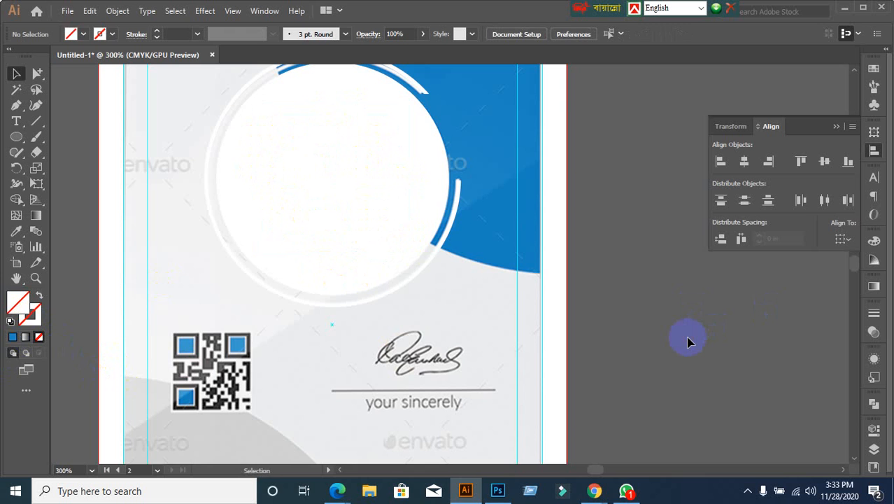
key("ctrl+y")
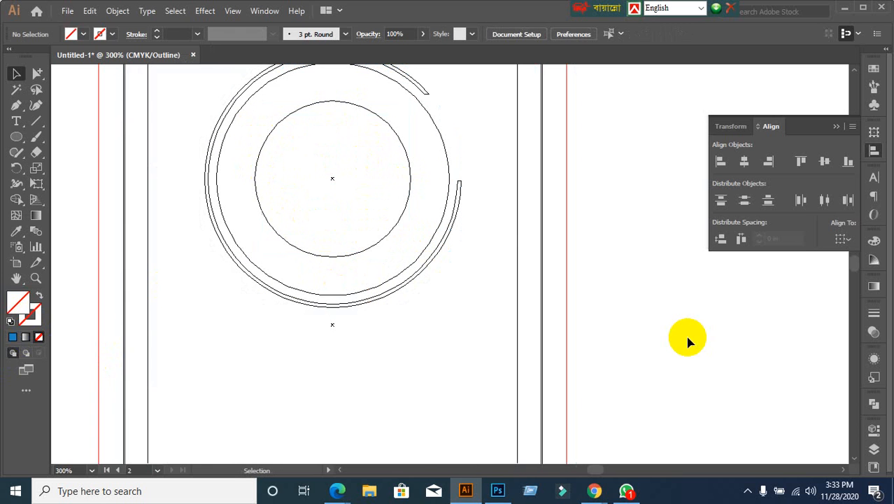
left_click(386, 238)
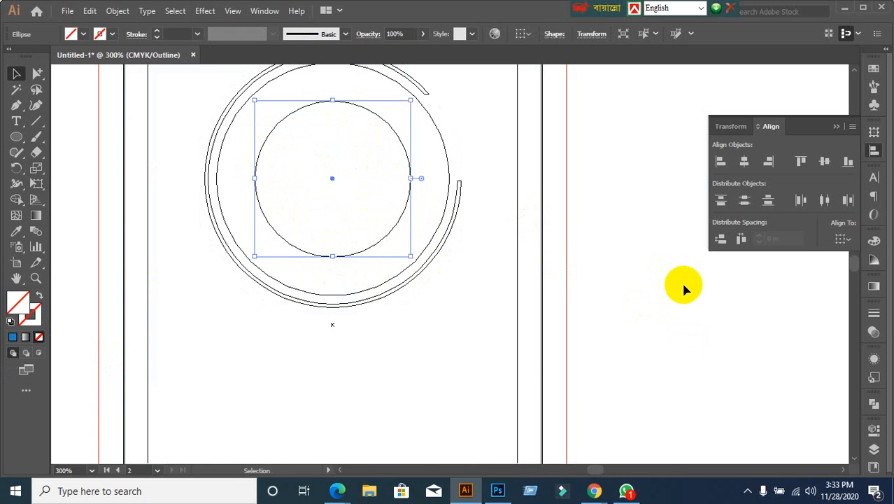
key("ctrl+y")
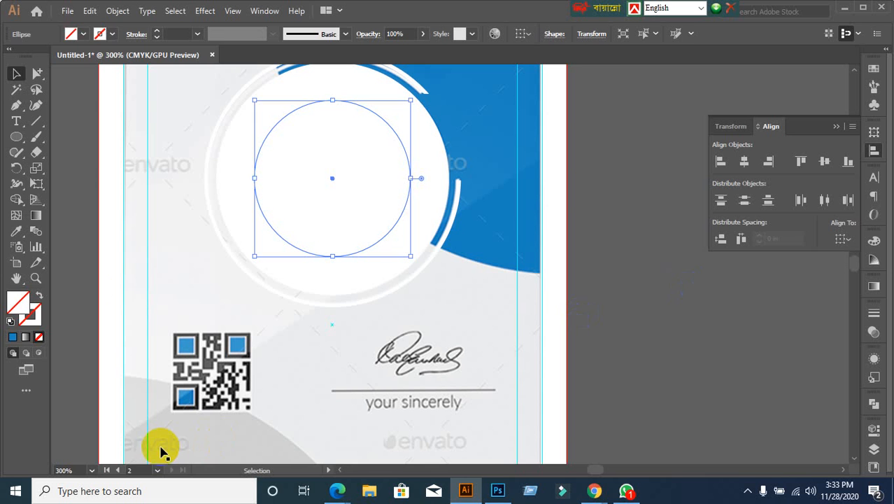
left_click(85, 34)
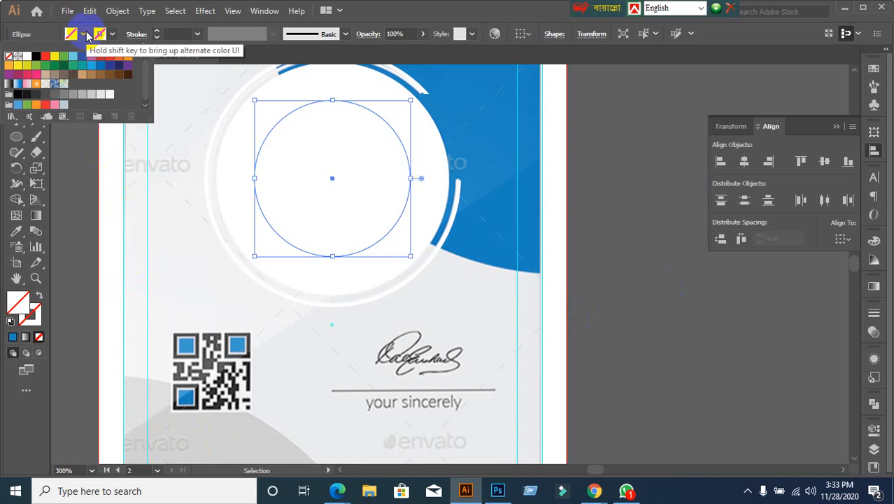
left_click(44, 60)
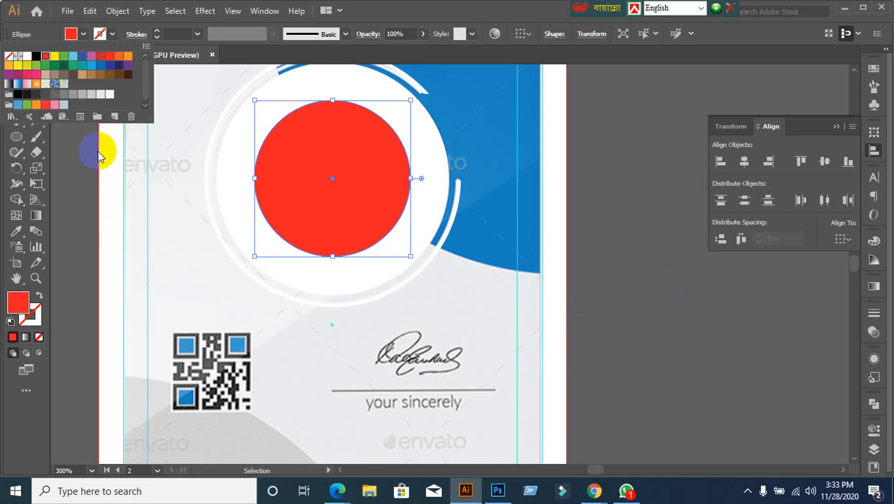
left_click(79, 228)
scroll(514, 336, "down", 1)
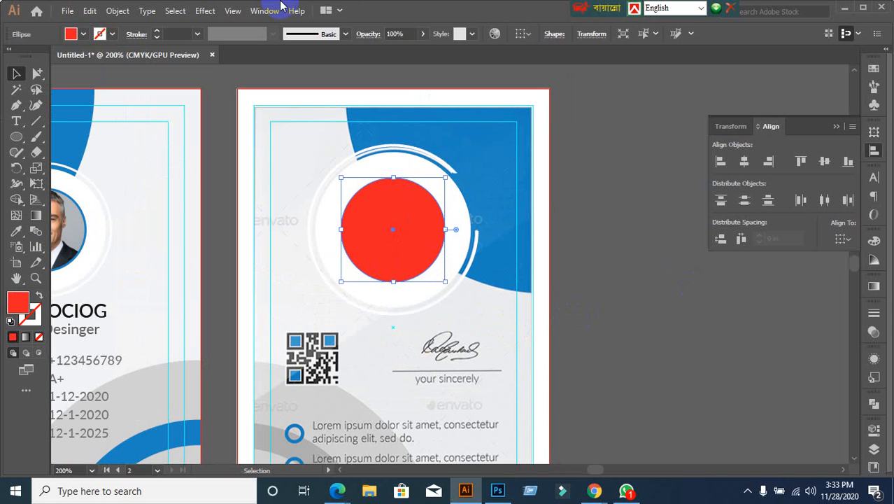
Step: Set the red circle group's opacity to 40% in the Transparency panel
left_click(655, 214)
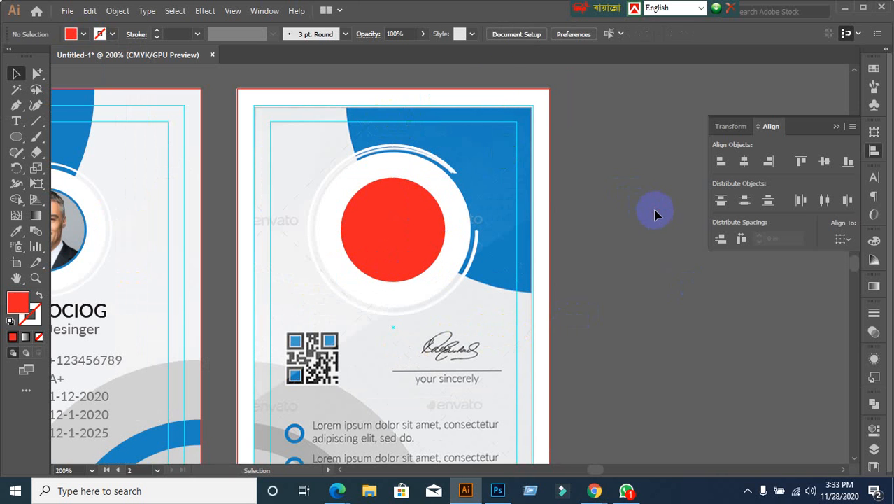
left_click(539, 105)
left_click(615, 334)
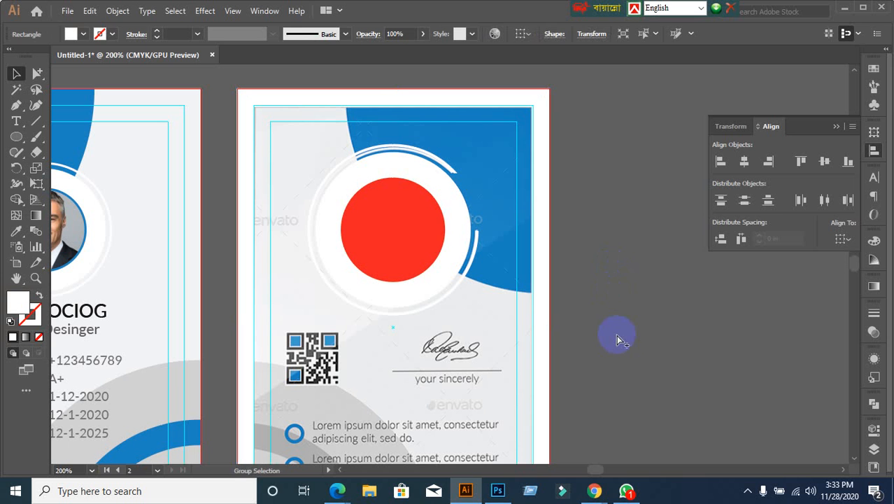
left_click(290, 135)
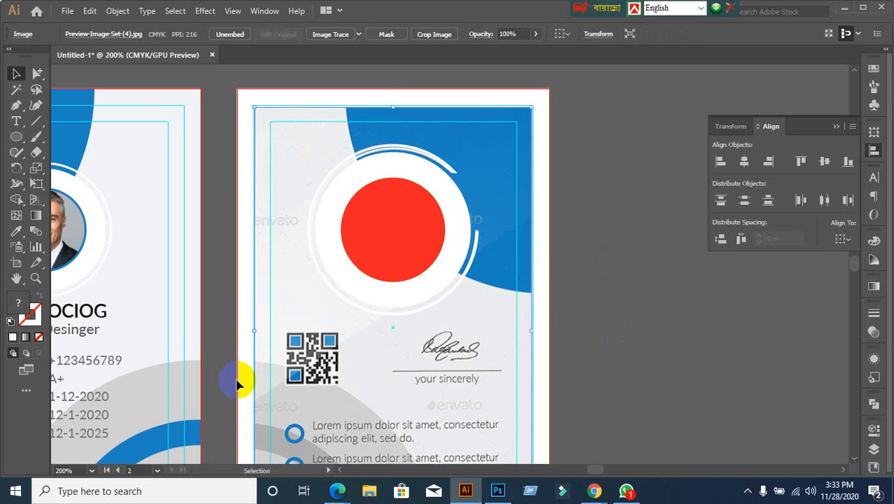
scroll(227, 361, "down", 1)
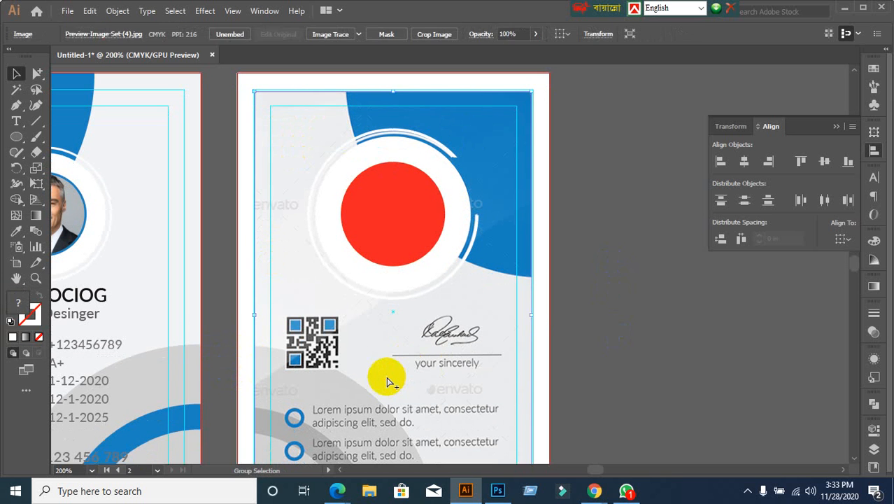
left_click(383, 228)
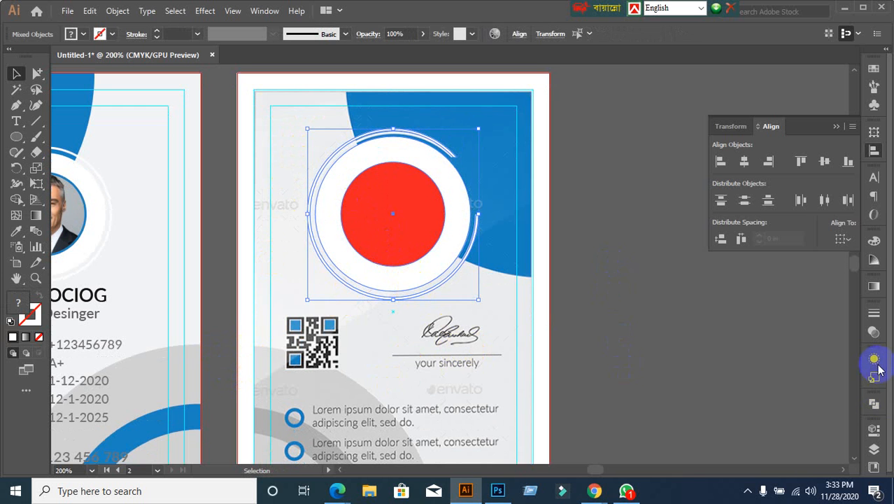
left_click(874, 334)
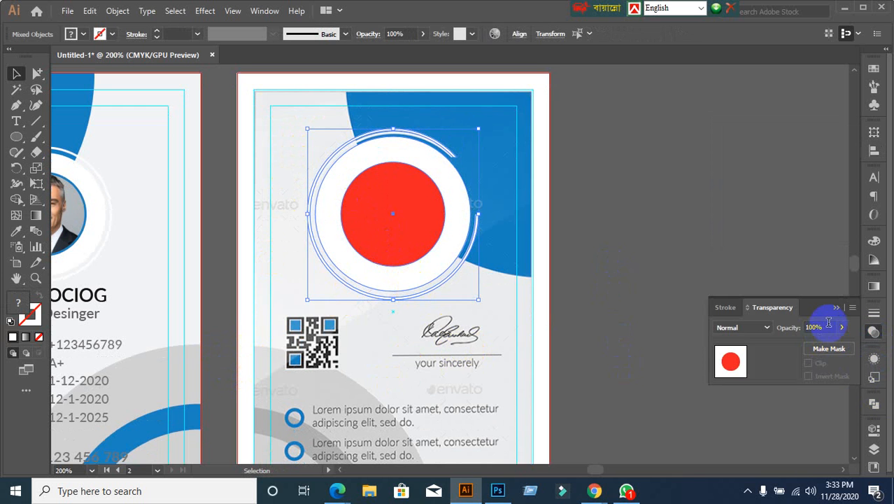
left_click(780, 329)
type("40")
key("Return")
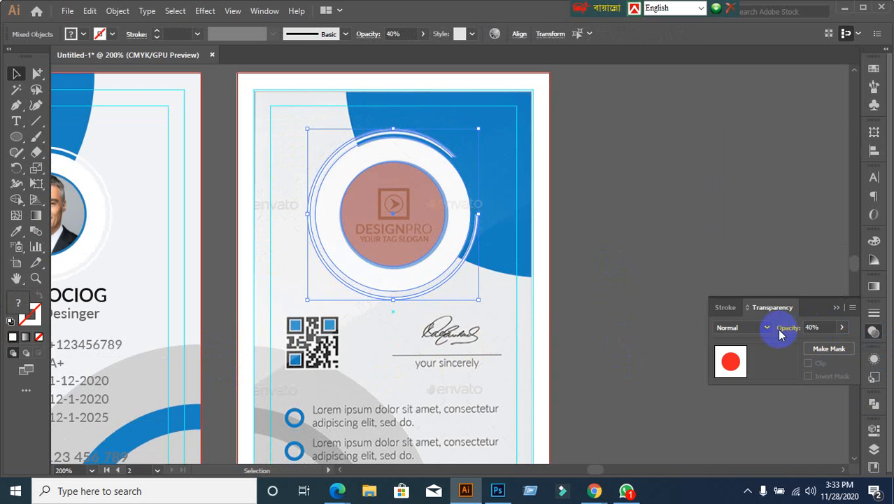
left_click(624, 146)
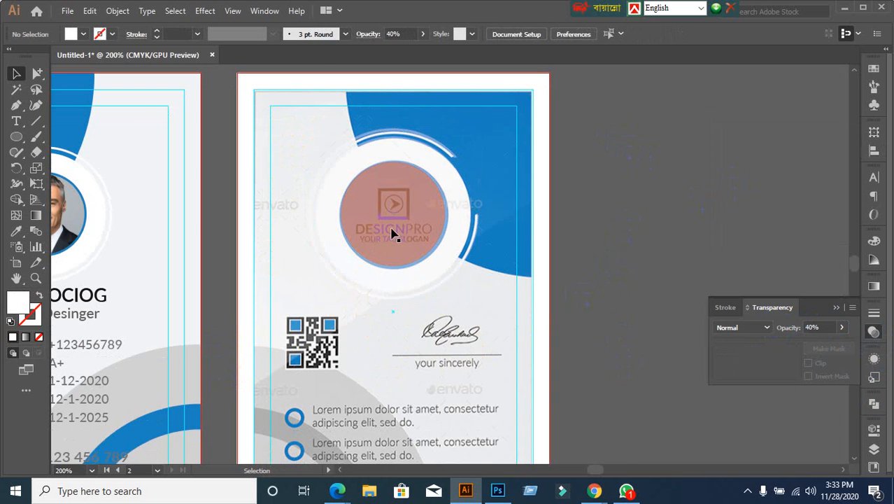
scroll(393, 227, "up", 1)
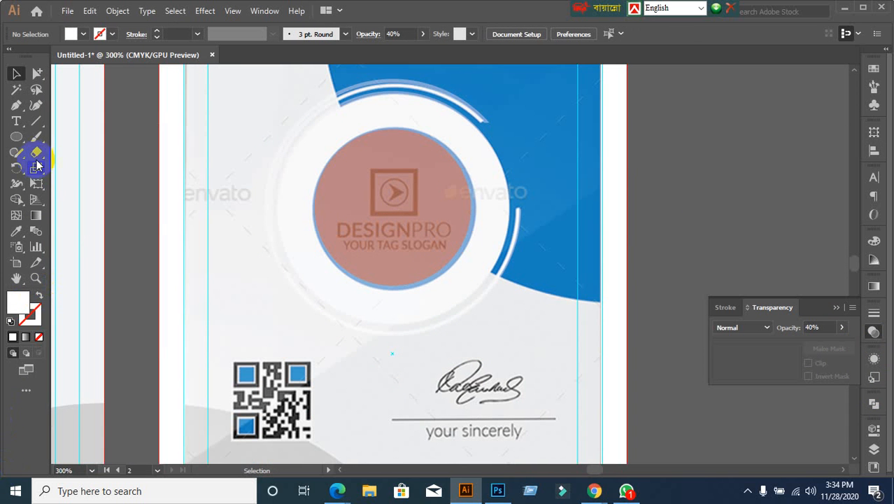
Step: Draw a small square with the Rectangle tool in empty space right of the card
left_click(16, 137)
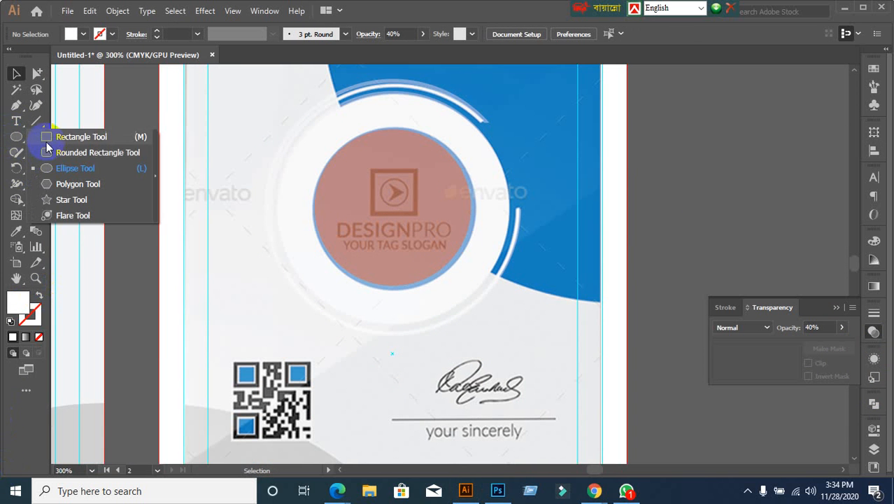
left_click(47, 139)
left_click_drag(298, 244, 114, 242)
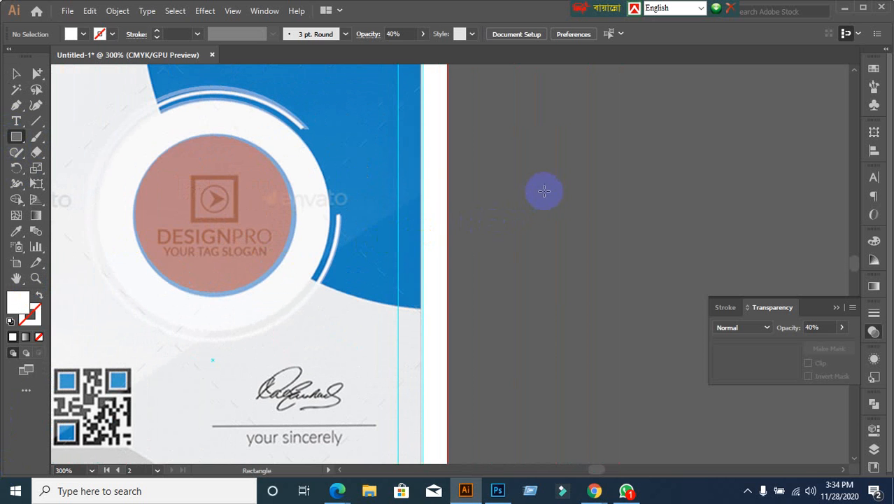
mouse_move(540, 181)
left_mouse_down()
mouse_move(601, 244)
mouse_move(597, 237)
left_mouse_up()
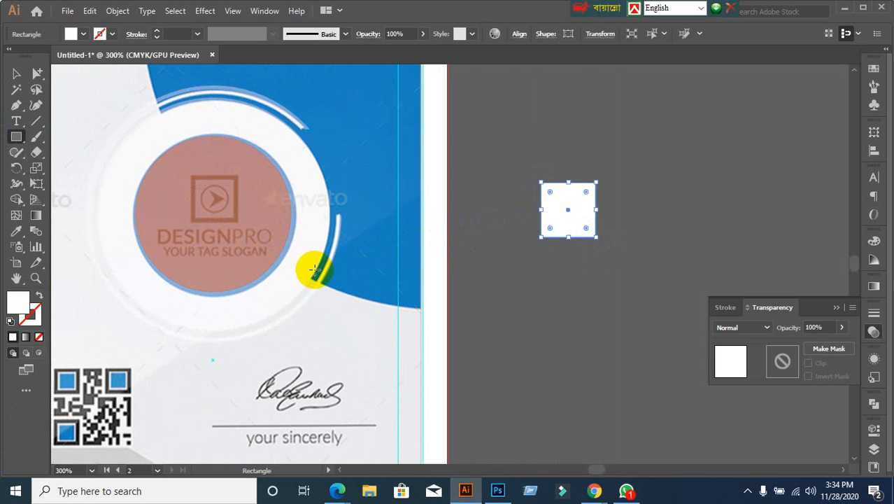
Step: Give the square a black stroke and no fill
left_click(40, 296)
left_click(34, 316)
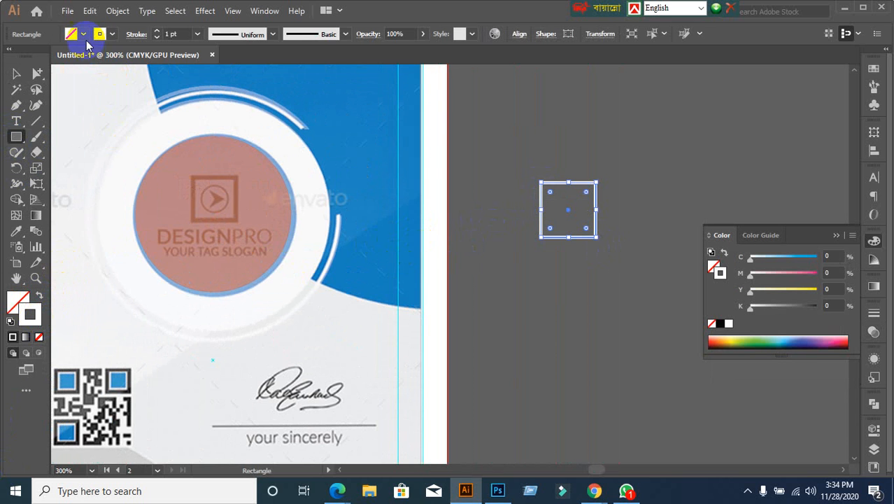
left_click(83, 34)
left_click(36, 56)
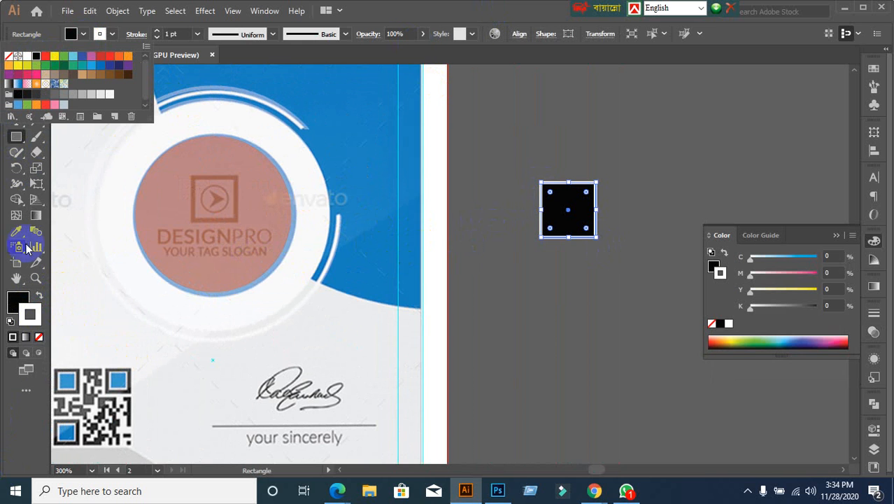
left_click(39, 337)
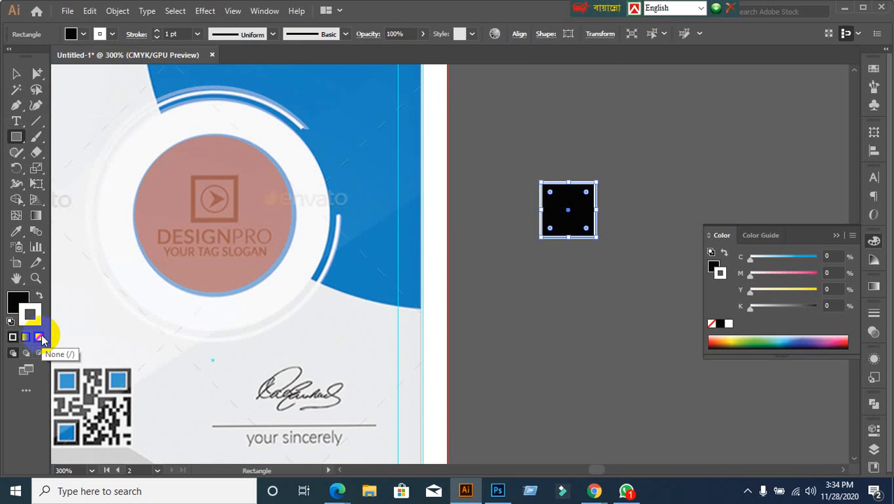
left_click(40, 338)
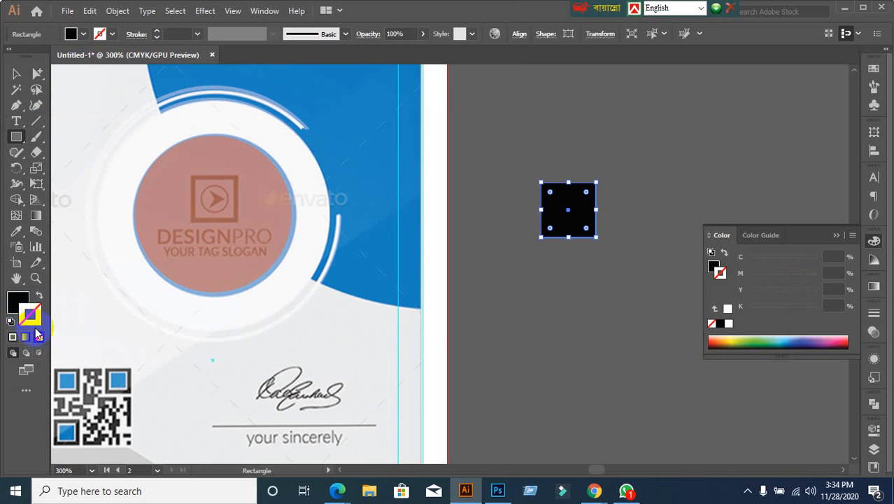
left_click(39, 295)
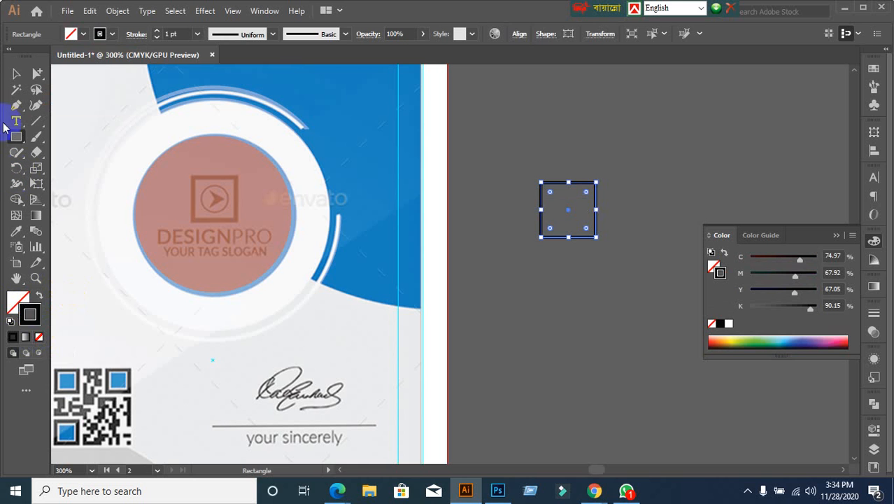
Step: Duplicate the square with an offset down and to the right
left_click(18, 74)
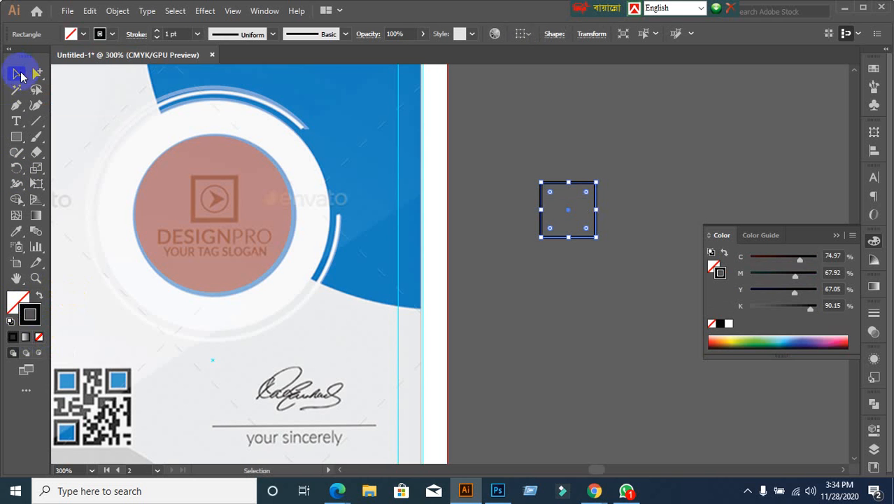
left_click(551, 291)
left_click_drag(615, 311, 614, 309)
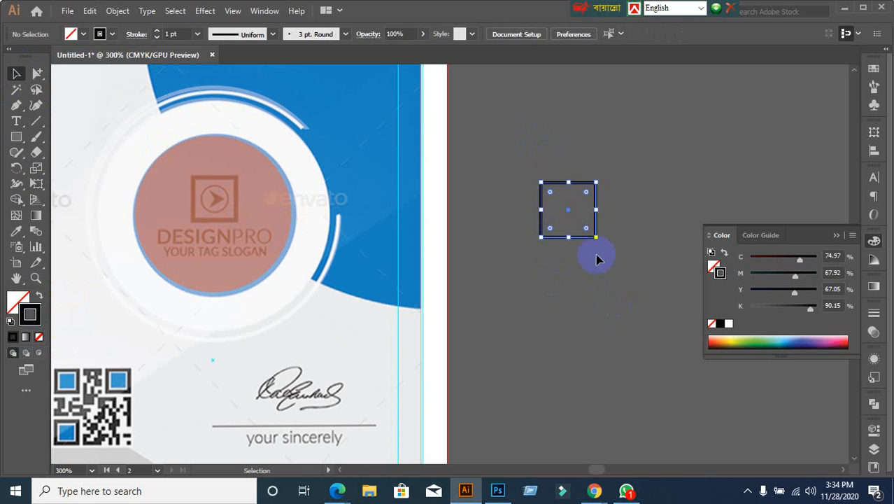
left_click_drag(586, 240, 613, 267)
left_click(625, 346)
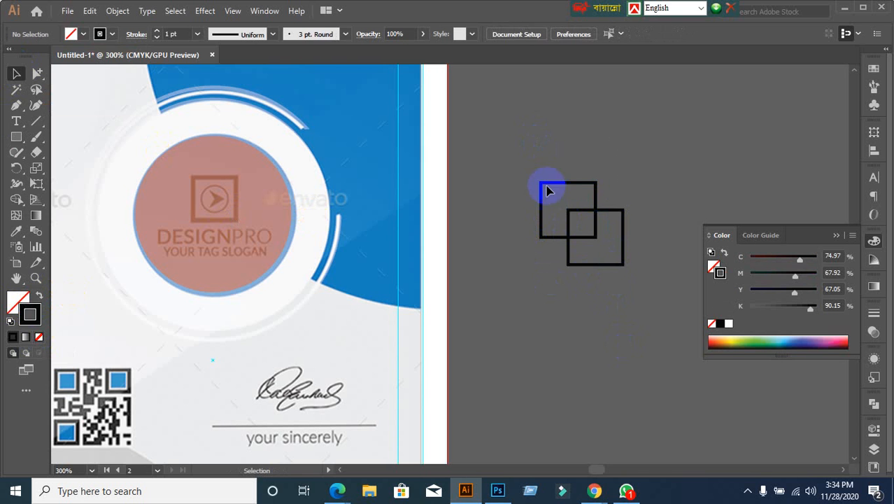
Step: Scale both overlapping squares down and group them together
left_click_drag(549, 190, 630, 295)
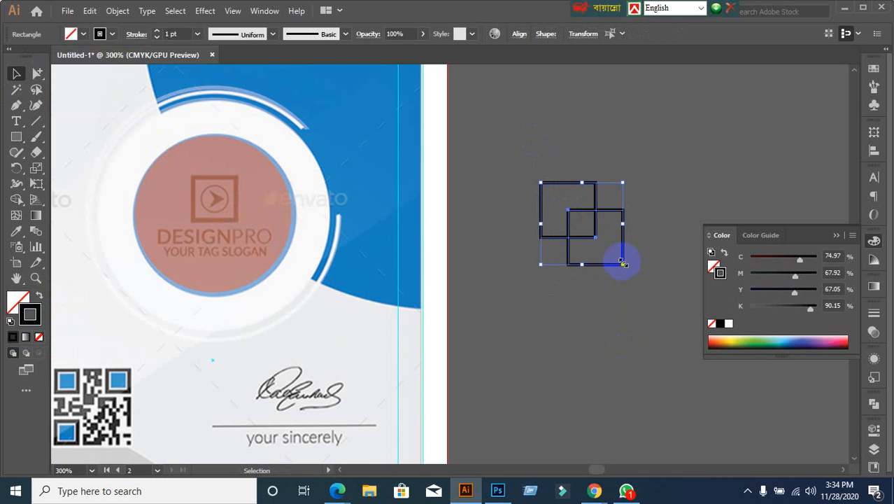
left_click_drag(623, 264, 575, 217)
left_click(587, 294)
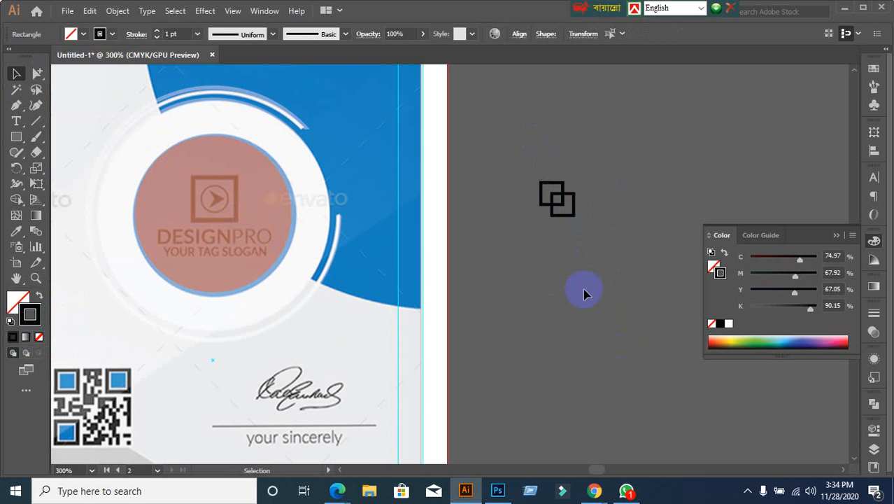
left_click_drag(537, 169, 594, 245)
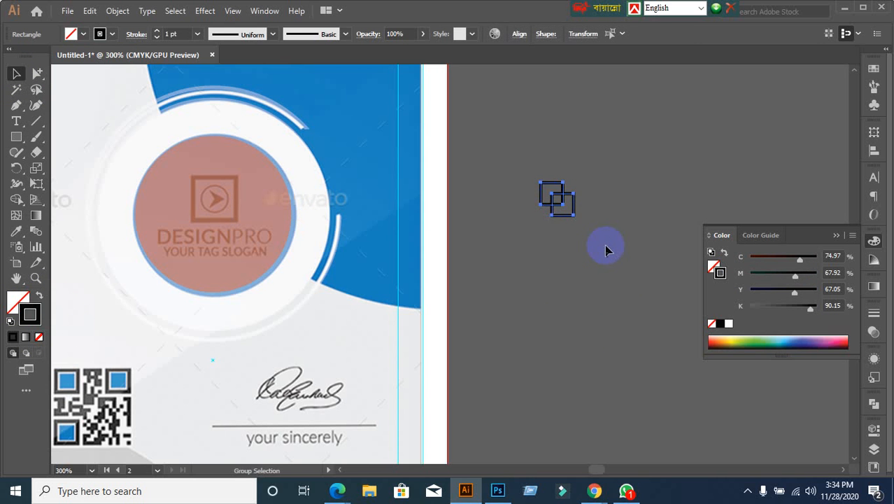
left_click(598, 249)
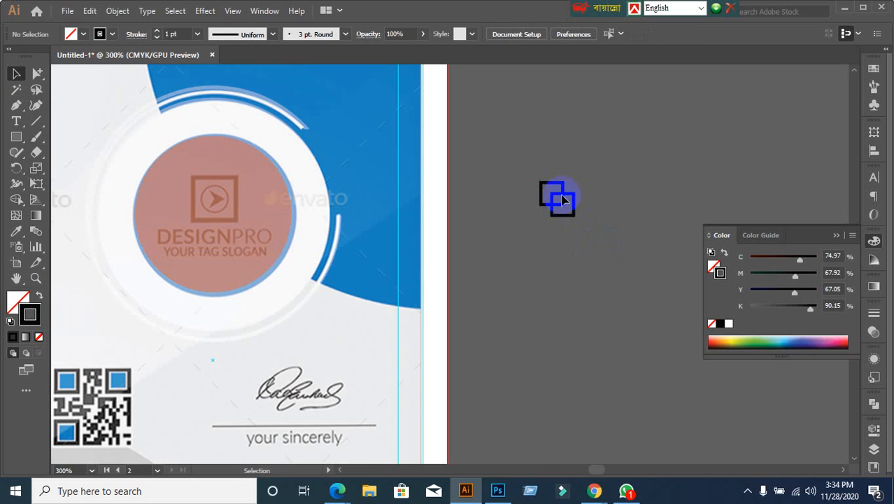
left_click_drag(253, 196, 668, 331)
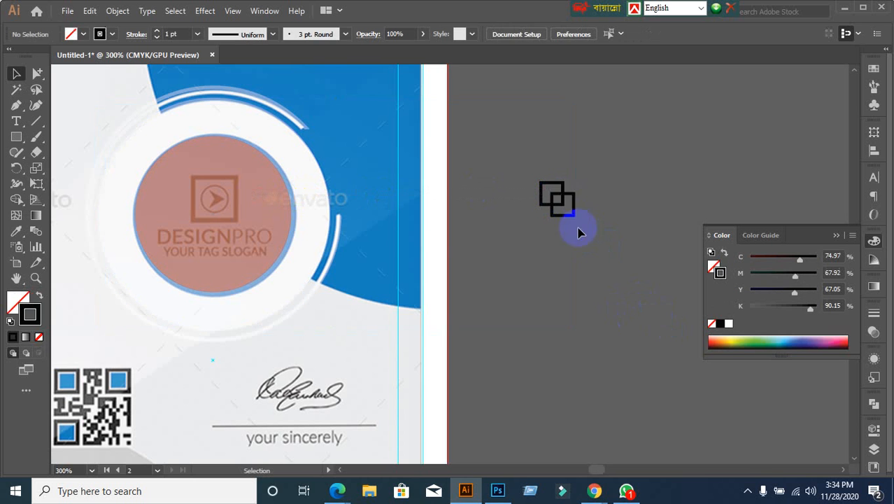
left_click(558, 196)
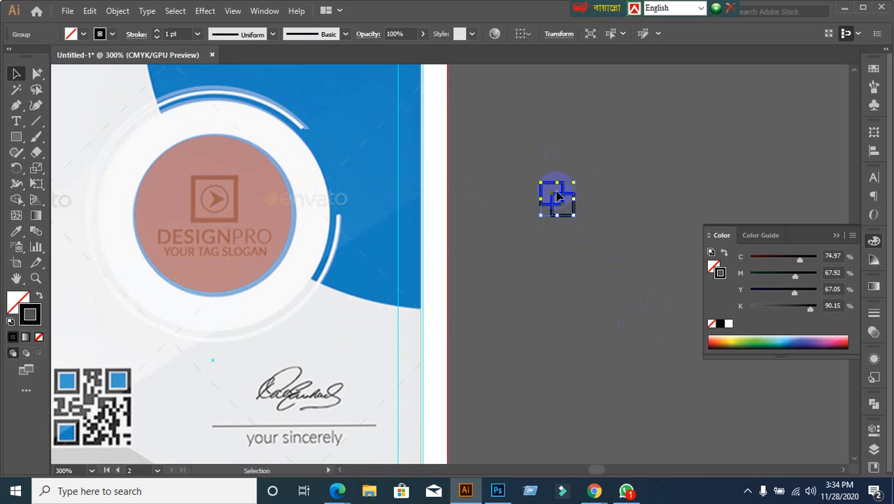
Step: Move the overlapping-squares group onto the logo mark in the red circle and enlarge it slightly
left_click_drag(557, 198, 215, 200)
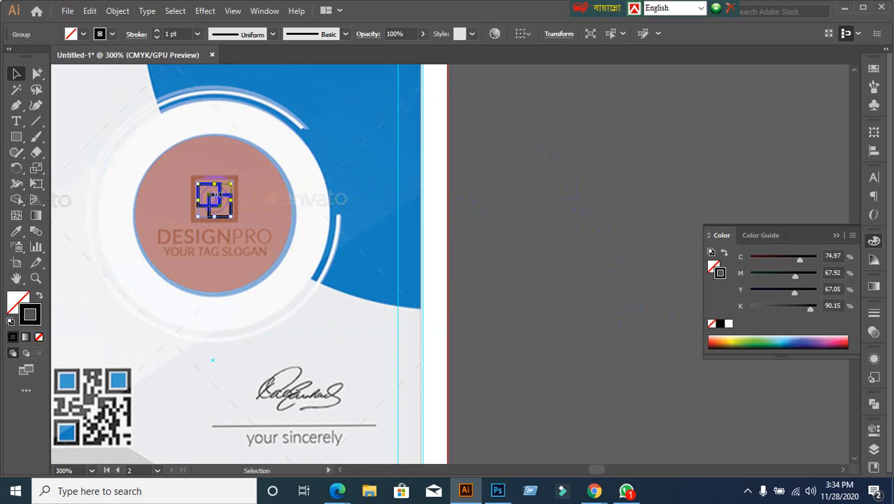
scroll(195, 266, "up", 2)
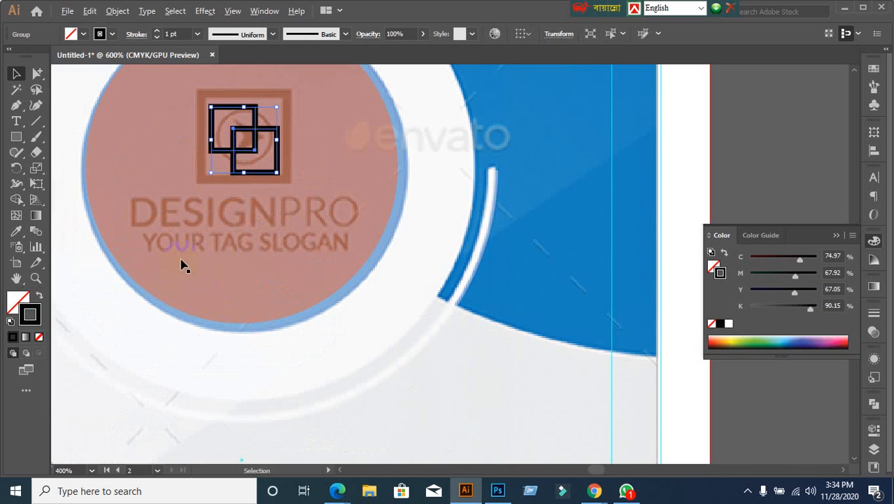
left_click_drag(254, 131, 223, 98)
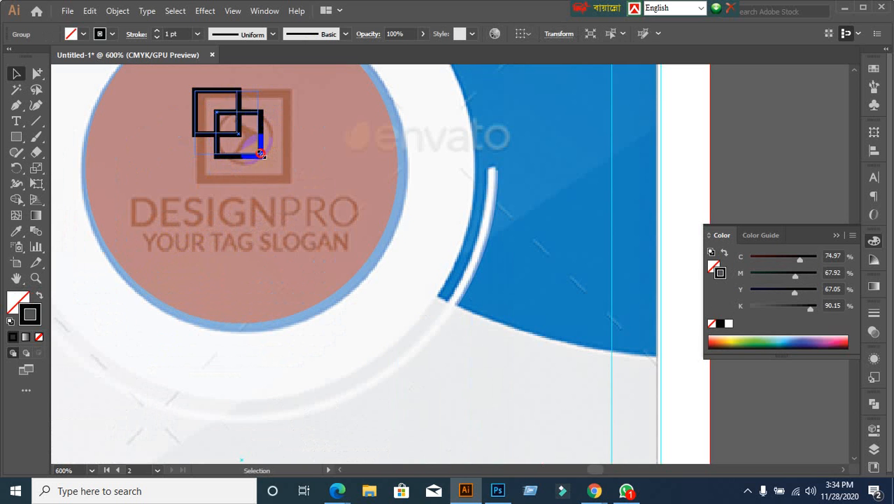
left_click(309, 188)
left_click_drag(310, 189, 310, 190)
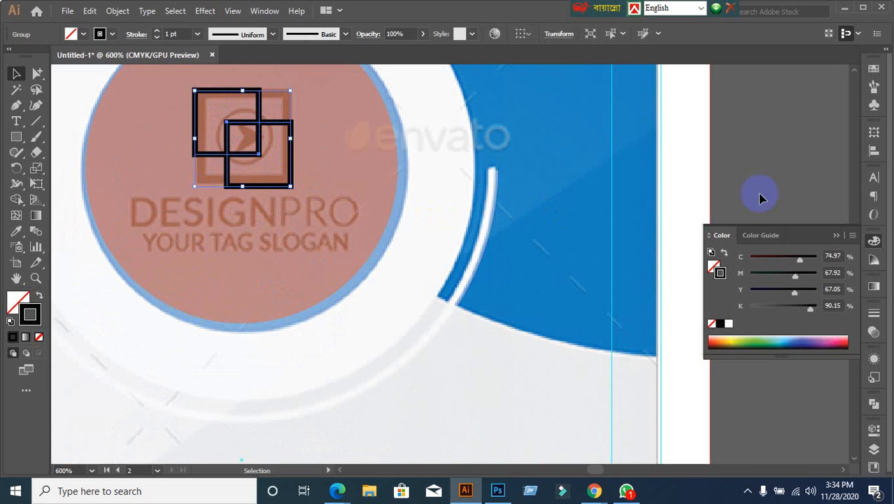
left_click(758, 142)
Step: Reselect the square pair and shrink it to fit the logo mark above DESIGNPRO
scroll(702, 170, "down", 2)
left_click_drag(690, 187, 593, 161)
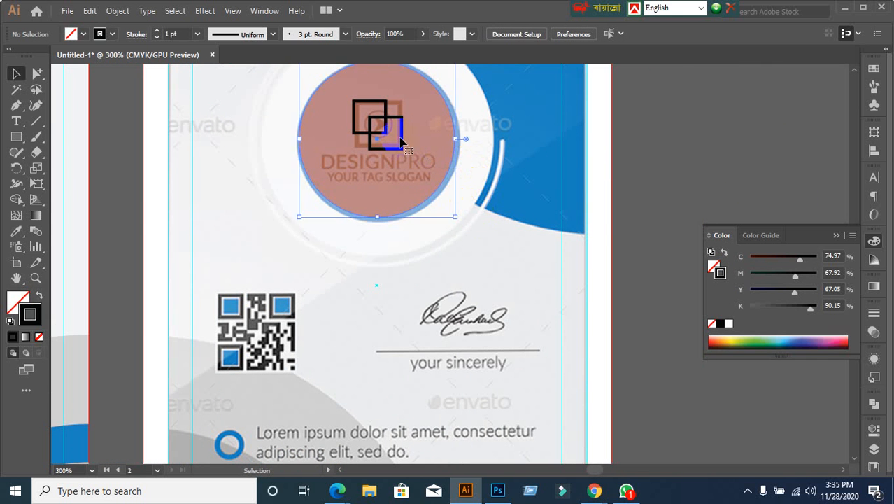
left_click(578, 168)
left_click(710, 159)
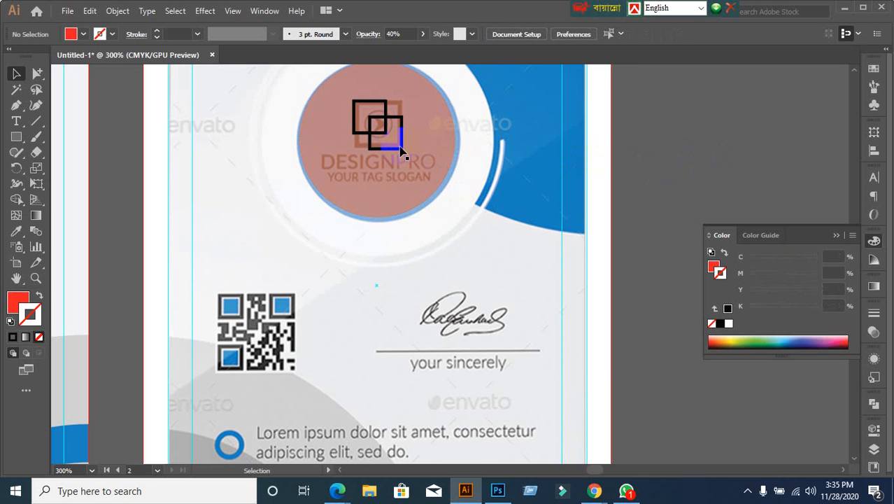
left_click(402, 153)
left_click(595, 140)
left_click(709, 136)
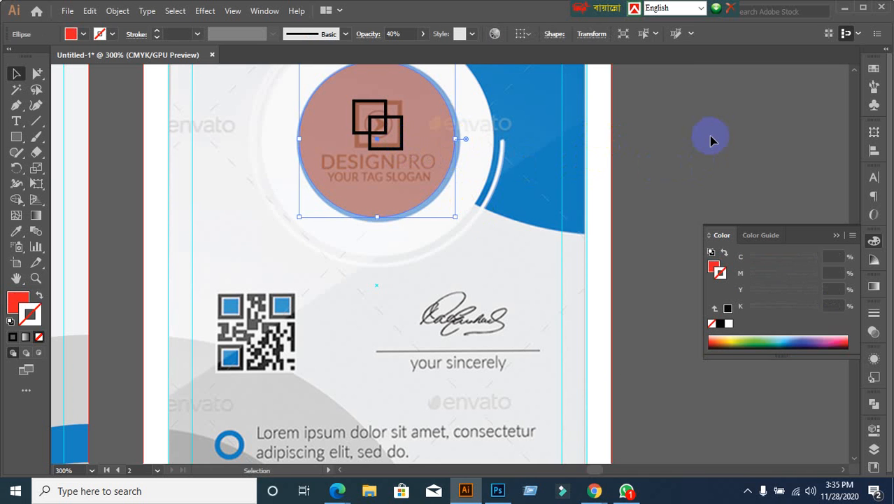
key("ctrl+alt+2")
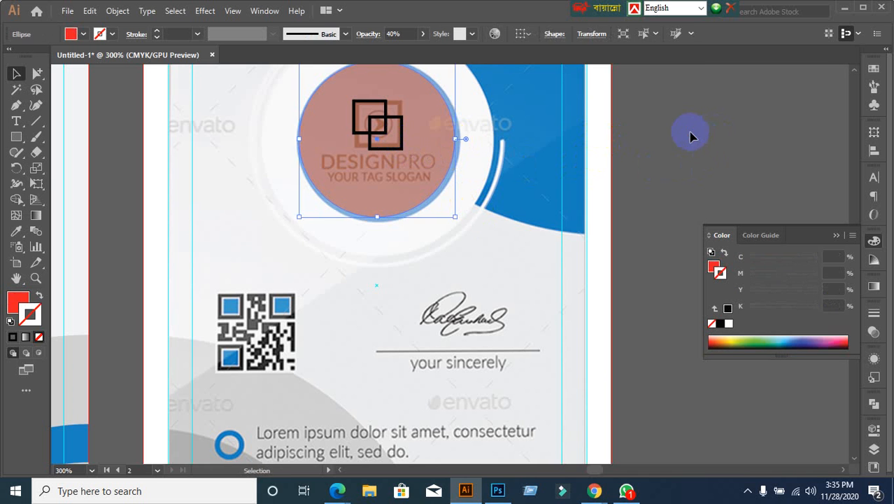
left_click(421, 158)
scroll(420, 158, "up", 2)
left_click(386, 142)
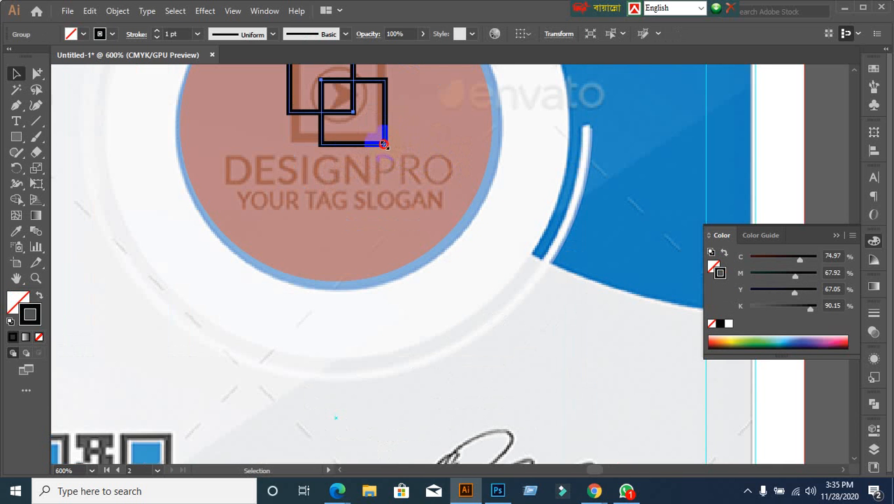
left_click_drag(384, 144, 380, 139)
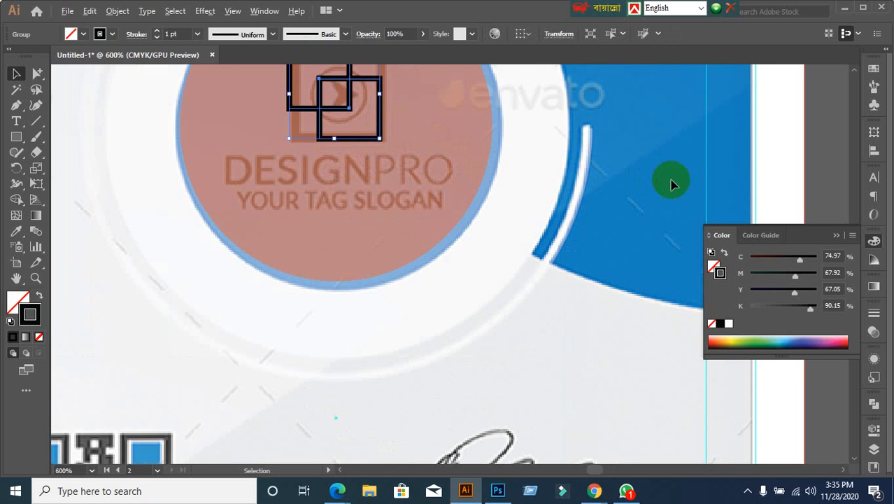
scroll(670, 183, "down", 1)
left_click(788, 175)
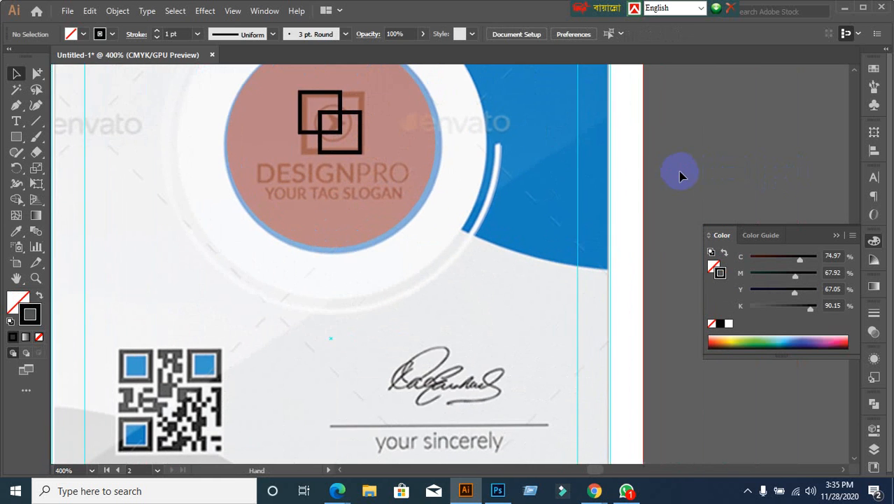
scroll(468, 220, "down", 3)
scroll(487, 234, "up", 1)
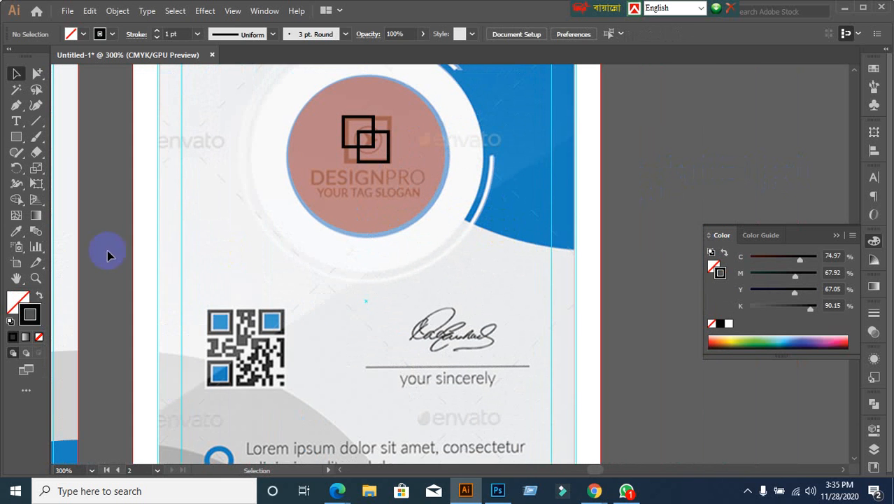
Step: Create a DESIGNPRO text object on the pasteboard
left_click(17, 122)
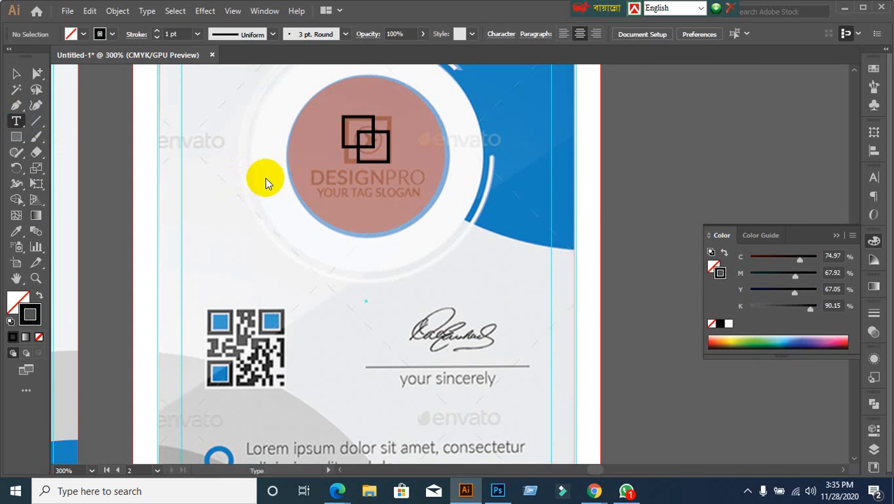
left_click(648, 195)
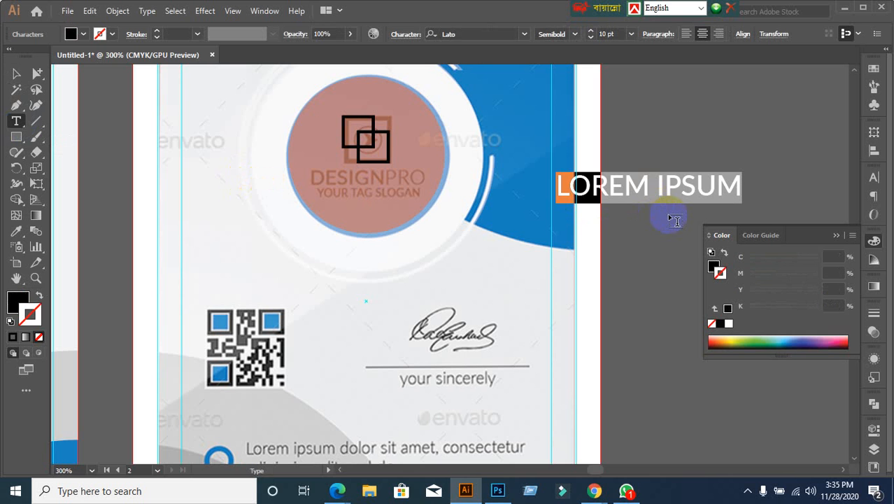
type("DES")
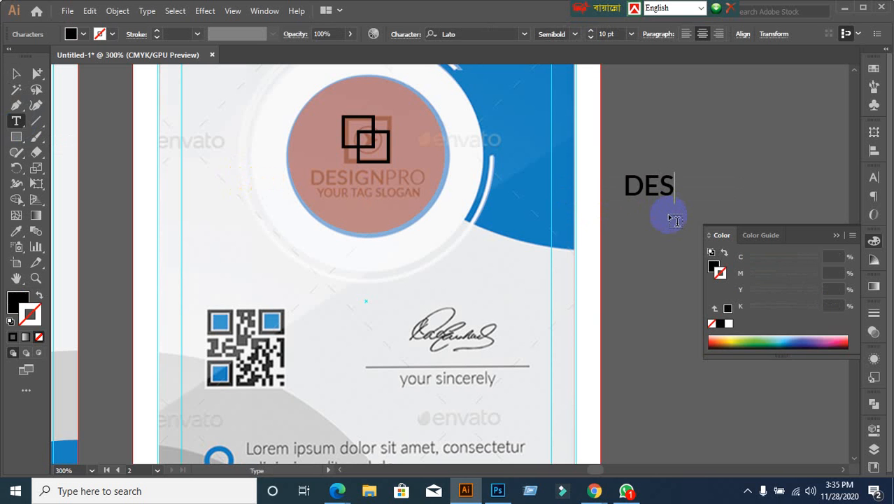
type("IGN")
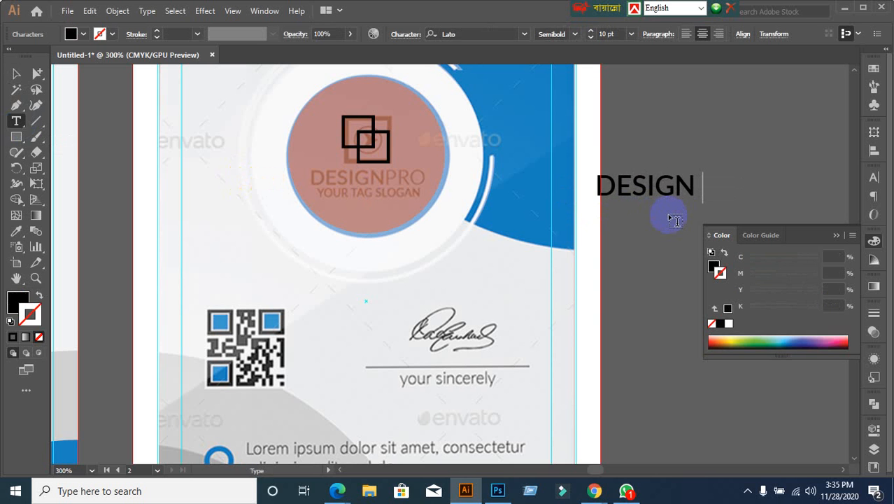
key("BackSpace")
type("PRO")
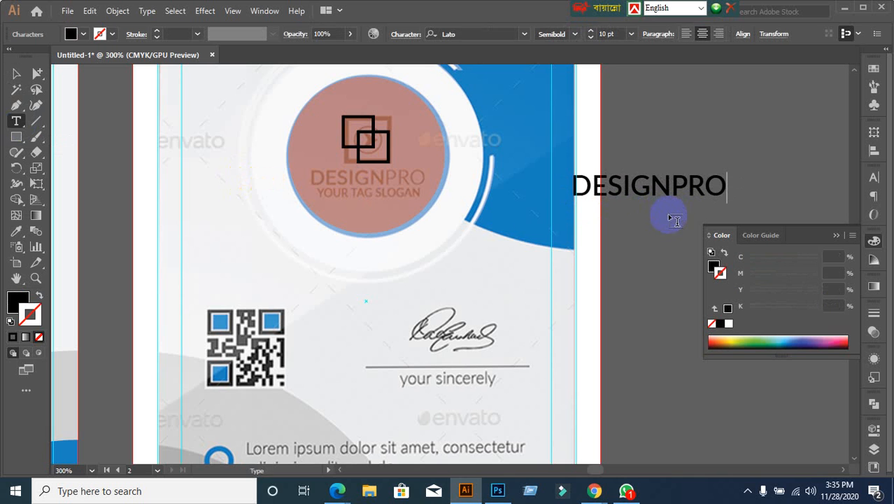
left_click(16, 74)
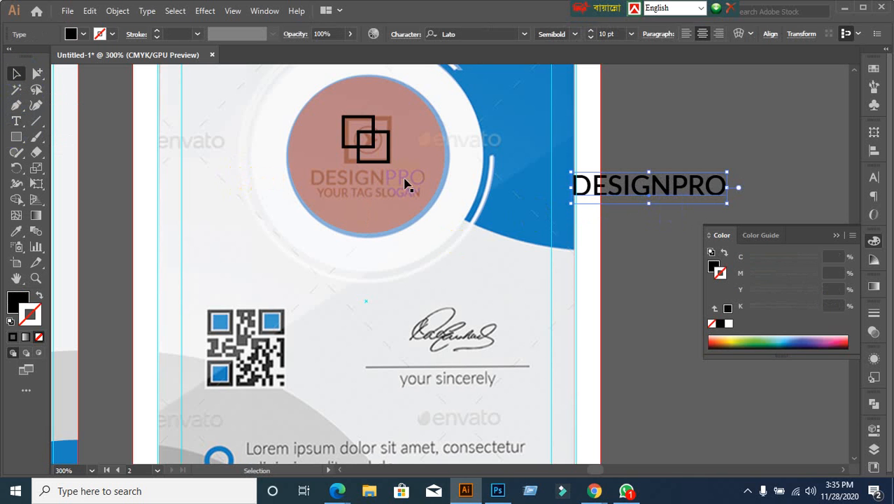
Step: Reduce DESIGNPRO to 8 pt and move it onto the circle logo
left_click(876, 180)
left_click(763, 229)
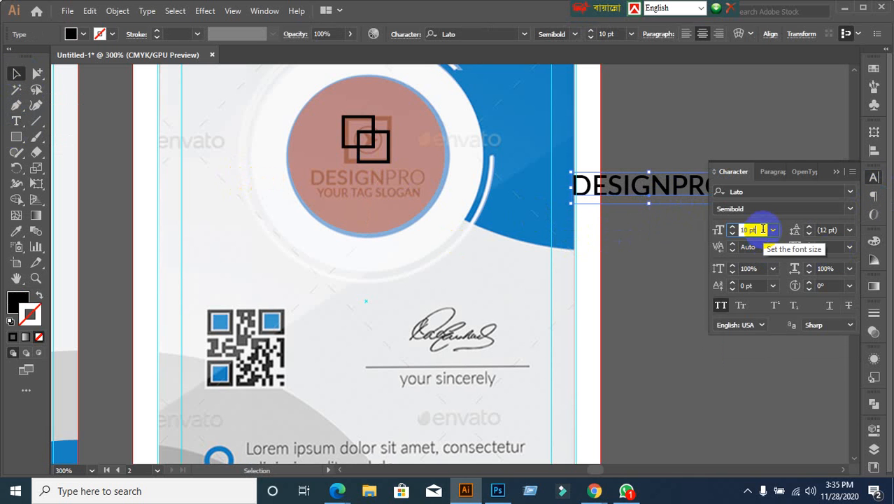
key("Down")
key("Down")
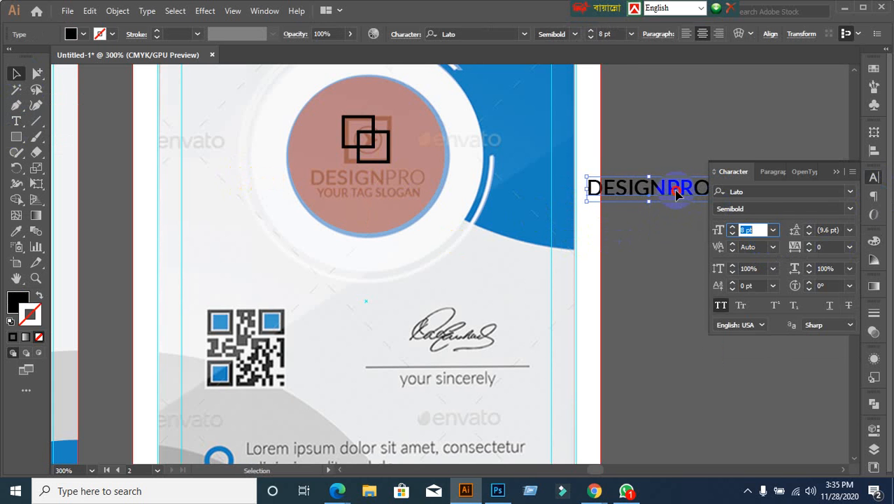
left_click_drag(675, 194, 393, 183)
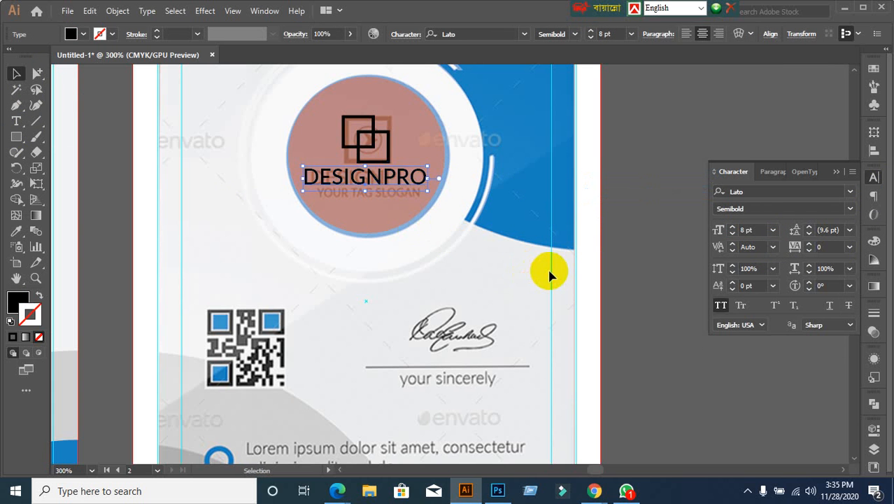
Step: Fill DESIGNPRO with red and shrink it to 7 pt
left_click(82, 38)
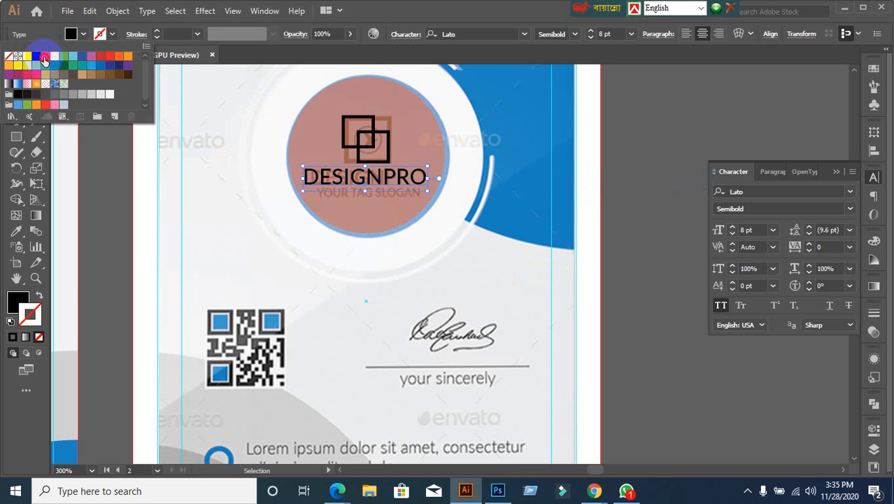
left_click(44, 61)
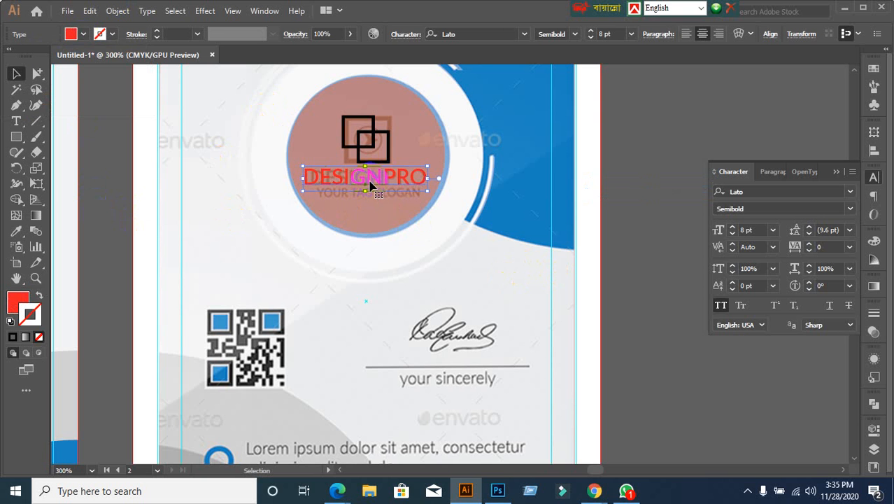
left_click(657, 133)
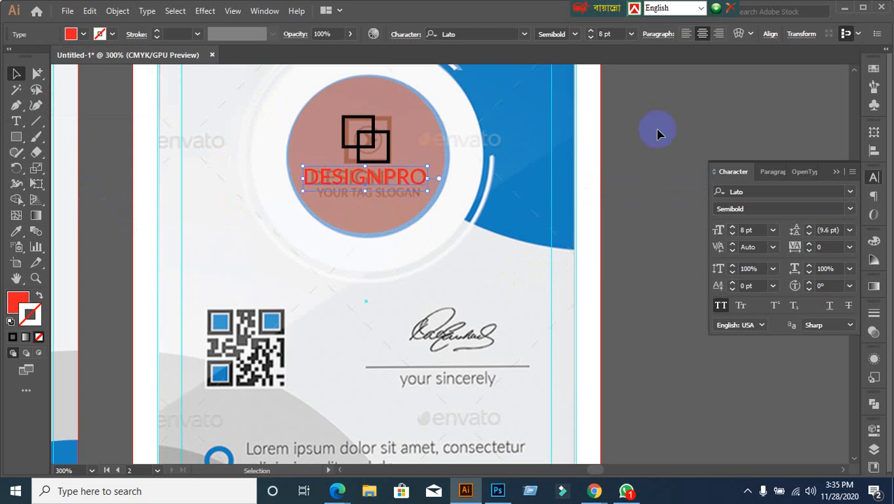
left_click(756, 230)
key("Down")
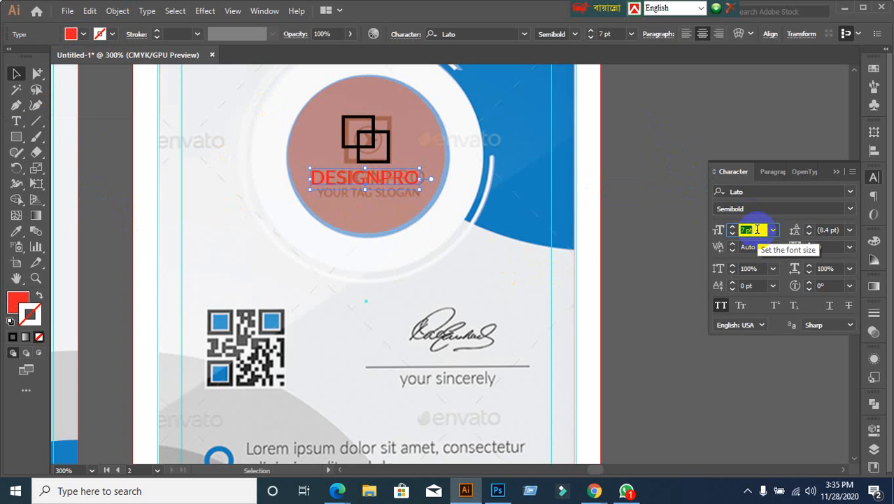
left_click(658, 273)
scroll(666, 285, "down", 1)
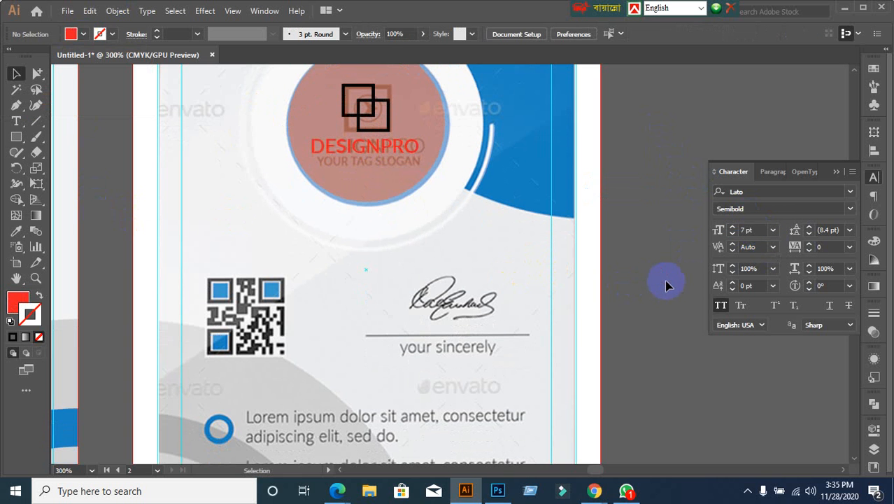
left_click_drag(666, 284, 590, 267)
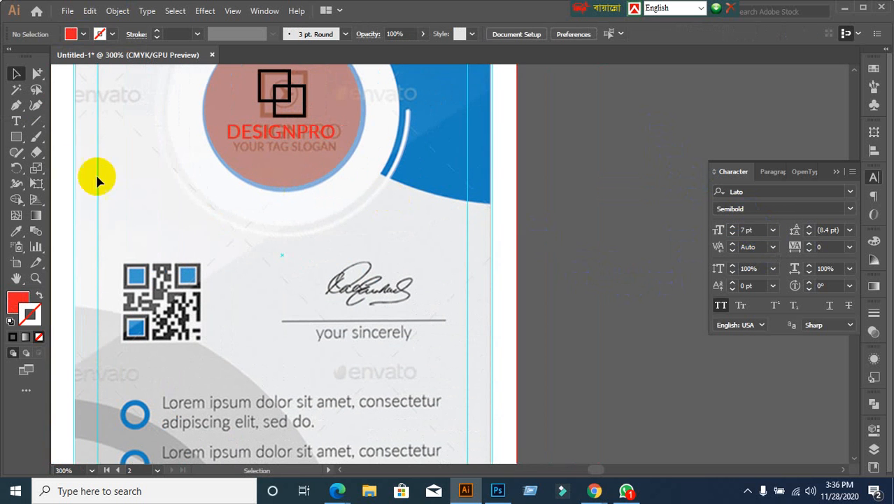
left_click(17, 121)
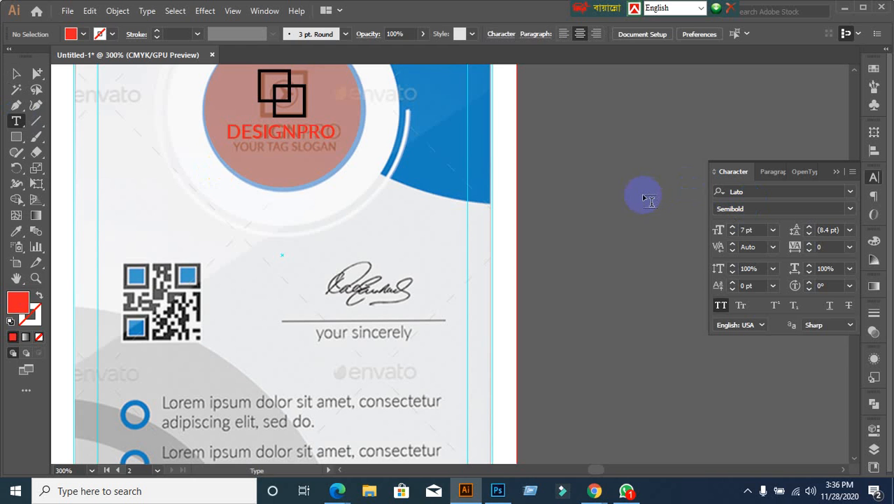
Step: Create a YOUR TAG SLOGAN text object in Regular weight
left_click(616, 176)
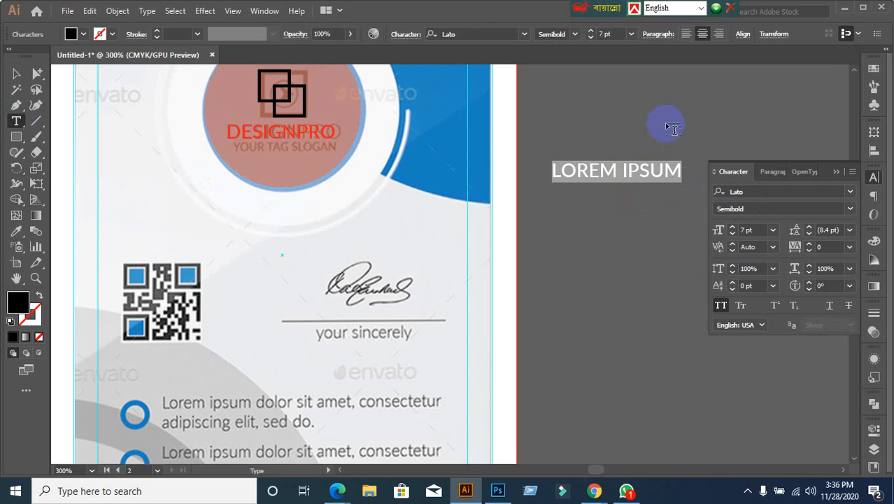
type("YOUR ")
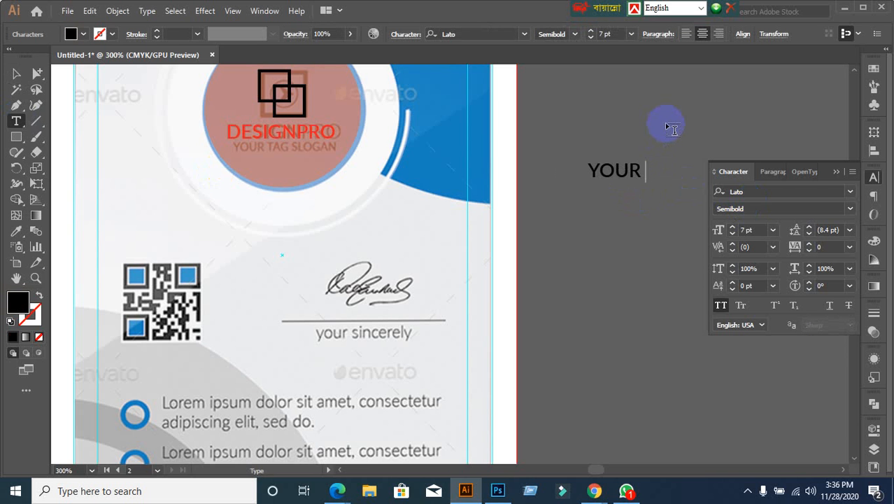
type("TAG ")
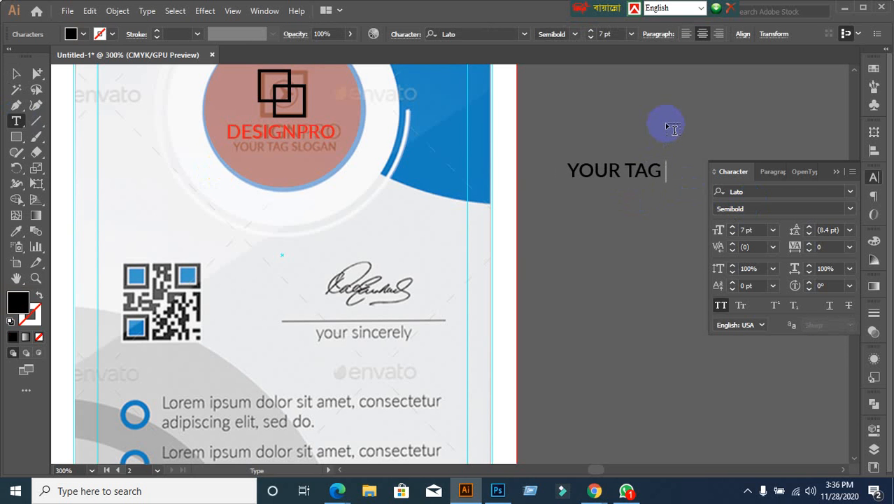
type("SLO")
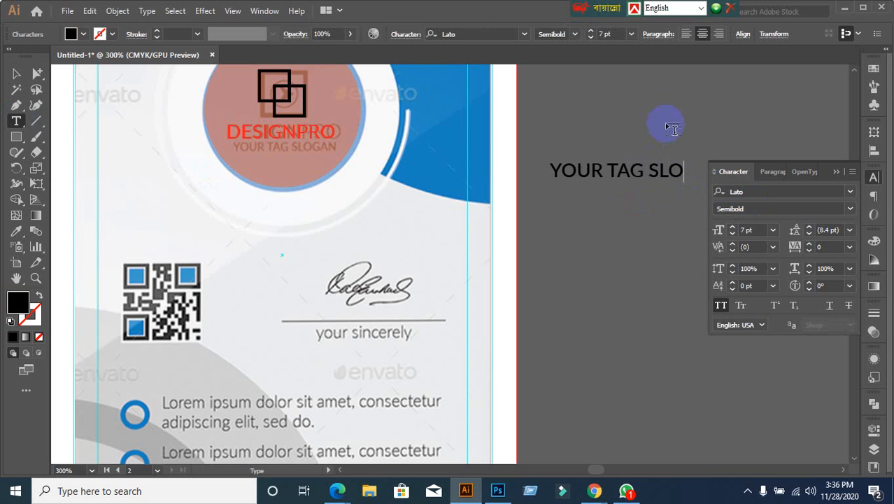
type("GAN")
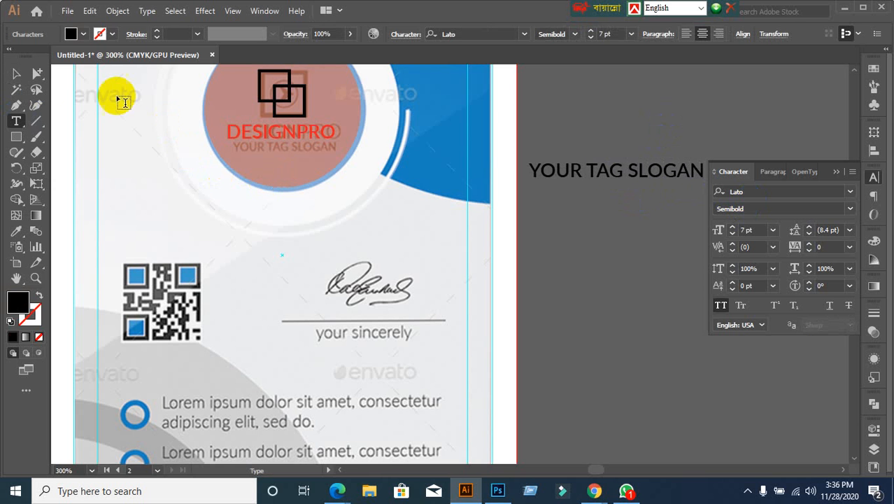
left_click(18, 75)
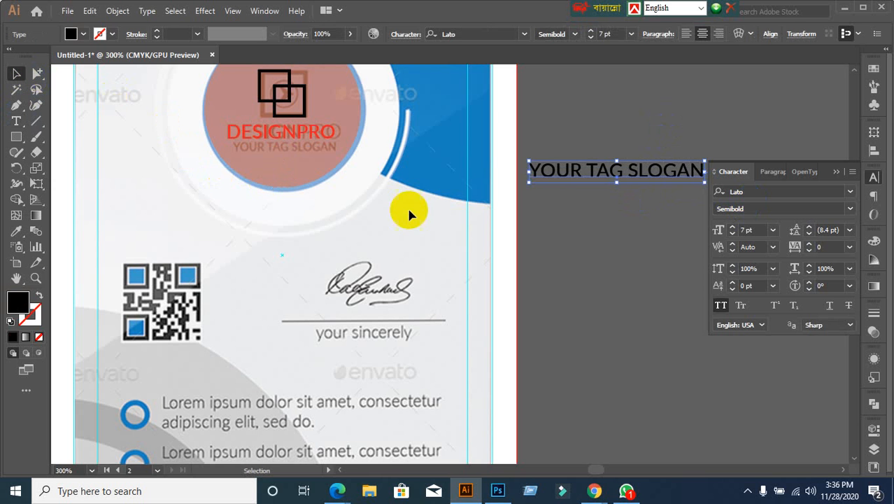
left_click(849, 210)
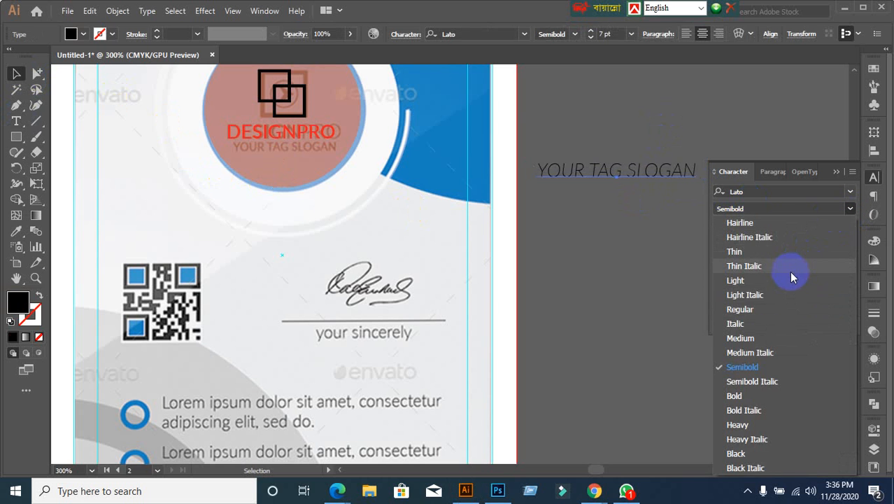
left_click(752, 309)
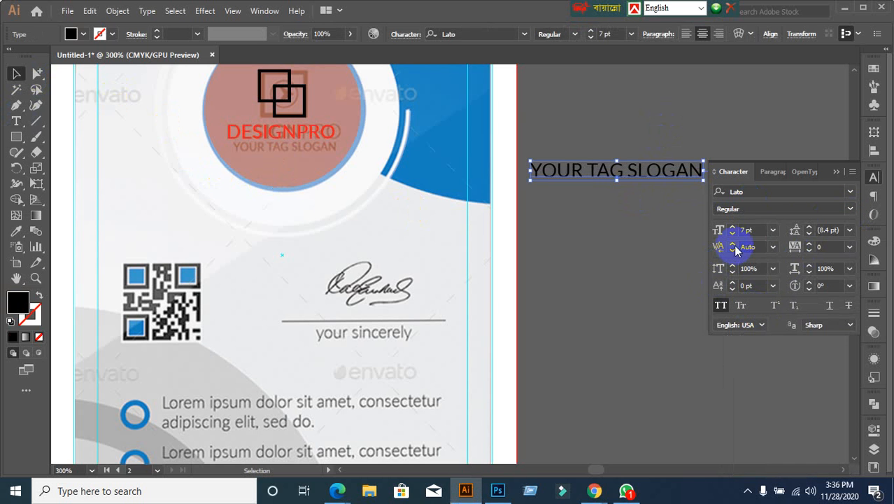
Step: Set the slogan to 4 pt and place it under DESIGNPRO on the circle
left_click(759, 229)
key("Down")
key("Down")
key("Down")
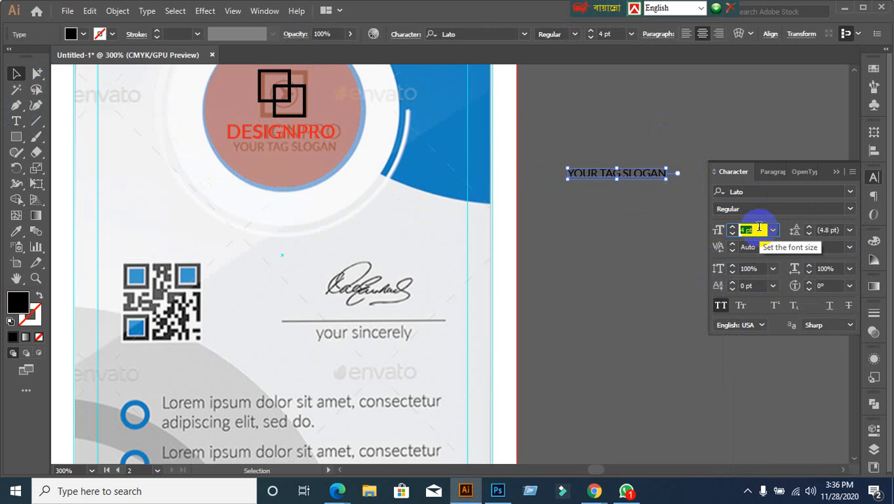
key("Up")
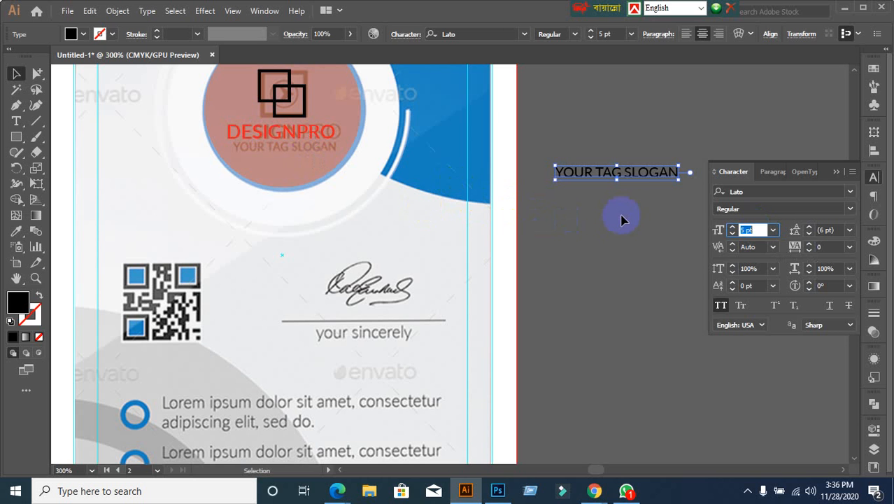
left_click_drag(618, 176, 287, 151)
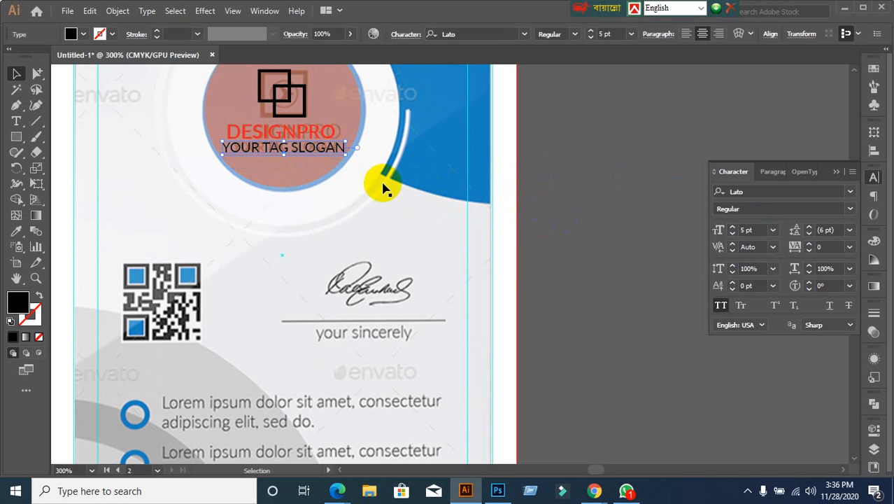
left_click(763, 230)
type("4")
key("Return")
left_click(557, 293)
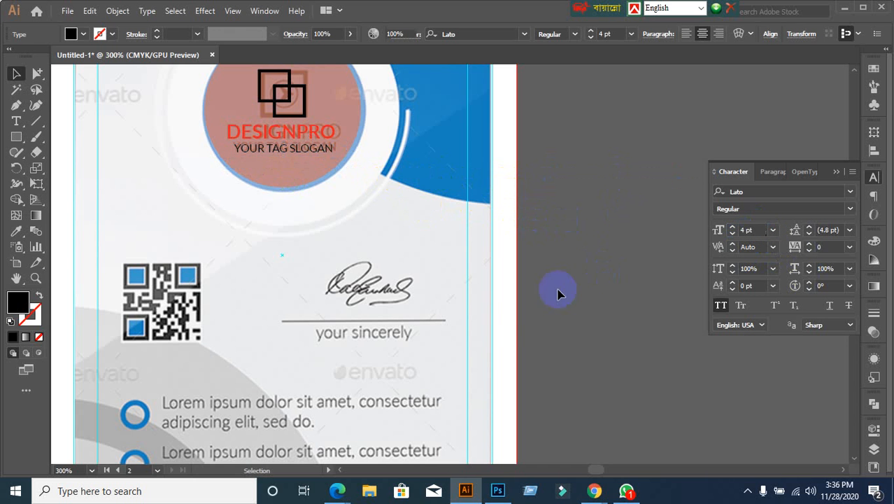
Step: Draw a straight line over the signature underline with the Line Segment tool
scroll(599, 321, "down", 1, "alt")
scroll(615, 335, "down", 4)
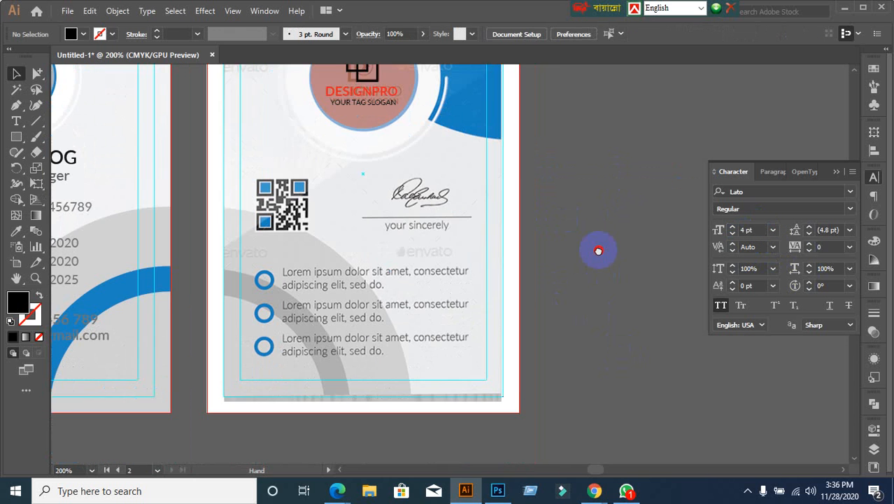
scroll(549, 285, "up", 1)
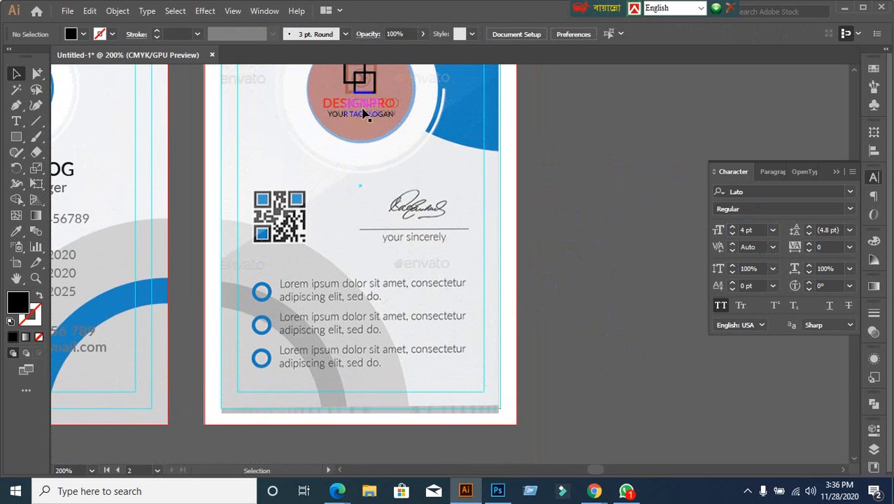
scroll(552, 249, "down", 1, "alt")
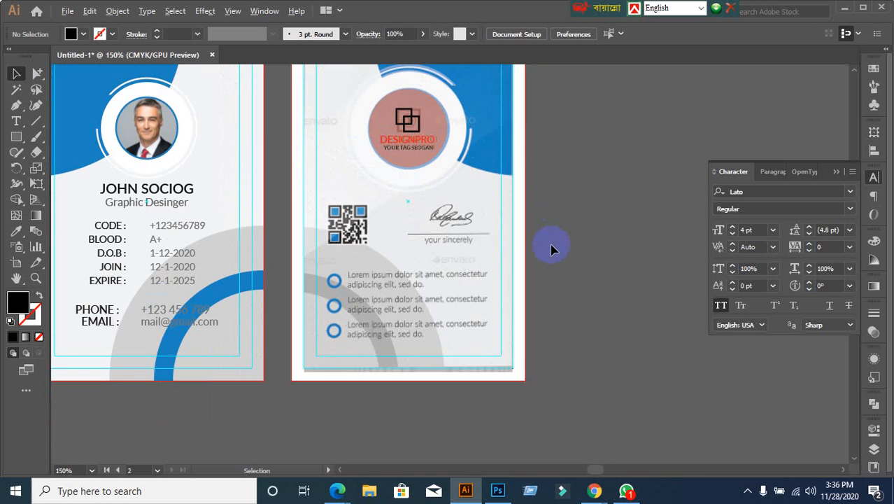
scroll(579, 285, "up", 1, "alt")
left_click_drag(574, 289, 477, 220)
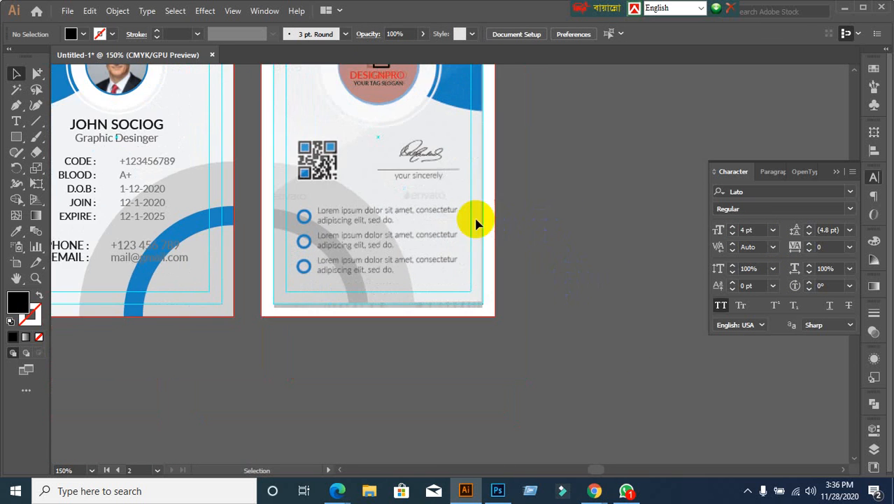
scroll(420, 227, "up", 1, "alt")
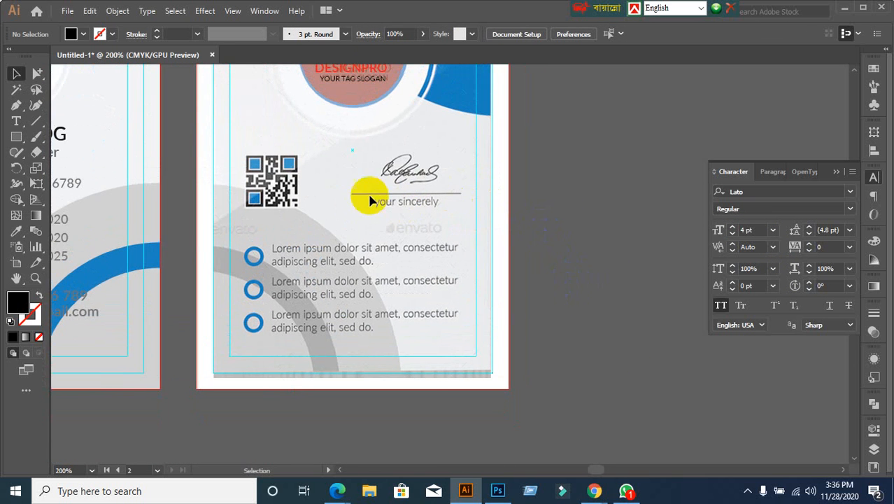
left_click(36, 121)
mouse_move(352, 193)
left_mouse_down()
mouse_move(473, 192)
mouse_move(459, 190)
left_mouse_up()
left_click_drag(458, 190, 459, 193)
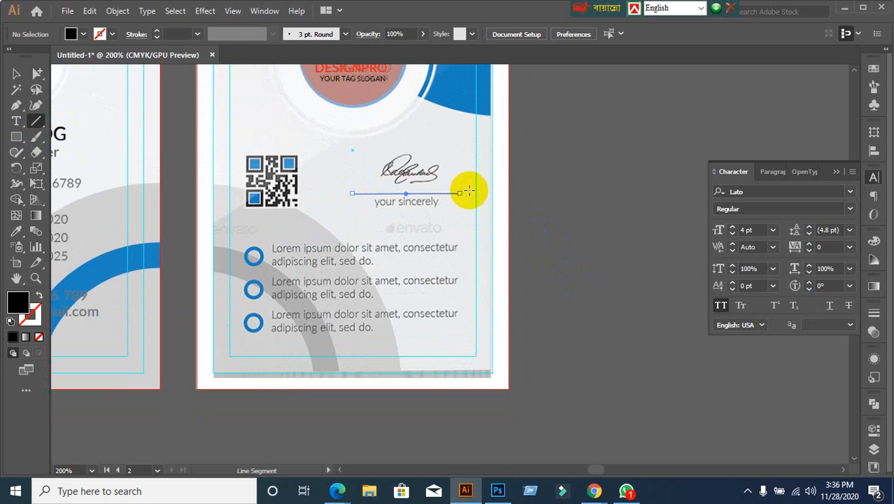
Step: Give the new line a black stroke with 0.5 pt weight
left_click(17, 337)
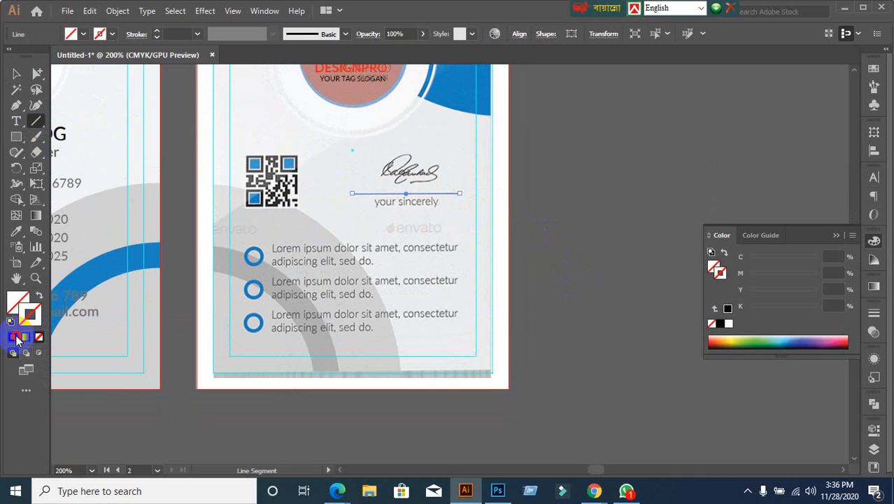
left_click(15, 336)
left_click(16, 74)
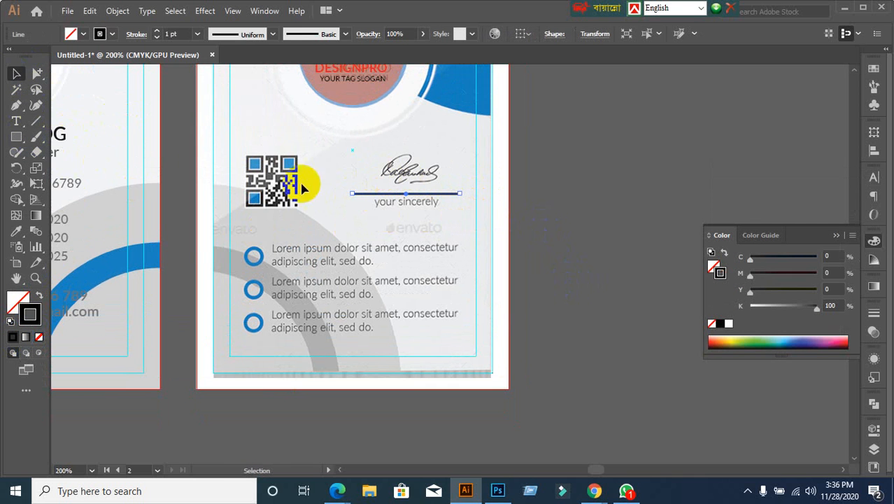
left_click(186, 28)
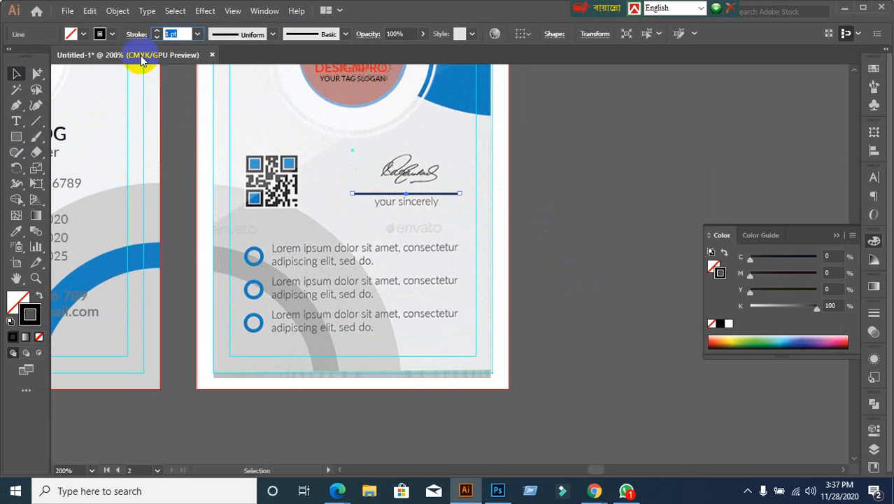
type("0.5")
key("Return")
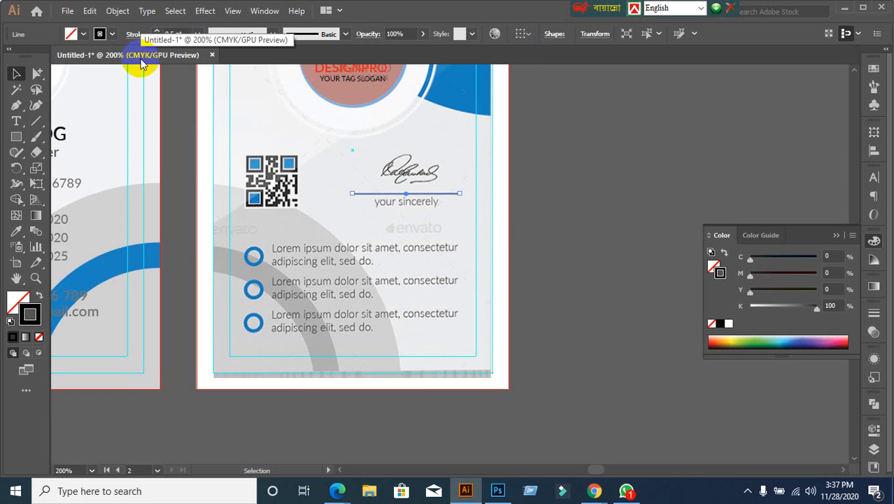
left_click(629, 240)
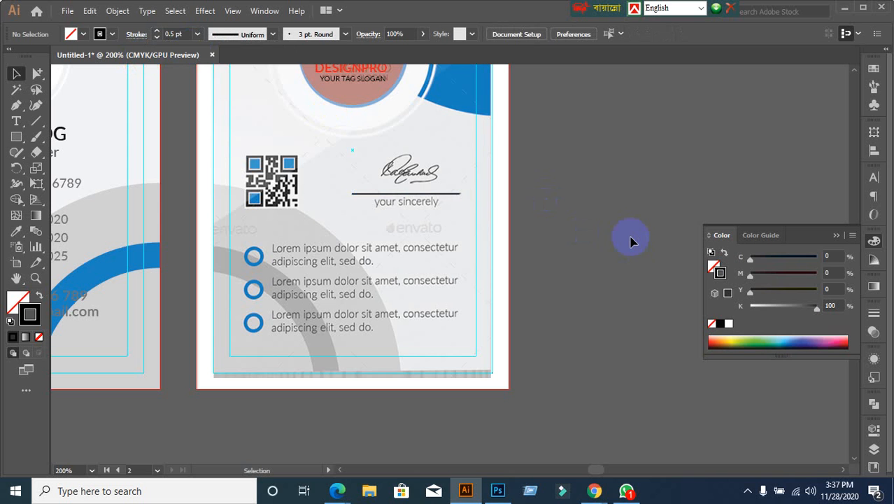
Step: Try moving the signature line up, then undo to keep its original position
left_click(456, 193)
left_click(566, 228)
left_click_drag(457, 194, 466, 180)
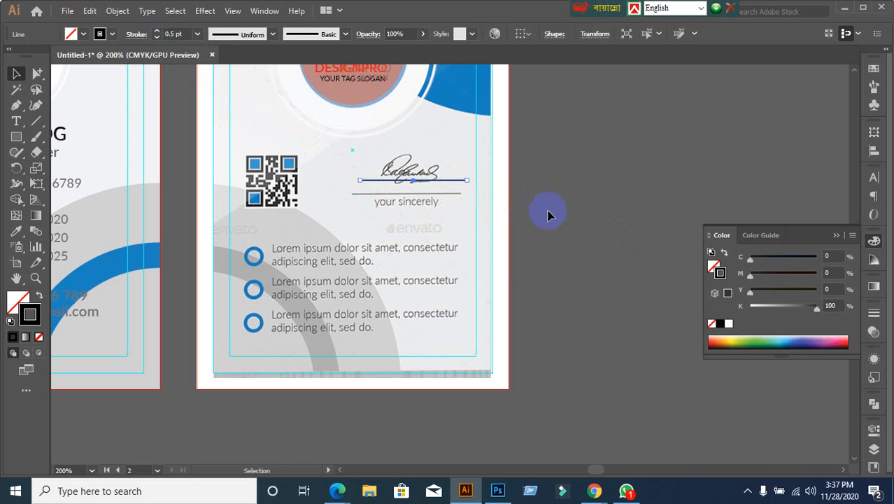
key("ctrl+z")
left_click(644, 198)
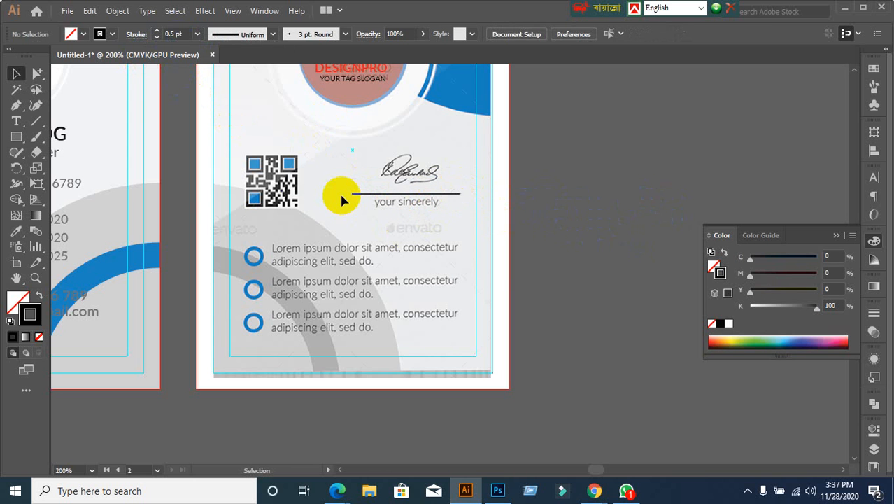
Step: Hand-draw a signature above the signature line with the Pencil tool
left_click(17, 152)
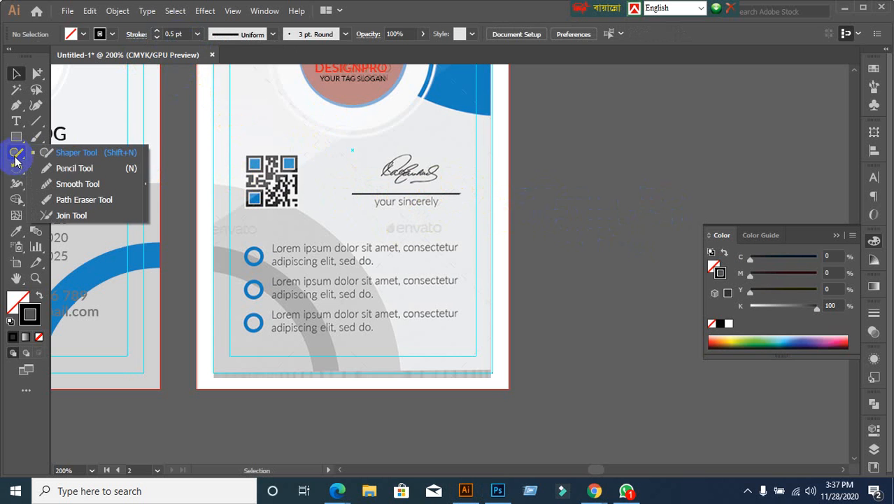
left_click(73, 170)
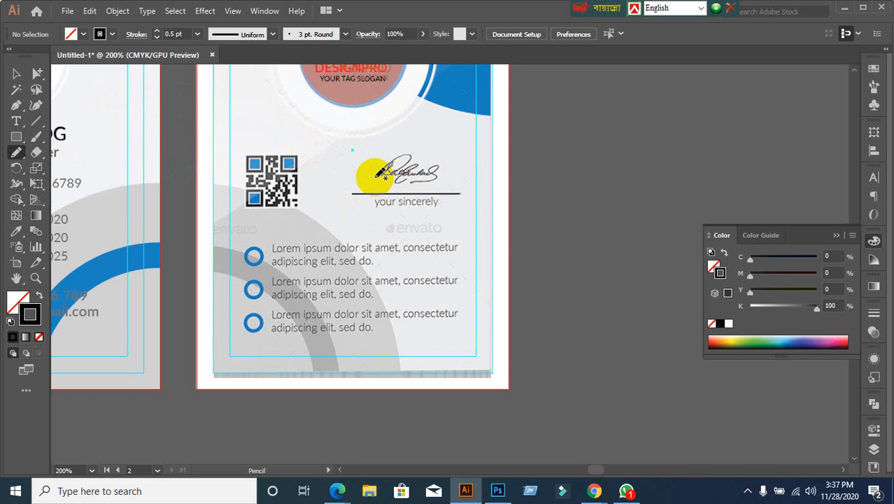
mouse_move(376, 177)
left_mouse_down()
mouse_move(396, 169)
mouse_move(395, 186)
mouse_move(402, 168)
mouse_move(393, 181)
mouse_move(408, 170)
mouse_move(405, 183)
mouse_move(416, 165)
mouse_move(427, 180)
mouse_move(412, 183)
mouse_move(440, 174)
left_mouse_up()
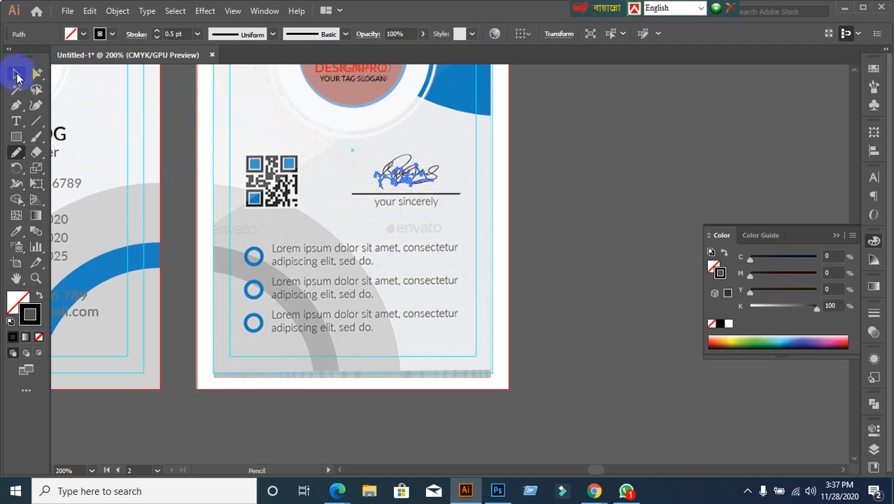
Step: Set the hand-drawn signature's stroke weight to 0.25 pt
left_click(16, 73)
left_click(174, 33)
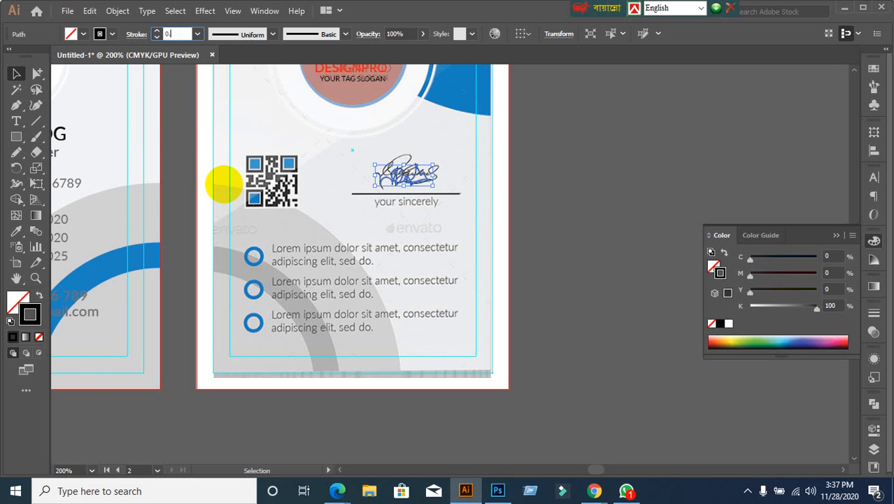
key("Return")
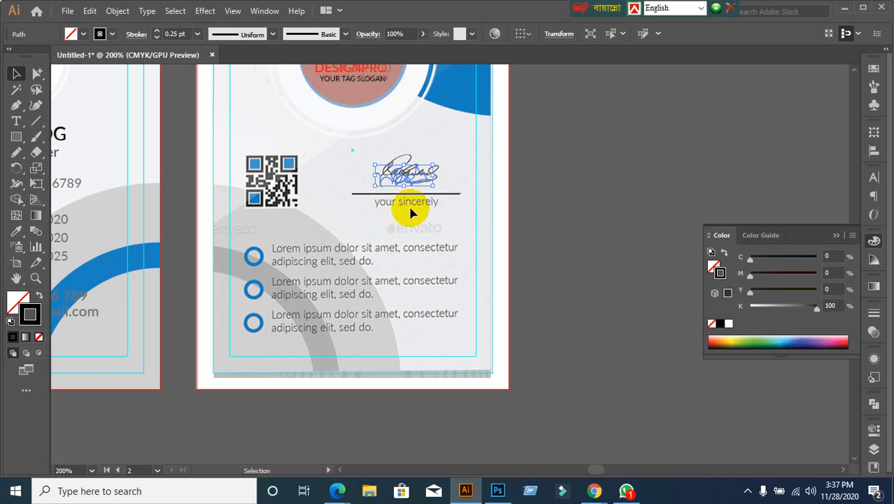
left_click(570, 193)
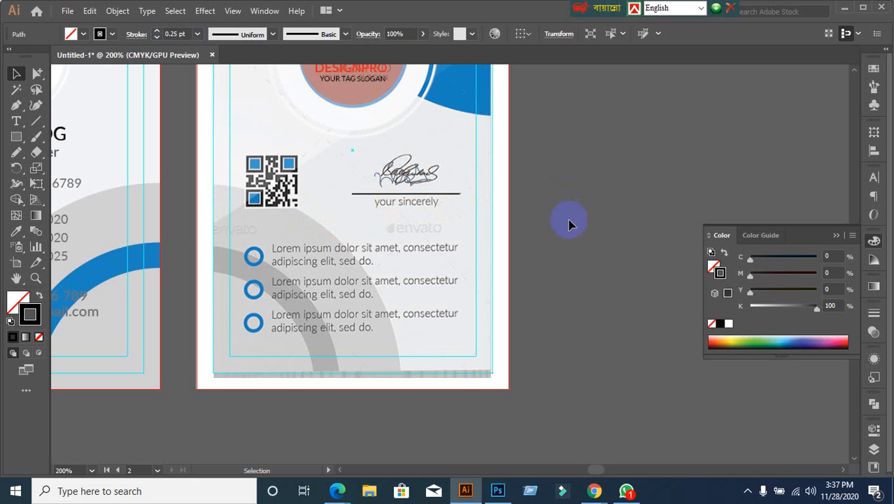
left_click(404, 179)
left_click(511, 219)
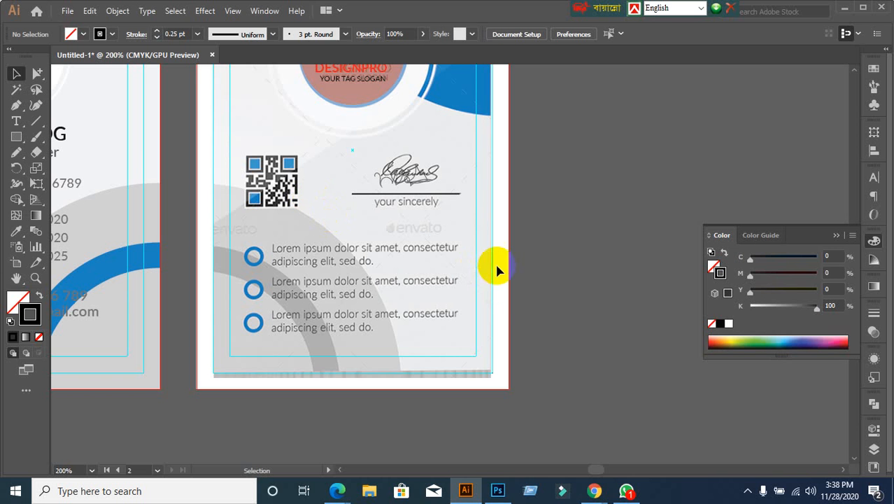
Step: In Chrome's Google Search tab, search for 'Qr conde'
mouse_move(612, 493)
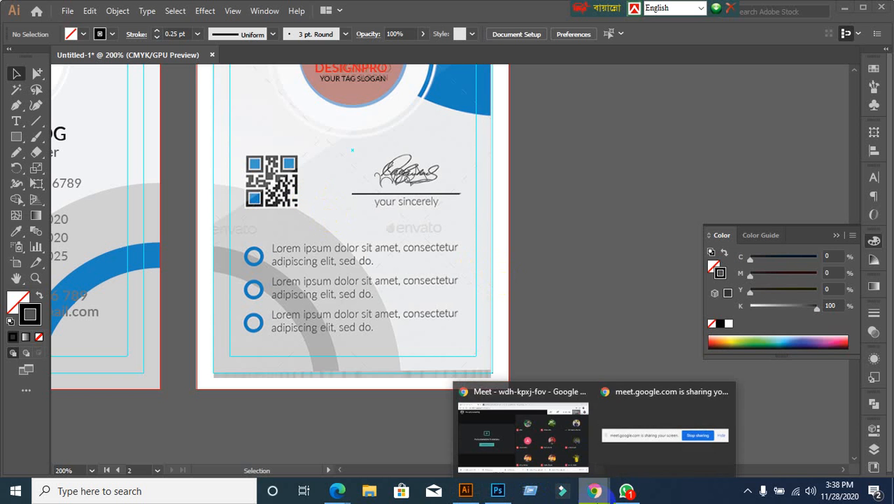
left_click(518, 426)
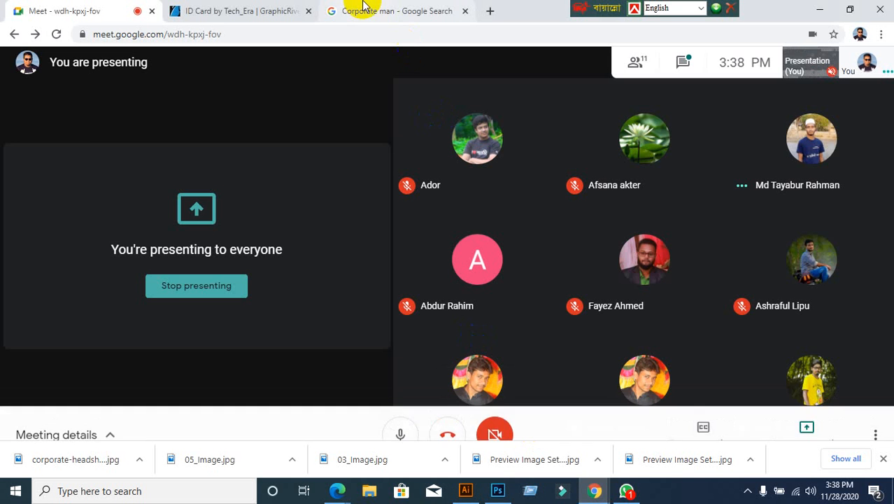
left_click(362, 6)
left_click(57, 72)
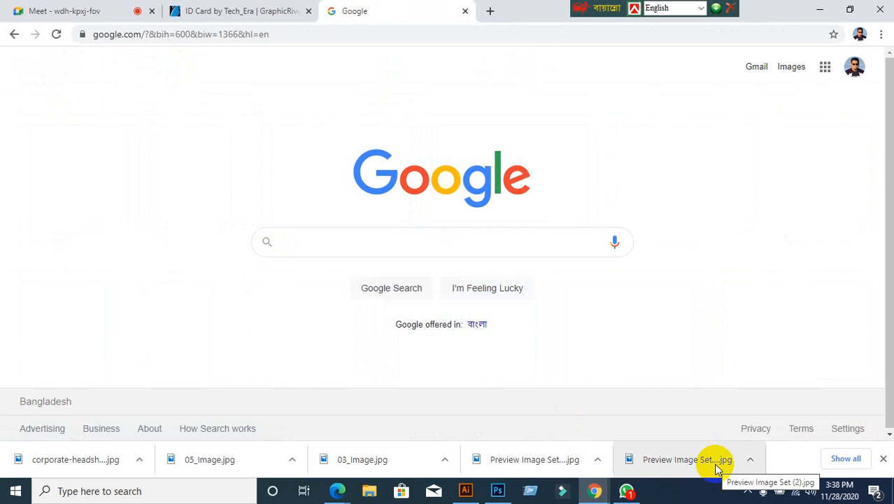
type("w")
key("BackSpace")
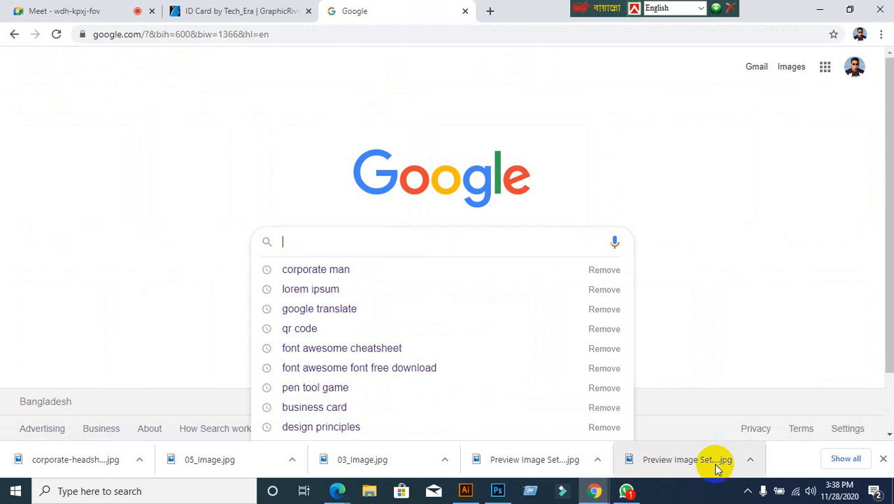
type("Qr")
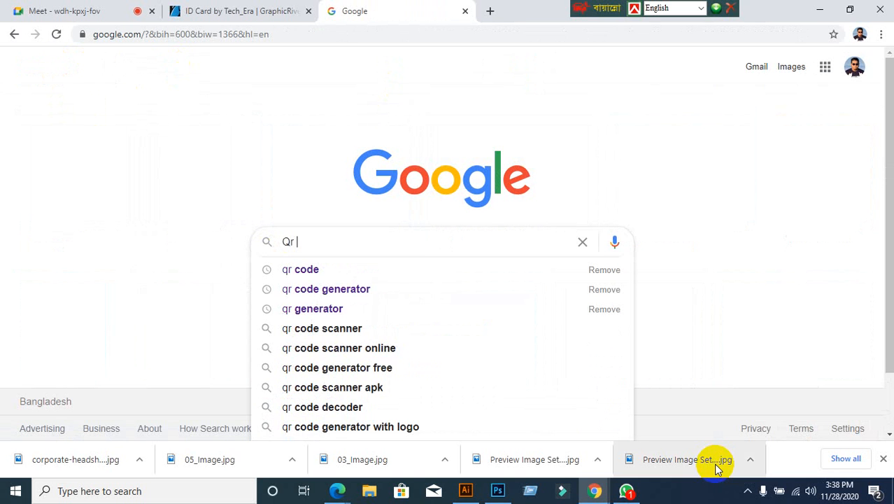
type(" conde")
key("Return")
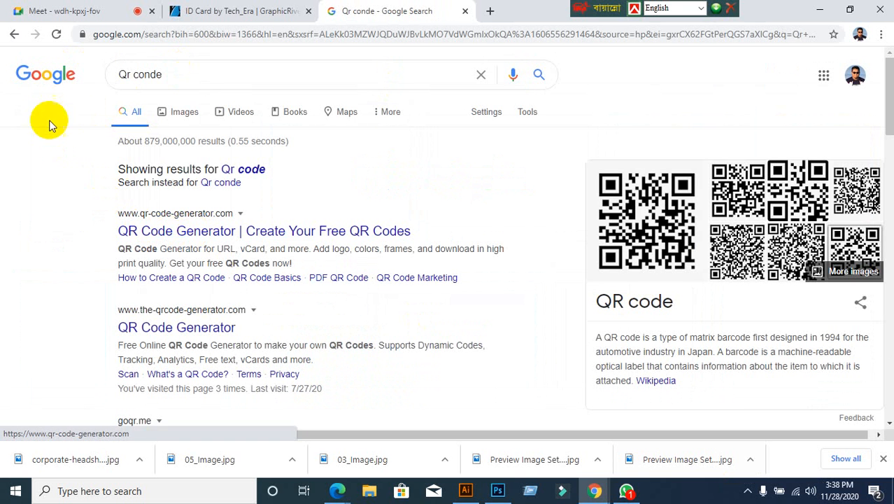
Step: Show Images results and open the Kaspersky QR code image preview
left_click(184, 115)
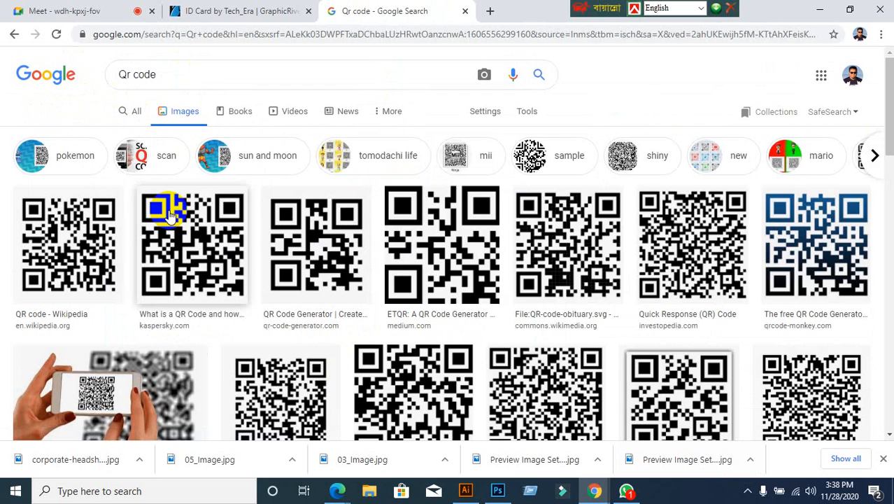
left_click(170, 215)
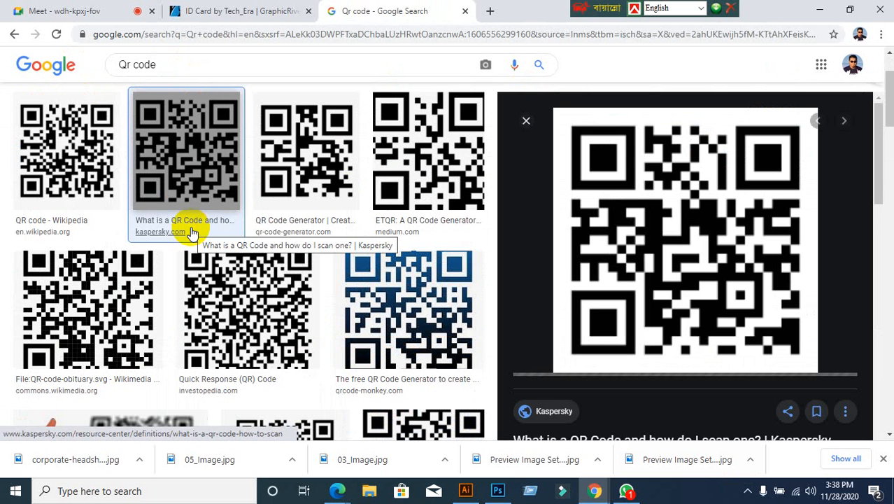
left_click(193, 232)
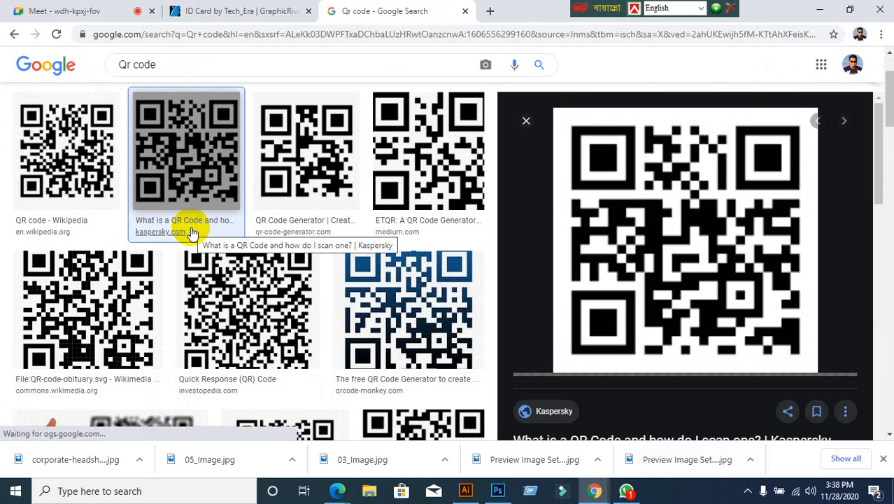
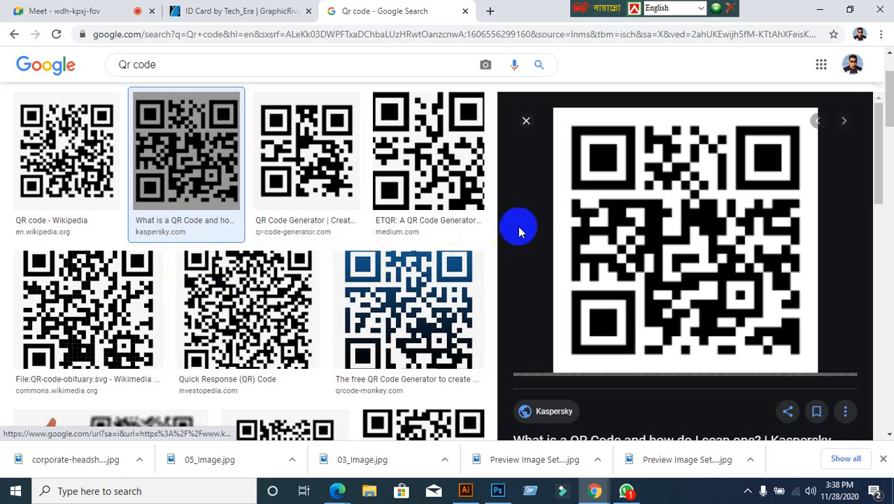
Step: Save the large Kaspersky QR code preview image to the Desktop as download.png
right_click(564, 220)
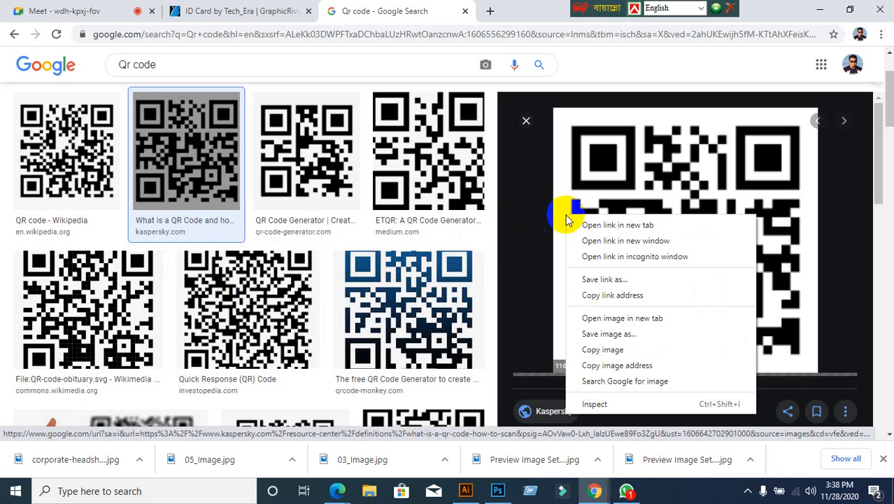
left_click(621, 332)
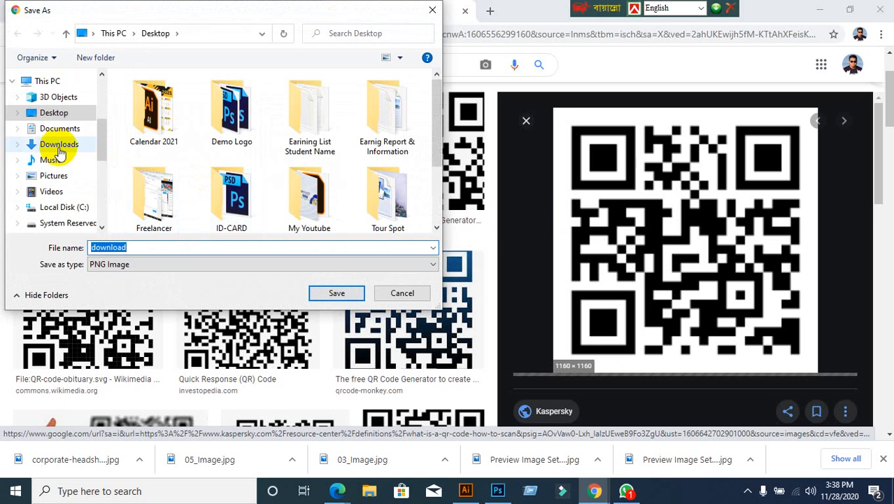
scroll(58, 147, "up", 2)
scroll(59, 143, "down", 1)
scroll(70, 126, "up", 1)
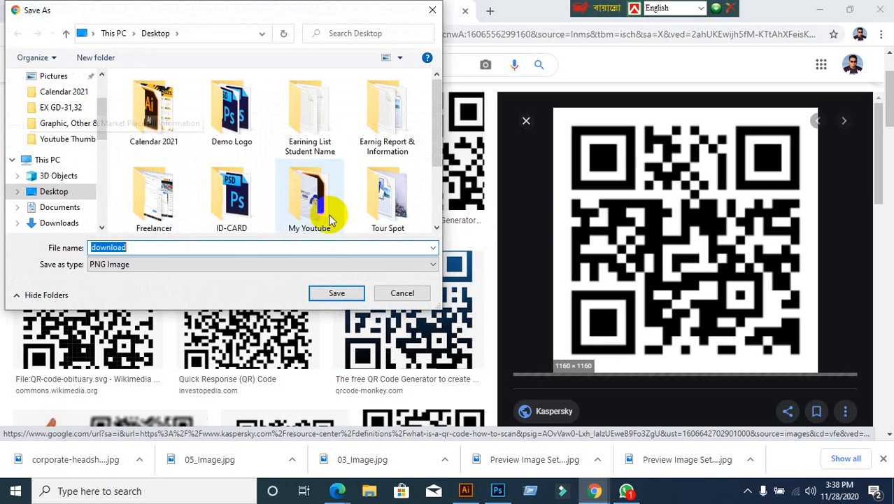
scroll(63, 118, "up", 5)
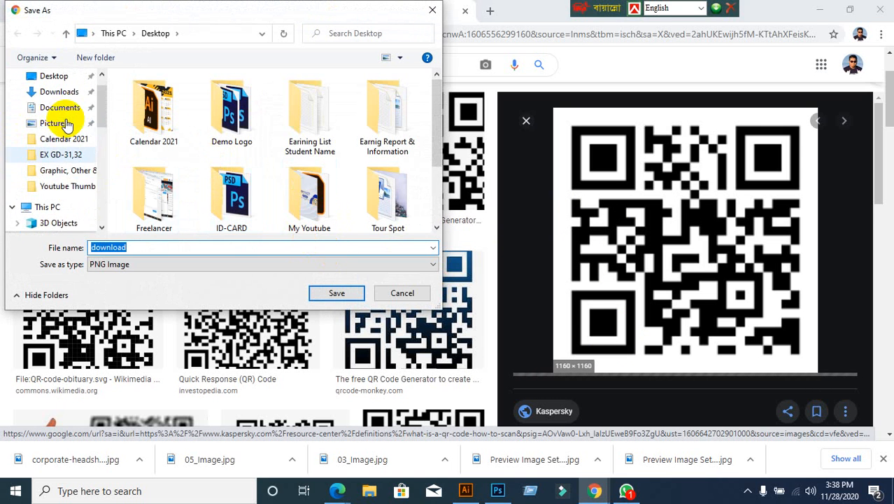
left_click(54, 101)
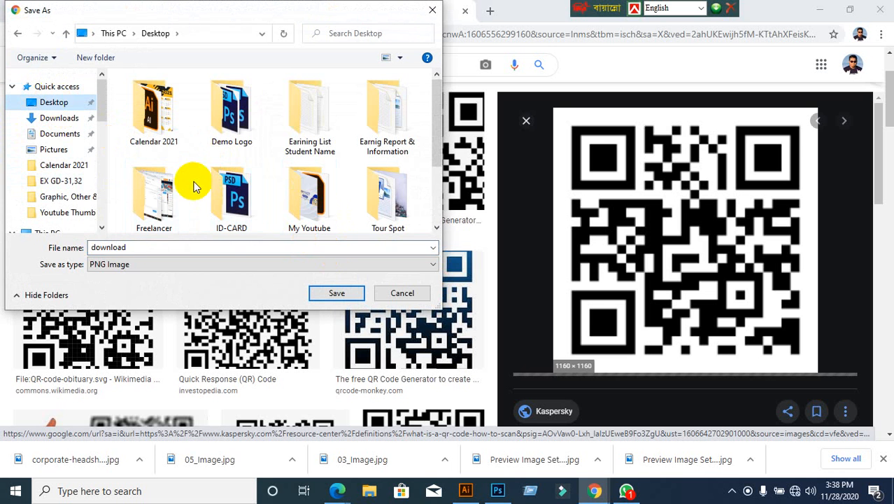
left_click(338, 292)
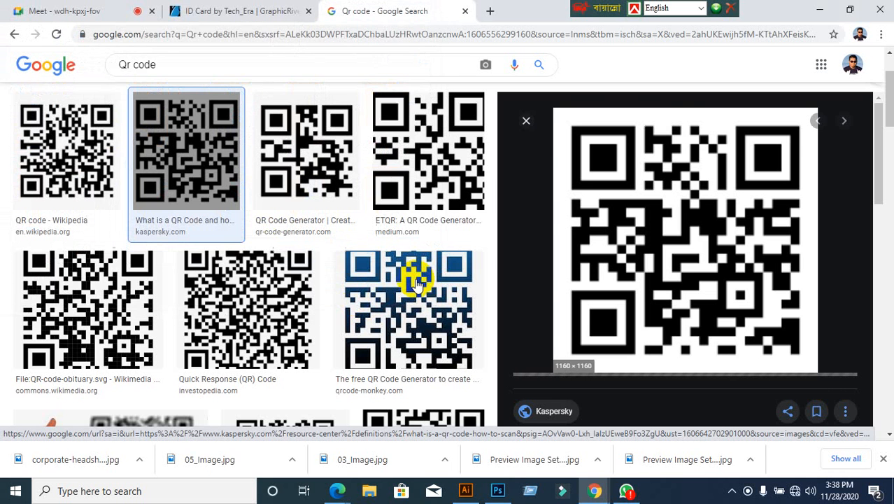
left_click(525, 121)
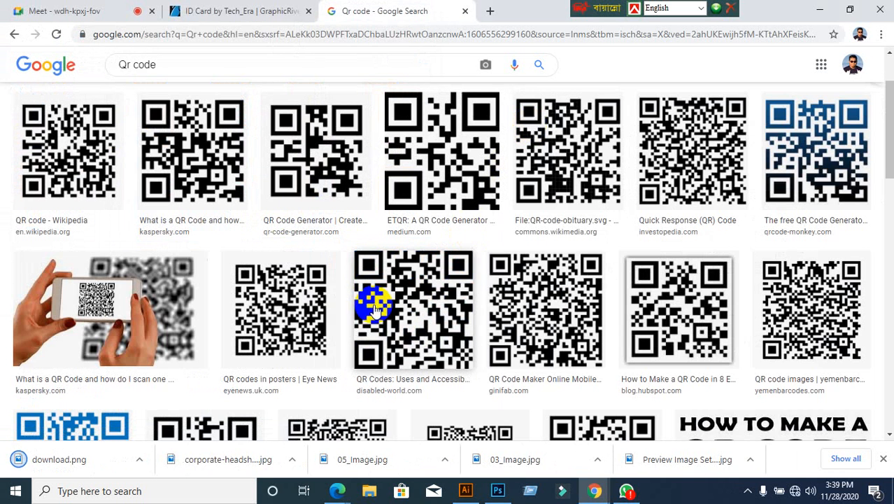
Step: Place download.png in Illustrator, dragging it over the old QR code on the card back
left_click(465, 490)
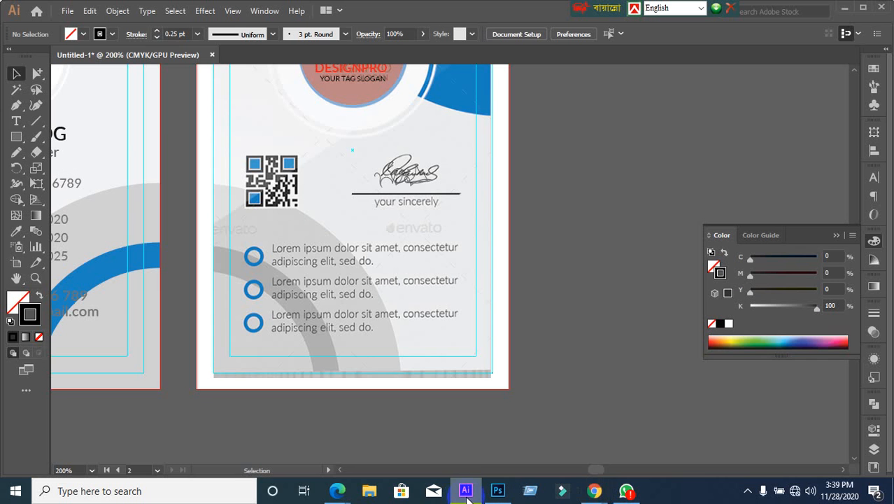
left_click(67, 11)
left_click(95, 223)
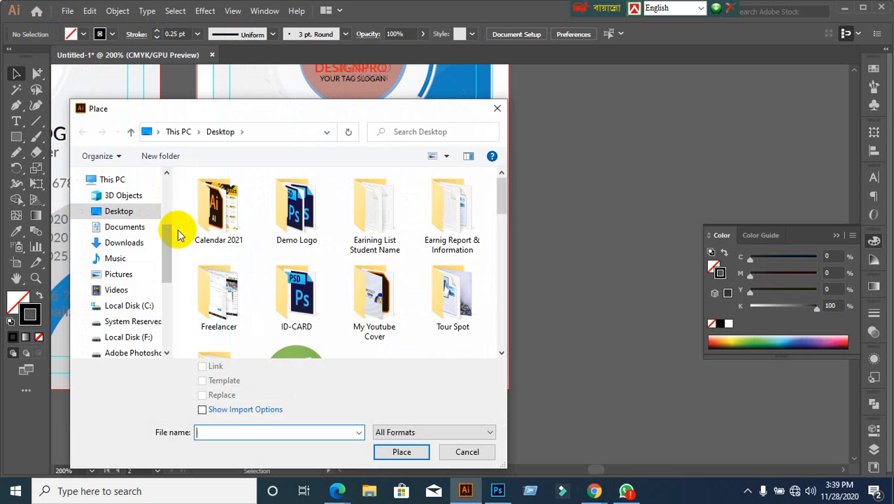
scroll(178, 234, "down", 3)
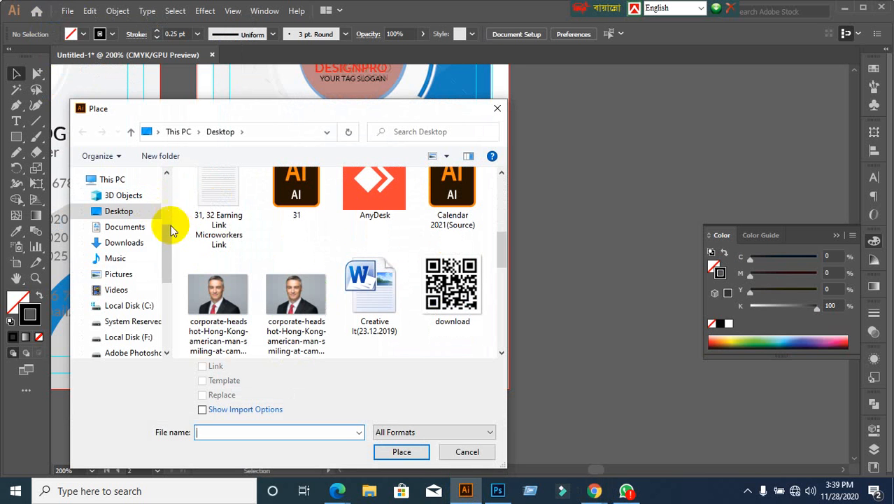
left_click(467, 292)
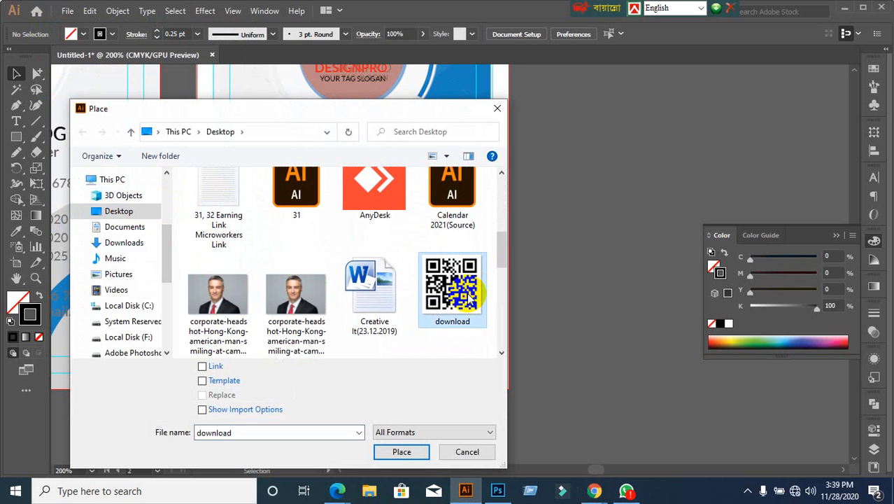
left_click(401, 451)
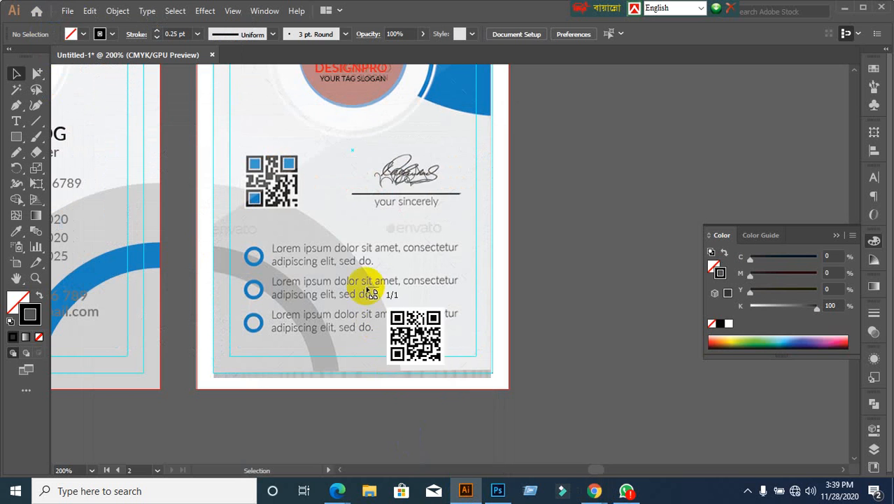
left_click_drag(241, 149, 320, 220)
Step: Scale the placed QR code down to cover the original placeholder
left_click(17, 75)
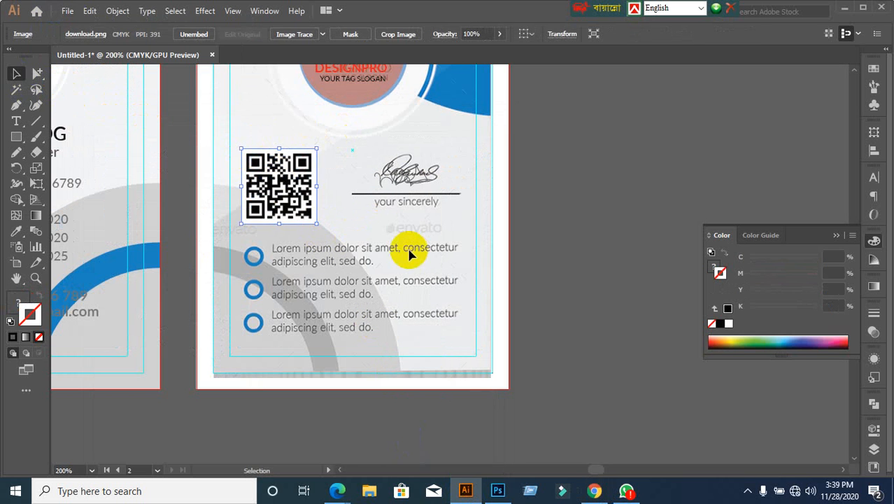
left_click_drag(319, 222, 286, 188)
left_click(624, 229)
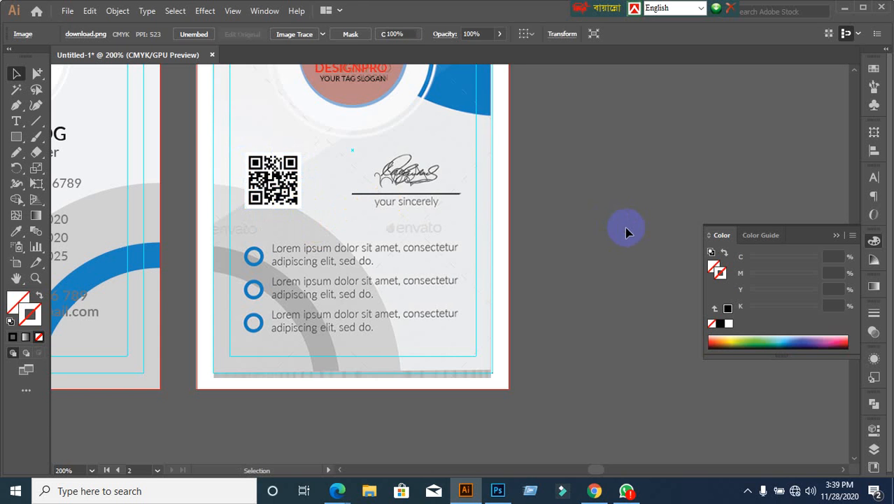
scroll(521, 272, "up", 1)
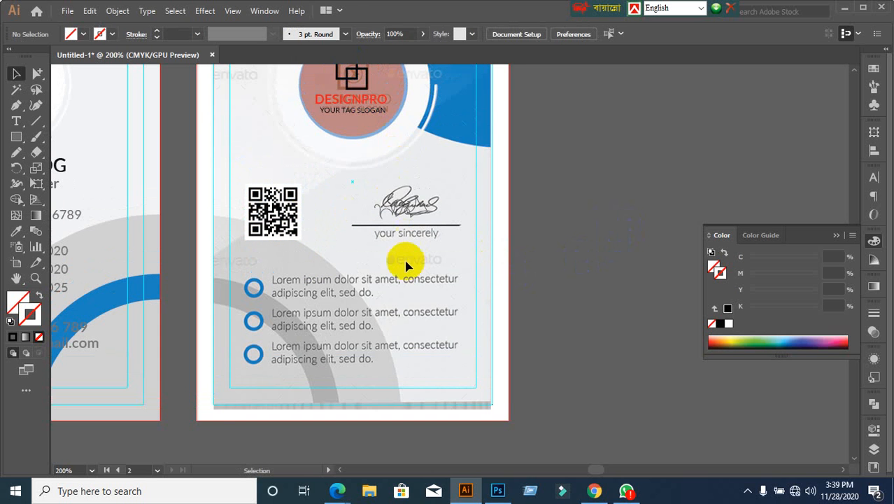
scroll(336, 314, "down", 2)
scroll(287, 238, "down", 1)
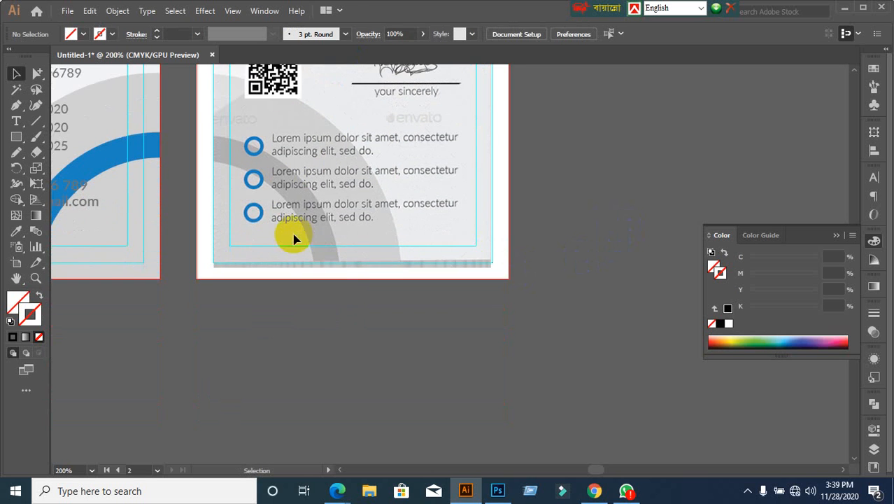
scroll(387, 267, "up", 1)
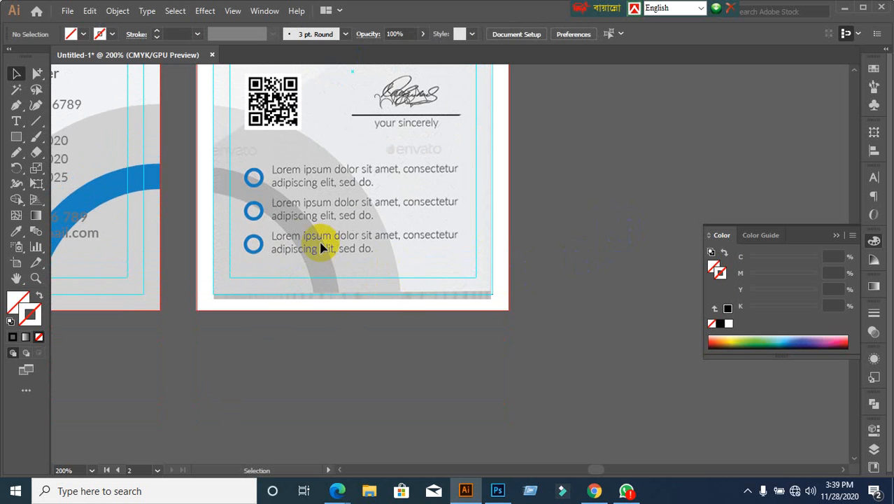
scroll(260, 261, "down", 1, "alt")
scroll(260, 261, "up", 1, "alt")
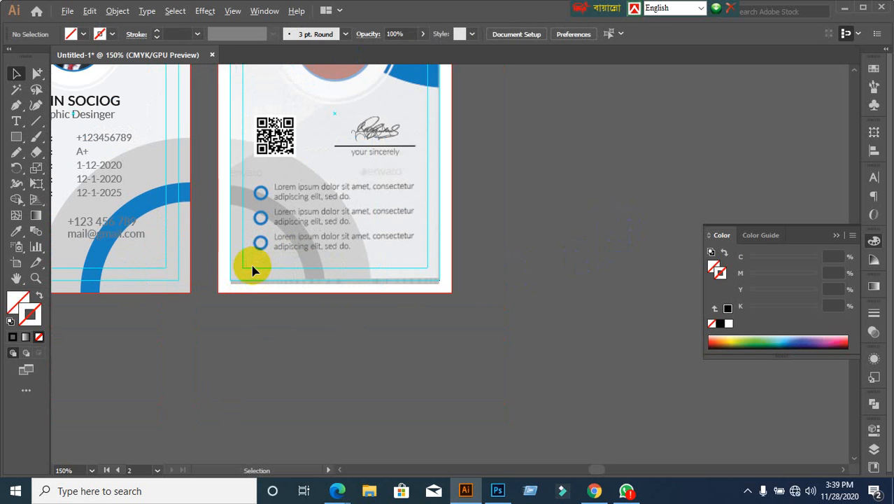
left_click(186, 266)
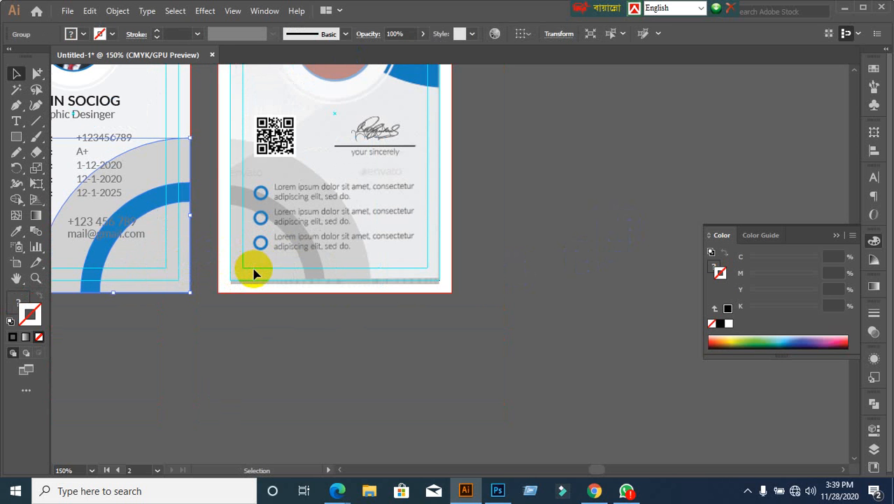
left_click(263, 319)
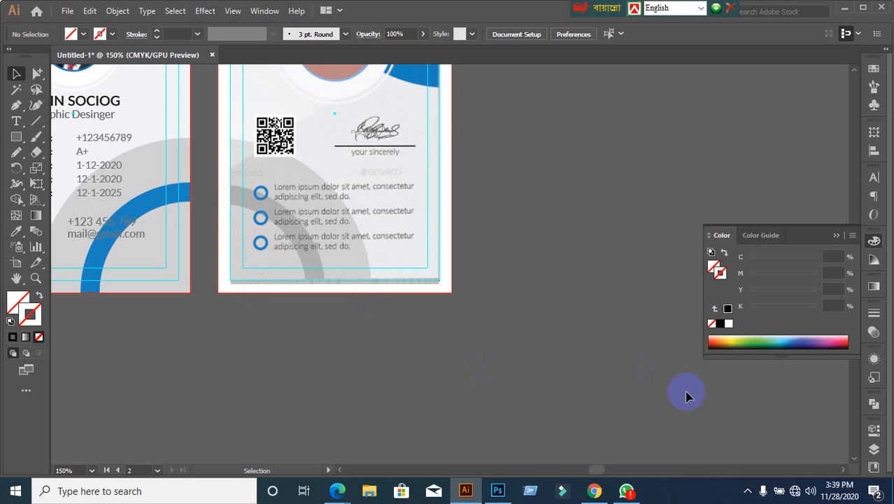
left_click(842, 9)
left_click(822, 9)
left_click(157, 224)
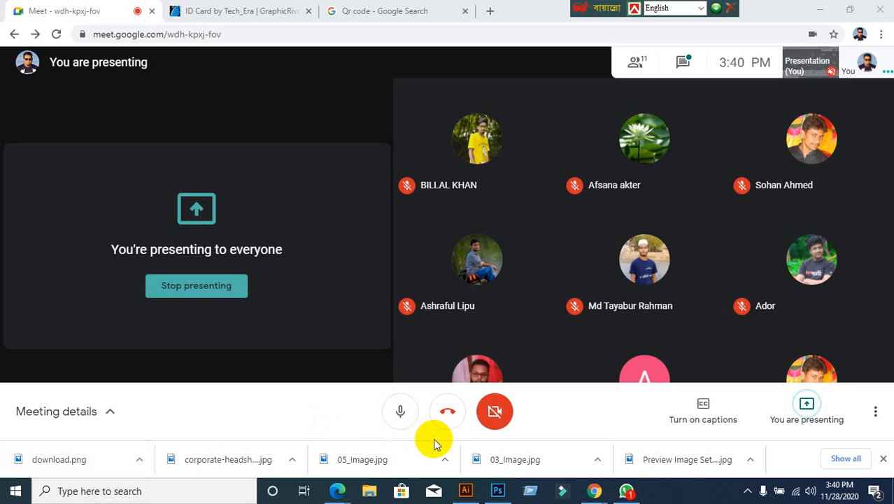
left_click(466, 490)
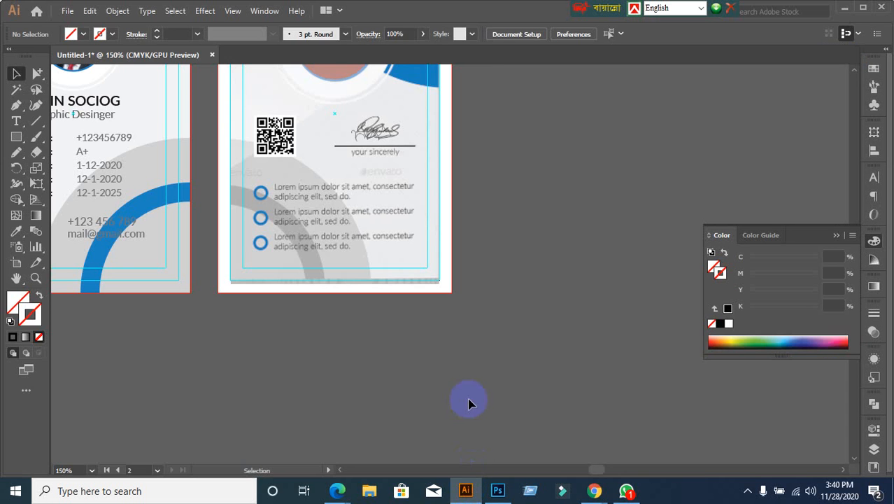
scroll(468, 403, "up", 3)
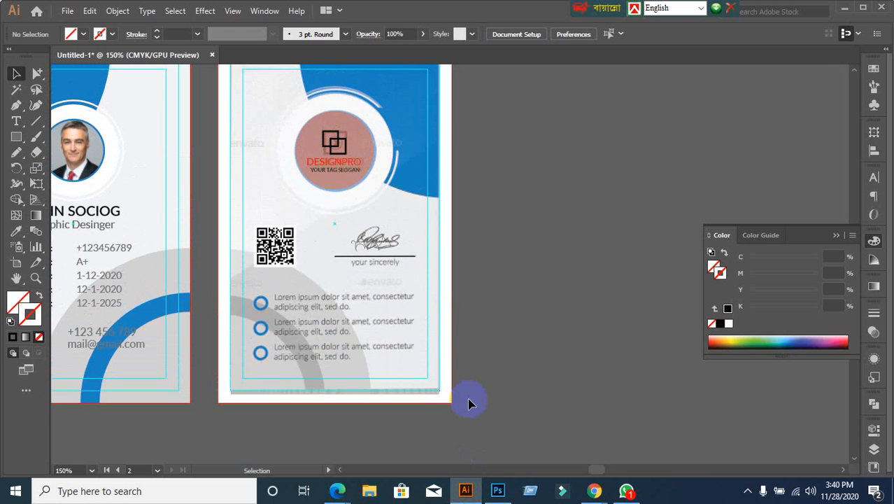
scroll(468, 403, "up", 1)
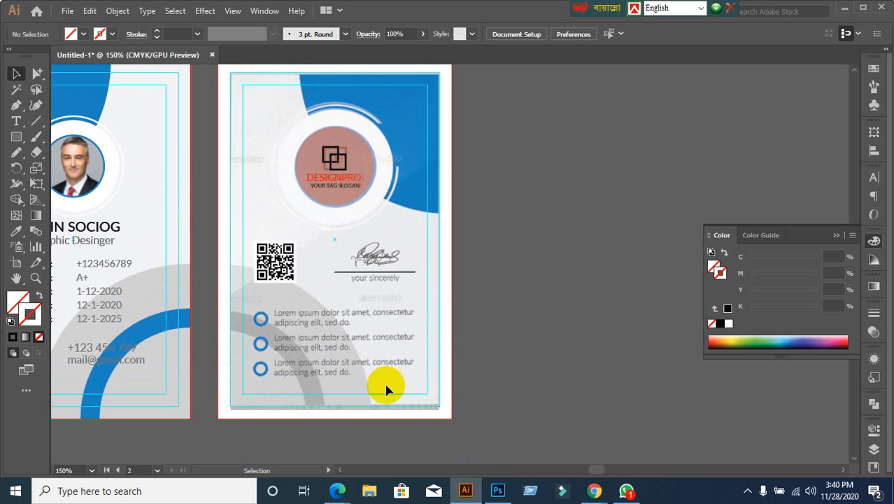
scroll(326, 338, "down", 1)
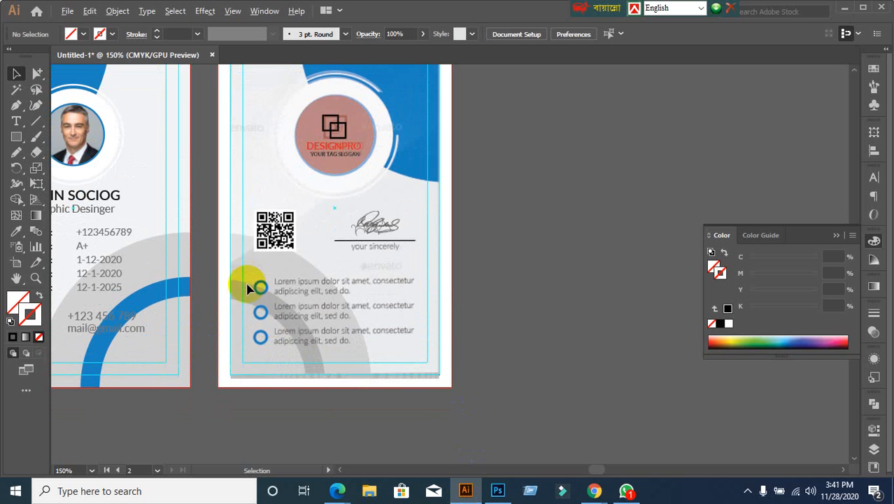
scroll(251, 288, "up", 1)
scroll(265, 326, "down", 2)
scroll(264, 326, "down", 1)
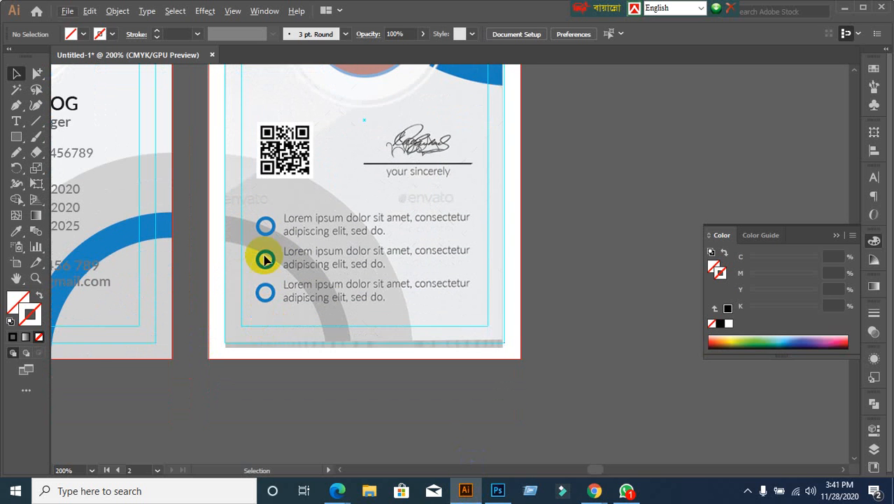
scroll(272, 280, "down", 1)
scroll(256, 347, "up", 1)
left_click_drag(256, 347, 349, 332)
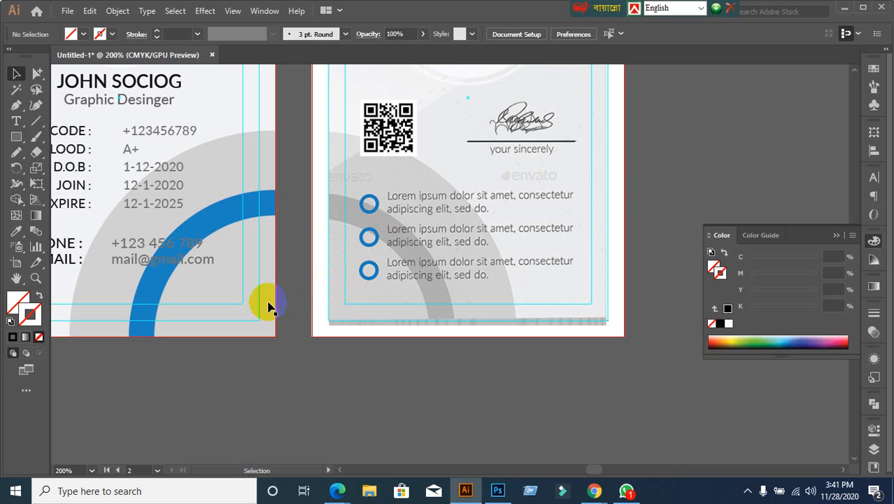
Step: Drag a copy of the grey quarter-circle group from the front card onto the card back
left_click(239, 275)
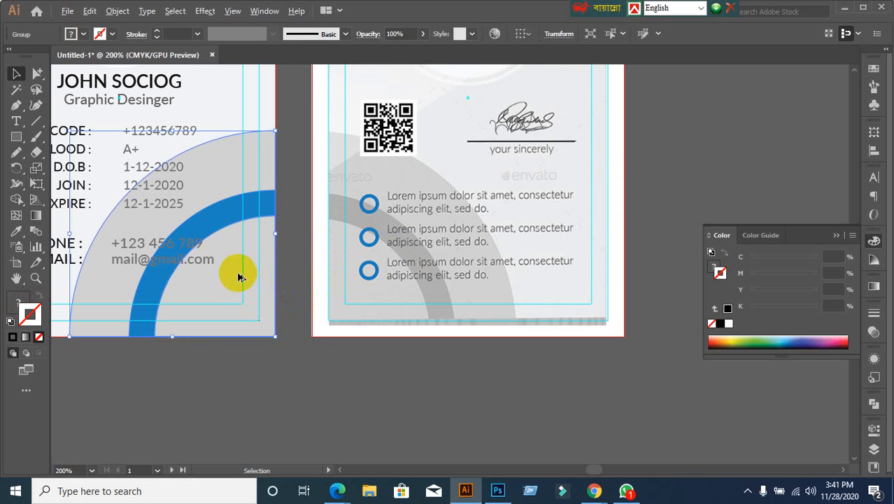
left_click_drag(238, 277, 525, 333)
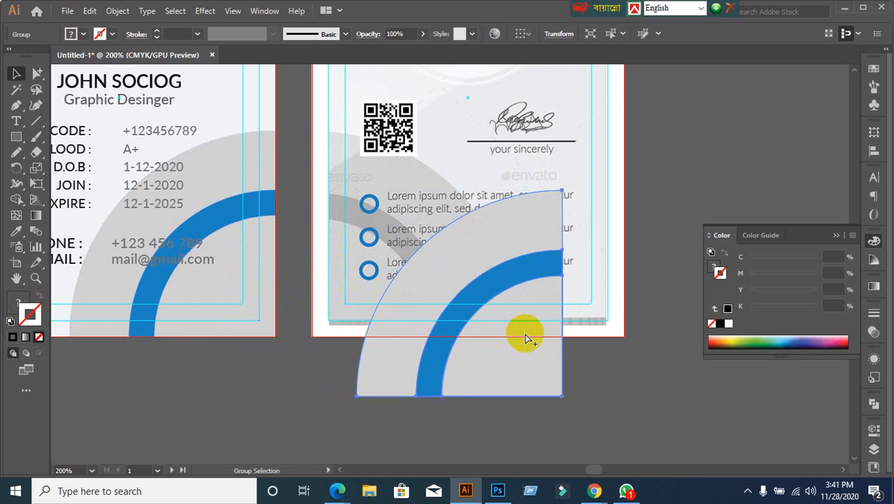
key("ctrl+z")
left_click(375, 418)
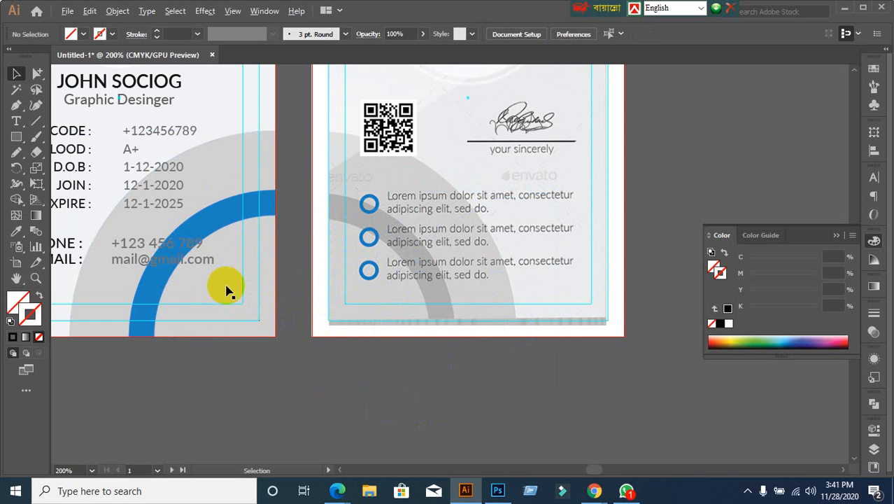
left_click_drag(240, 288, 519, 354)
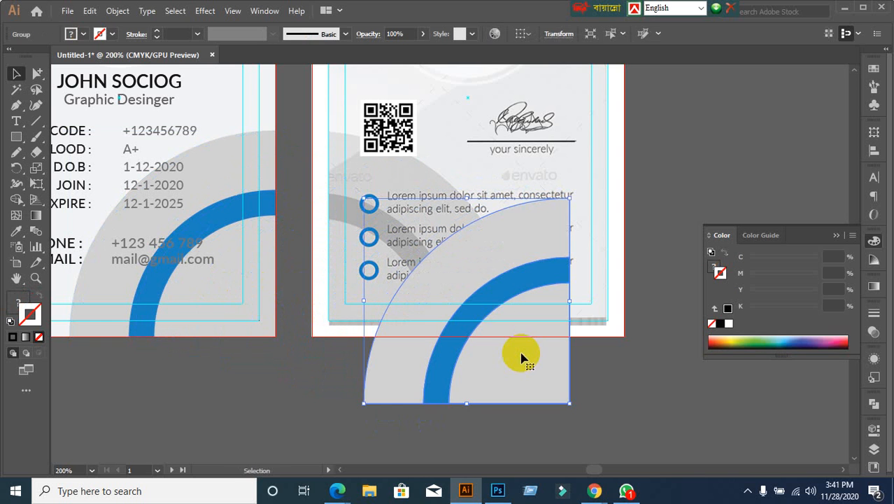
Step: Reflect the copied quarter circle across the vertical axis
right_click(522, 356)
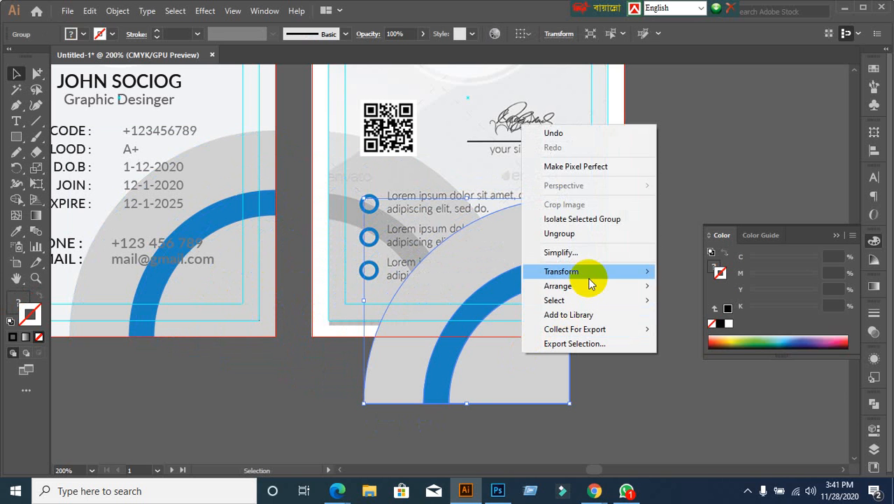
mouse_move(590, 273)
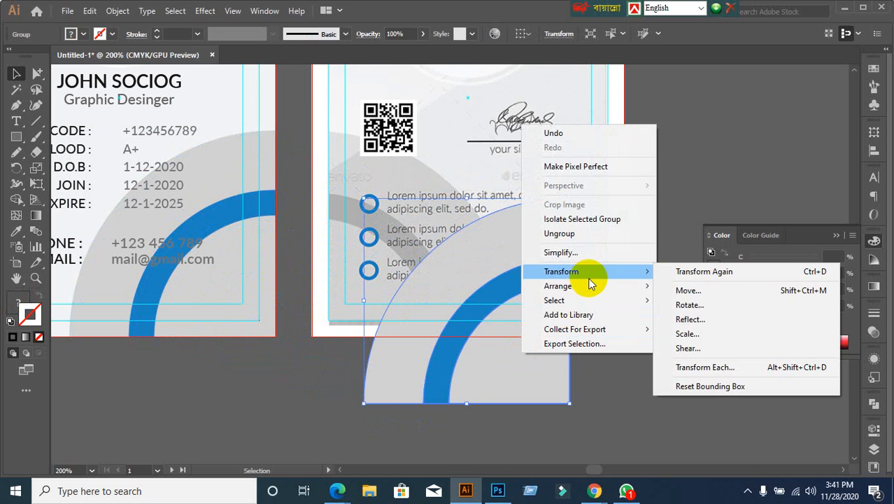
left_click(687, 319)
left_click(763, 296)
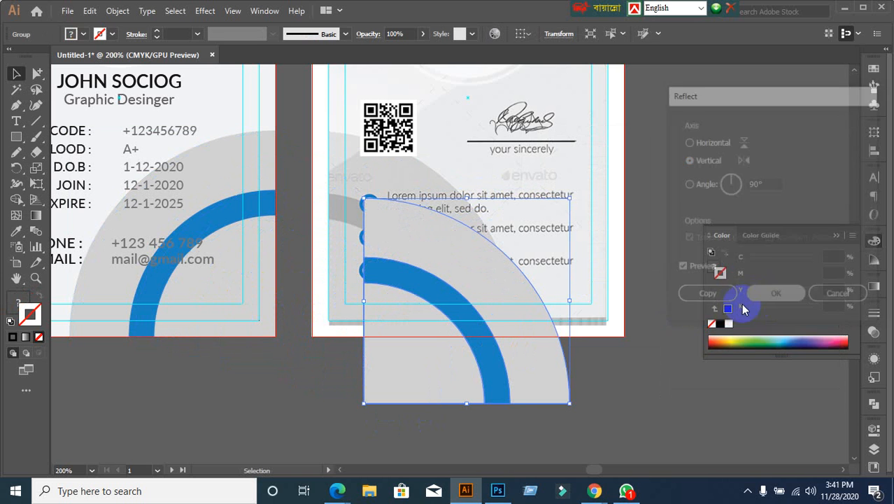
left_click(668, 355)
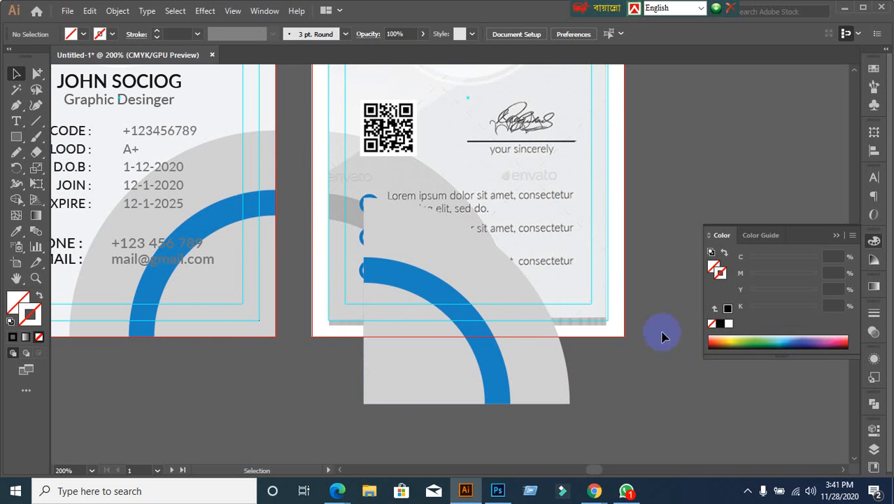
left_click(621, 319)
Step: Align the mirrored quarter circle to the back card's bottom-left corner, then delete it
key("ctrl+a")
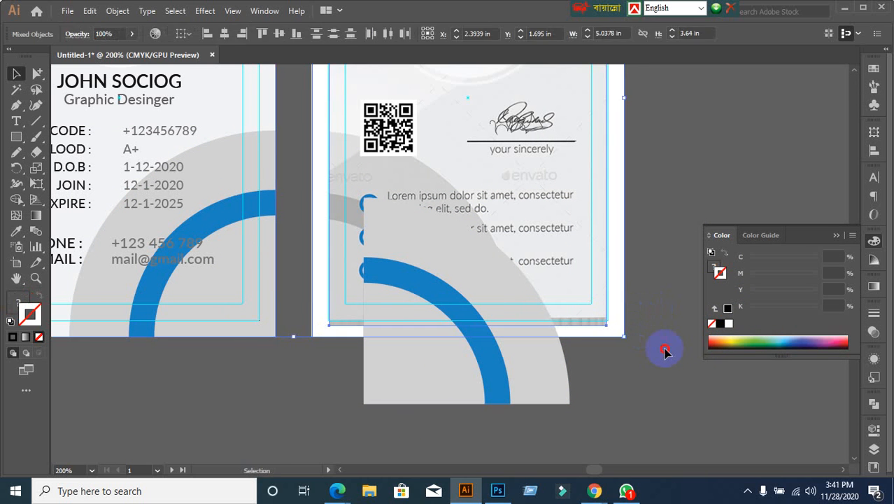
left_click(601, 351)
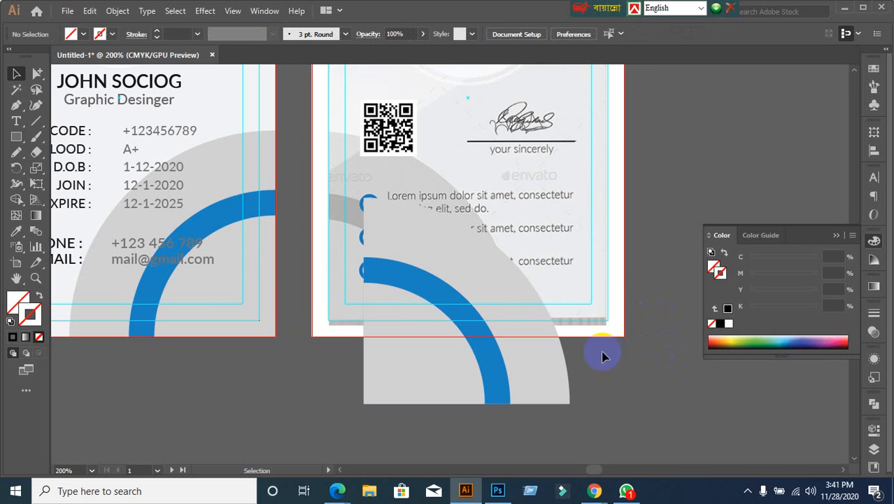
left_click(551, 370)
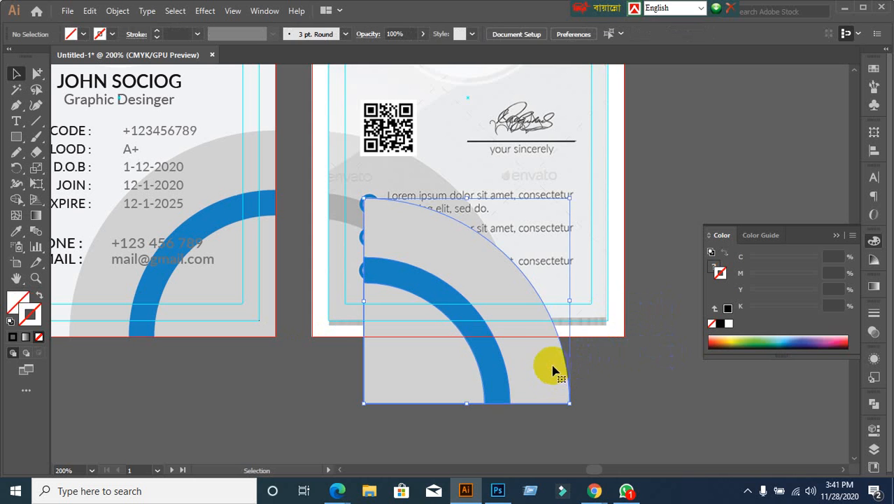
left_click(620, 241, "shift")
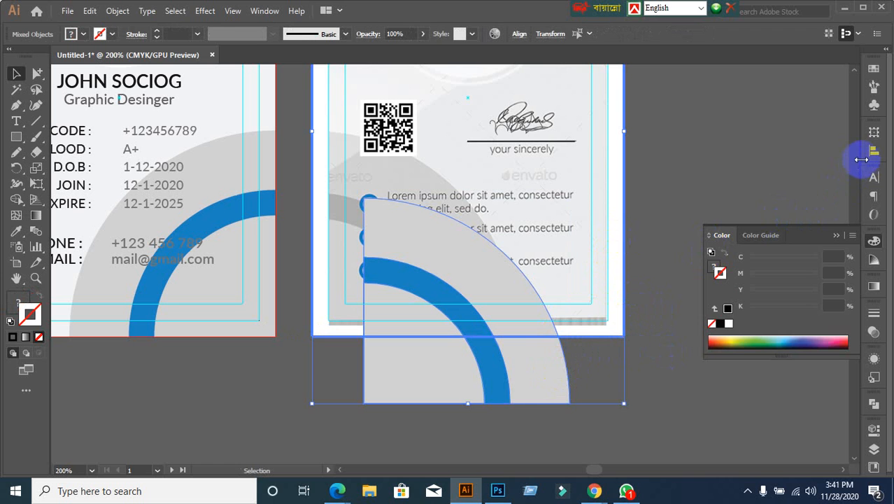
left_click(867, 156)
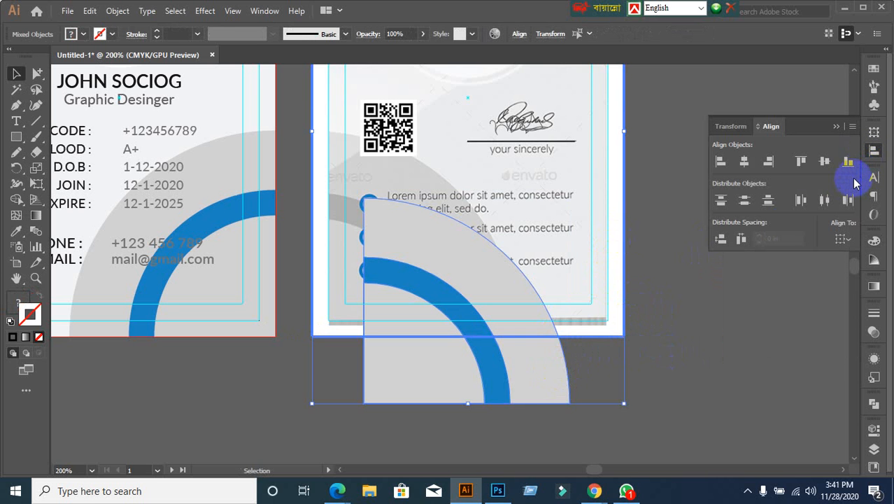
left_click(847, 161)
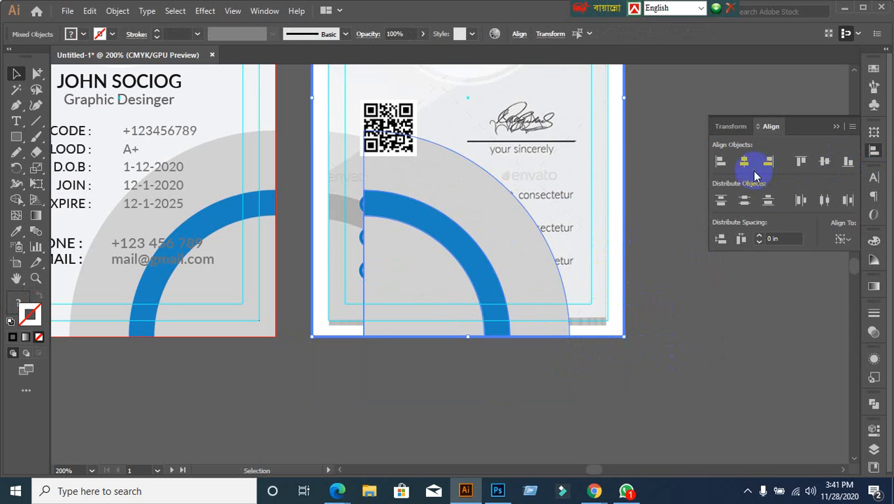
left_click(721, 161)
left_click(712, 297)
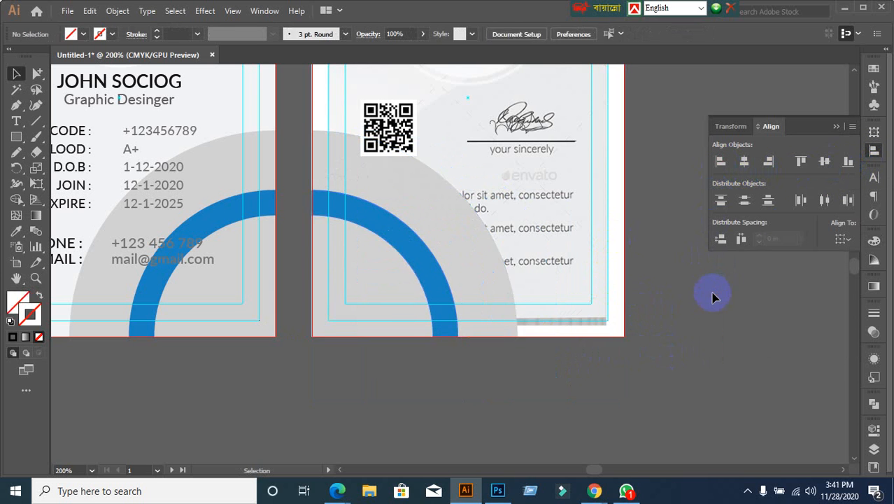
left_click(453, 305)
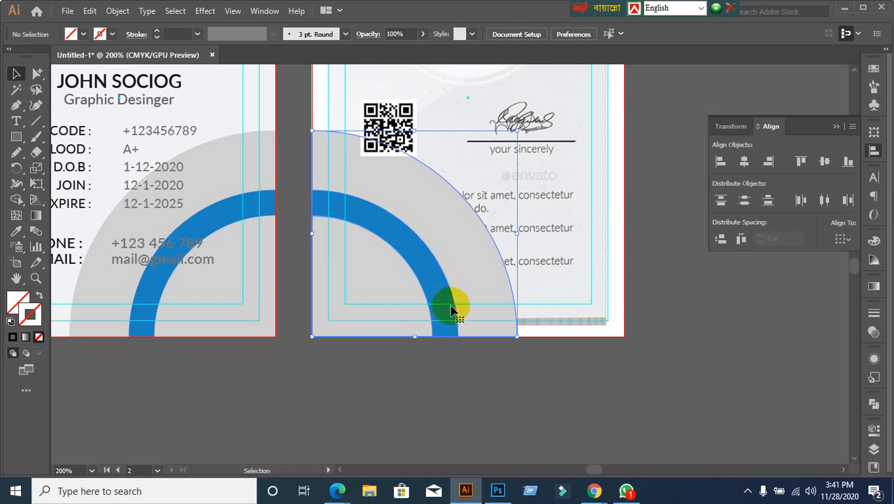
key("ctrl+x")
Step: Zoom in on the bullet list and pick the Ellipse Tool from the Rectangle flyout
scroll(450, 233, "down", 2)
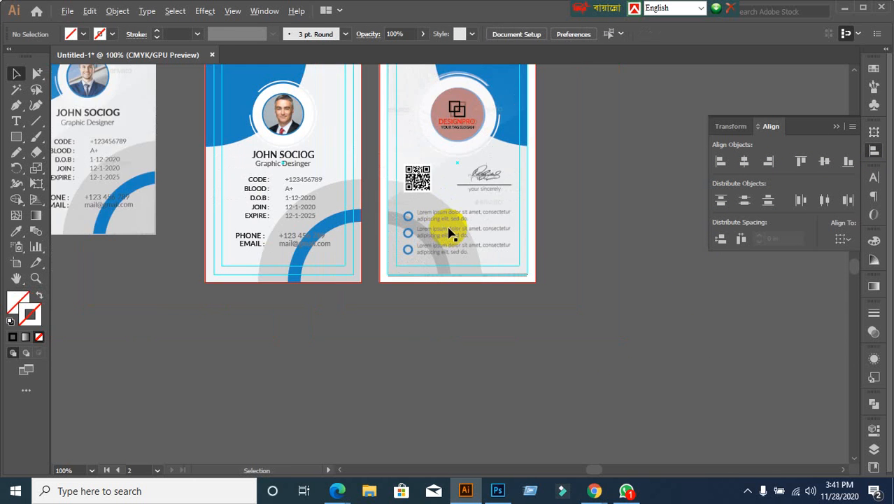
scroll(450, 233, "up", 2)
scroll(449, 227, "up", 1)
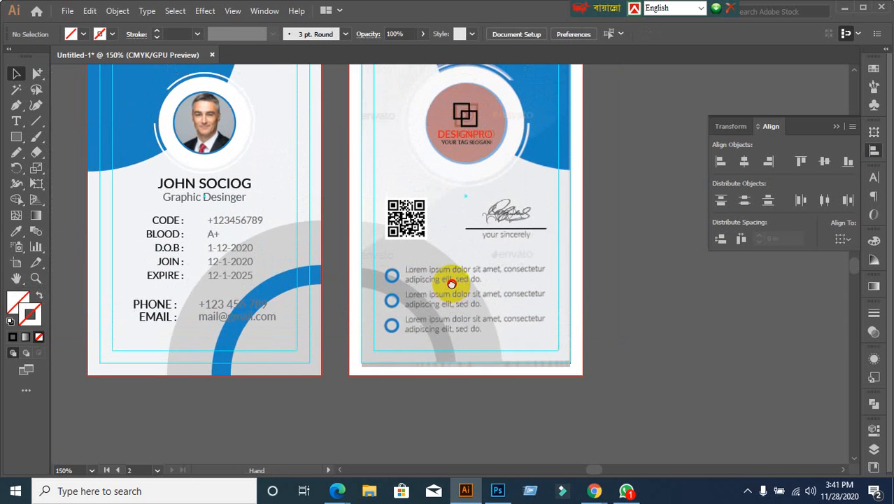
scroll(437, 312, "up", 1)
scroll(442, 309, "down", 3)
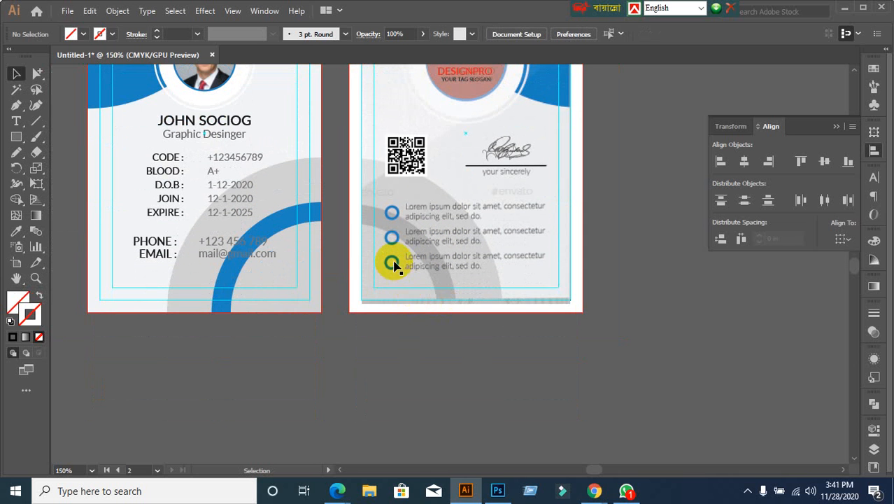
scroll(399, 243, "up", 1)
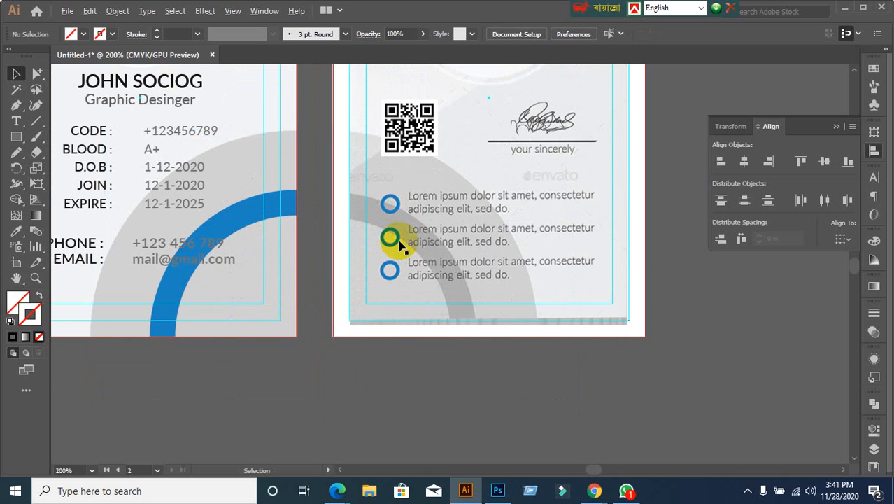
scroll(399, 243, "up", 1)
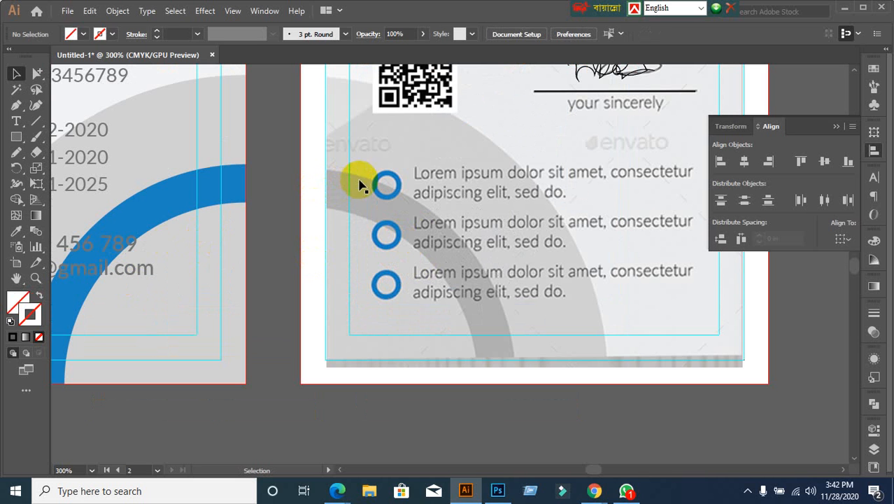
left_click(25, 141)
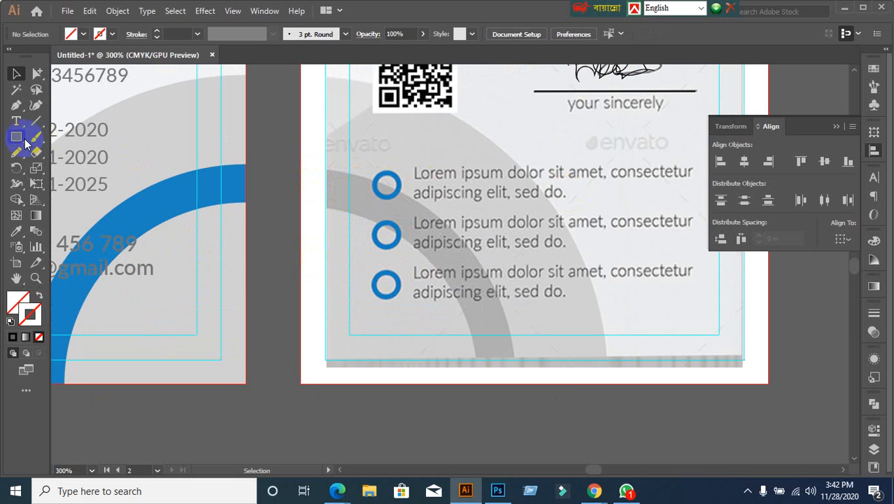
left_click_drag(22, 136, 60, 170)
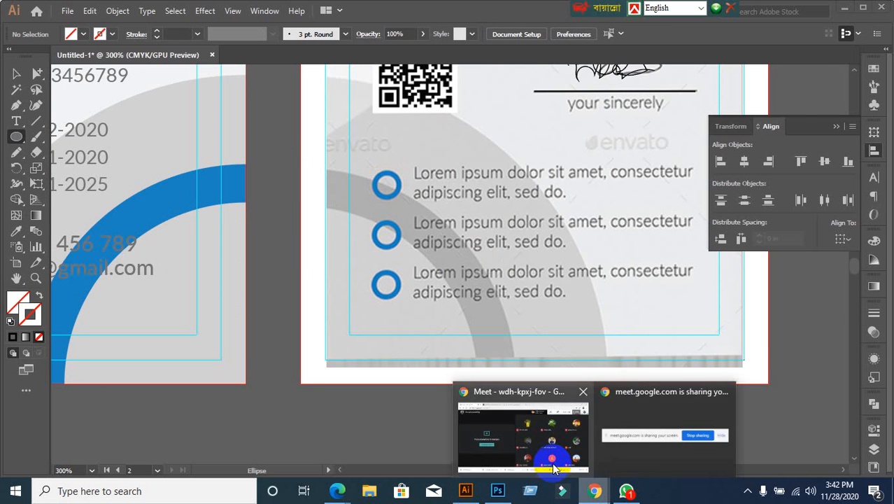
left_click(542, 451)
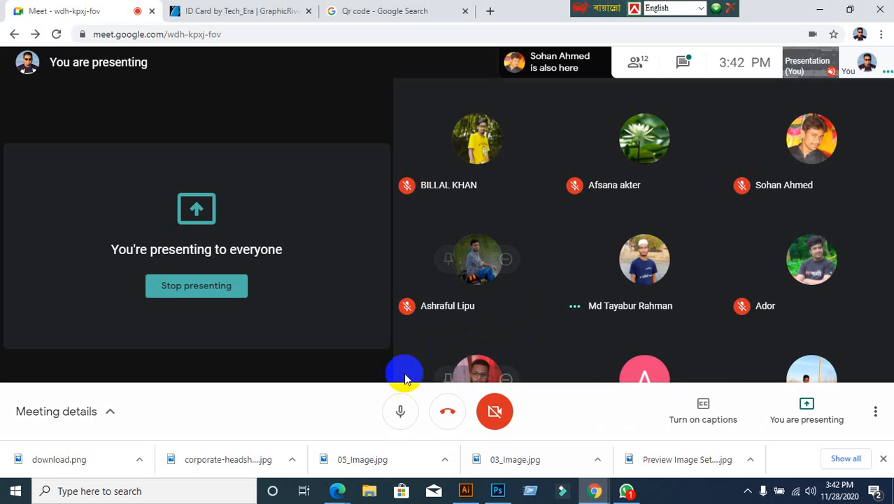
left_click(400, 412)
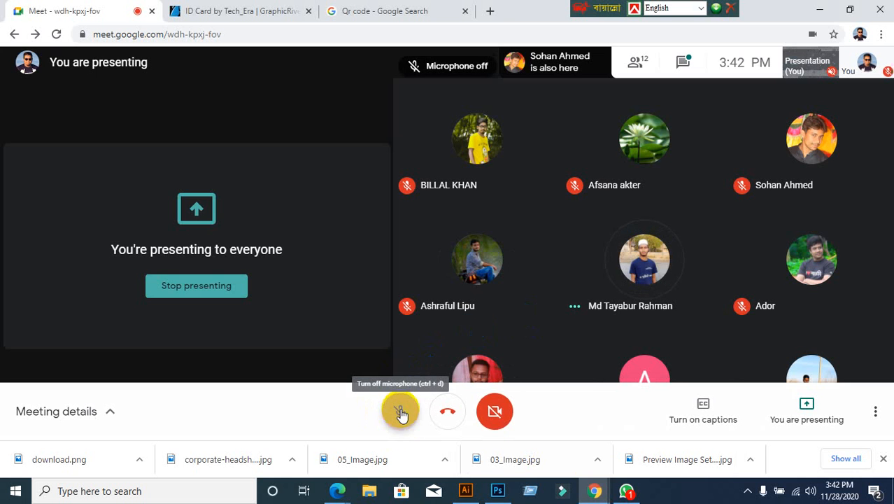
left_click(821, 7)
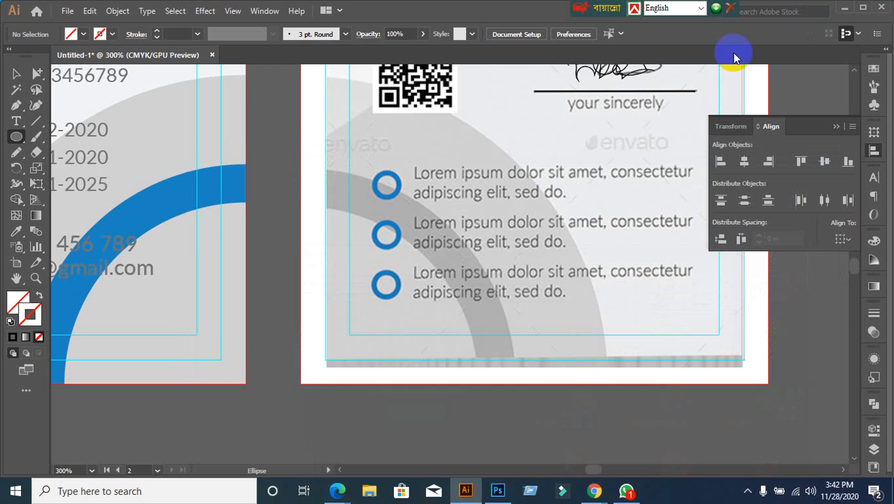
left_click(845, 11)
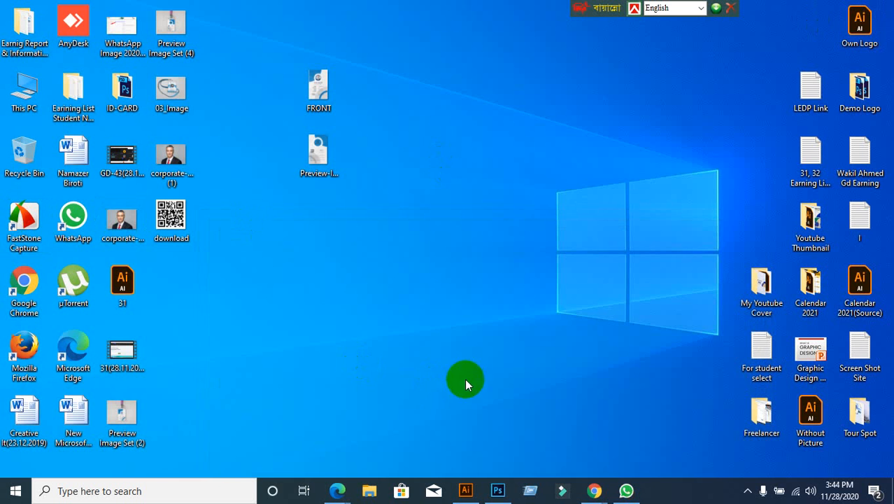
left_click(465, 490)
mouse_move(595, 488)
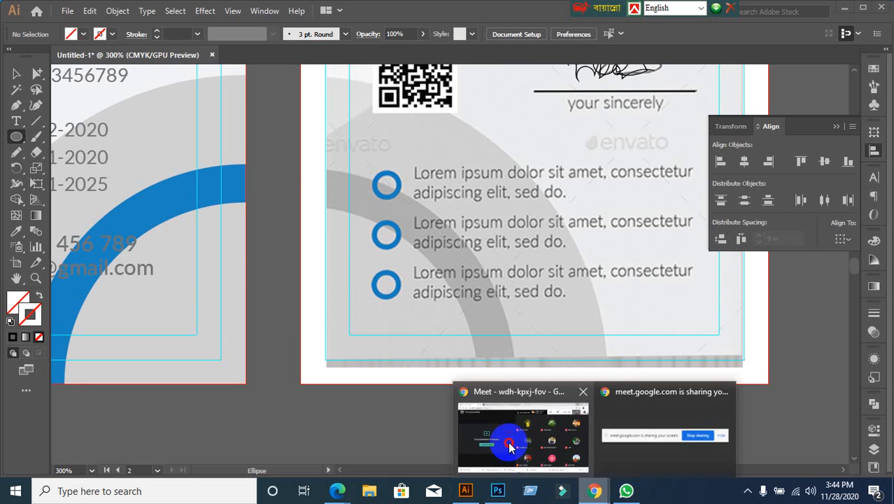
left_click(511, 442)
left_click(399, 409)
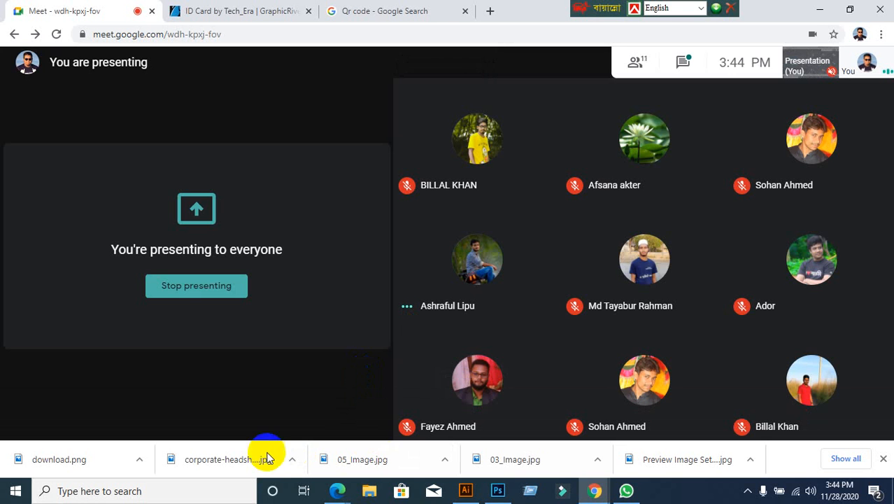
left_click(464, 491)
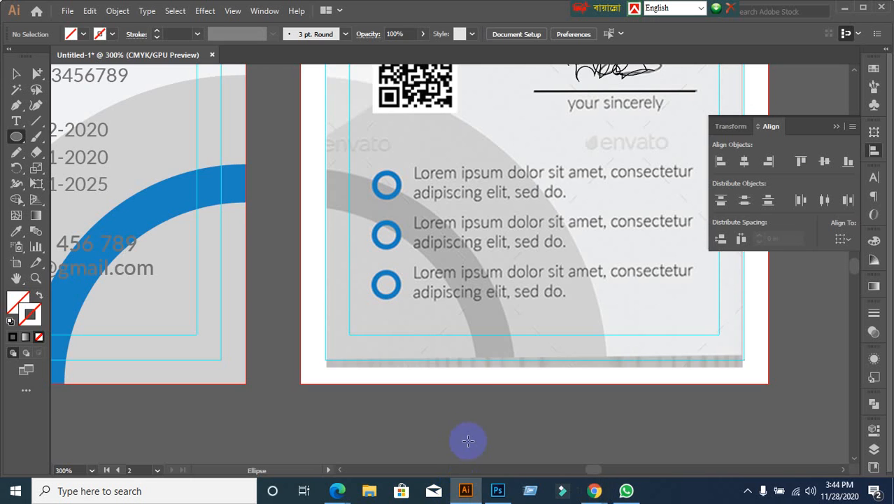
scroll(477, 392, "up", 1)
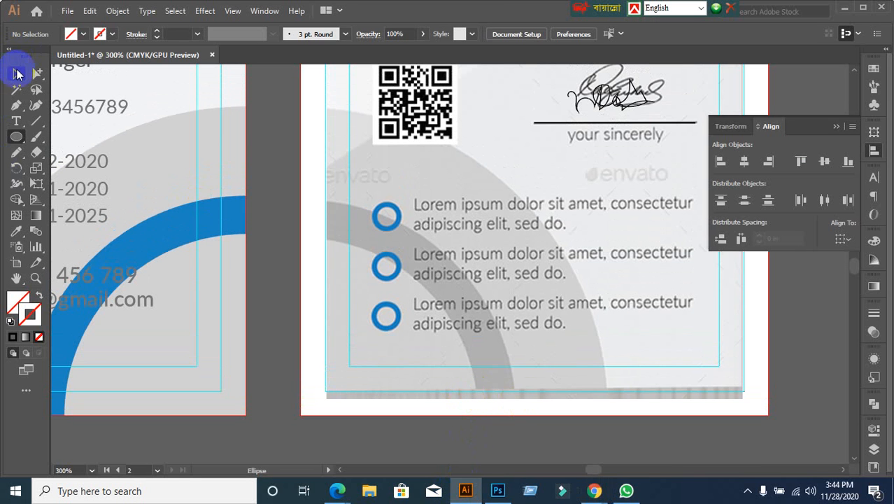
Step: Draw a circle over the first blue bullet ring with no fill and a black stroke
left_click(17, 72)
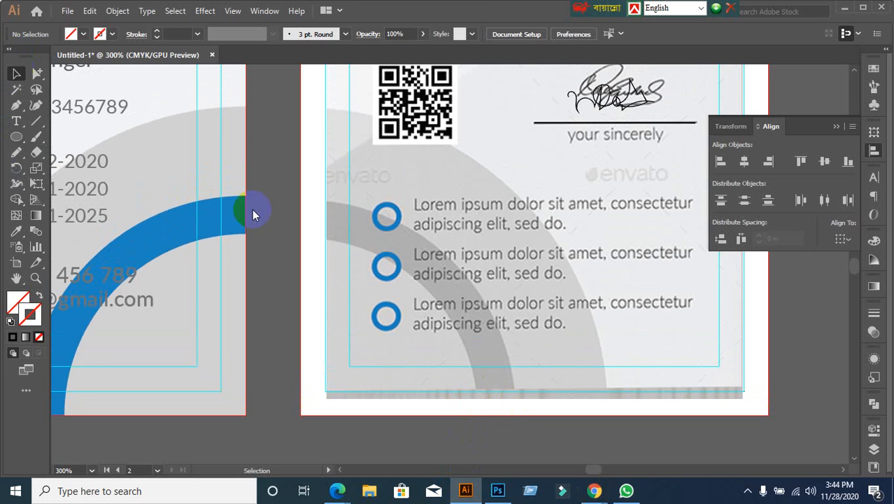
left_click(16, 138)
scroll(155, 175, "down", 2)
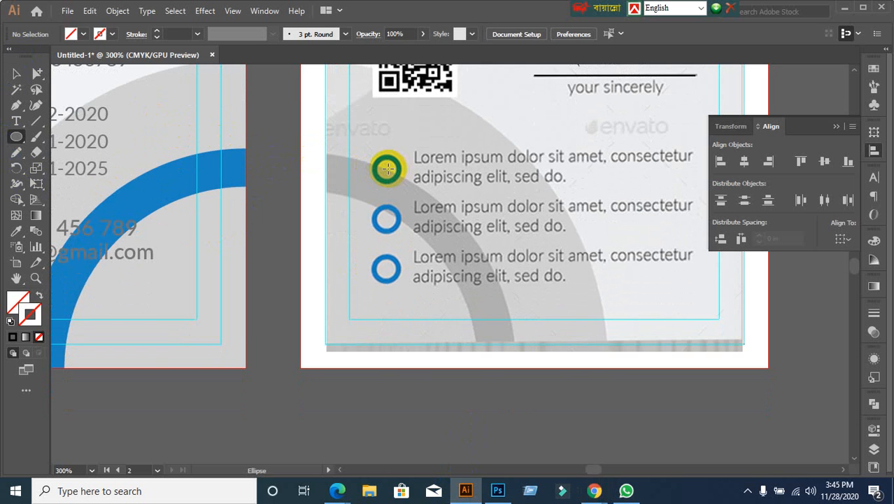
left_click_drag(390, 174, 403, 184)
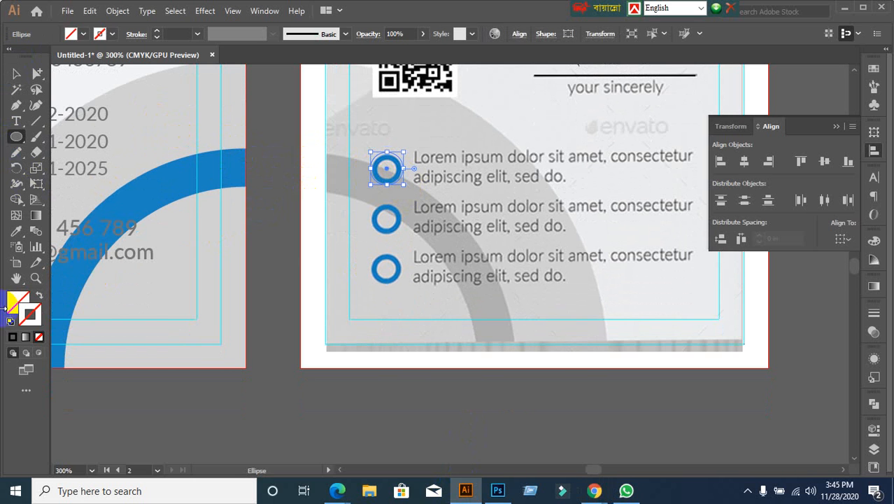
left_click(12, 338)
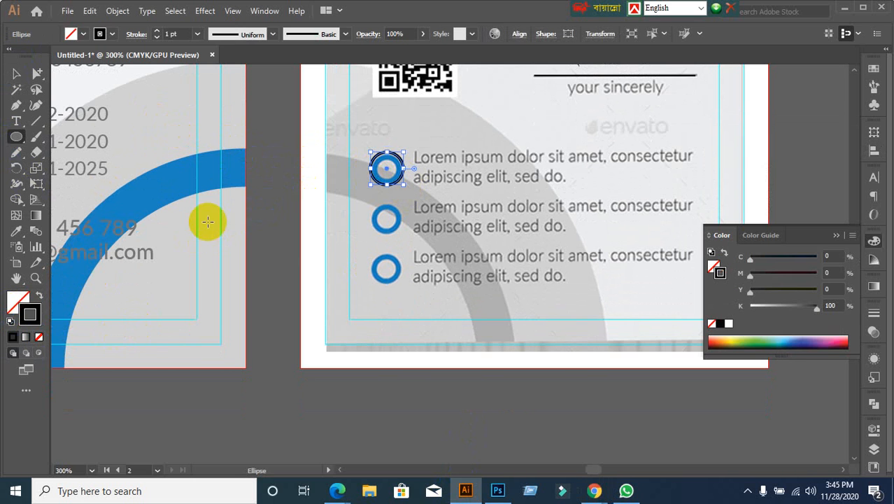
scroll(392, 252, "up", 2)
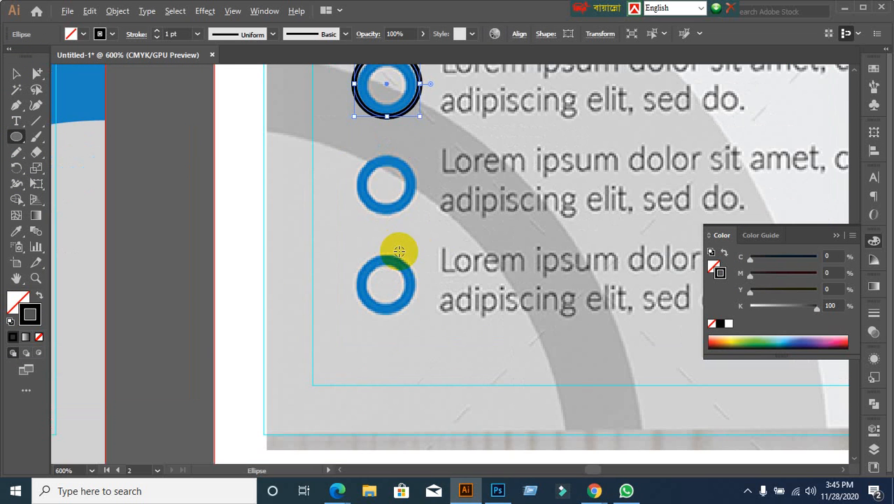
scroll(309, 167, "down", 1)
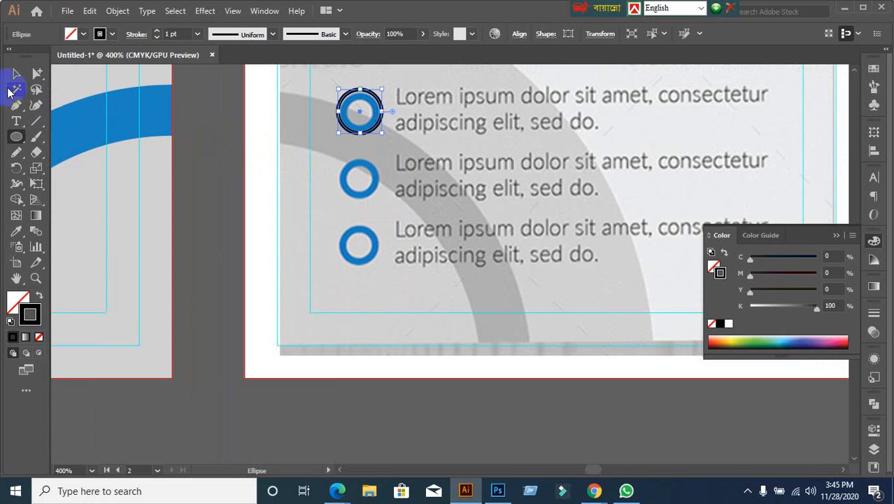
Step: Shrink the circle to match the ring and give it a 2 pt stroke
left_click(16, 74)
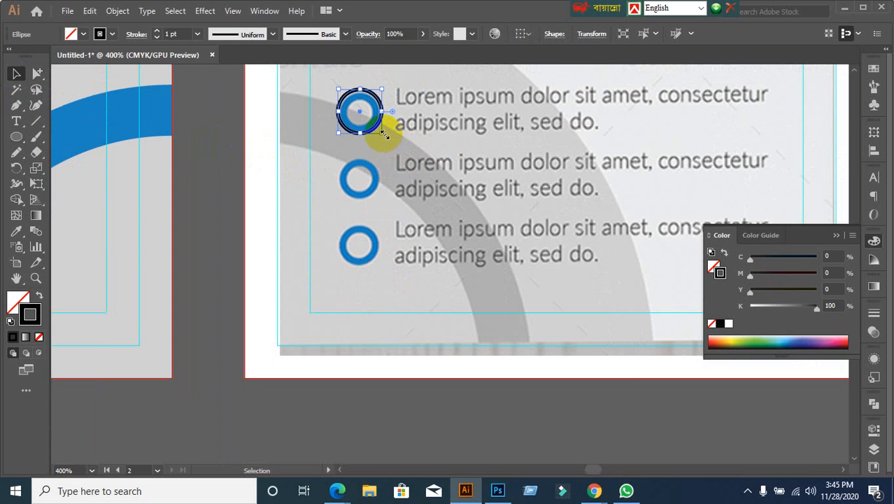
left_click_drag(383, 134, 380, 133)
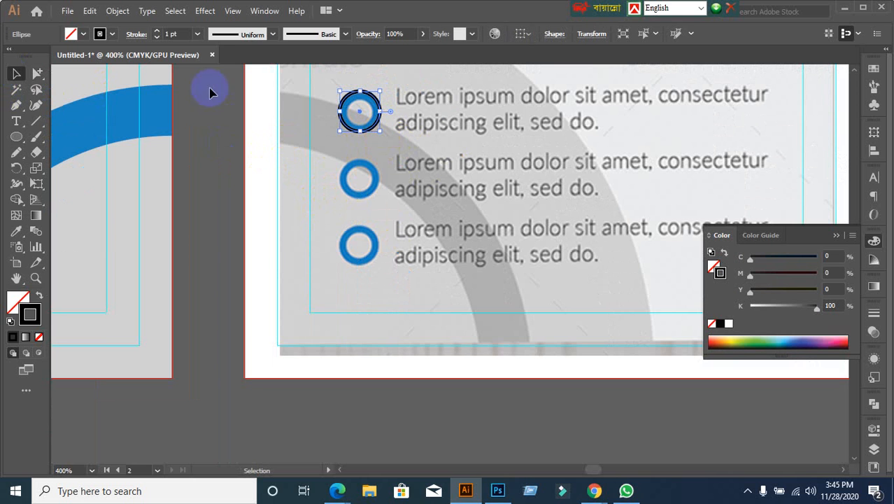
left_click(179, 31)
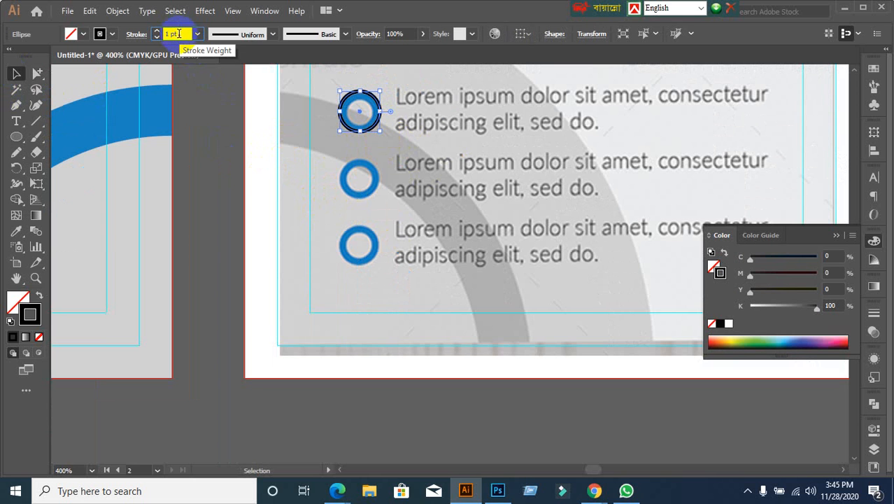
key("Up")
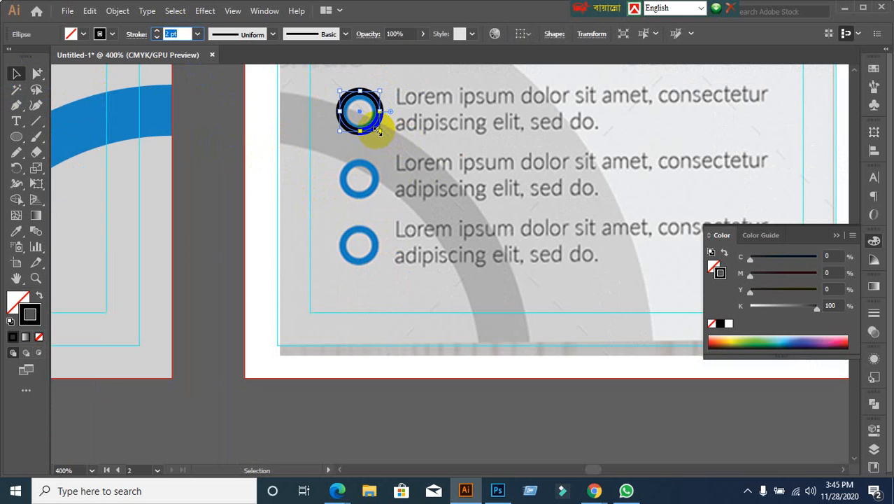
left_click_drag(378, 132, 375, 127)
left_click(235, 210)
scroll(278, 242, "down", 1)
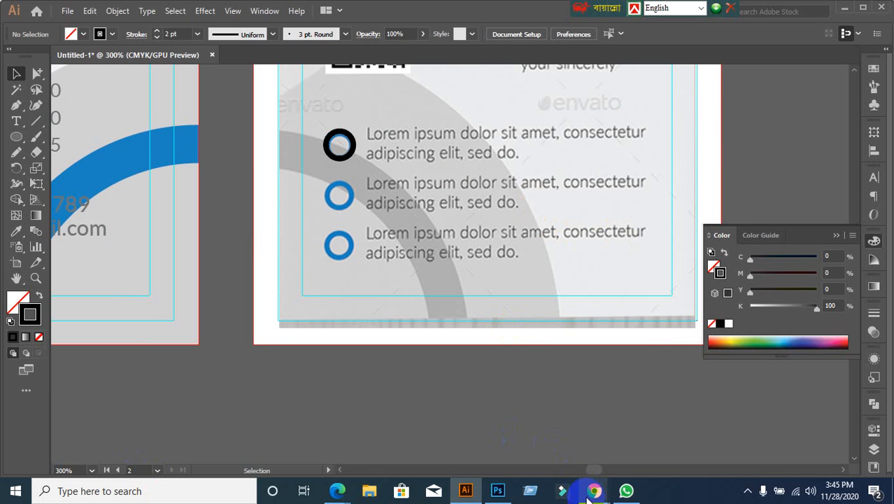
Step: In Chrome, search Google for lorem ipsum and open lipsum.com
mouse_move(587, 494)
left_click(529, 442)
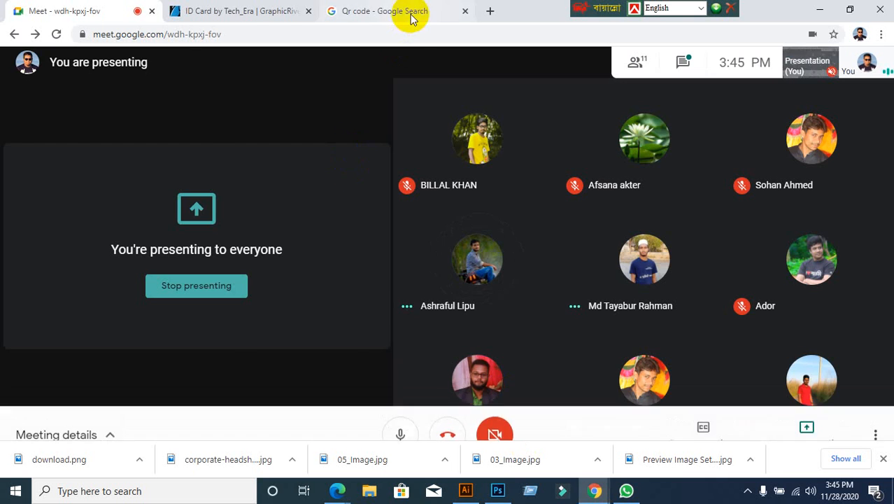
left_click(409, 13)
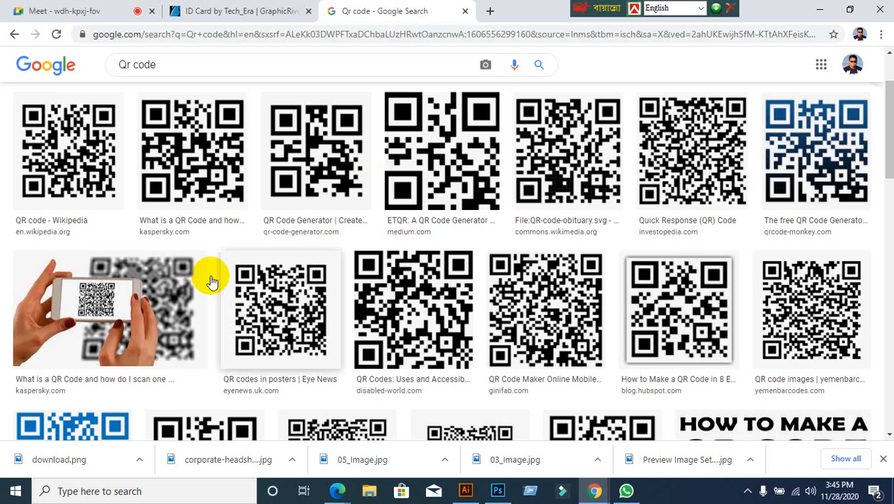
left_click(332, 238)
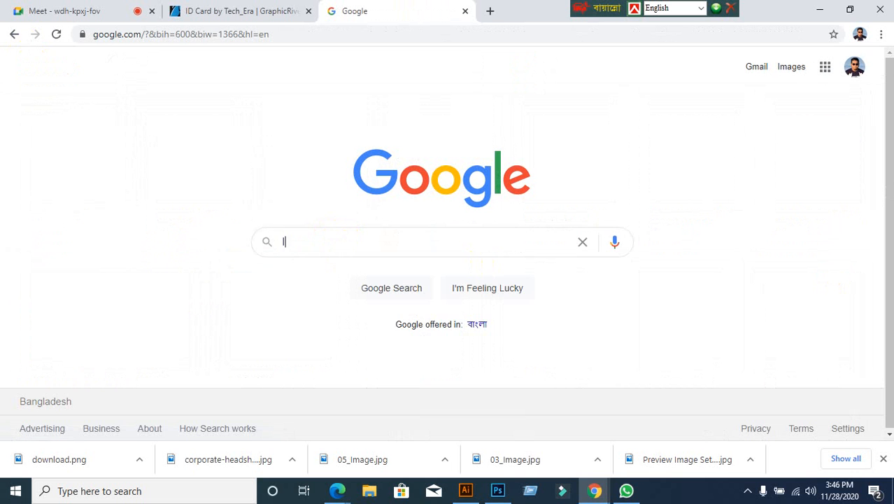
type("lorm")
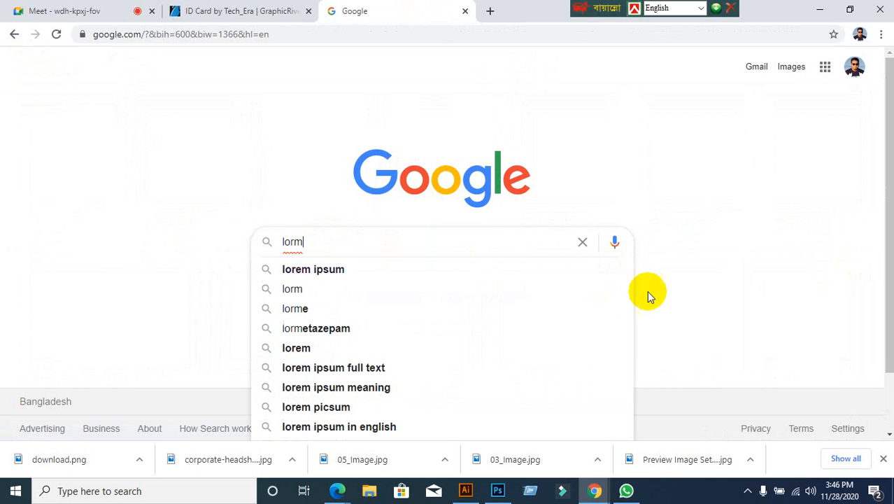
left_click(294, 271)
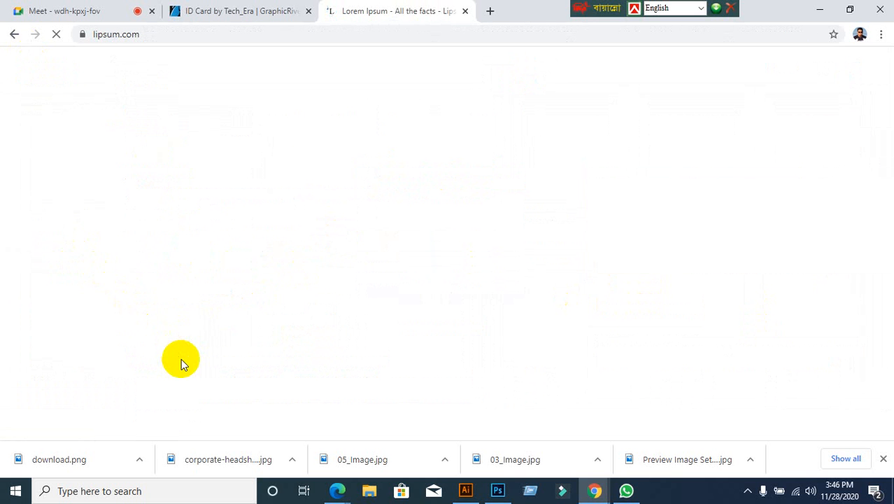
Step: Copy the first Lorem Ipsum sentence and go back to Illustrator
scroll(182, 360, "down", 3)
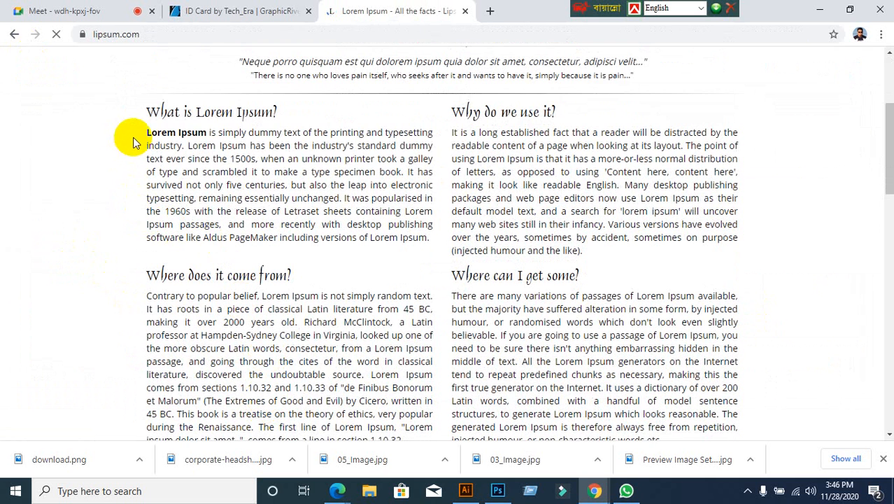
left_click_drag(146, 132, 184, 147)
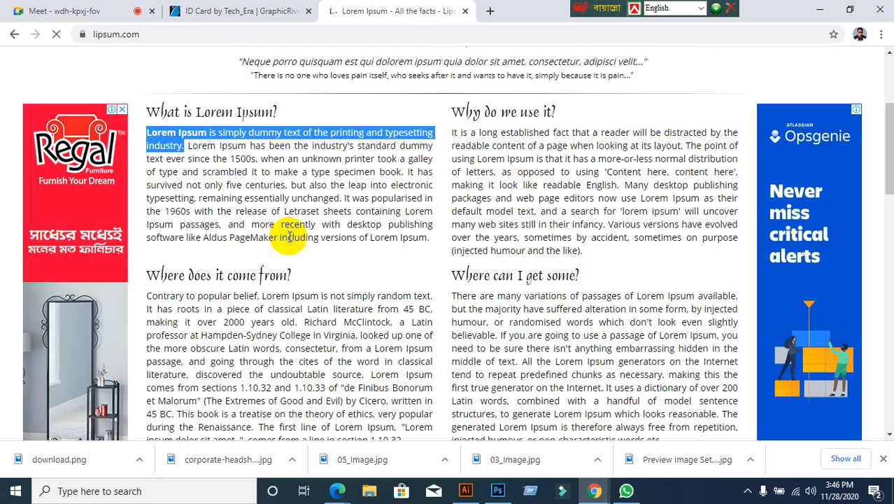
left_click(470, 488)
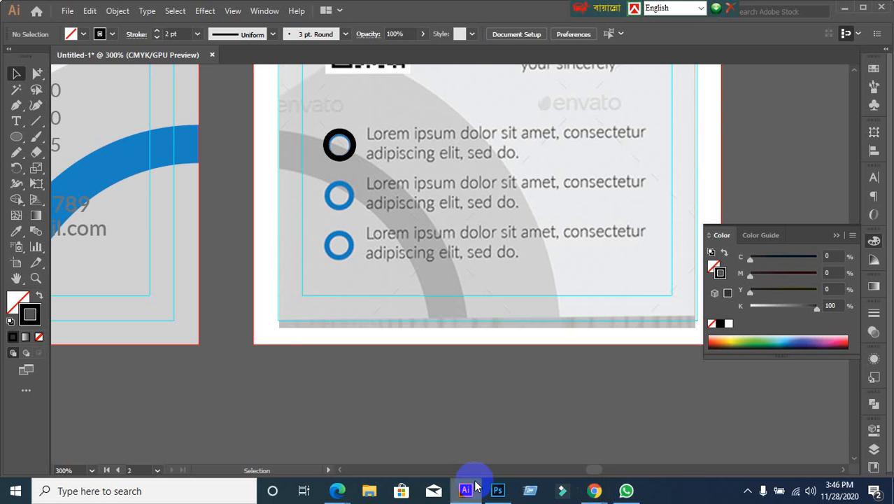
Step: Paste the copied Lorem Ipsum sentence into a new text box beside the black ring
left_click(16, 120)
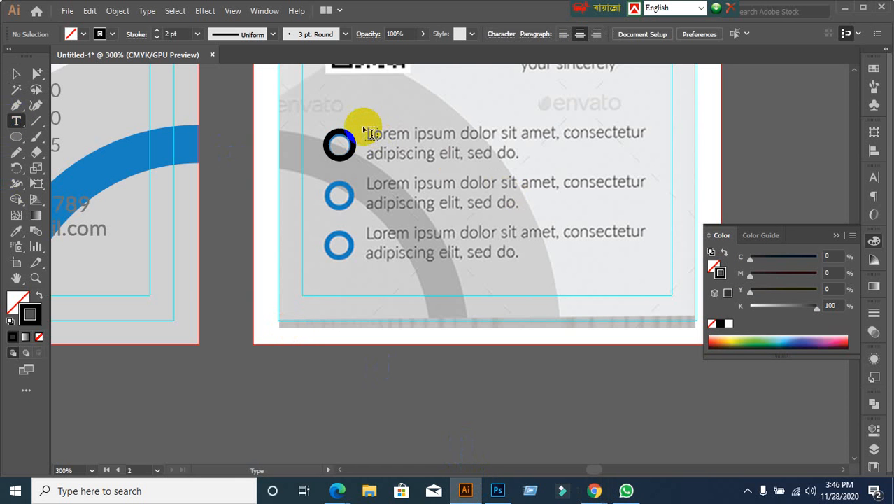
left_click_drag(363, 128, 648, 161)
type("LOREM IPSUM IS SIMPLY DUMMY TEXT OF THE PRINTING AND TYPESETTING INDUSTRY.")
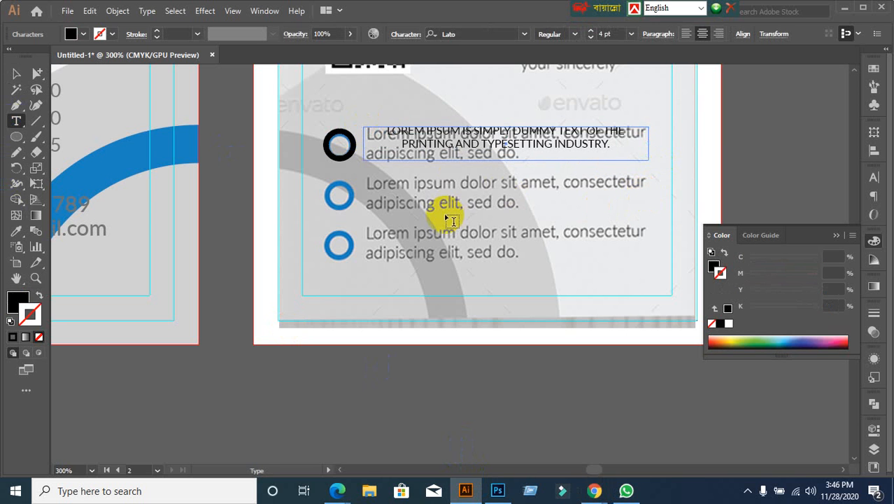
left_click(16, 73)
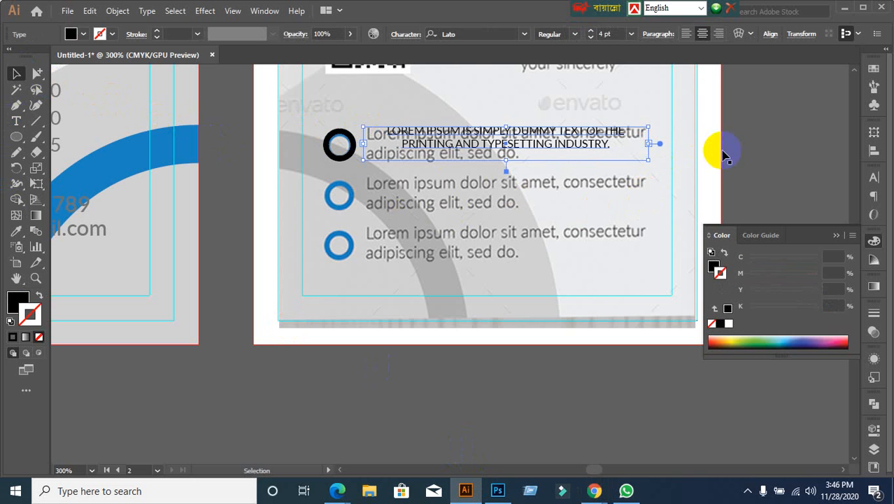
Step: Make the pasted text red and turn off All Caps
left_click(72, 34)
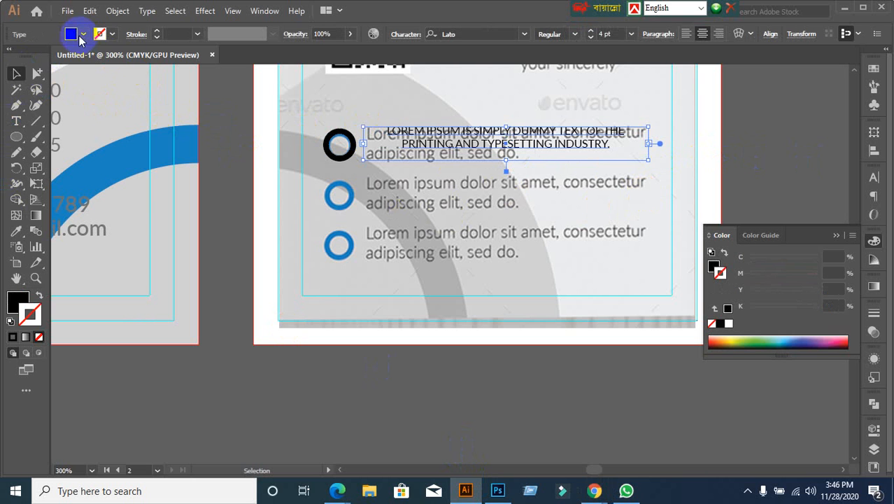
left_click(37, 57)
left_click(45, 56)
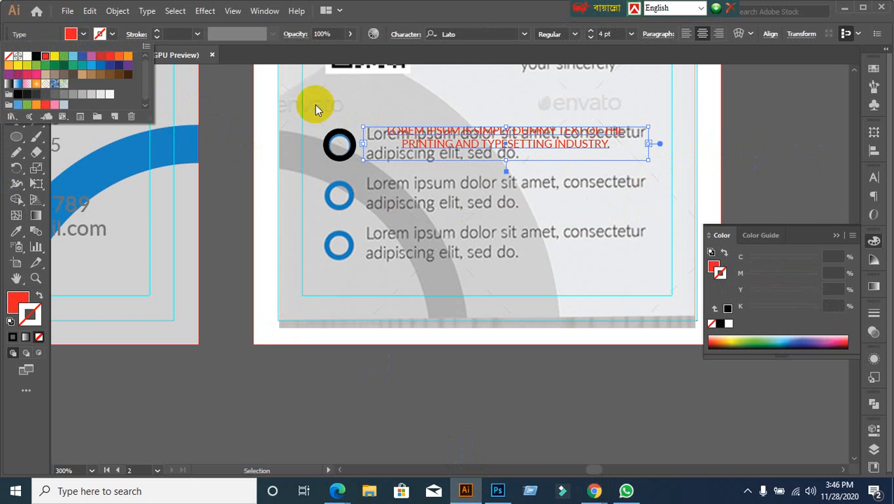
left_click(871, 181)
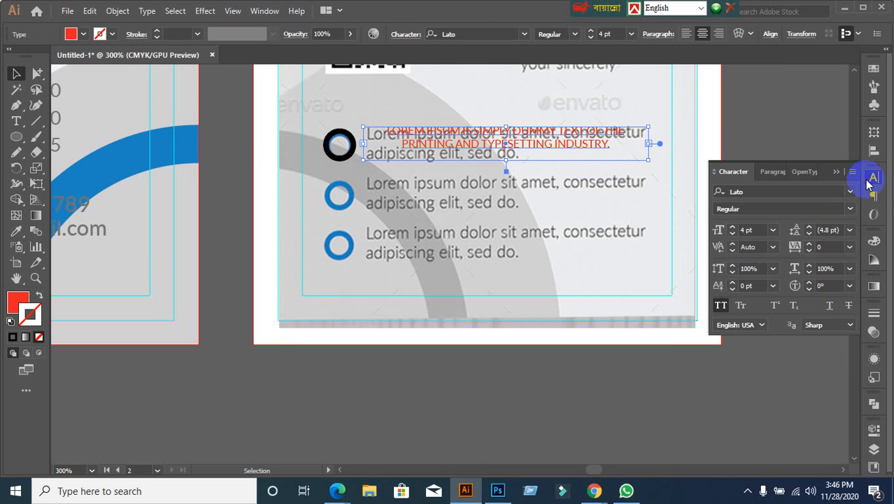
left_click(721, 306)
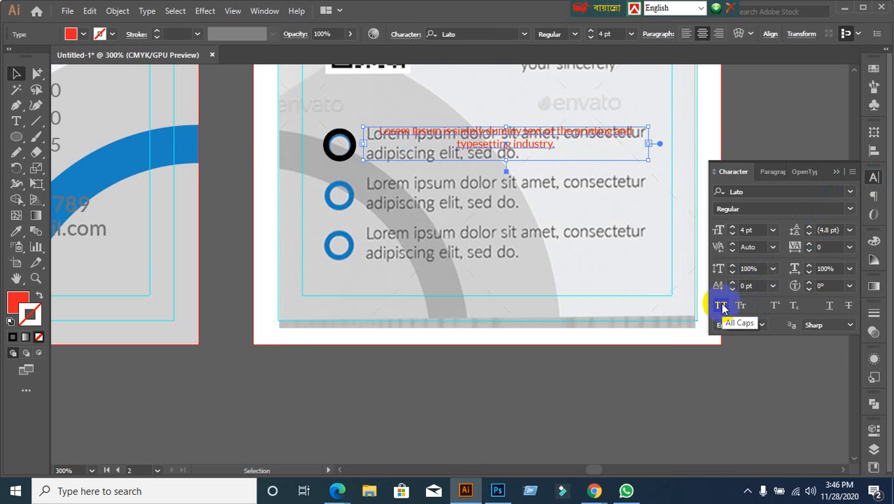
Step: Left-align the red text and set its font size to 6 pt
left_click(763, 228)
type("6")
key("Return")
type("5")
key("Return")
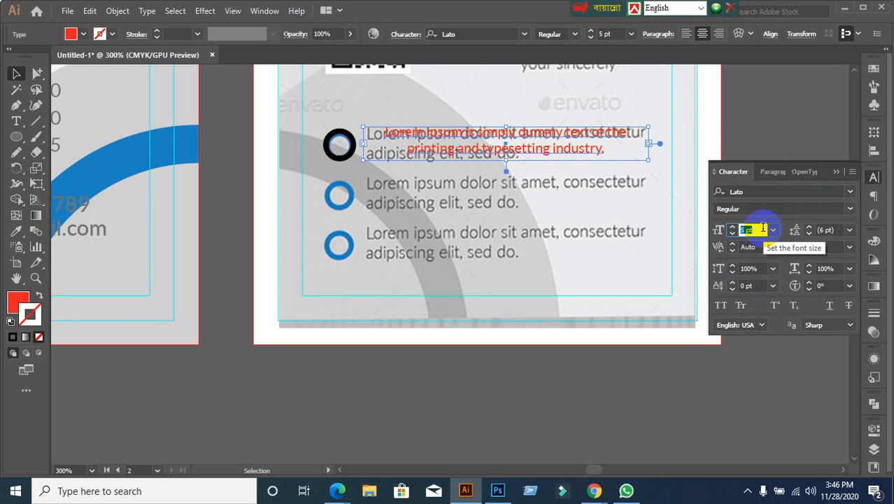
left_click(769, 172)
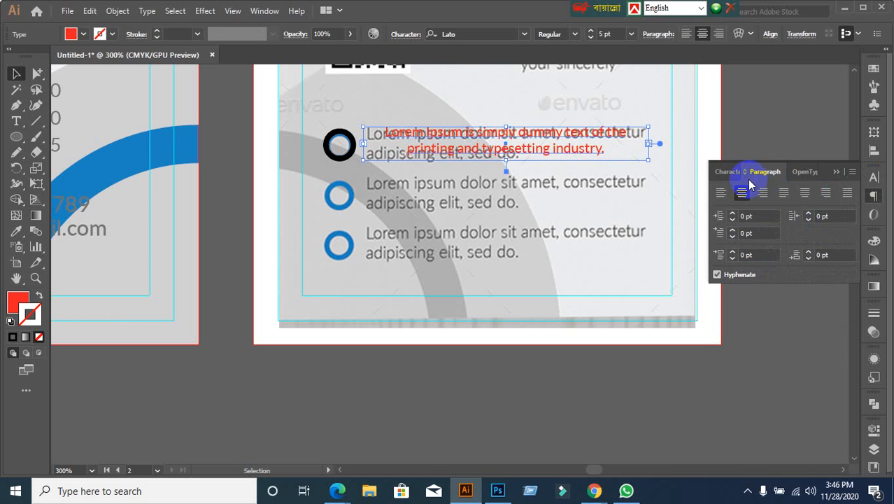
left_click(721, 194)
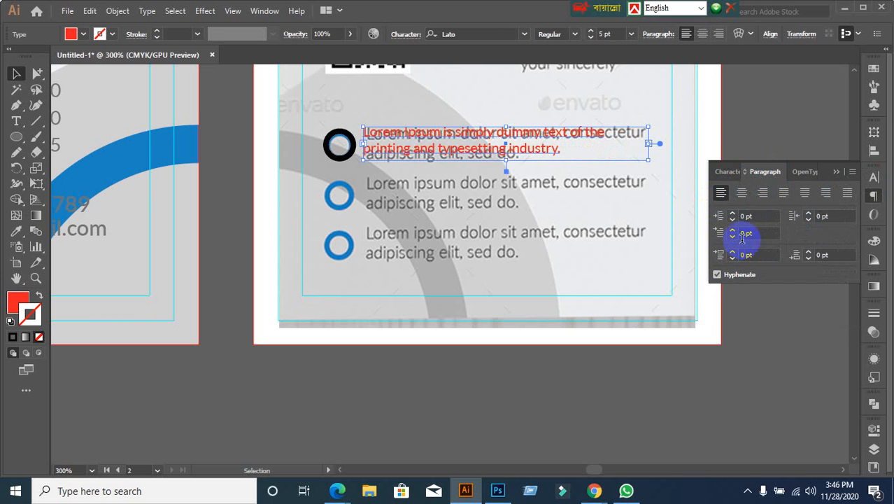
left_click(729, 171)
left_click(762, 229)
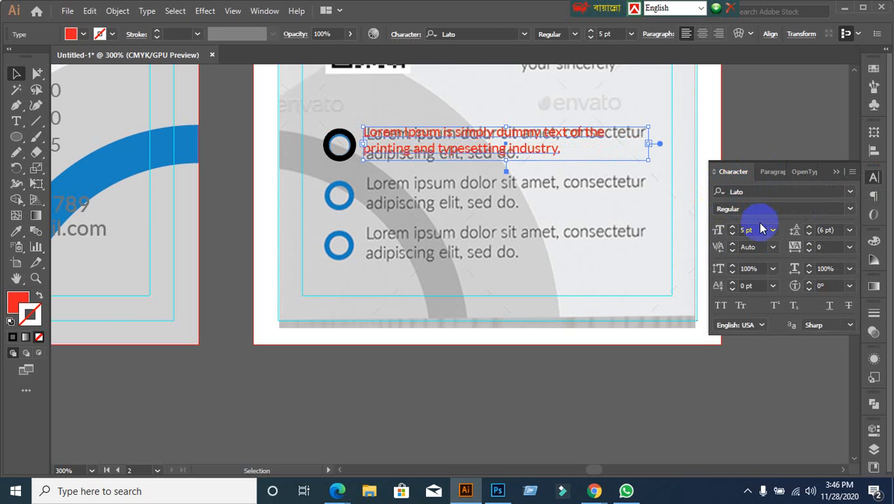
key("Up")
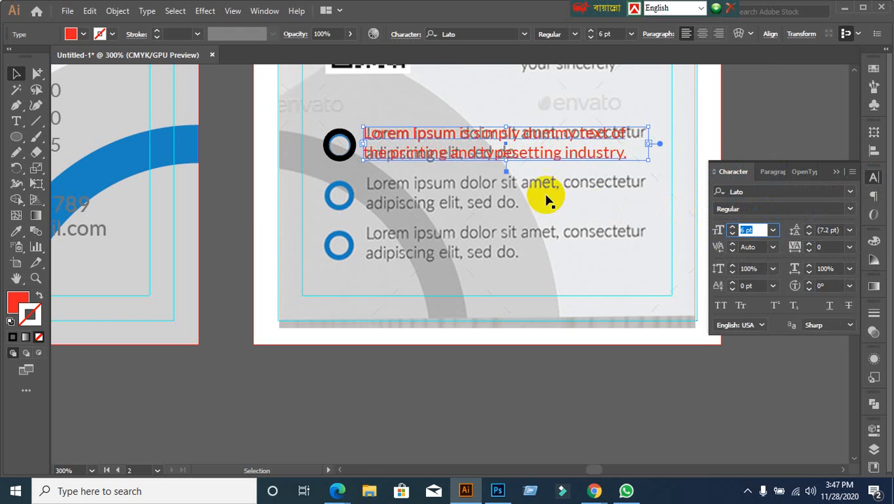
Step: Fit the text frame snugly around its two lines
left_click(508, 164)
left_click(507, 164)
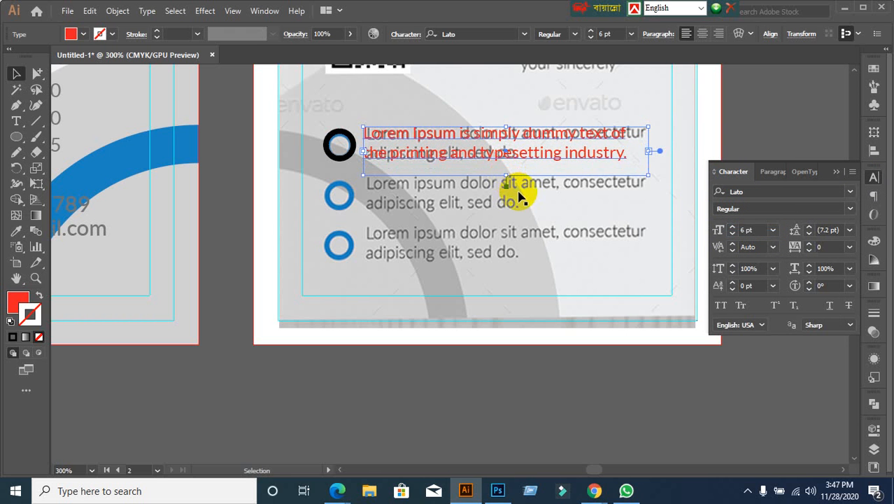
double_click(506, 186)
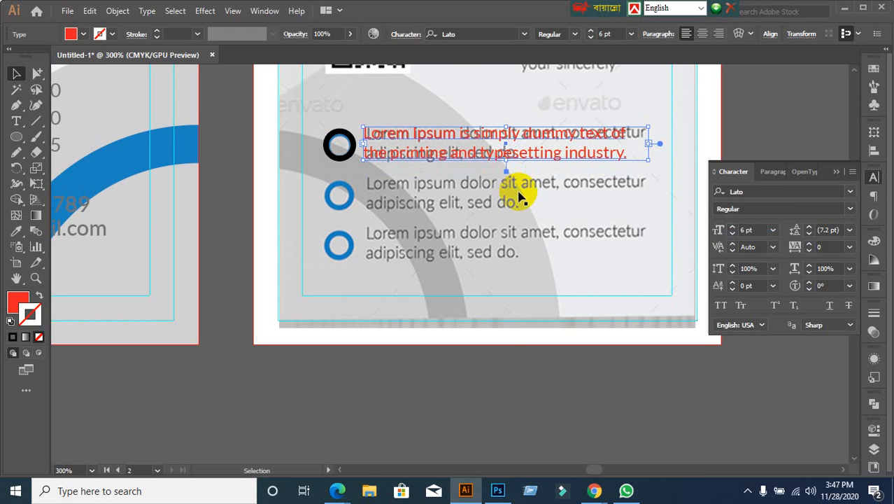
left_click(499, 394)
scroll(505, 377, "down", 1)
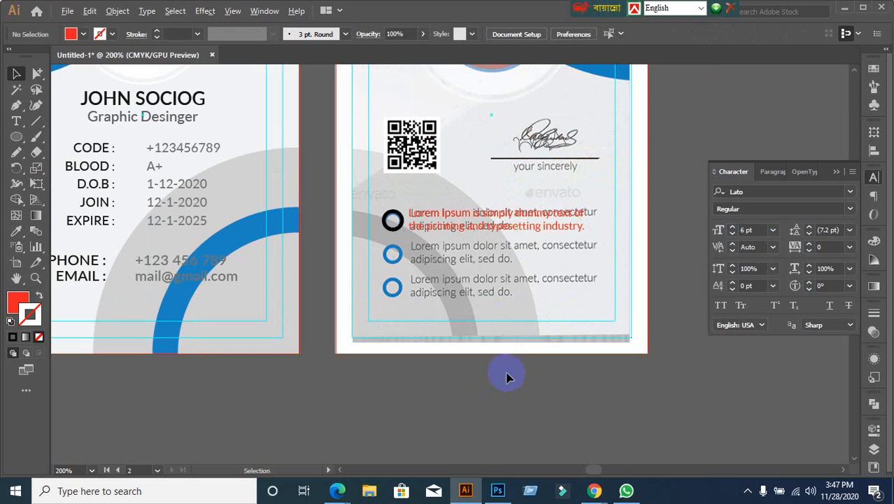
scroll(507, 378, "up", 1)
Step: Lock the white background rectangle with Ctrl+2, then select the black ring and red text
left_click(519, 150)
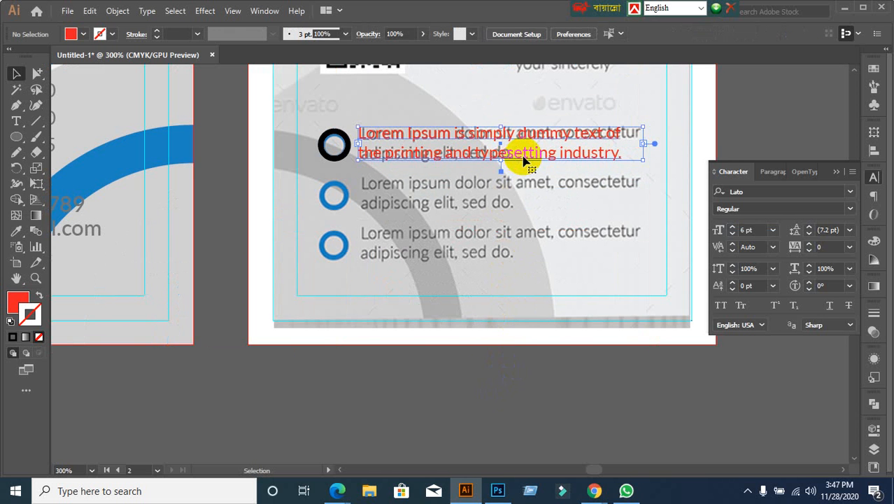
left_click(540, 323)
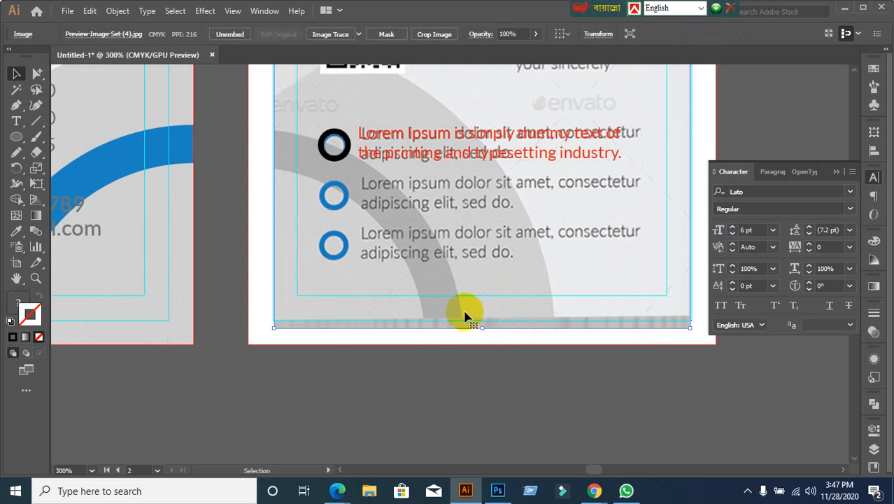
left_click_drag(311, 119, 426, 152)
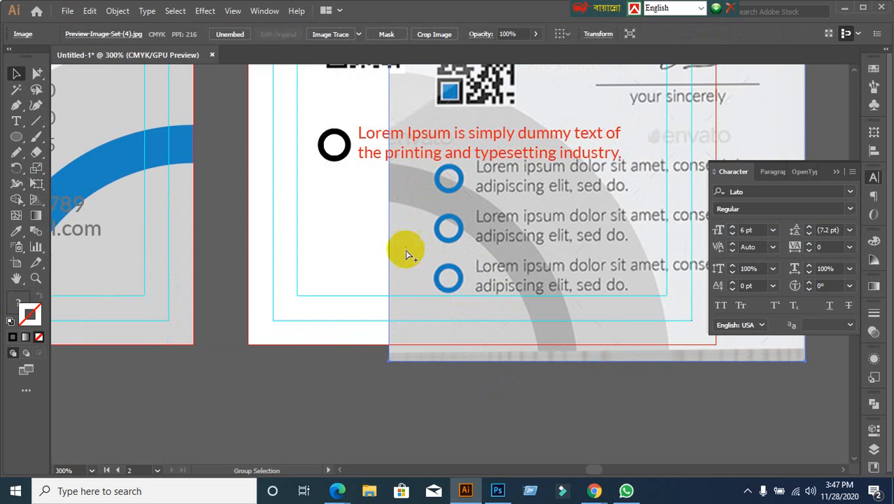
key("ctrl+z")
left_click(358, 393)
left_click(299, 319)
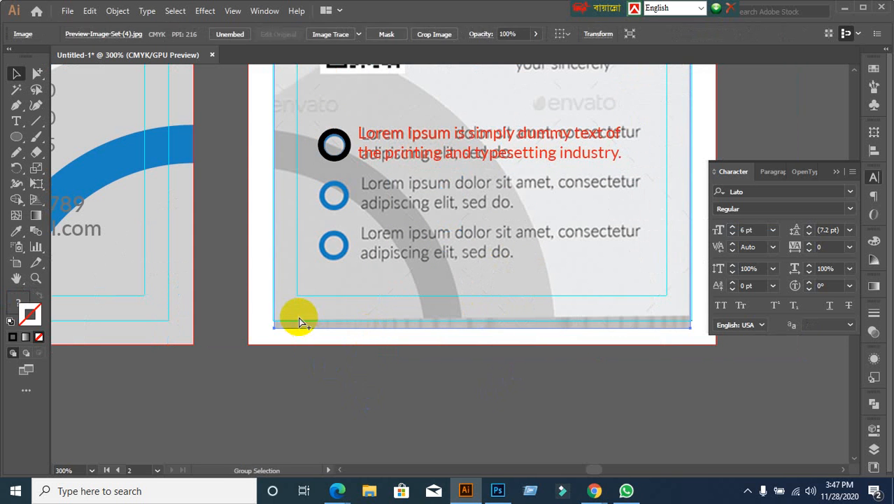
left_click(298, 321)
left_click(261, 270)
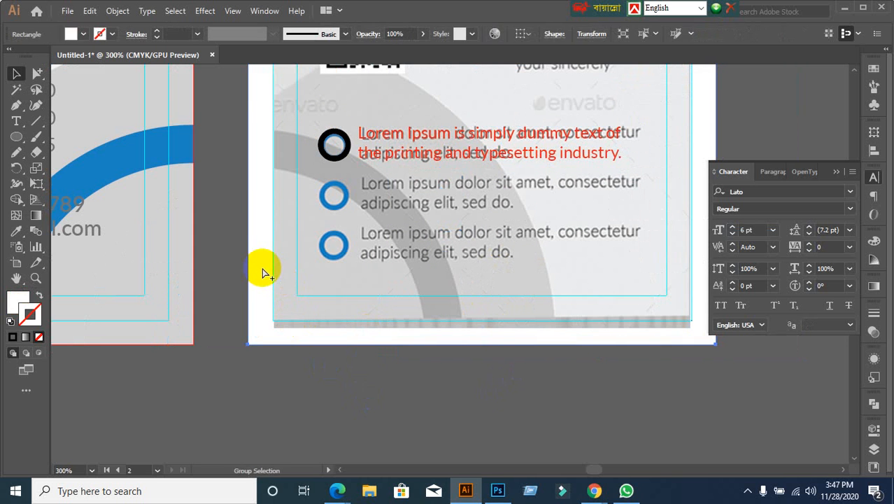
key("ctrl+2")
left_click_drag(323, 106, 412, 165)
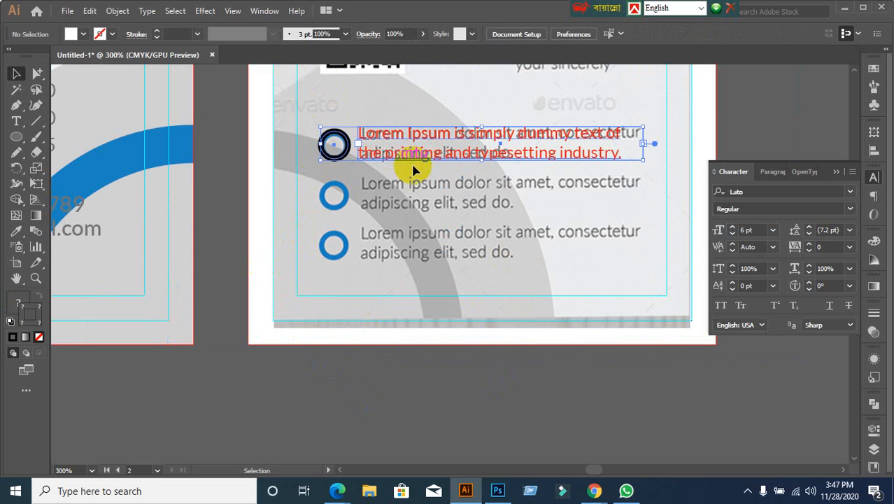
Step: Vertically centre the red text on the black ring and duplicate the pair twice below
left_click(873, 152)
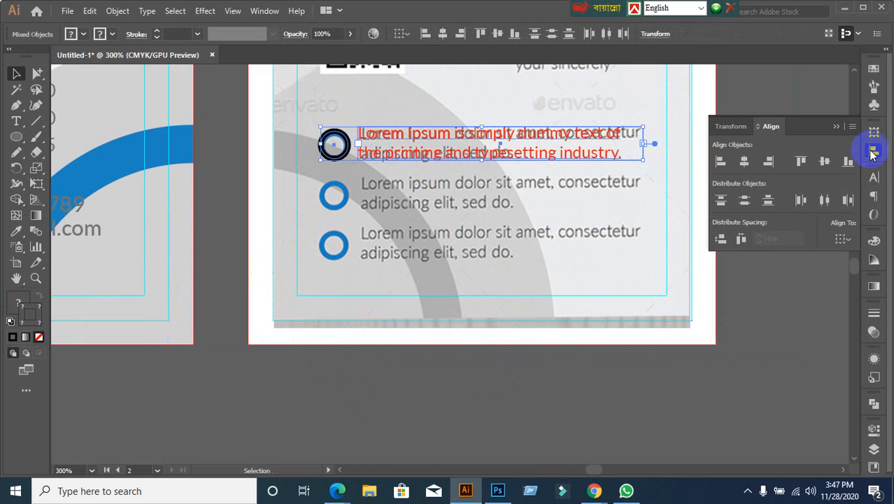
left_click(827, 163)
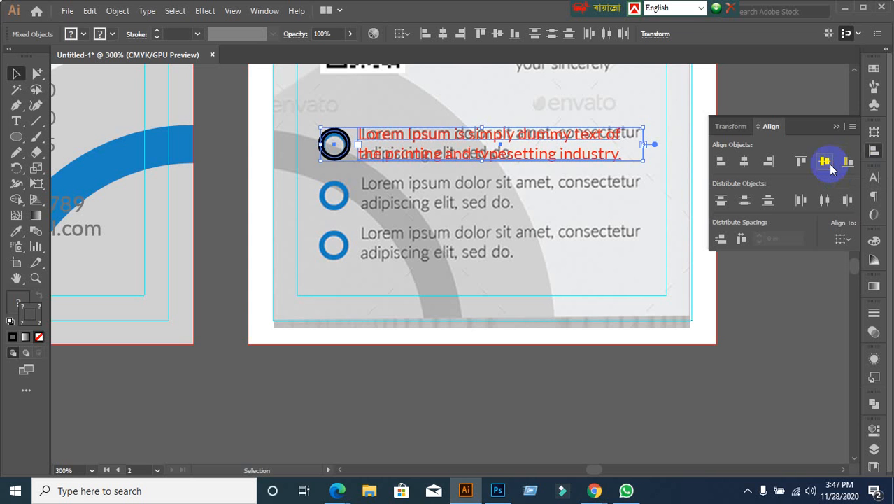
left_click(768, 332)
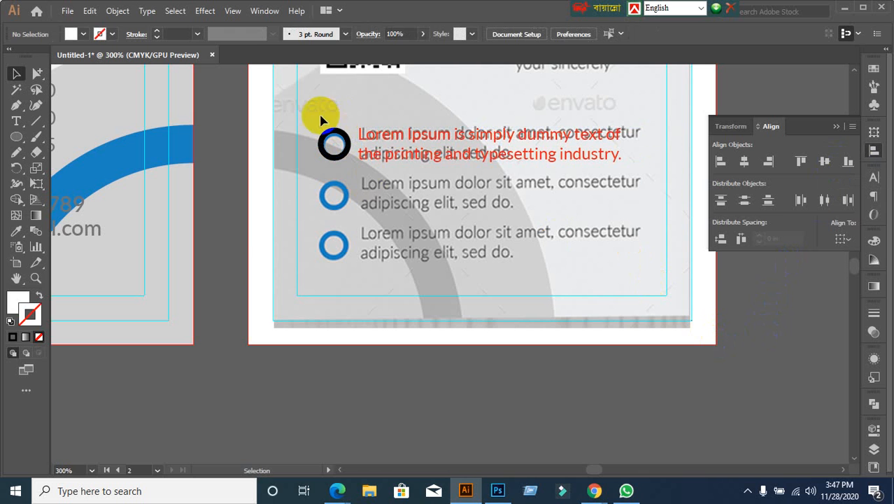
left_click_drag(319, 114, 393, 162)
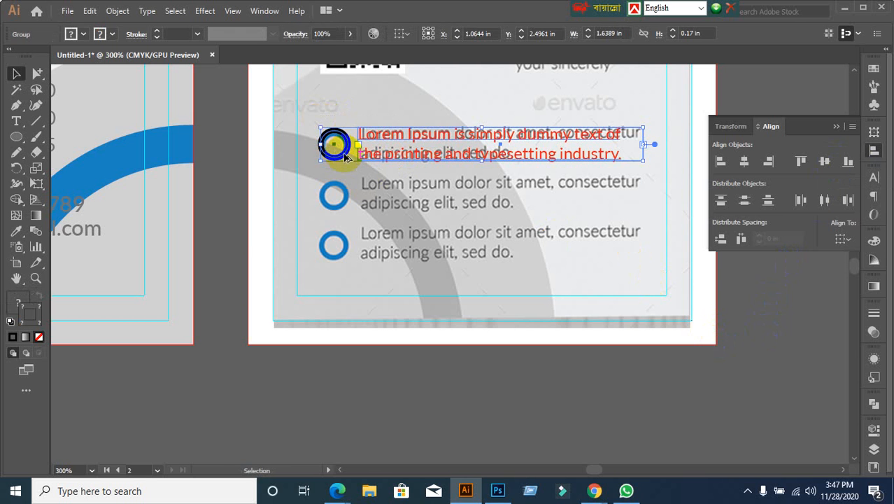
left_click_drag(345, 157, 349, 209)
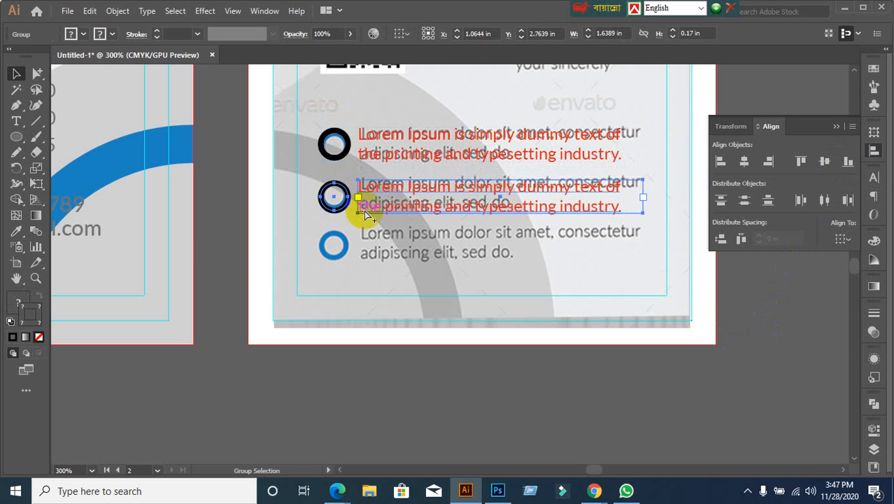
key("ctrl+d")
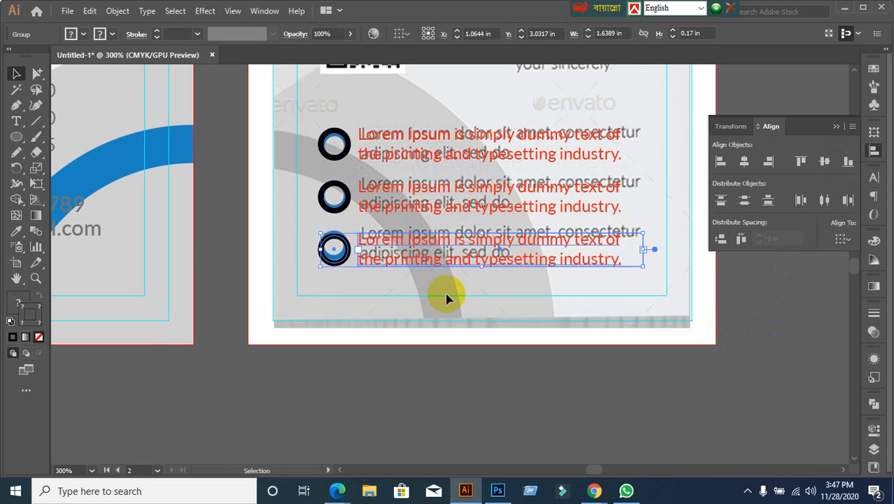
scroll(450, 298, "down", 2)
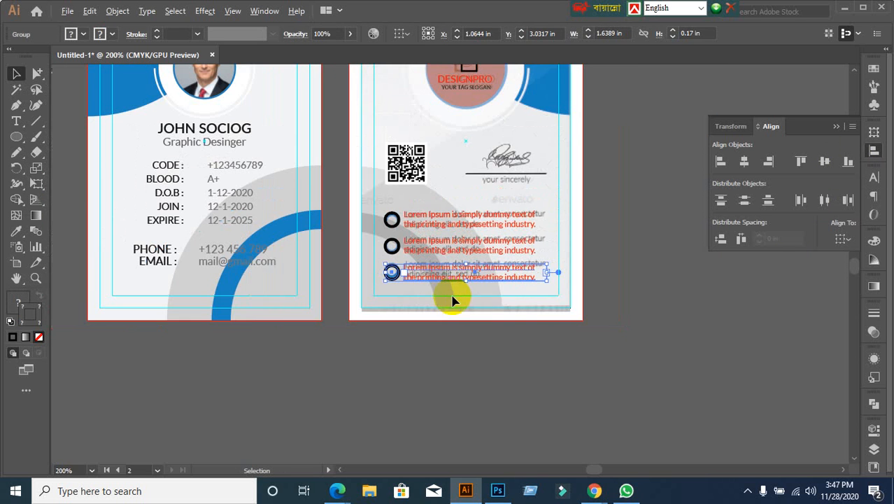
left_click(611, 259)
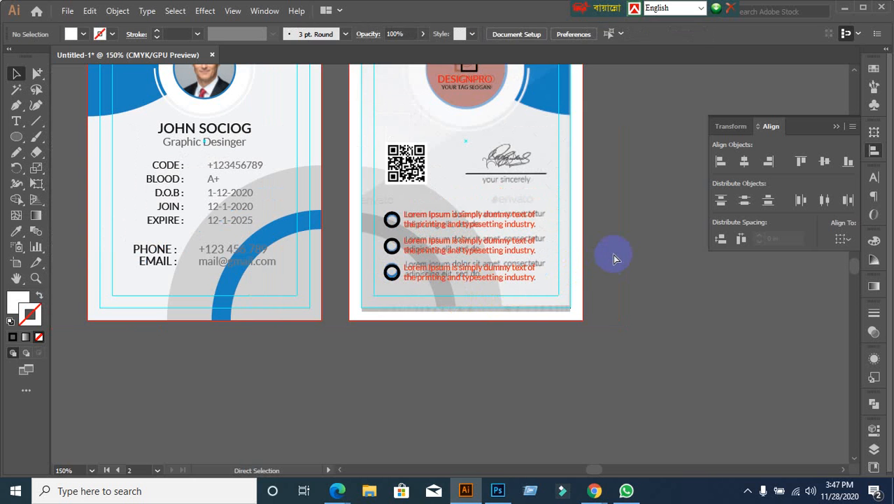
key("ctrl+alt+2")
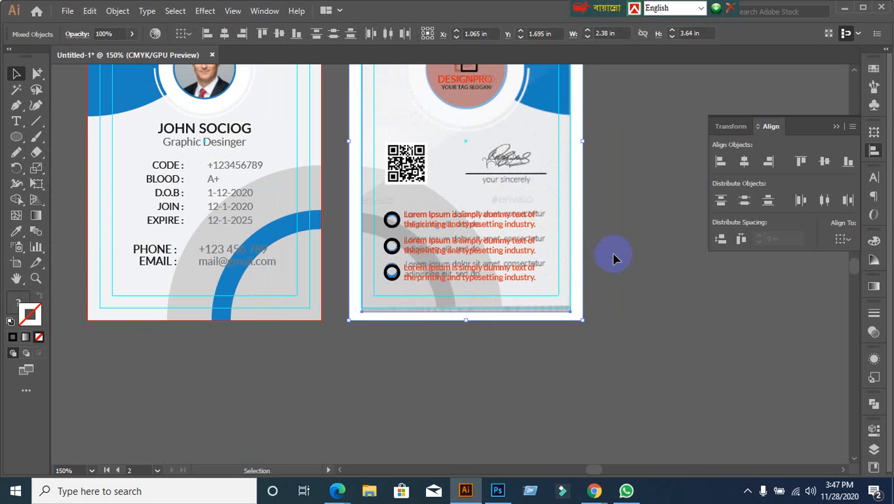
left_click(613, 256)
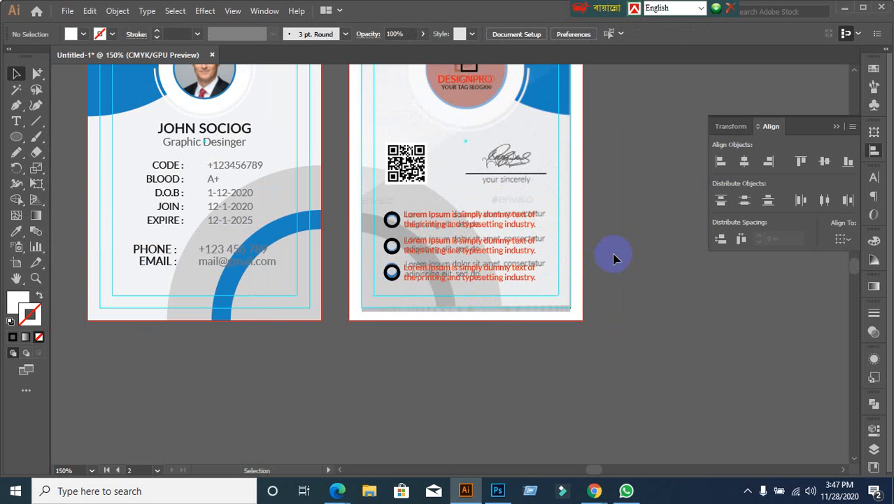
scroll(613, 258, "down", 1)
scroll(613, 259, "up", 1)
left_click(421, 177)
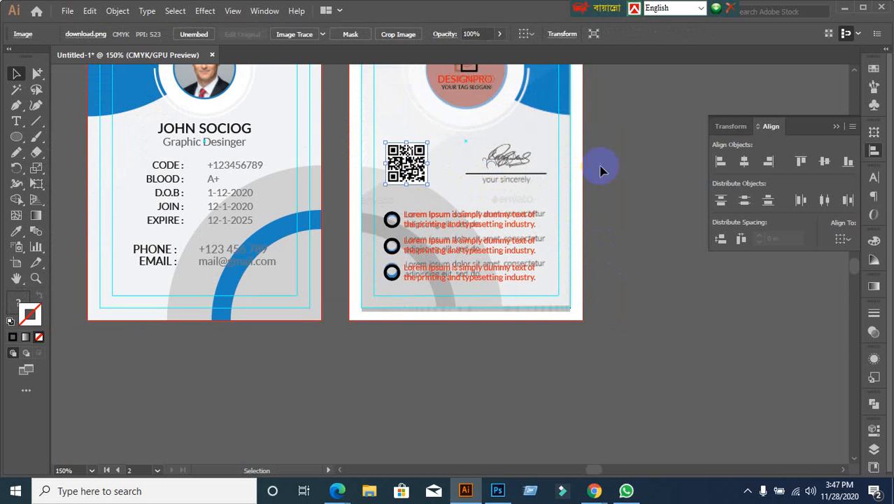
left_click(661, 172)
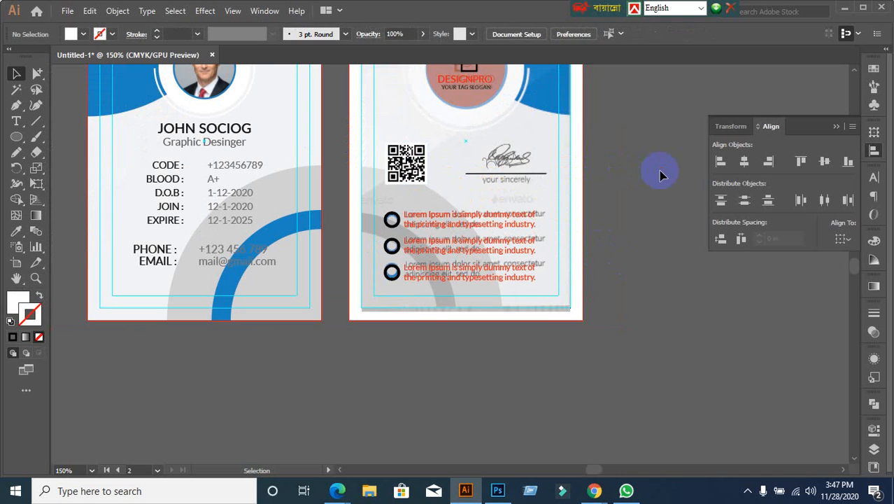
left_click(568, 156)
key("ctrl+2")
left_click(572, 154)
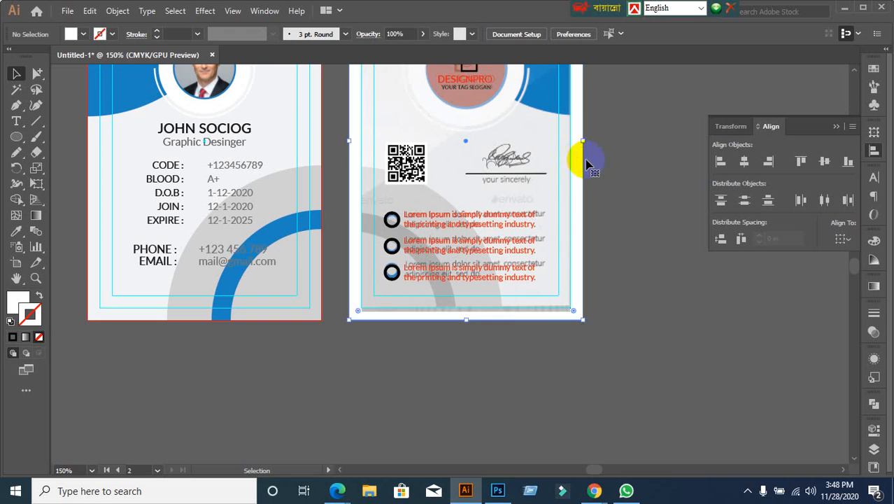
left_click(617, 167)
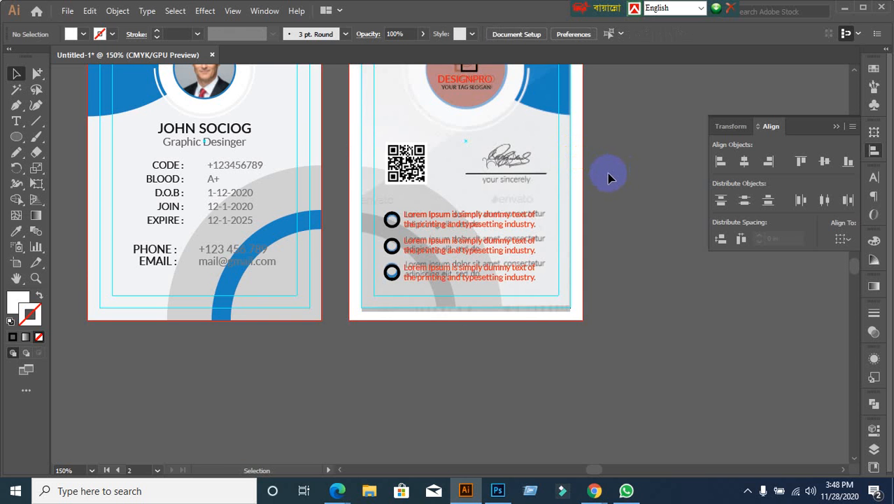
scroll(533, 187, "up", 2)
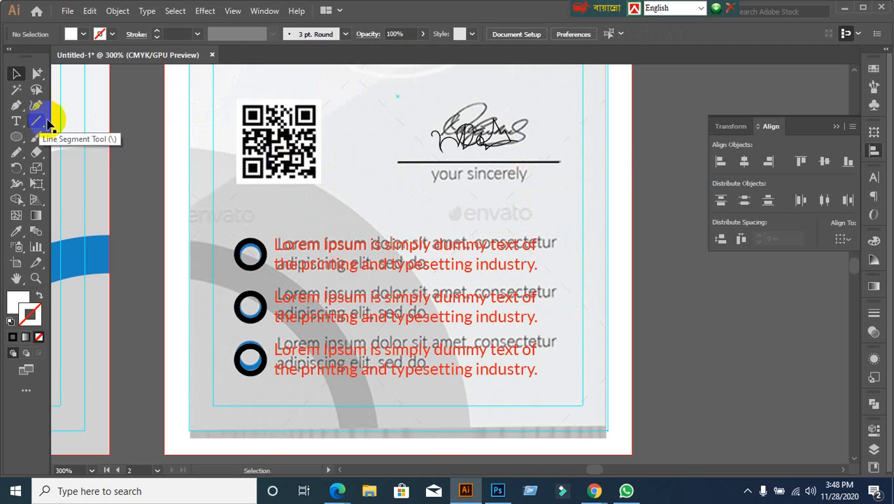
Step: Type the 'your sincerely' caption as new text below the signature
left_click(16, 121)
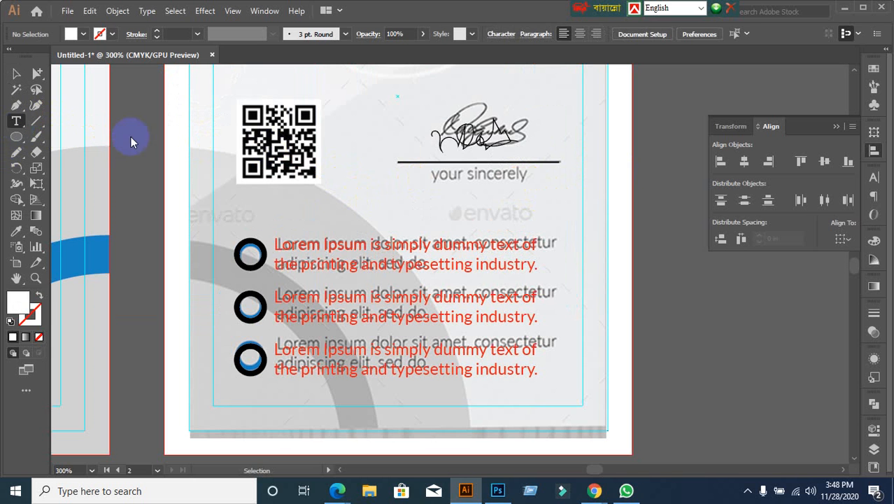
left_click(467, 185)
type("Y")
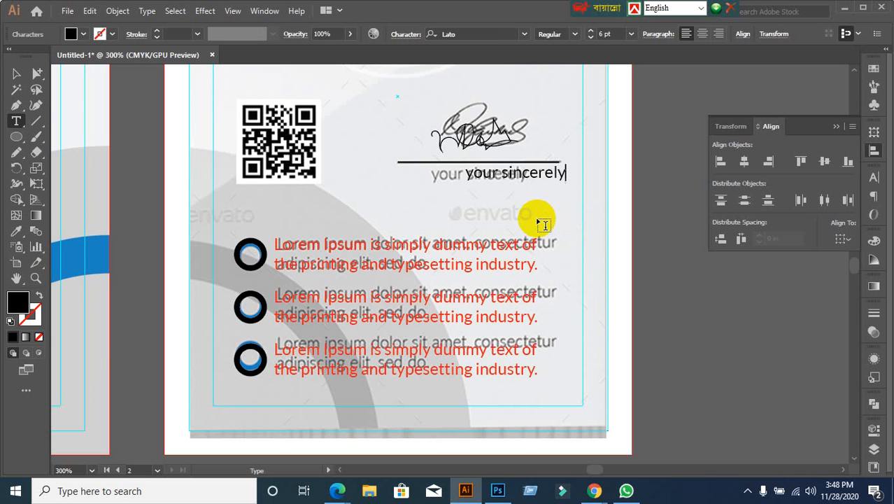
Step: Move the caption under the signature line and nudge it slightly lower
left_click(16, 73)
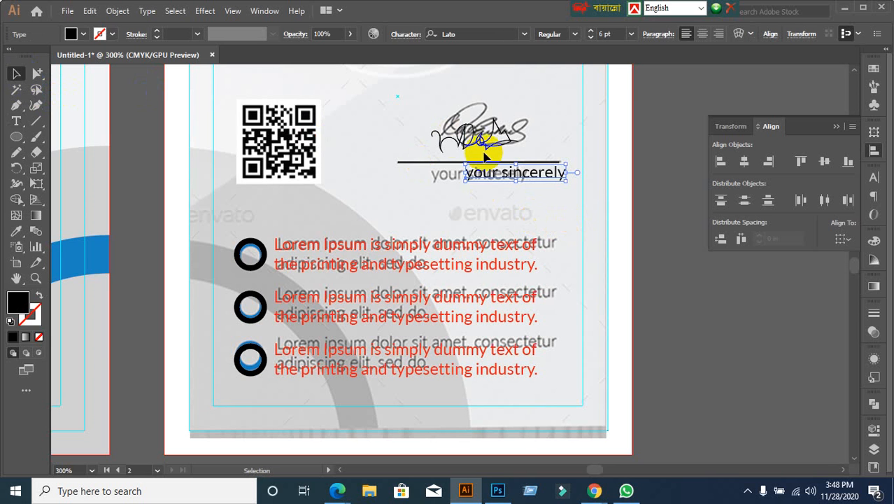
left_click_drag(482, 174, 455, 176)
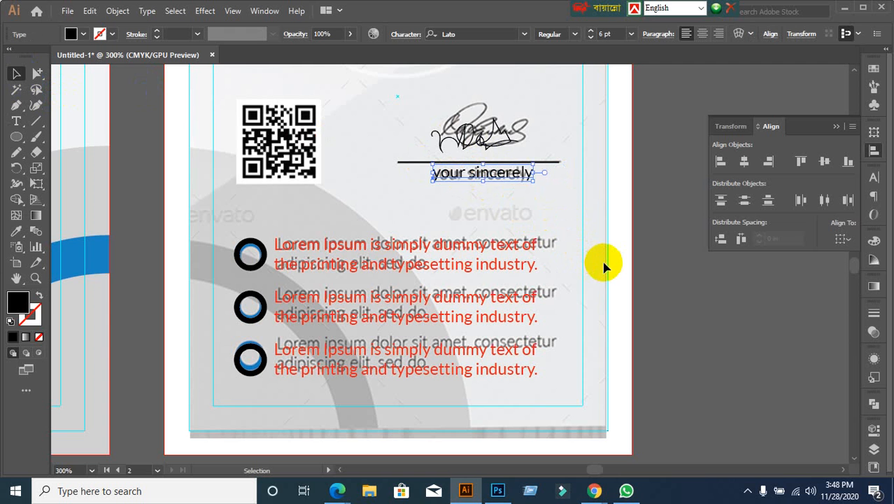
key("Down")
left_click(685, 321)
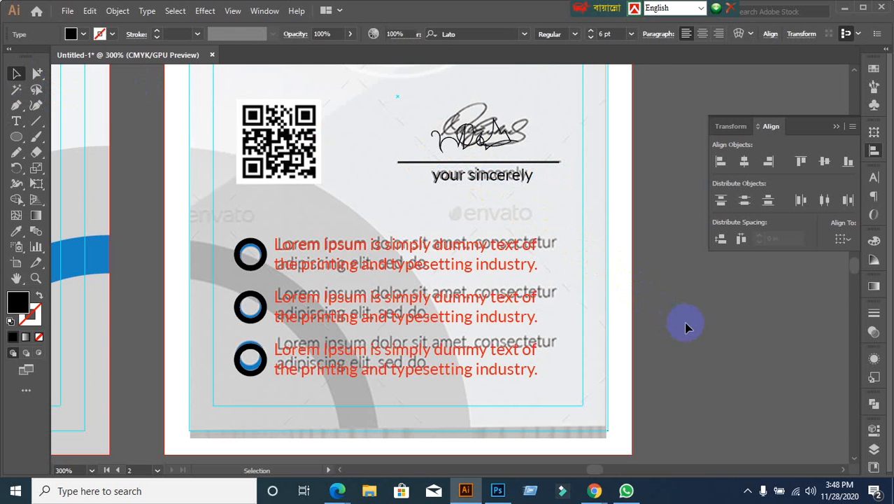
key("ctrl+minus")
key("ctrl+minus")
Step: Move the reference card image off to the right of the two cards
left_click_drag(683, 323, 642, 330)
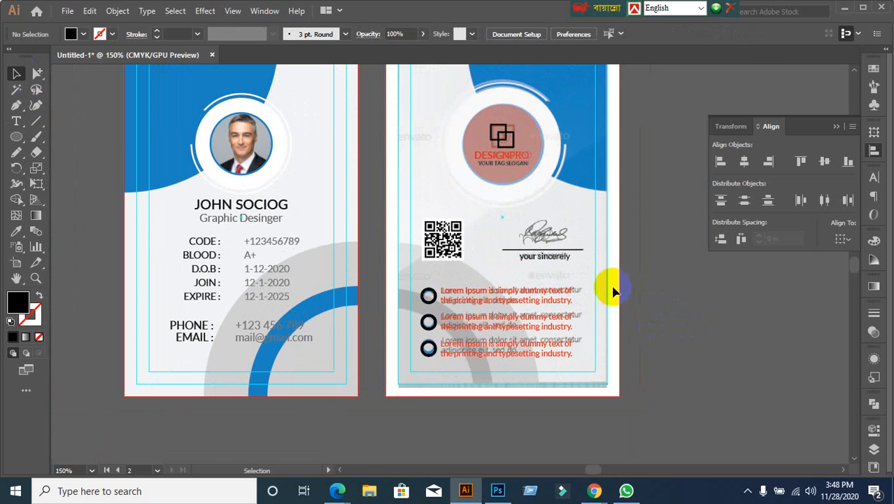
left_click(518, 170)
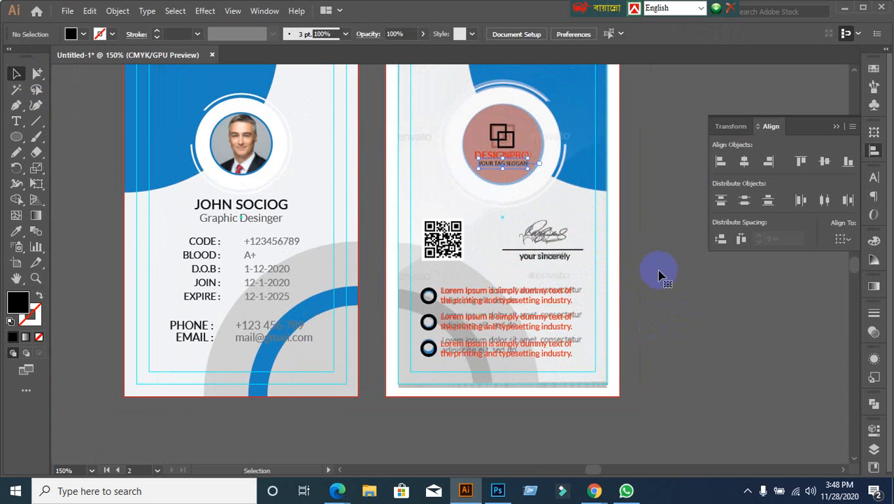
scroll(652, 280, "down", 1)
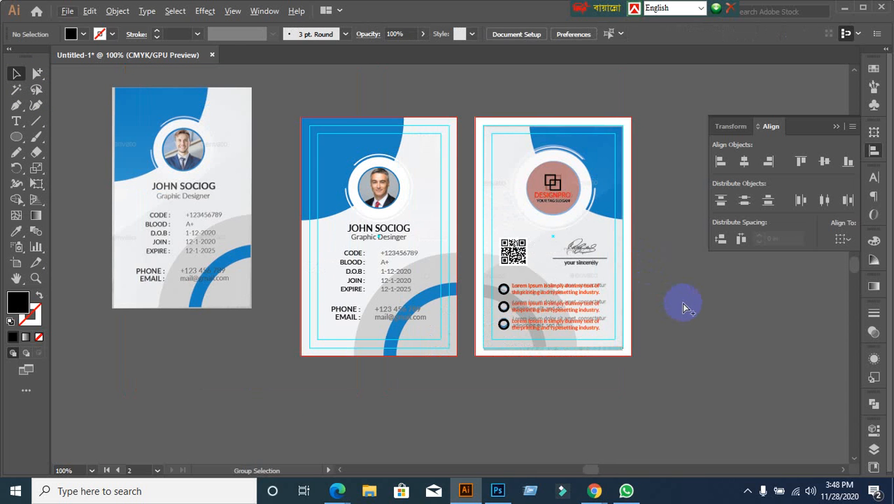
scroll(676, 312, "up", 1)
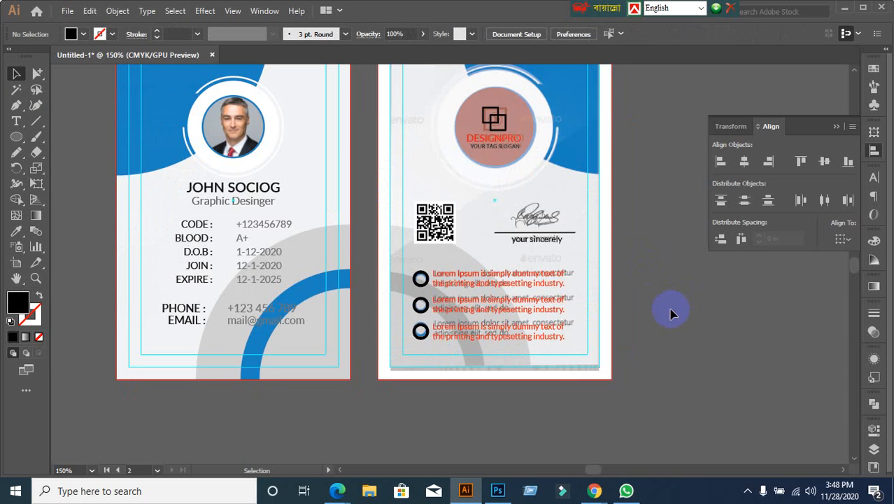
scroll(655, 281, "down", 1)
left_click_drag(688, 285, 554, 245)
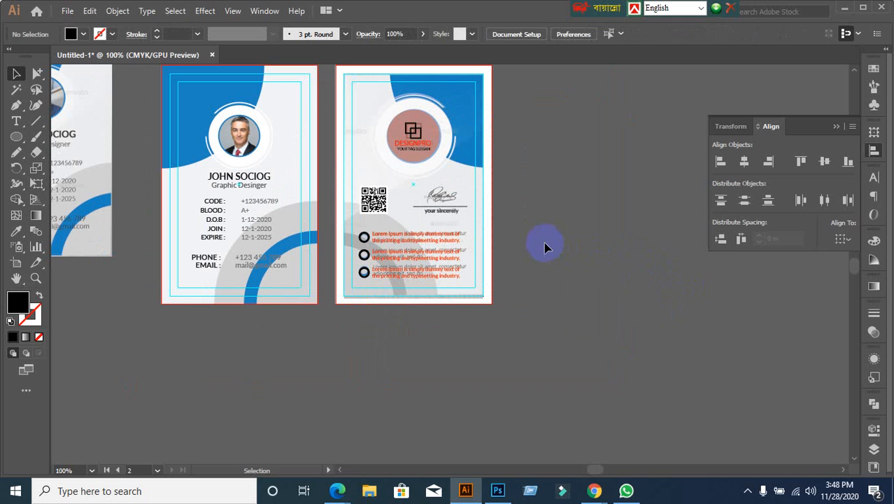
left_click_drag(467, 186, 664, 196)
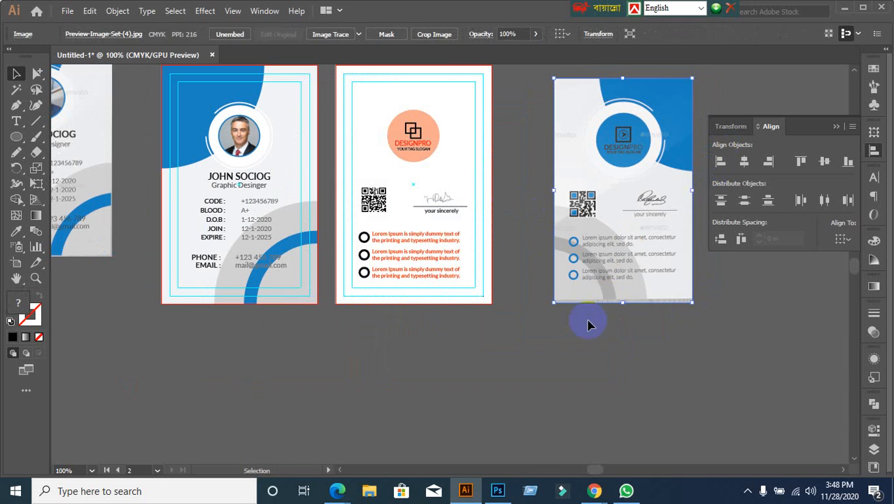
left_click(568, 349)
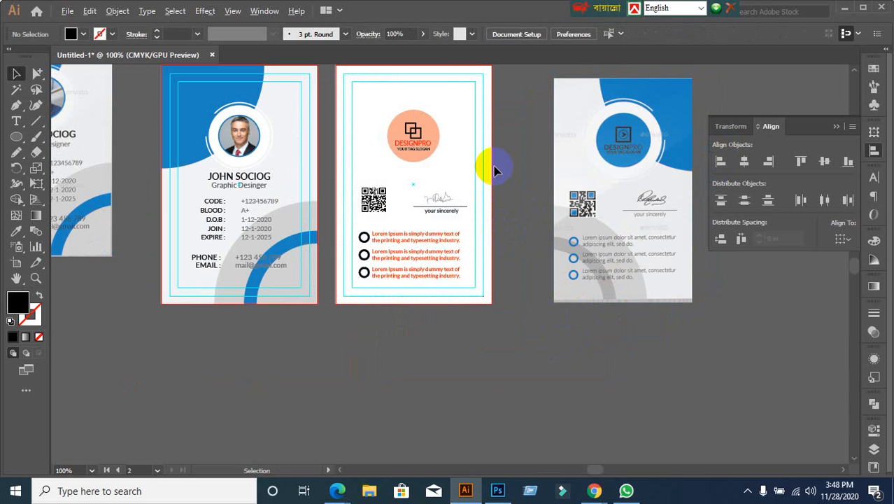
Step: Show all hidden shapes and eyedrop the front card's light grey onto the back's background
key("ctrl+alt+3")
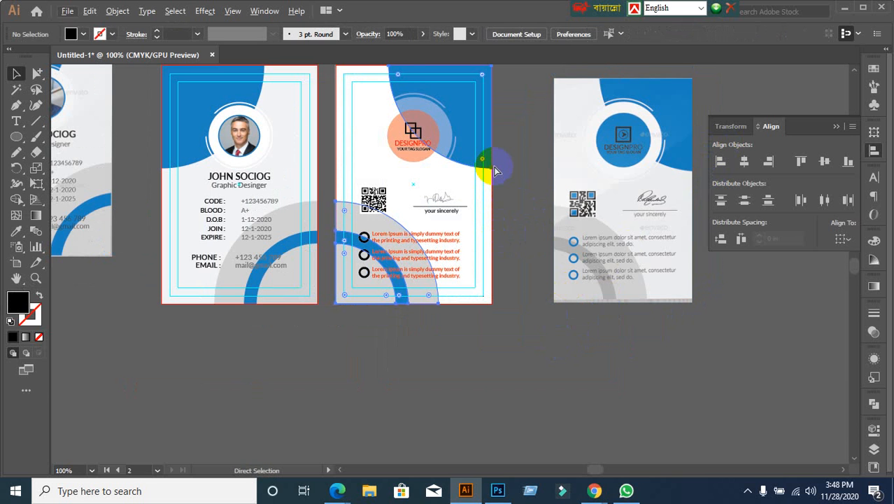
left_click(432, 379)
scroll(439, 133, "up", 2)
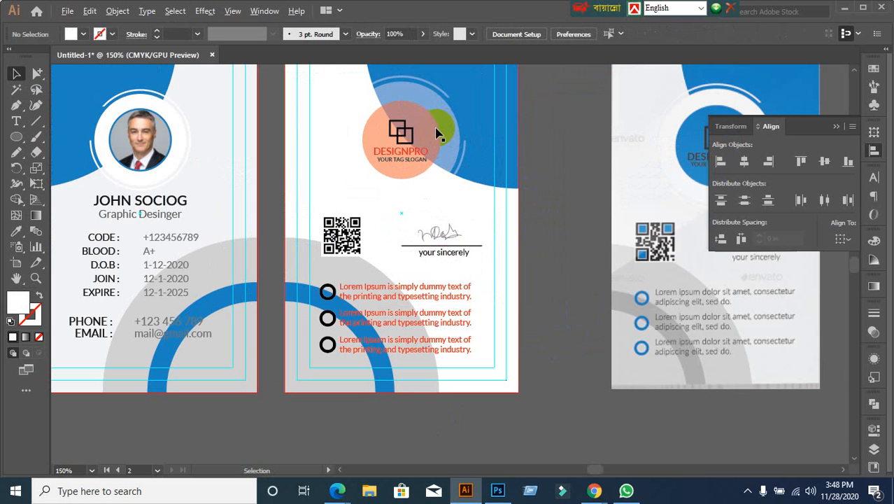
left_click(333, 188)
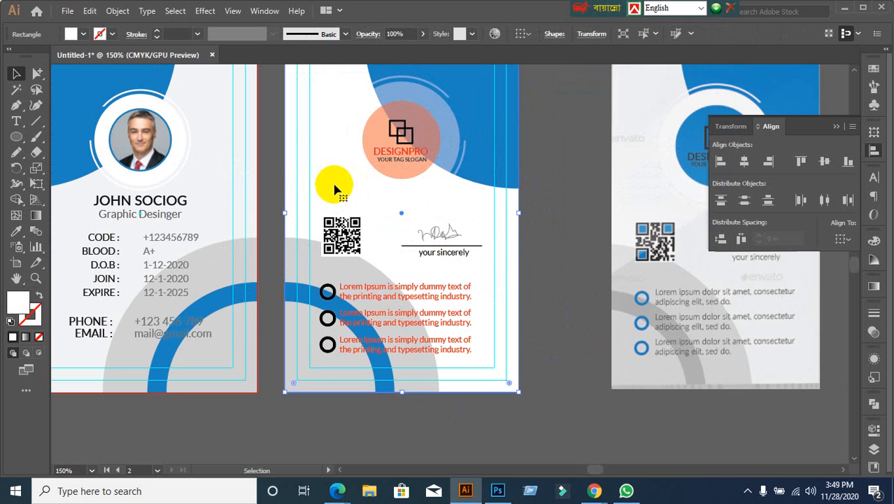
left_click(14, 232)
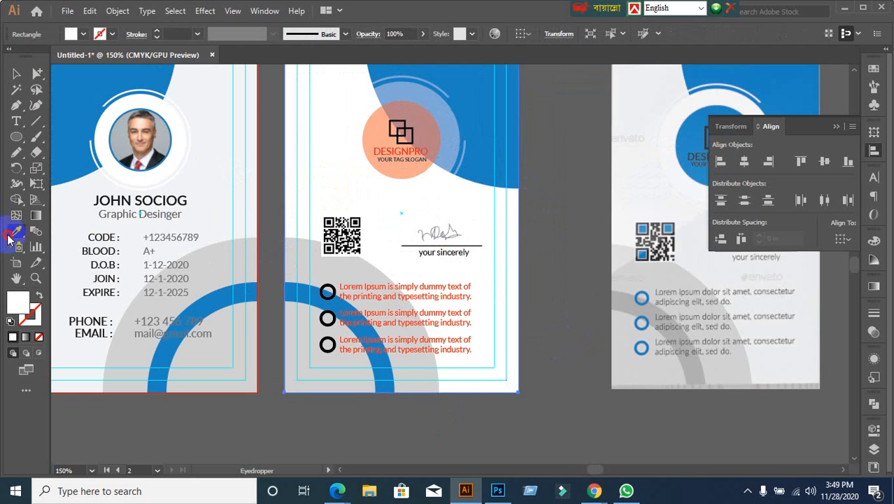
left_click(208, 93)
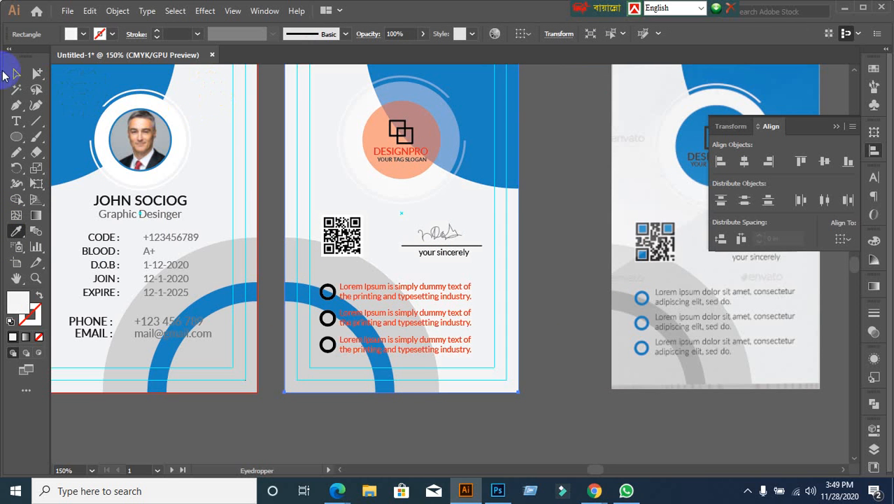
left_click(15, 78)
left_click(242, 140)
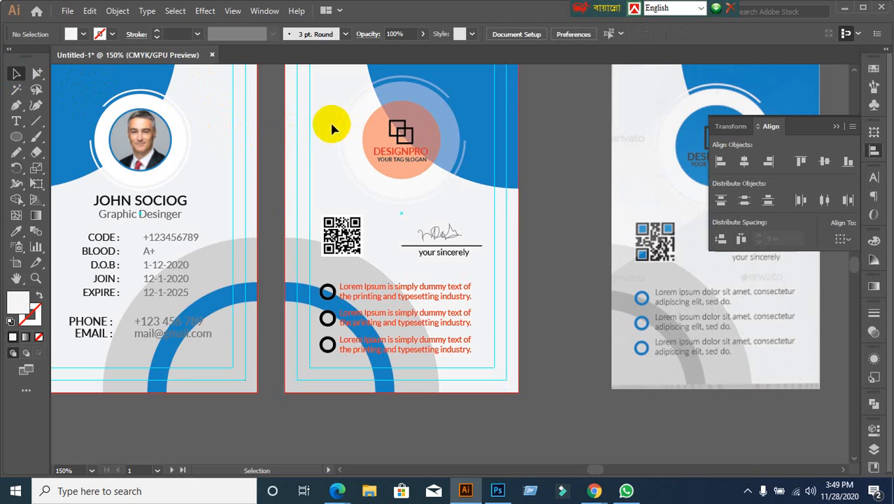
Step: Raise the logo circle group's opacity from 40% to 100% in the Transparency panel
left_click_drag(322, 126, 362, 145)
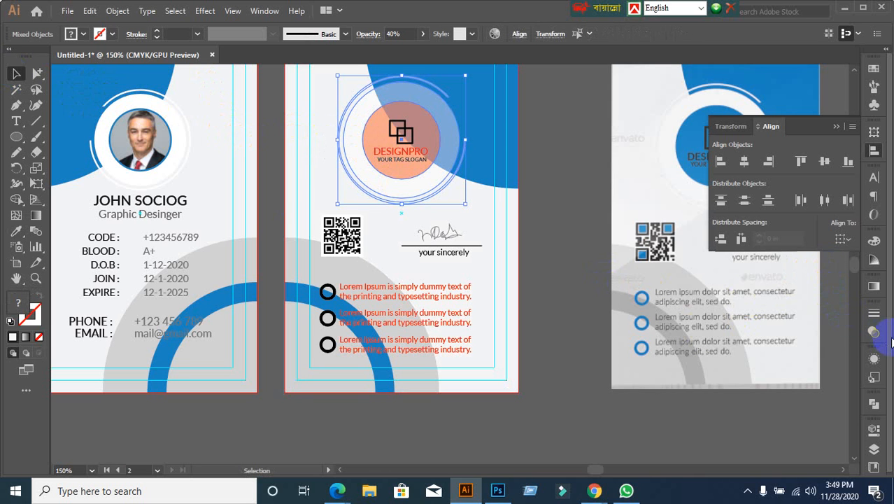
left_click(874, 331)
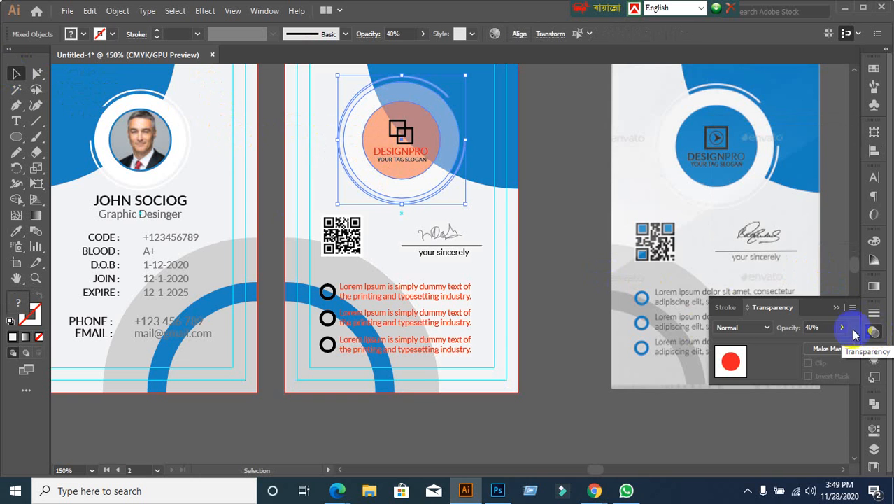
left_click(784, 329)
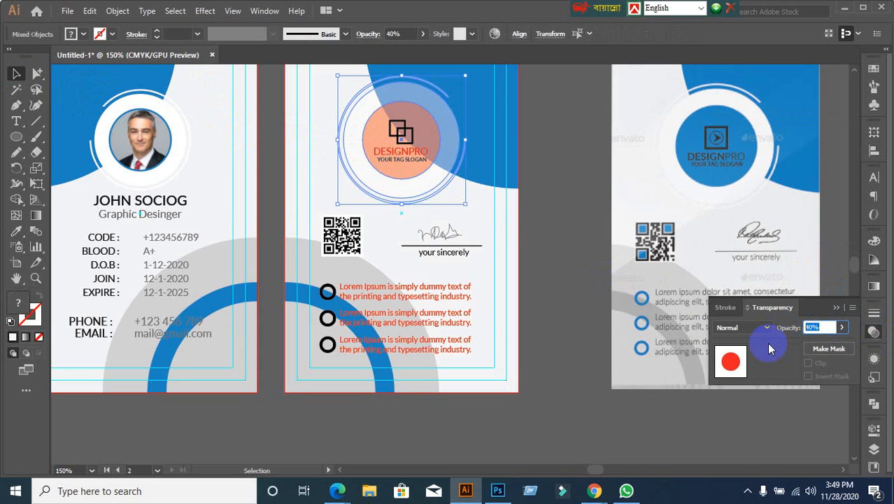
type("100")
left_click(767, 343)
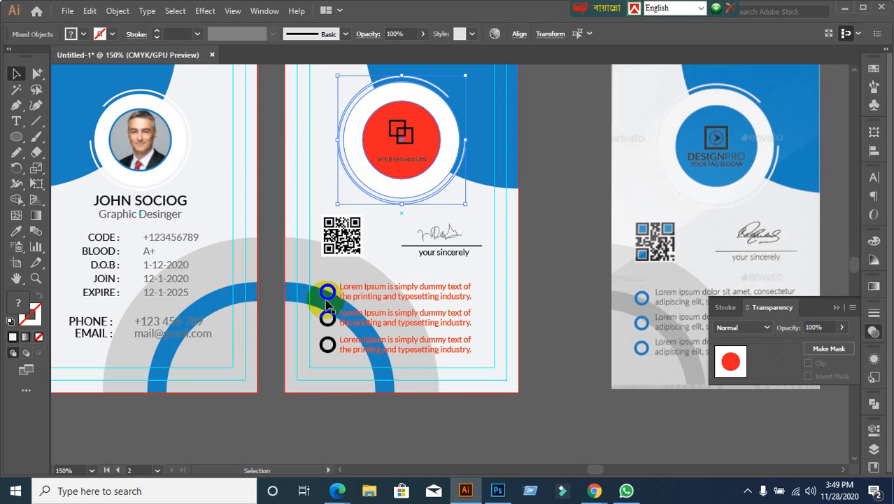
left_click(525, 232)
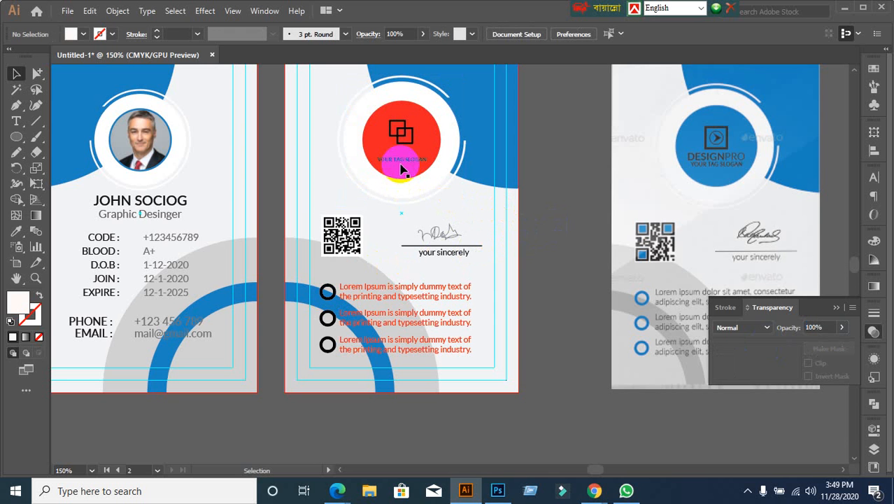
left_click(413, 167)
scroll(413, 163, "up", 5)
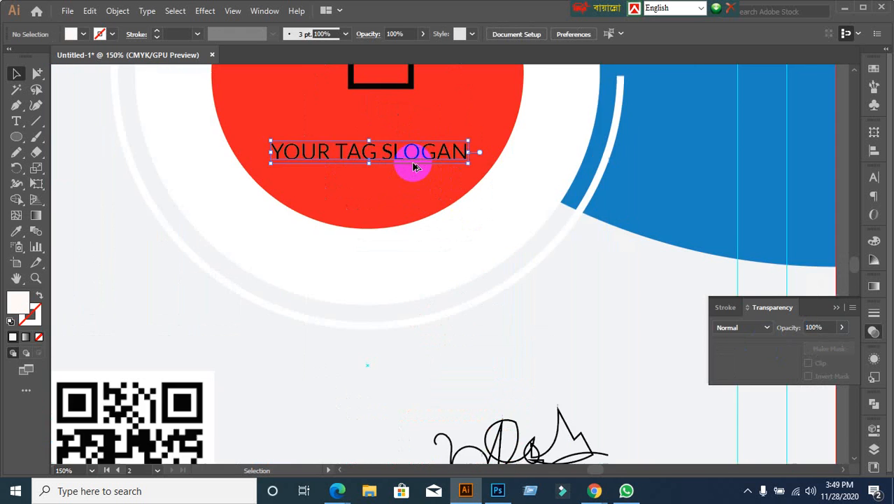
scroll(386, 226, "down", 1)
left_click(386, 231)
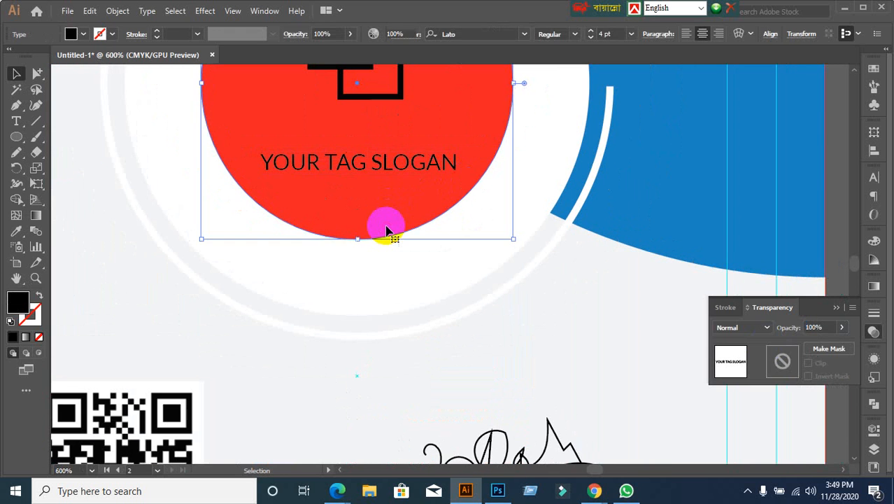
key("Delete")
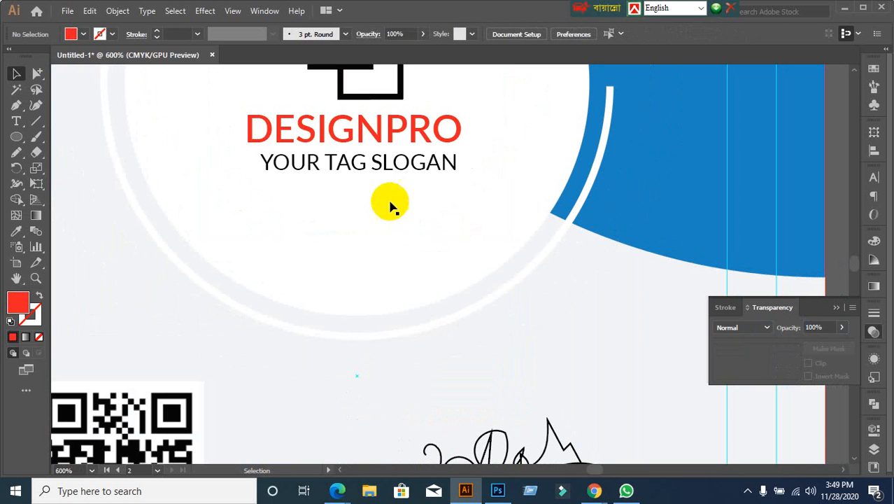
left_click(404, 135)
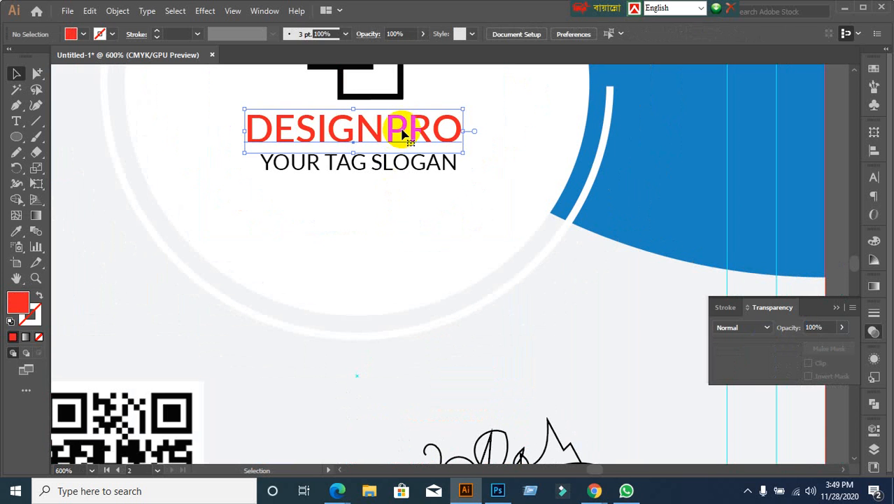
right_click(403, 135)
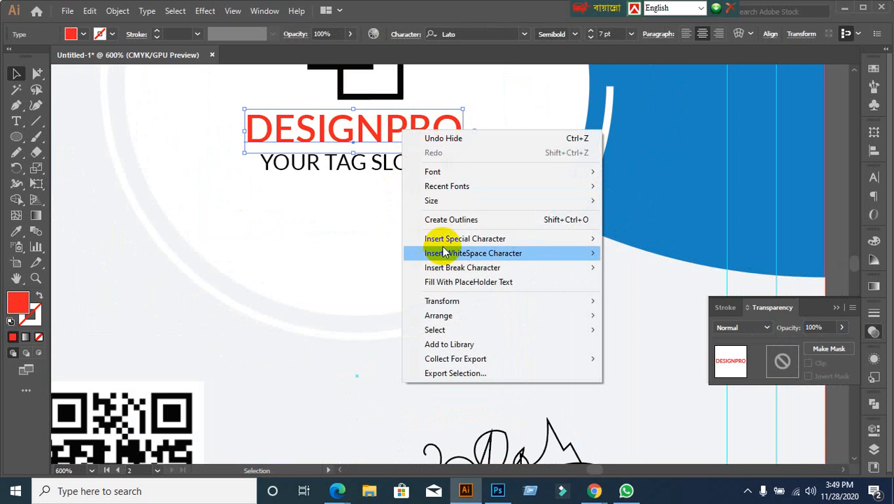
left_click(626, 280)
key("ctrl+alt+3")
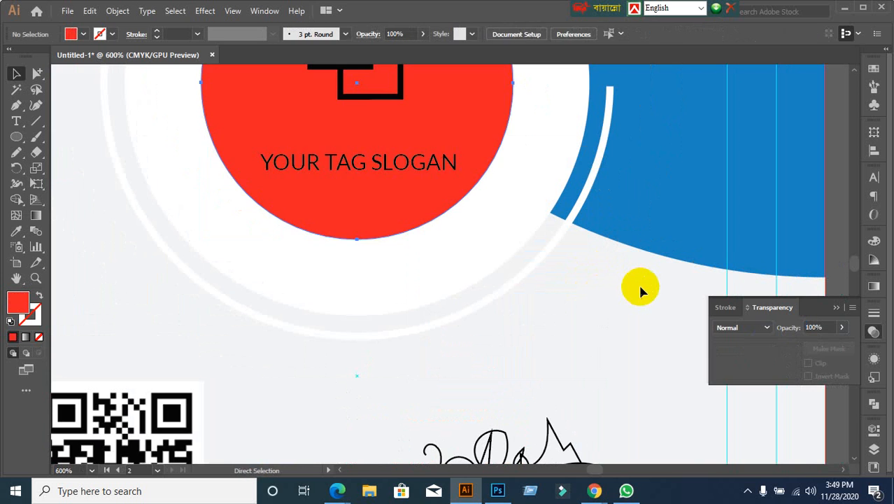
scroll(655, 305, "down", 1)
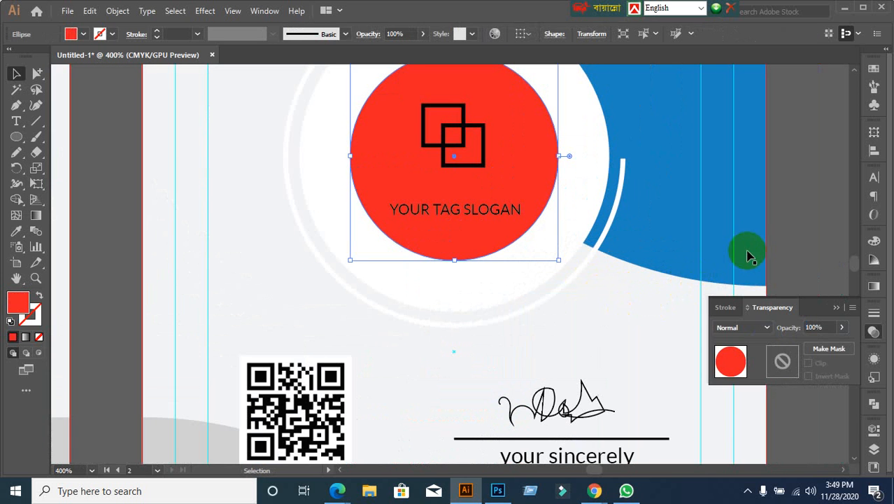
left_click(804, 238)
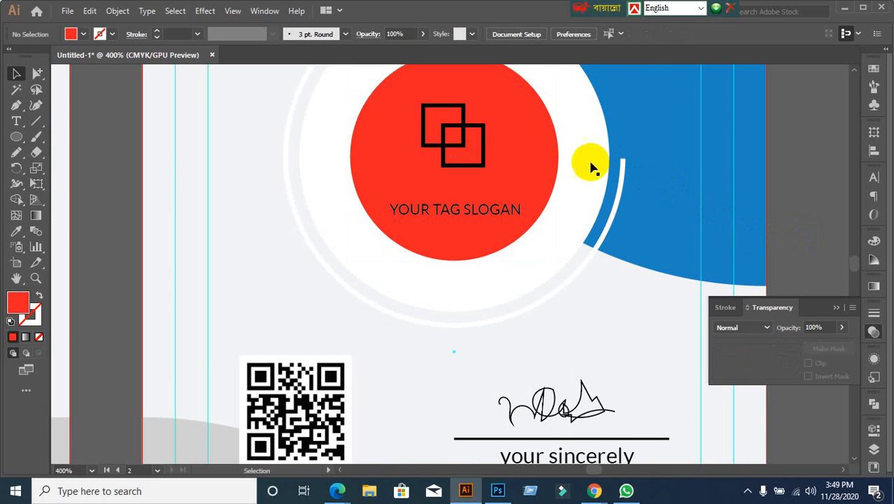
right_click(544, 169)
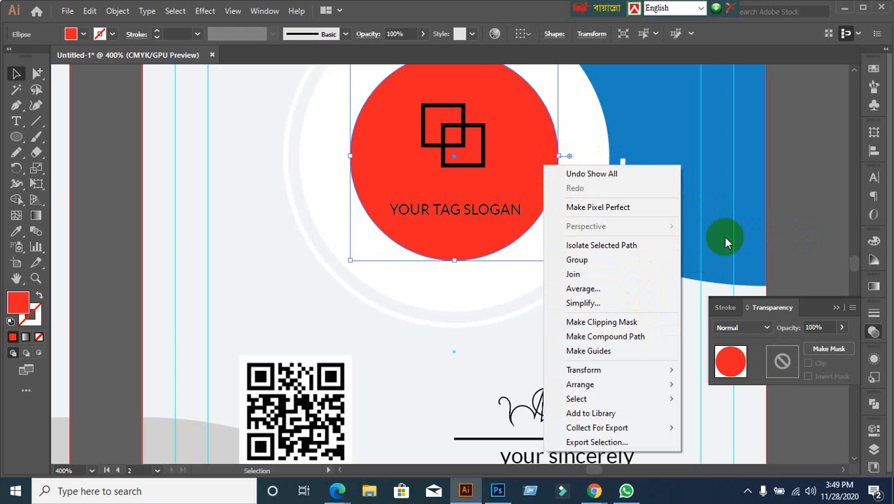
left_click(820, 186)
left_click(531, 183)
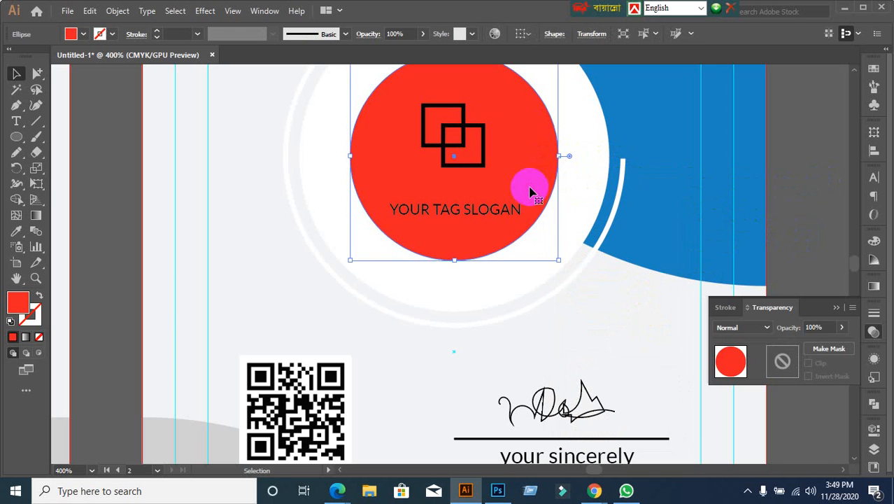
key("Delete")
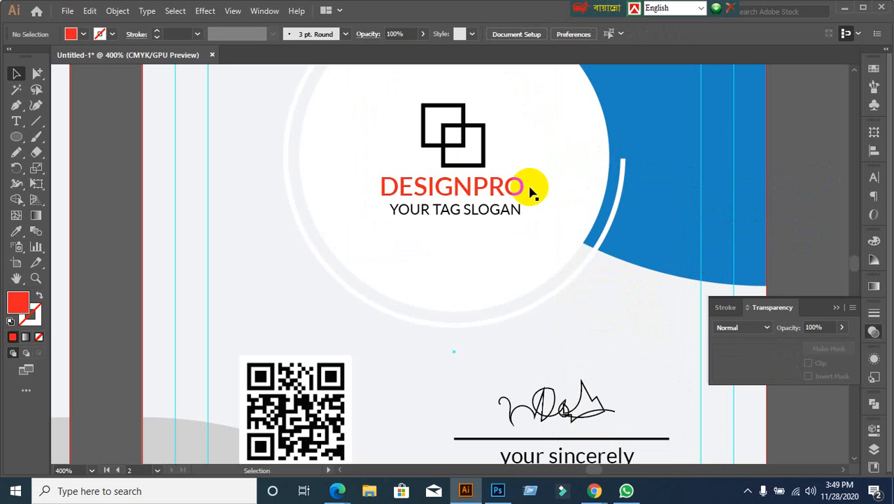
left_click(388, 184)
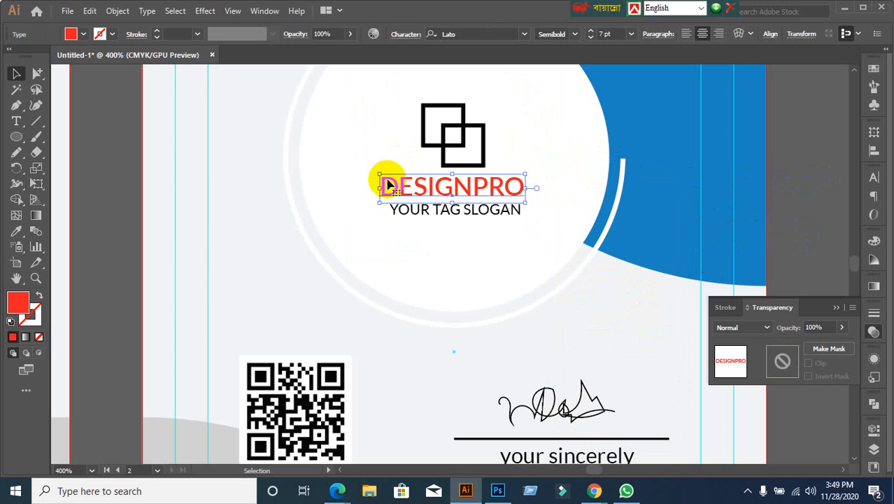
key("ctrl+z")
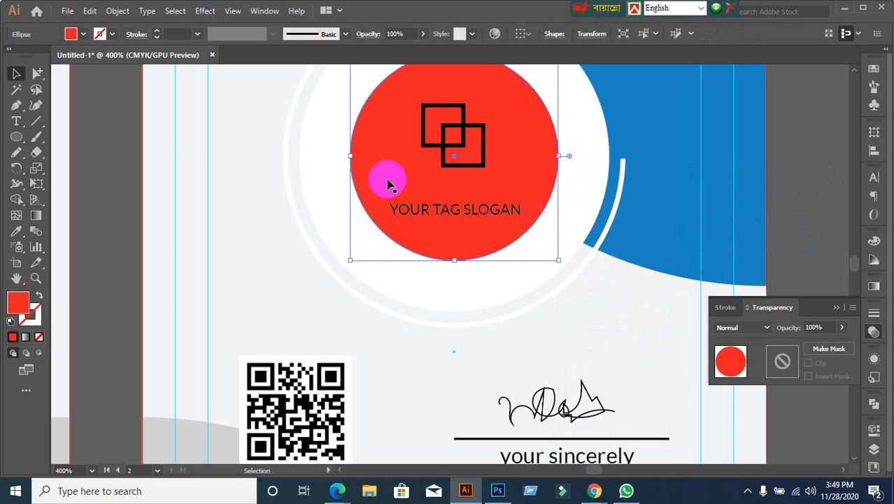
Step: Fill the logo circle with a blue swatch from the Control bar
left_click(83, 33)
left_click(80, 196)
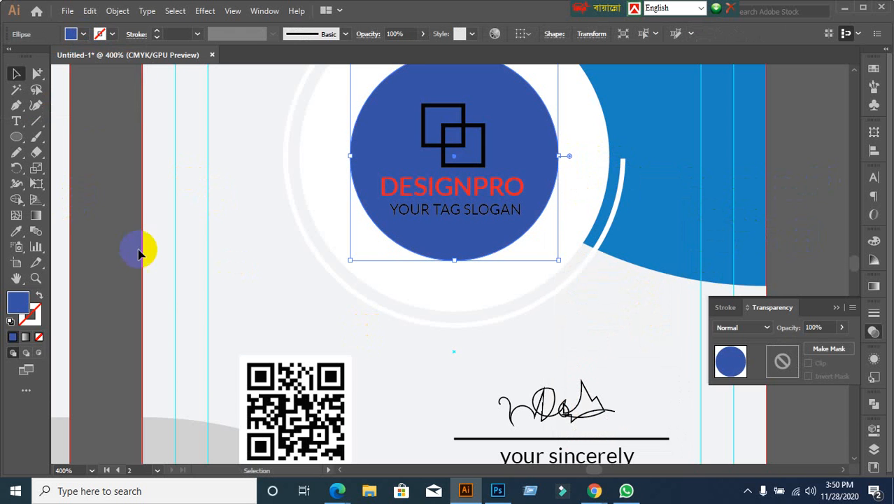
scroll(184, 285, "down", 1)
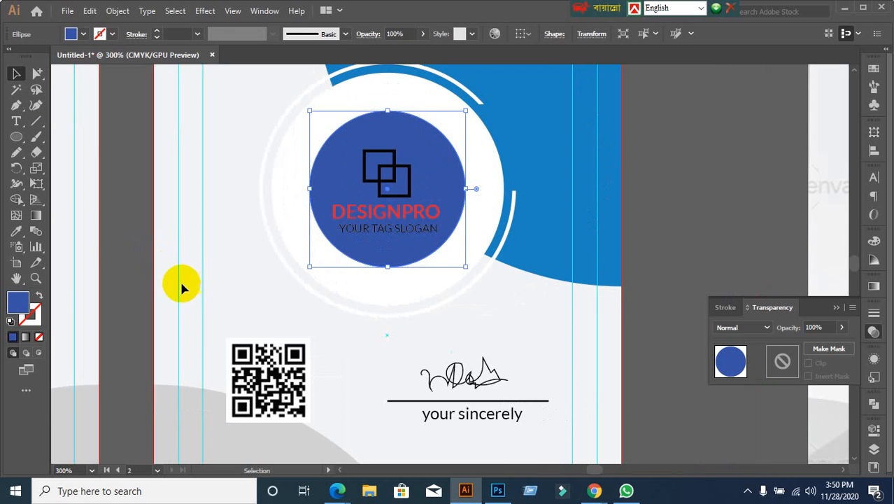
scroll(166, 285, "down", 1)
scroll(167, 285, "down", 1)
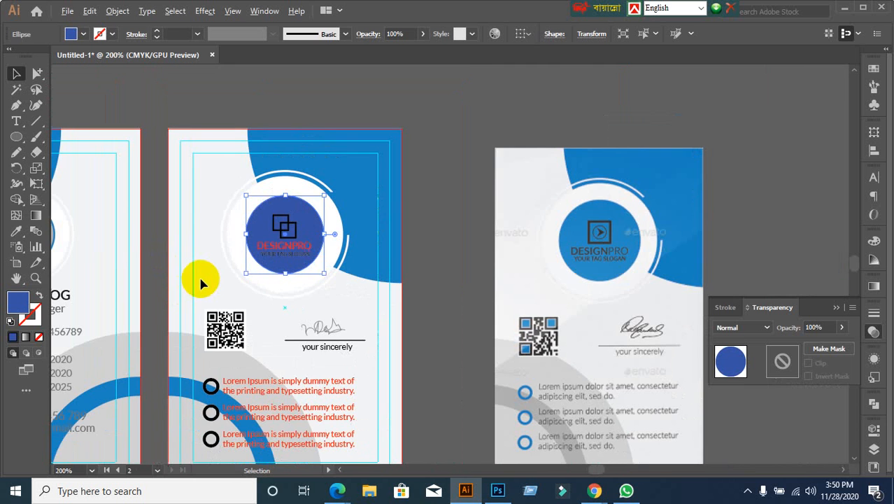
key("space")
left_click_drag(190, 290, 345, 299)
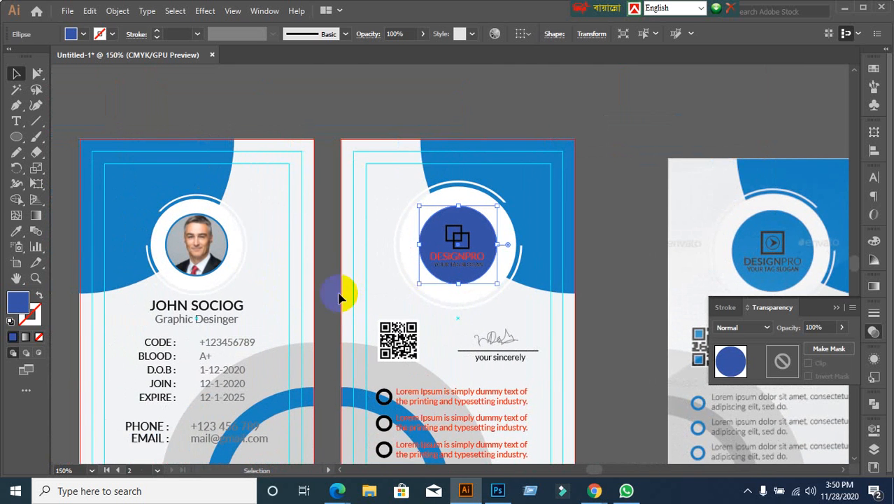
scroll(322, 294, "up", 2)
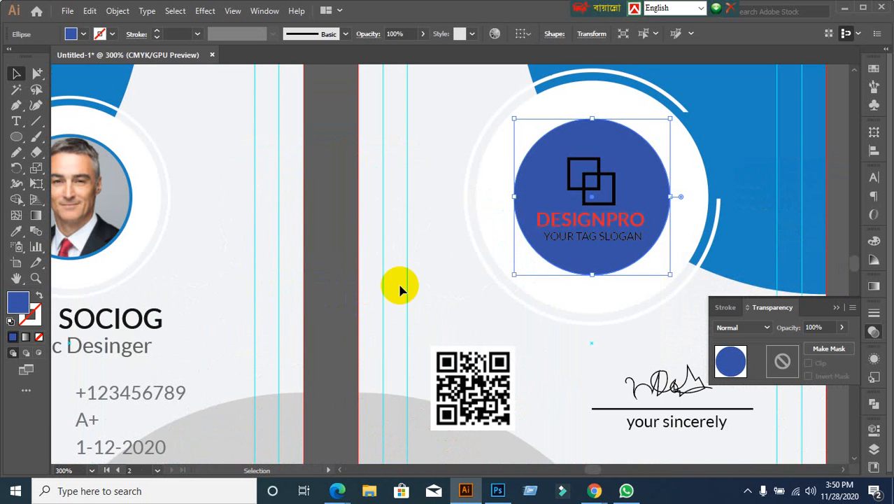
key("space")
left_click_drag(662, 287, 625, 285)
scroll(508, 260, "up", 1)
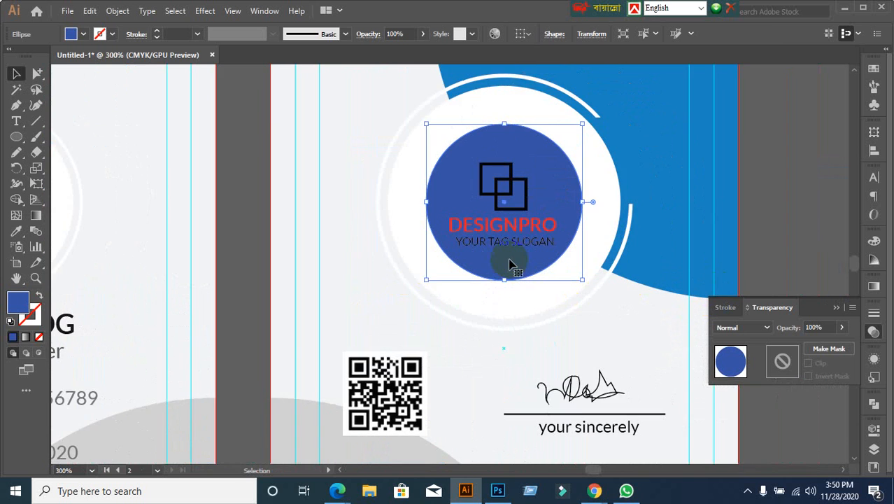
Step: Select the DESIGNPRO and slogan text lines and bring up the Align panel
left_click(521, 218)
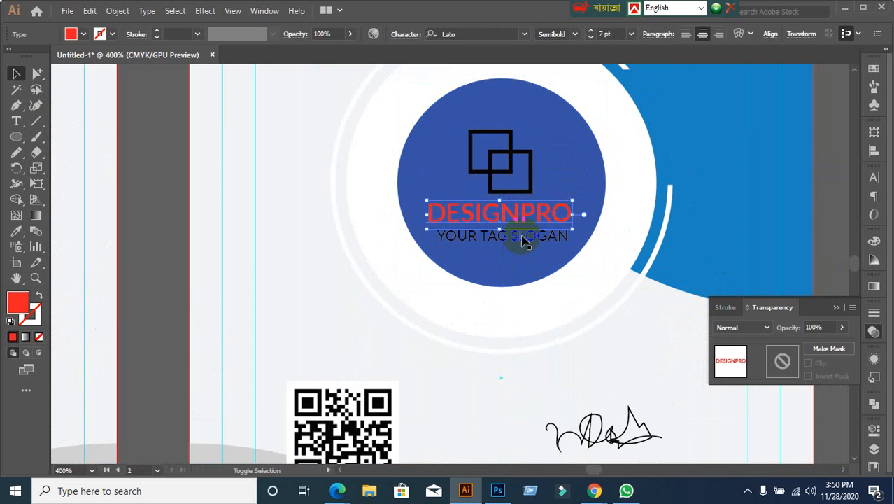
left_click(523, 238, "shift")
left_click(873, 149)
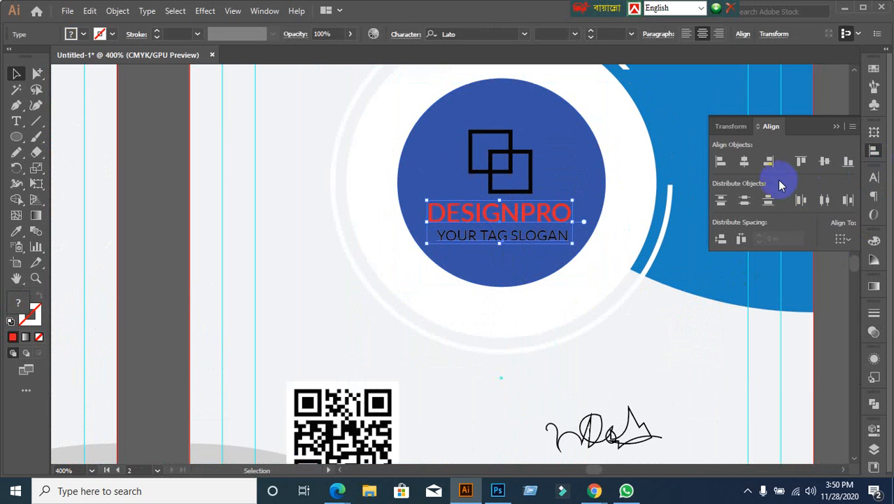
Step: Centre the DESIGNPRO and slogan text horizontally under the overlapping squares icon
left_click(745, 163)
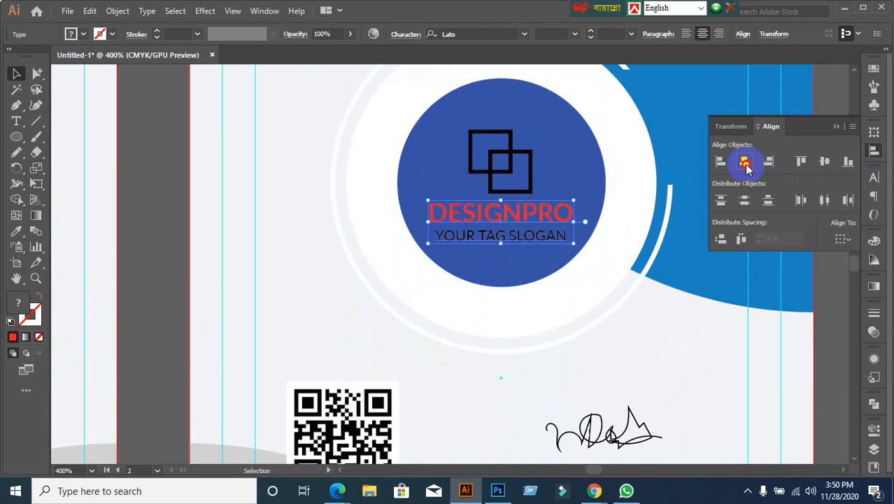
key("ctrl+shift+a")
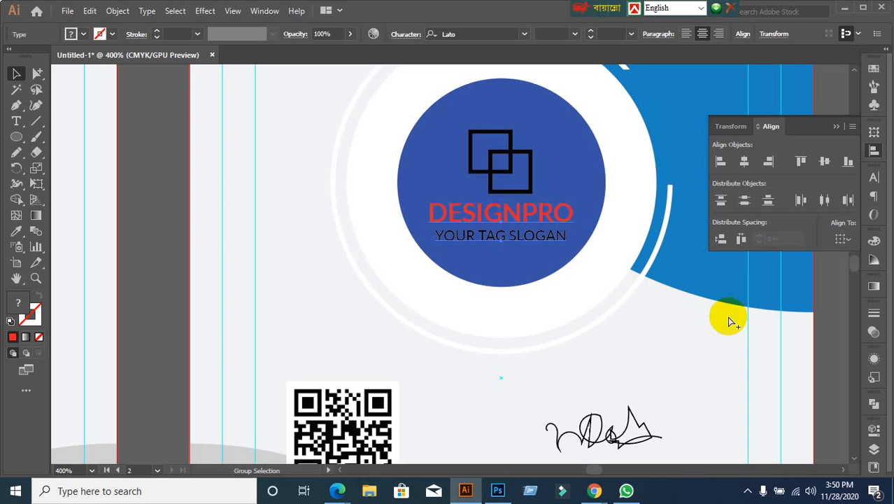
key("ctrl+z")
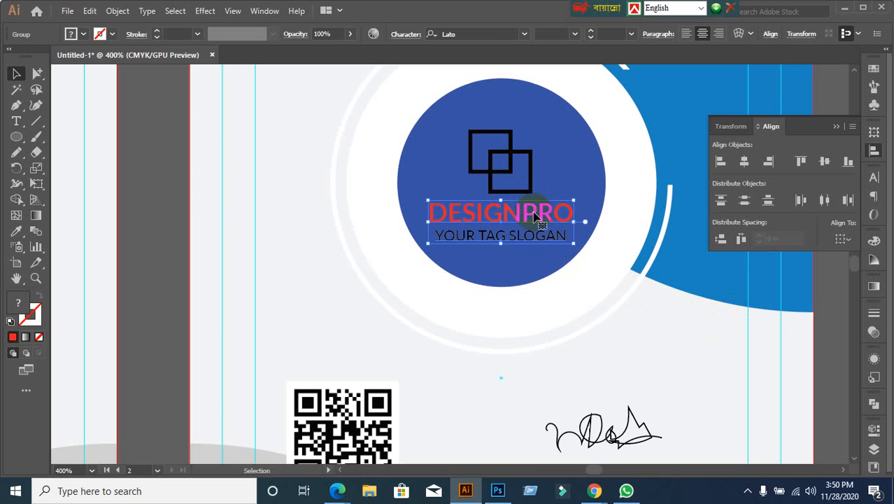
left_click(184, 297)
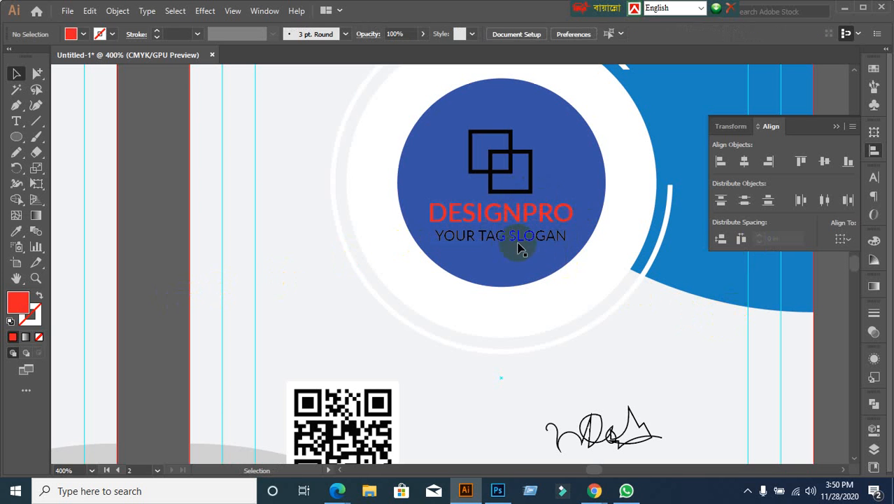
left_click(529, 189)
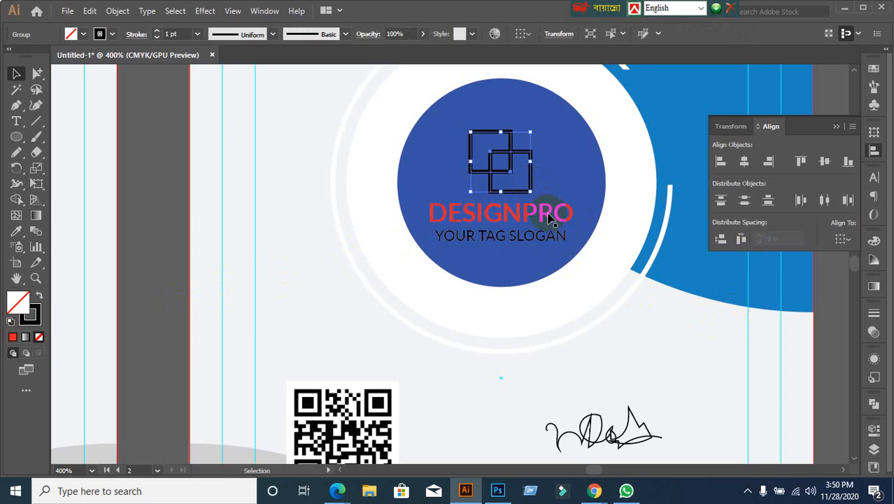
left_click(550, 219, "shift")
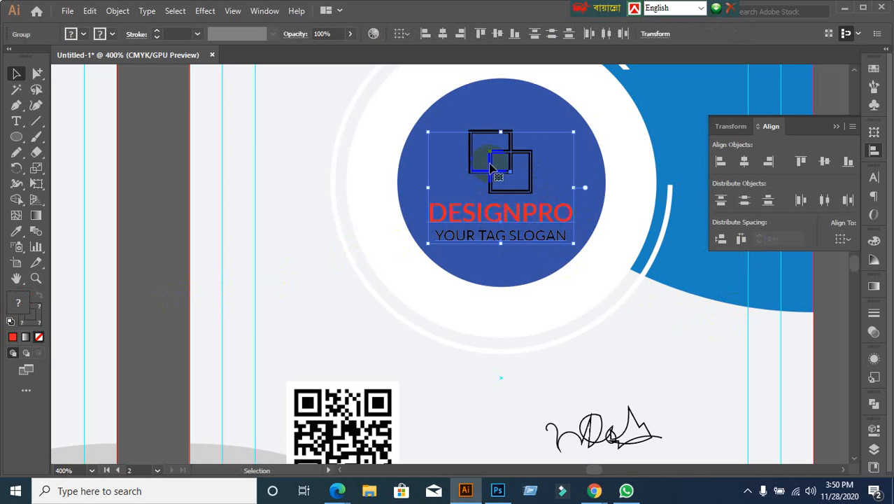
left_click(491, 170)
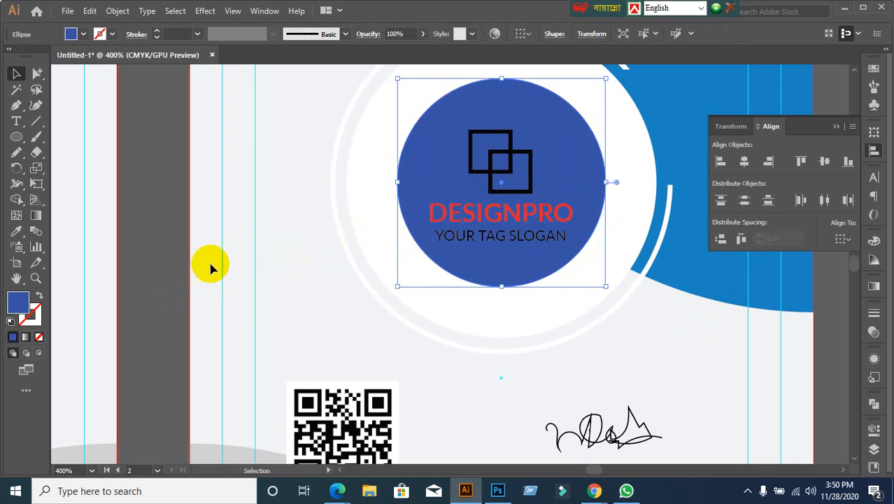
left_click(155, 277)
left_click(512, 169)
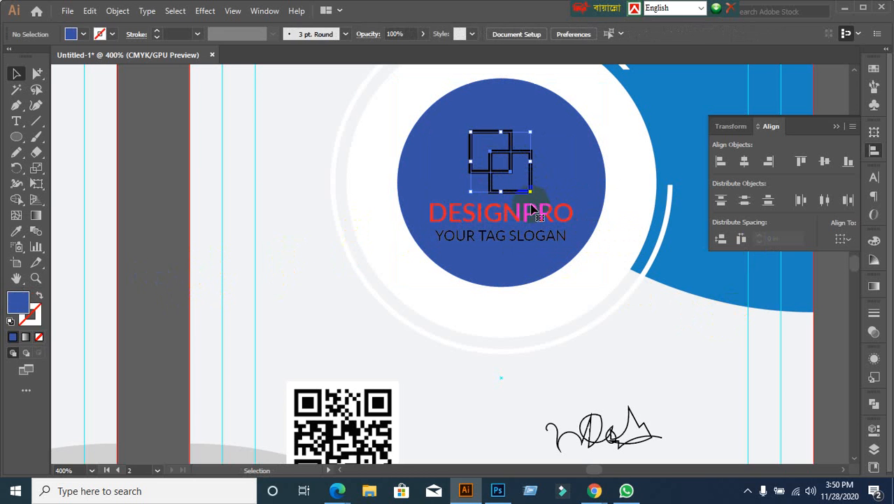
left_click(528, 218, "shift")
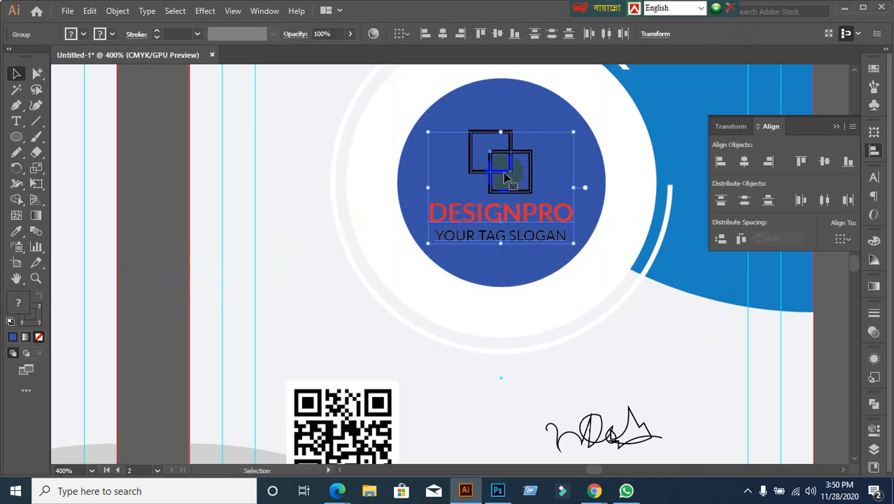
left_click(505, 177)
left_click(744, 162)
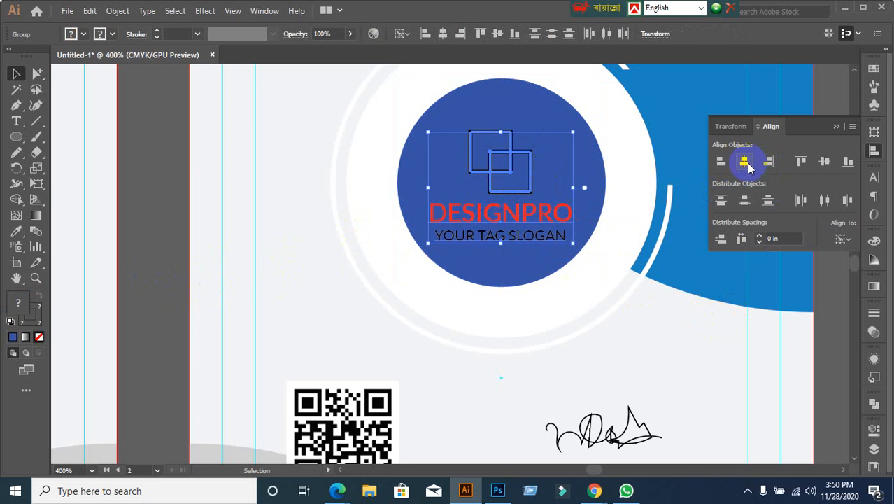
Step: Align the logo group to the blue circle as key object, centred vertically and horizontally
left_click(143, 242)
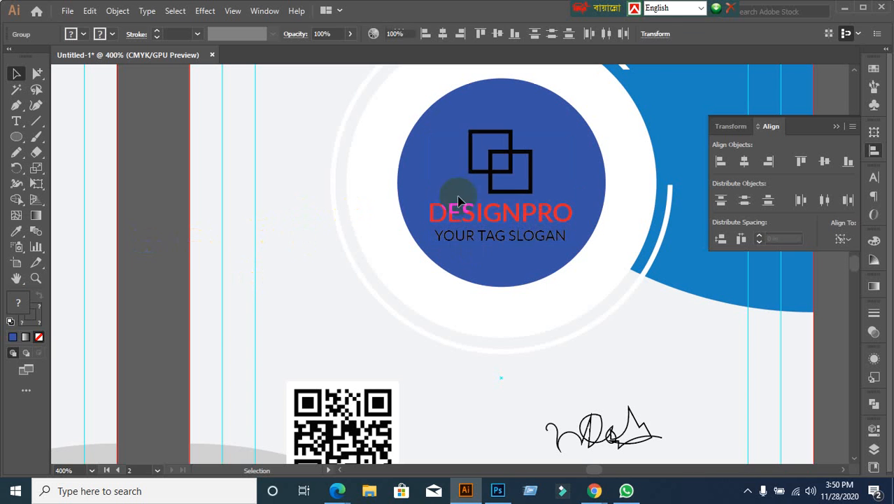
left_click(496, 192)
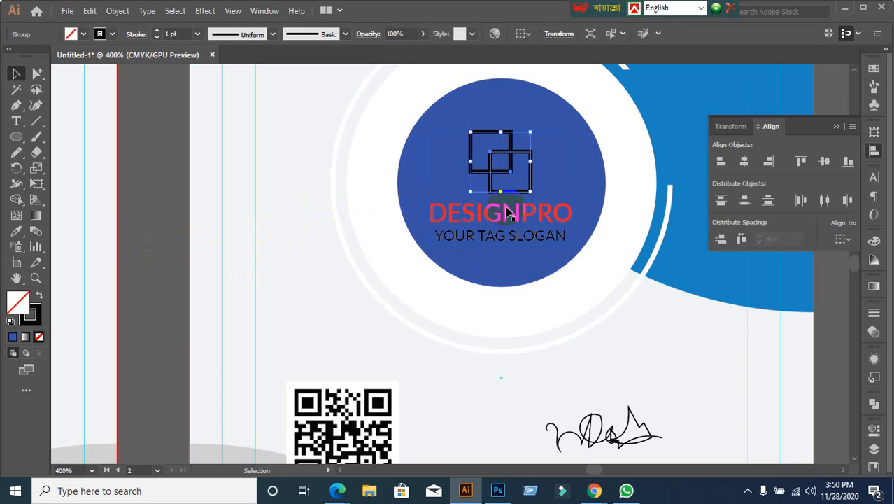
left_click(508, 211, "shift")
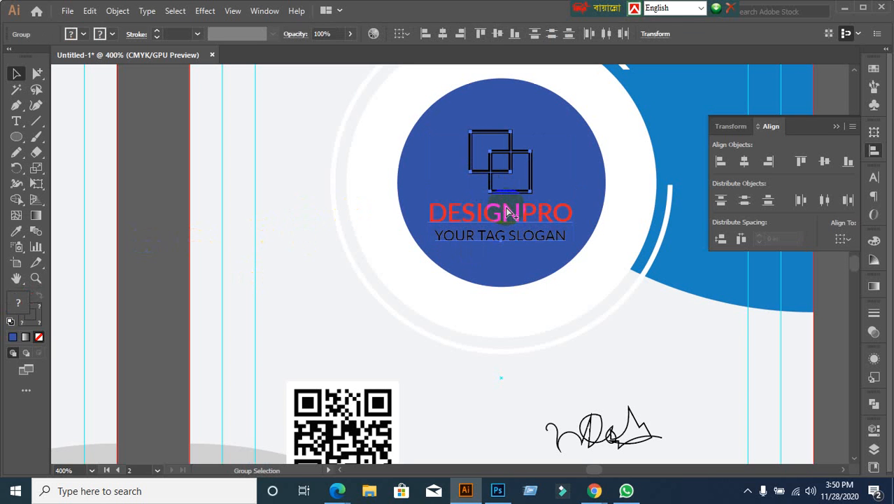
left_click(183, 249)
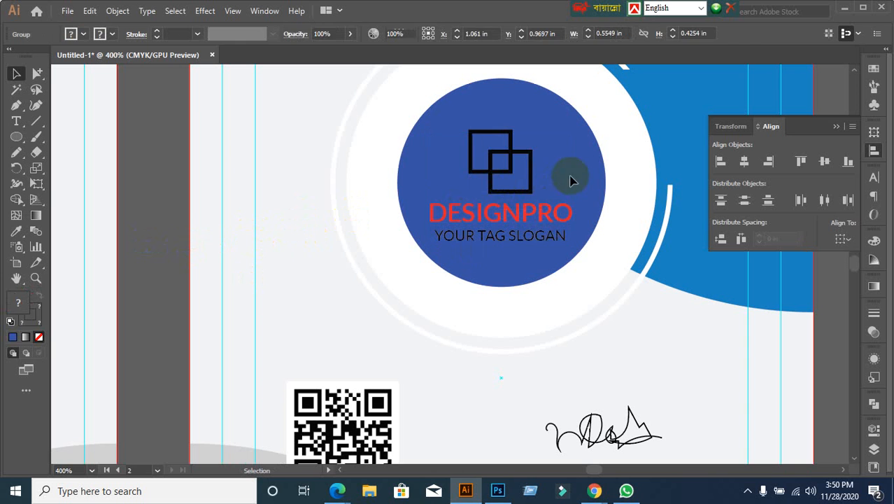
left_click(528, 166)
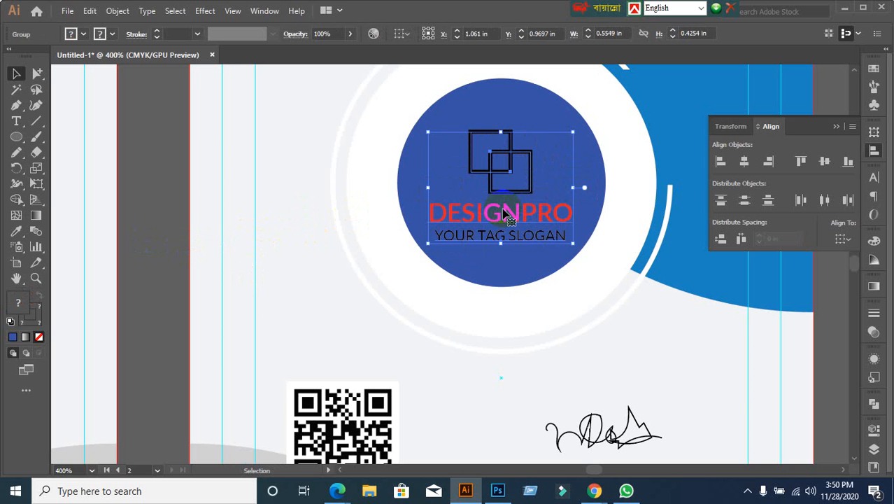
left_click(508, 103, "shift")
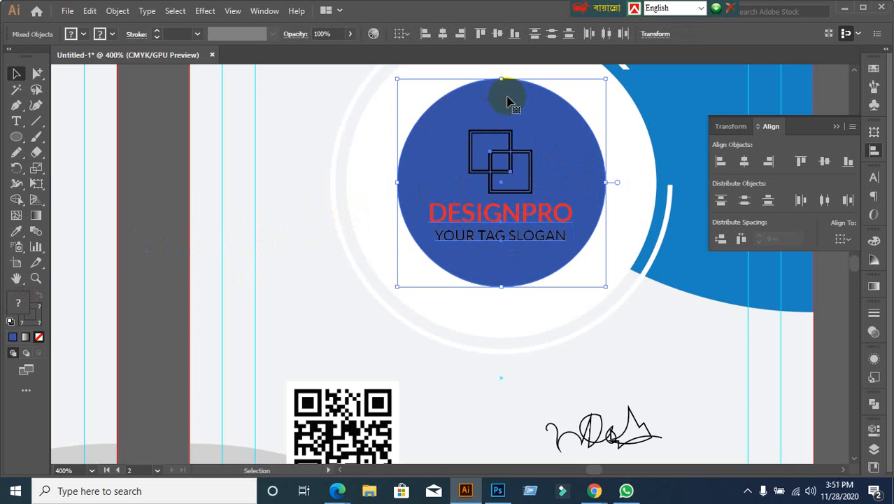
left_click(508, 100)
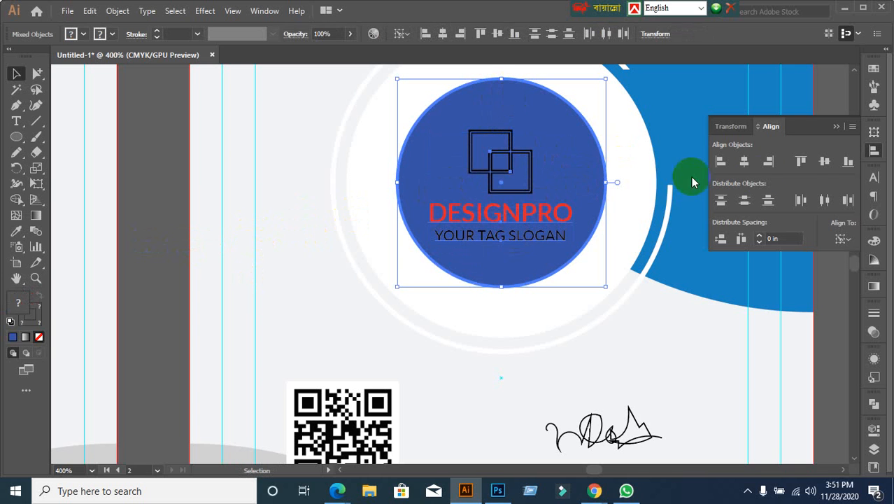
left_click(825, 162)
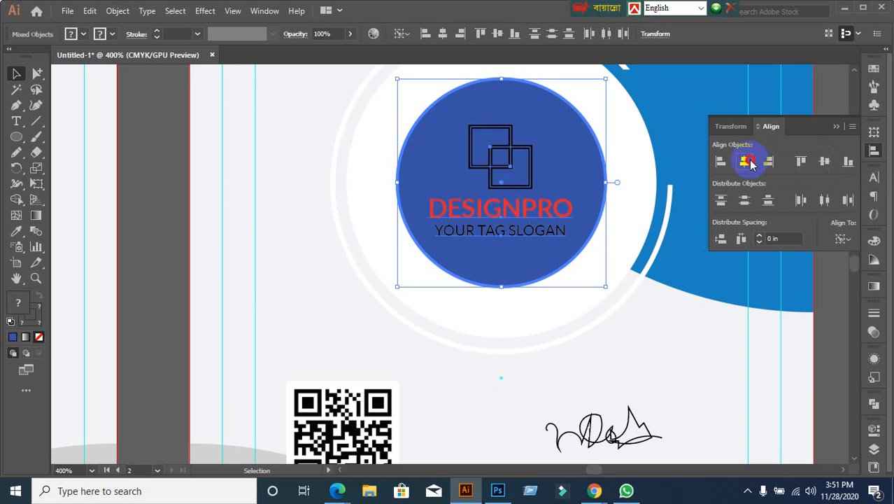
left_click(744, 162)
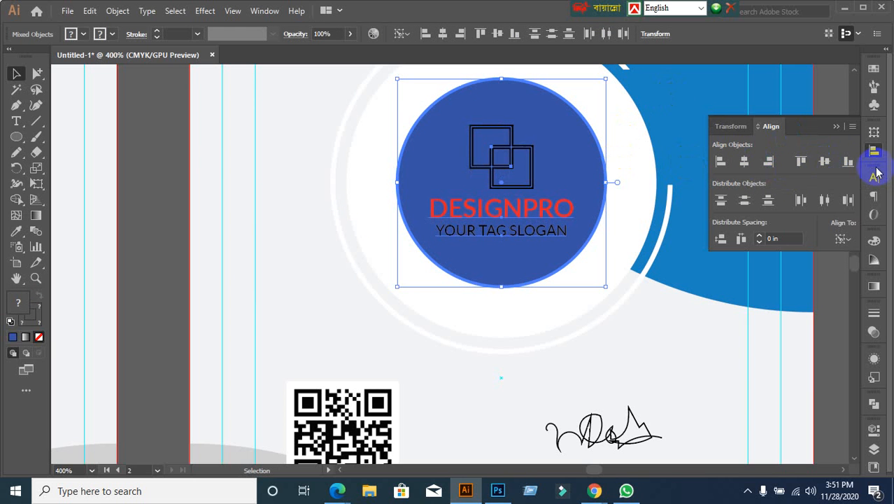
left_click(823, 161)
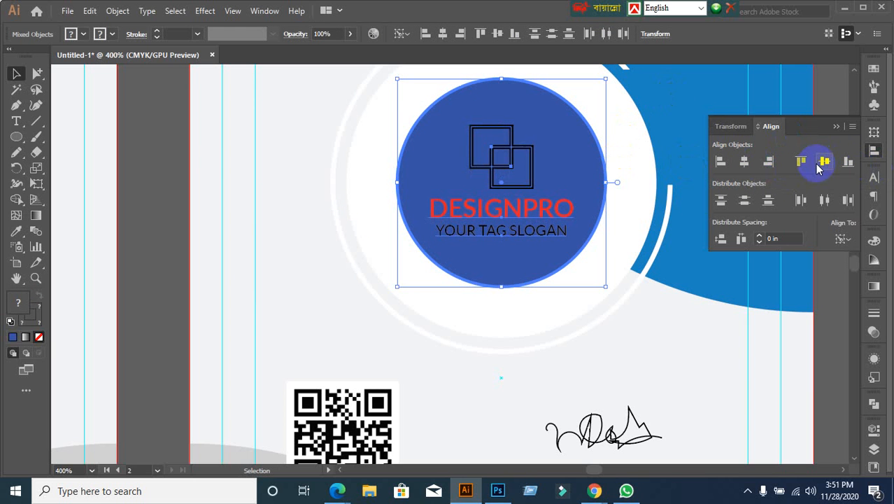
left_click(151, 247)
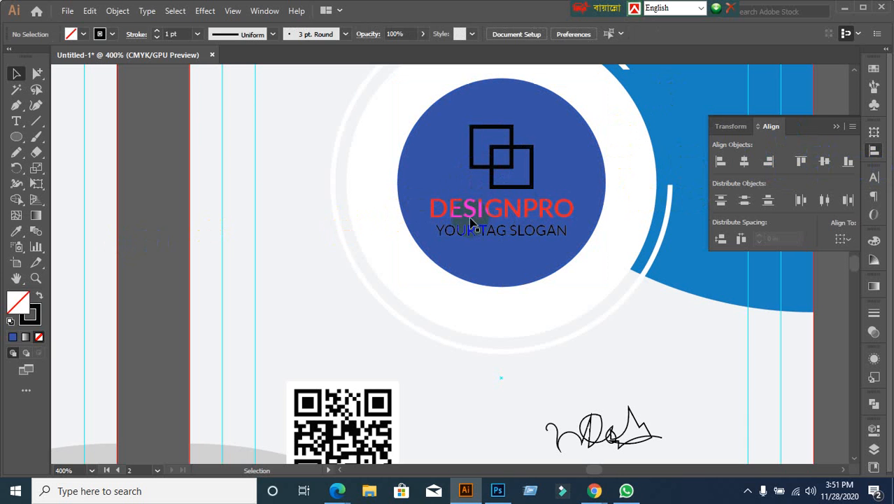
left_click(549, 127)
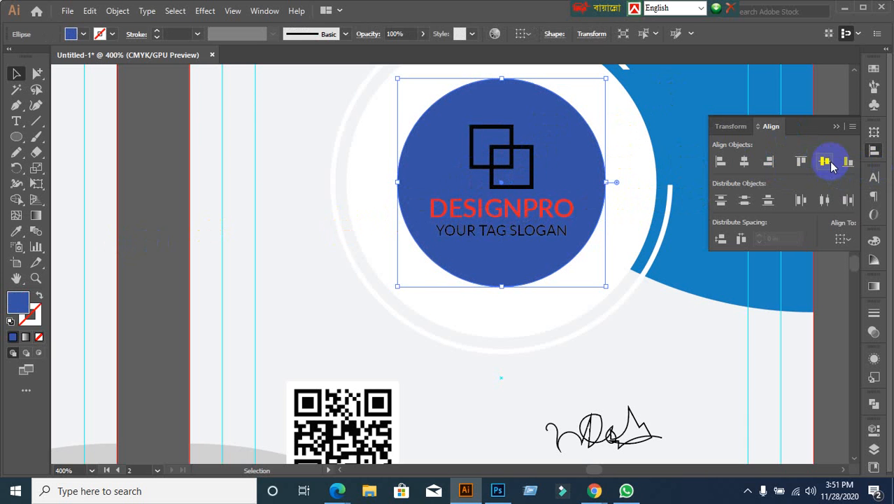
left_click(720, 239)
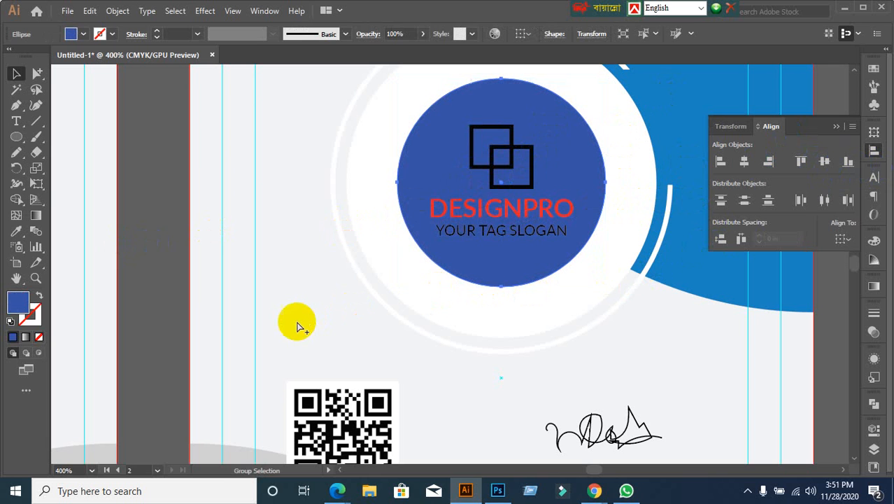
Step: Undo that alignment and re-centre the logo group both ways on the blue circle
key("ctrl+alt+z")
key("ctrl+z")
left_click(170, 303)
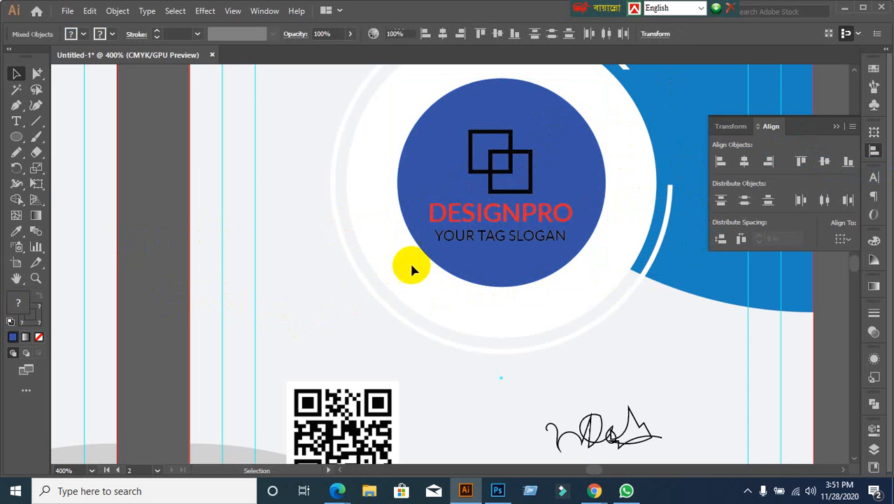
left_click(498, 199)
left_click(186, 309)
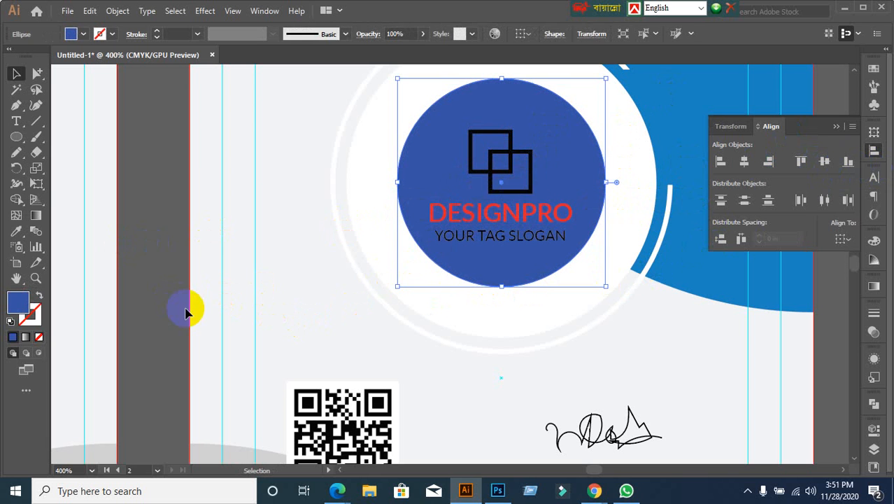
left_click(526, 200)
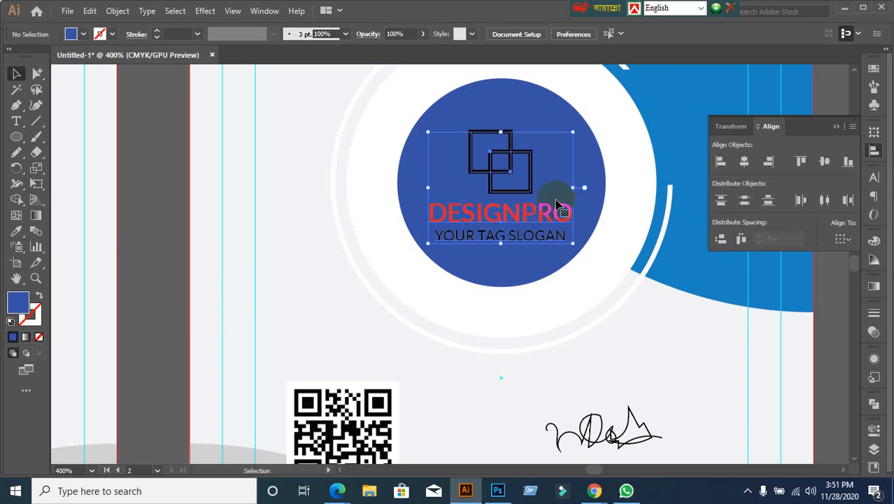
left_click(532, 118, "shift")
left_click(530, 95)
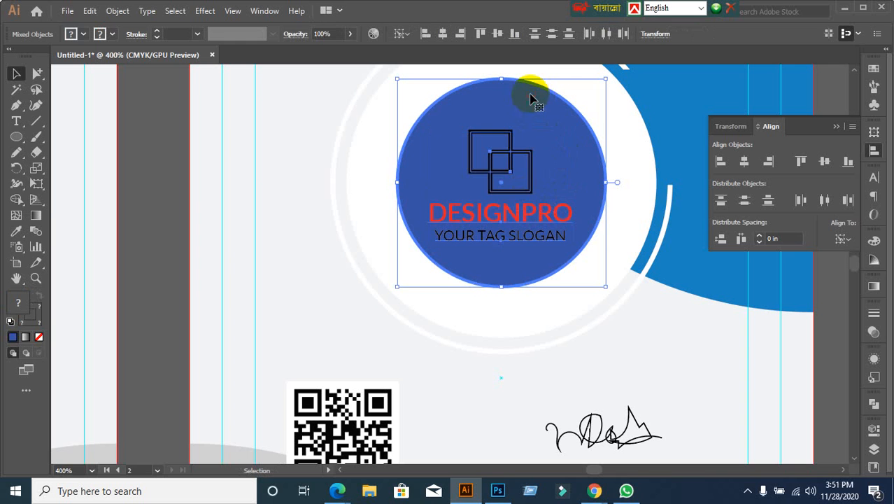
left_click(825, 162)
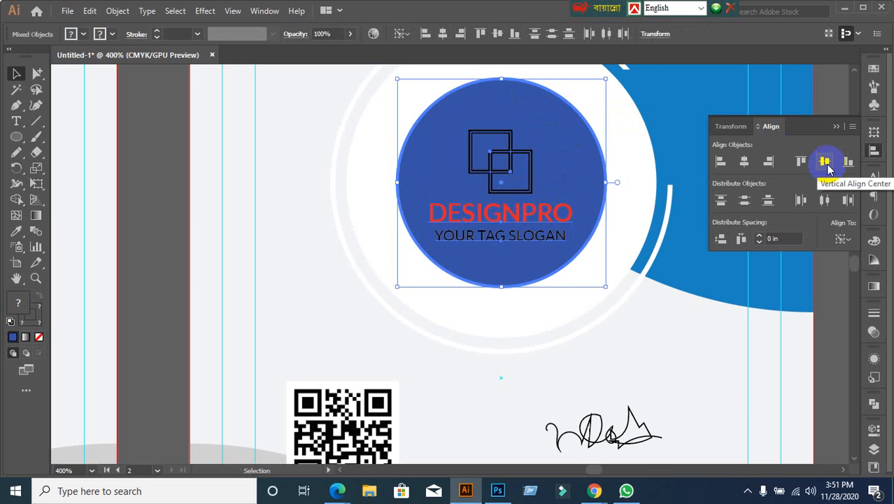
left_click(826, 165)
left_click(744, 165)
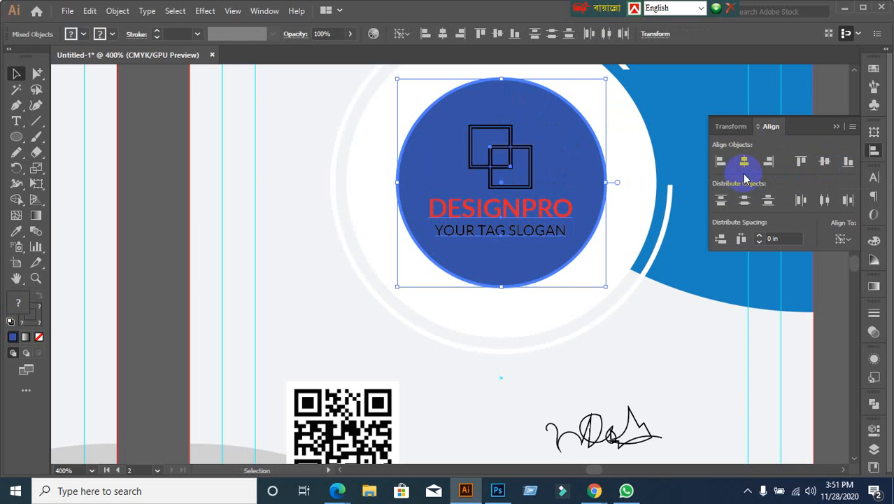
left_click(159, 343)
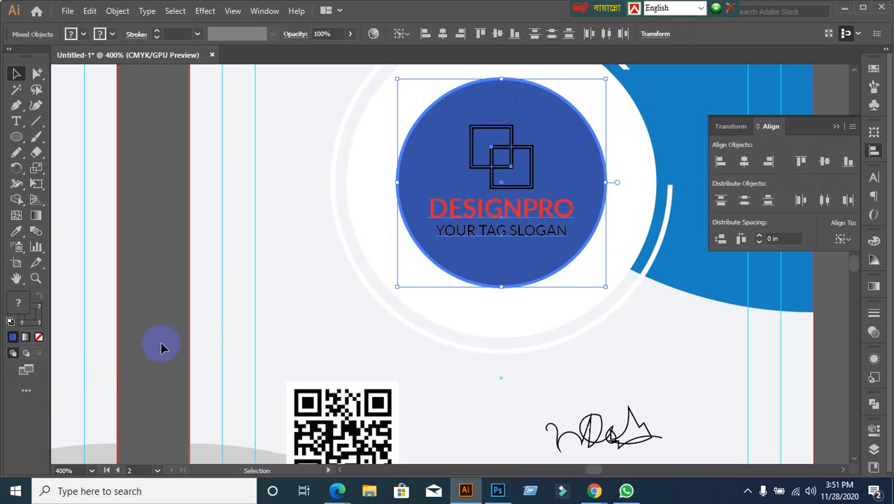
scroll(346, 326, "down", 4)
scroll(384, 365, "up", 1)
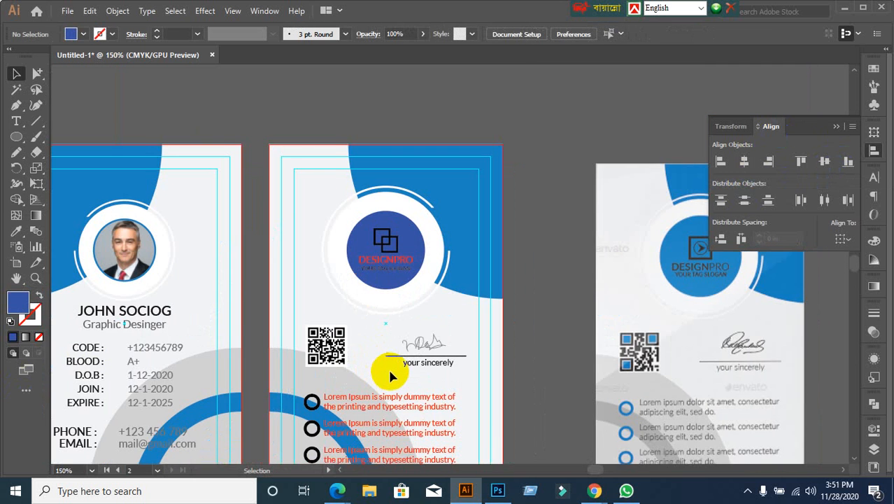
left_click_drag(386, 369, 414, 294)
scroll(434, 353, "down", 1)
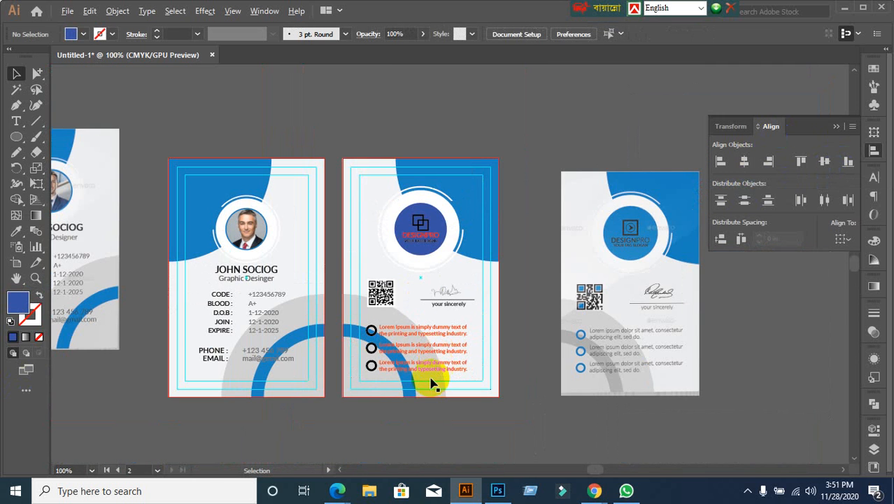
scroll(421, 389, "up", 1)
left_click_drag(398, 370, 529, 339)
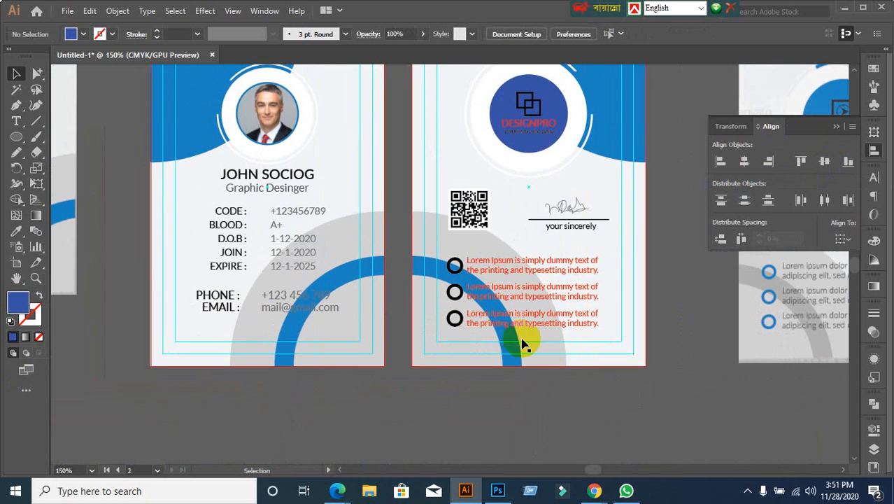
scroll(559, 361, "down", 1)
scroll(638, 370, "up", 1)
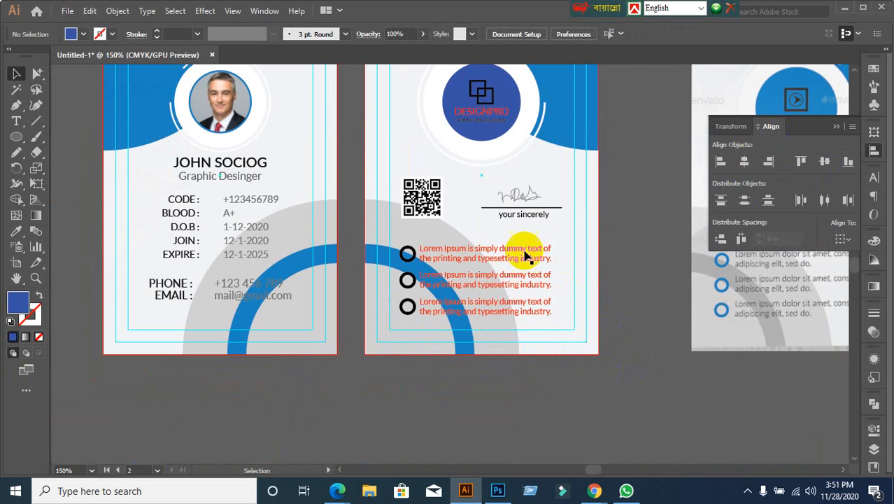
mouse_move(536, 236)
left_mouse_down()
mouse_move(568, 319)
mouse_move(559, 320)
left_mouse_up()
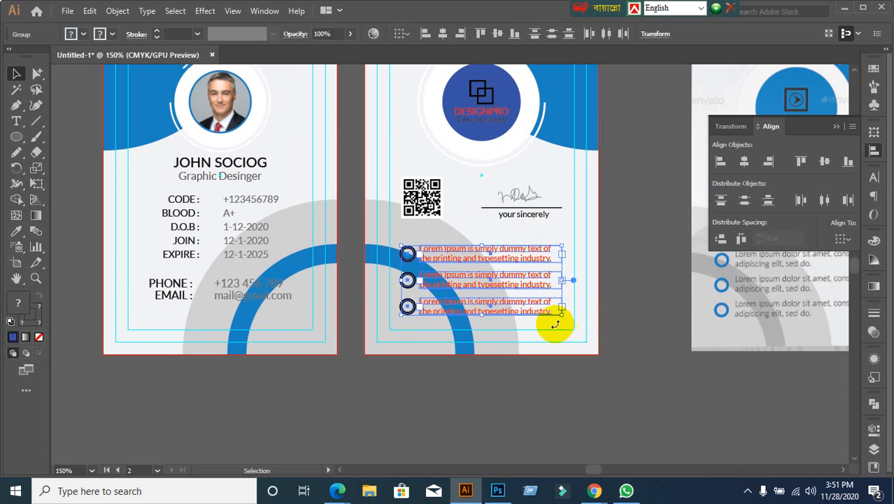
left_click(130, 379)
scroll(360, 329, "down", 1)
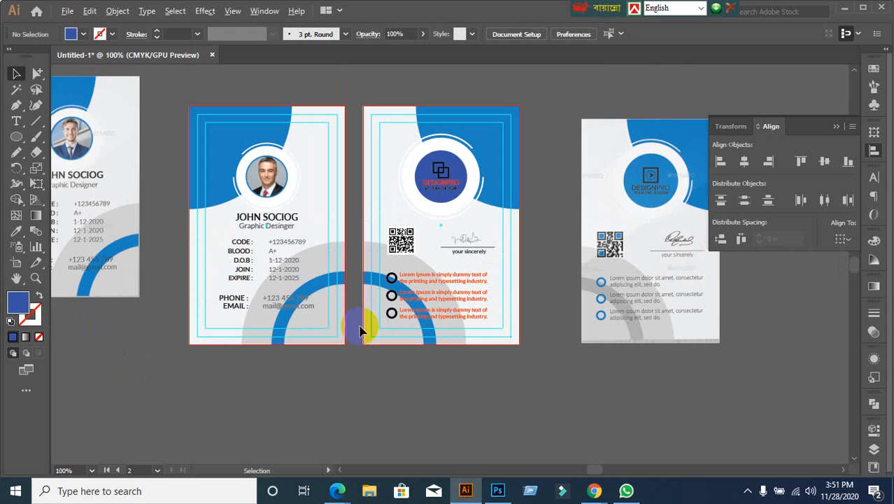
scroll(308, 274, "up", 2)
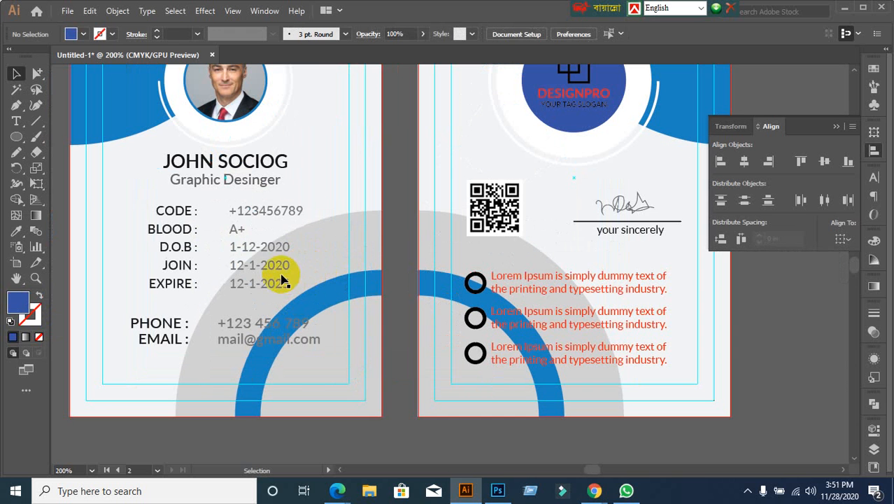
left_click(275, 249)
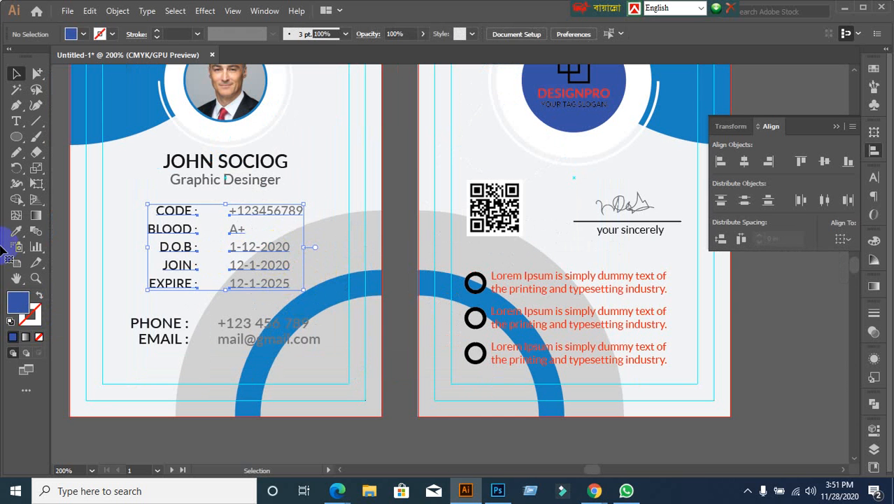
left_click(37, 74)
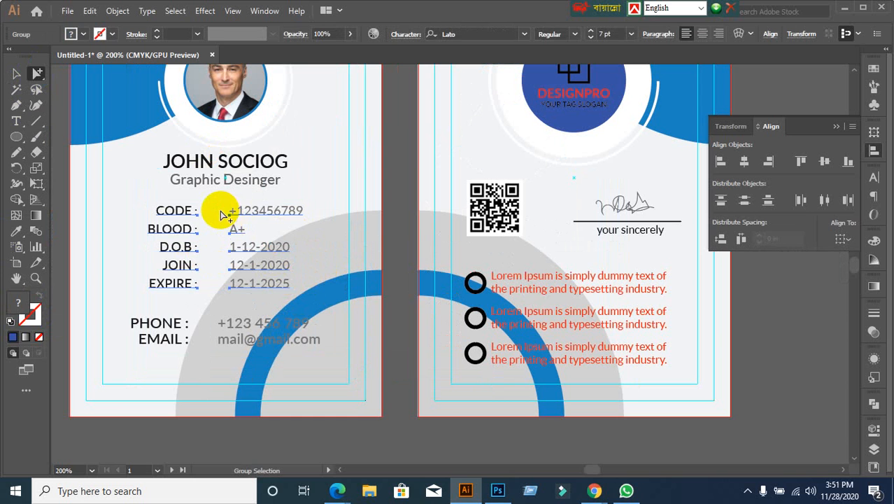
left_click(289, 225)
left_click(264, 212)
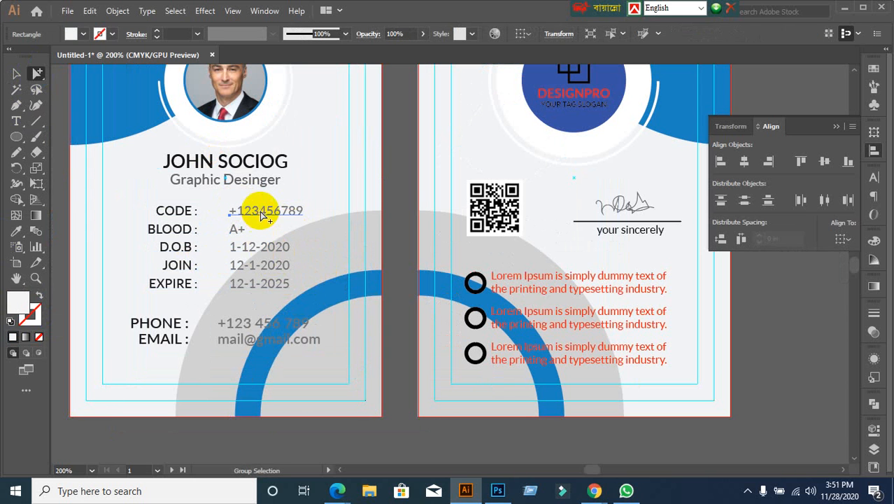
left_click(16, 74)
left_click(16, 278)
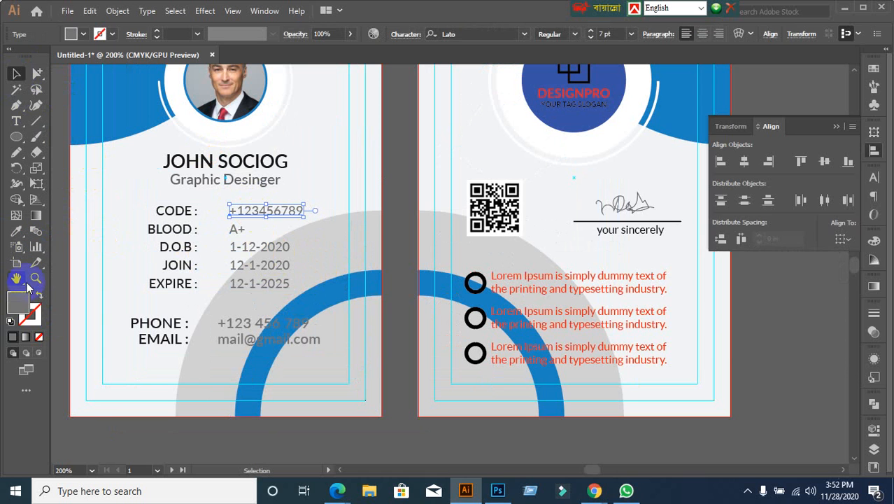
Step: Check the code number text's grey fill colour in the Color Picker
double_click(19, 306)
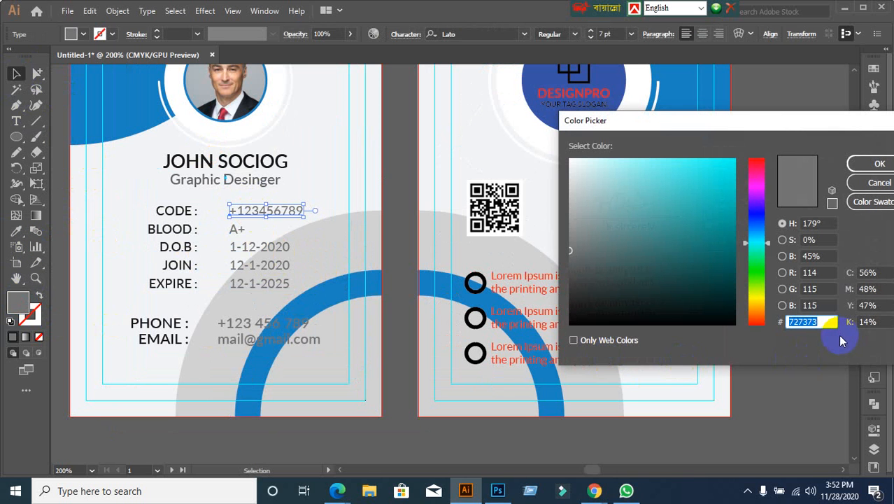
left_click(879, 183)
left_click(789, 313)
Step: Fill the three bullet rows on the back card with grey 727373
left_click_drag(642, 252, 679, 371)
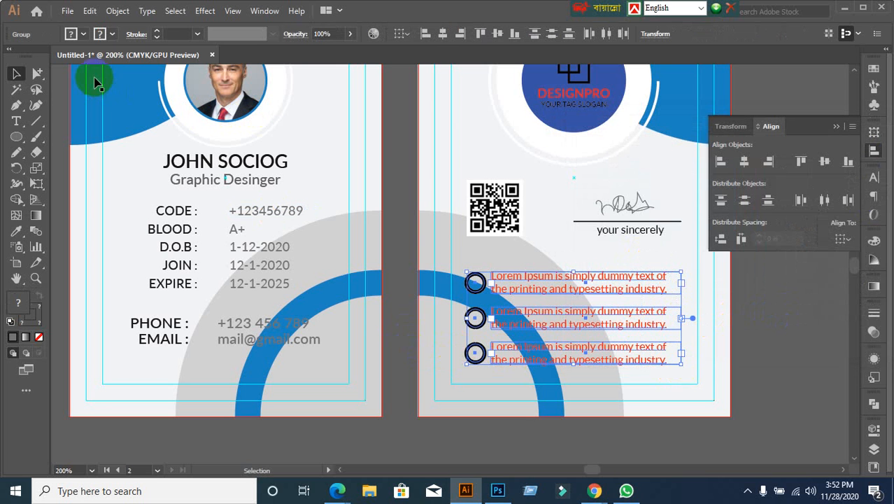
left_click(72, 33)
left_click(55, 56)
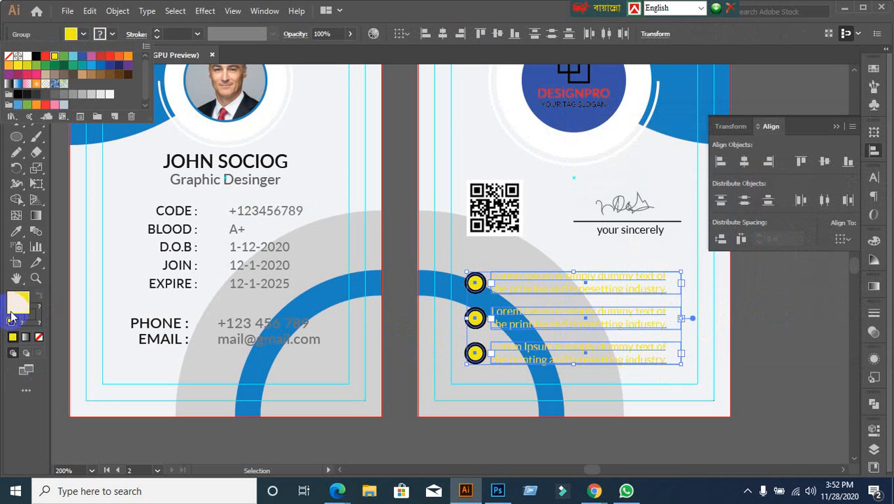
double_click(18, 301)
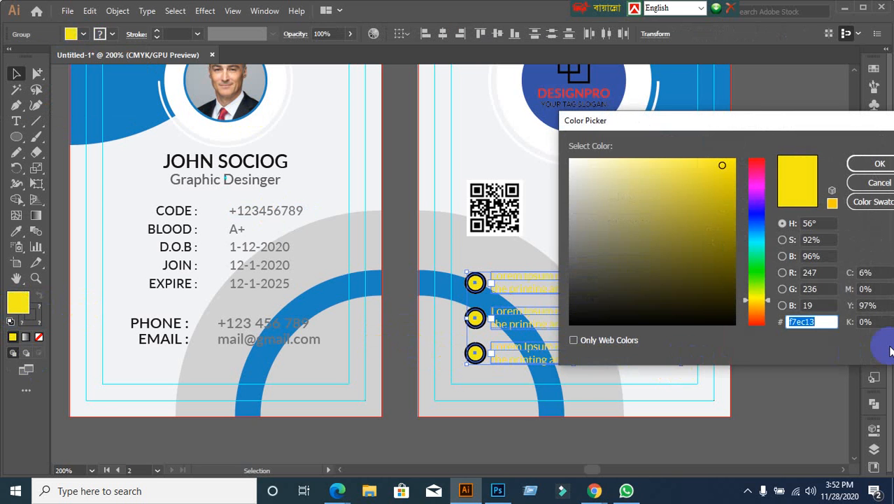
type("727373")
key("Return")
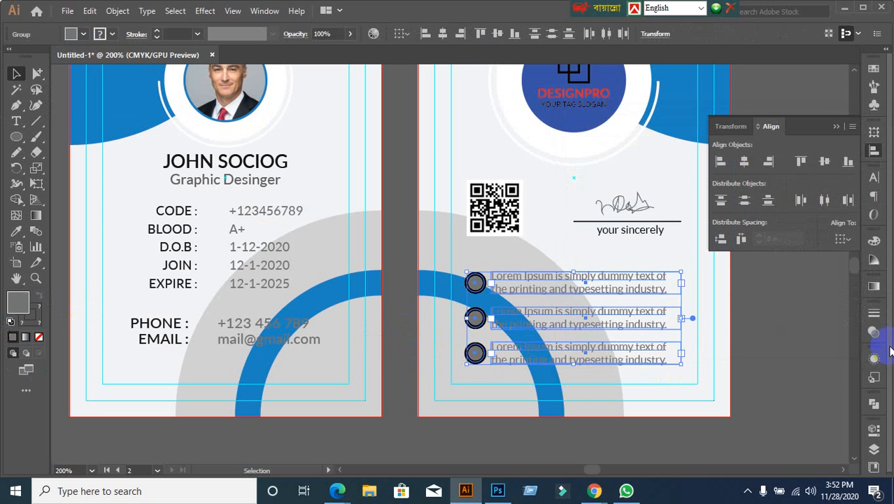
left_click(723, 359)
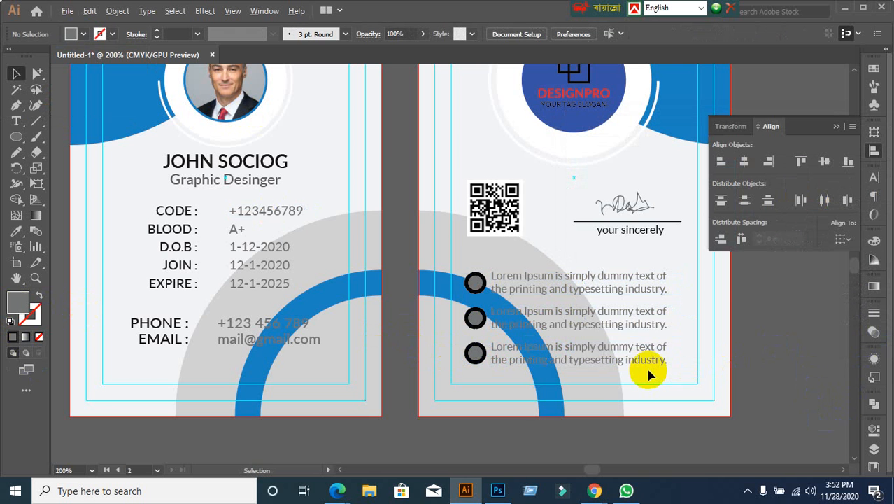
Step: Undo the grey fill so the bullets return to hollow rings with red text
scroll(493, 358, "up", 3)
left_click(446, 206)
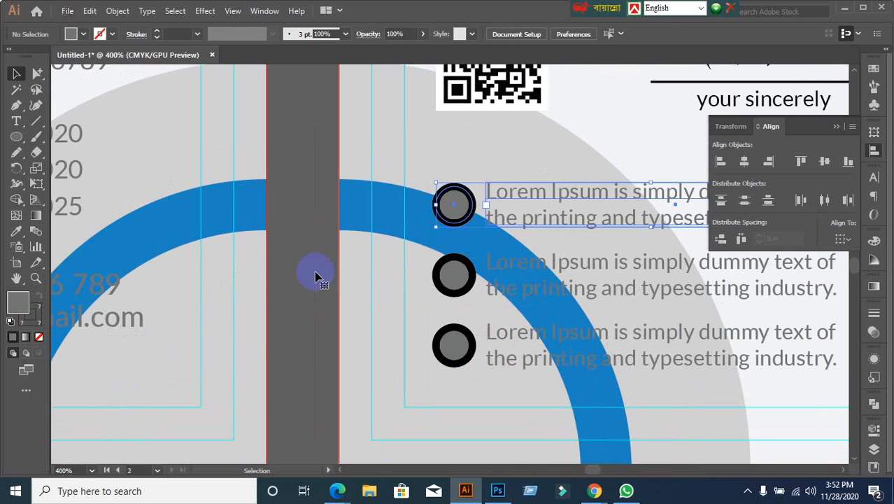
left_click(453, 277)
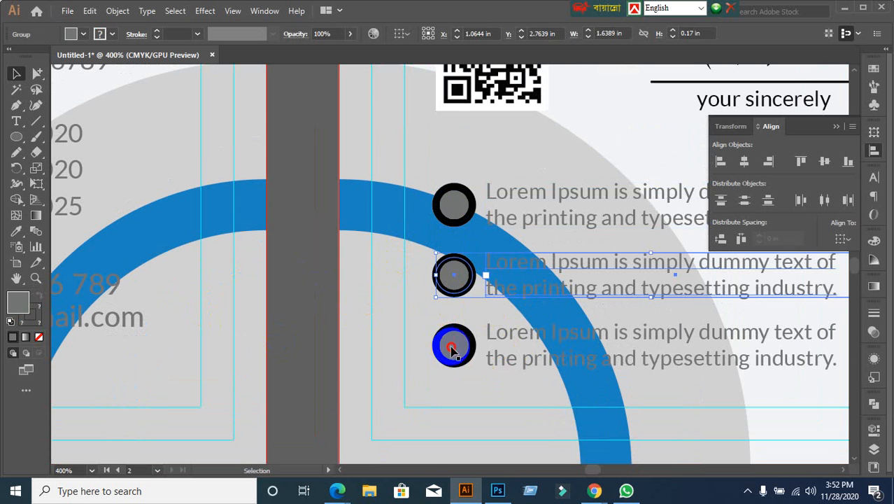
left_click(451, 348)
key("ctrl+z")
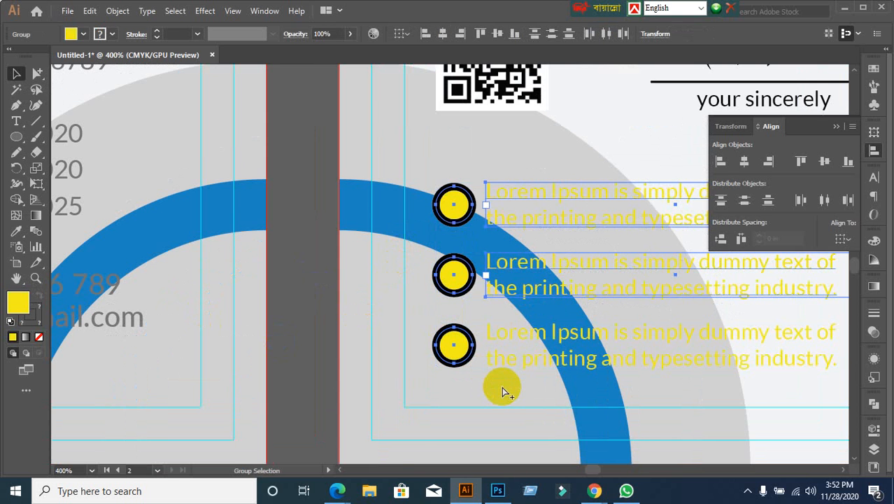
key("ctrl+z")
key("ctrl+z")
key("ctrl+z")
Step: Colour only the three Lorem Ipsum text lines grey 727373 using Group Selection
scroll(501, 393, "down", 1)
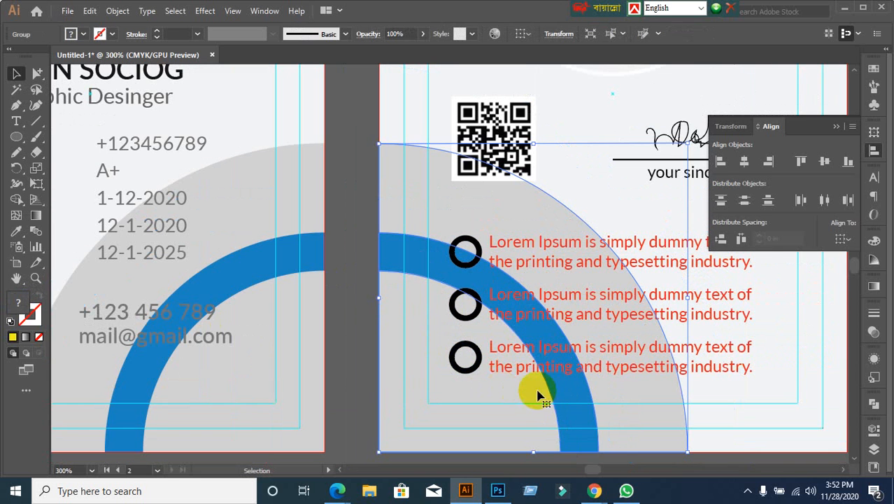
left_click(586, 241)
scroll(729, 376, "down", 2)
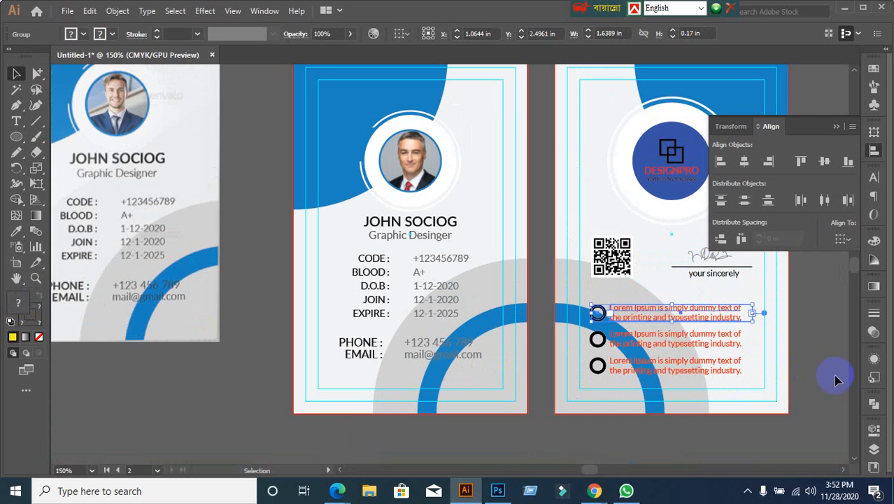
left_click(832, 375)
left_click_drag(816, 376, 662, 299)
scroll(539, 360, "up", 1)
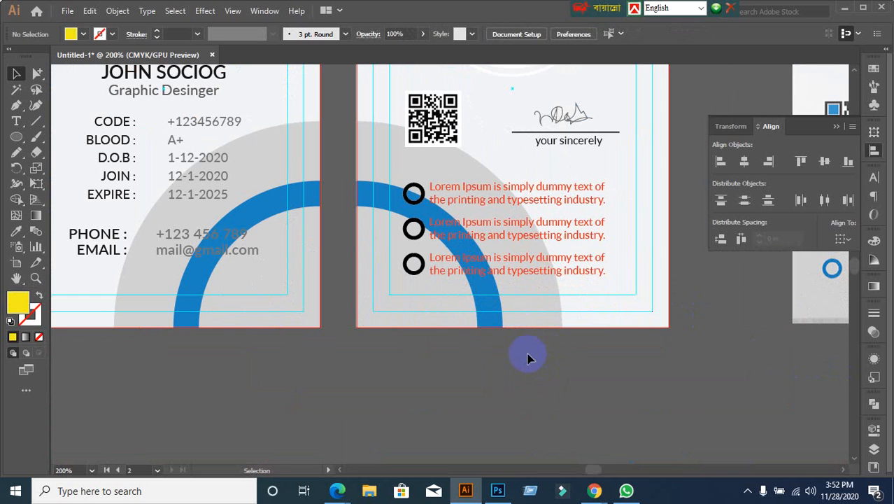
left_click(37, 74)
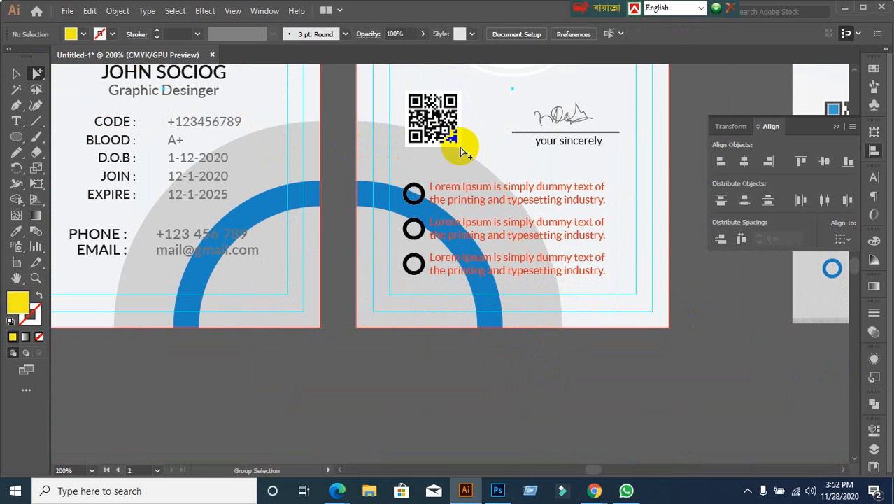
left_click_drag(585, 174, 613, 277)
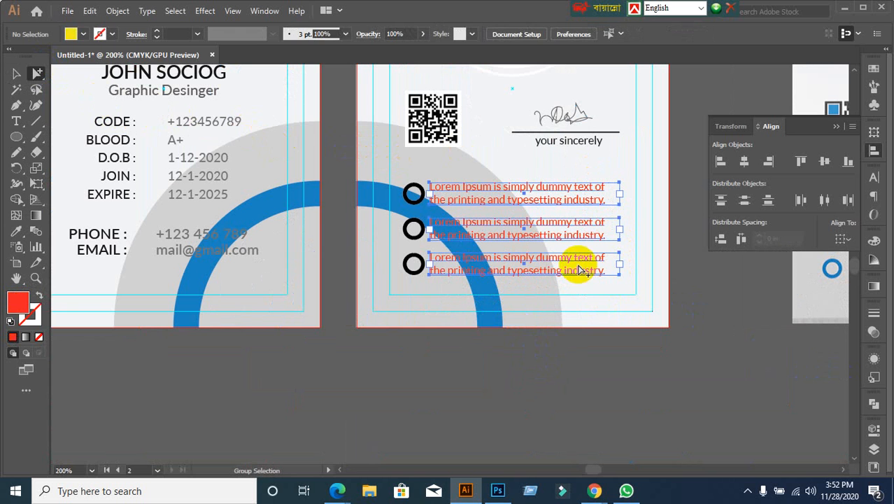
left_click(81, 35)
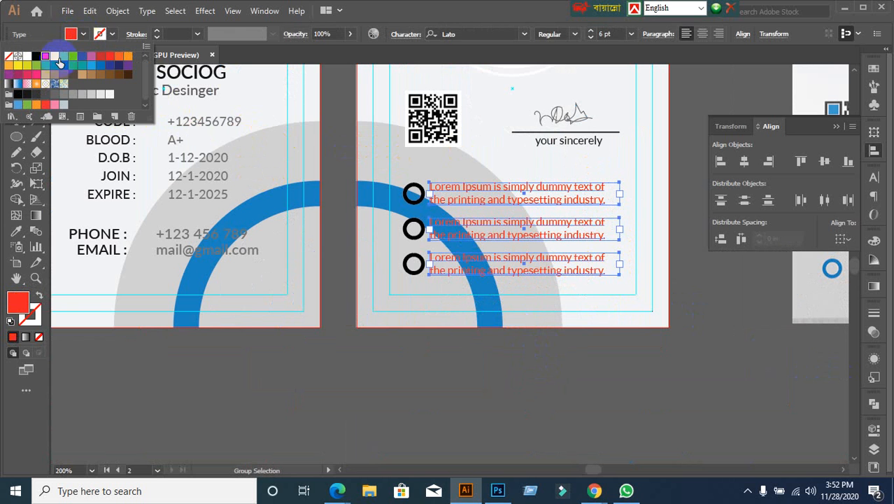
double_click(19, 299)
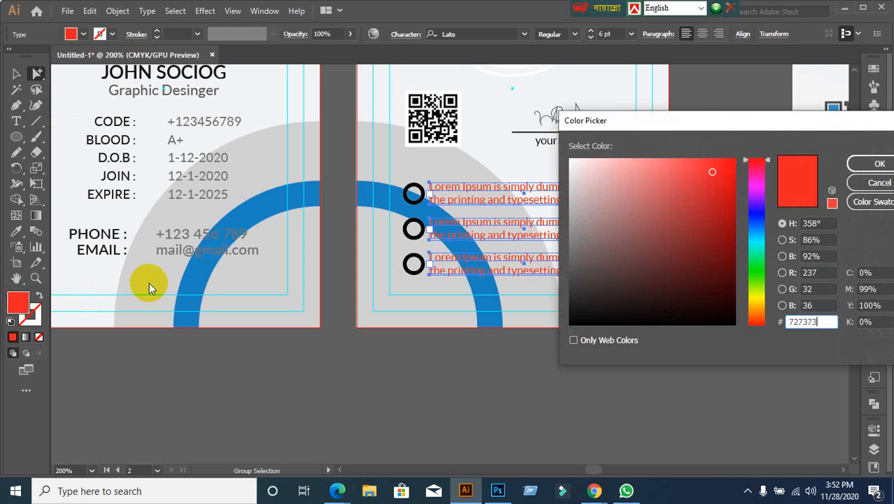
left_click(879, 163)
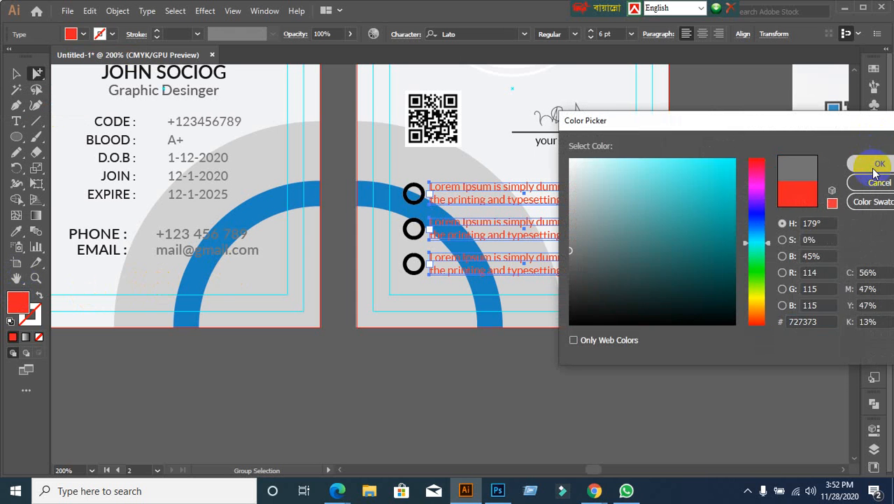
left_click(14, 74)
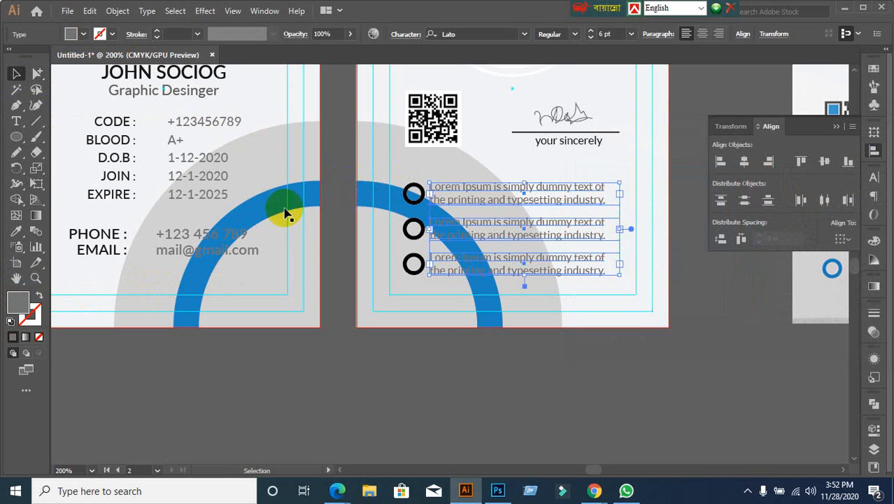
left_click(431, 339)
Step: Confirm the front card's +123456789 code value uses the same grey text colour
scroll(435, 357, "down", 2)
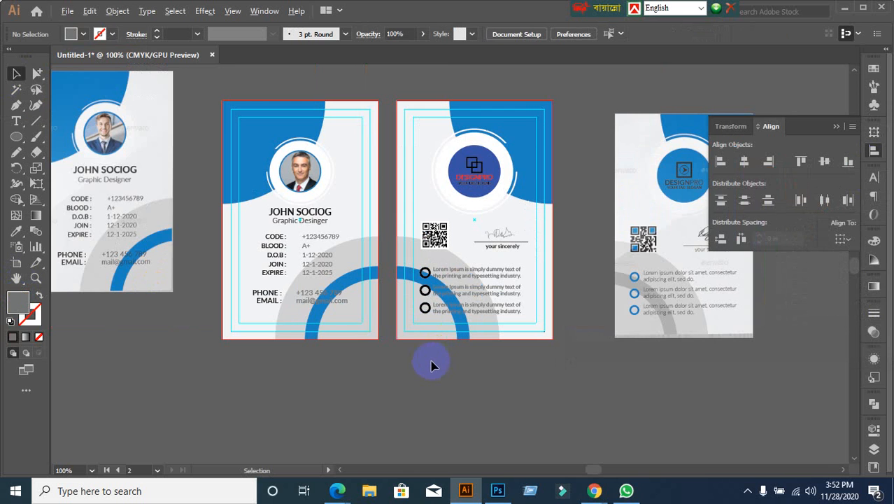
scroll(431, 365, "up", 1)
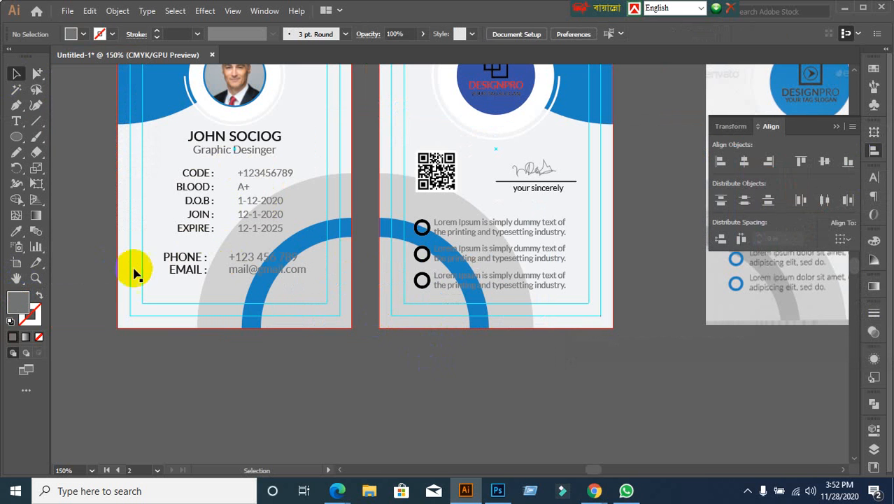
left_click(39, 73)
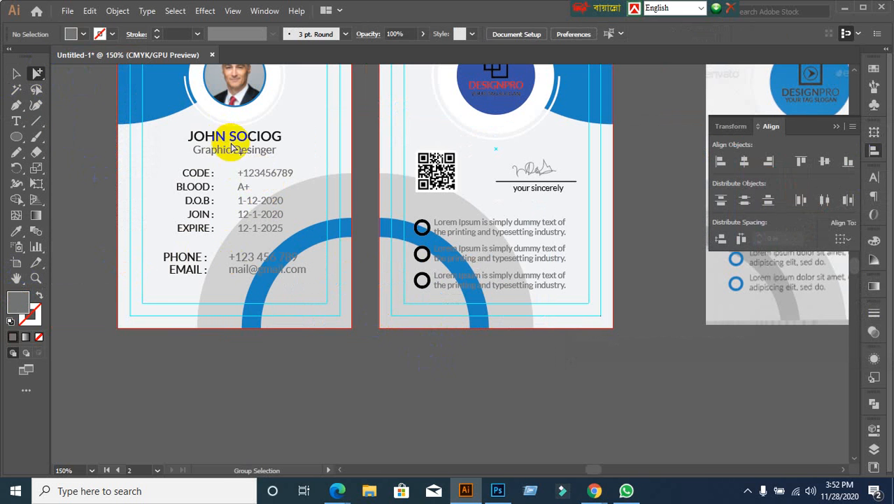
left_click(275, 190)
key("ctrl+z")
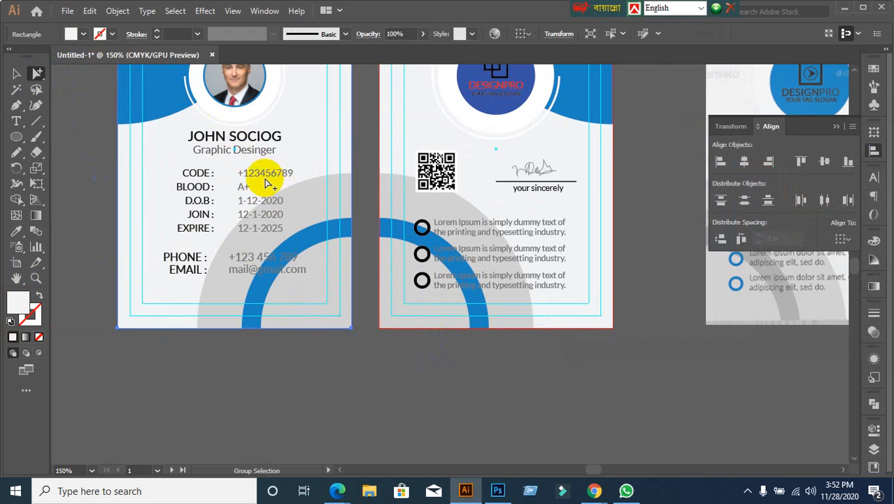
left_click(266, 175)
left_click(16, 72)
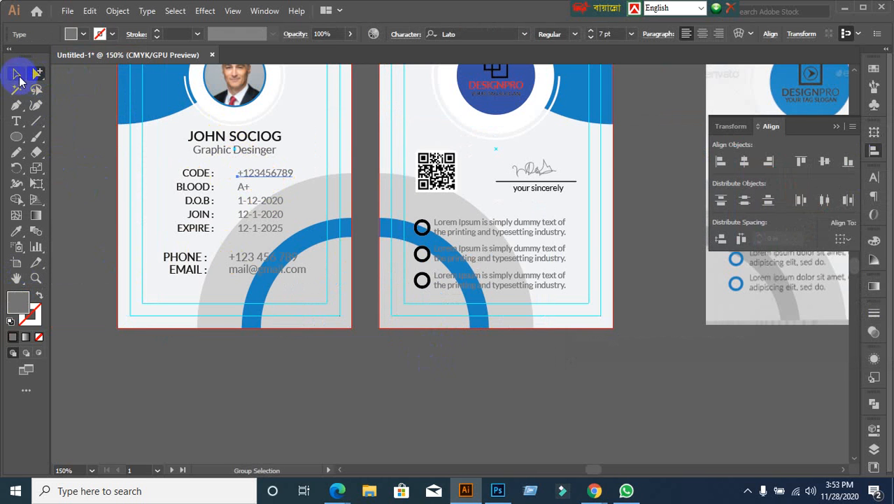
double_click(17, 301)
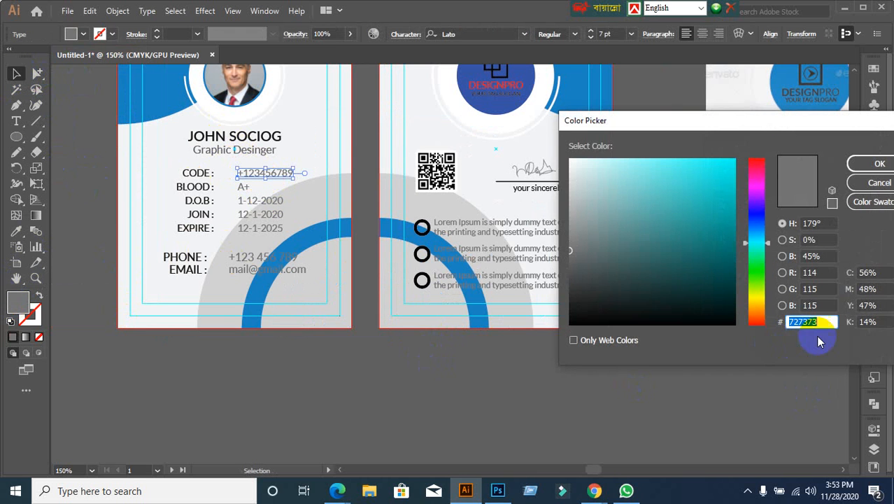
left_click(880, 182)
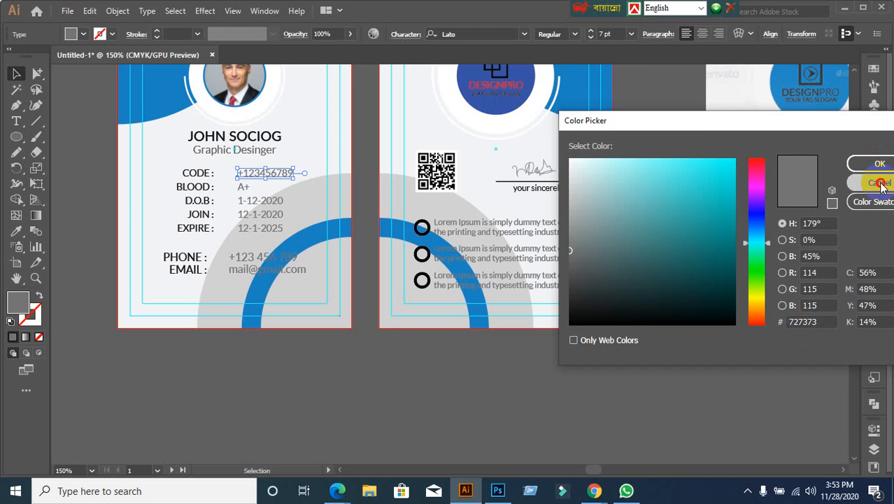
left_click(559, 426)
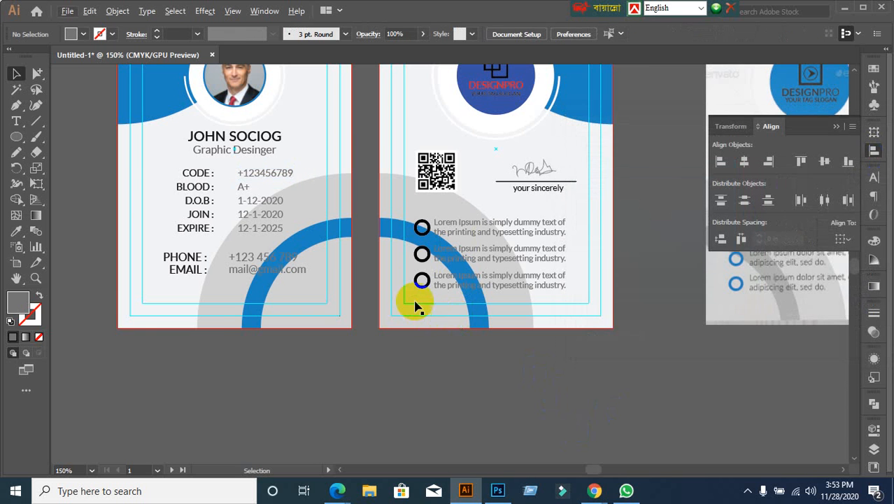
scroll(434, 313, "down", 1)
scroll(431, 322, "up", 2)
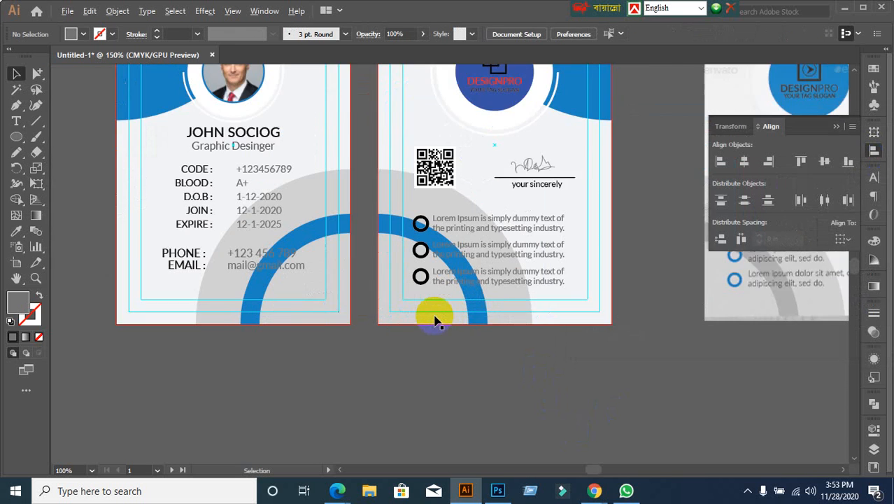
left_click(419, 204)
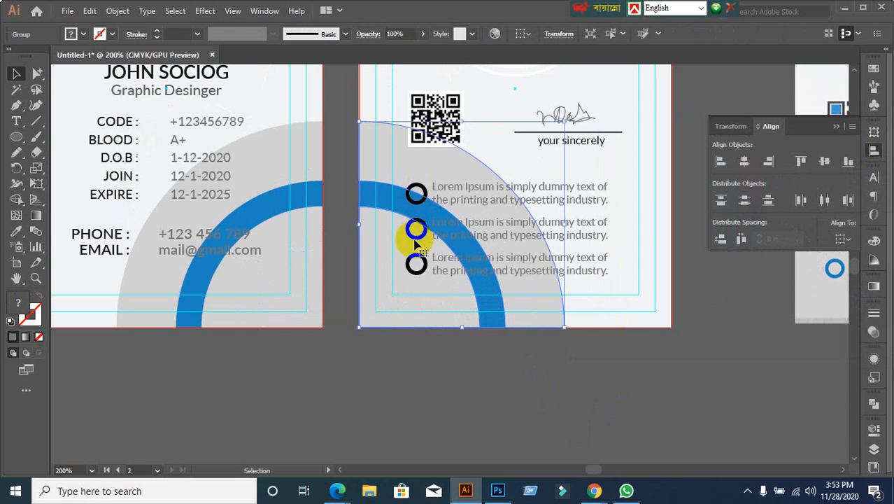
left_click(365, 358)
left_click(400, 321)
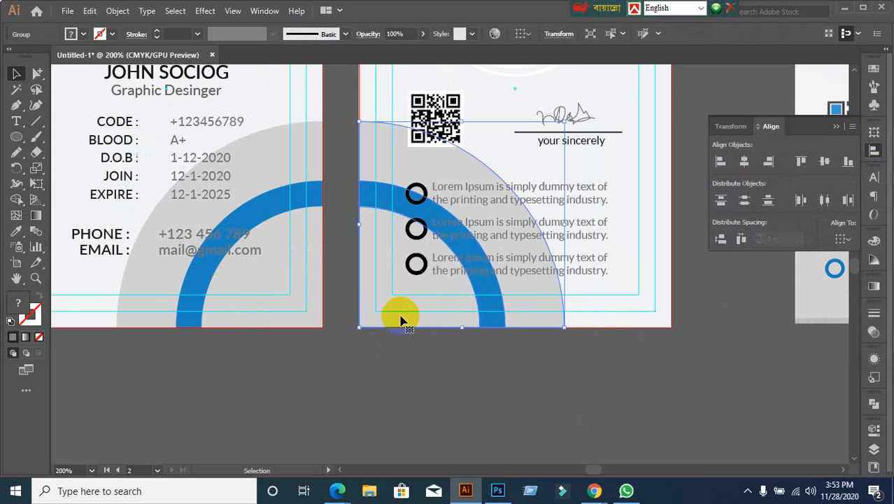
key("Delete")
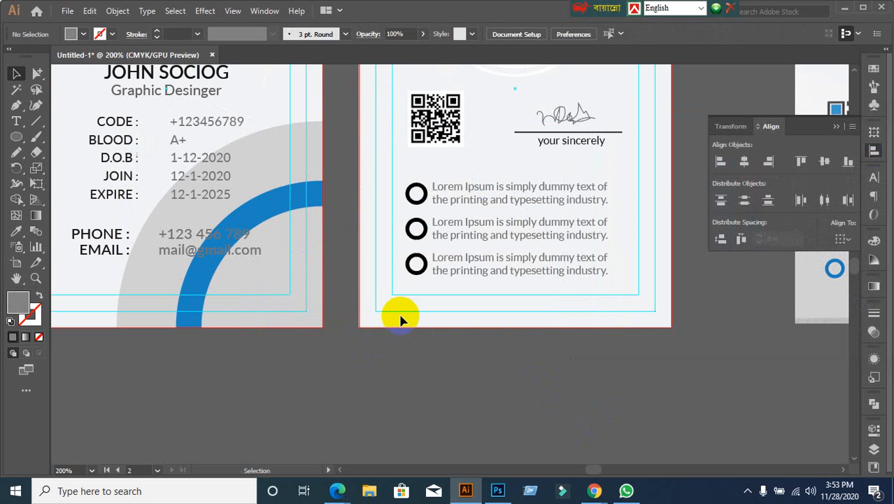
scroll(428, 279, "up", 2)
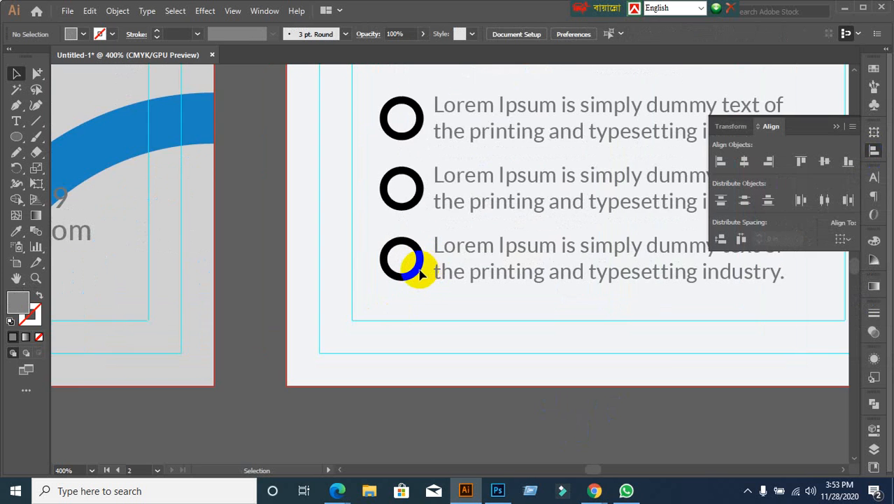
scroll(421, 275, "down", 2)
scroll(260, 334, "down", 1)
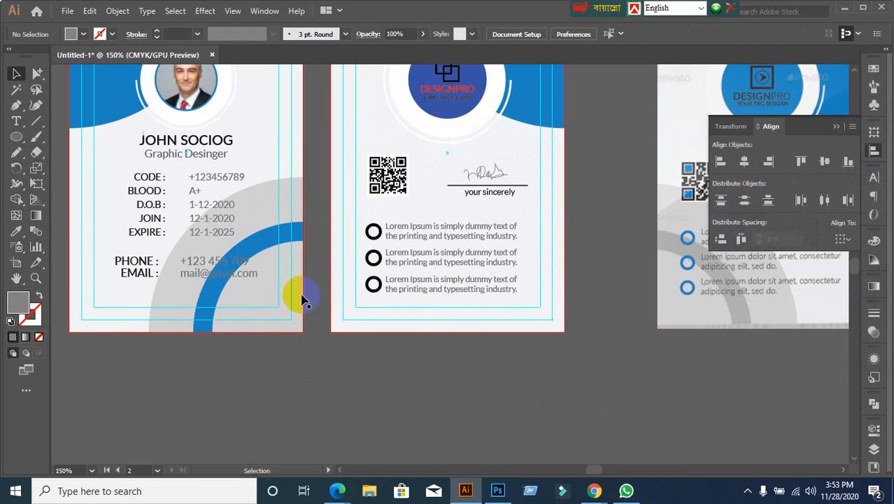
left_click(374, 259)
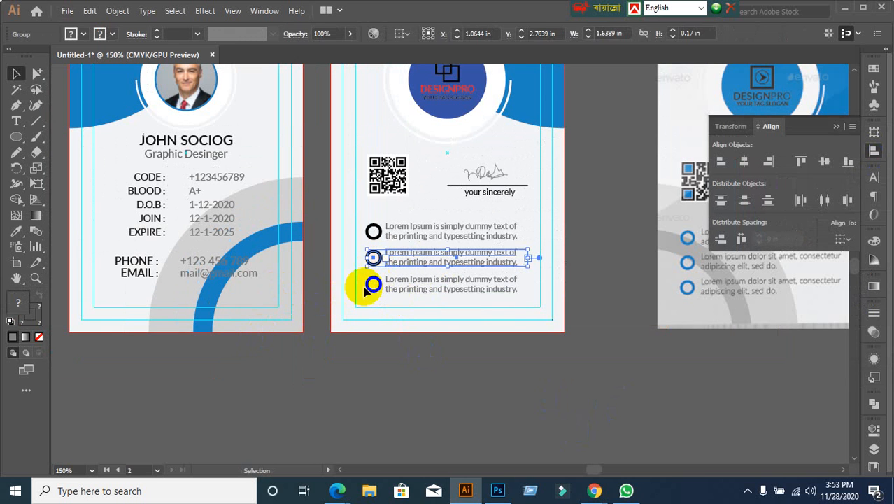
left_click(359, 390)
left_click(38, 75)
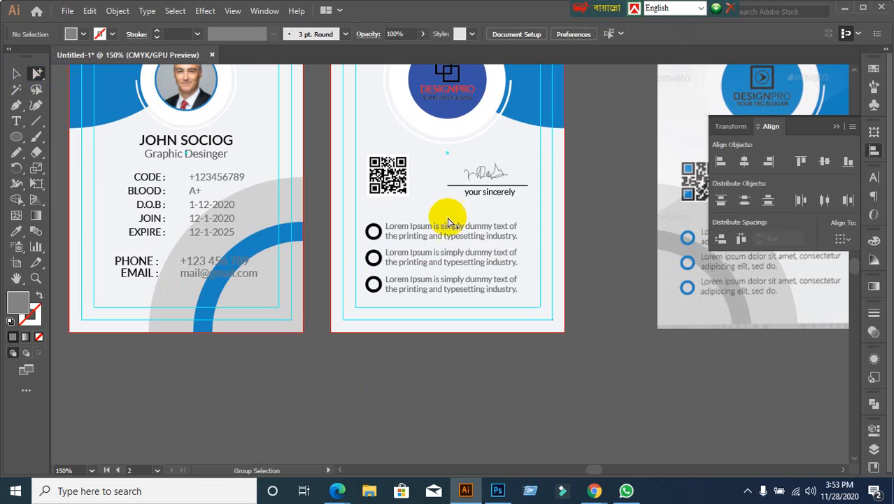
left_click(373, 229)
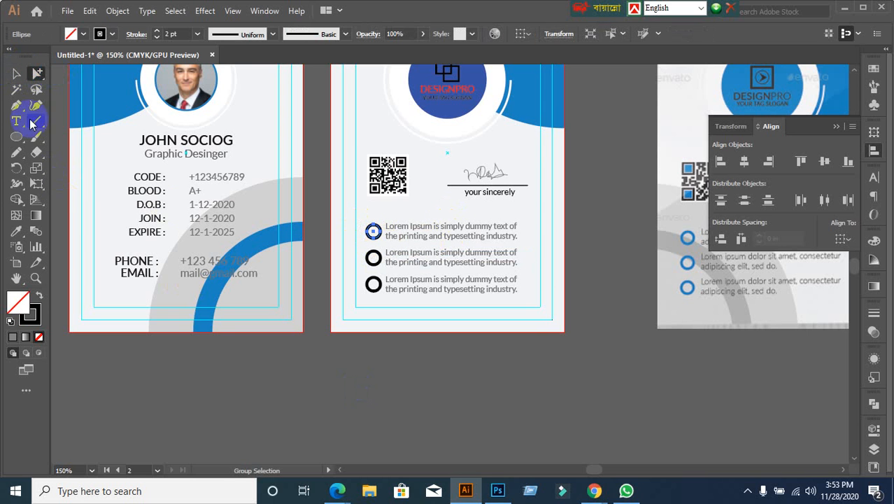
left_click(16, 73)
left_click(16, 231)
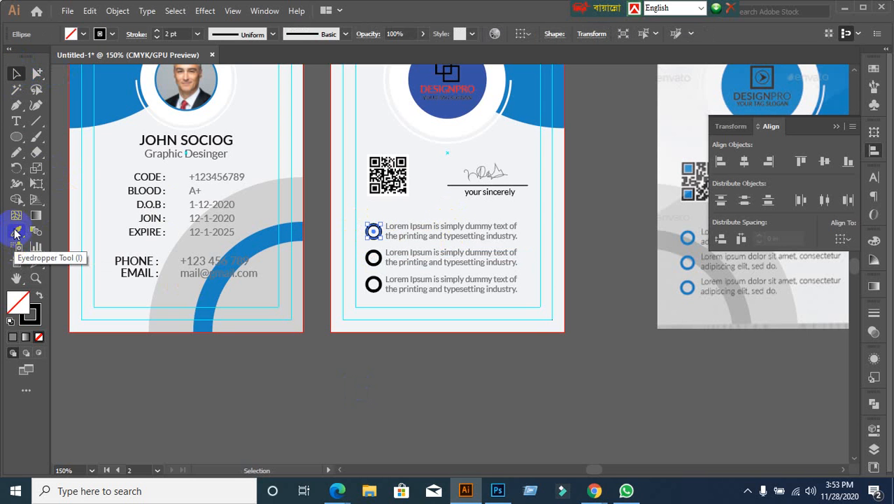
left_click(105, 90)
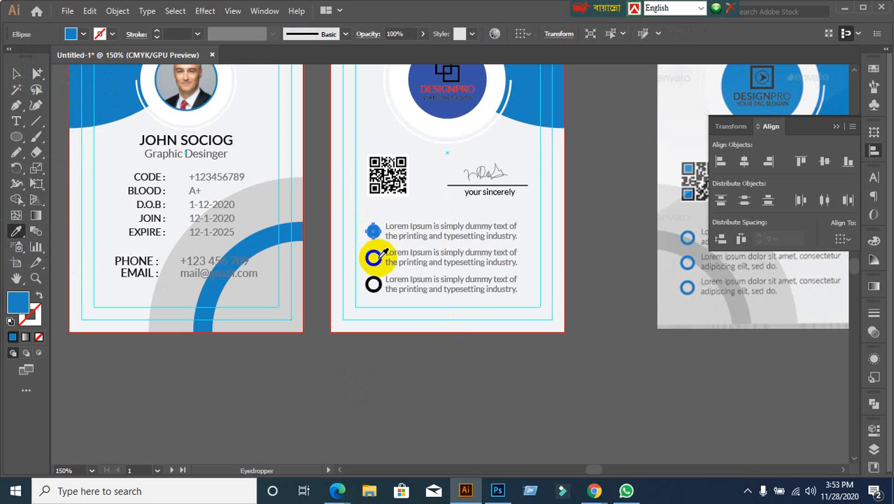
left_click(15, 74)
left_click(431, 389)
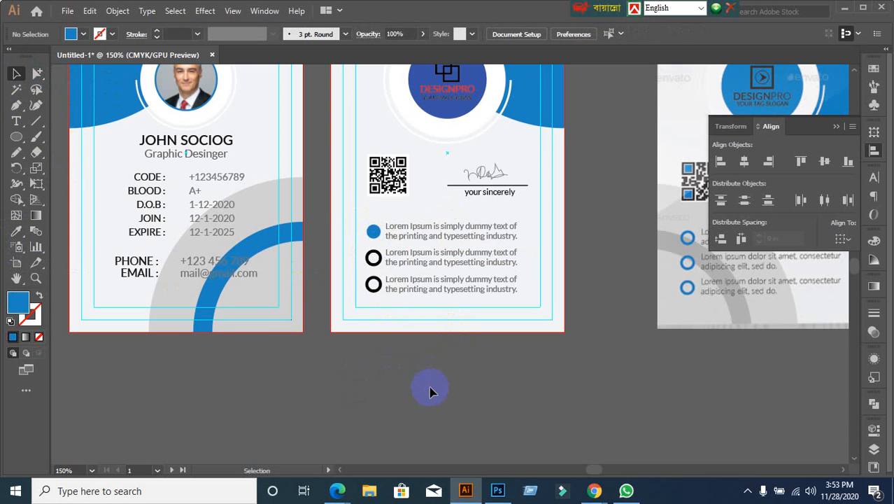
scroll(327, 309, "up", 1)
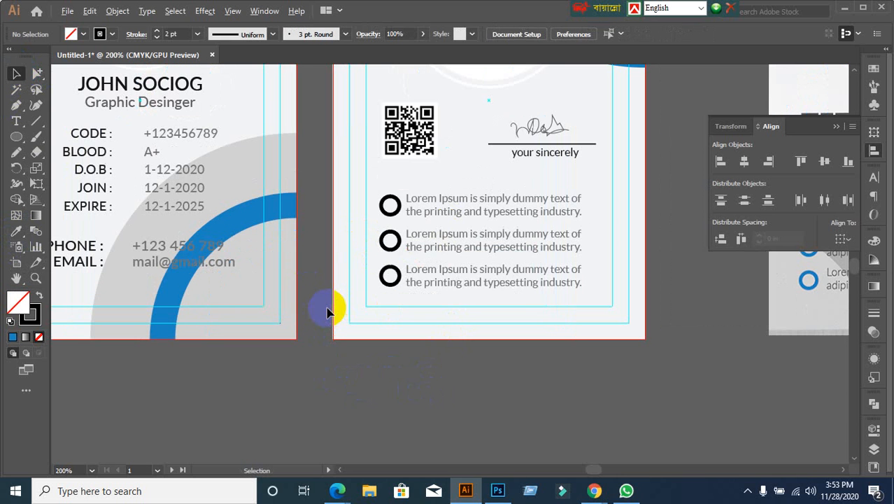
scroll(249, 263, "down", 1)
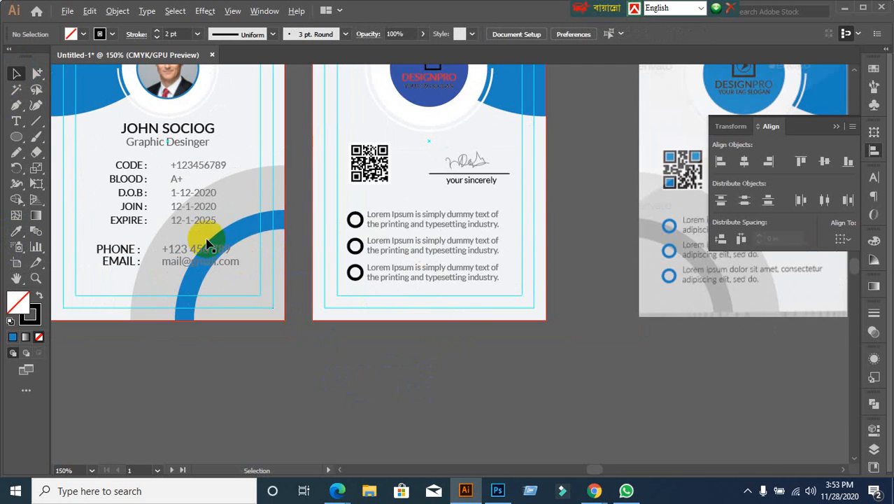
left_click(81, 88)
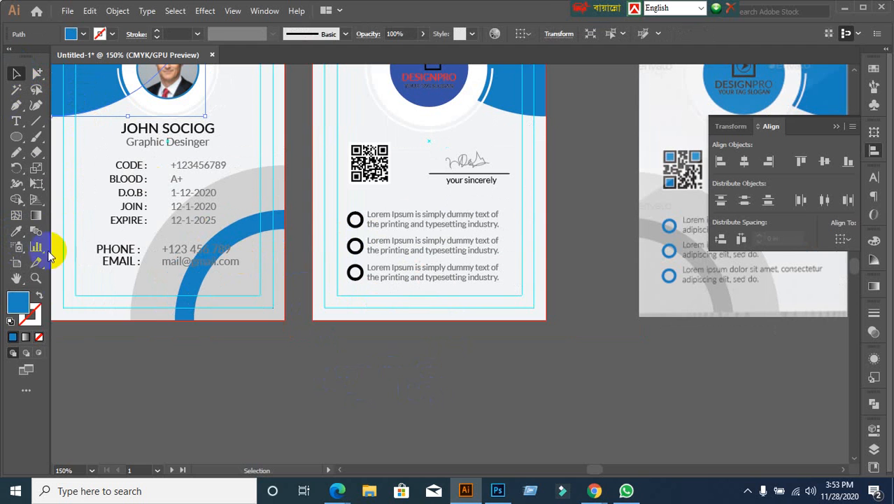
double_click(19, 302)
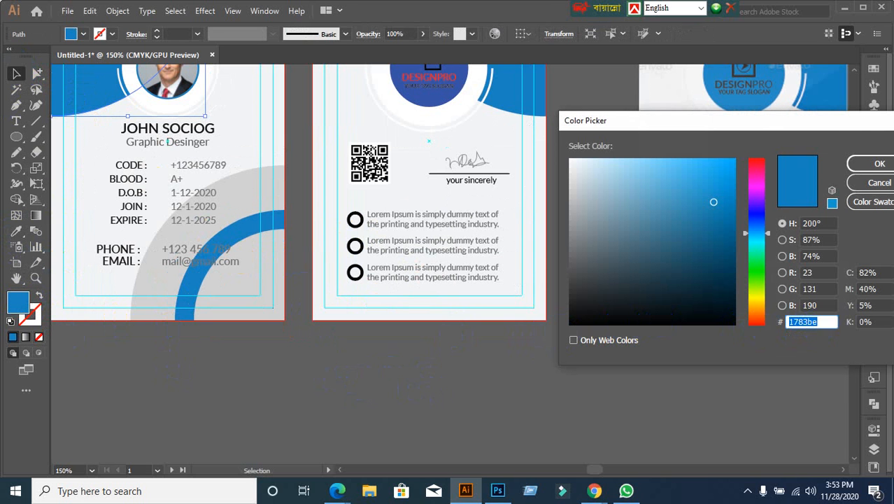
left_click(879, 182)
scroll(379, 330, "down", 3)
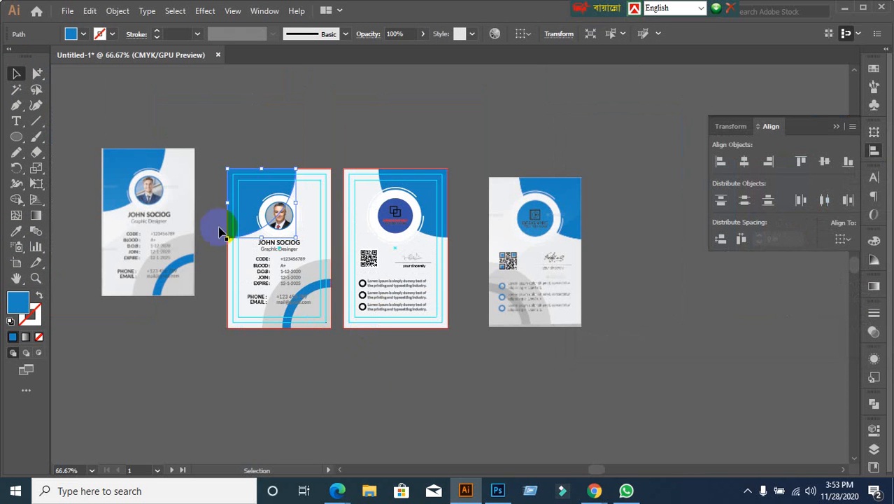
left_click(252, 133)
left_click(254, 191)
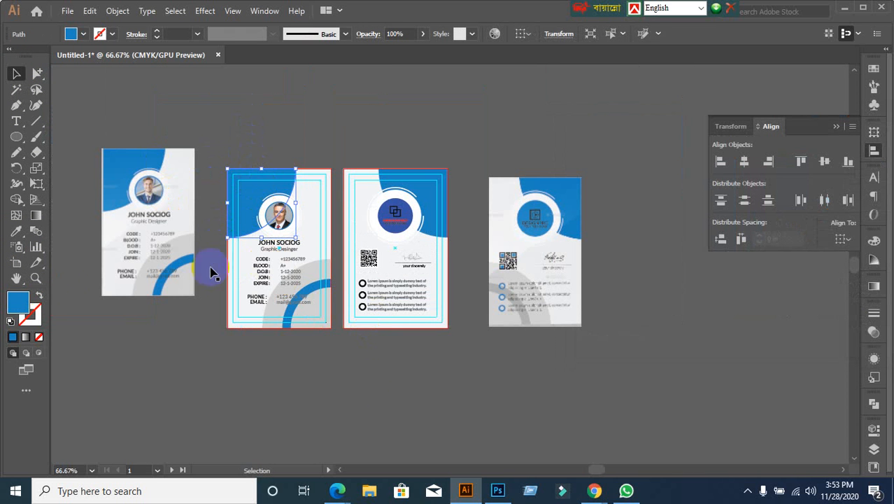
double_click(21, 303)
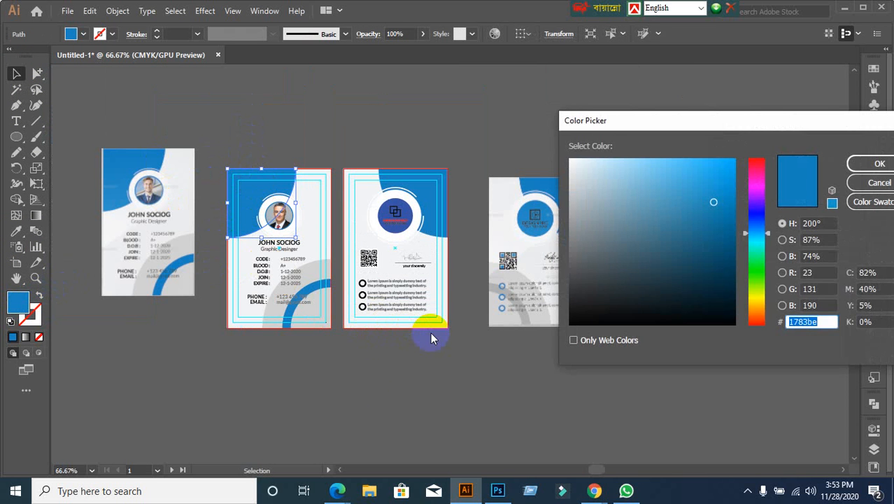
left_click(879, 182)
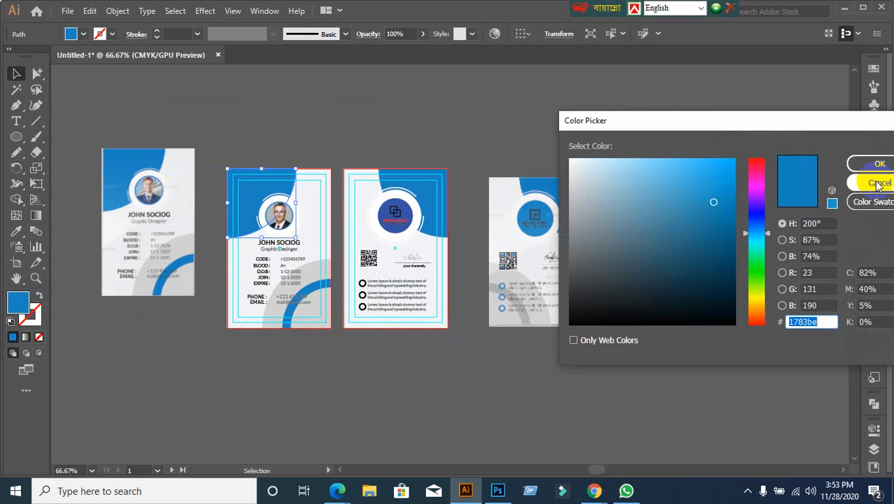
scroll(552, 318, "up", 3)
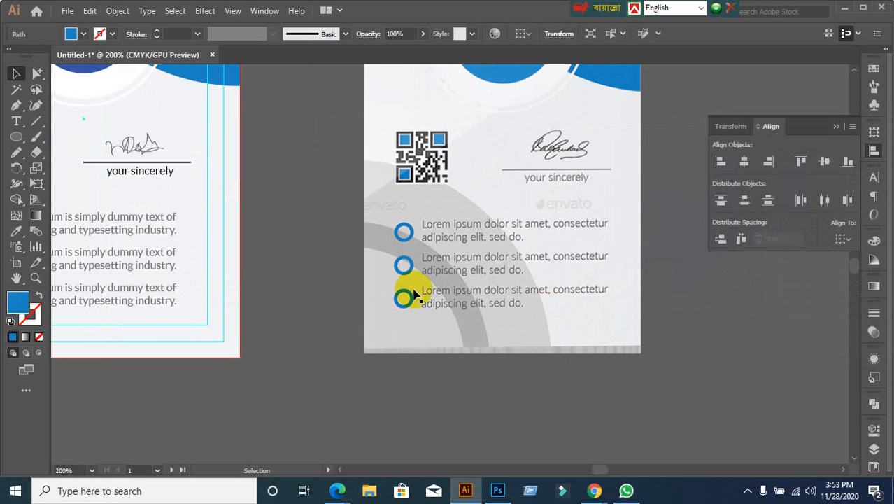
left_click(405, 241)
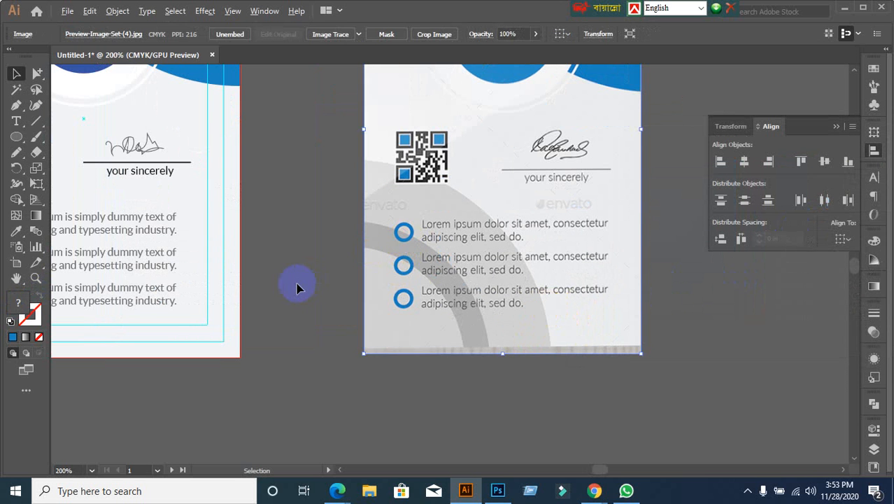
scroll(297, 284, "down", 1)
left_click_drag(103, 297, 382, 311)
scroll(352, 397, "up", 1)
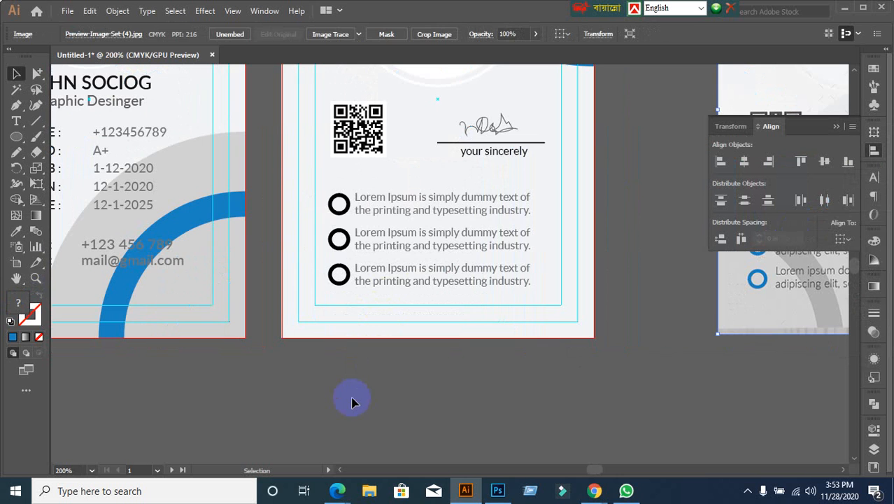
left_click(335, 274)
left_click(336, 204)
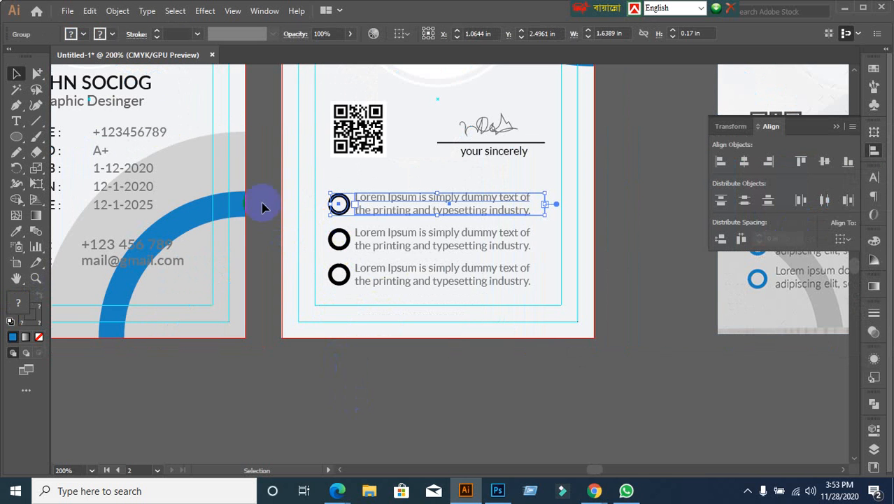
Step: Change the bullet circles' stroke colour to blue 1783be
left_click(282, 149)
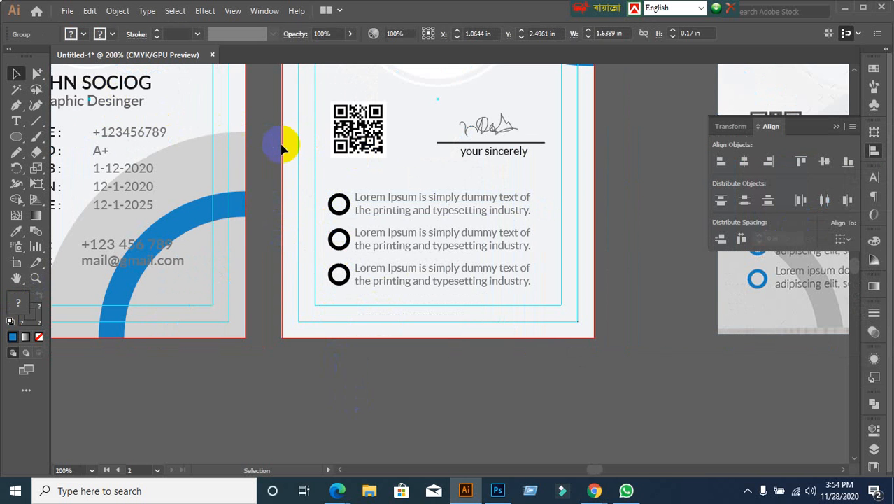
left_click(37, 73)
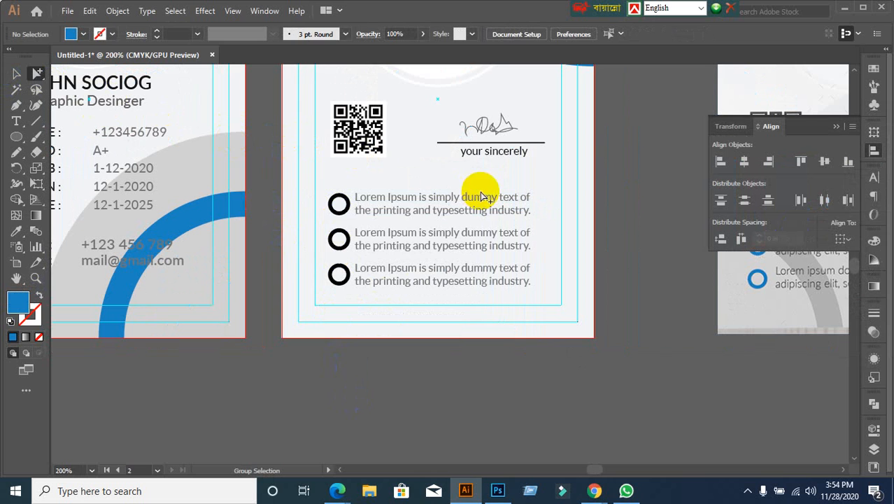
left_click(334, 211)
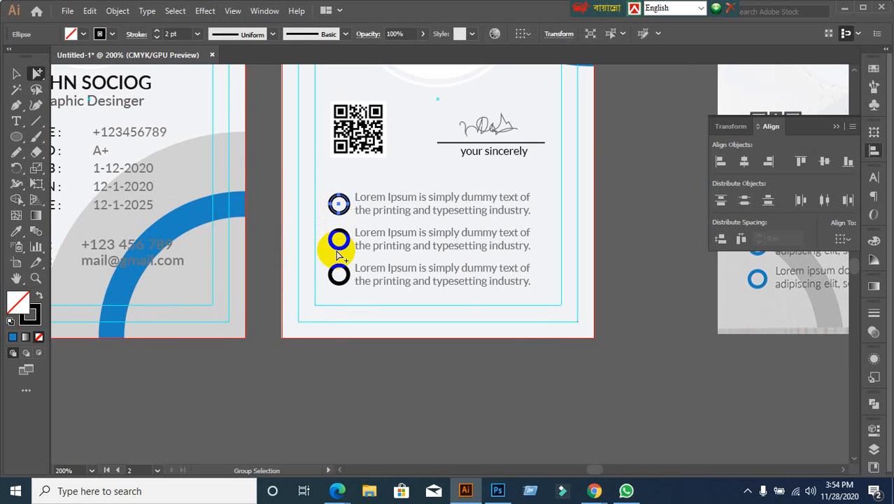
left_click(338, 248, "shift")
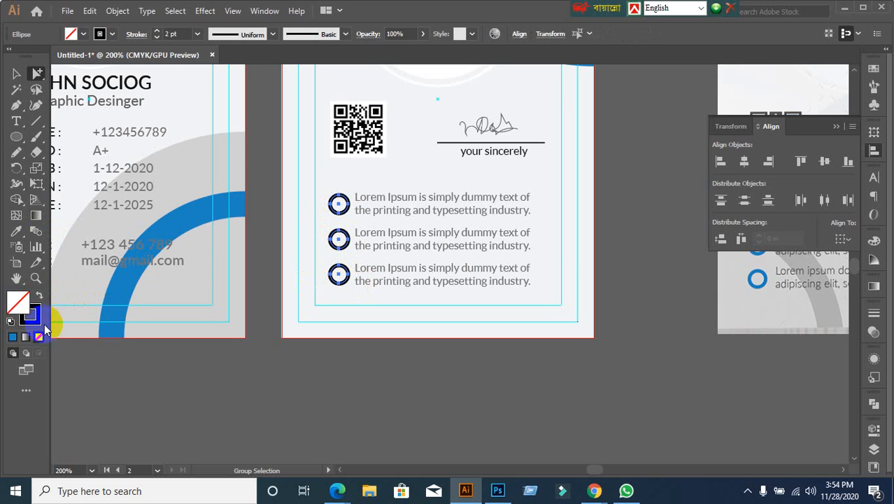
left_click(23, 307)
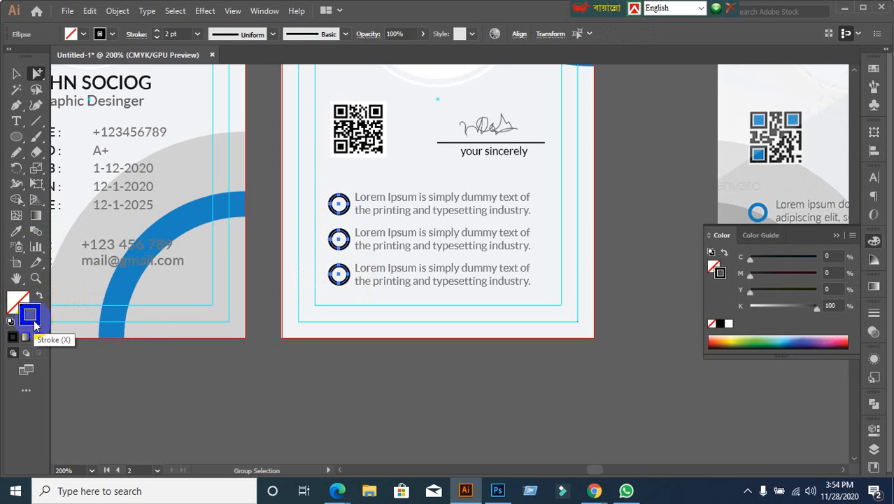
double_click(29, 314)
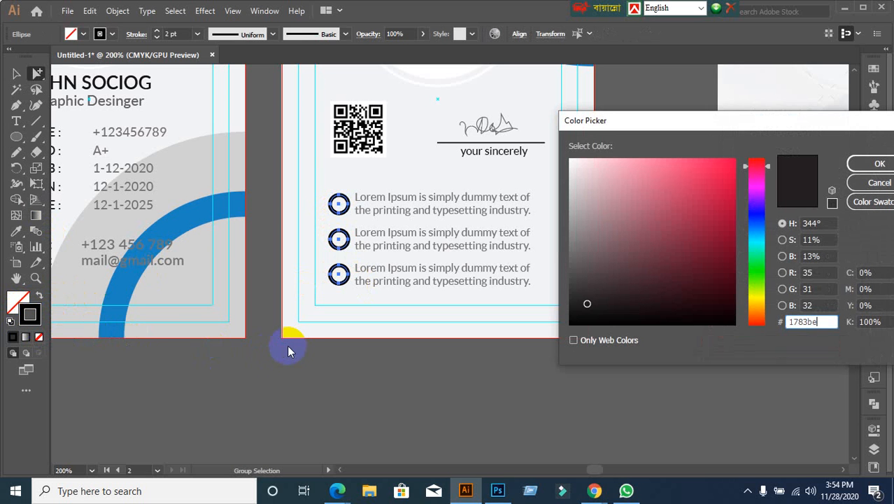
key("Return")
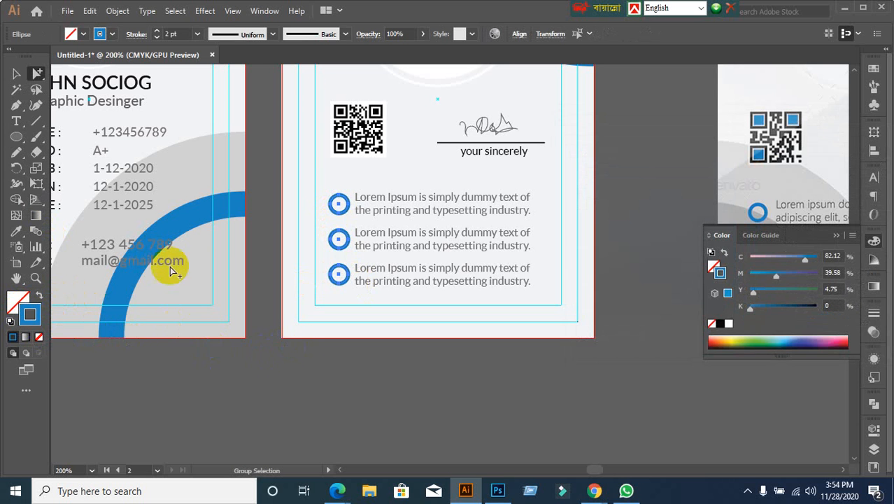
left_click(17, 74)
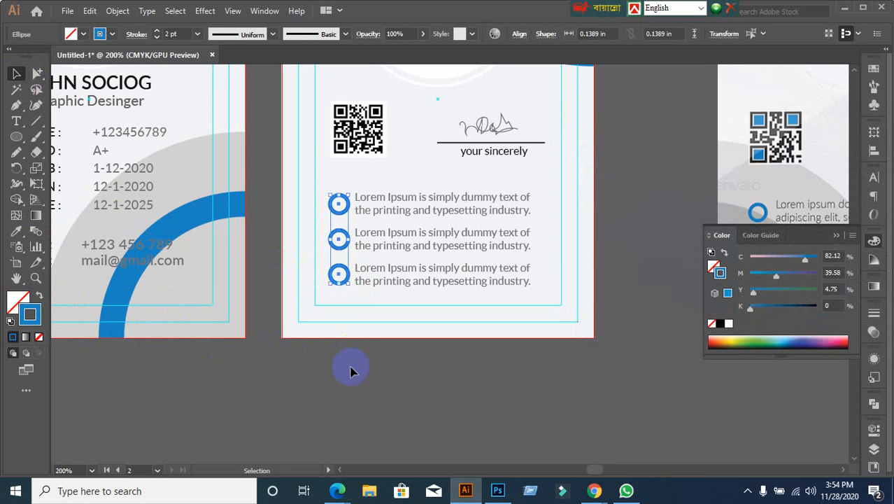
left_click(378, 380)
Step: Pan the view to place the card back beside the reference design
scroll(379, 380, "down", 1)
left_click_drag(379, 375, 324, 381)
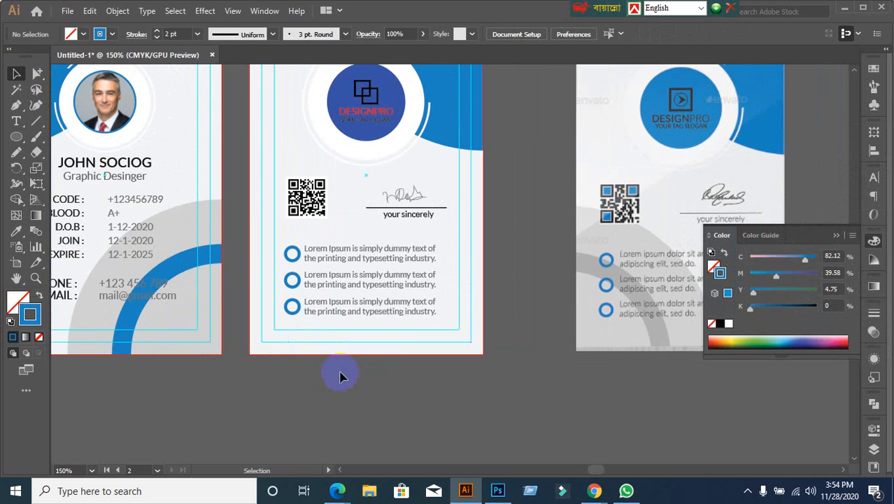
scroll(520, 331, "up", 1)
scroll(521, 331, "down", 1)
left_click_drag(634, 250, 542, 246)
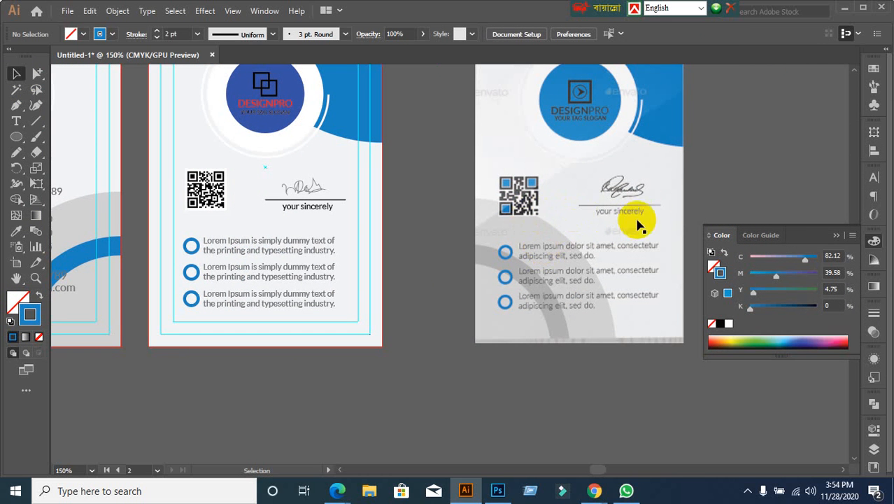
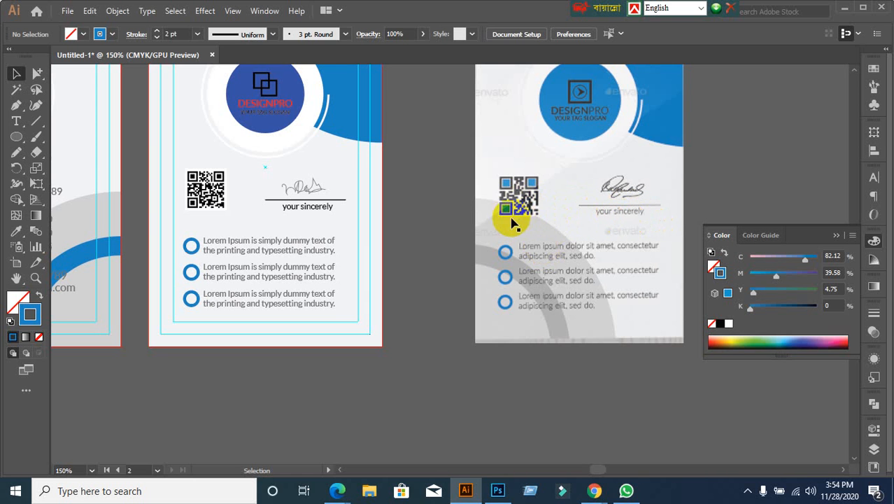
Step: Check the meeting tab in the browser, then return to the ID card artwork
left_click(449, 250)
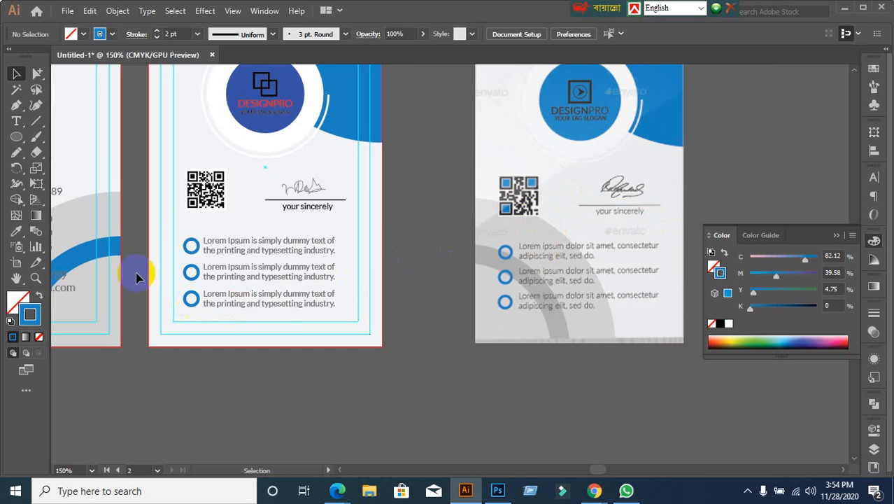
scroll(192, 224, "up", 1, "alt")
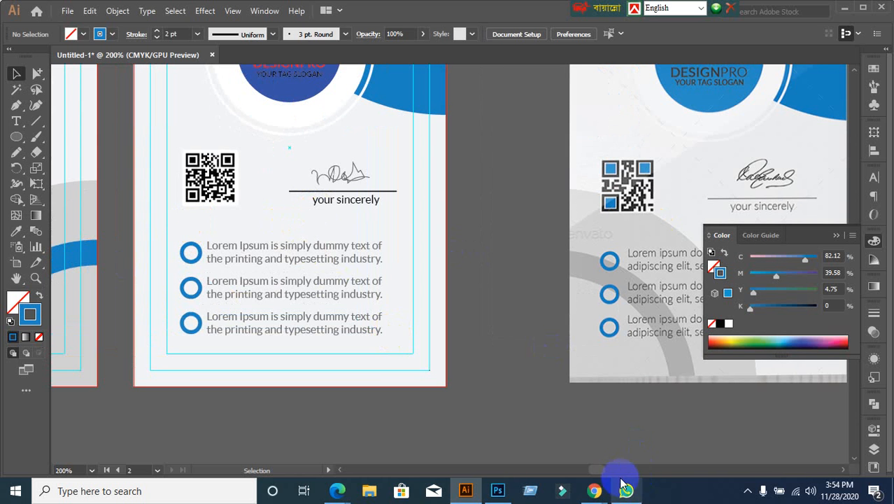
mouse_move(592, 487)
left_click(559, 475)
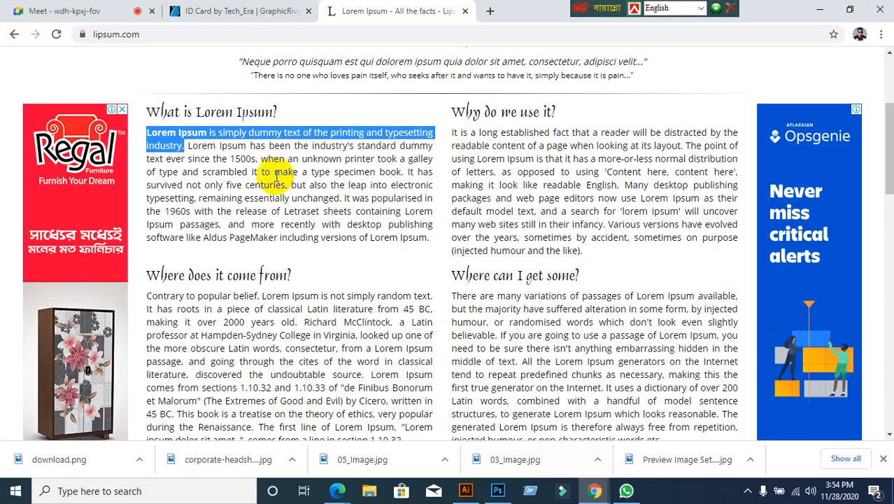
left_click(34, 20)
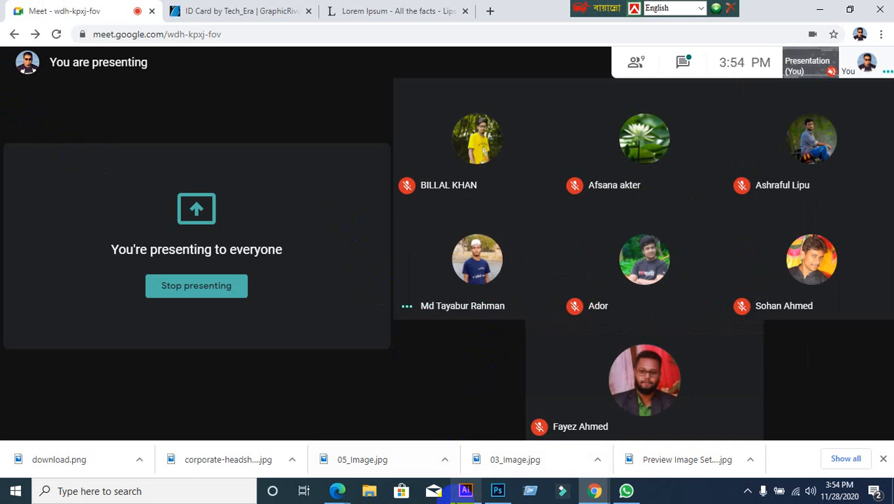
left_click(465, 490)
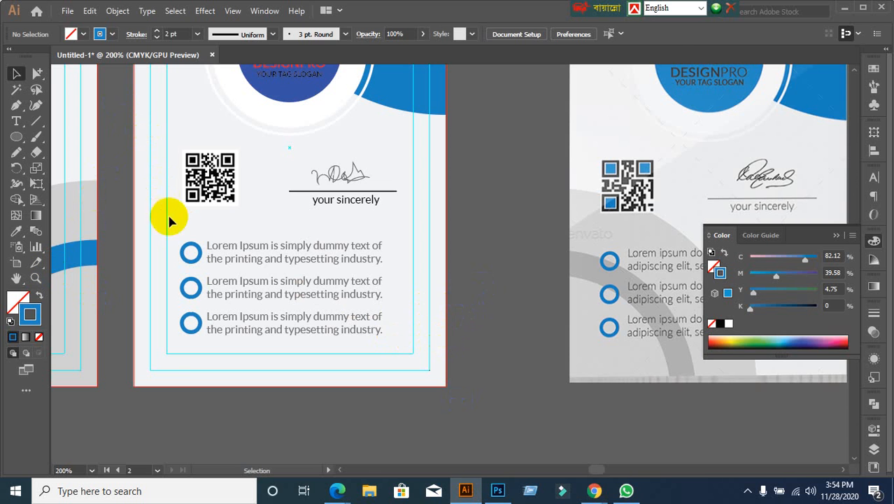
Step: Admit the participant waiting to join the meeting call, then switch back to Illustrator
scroll(171, 213, "up", 1)
left_click(201, 189)
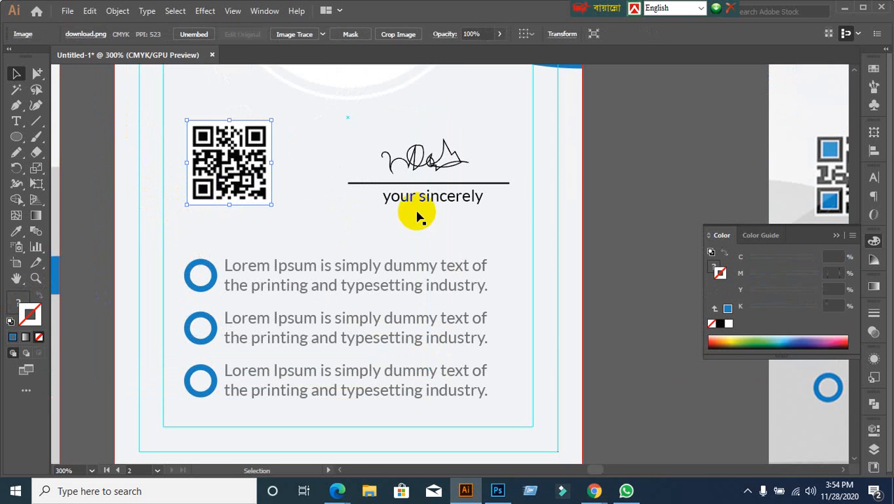
left_click(363, 146)
left_click(458, 206)
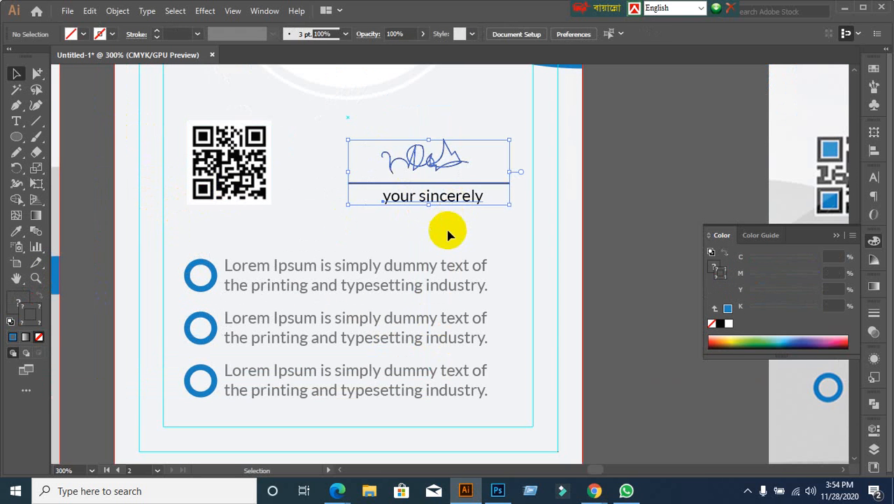
scroll(449, 233, "down", 1)
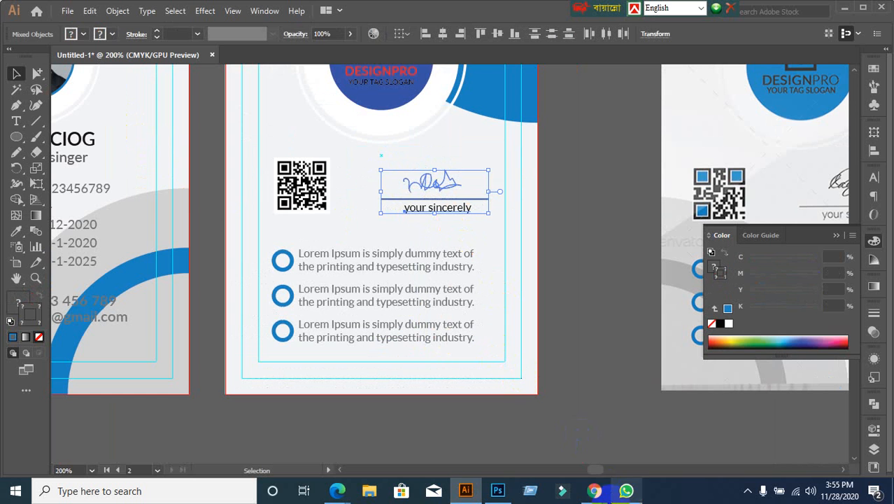
mouse_move(594, 490)
left_click(560, 440)
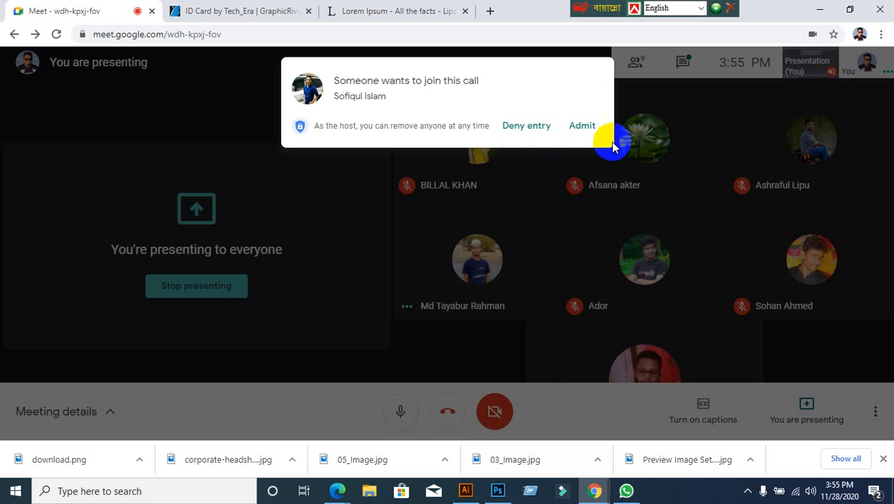
left_click(582, 127)
key("alt+Tab")
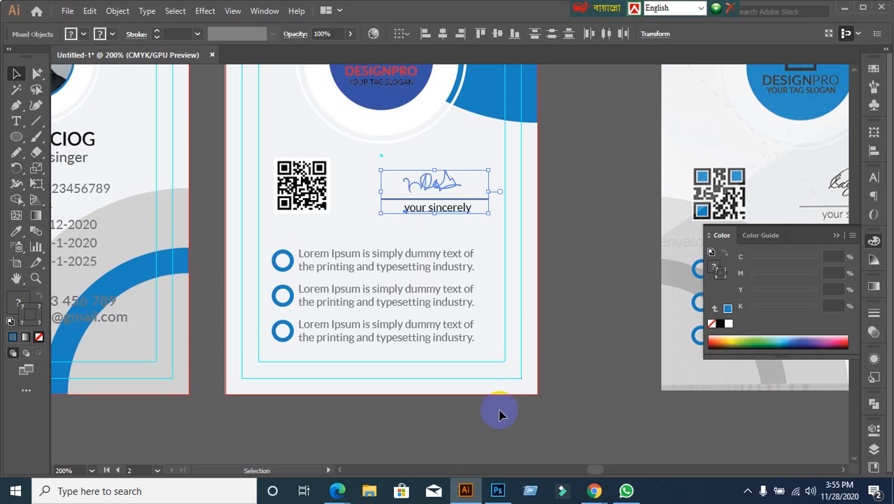
Step: Centre the signature horizontally over its 'your sincerely' caption
left_click(592, 273)
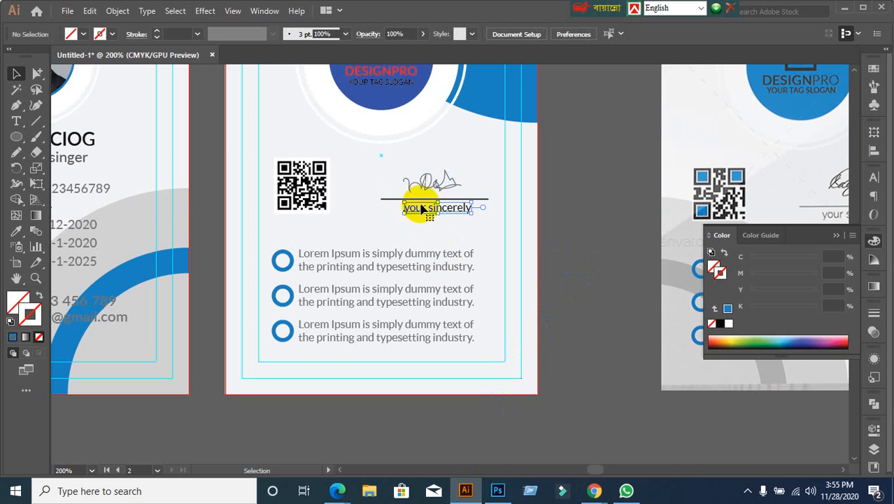
left_click(387, 186)
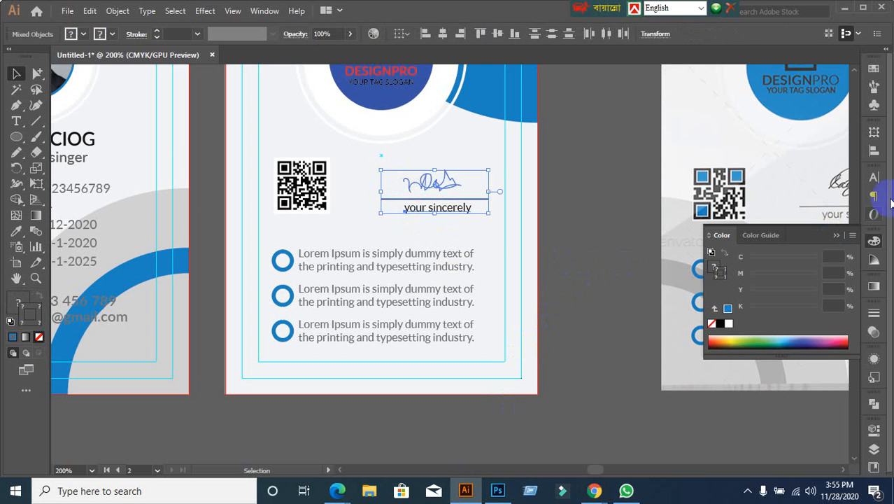
left_click(874, 151)
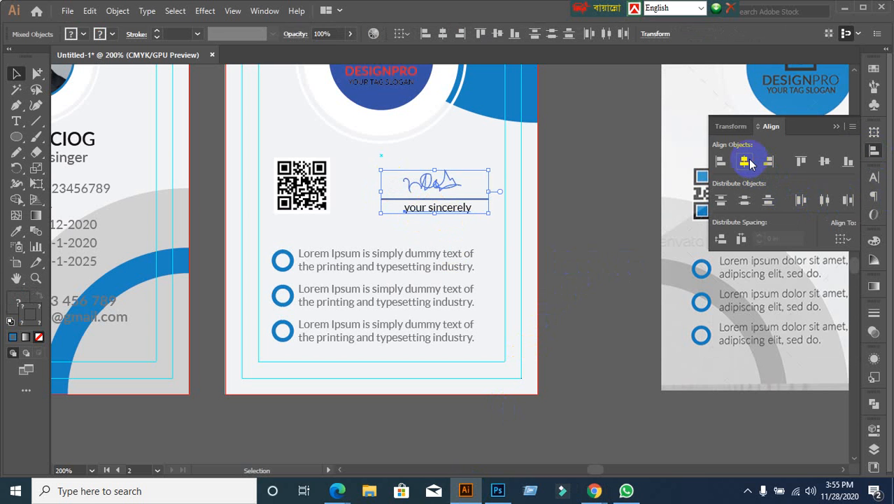
left_click(746, 162)
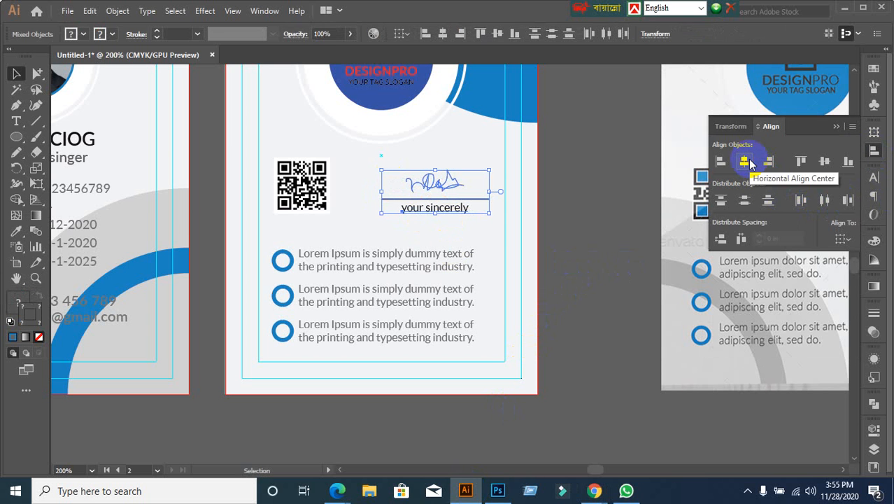
left_click(567, 235)
left_click_drag(395, 182, 463, 236)
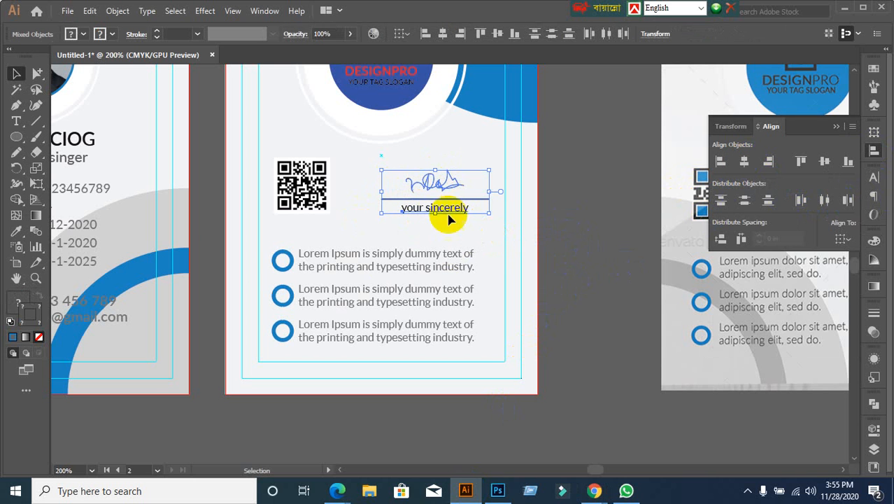
left_click(471, 236)
left_click_drag(394, 180, 447, 210)
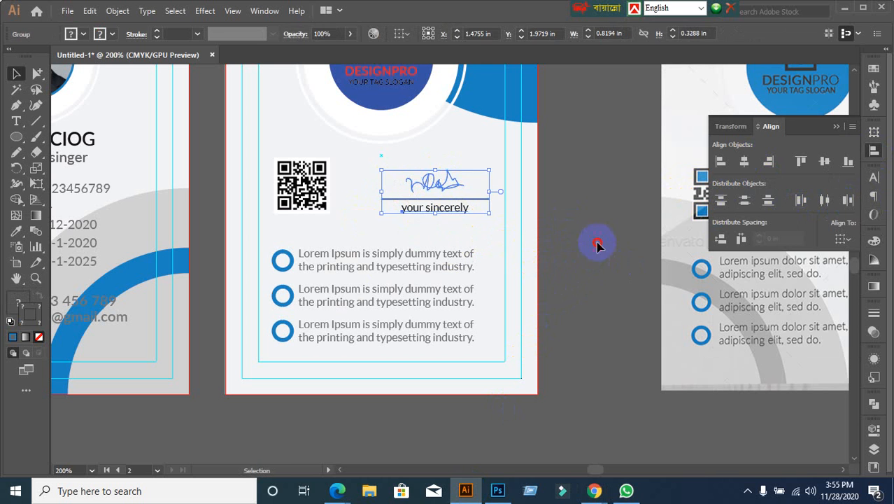
Step: Bottom-align the signature group with the QR code, using the QR code as key object
left_click(594, 242)
left_click(301, 193)
left_click(455, 216, "shift")
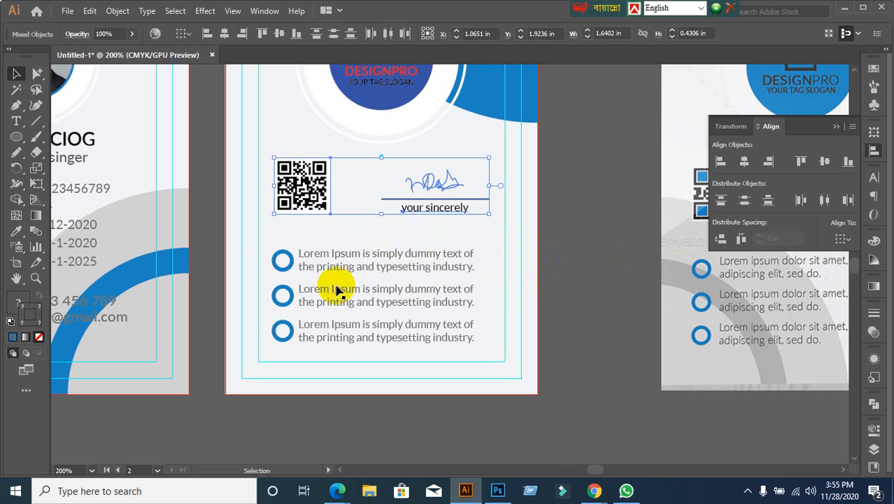
left_click(297, 183)
left_click(848, 162)
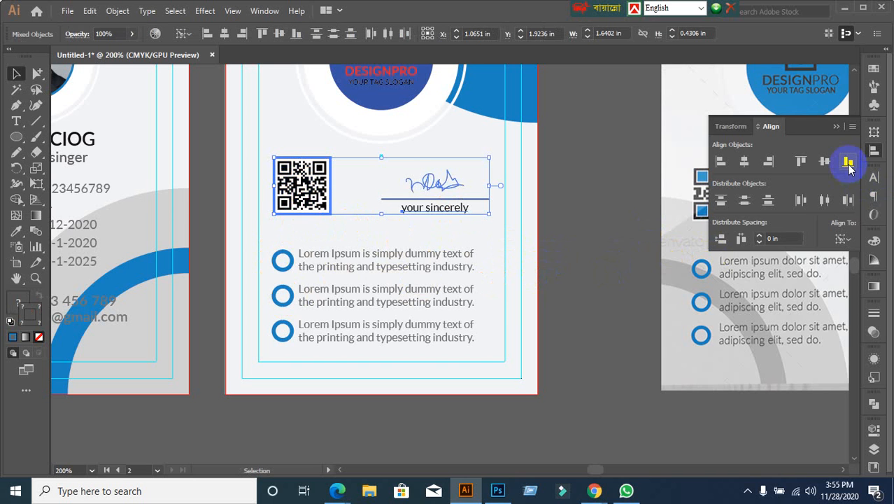
left_click(582, 246)
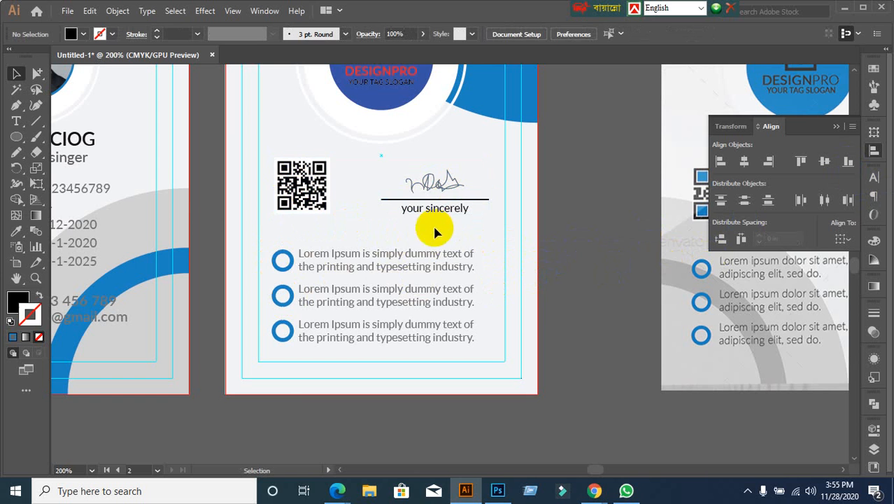
scroll(608, 293, "down", 1)
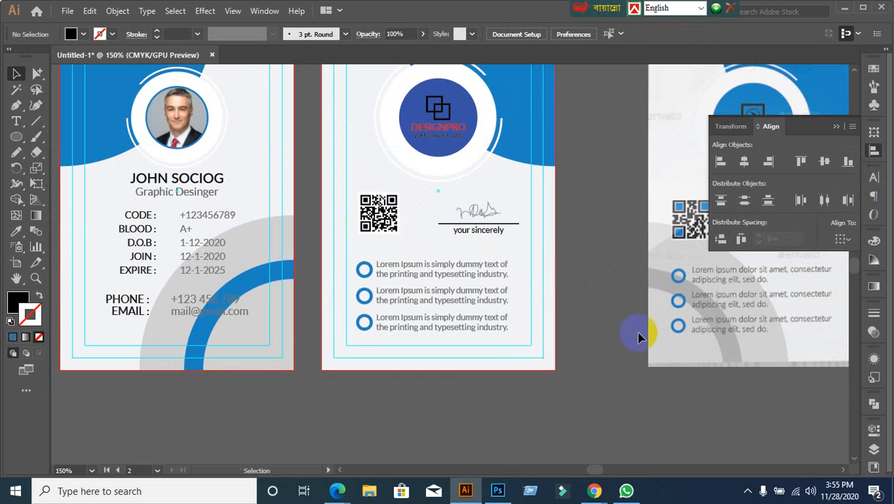
Step: Bring both card designs into view and try selecting the first bullet with the QR code
left_click_drag(639, 337, 538, 317)
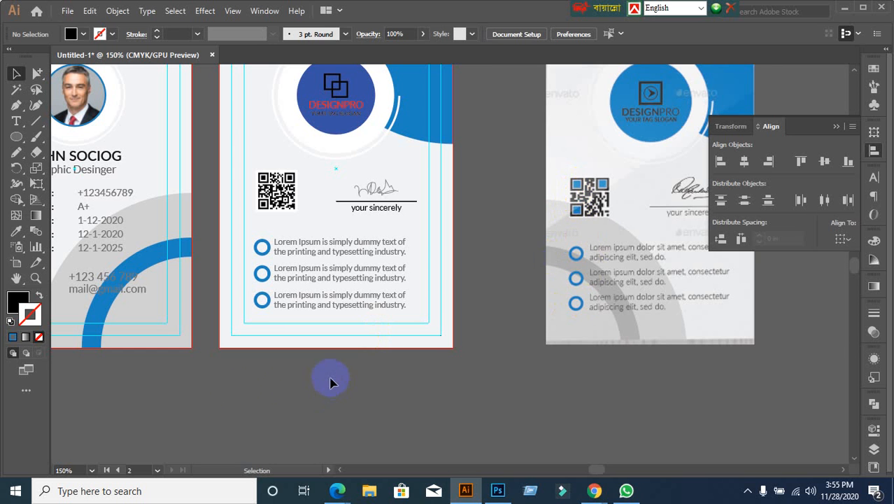
scroll(197, 354, "up", 1)
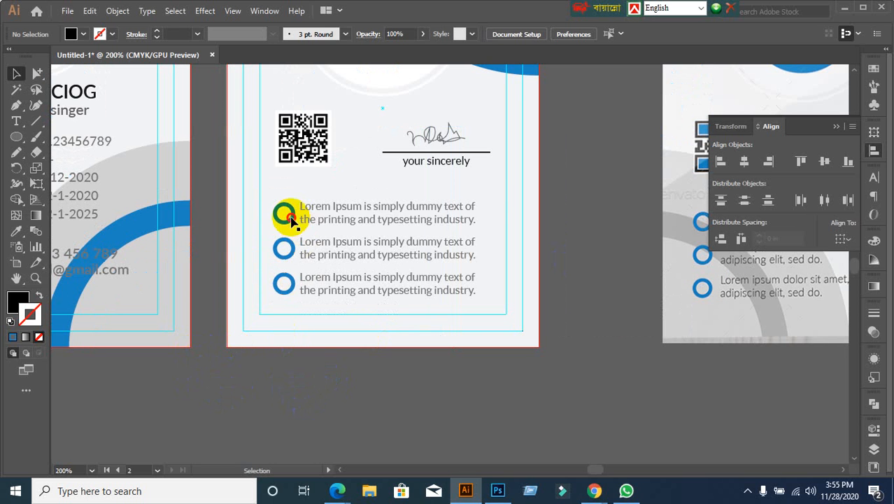
left_click(280, 223)
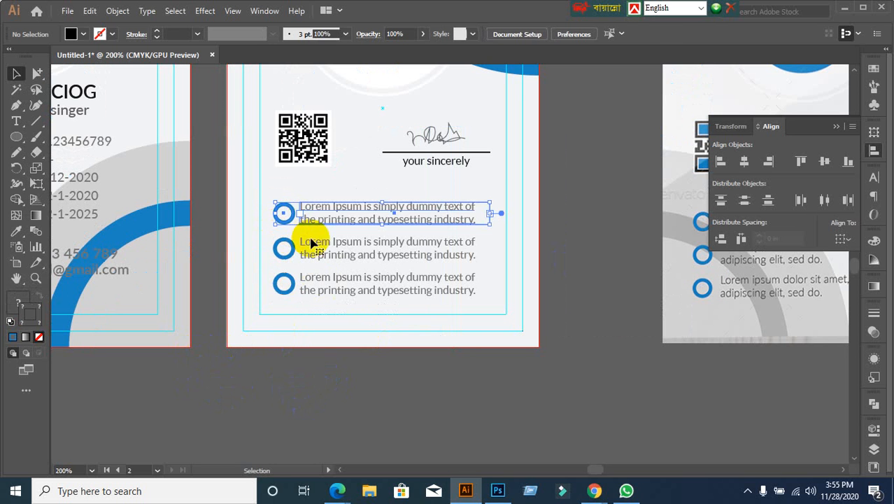
left_click(300, 140, "shift")
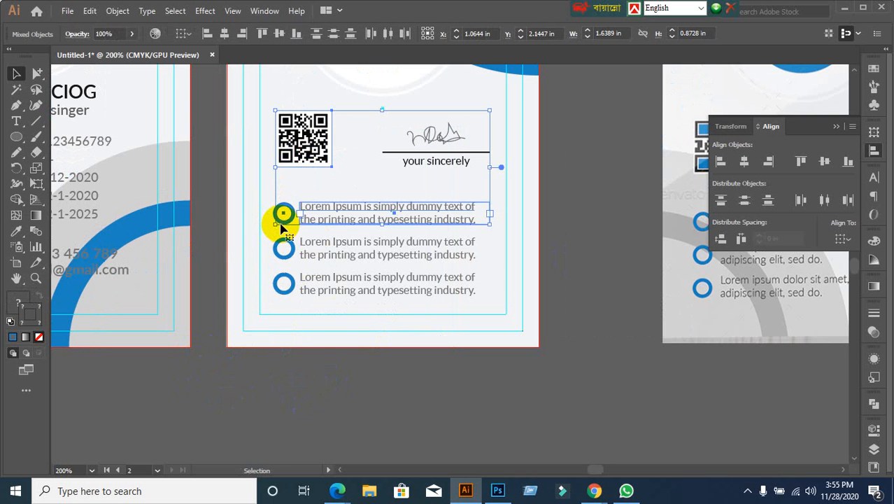
left_click(283, 222)
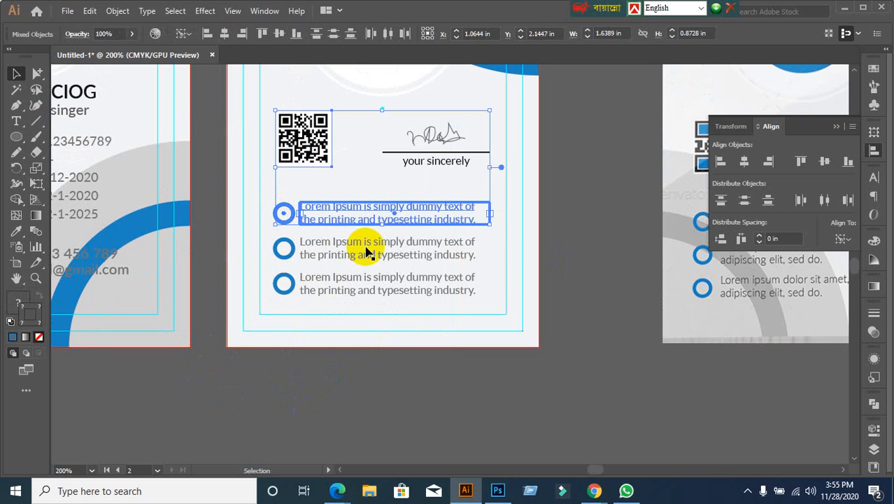
left_click(284, 398)
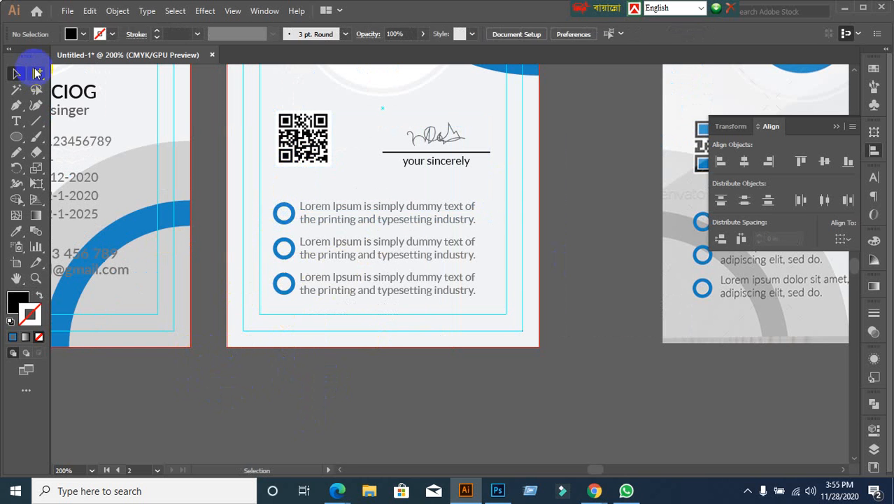
Step: Left-align the QR code with the first bullet circle, picked out inside its group
left_click(37, 74)
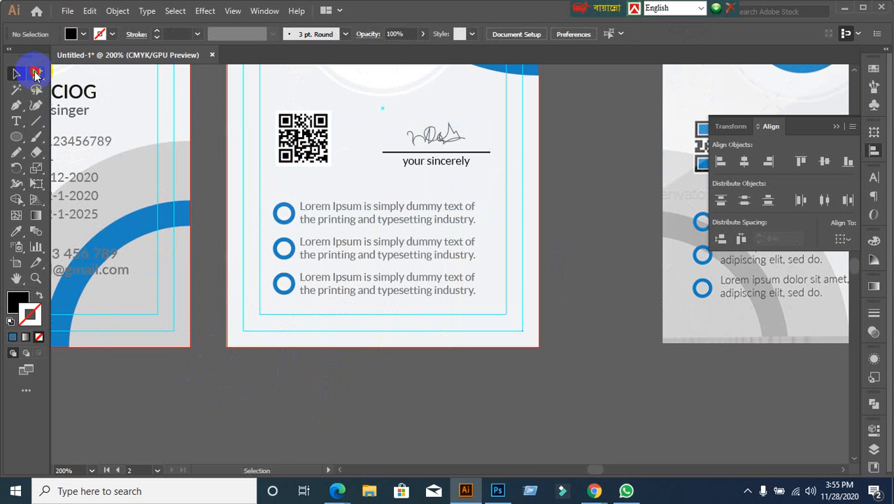
left_click(282, 223)
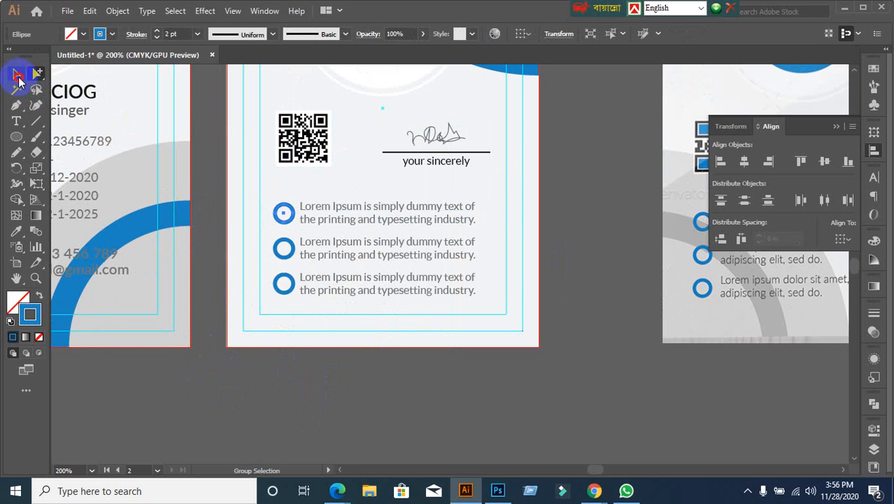
left_click(17, 75)
left_click(310, 134, "shift")
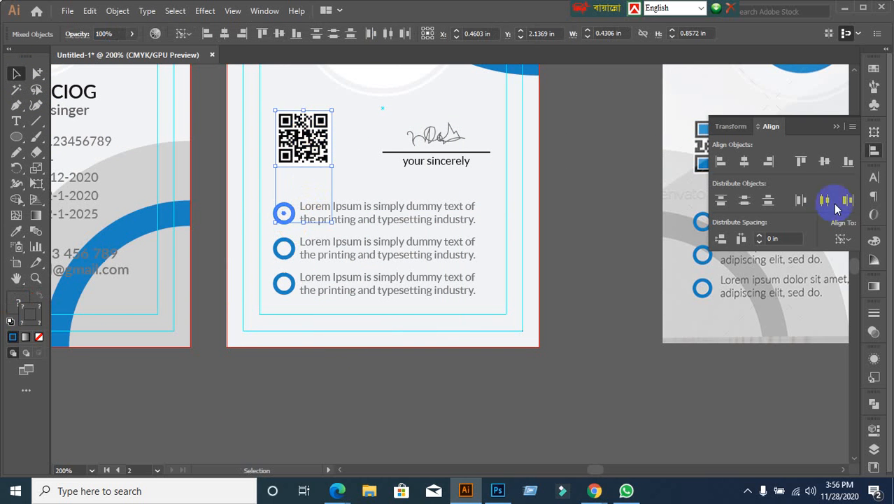
left_click(720, 162)
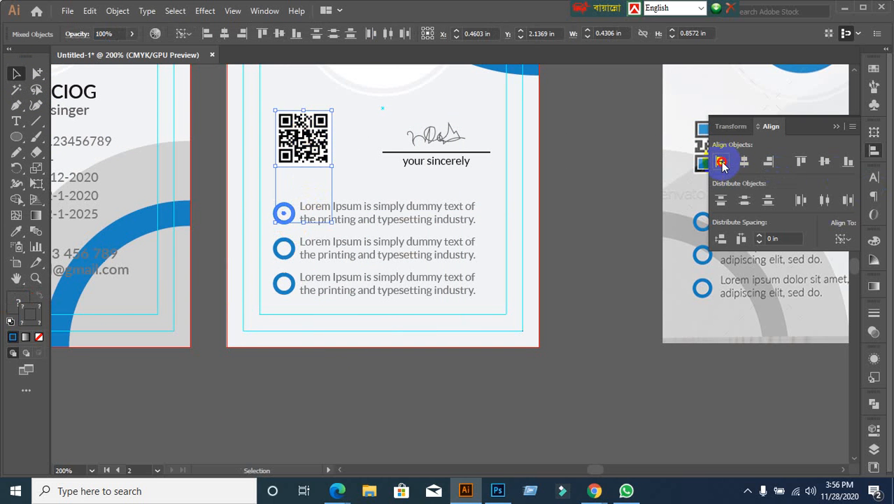
left_click(620, 252)
scroll(571, 267, "down", 2)
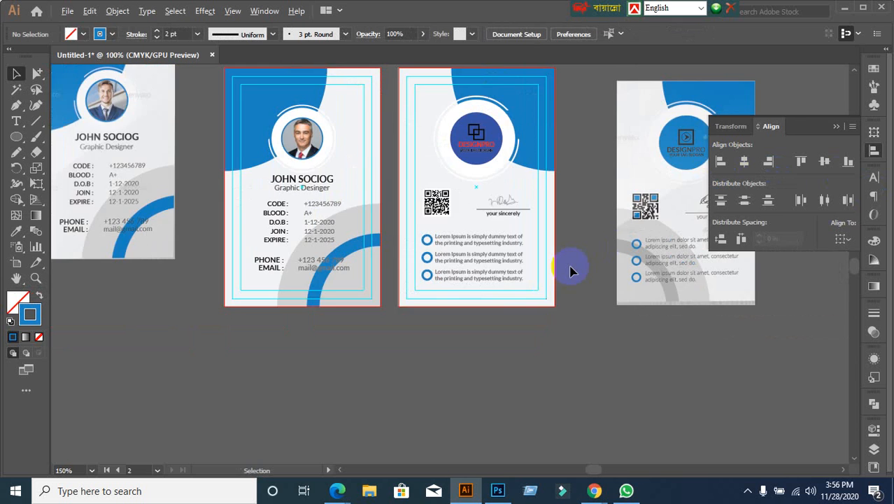
Step: Centre the QR code, signature and bullet block horizontally, aligned to the artboard
scroll(481, 304, "up", 2)
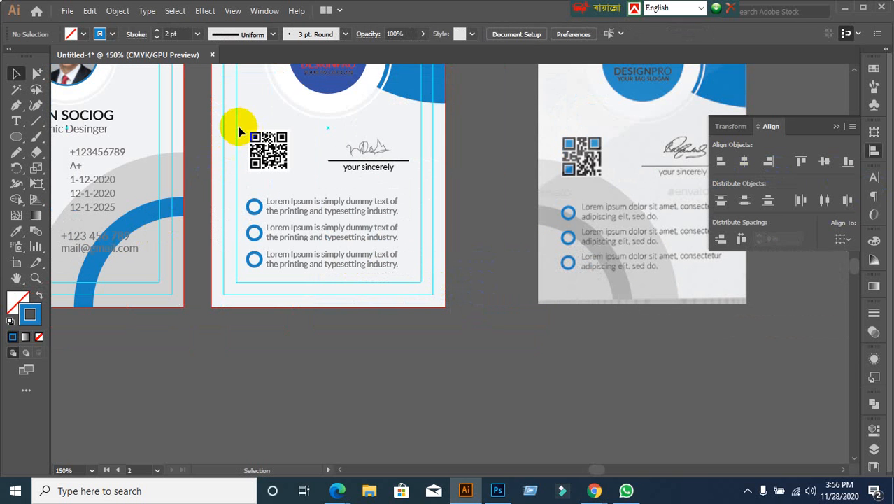
left_click_drag(239, 128, 405, 266)
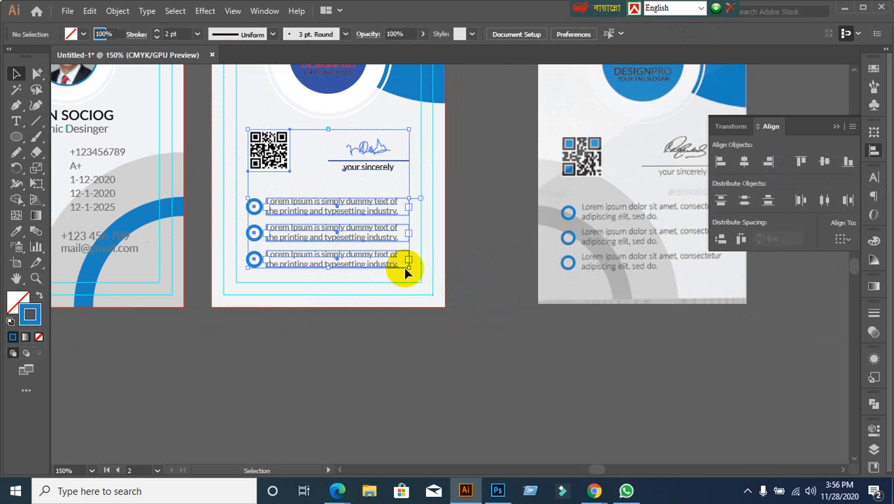
left_click(420, 330)
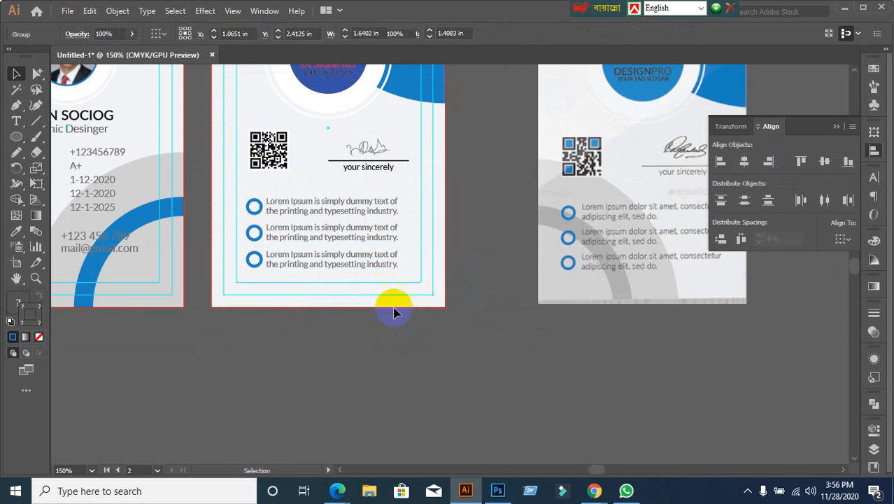
left_click(370, 233)
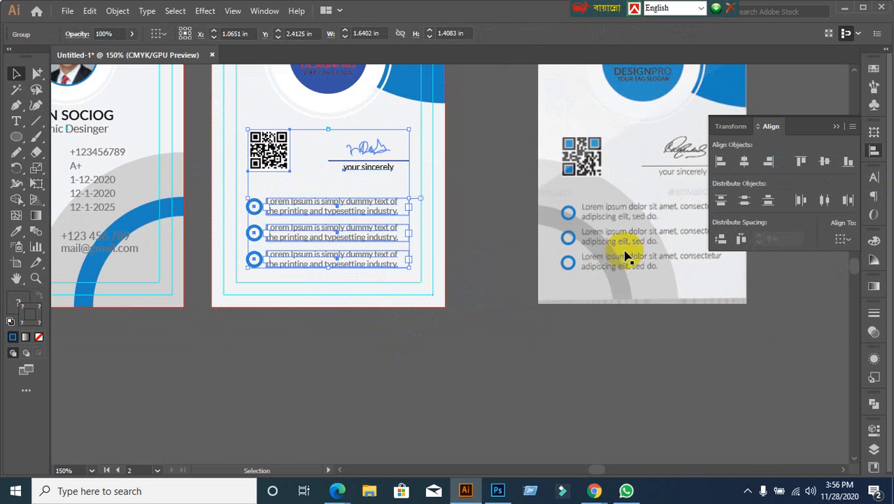
left_click(843, 239)
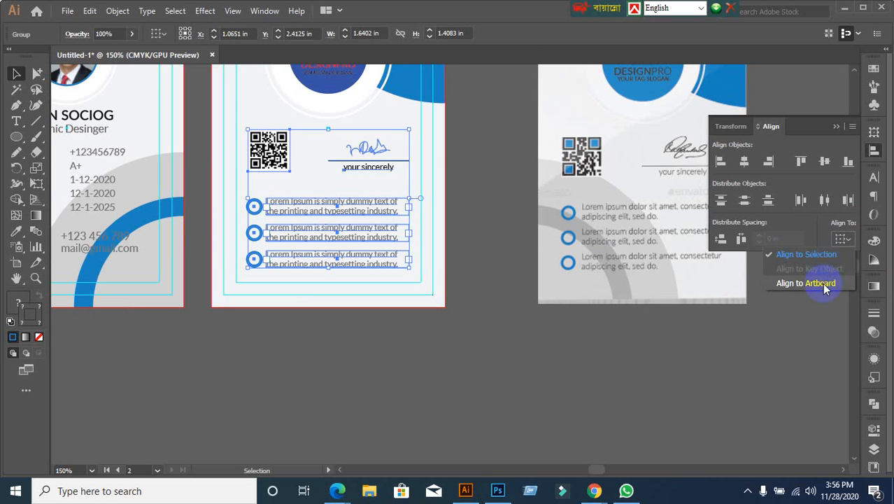
left_click(825, 279)
left_click(745, 163)
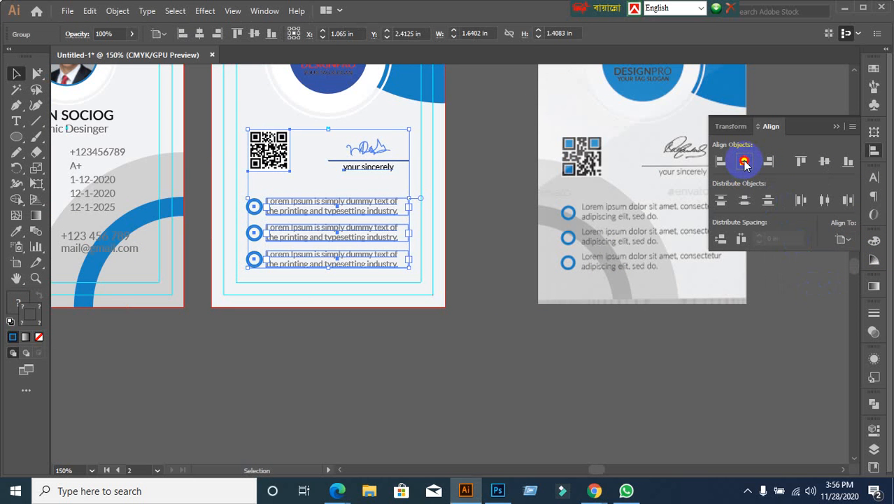
left_click(493, 372)
scroll(516, 384, "down", 1)
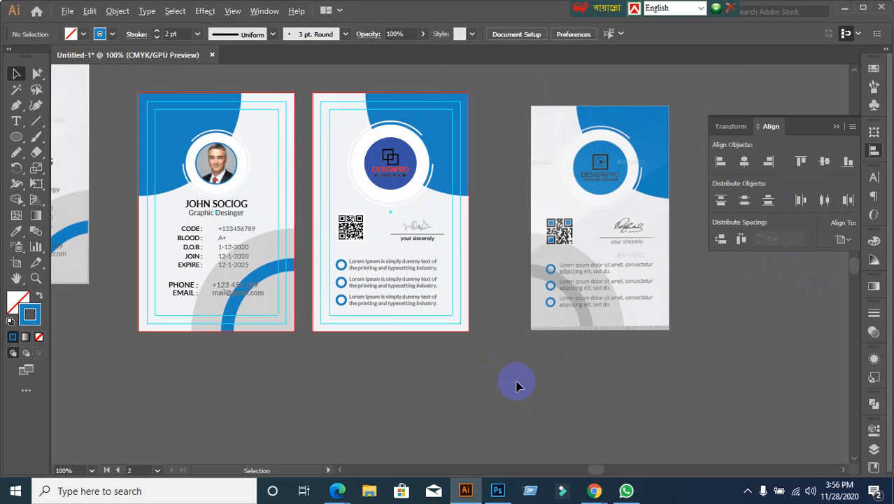
scroll(515, 384, "down", 1)
scroll(395, 403, "up", 1)
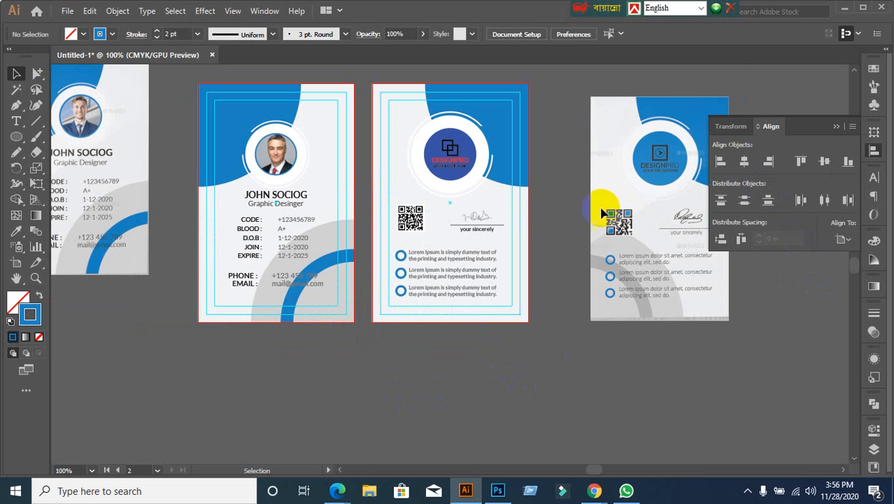
scroll(493, 163, "up", 2)
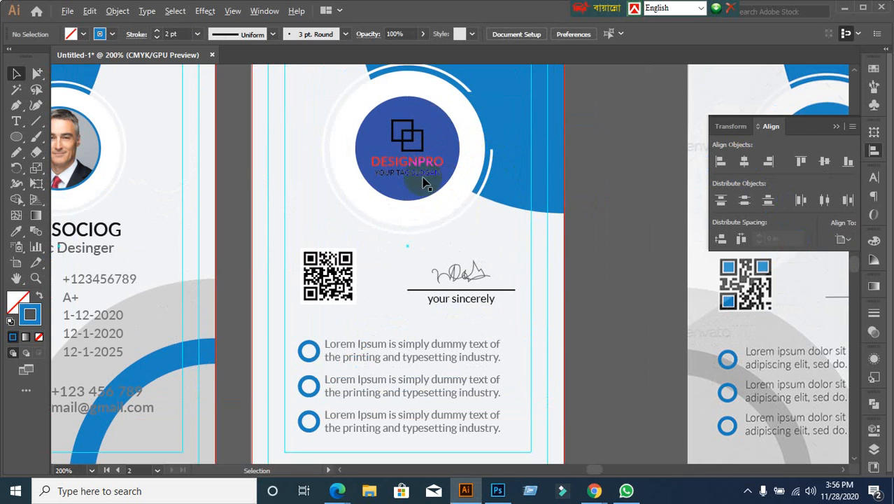
left_click(419, 166)
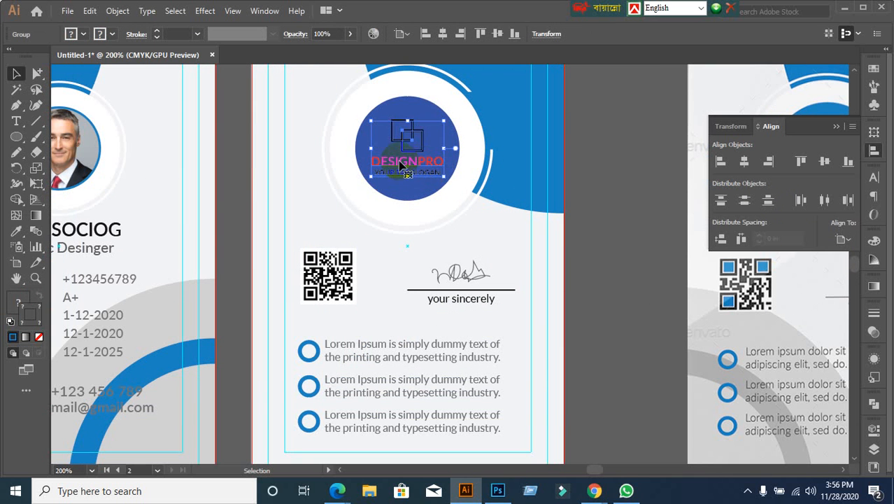
left_click(36, 74)
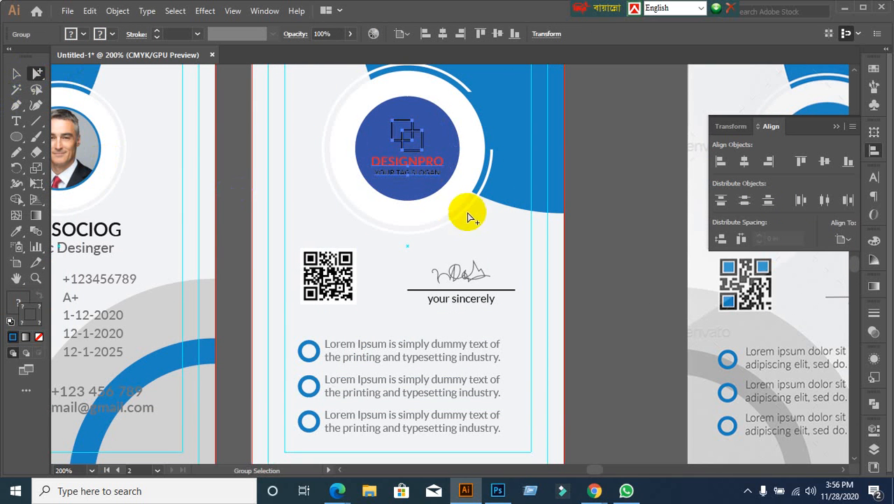
left_click(422, 172)
left_click(403, 170)
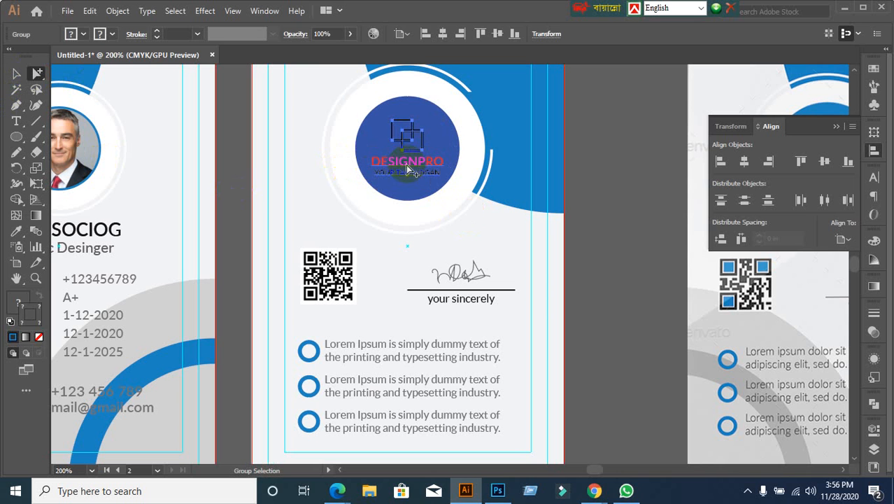
left_click(622, 207)
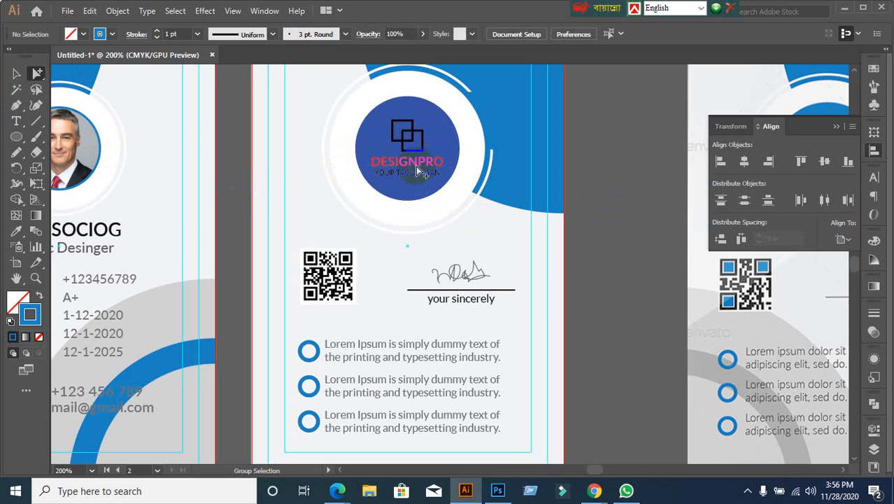
Step: Set the DESIGNPRO text fill to near-black 1c1c1c
left_click(412, 166)
left_click(16, 74)
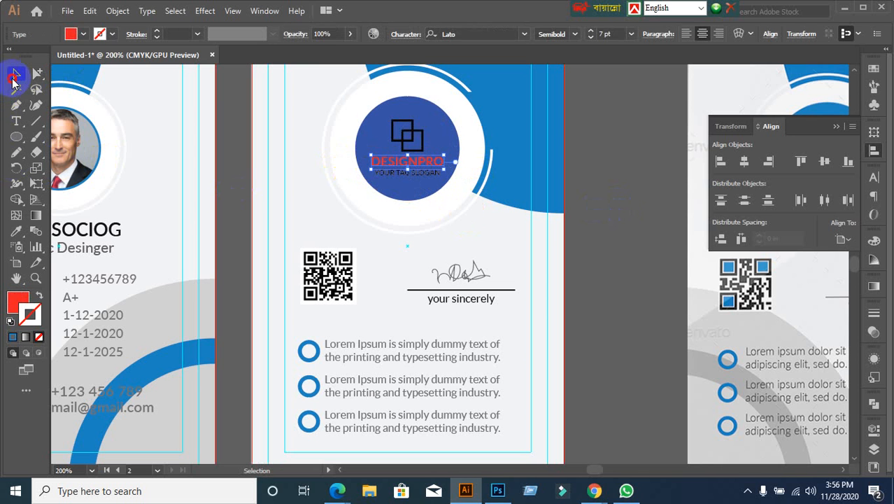
double_click(19, 308)
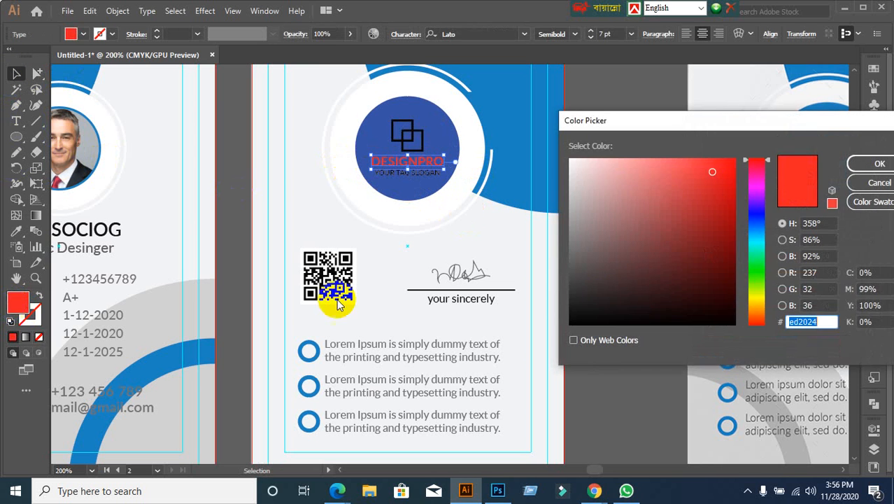
mouse_move(599, 296)
left_mouse_down()
mouse_move(568, 296)
mouse_move(569, 306)
left_mouse_up()
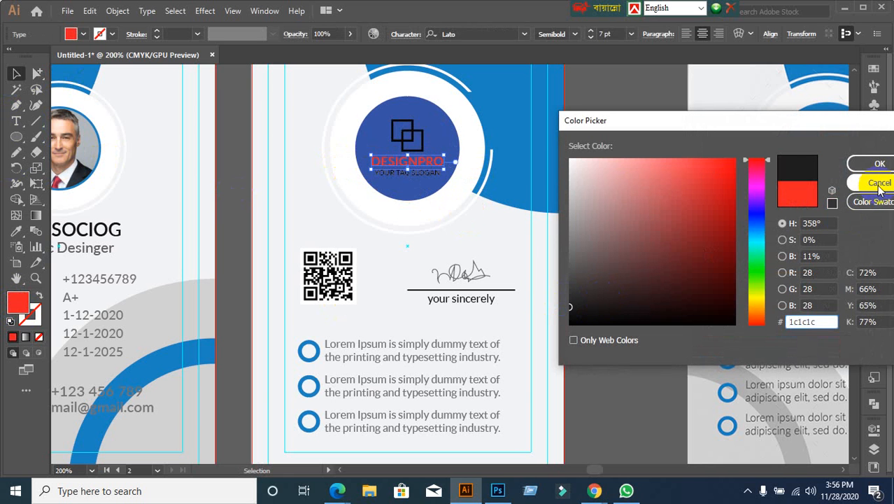
left_click(874, 164)
left_click(622, 283)
Step: Zoom out and pan so both cards, especially the back card, are in view
key("ctrl+minus")
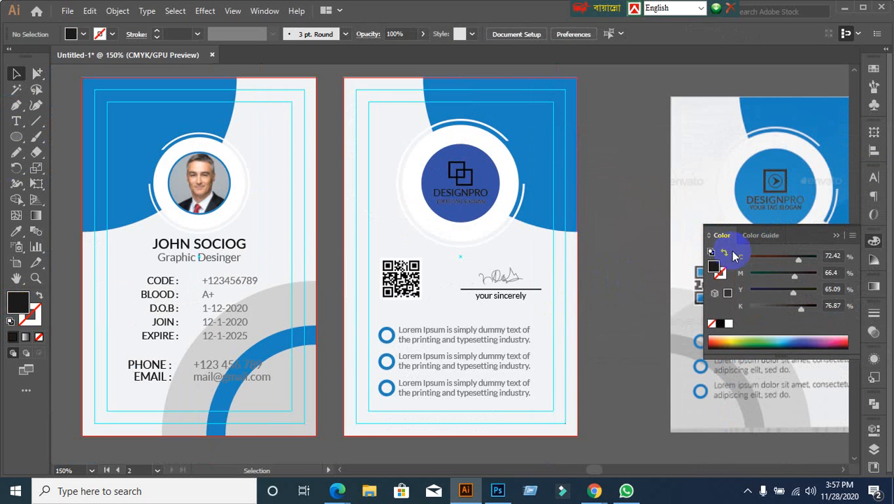
key("ctrl+minus")
left_click_drag(591, 314, 582, 273)
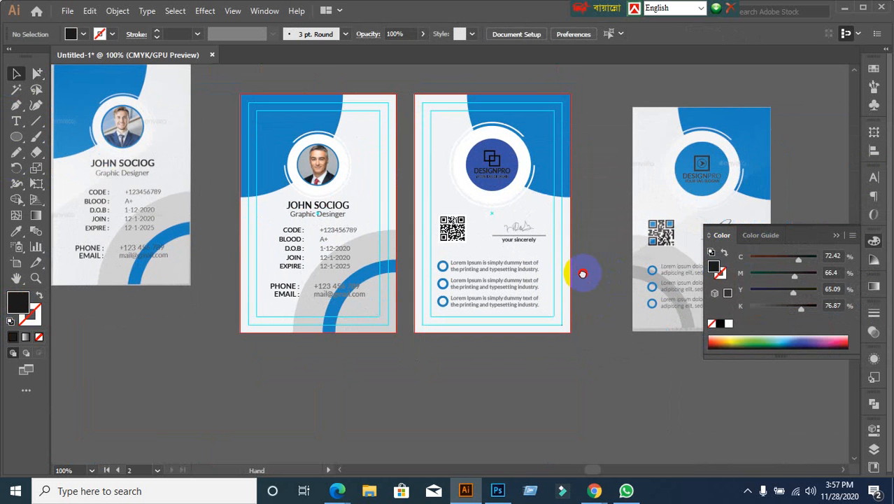
scroll(486, 165, "up", 1)
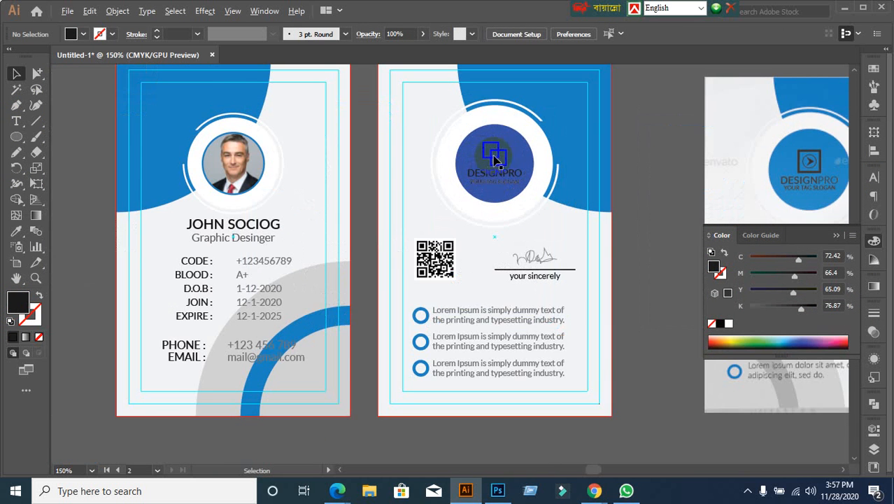
scroll(241, 267, "up", 3)
scroll(499, 255, "down", 2)
left_click_drag(498, 255, 280, 313)
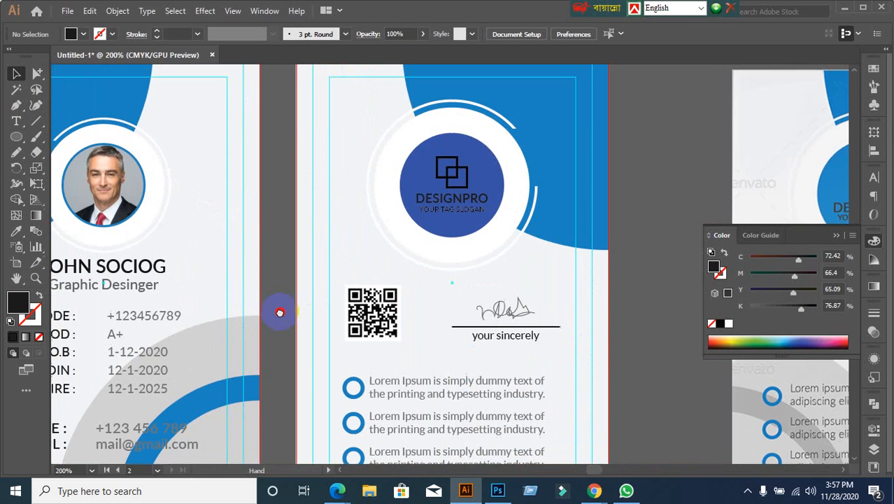
Step: Select the DESIGNPRO logo's square icon and give its outline a dark grey colour
left_click(37, 72)
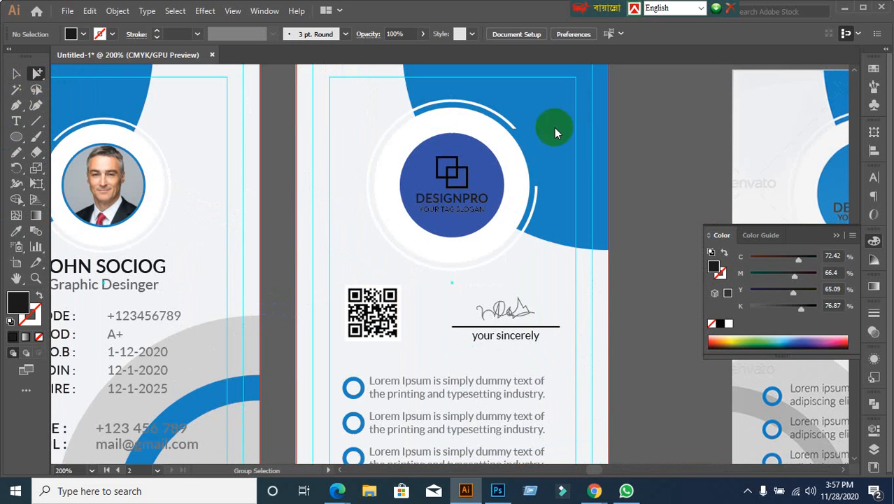
left_click(462, 176)
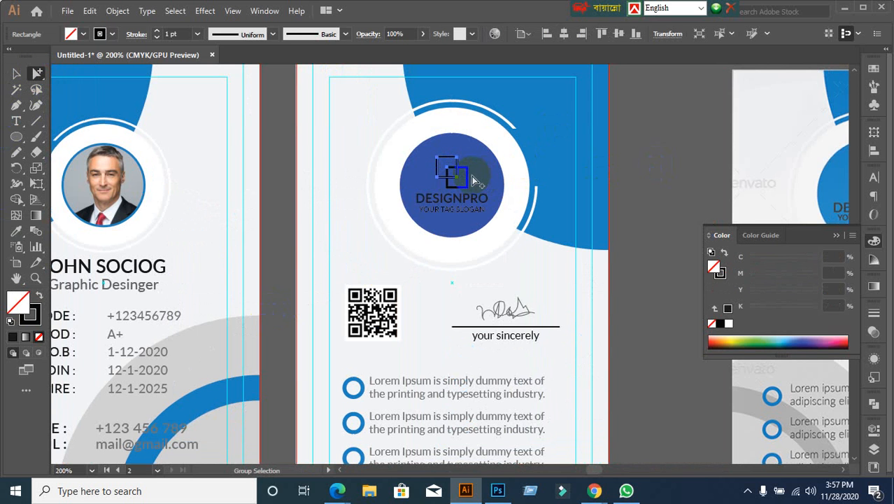
left_click(468, 180, "shift")
left_click(628, 210)
scroll(494, 238, "up", 2)
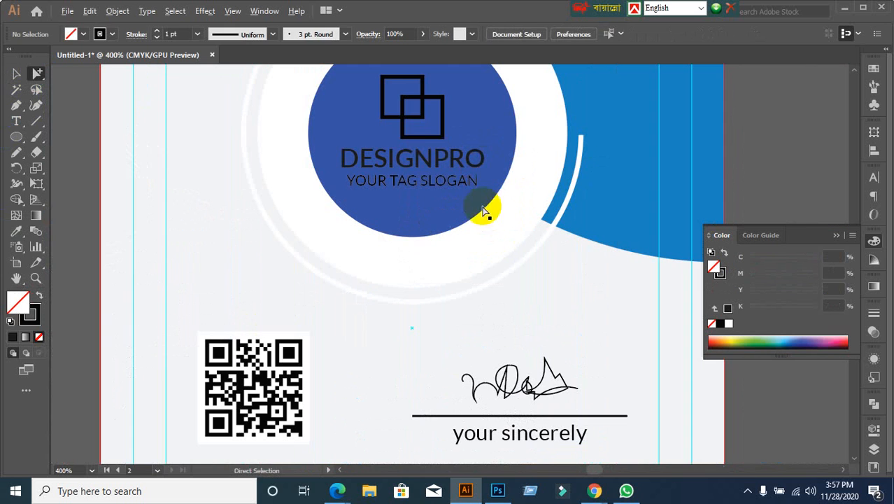
left_click(422, 121)
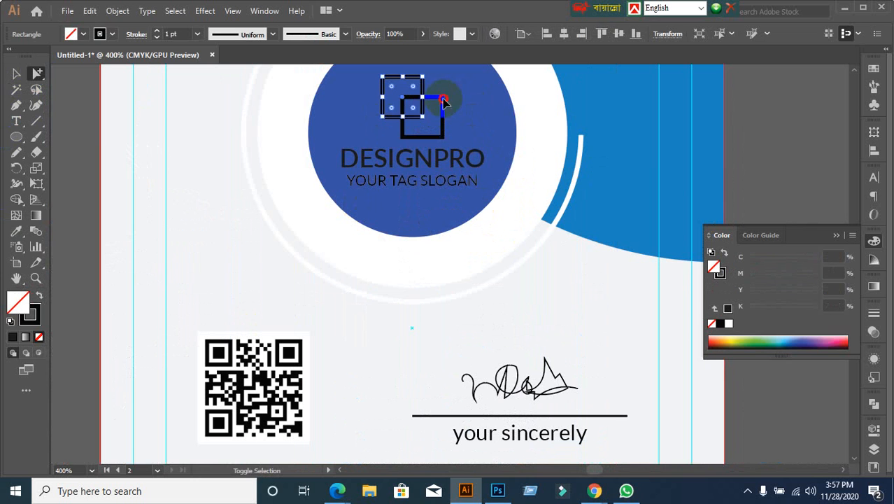
left_click(16, 73)
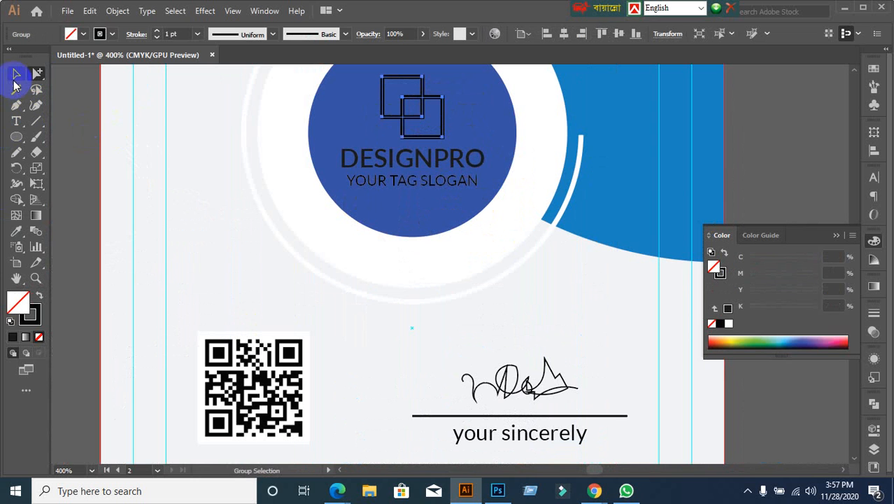
double_click(32, 318)
left_click_drag(666, 324, 553, 312)
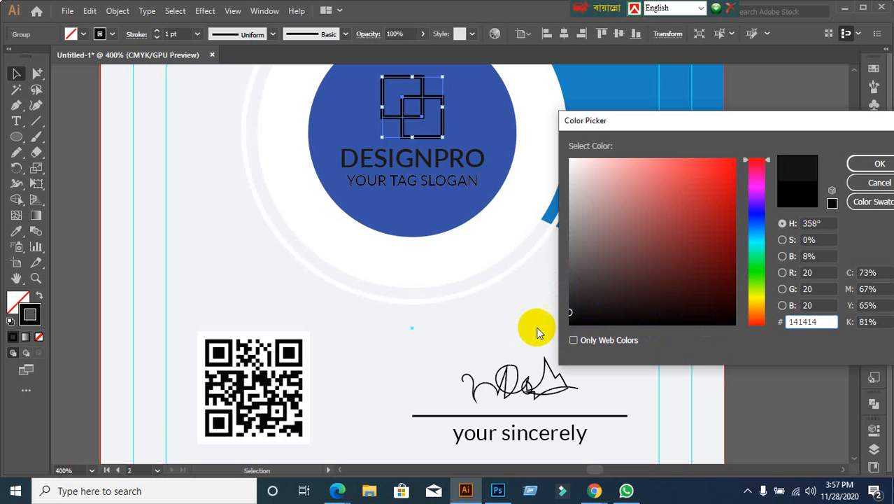
left_click(878, 165)
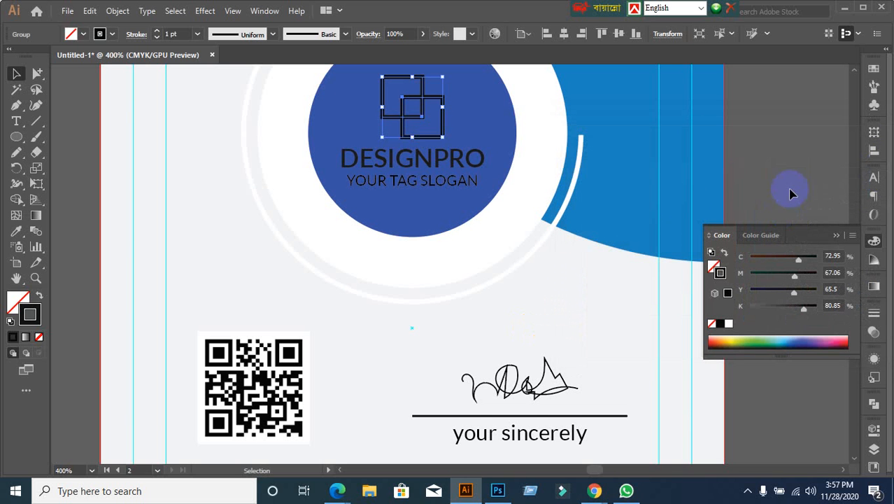
Step: Change the square icon's stroke to near-black 1e1e1e and deselect it
double_click(35, 313)
left_click_drag(584, 304, 570, 305)
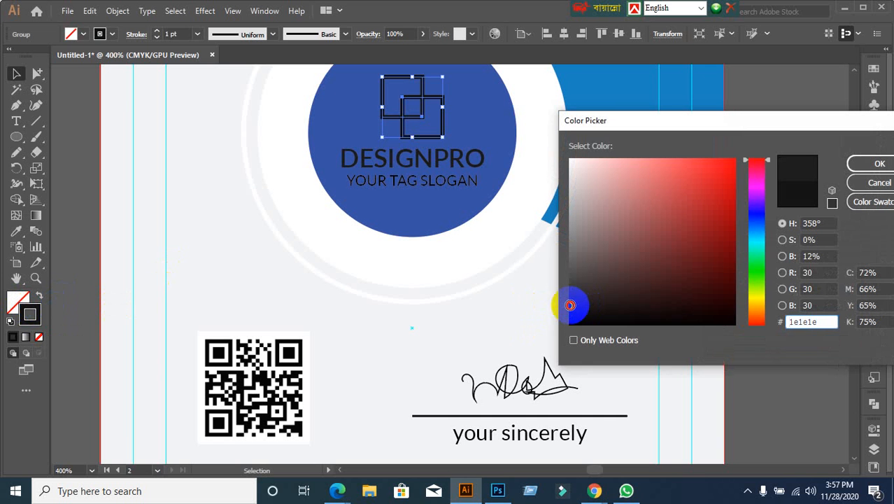
left_click(861, 164)
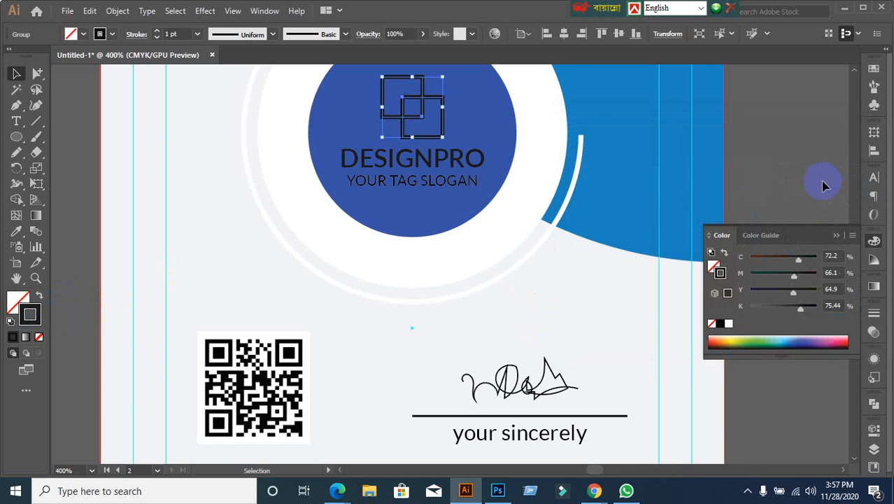
left_click(822, 183)
scroll(551, 277, "down", 2)
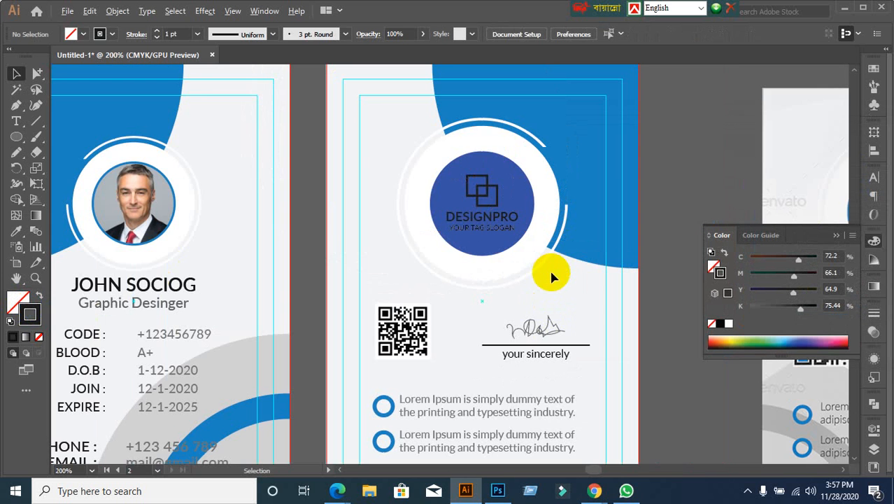
scroll(552, 322, "down", 3)
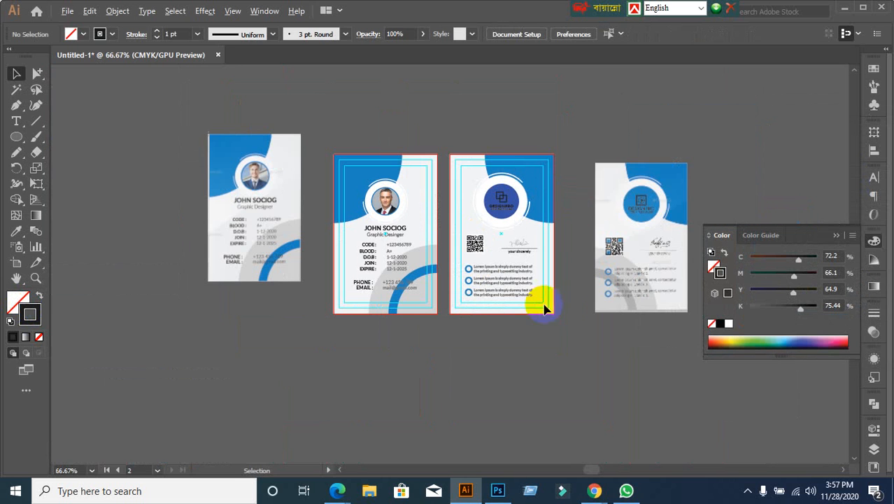
left_click_drag(593, 161, 710, 352)
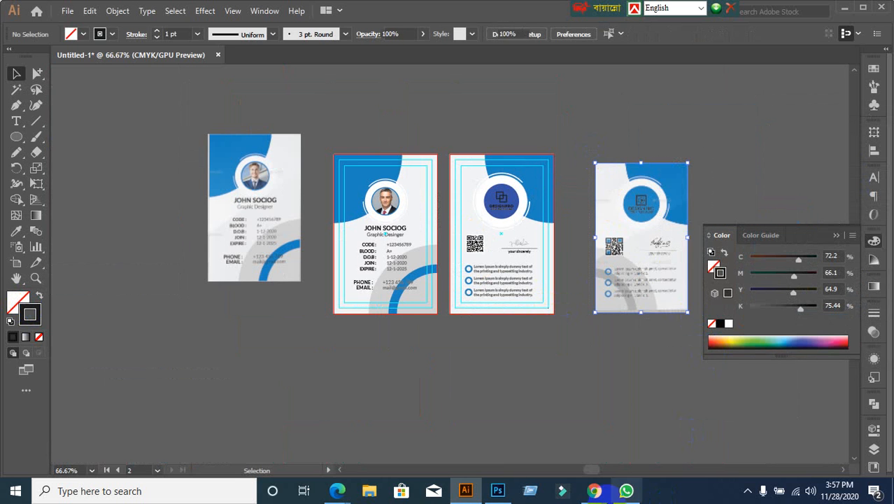
key("Delete")
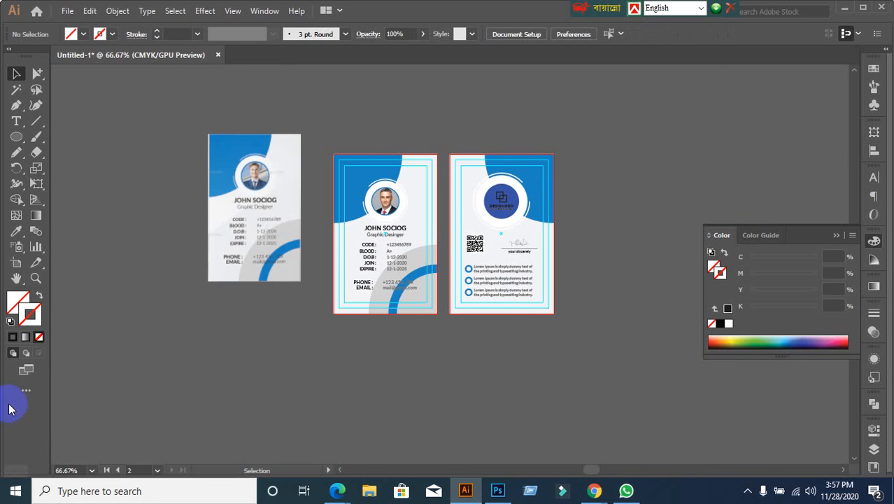
scroll(404, 273, "up", 1)
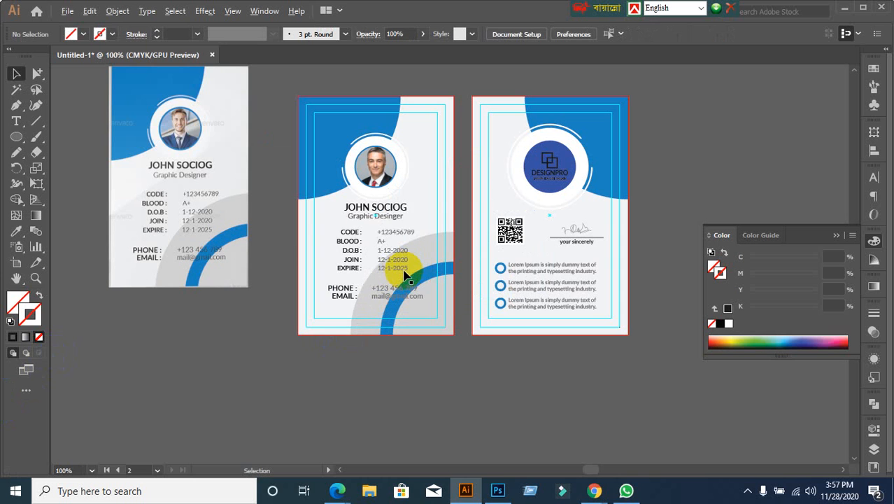
key("ctrl+z")
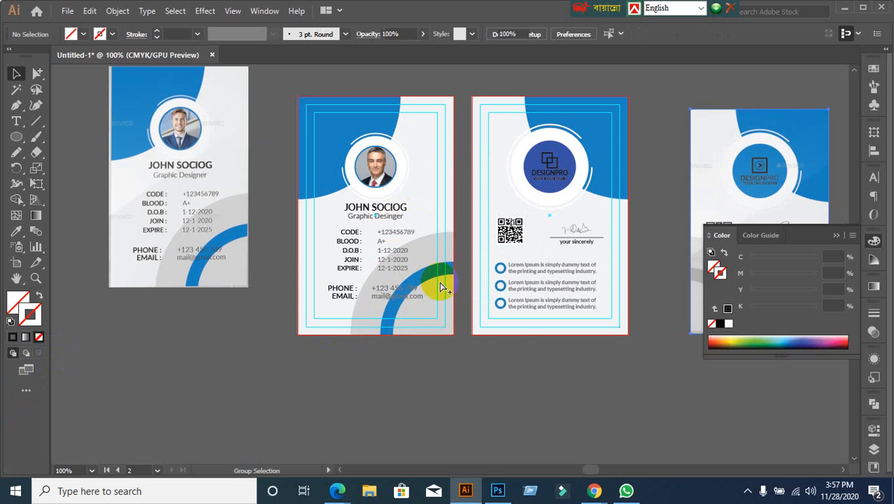
left_click(441, 286)
left_click(459, 376)
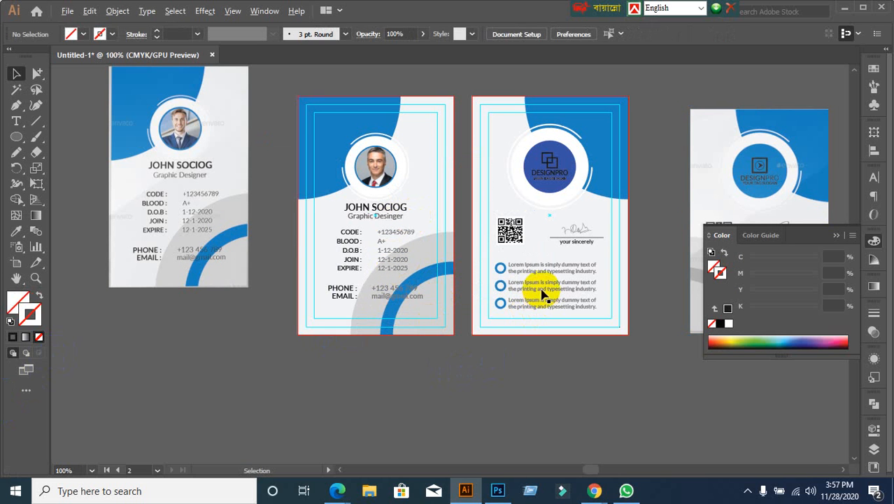
scroll(585, 233, "up", 1)
scroll(583, 233, "up", 1)
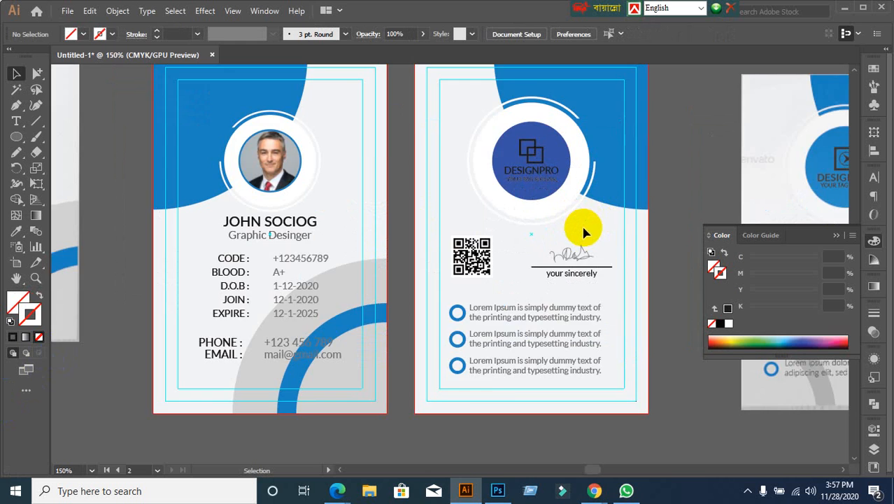
scroll(583, 232, "down", 1)
scroll(583, 233, "down", 1)
left_click(37, 74)
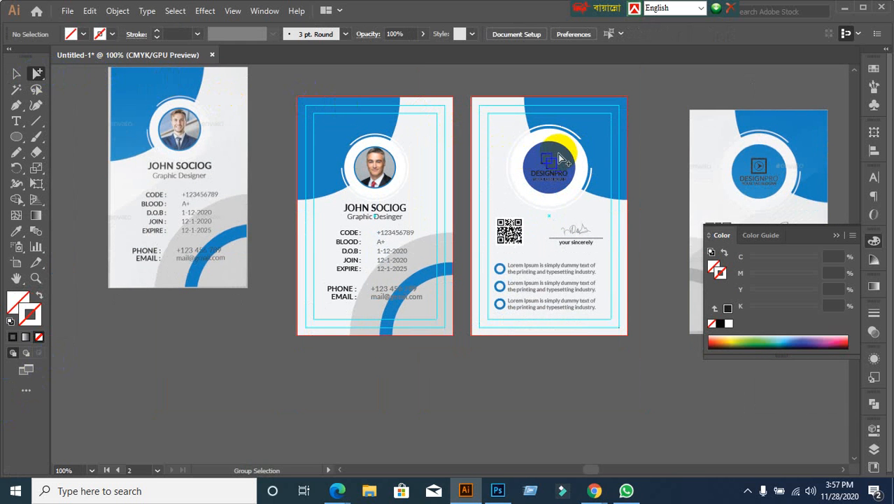
left_click(551, 150)
Step: Eyedrop the front card's lighter blue onto the DESIGNPRO logo circle, then deselect
left_click(16, 73)
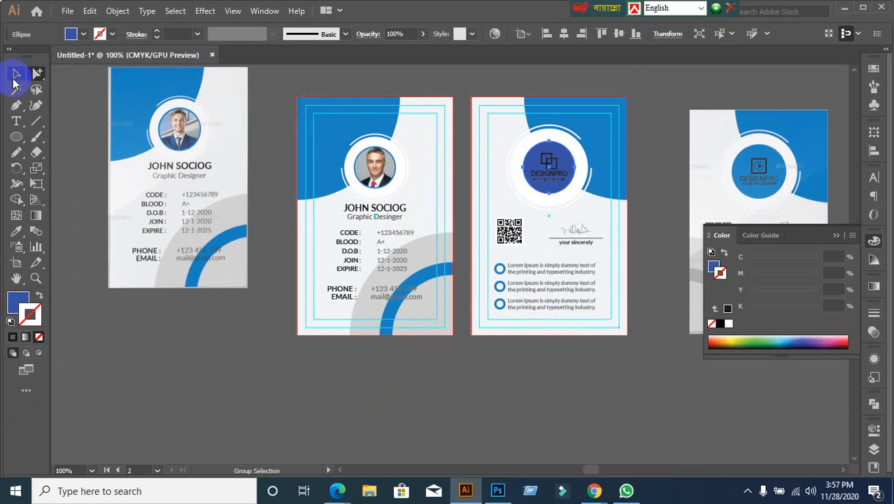
left_click(16, 231)
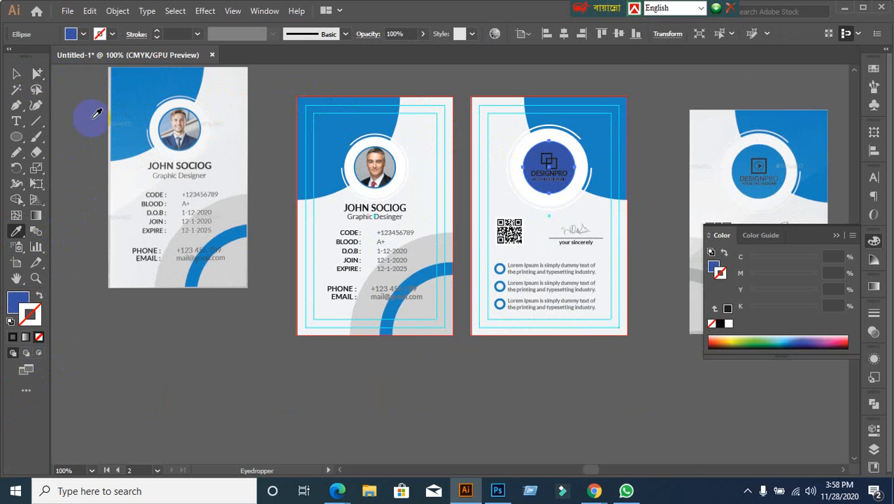
left_click(327, 139)
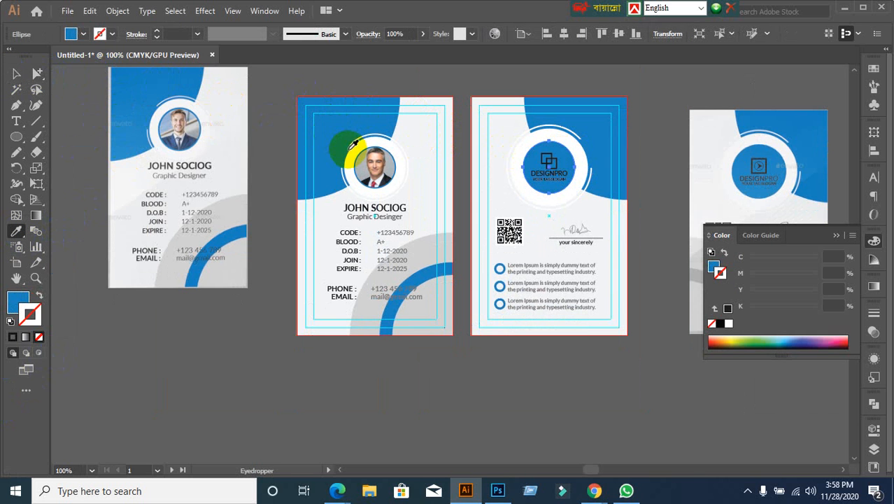
left_click(597, 126)
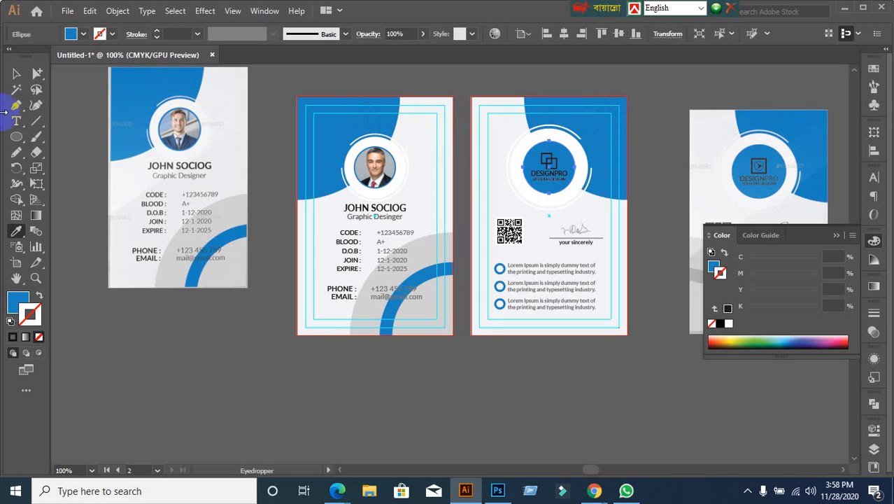
left_click(16, 73)
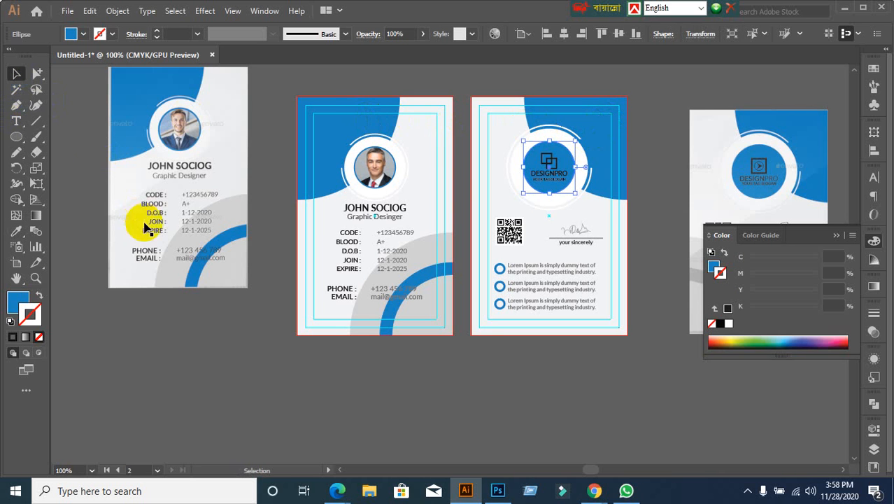
left_click(184, 283)
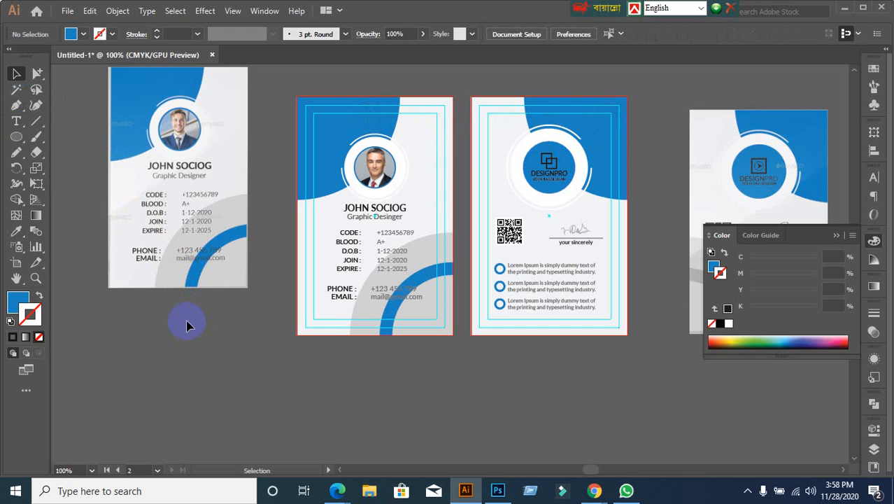
Step: Delete the FRONT.jpg and right-hand reference images, then open and cancel the Save dialog
scroll(186, 324, "down", 1)
left_click(184, 307)
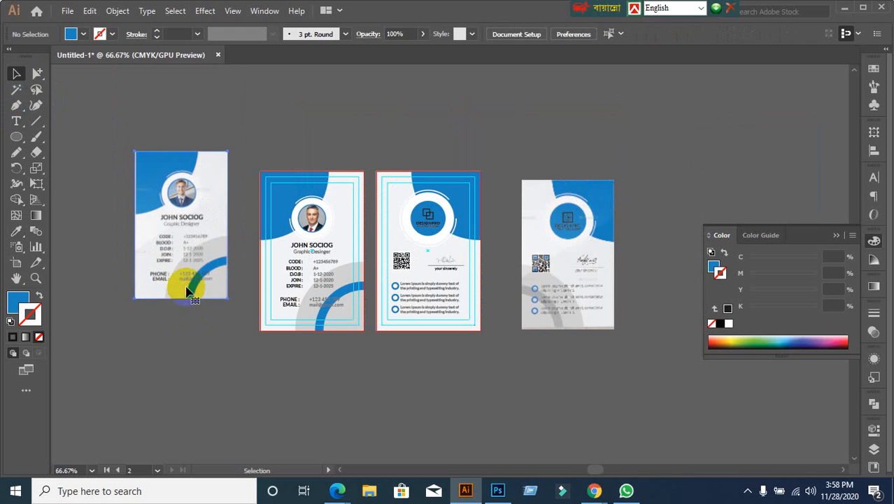
key("Delete")
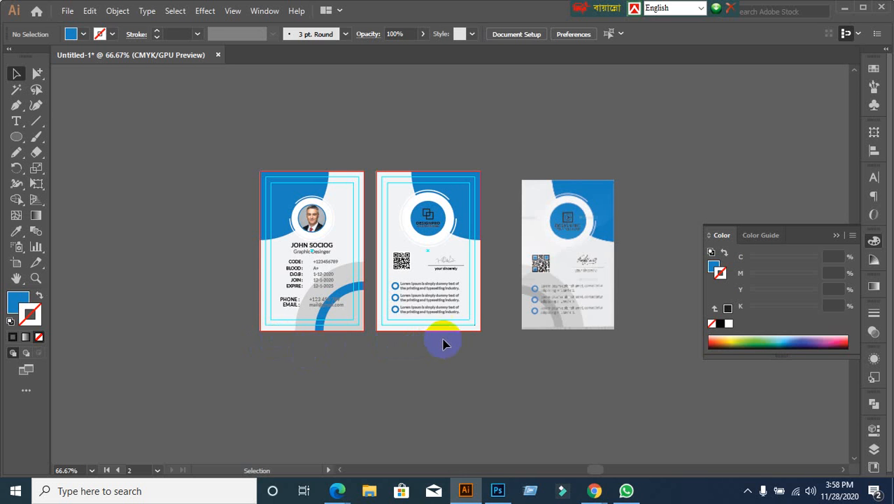
left_click_drag(527, 166, 661, 364)
key("Delete")
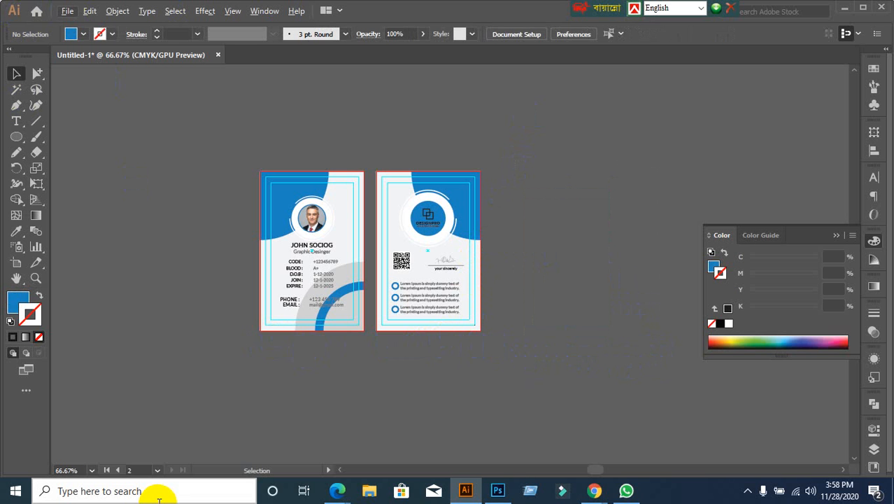
key("ctrl+s")
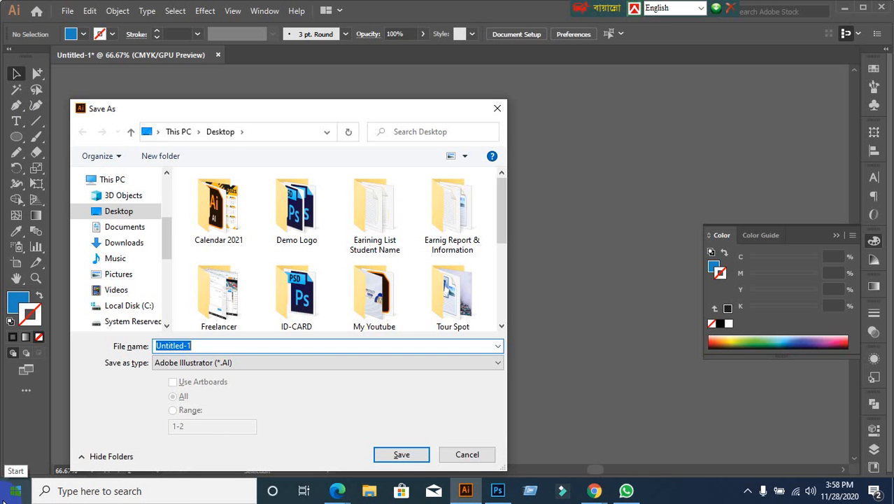
left_click(497, 108)
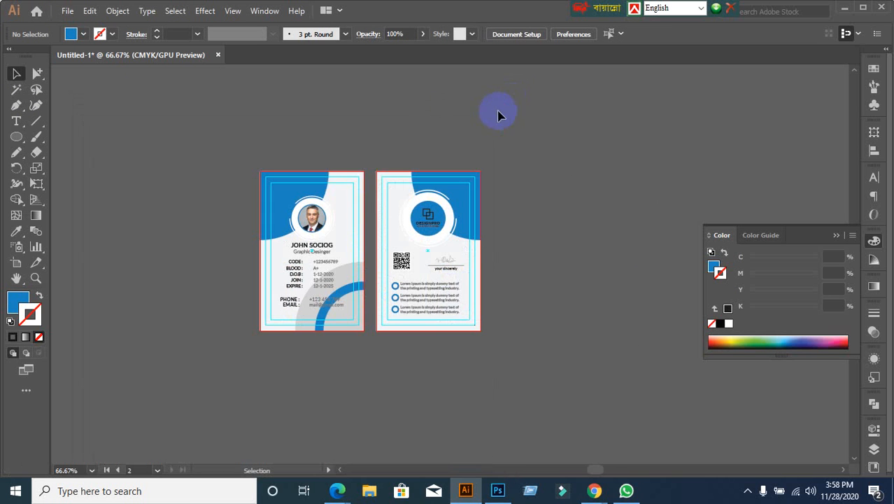
mouse_move(596, 486)
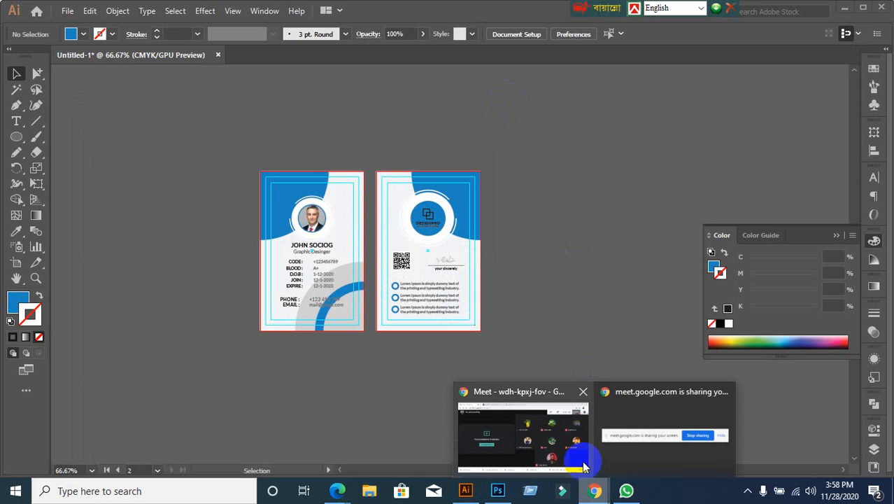
left_click(561, 451)
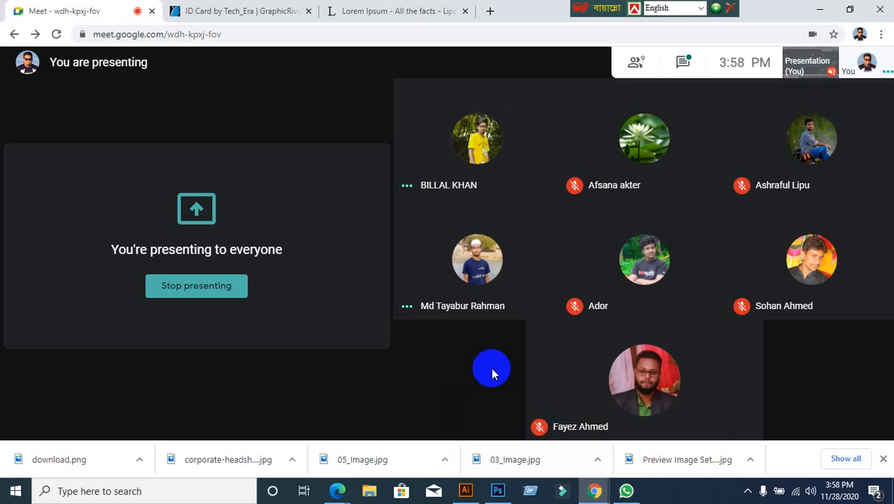
left_click(466, 490)
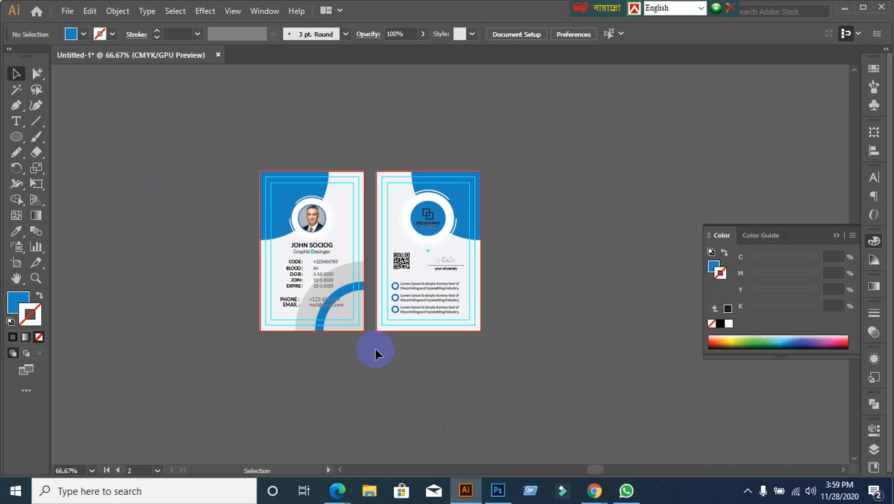
Step: Minimise Illustrator and the Chrome Meet window to reveal the desktop
scroll(376, 354, "down", 2)
scroll(336, 210, "up", 1)
scroll(359, 241, "up", 1)
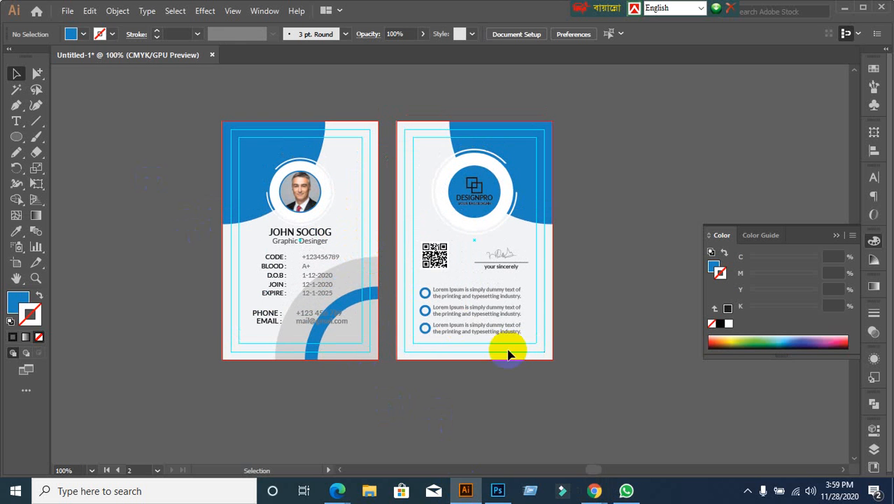
left_click(70, 12)
mouse_move(89, 11)
left_click(507, 103)
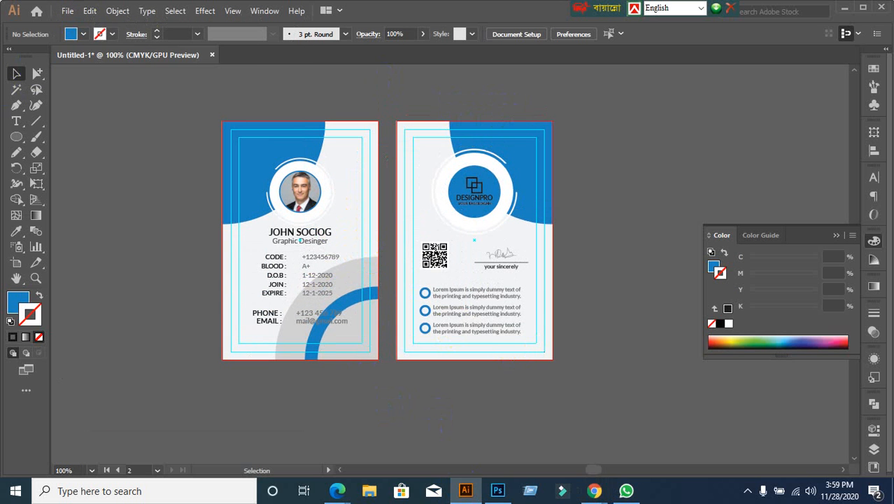
left_click(844, 7)
left_click(820, 9)
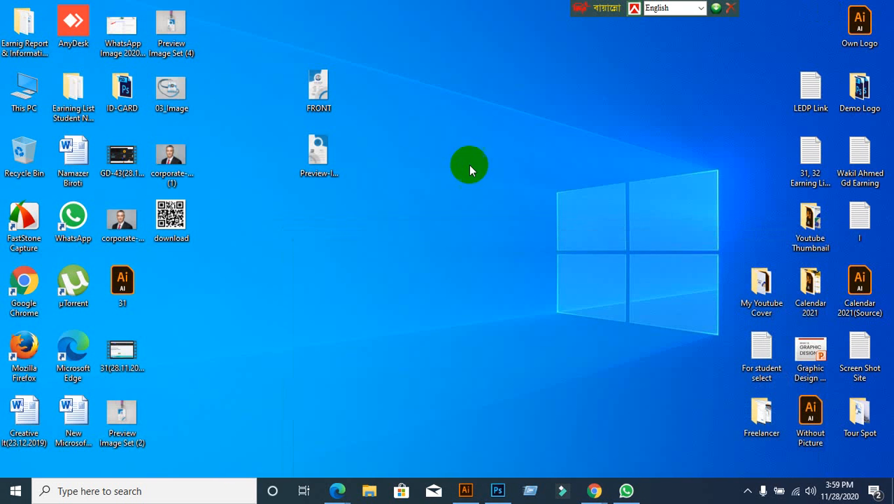